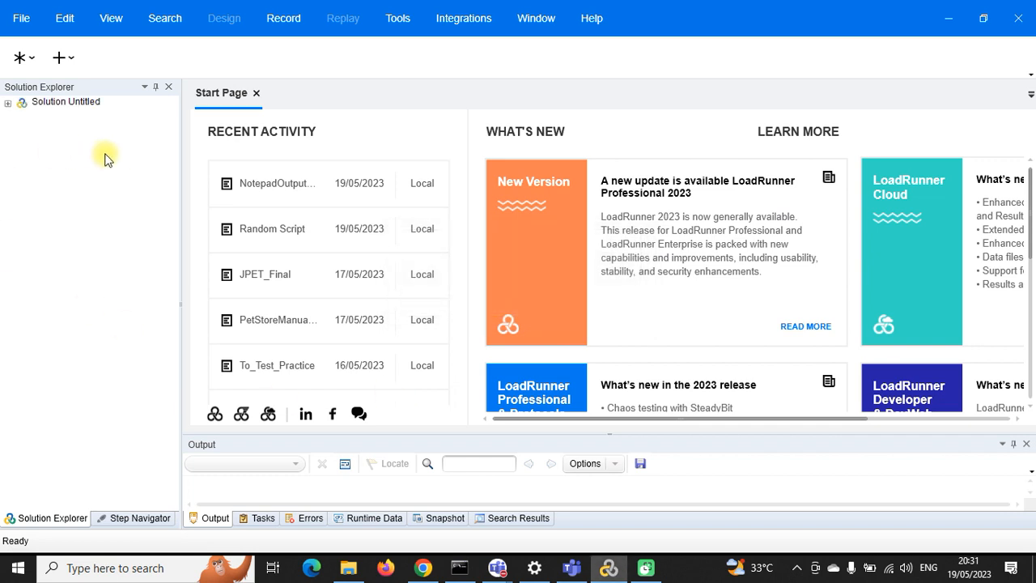
Step: Open VuGen's Recording Options and check that HTML Advanced records explicit URLs only
click(610, 568)
click(609, 568)
click(267, 24)
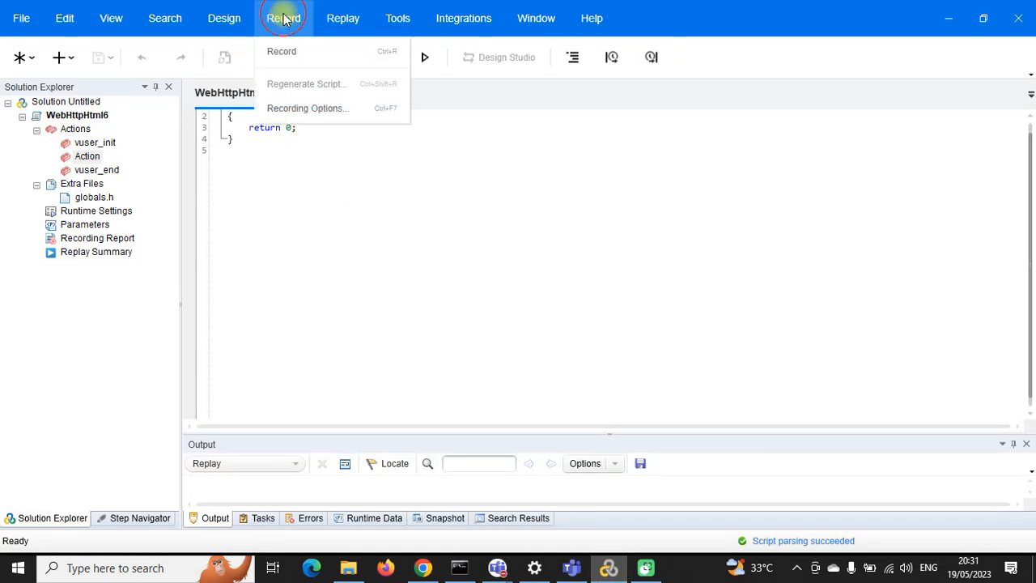
click(315, 110)
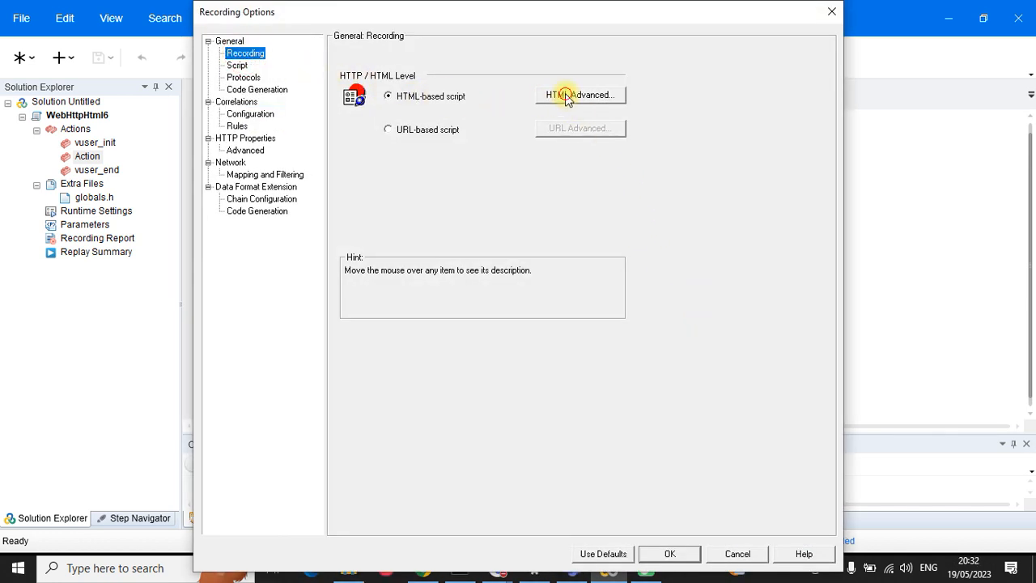
click(567, 97)
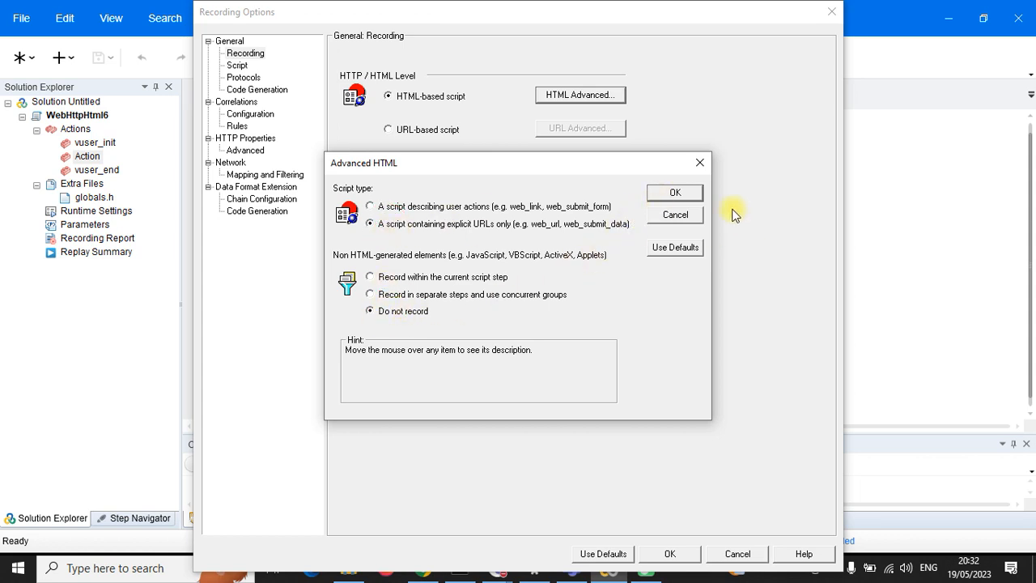
click(675, 193)
Step: Set non-HTML-generated elements to 'Do not record' and show the Script page with language C
click(245, 53)
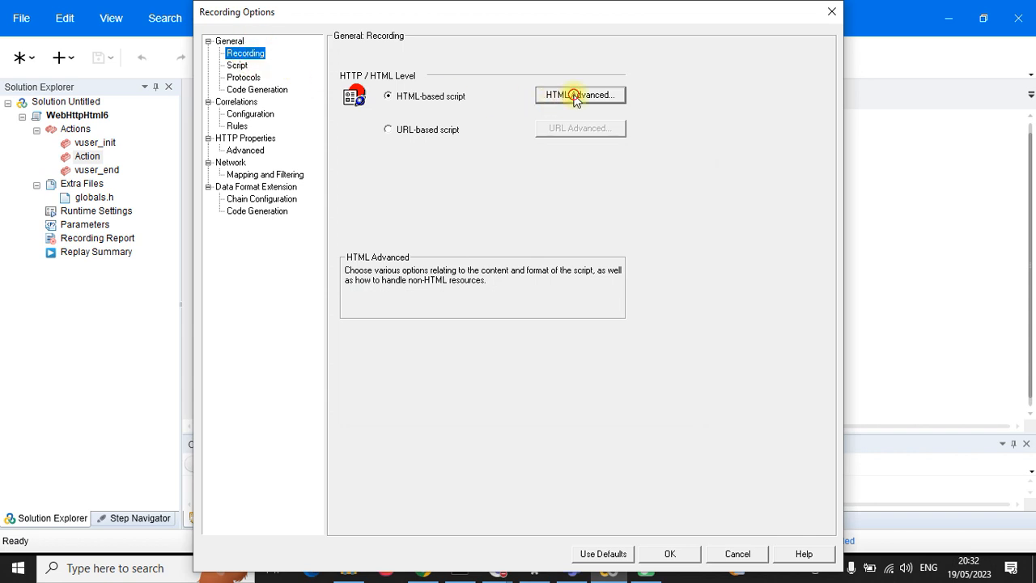
click(576, 95)
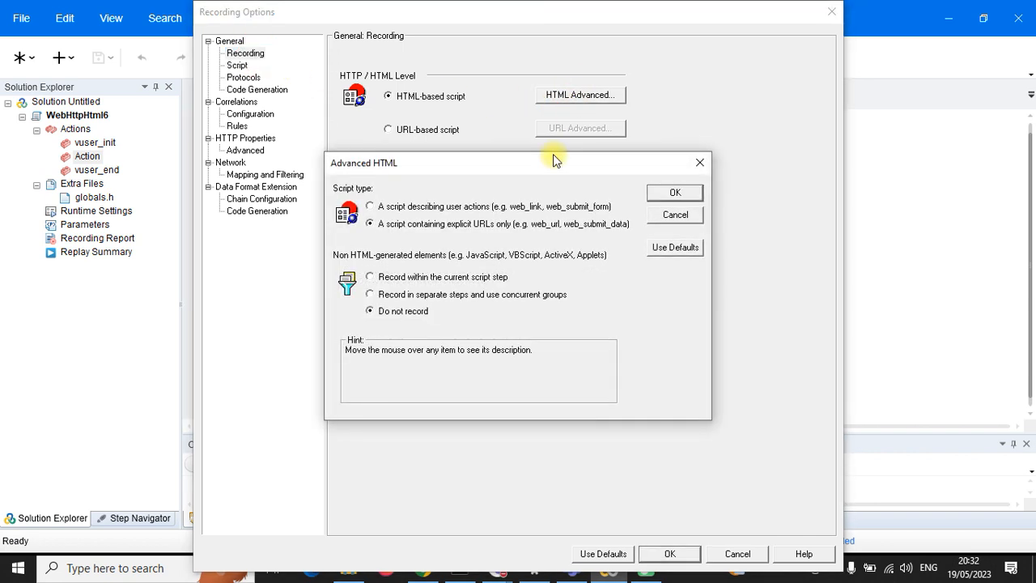
click(370, 313)
click(672, 193)
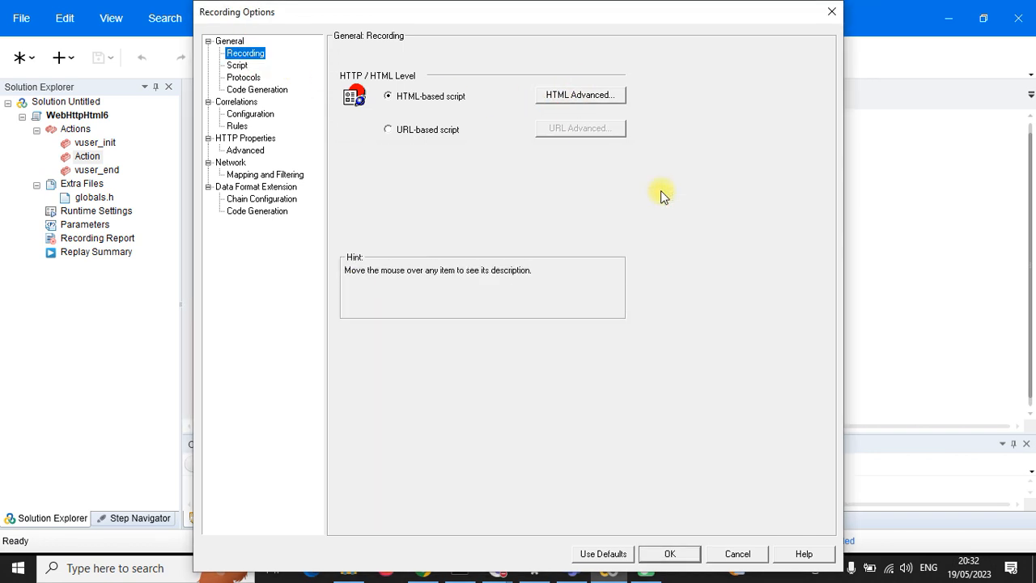
click(237, 65)
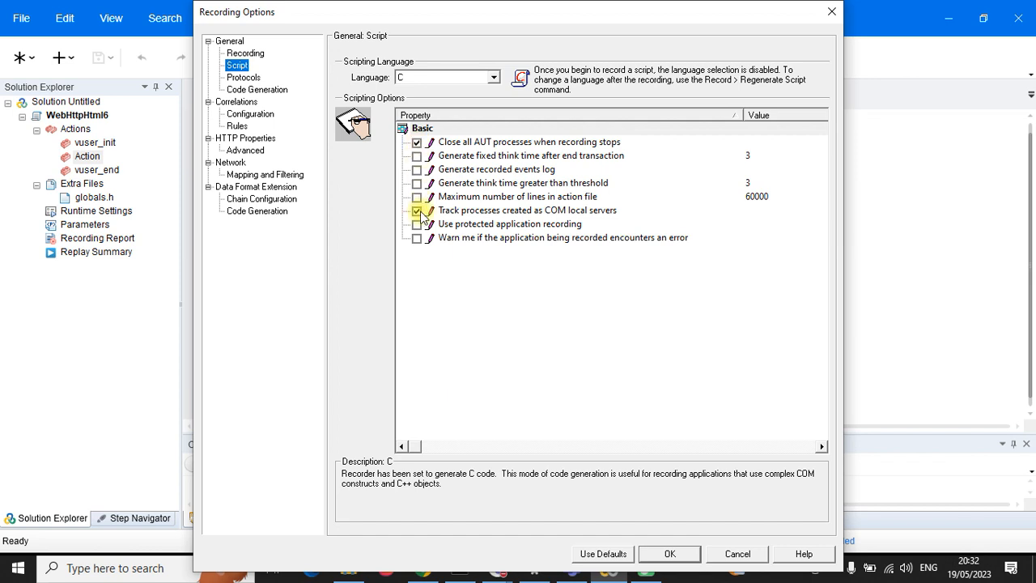
Step: Review Protocols, Code Generation, Async Options, and the correlation configuration and rules, ending on HTTP Properties > Advanced
click(243, 77)
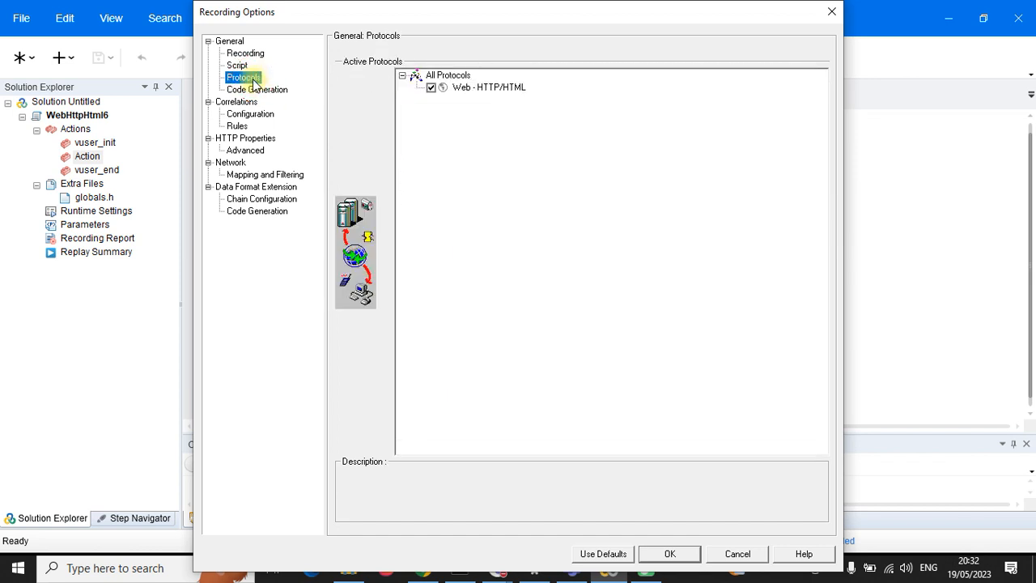
click(258, 90)
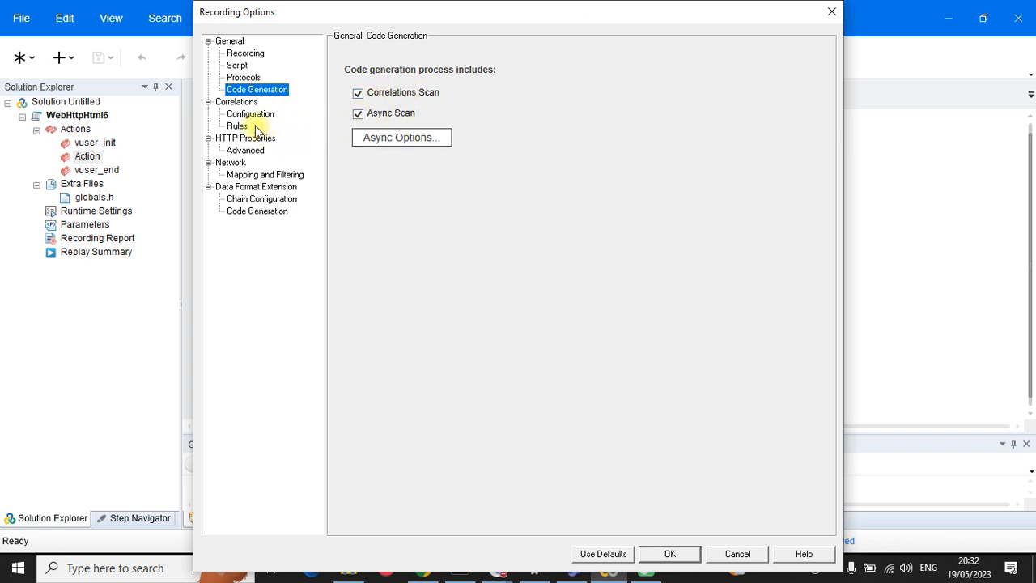
click(361, 137)
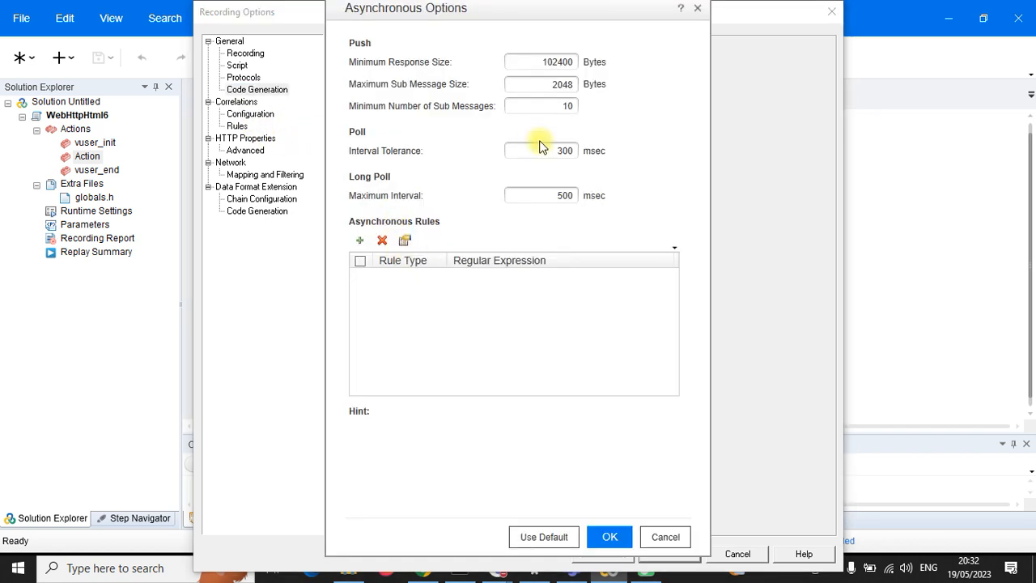
click(619, 541)
click(250, 114)
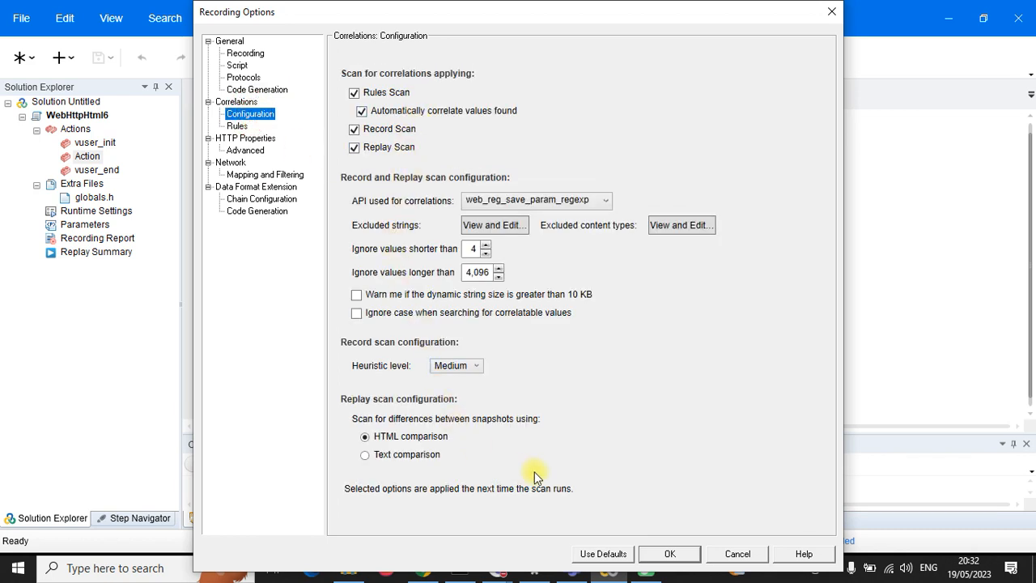
click(237, 127)
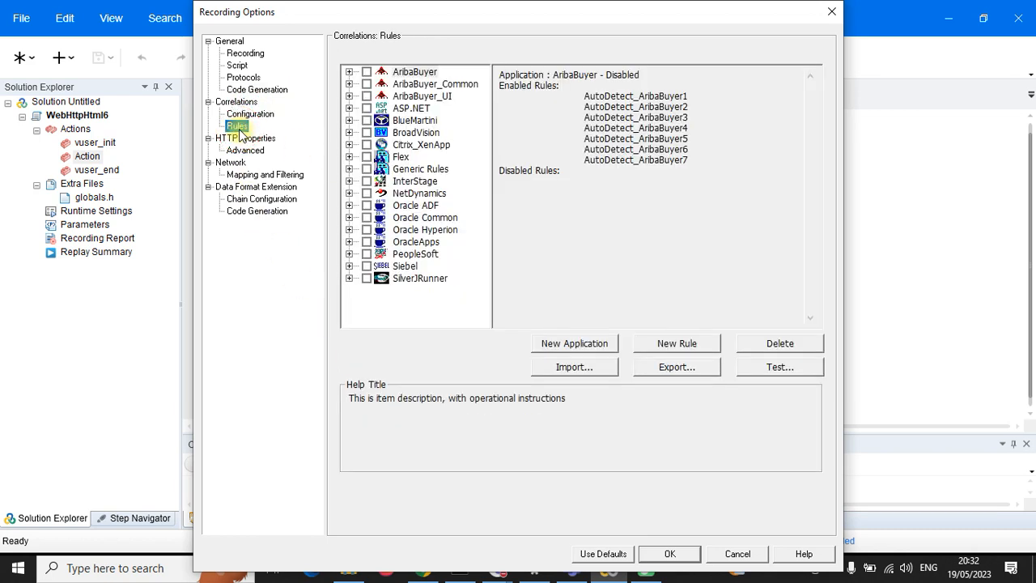
click(253, 151)
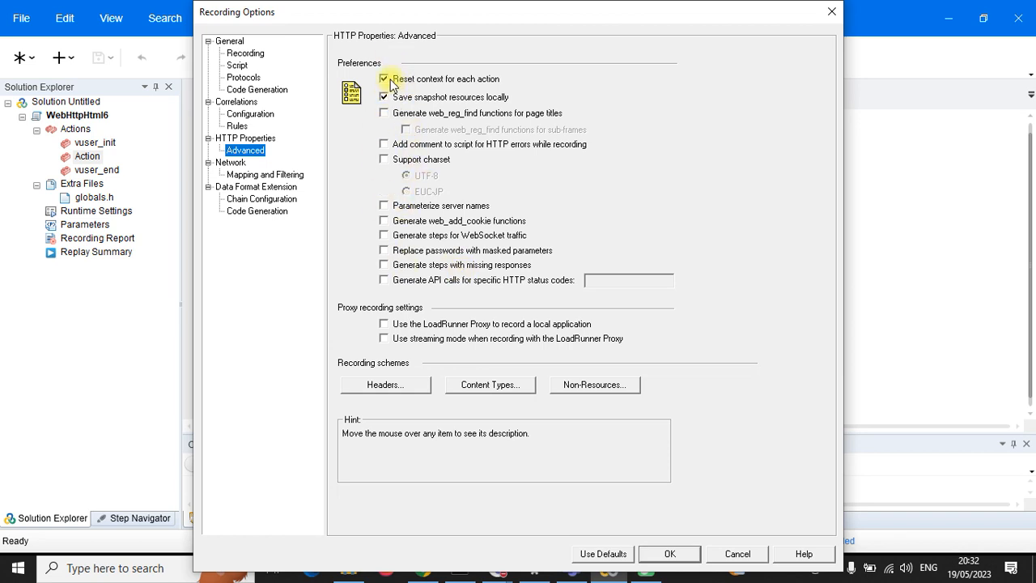
Step: Set the Mapping and Filtering capture level to 'Socket level and WinINet level data'
click(285, 176)
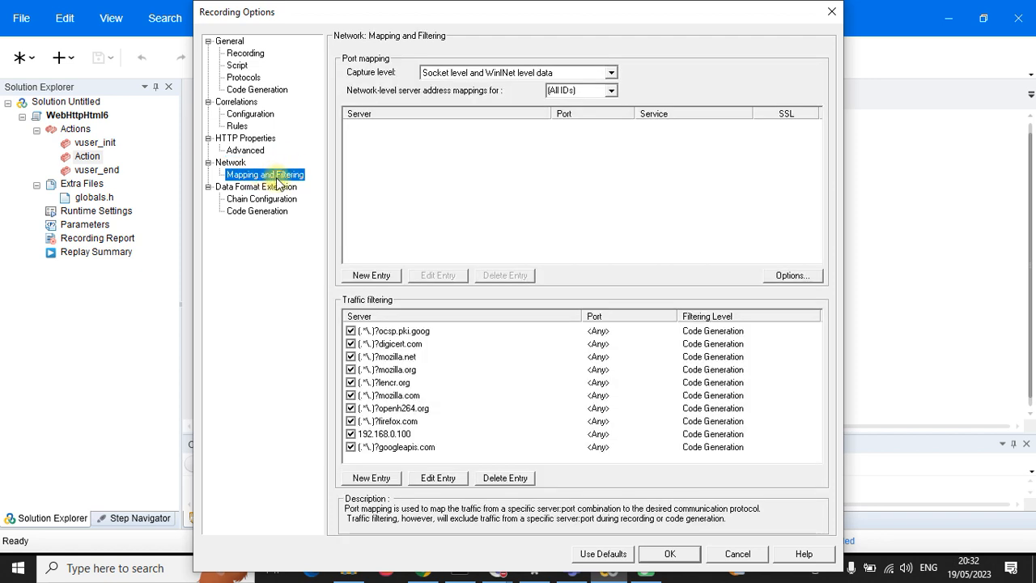
click(611, 72)
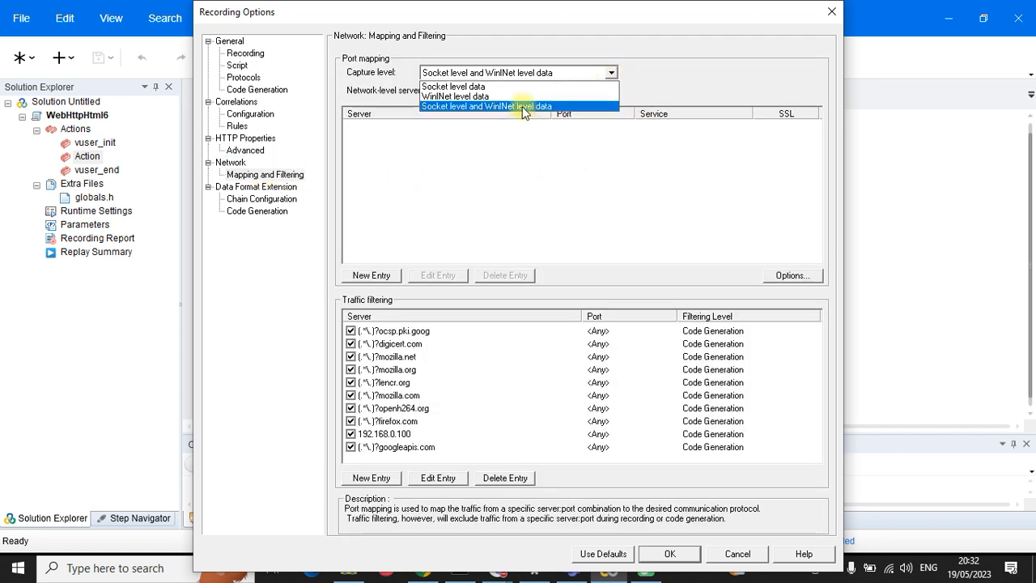
click(490, 106)
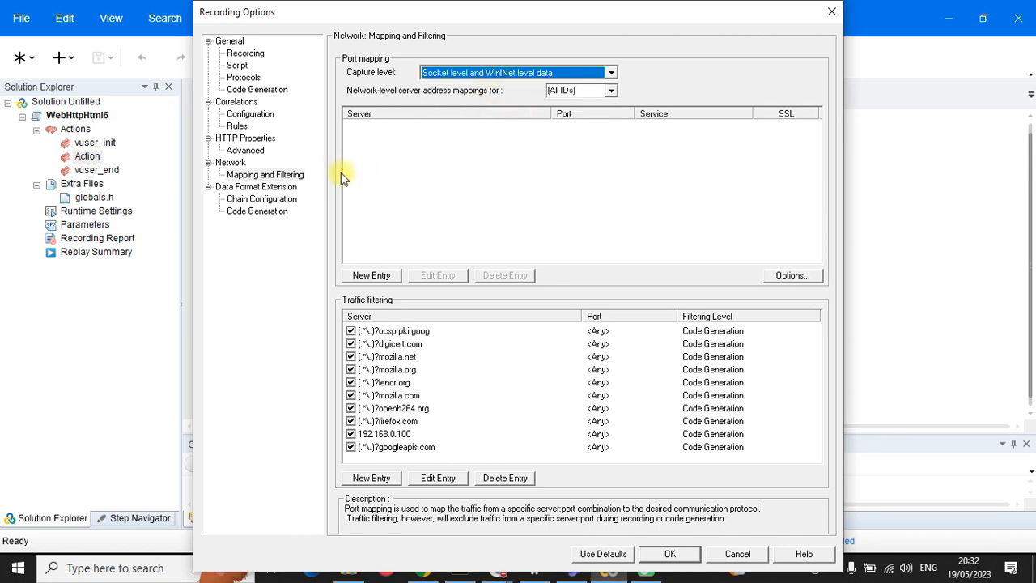
click(274, 179)
click(611, 72)
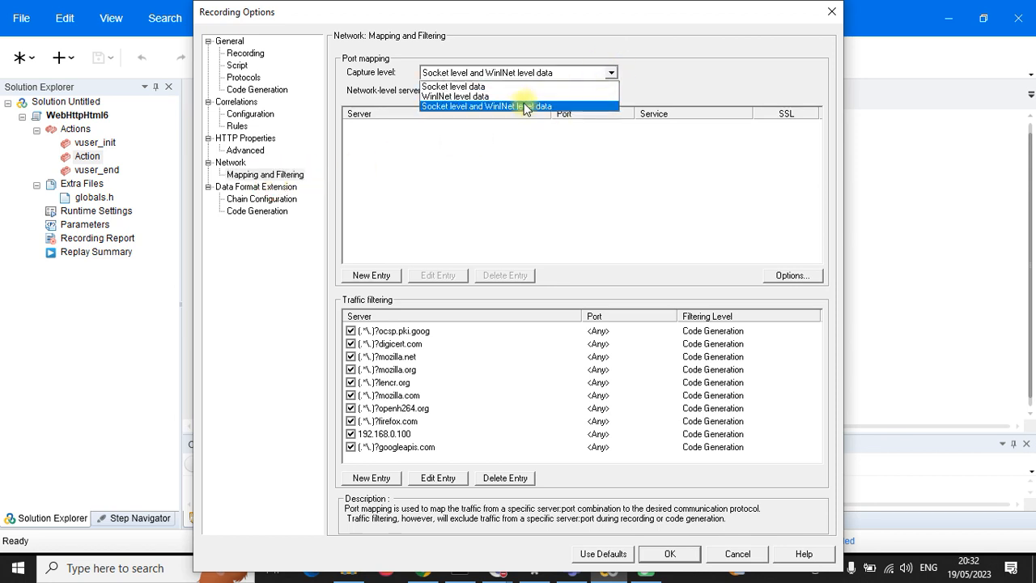
click(522, 108)
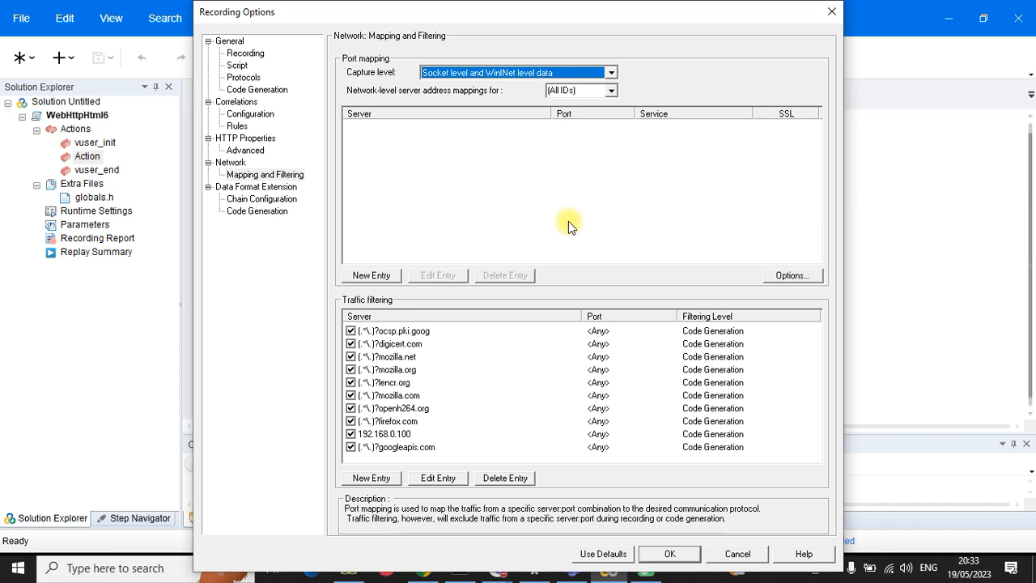
Step: Look over the Data Format chain and code generation pages, then apply and close Recording Options
click(267, 199)
click(278, 211)
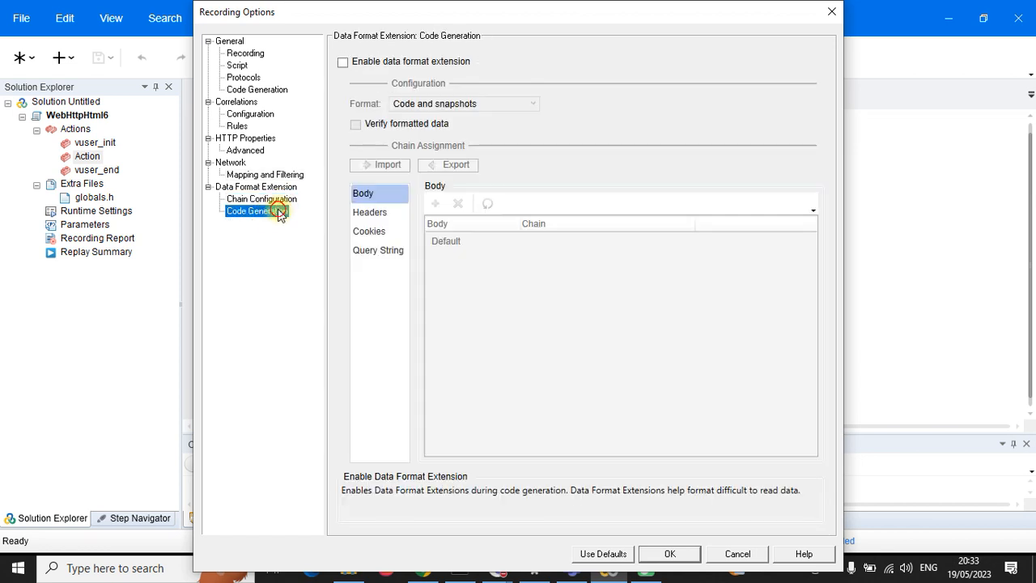
click(277, 175)
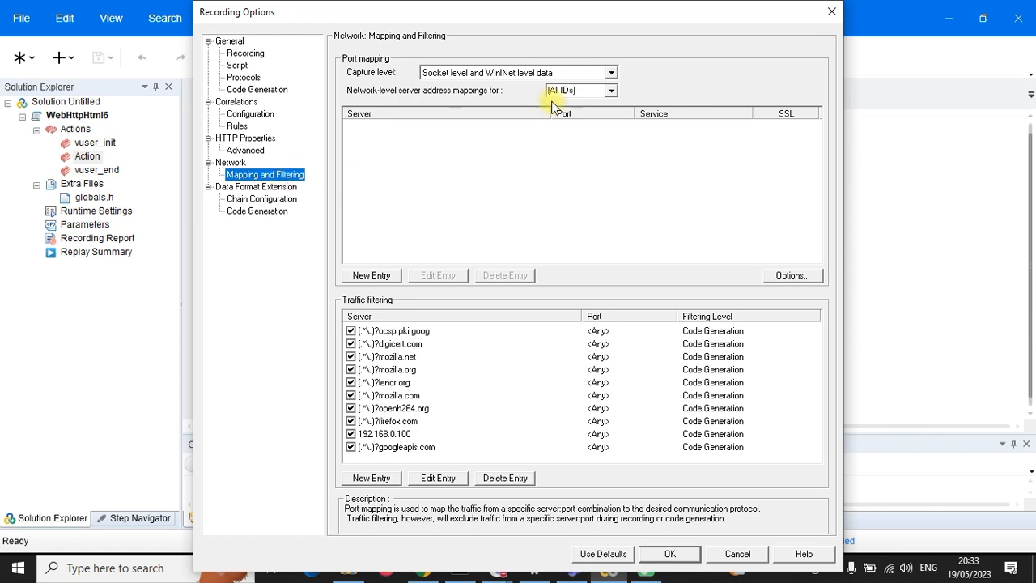
click(668, 552)
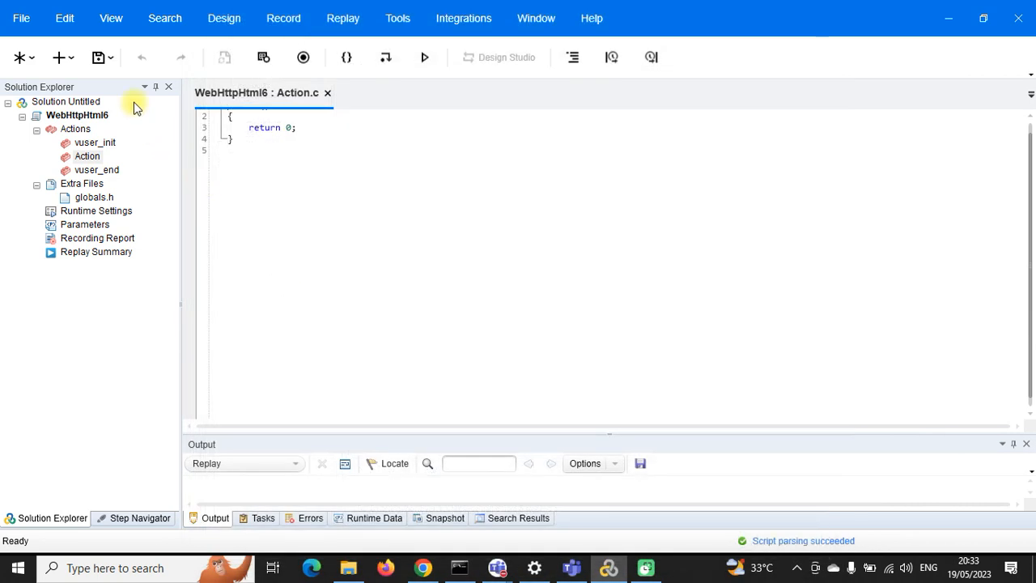
Step: Save the script and reopen Recording Options at HTTP Properties > Advanced
click(98, 60)
key(ctrl+F7)
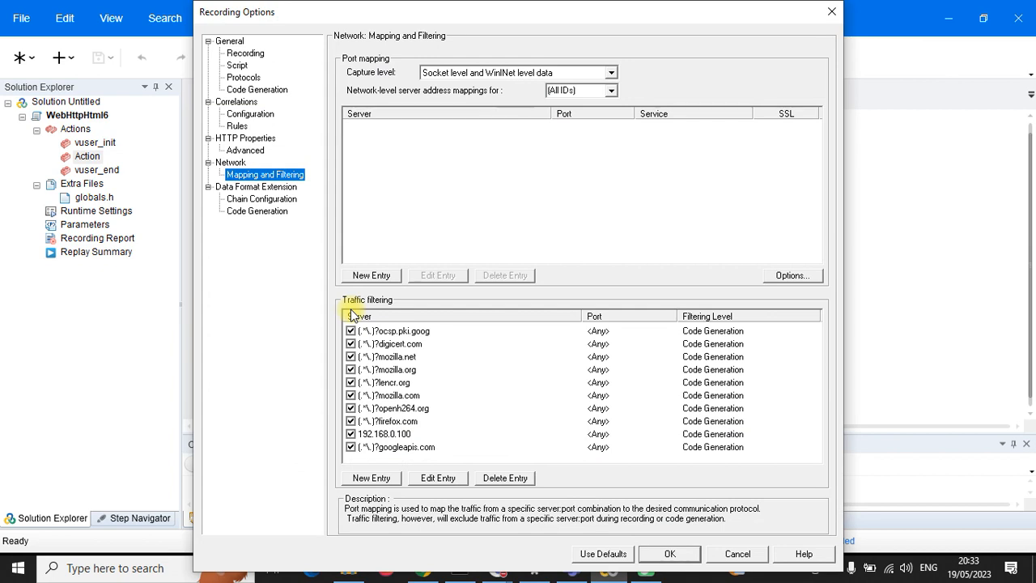
click(275, 198)
click(272, 212)
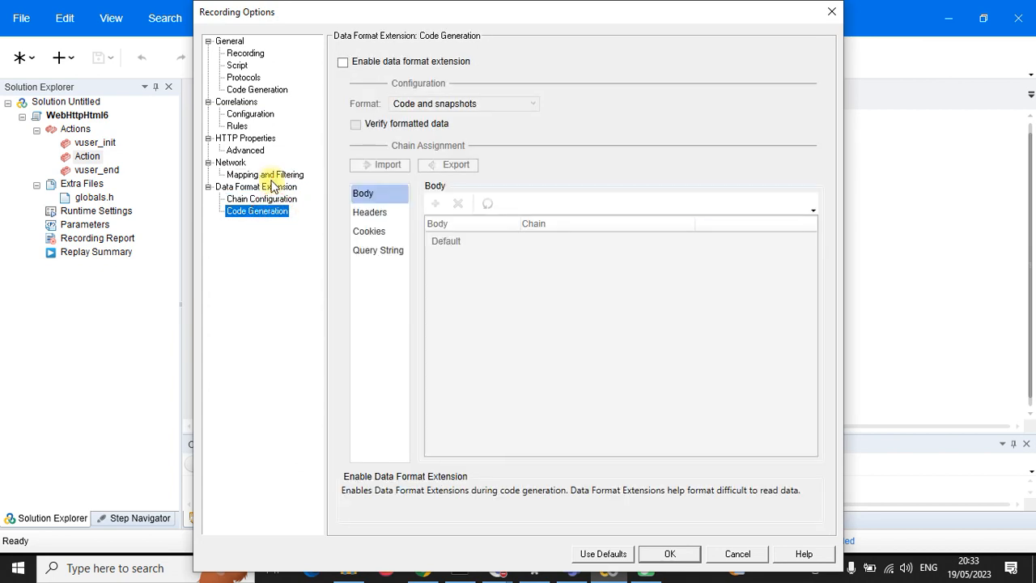
click(242, 153)
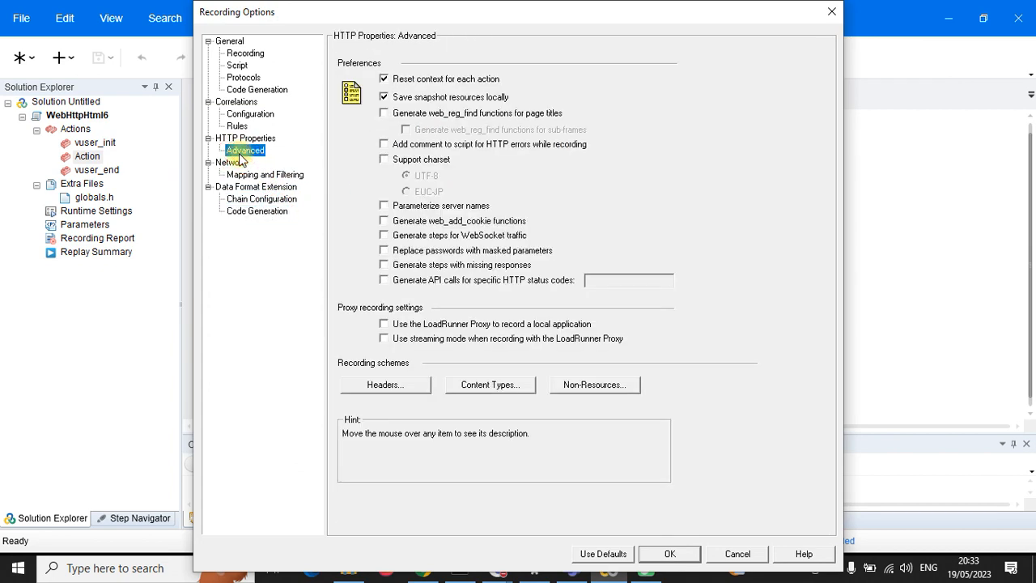
Step: Enable recording through the LoadRunner Proxy with streaming mode, apply, and save the script
click(384, 324)
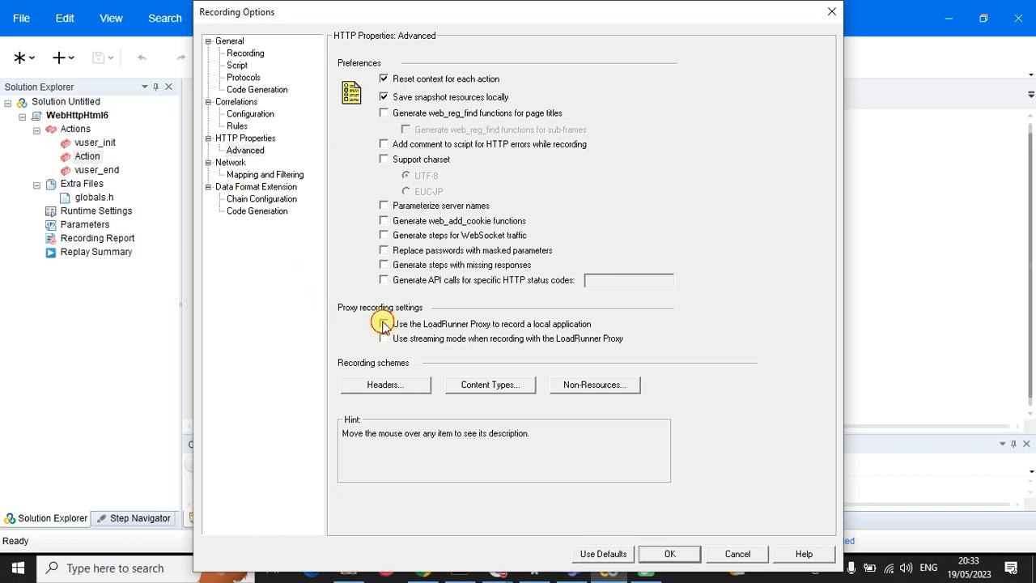
click(384, 339)
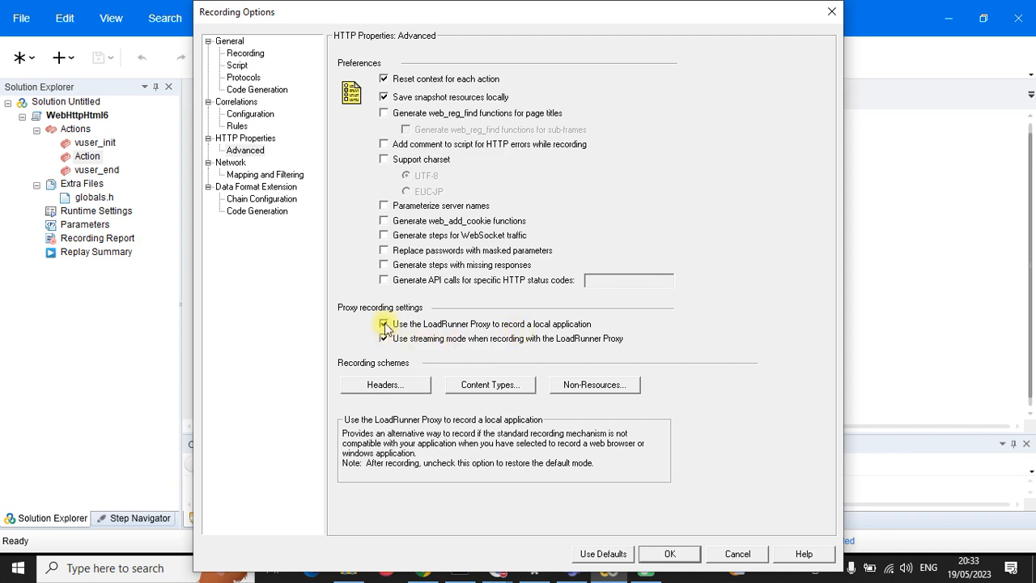
click(669, 553)
click(99, 57)
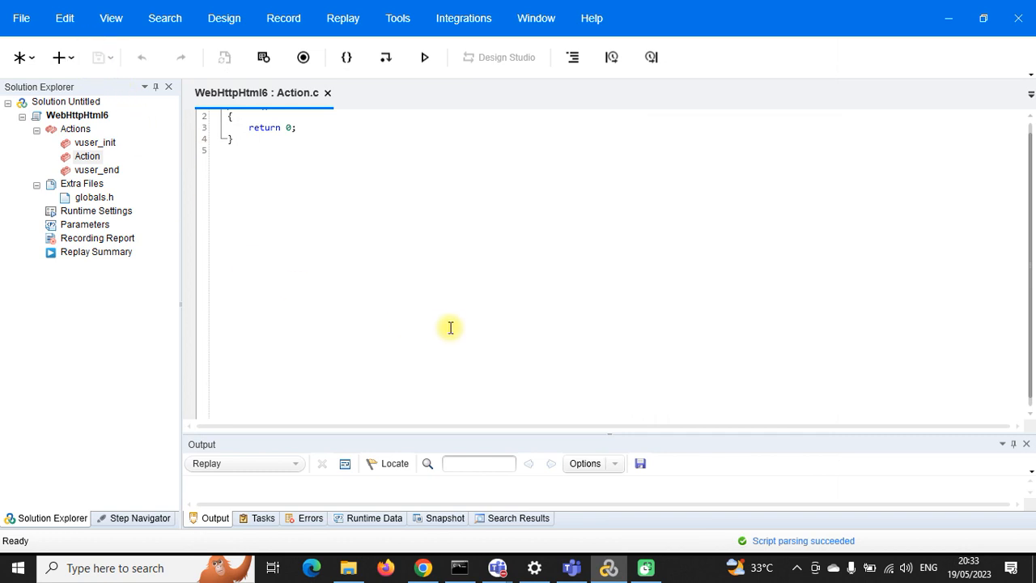
Step: Bring up the PT_DAY19 meeting, admit the waiting participant and dismiss the group notice
click(947, 18)
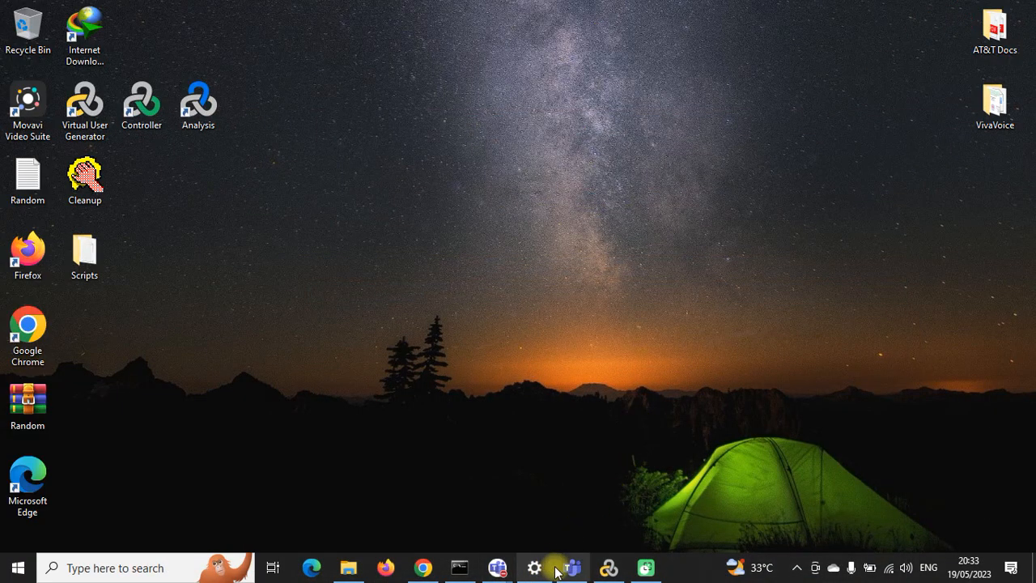
mouse_move(497, 566)
click(507, 521)
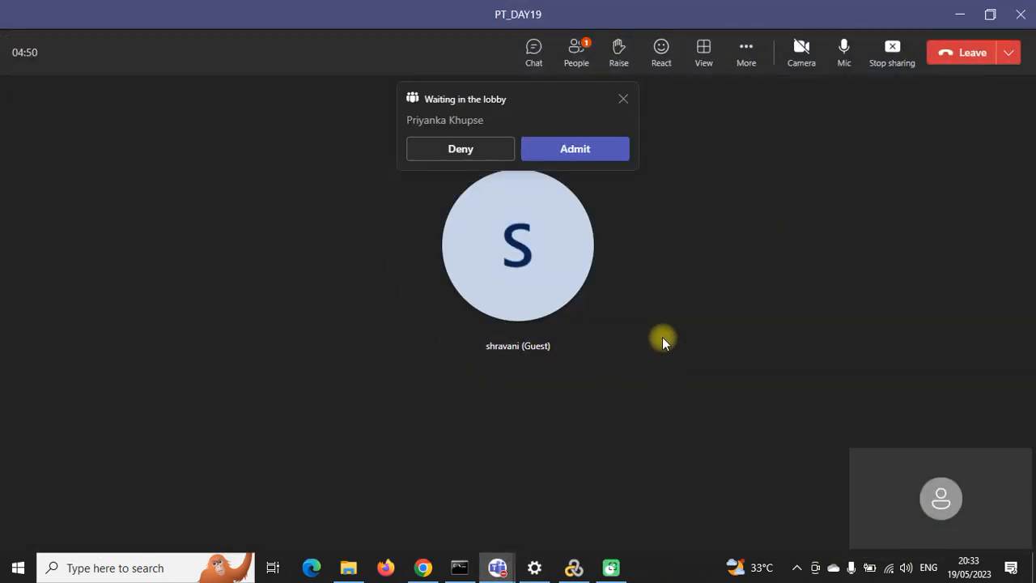
click(588, 160)
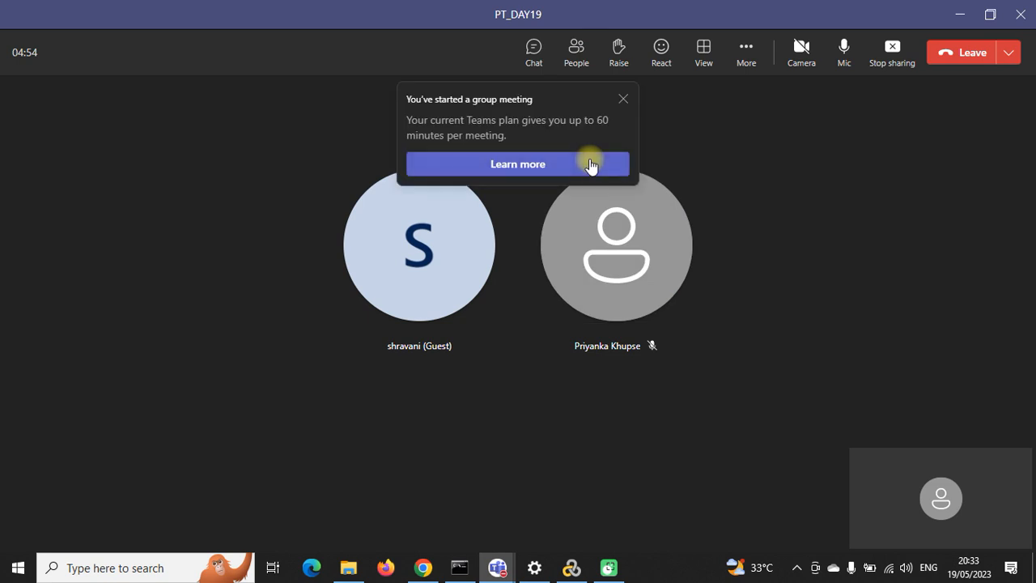
click(620, 101)
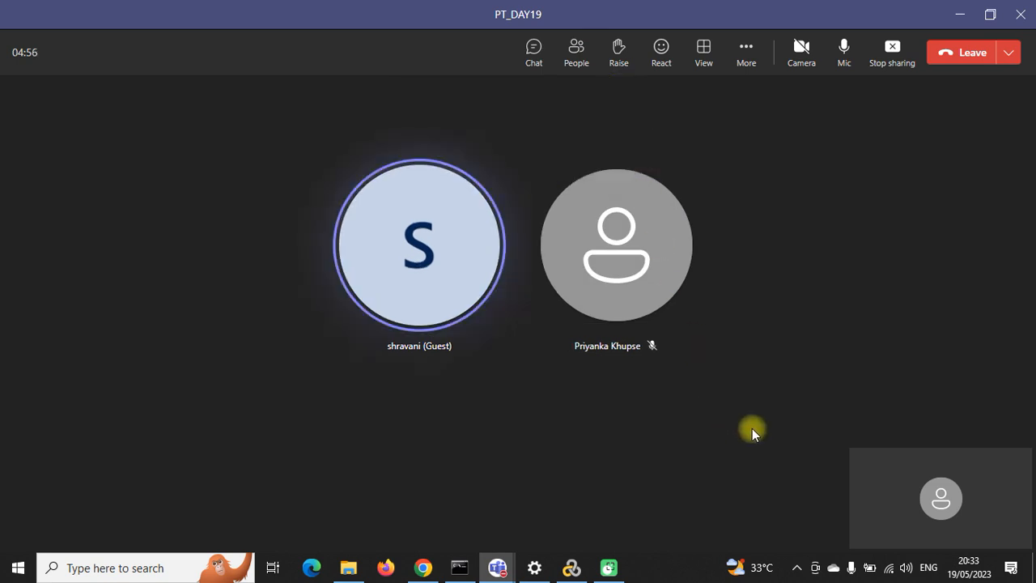
Step: Hide your own video tile from the meeting with Hide me
mouse_move(985, 500)
click(867, 533)
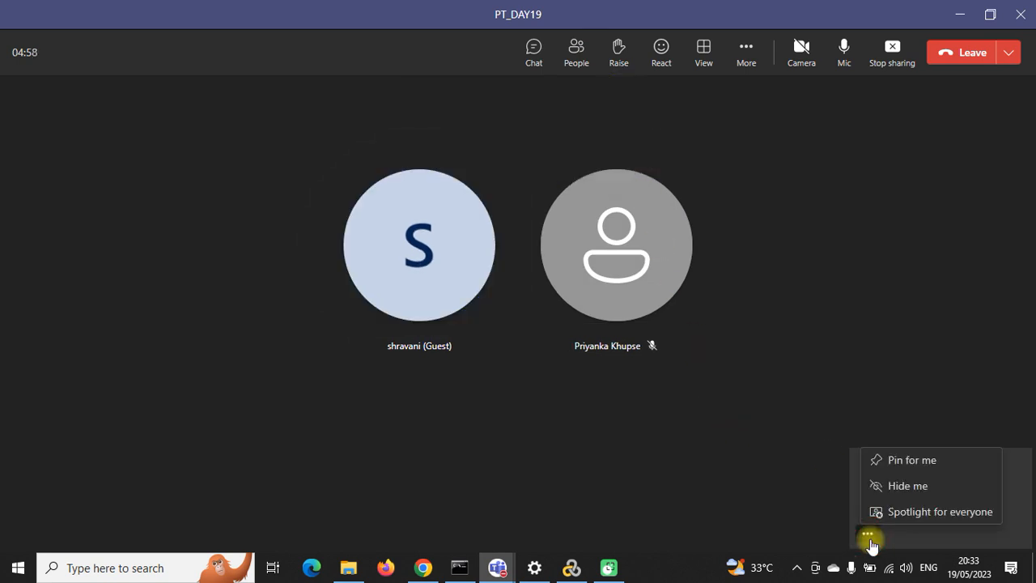
click(907, 489)
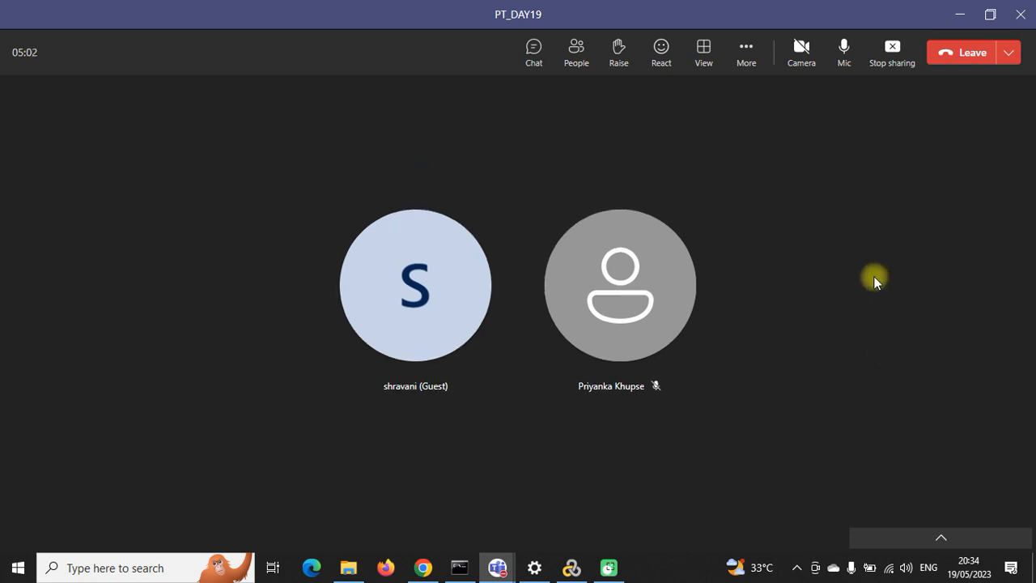
Step: Pause the screen recorder from the tray and minimise the meeting window
click(797, 566)
right_click(823, 538)
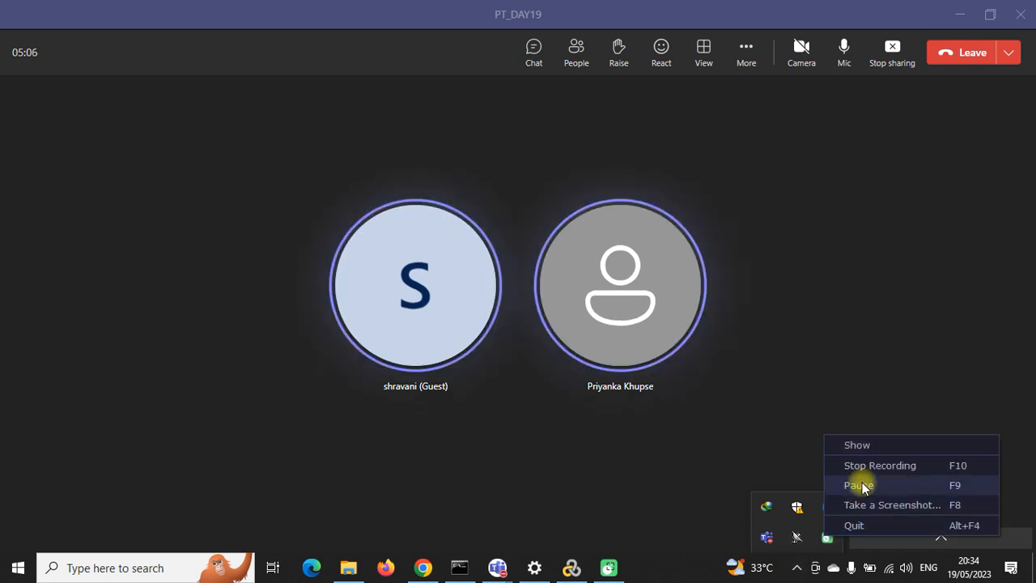
click(858, 482)
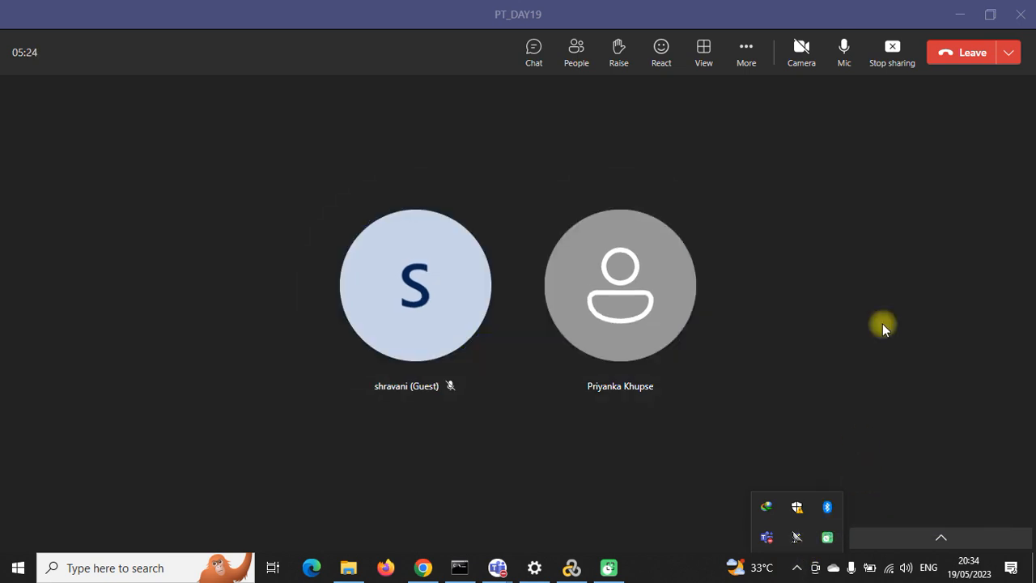
click(961, 12)
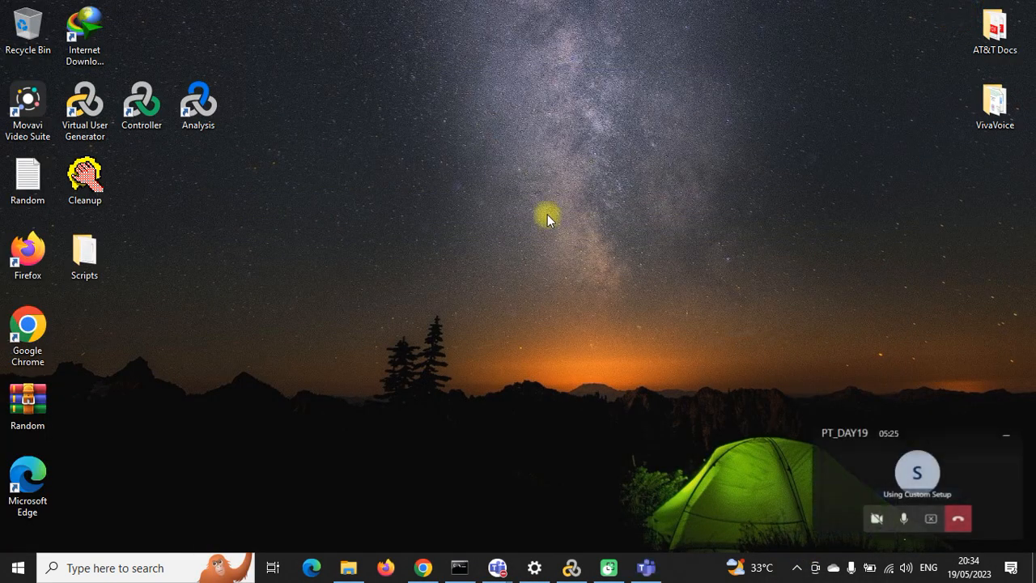
Step: Dismiss the recorder's tray menu, then restore and close Virtual User Generator
click(796, 567)
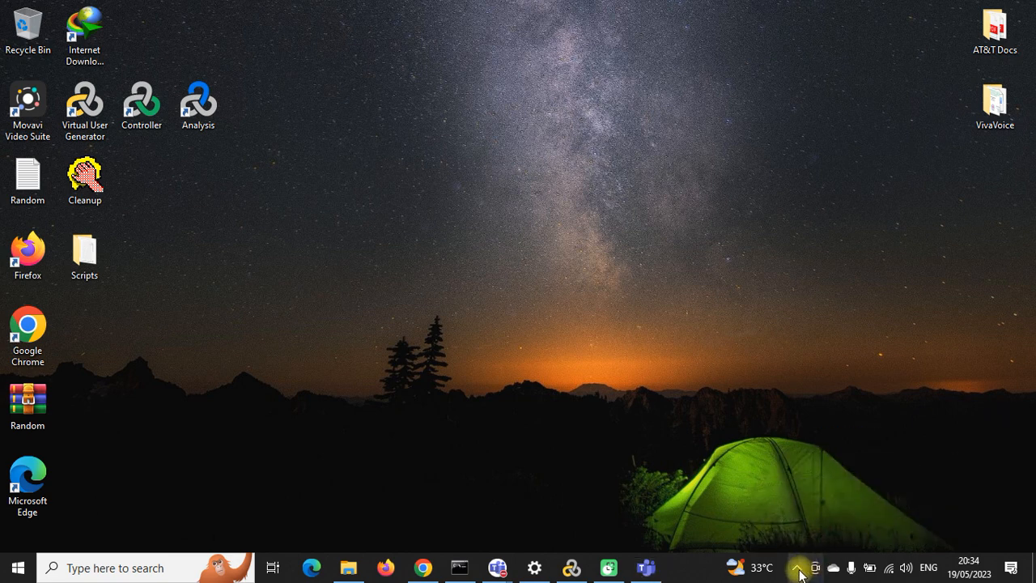
click(796, 567)
right_click(826, 536)
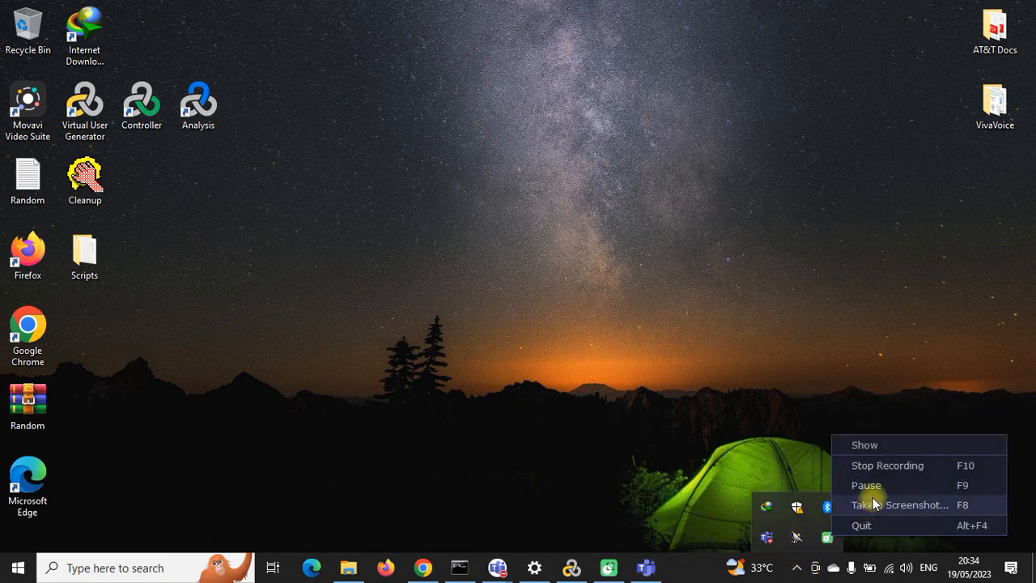
click(85, 111)
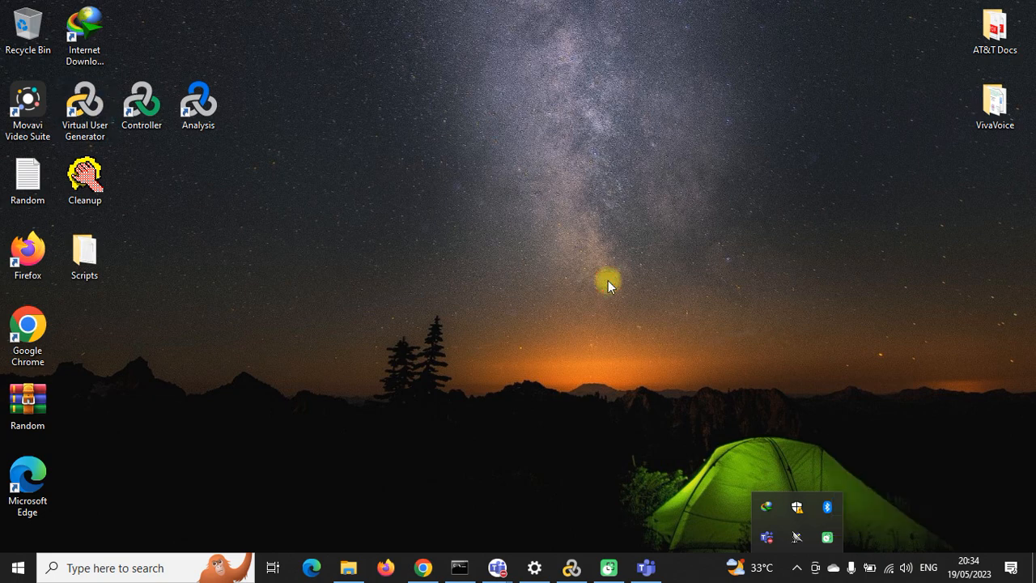
click(595, 362)
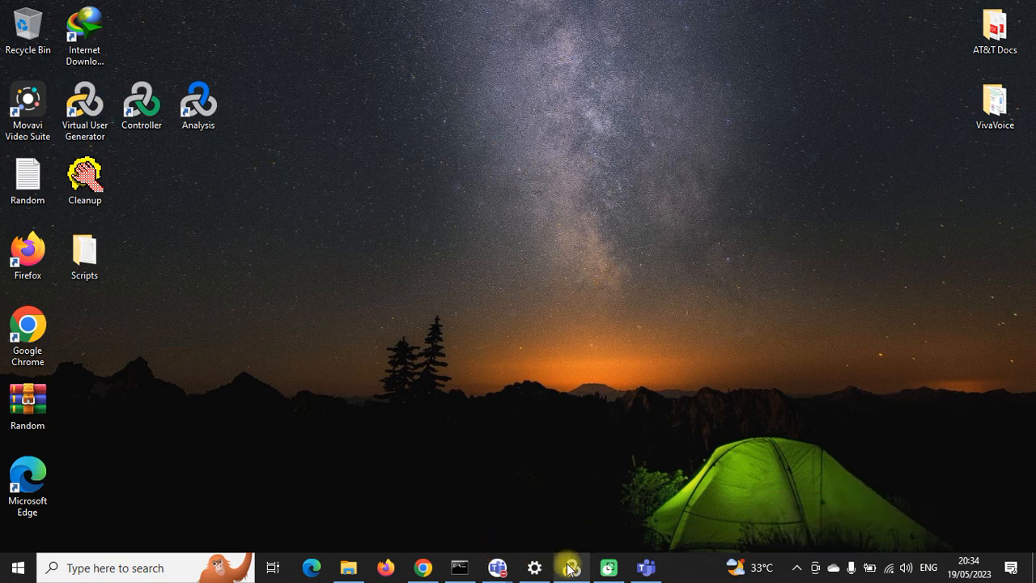
click(570, 569)
click(1017, 14)
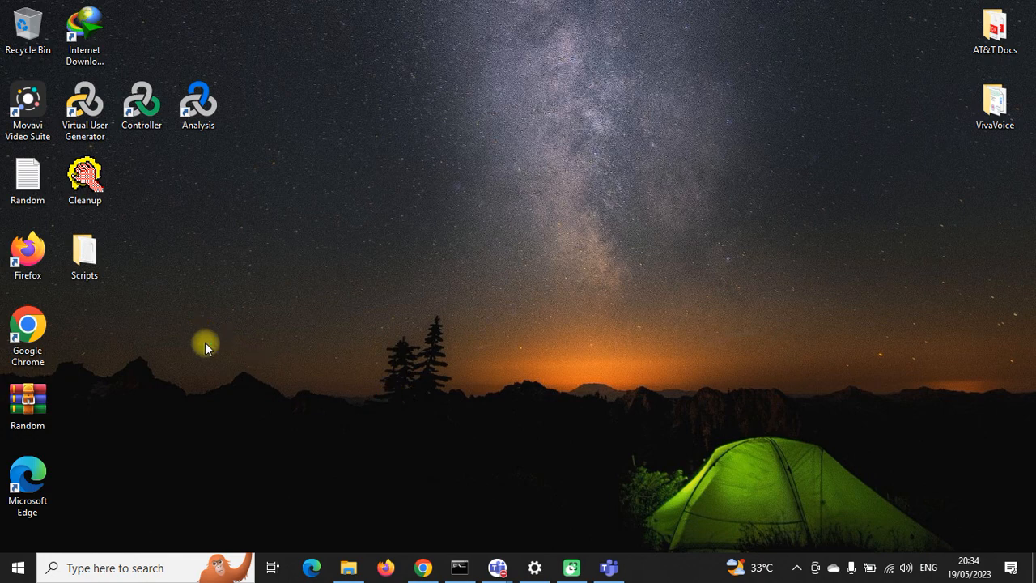
Step: Go to Compressed > apache-jmeter-5.4.3 > apache-jmeter-5.4.3 > bin and run ApacheJMeter.jar
click(348, 567)
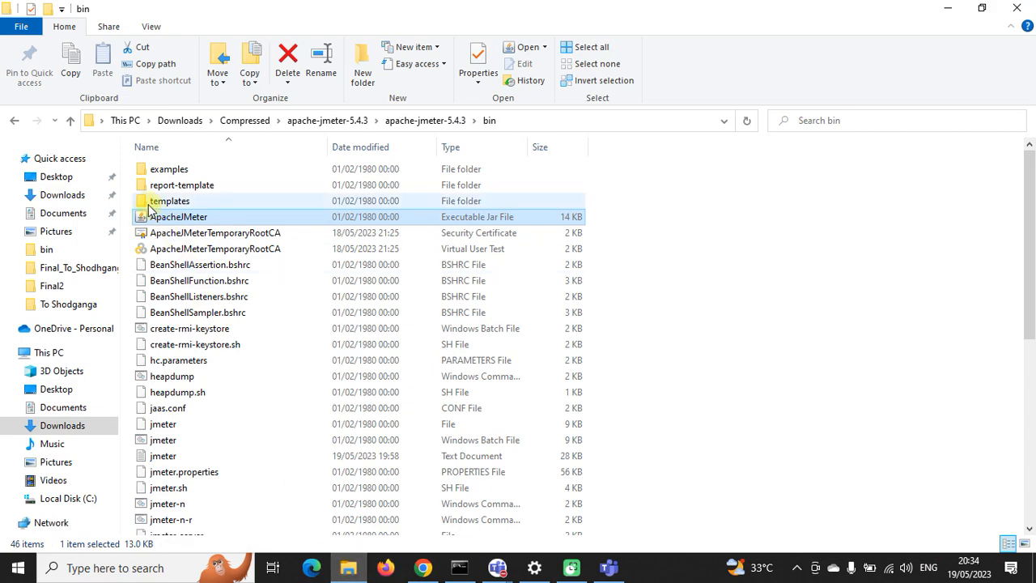
click(245, 120)
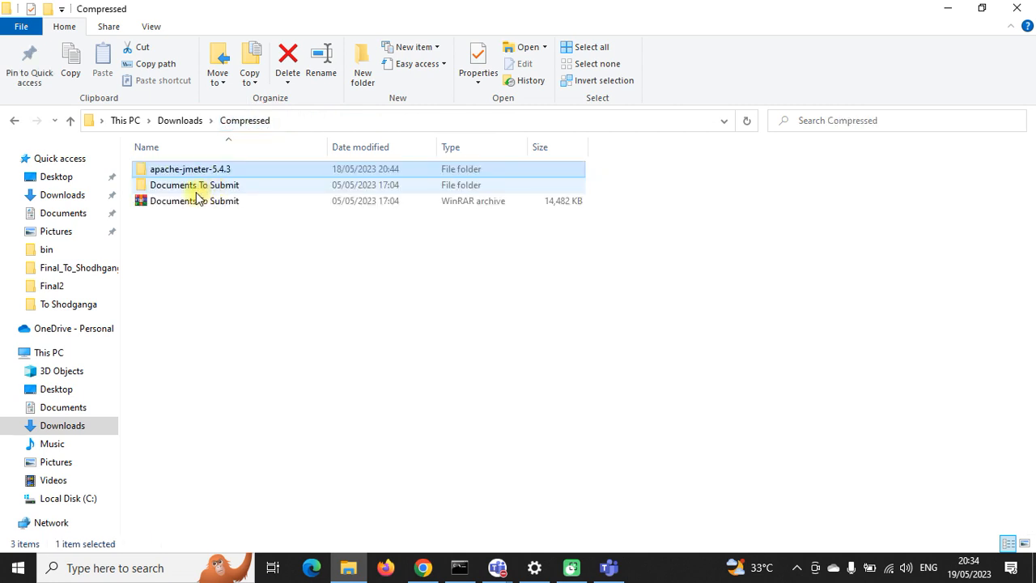
double_click(187, 169)
click(189, 172)
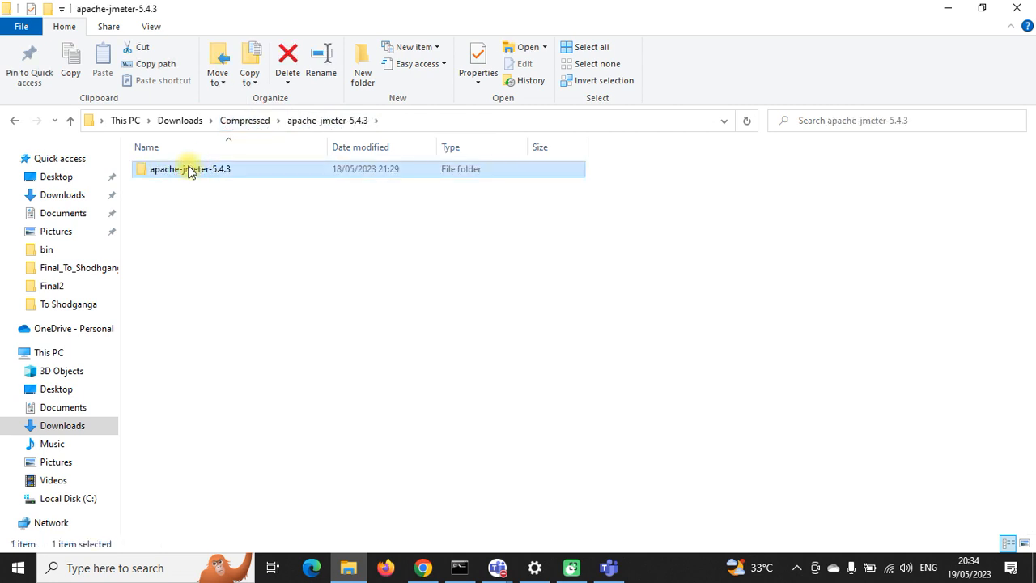
click(195, 188)
double_click(193, 171)
double_click(187, 185)
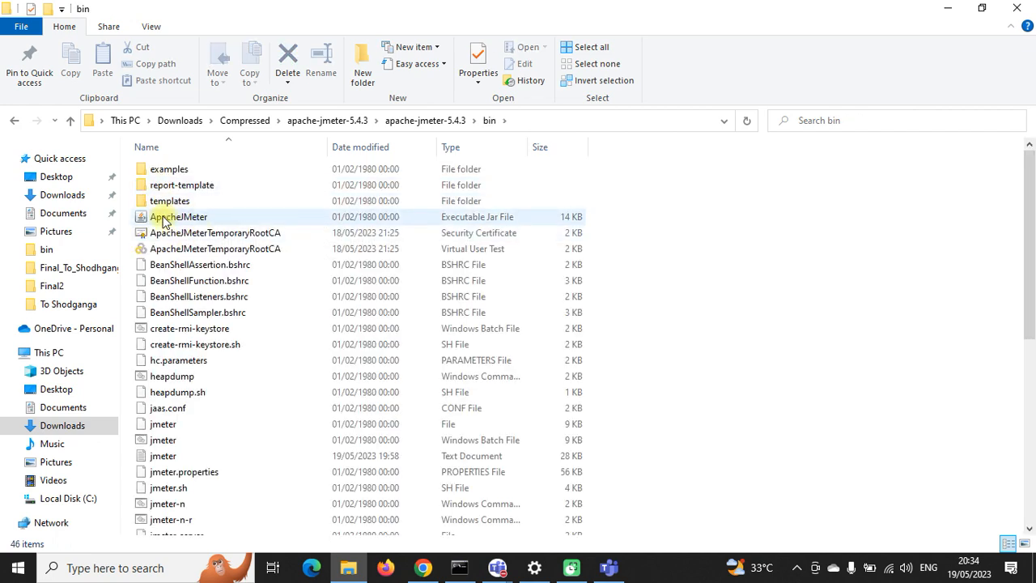
click(187, 220)
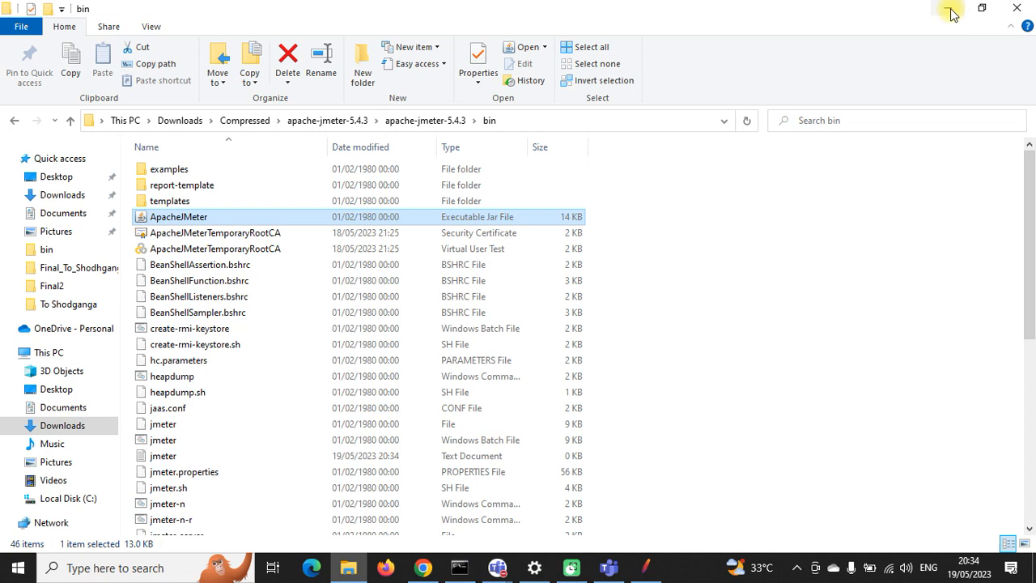
Step: Minimise Explorer, reposition JMeter and bring up the Web Tours server console
click(949, 10)
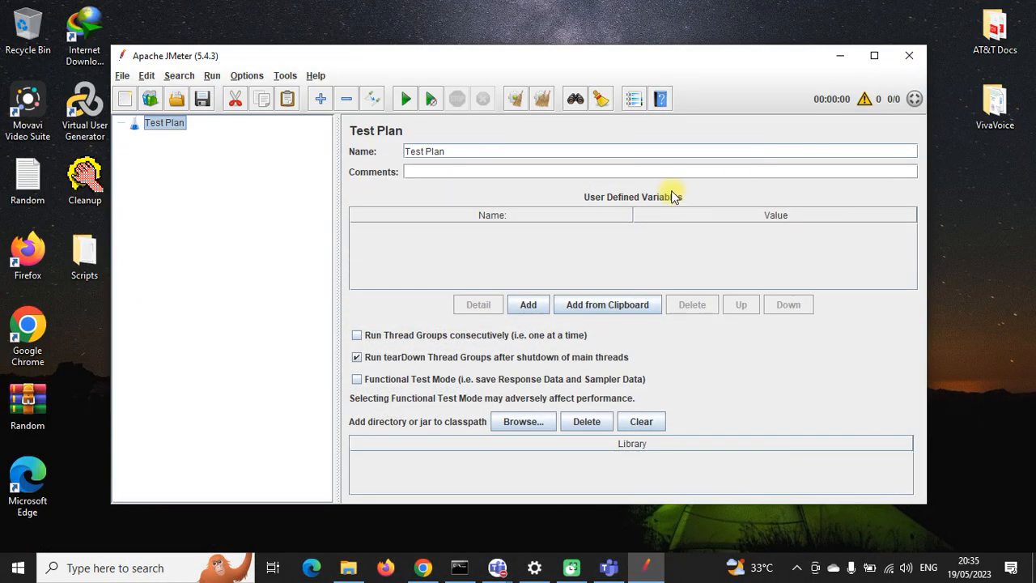
drag(468, 58, 569, 28)
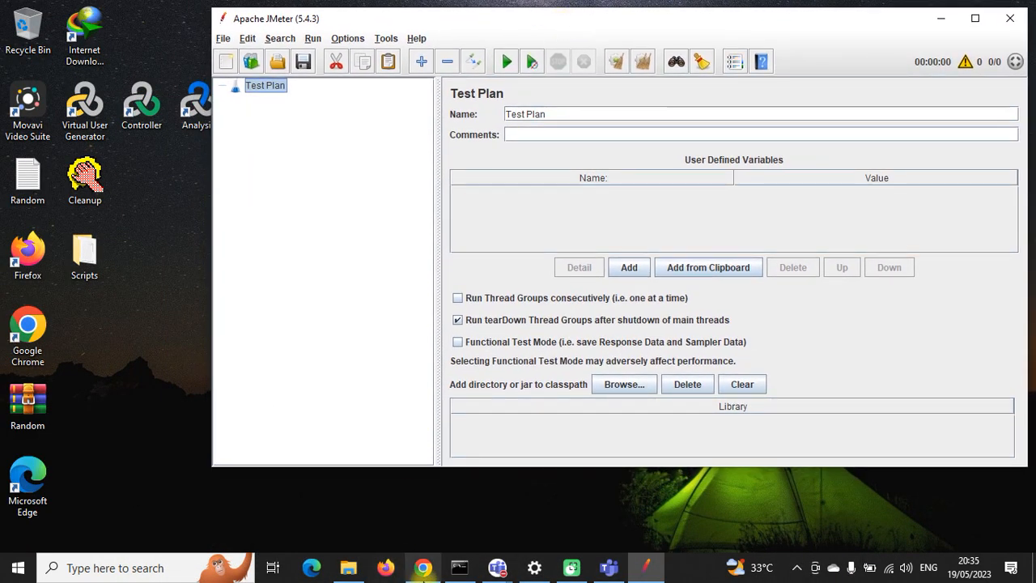
click(458, 567)
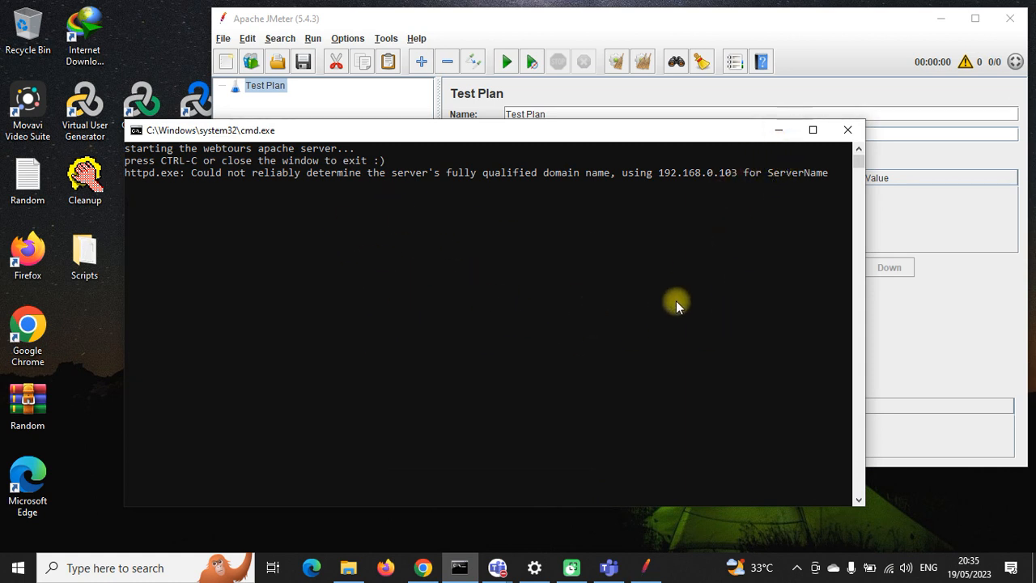
Step: Copy the server IP 192.168.0.103 from the console and launch a new Firefox window
click(659, 176)
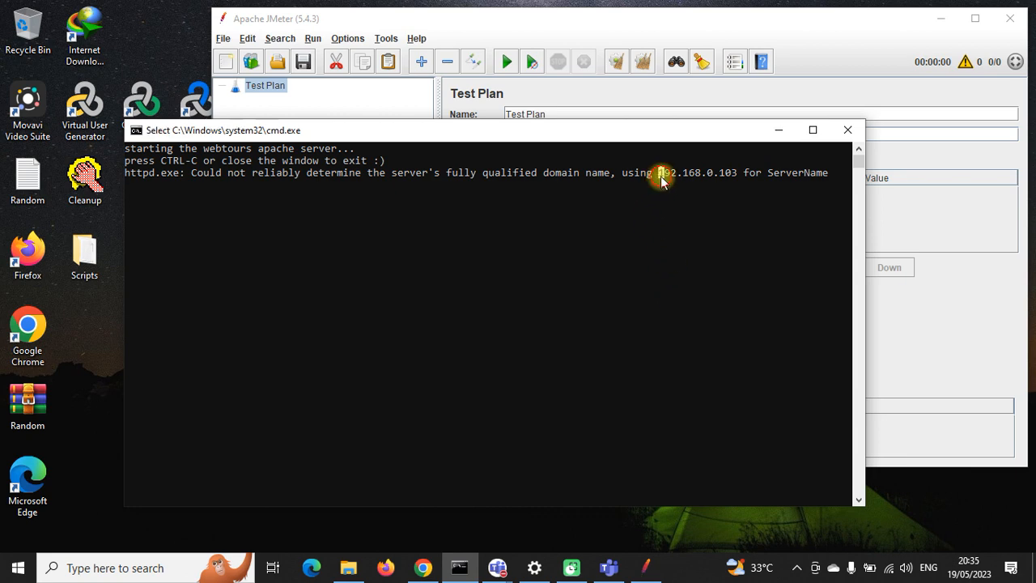
right_click(734, 176)
click(778, 131)
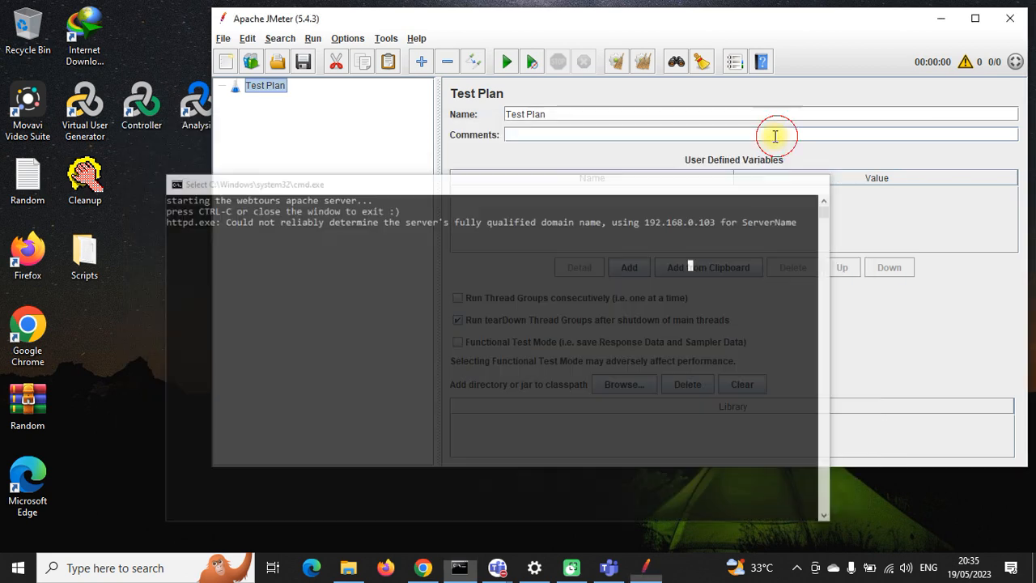
click(397, 570)
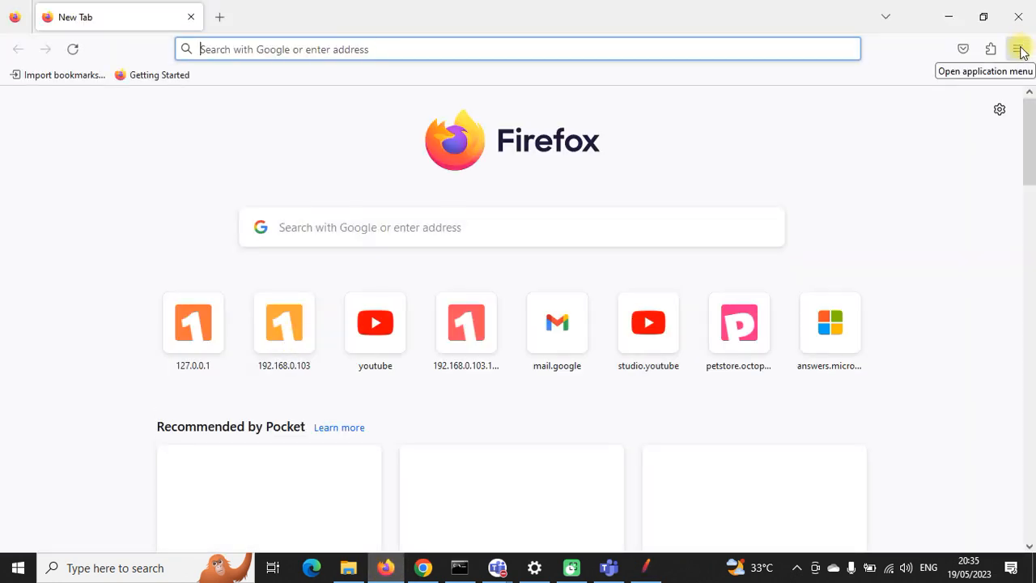
Step: Open Firefox Settings and search for 'cert'
click(951, 21)
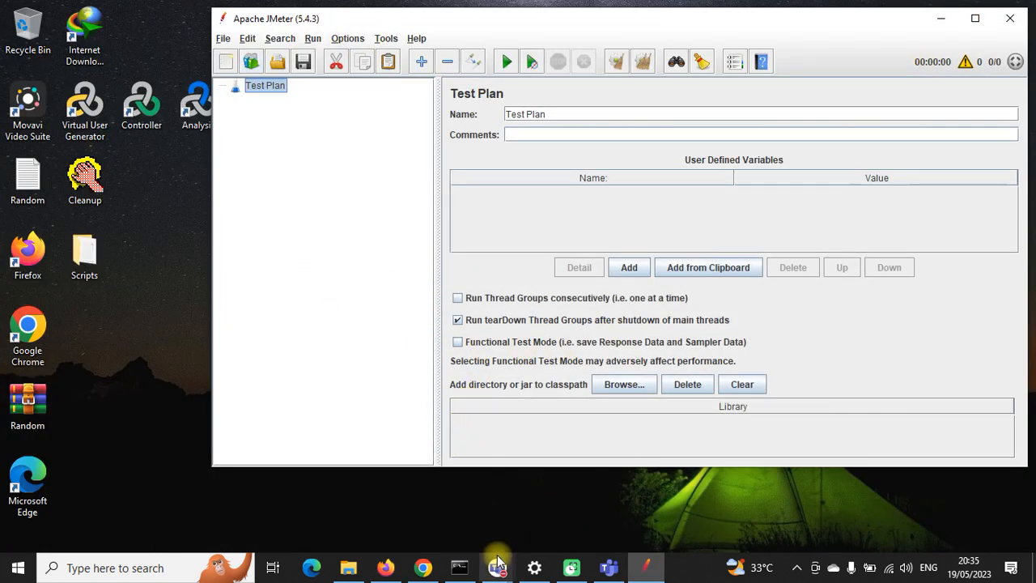
click(394, 572)
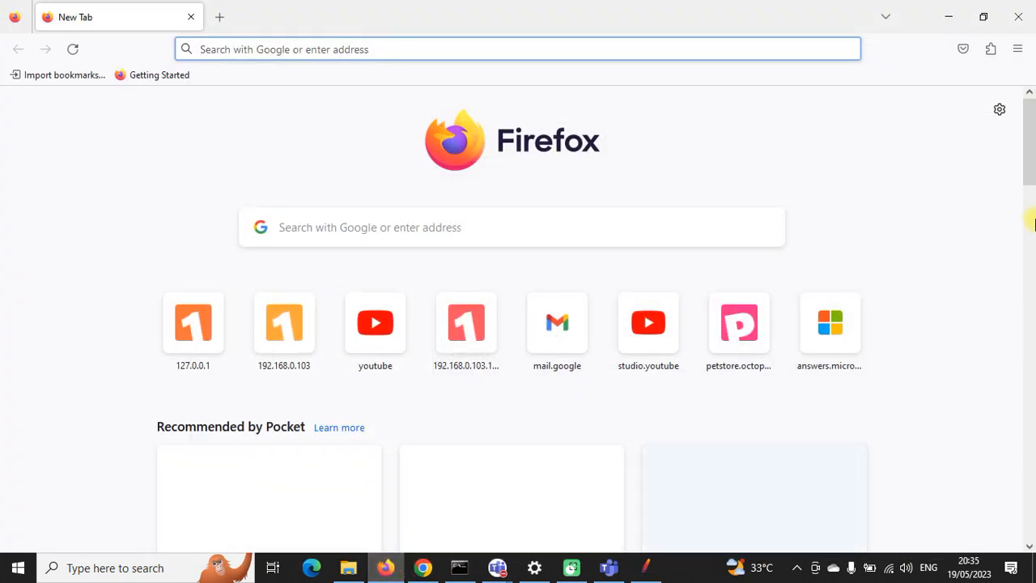
click(1017, 51)
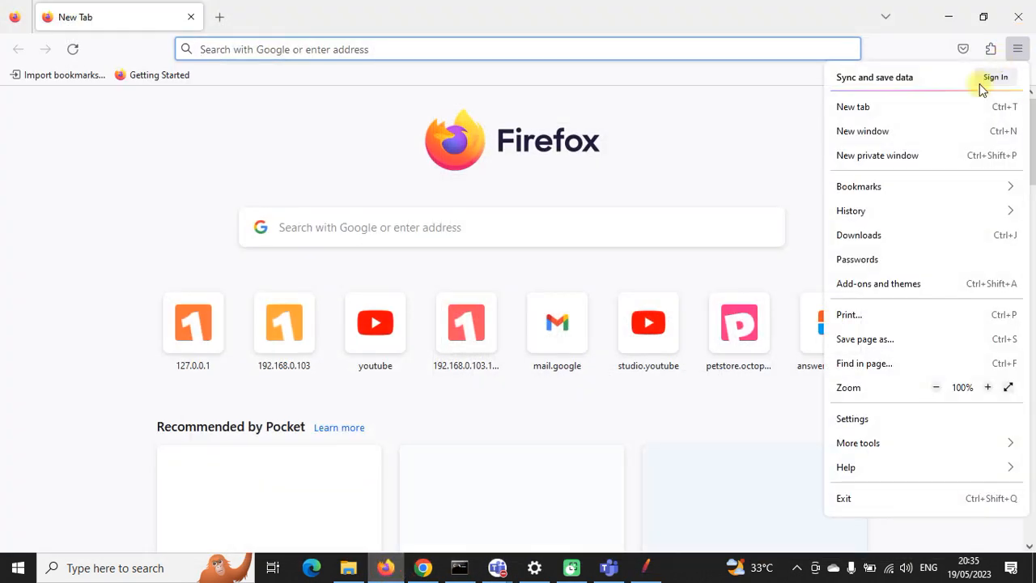
click(872, 418)
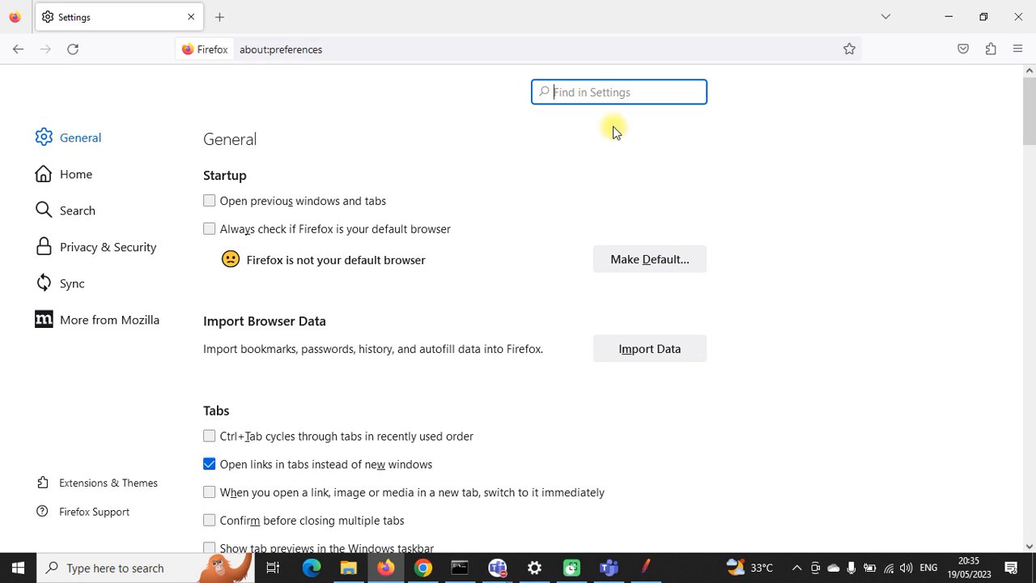
text(certi)
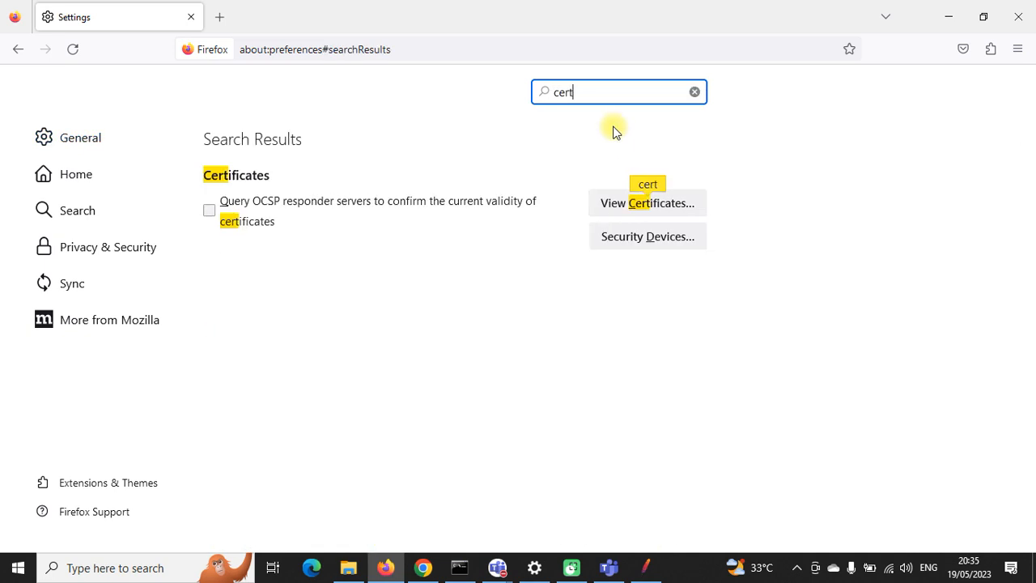
Step: Confirm the JMeter Root CA is listed under Authorities, cancel the import, and close the certificate manager
click(621, 204)
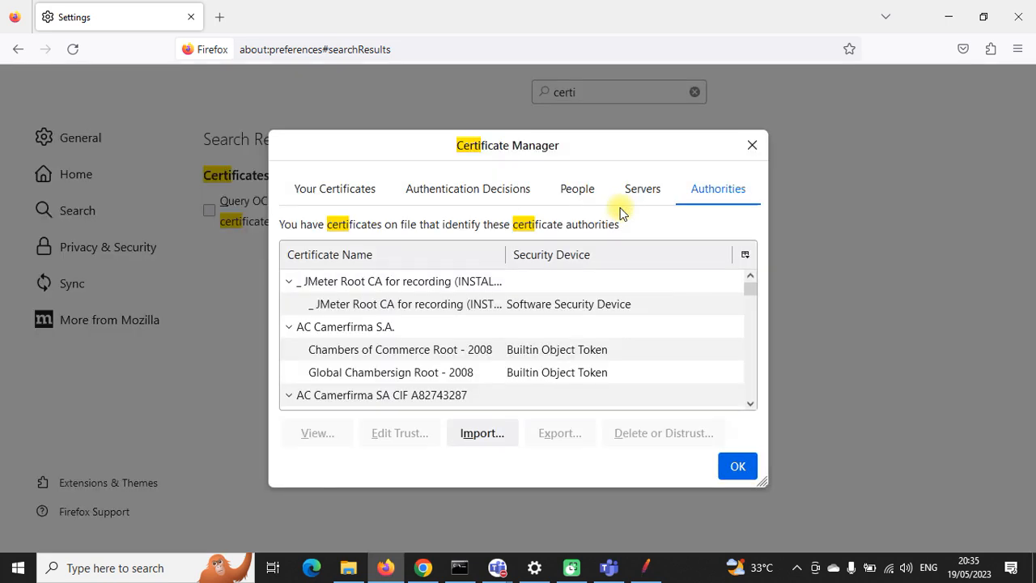
click(482, 433)
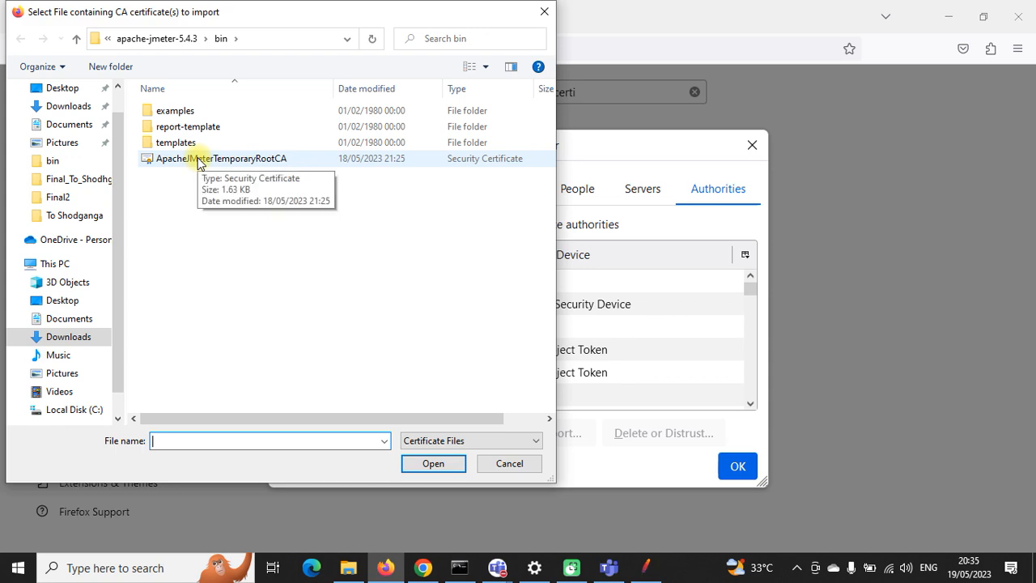
click(508, 463)
click(735, 469)
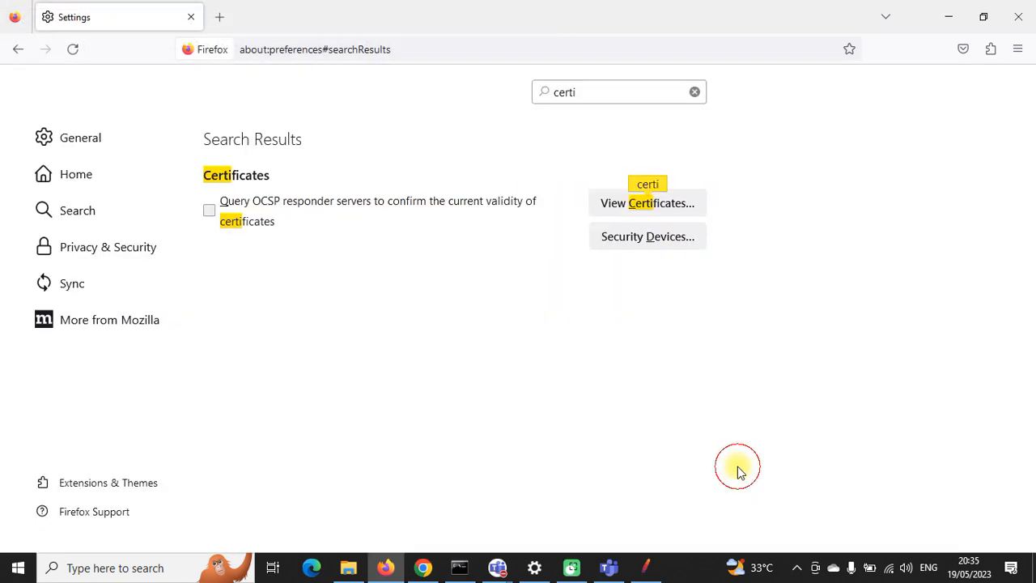
Step: Create a test plan from JMeter's Recording template with the default parameters
click(648, 566)
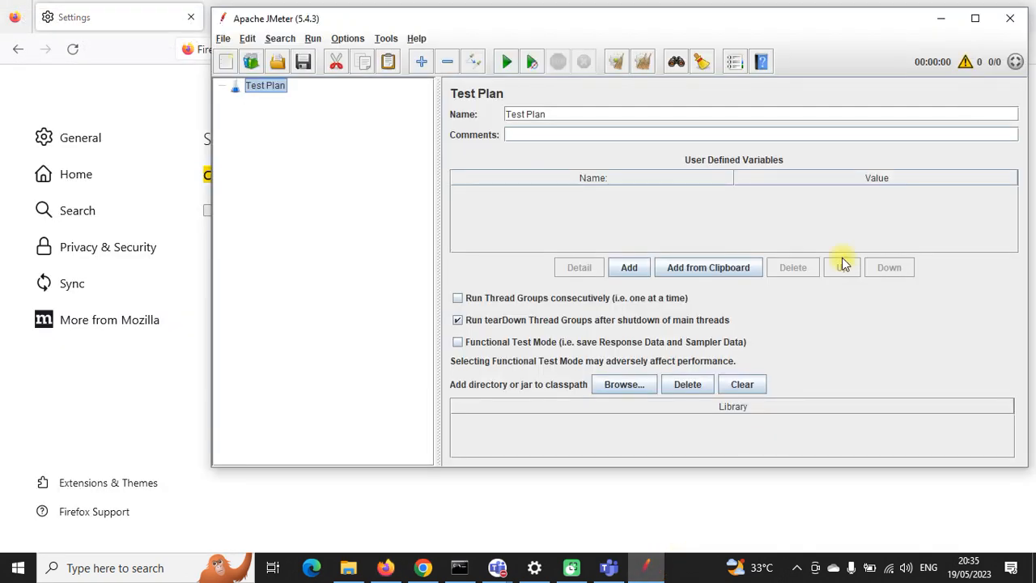
drag(850, 29, 770, 40)
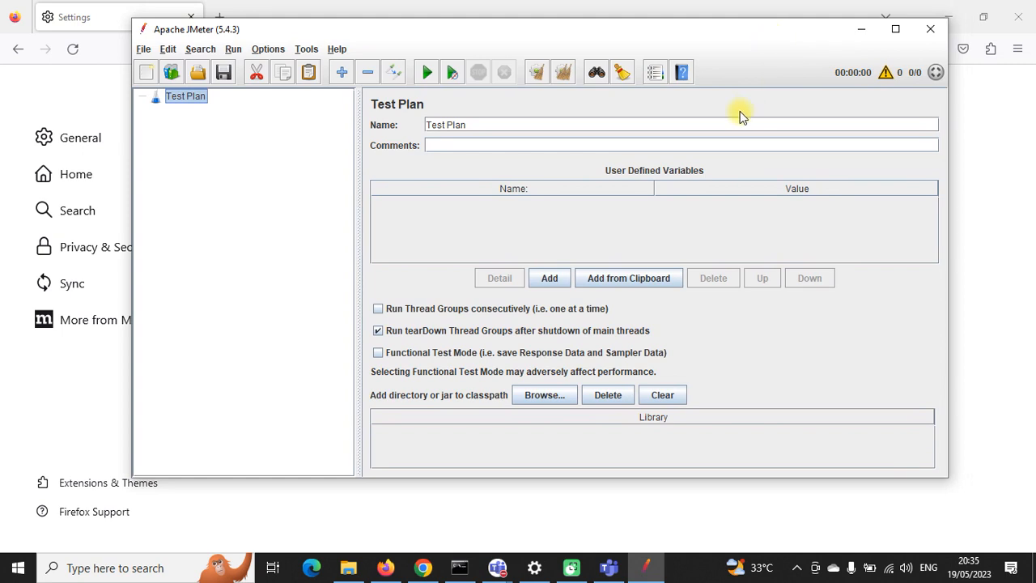
click(172, 74)
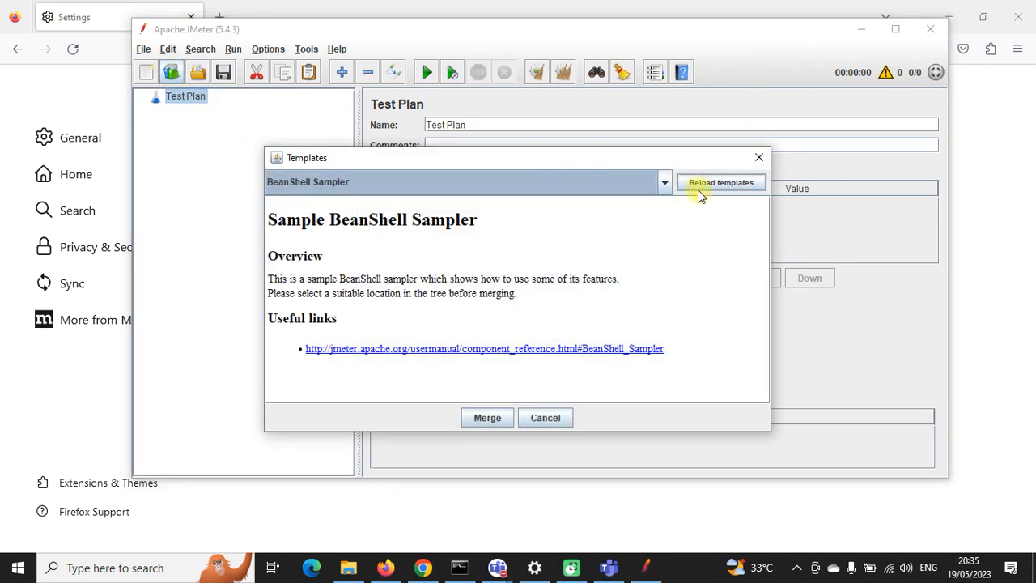
click(666, 181)
scroll(451, 282, down, 2)
click(358, 268)
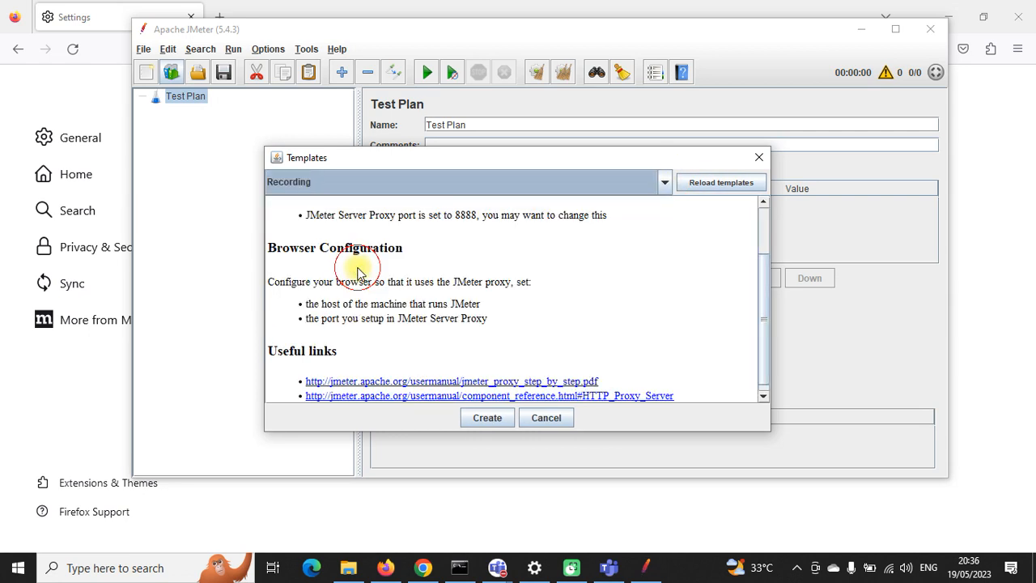
click(477, 418)
click(454, 418)
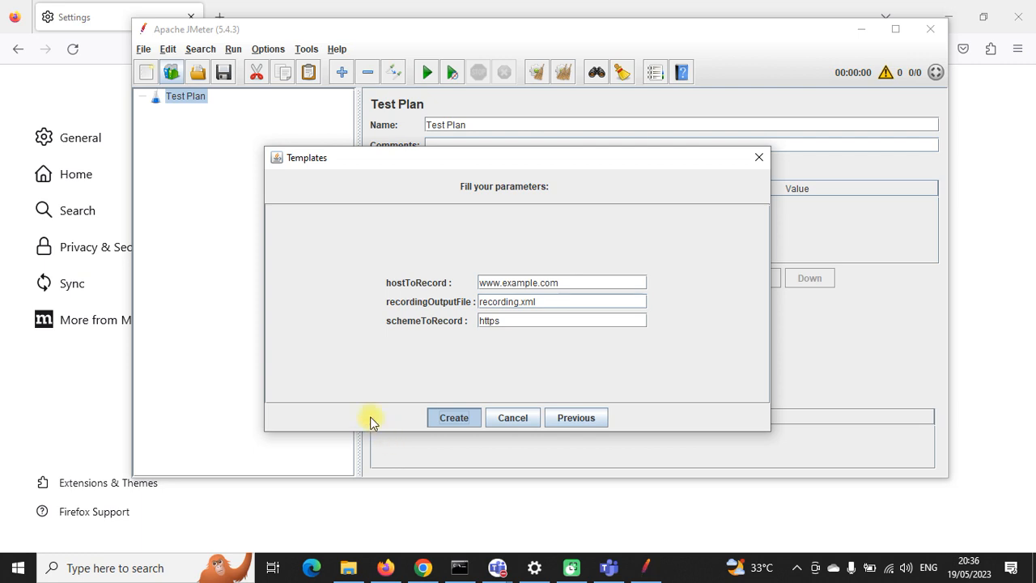
Step: Enable the HTTP(S) Test Script Recorder on port 8888, acknowledge the root CA notice, then stop it
right_click(216, 185)
mouse_move(229, 199)
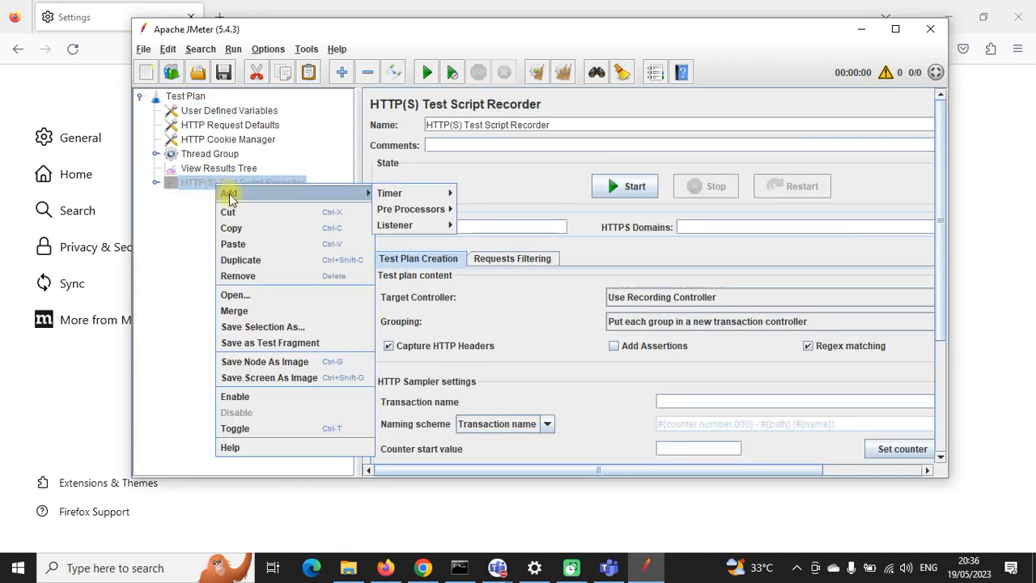
click(241, 395)
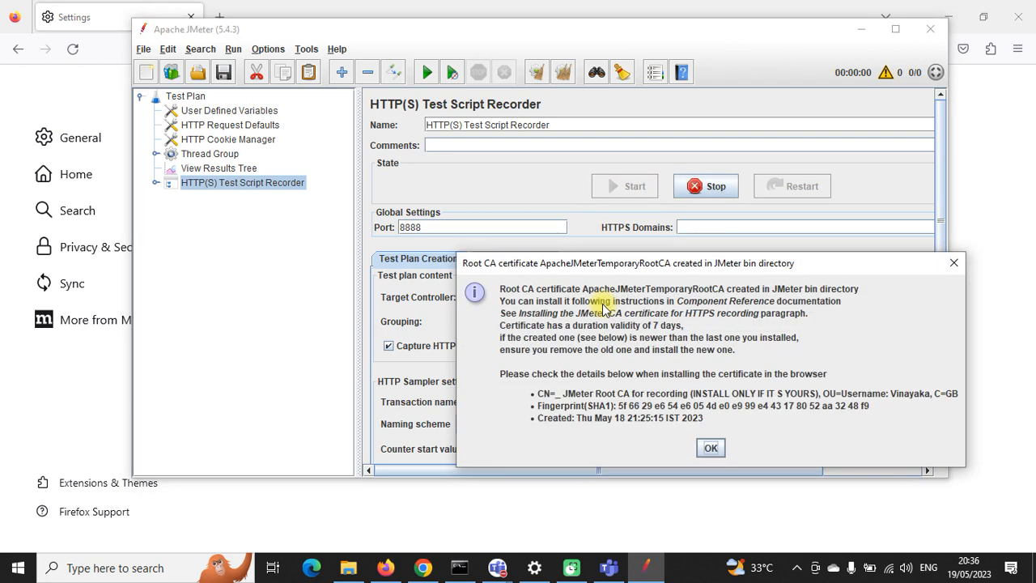
click(711, 446)
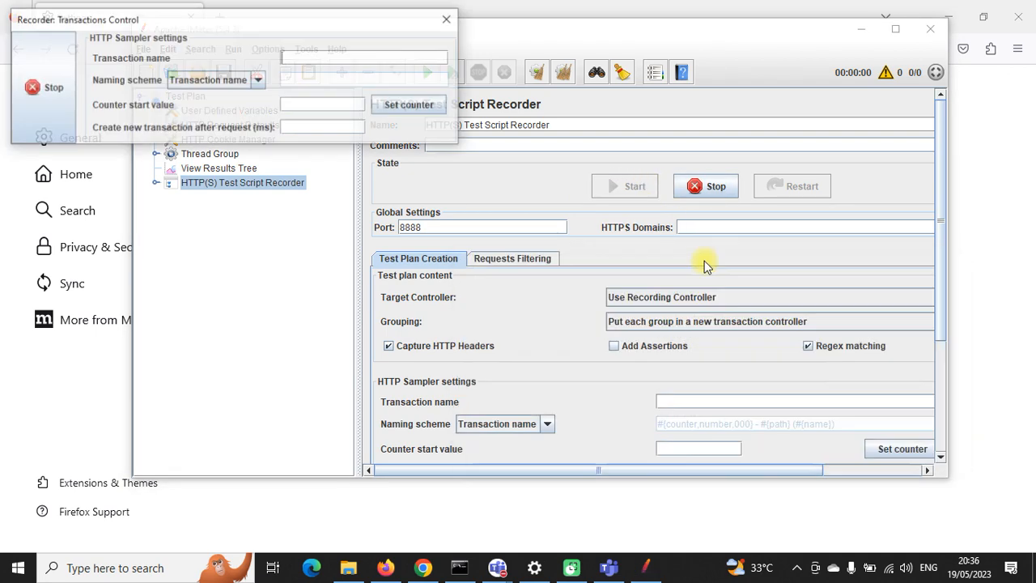
click(47, 87)
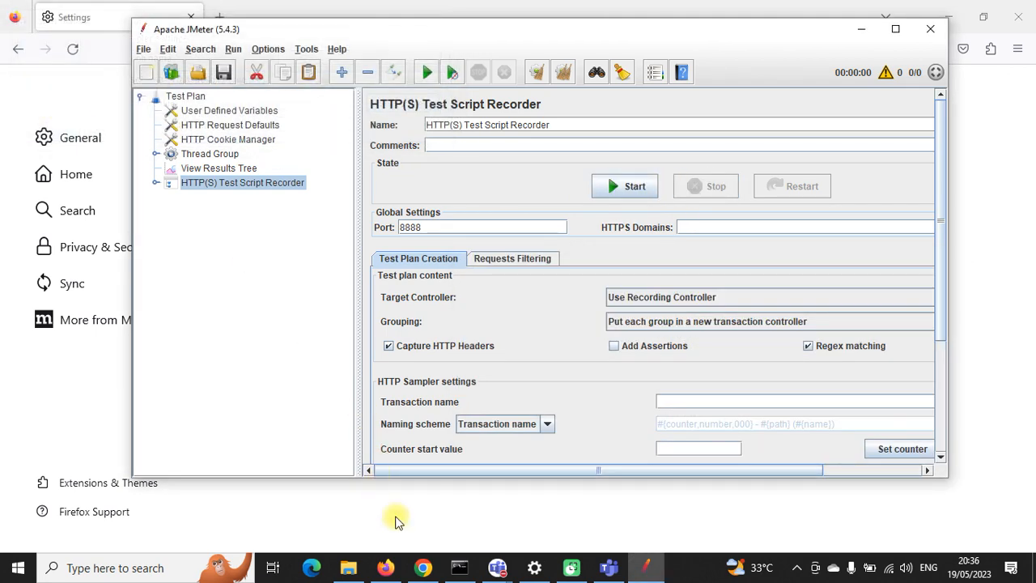
click(348, 568)
Step: Import ApacheJMeterTemporaryRootCA into Firefox's Authorities and dismiss the already-installed alert
click(199, 233)
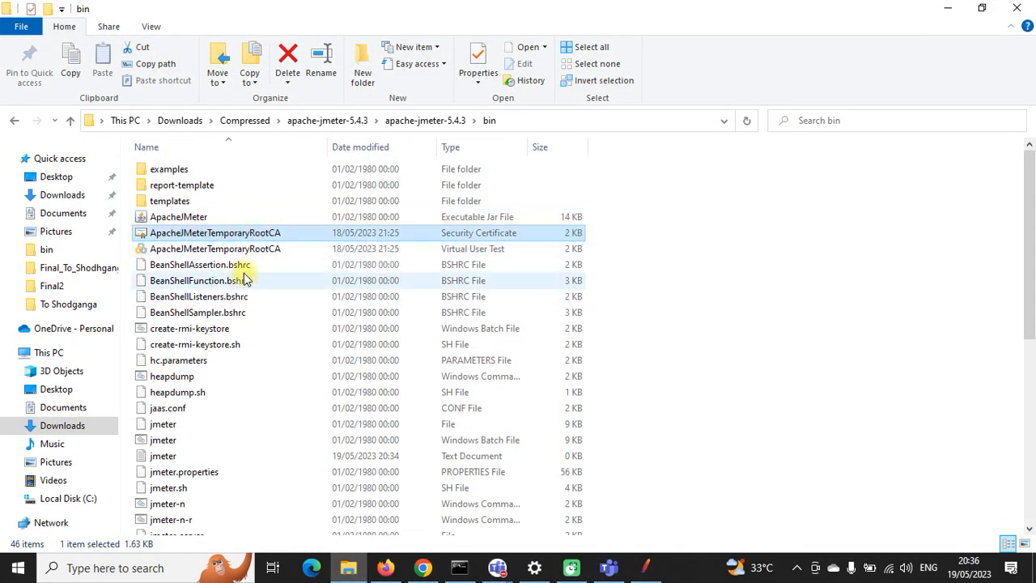
click(653, 570)
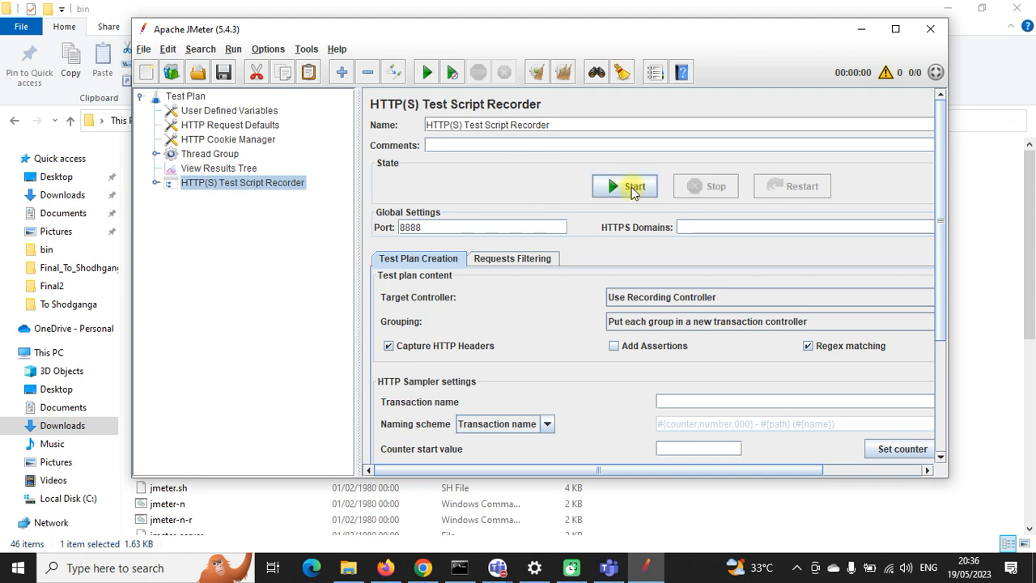
click(854, 27)
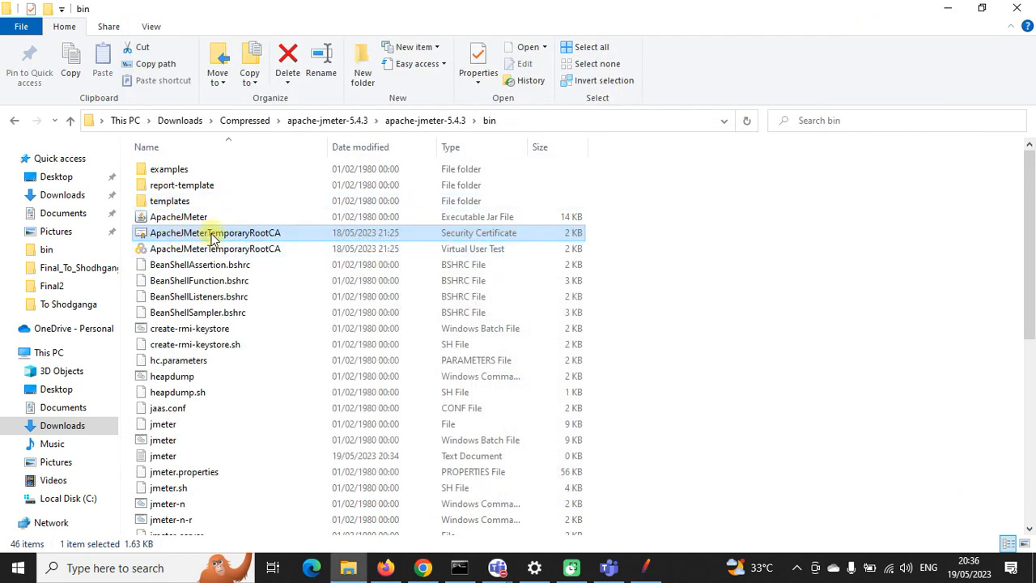
click(385, 567)
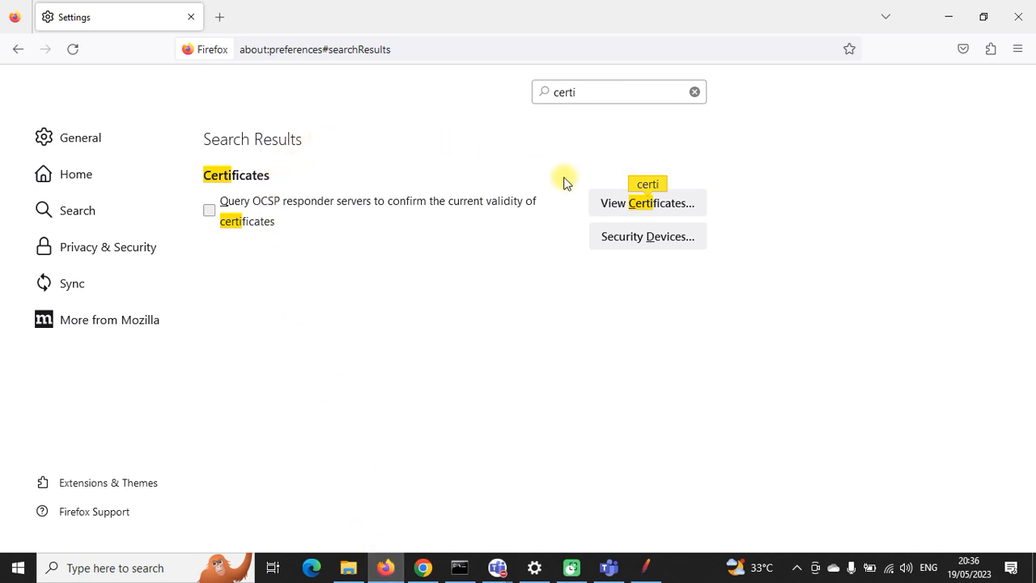
click(616, 204)
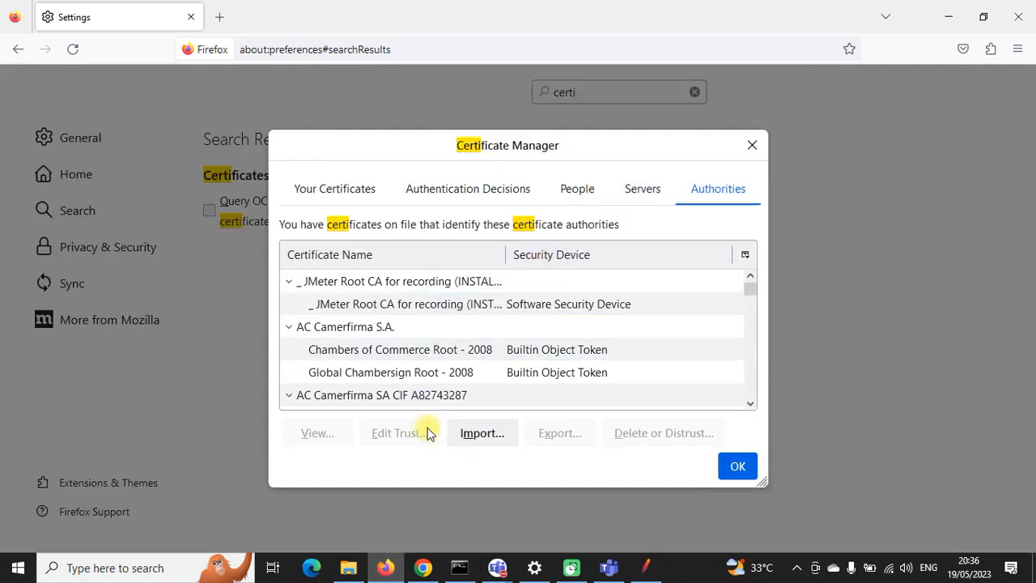
click(468, 431)
click(202, 161)
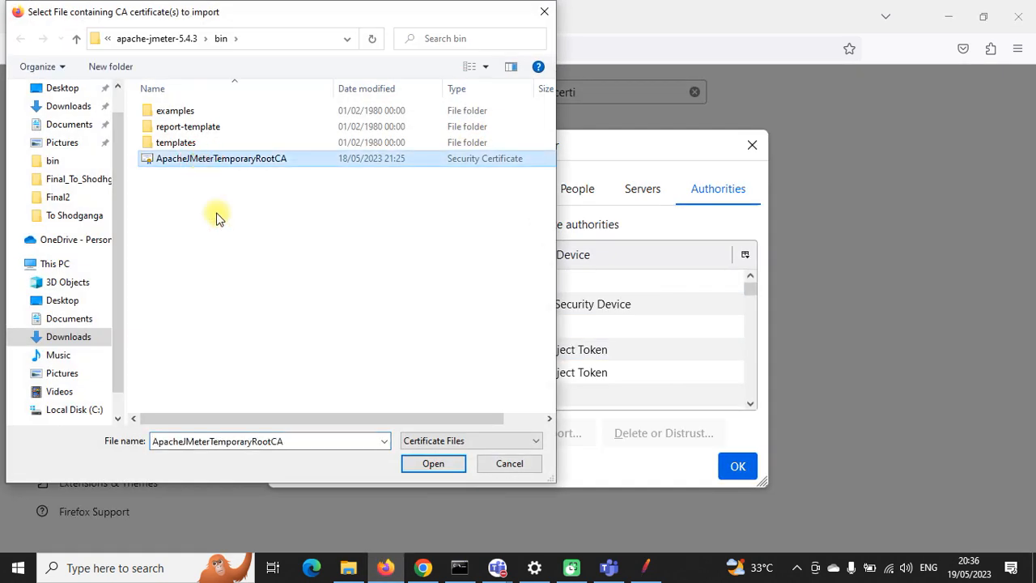
click(431, 462)
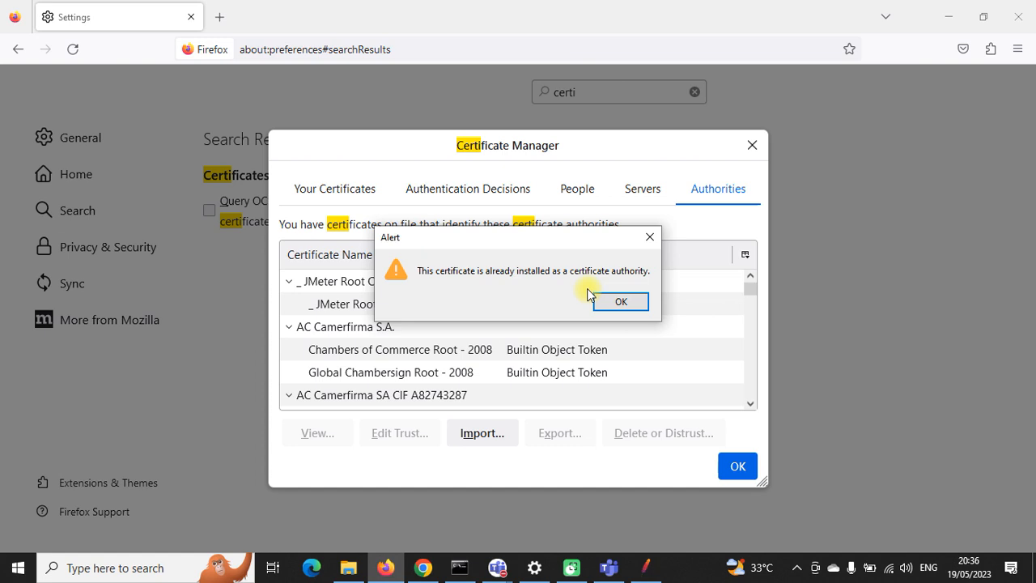
click(613, 306)
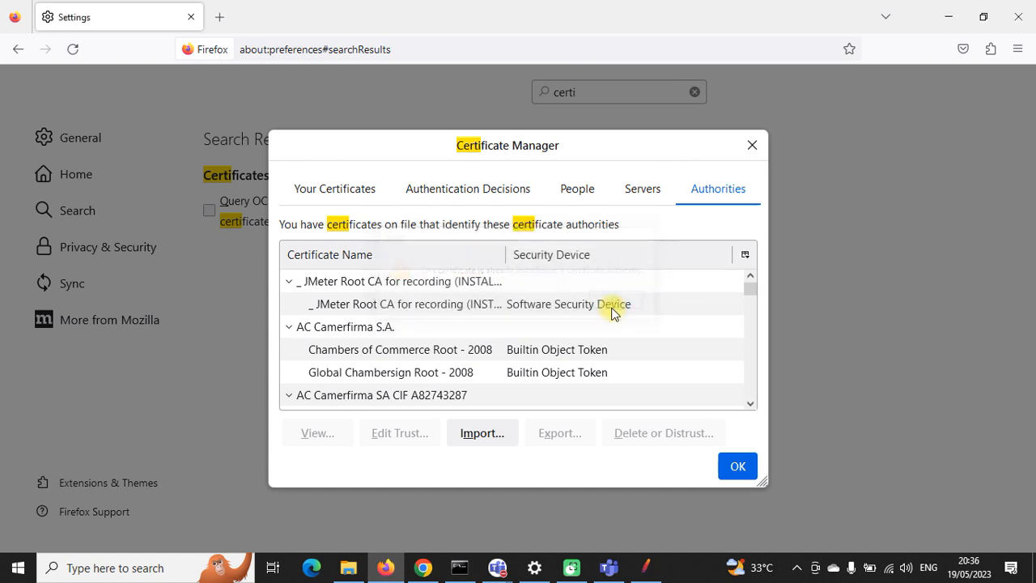
click(732, 467)
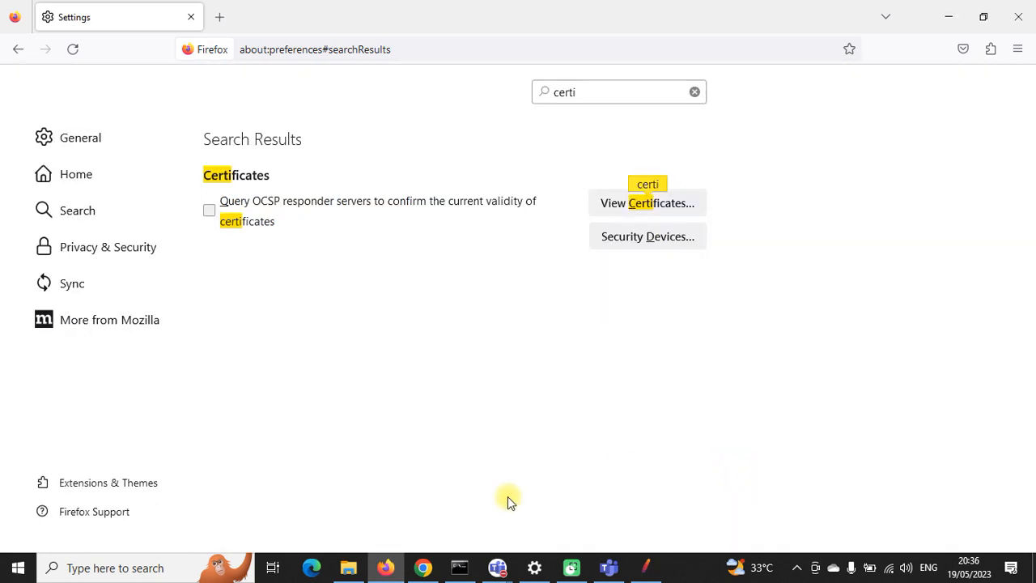
click(348, 568)
click(191, 235)
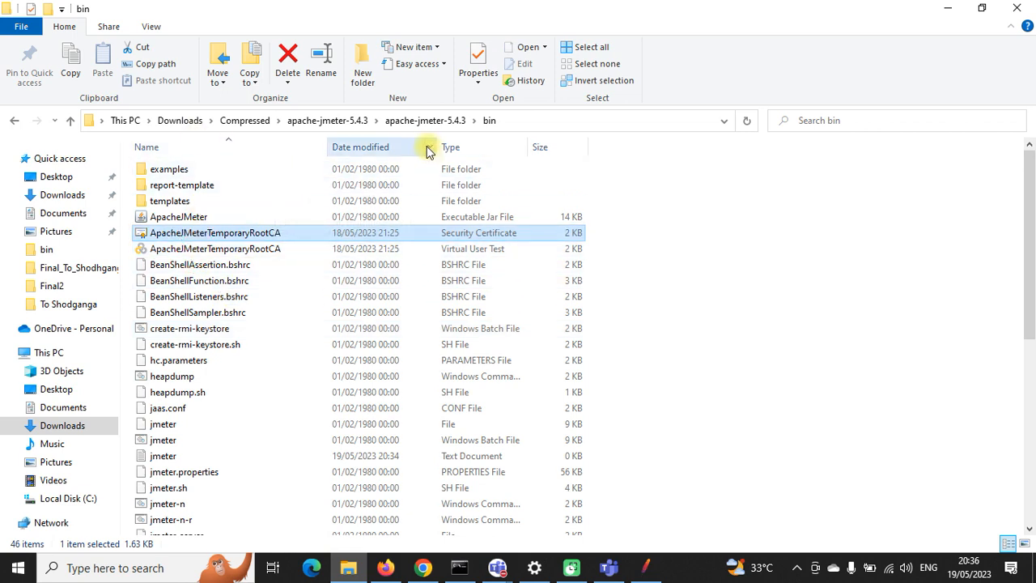
click(176, 233)
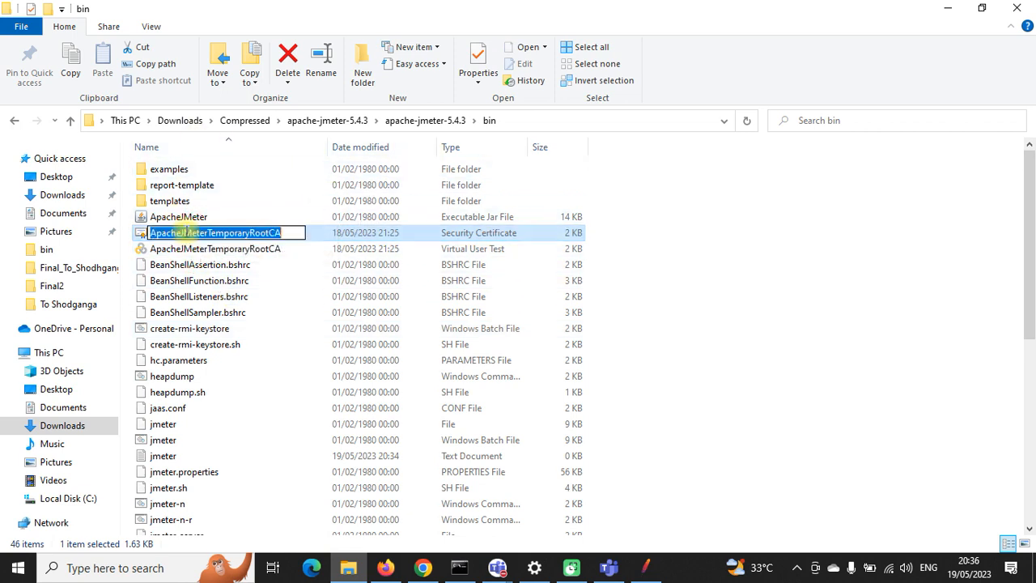
key(Escape)
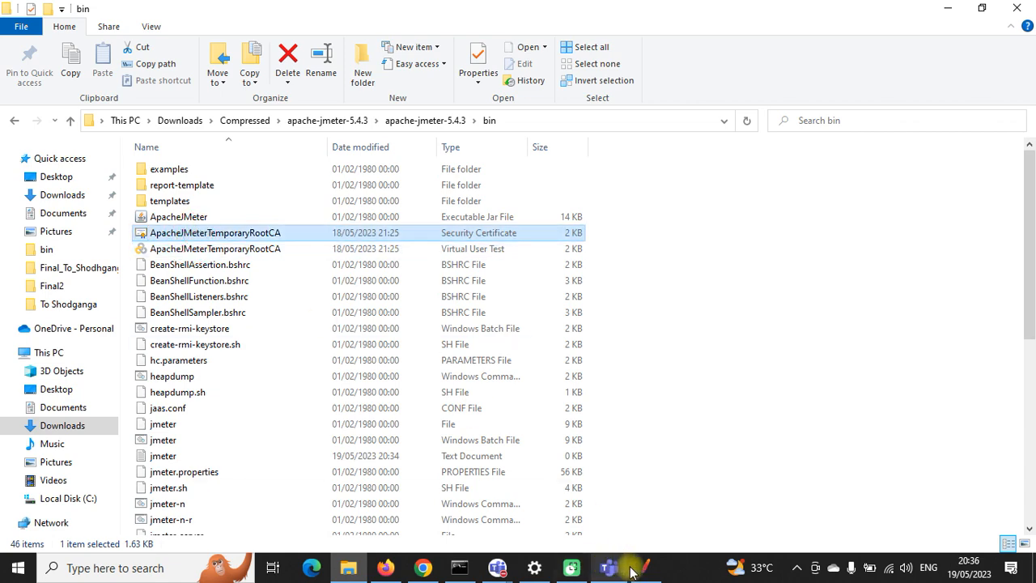
click(645, 567)
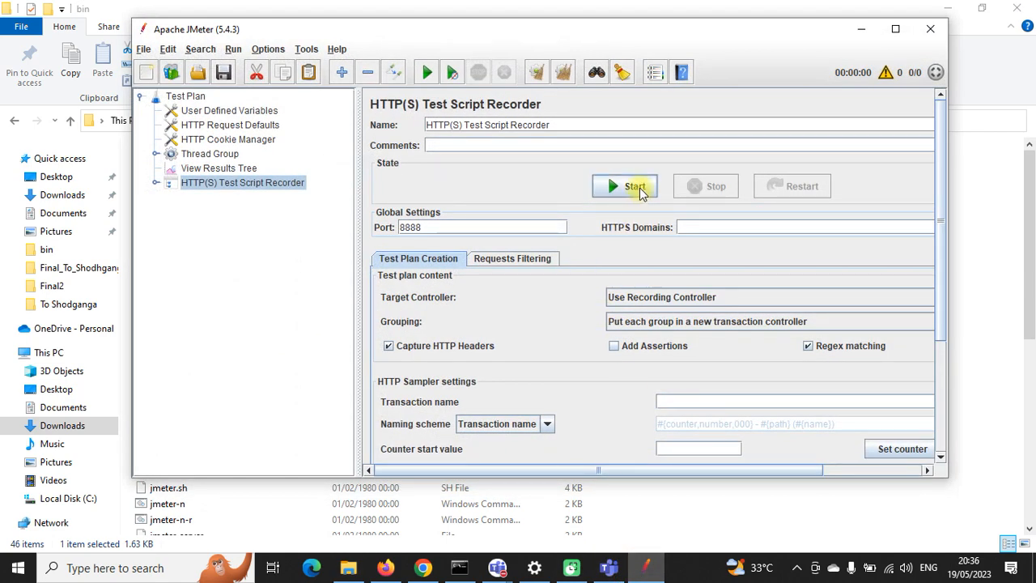
click(636, 187)
click(713, 447)
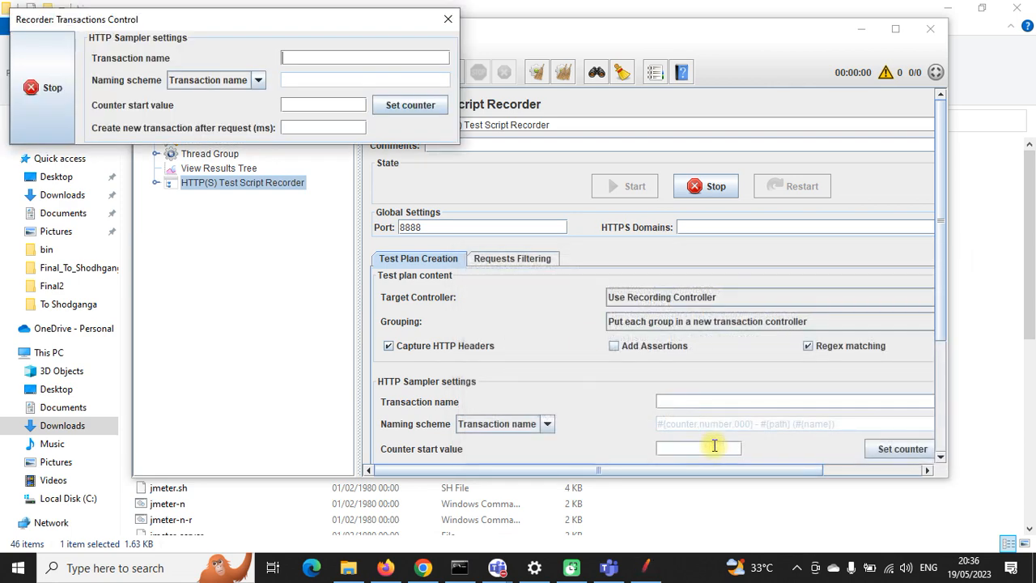
click(42, 87)
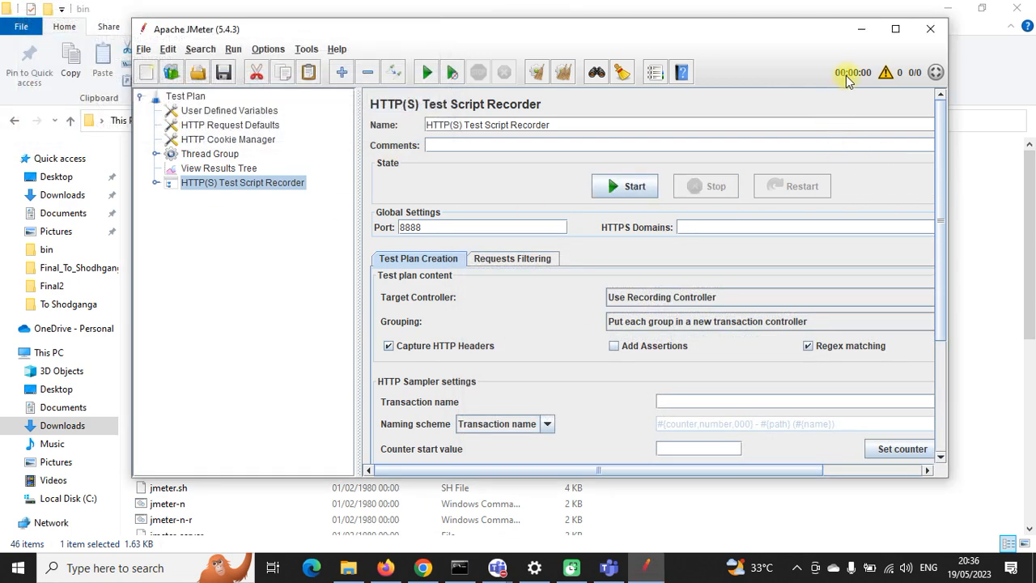
click(861, 28)
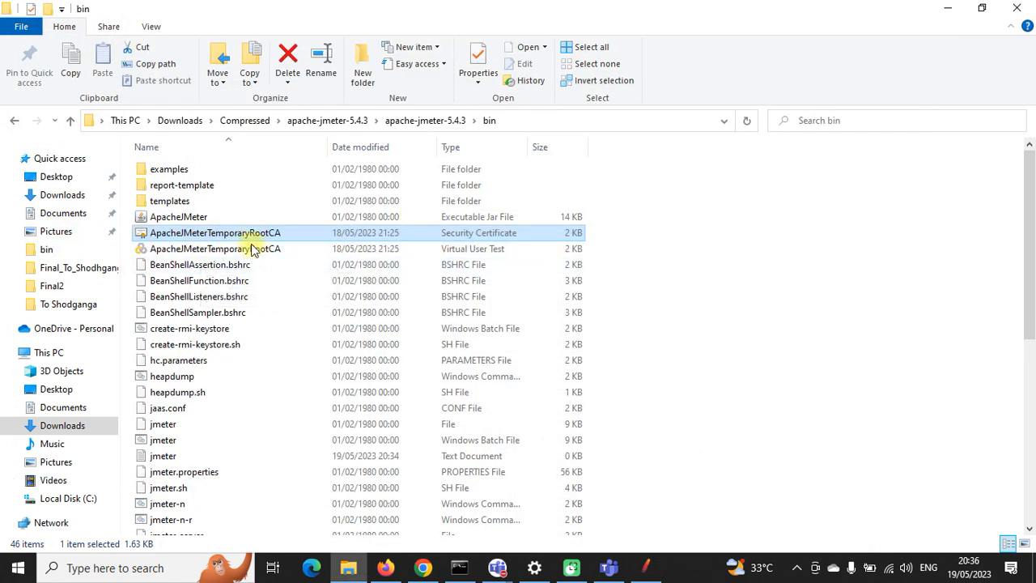
click(515, 121)
click(202, 238)
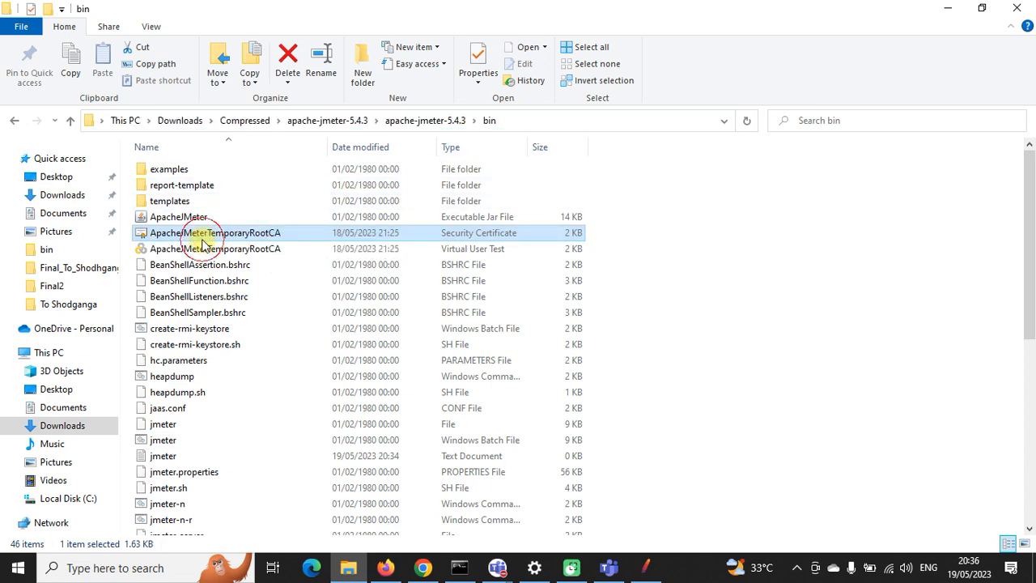
click(385, 567)
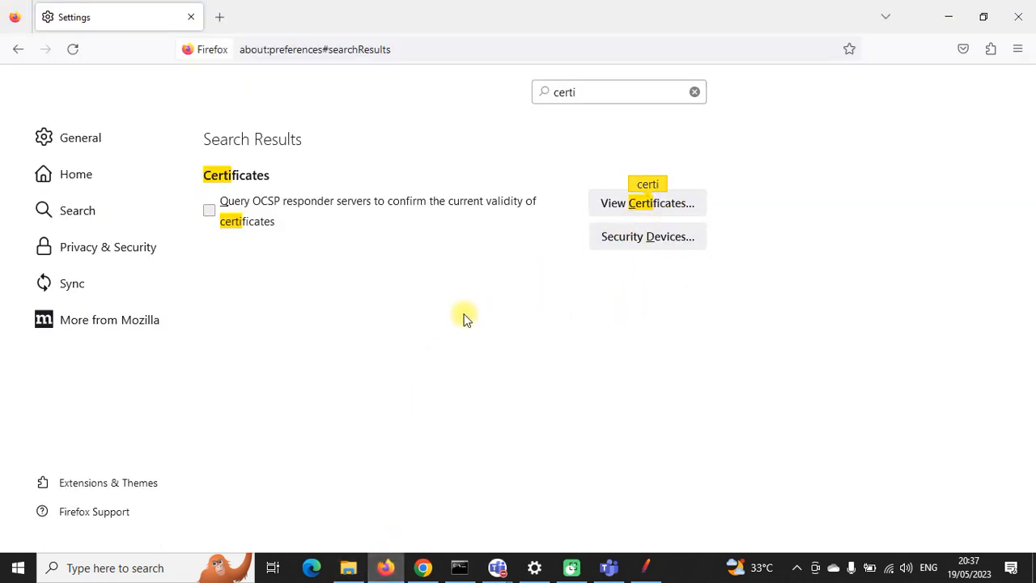
Step: Search settings for 'proxy' and reselect manual proxy configuration in Connection Settings
double_click(548, 91)
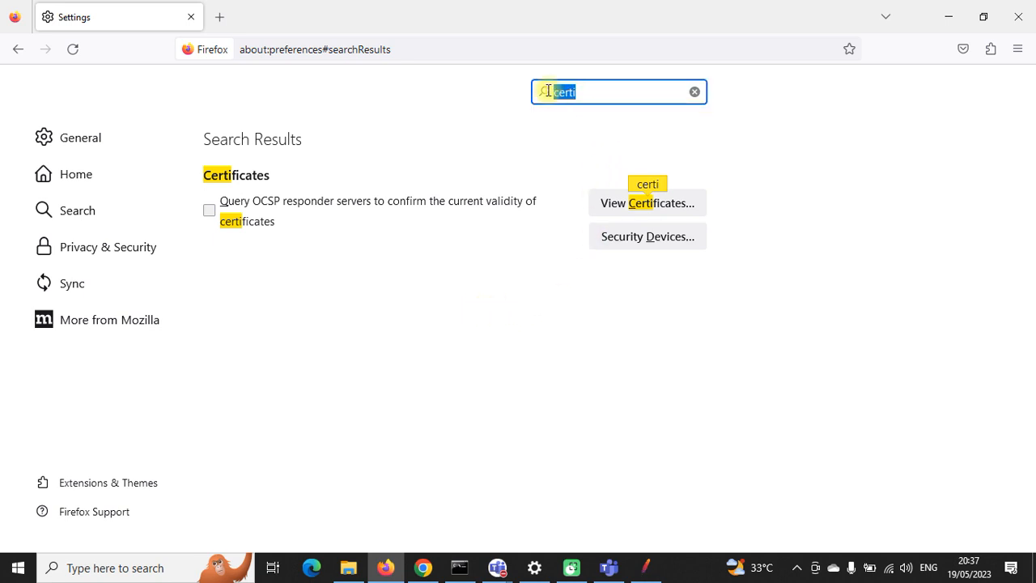
text(proxy)
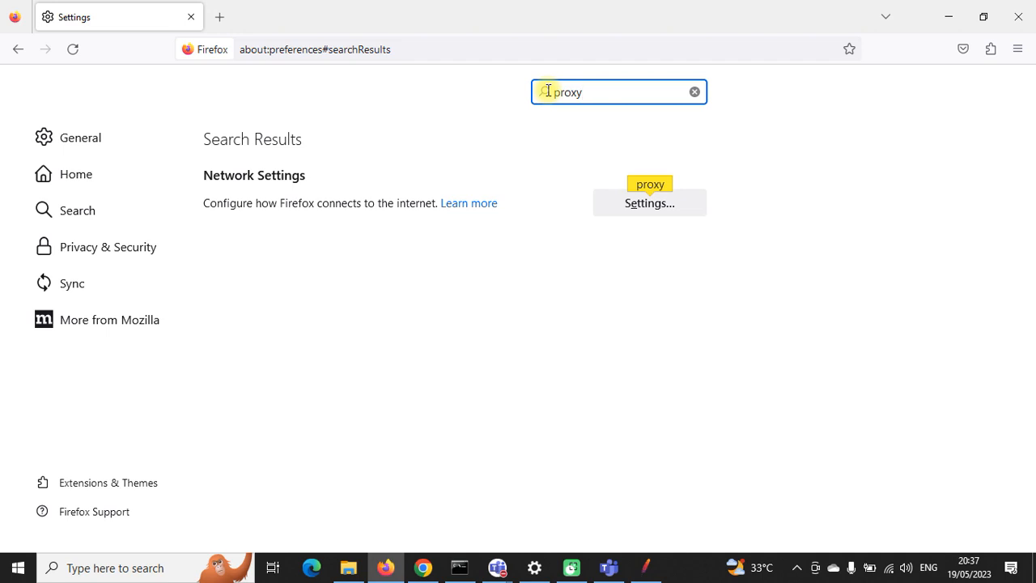
click(650, 206)
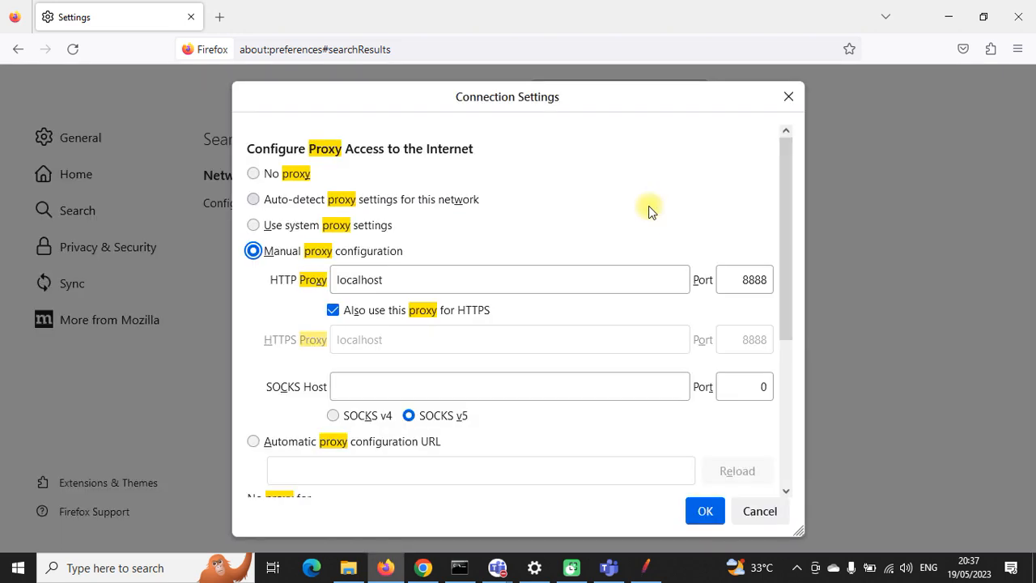
click(256, 176)
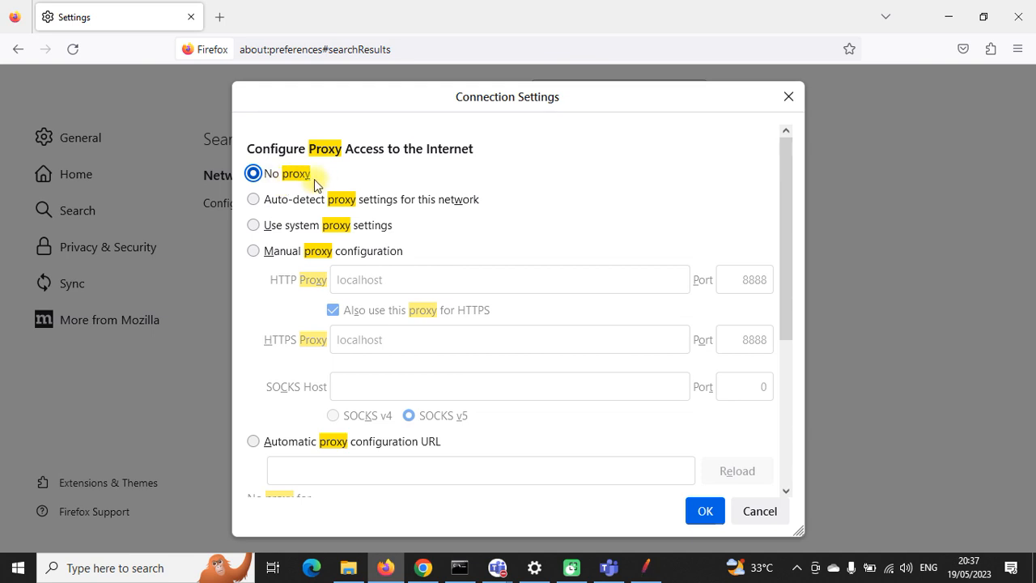
click(255, 251)
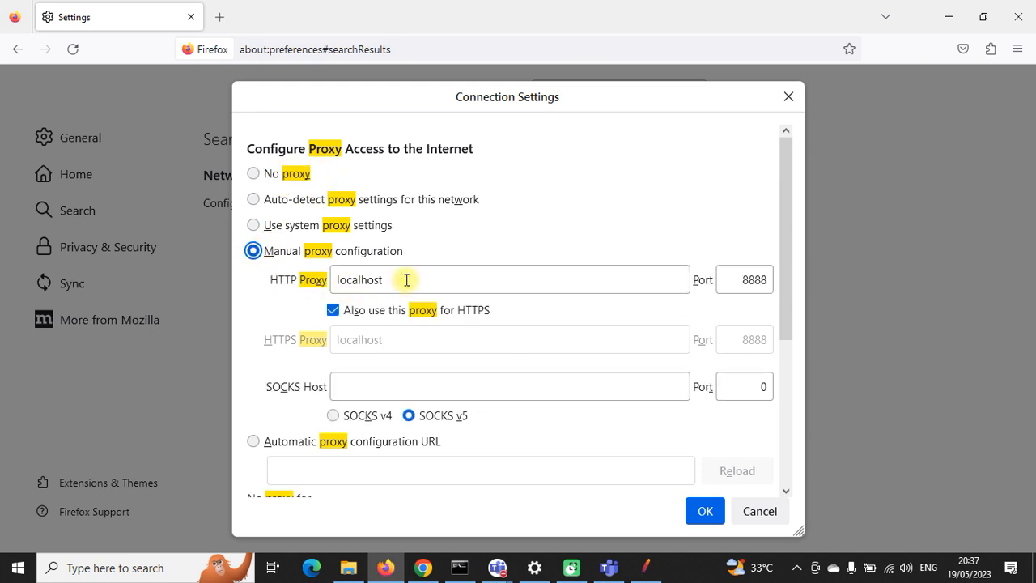
drag(406, 279, 341, 277)
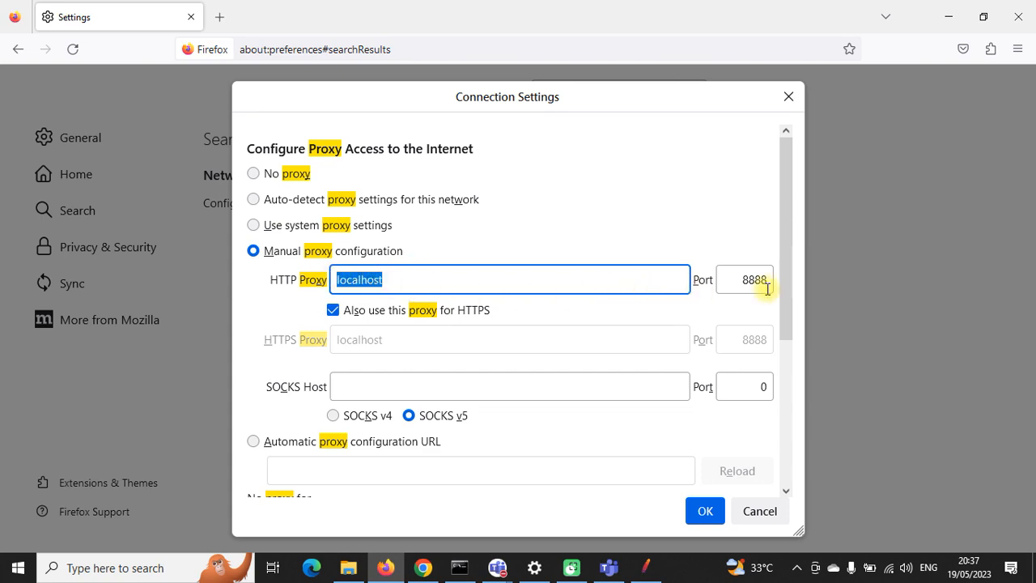
Step: Keep port 8888, keep the HTTP proxy in use for HTTPS, and save the proxy settings
click(654, 571)
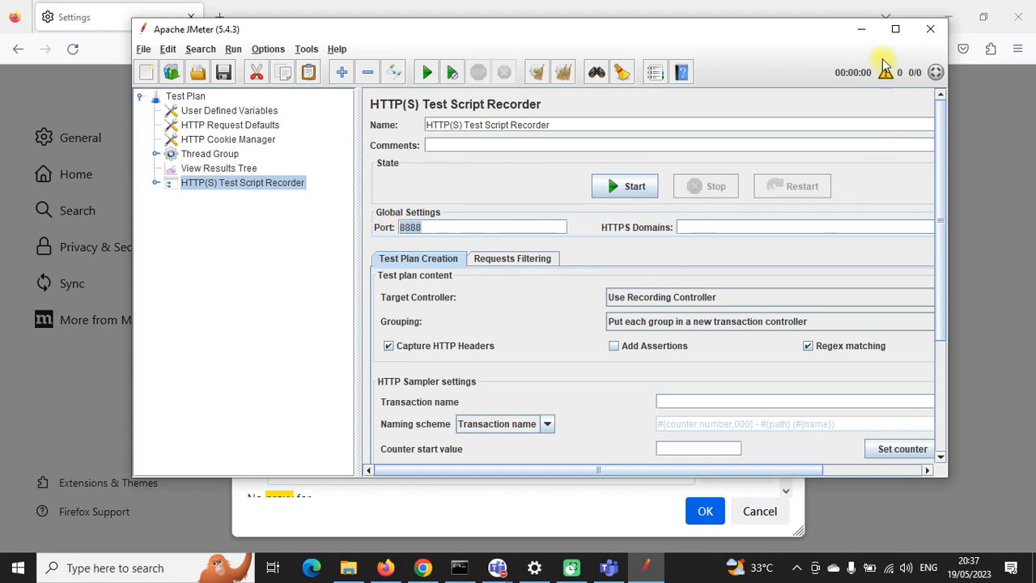
click(861, 29)
click(744, 279)
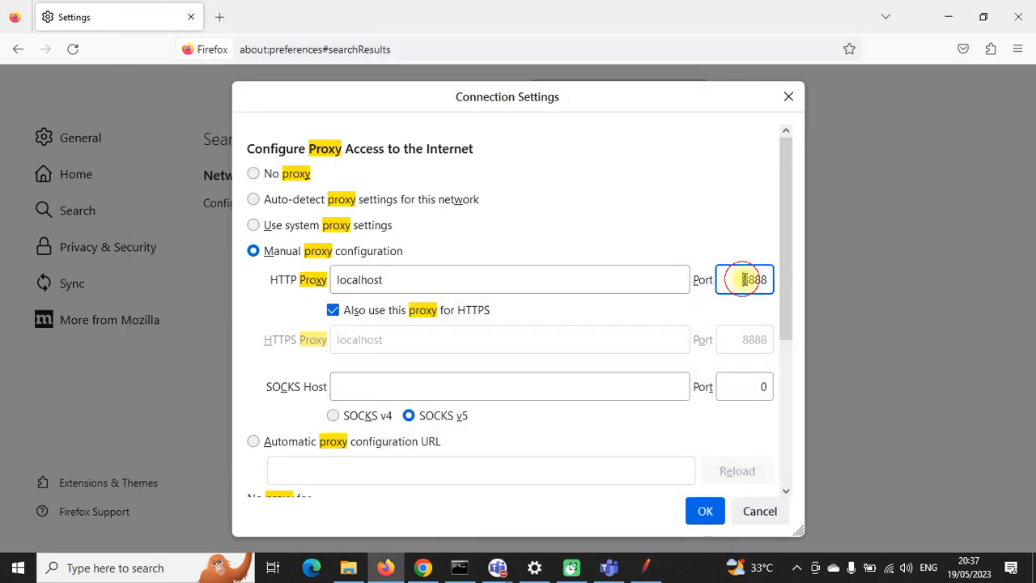
click(332, 310)
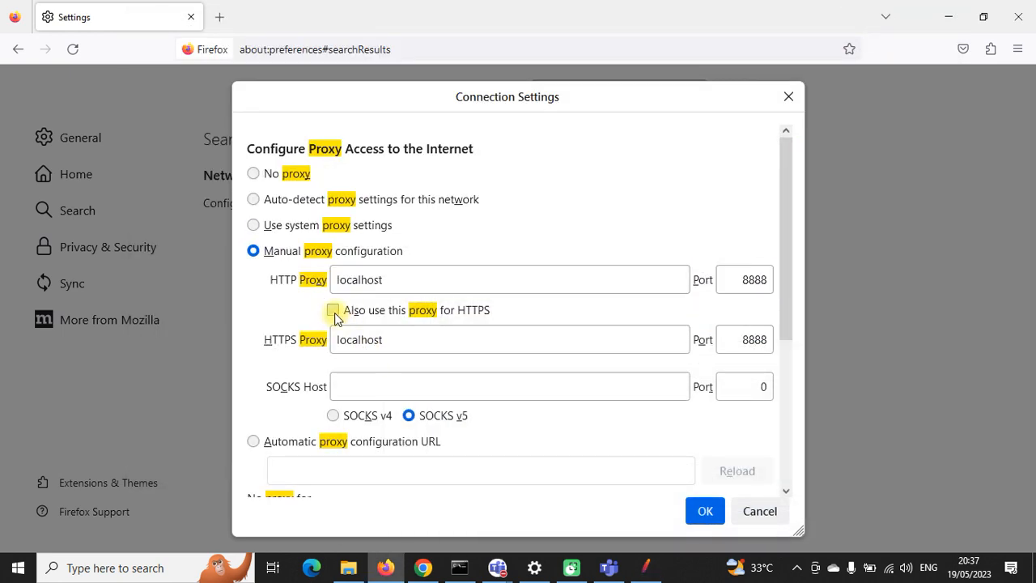
click(333, 310)
scroll(482, 361, down, 5)
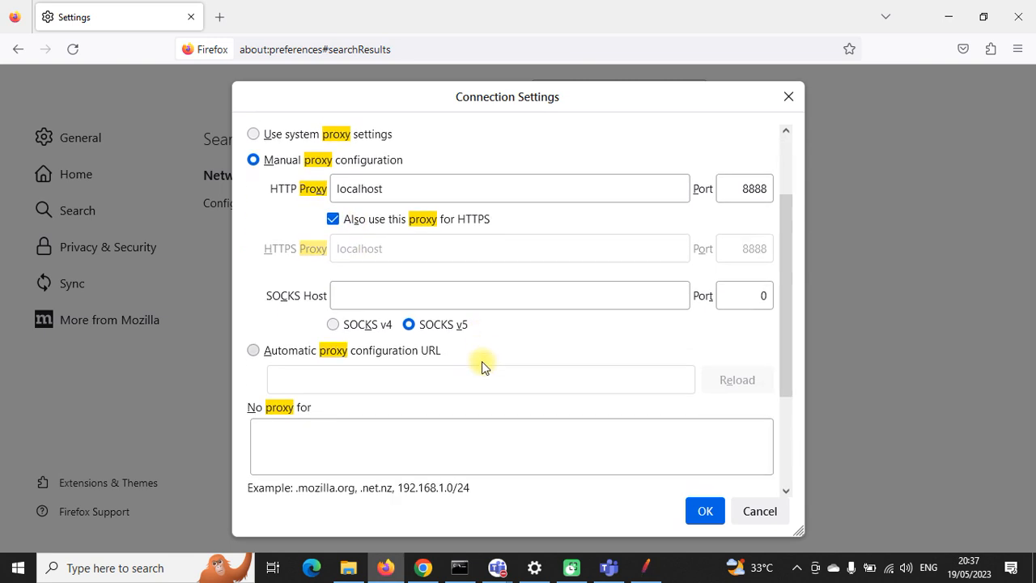
scroll(481, 360, up, 5)
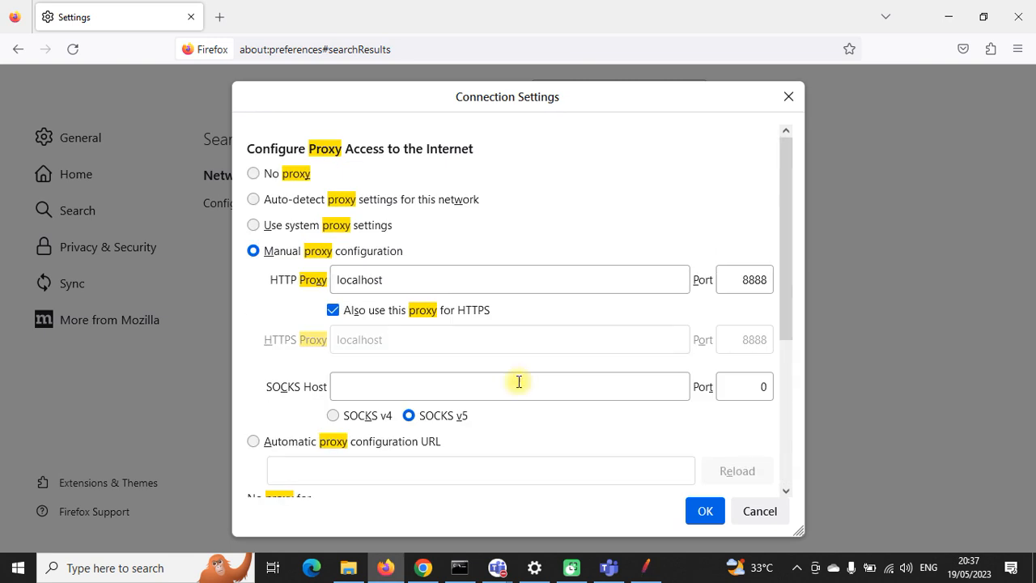
click(709, 511)
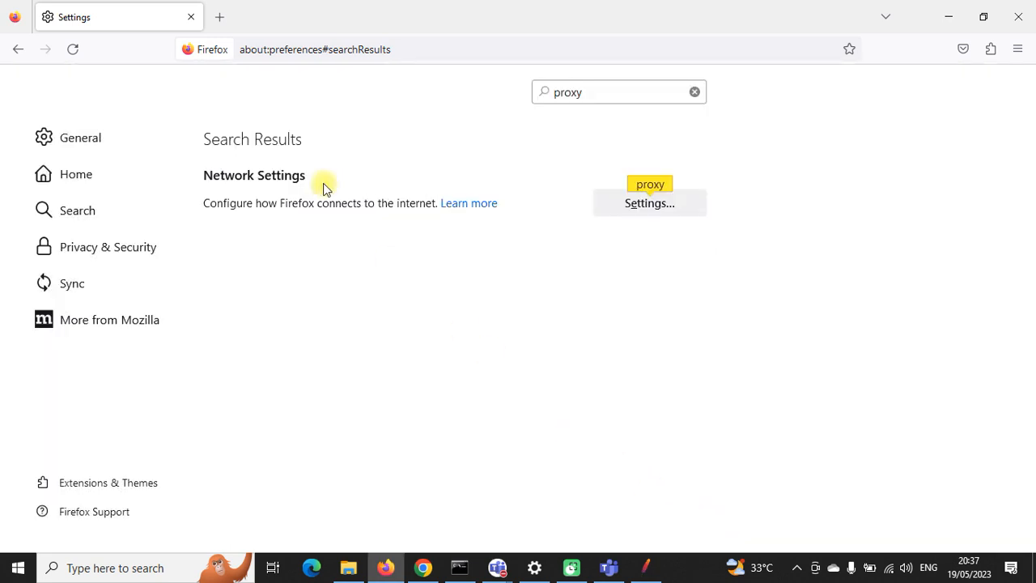
click(219, 17)
Step: Close the Settings tab and run the suggested Google search, which hits the proxy error
click(191, 17)
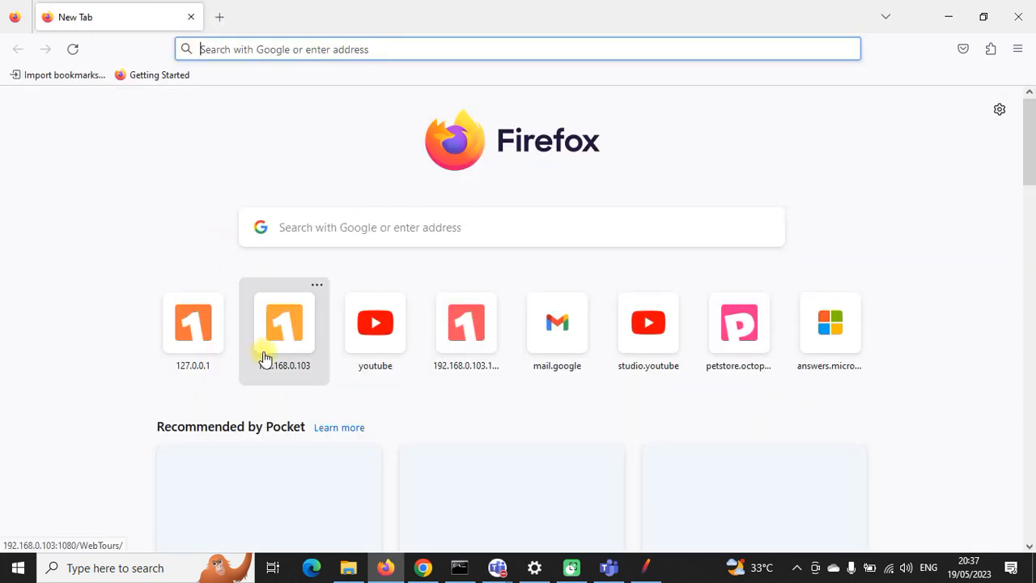
click(345, 51)
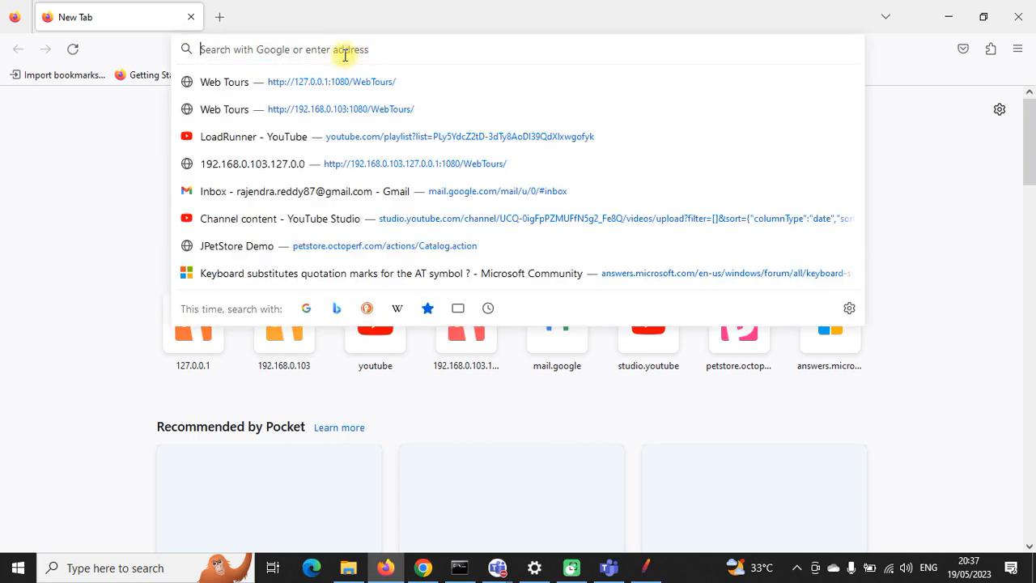
text(g)
click(291, 197)
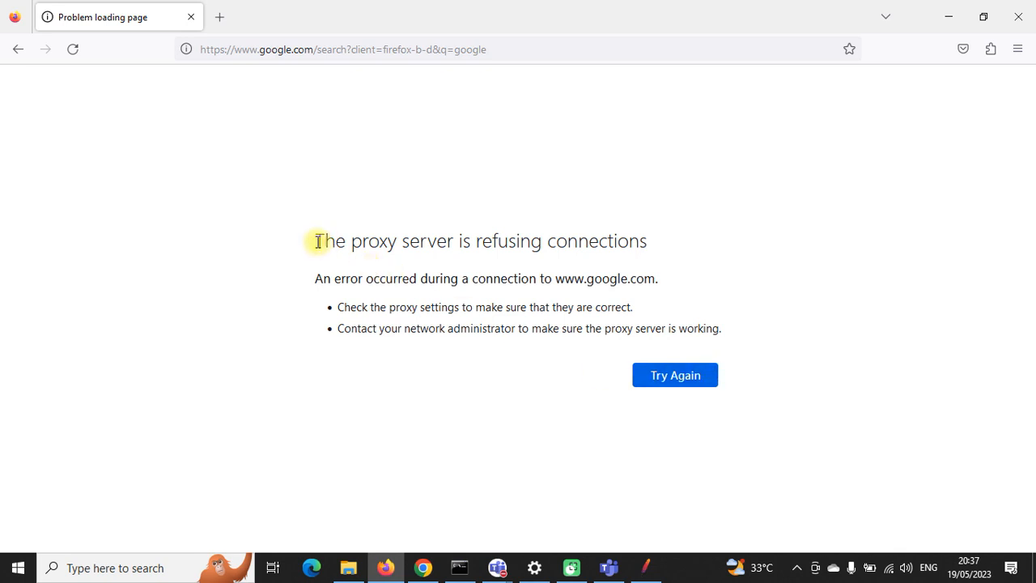
drag(318, 241, 659, 243)
click(659, 245)
Step: Check the PT_DAY19 Teams meeting, then minimize it back to Firefox
click(497, 567)
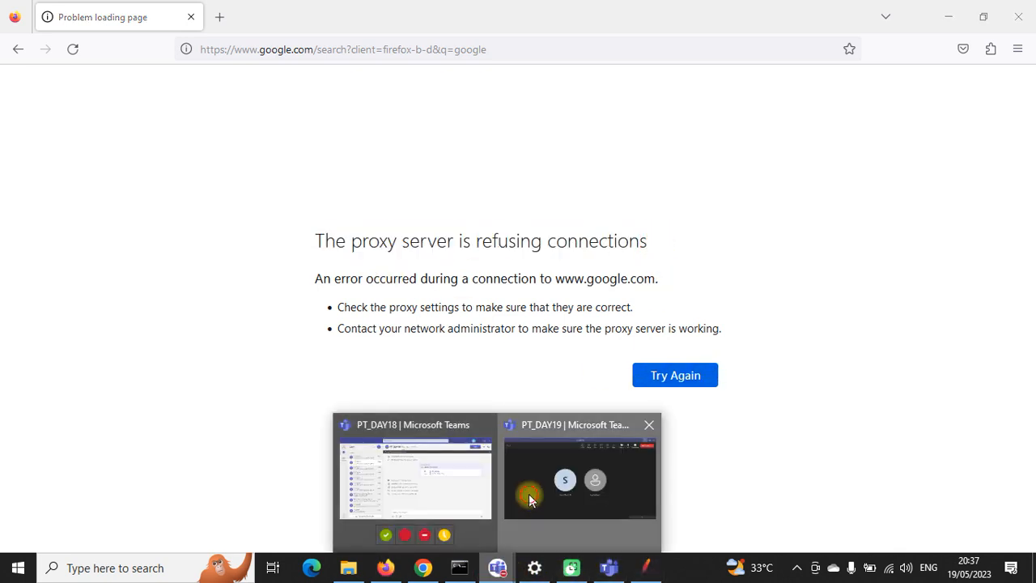
click(530, 499)
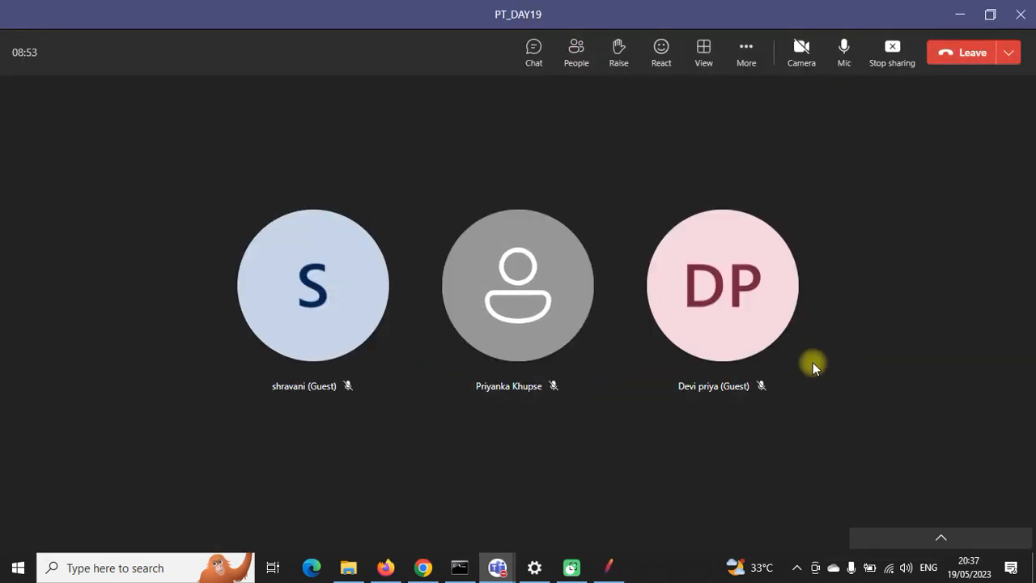
click(957, 13)
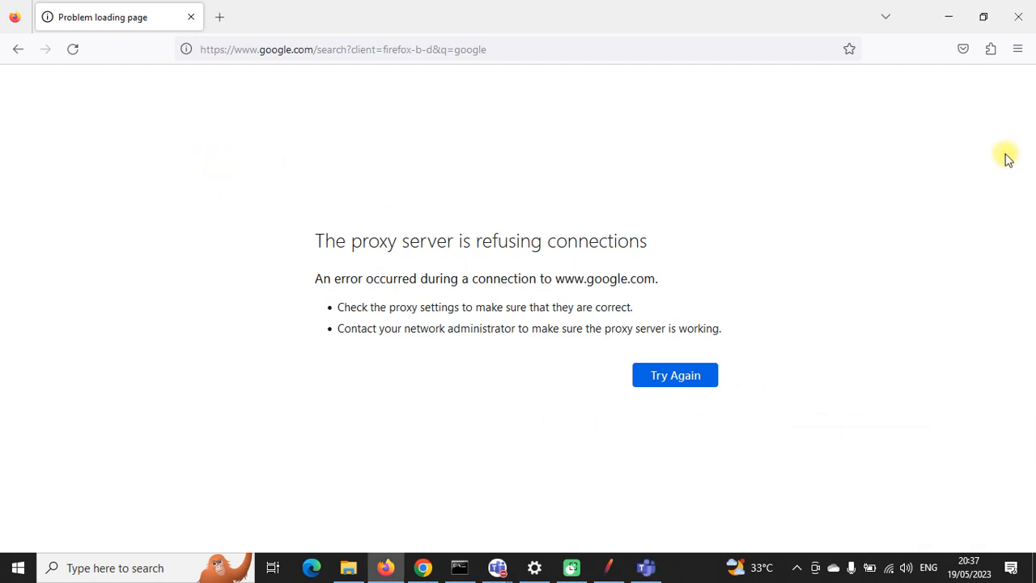
click(1017, 50)
Step: Search Firefox settings for 'xy' and close Network Settings unchanged
click(868, 420)
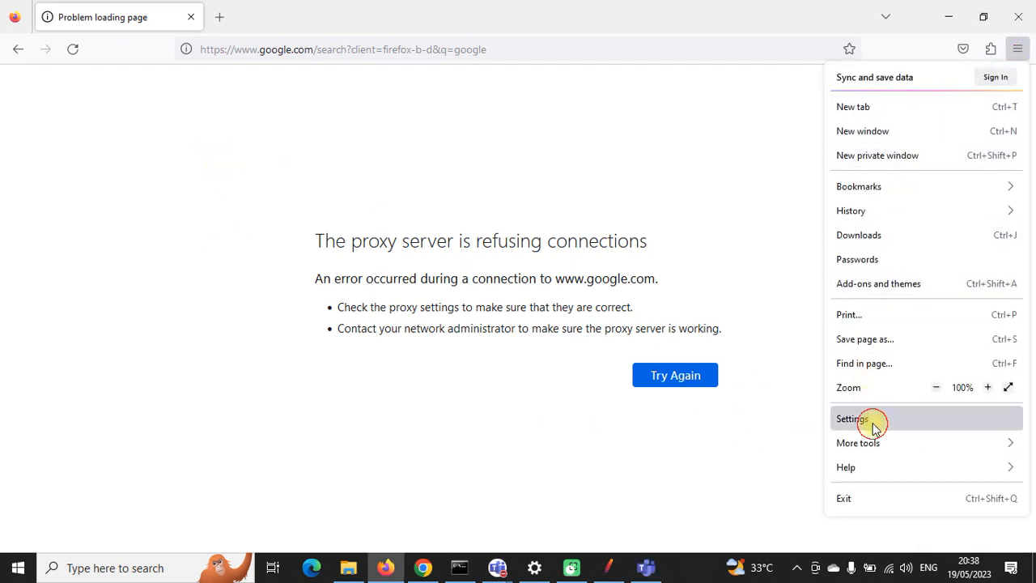
text(xy)
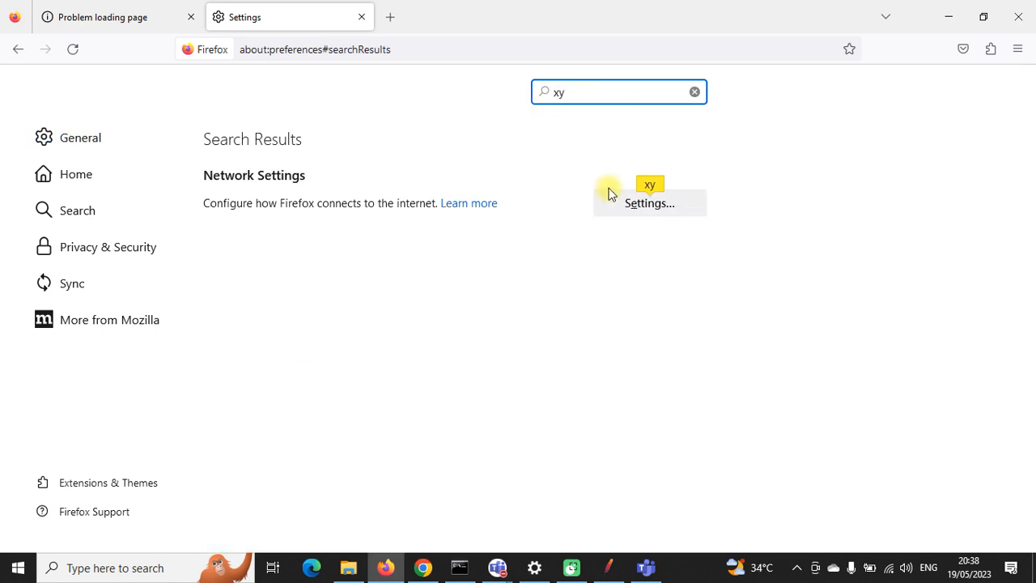
click(636, 196)
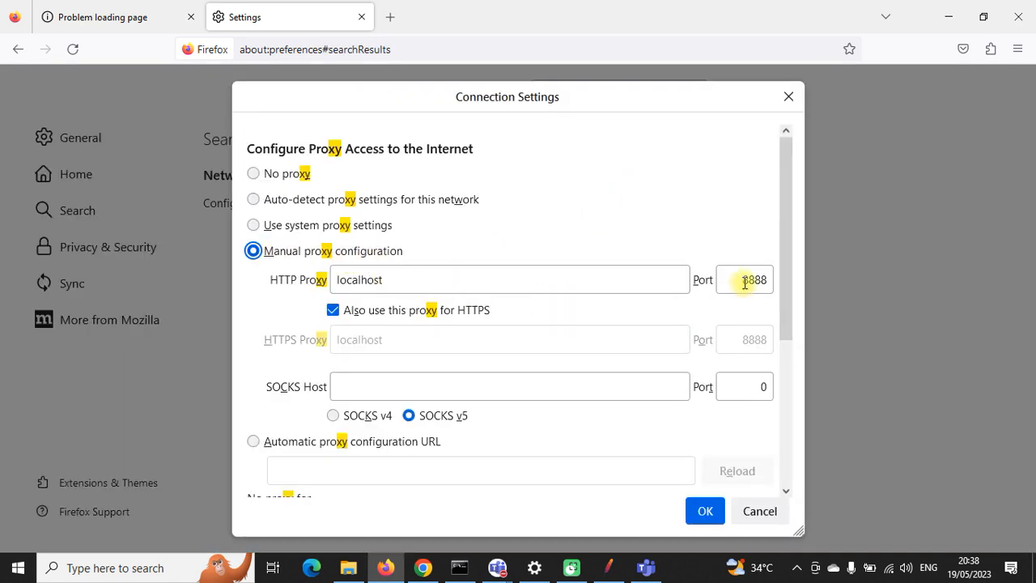
click(710, 510)
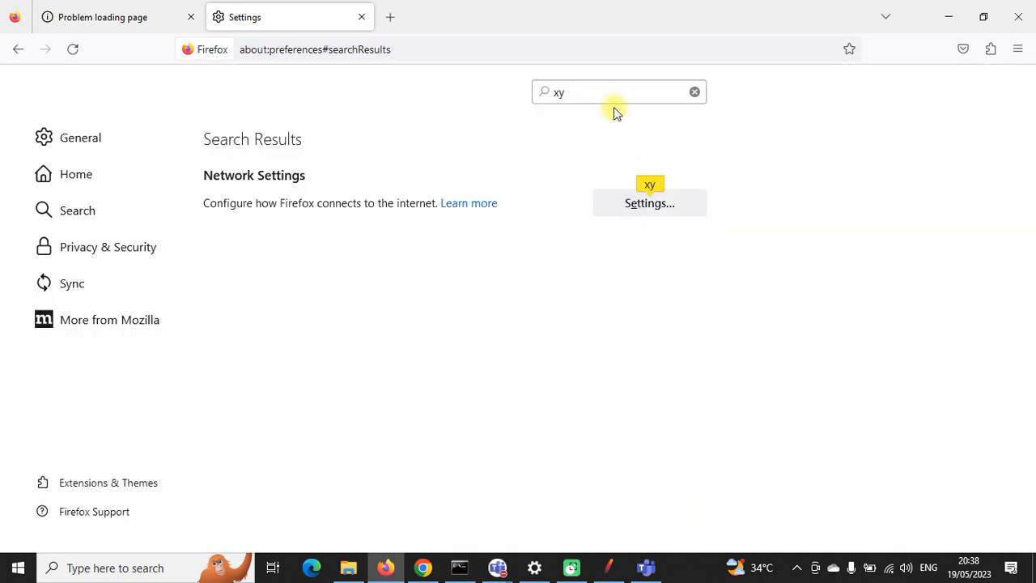
Step: Search 'cert', review the Authorities list, and cancel re-importing ApacheJMeterTemporaryRootCA
drag(587, 93, 546, 94)
text(c)
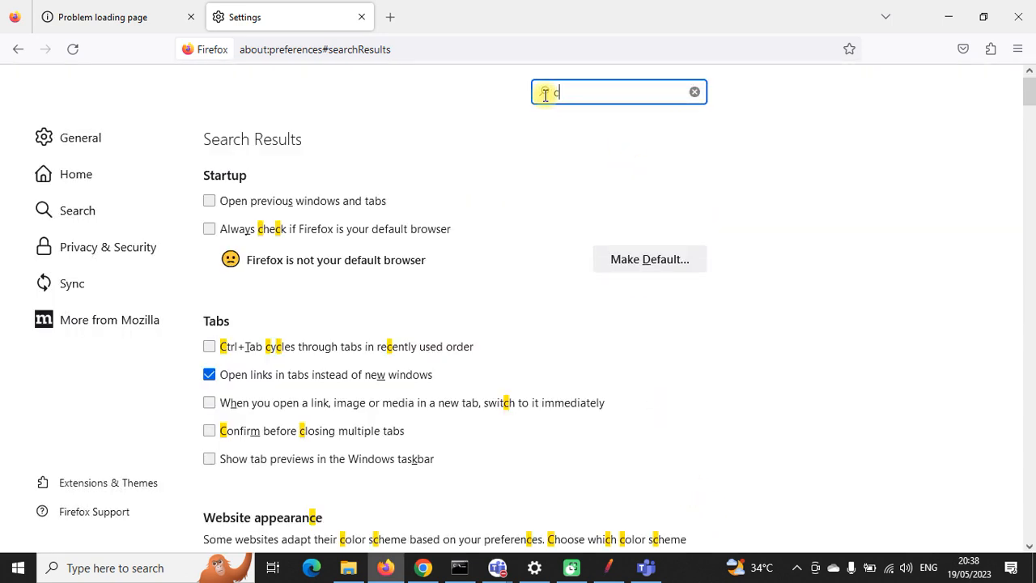
text(ert)
click(665, 203)
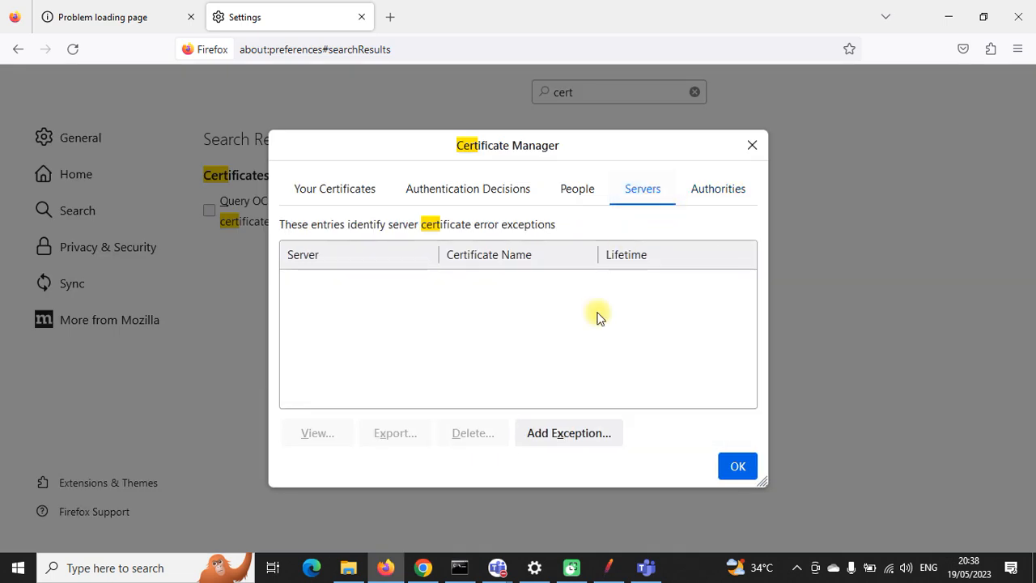
click(706, 191)
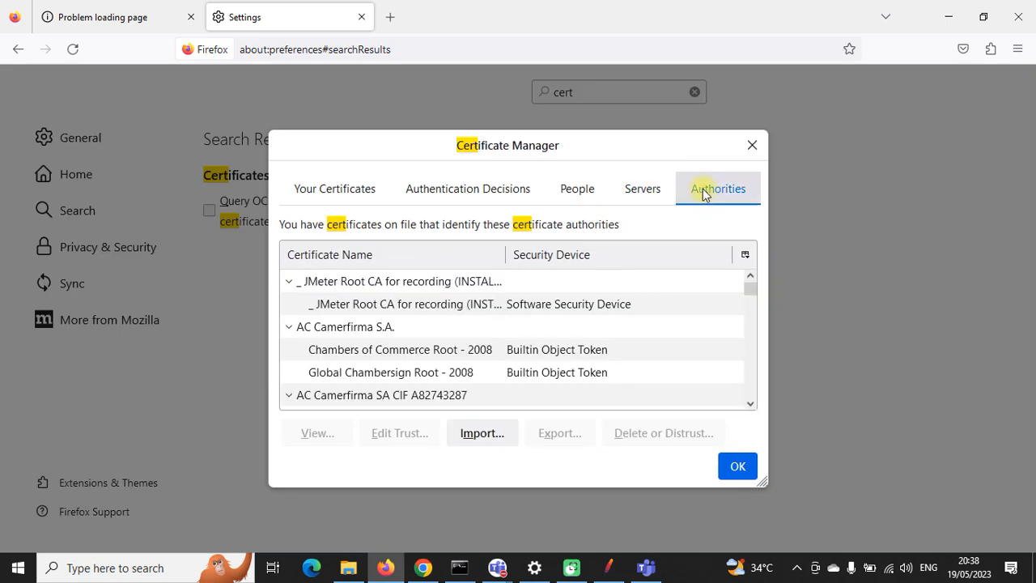
click(477, 434)
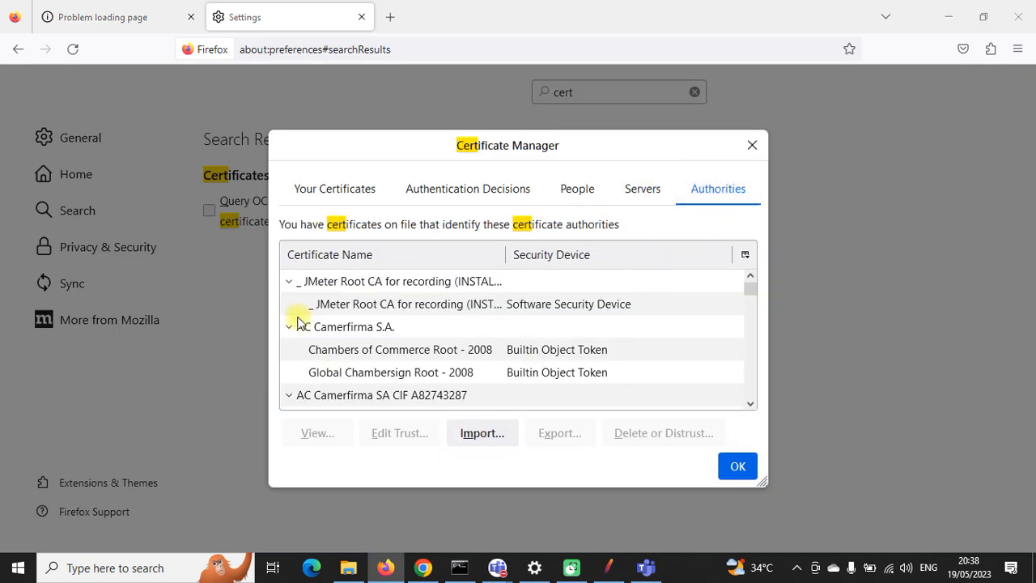
click(187, 161)
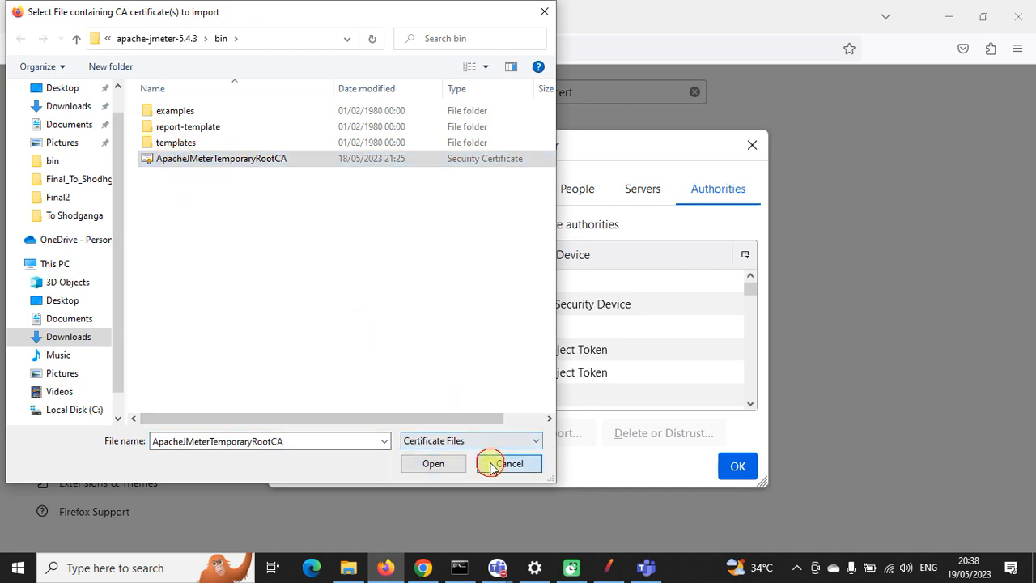
click(492, 463)
click(735, 465)
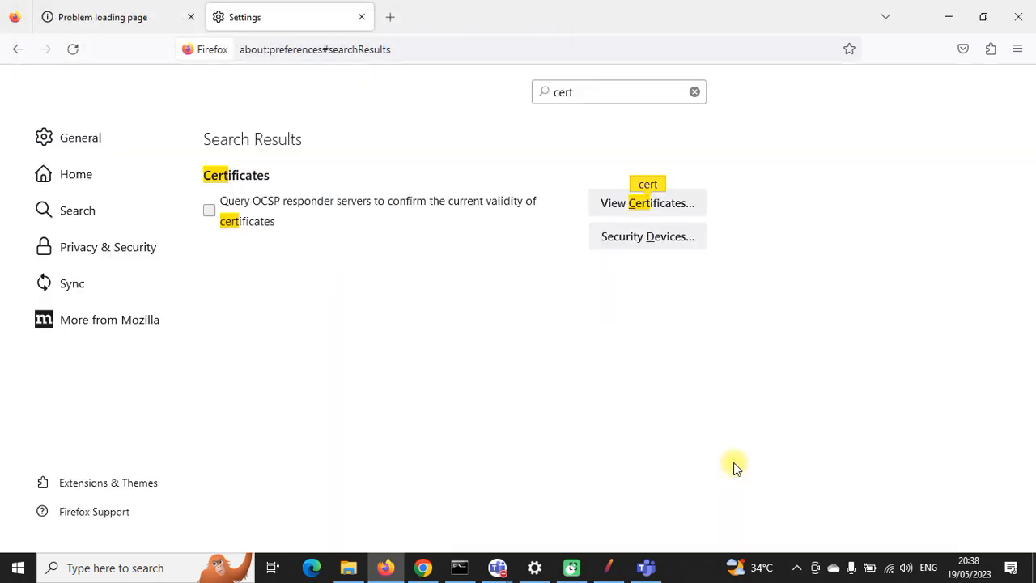
click(362, 18)
Step: Reload the Google search and search 'amazon' in a new tab; both end on proxy errors
click(541, 46)
key(Return)
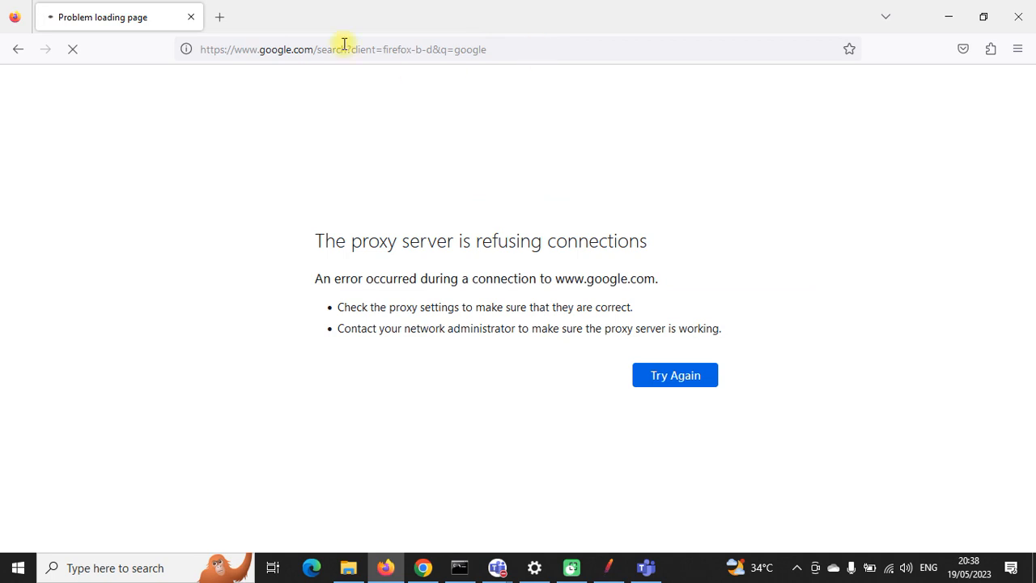
click(219, 17)
text(ama)
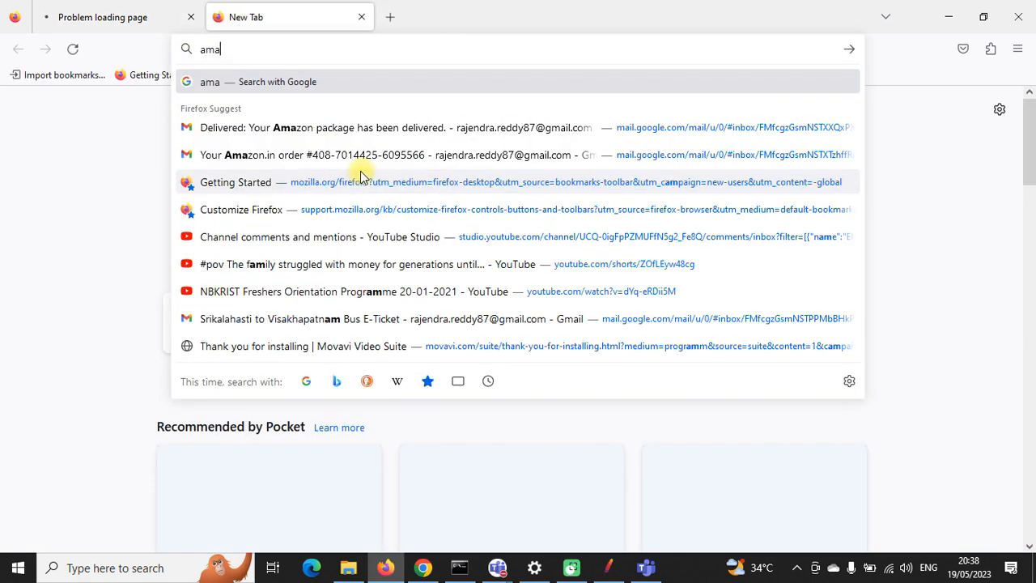
text(zon)
key(Return)
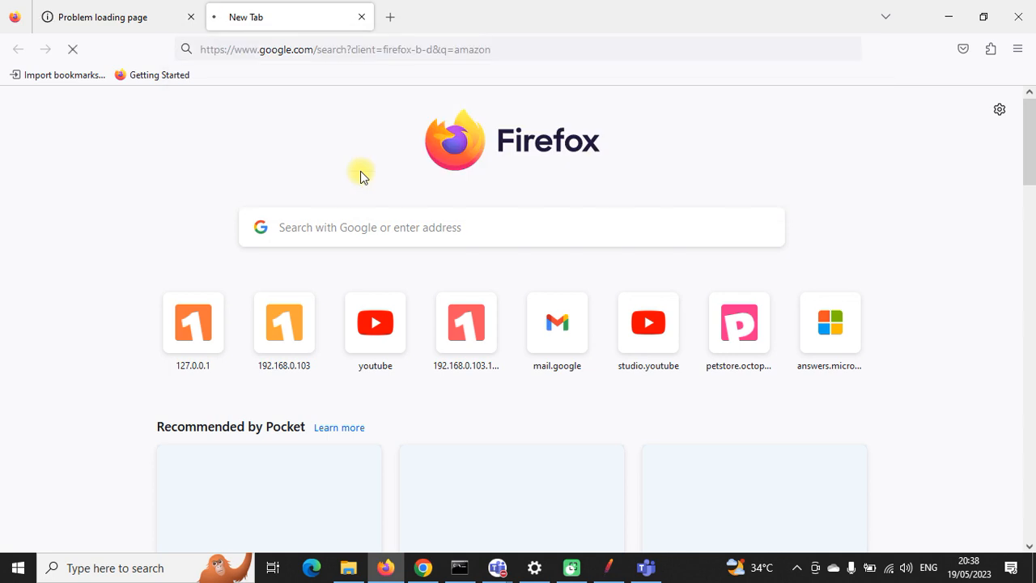
click(166, 17)
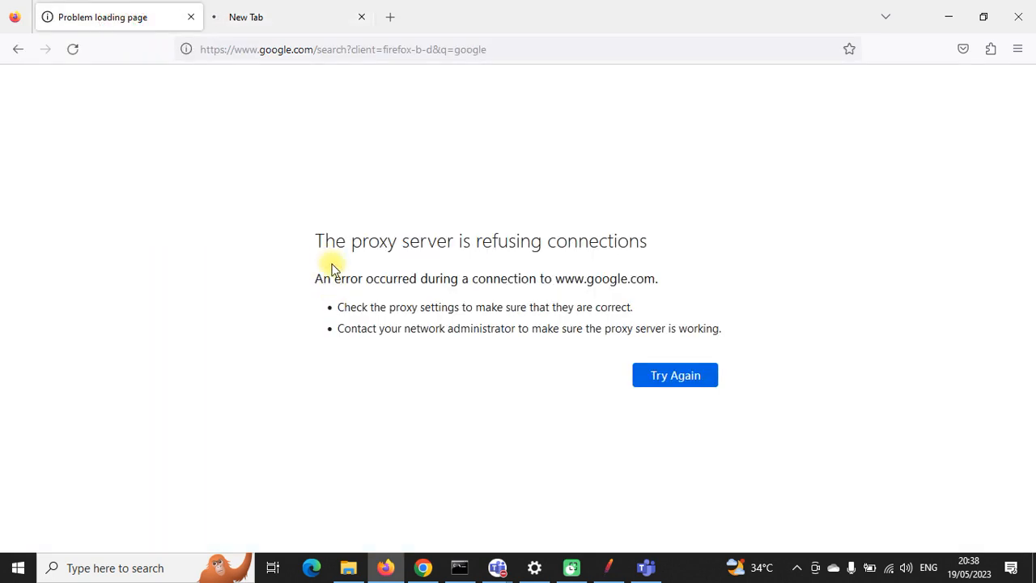
drag(315, 241, 716, 326)
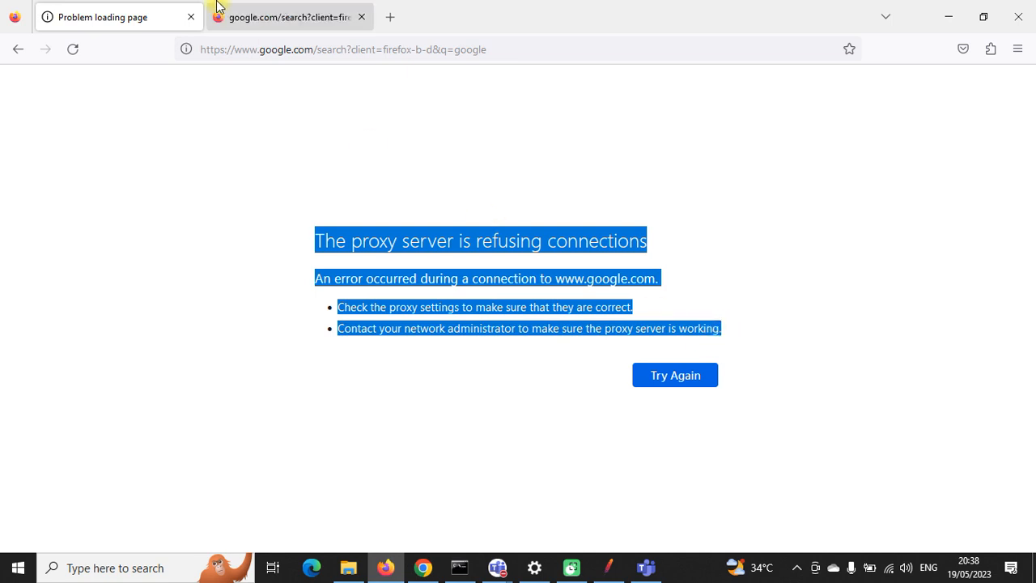
click(215, 10)
drag(318, 239, 742, 338)
Step: Load 127.0.0.1:1080/WebTours/ in a new tab and close both proxy-error tabs
click(390, 17)
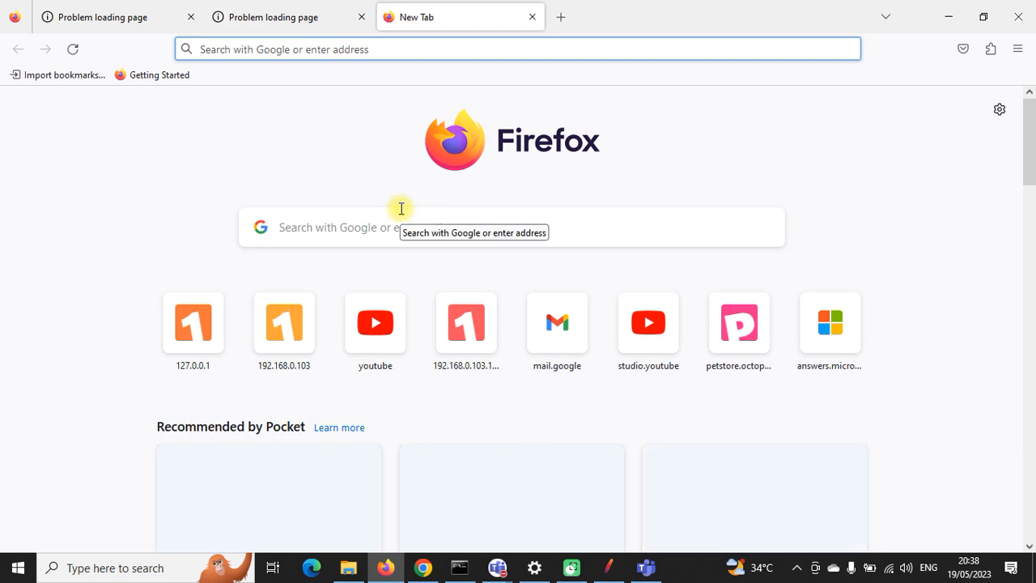
text(127.0.0.1:1080/WebTours/)
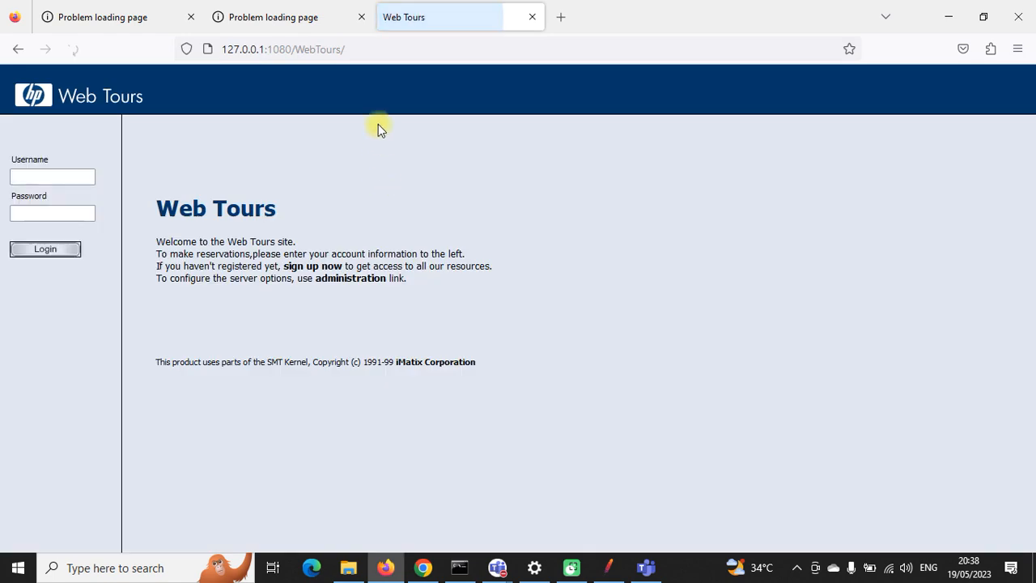
click(361, 17)
click(191, 17)
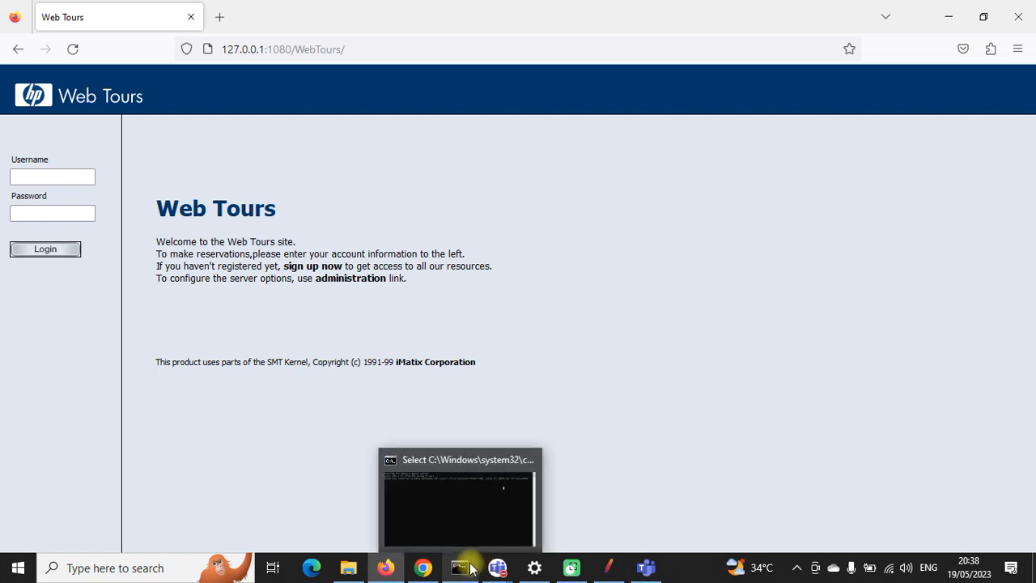
click(219, 17)
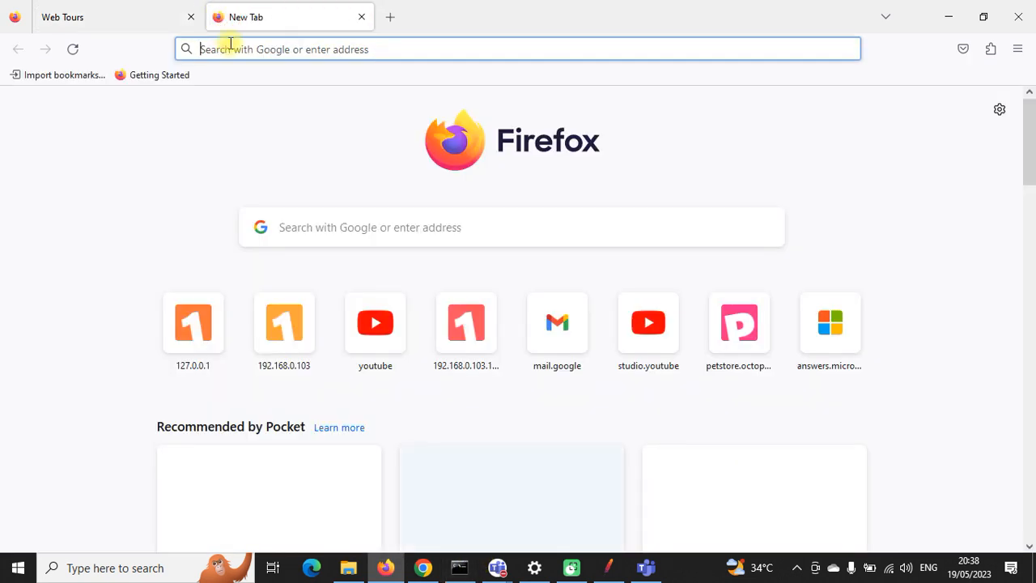
Step: Try the suggested GMAIL search, then open the JPetStore Demo suggestion in another tab
text(g)
click(243, 197)
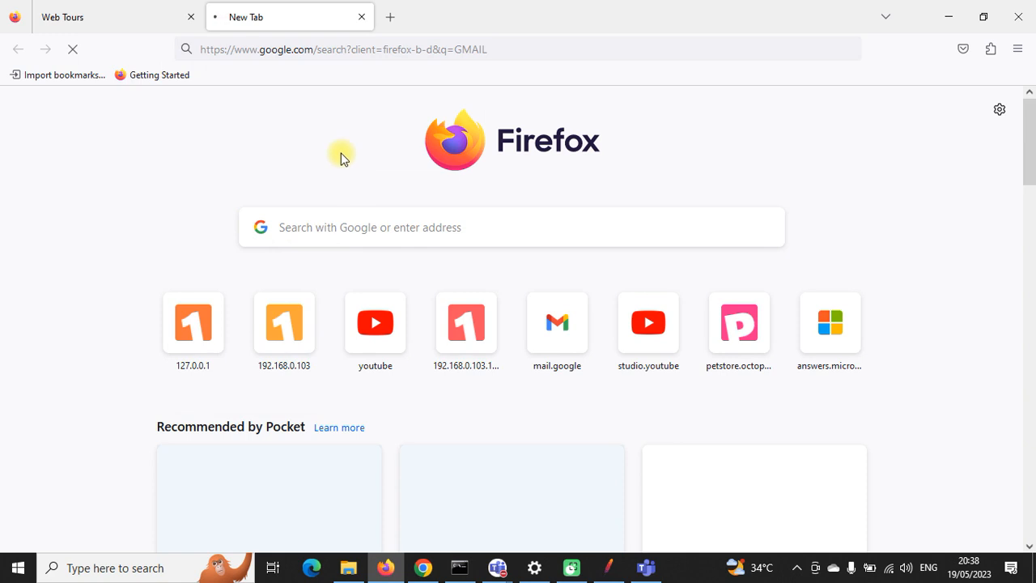
click(384, 17)
text(j)
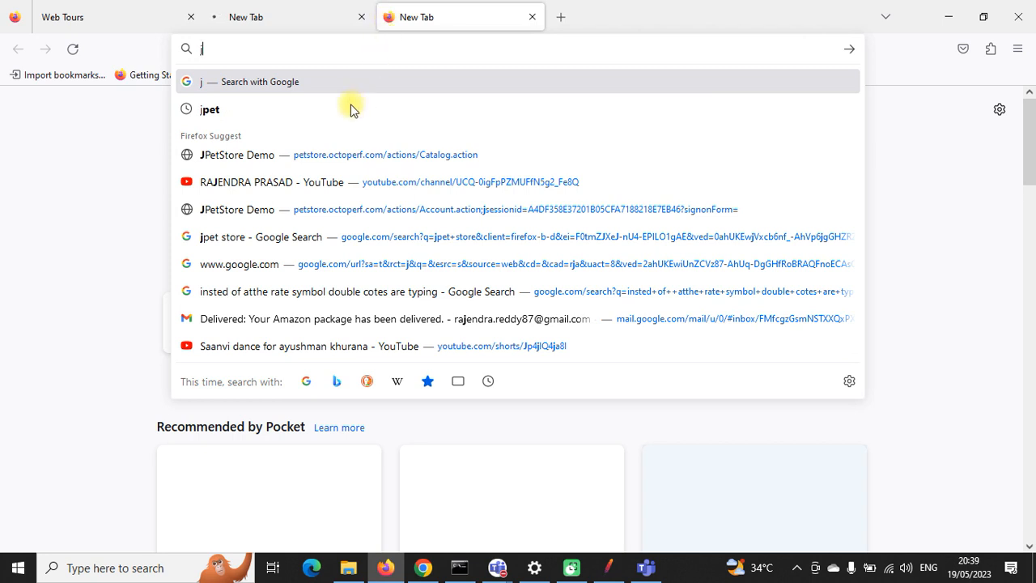
click(345, 148)
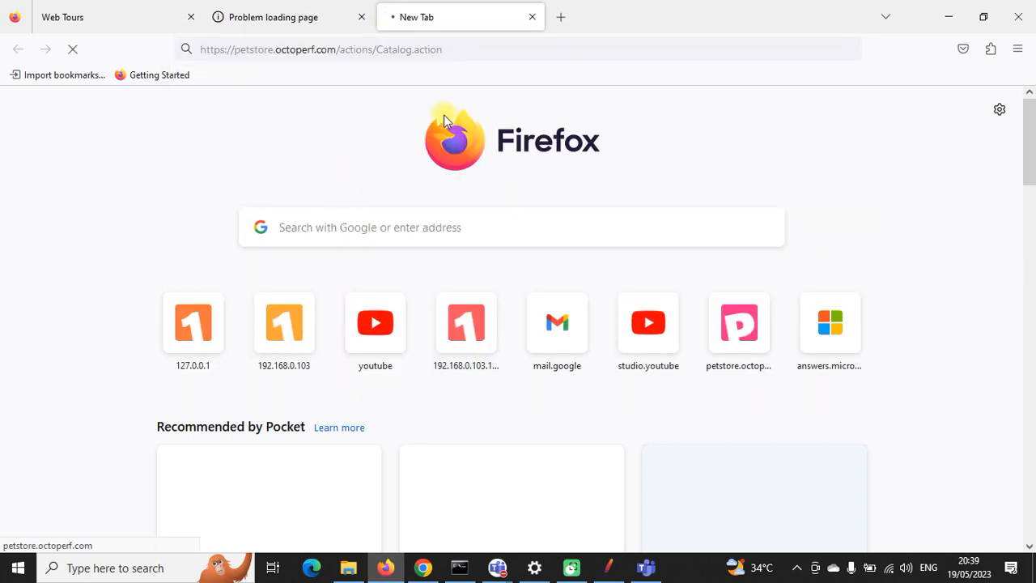
Step: Close the failed Google search tab, leaving the petstore proxy error page
click(300, 16)
drag(316, 241, 675, 234)
click(361, 17)
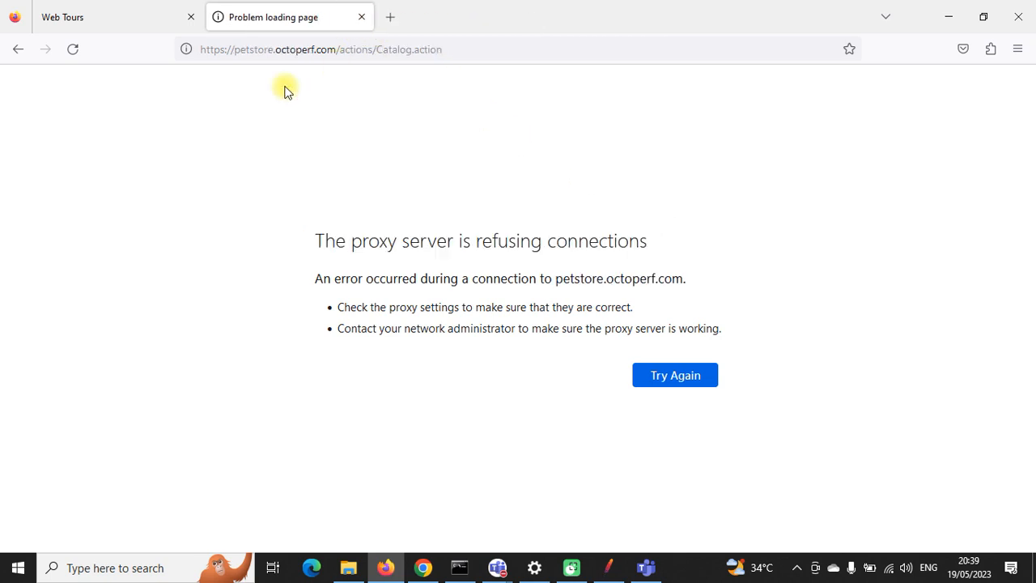
double_click(258, 49)
click(111, 146)
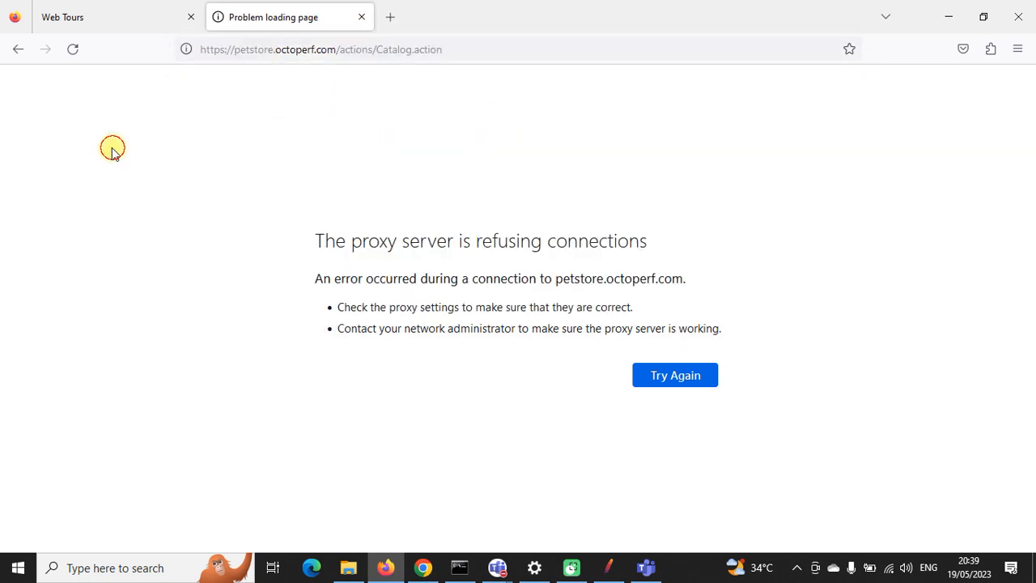
drag(309, 238, 650, 249)
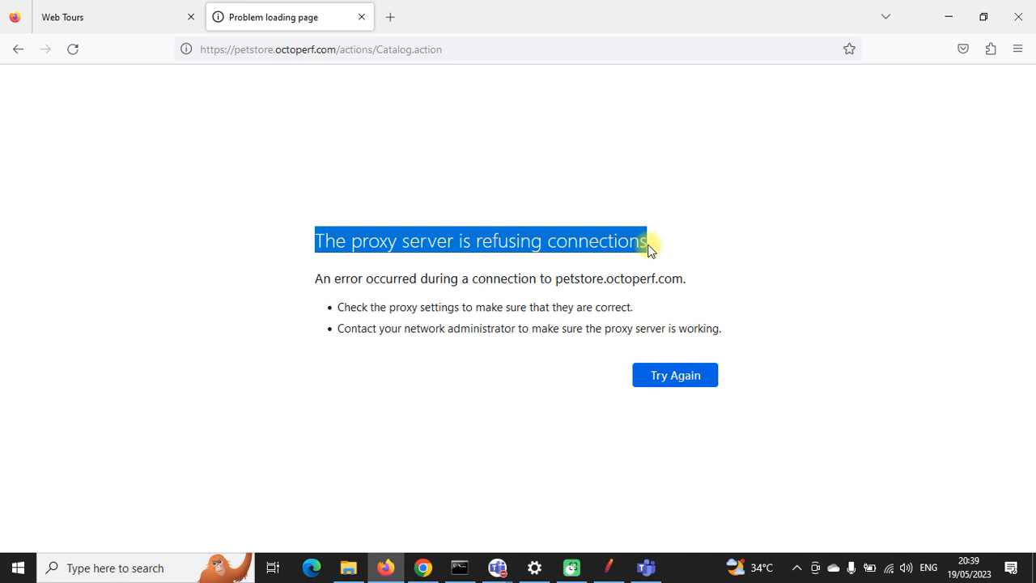
click(441, 241)
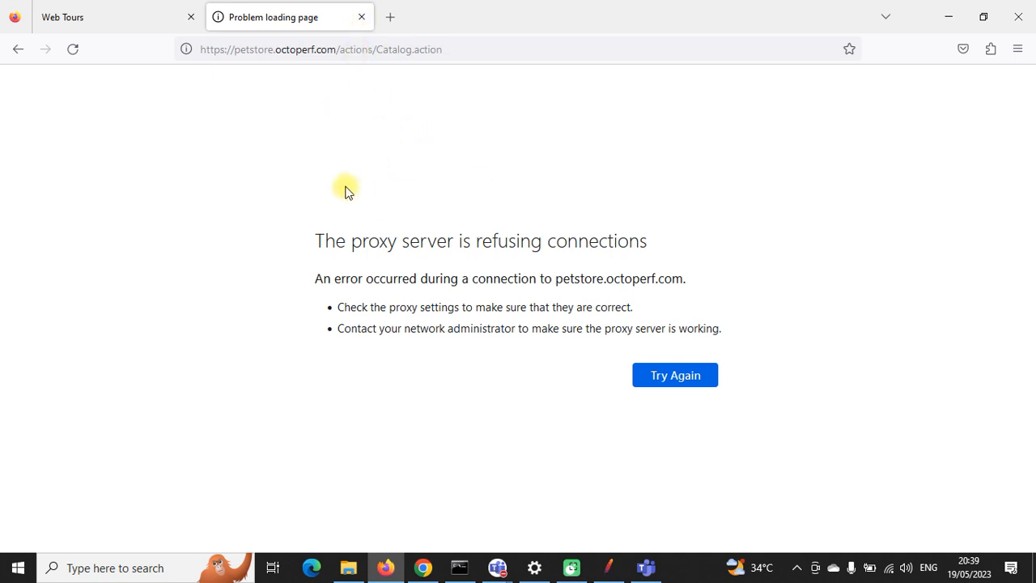
click(311, 51)
click(196, 401)
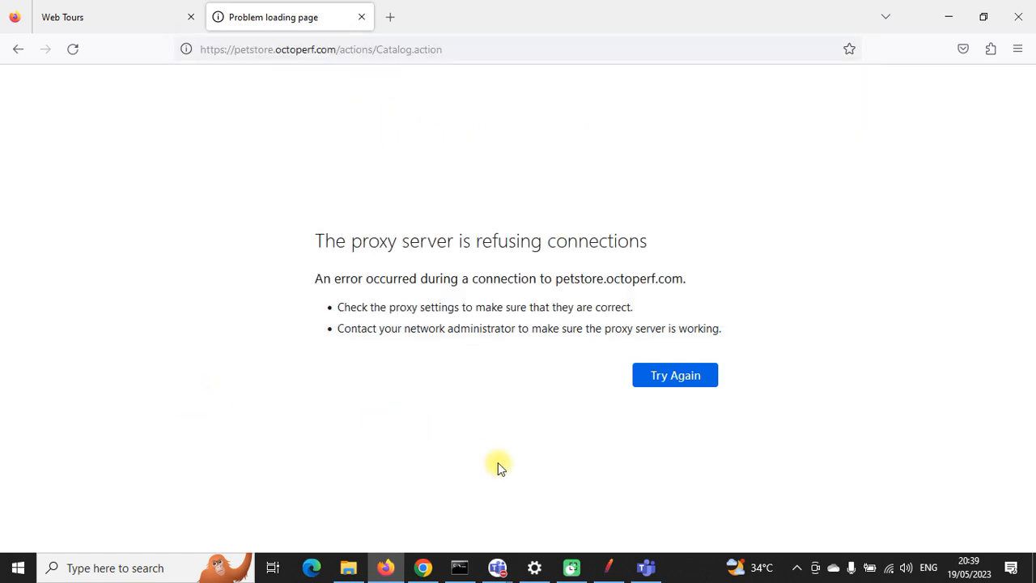
Step: Start JMeter's HTTP(S) Test Script Recorder, accept the Root CA notice, and reload the petstore page
click(621, 569)
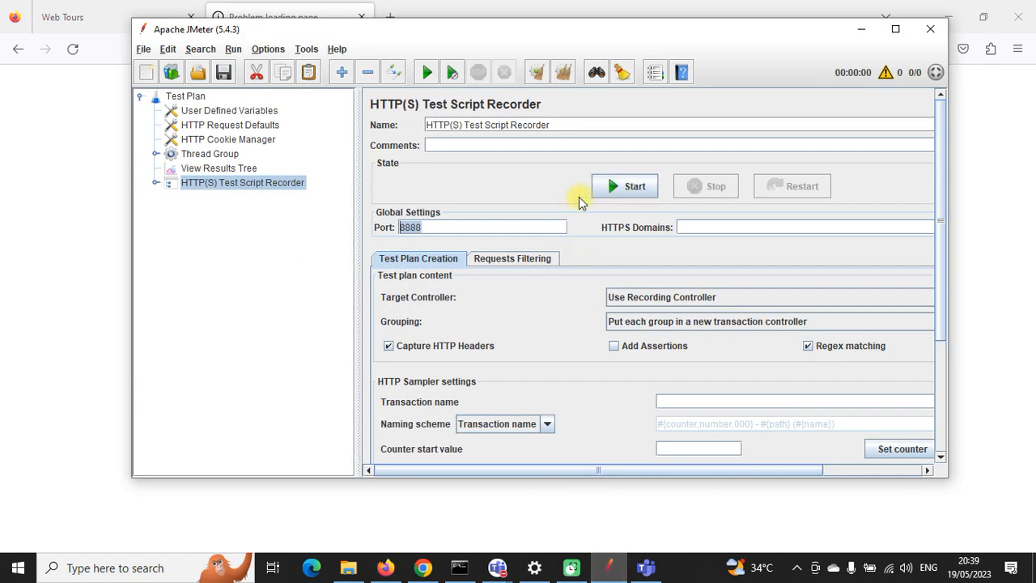
click(629, 192)
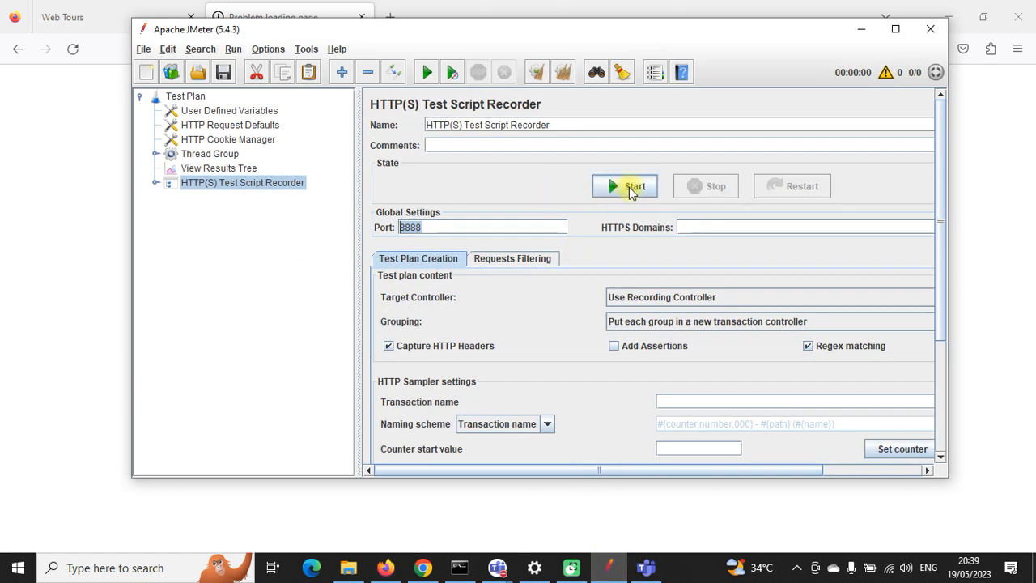
click(629, 188)
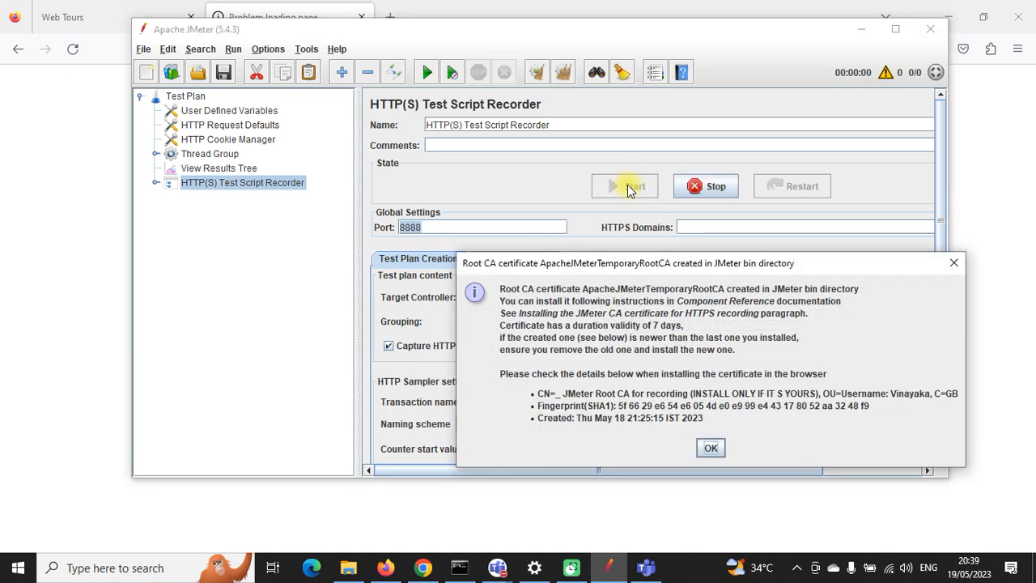
click(712, 450)
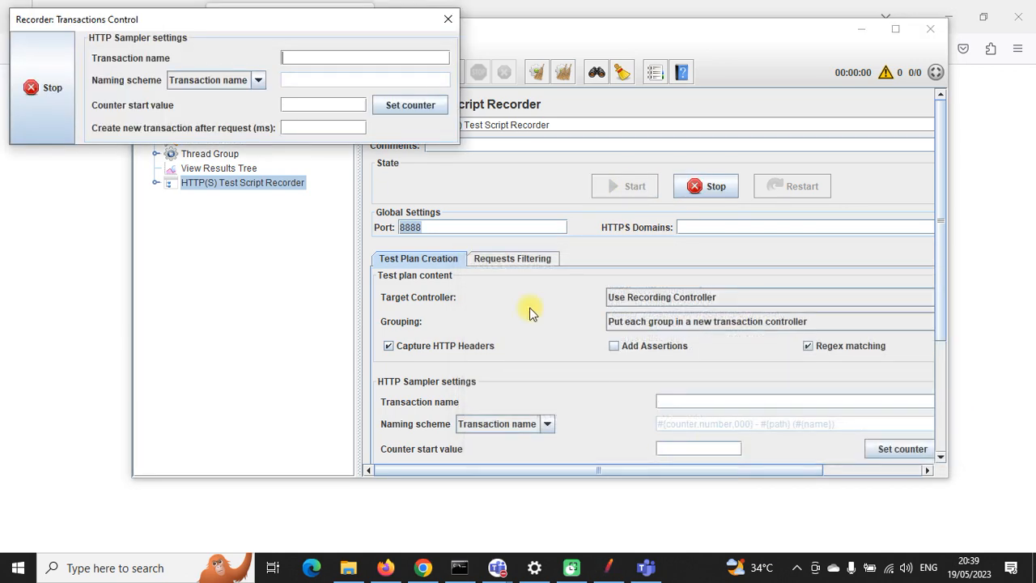
click(513, 11)
drag(279, 18, 817, 220)
click(72, 49)
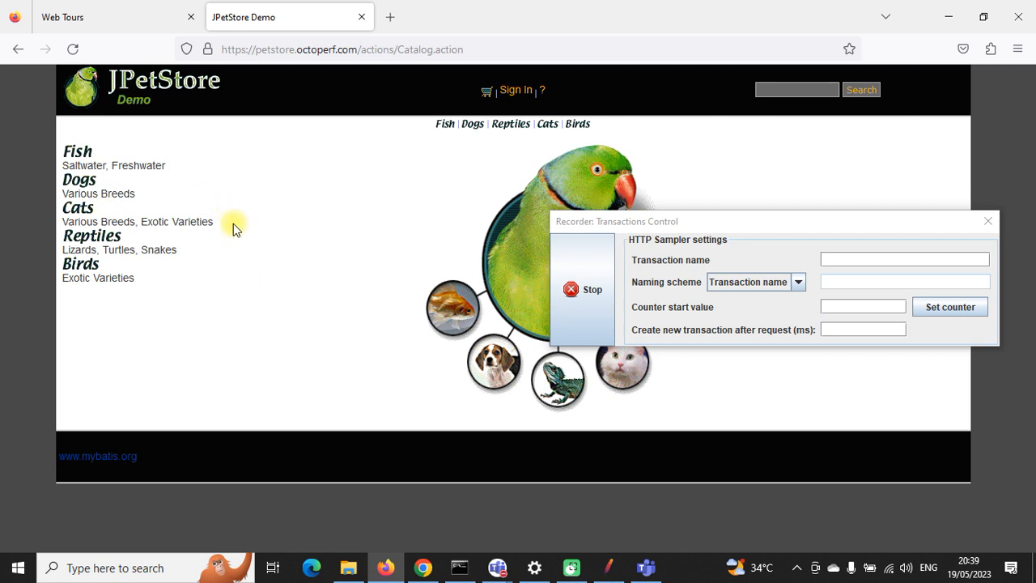
Step: Stop the recording from Transactions Control and reload the JPetStore Demo in Firefox
click(608, 567)
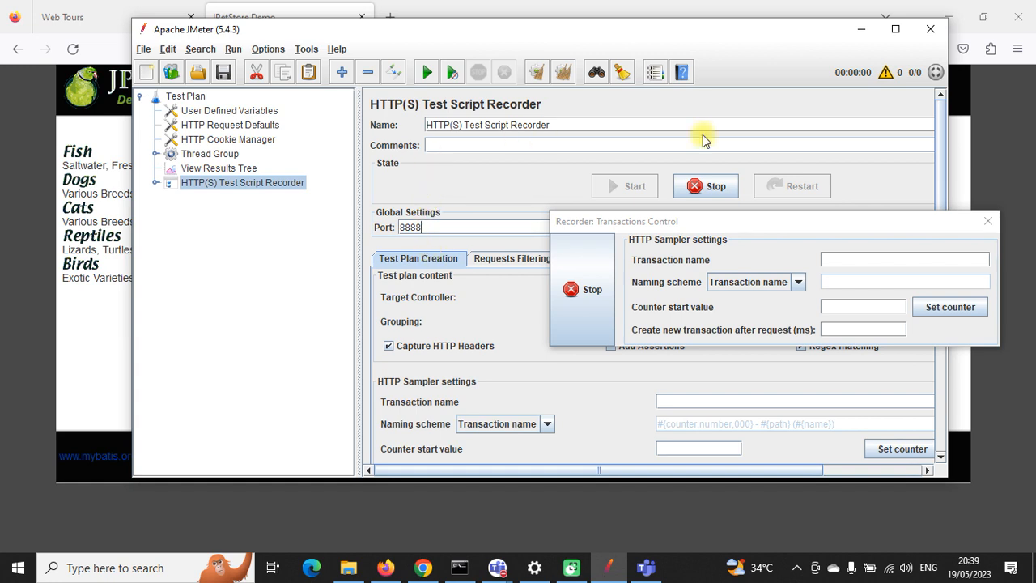
click(312, 15)
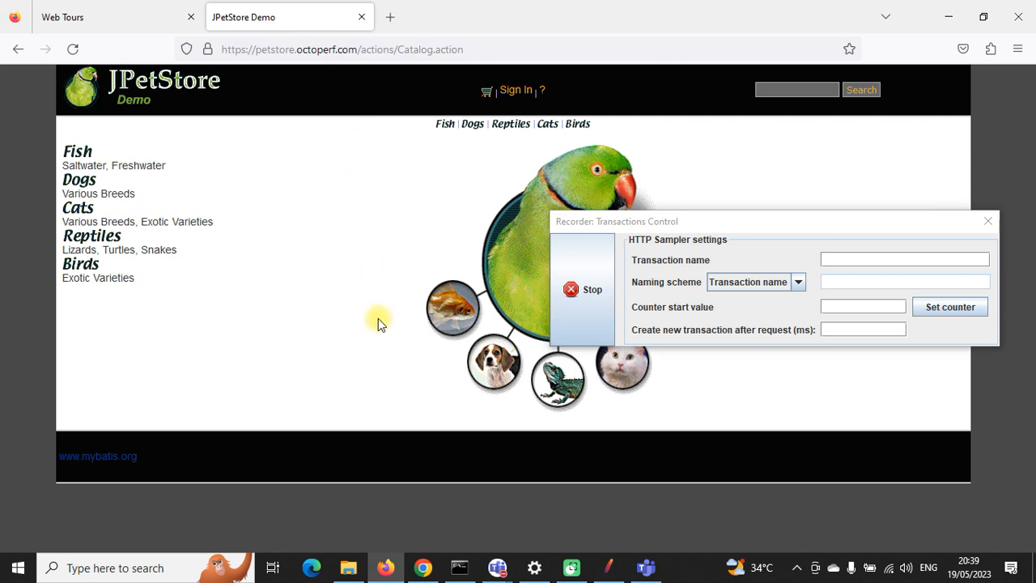
click(607, 567)
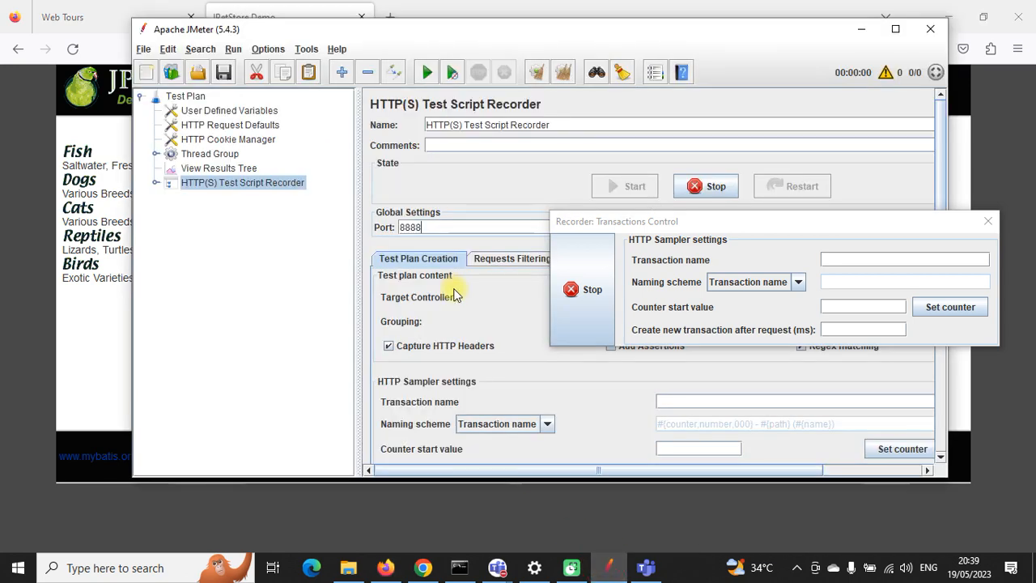
click(591, 300)
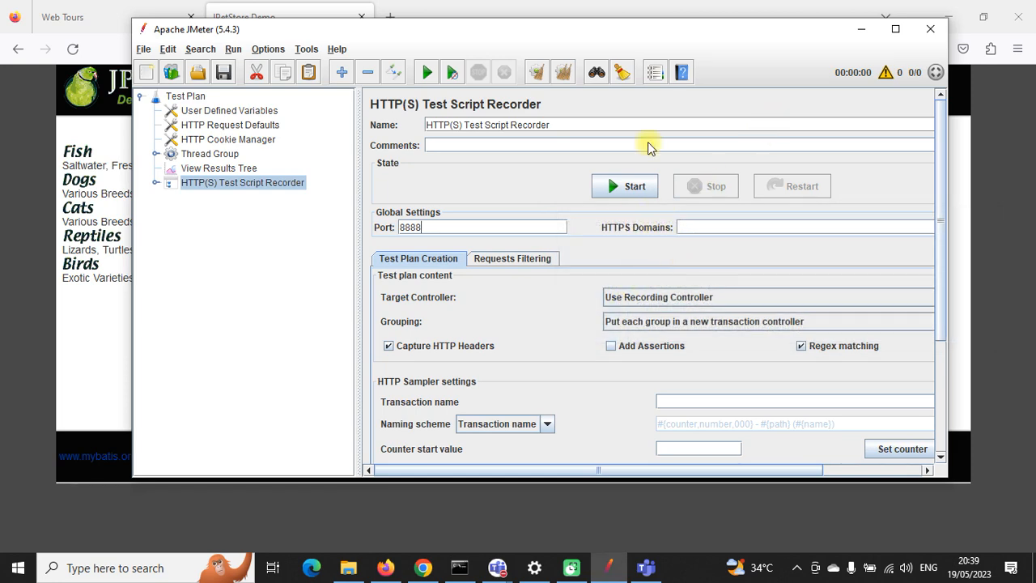
click(861, 29)
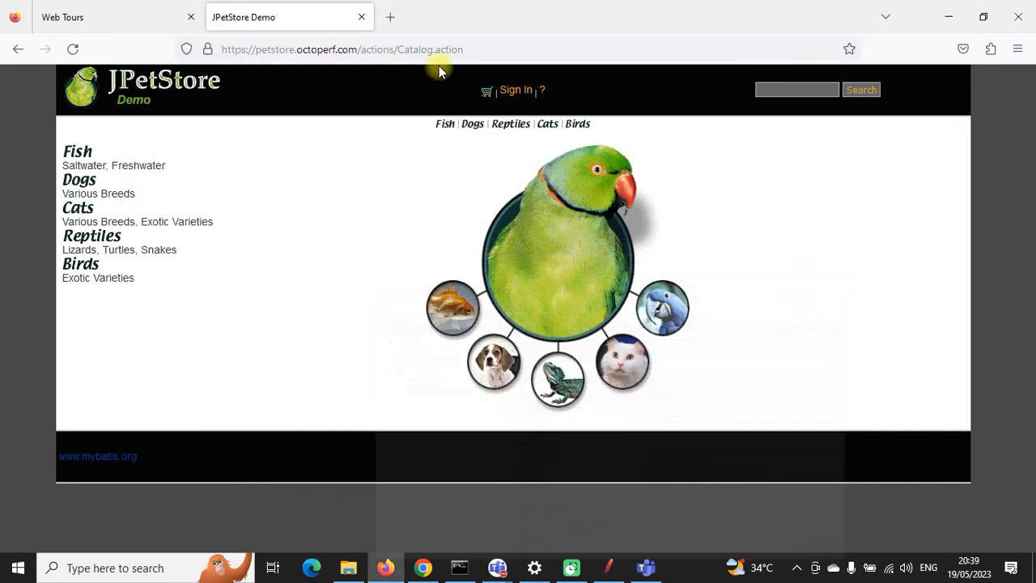
click(72, 49)
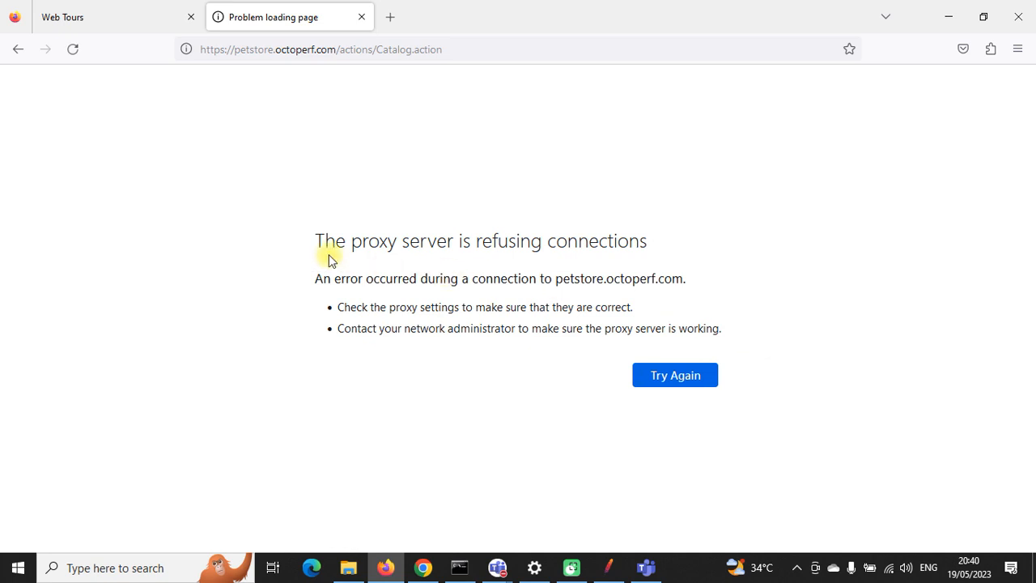
Step: Close the failed petstore tab and reload the Web Tours page
drag(320, 239, 654, 238)
click(567, 241)
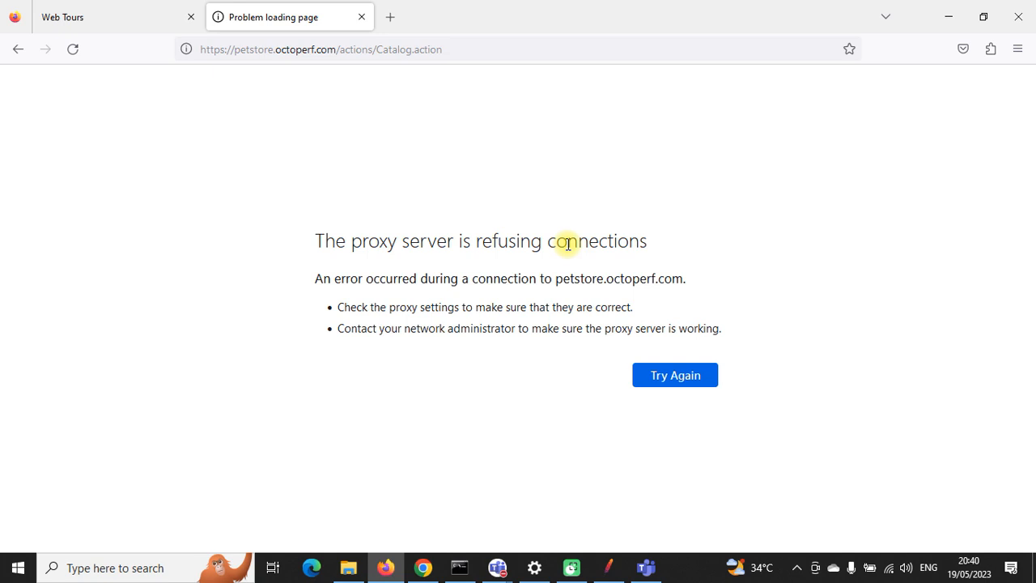
click(361, 17)
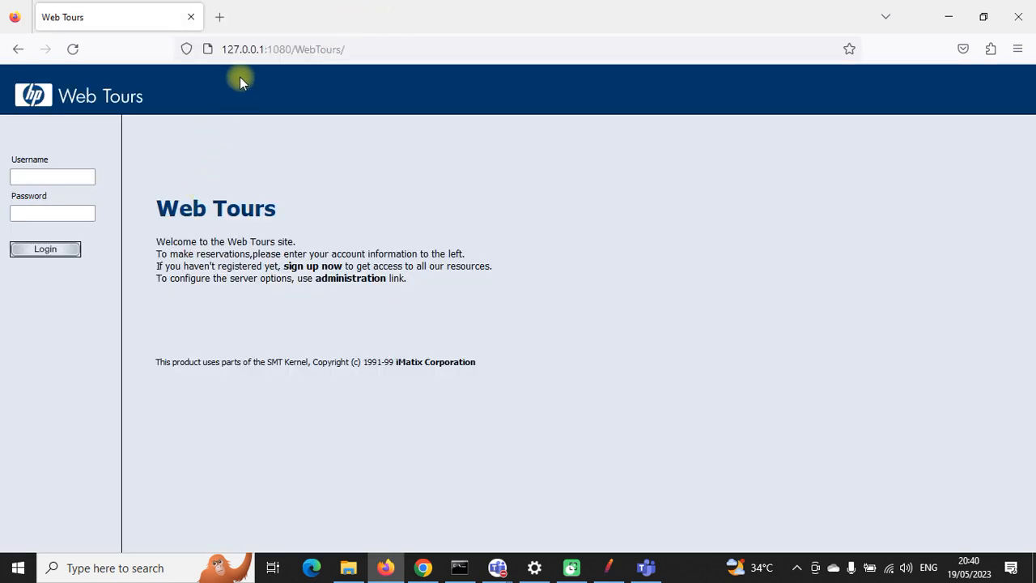
click(238, 49)
click(312, 394)
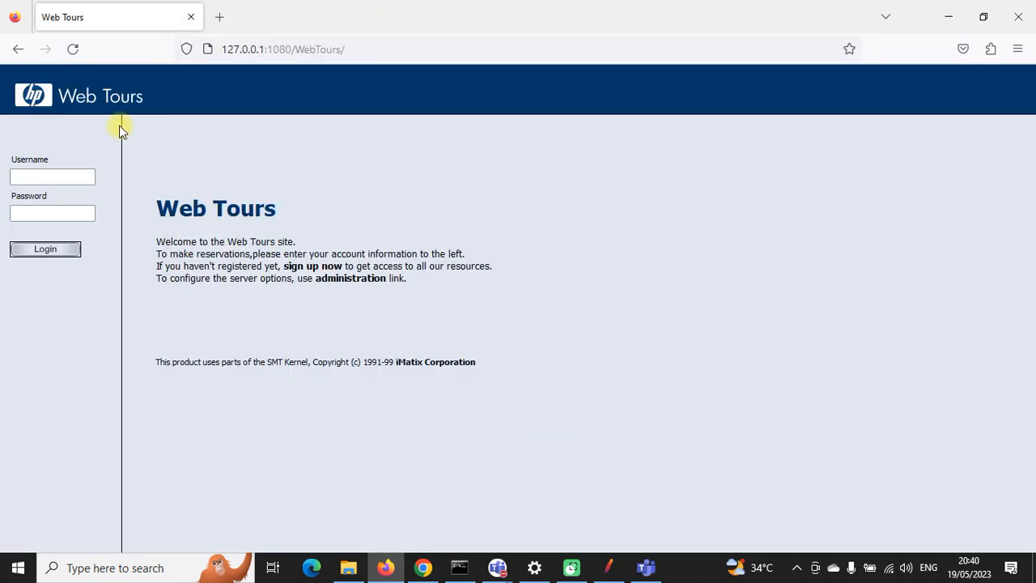
click(71, 53)
Step: Delete 127.0.0.1 from the Web Tours address, leaving :1080/WebTours/, and bring up the server console
key(alt+Tab)
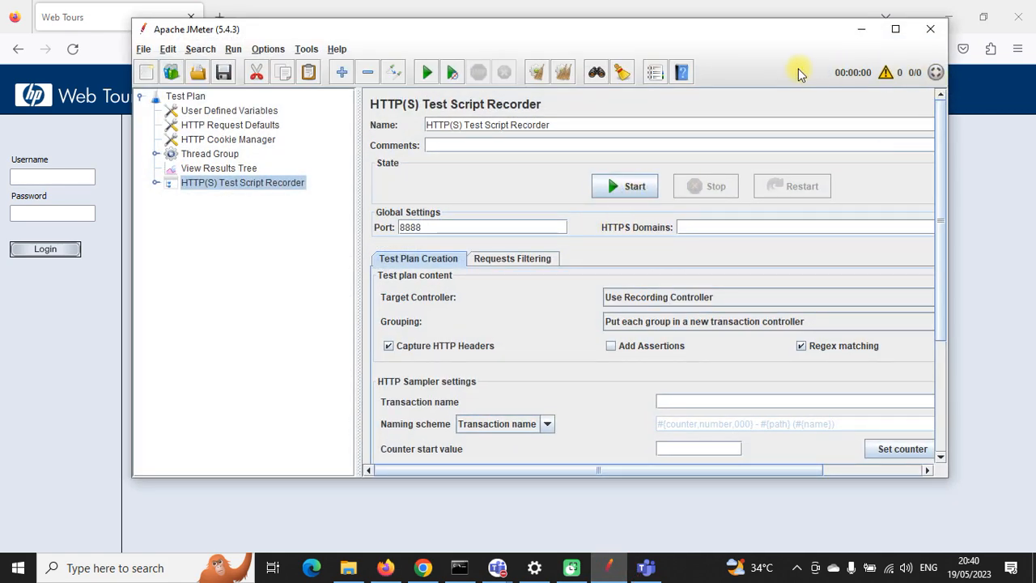
click(861, 28)
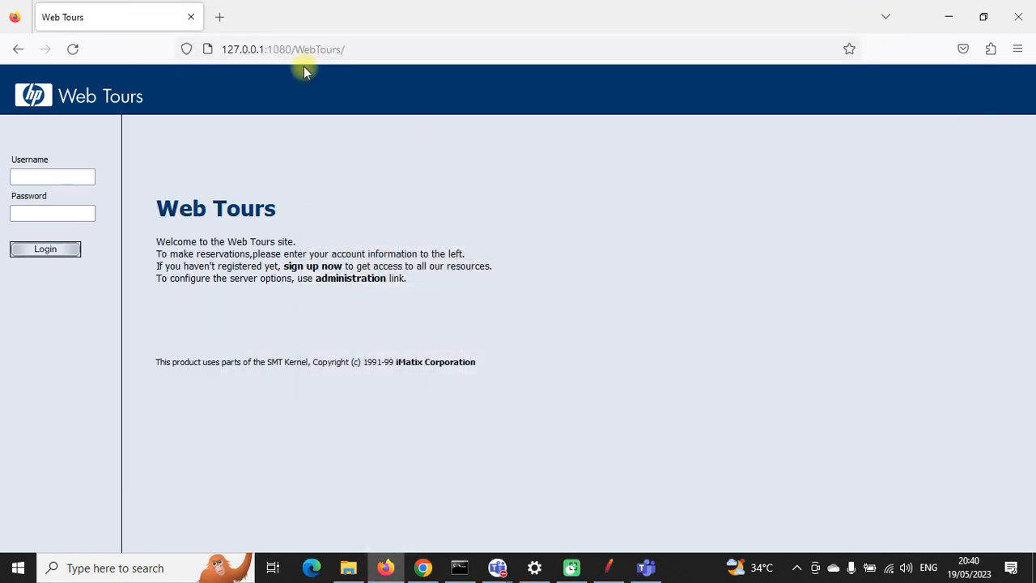
click(266, 49)
click(266, 50)
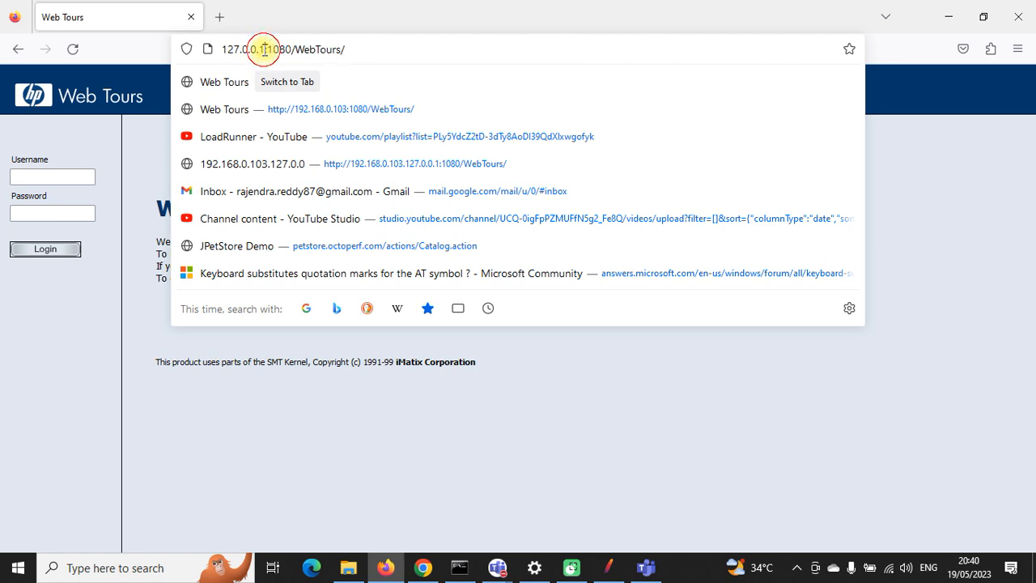
drag(264, 49, 221, 45)
key(BackSpace)
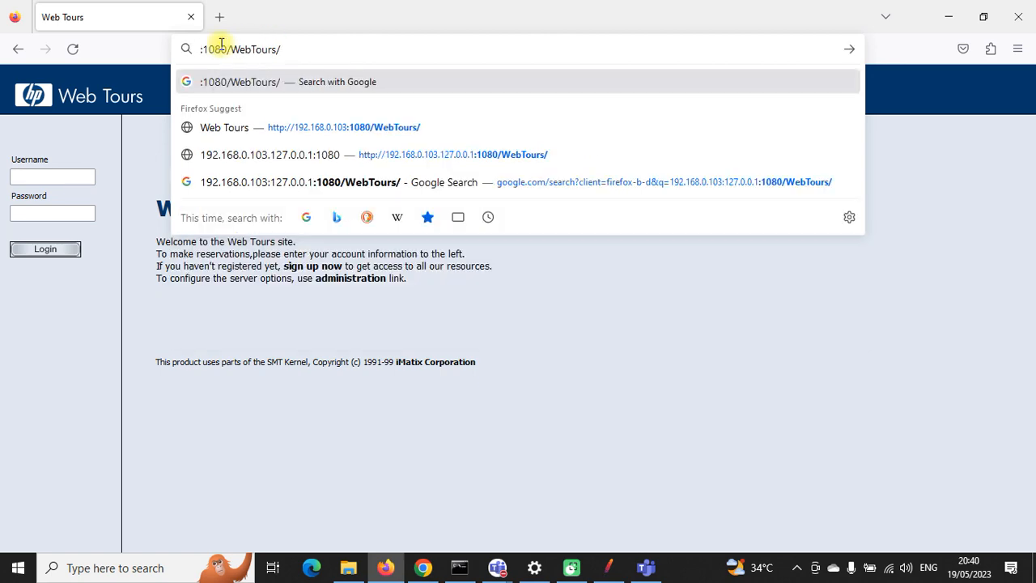
click(460, 567)
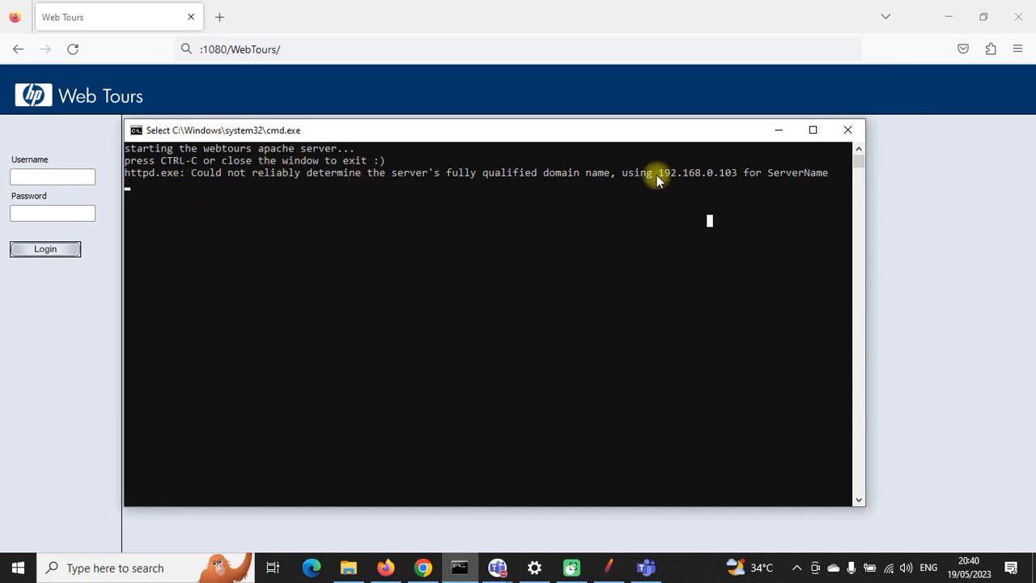
Step: Copy 192.168.0.103 from the server console and load 192.168.0.103:1080/WebTours/
drag(658, 173, 671, 173)
key(ctrl+c)
click(784, 133)
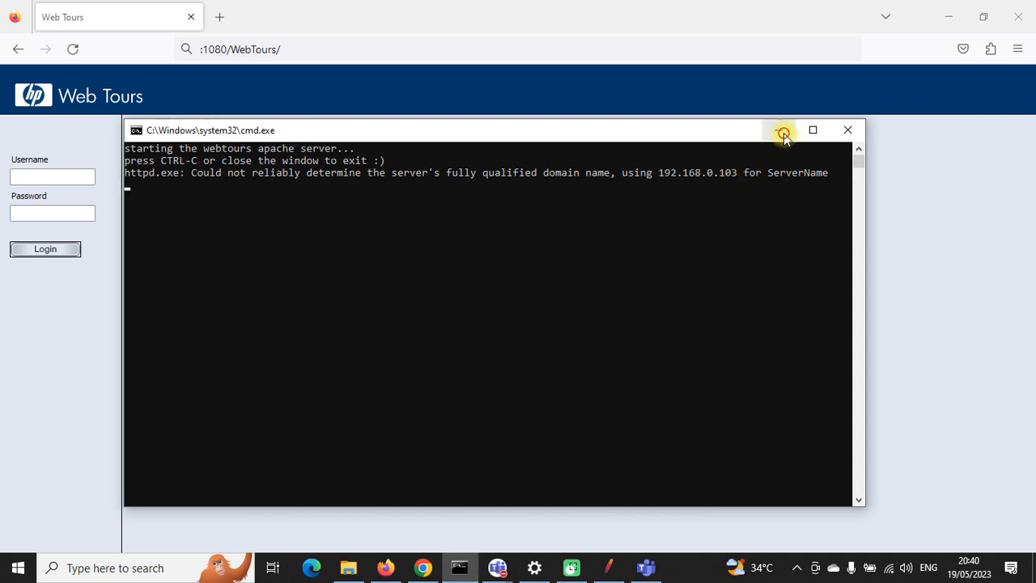
key(ctrl+v)
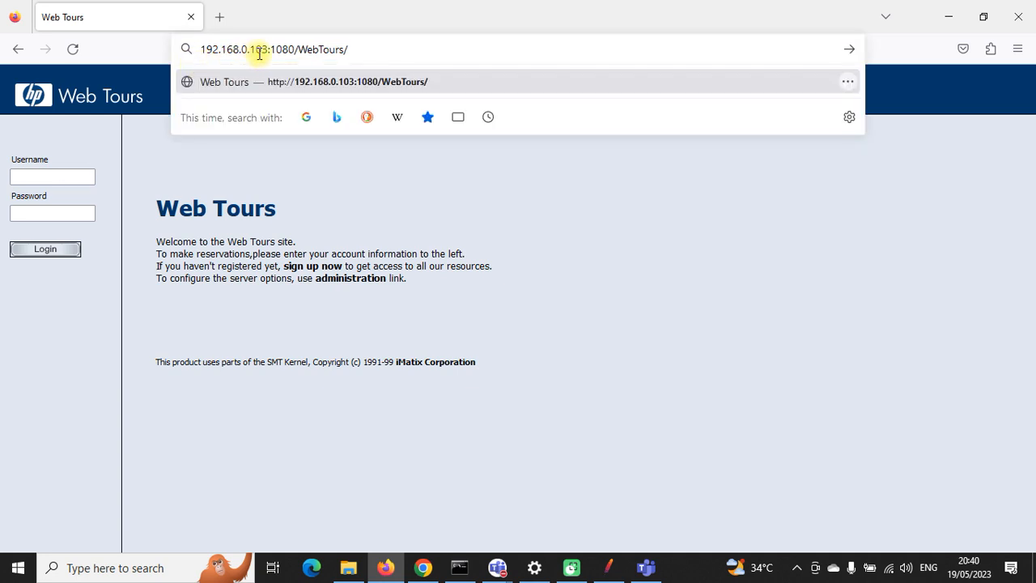
click(372, 49)
key(Return)
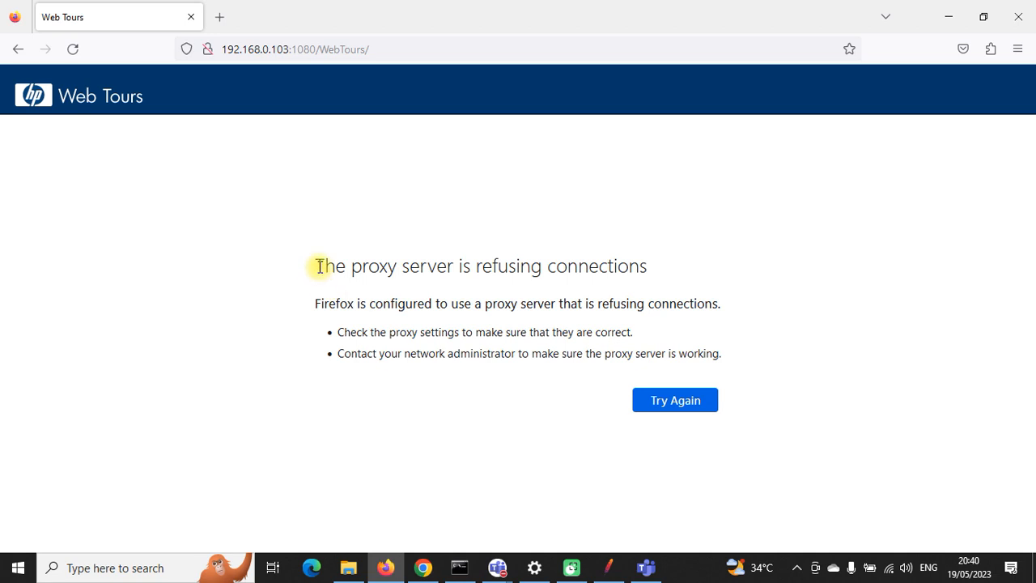
drag(319, 266, 650, 276)
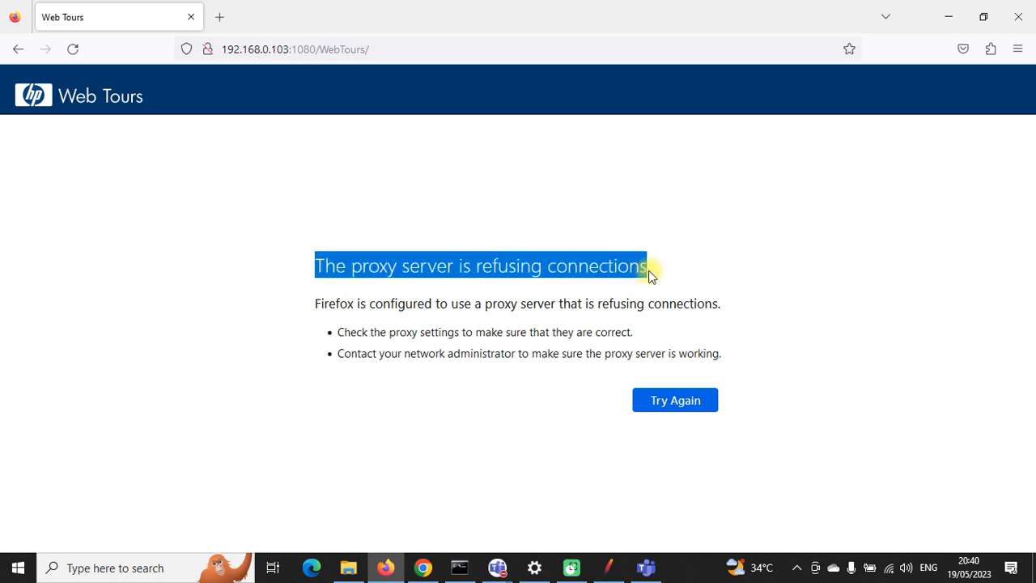
click(608, 567)
Step: Restart JMeter's HTTP(S) Test Script Recorder and reload Web Tours at 192.168.0.103:1080 in Firefox
click(634, 188)
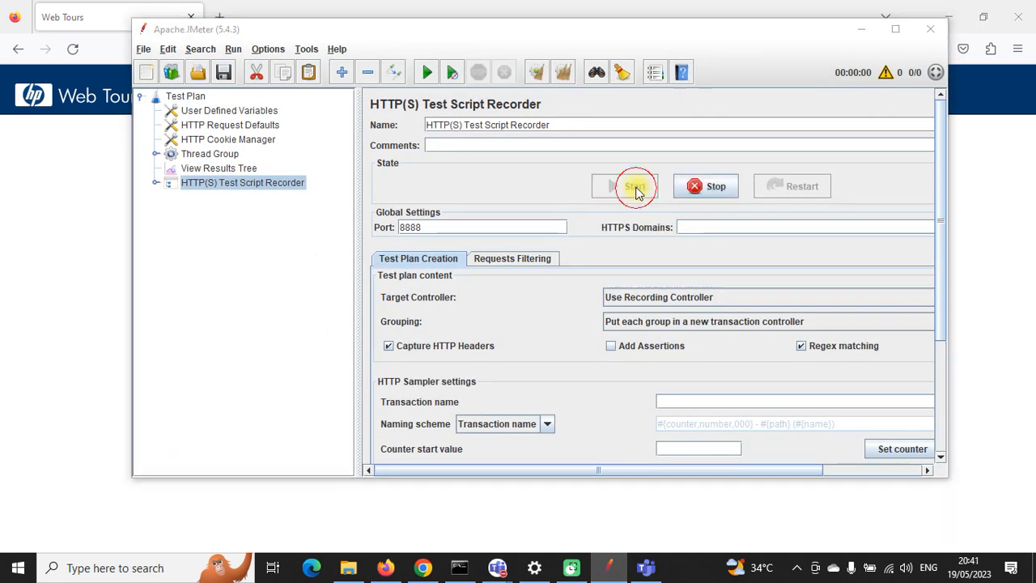
click(710, 448)
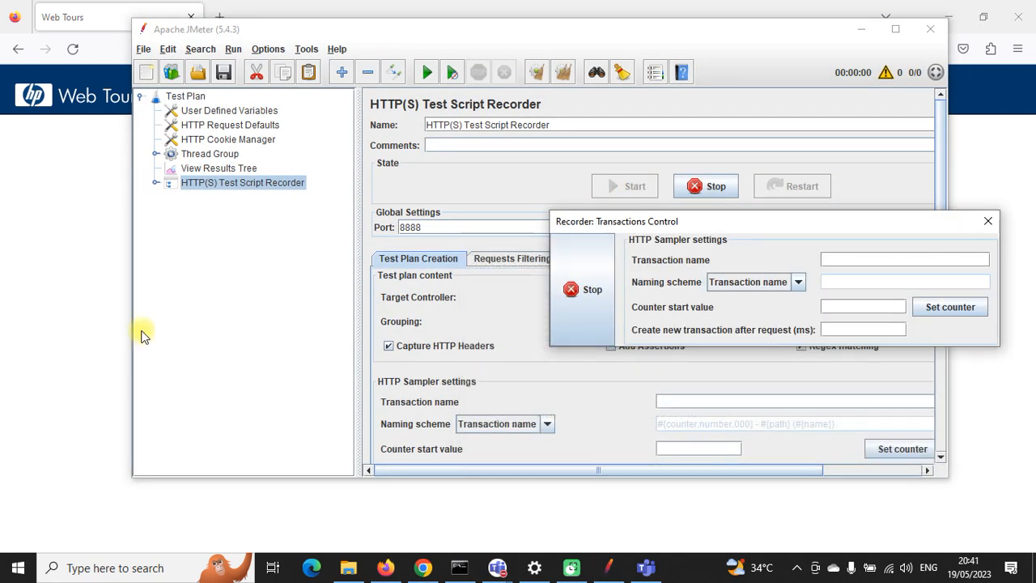
click(68, 306)
click(72, 48)
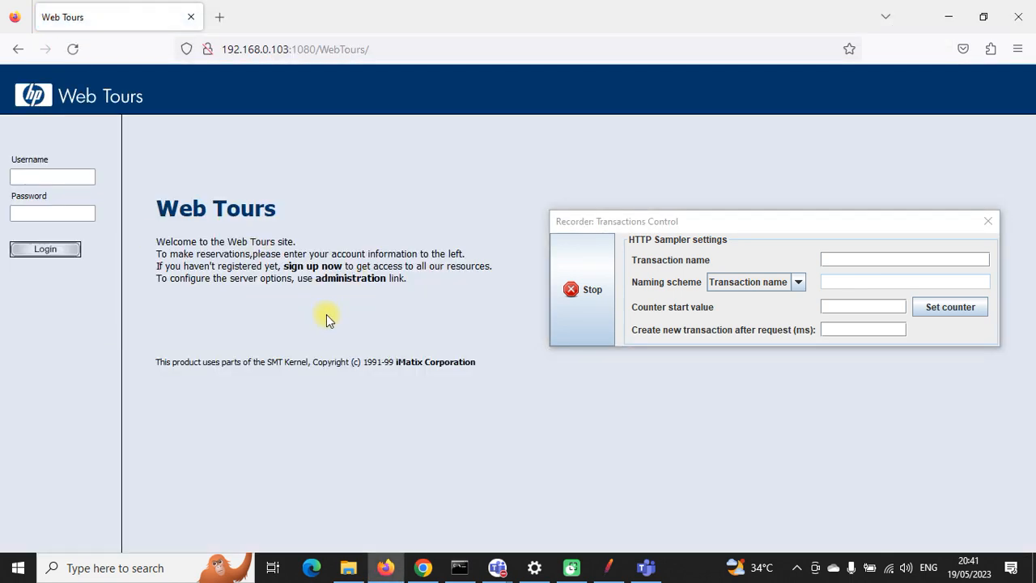
click(608, 322)
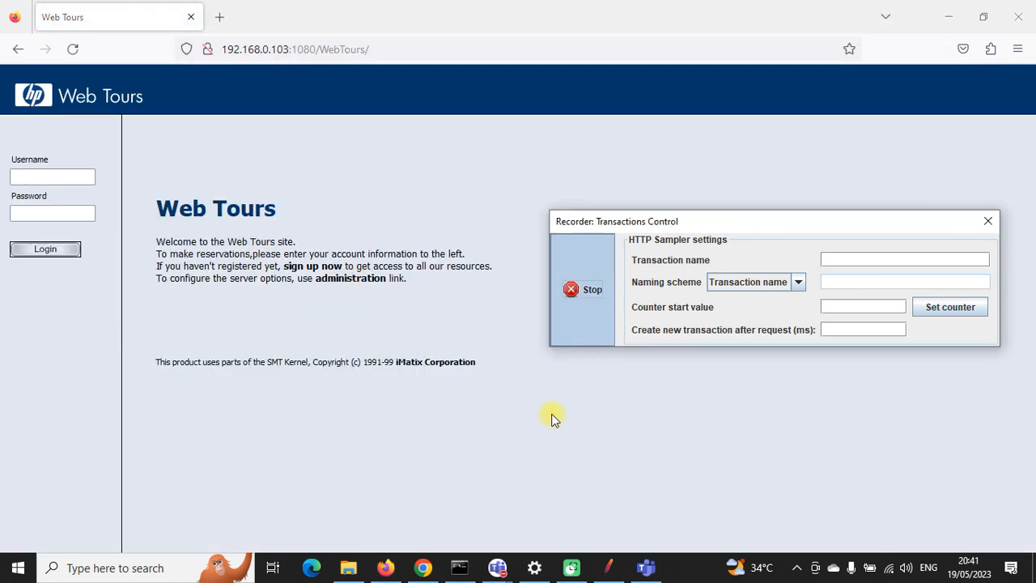
click(84, 49)
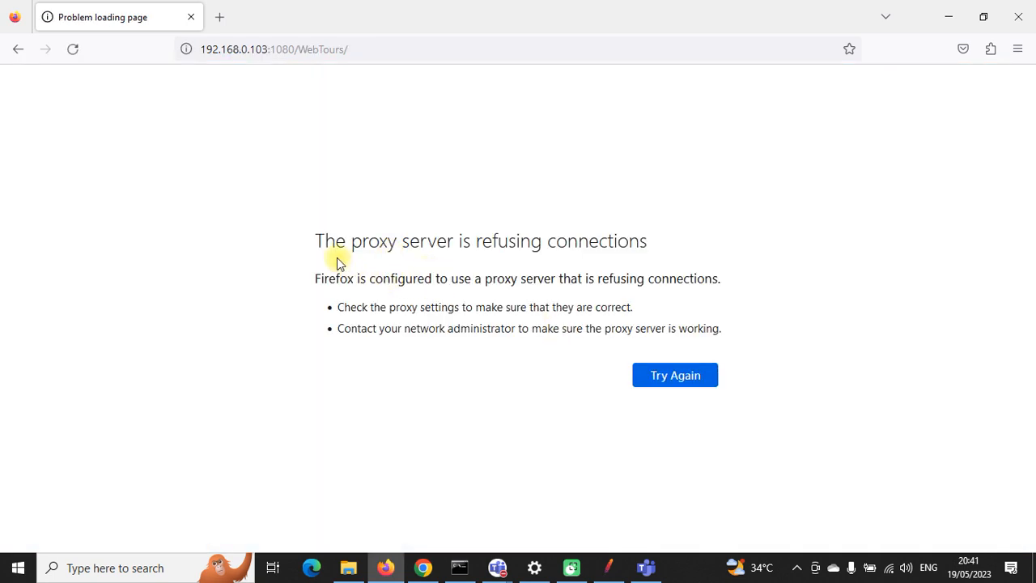
Step: Open Web Tours at 127.0.0.1:1080/WebTours/ in a new Firefox tab and copy its address
drag(318, 241, 644, 240)
click(623, 245)
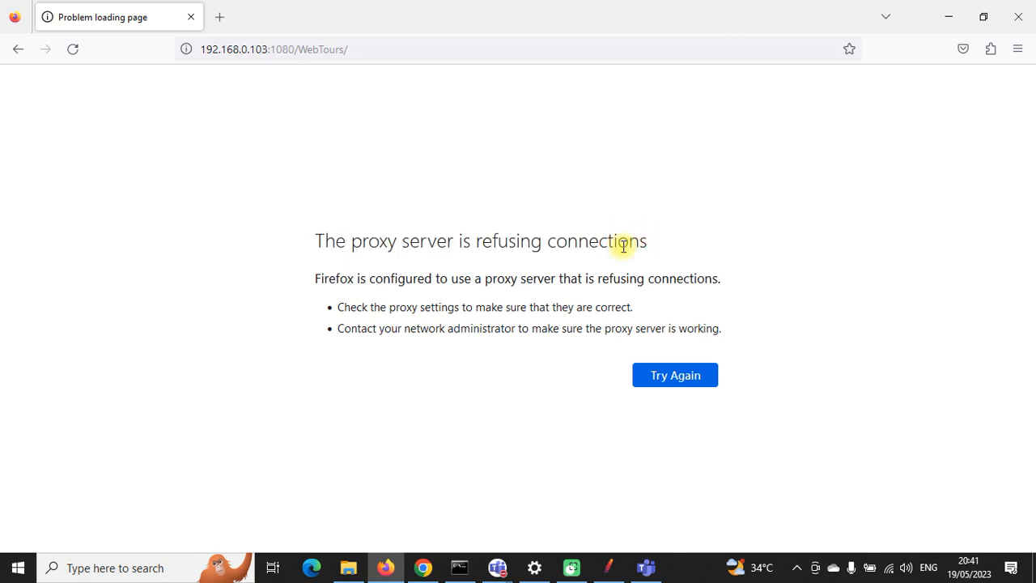
click(225, 18)
text(127.0.0.1:1080/)
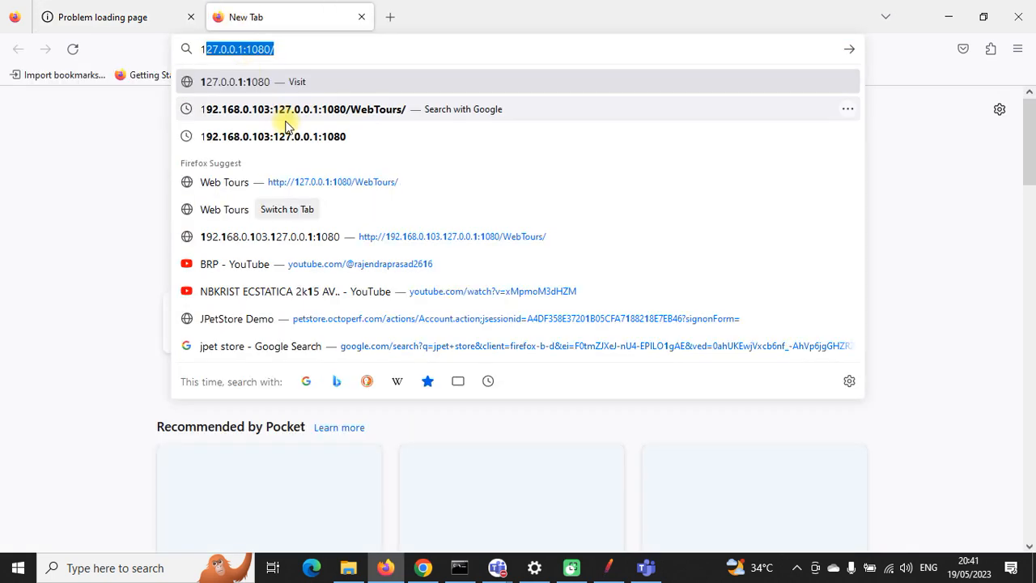
click(391, 182)
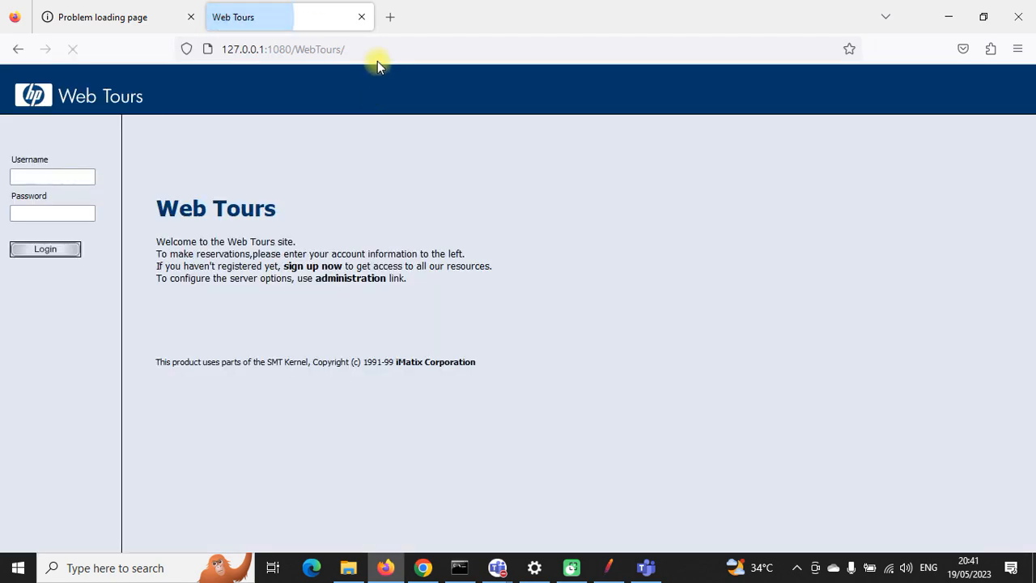
click(377, 48)
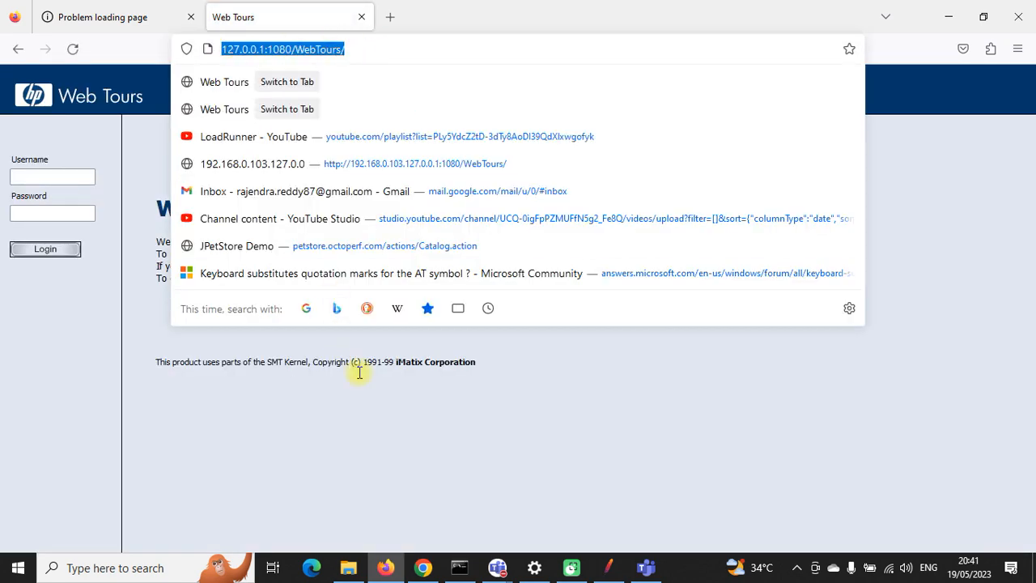
click(422, 567)
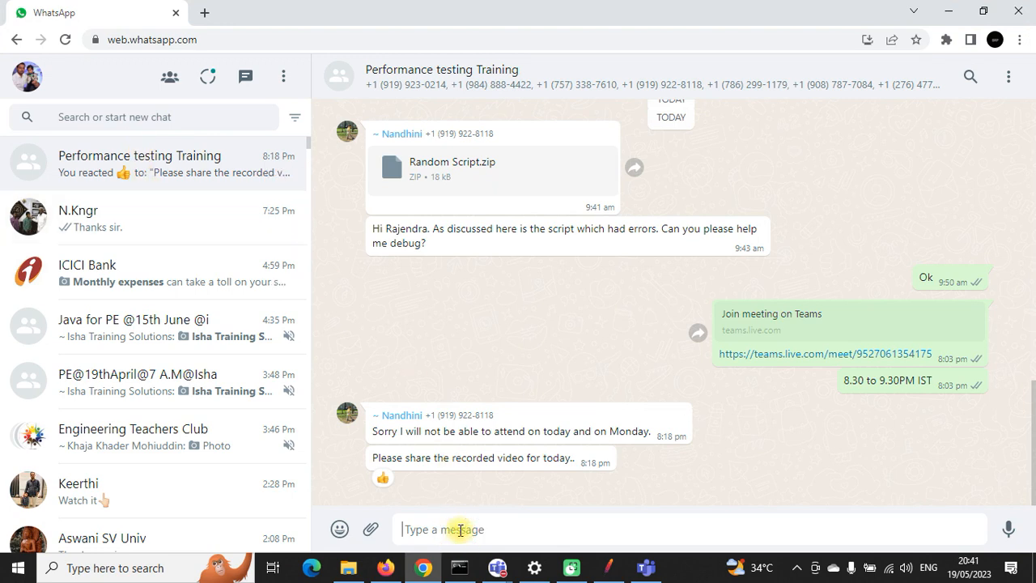
key(ctrl+v)
key(Return)
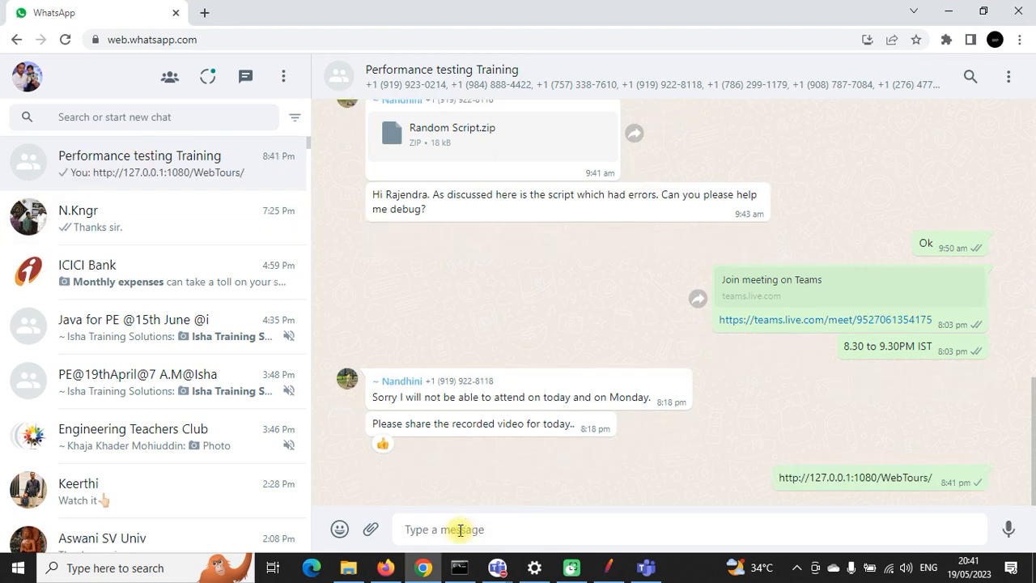
key(ctrl+v)
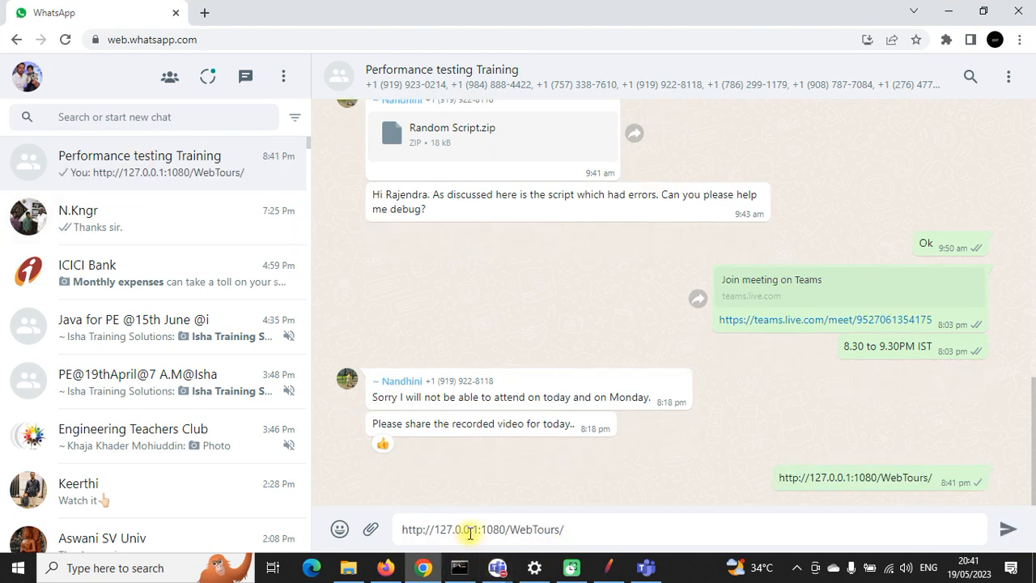
drag(478, 529, 399, 528)
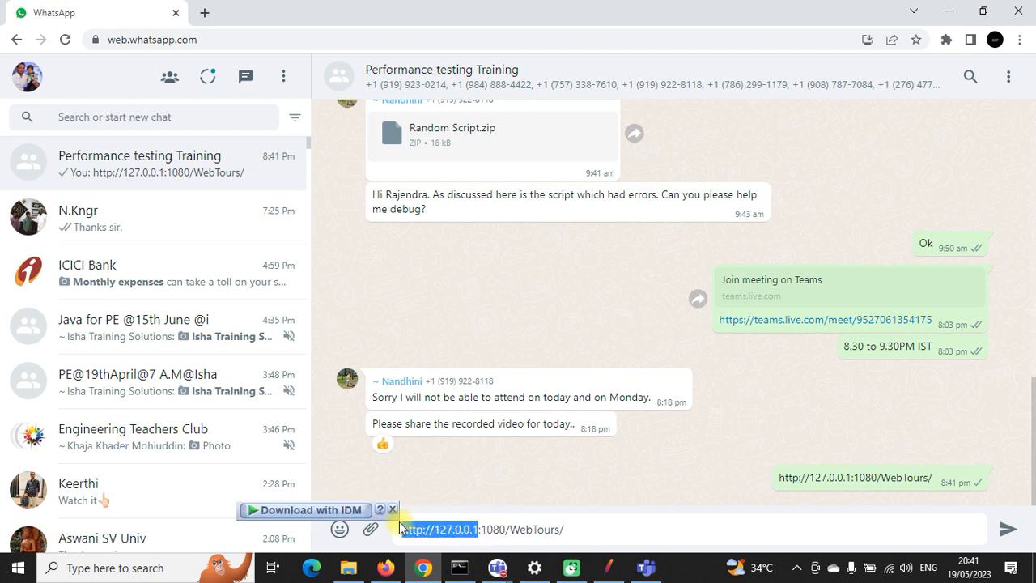
key(BackSpace)
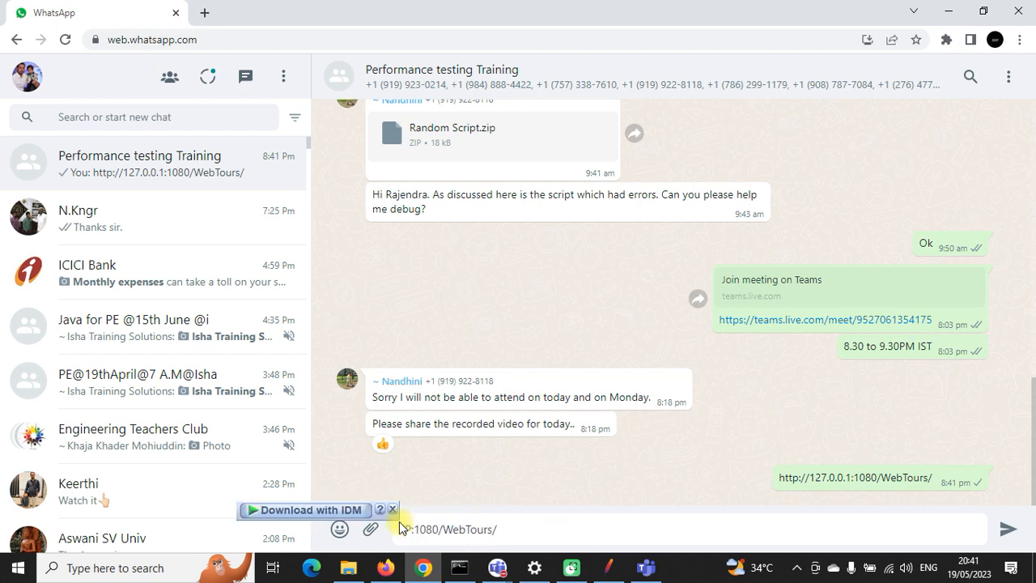
text(IPA)
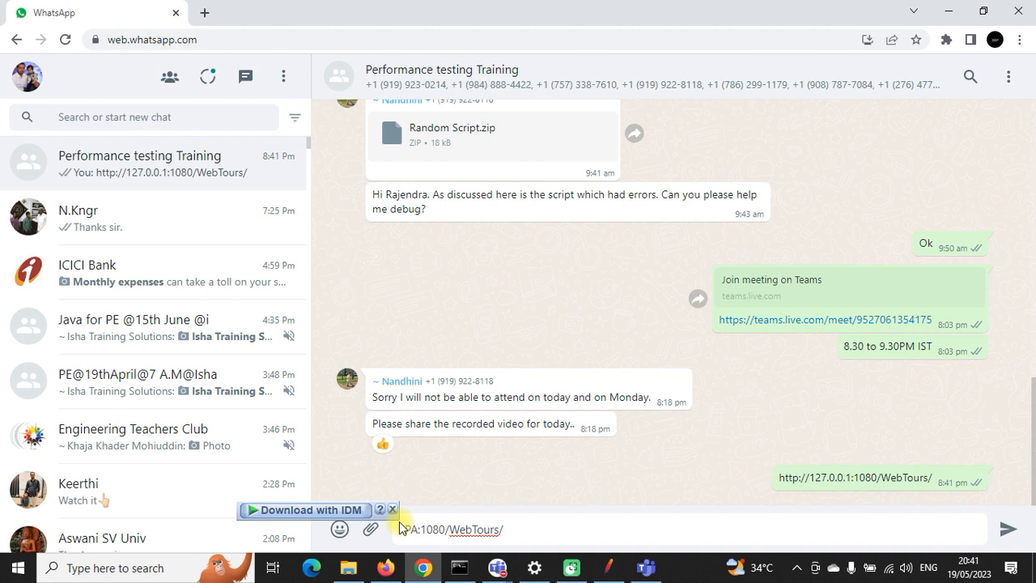
text(DDE)
key(BackSpace)
text(RESS)
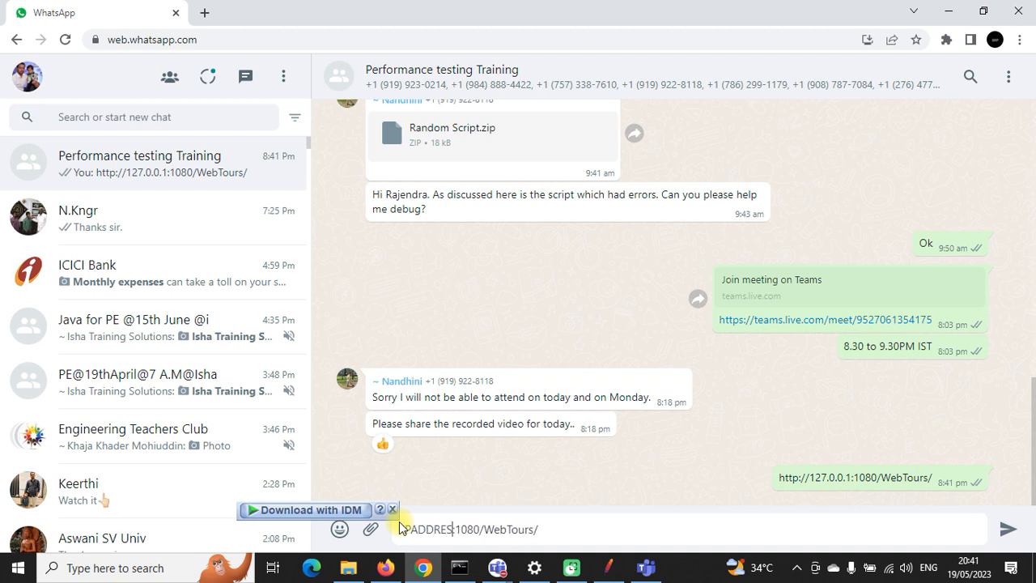
key(Return)
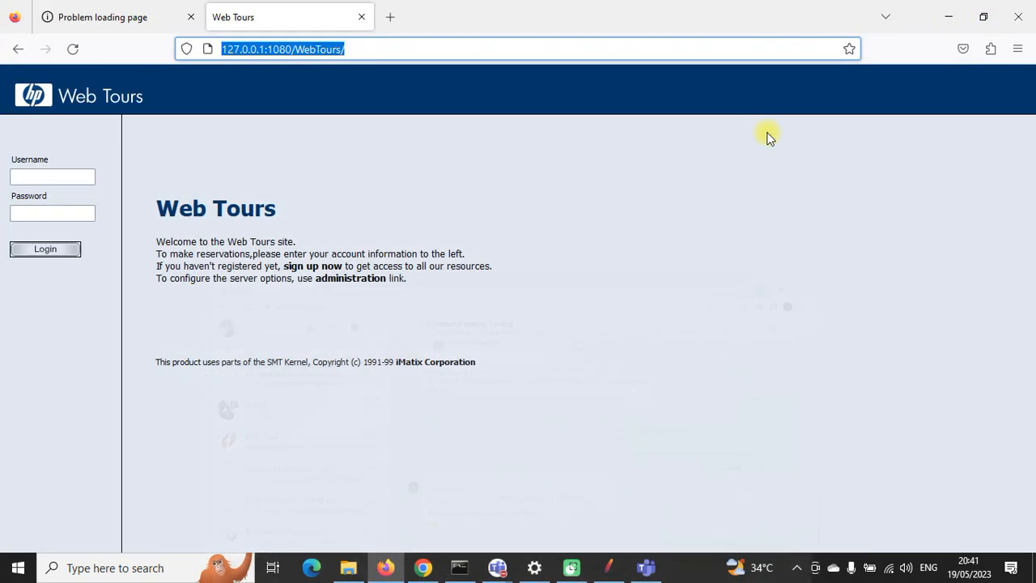
Step: Select the server IP 192.168.0.103 in the Web Tours server console, then bring up Windows search
click(948, 11)
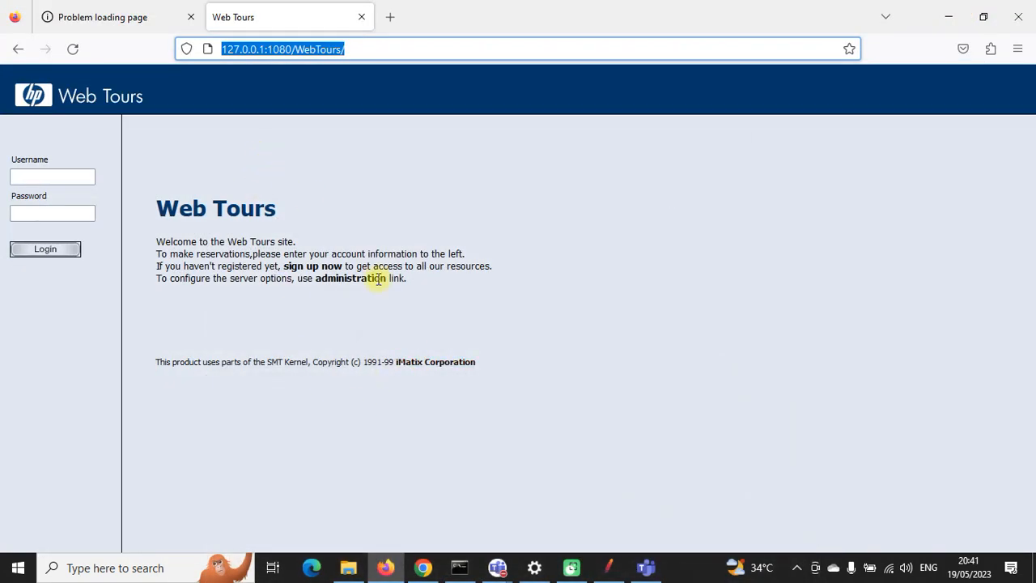
click(458, 567)
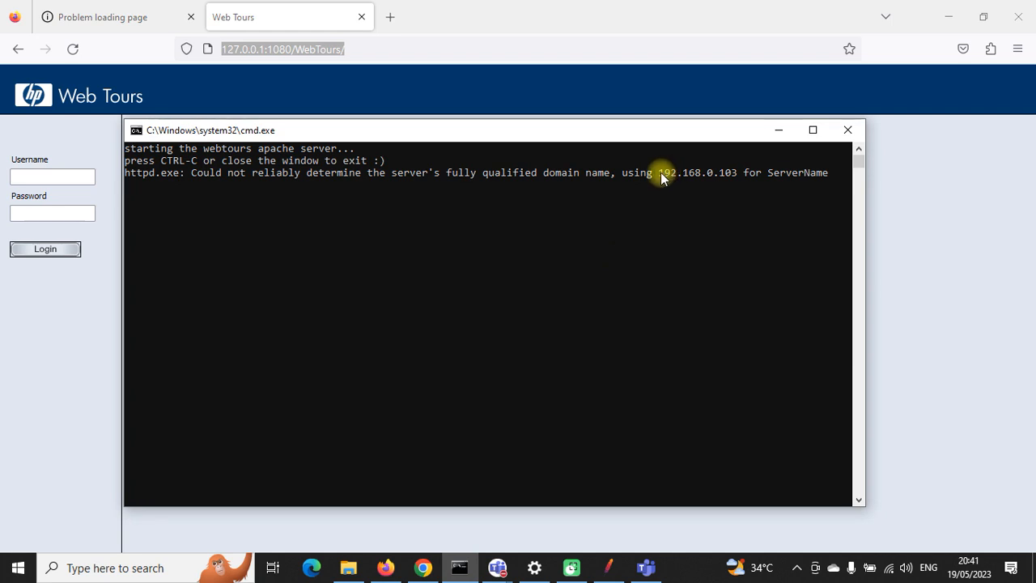
drag(661, 177, 732, 178)
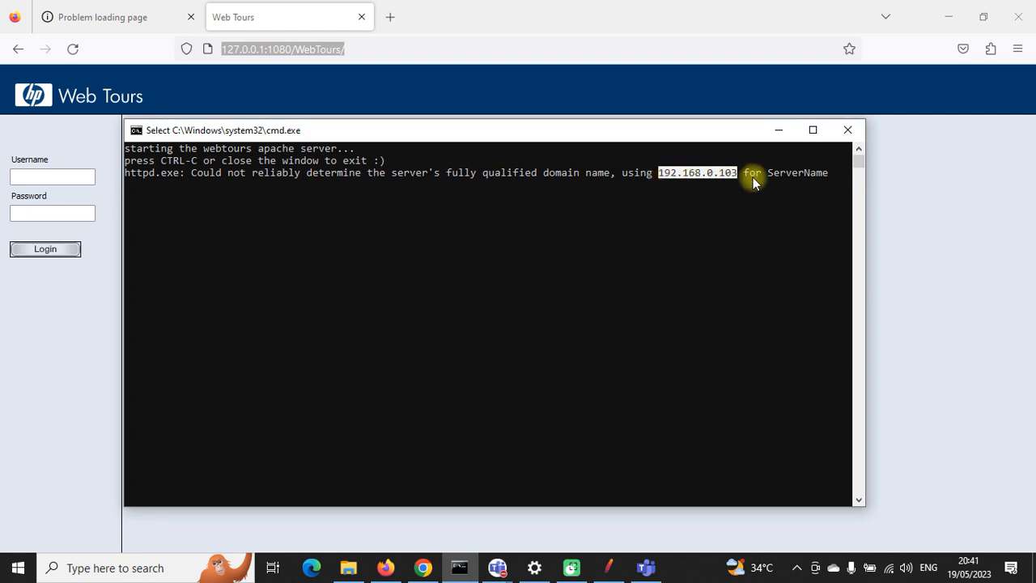
click(779, 130)
click(18, 567)
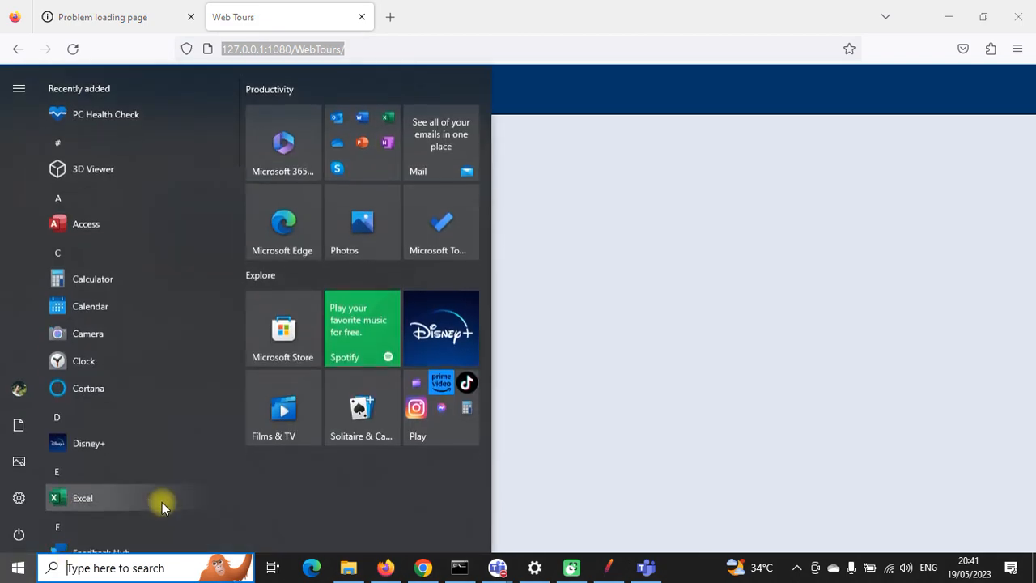
Step: Launch Command Prompt and try ipconfigall and ipconfig all, both of which fail
text(cmd)
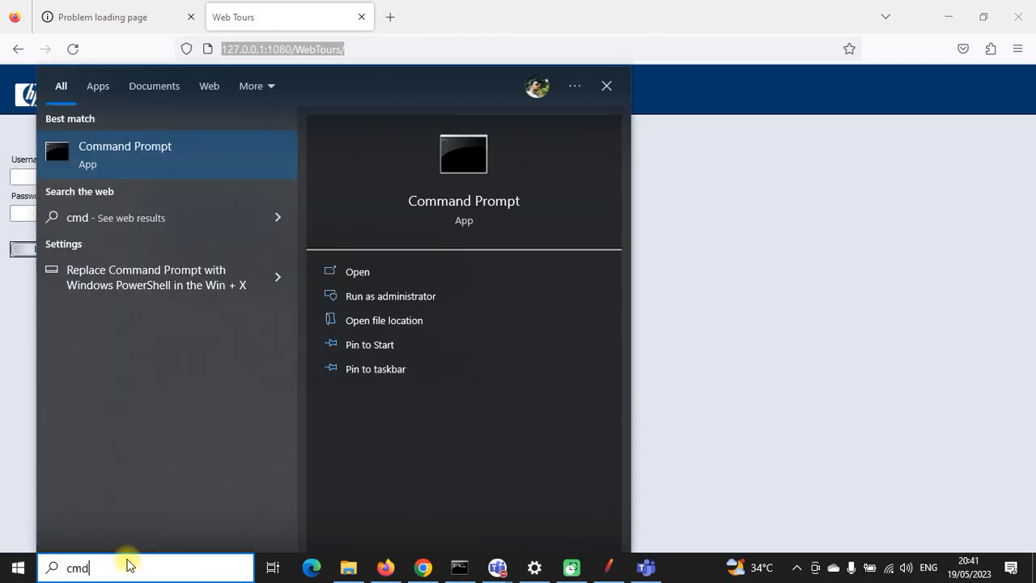
click(125, 156)
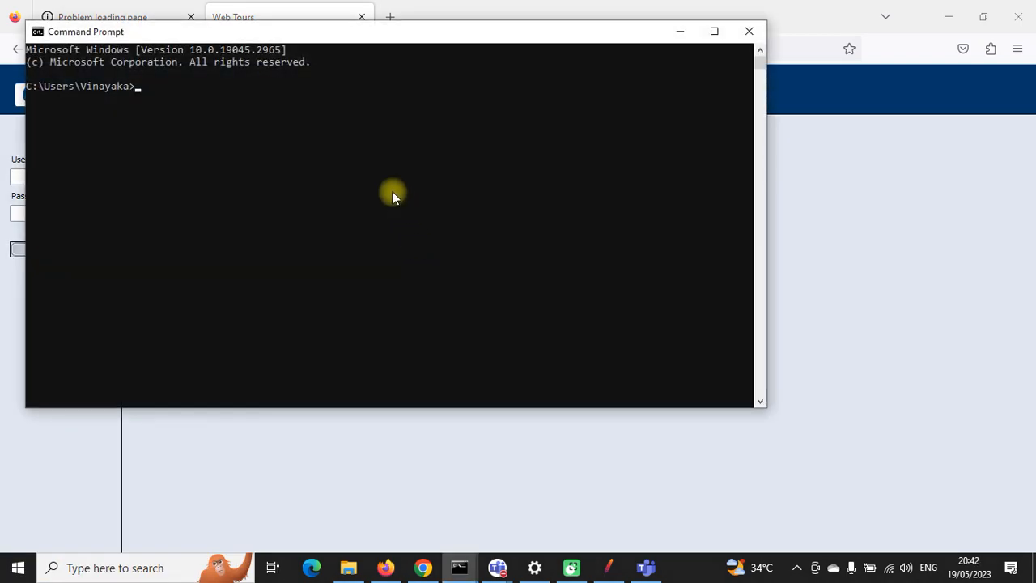
text(ipcon)
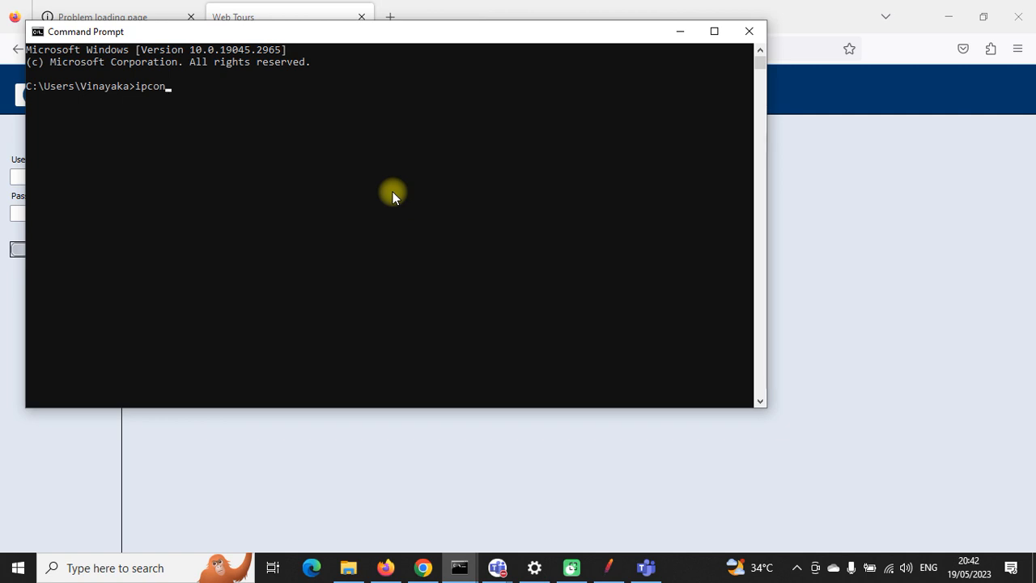
text(fi)
key(Return)
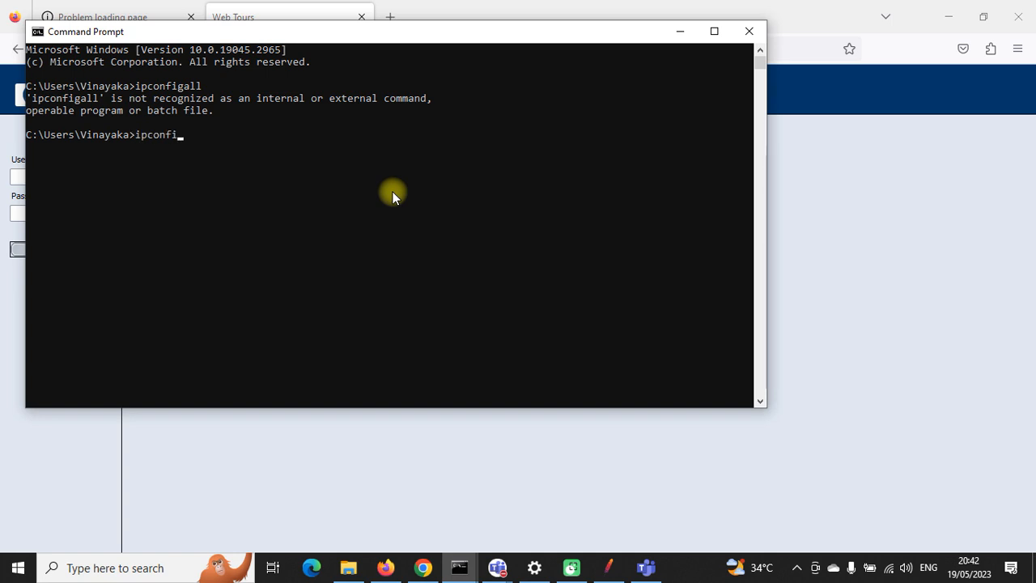
text(ipconfig all)
key(Return)
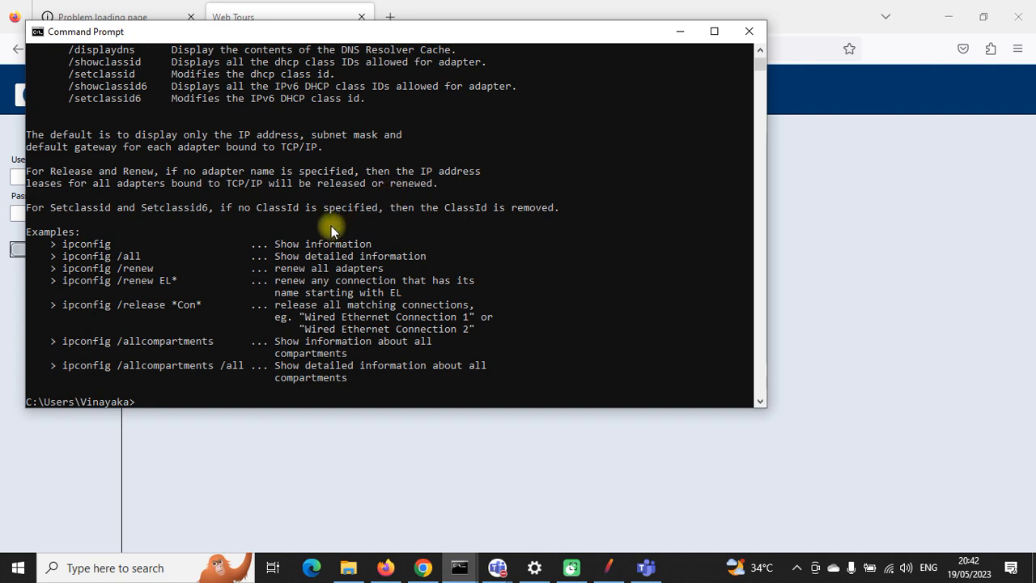
scroll(331, 226, up, 7)
scroll(331, 230, up, 4)
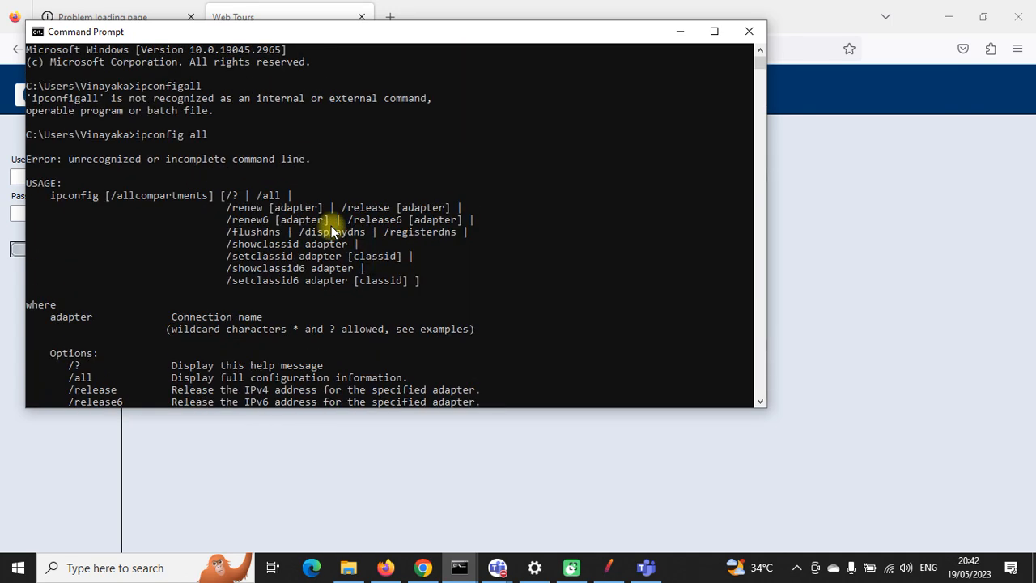
scroll(331, 231, down, 11)
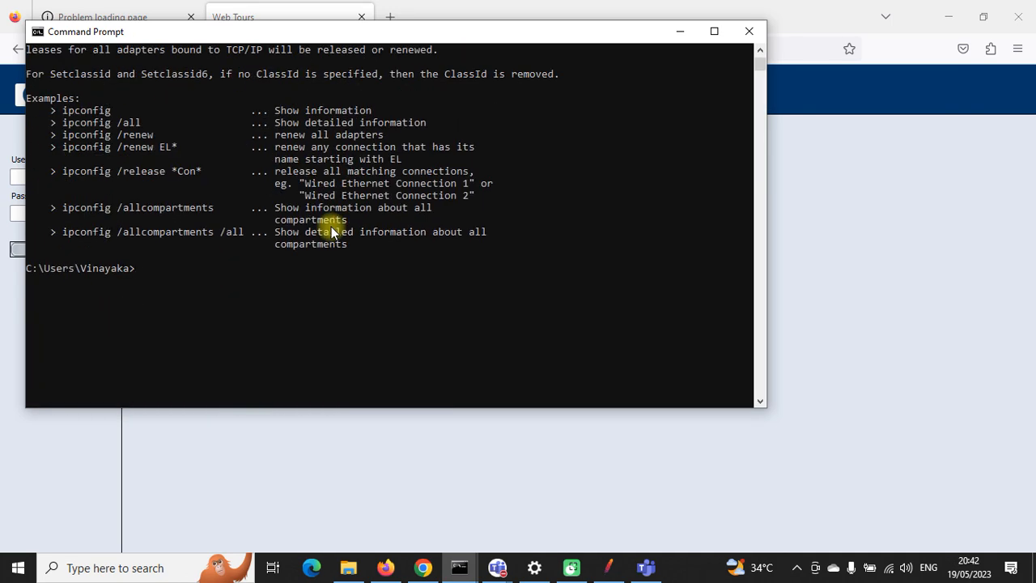
Step: Run ipconfig and scroll through its adapter address listing
text(ipconfig)
key(Return)
scroll(304, 234, up, 10)
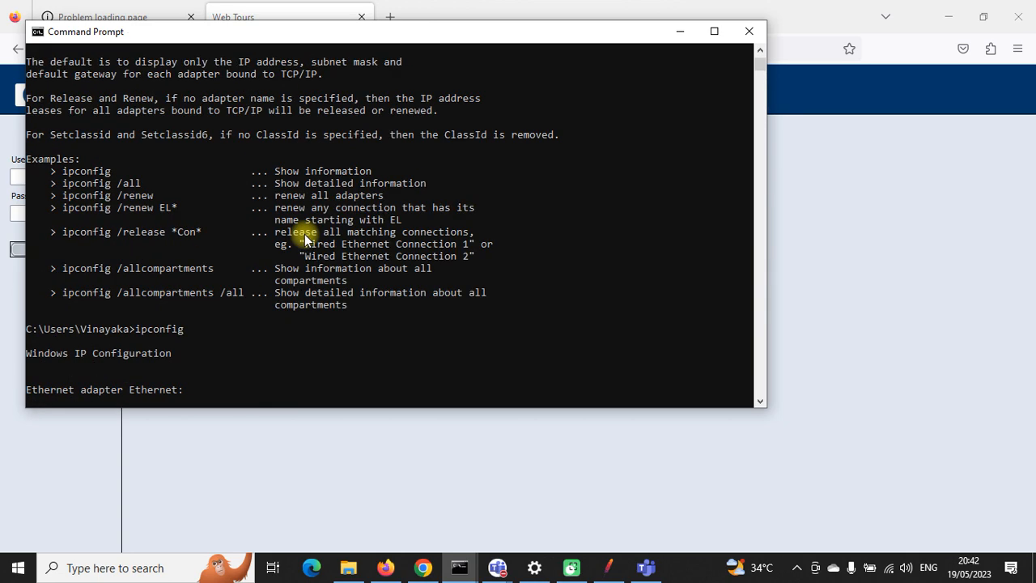
scroll(247, 263, down, 3)
scroll(246, 263, up, 11)
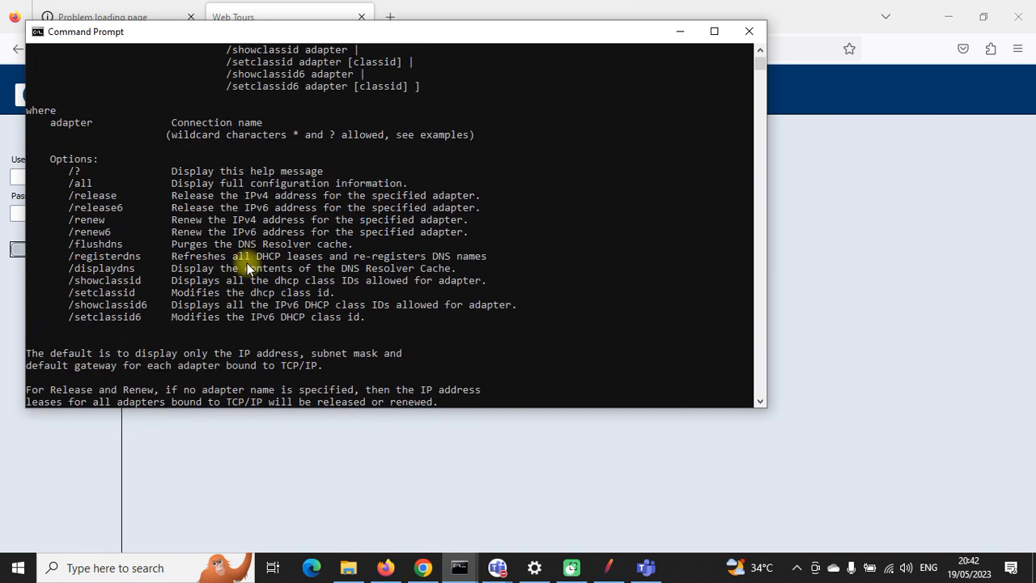
scroll(247, 263, down, 1)
scroll(247, 263, up, 6)
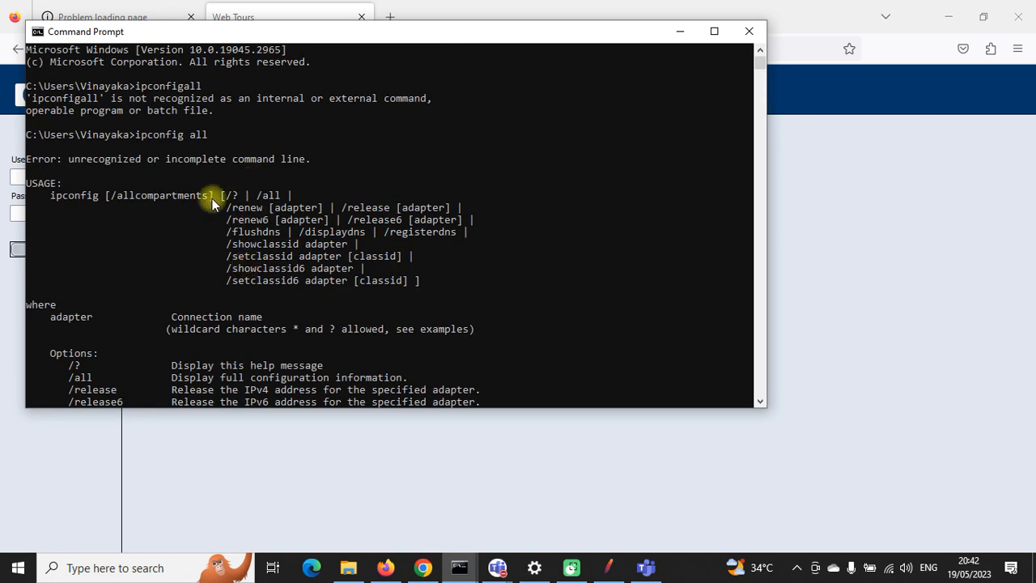
Step: Send the group the message 'to know the IP Address of your system CMD:ipconfig'
click(424, 564)
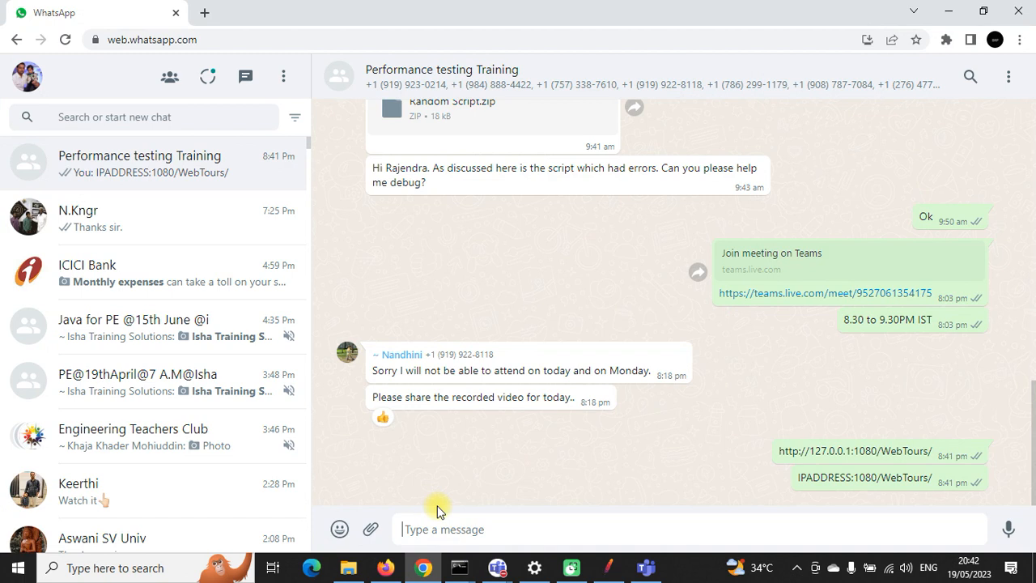
click(484, 529)
text(o)
key(BackSpace)
text(to)
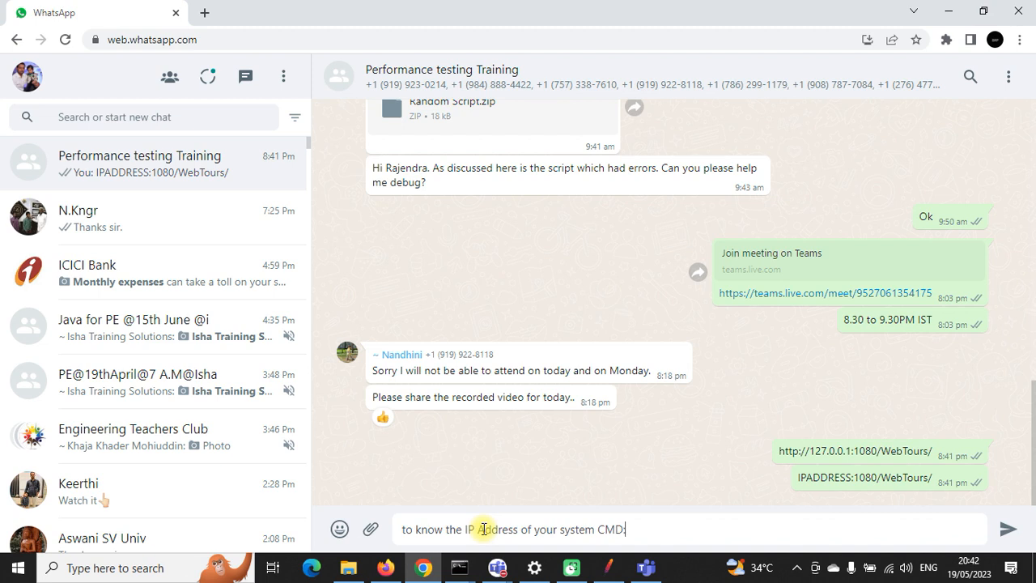
text(http://127.0.0.1:1080/WebTours/)
key(BackSpace)
key(BackSpace)
key(BackSpace)
key(BackSpace)
key(BackSpace)
key(BackSpace)
key(BackSpace)
key(BackSpace)
key(BackSpace)
key(BackSpace)
key(BackSpace)
key(BackSpace)
key(BackSpace)
key(BackSpace)
text(ipconfig)
key(Return)
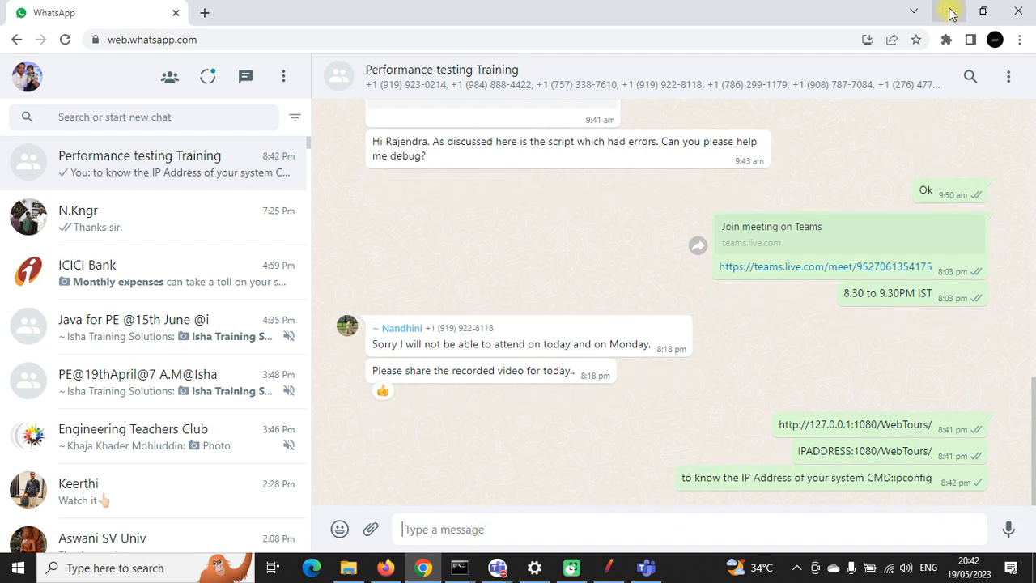
Step: Scroll to the Wi-Fi adapter in the ipconfig output and copy its IPv4 address 192.168.0.103
click(949, 14)
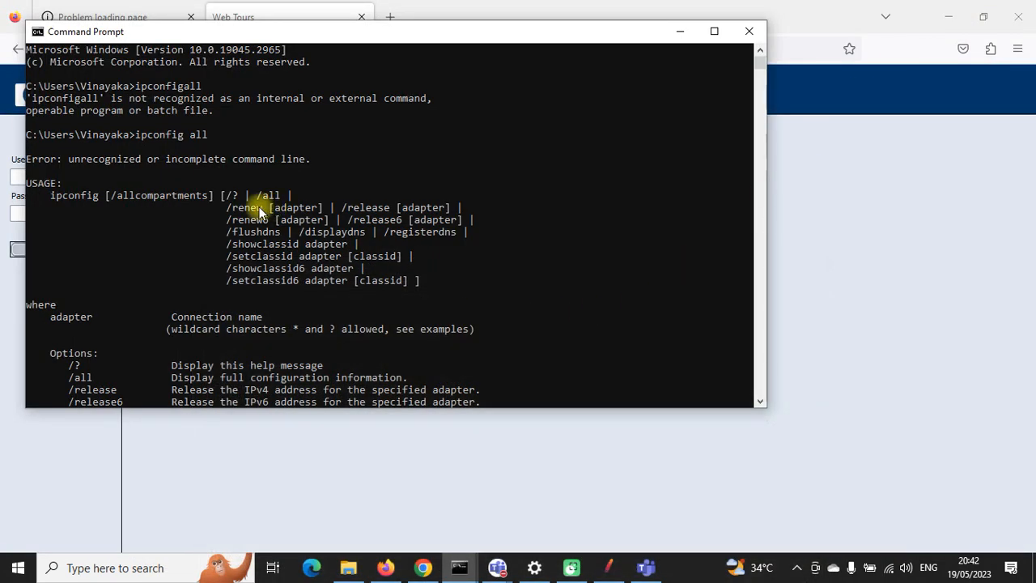
scroll(259, 208, down, 9)
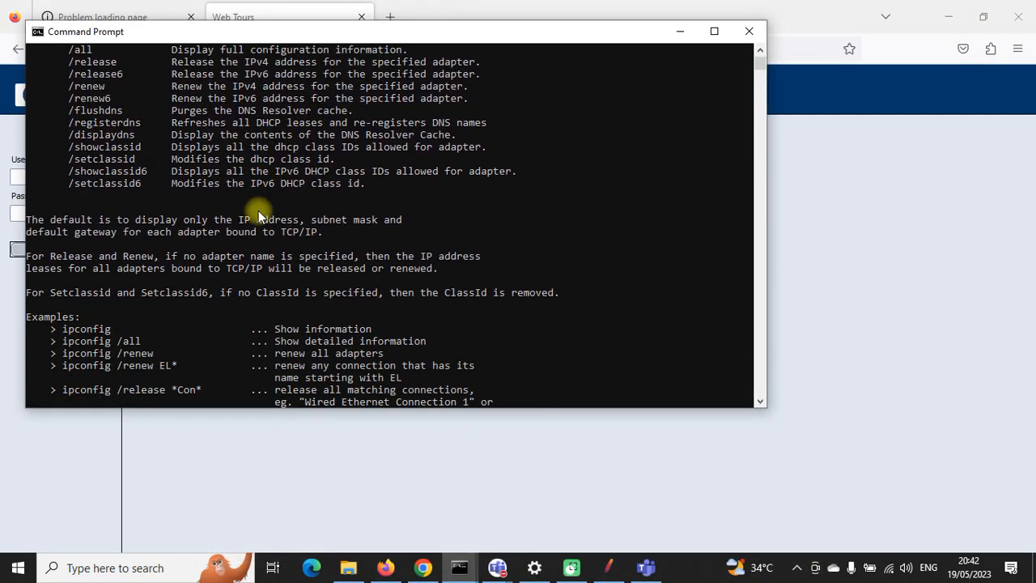
scroll(258, 210, down, 8)
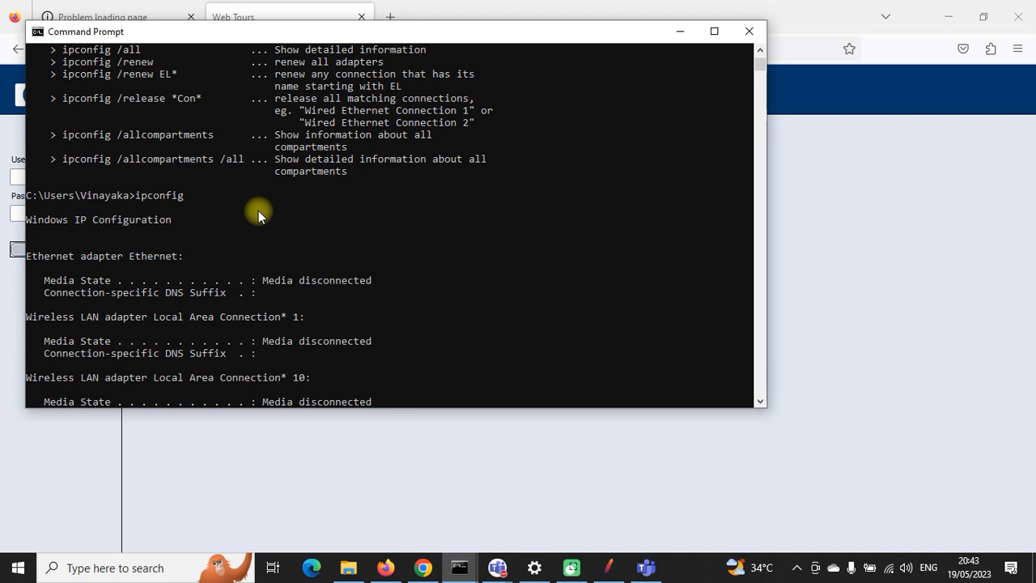
scroll(259, 210, down, 6)
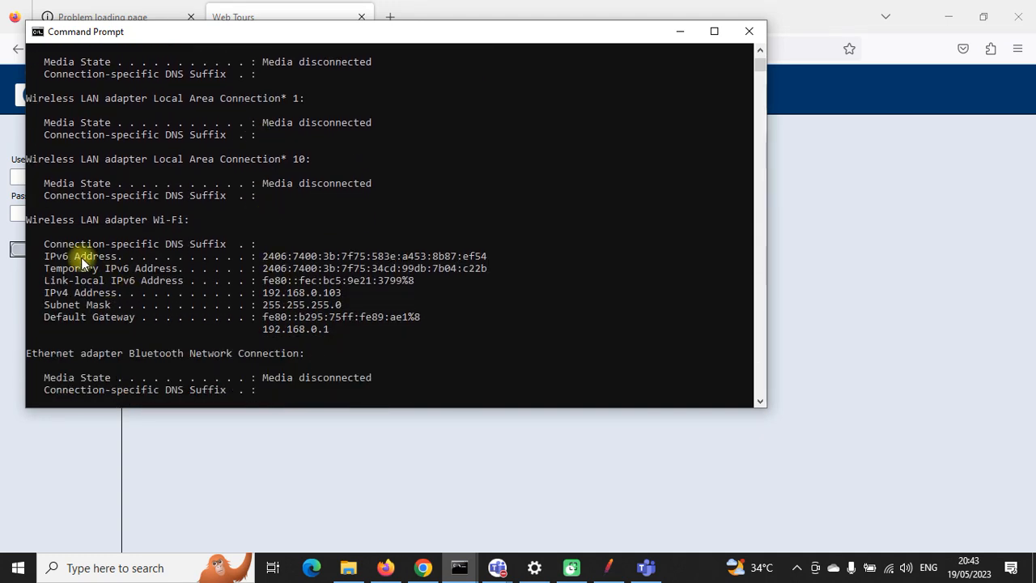
drag(26, 216, 201, 220)
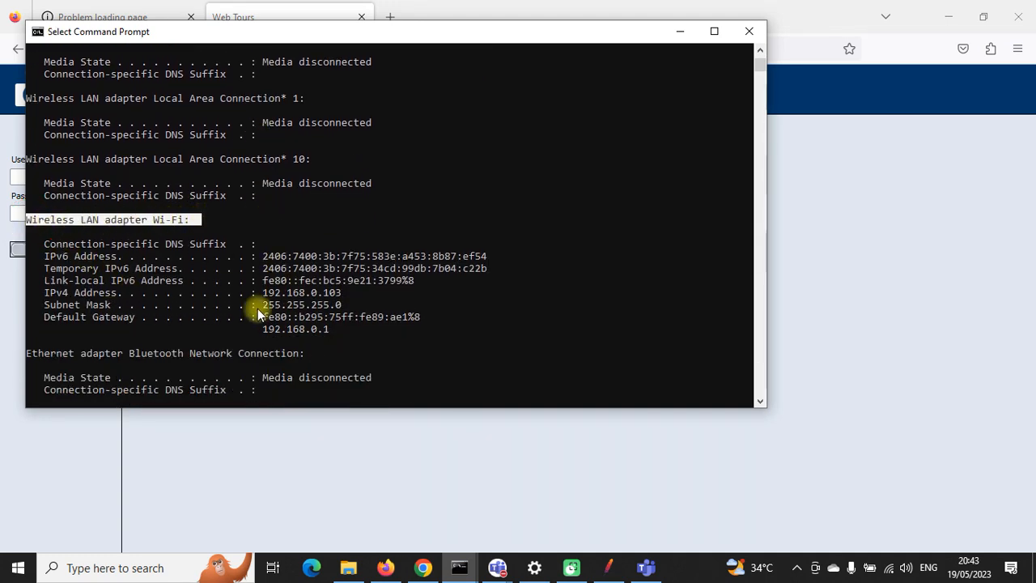
drag(263, 295, 335, 299)
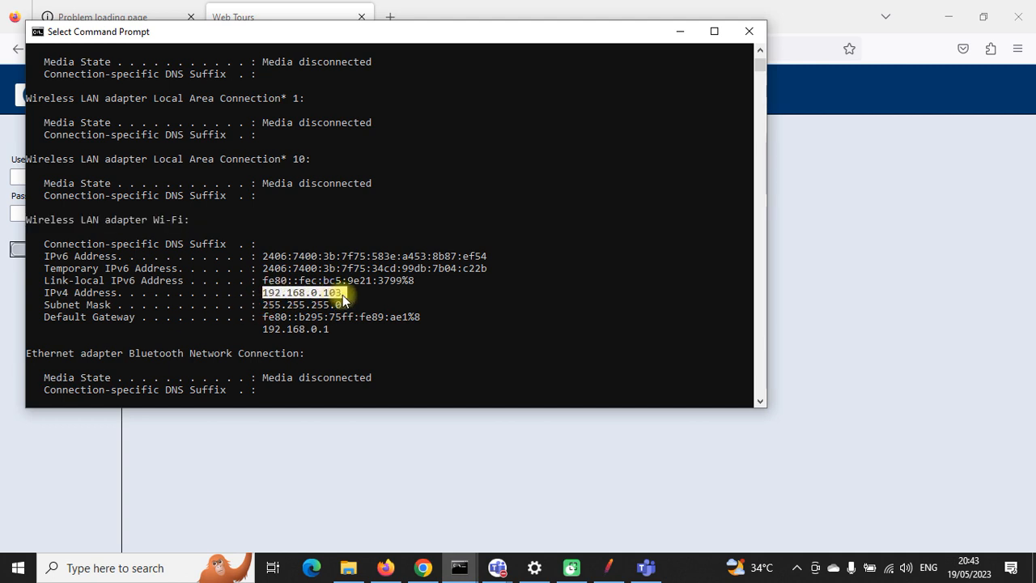
key(ctrl+c)
drag(341, 292, 268, 292)
key(ctrl+c)
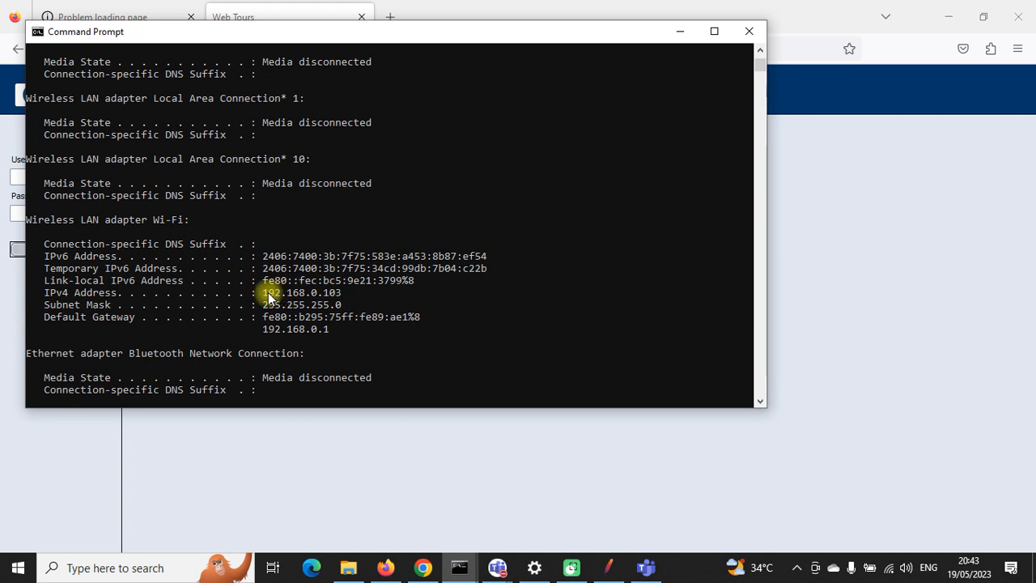
Step: Close Command Prompt, paste the IP into a new Firefox tab, and reselect 192.168.0.103 in the server console
click(748, 31)
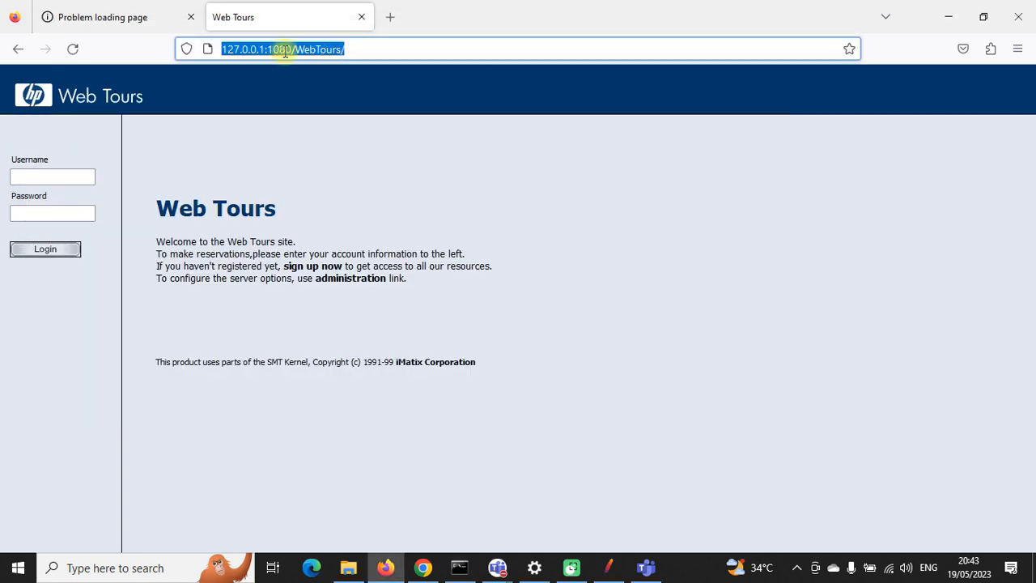
click(388, 17)
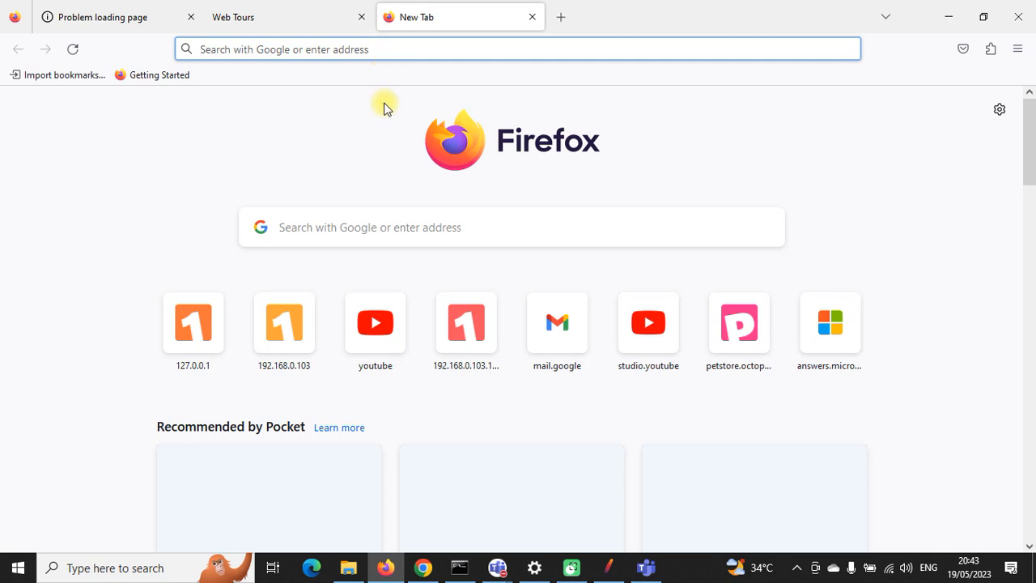
key(ctrl+v)
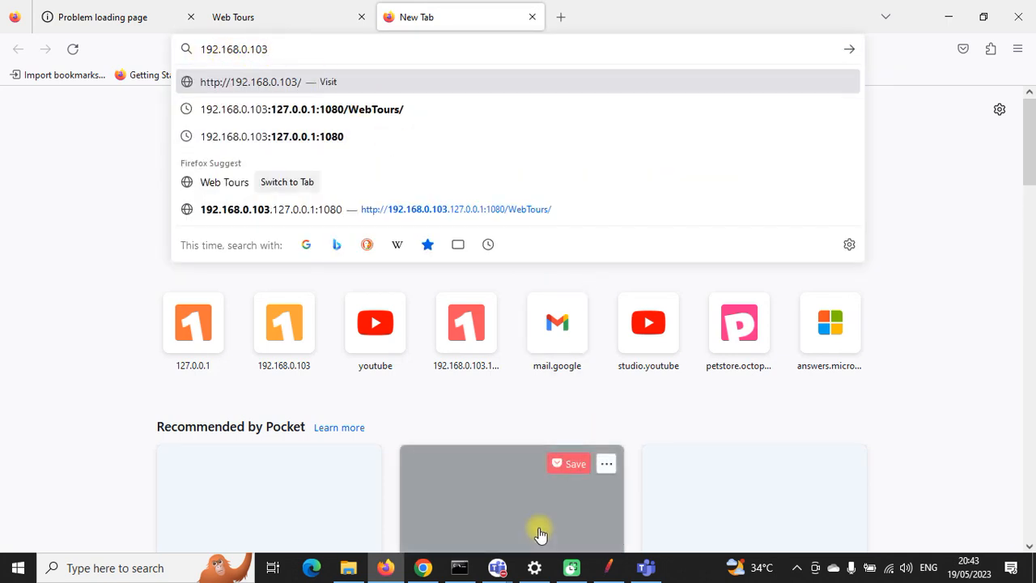
click(459, 567)
click(666, 175)
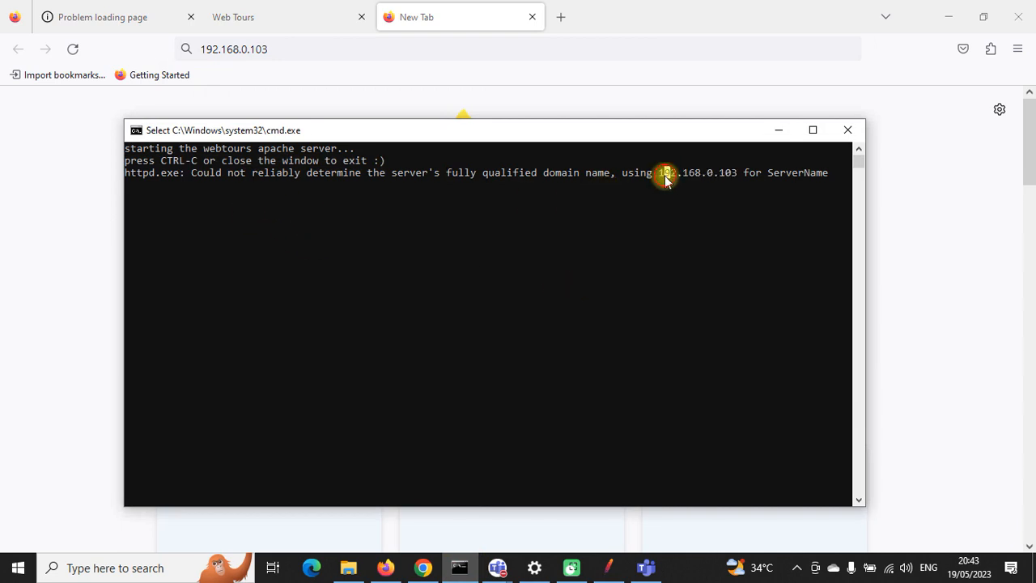
drag(658, 173, 737, 174)
click(777, 131)
Step: Take the port and WebTours path from the old tab, append it to the IP, and submit the address
click(118, 17)
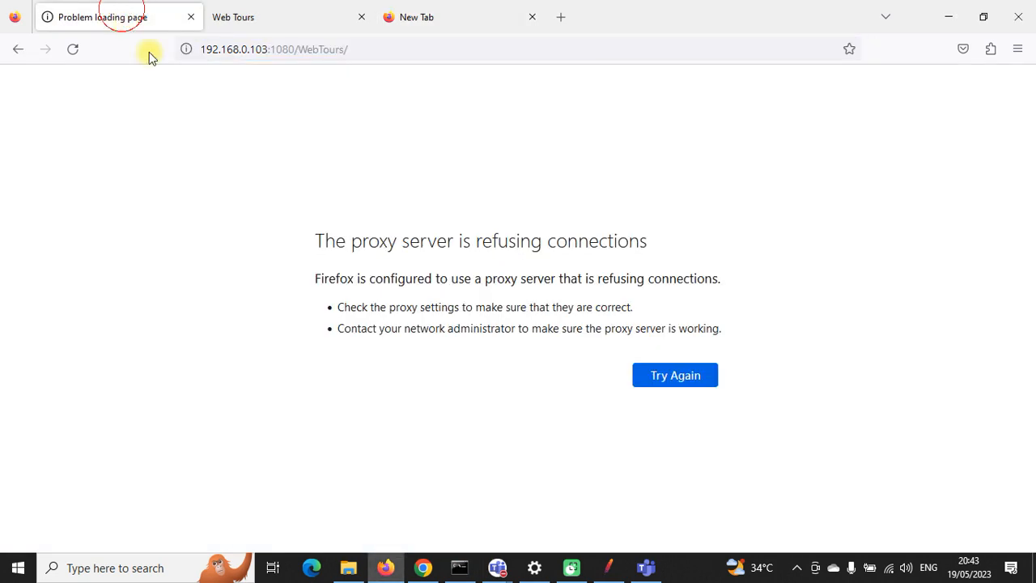
drag(349, 49, 271, 49)
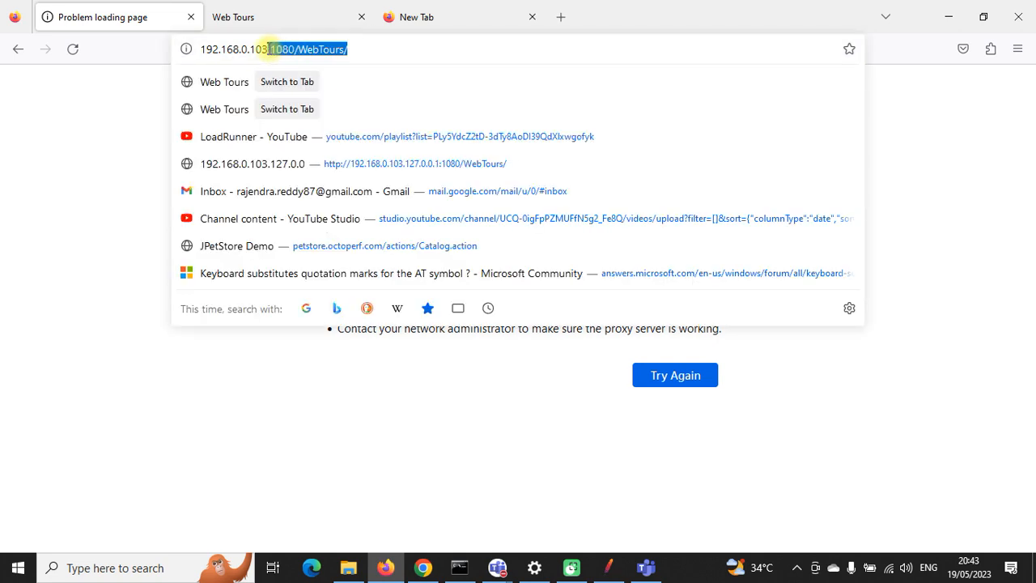
click(411, 16)
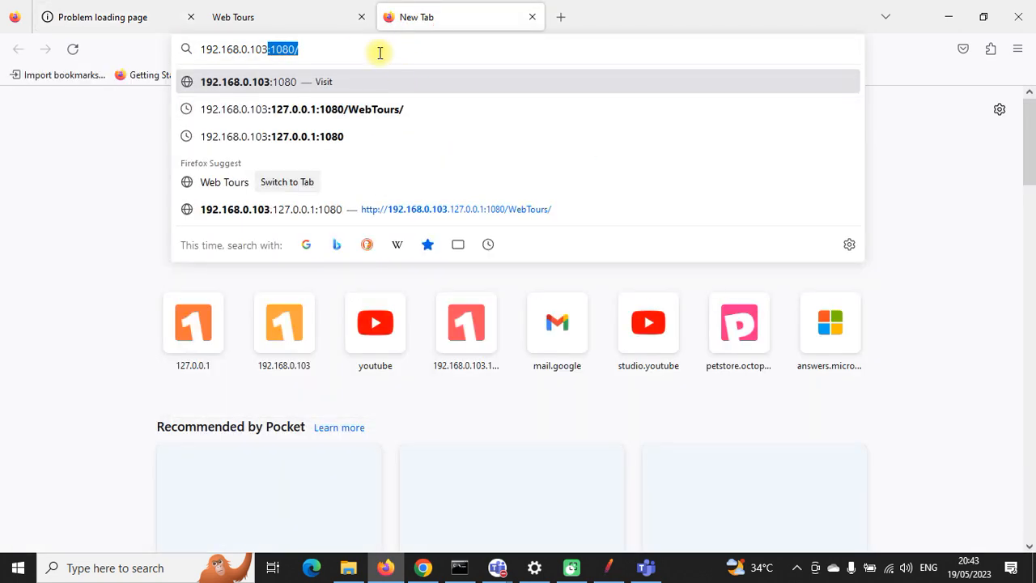
drag(340, 49, 273, 51)
key(BackSpace)
key(ctrl+v)
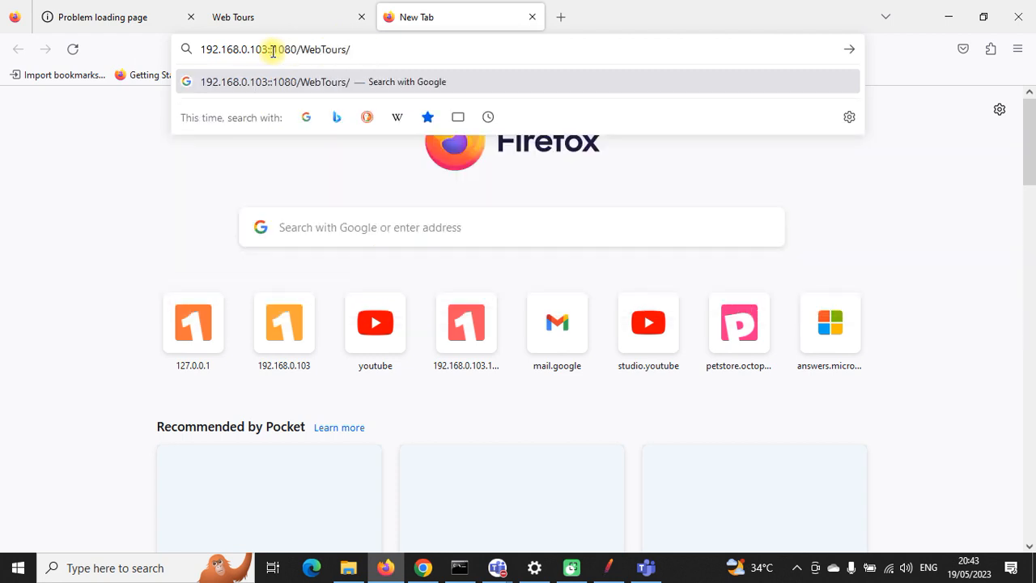
key(Return)
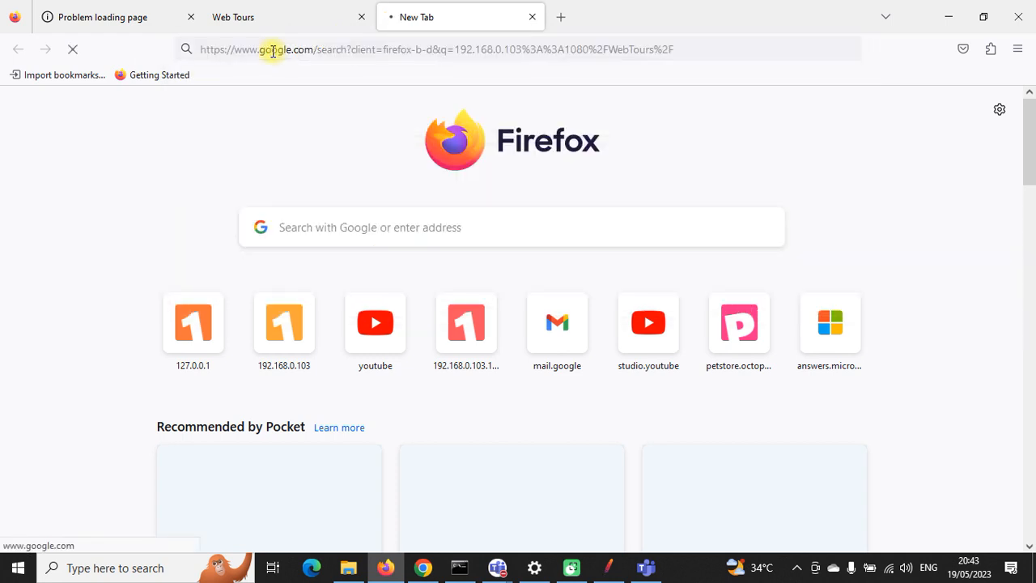
click(361, 16)
Step: Close the leftover tab and start JMeter's HTTP(S) Test Script Recorder, dismissing the certificate notice
click(191, 17)
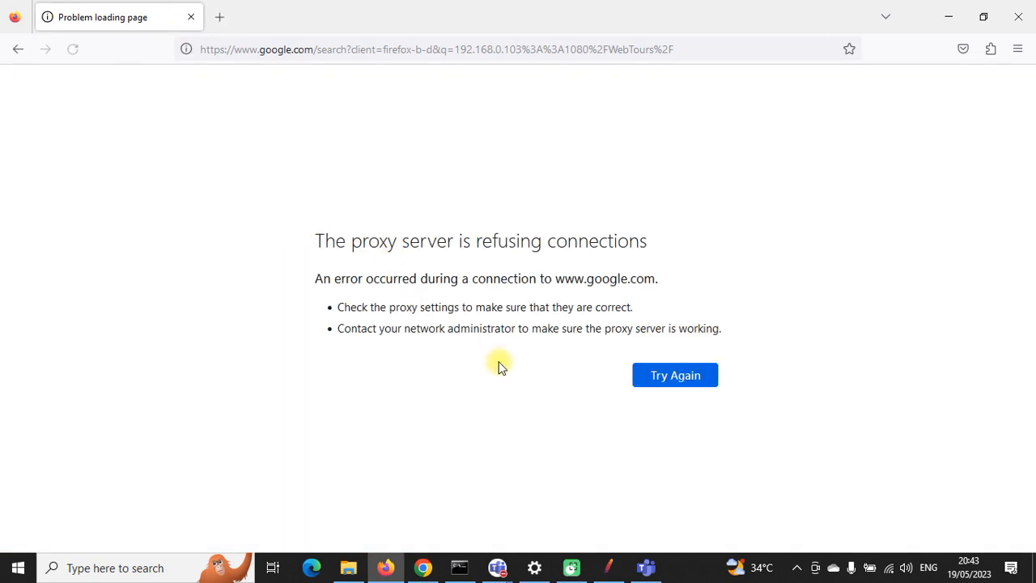
click(609, 567)
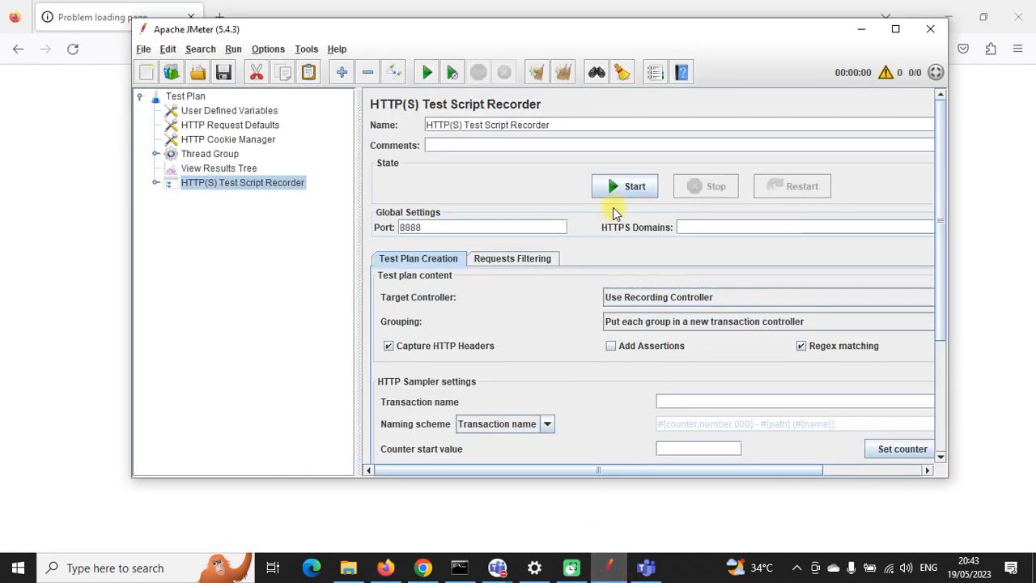
click(624, 186)
click(710, 448)
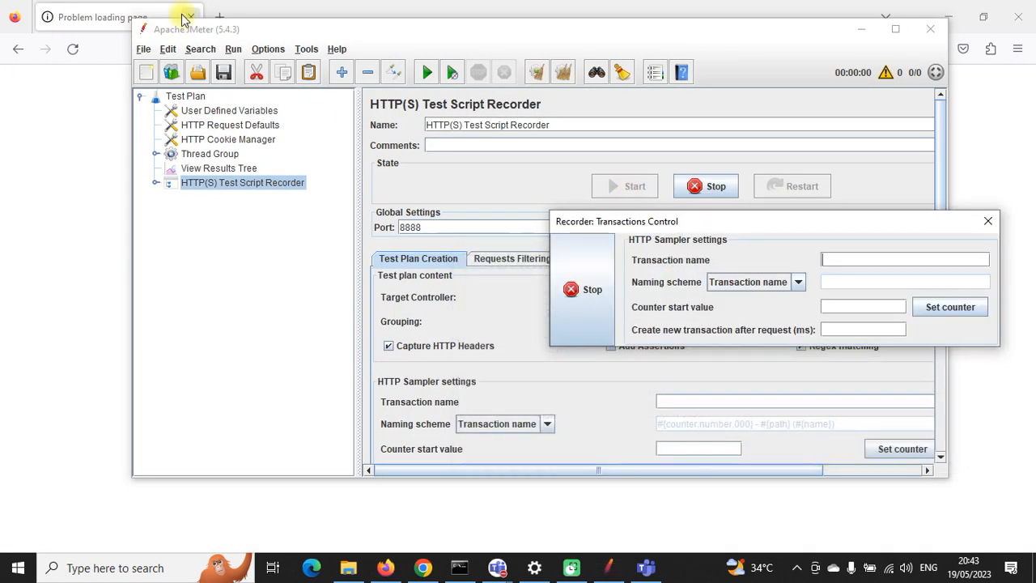
click(216, 10)
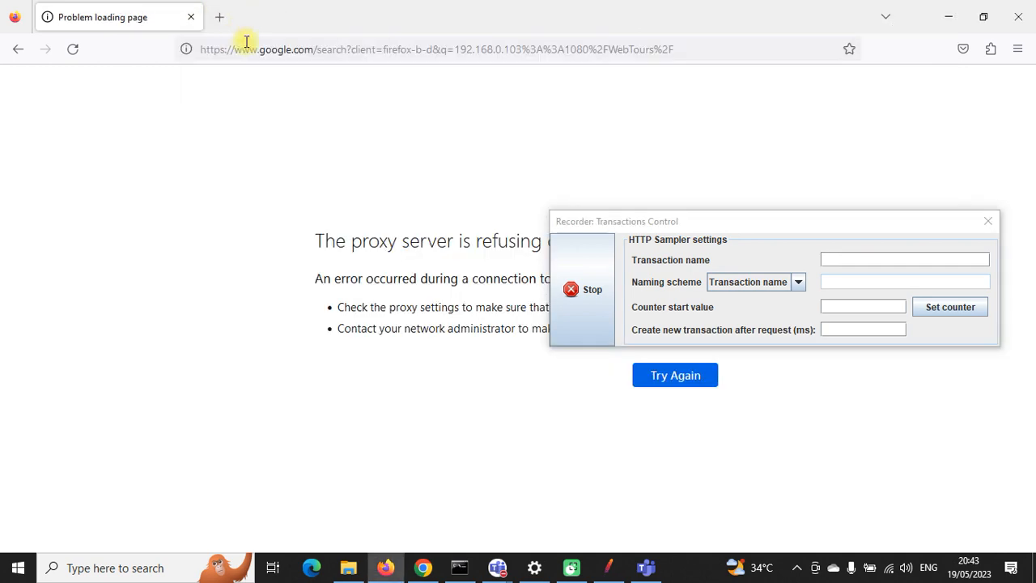
Step: Reload the Google search and try the combined address 192.168.0.103:127.0.0.1:1080/WebTours/ in a new tab
click(297, 49)
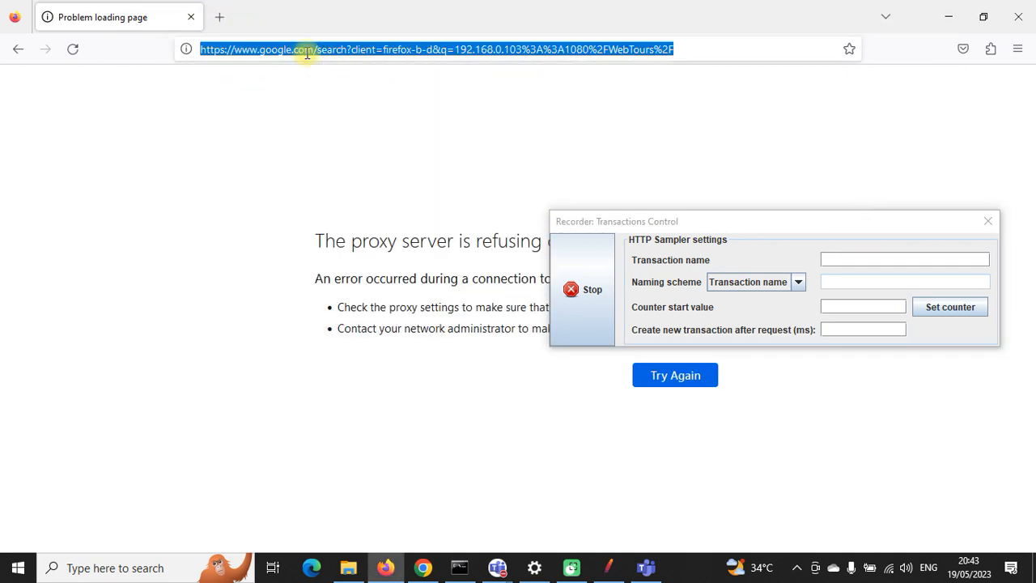
key(Return)
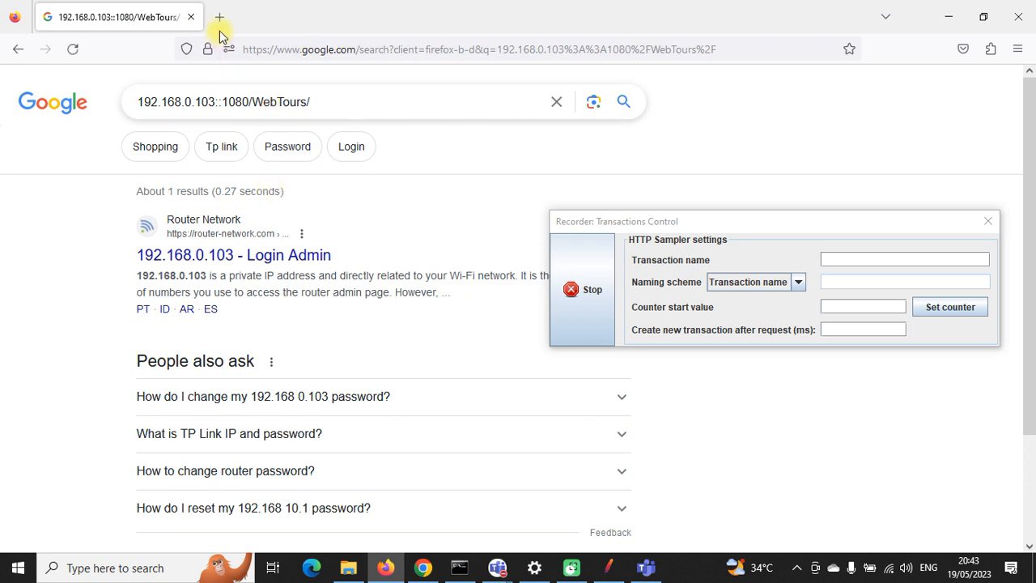
click(219, 18)
text(:1080/WebTours/)
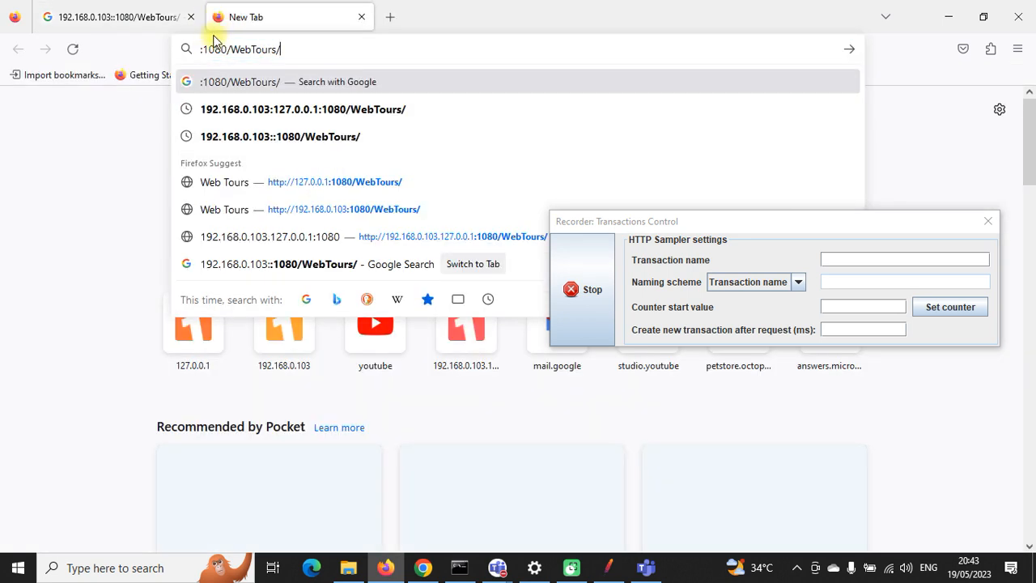
click(202, 51)
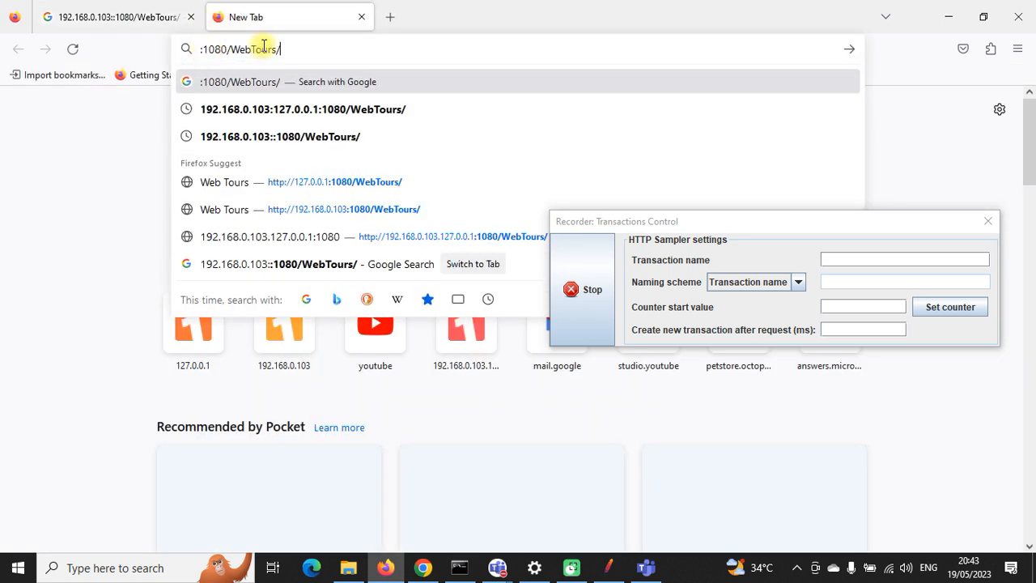
click(247, 113)
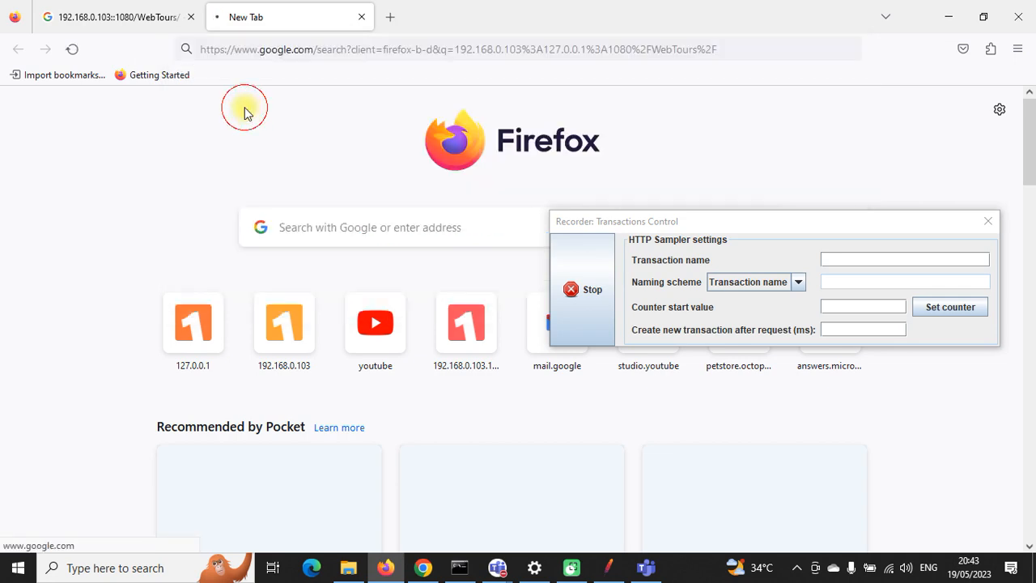
click(390, 17)
Step: Load 127.0.0.1:1080 in the new tab and clear the host text before the port
text(127.0.0.1:1080/)
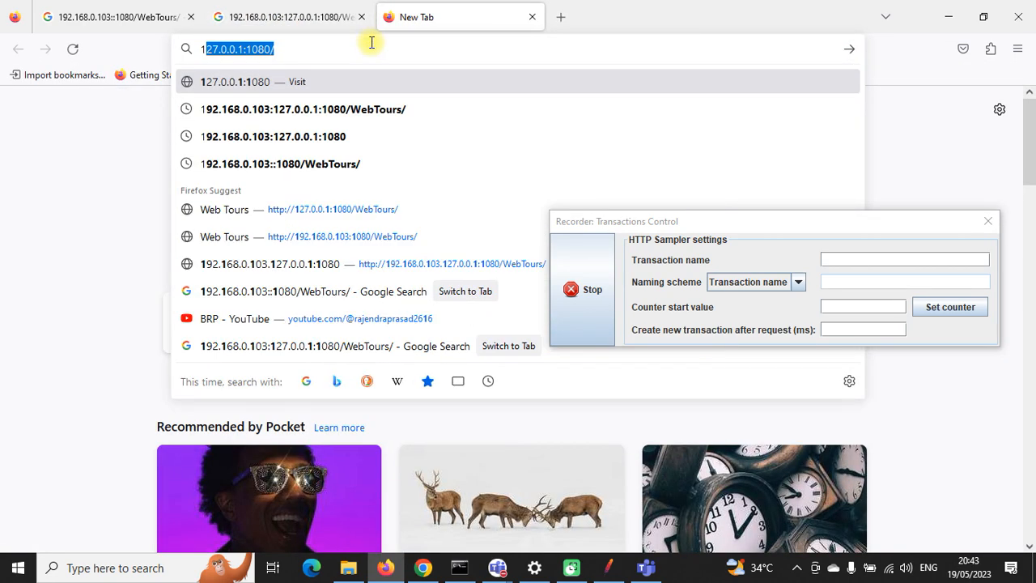
key(Return)
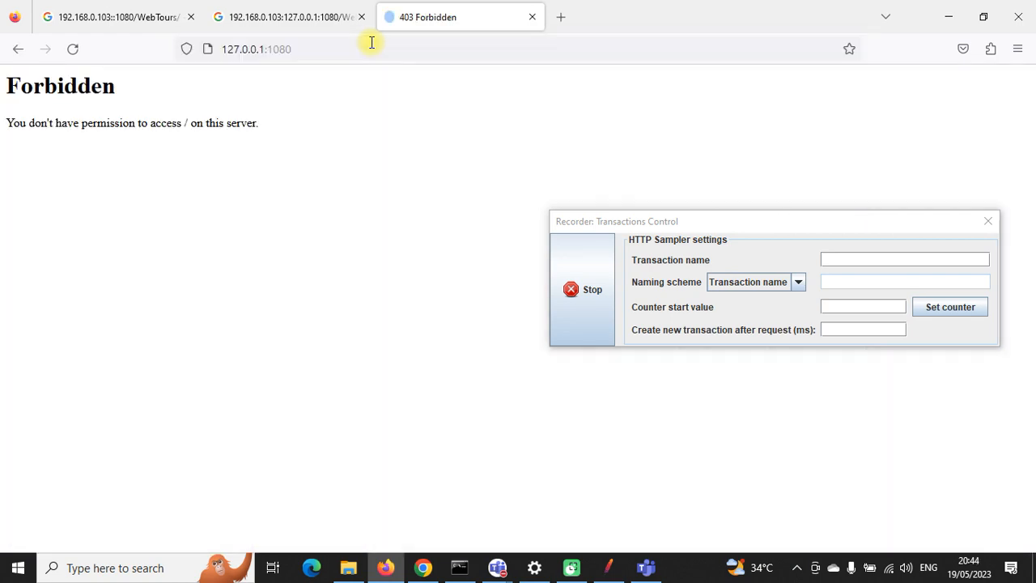
click(225, 49)
click(224, 50)
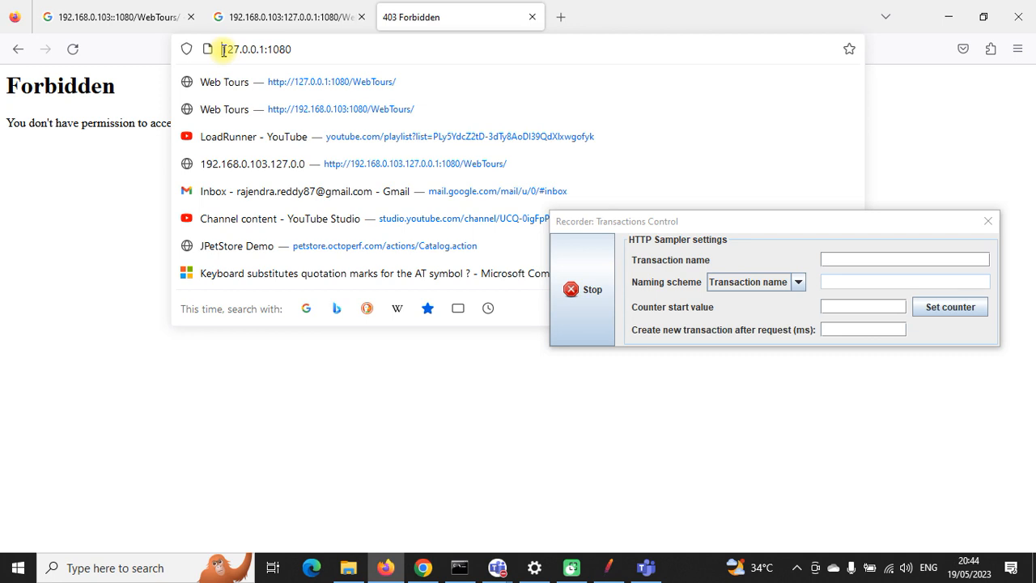
text(:1080/WebTours/)
drag(323, 49, 192, 48)
key(BackSpace)
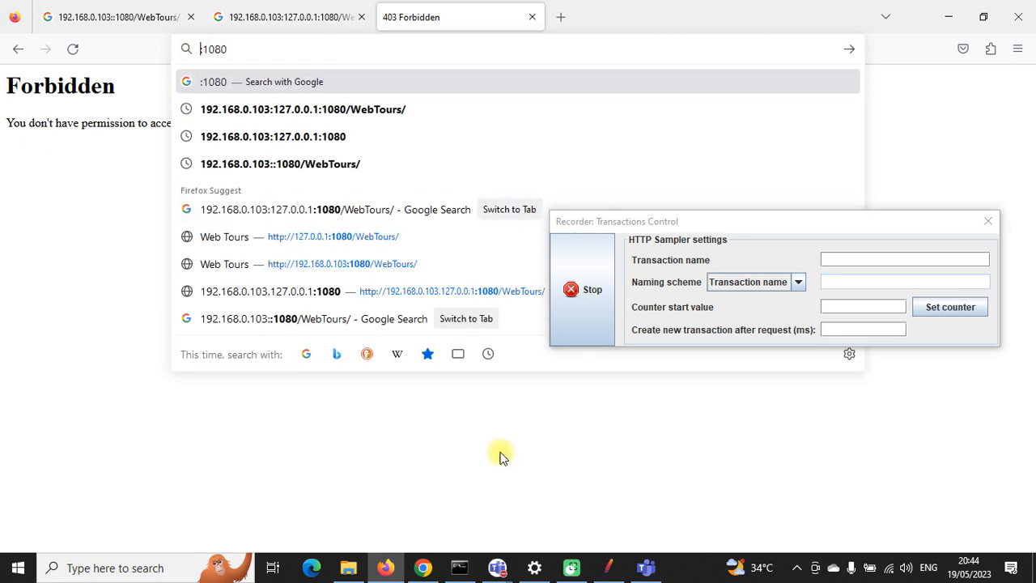
Step: Copy the server IP from the console and load 192.168.0.103:1080, which returns 403 Forbidden
click(459, 567)
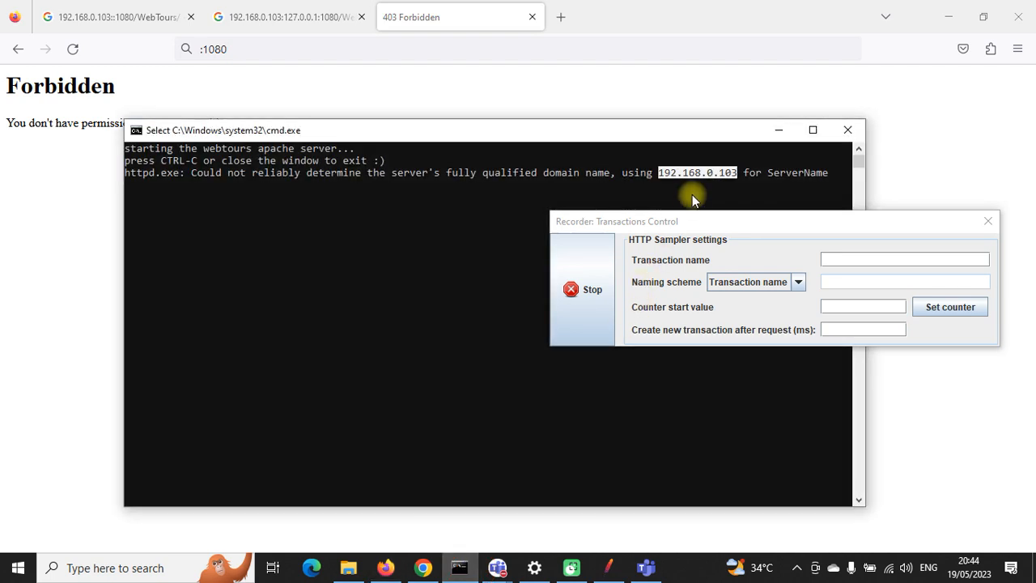
key(ctrl+c)
click(202, 52)
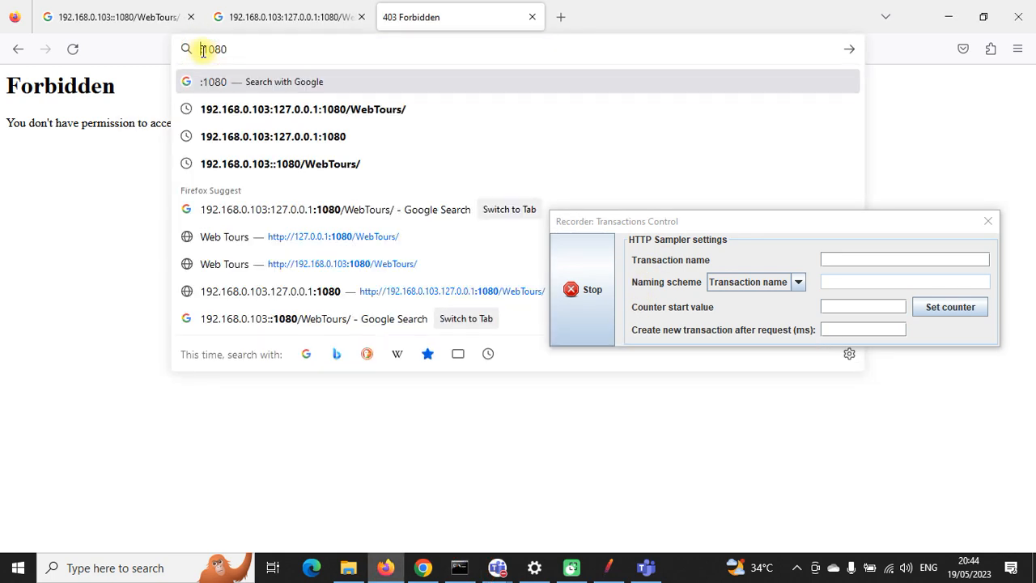
key(ctrl+v)
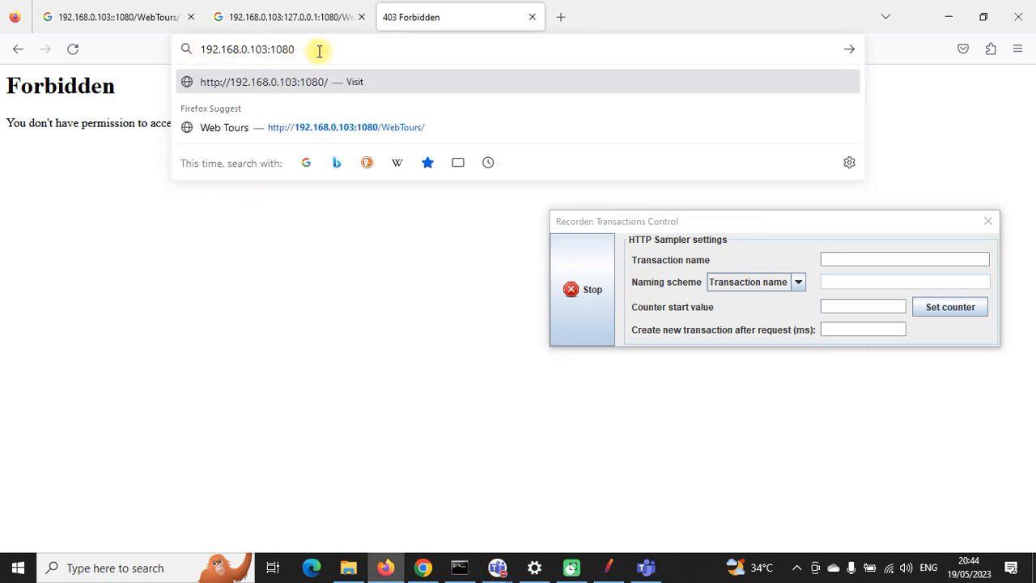
key(Return)
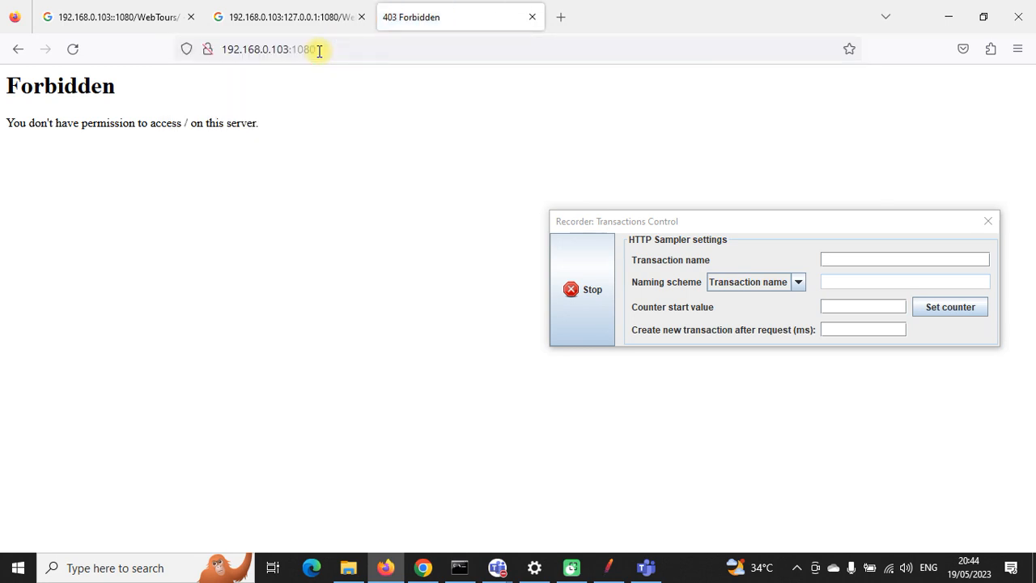
Step: Append /WebTours/, taken from the Google search text, and load the Web Tours home page at 192.168.0.103
click(368, 46)
click(330, 18)
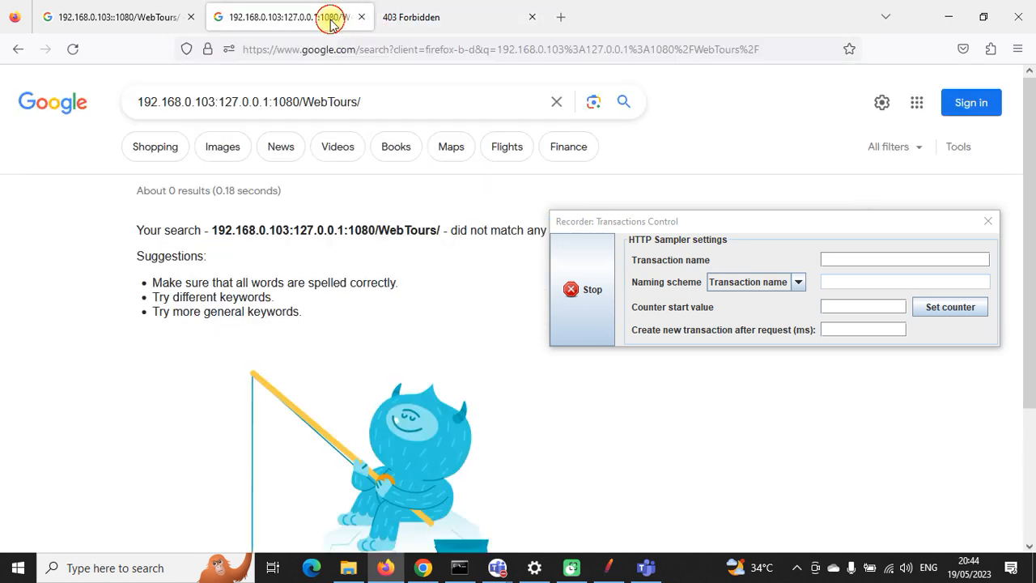
click(360, 101)
drag(360, 101, 298, 102)
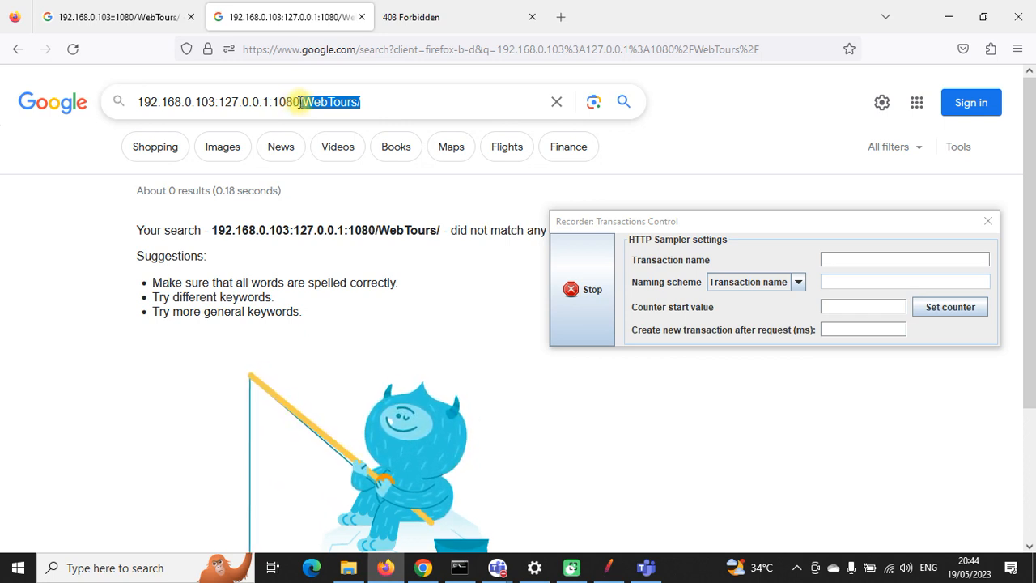
click(436, 17)
click(370, 51)
click(370, 51)
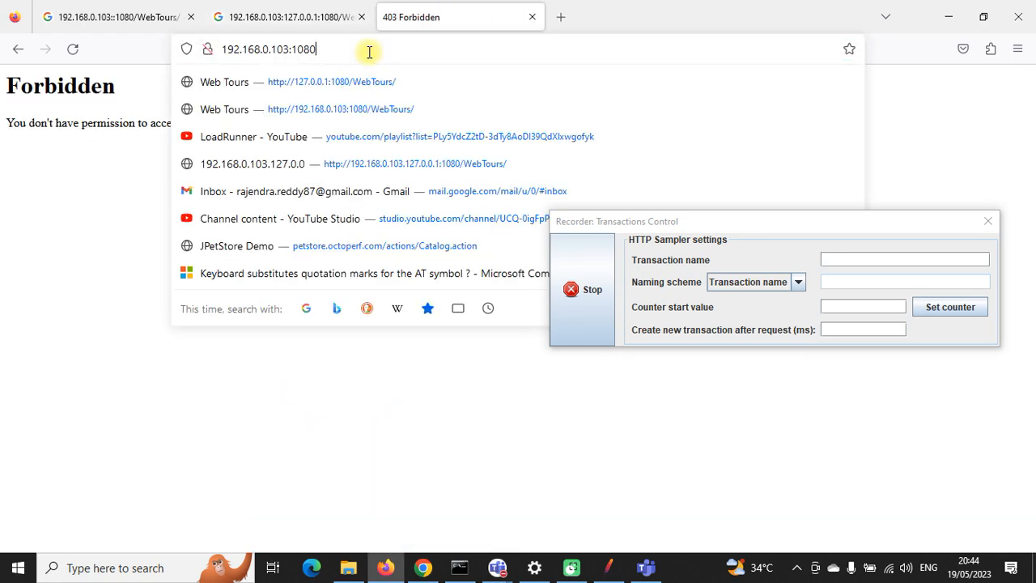
key(ctrl+v)
key(Return)
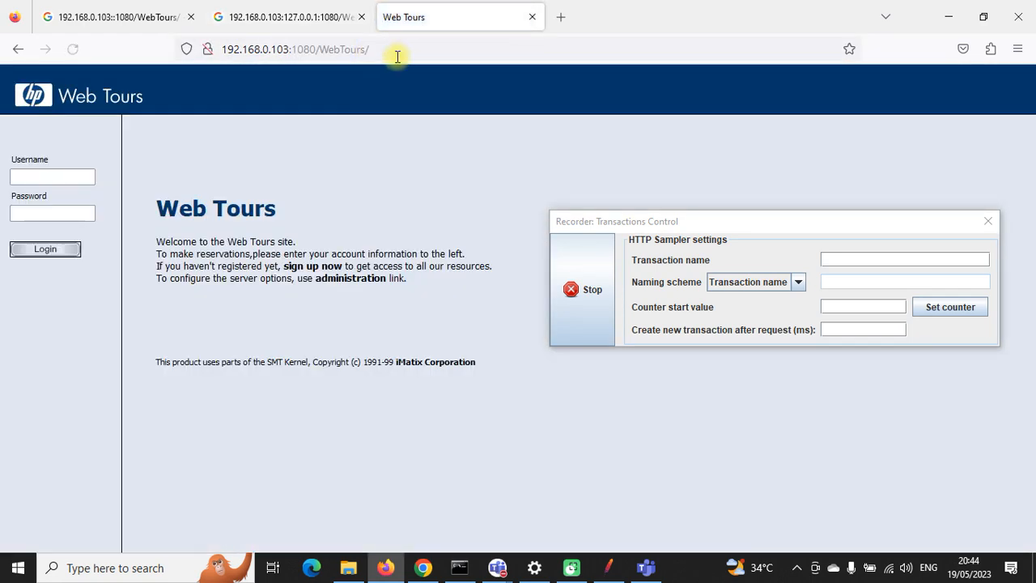
Step: Close the two leftover Google search tabs in Firefox
click(356, 18)
click(361, 18)
click(188, 17)
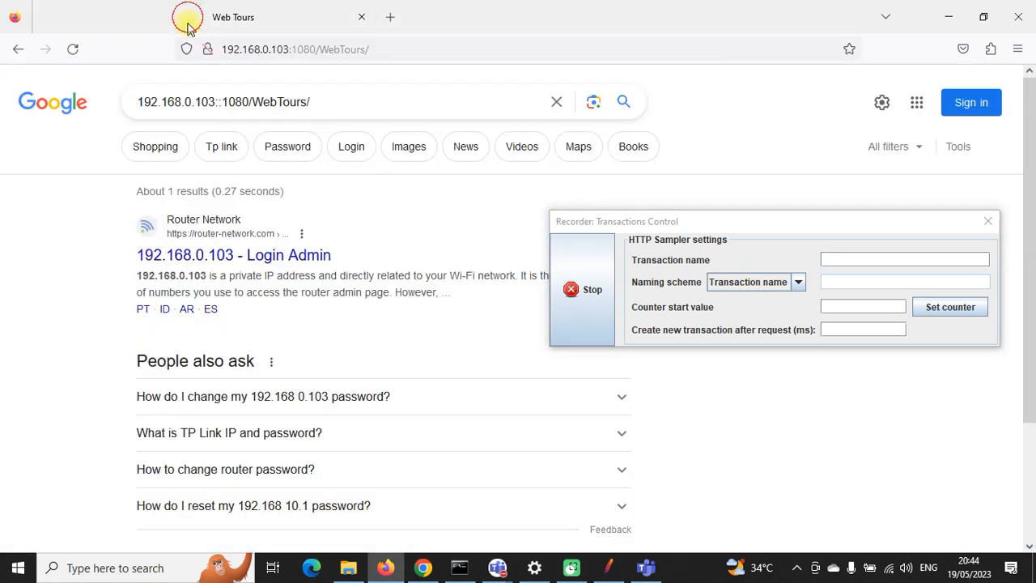
click(346, 49)
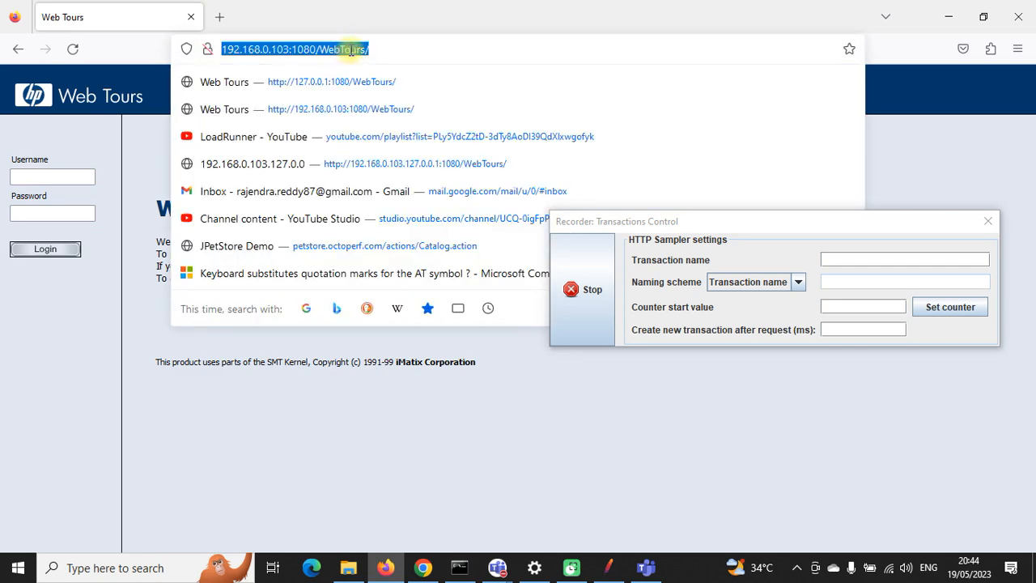
click(422, 567)
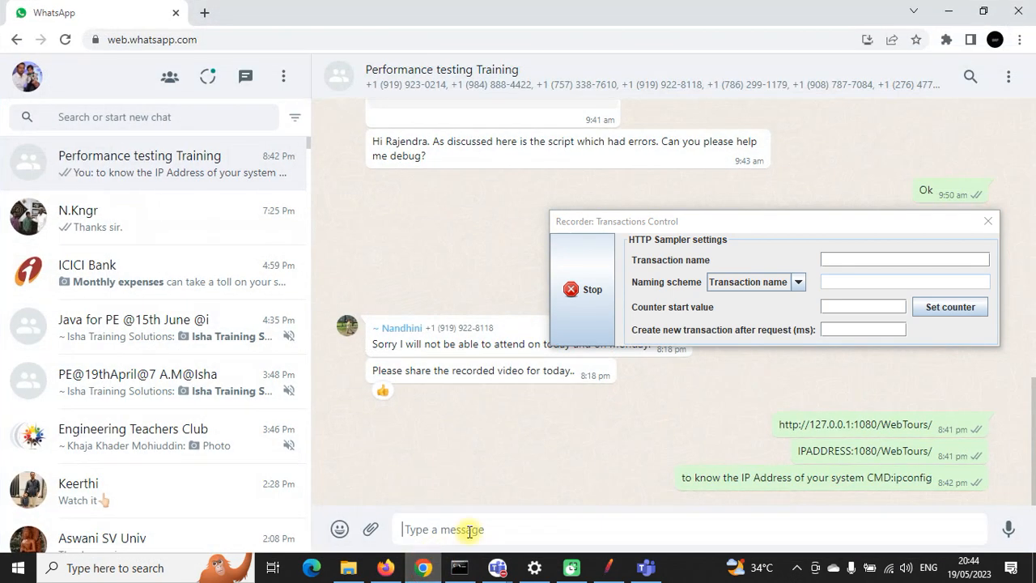
key(ctrl+v)
key(Return)
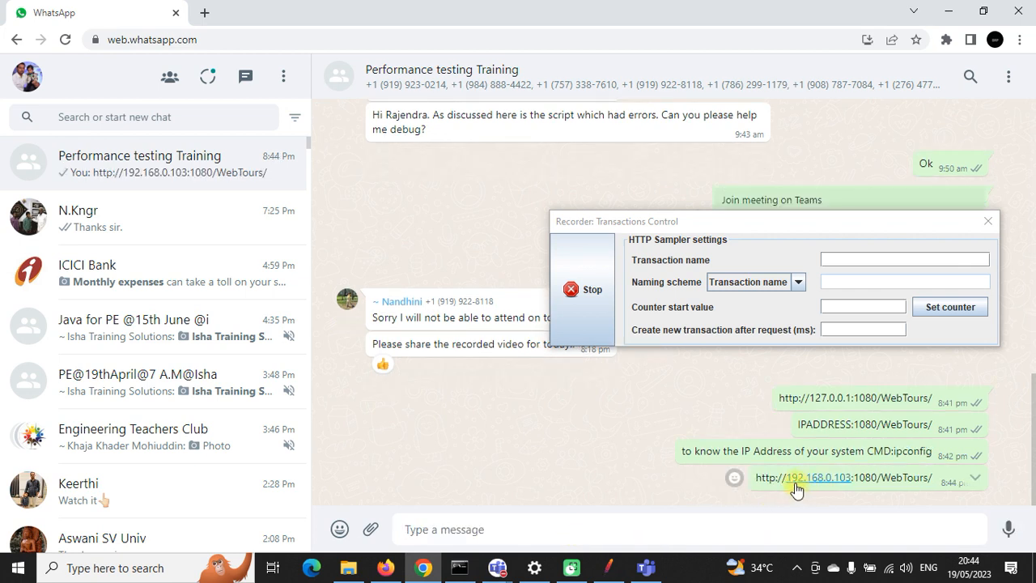
drag(789, 490, 842, 486)
click(949, 12)
click(466, 564)
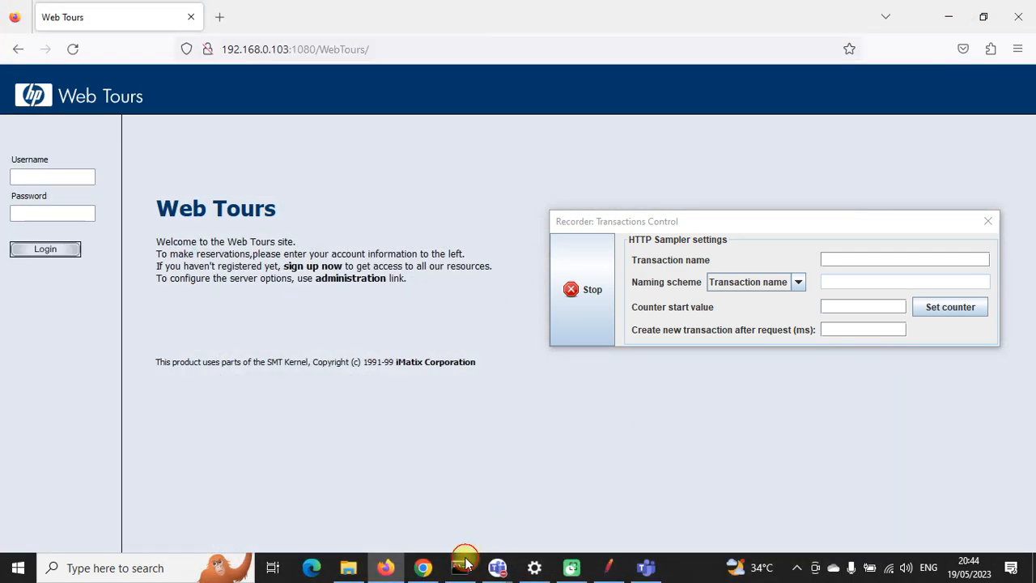
Step: Copy the IP address 192.168.0.103 from the server console
drag(750, 212, 726, 321)
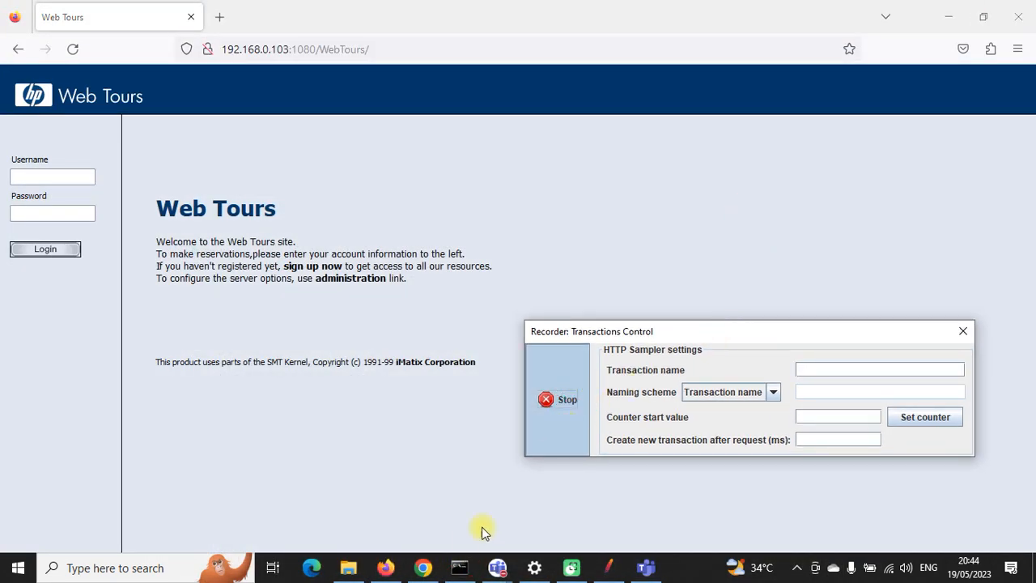
click(459, 568)
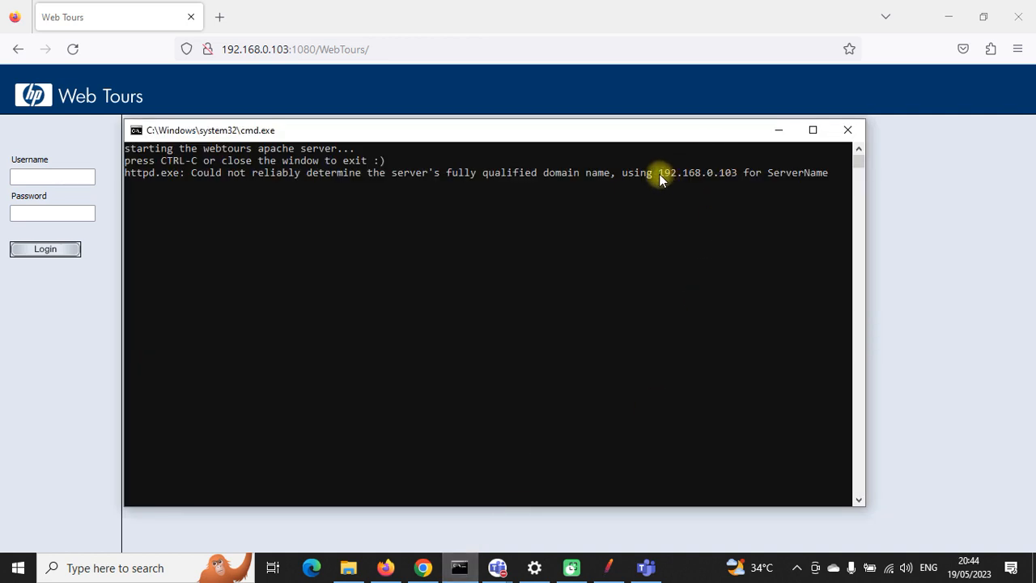
drag(658, 173, 668, 175)
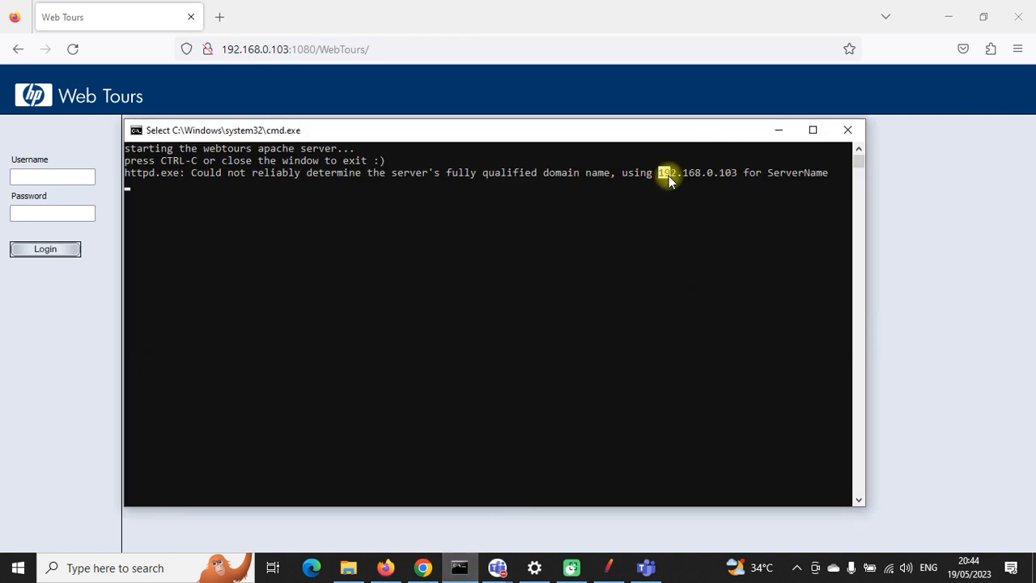
right_click(732, 175)
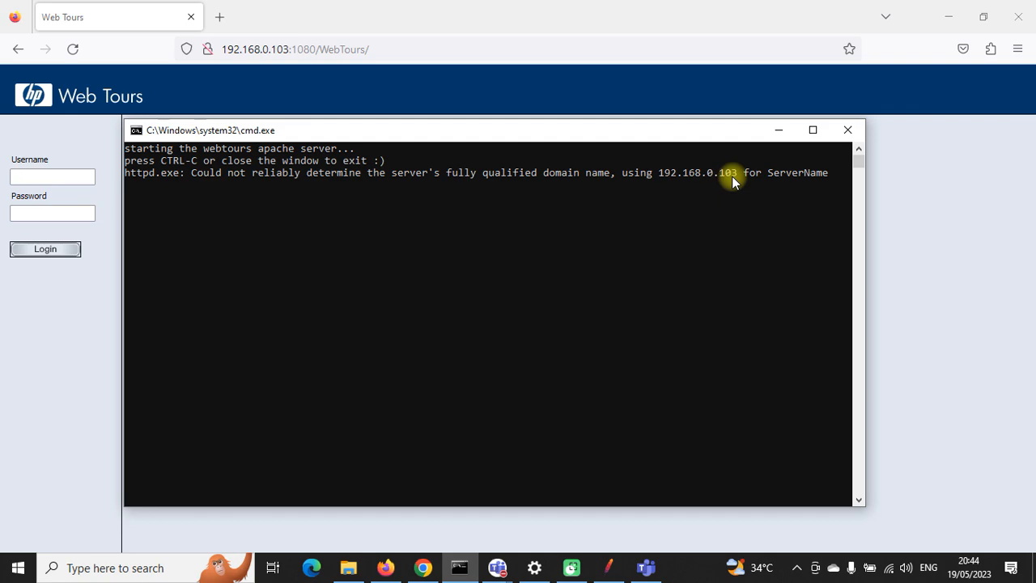
click(775, 131)
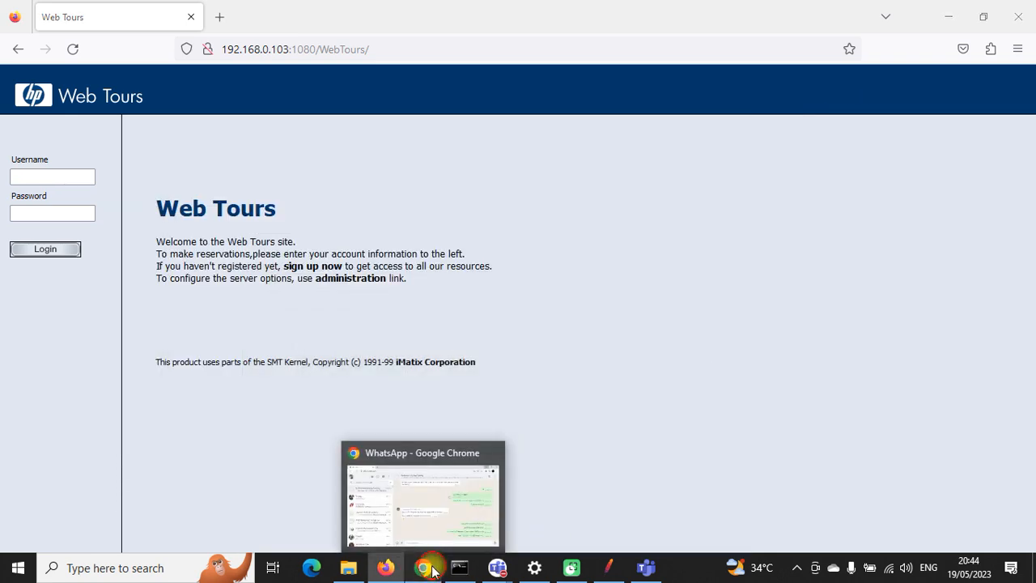
Step: Send 'Replace This Value:::192.168.0.103' to the group, then return to JMeter
click(421, 567)
click(671, 531)
text(192.168.0.103)
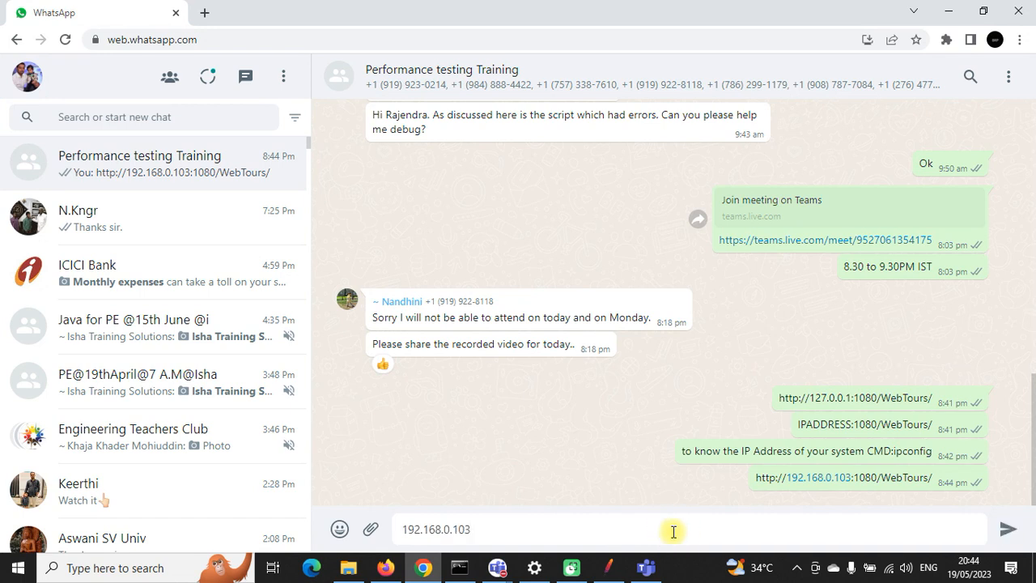
text(Replace )
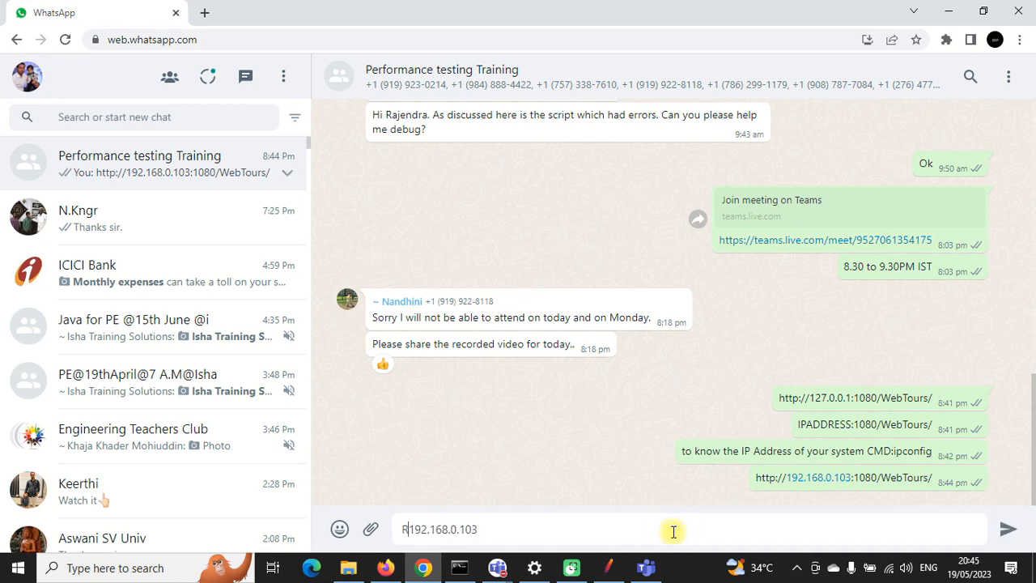
text(This Val)
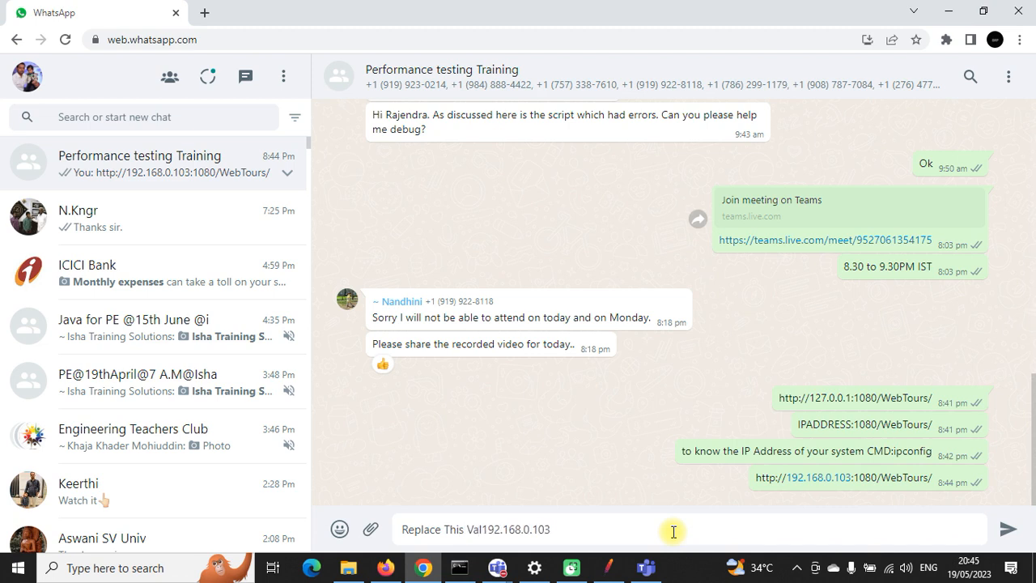
text(ue)
text(:::)
key(Return)
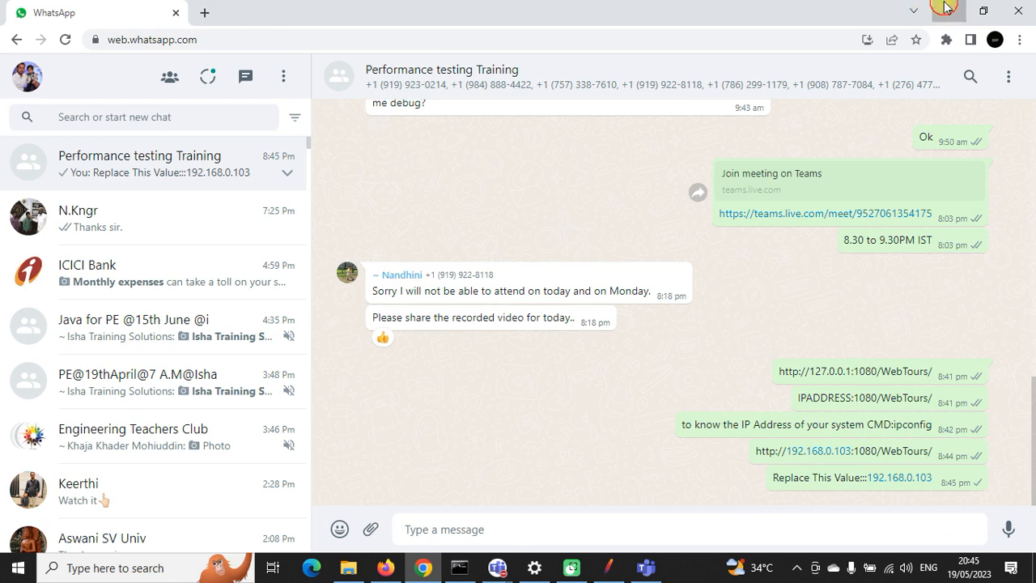
click(948, 8)
click(599, 568)
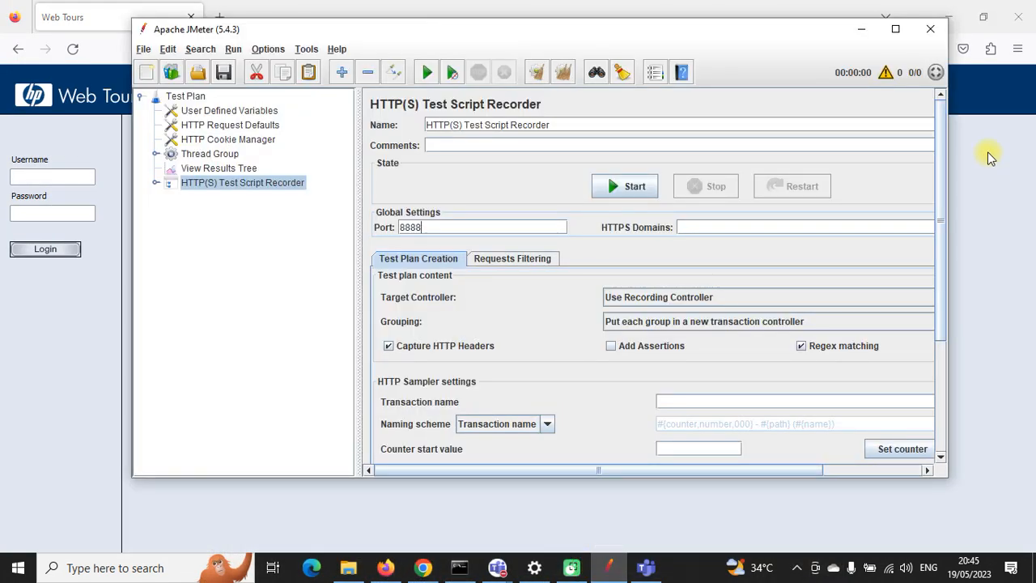
Step: Expand the HTTP(S) Test Script Recorder to show its View Results Tree, and maximize JMeter
click(155, 183)
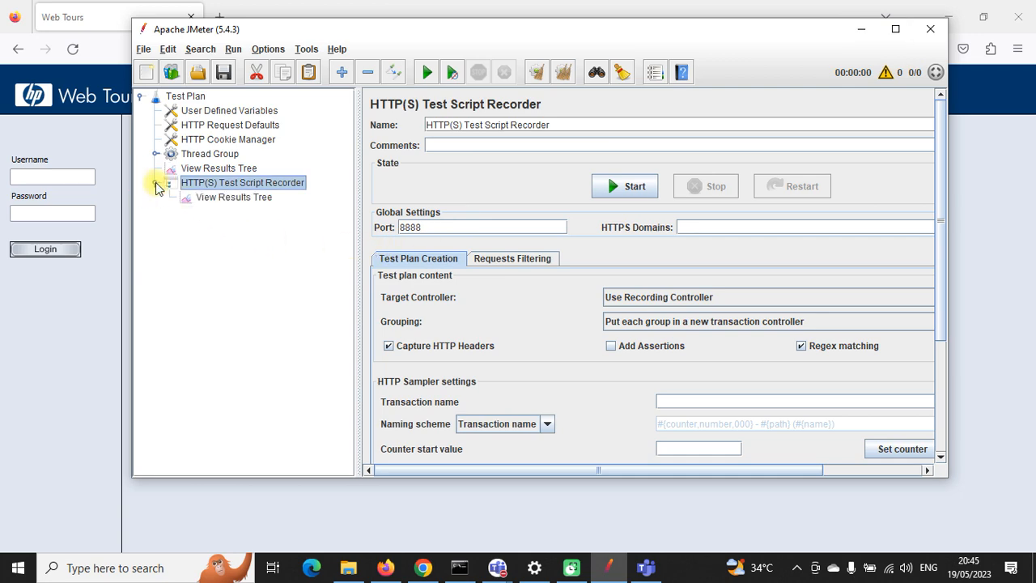
click(895, 29)
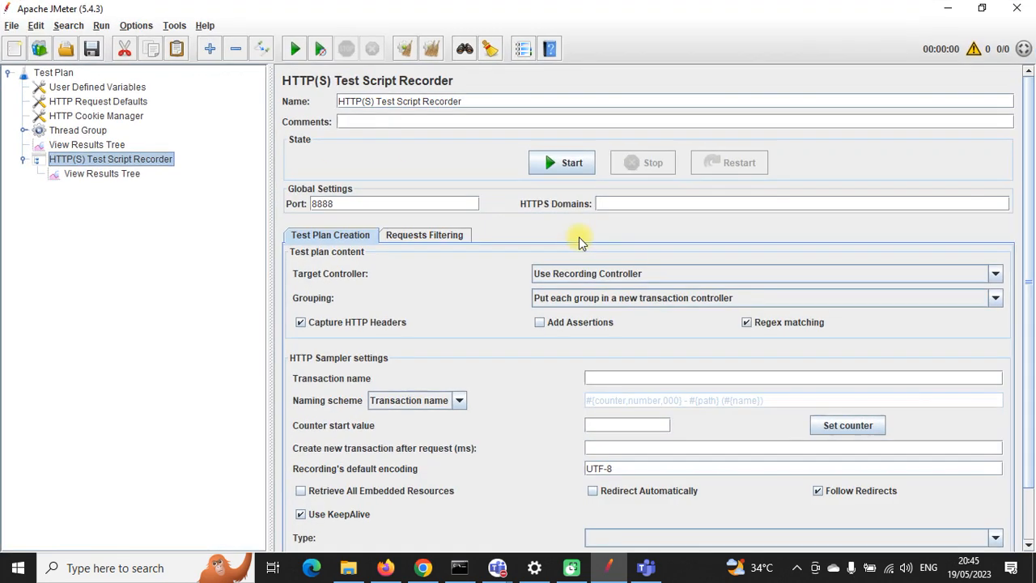
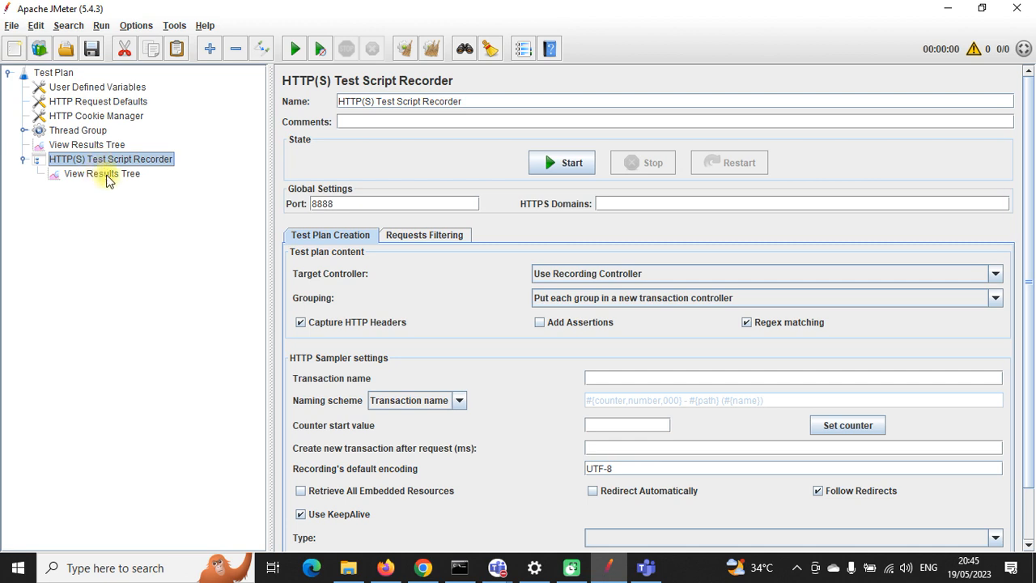
Step: Set the Target Controller to Test Plan > HTTP(S) Test Script Recorder
click(996, 275)
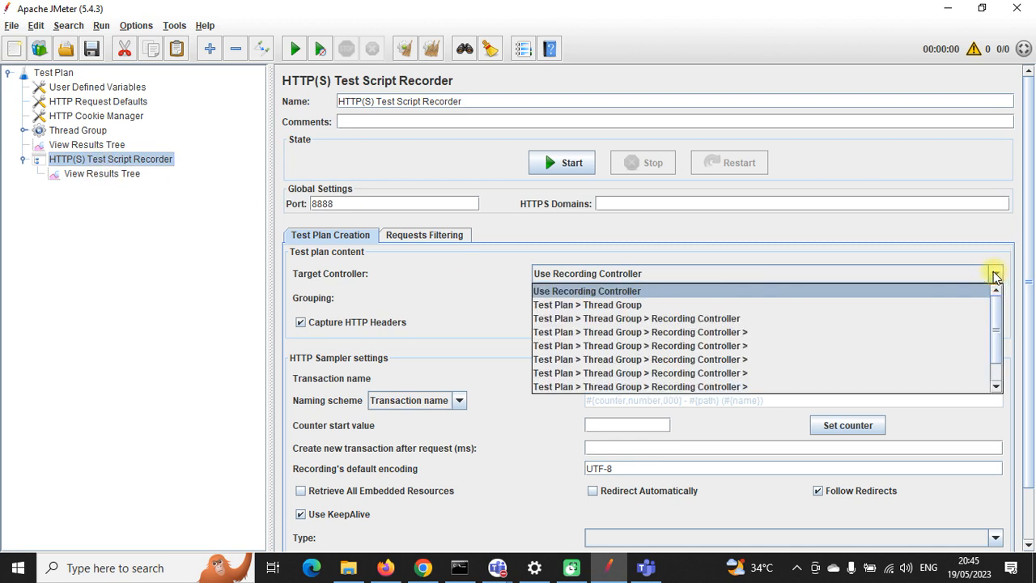
scroll(768, 336, down, 1)
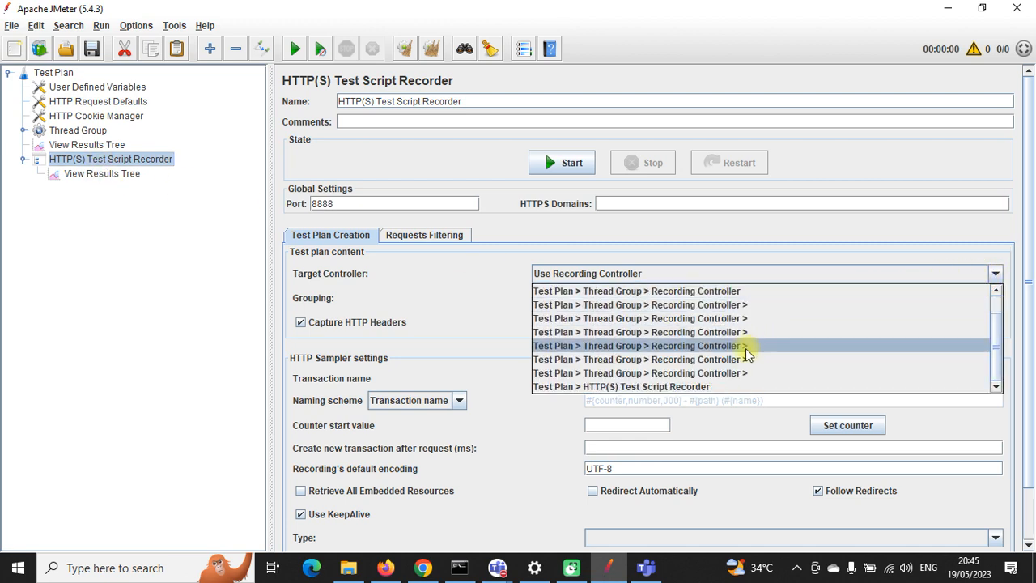
click(611, 387)
Step: Delete the six old transaction controllers under the Recording Controller
click(23, 130)
click(81, 145)
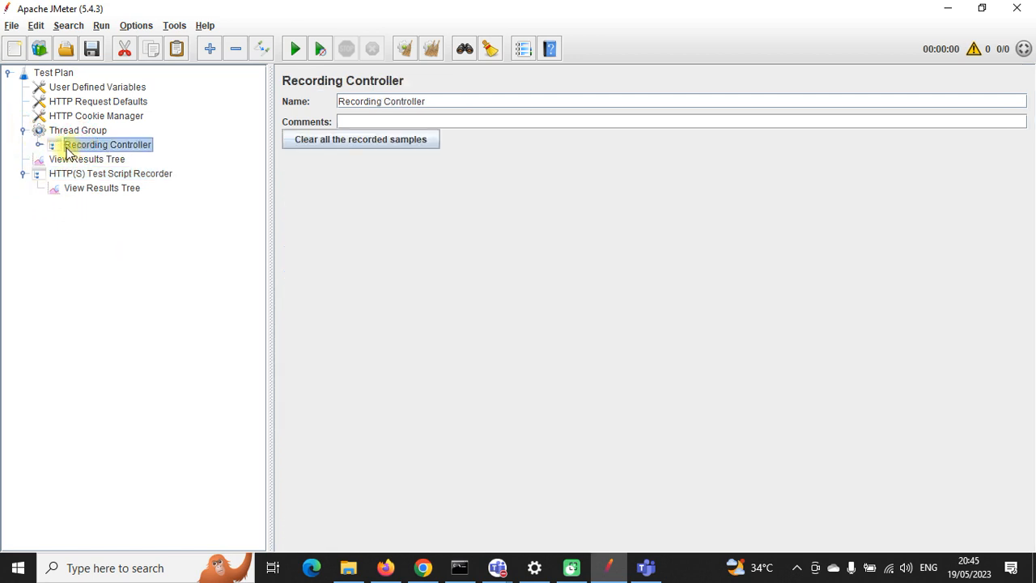
click(39, 144)
click(68, 160)
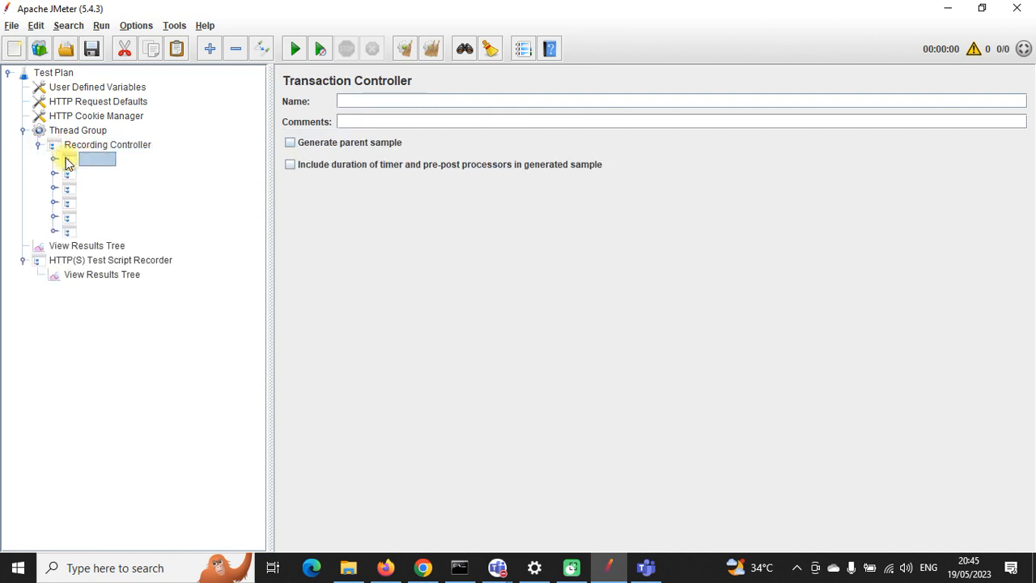
key(shift+Down)
key(shift+Down)
key(shift+Down)
key(shift+Down)
key(shift+Down)
key(shift+Down)
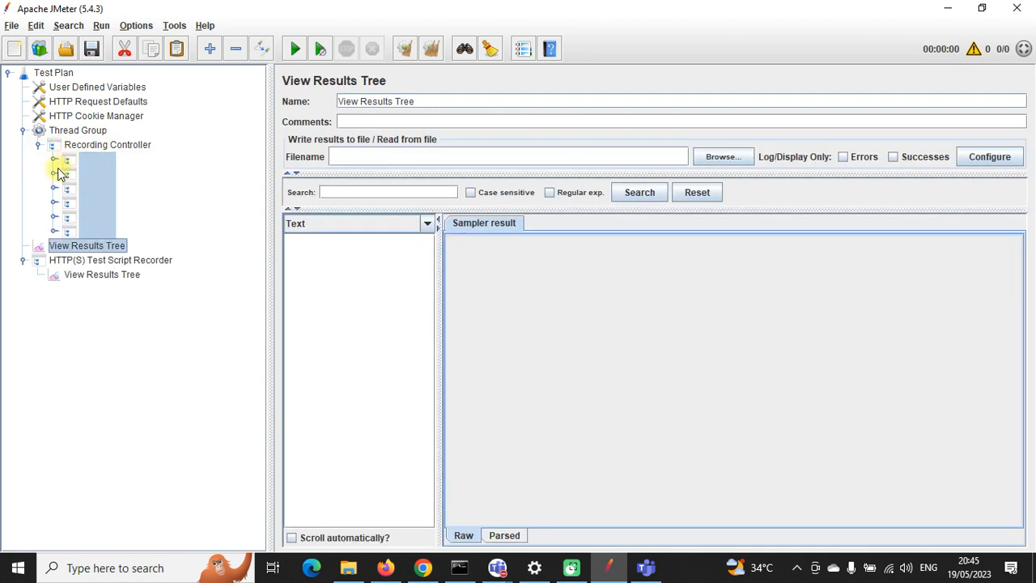
ctrl+click(84, 240)
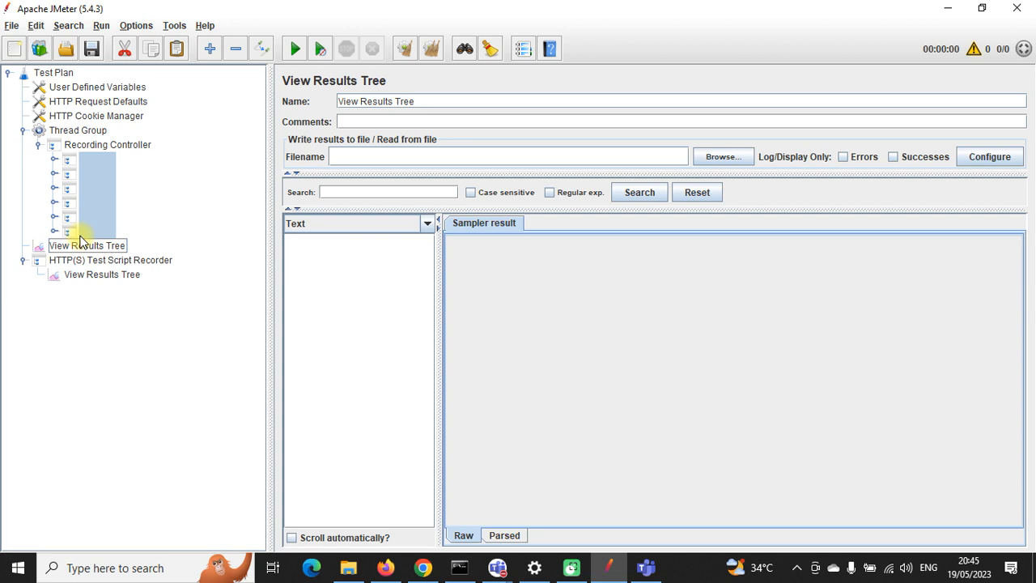
key(Delete)
click(496, 298)
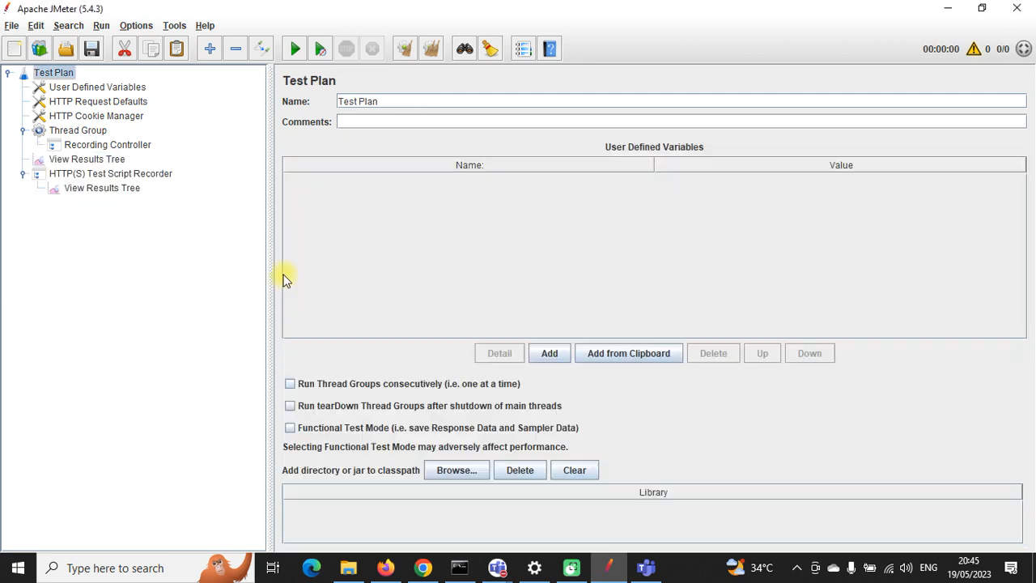
Step: Start the HTTP(S) Test Script Recorder, accept the certificate notice, and switch to the Web Tours browser
click(89, 176)
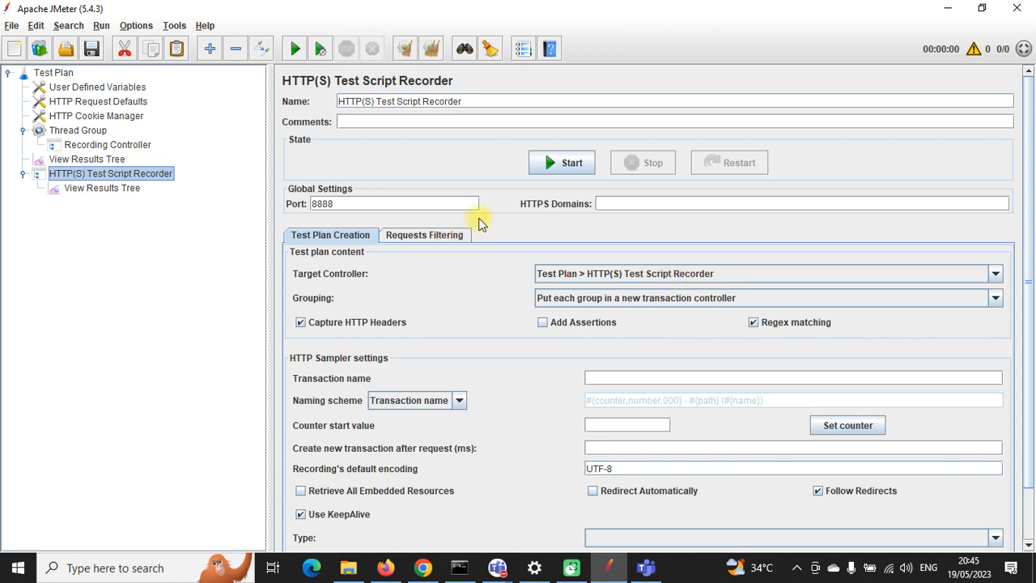
click(567, 164)
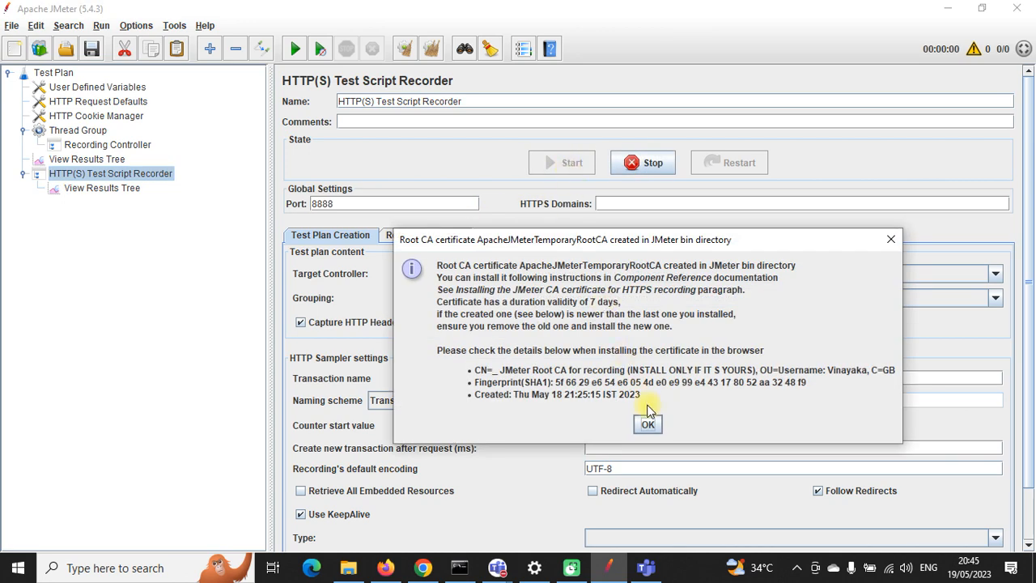
click(647, 422)
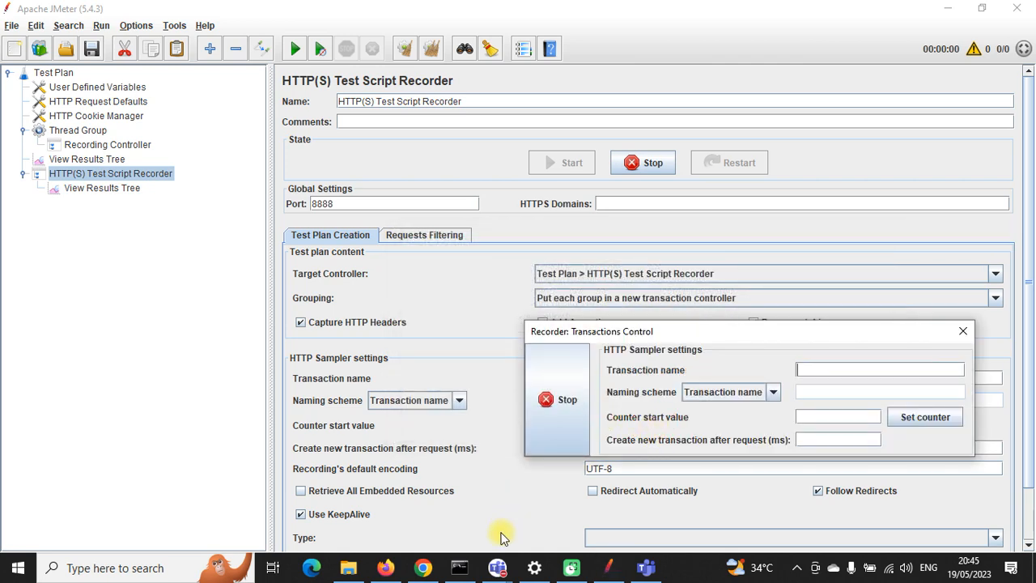
click(427, 569)
click(433, 572)
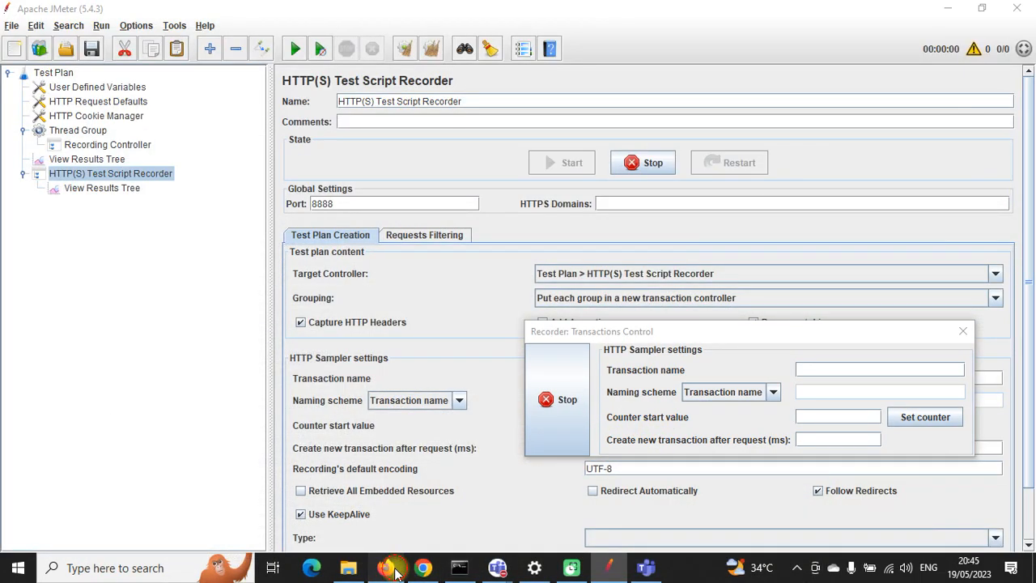
click(392, 571)
Step: Reload Web Tours and log in with the account username and password, declining to save the login
click(404, 49)
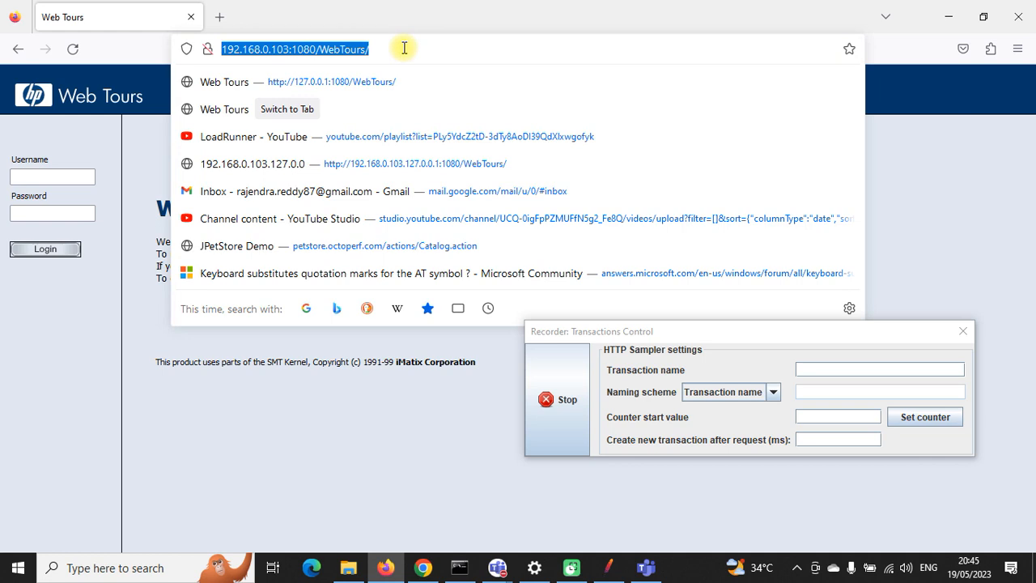
key(Return)
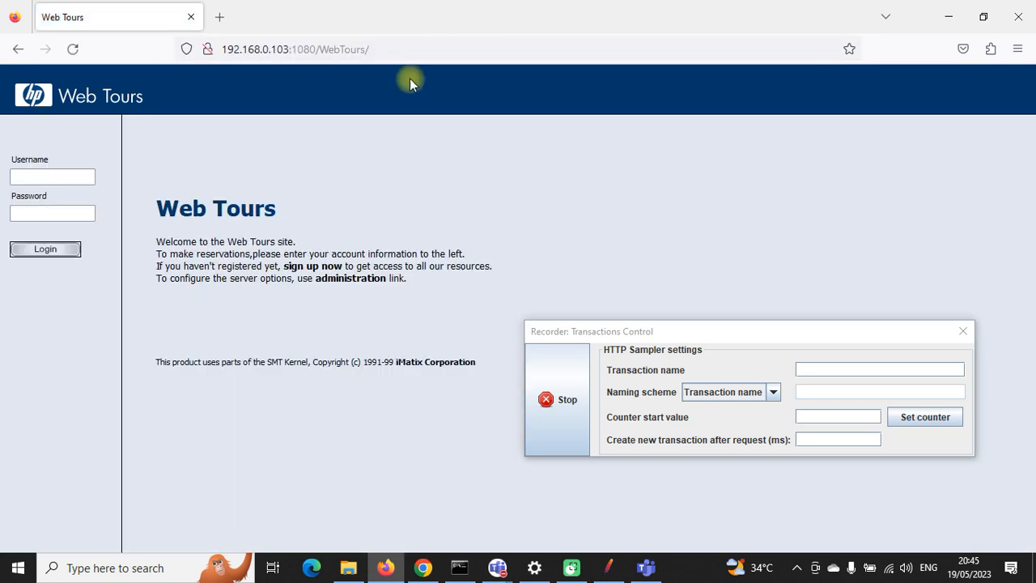
click(87, 175)
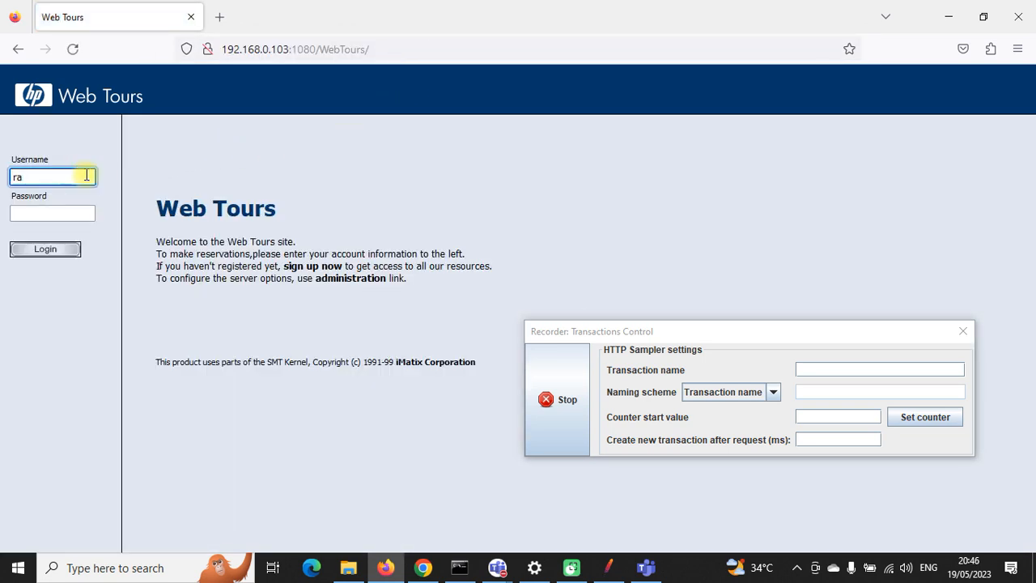
key(Tab)
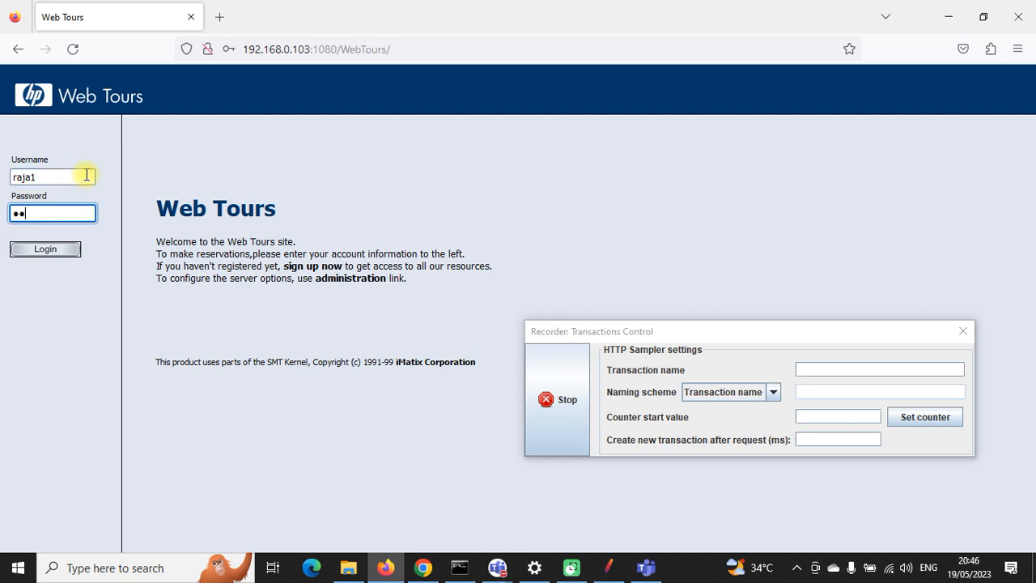
click(35, 248)
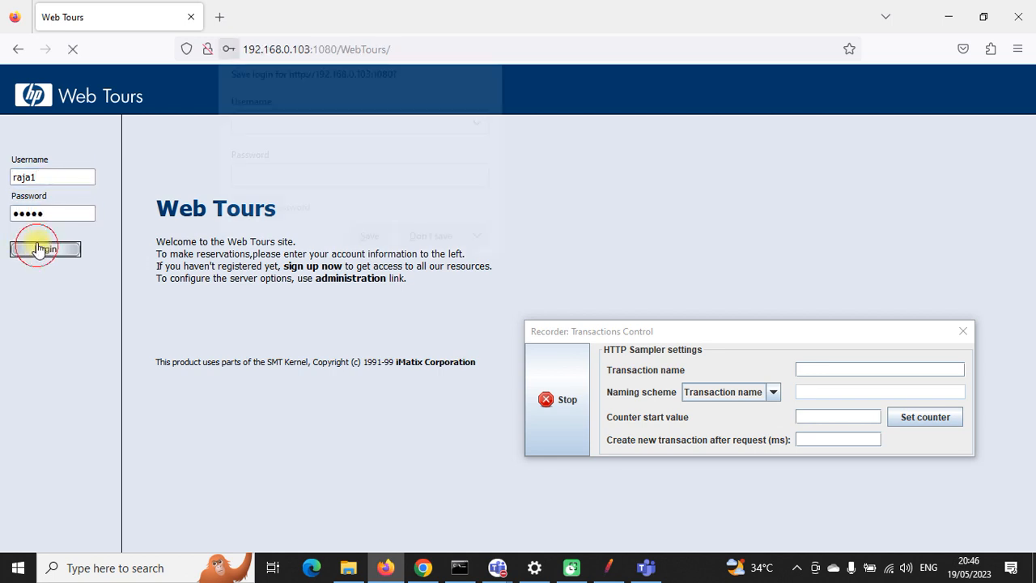
click(424, 241)
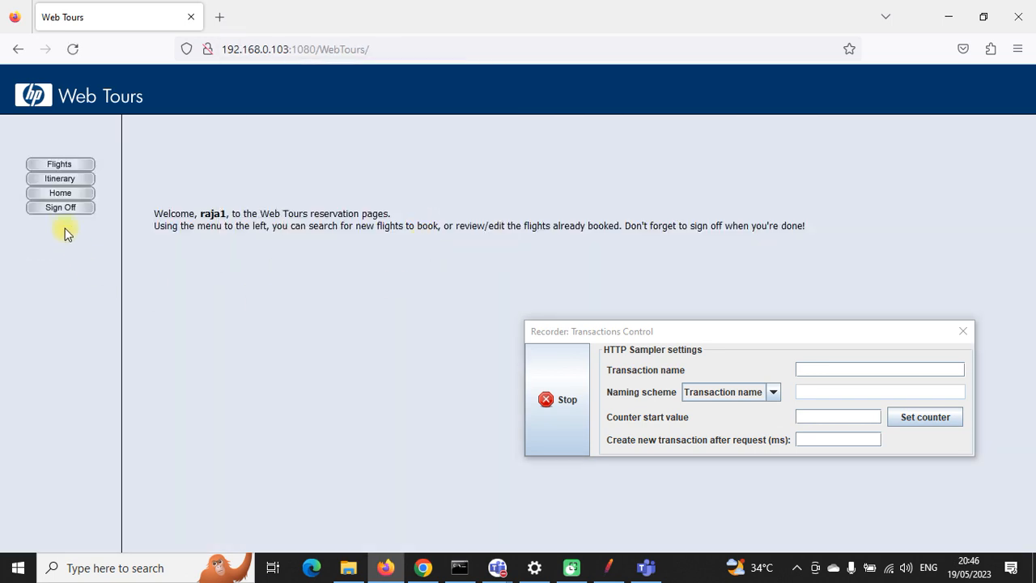
Step: Visit Itinerary, return Home and sign off, then stop recording and return to JMeter
click(66, 178)
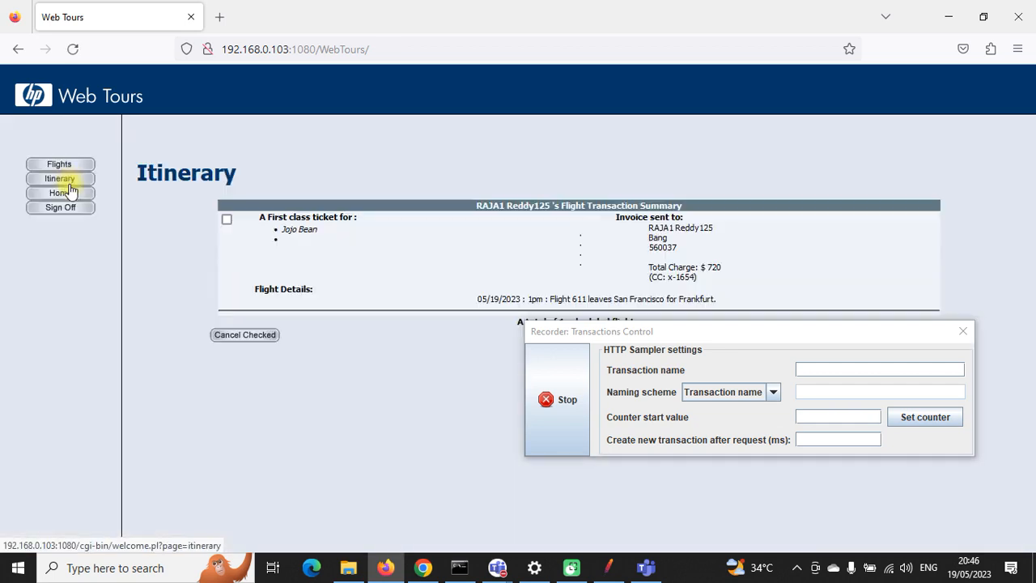
drag(671, 332, 603, 368)
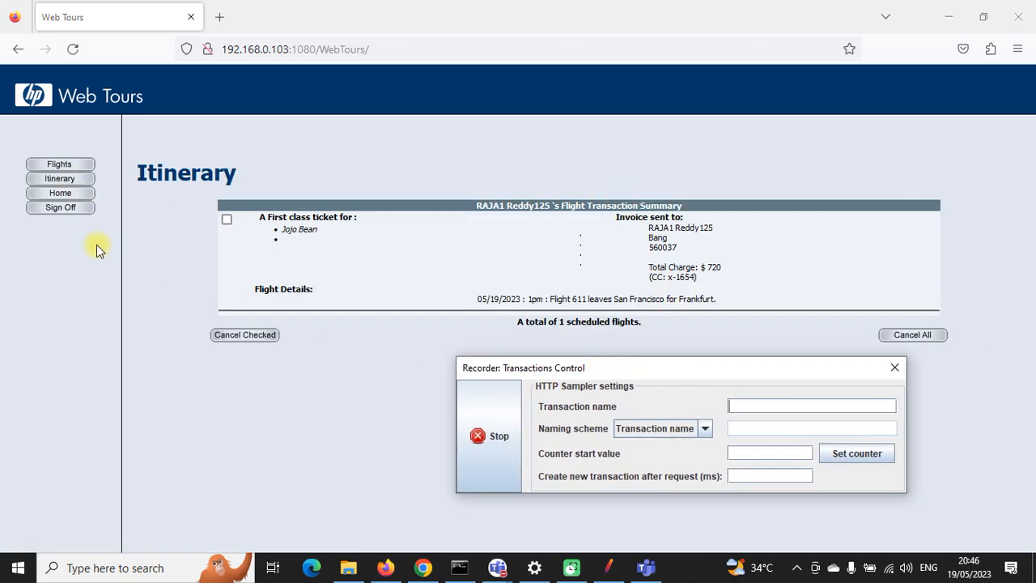
click(61, 195)
click(63, 209)
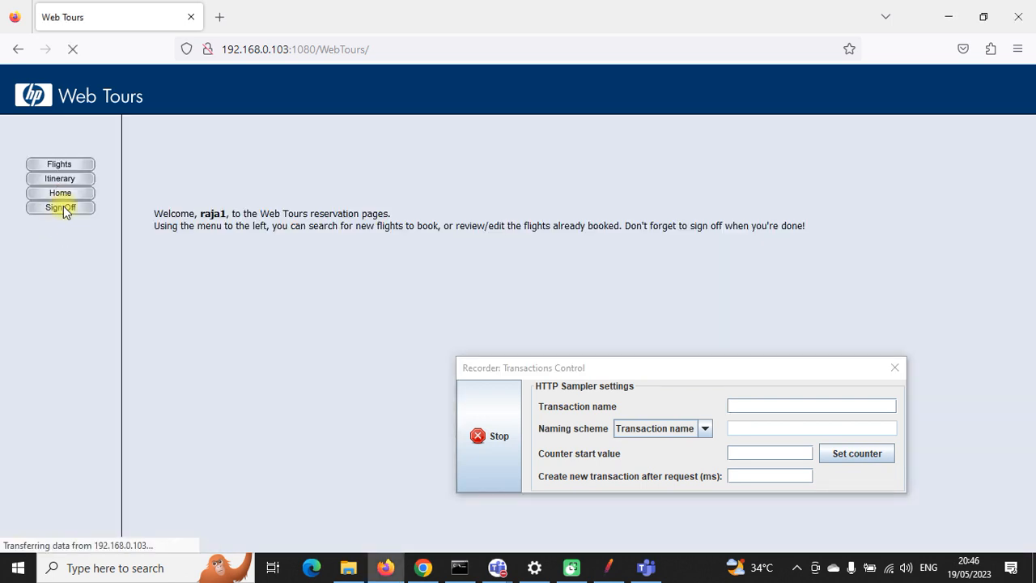
click(491, 415)
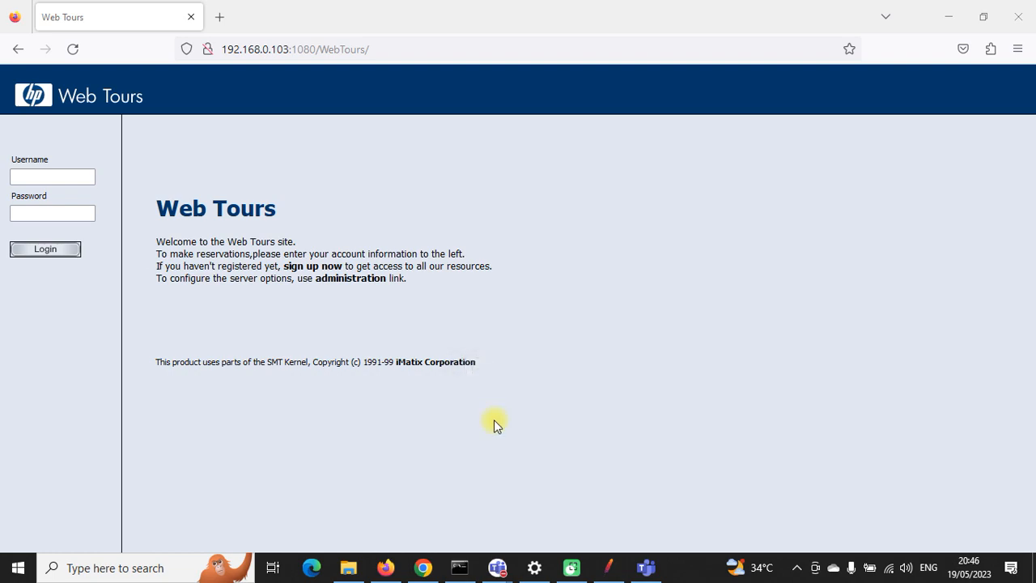
click(609, 565)
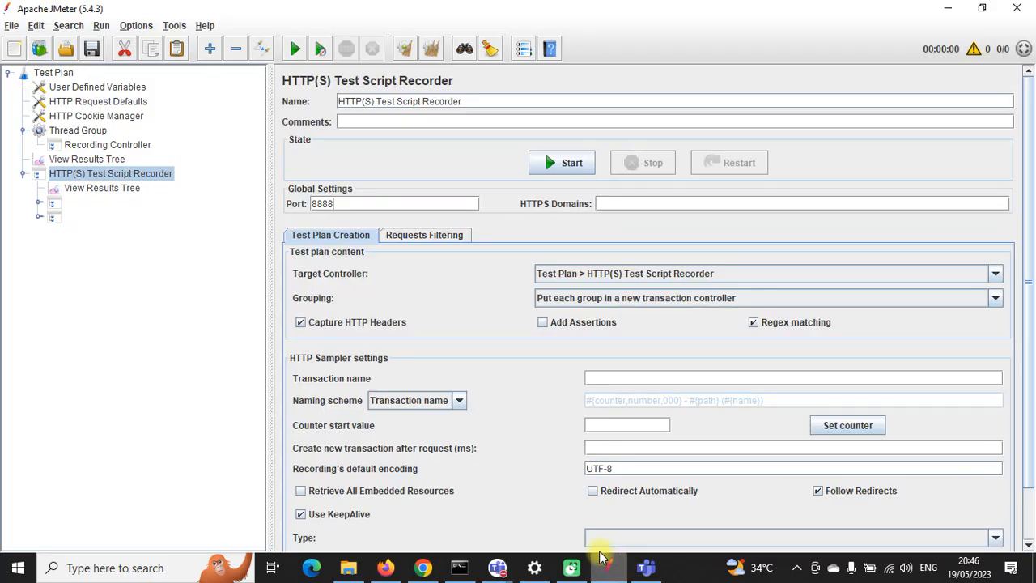
Step: Expand both recorded groups and review requests -110 through -125
click(39, 203)
click(87, 218)
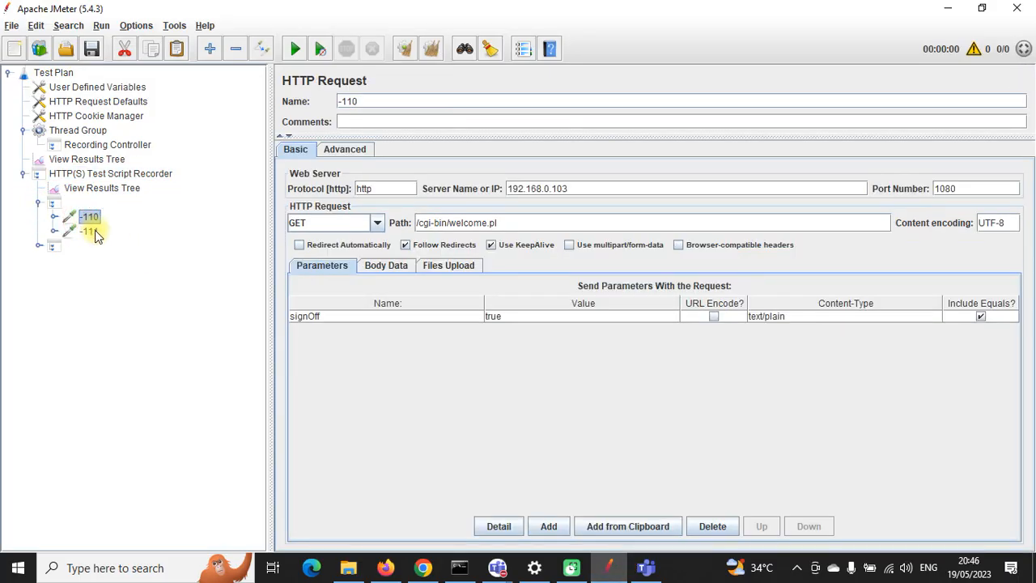
click(93, 233)
click(38, 246)
click(89, 261)
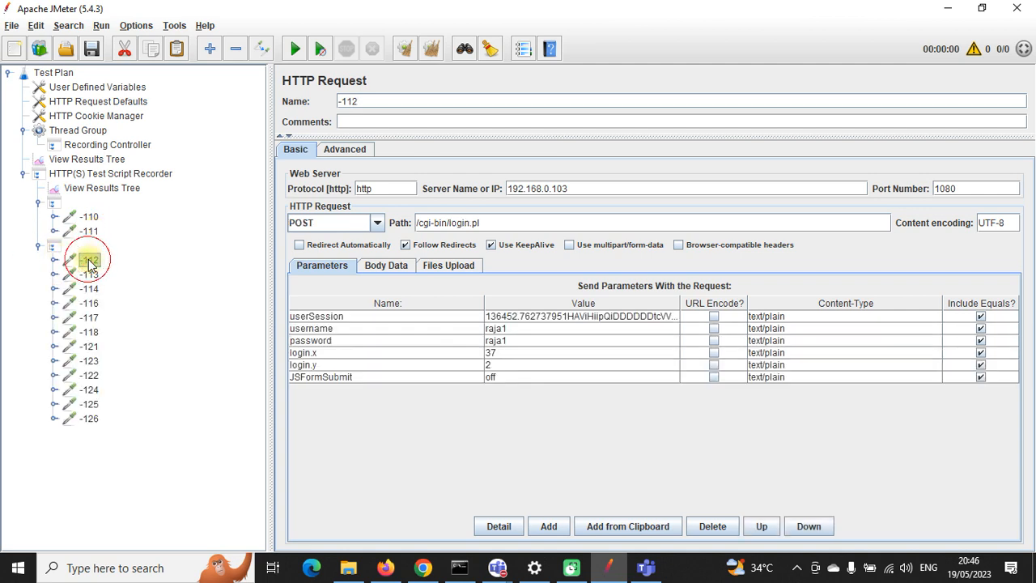
click(88, 275)
click(89, 289)
click(88, 303)
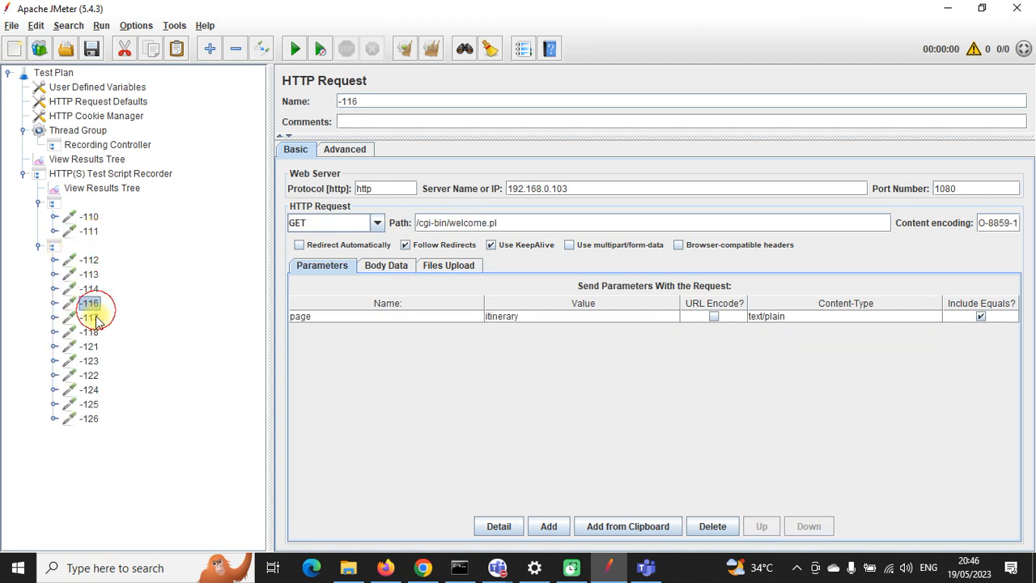
click(89, 332)
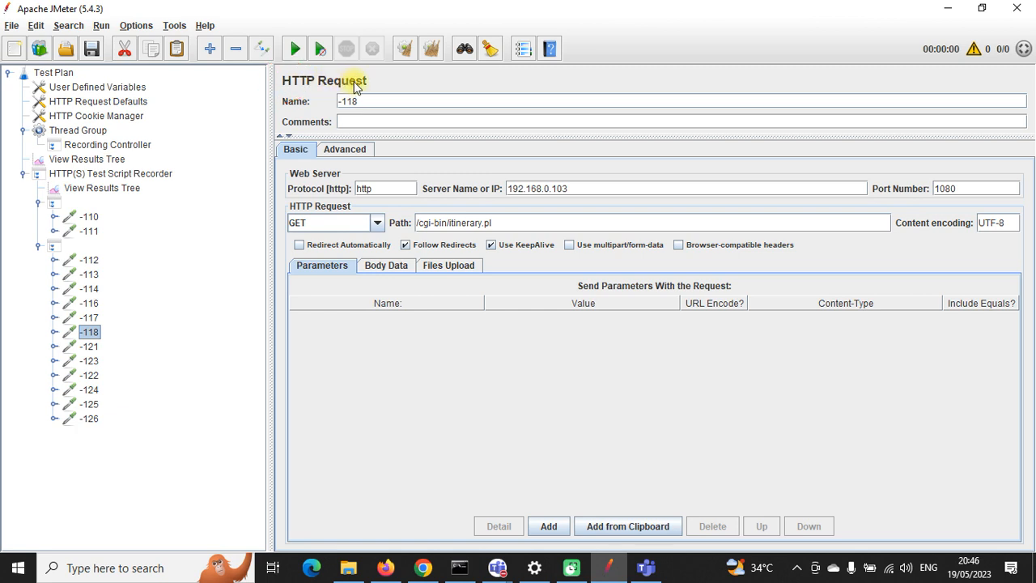
click(89, 274)
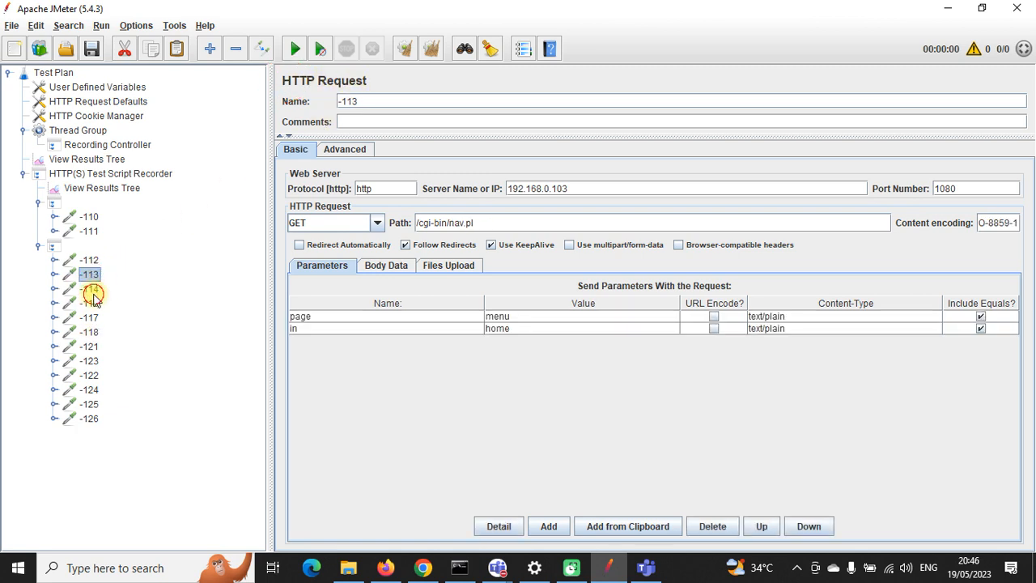
click(91, 289)
key(Down)
key(Down)
key(Down)
key(Down)
key(Down)
key(Down)
key(Down)
key(Down)
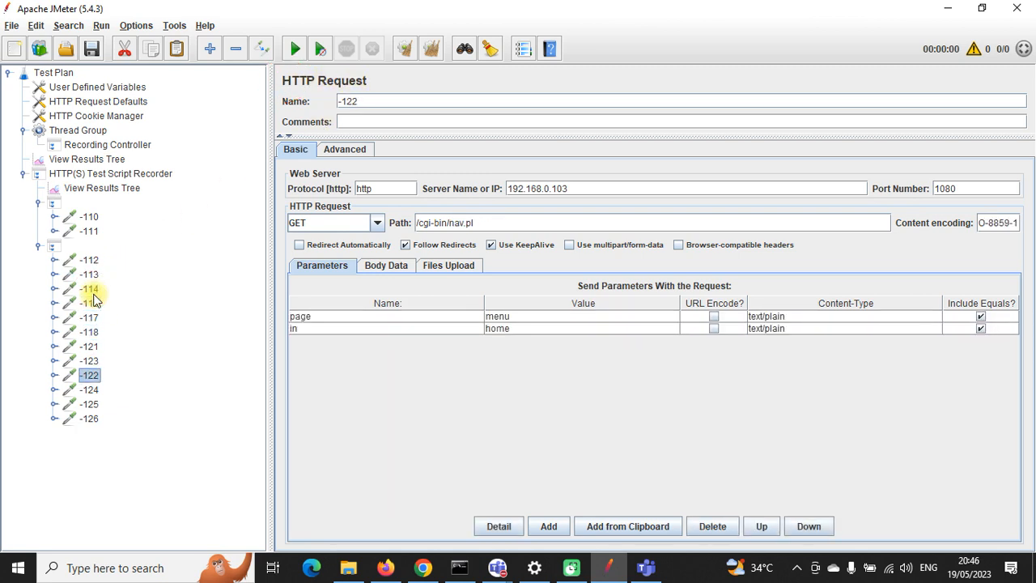
key(Down)
key(Up)
key(Up)
key(Up)
key(Up)
key(Up)
key(Up)
key(Up)
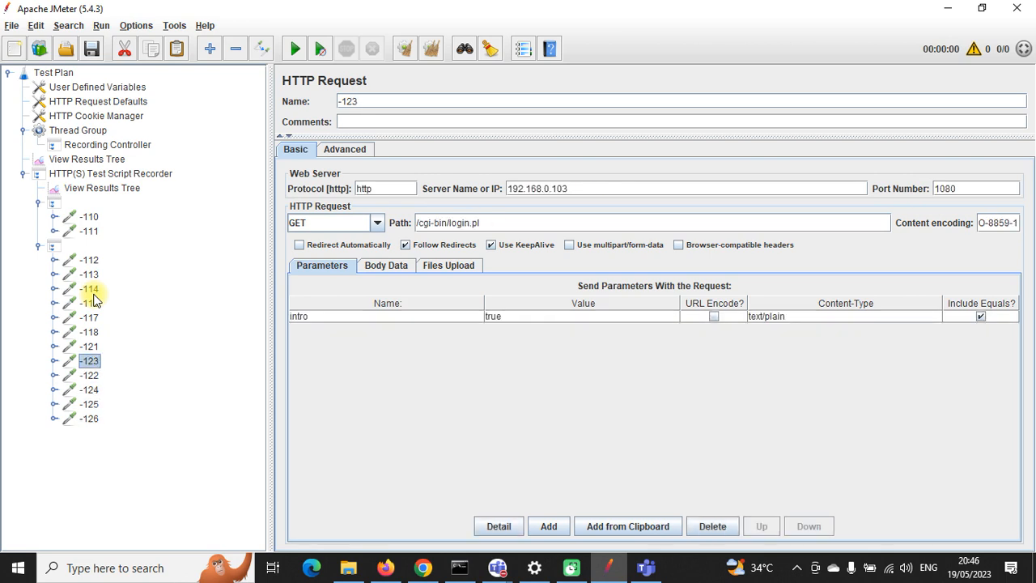
key(Up)
key(Up)
key(Up)
key(Up)
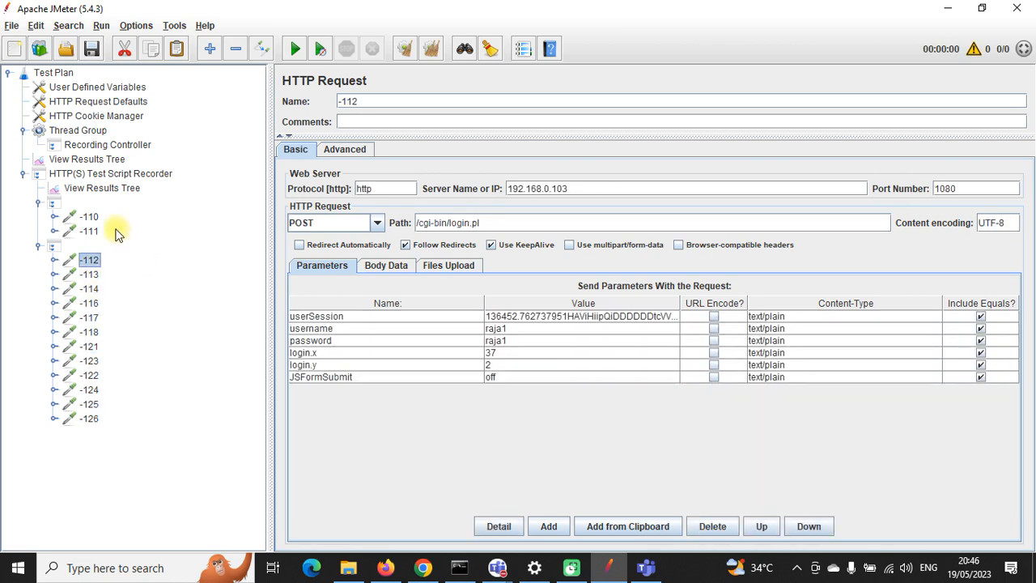
Step: Expand -110 and -111 to show their HTTP Header Managers, then view the -112 login POST
click(89, 219)
click(89, 232)
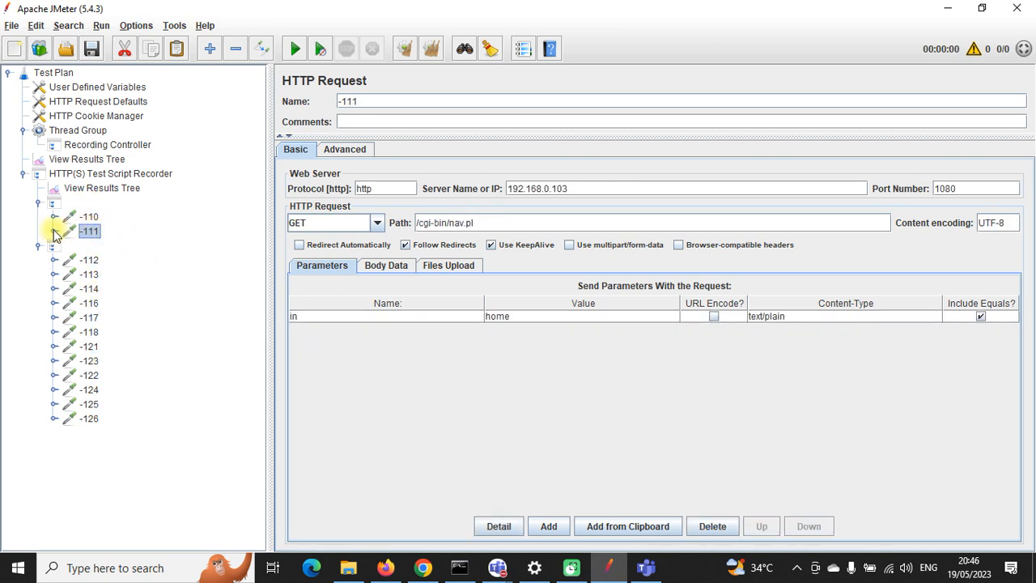
click(54, 231)
click(53, 217)
click(87, 218)
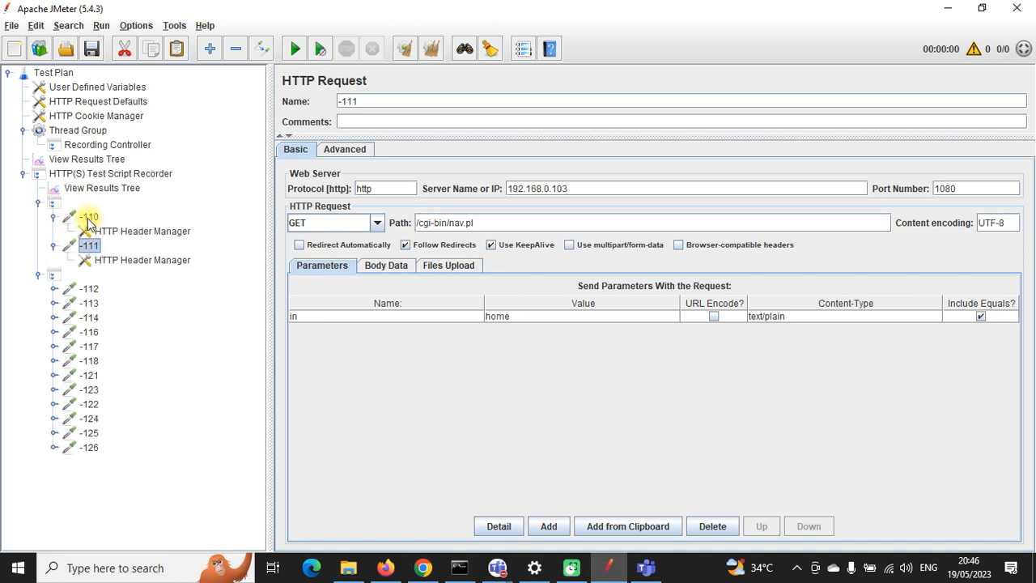
click(90, 235)
click(88, 288)
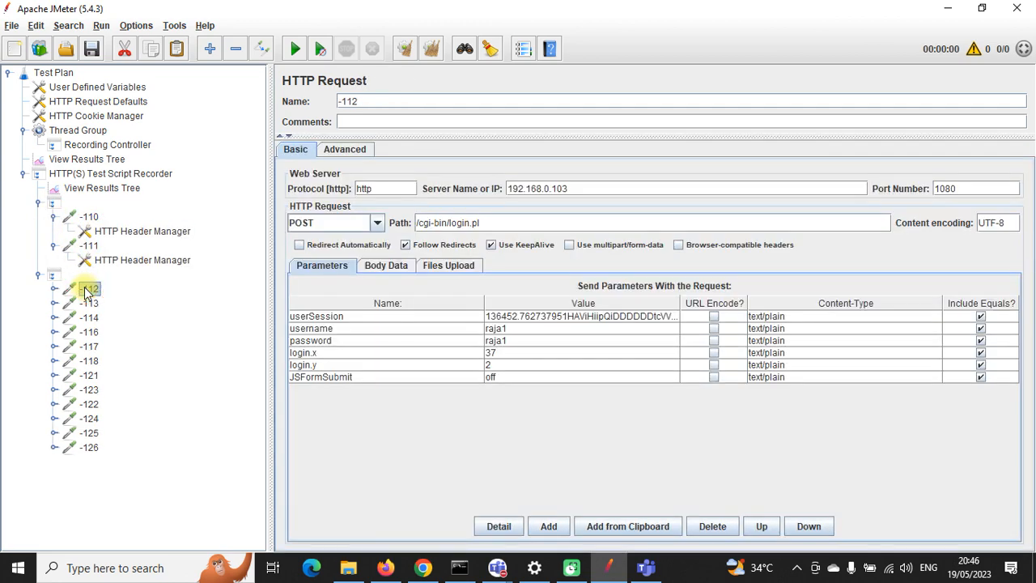
Step: Check the username, password and userSession parameters of the -112 login request
click(492, 328)
click(490, 340)
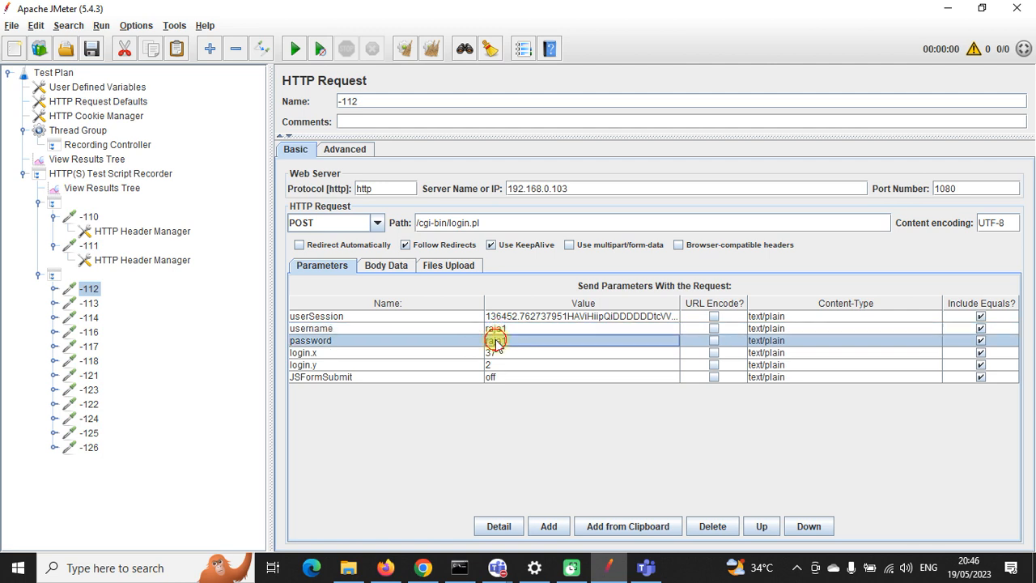
click(524, 317)
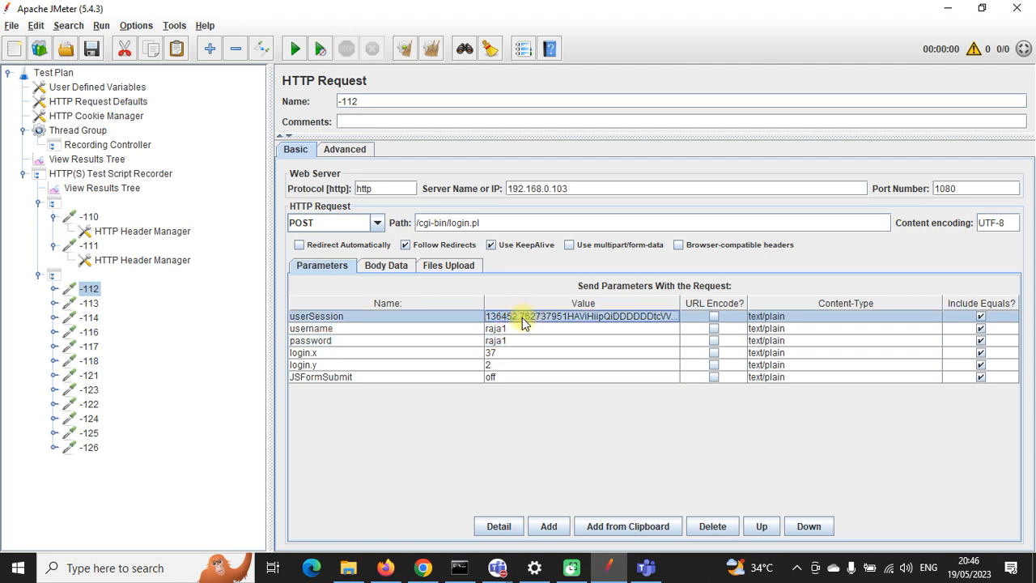
double_click(522, 317)
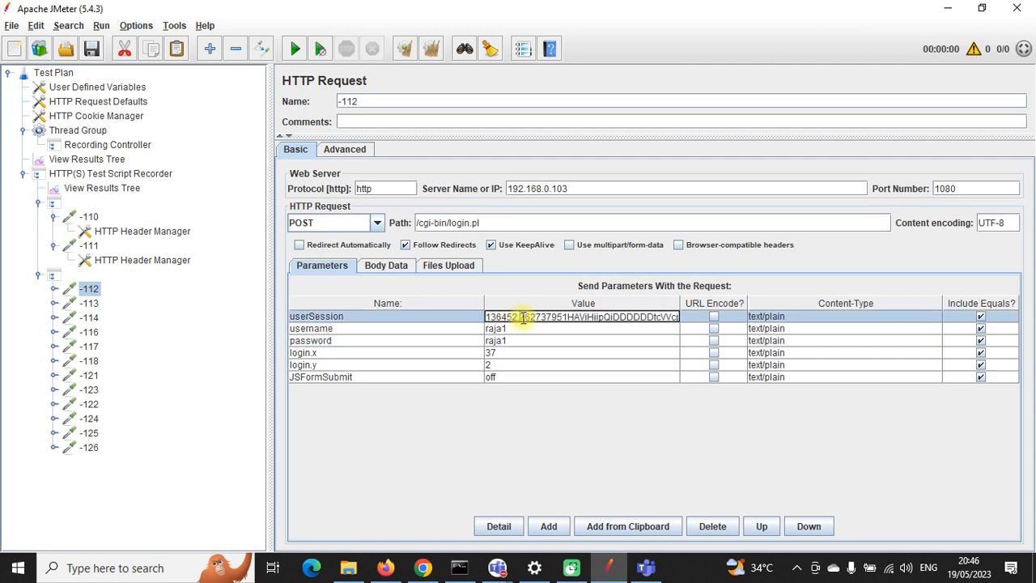
double_click(522, 317)
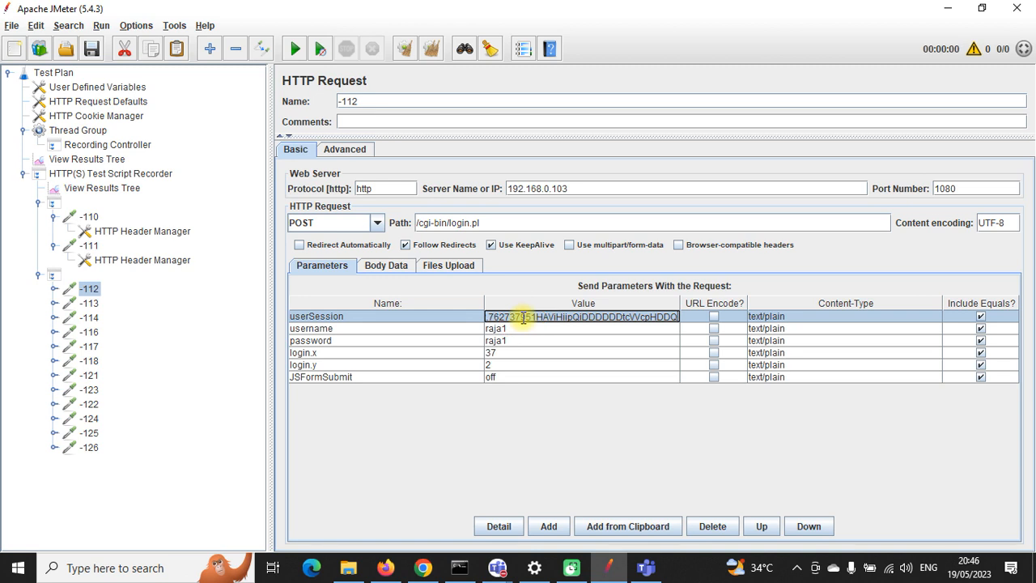
Step: Review recorded requests -113 through -125, including the signOff request -124
click(87, 304)
click(89, 318)
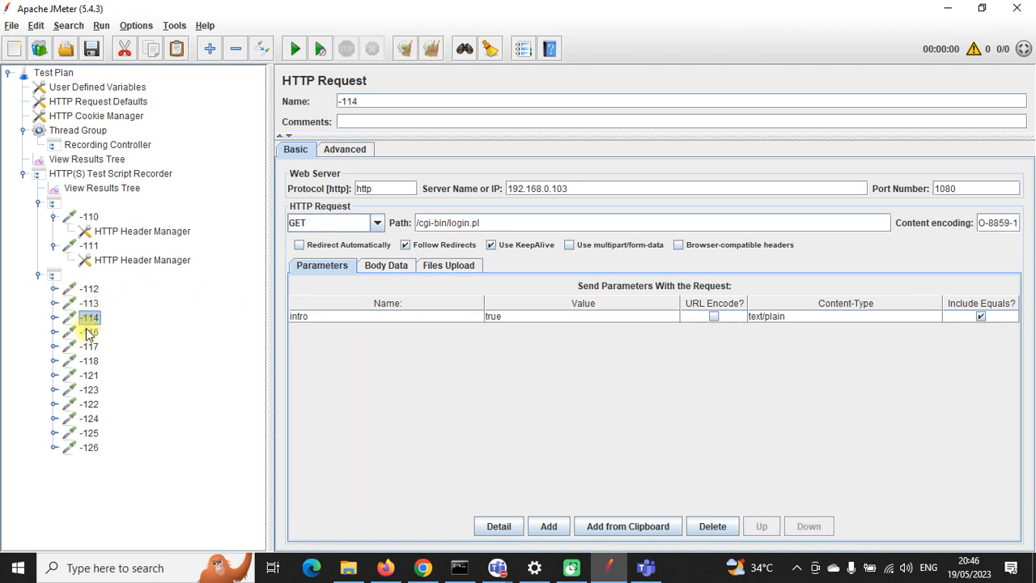
click(89, 331)
click(89, 347)
click(89, 361)
click(89, 376)
click(89, 389)
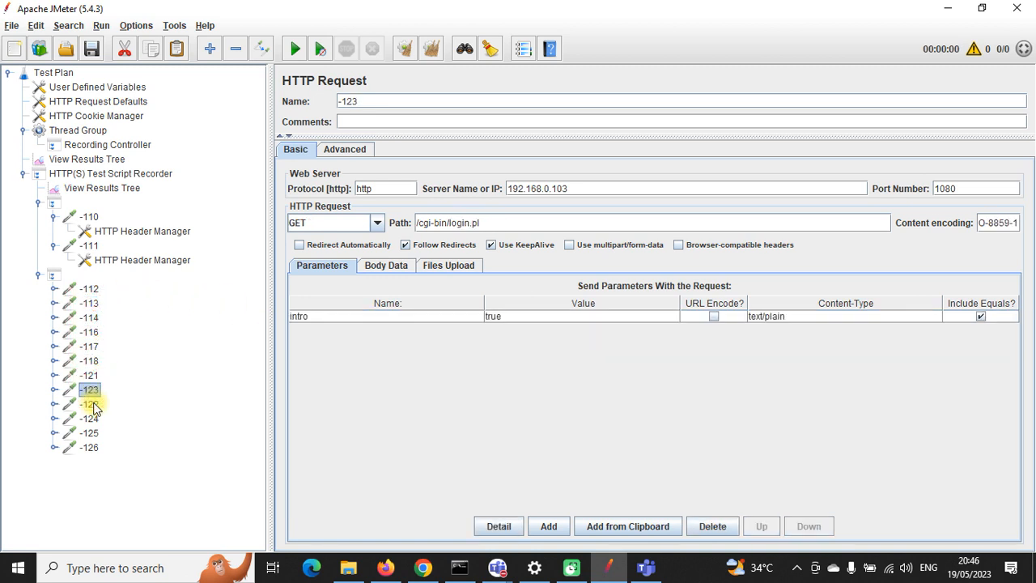
click(89, 404)
click(91, 418)
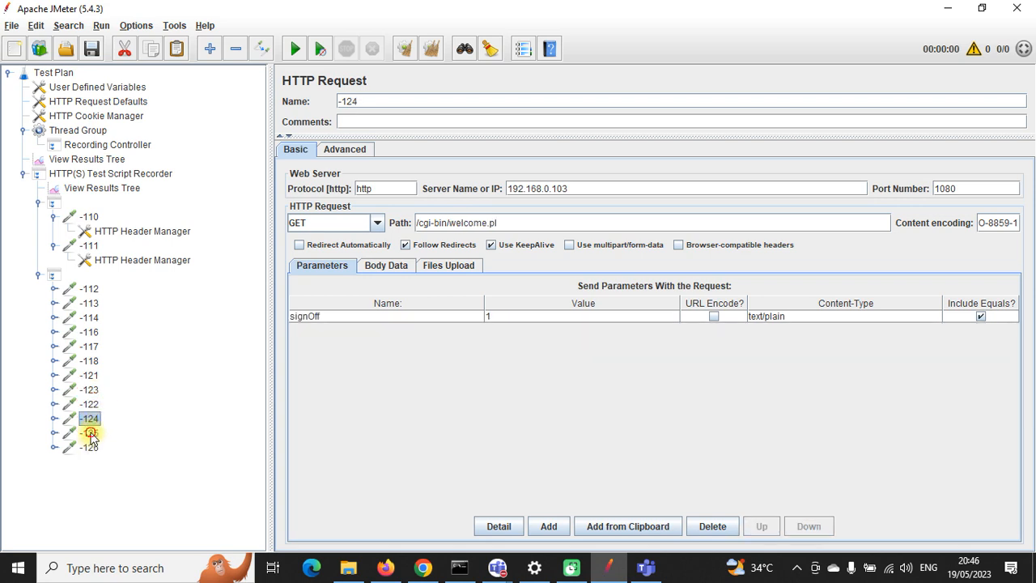
click(89, 432)
Step: Note request -126's push.services.mozilla.com server, then show the recorder's Requests Filtering settings
click(91, 448)
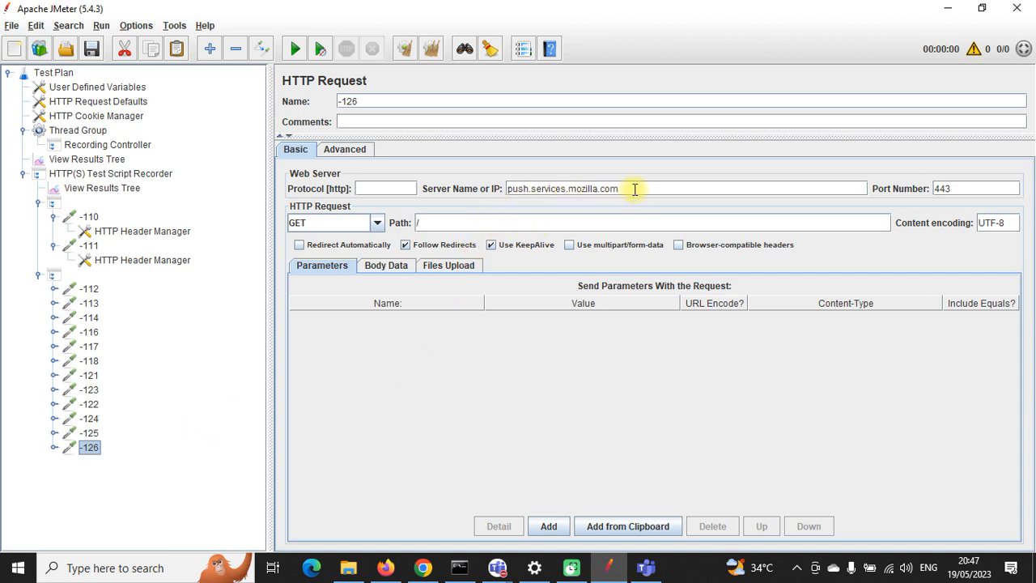
drag(635, 188, 512, 189)
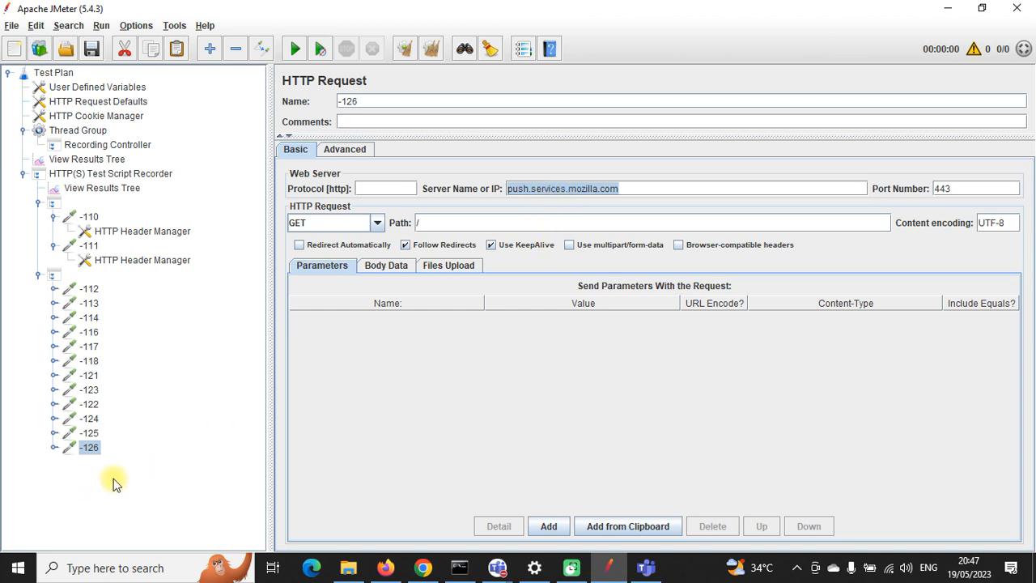
click(110, 175)
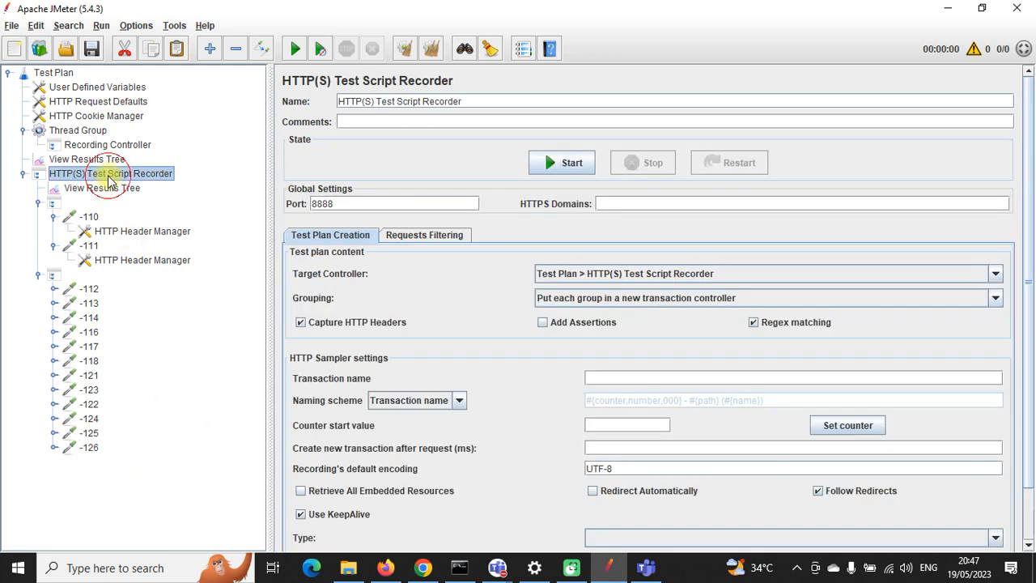
click(419, 241)
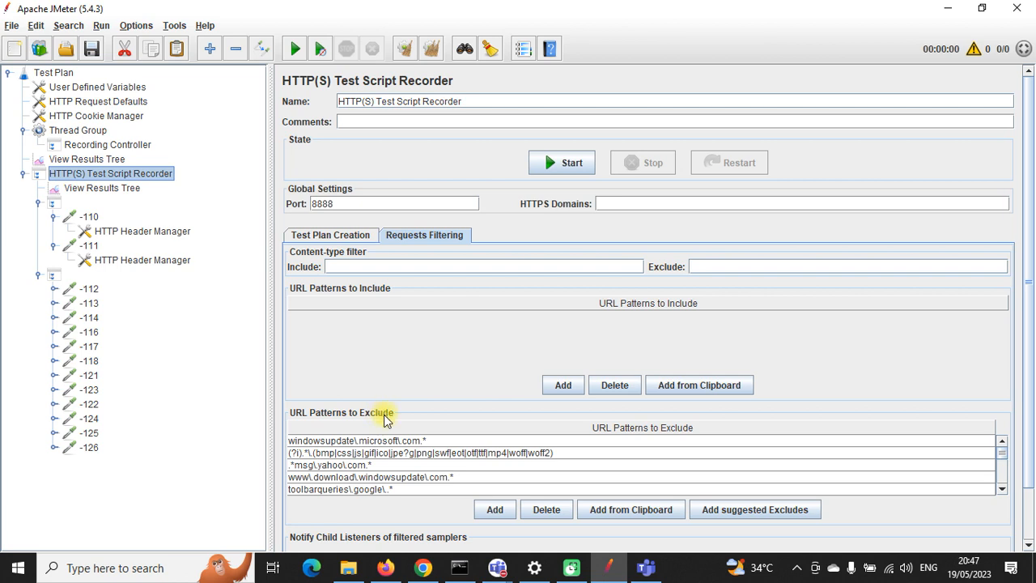
Step: Add a pattern from the clipboard and check the tiles and self-repair Mozilla exclude patterns
scroll(382, 446, down, 3)
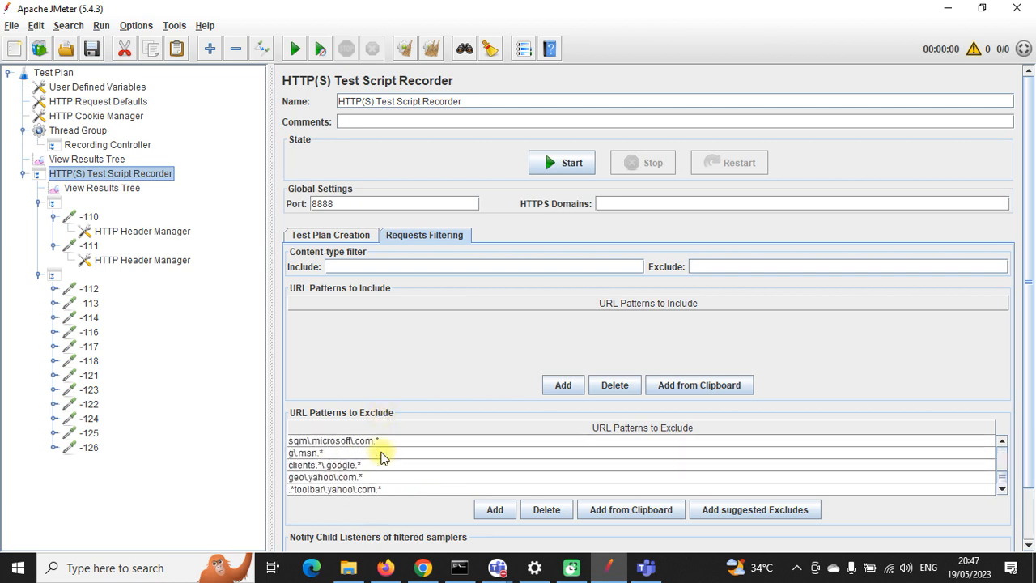
click(622, 514)
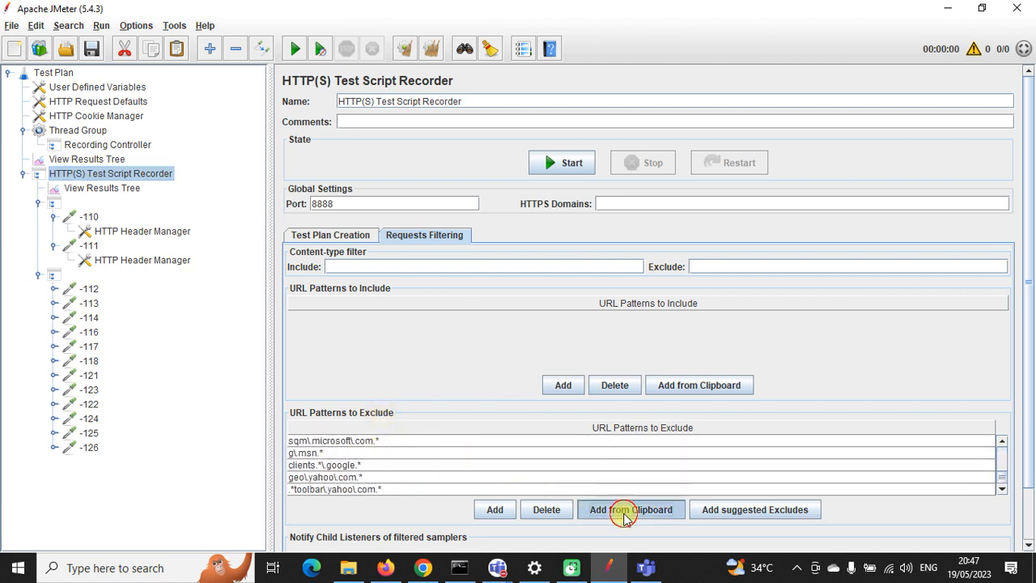
scroll(404, 441, up, 3)
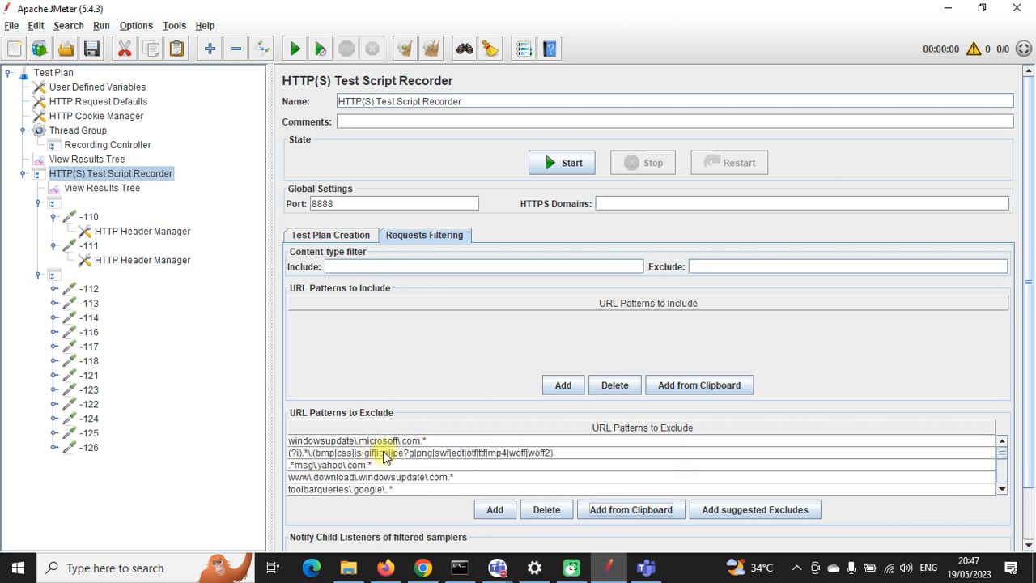
scroll(385, 457, down, 1)
click(362, 477)
click(368, 466)
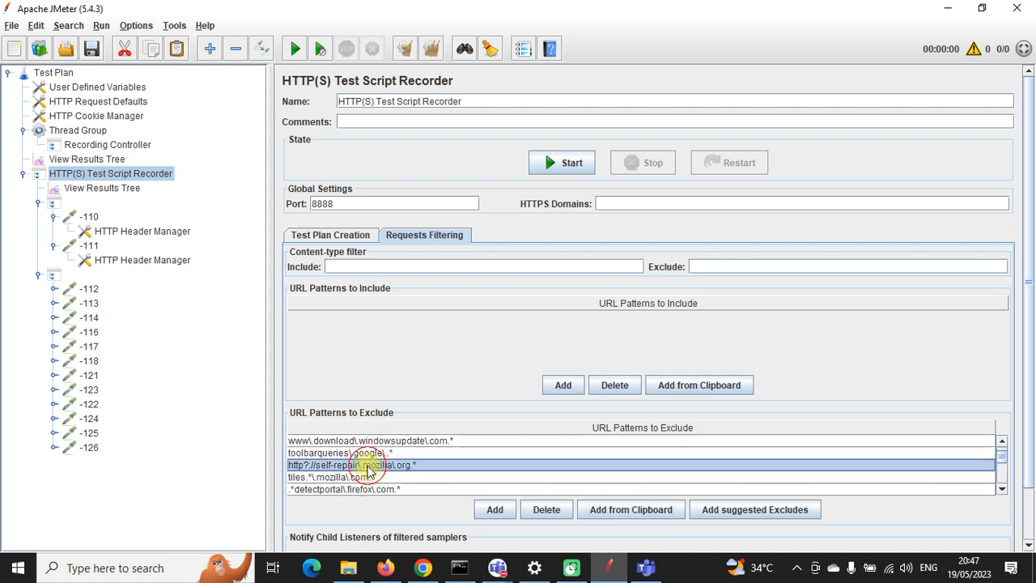
scroll(367, 455, down, 8)
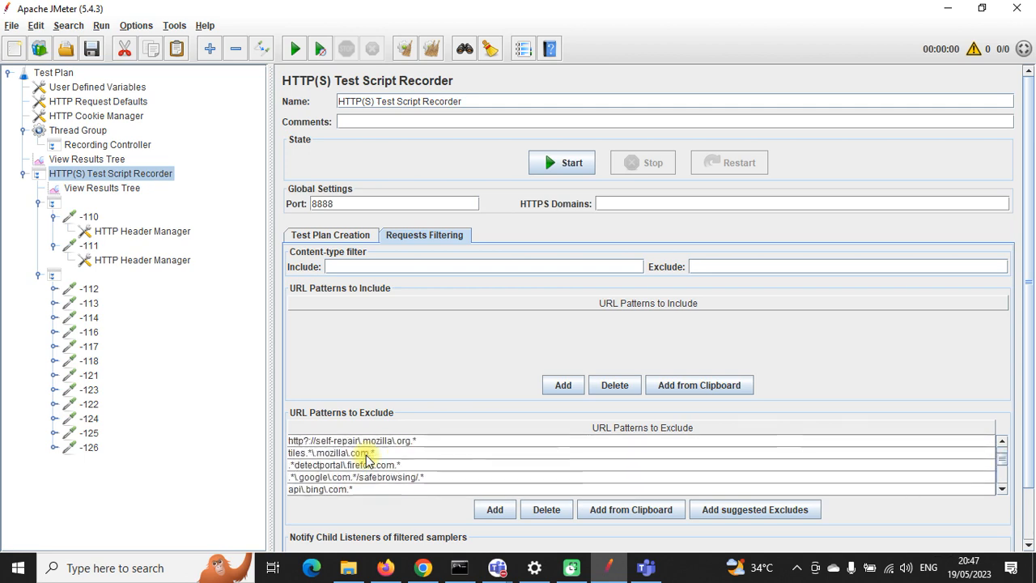
scroll(366, 458, up, 6)
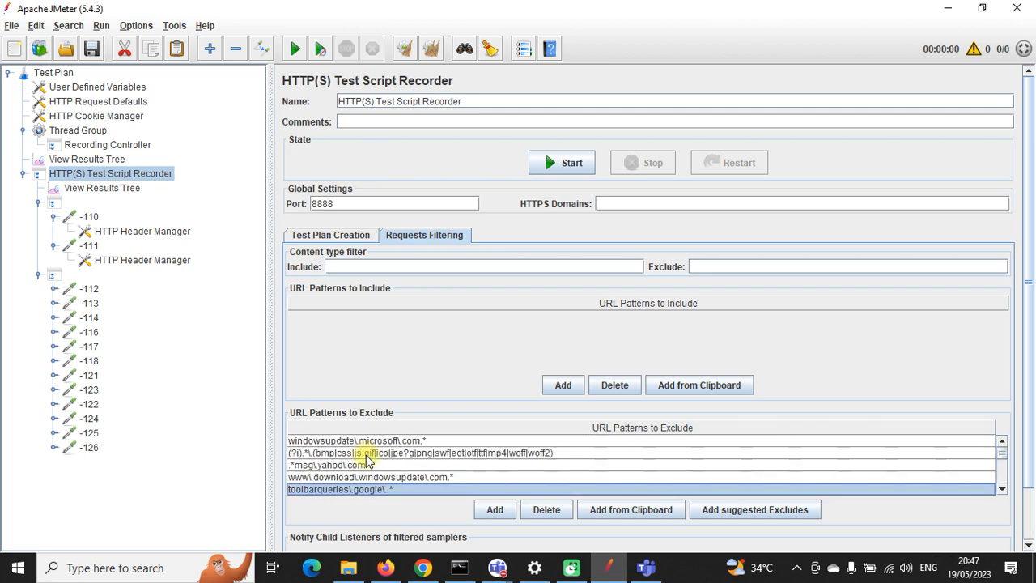
Step: Compare -126 with -125's /cgi-bin/nav.pl path, then highlight the push.services.mozilla.com server name
click(89, 447)
drag(634, 188, 506, 188)
click(89, 433)
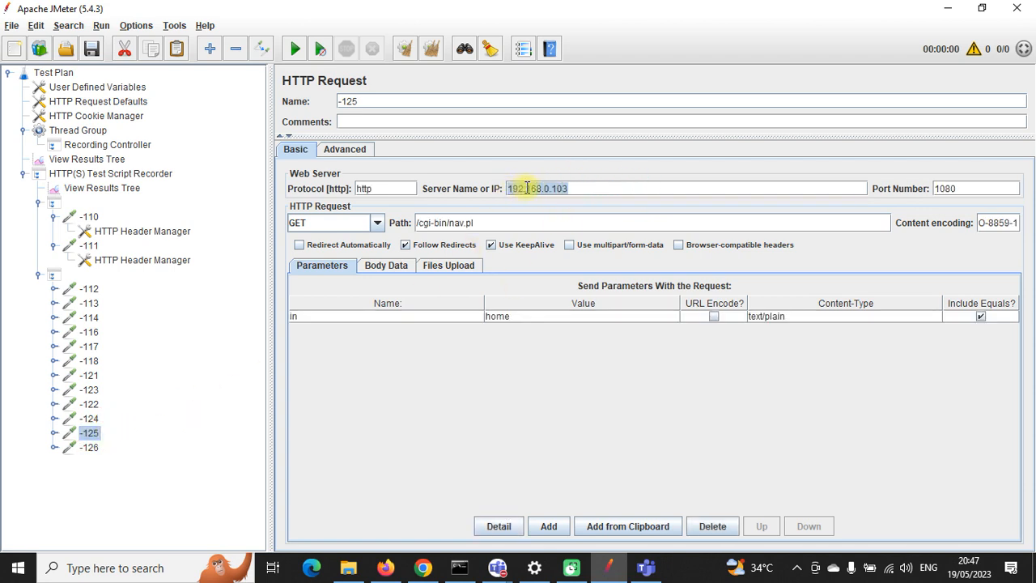
drag(491, 222, 422, 221)
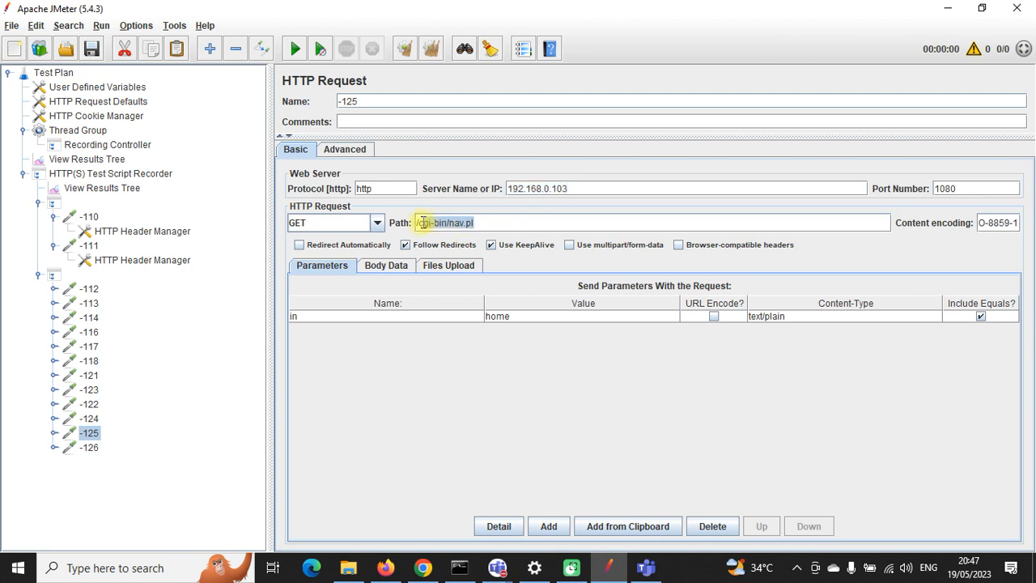
click(79, 291)
click(88, 305)
click(83, 329)
click(83, 349)
click(87, 375)
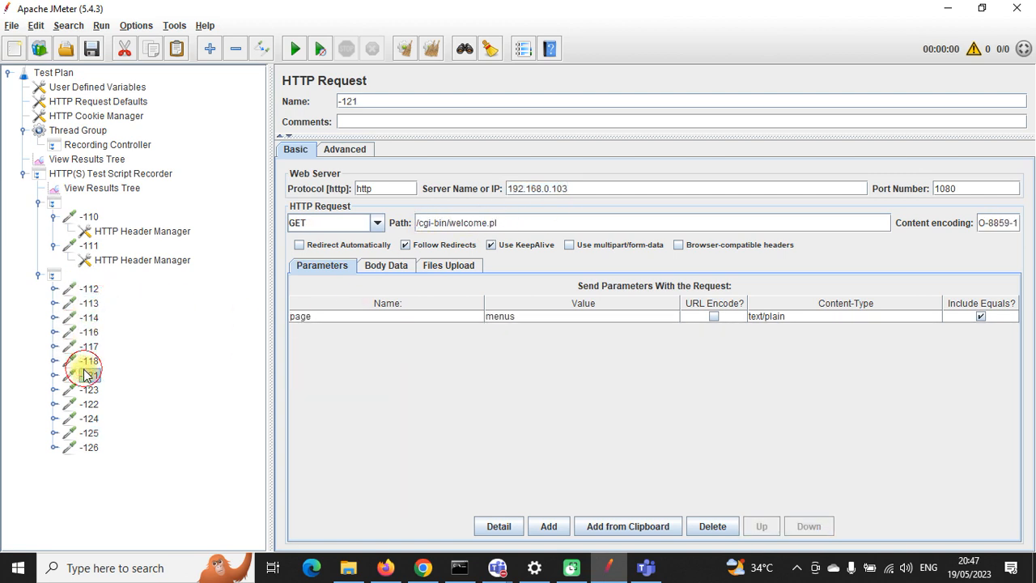
click(91, 448)
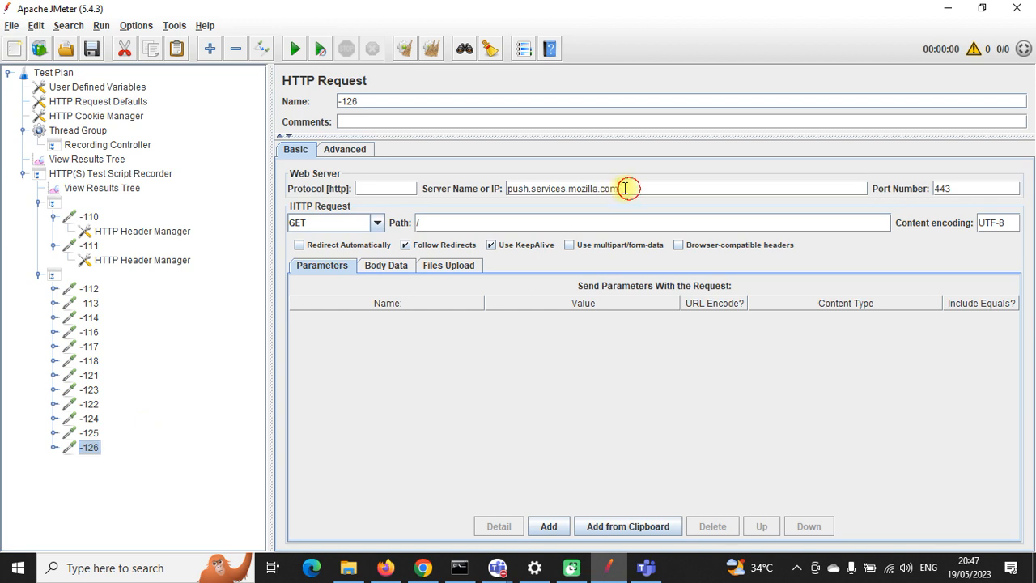
drag(625, 189, 506, 185)
key(ctrl+c)
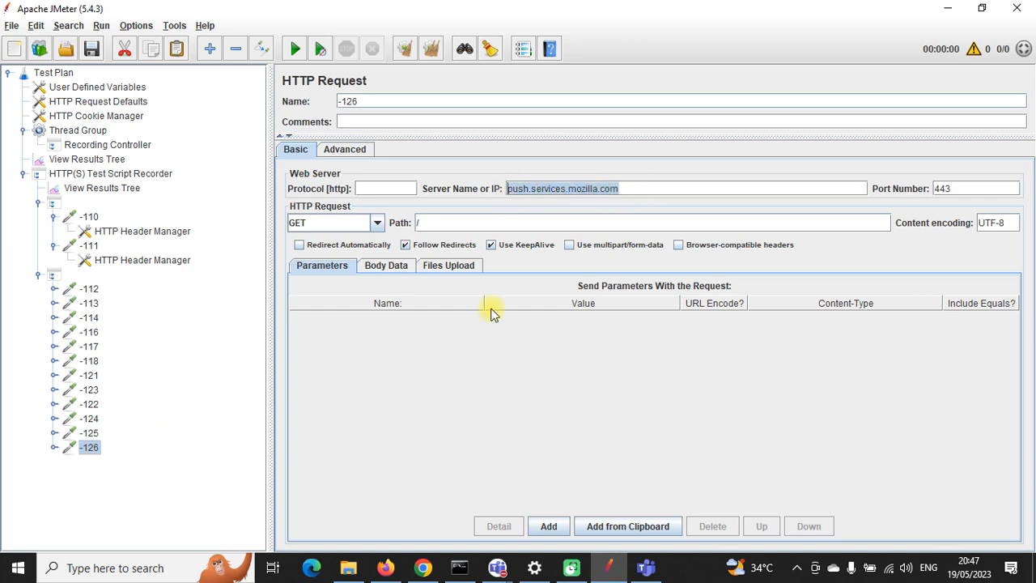
Step: Add push.services.mozilla.com as a URL exclude pattern, delete the duplicate row, and open request -126
click(132, 173)
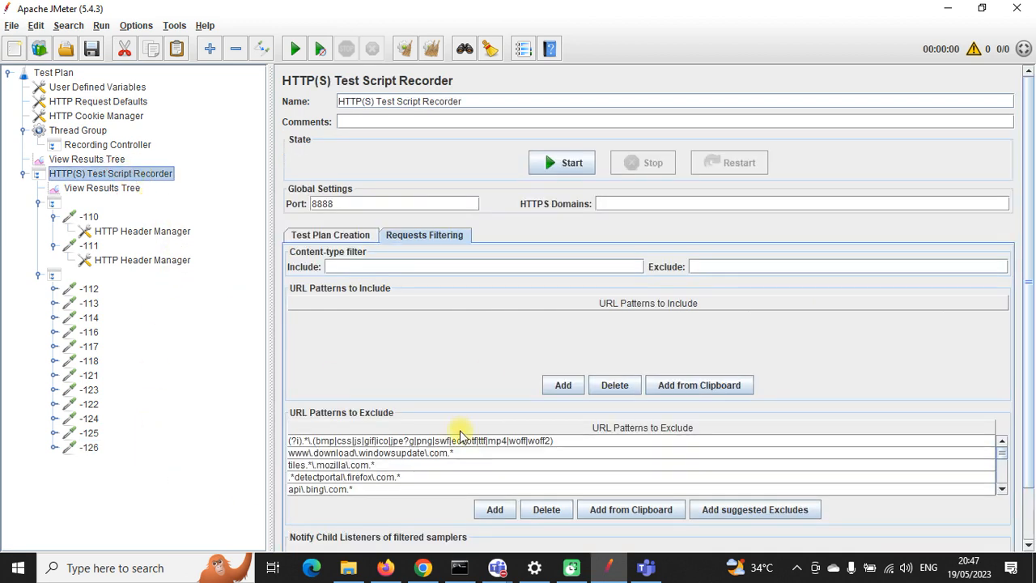
click(407, 465)
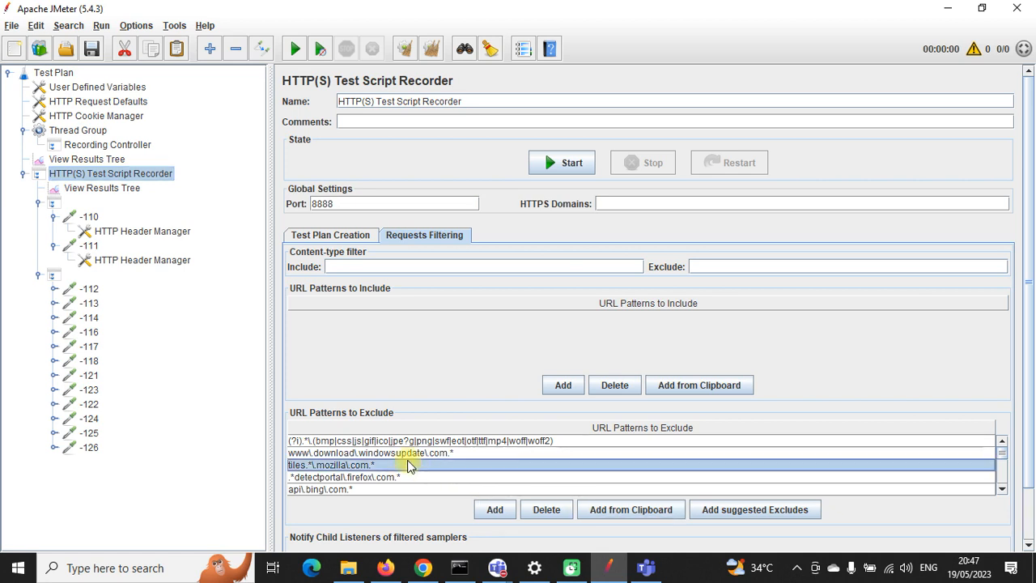
scroll(404, 460, down, 3)
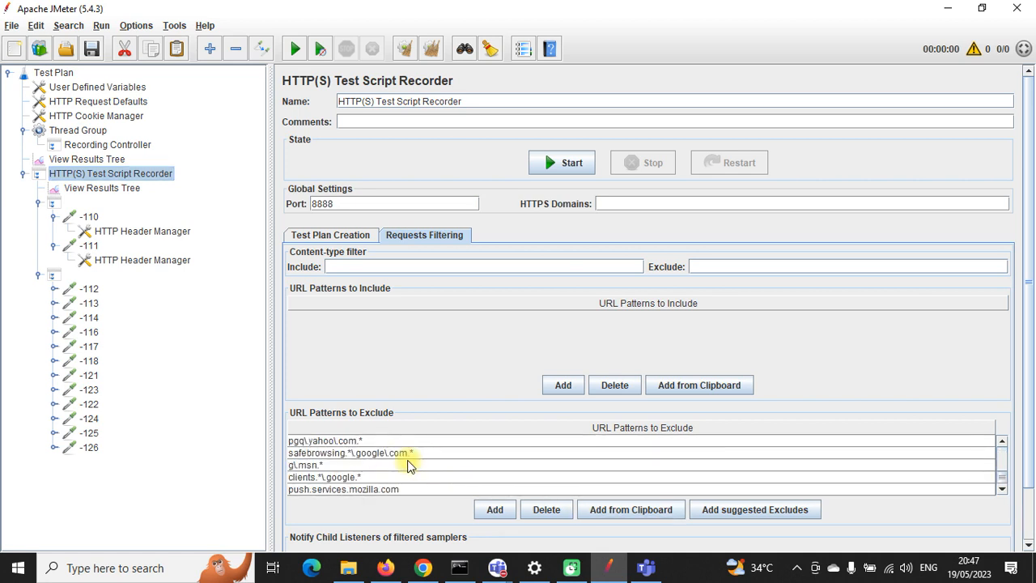
click(509, 511)
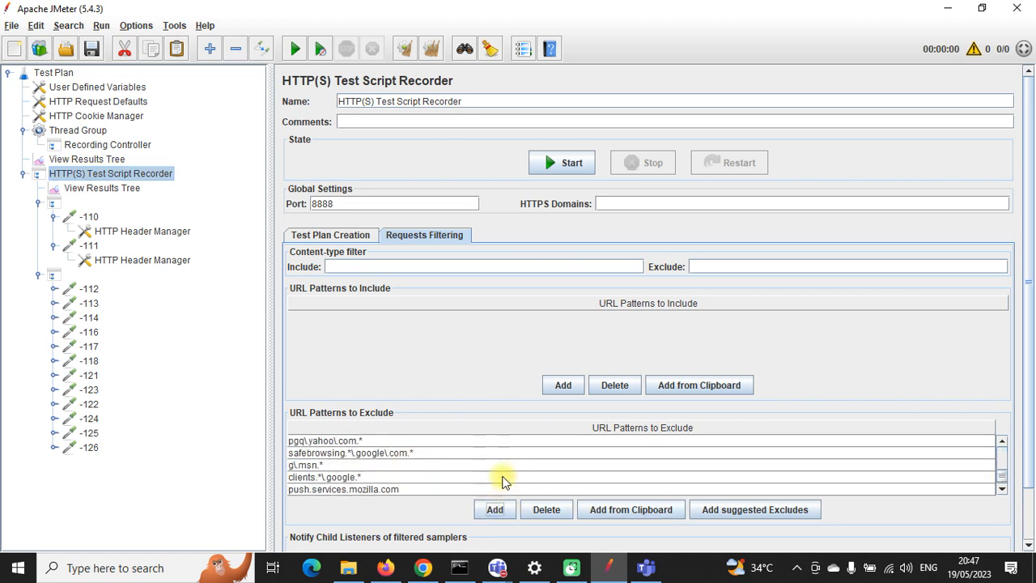
scroll(500, 470, down, 1)
double_click(375, 489)
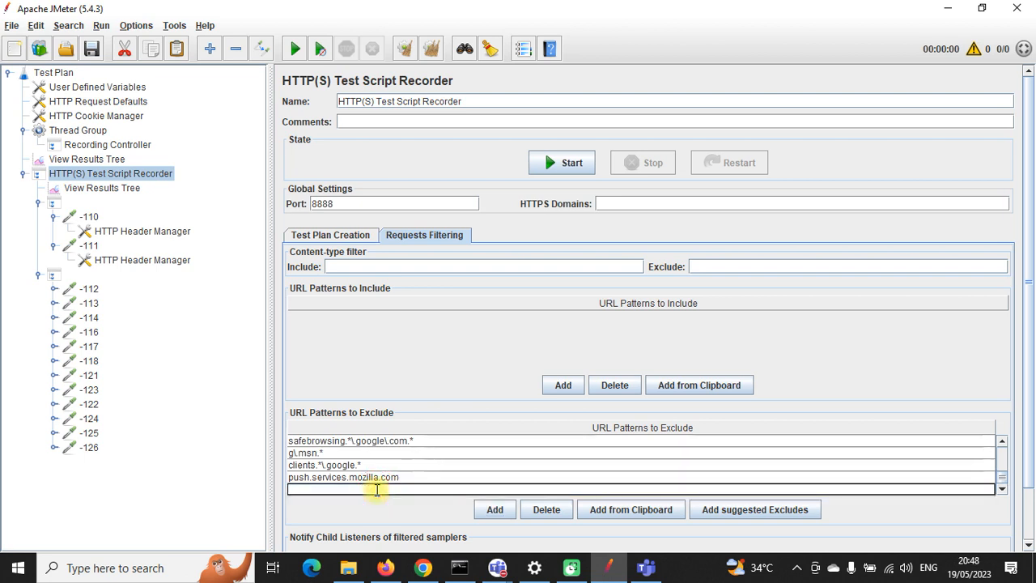
key(ctrl+v)
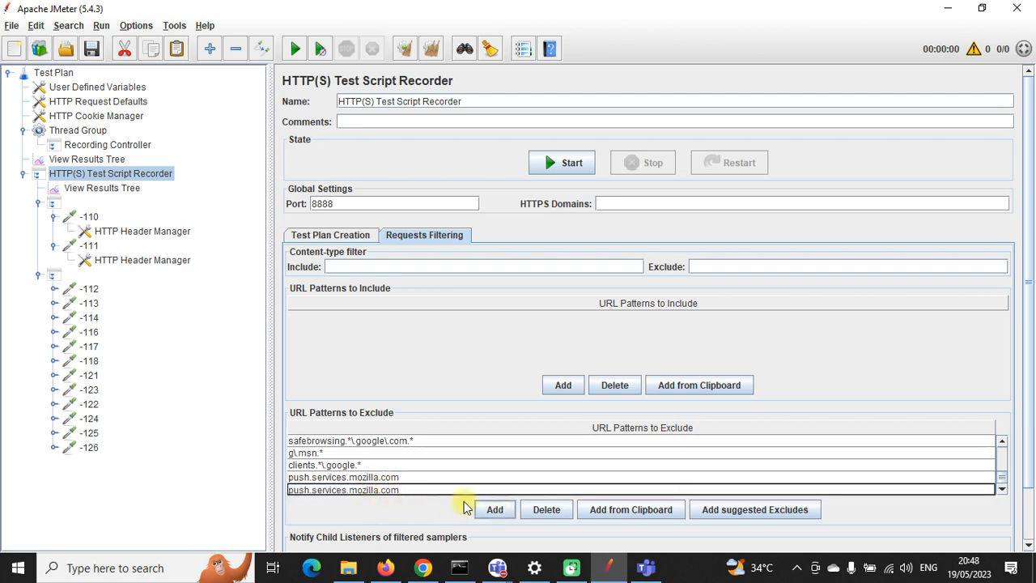
click(403, 477)
click(397, 490)
click(539, 508)
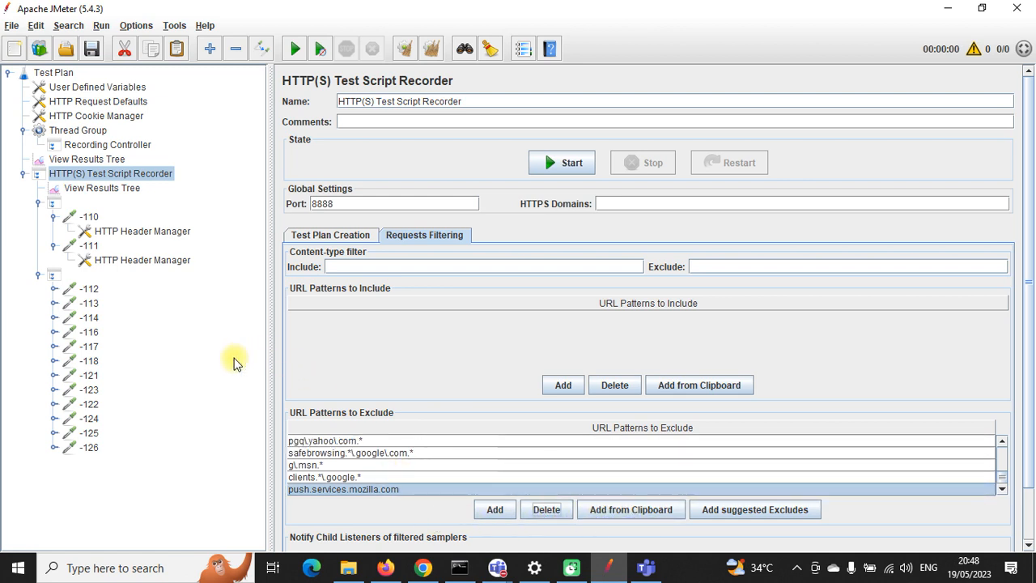
click(88, 448)
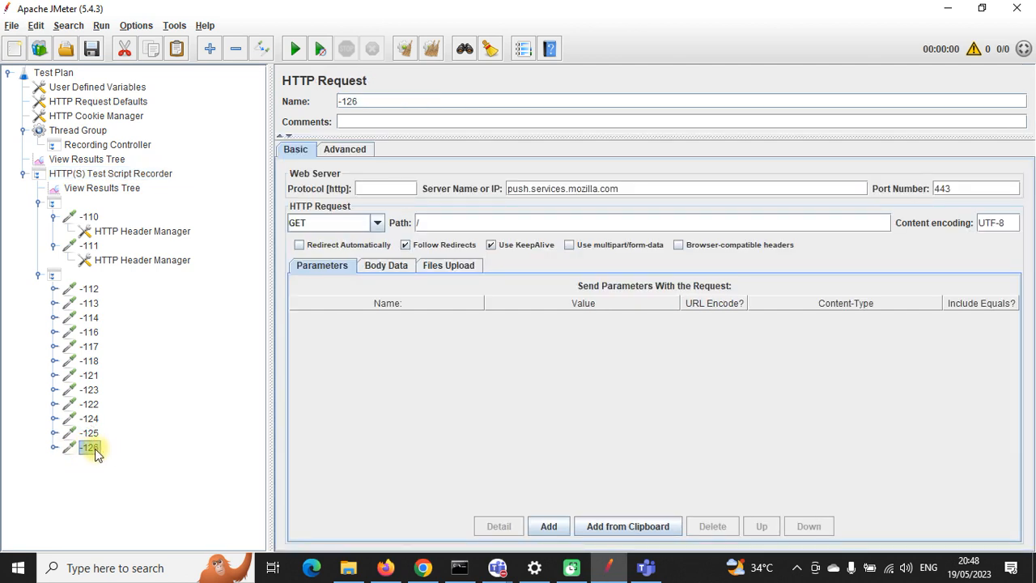
Step: Remove the stray request -126 to push.services.mozilla.com
right_click(94, 453)
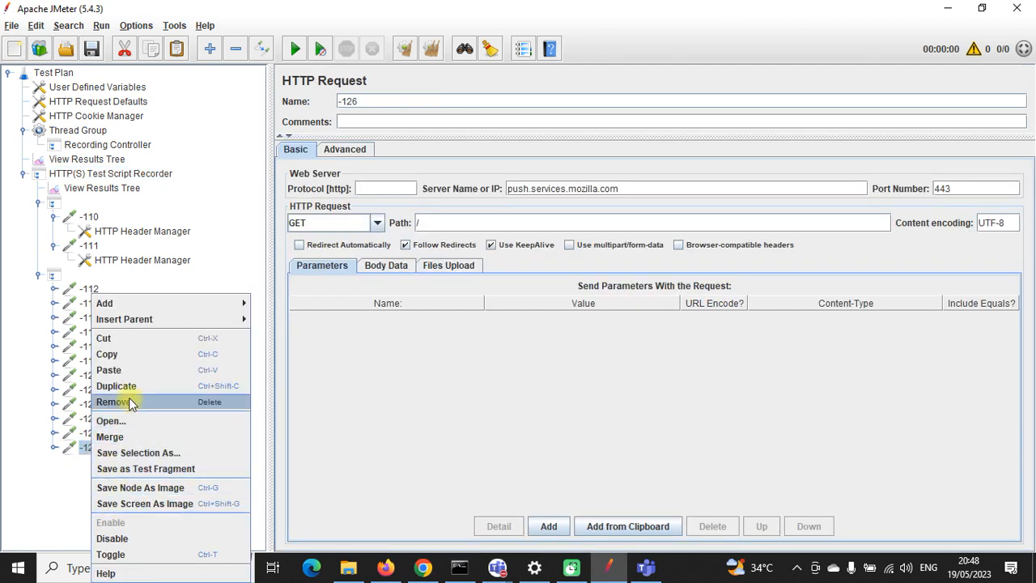
click(128, 401)
click(498, 301)
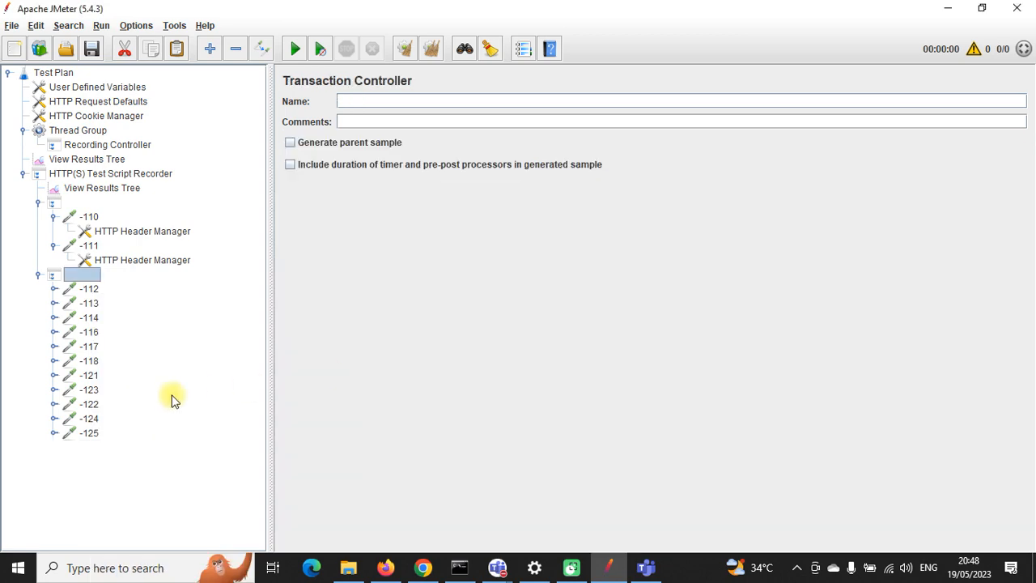
Step: Remove both recorded transaction controllers, then restart the recorder and accept the certificate notice
click(87, 433)
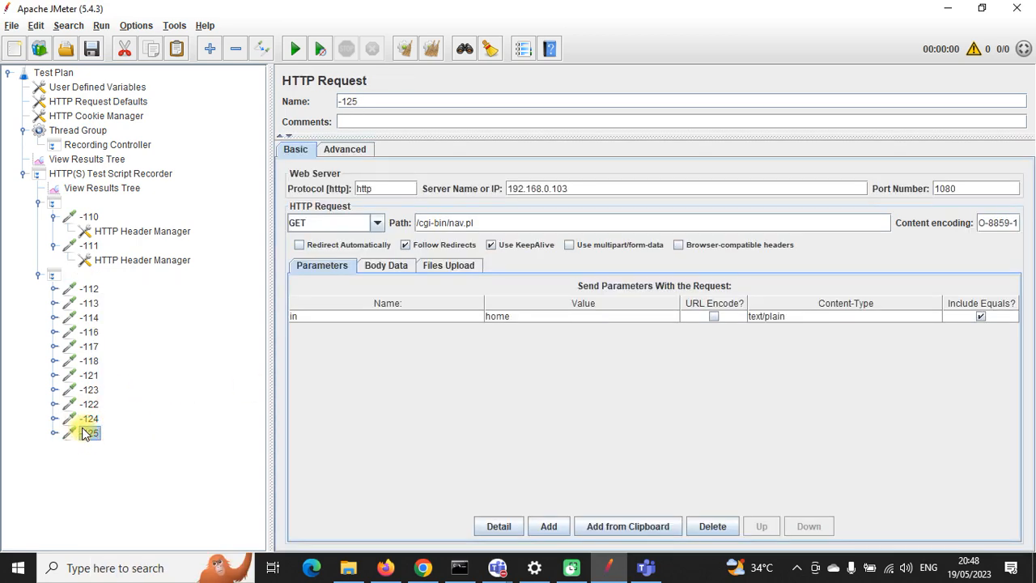
click(87, 217)
click(95, 246)
click(39, 203)
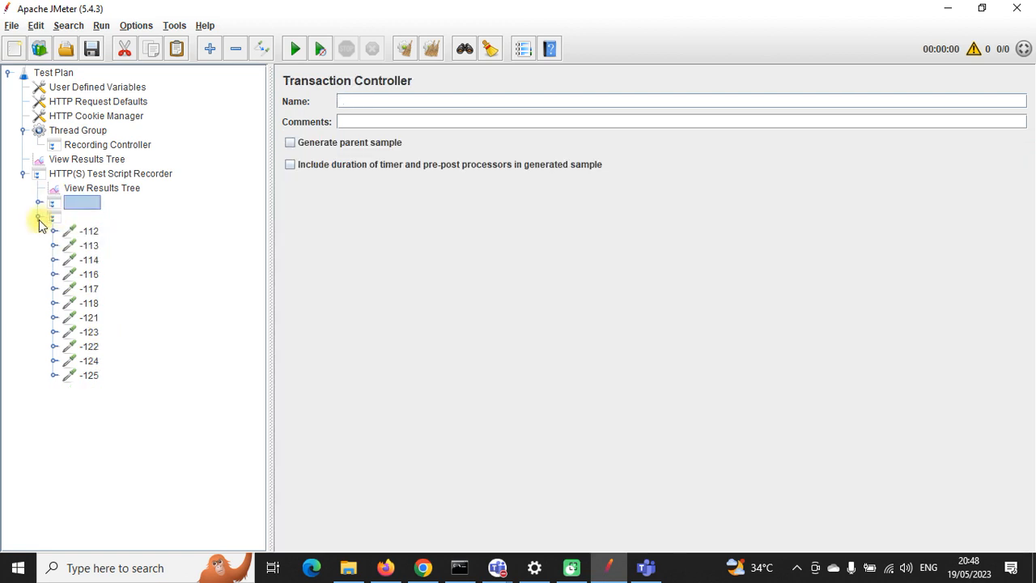
click(39, 216)
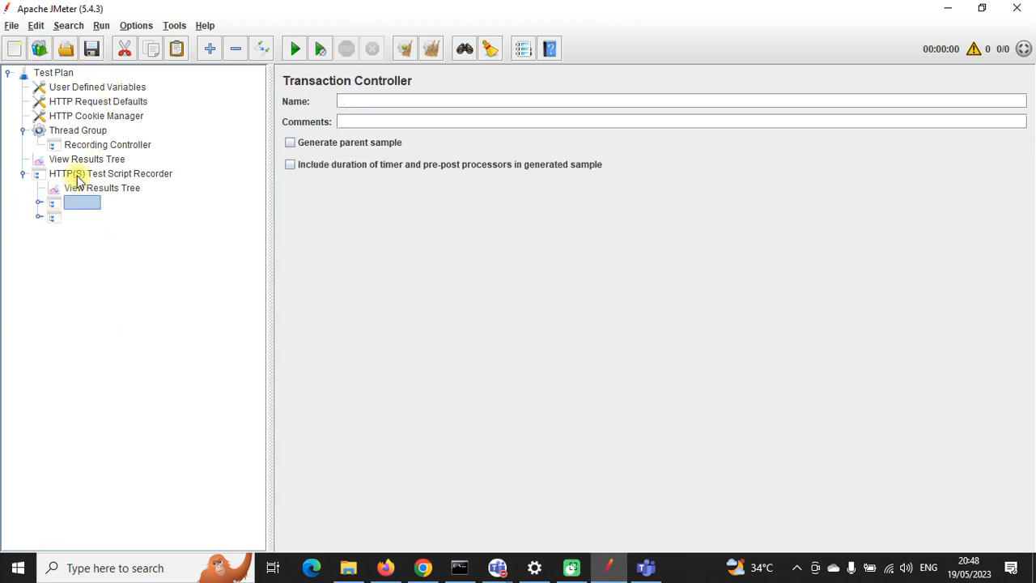
shift+click(66, 217)
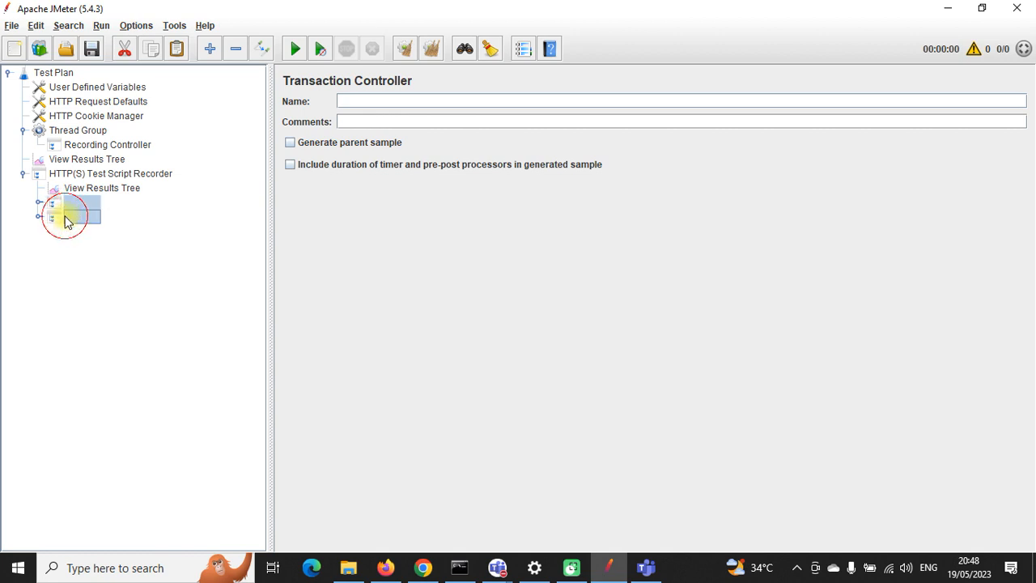
right_click(80, 203)
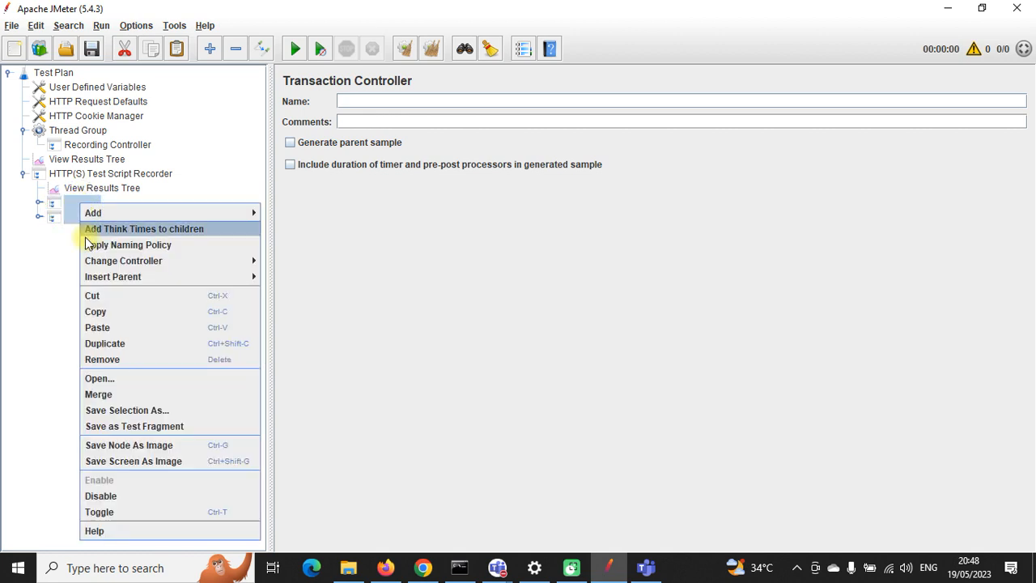
click(103, 359)
click(499, 299)
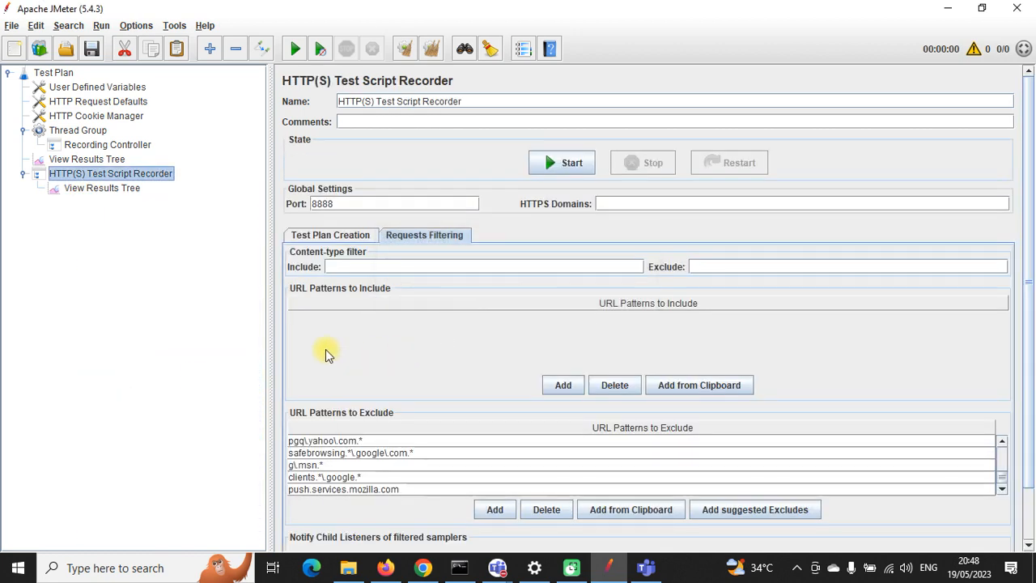
click(571, 165)
click(647, 424)
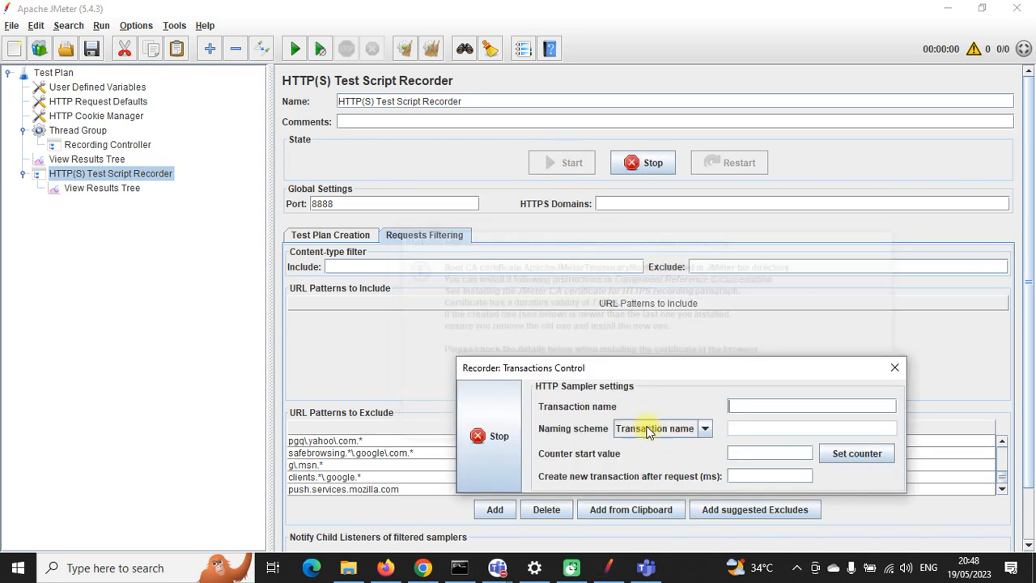
Step: Reload Web Tours in Firefox and log in with the account password, declining to save it
mouse_move(426, 569)
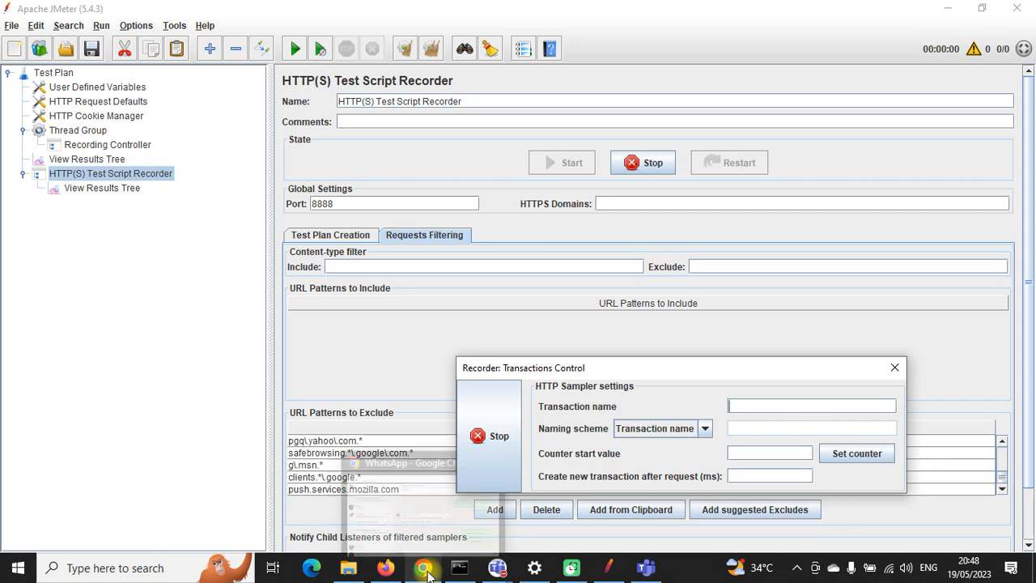
click(385, 567)
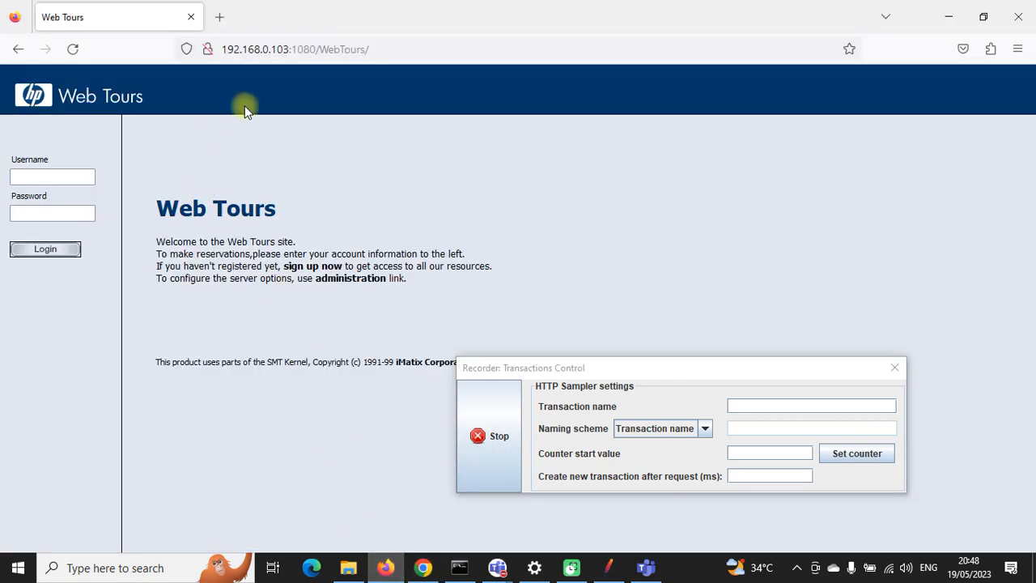
click(395, 49)
key(Return)
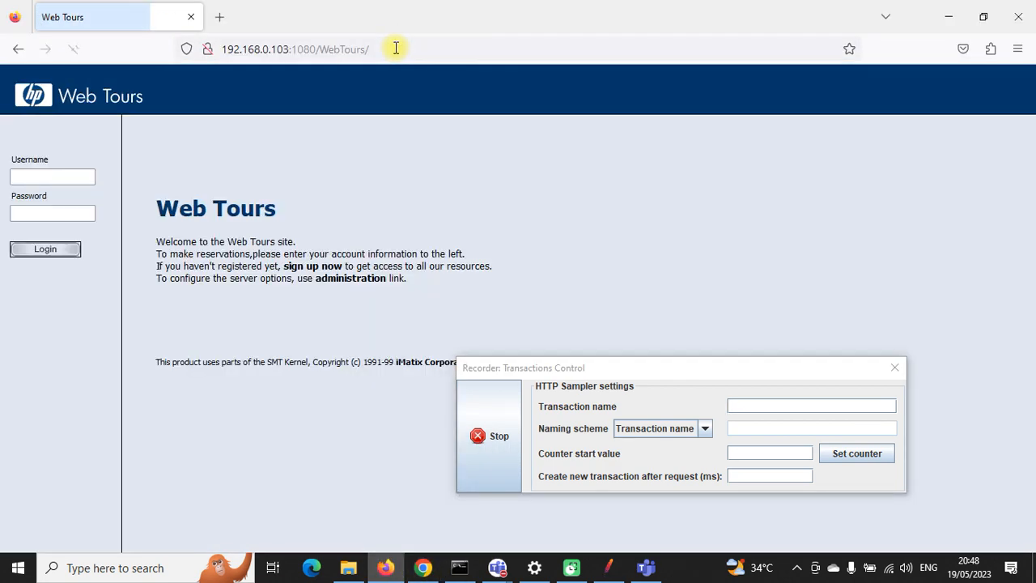
click(78, 180)
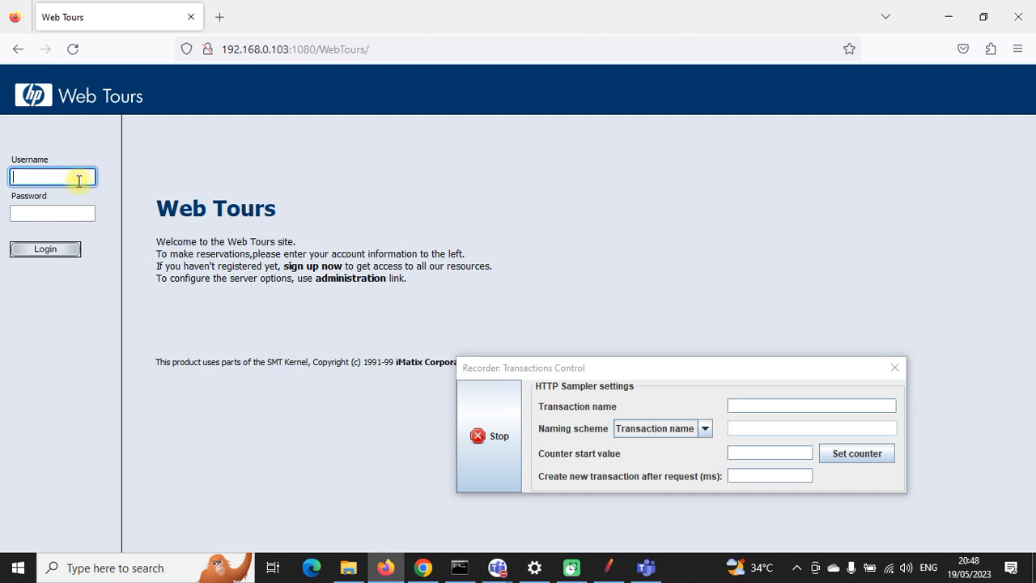
key(Tab)
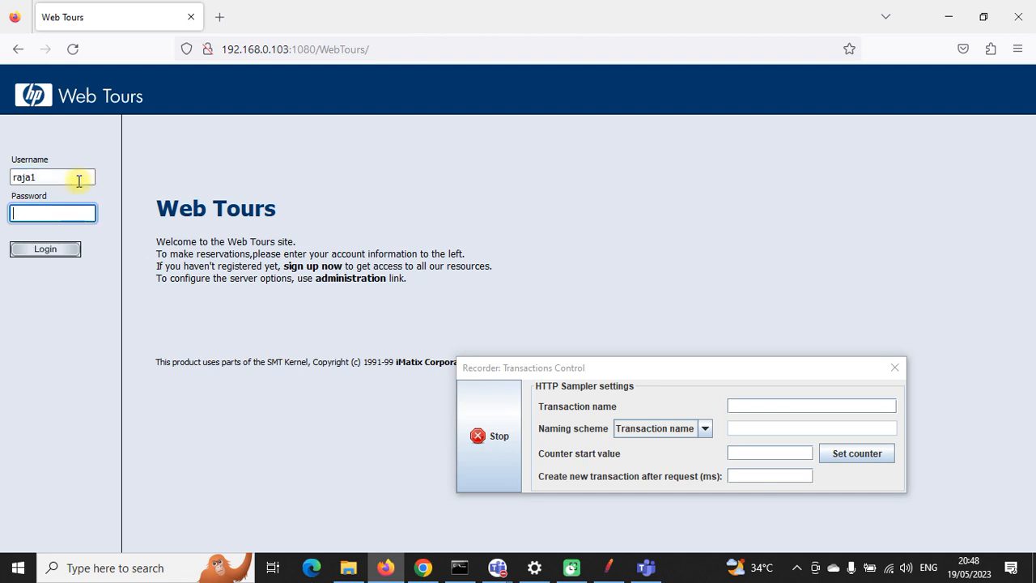
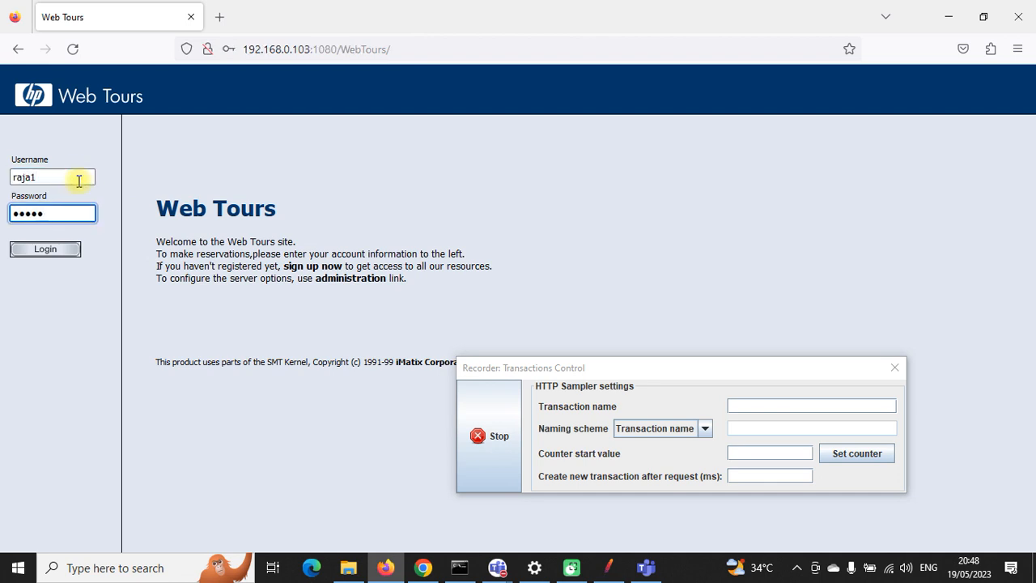
click(46, 249)
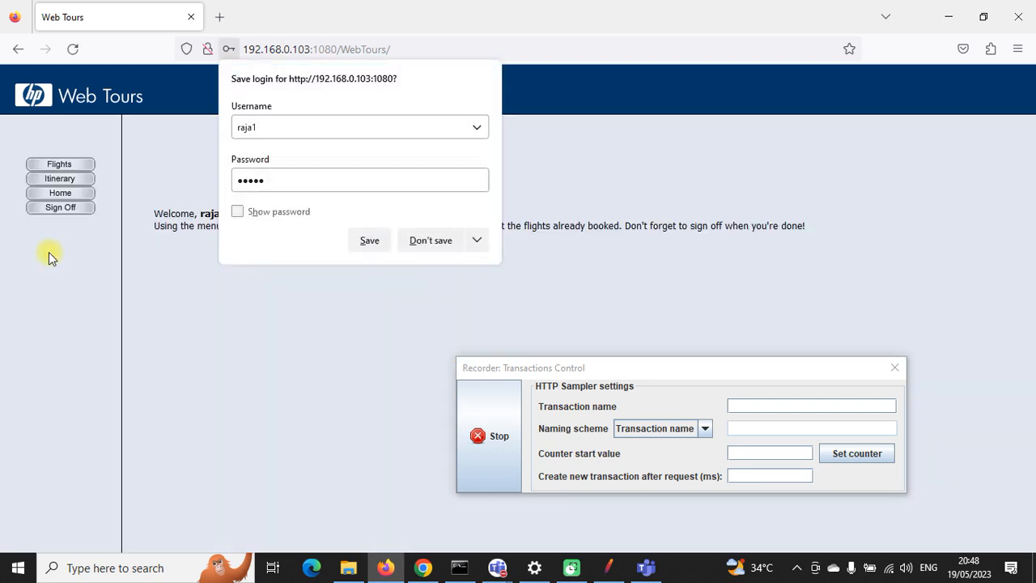
click(414, 243)
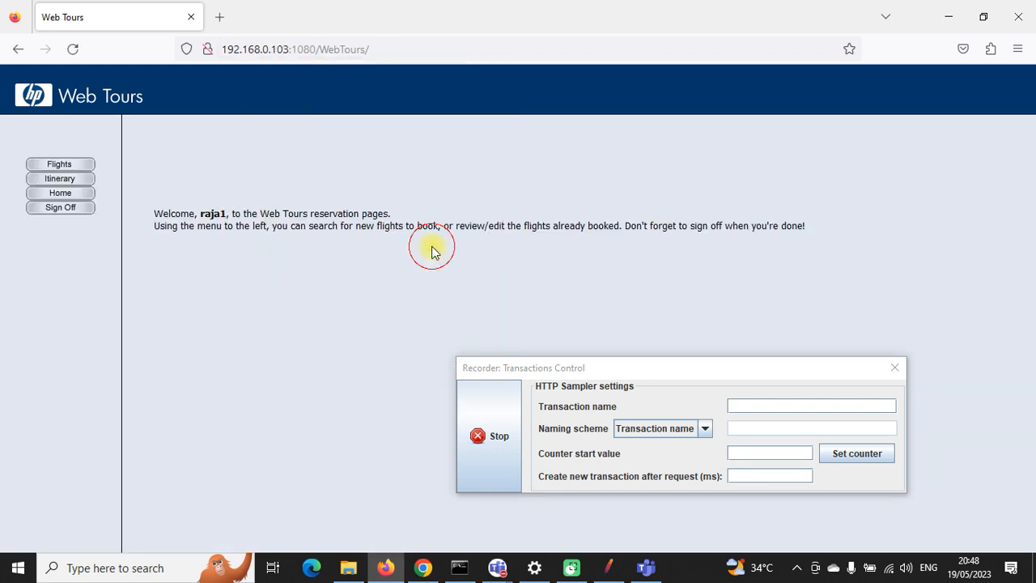
Step: Sign off from Web Tours, stop the recording, and return to JMeter
click(72, 212)
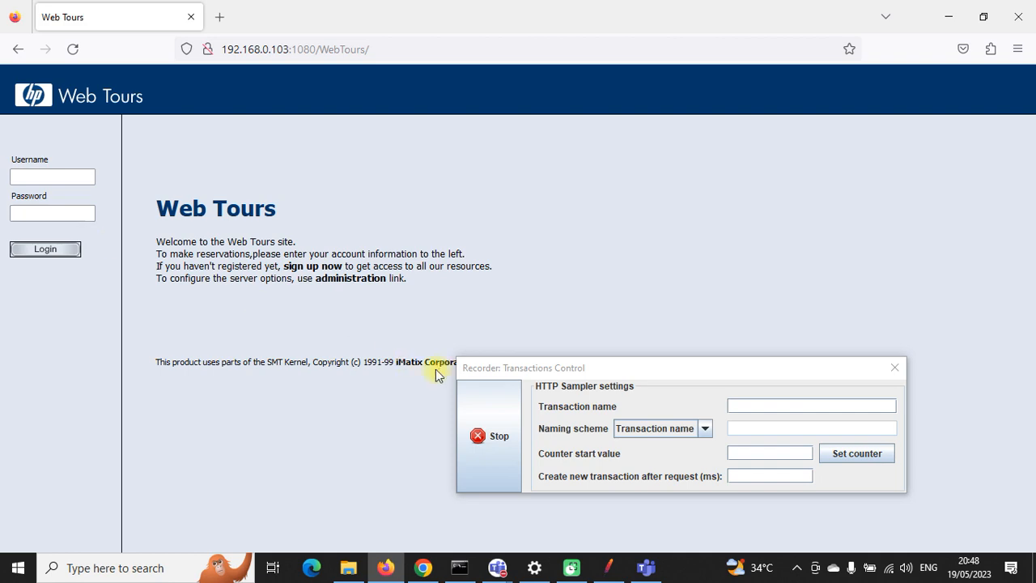
click(499, 397)
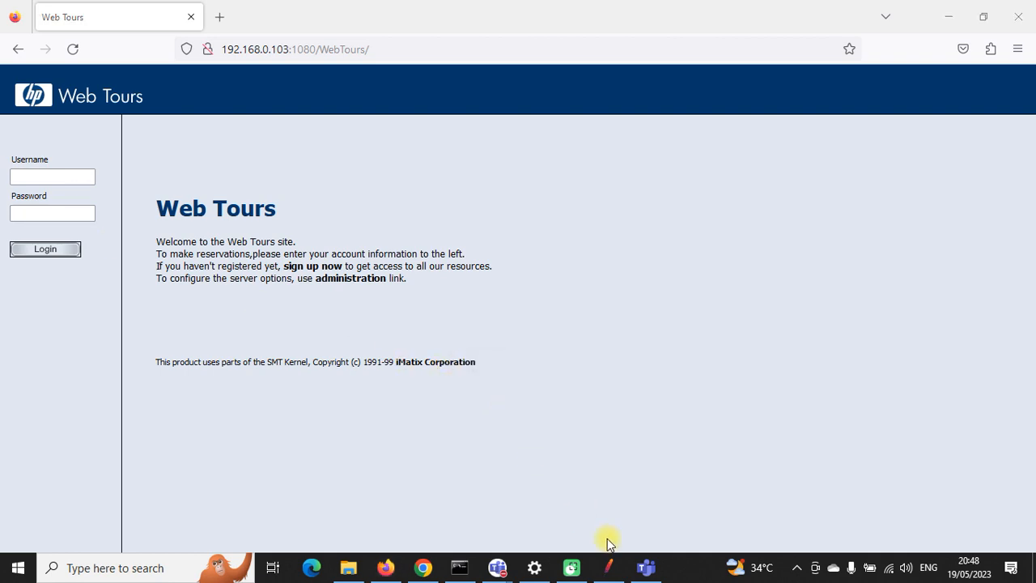
click(609, 565)
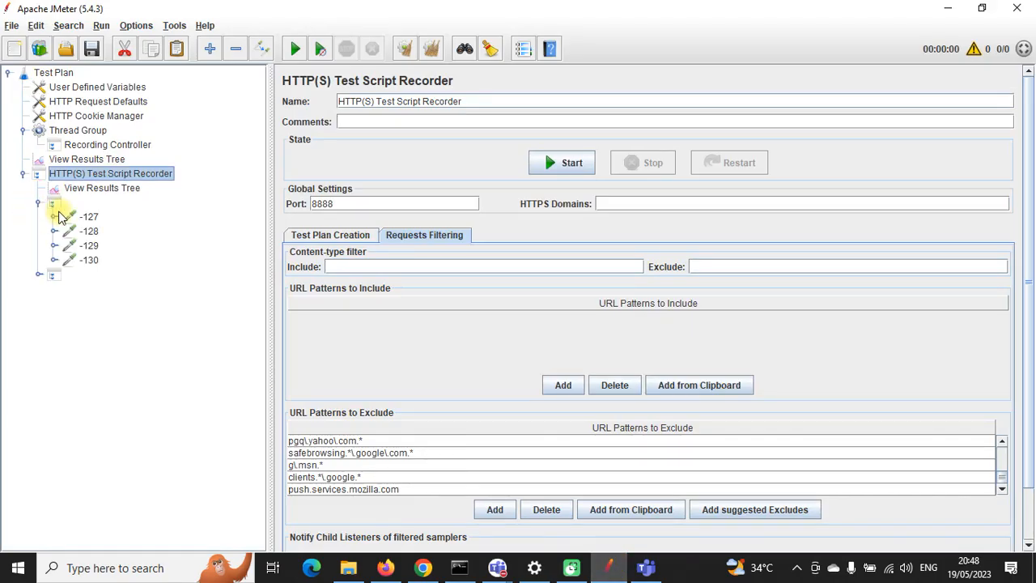
Step: Inspect recorded requests -127 to -130, then expand the second controller to the -131 login POST
click(87, 216)
click(89, 232)
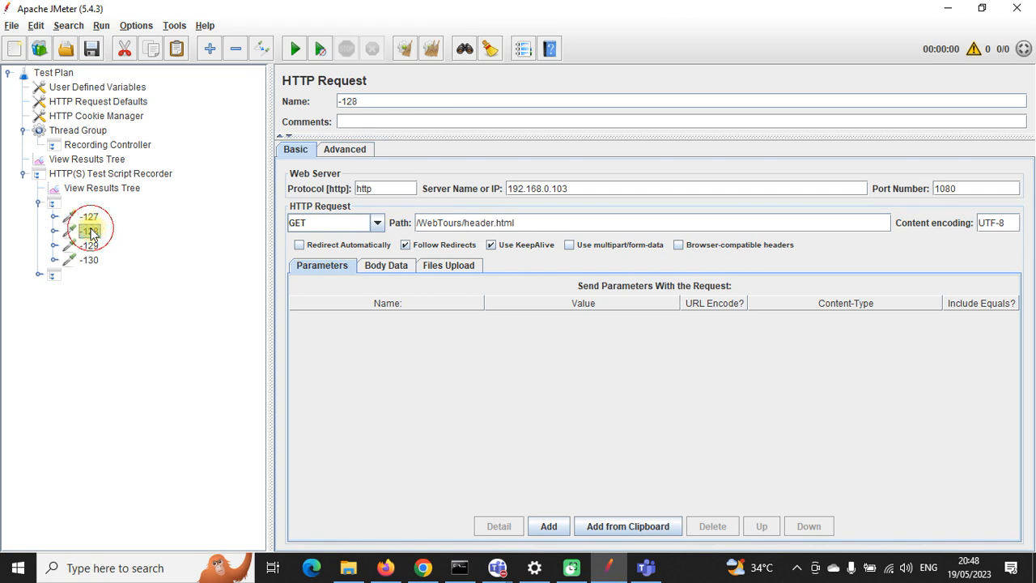
click(89, 245)
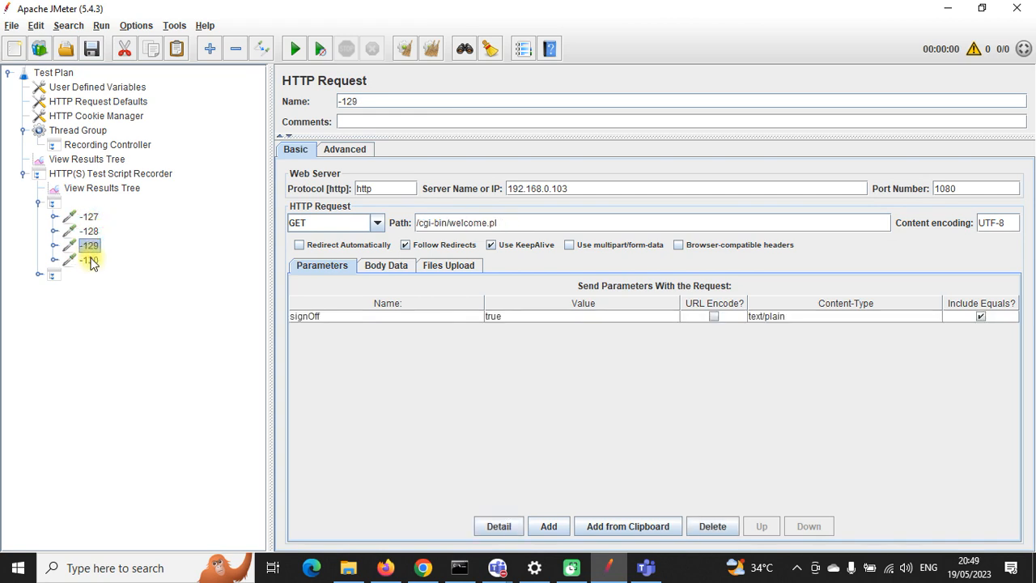
click(89, 260)
click(38, 275)
click(88, 288)
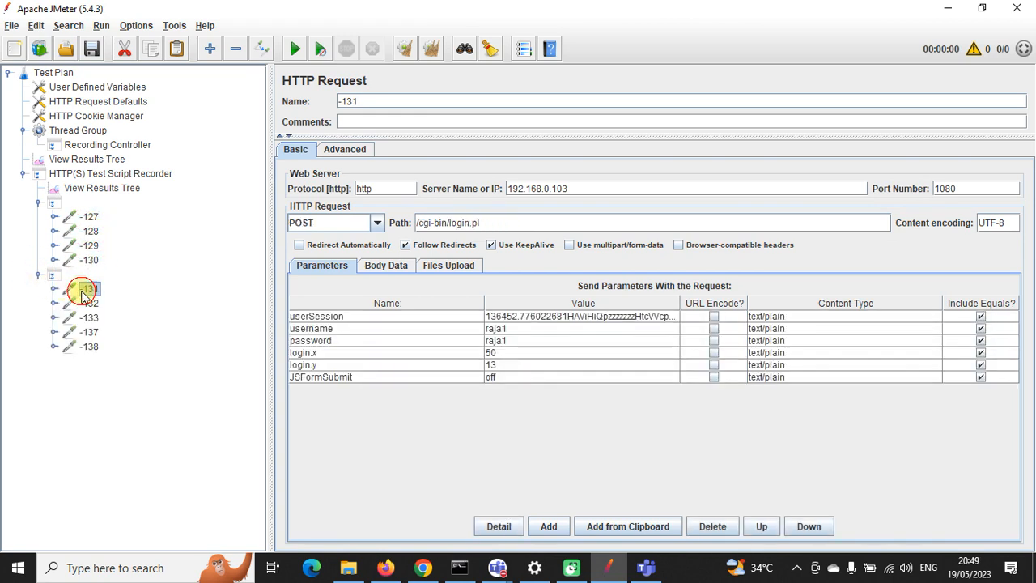
Step: Step through requests -132 to -138 with the arrow keys, stopping on -137 (welcome.pl, signOff)
key(Down)
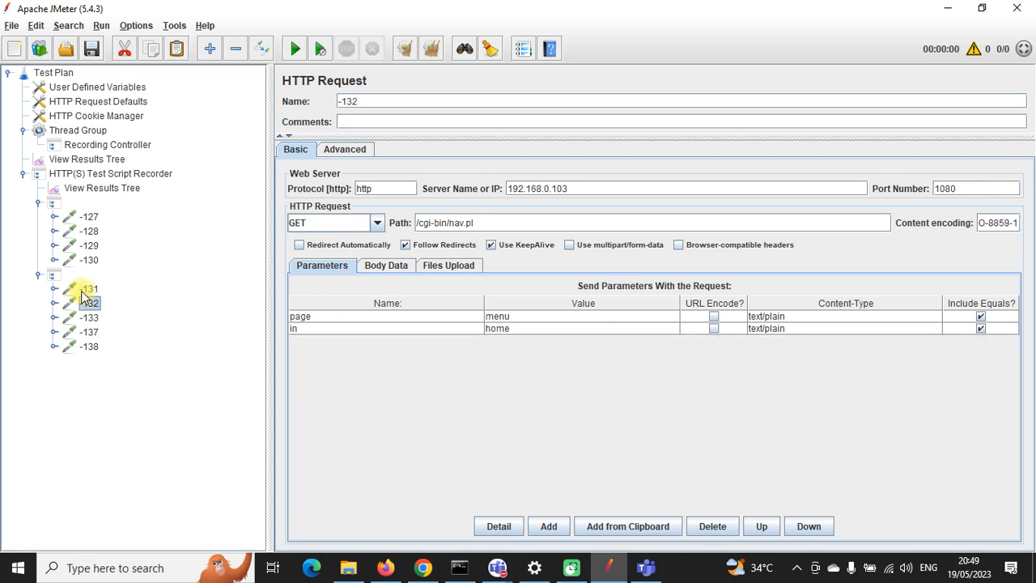
key(Down)
key(Down)
key(Down)
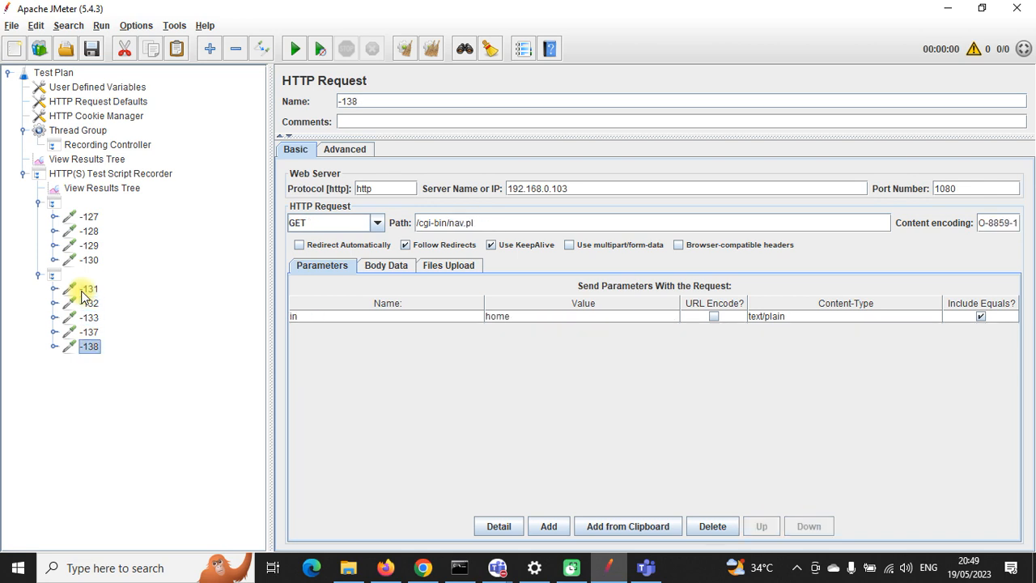
key(Up)
key(Up)
key(Up)
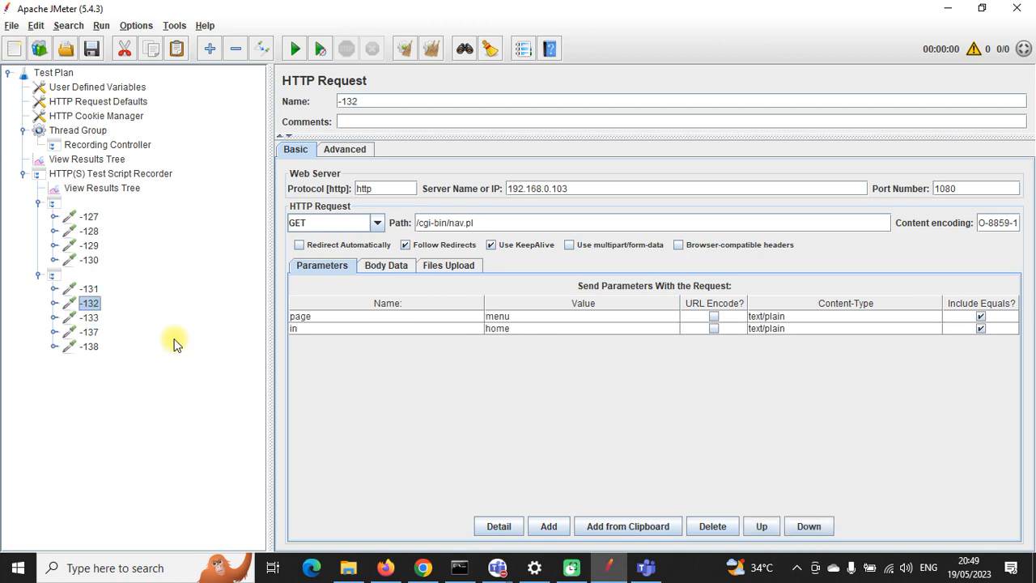
key(Up)
key(Up)
key(Up)
key(Up)
key(Up)
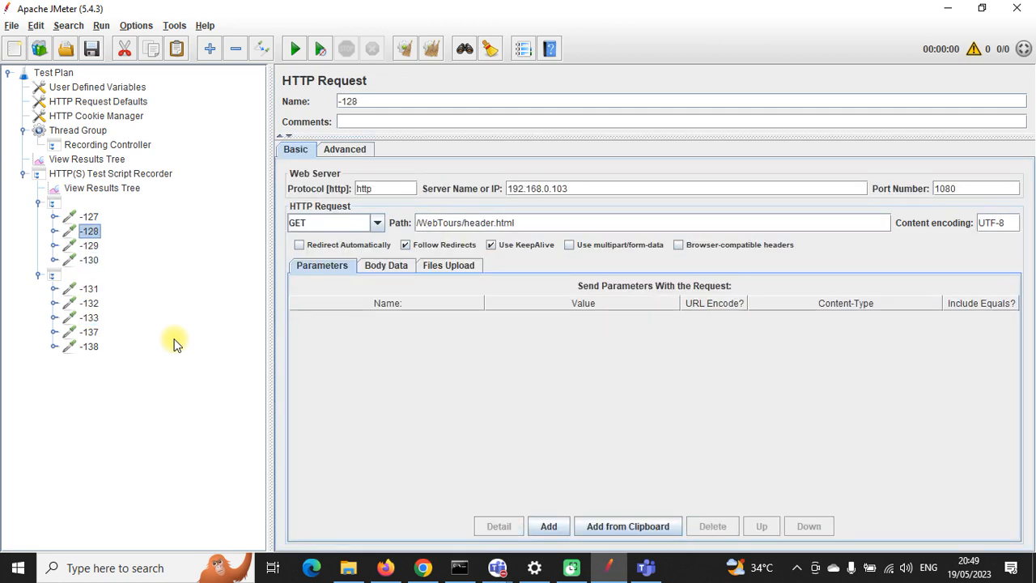
key(Up)
key(Down)
key(Down)
key(Down)
key(Down)
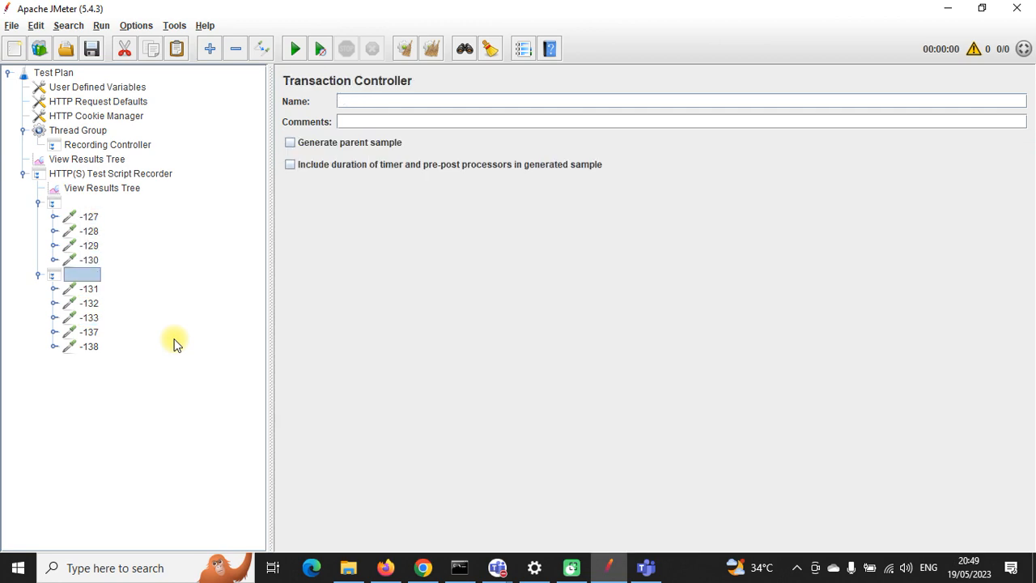
key(Down)
key(Down)
key(Down)
key(Down)
key(Down)
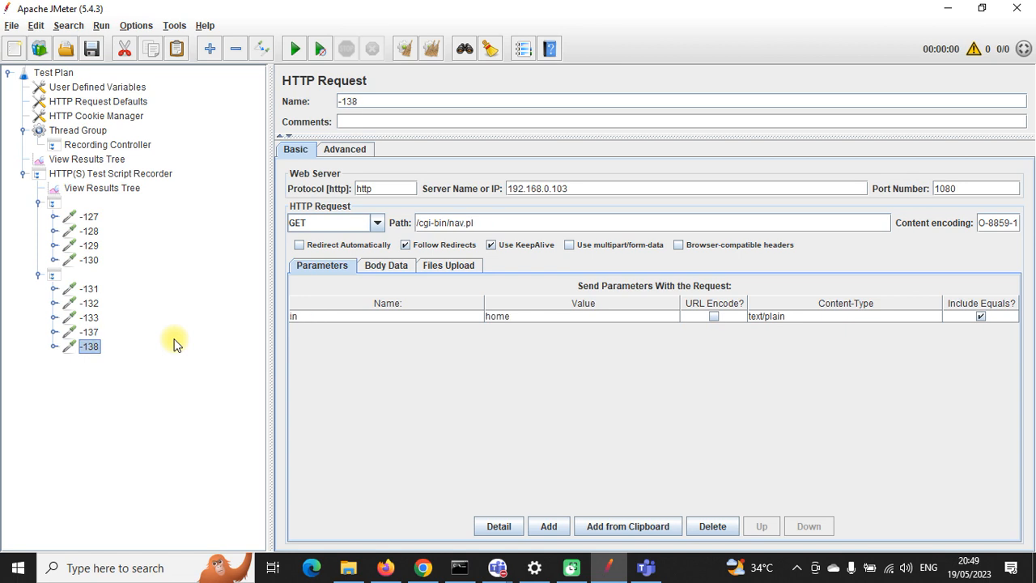
key(Up)
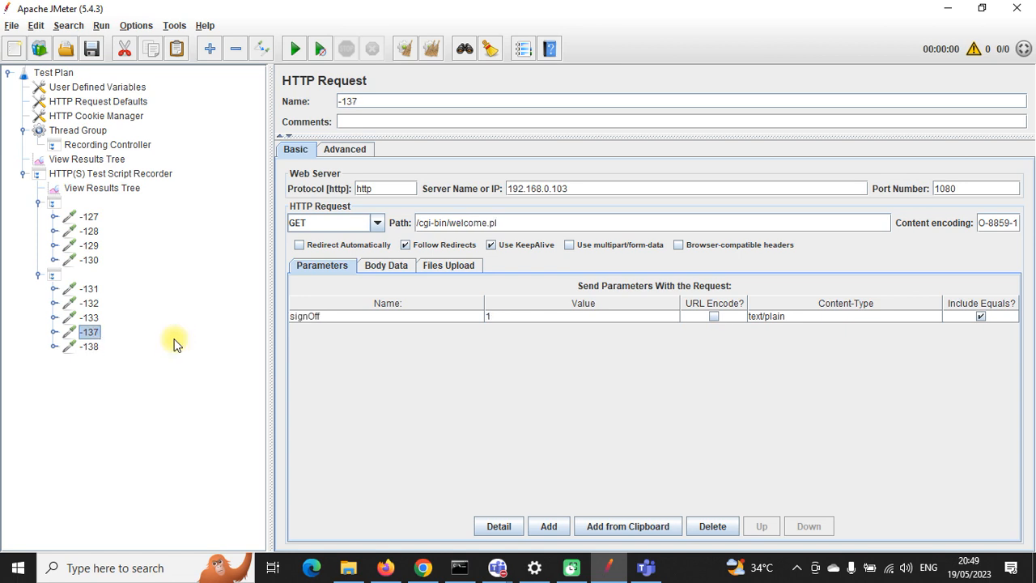
Step: Review the HTTP(S) Test Script Recorder's Requests Filtering exclude patterns
click(109, 171)
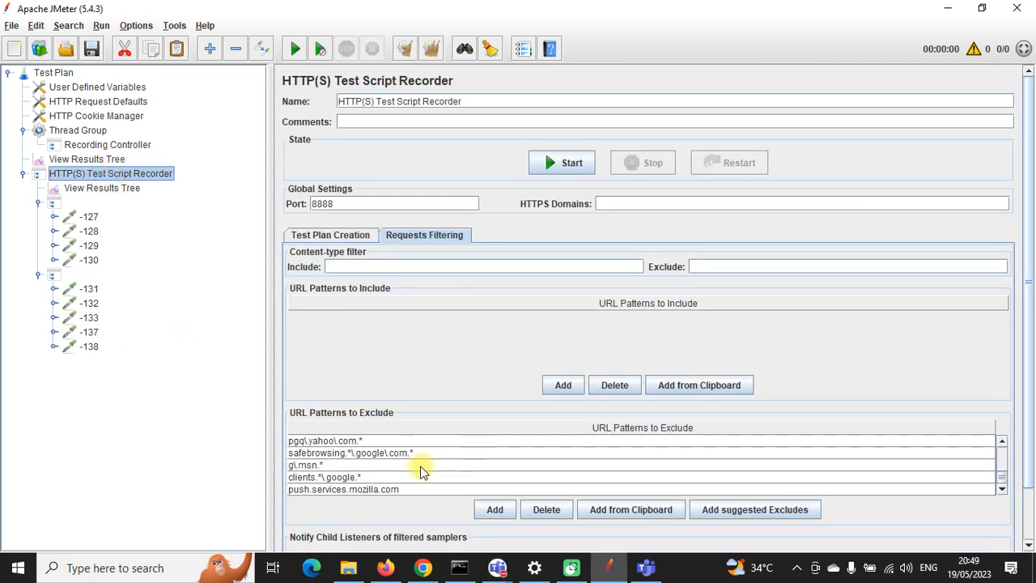
click(332, 491)
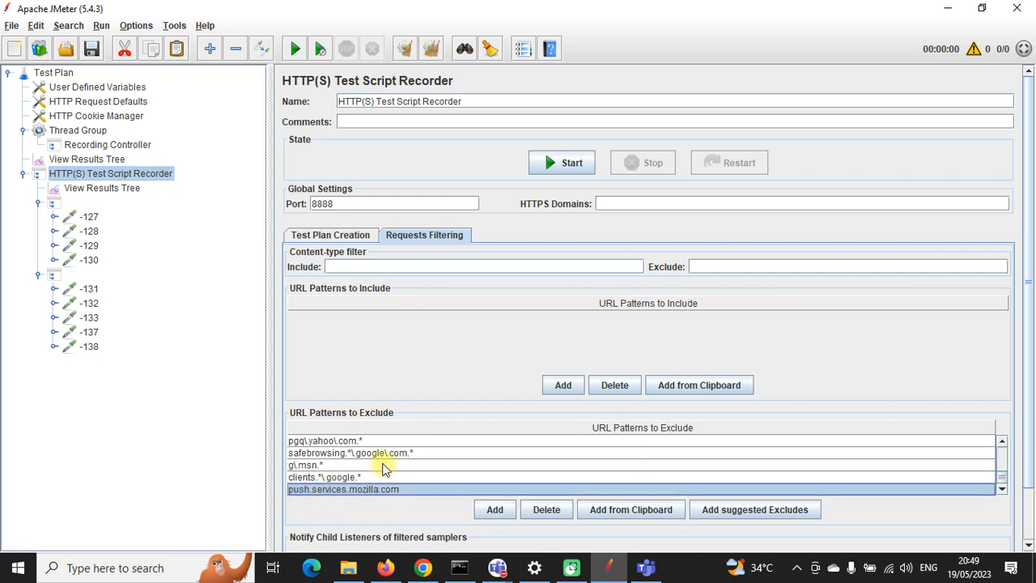
scroll(381, 463, up, 3)
scroll(381, 467, up, 3)
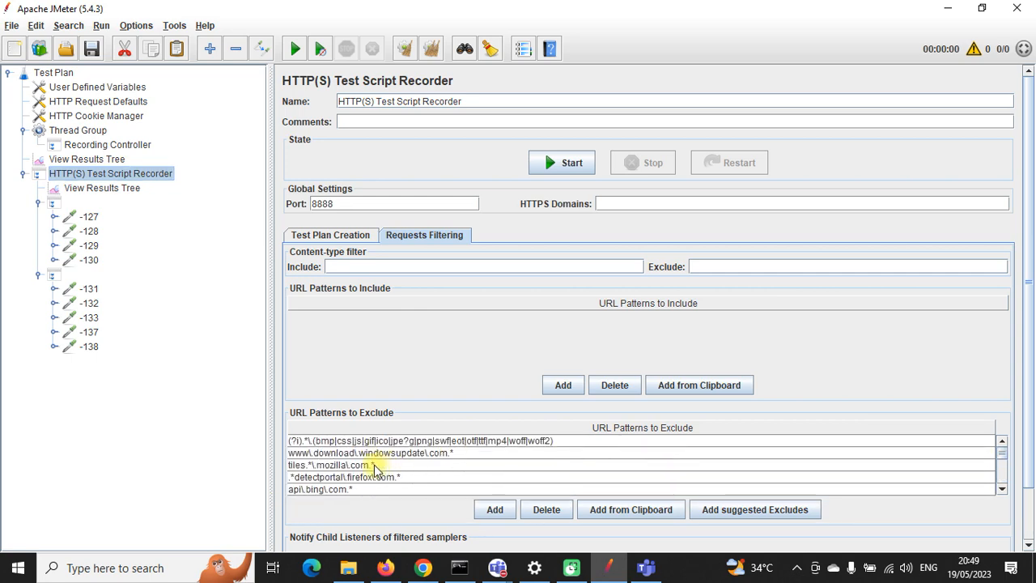
Step: Check request -127's server 192.168.0.103, then show the recorder's Test Plan Creation options
click(88, 217)
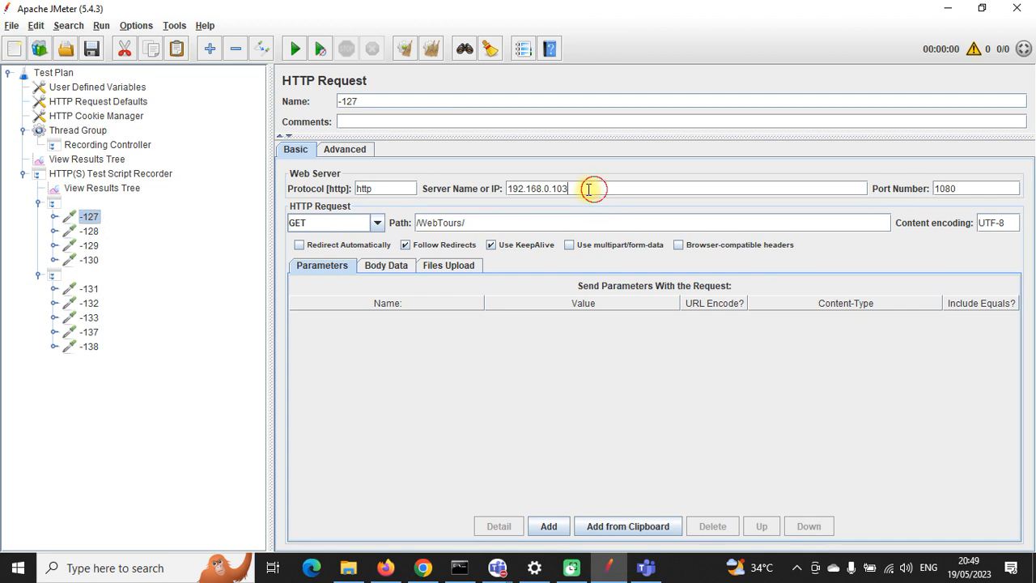
drag(590, 189, 507, 184)
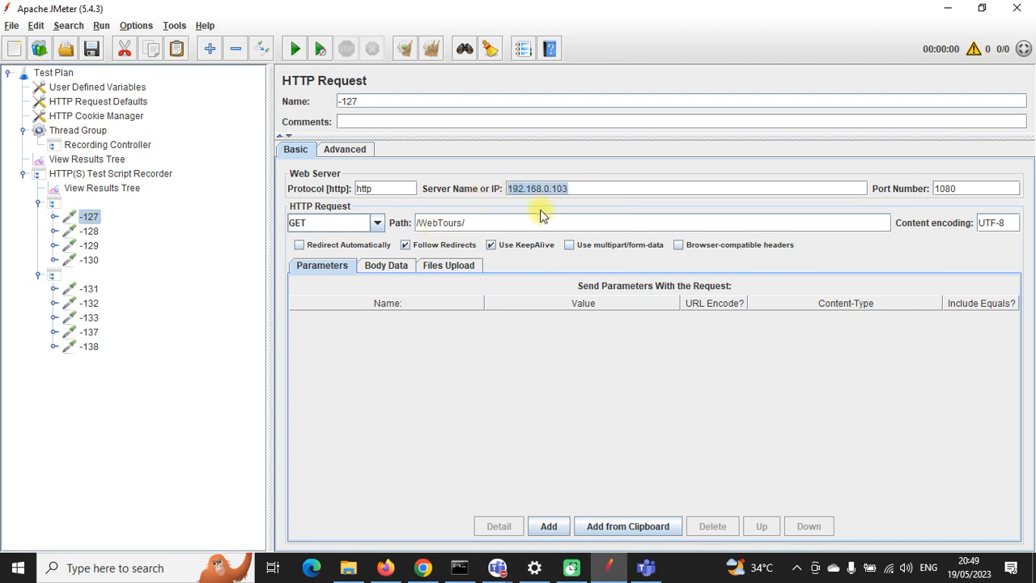
click(106, 173)
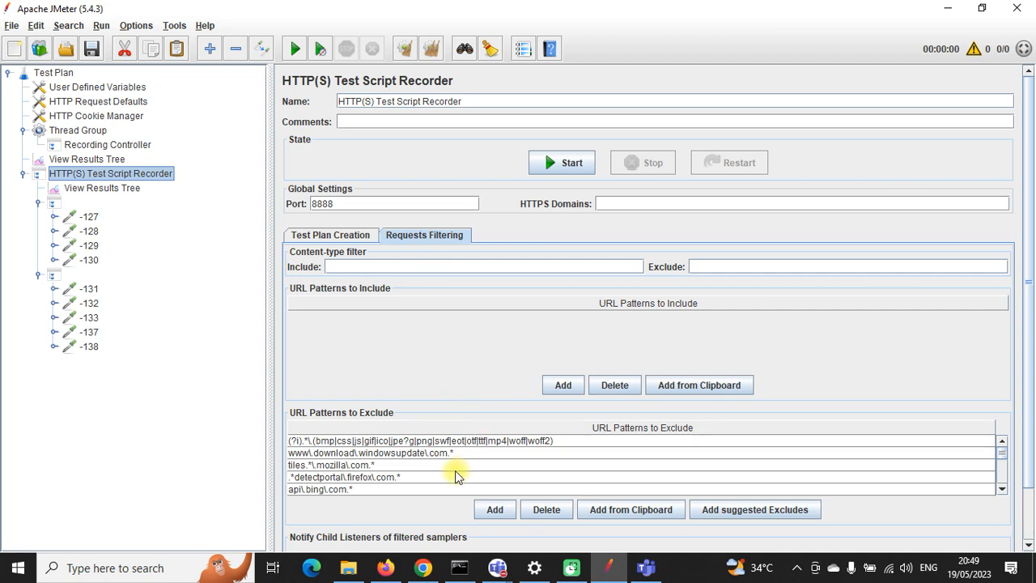
click(330, 234)
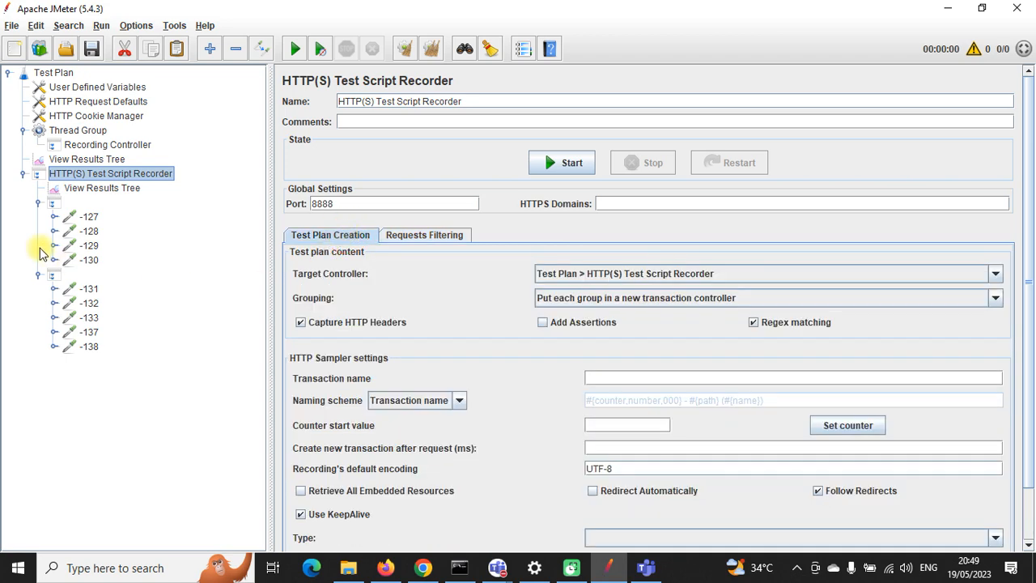
Step: Review requests -127 to -131, including the login request's userSession value
click(88, 217)
click(90, 232)
click(90, 245)
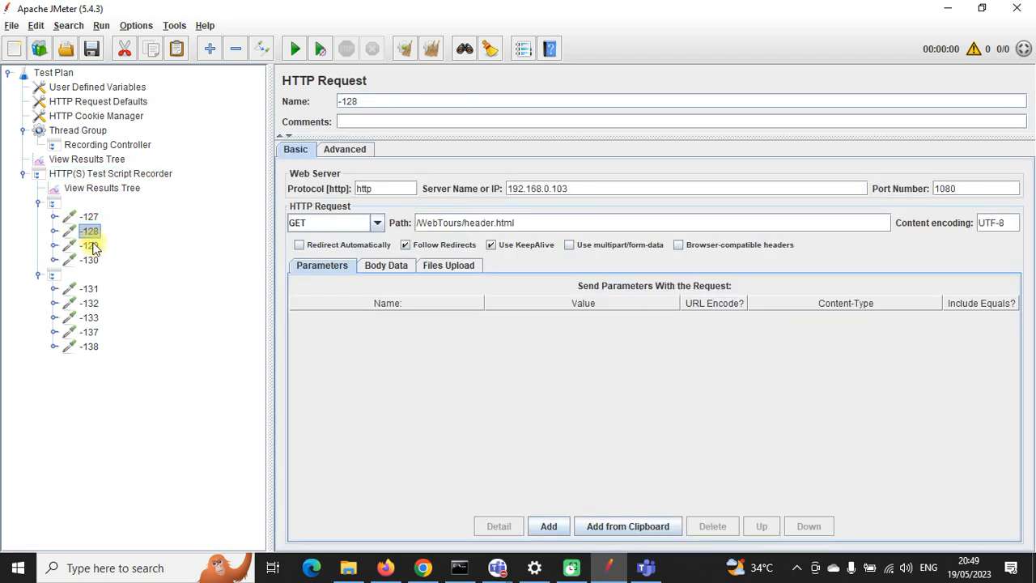
click(89, 259)
click(87, 289)
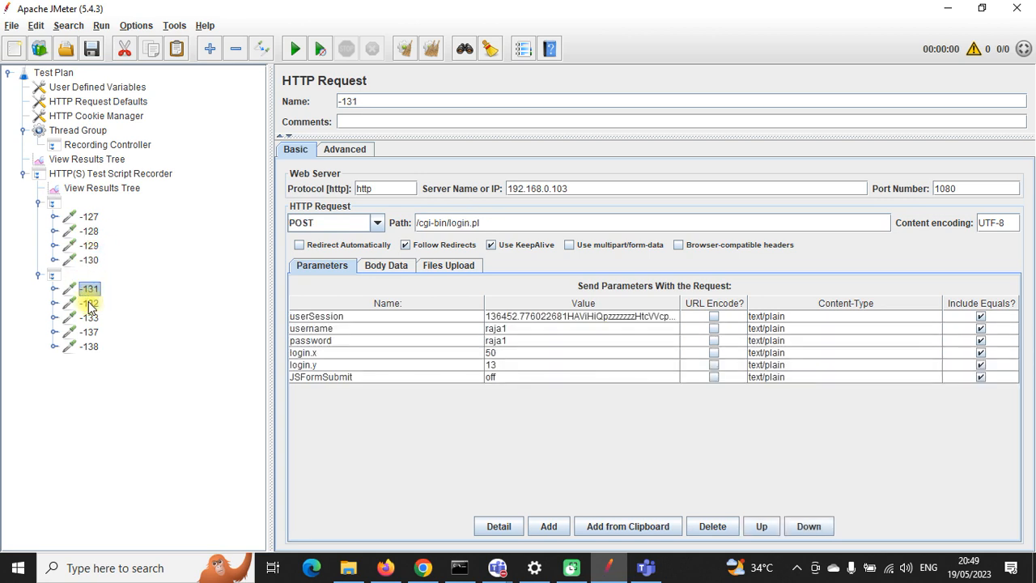
double_click(540, 316)
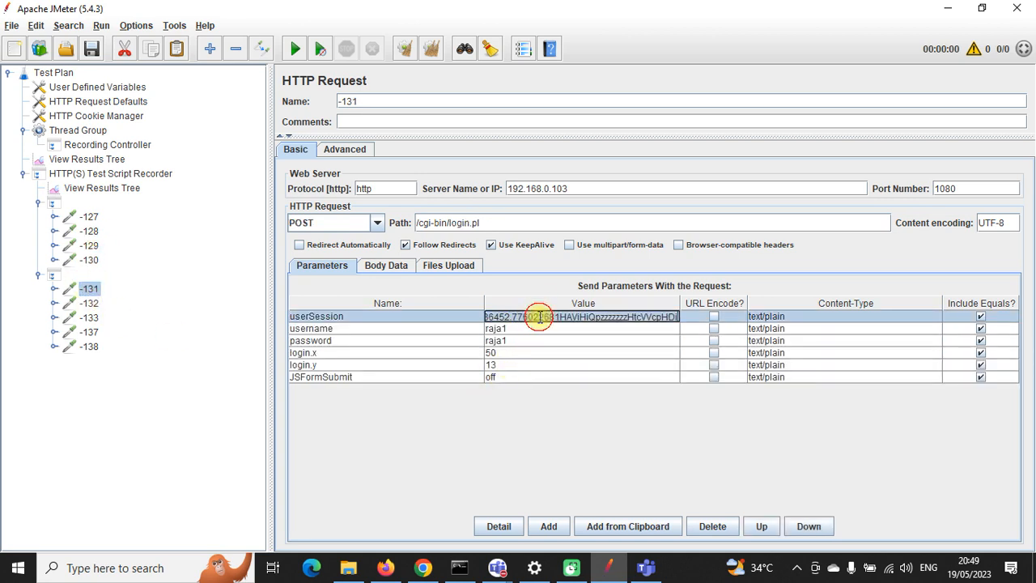
Step: Collapse both transaction controllers and turn on Generate parent sample
click(37, 276)
click(38, 204)
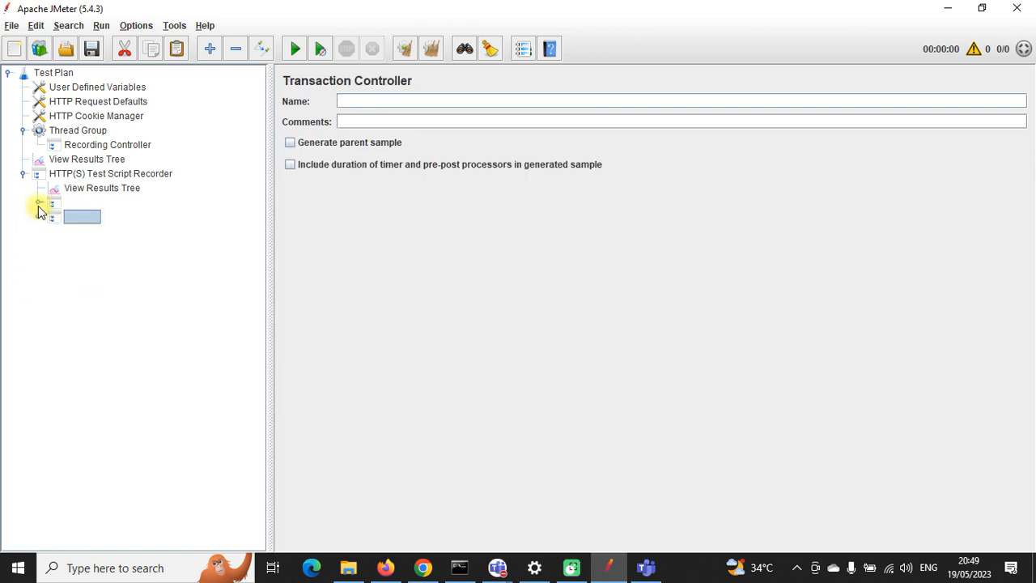
click(290, 142)
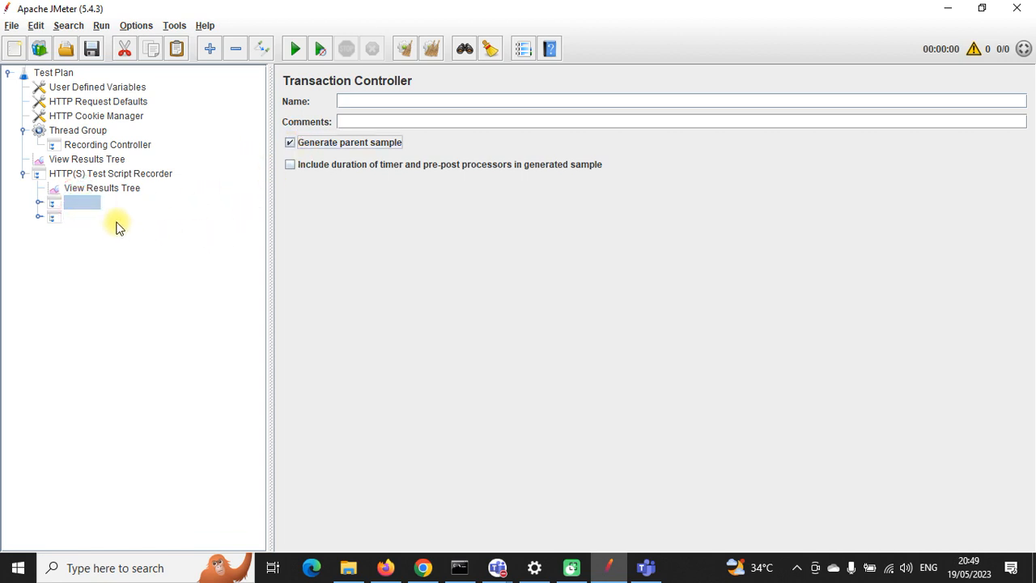
click(52, 206)
click(38, 202)
click(91, 216)
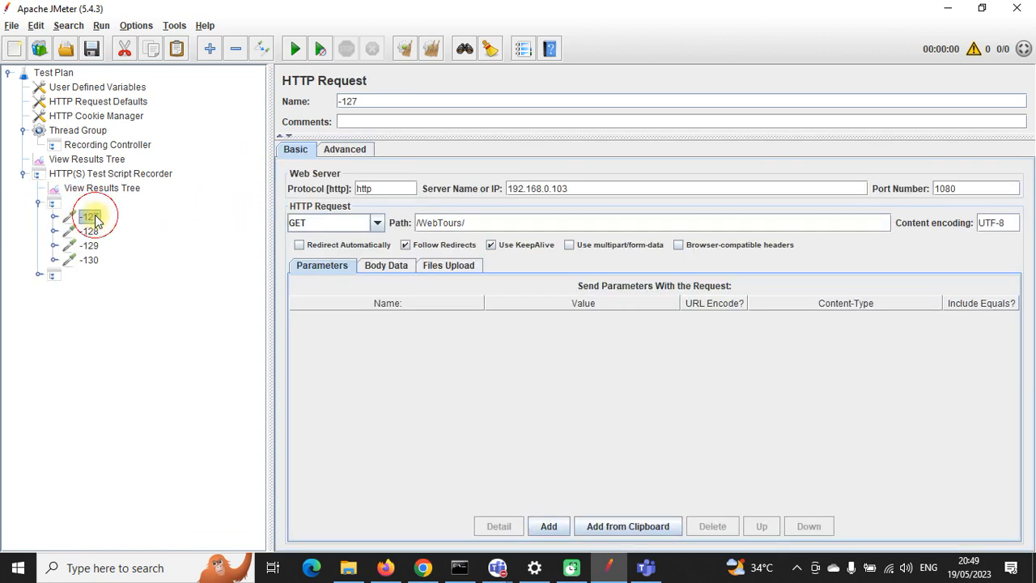
click(39, 202)
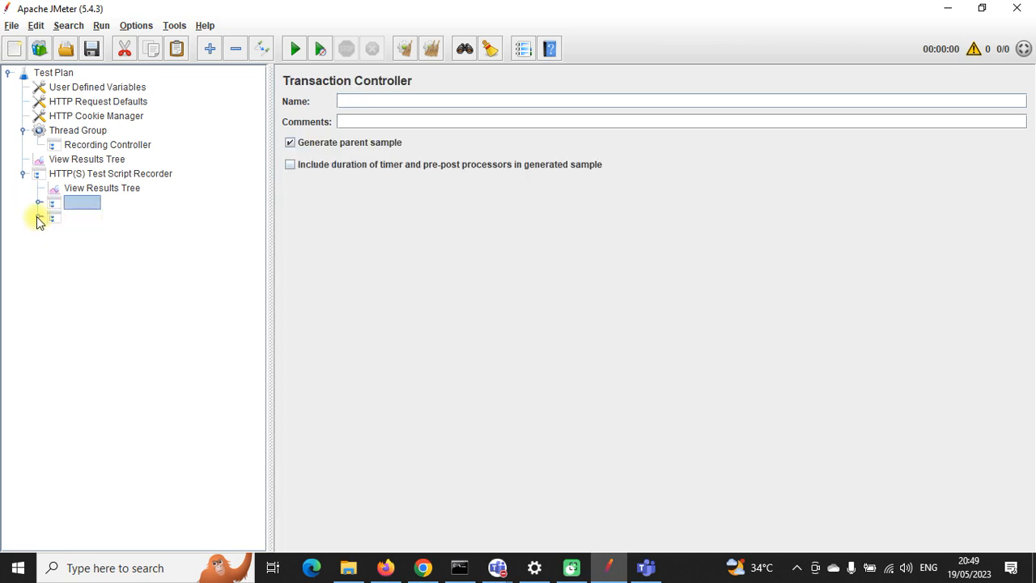
Step: Select the View Results Tree listener and start the test run
click(40, 214)
click(39, 213)
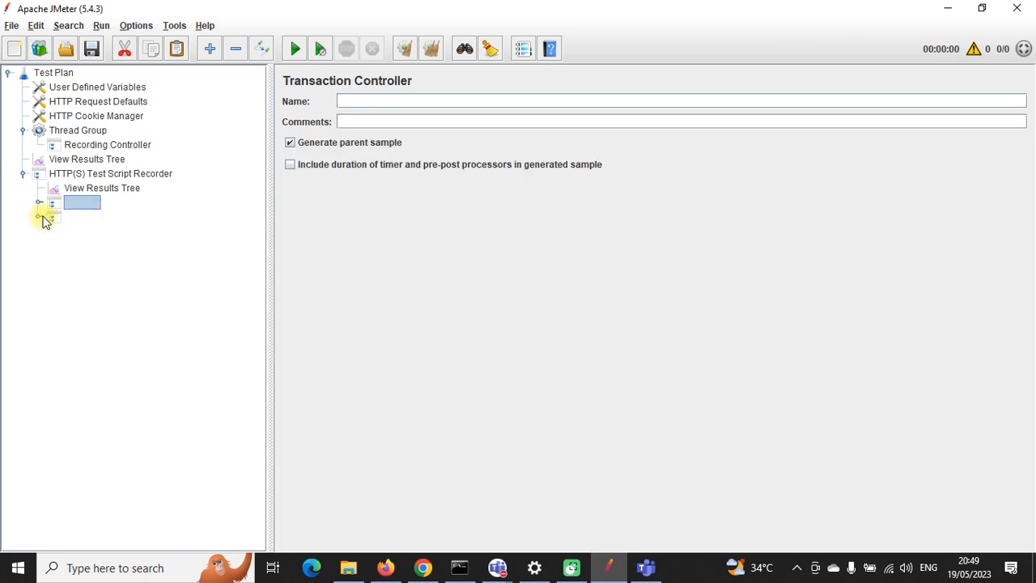
click(91, 160)
click(295, 49)
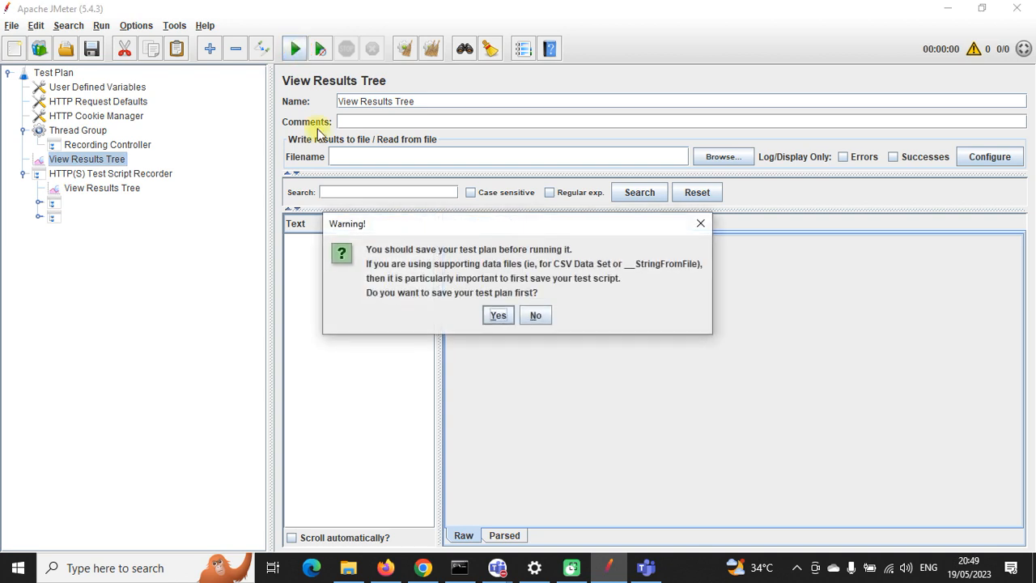
Step: Save the plan as Test.jmx in Downloads, replacing the old file, and overwrite recording.xml
click(495, 316)
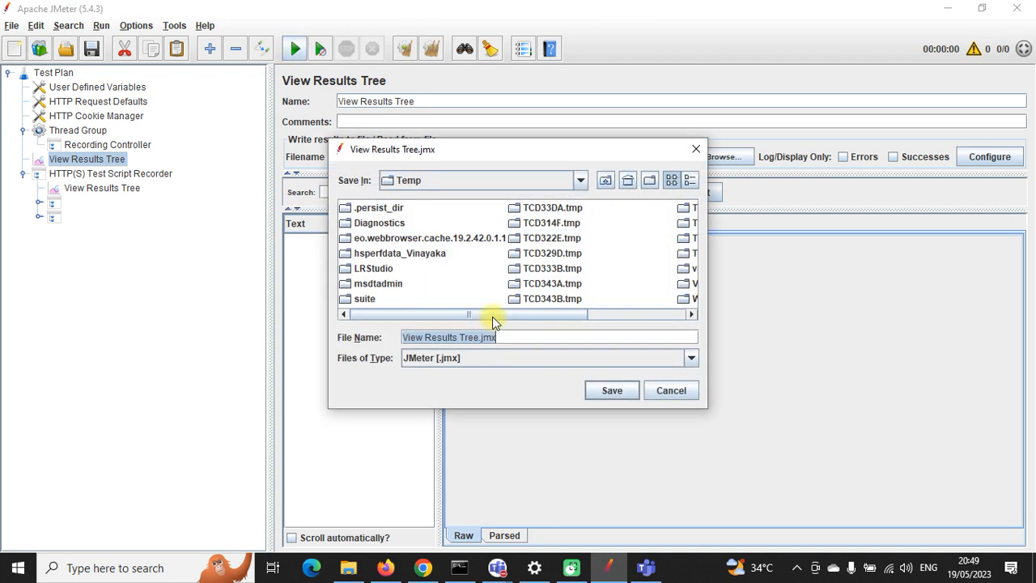
drag(478, 336, 404, 337)
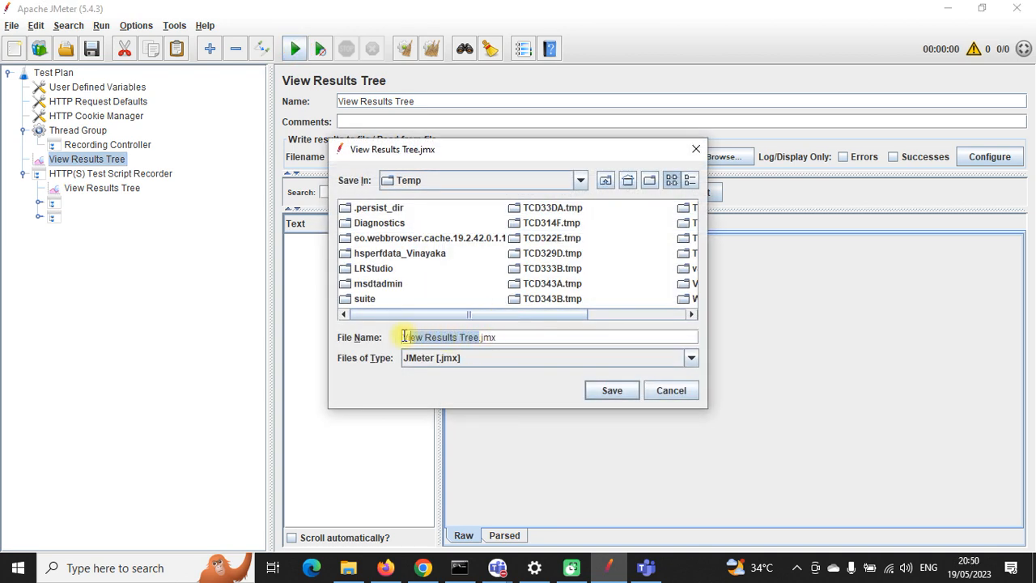
text(TEST)
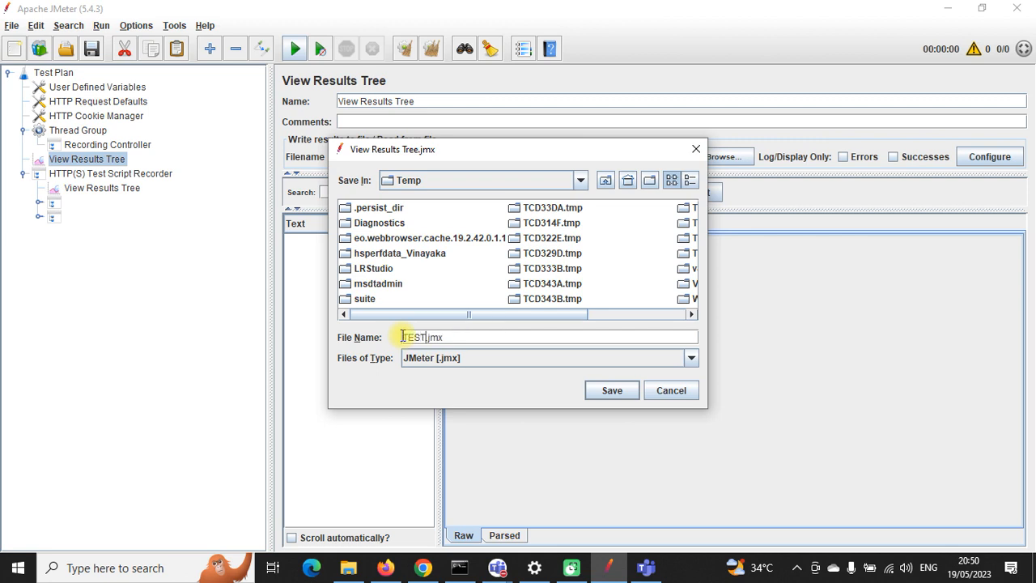
click(605, 181)
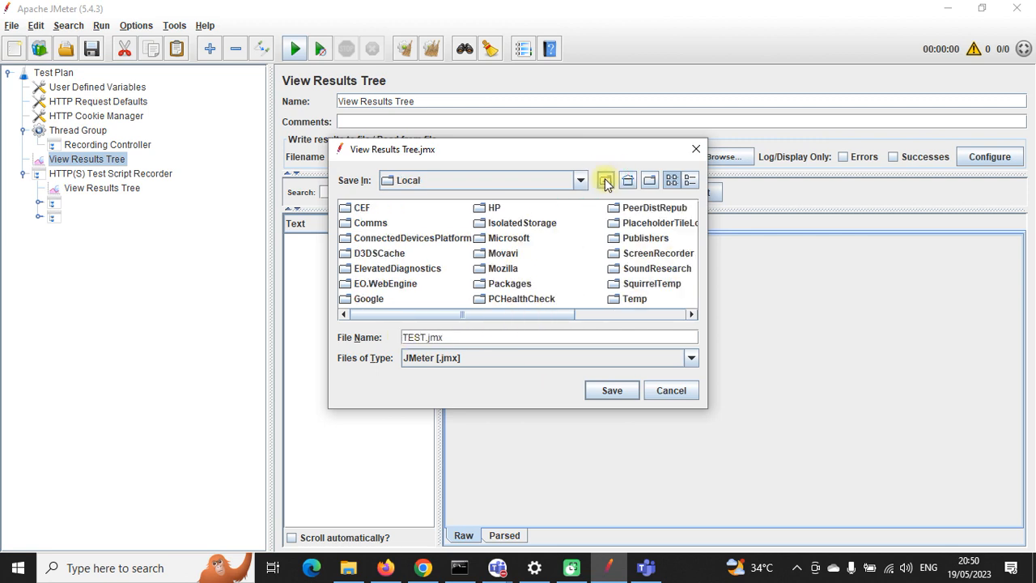
click(605, 181)
click(606, 181)
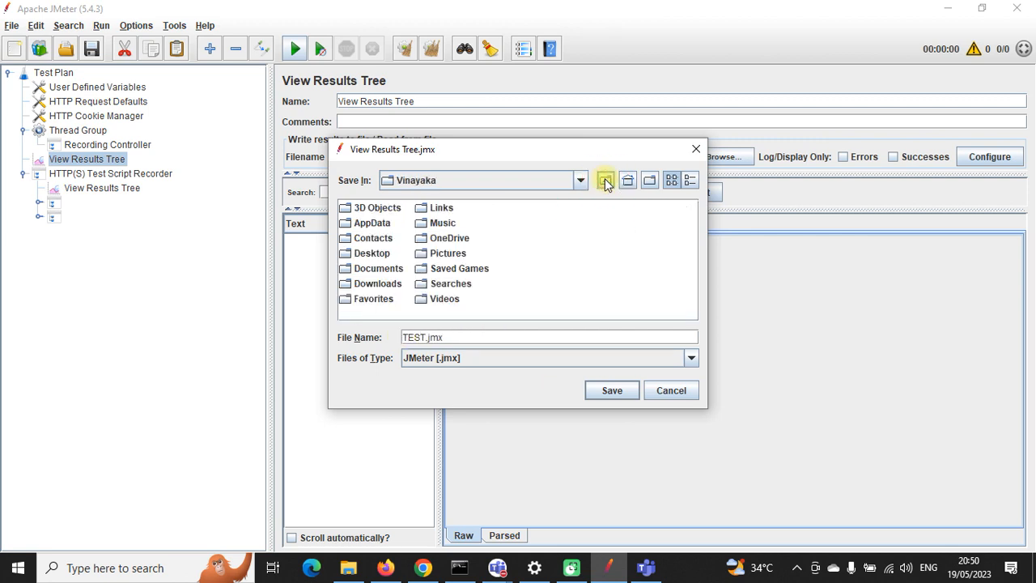
double_click(378, 284)
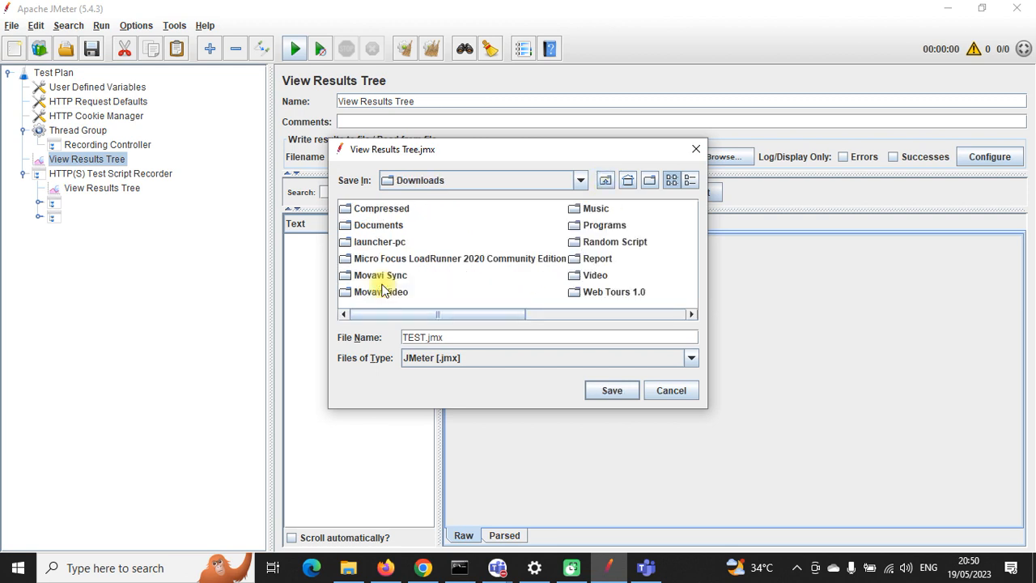
click(612, 390)
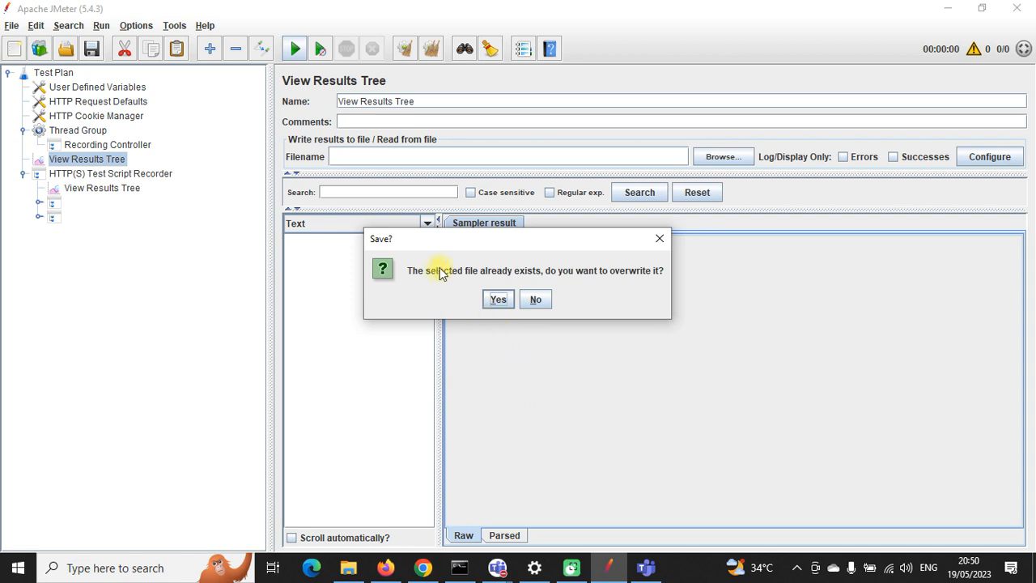
click(497, 301)
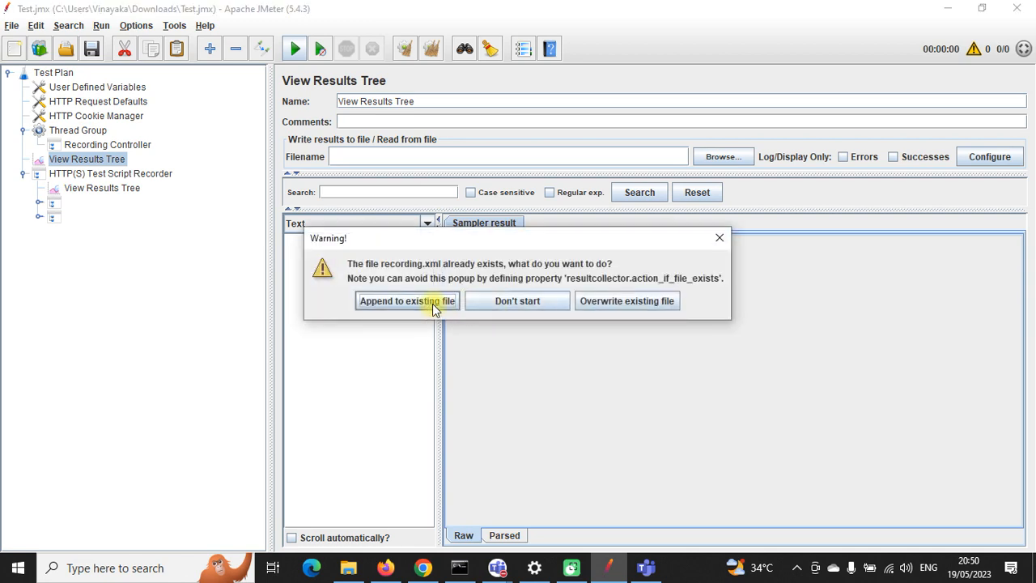
click(598, 304)
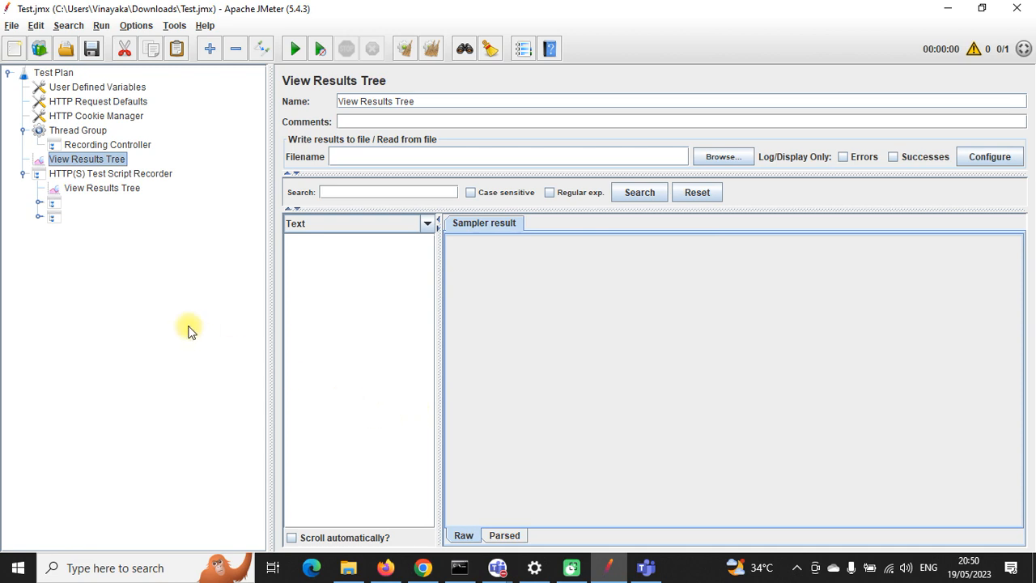
Step: Move View Results Tree under the HTTP(S) Test Script Recorder and rerun, overwriting recording.xml
click(92, 175)
click(95, 160)
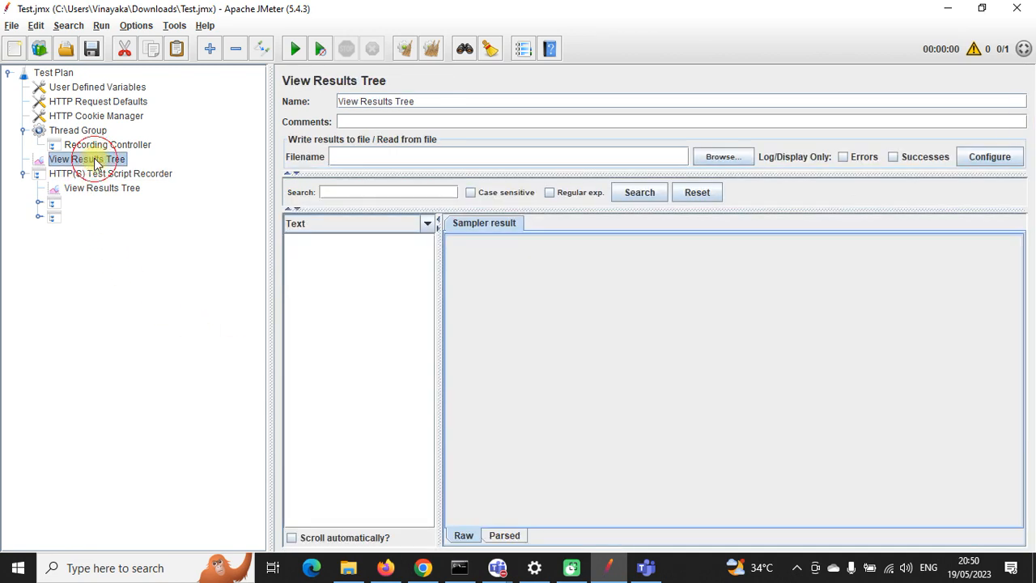
mouse_move(95, 160)
mouse_down()
mouse_move(81, 174)
mouse_move(101, 179)
mouse_up()
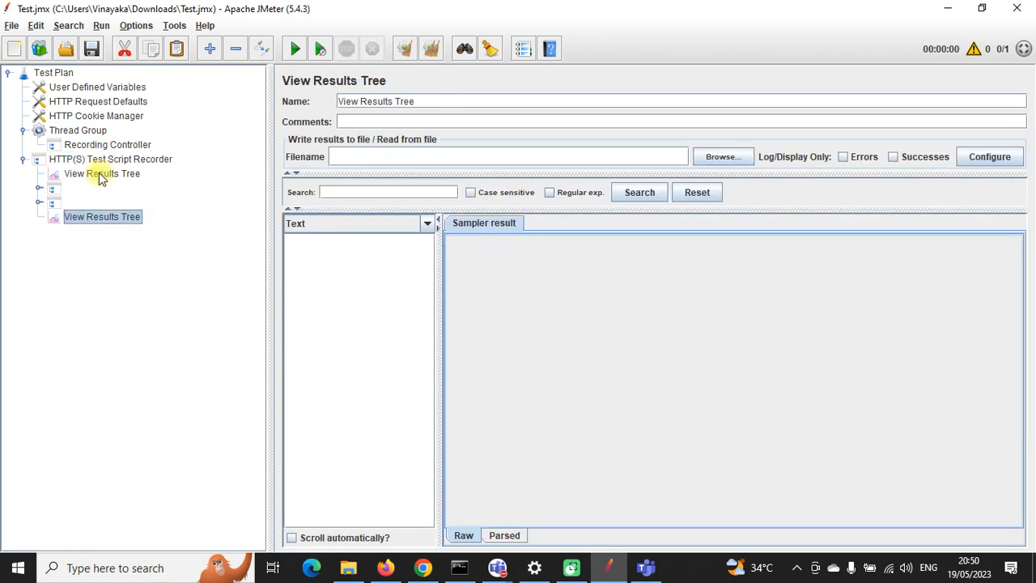
click(294, 49)
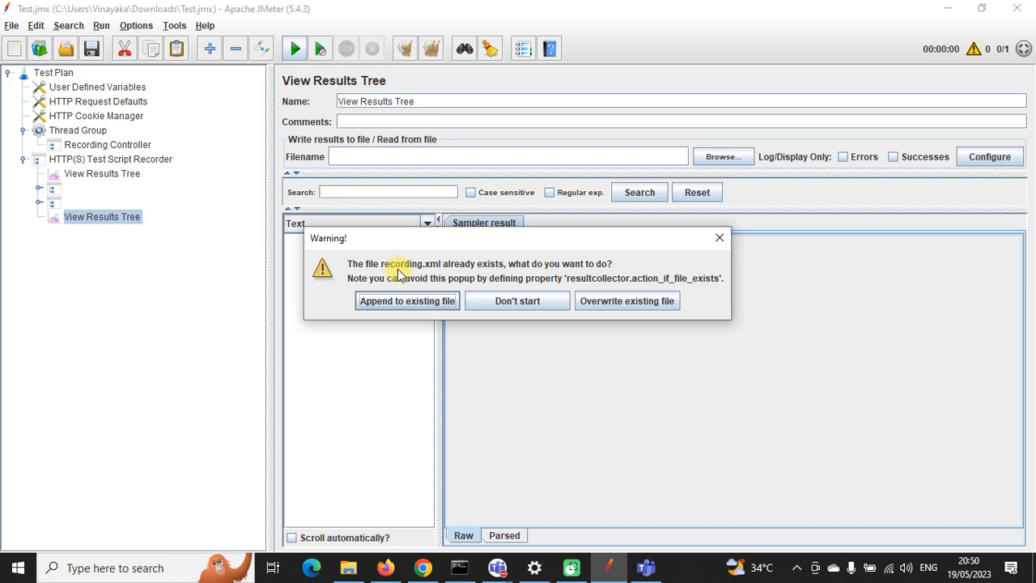
click(590, 301)
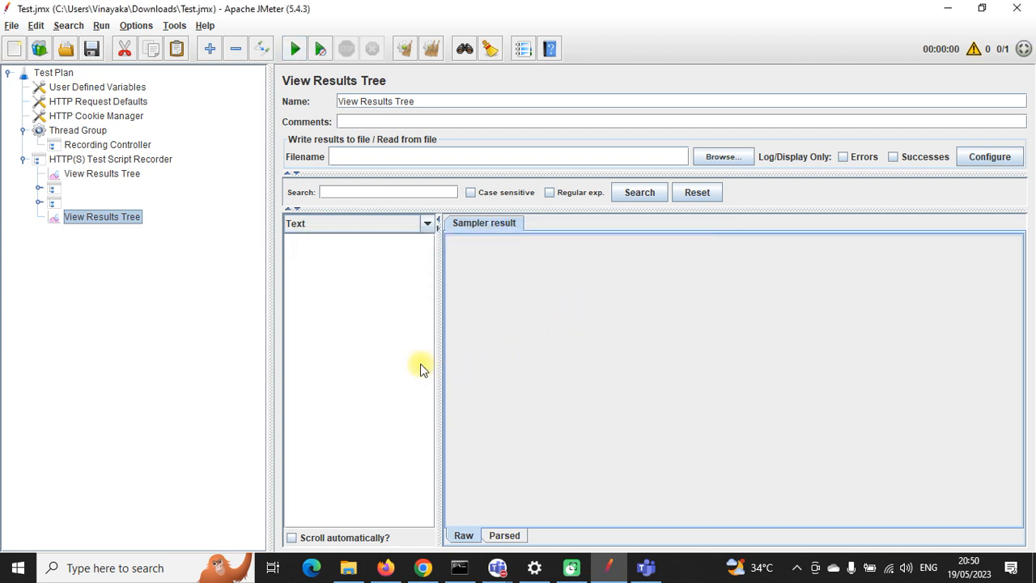
Step: Check the Recording Controller and relocated listener's results, then select both transaction controllers
click(90, 145)
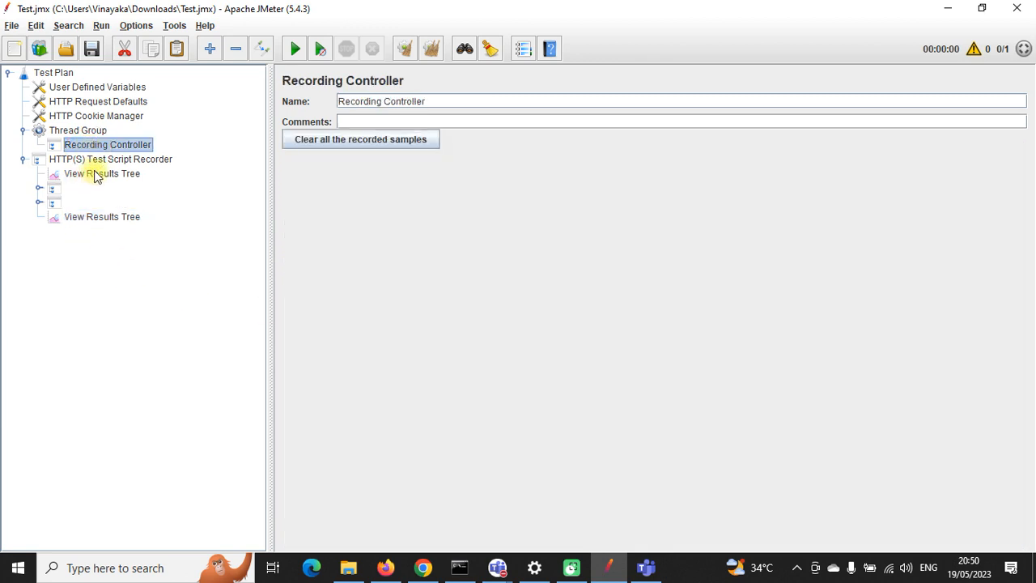
click(106, 216)
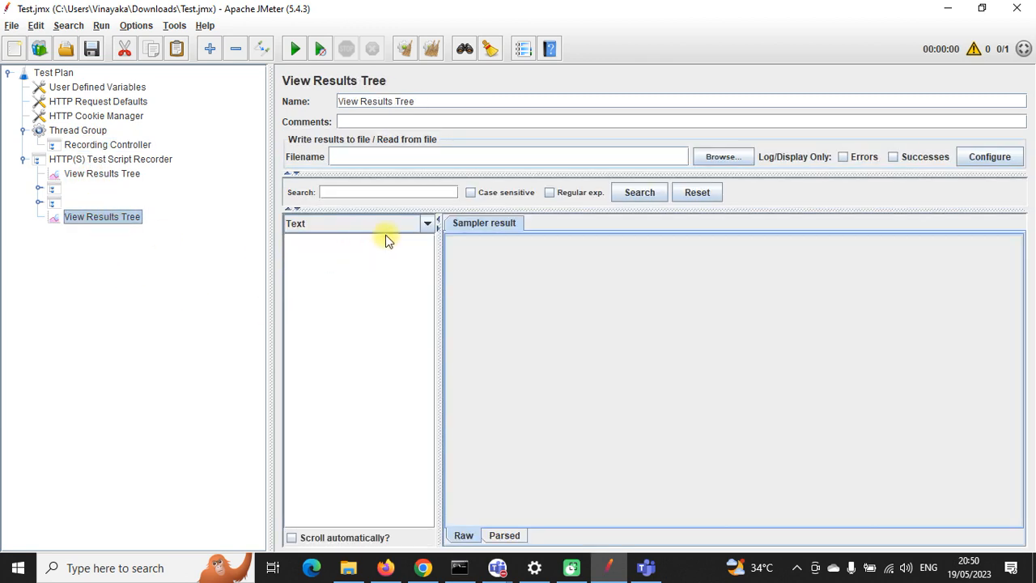
click(57, 191)
shift+click(61, 201)
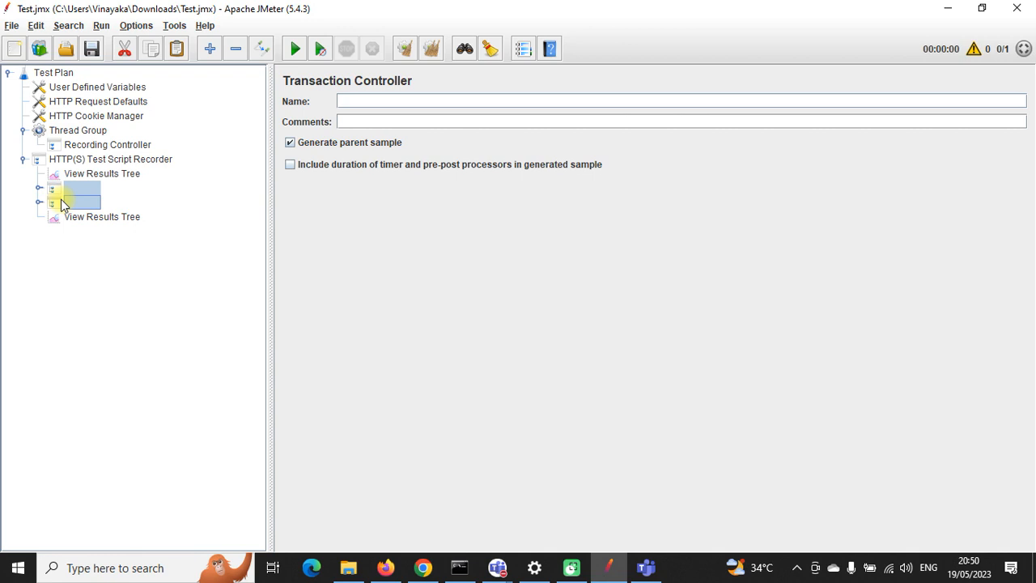
click(63, 202)
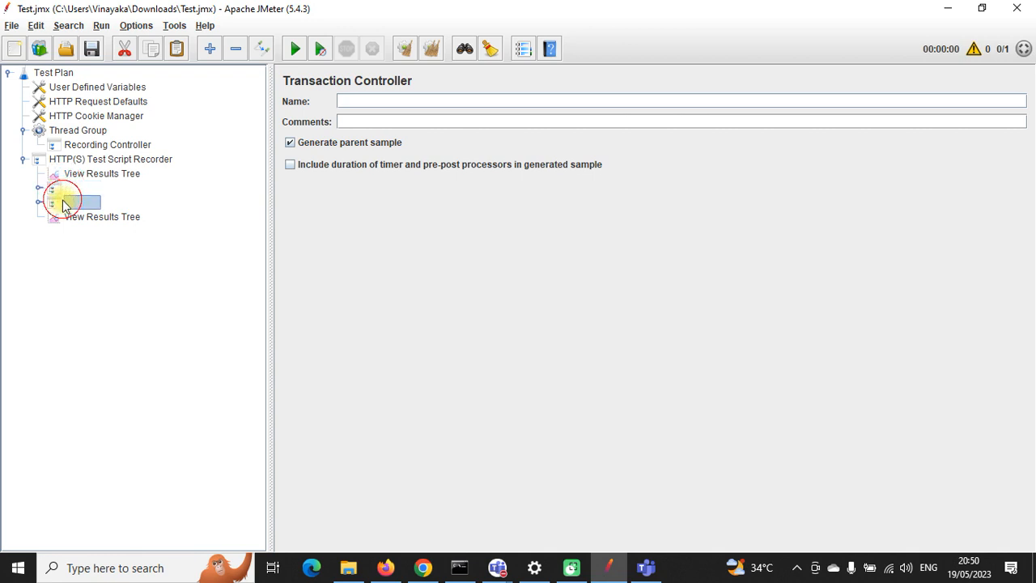
shift+click(63, 192)
Step: Move both transaction controllers into Thread Group and delete the Recording Controller
key(Delete)
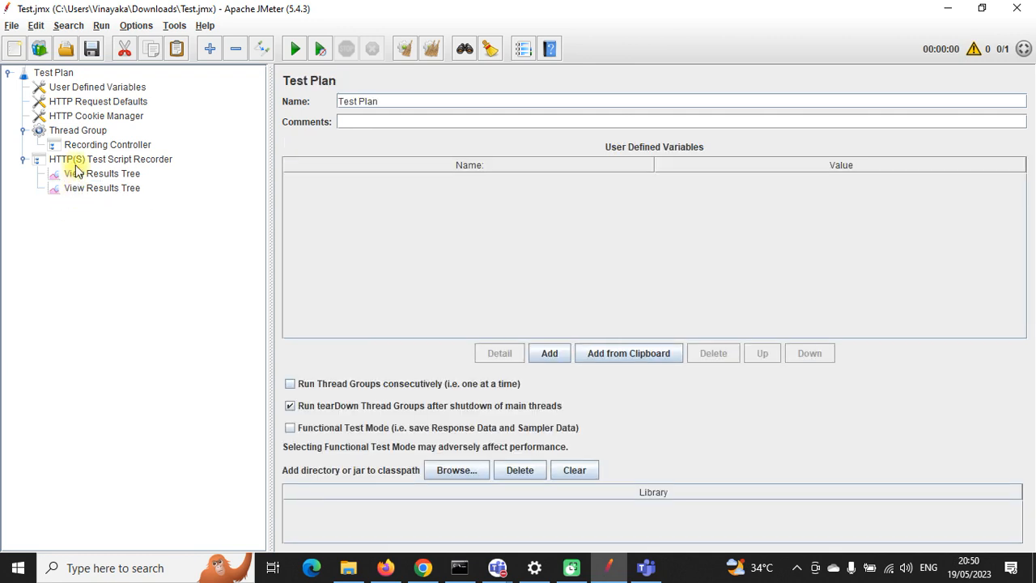
click(81, 132)
click(102, 147)
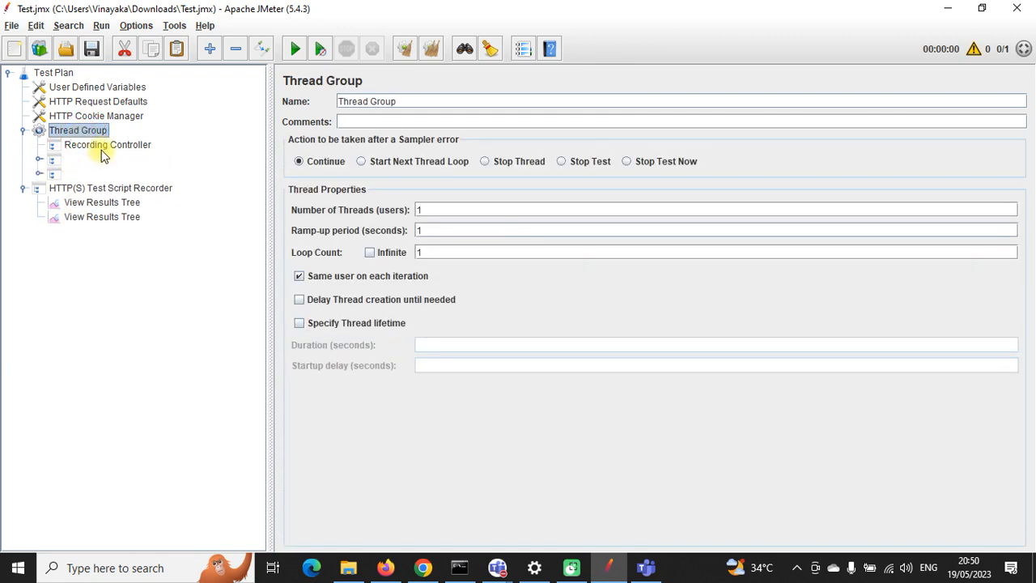
key(Delete)
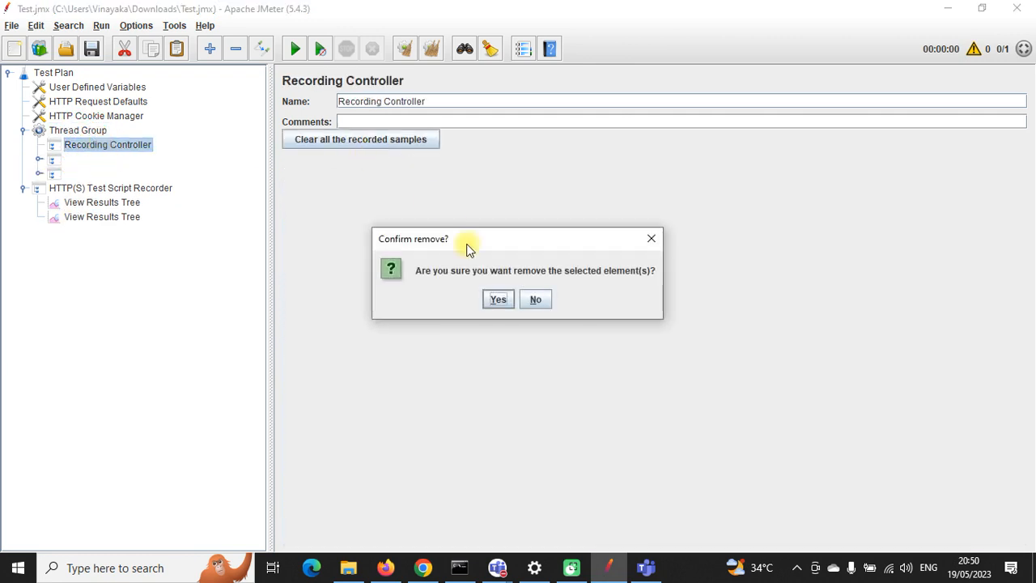
click(495, 298)
Step: Delete the recording.xml View Results Tree and drag the remaining listener into Thread Group
click(81, 189)
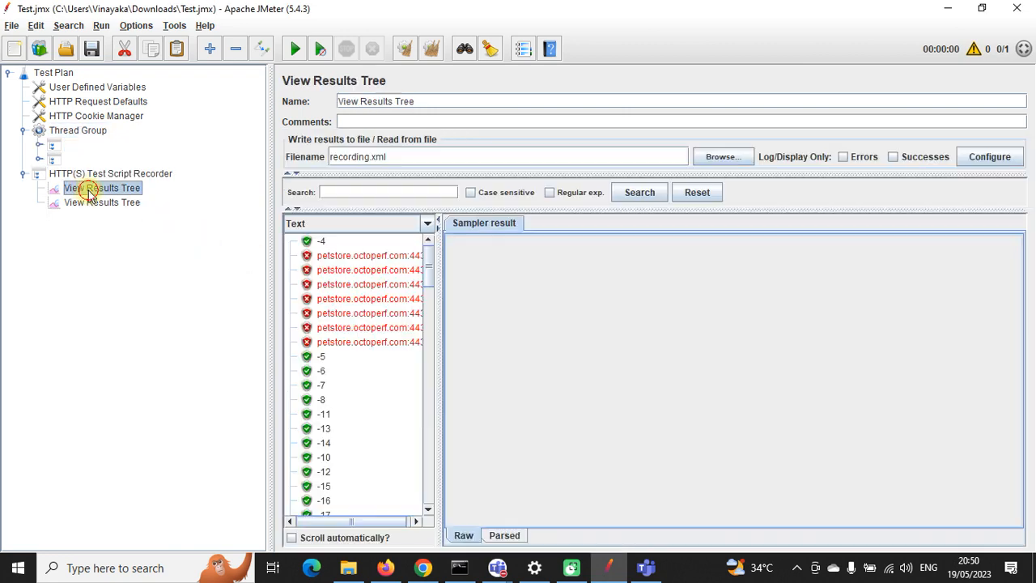
key(Delete)
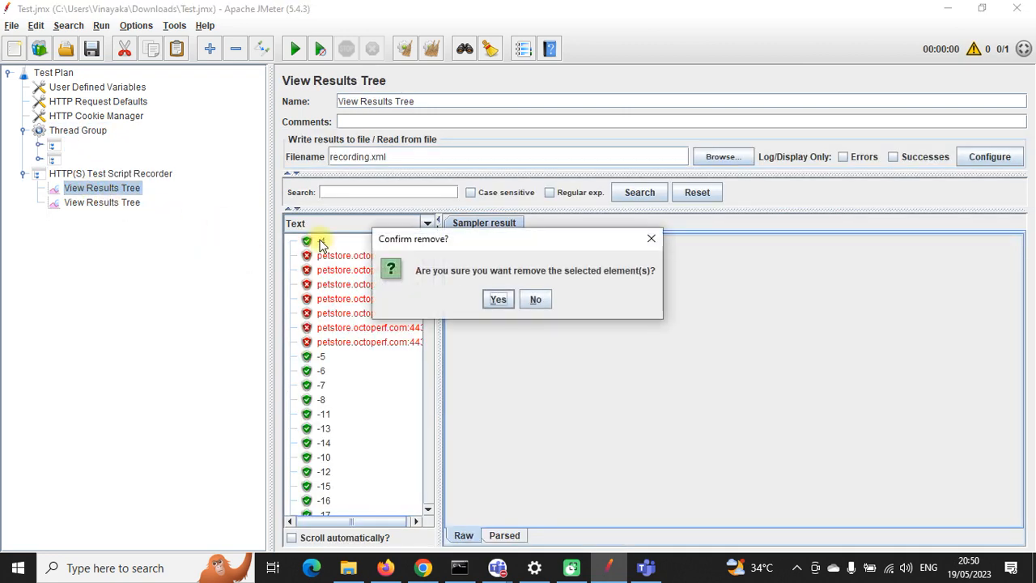
click(498, 310)
click(104, 190)
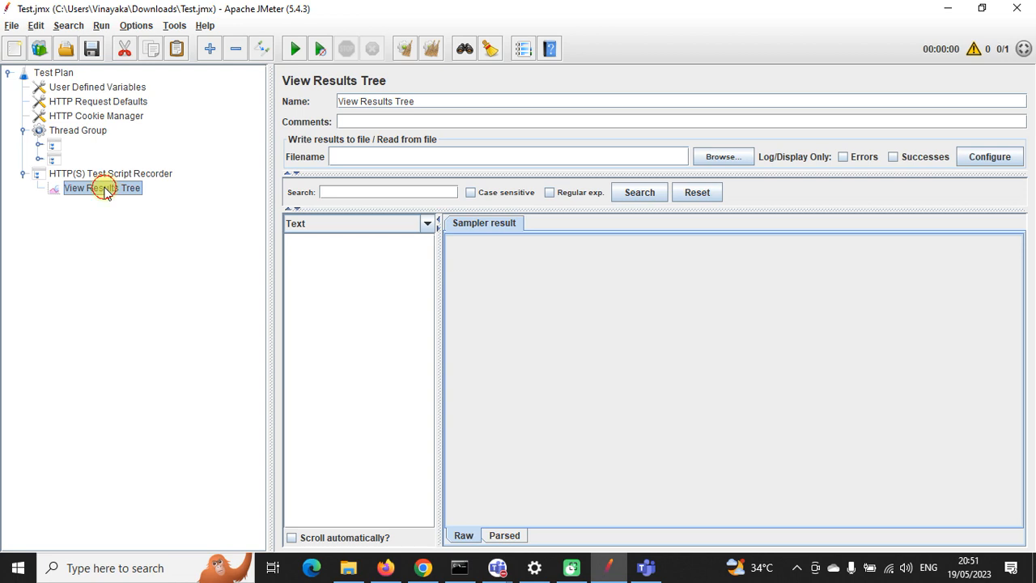
drag(104, 190, 80, 138)
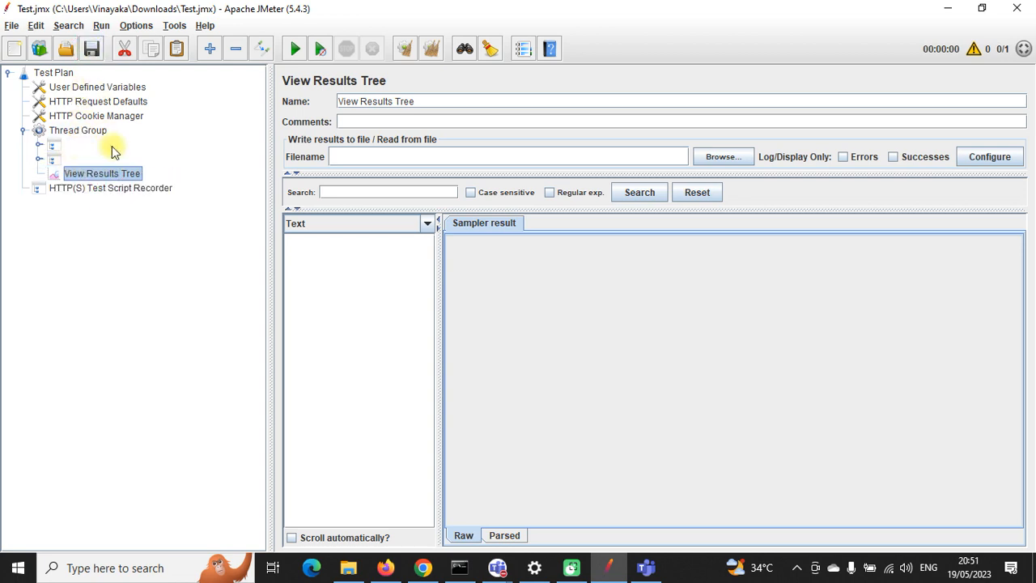
Step: Set the HTTP(S) Test Script Recorder to Disabled from its context menu, then select Thread Group
click(100, 192)
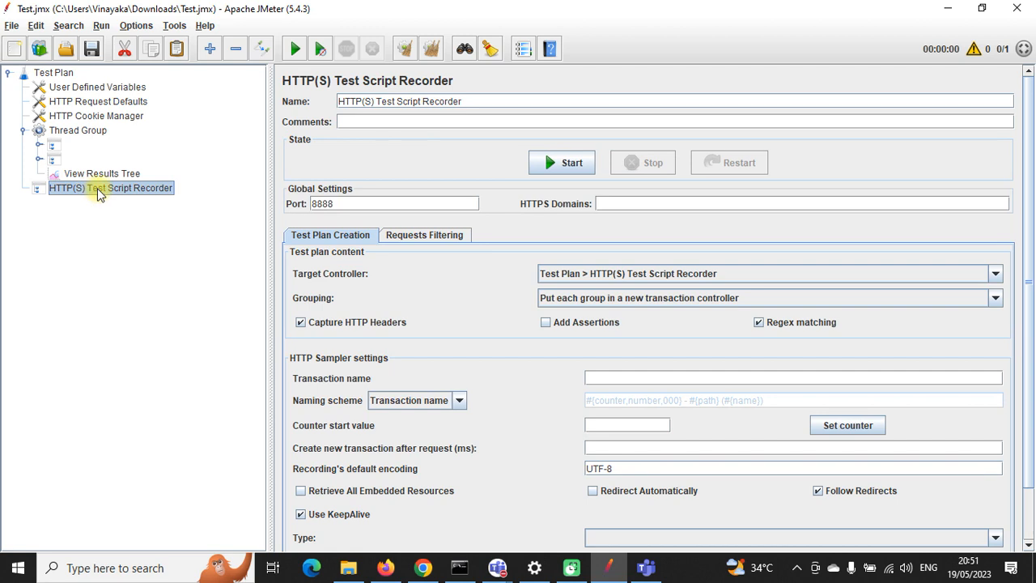
drag(98, 194, 125, 200)
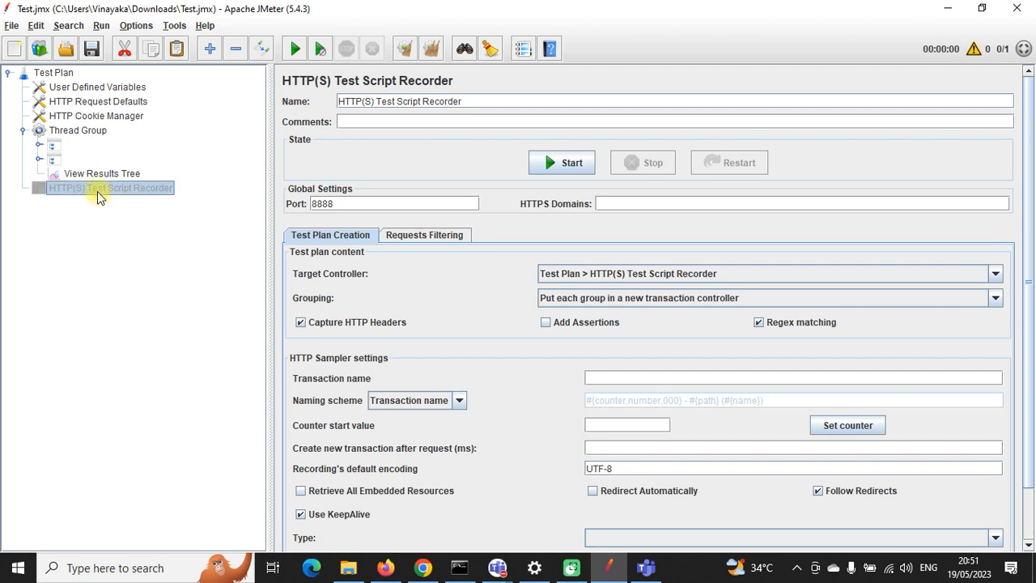
click(93, 175)
click(90, 189)
right_click(91, 189)
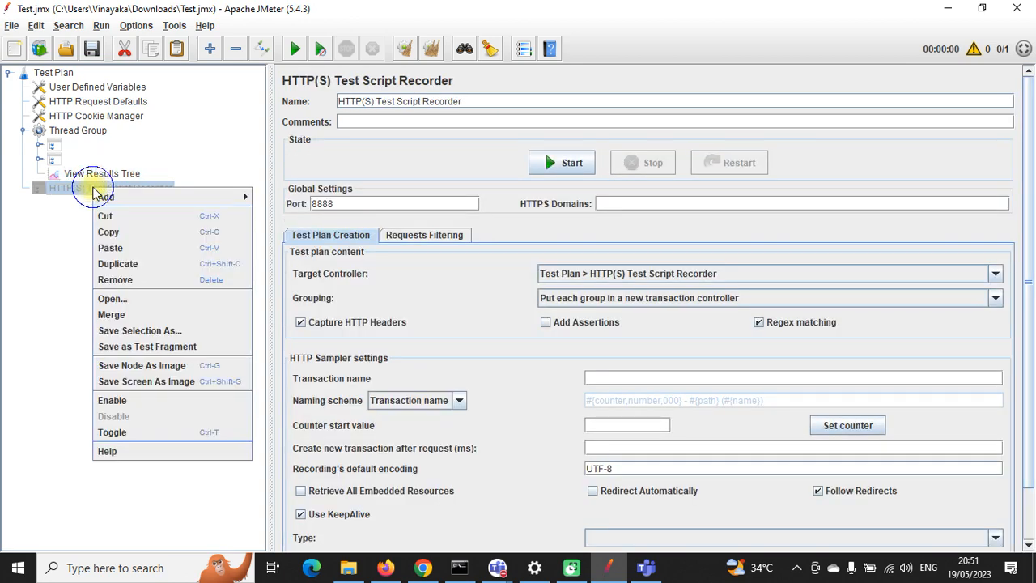
click(111, 400)
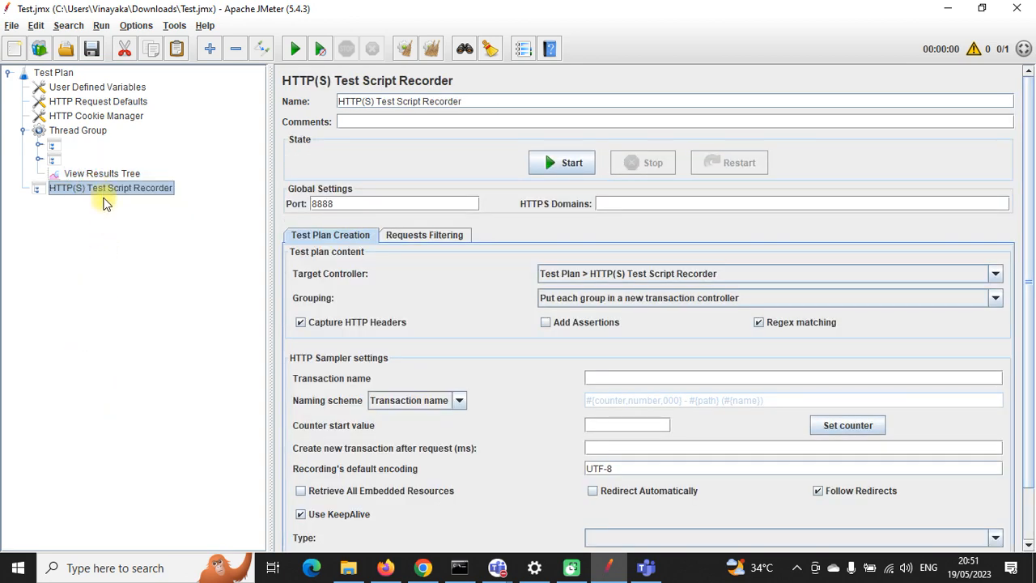
right_click(103, 189)
click(124, 418)
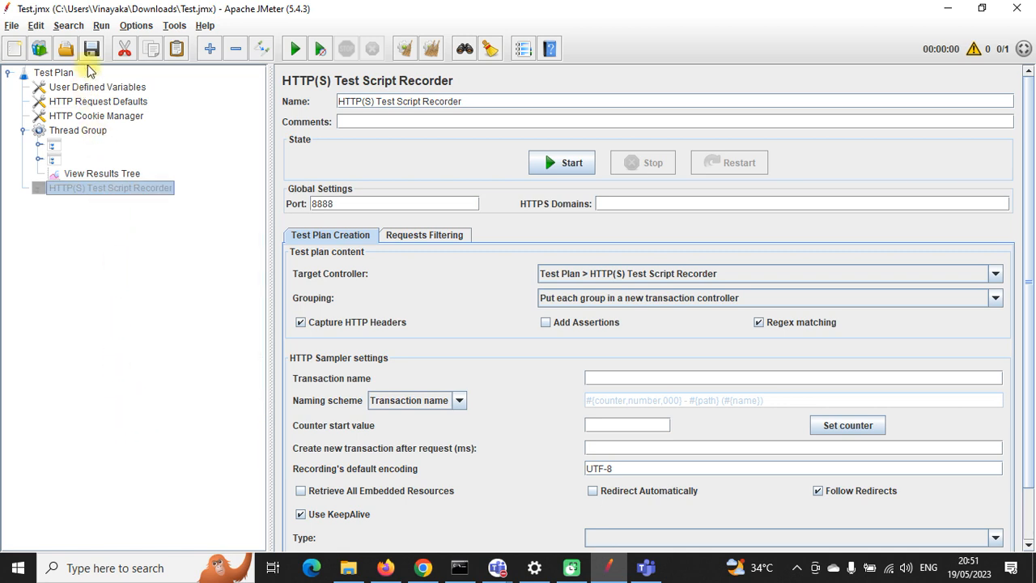
click(89, 132)
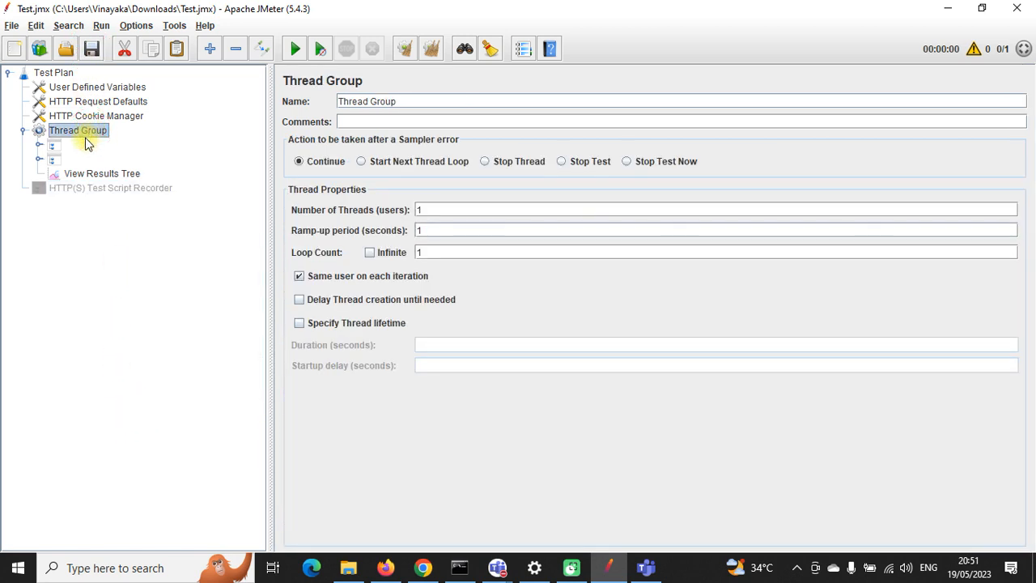
Step: Run the test from View Results Tree and view sample -131's response body
click(85, 174)
click(295, 48)
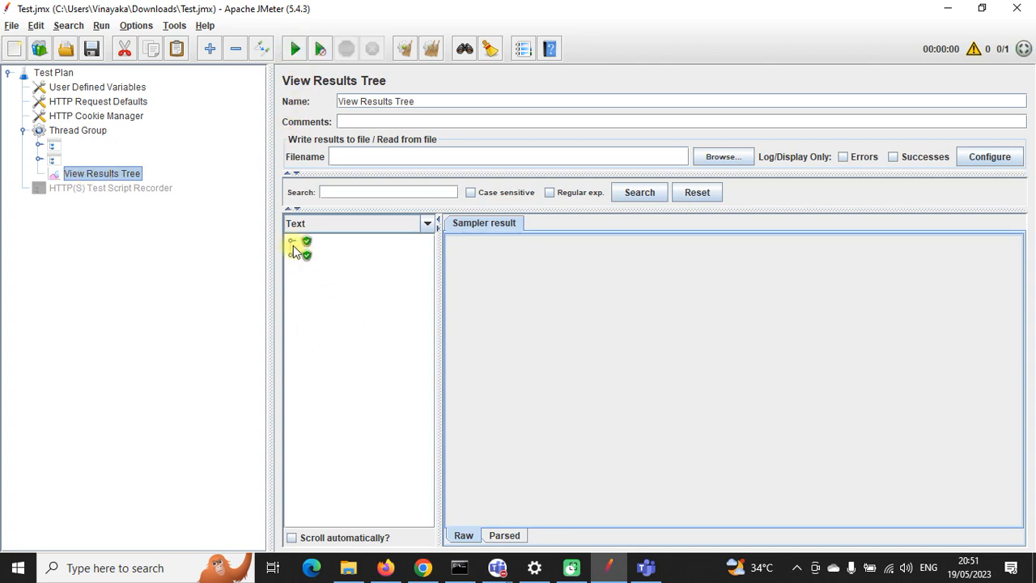
click(291, 242)
click(291, 325)
click(340, 257)
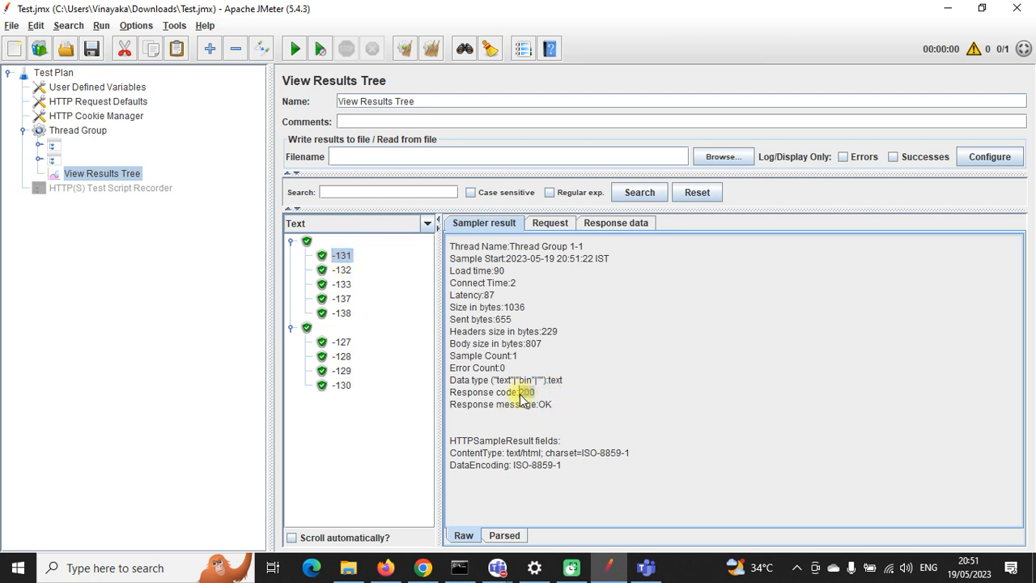
click(606, 228)
Step: Inspect the responses of samples -132, -133, -137, -138 and -127 to -130
click(343, 271)
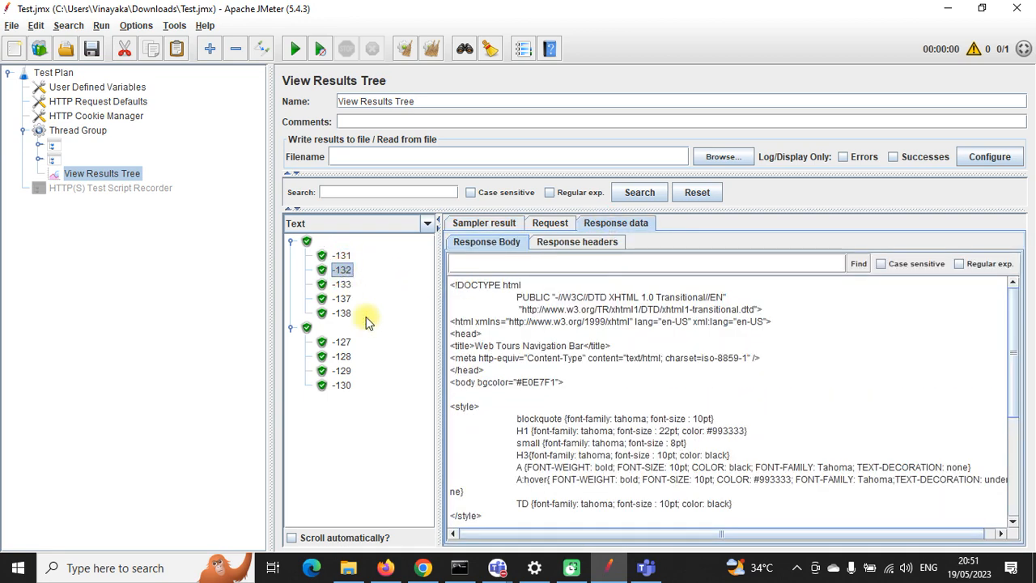
scroll(663, 382, down, 5)
click(343, 285)
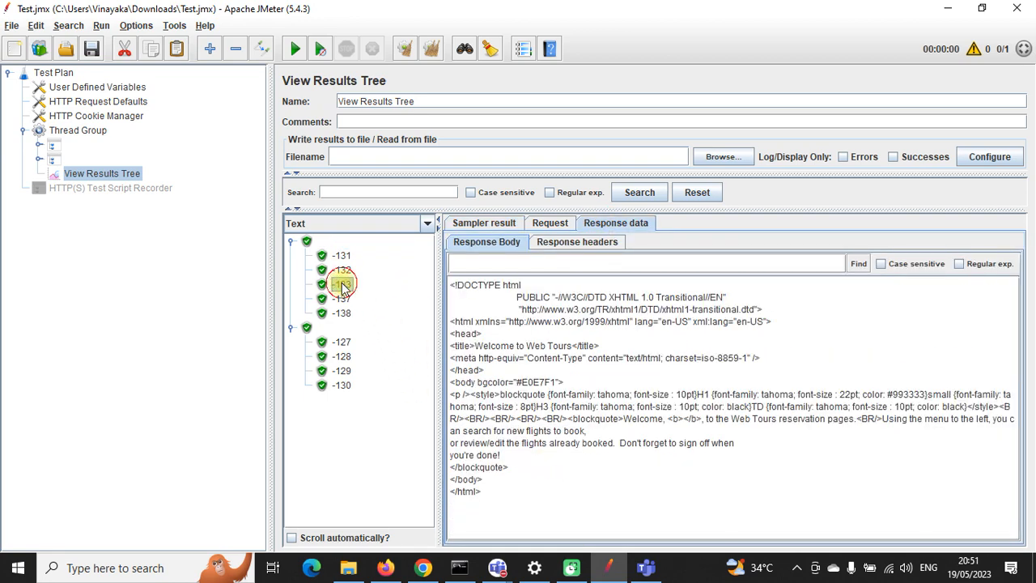
click(345, 300)
click(346, 314)
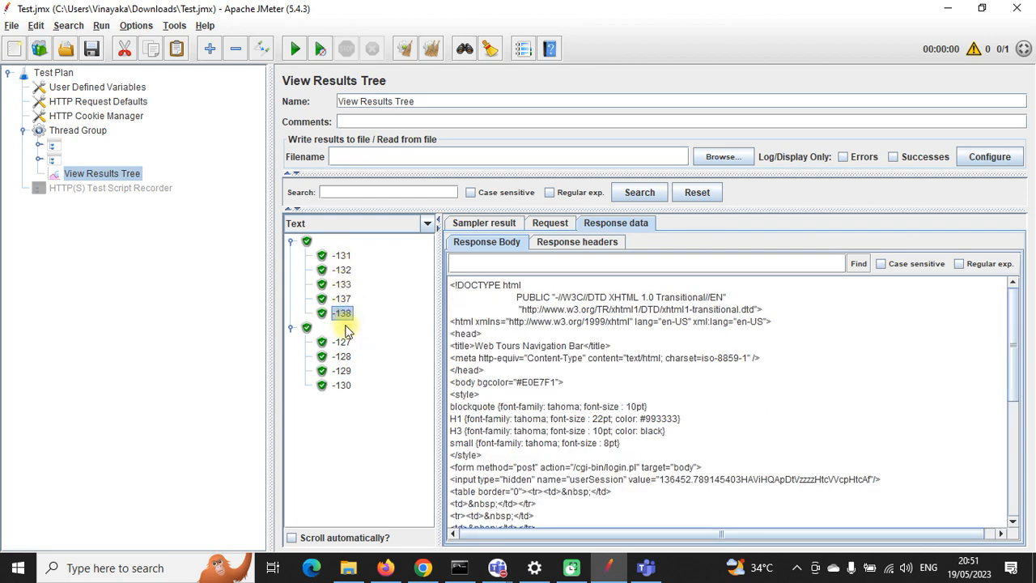
click(343, 342)
click(343, 356)
click(343, 371)
click(346, 383)
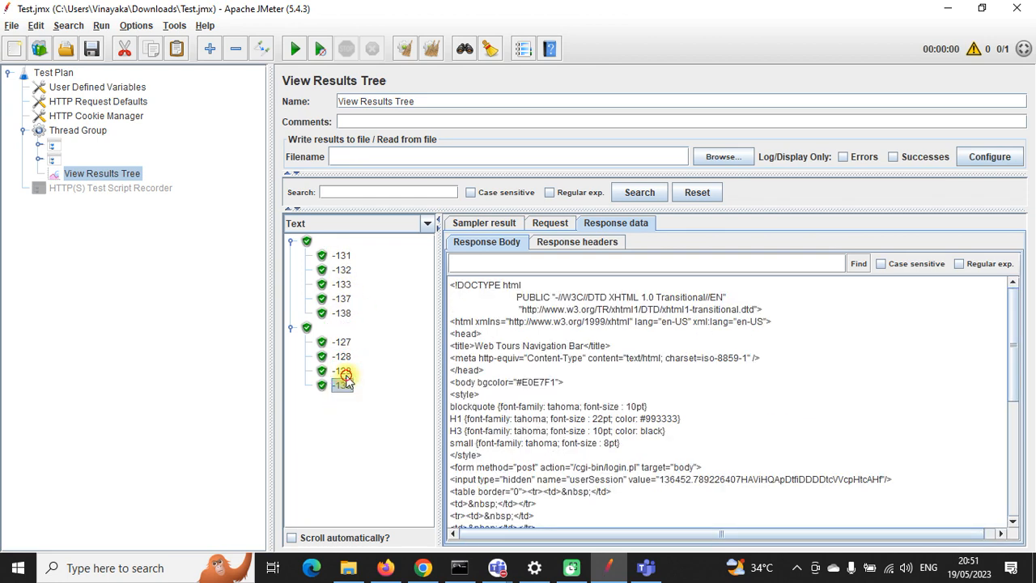
Step: Step back to -131's Illegal Access response, then open request -127's settings in the tree
click(343, 372)
click(343, 357)
click(343, 342)
click(343, 313)
click(343, 299)
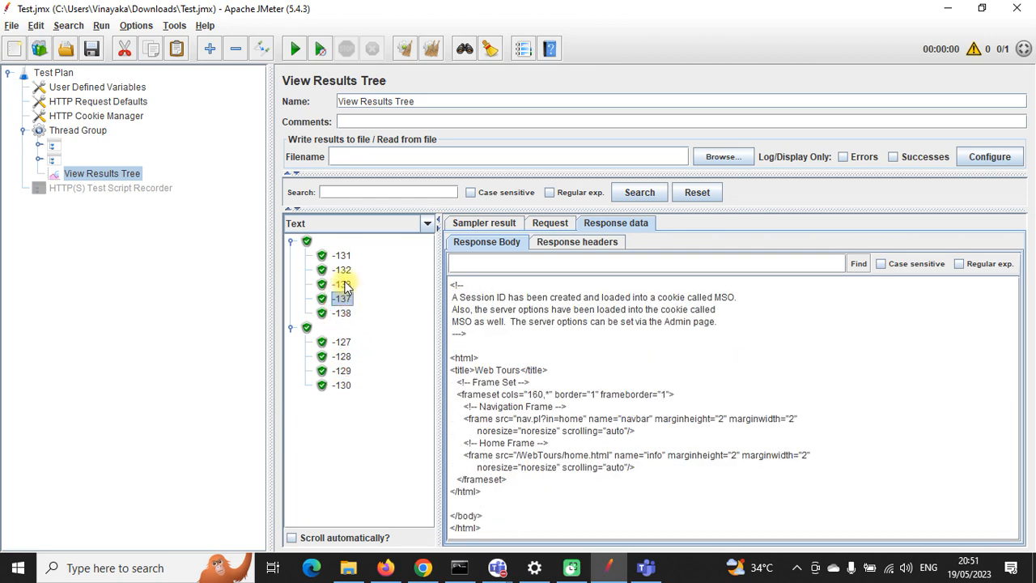
click(343, 284)
click(343, 269)
click(341, 255)
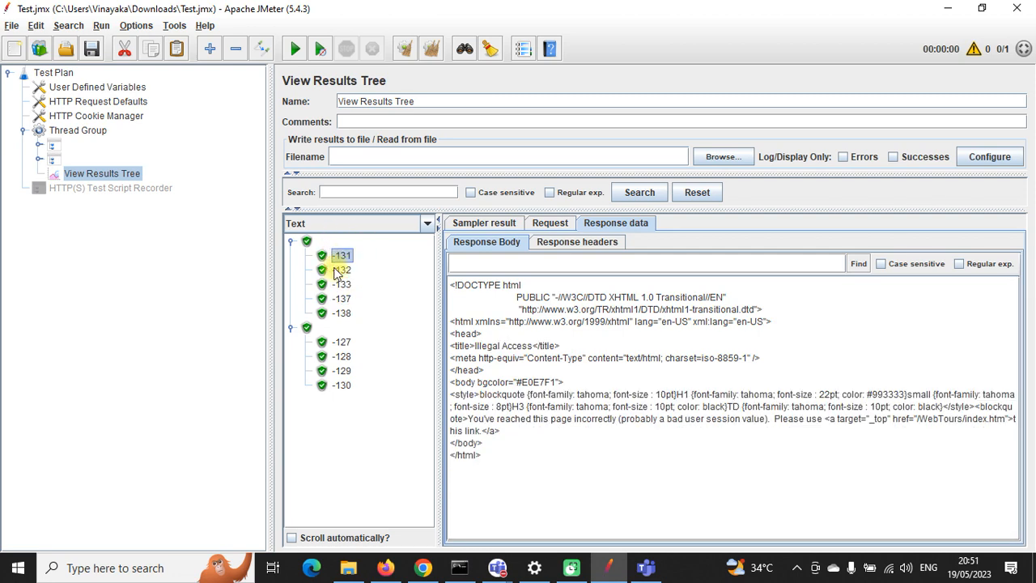
click(38, 159)
click(89, 175)
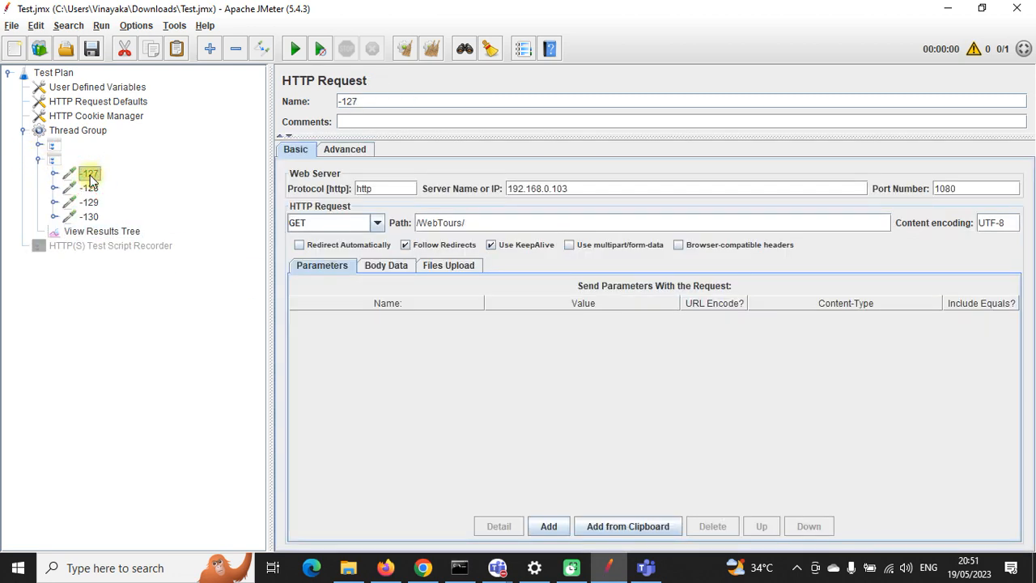
Step: Review requests -128 to -130, then the -131 login request's userSession value
click(89, 187)
click(89, 202)
click(89, 217)
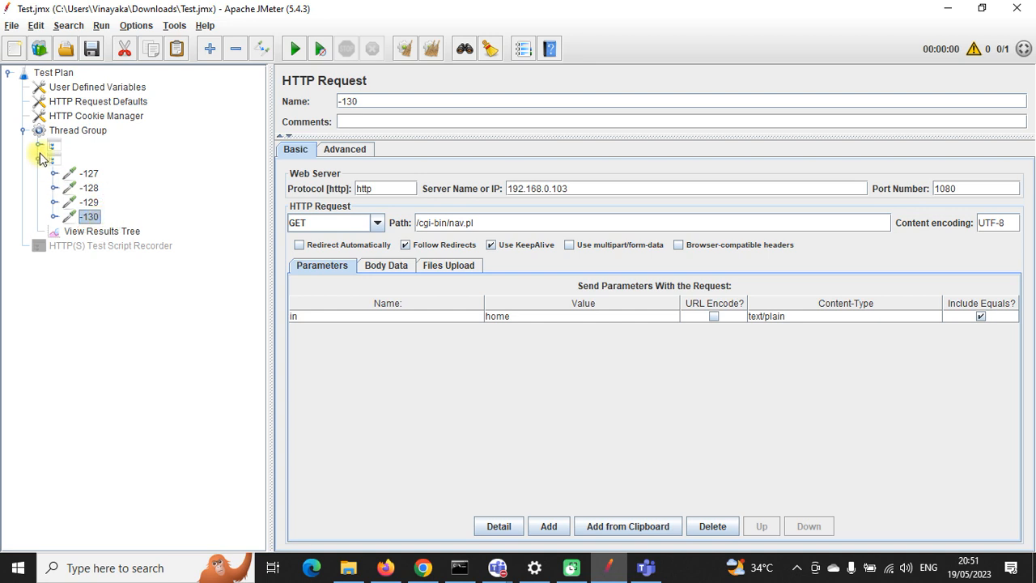
click(38, 147)
click(89, 173)
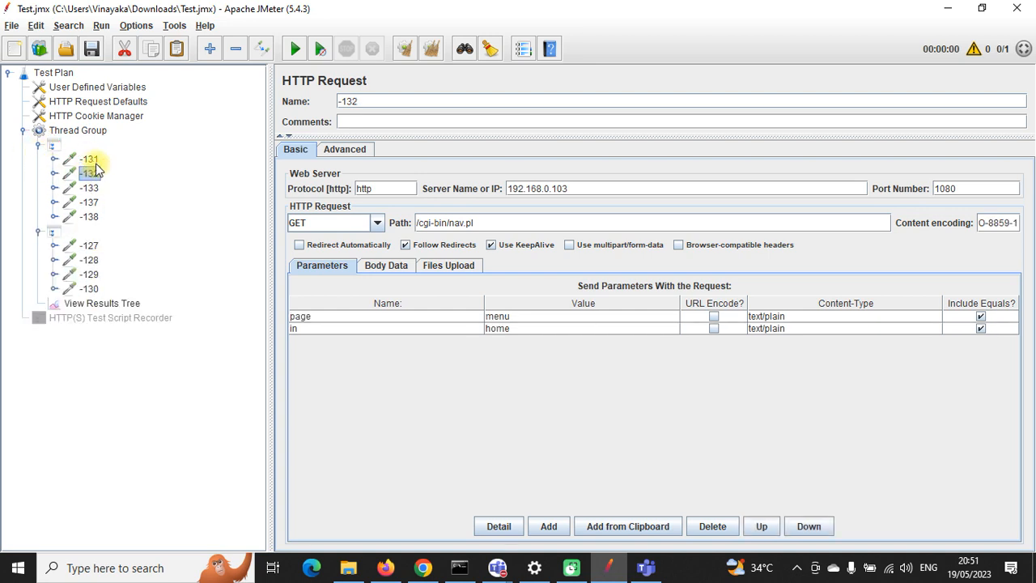
click(90, 160)
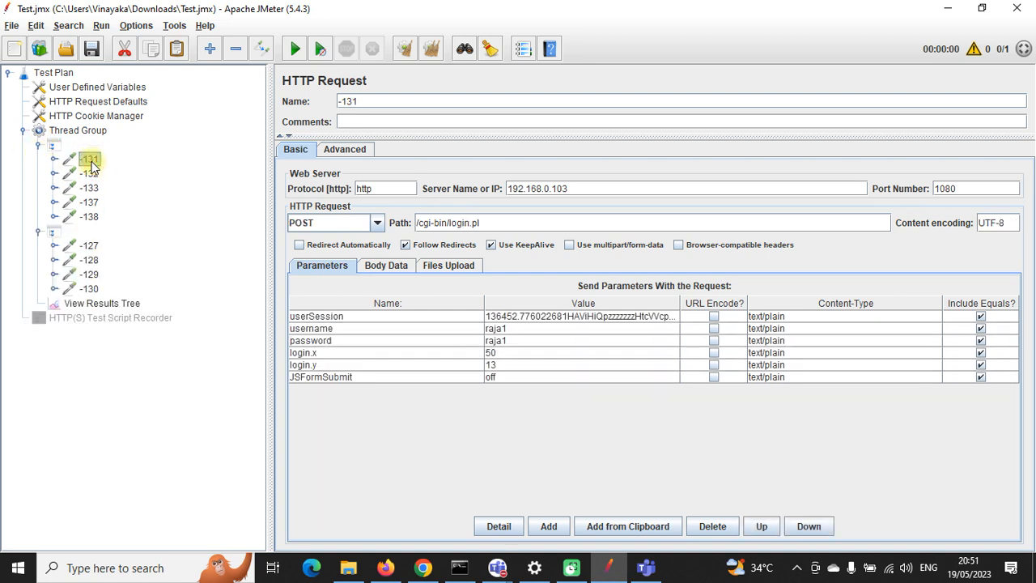
double_click(527, 317)
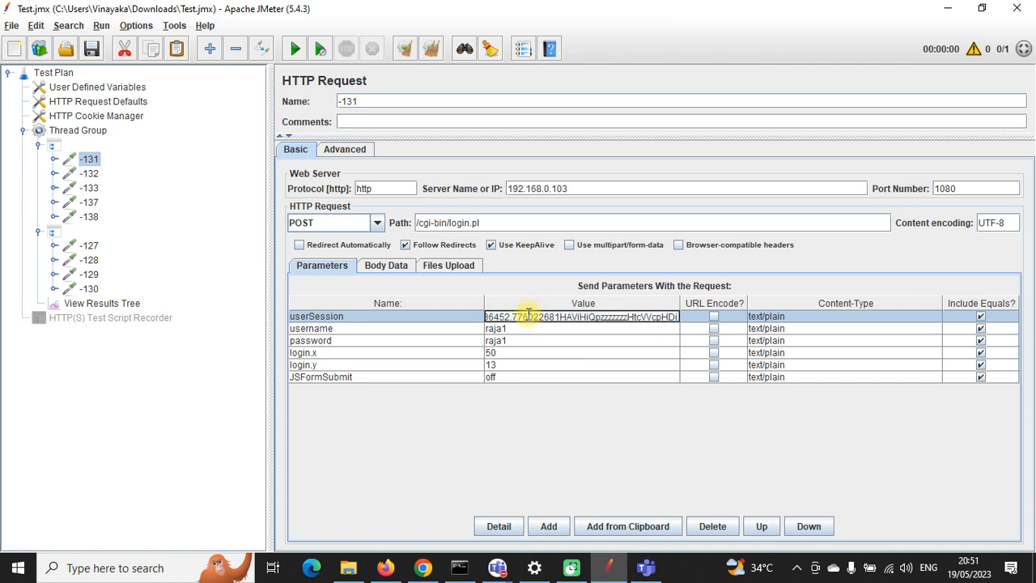
double_click(529, 316)
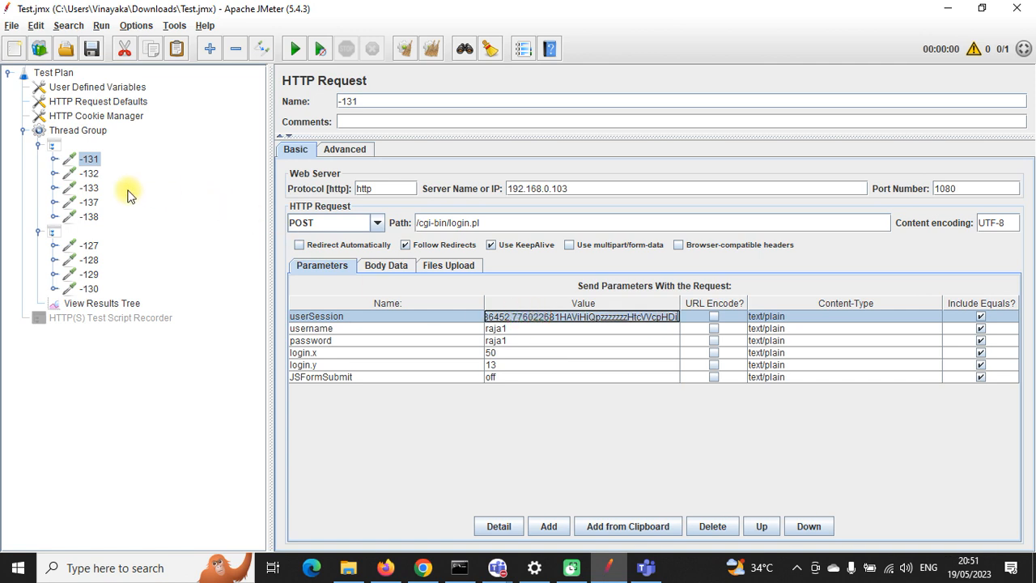
Step: Review requests -132, -133, -137, -138 and -127 to -130, then collapse both controllers
click(87, 173)
click(89, 188)
click(92, 202)
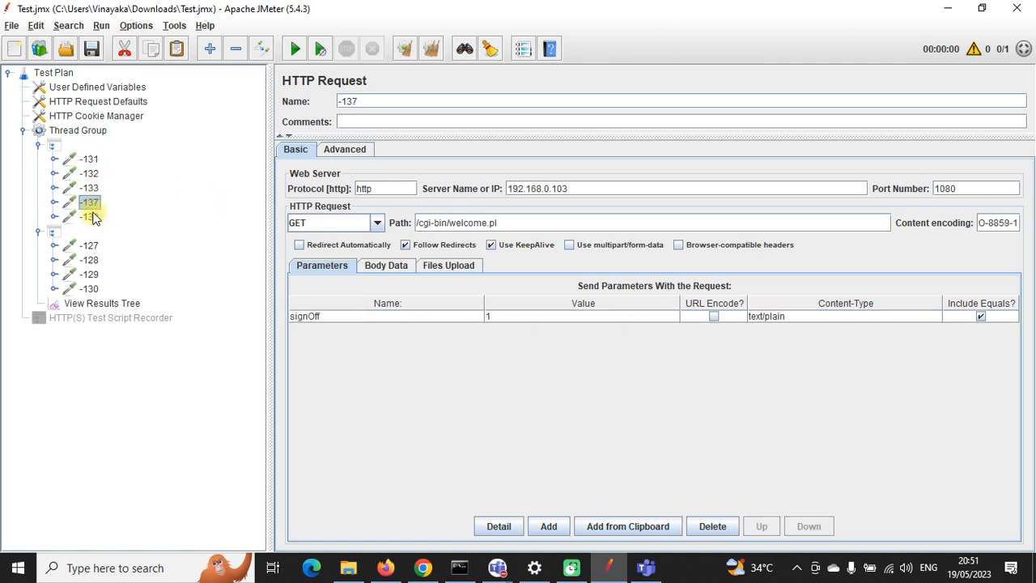
click(89, 216)
click(89, 246)
click(89, 260)
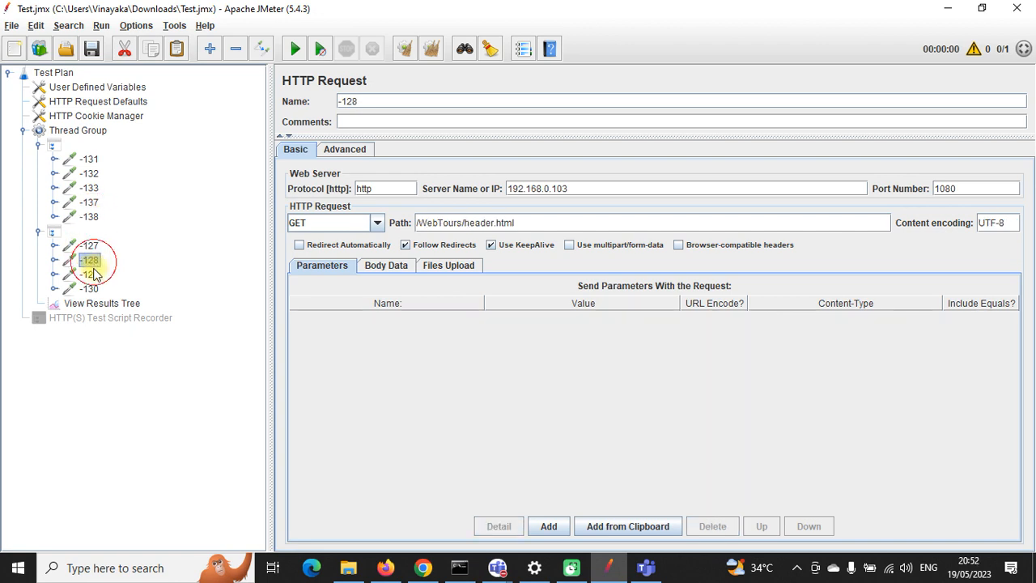
click(89, 274)
click(90, 289)
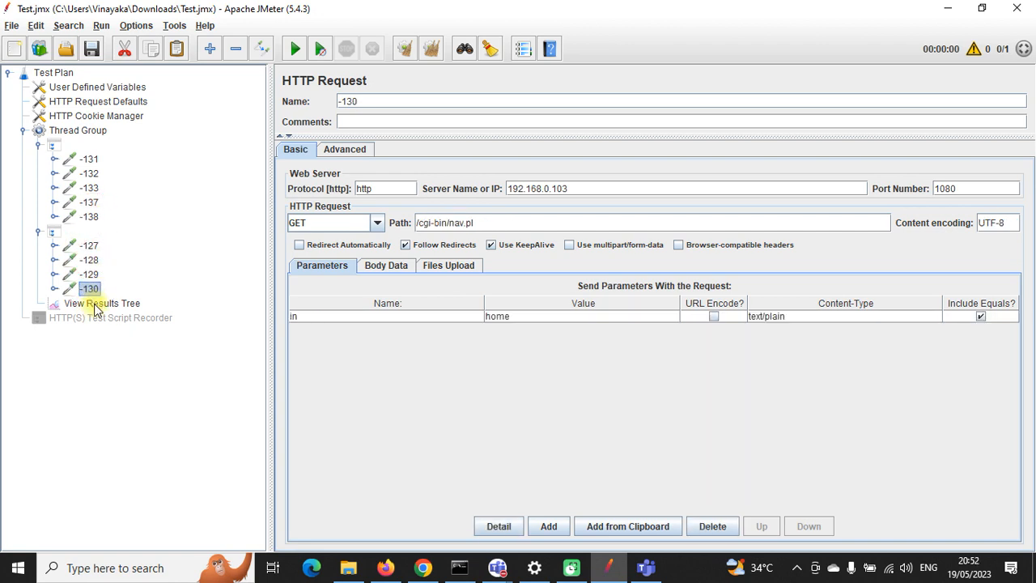
click(39, 232)
click(38, 146)
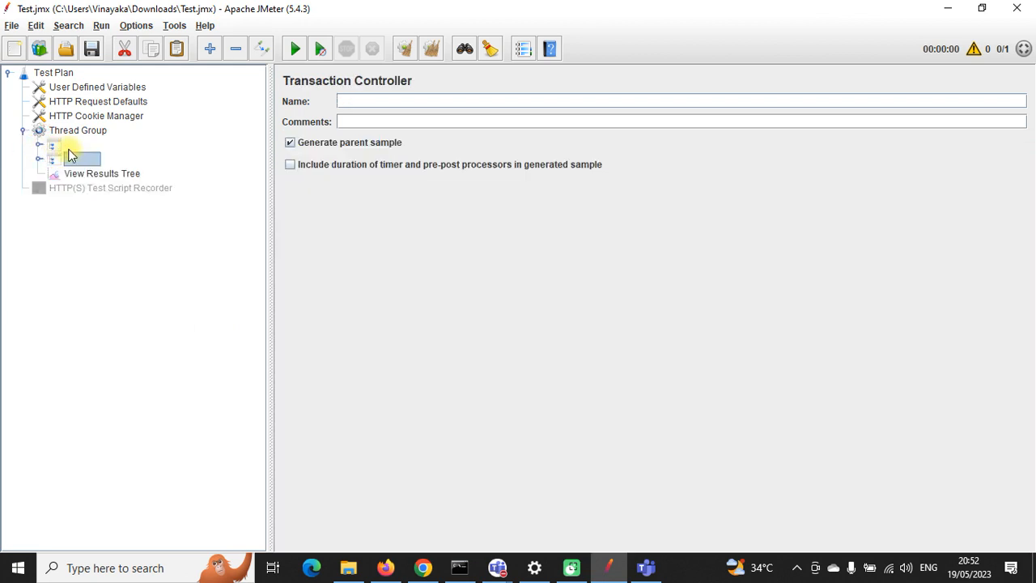
Step: Check sample -133's response and request data in the recorded results listing
click(40, 144)
click(72, 145)
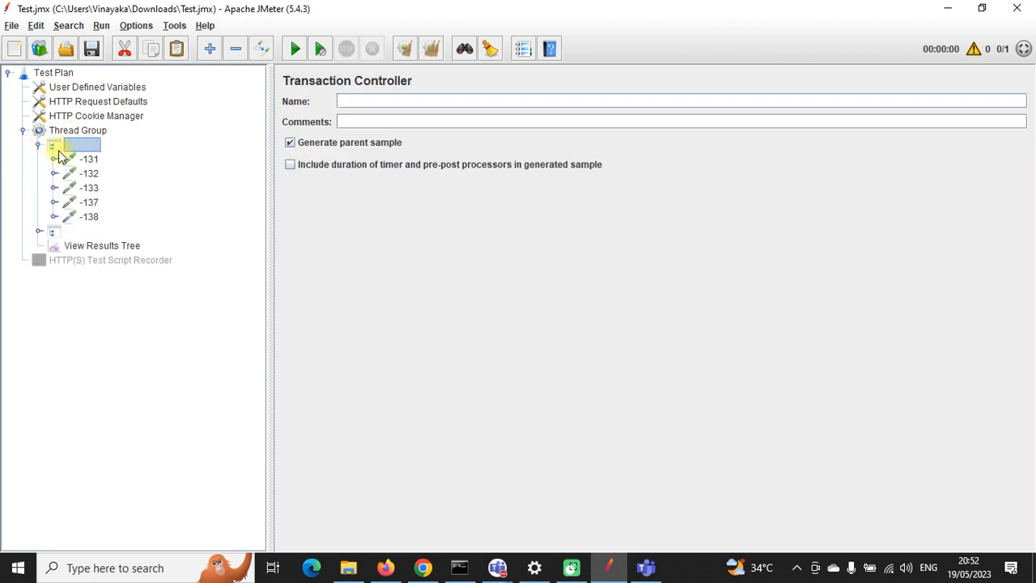
click(39, 146)
click(72, 162)
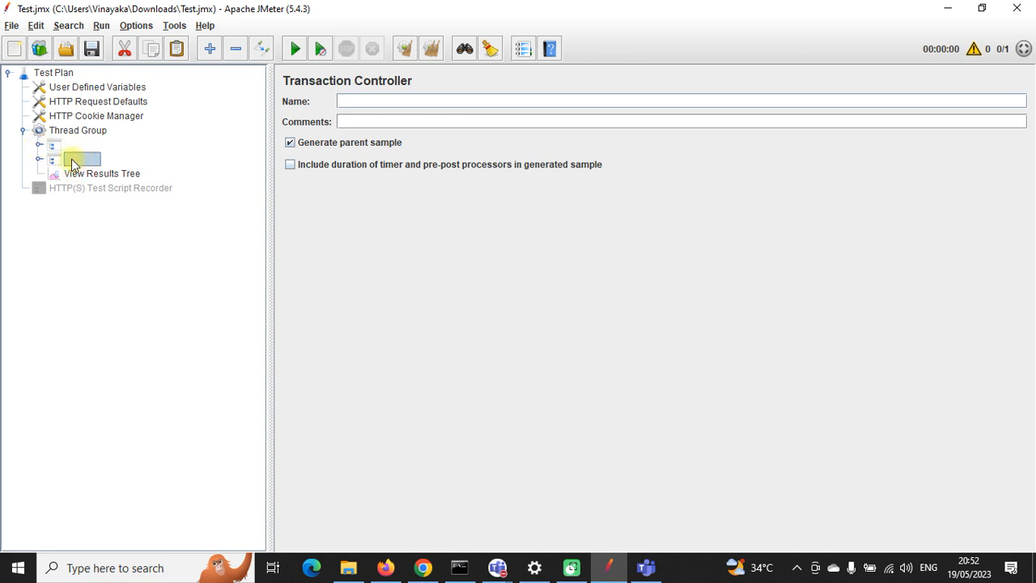
click(65, 173)
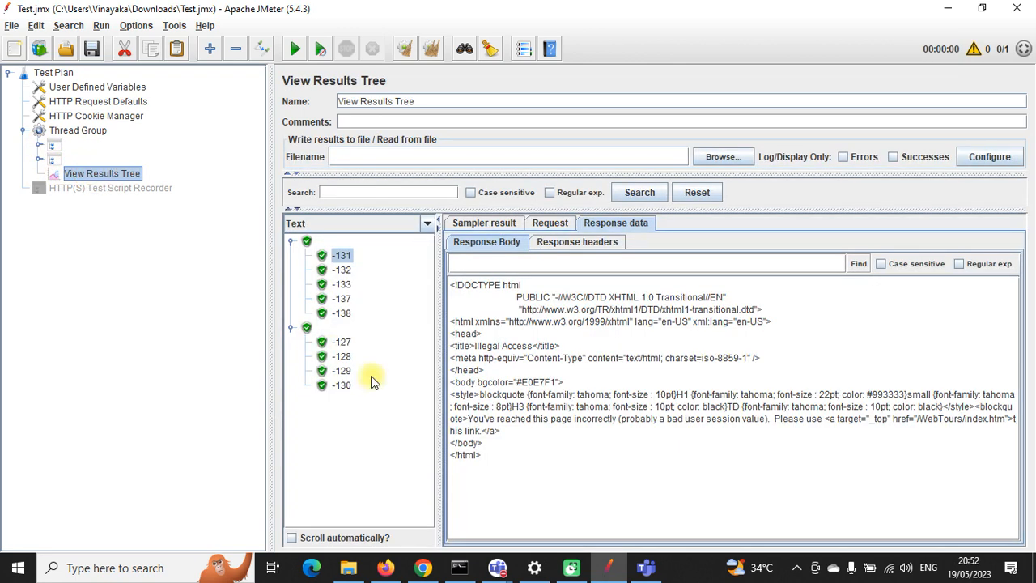
click(342, 284)
click(554, 227)
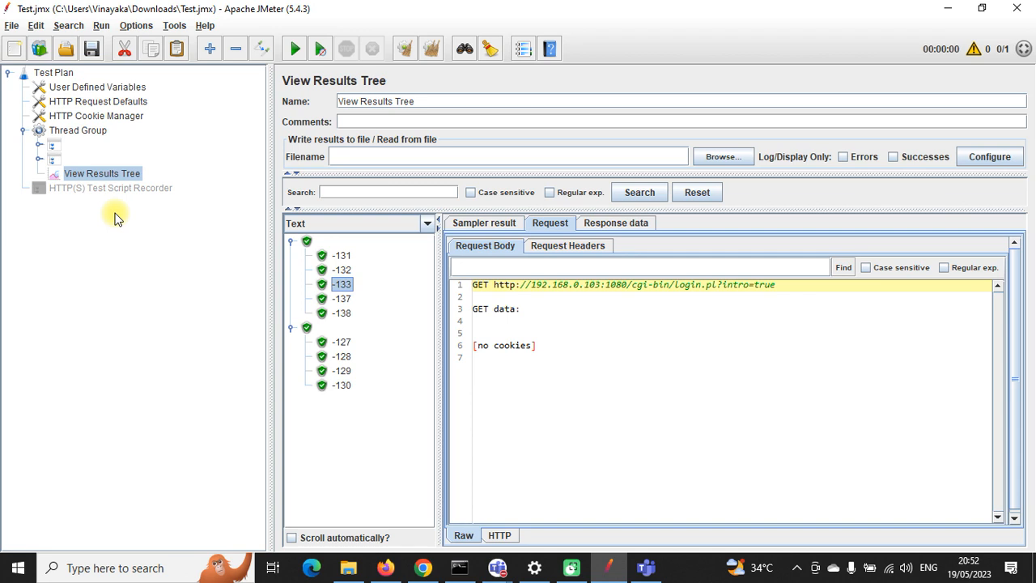
Step: Select both transaction controllers, delete them, and confirm the removal
click(75, 160)
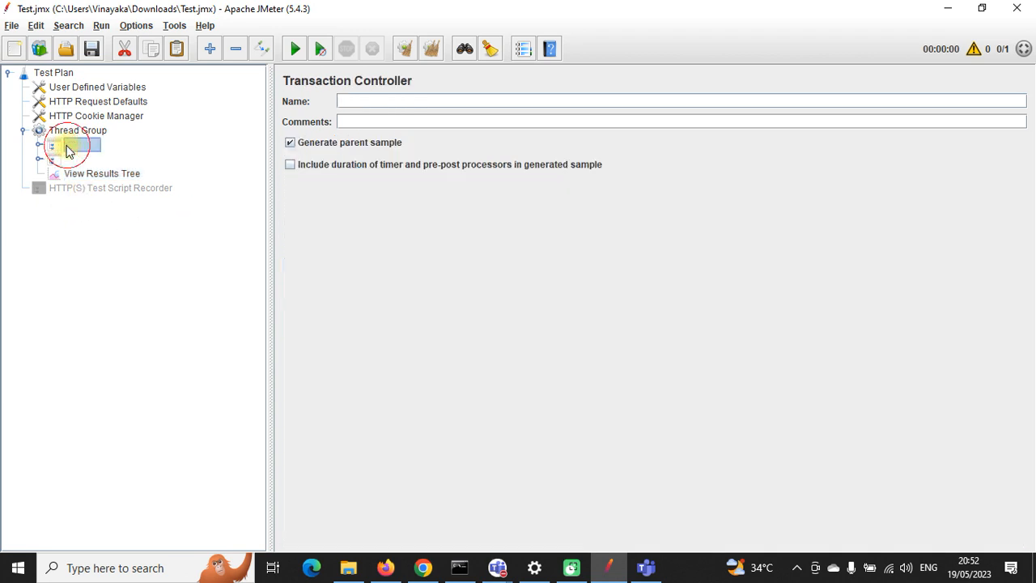
click(84, 147)
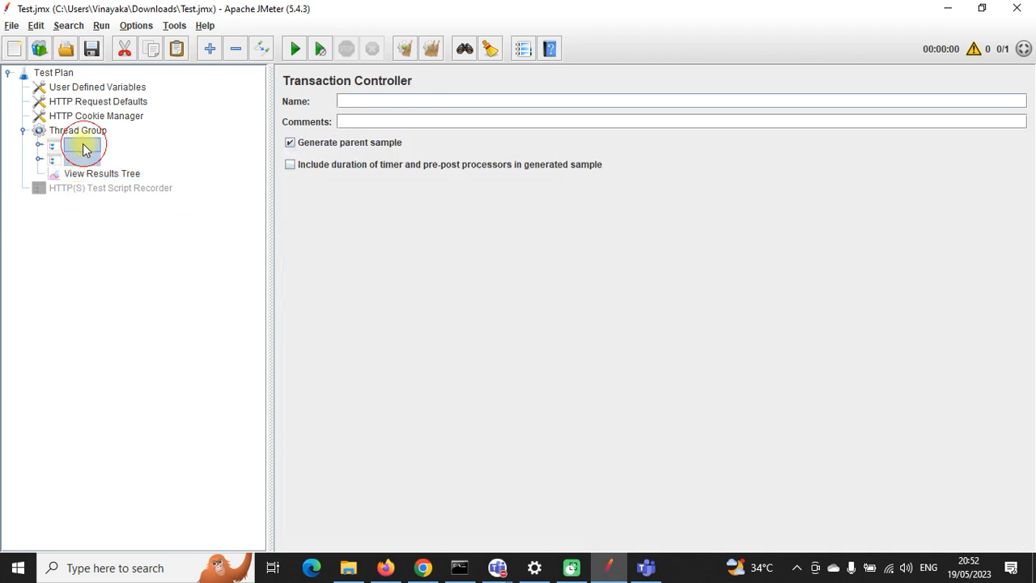
key(Delete)
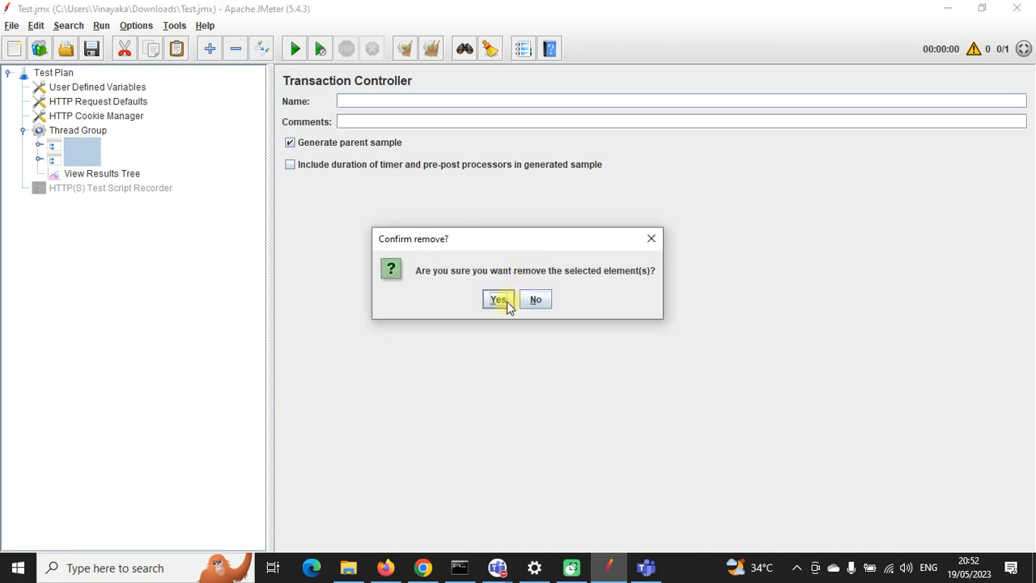
click(498, 299)
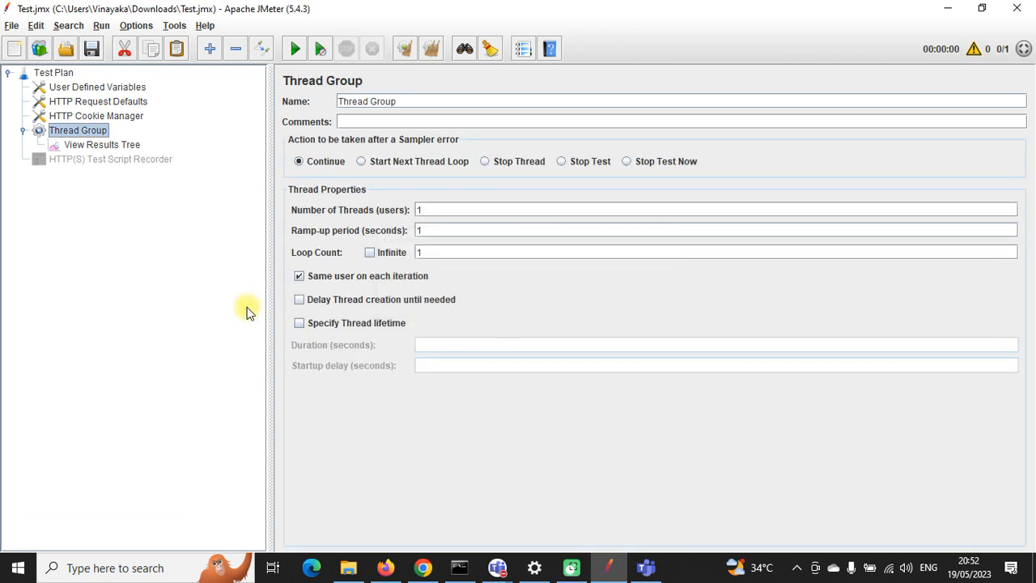
click(121, 162)
right_click(119, 162)
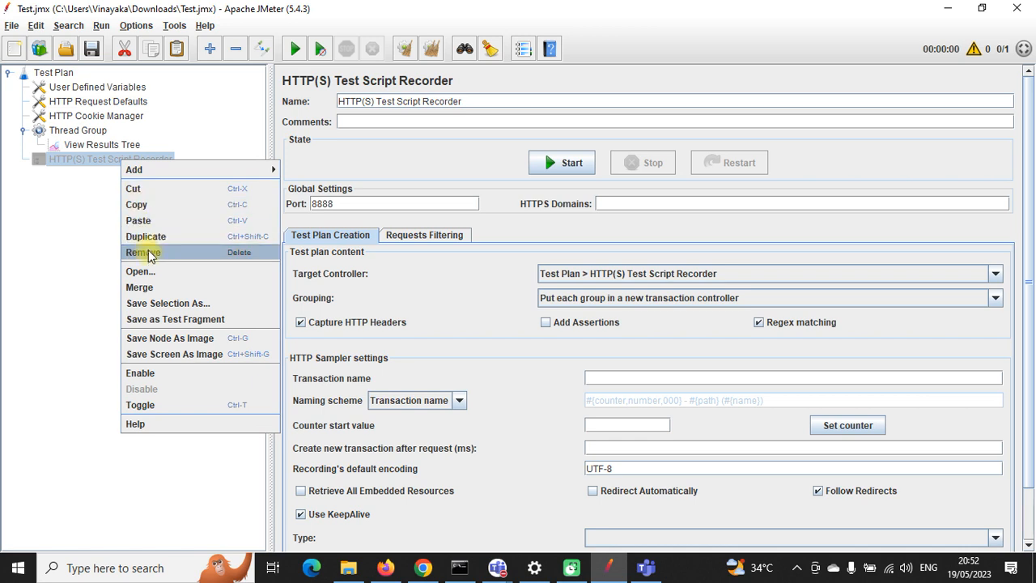
click(145, 372)
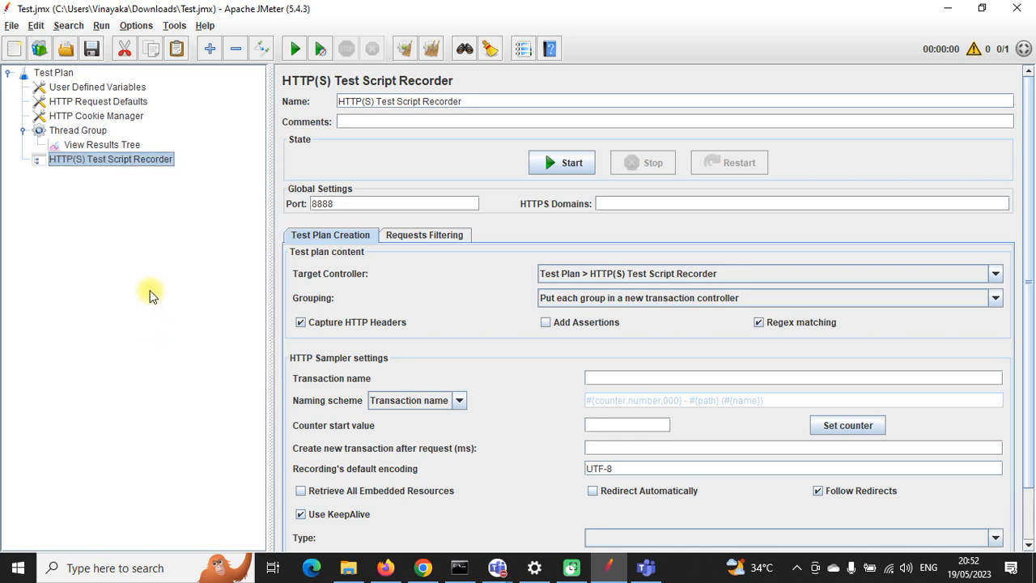
right_click(113, 165)
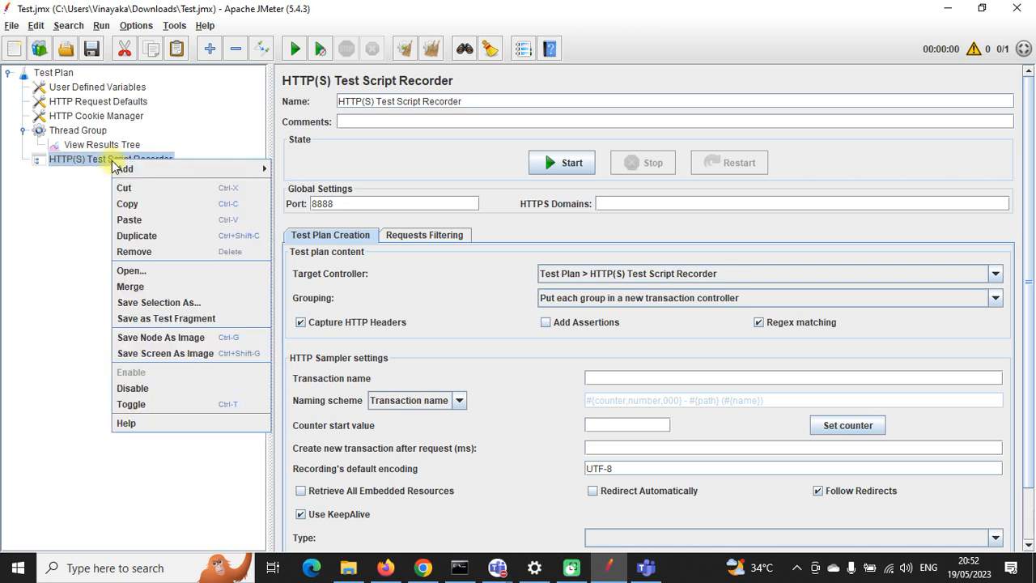
click(150, 388)
click(81, 134)
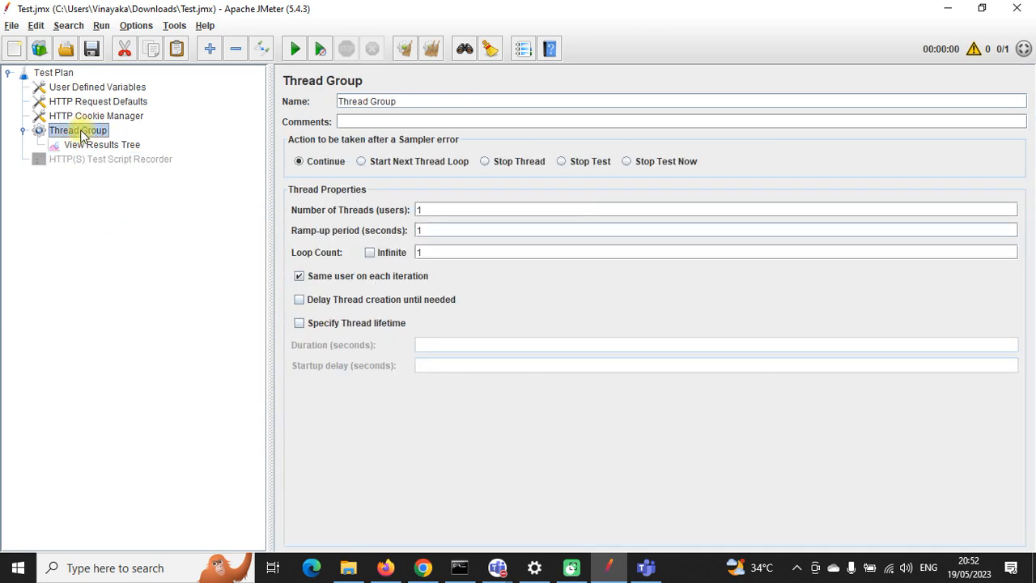
right_click(80, 134)
mouse_move(105, 140)
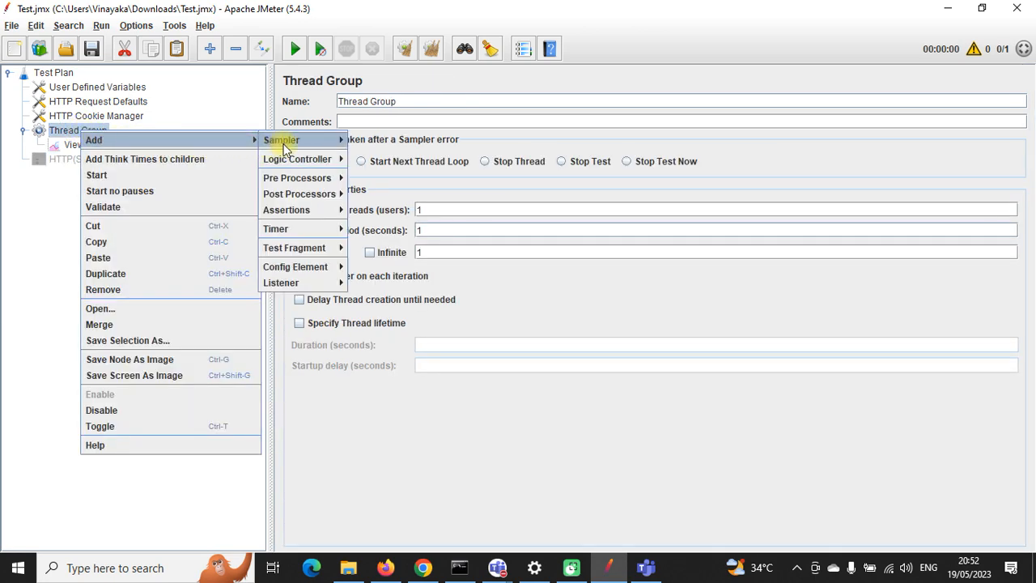
mouse_move(293, 146)
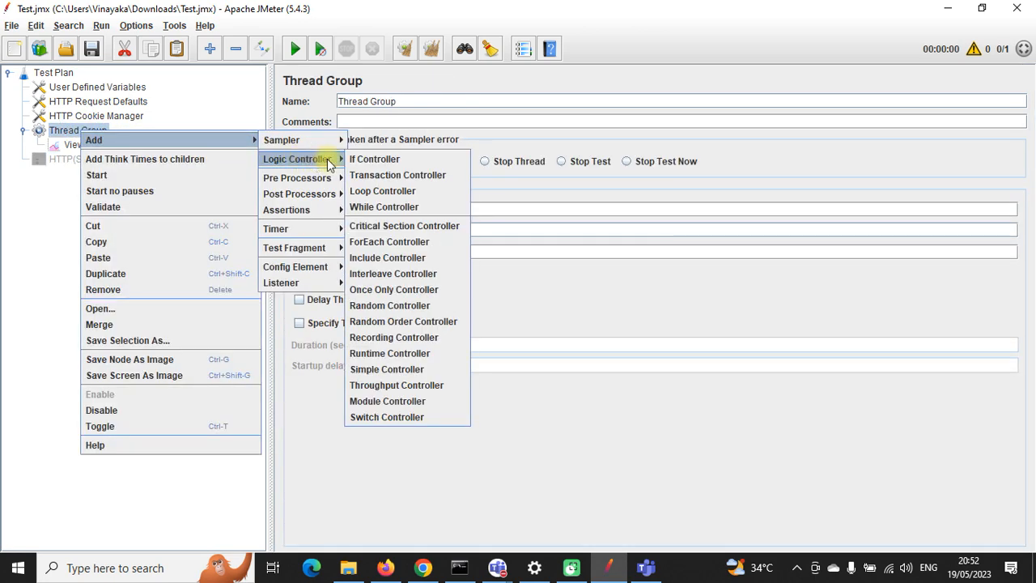
click(376, 173)
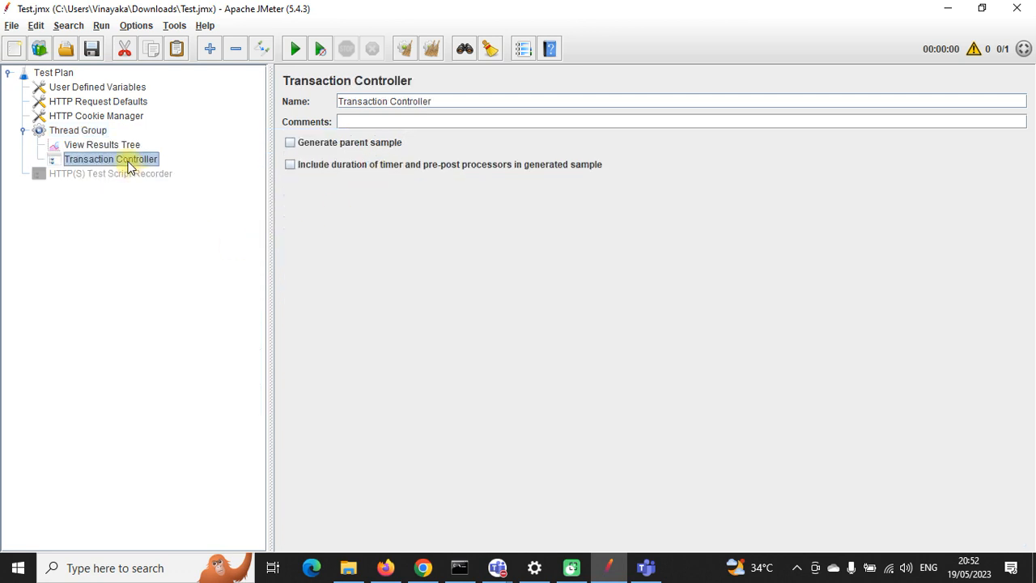
click(93, 134)
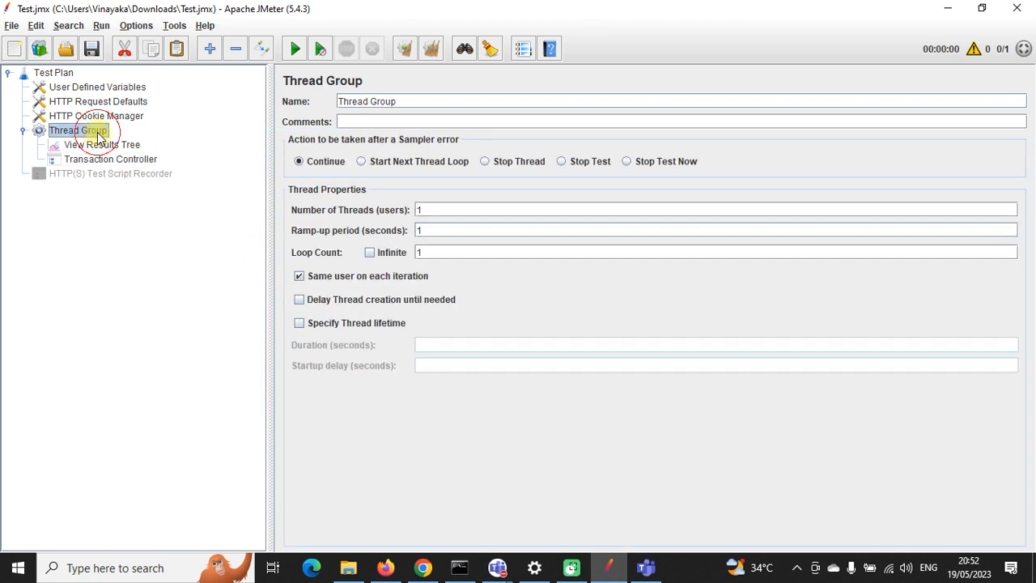
key(ctrl+v)
drag(102, 145, 111, 178)
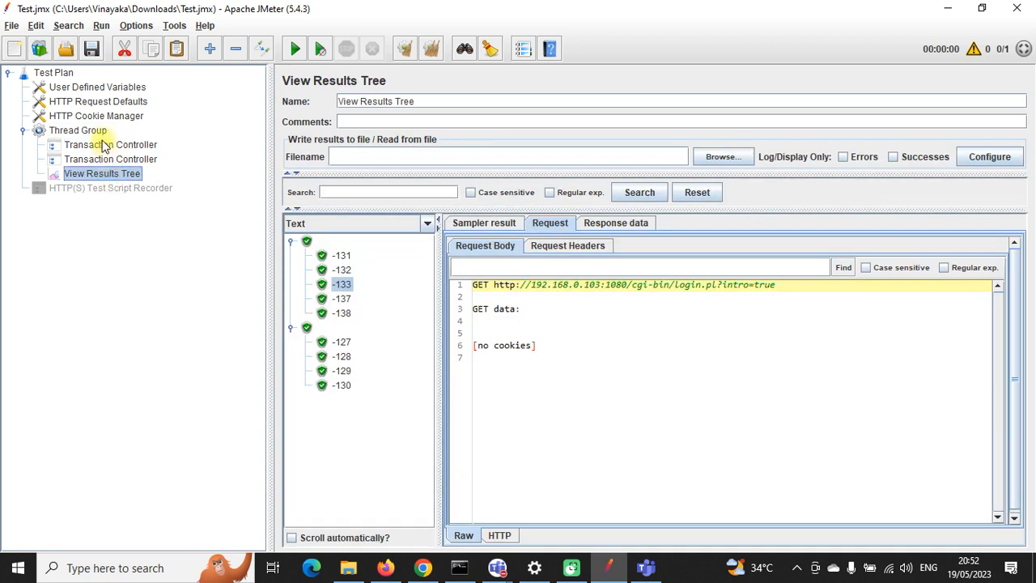
click(104, 145)
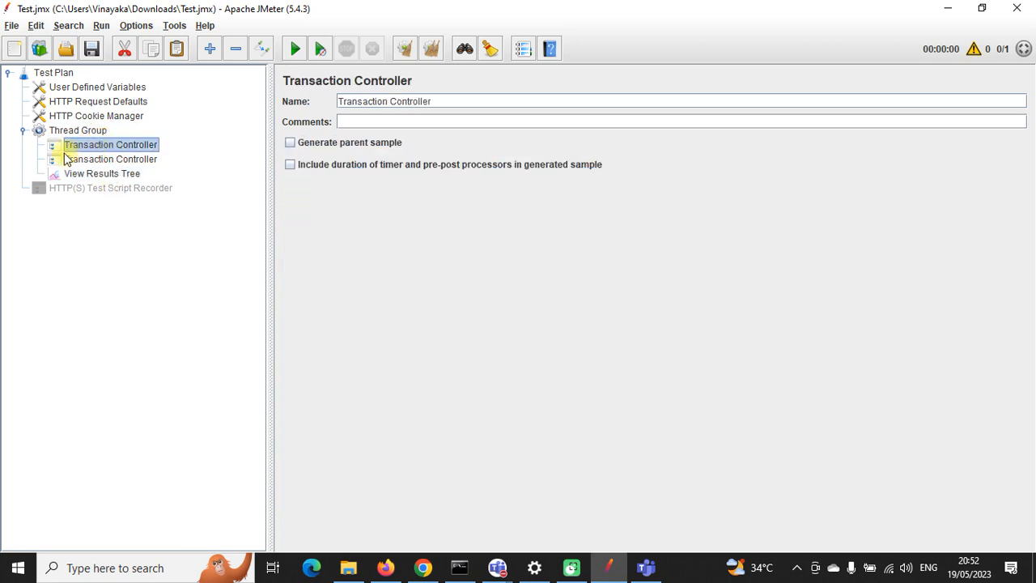
right_click(106, 146)
mouse_move(185, 158)
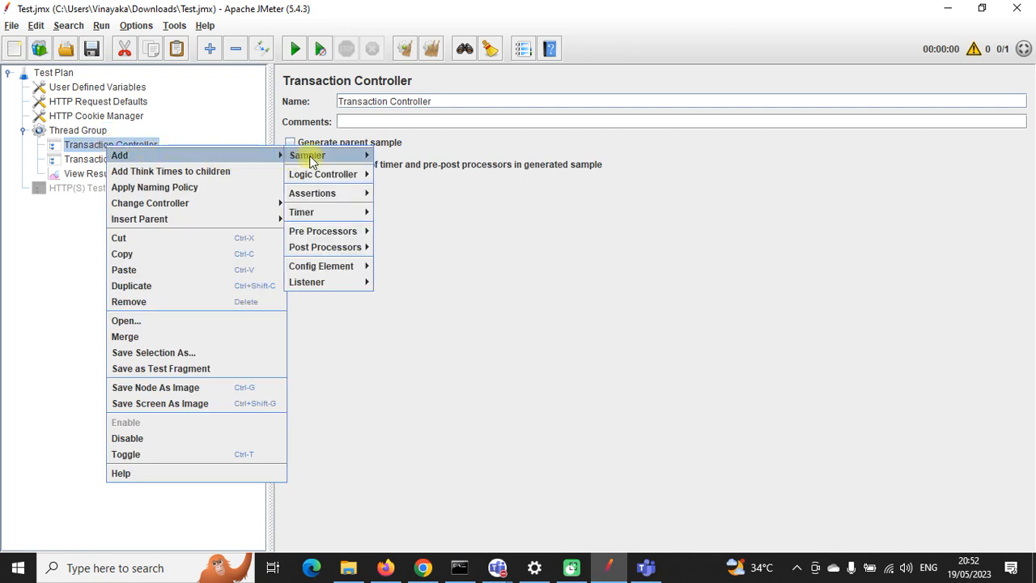
mouse_move(312, 155)
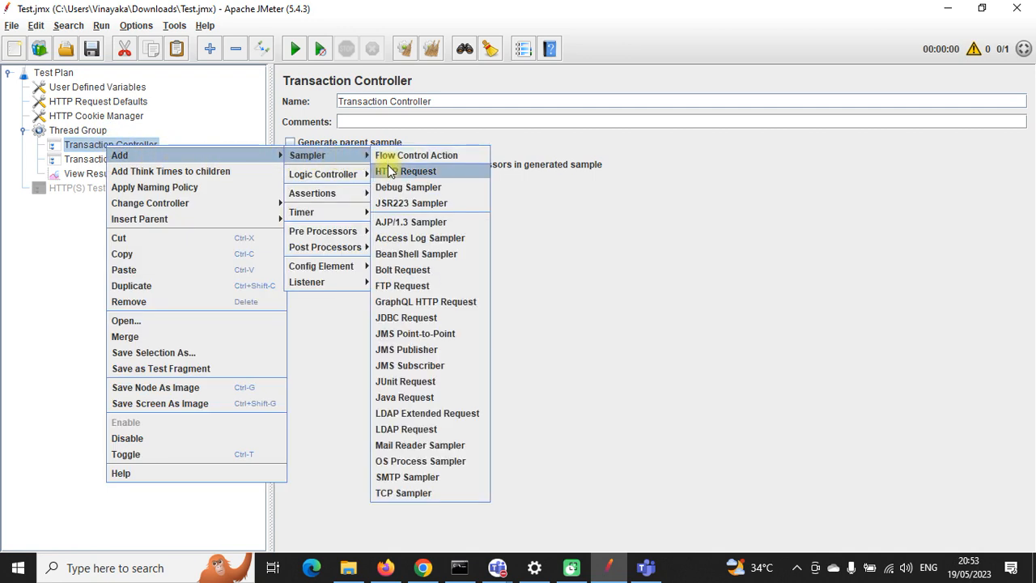
click(51, 230)
click(89, 158)
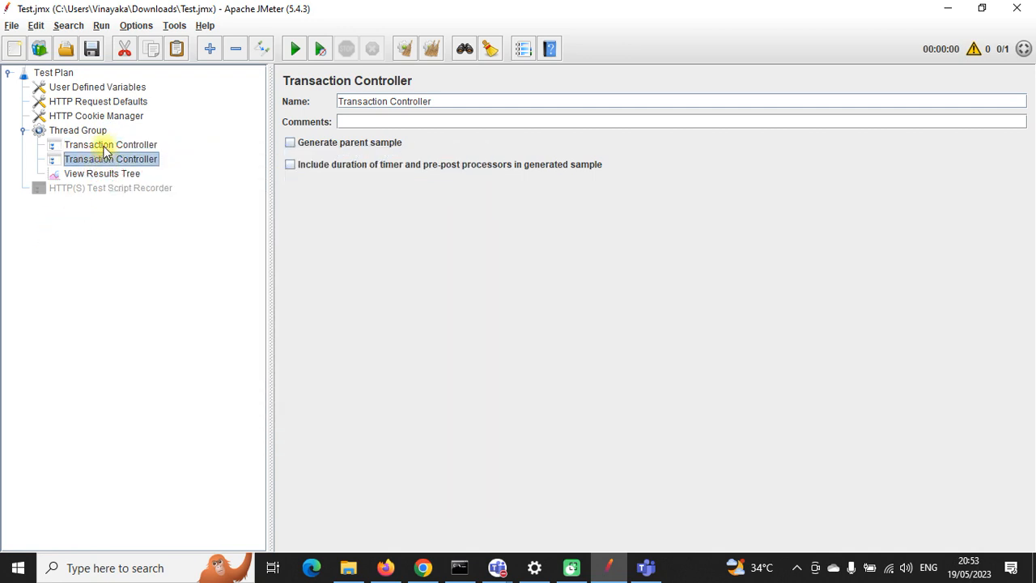
click(105, 147)
drag(436, 101, 329, 102)
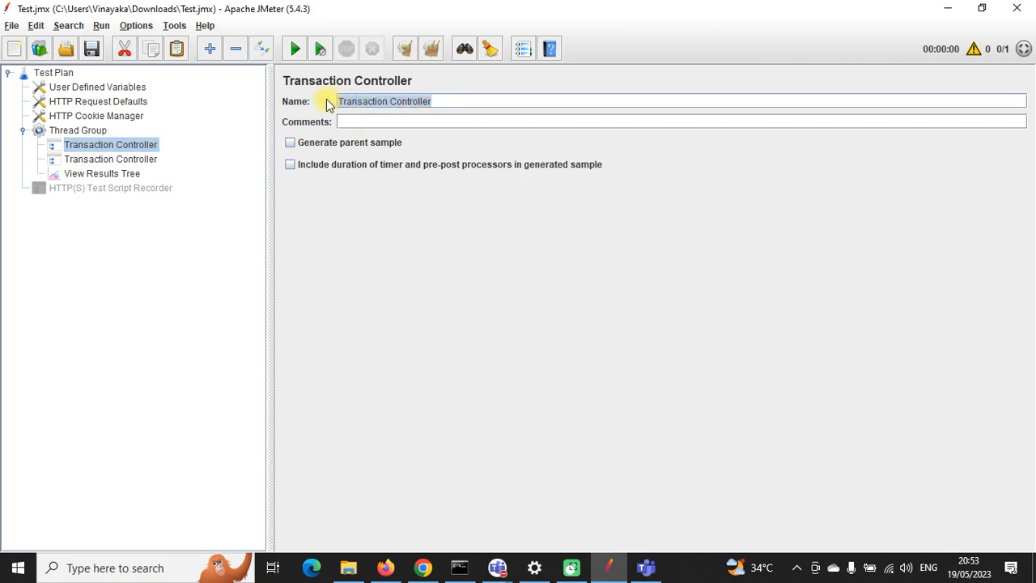
Step: Name the first two transaction controllers Launch and Login
text(Lau)
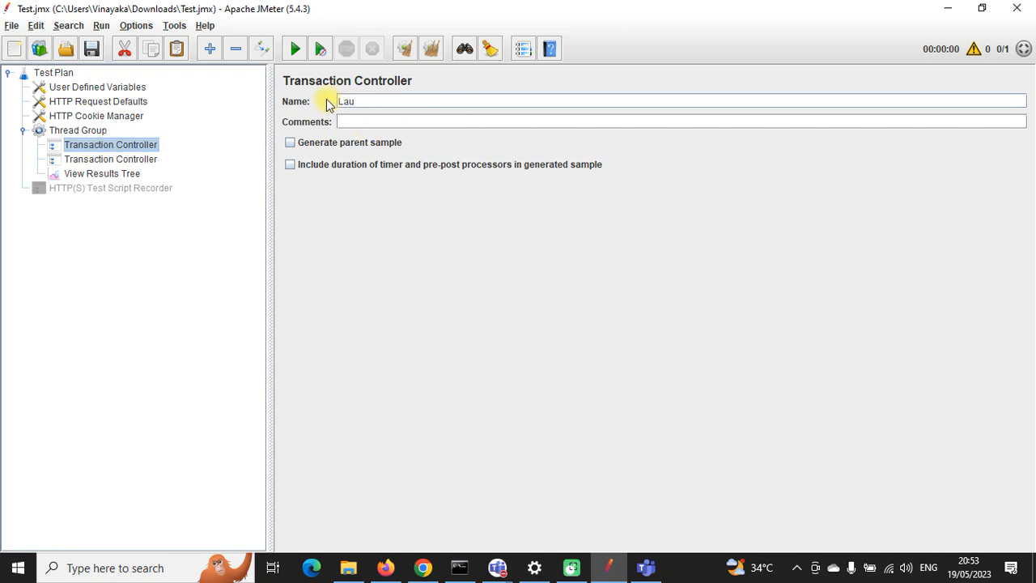
text(nch)
click(129, 160)
drag(446, 100, 334, 104)
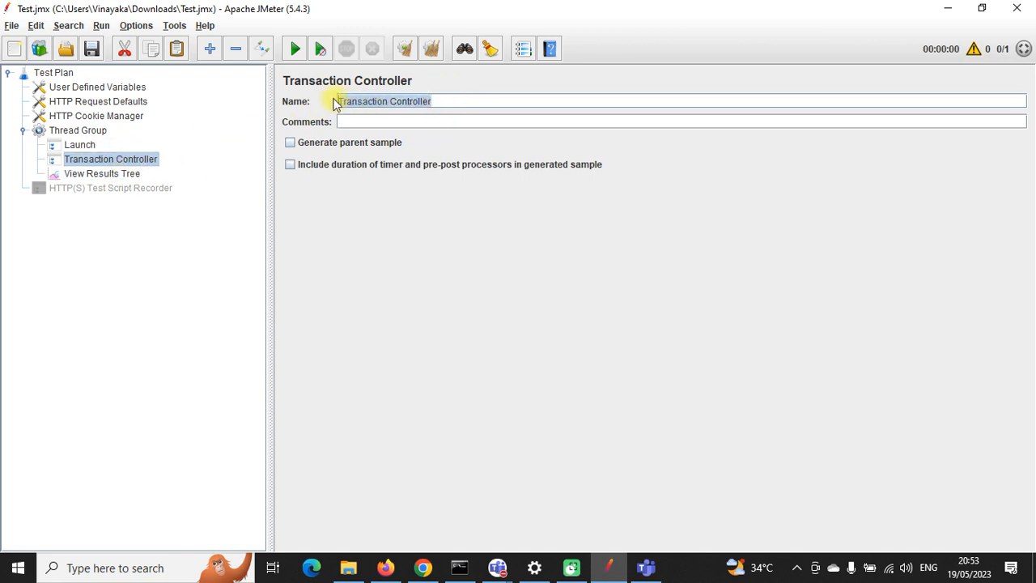
text(Login)
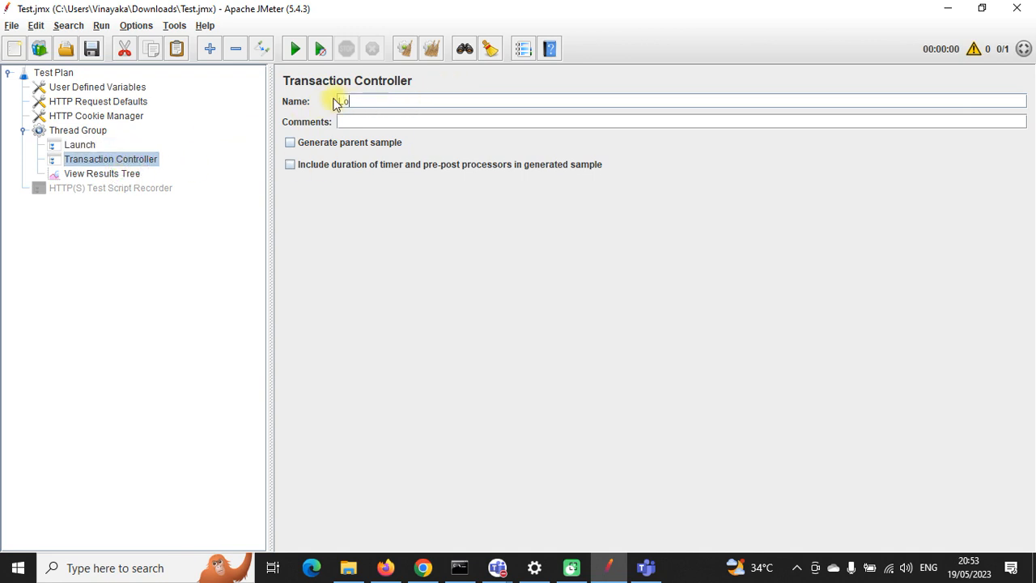
click(79, 145)
click(83, 161)
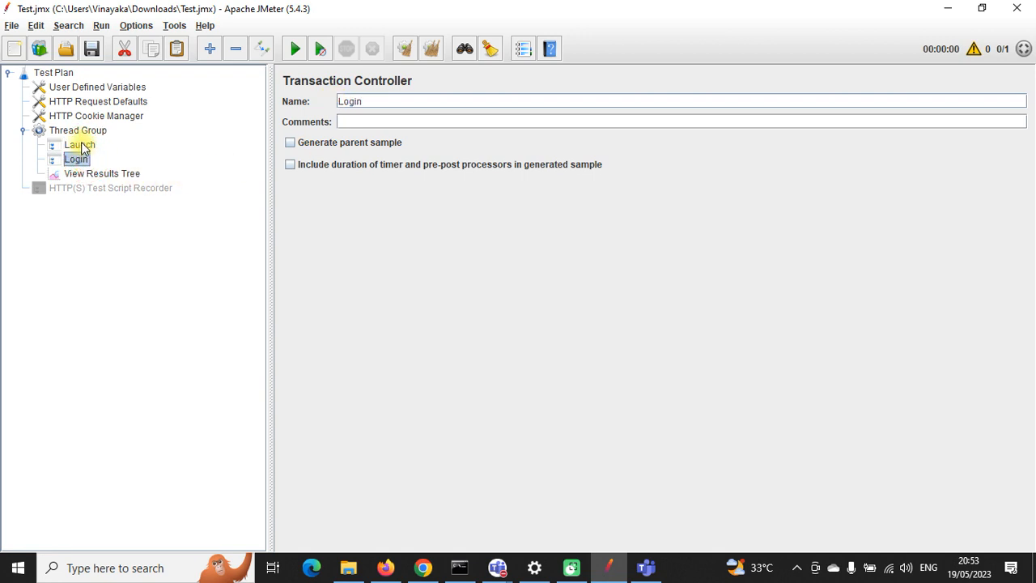
Step: Paste a copy of Login above View Results Tree and clear all previous results
click(81, 132)
key(ctrl+v)
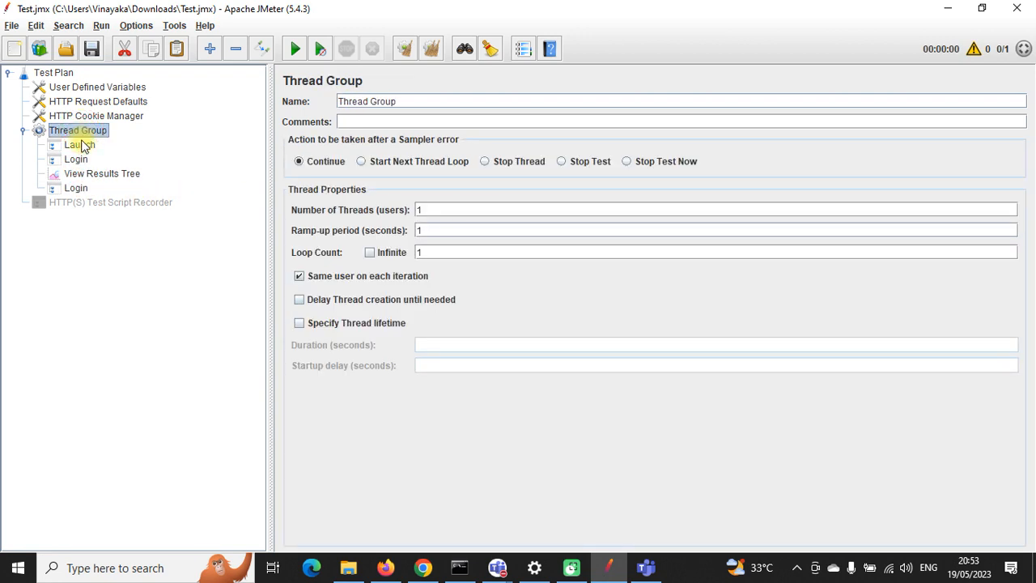
drag(78, 188, 78, 171)
click(89, 188)
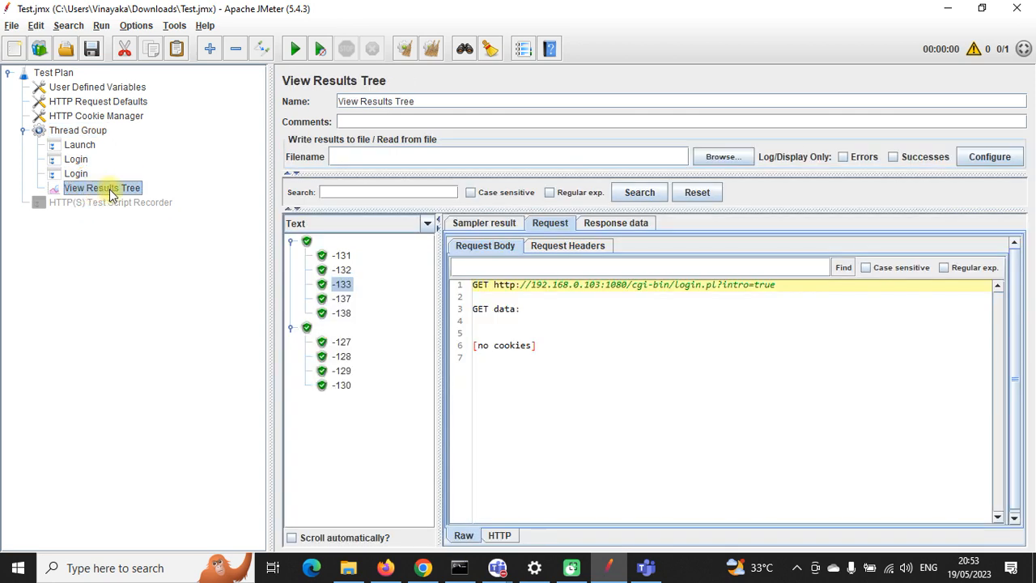
click(431, 50)
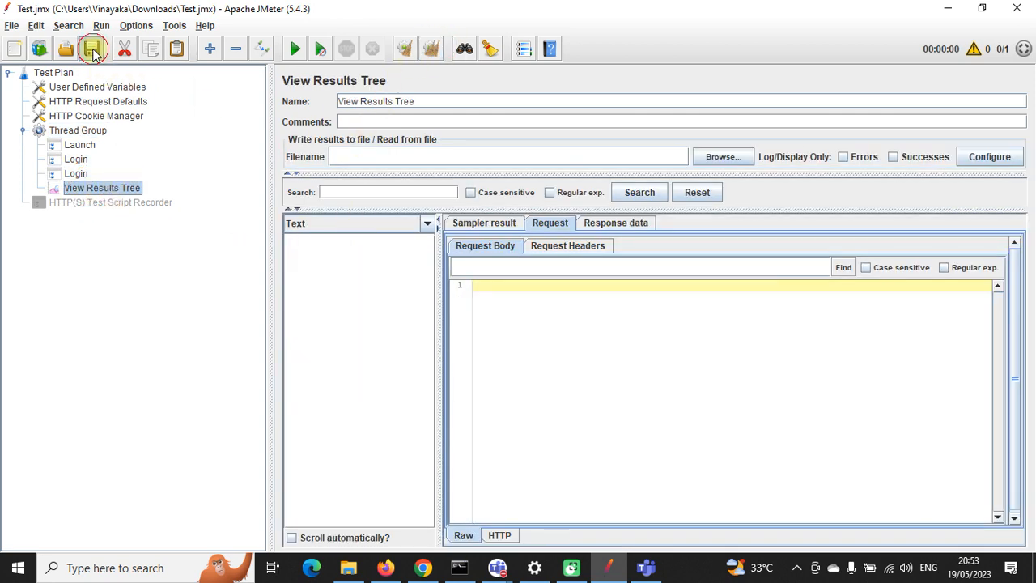
Step: Rename the copied controller to SignOff and check the Launch, Login and SignOff controllers
click(76, 174)
drag(369, 101, 330, 100)
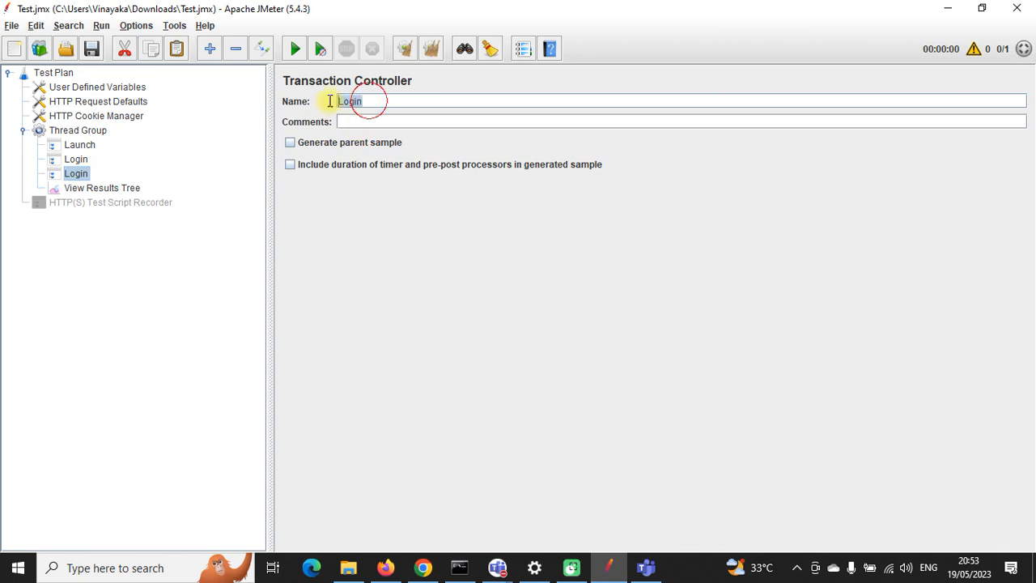
text(SignOFF)
key(BackSpace)
key(BackSpace)
text(ff)
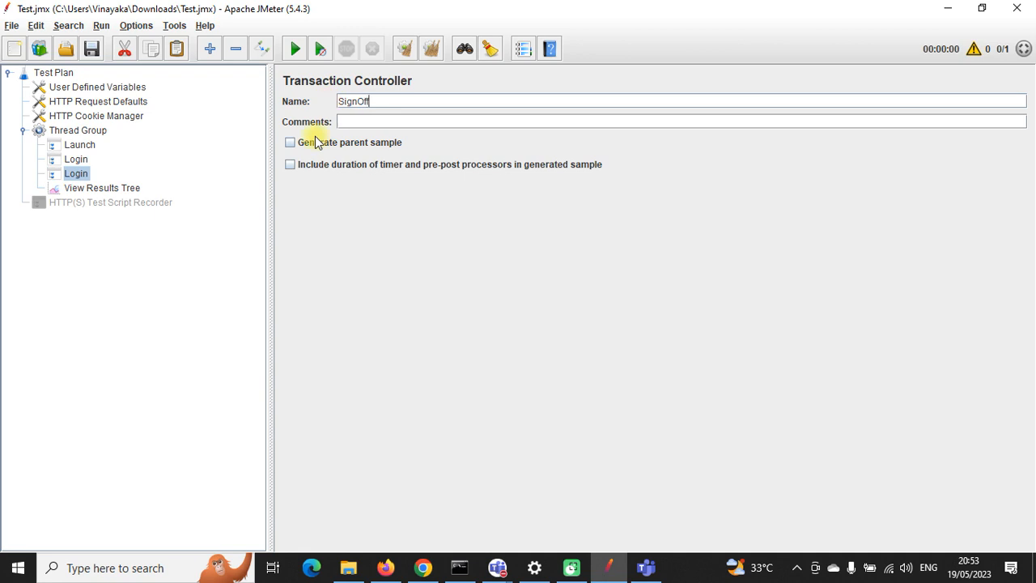
click(70, 147)
click(74, 160)
click(80, 174)
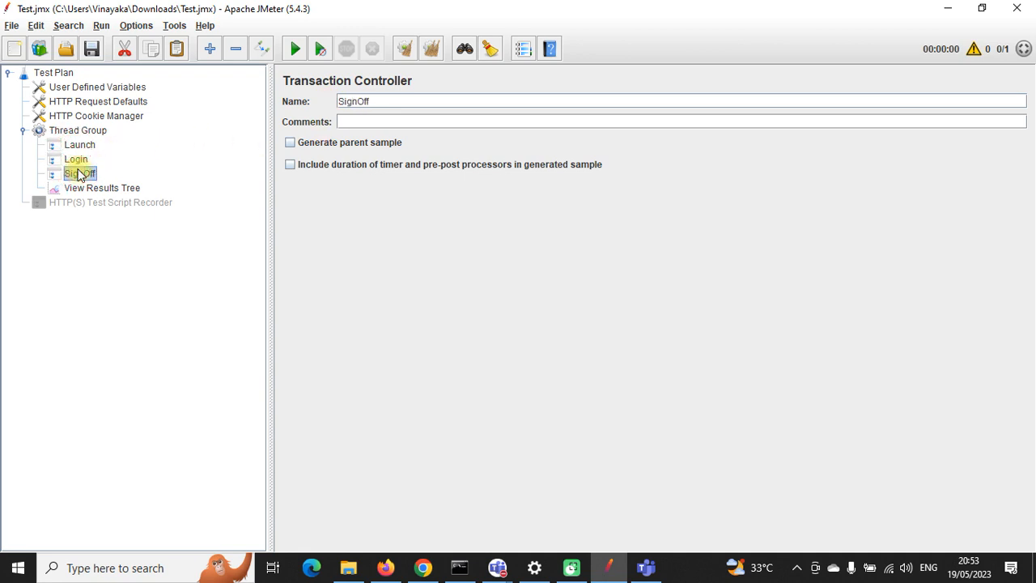
Step: Enable the HTTP(S) Test Script Recorder with Ctrl+T and save the test plan
click(105, 204)
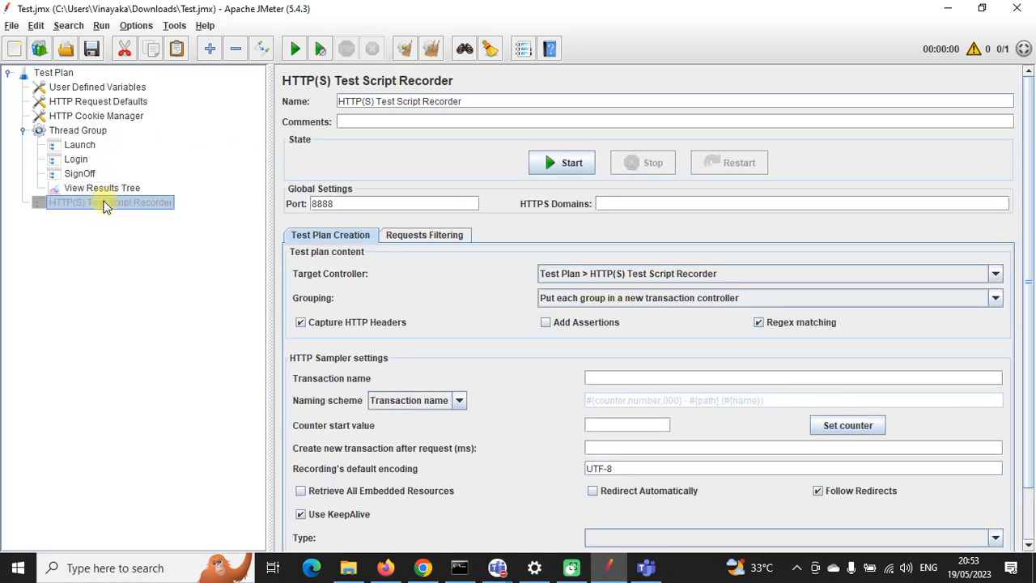
key(ctrl+t)
click(94, 45)
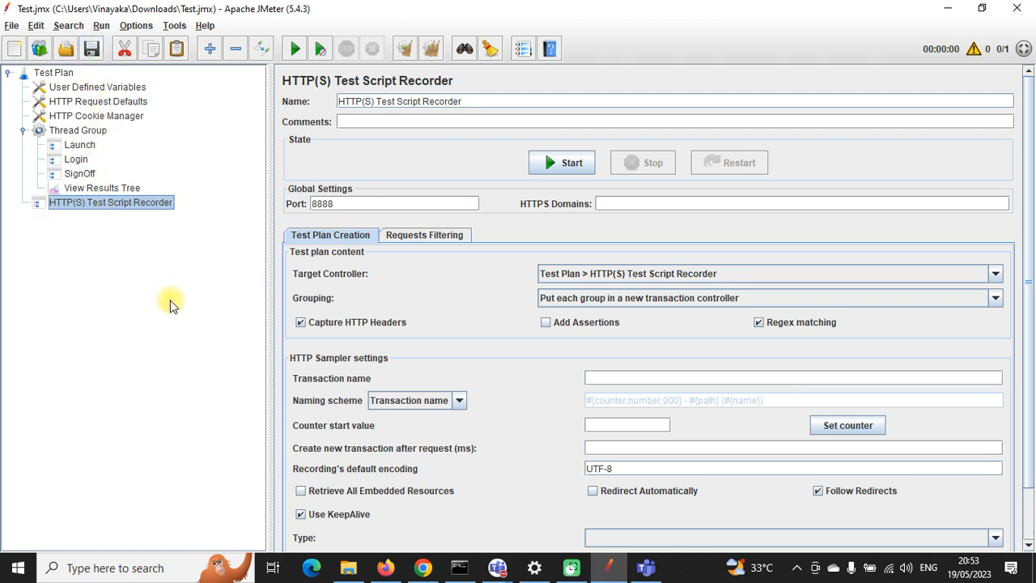
Step: Set the recorder's Target Controller to Test Plan > Thread Group > Launch
click(994, 275)
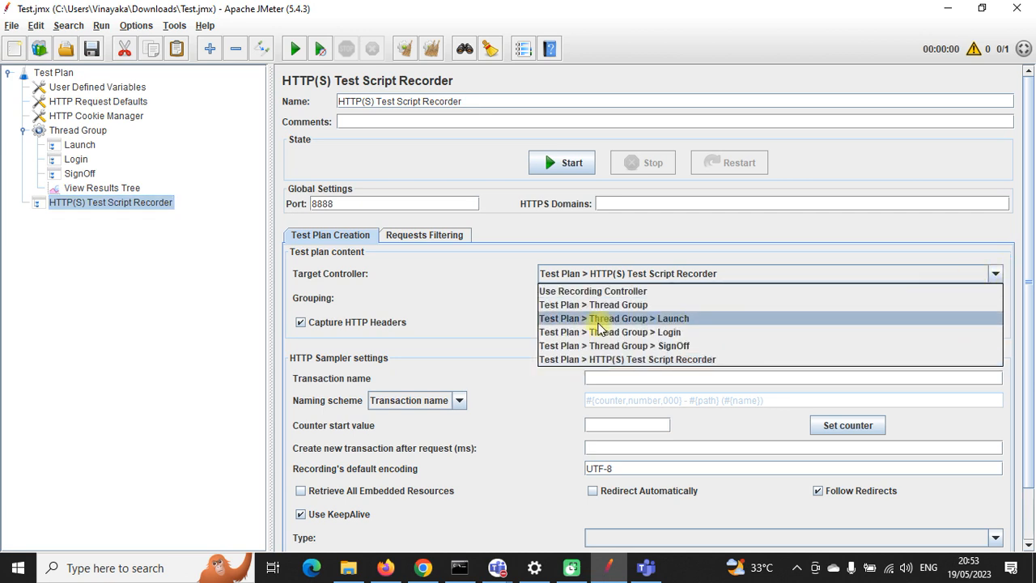
click(600, 319)
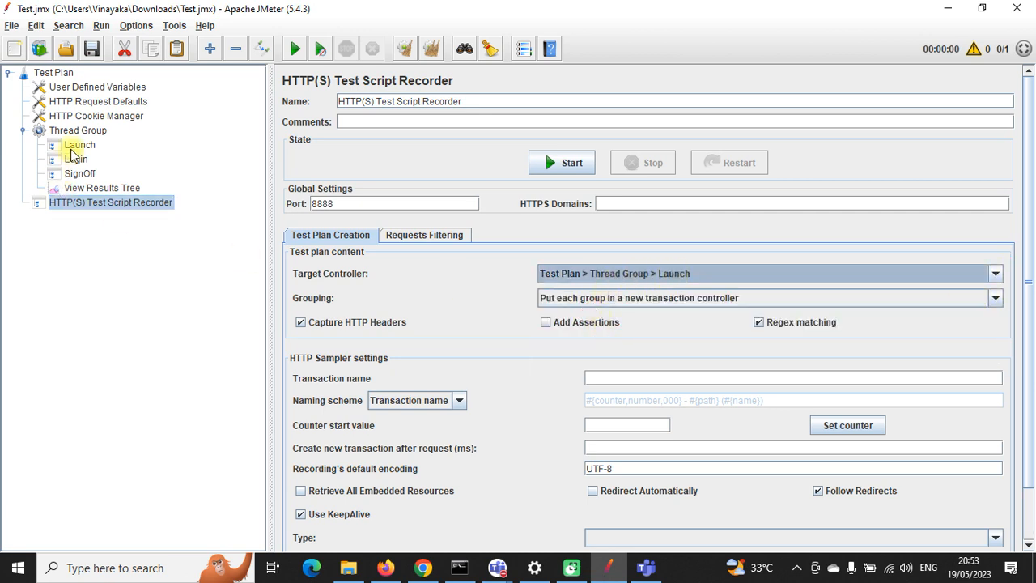
click(385, 567)
click(388, 49)
key(ctrl+c)
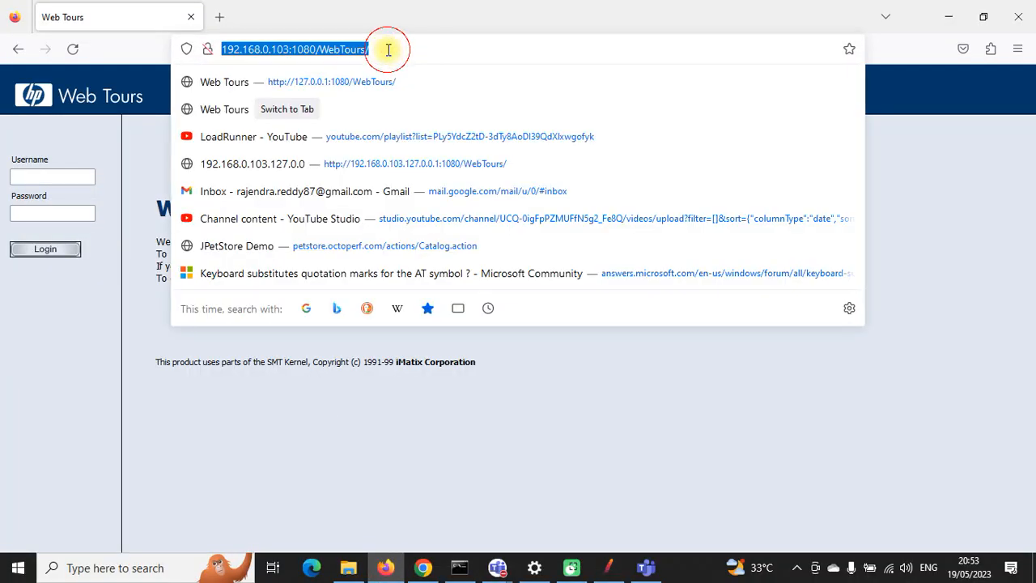
Step: Open a blank Firefox tab, close the Web Tours tab, and minimise Firefox
click(219, 17)
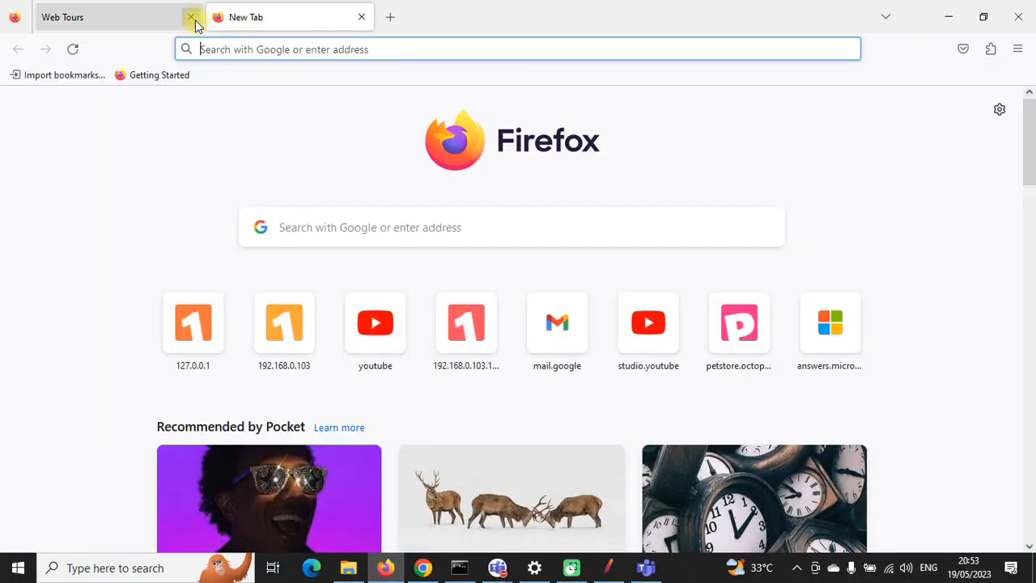
click(191, 17)
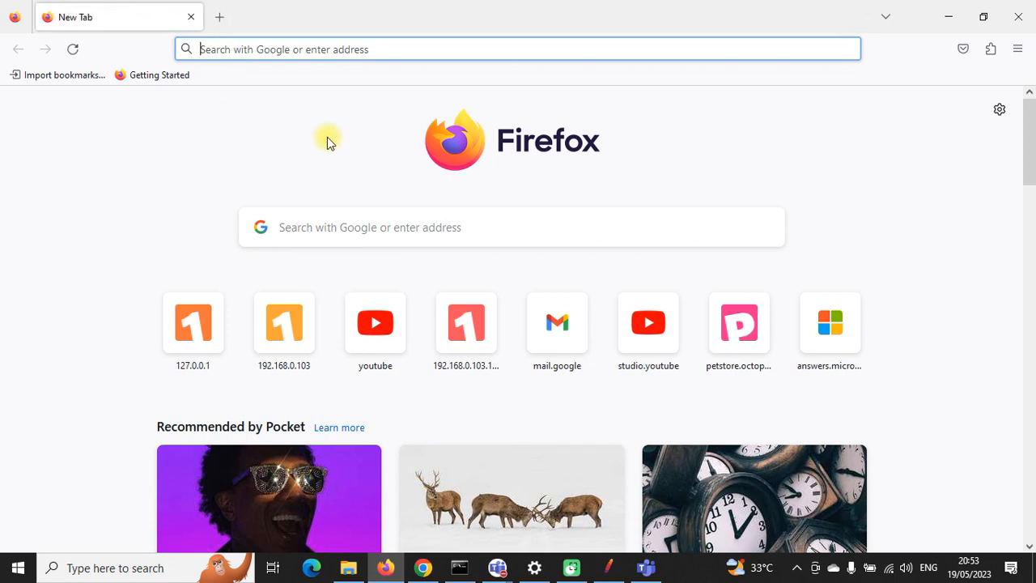
click(948, 16)
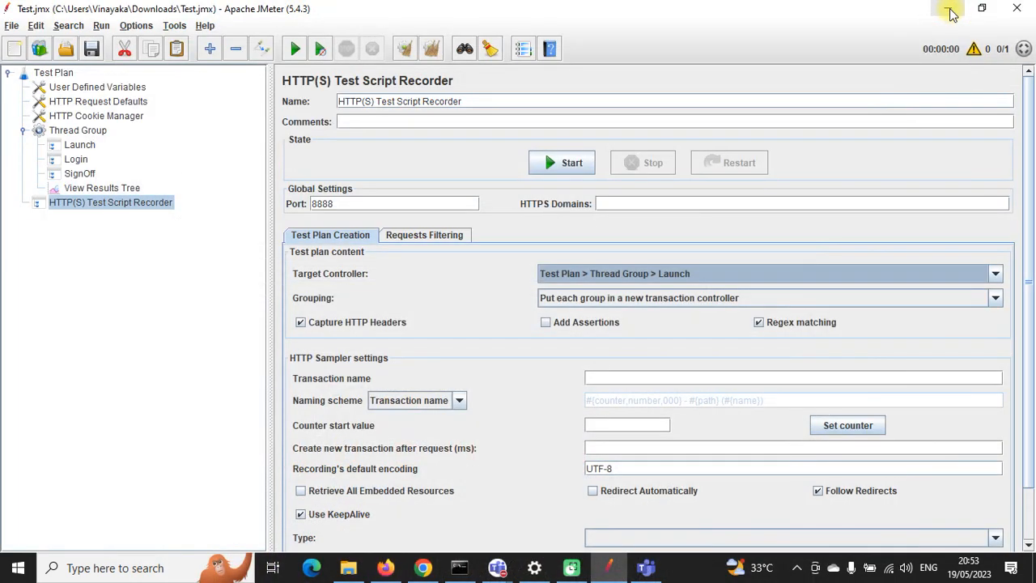
Step: Keep Launch as the Target Controller and review the Launch, Login and SignOff controllers
click(659, 273)
click(684, 318)
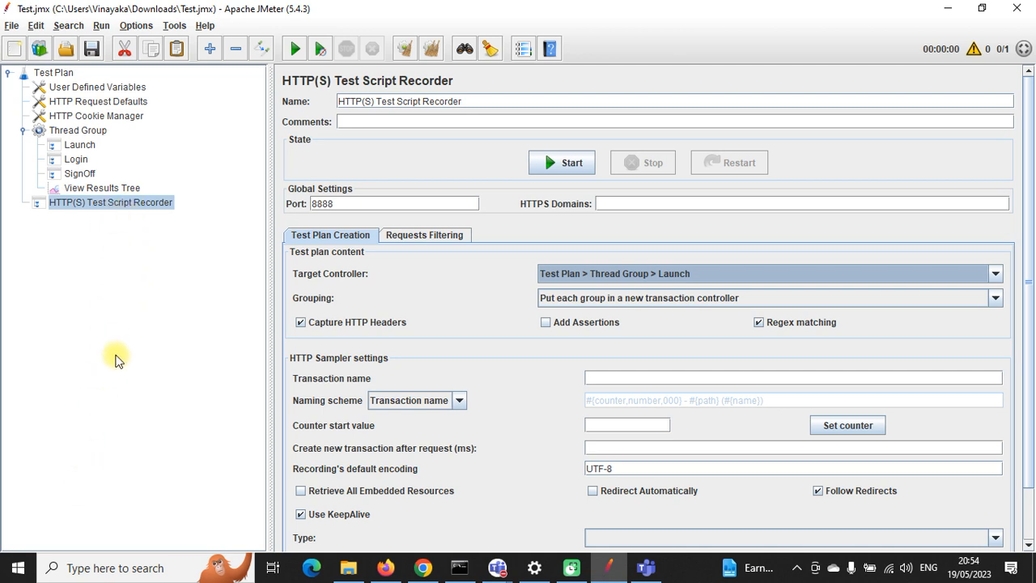
click(78, 146)
click(78, 158)
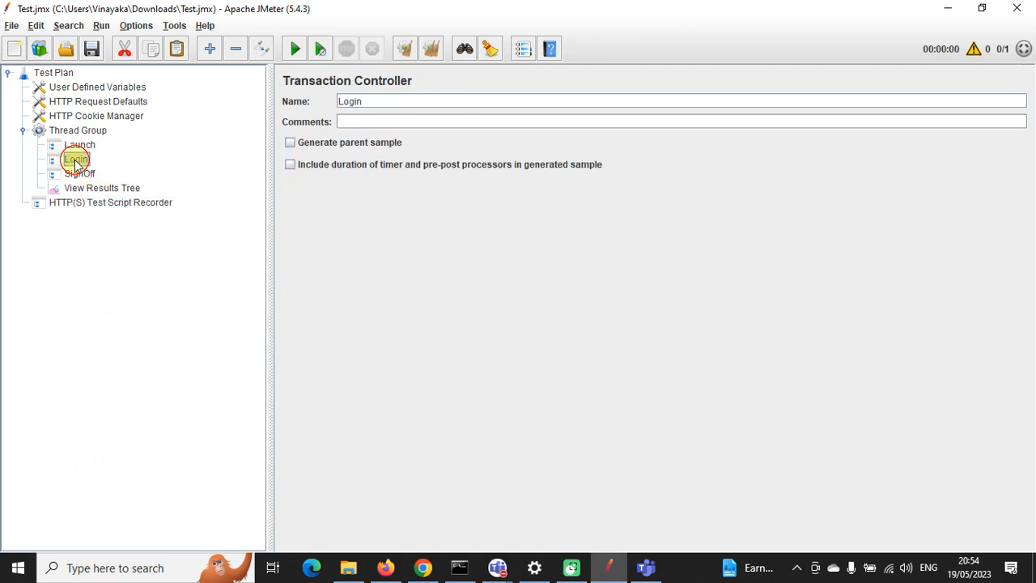
click(81, 172)
click(99, 203)
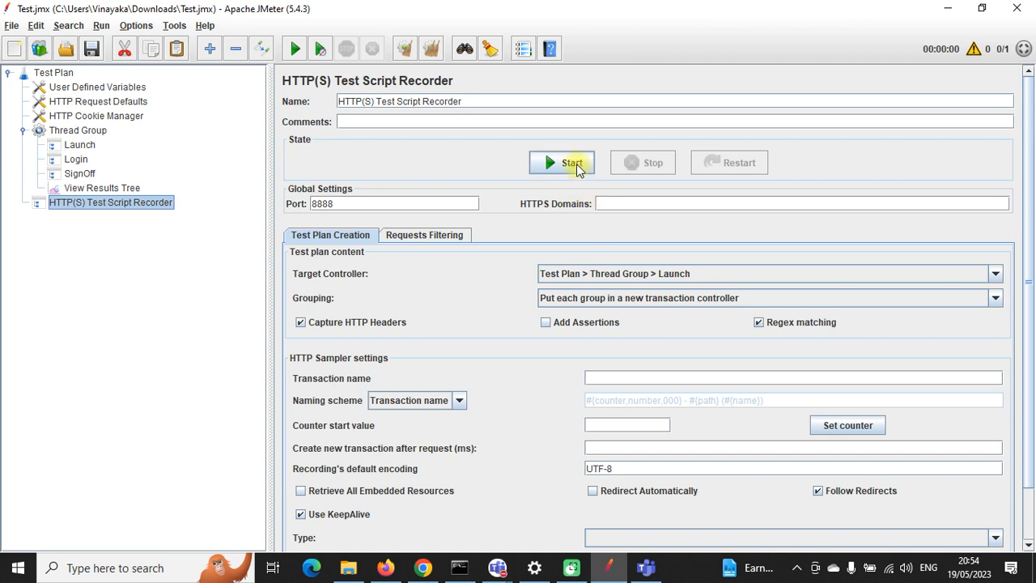
Step: Start the recorder and acknowledge the root certificate notice
click(570, 162)
click(647, 424)
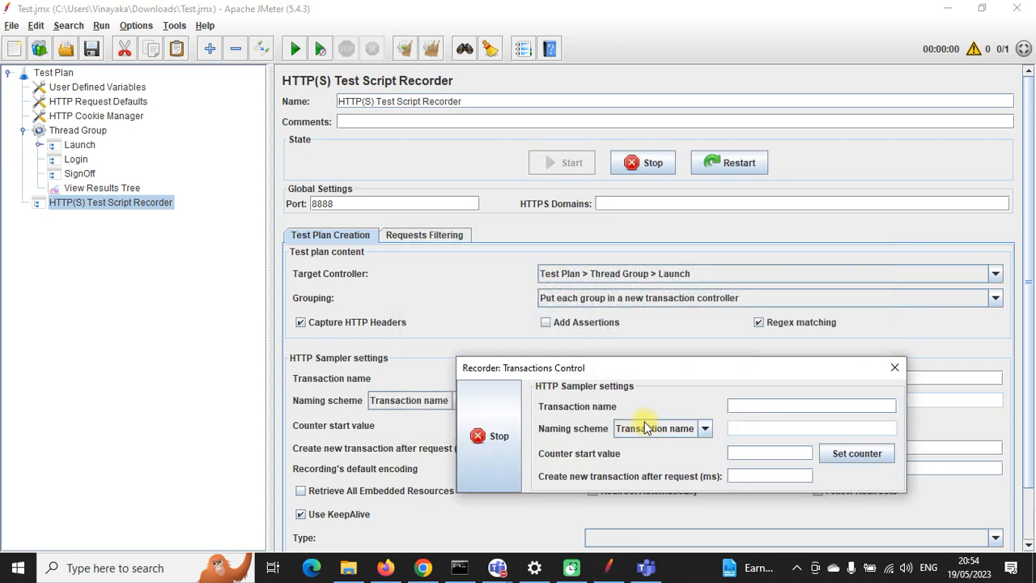
click(386, 568)
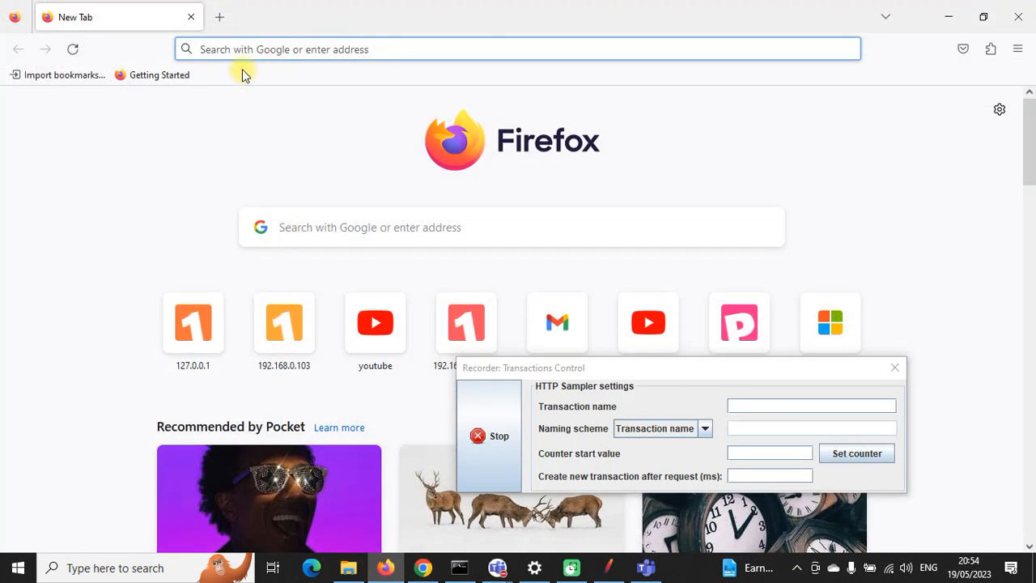
Step: Paste the Web Tours address into Firefox and load the home page
key(ctrl+v)
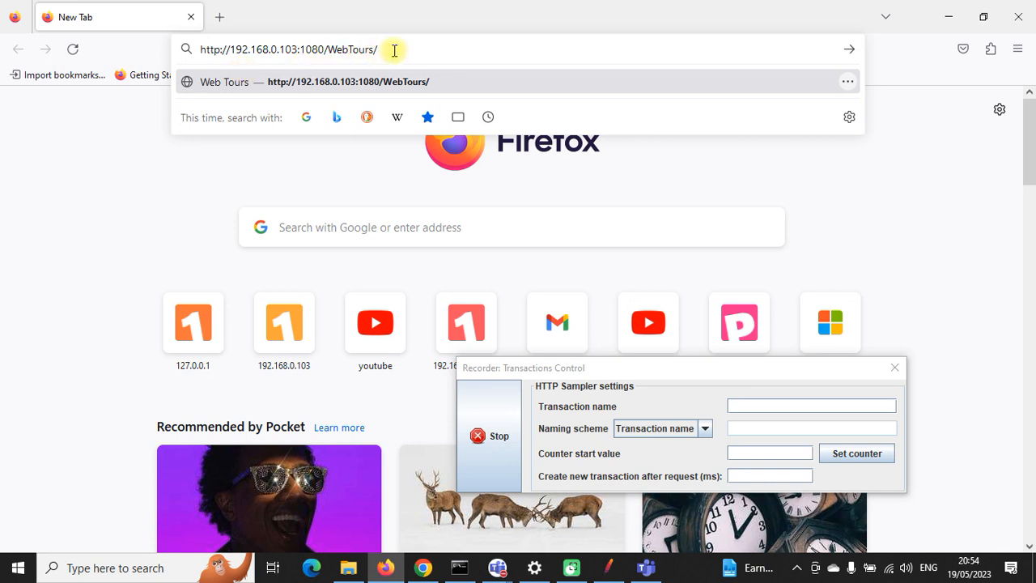
key(Return)
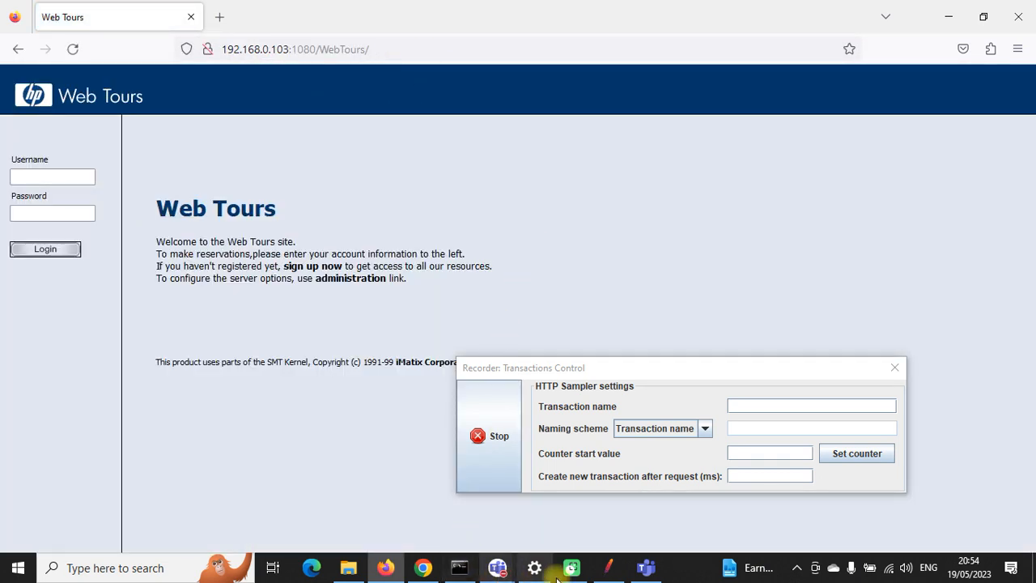
click(608, 568)
Step: Expand Launch to check its two recorded groups, then view the Login controller
click(41, 144)
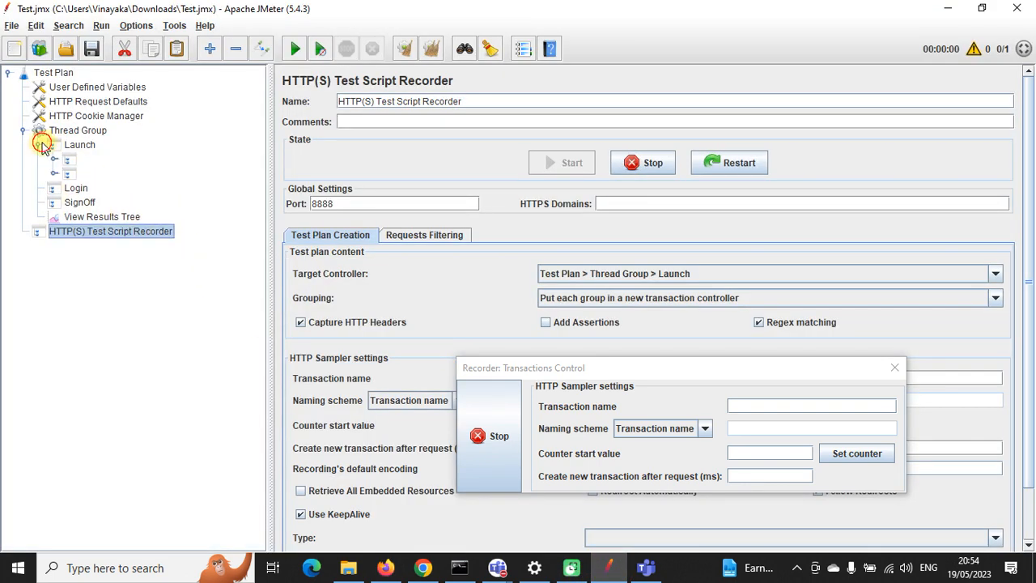
click(70, 159)
click(71, 172)
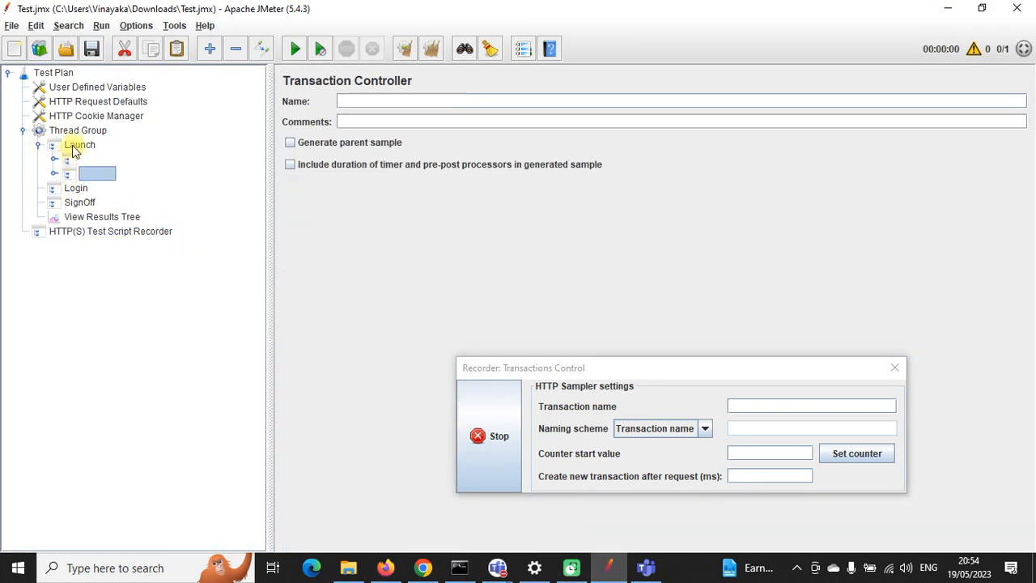
click(73, 147)
click(38, 144)
click(74, 161)
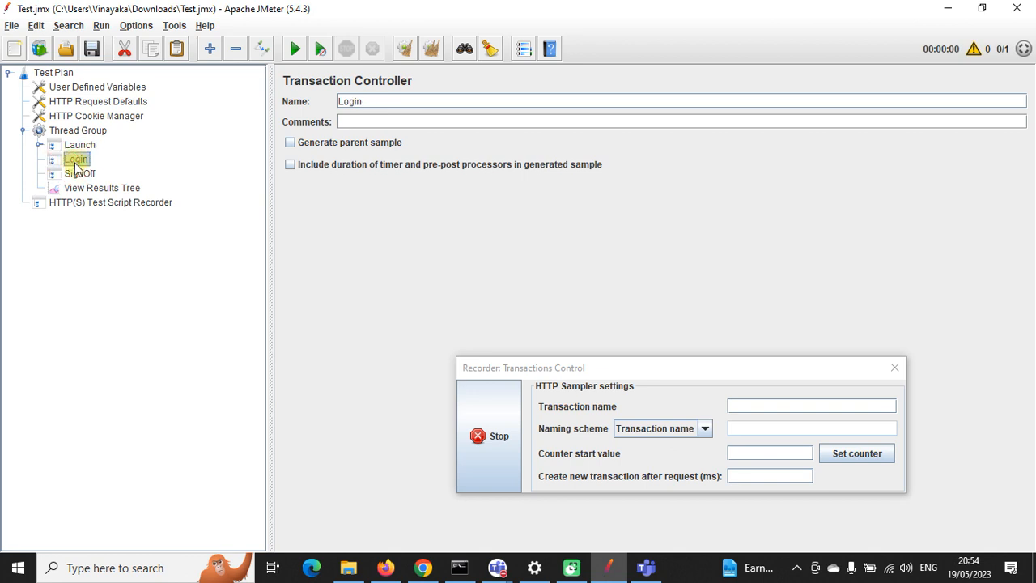
drag(77, 164, 46, 156)
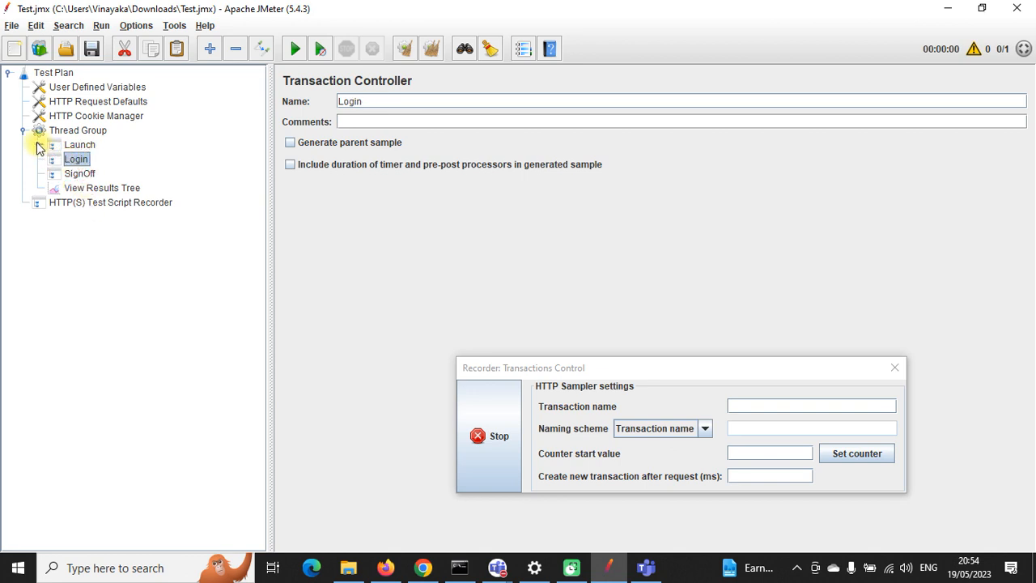
Step: Expand Launch's recorded groups to inspect requests -139 and -140, then collapse them
click(37, 144)
click(69, 161)
click(70, 171)
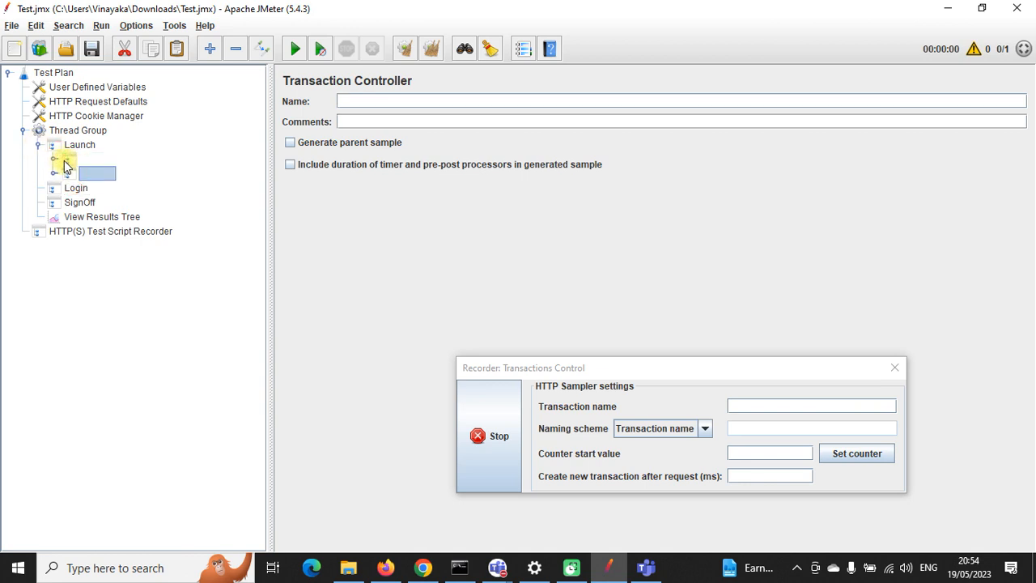
click(55, 160)
click(53, 188)
click(89, 173)
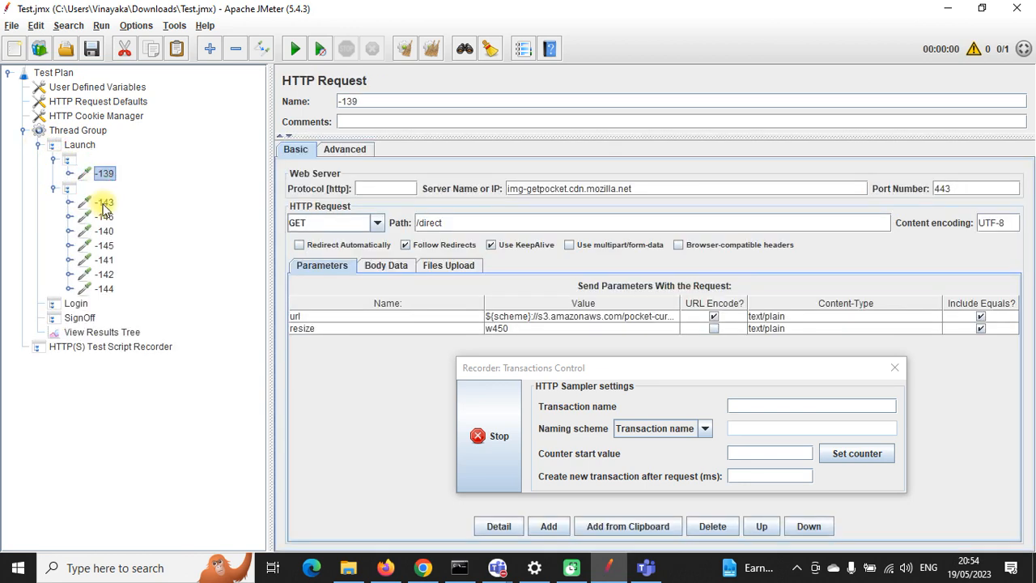
click(107, 231)
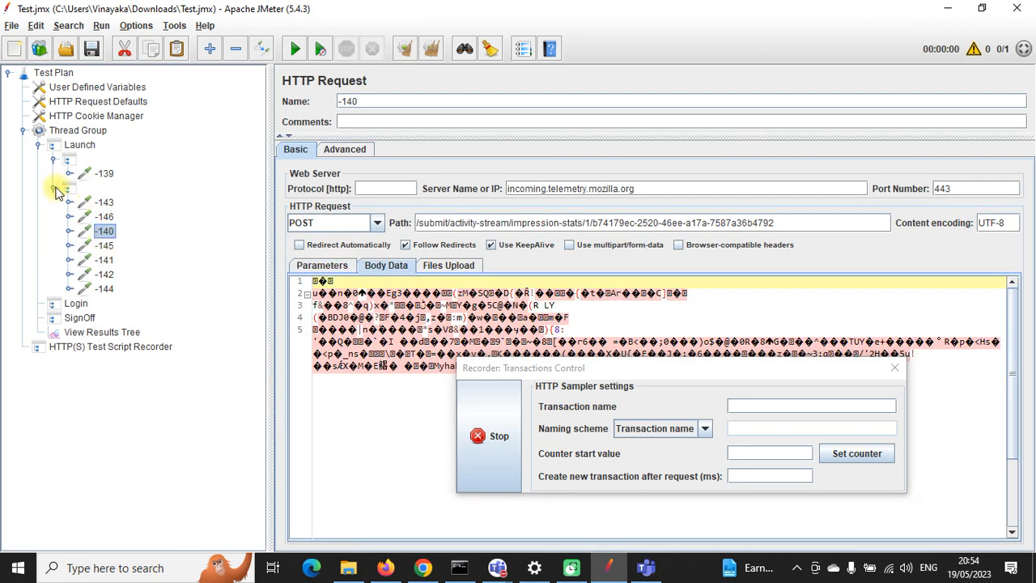
click(53, 188)
click(53, 159)
click(37, 144)
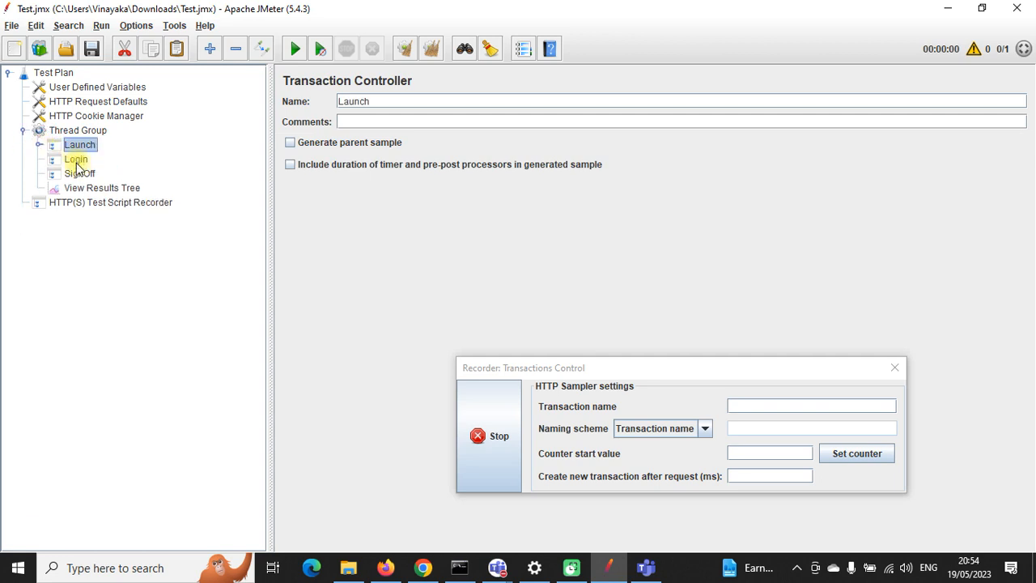
click(77, 161)
Step: Point the recorder's Target Controller at Test Plan > Thread Group > Login
click(101, 203)
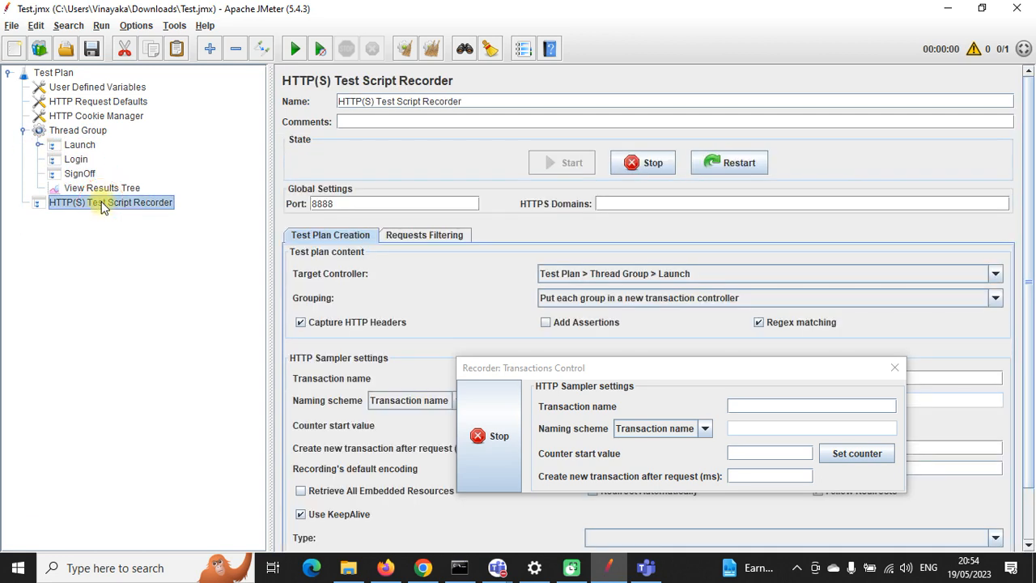
click(994, 275)
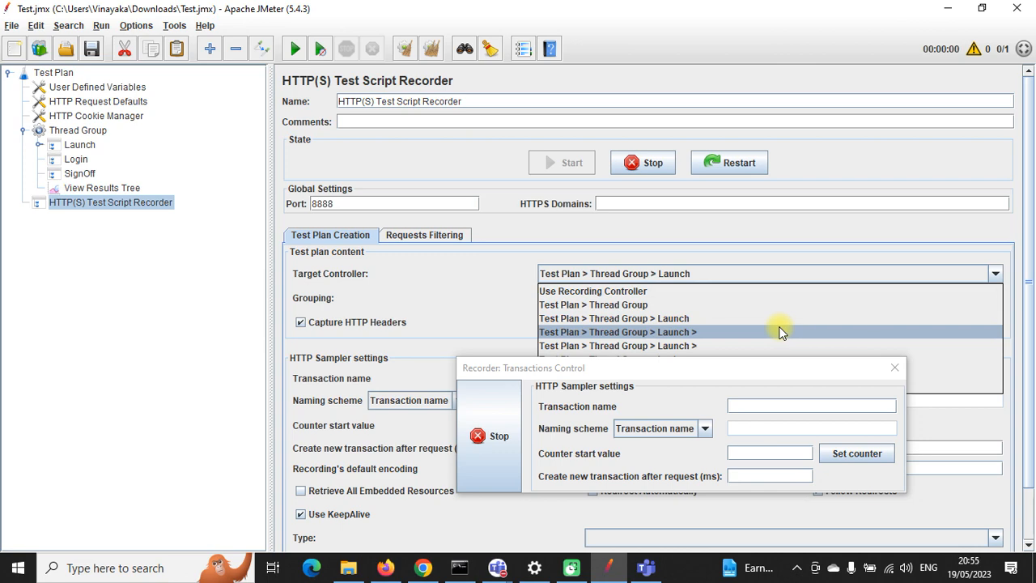
click(828, 254)
drag(759, 367, 384, 372)
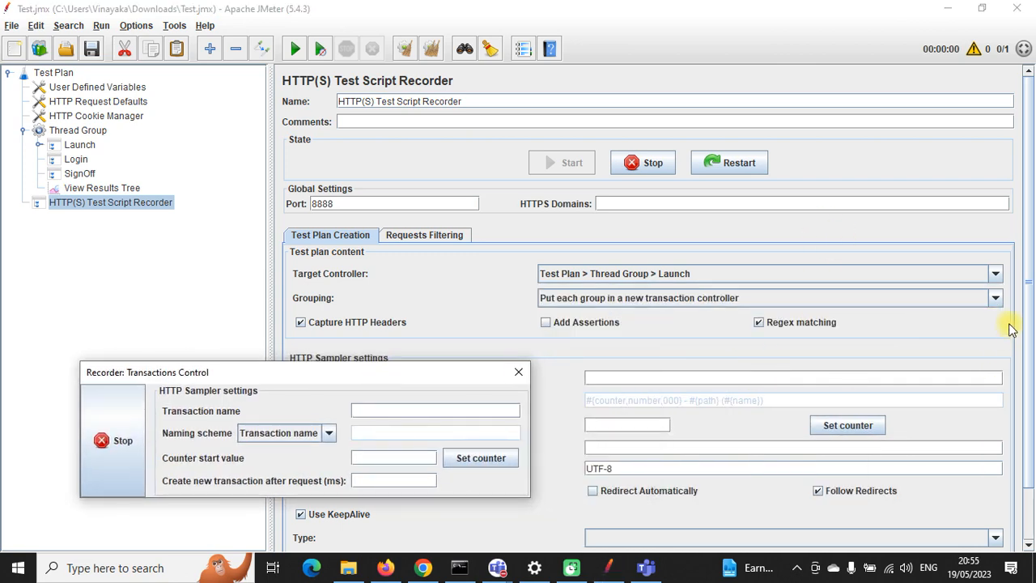
click(994, 274)
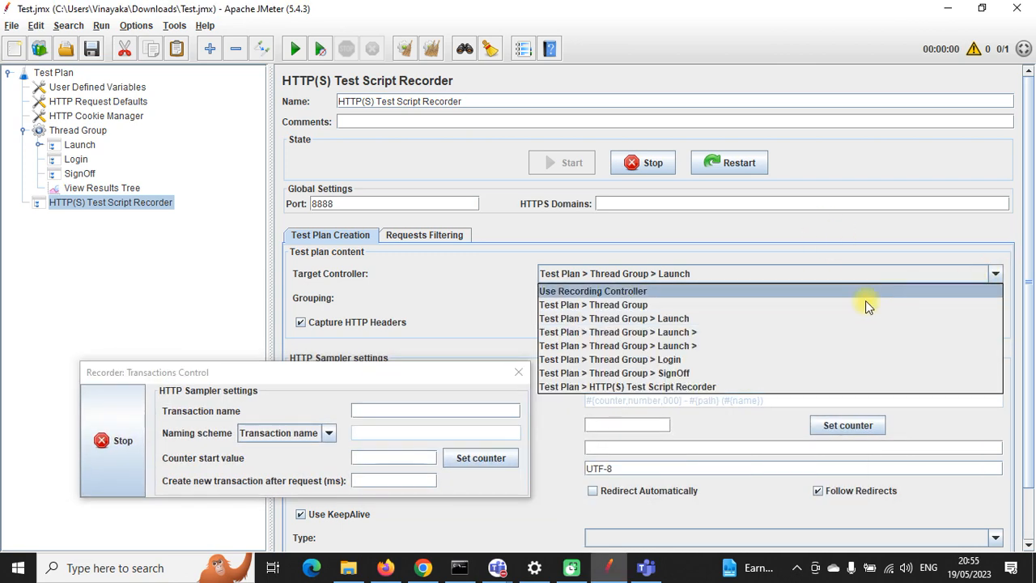
click(643, 359)
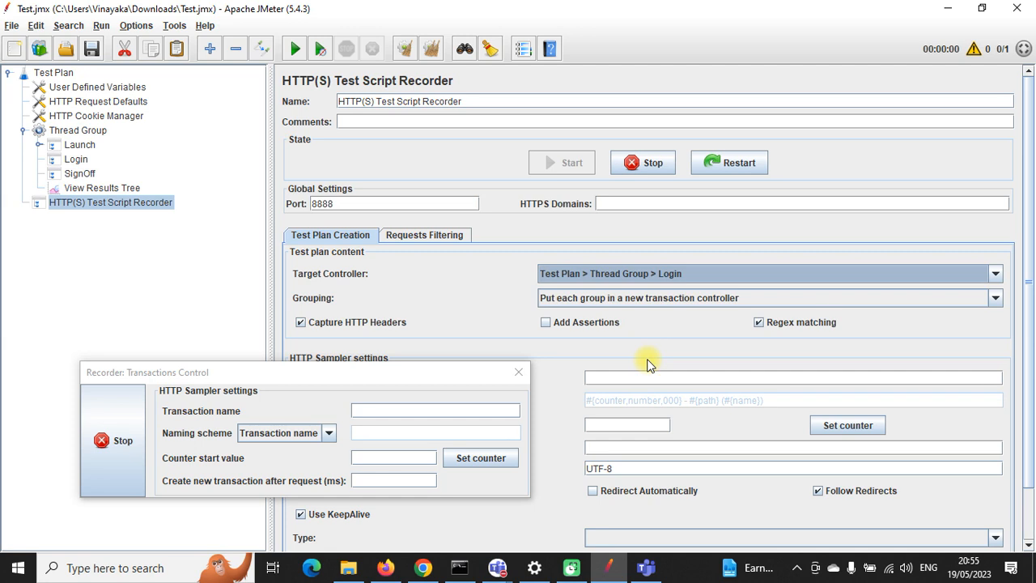
click(386, 565)
Step: Log in to Web Tours with the demo account's username and password, declining to save the login
click(58, 178)
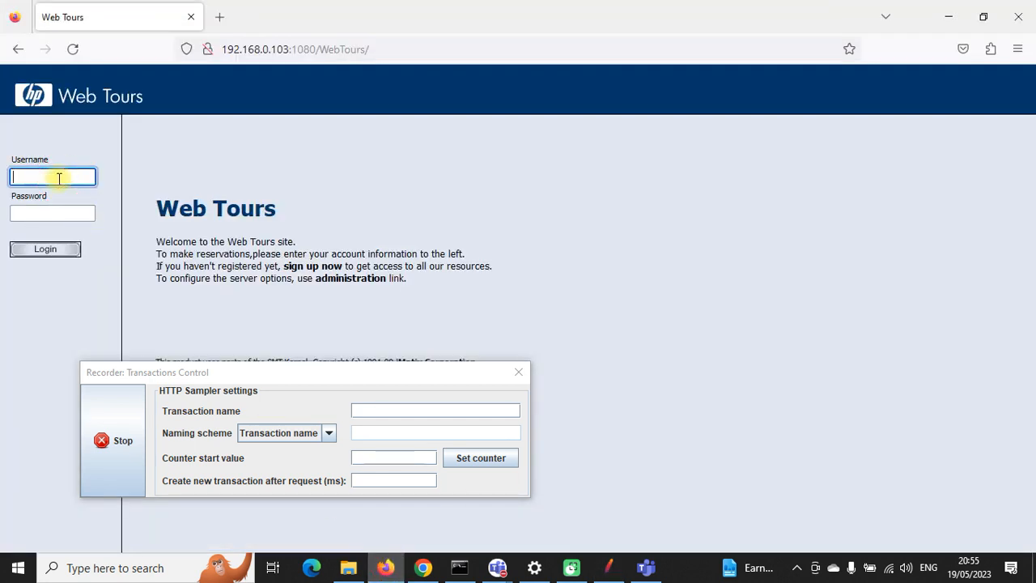
text(raja1)
key(Tab)
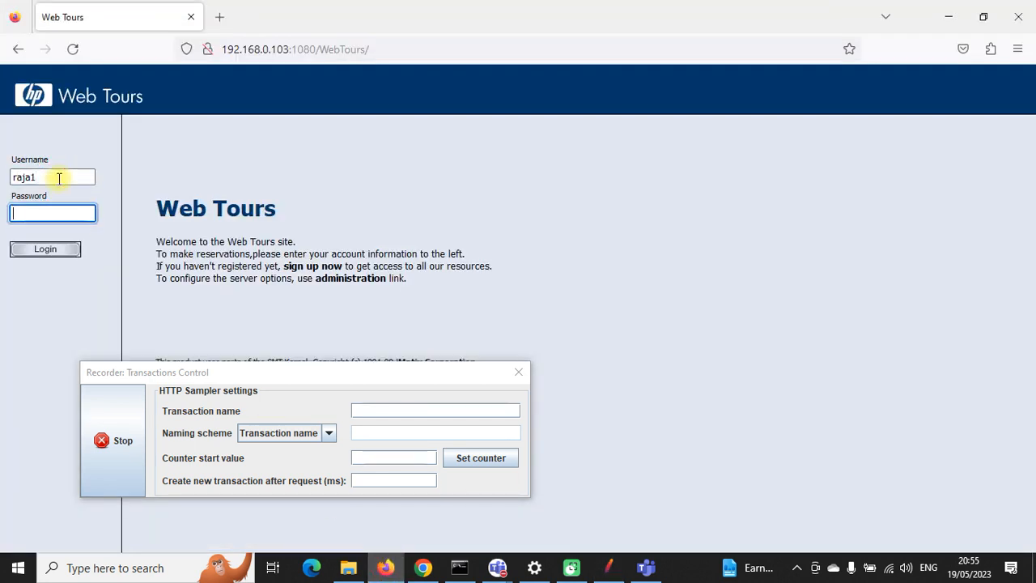
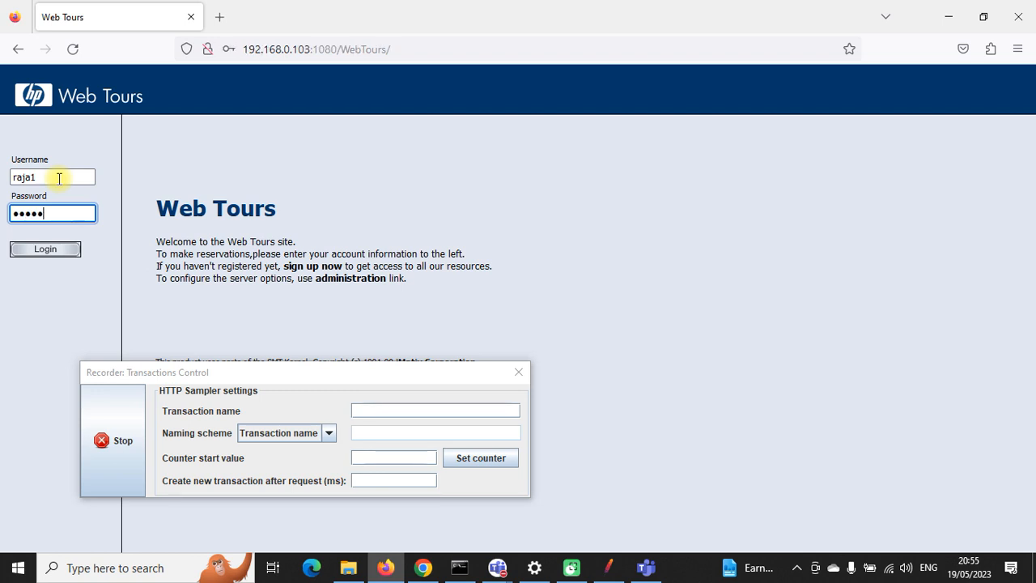
click(46, 249)
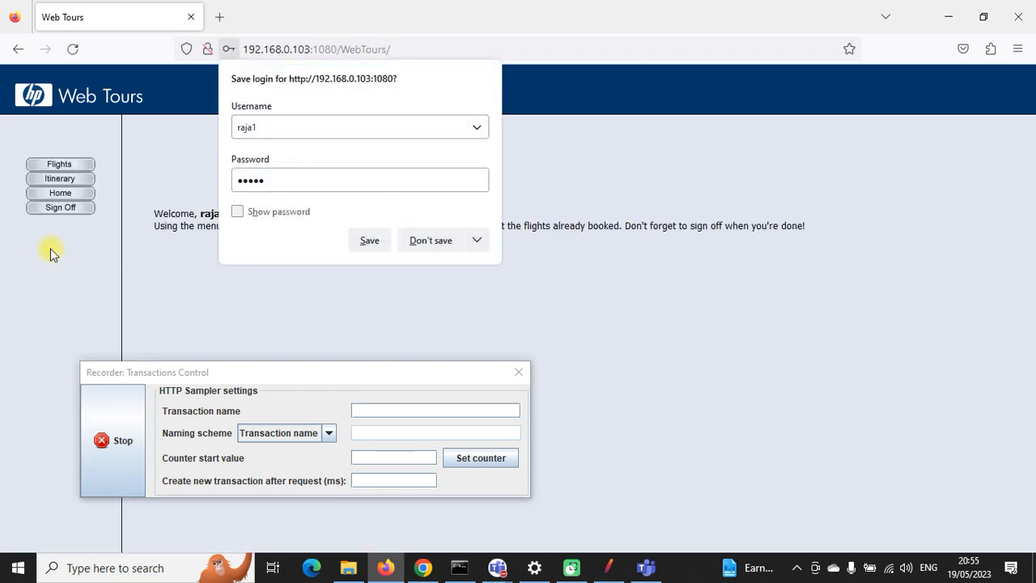
click(429, 241)
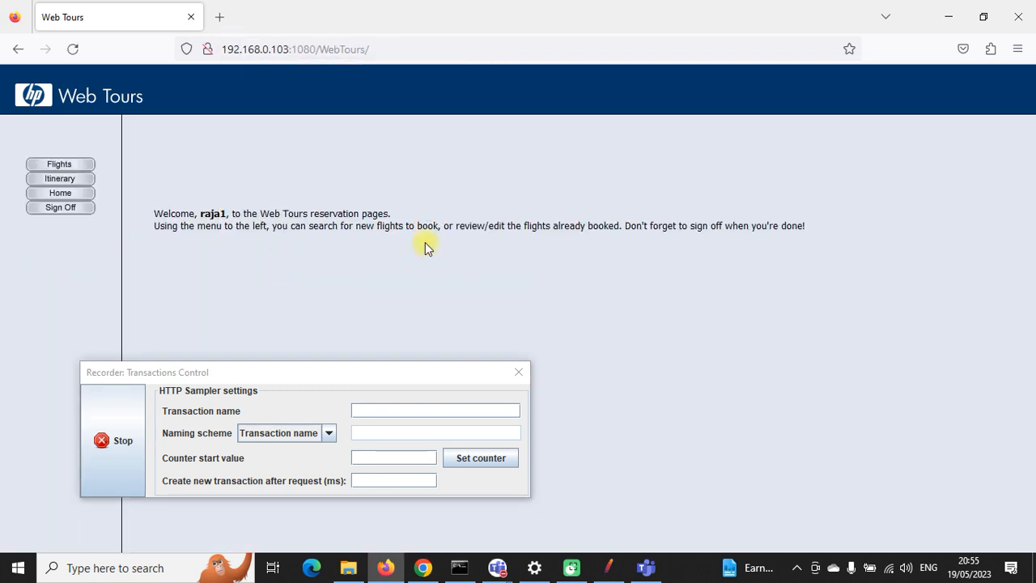
click(576, 566)
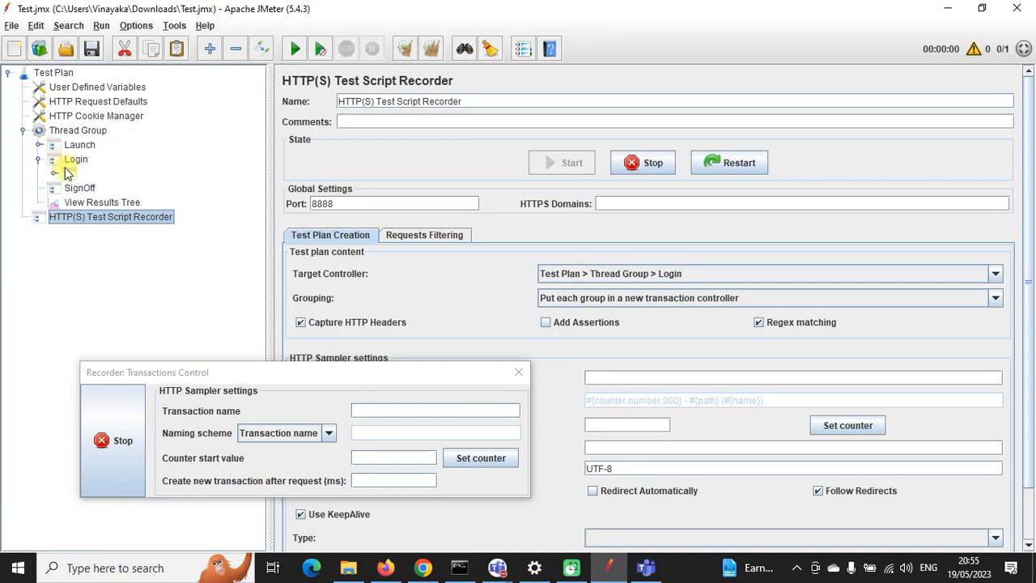
Step: Expand Login's recorded group and review requests -147, -149 and -148
click(54, 173)
click(102, 189)
click(105, 203)
click(109, 216)
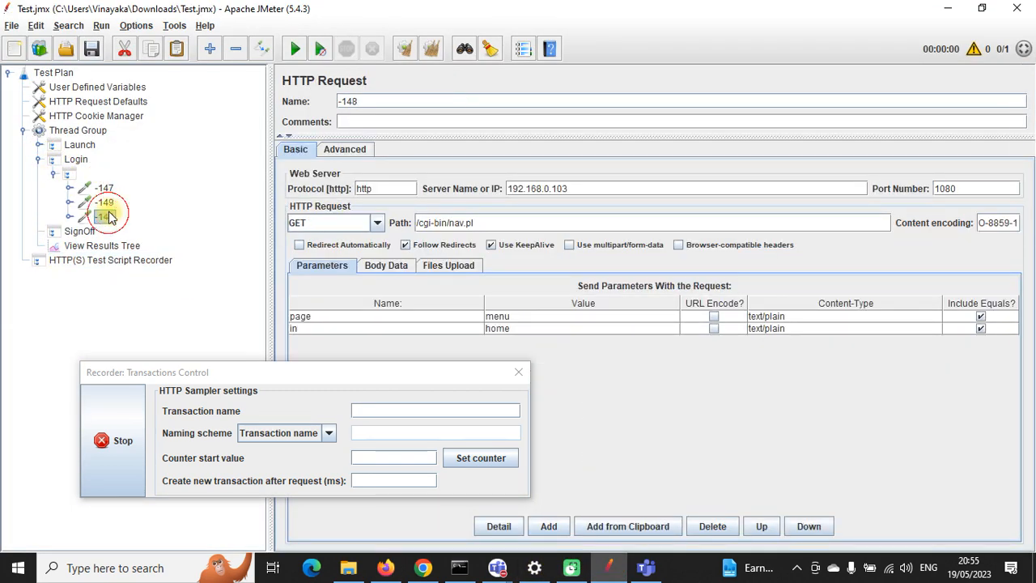
click(105, 203)
click(104, 188)
click(105, 203)
click(109, 217)
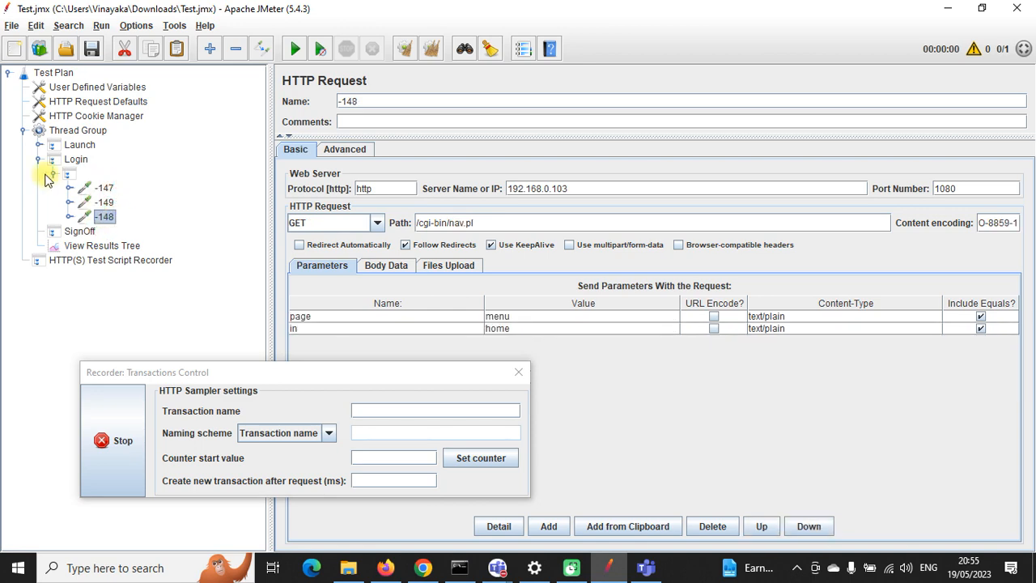
Step: Set the recorder's Target Controller to Test Plan > Thread Group > SignOff
click(39, 160)
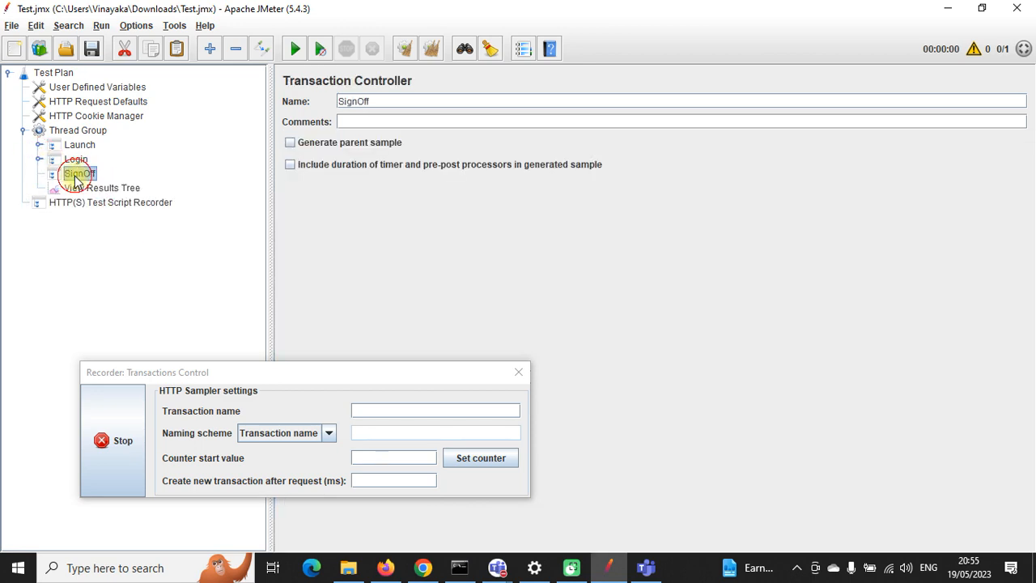
click(111, 202)
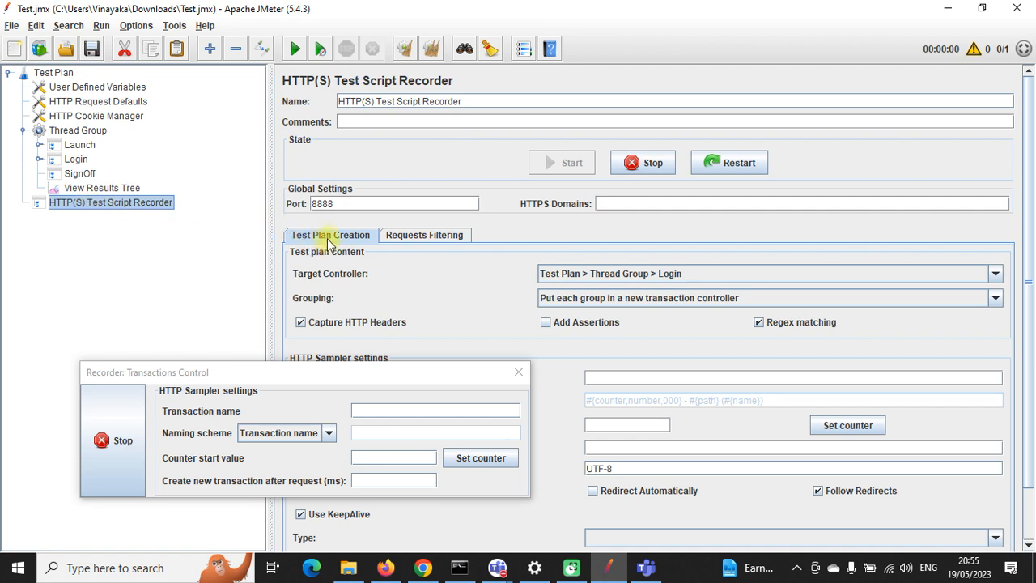
click(996, 275)
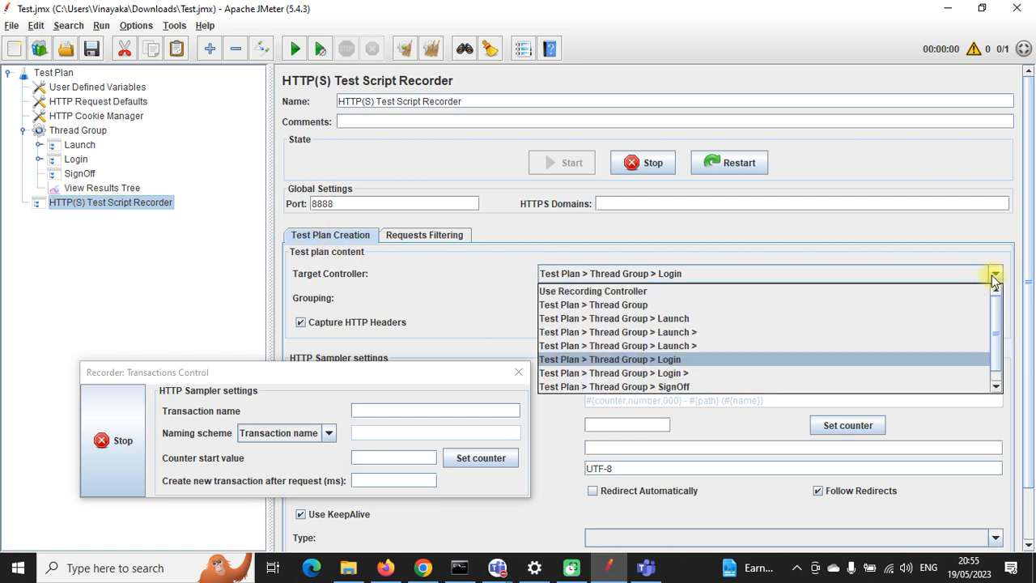
click(773, 387)
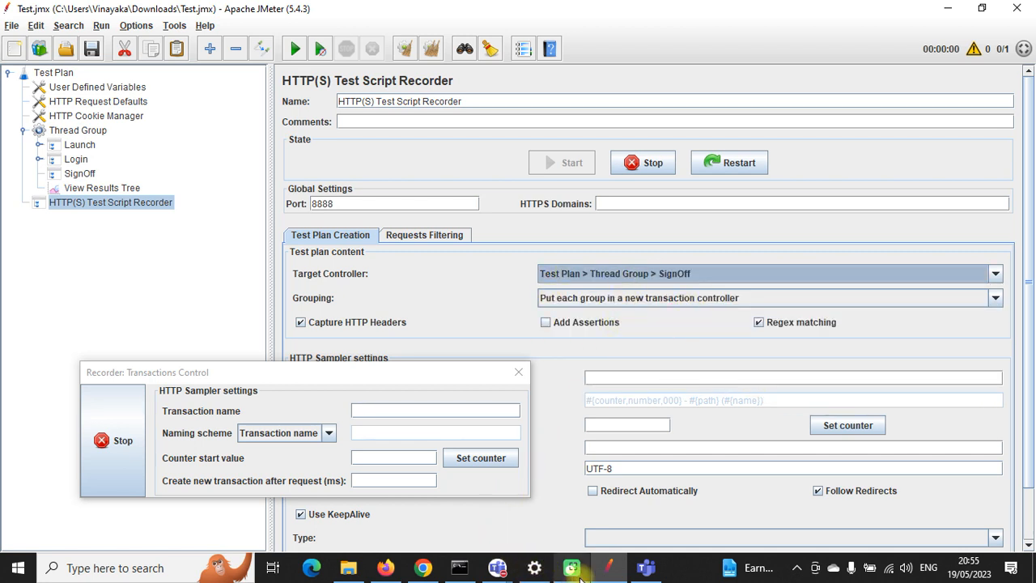
Step: Sign off Web Tours, stop the recording, and expand SignOff back in JMeter
click(385, 567)
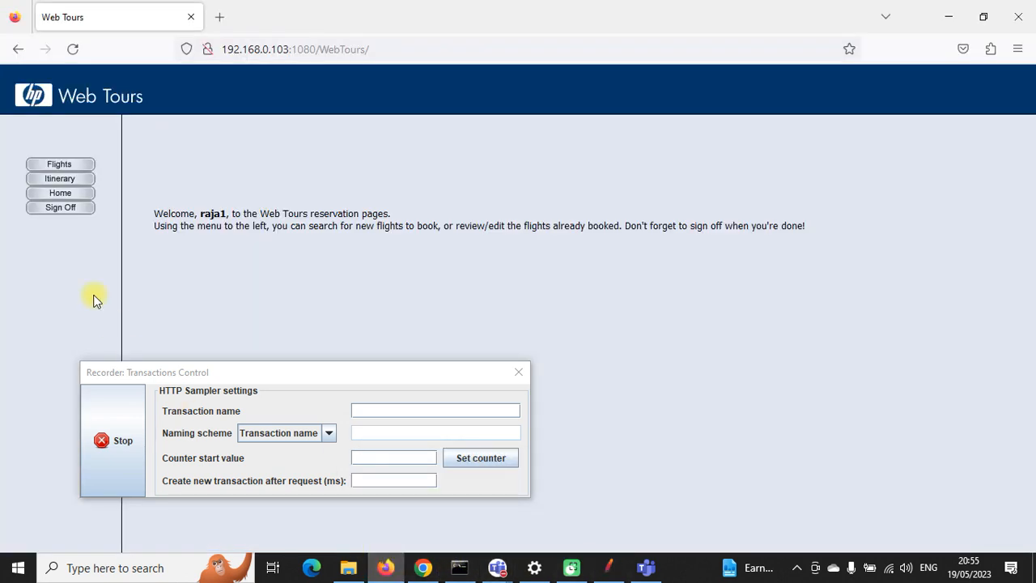
click(68, 212)
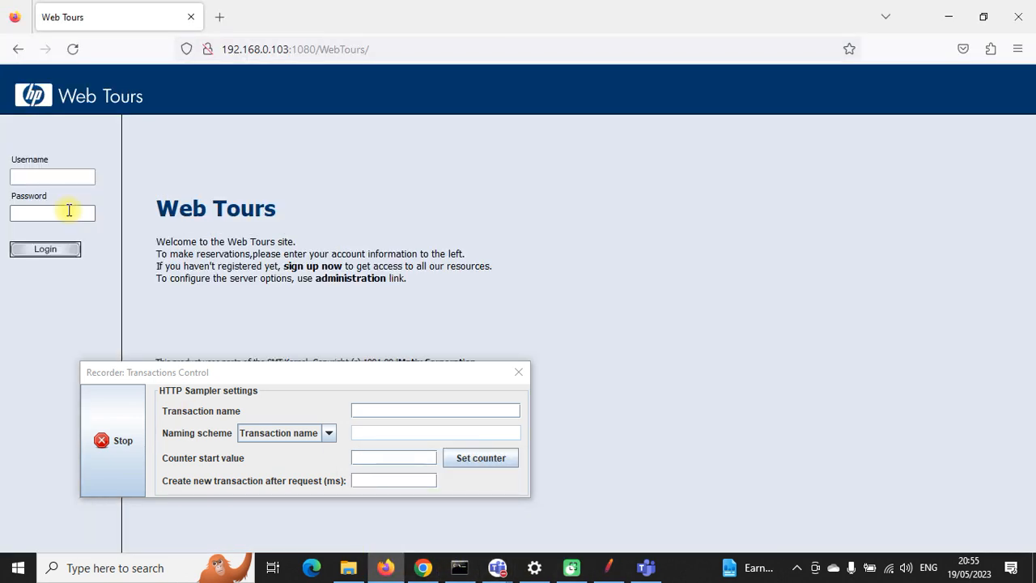
click(133, 420)
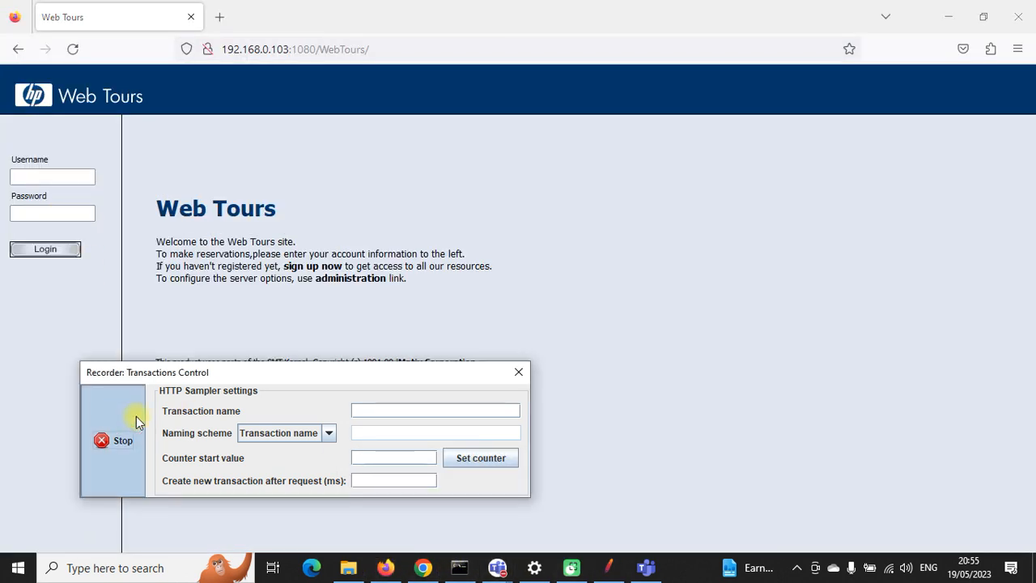
click(947, 15)
click(38, 174)
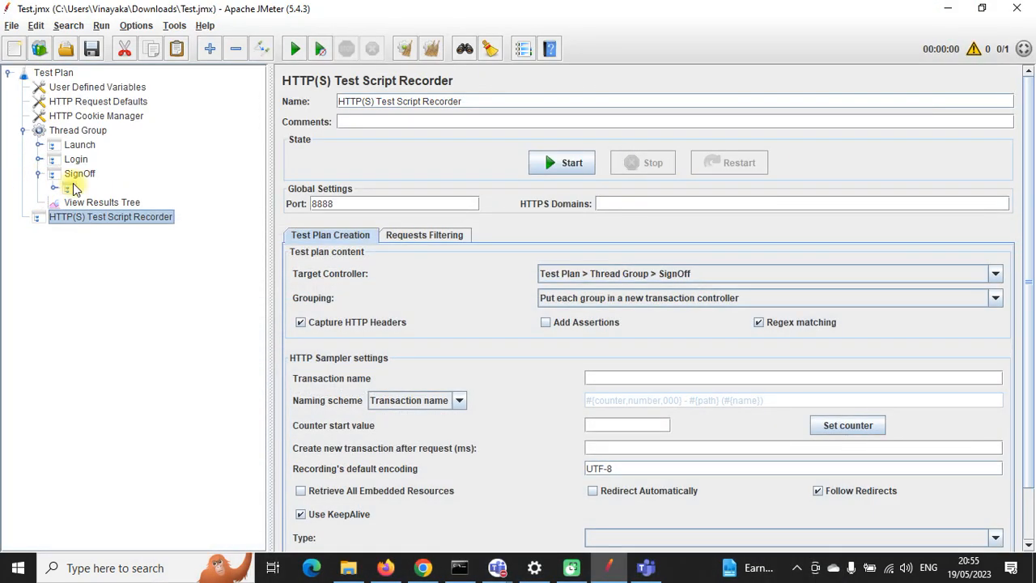
Step: Tick 'Generate parent sample' on SignOff, Login and Launch, then save the plan
click(74, 188)
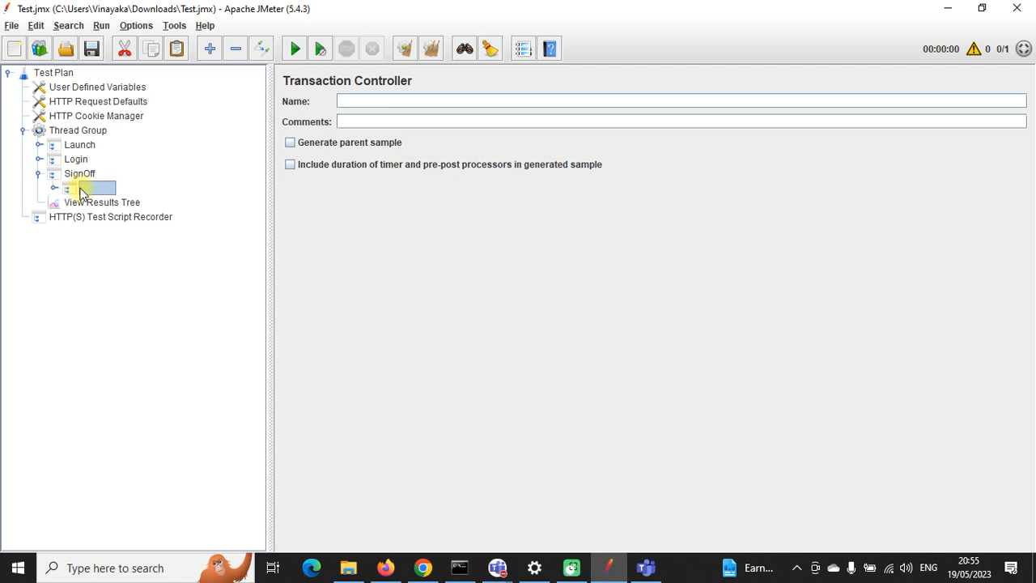
click(38, 175)
click(289, 143)
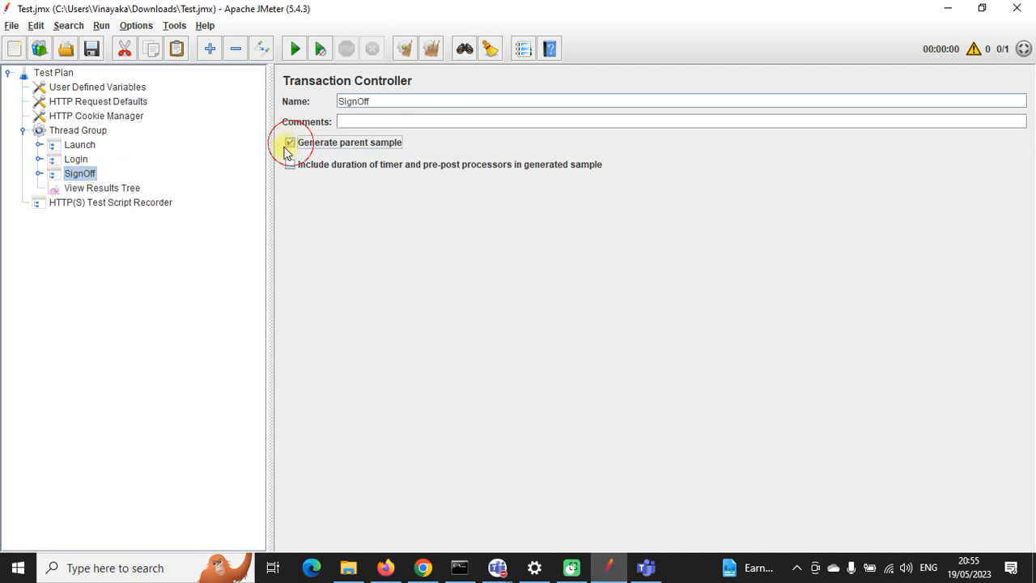
click(75, 159)
click(290, 143)
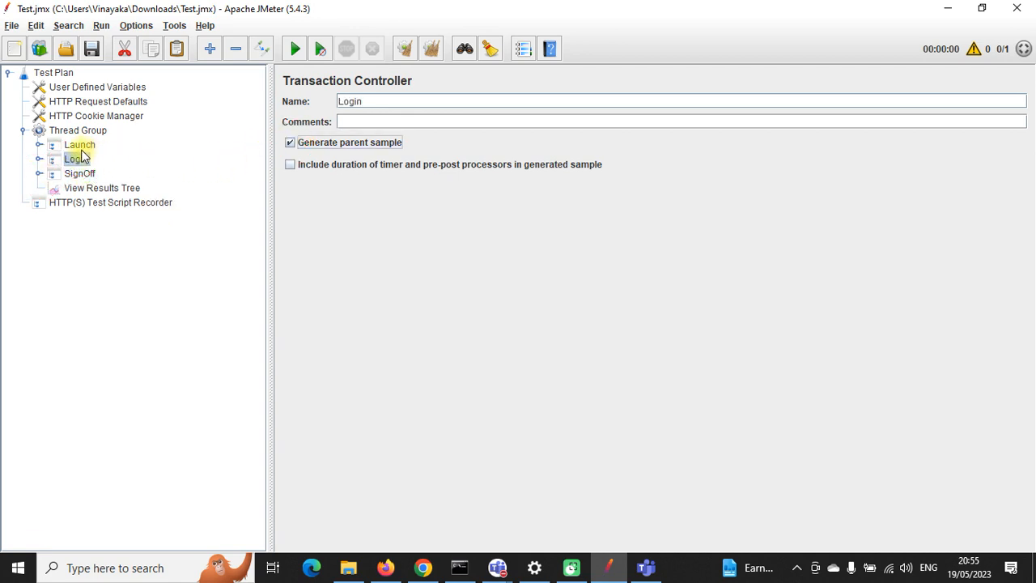
click(80, 145)
click(290, 143)
click(91, 50)
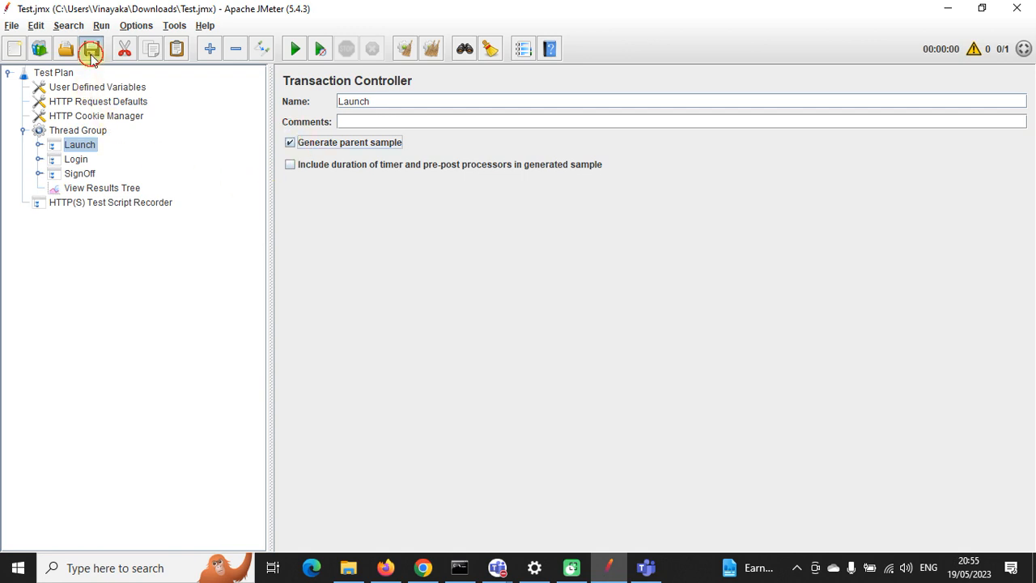
Step: Enable parent sample on both controllers nested in Launch and save
click(38, 145)
click(74, 160)
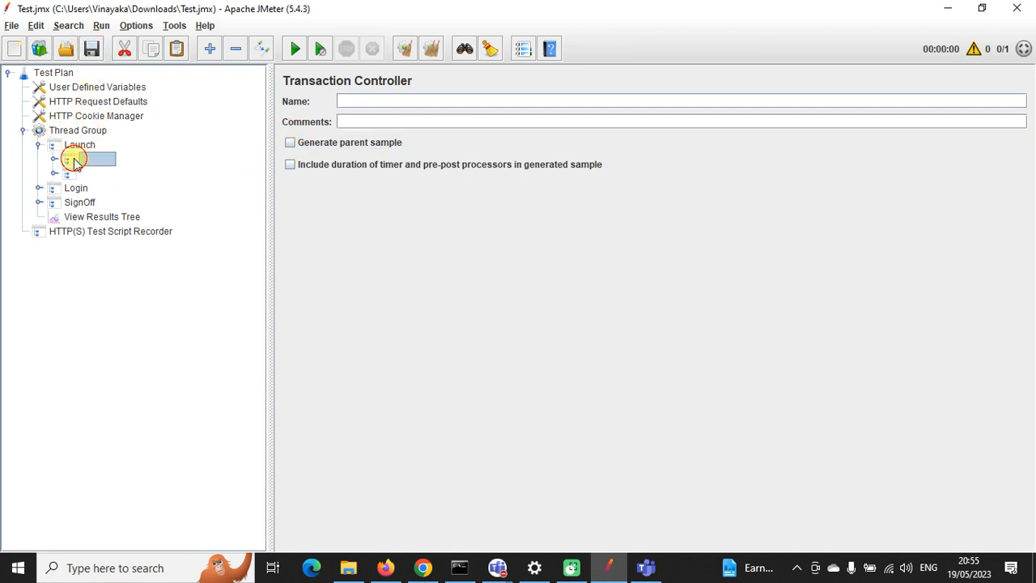
click(290, 144)
click(70, 174)
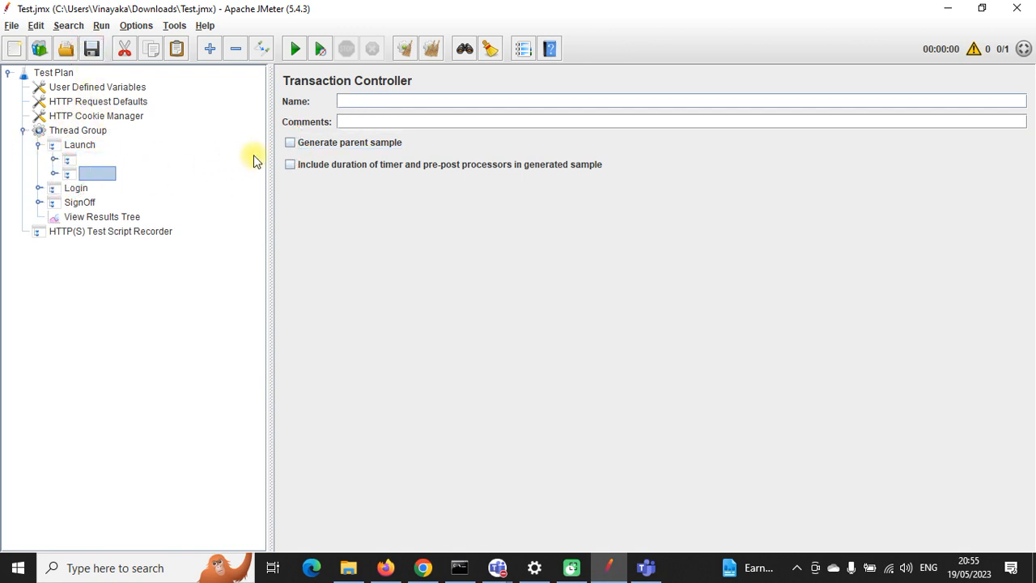
click(290, 144)
click(91, 50)
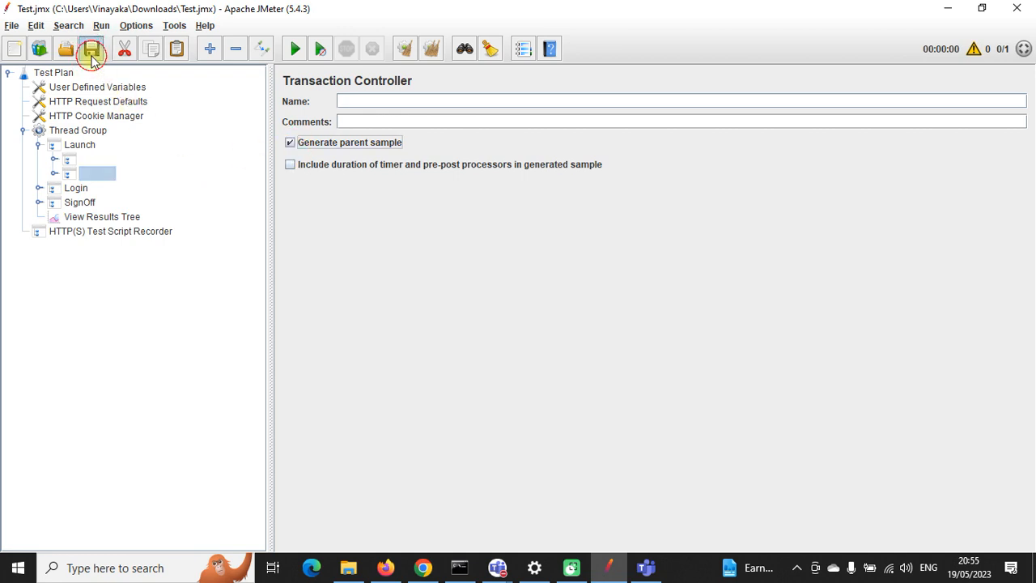
Step: Enable parent sample on the nested controllers in Login and SignOff, saving after each
click(38, 188)
click(72, 203)
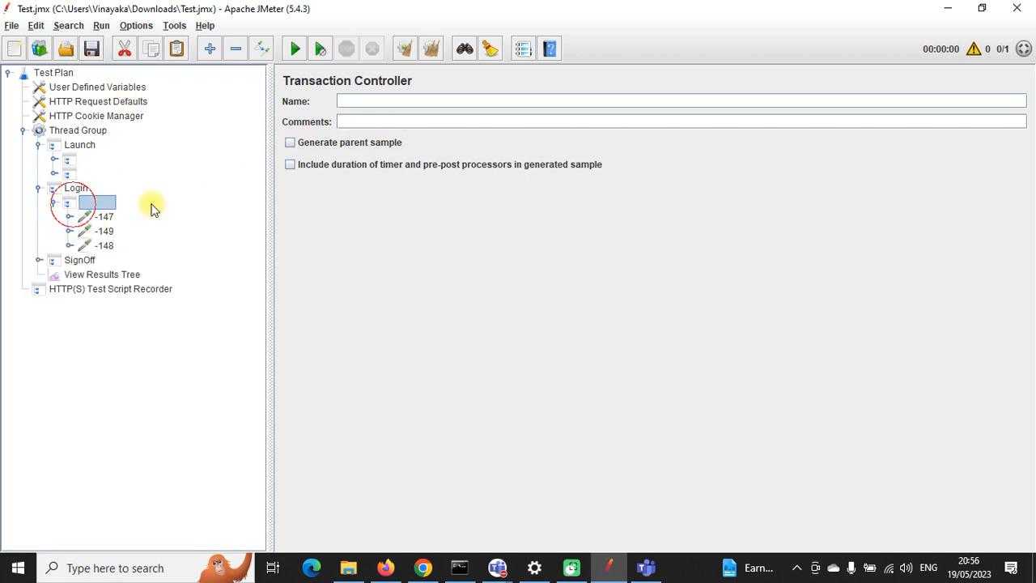
click(290, 143)
click(92, 51)
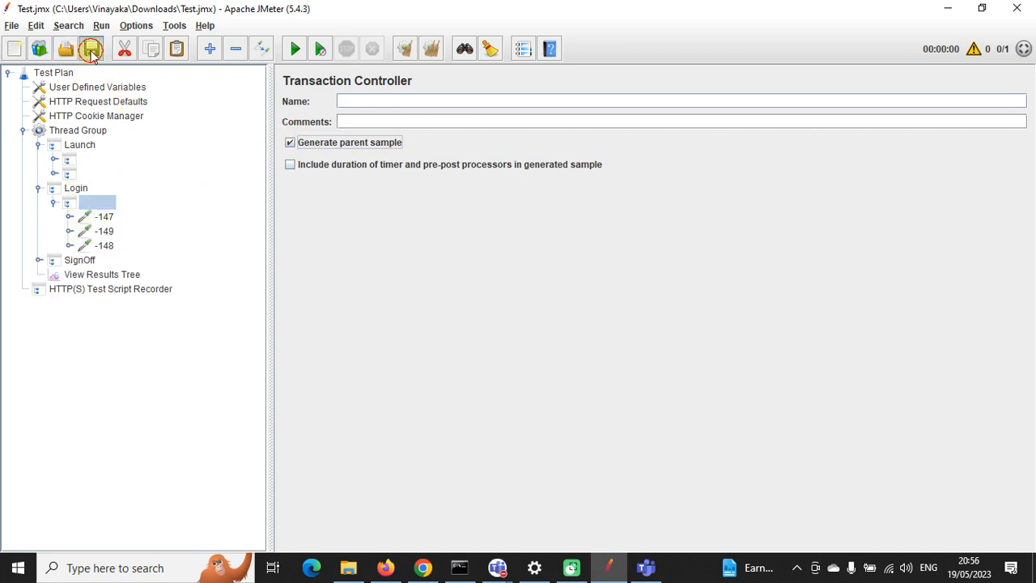
click(38, 259)
click(81, 276)
click(289, 143)
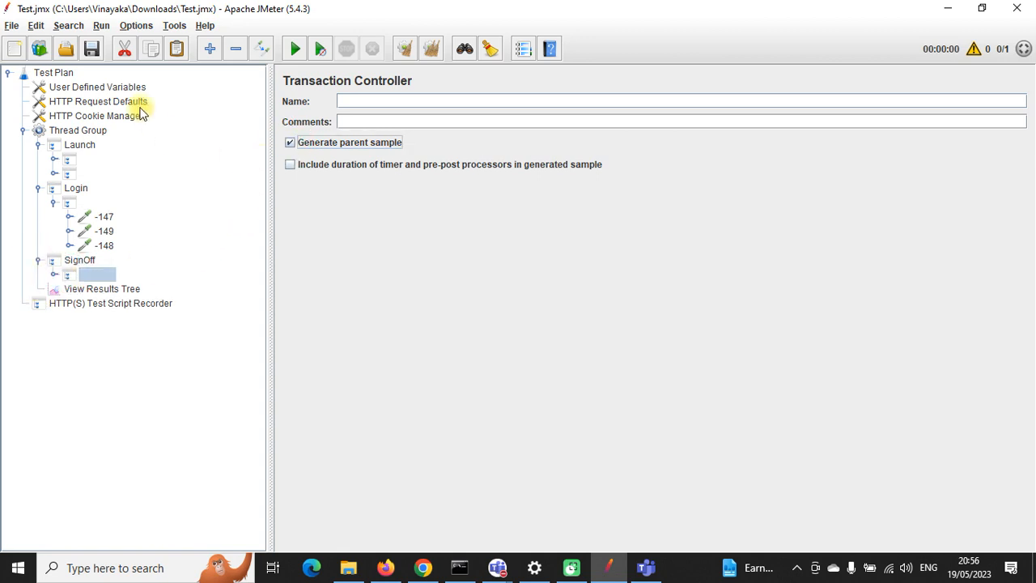
click(92, 51)
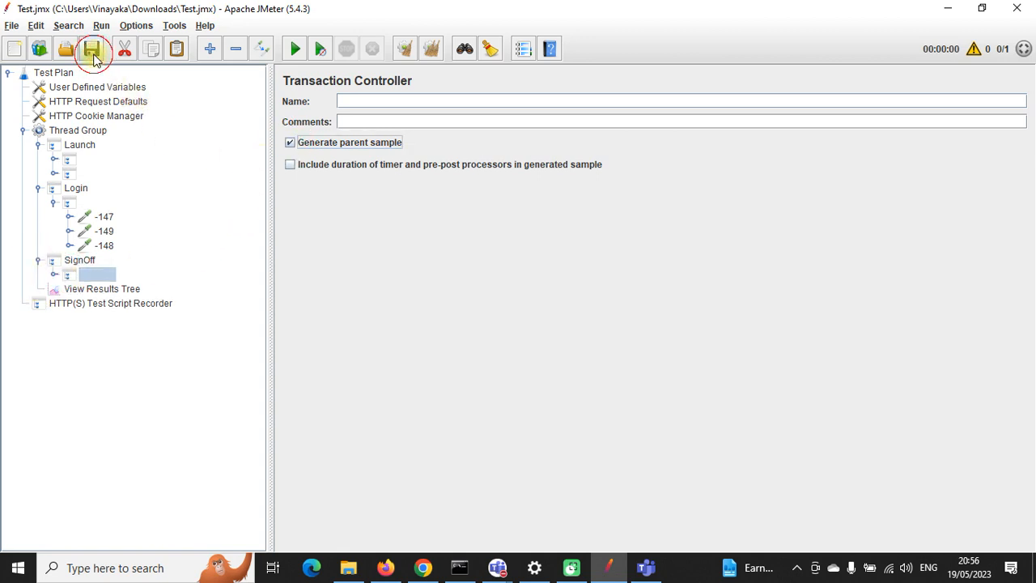
Step: Expand the nested controllers to reveal requests -139, -153 and -154, then open request -139
click(77, 160)
click(52, 160)
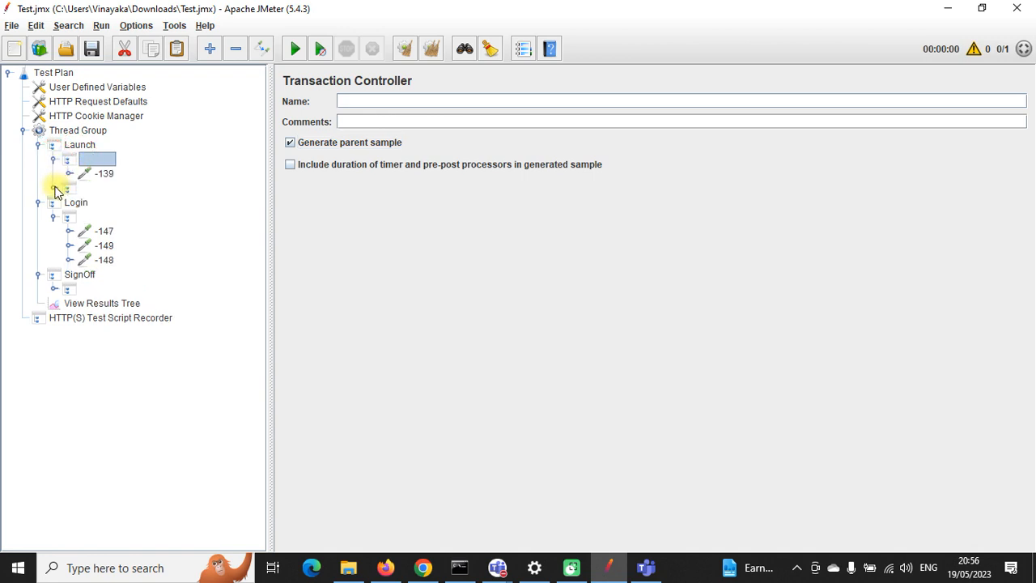
click(54, 189)
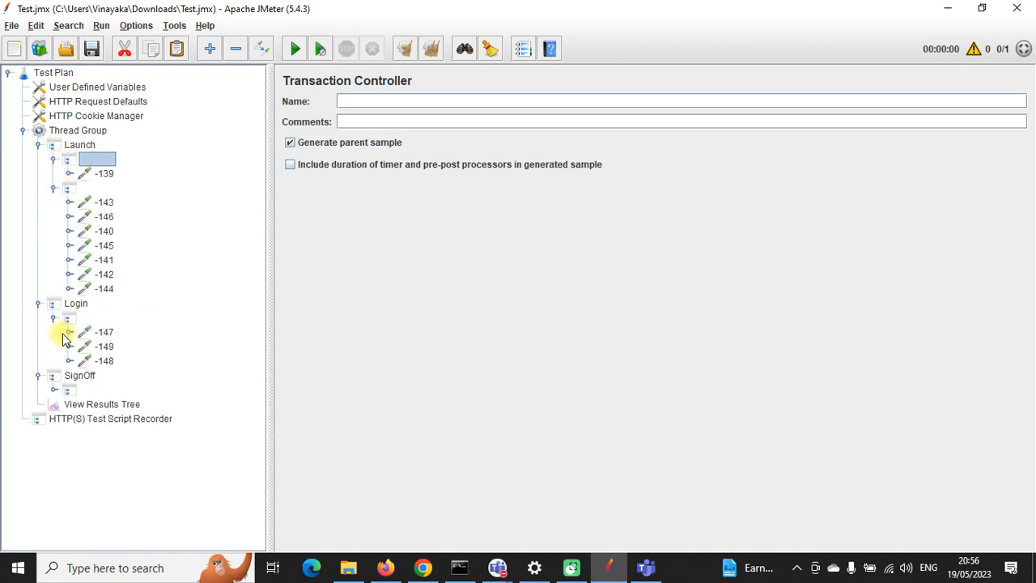
click(54, 390)
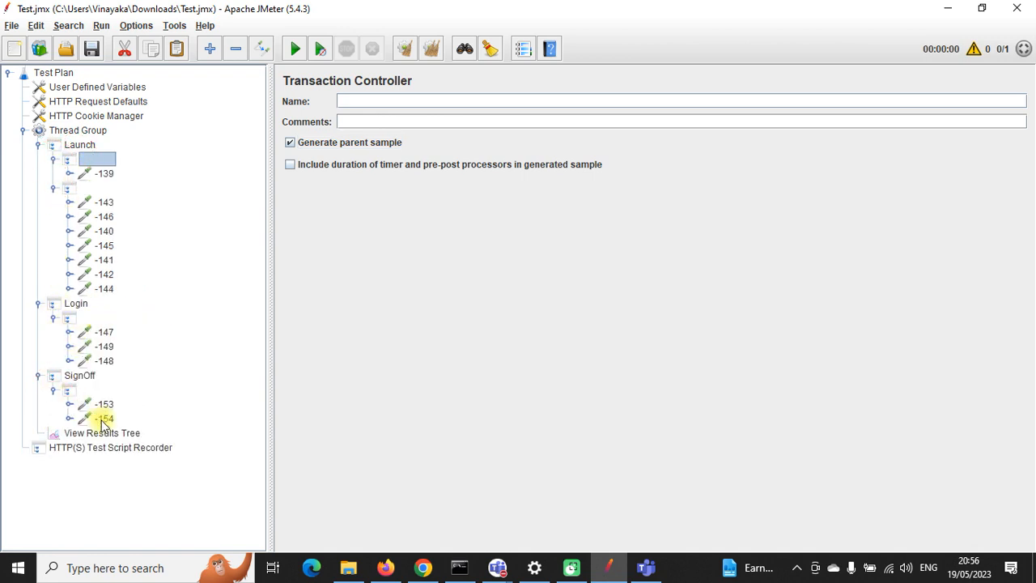
click(105, 174)
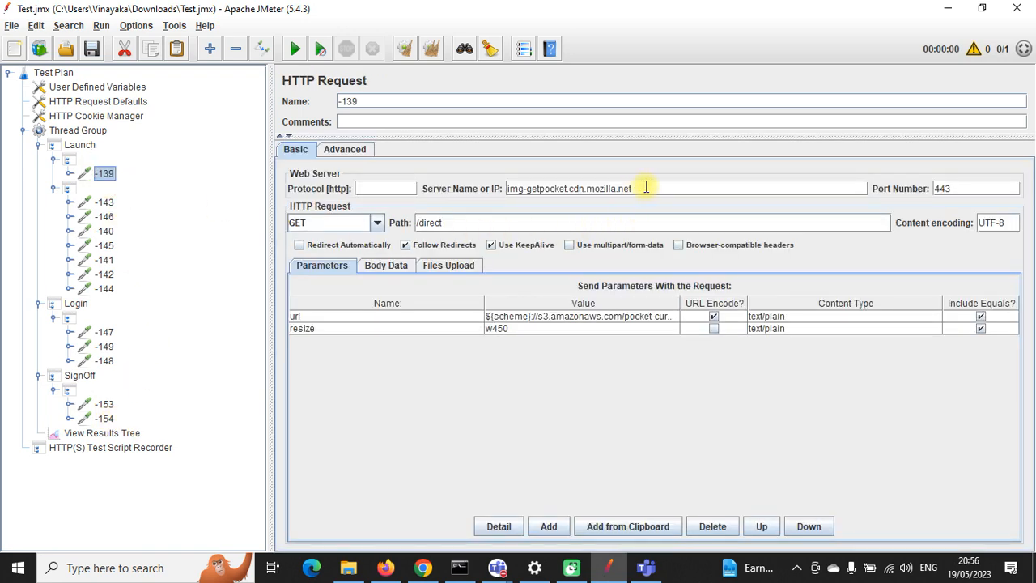
drag(646, 187, 518, 191)
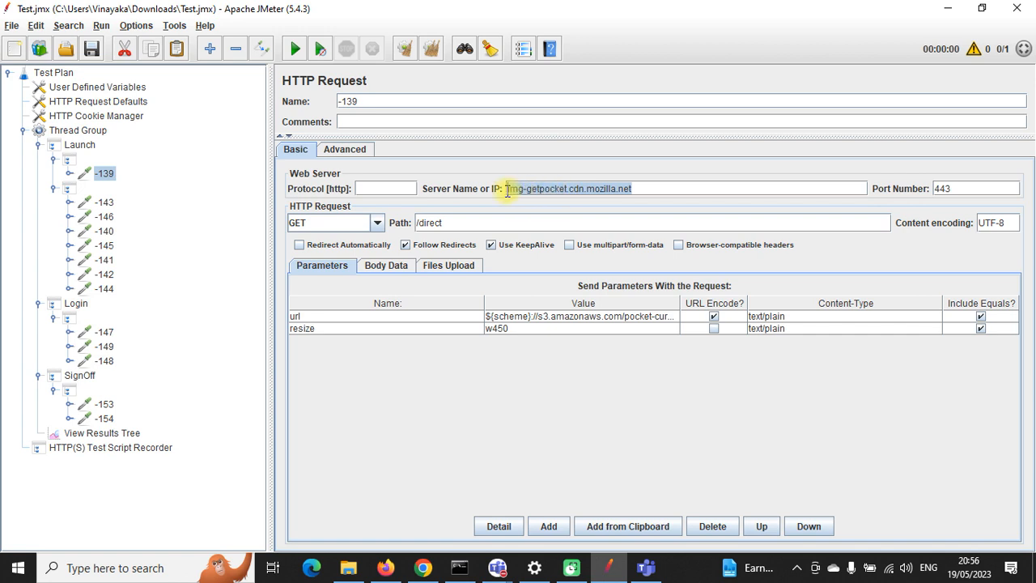
click(647, 187)
drag(660, 187, 507, 186)
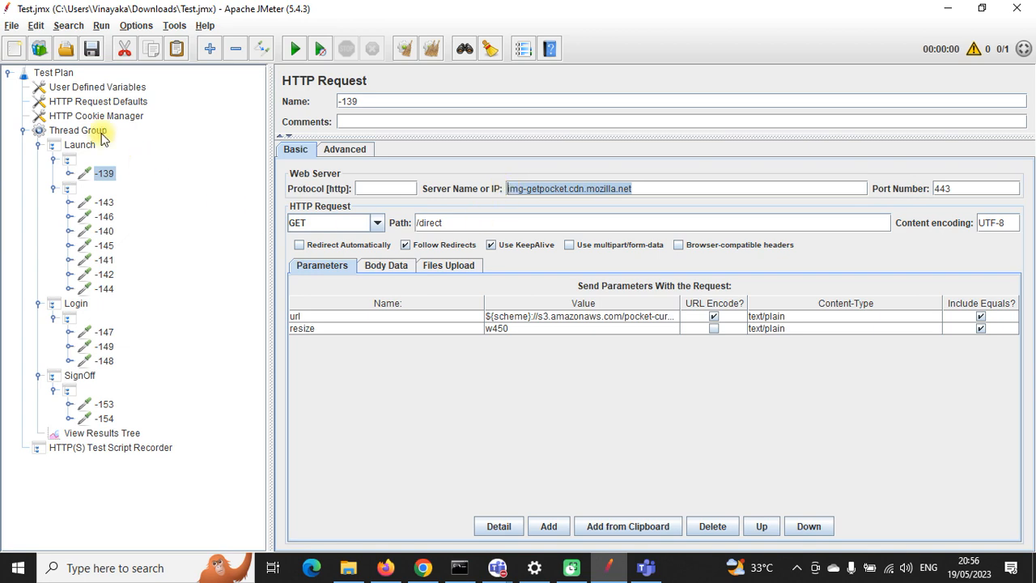
click(109, 450)
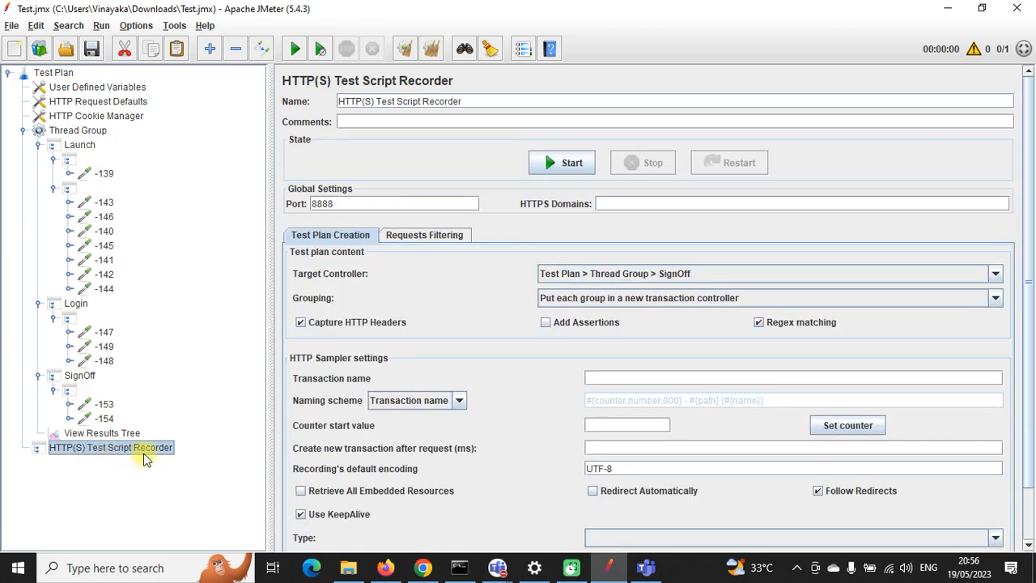
click(437, 237)
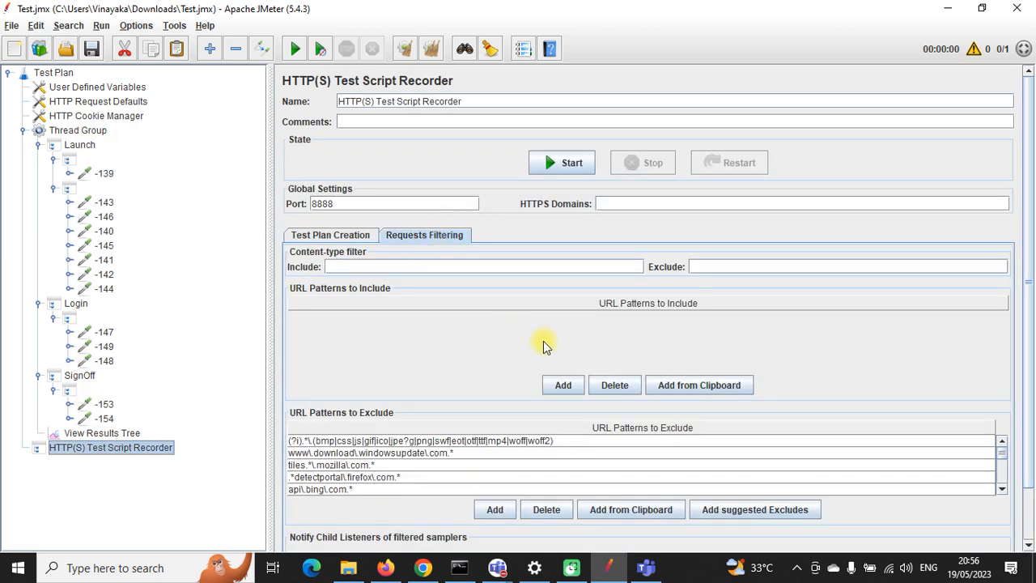
click(622, 509)
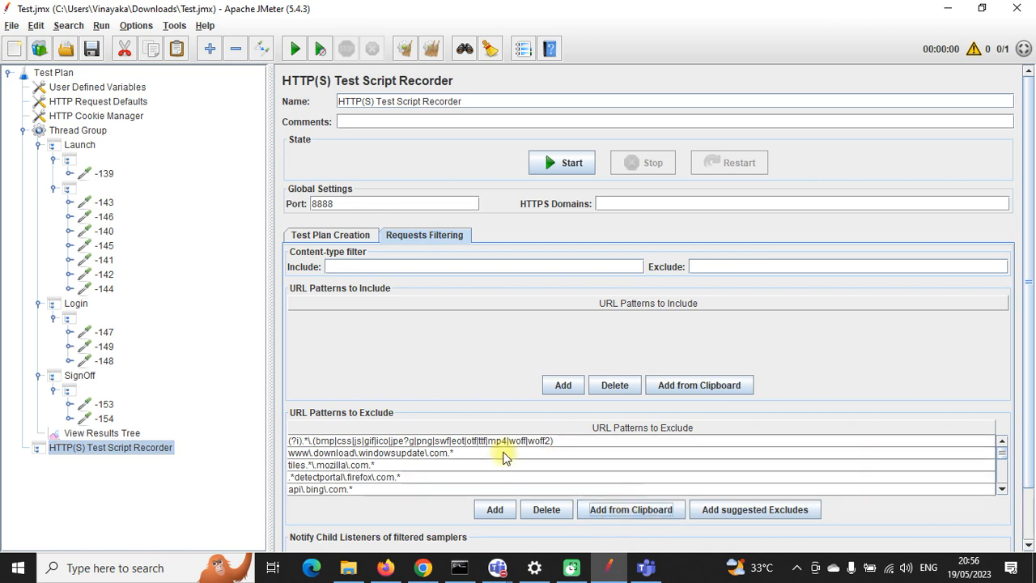
click(96, 175)
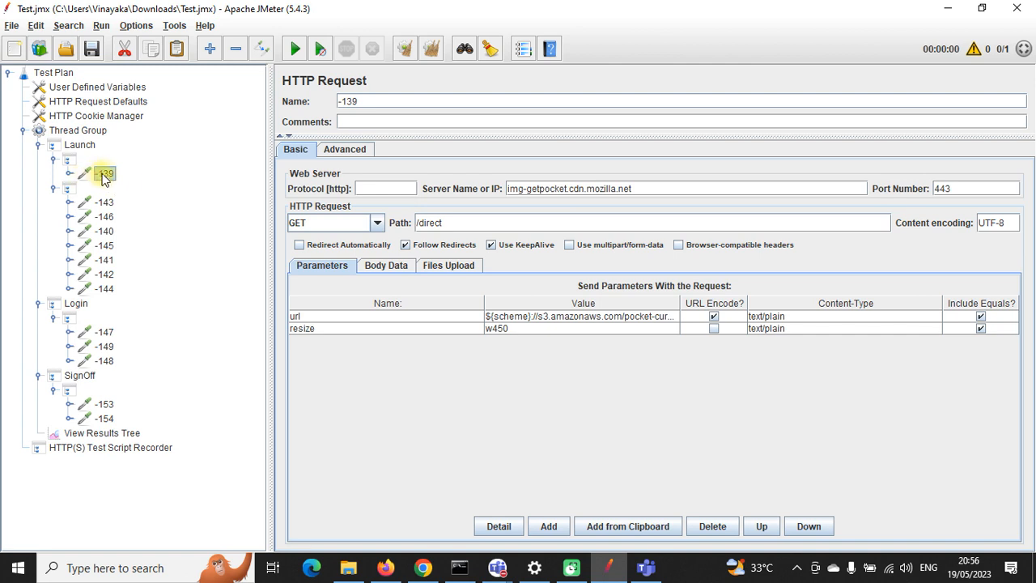
Step: Delete Mozilla request -139 and its empty parent controller from Launch, then check requests -143 and -146
key(Delete)
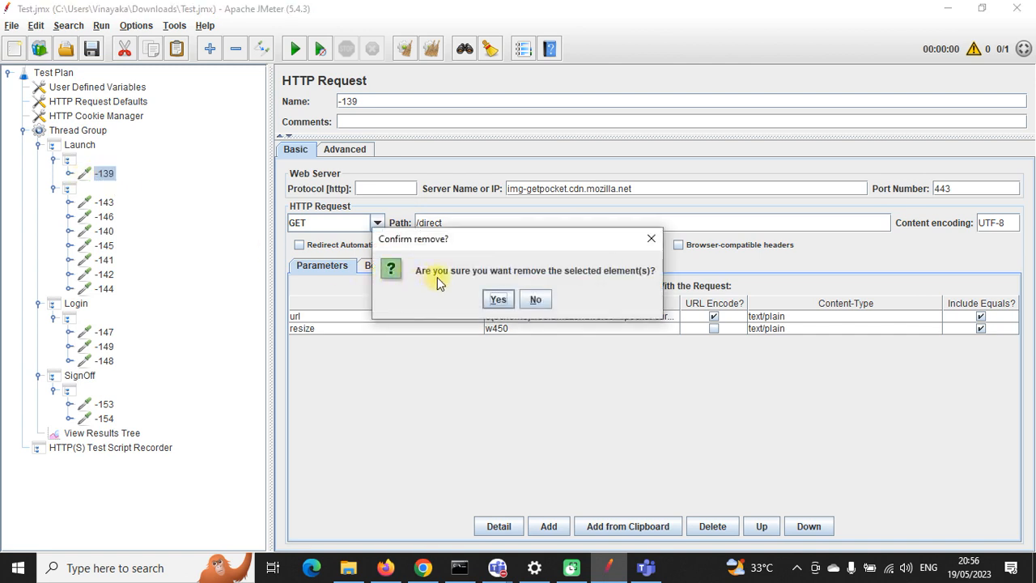
click(499, 300)
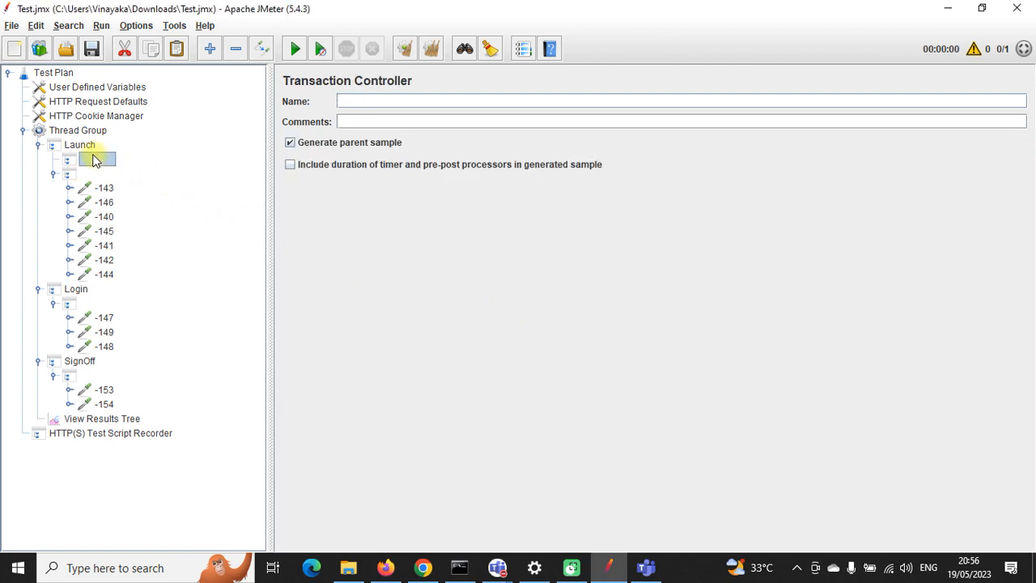
key(Delete)
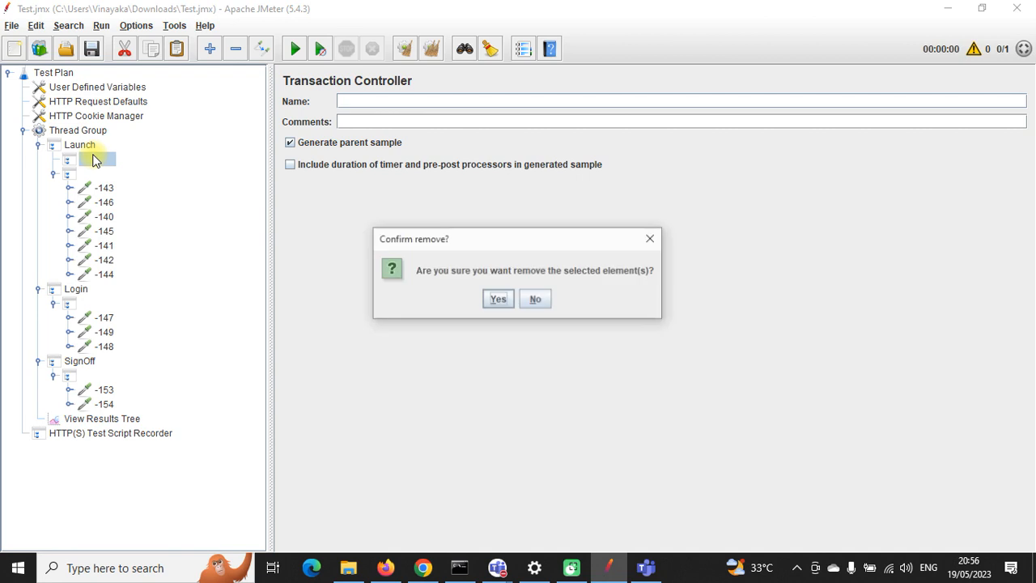
click(498, 297)
click(101, 173)
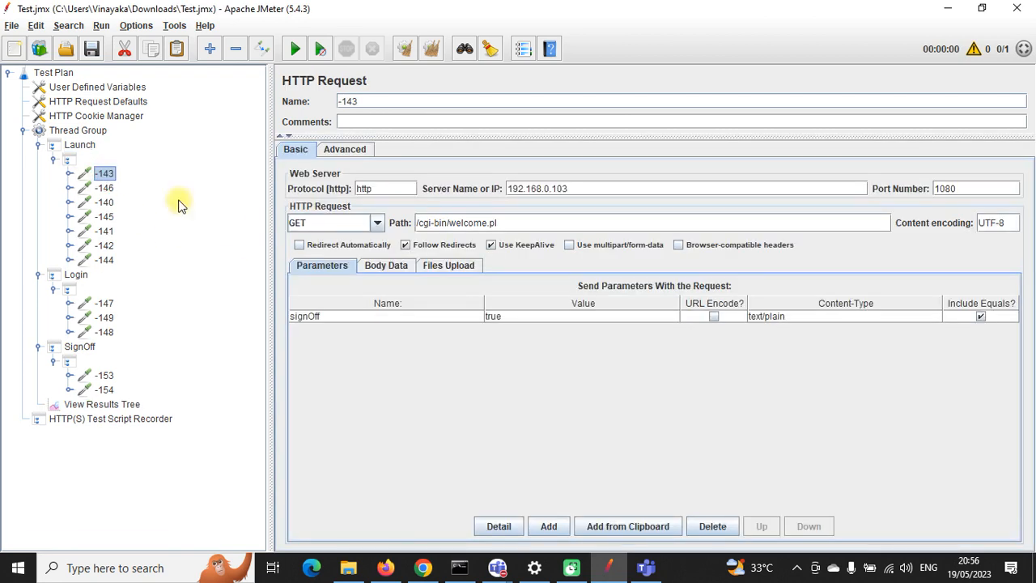
click(108, 188)
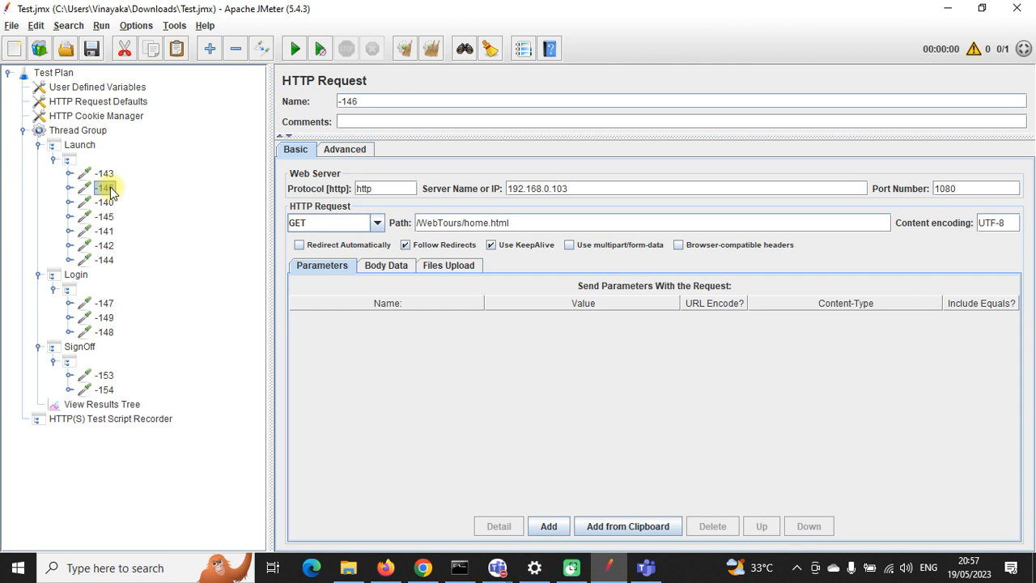
Step: Copy the telemetry server name from request -140 and exclude that host in the recorder
key(Down)
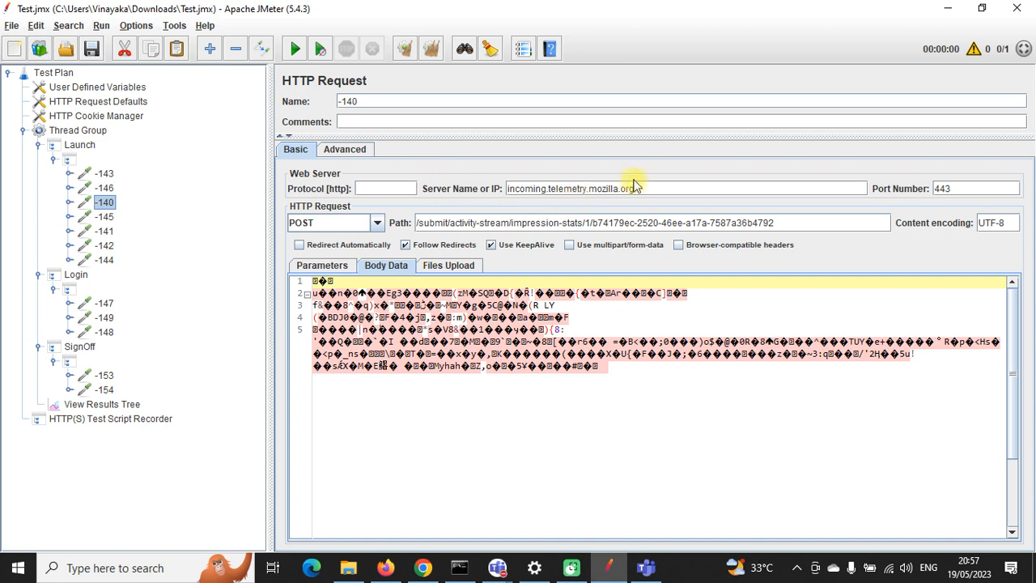
drag(654, 187, 516, 188)
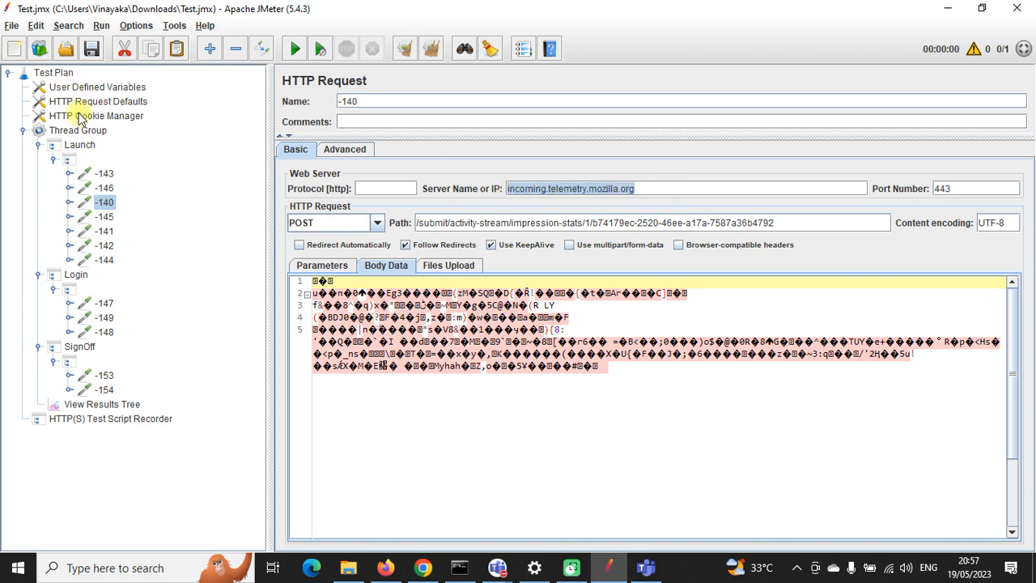
click(162, 420)
click(606, 518)
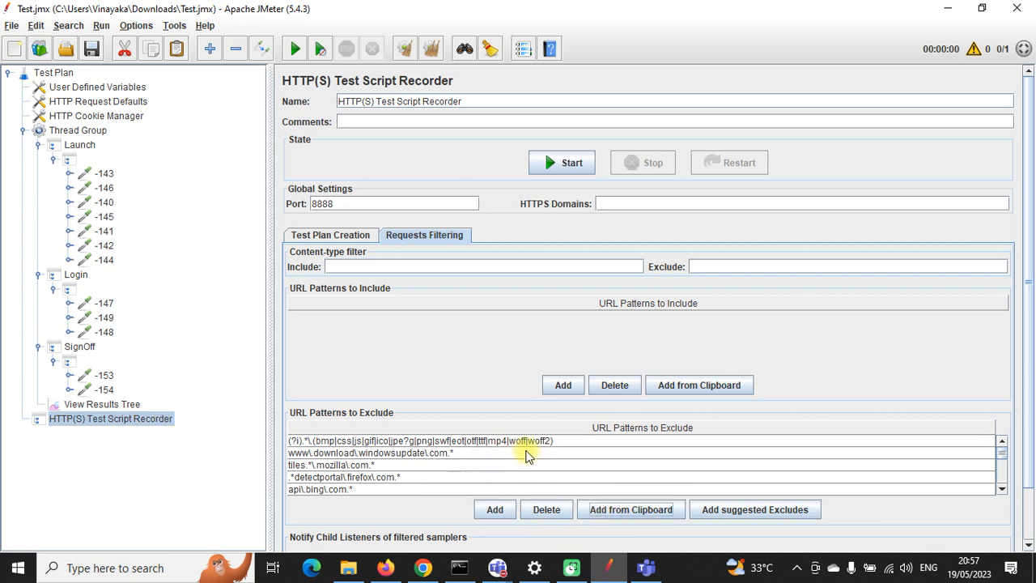
scroll(524, 456, down, 2)
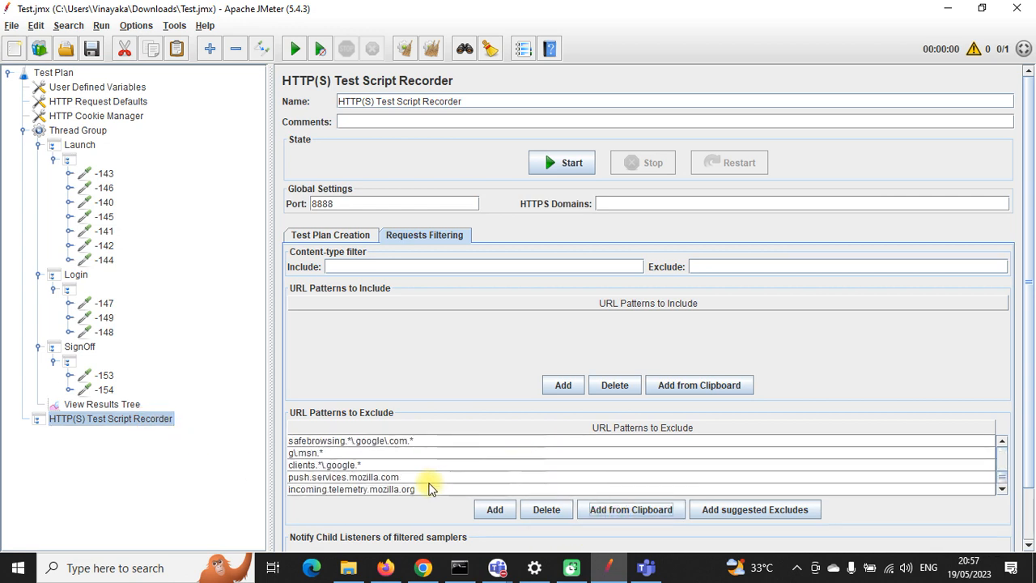
Step: Remove the Mozilla telemetry requests -140 and -141 from Launch
click(106, 188)
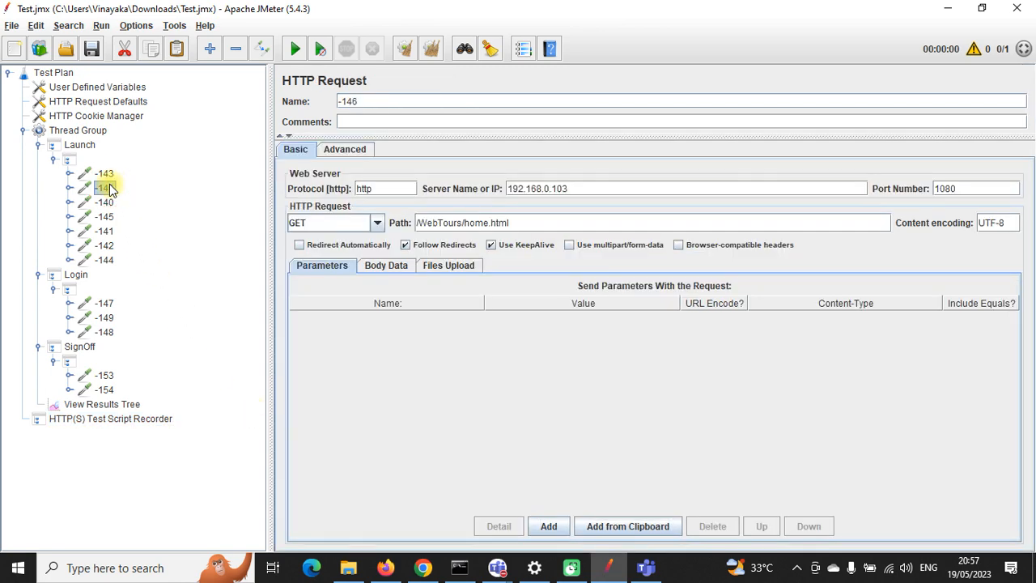
click(104, 202)
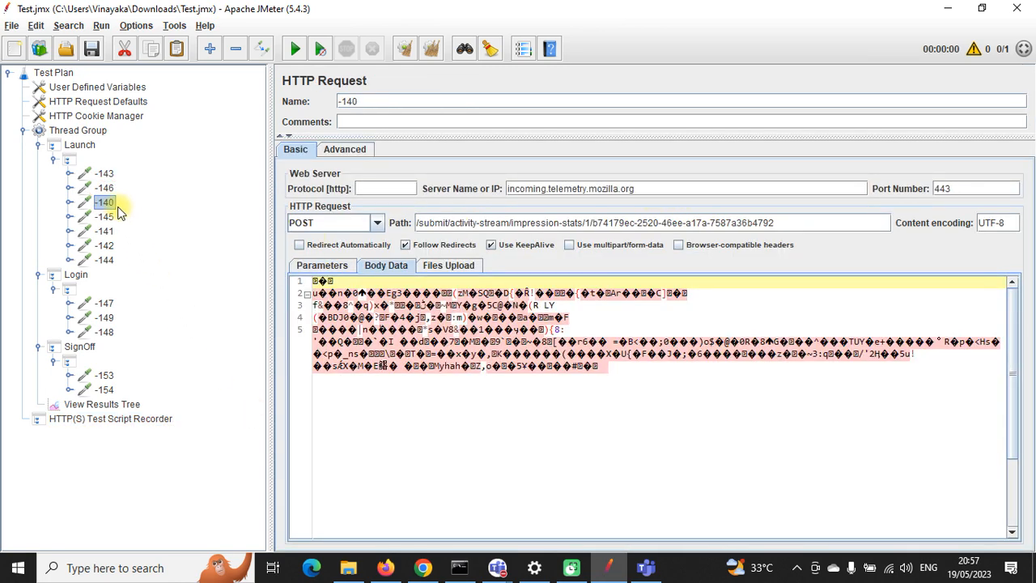
right_click(105, 203)
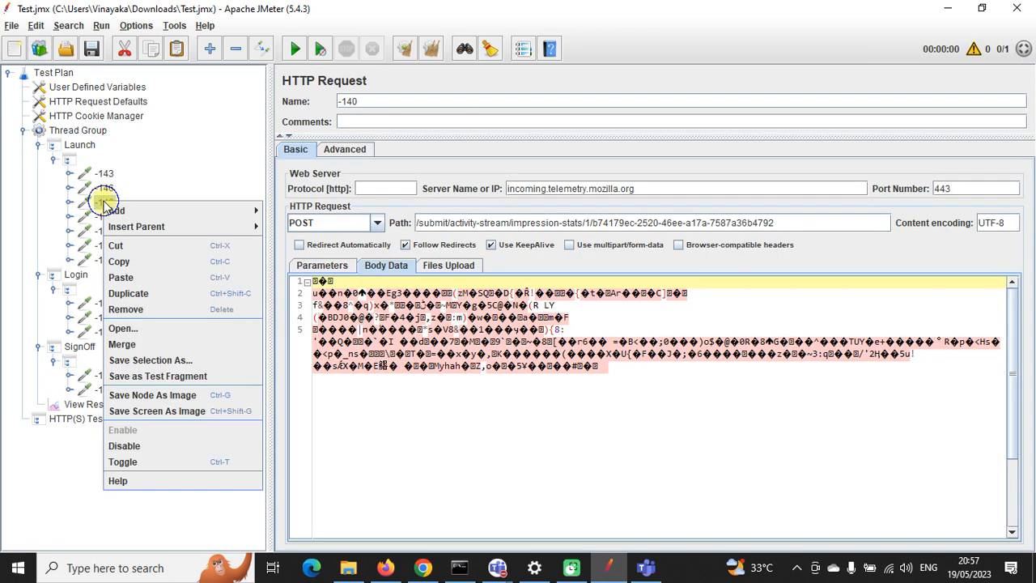
click(139, 314)
click(492, 297)
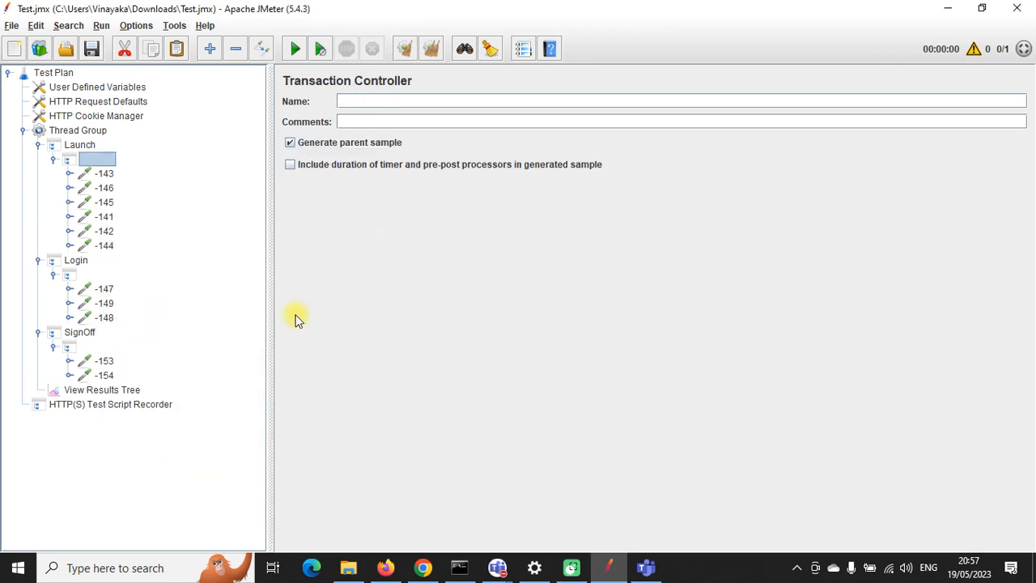
click(109, 202)
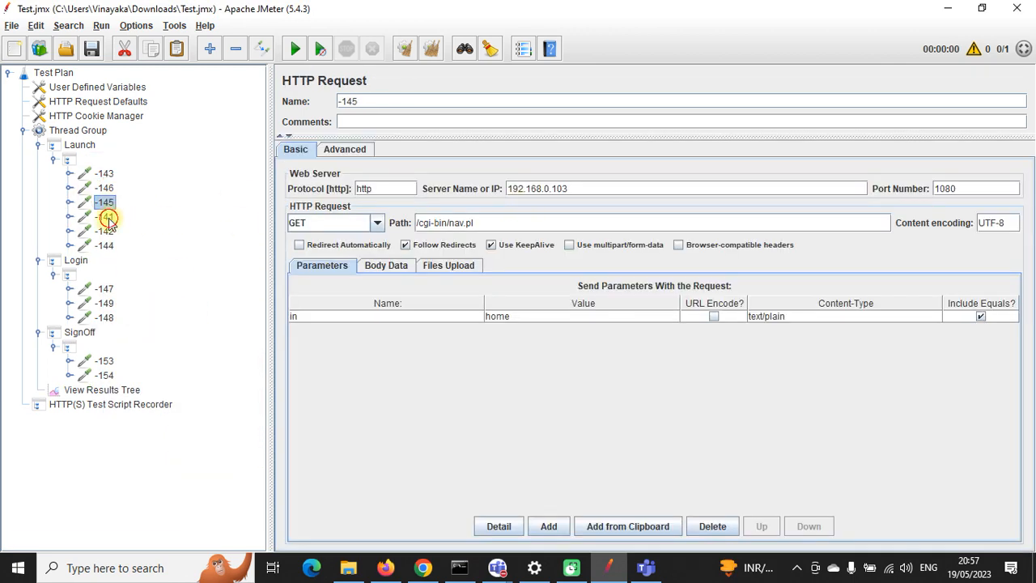
click(108, 219)
right_click(107, 219)
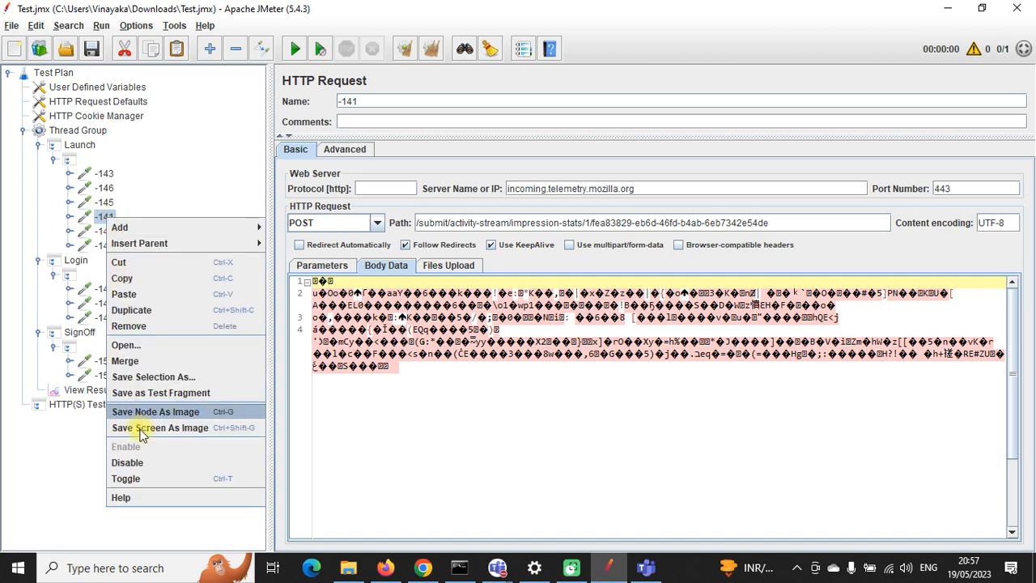
click(134, 332)
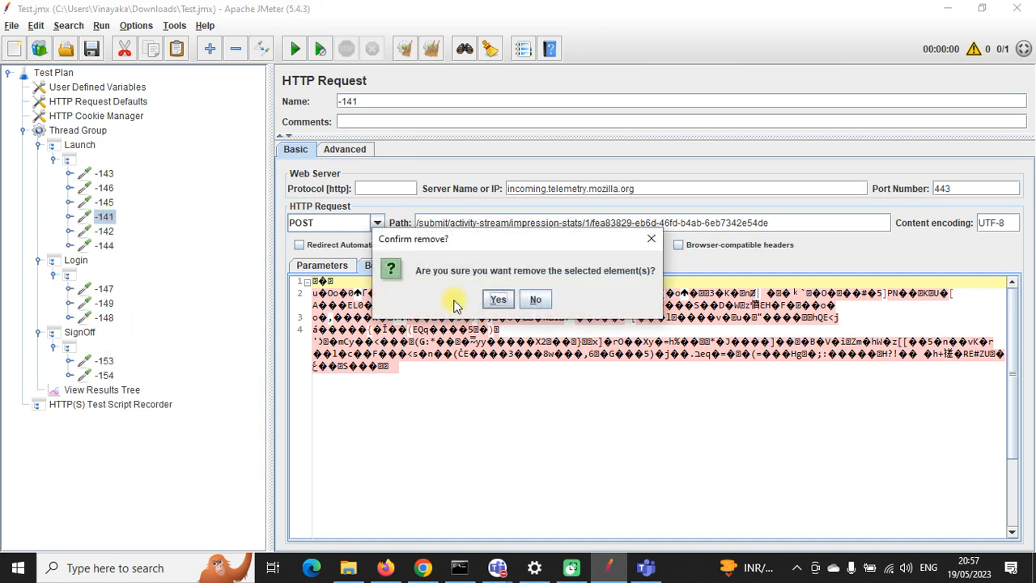
click(495, 297)
Step: Remove the remaining telemetry requests -142 and -144 from Launch
click(109, 216)
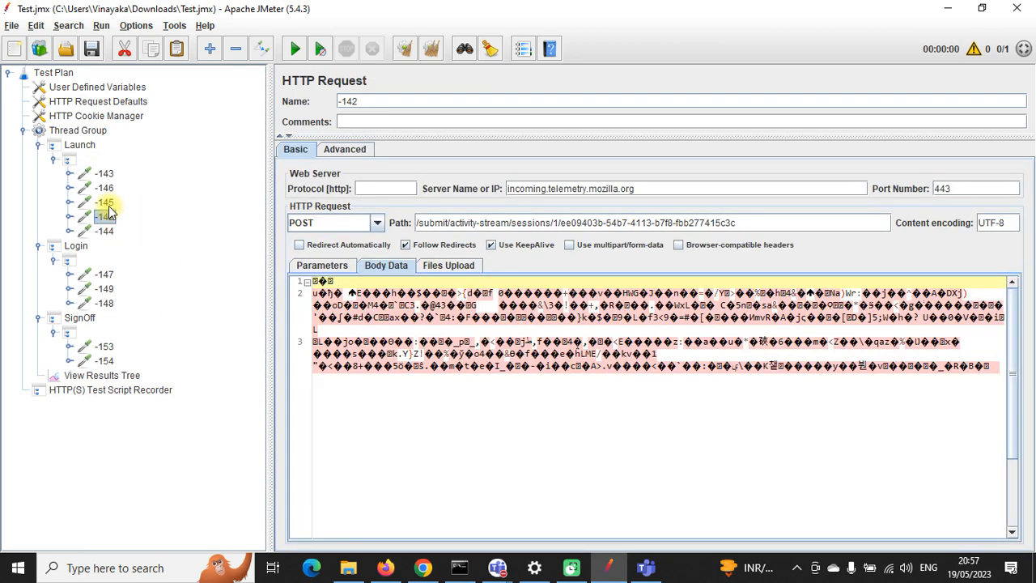
click(105, 203)
click(107, 216)
right_click(108, 219)
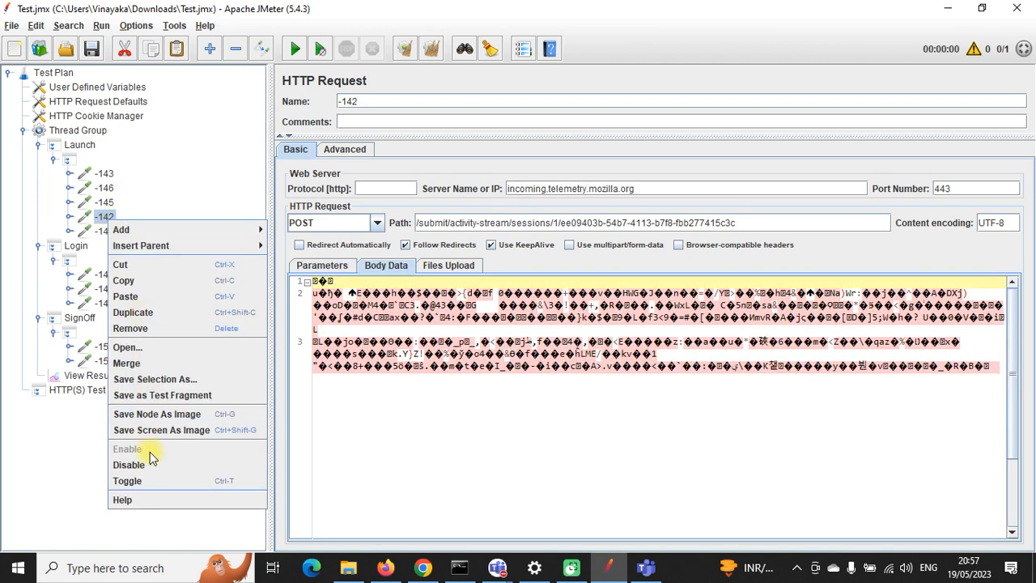
click(131, 327)
click(497, 298)
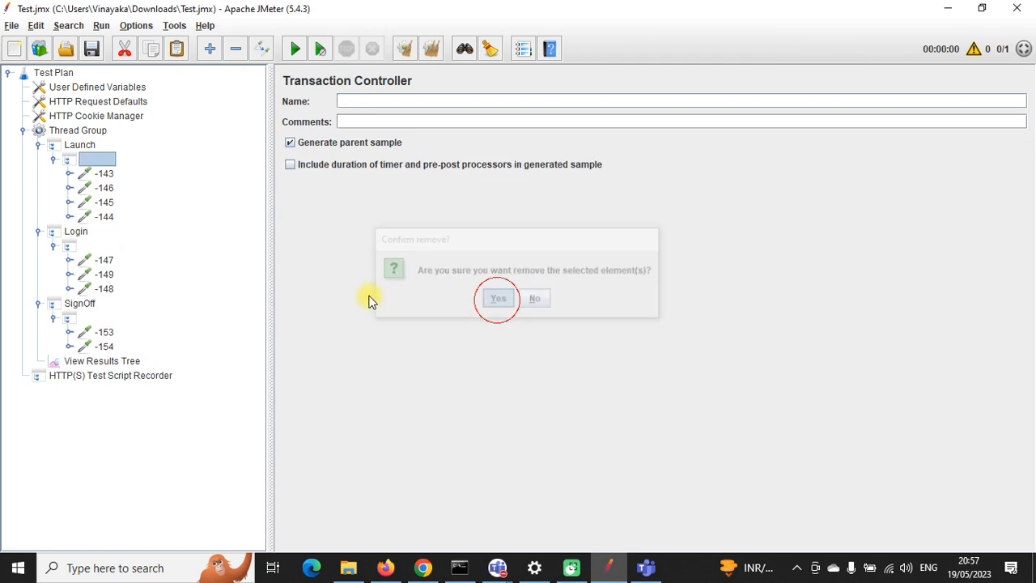
click(104, 216)
right_click(104, 216)
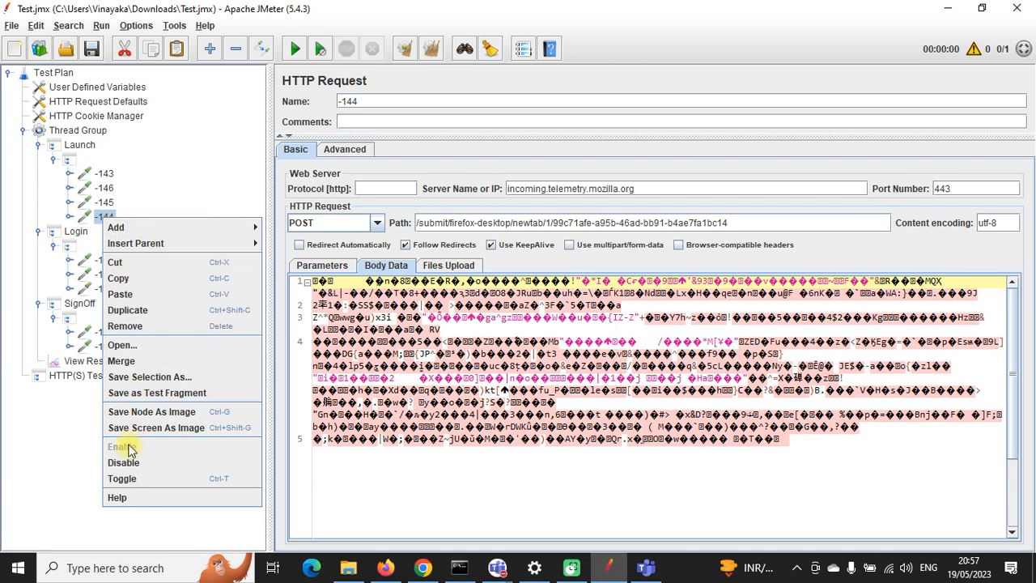
click(126, 325)
click(495, 297)
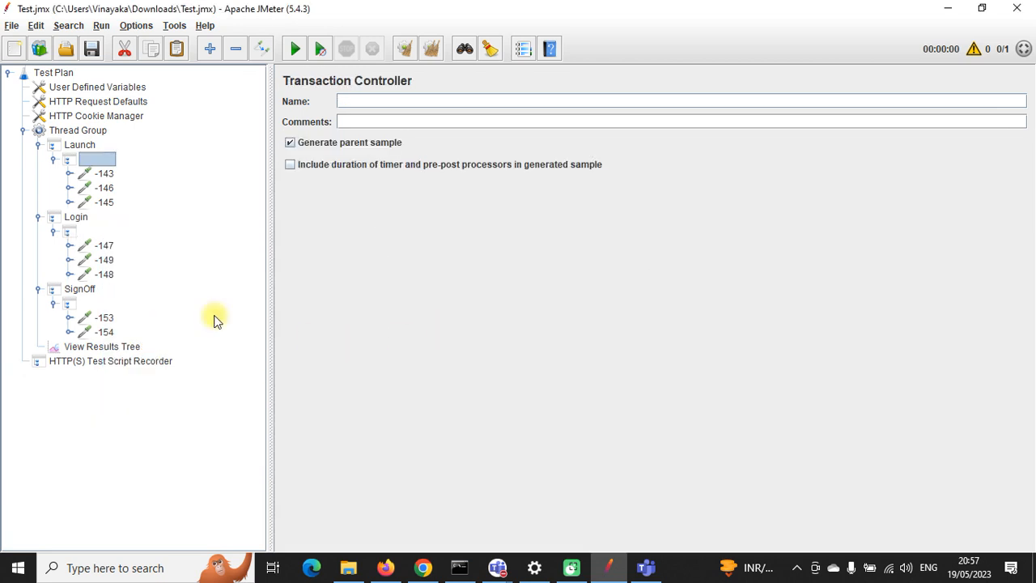
Step: Review the Login and SignOff requests -147 through -154, then save the test plan
click(106, 245)
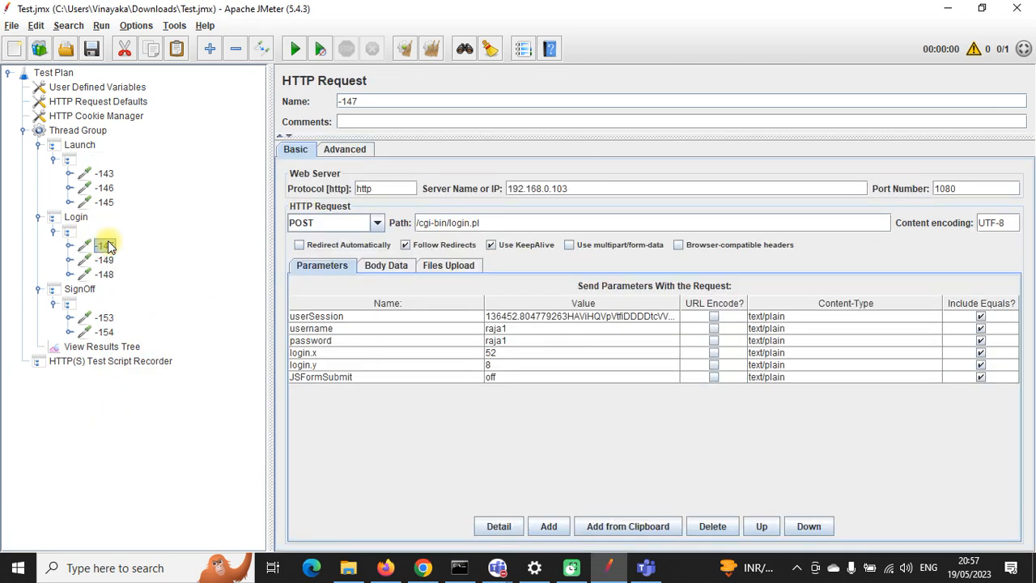
click(105, 259)
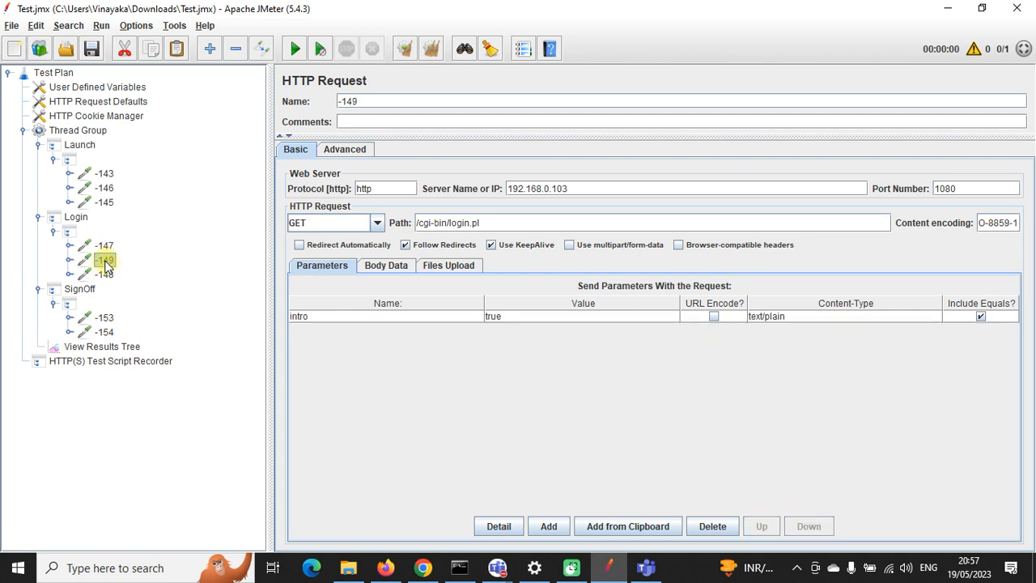
click(106, 274)
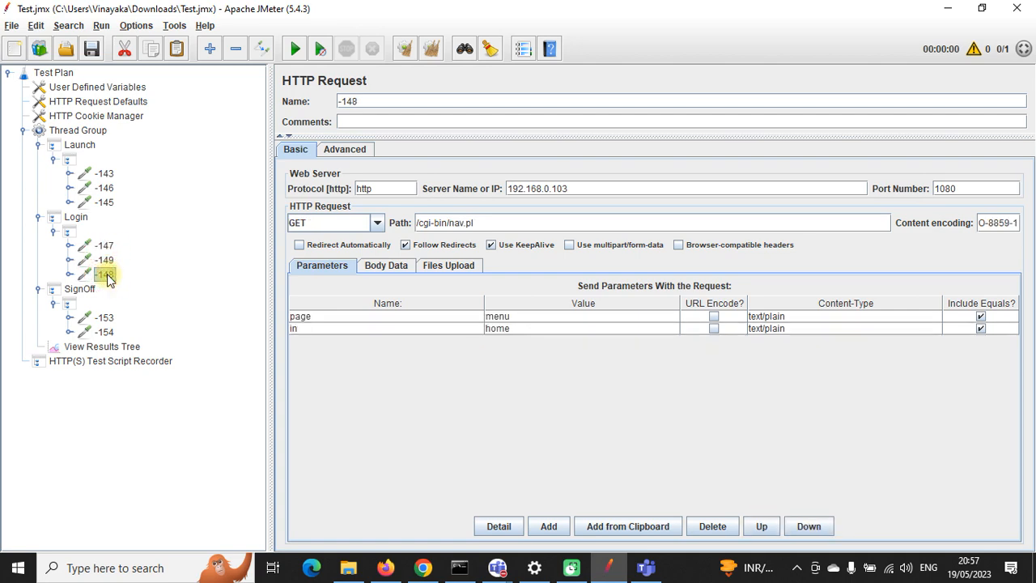
click(105, 318)
click(103, 346)
click(109, 333)
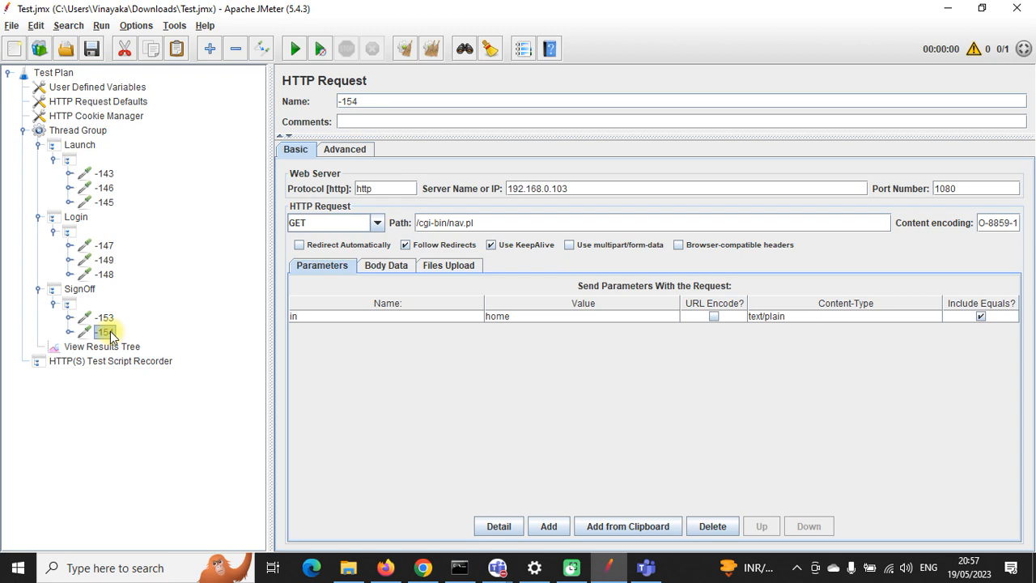
drag(574, 185, 508, 188)
drag(487, 224, 418, 222)
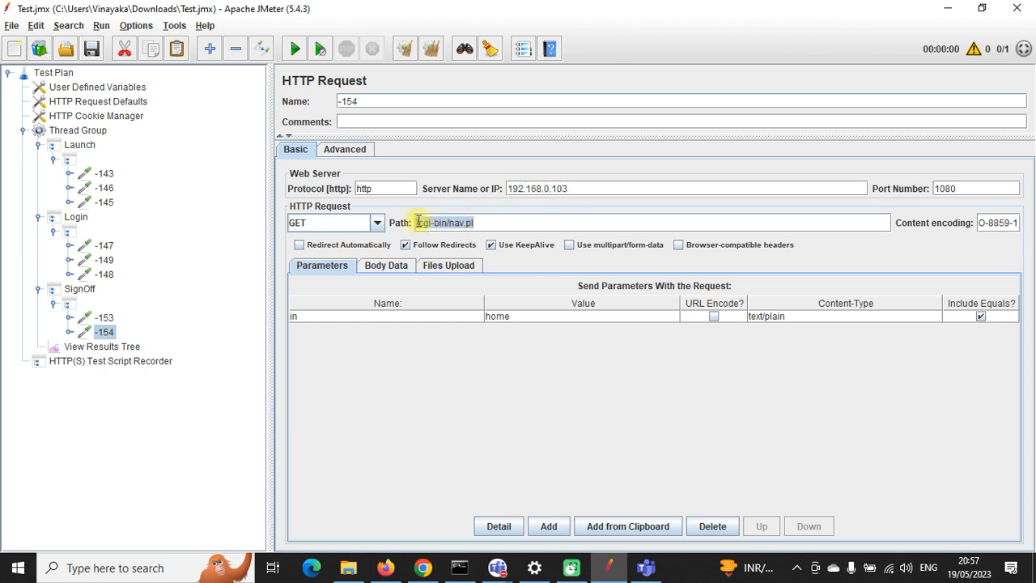
click(95, 49)
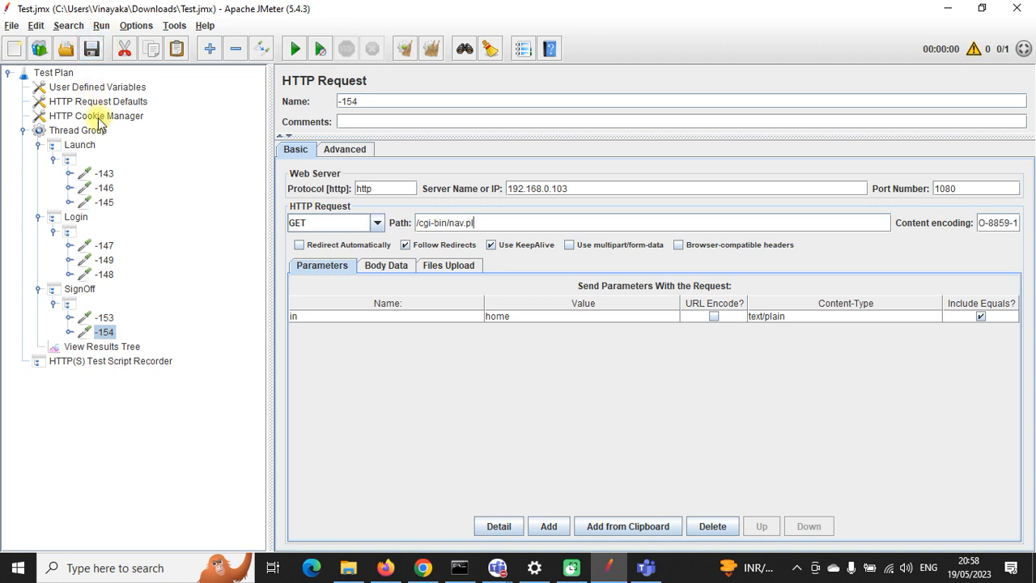
Step: Disable the HTTP(S) Test Script Recorder and save the test plan
click(128, 361)
right_click(128, 361)
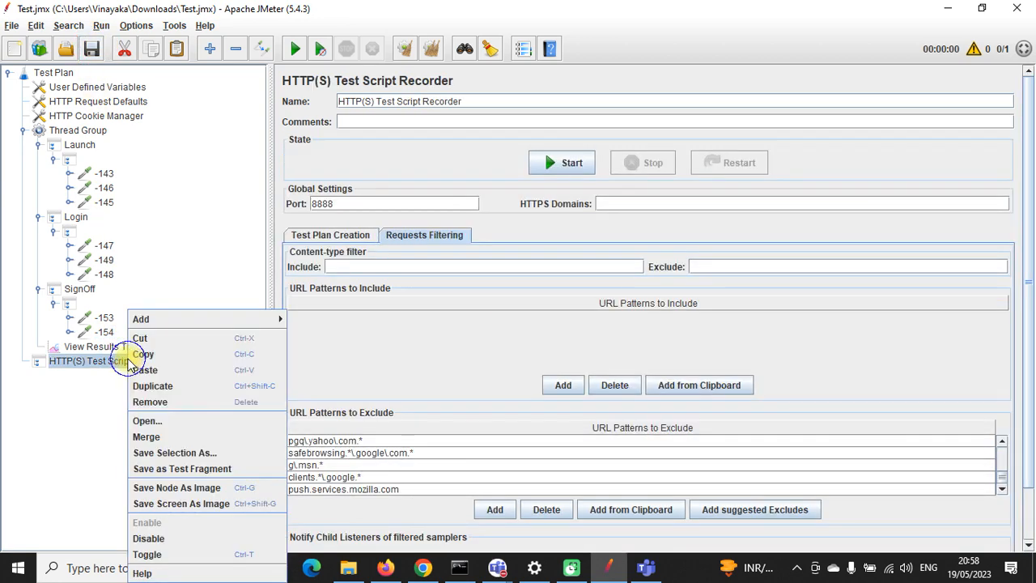
click(155, 534)
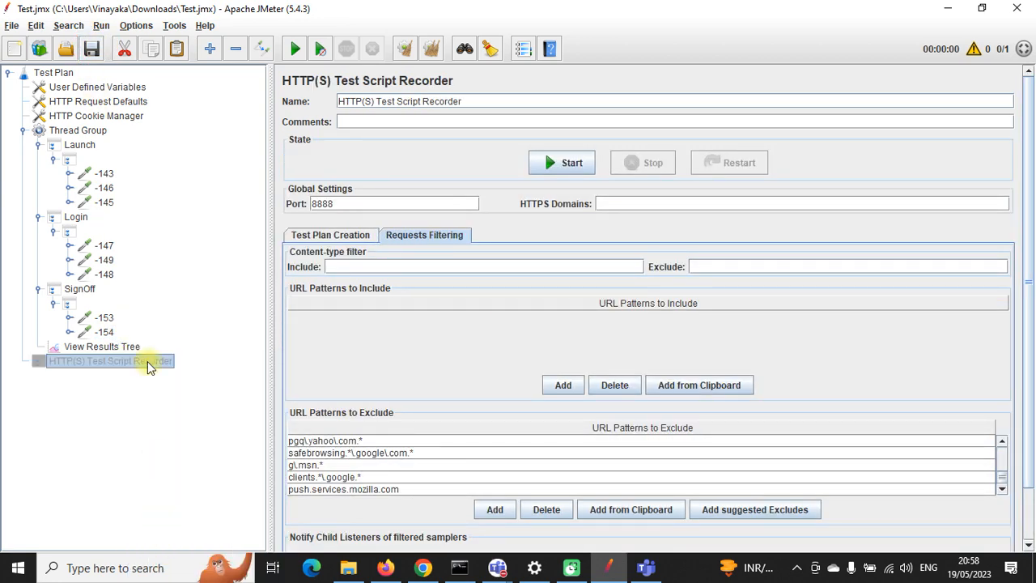
click(94, 48)
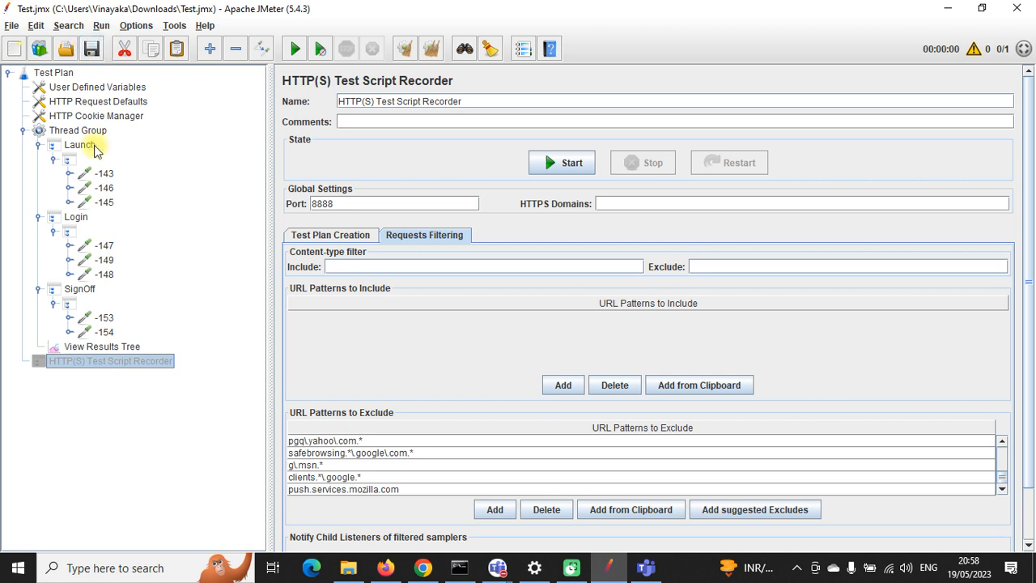
Step: Collapse the SignOff, Login and Launch transactions under the Thread Group
click(38, 289)
click(38, 217)
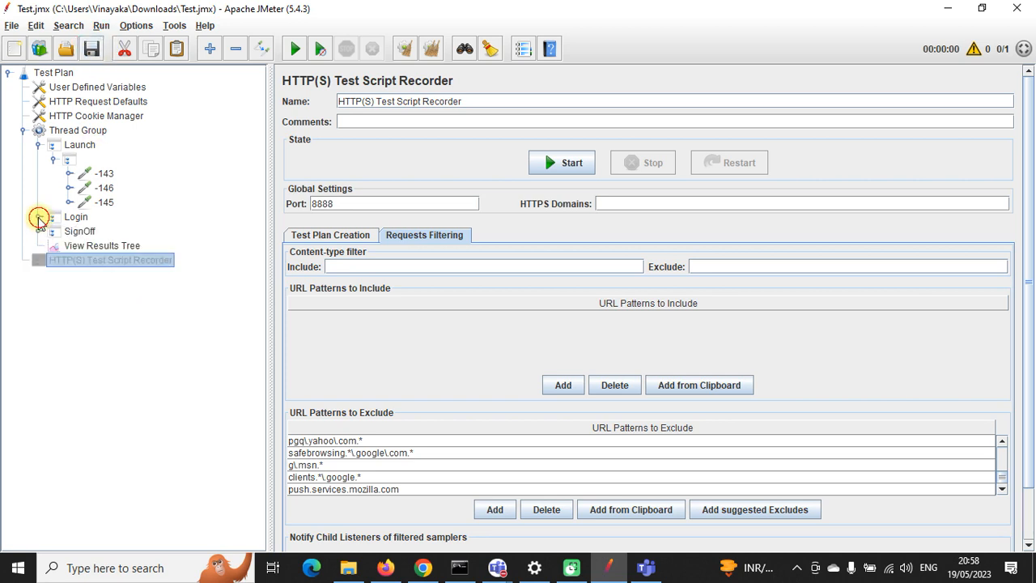
click(38, 145)
click(73, 132)
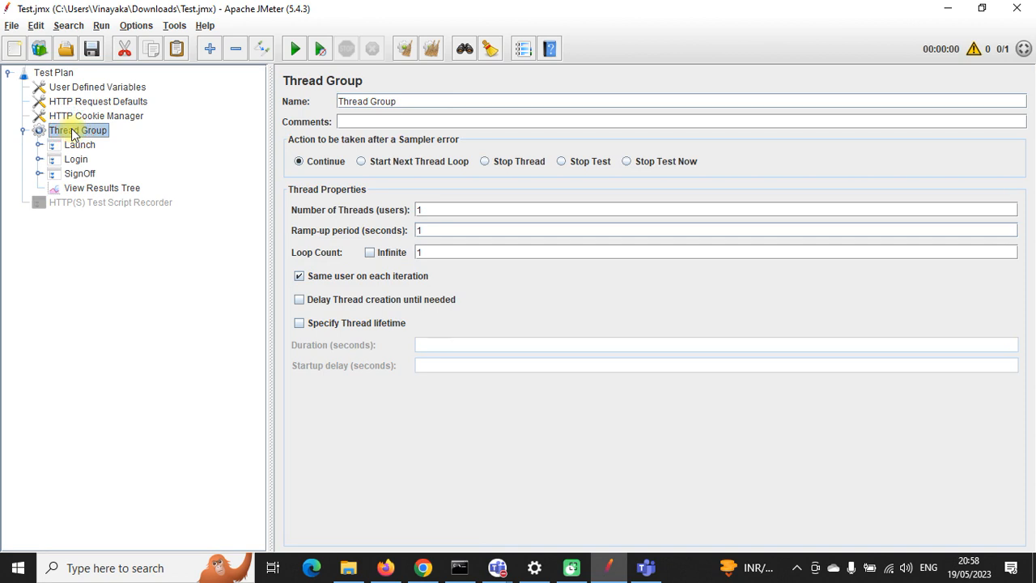
right_click(67, 78)
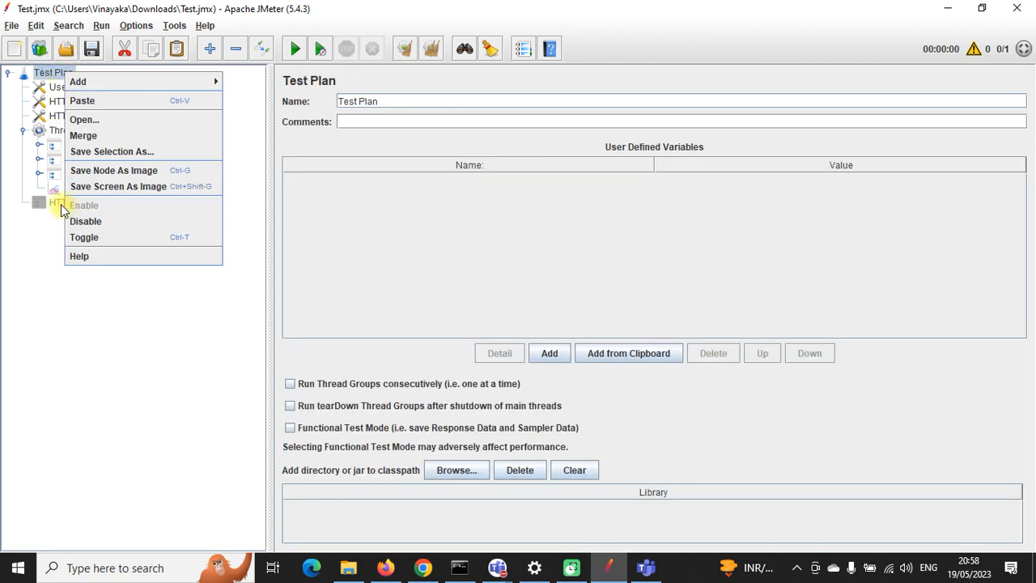
click(50, 251)
click(86, 145)
key(Down)
key(Down)
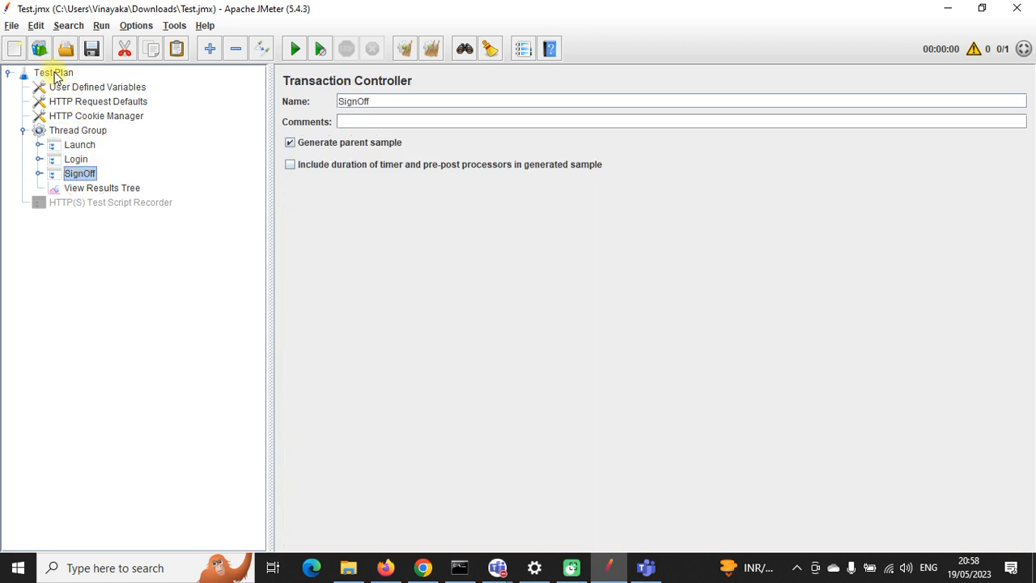
click(76, 145)
click(73, 159)
click(79, 174)
click(75, 130)
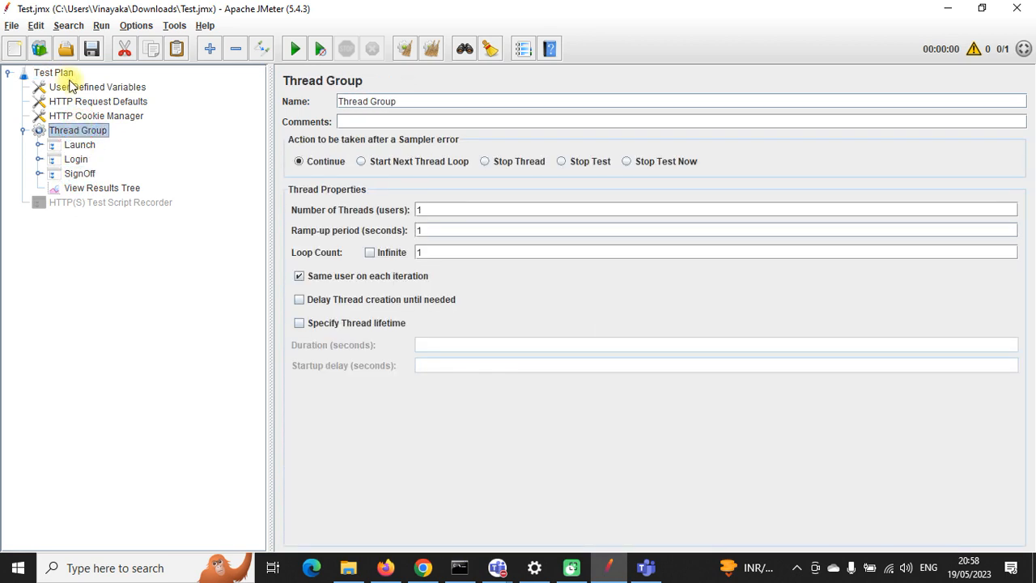
right_click(61, 72)
click(92, 231)
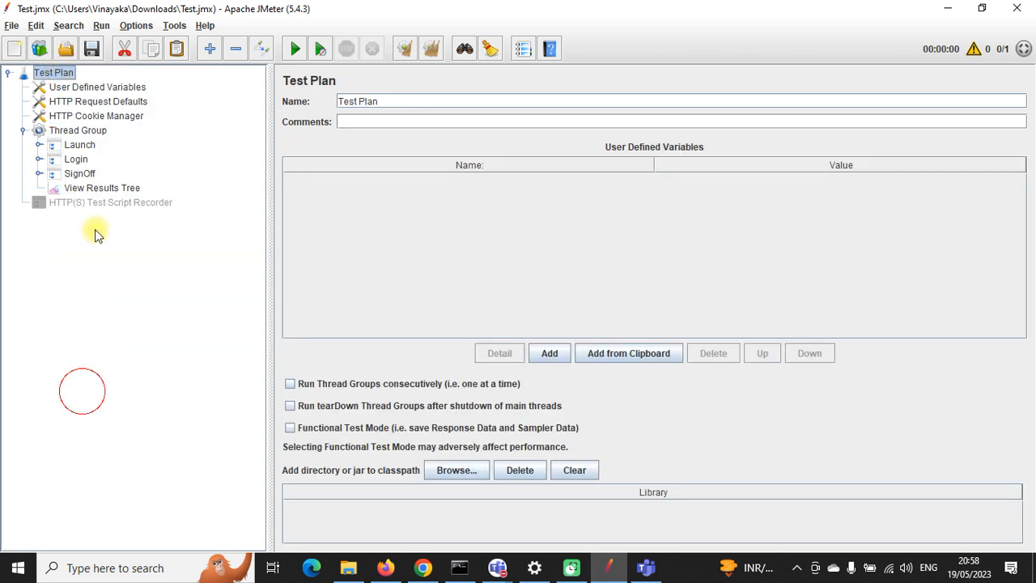
right_click(60, 74)
mouse_move(115, 81)
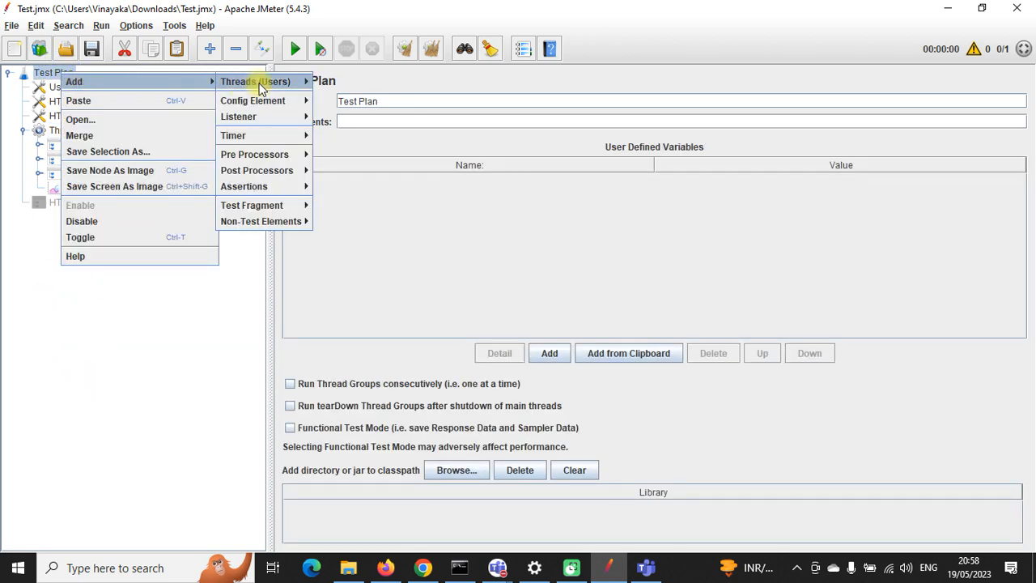
mouse_move(267, 81)
click(331, 79)
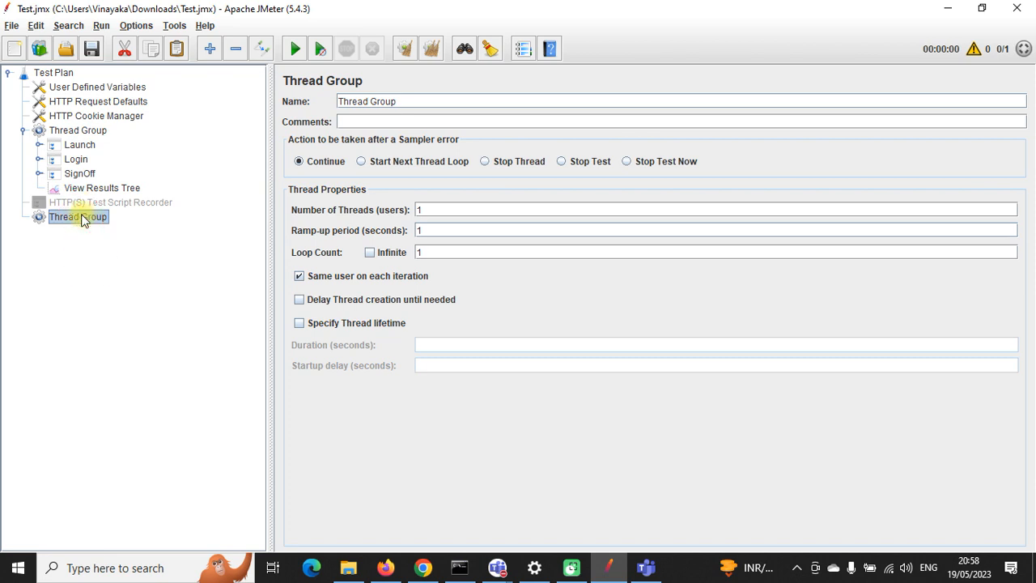
key(Delete)
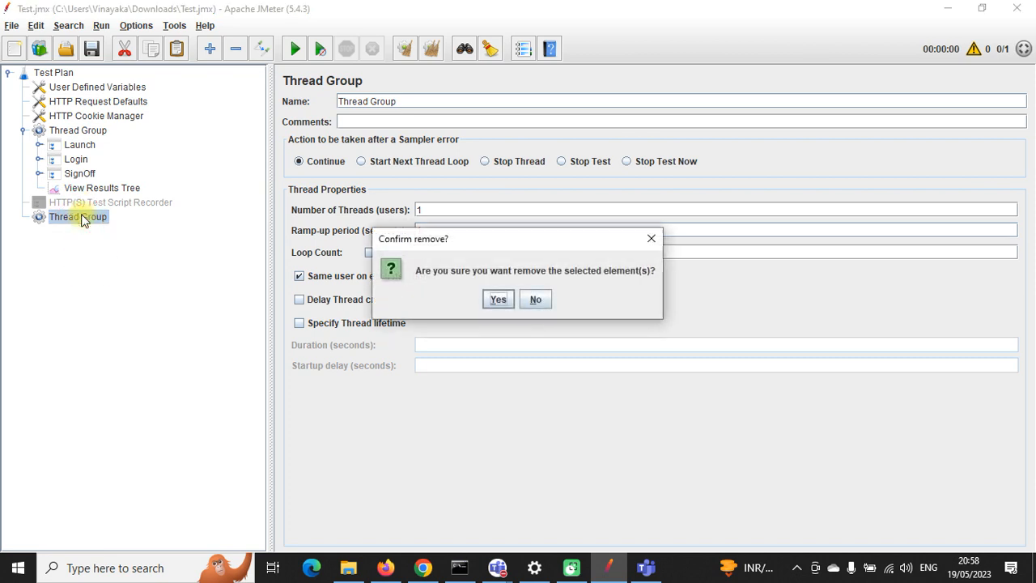
click(497, 299)
click(61, 132)
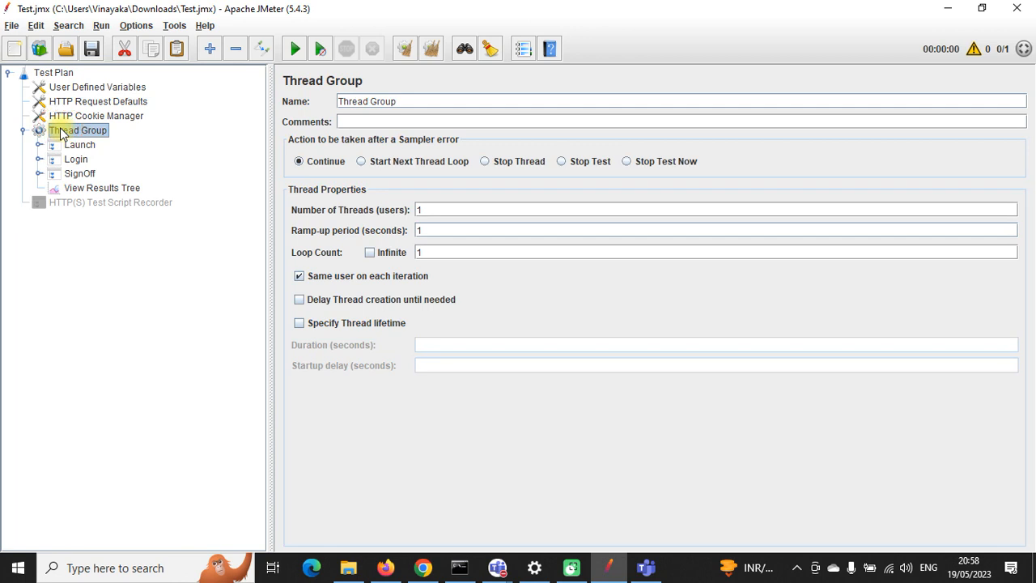
click(53, 74)
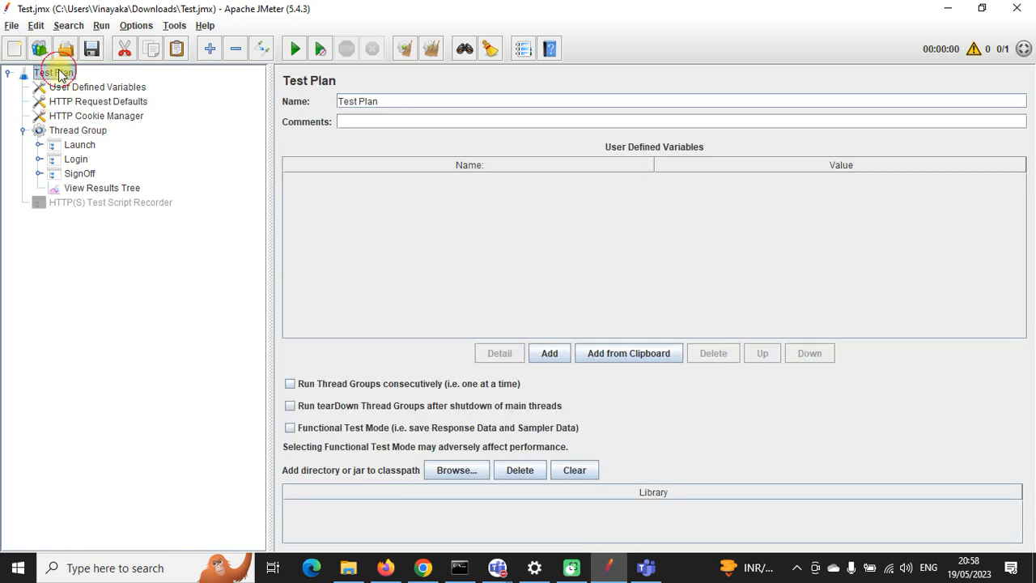
Step: Keep the Thread Group at 1 thread and 1 loop, with the 600-second lifetime turned off
click(78, 133)
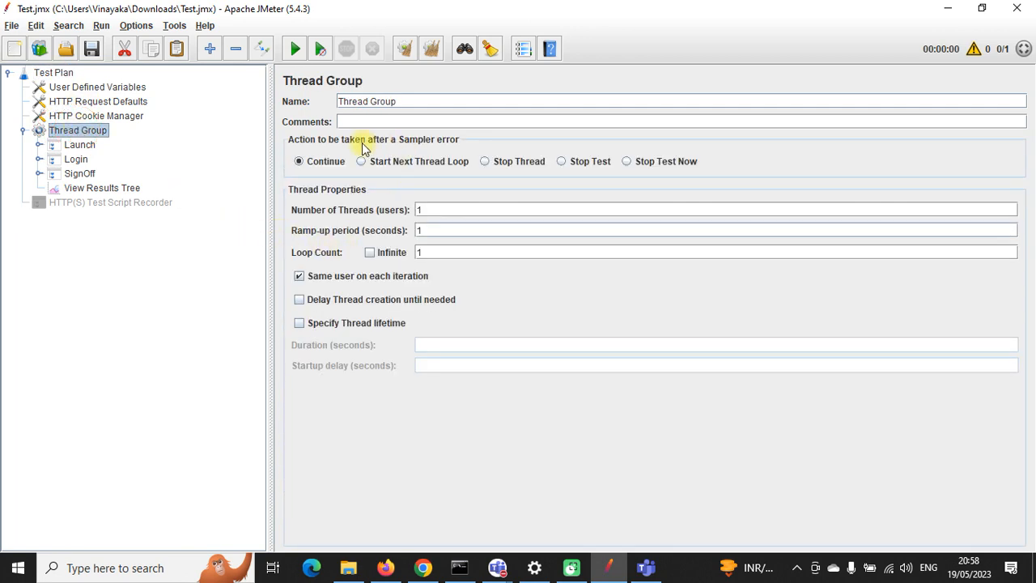
drag(438, 210, 413, 212)
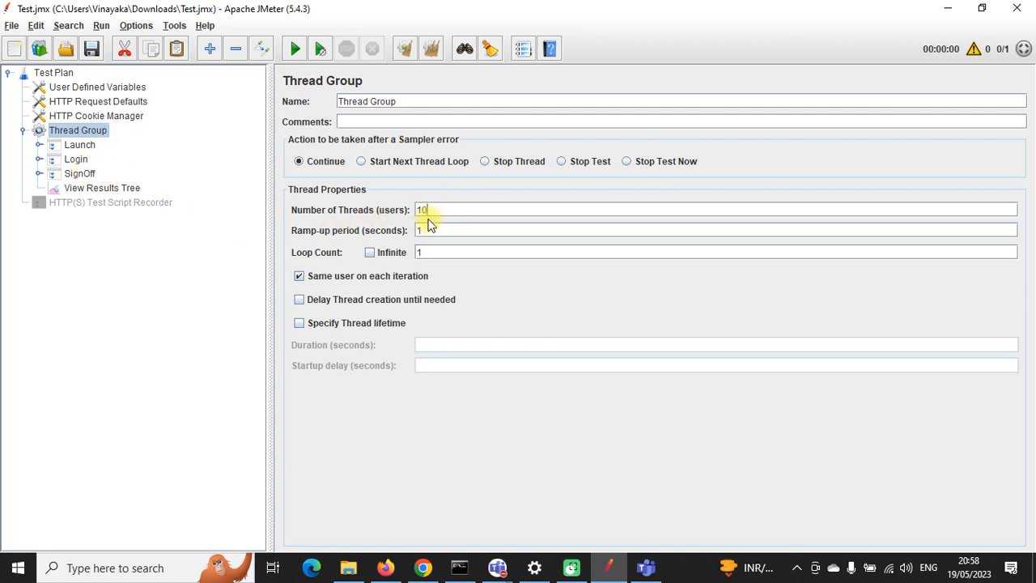
drag(438, 211, 416, 211)
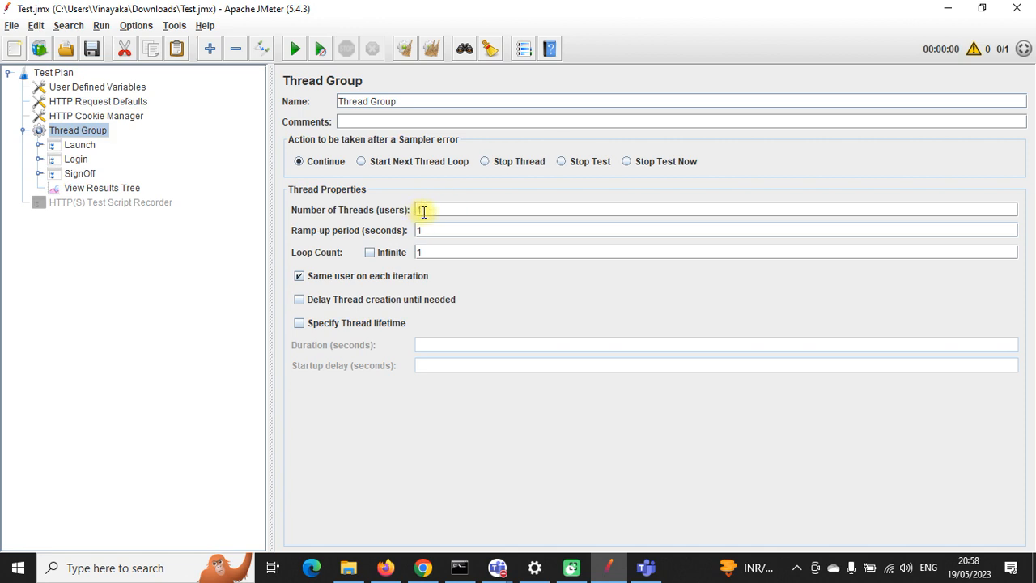
click(370, 253)
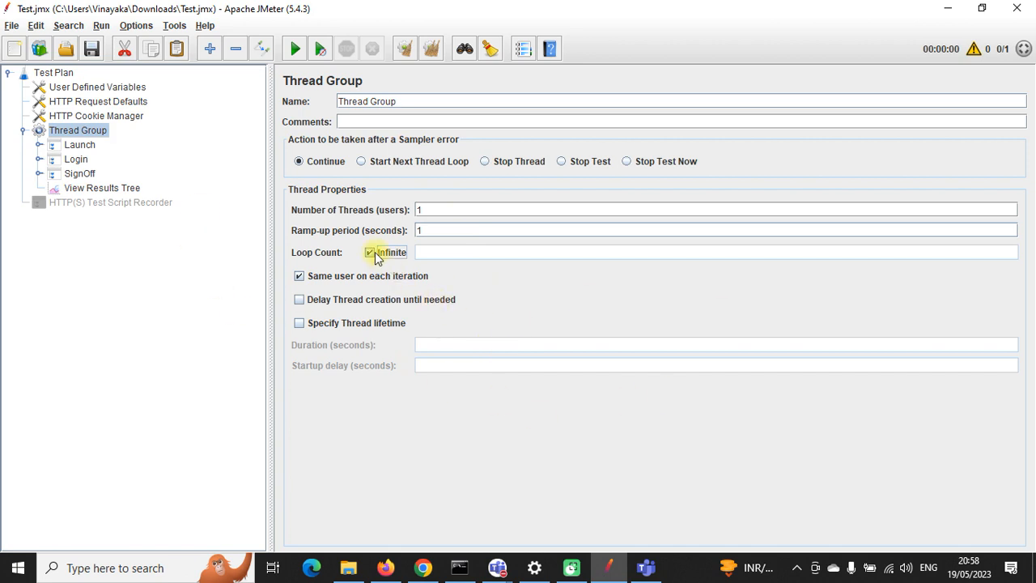
click(375, 252)
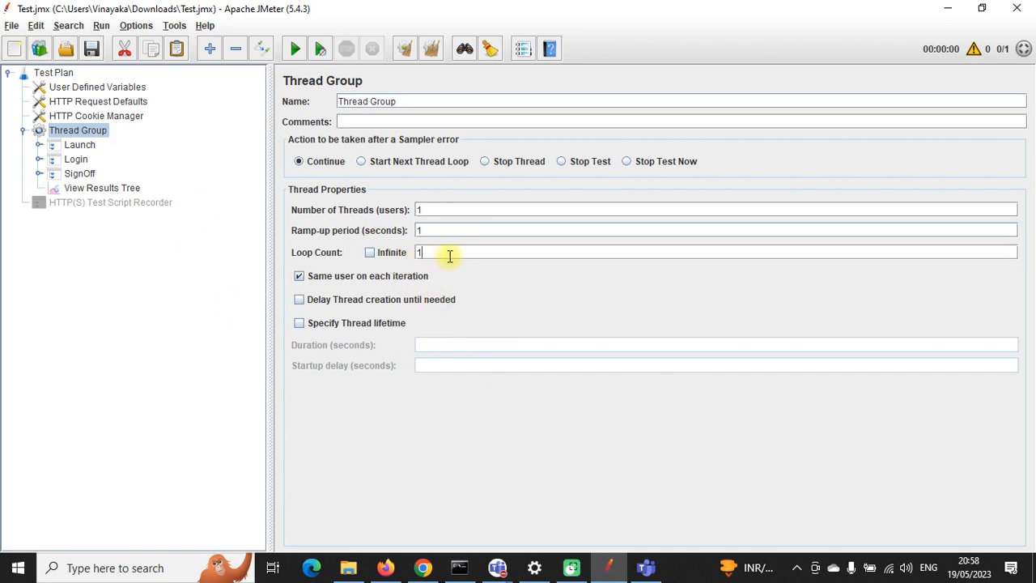
click(298, 323)
click(429, 348)
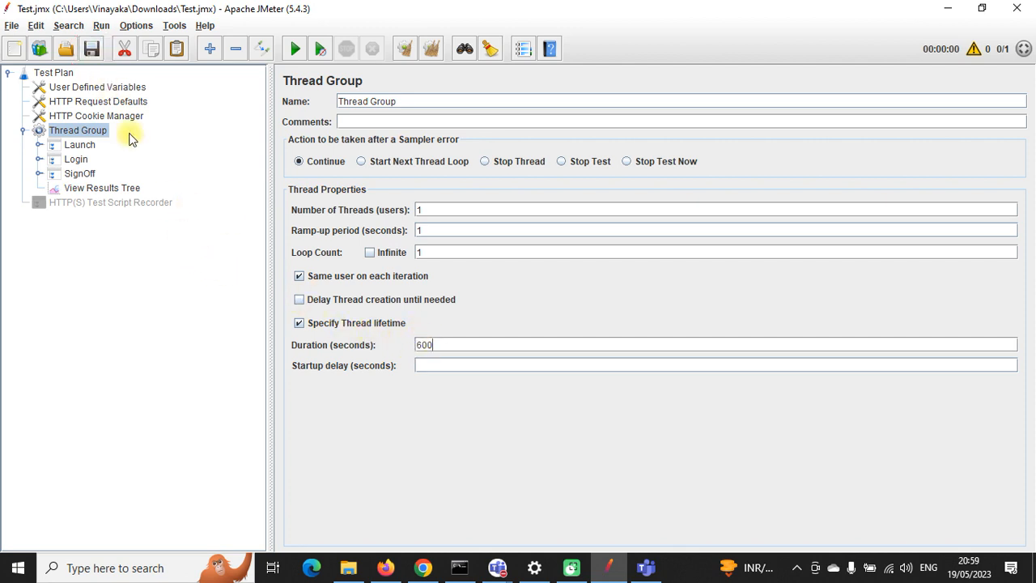
click(299, 323)
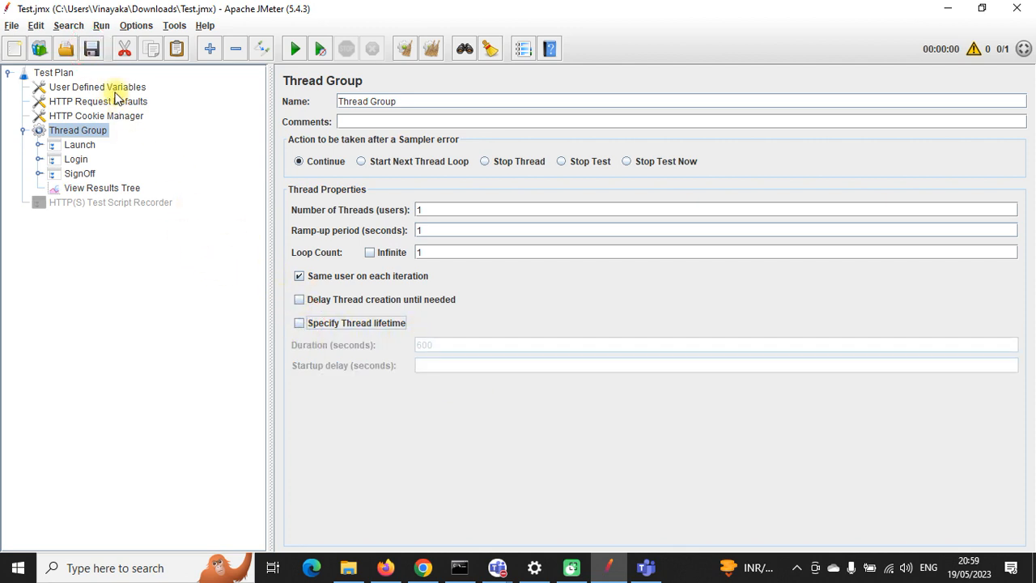
click(86, 133)
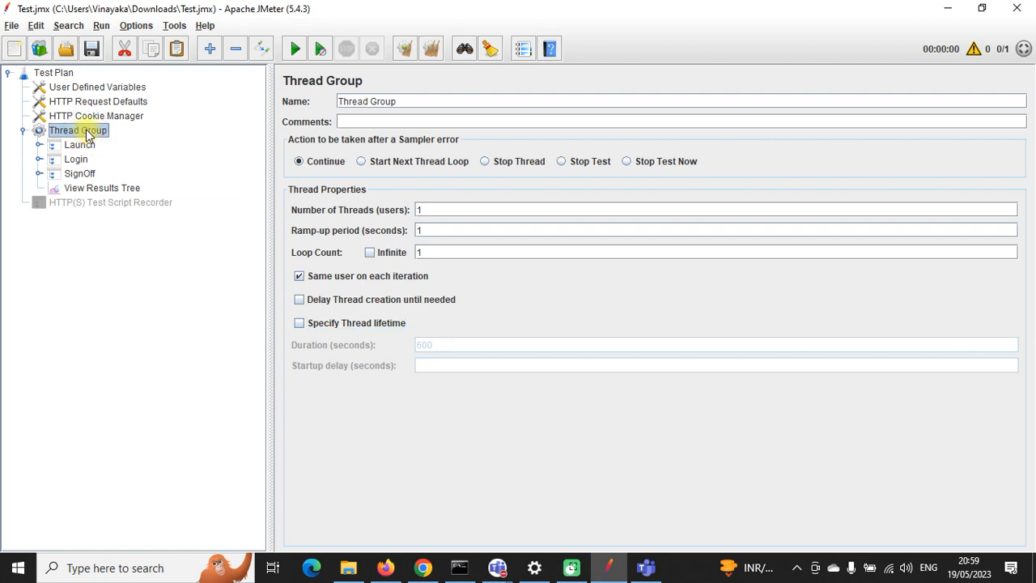
click(948, 8)
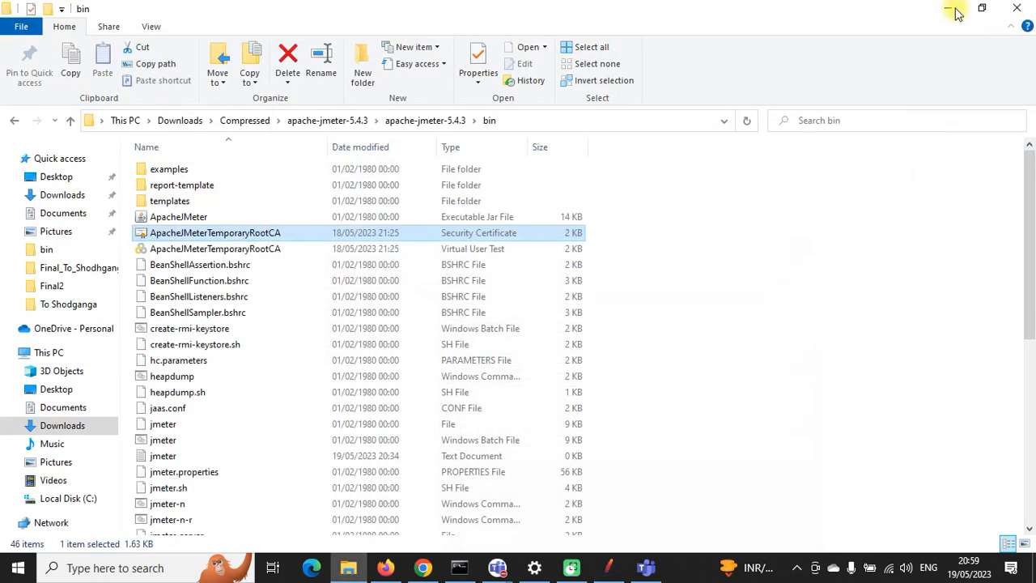
click(947, 9)
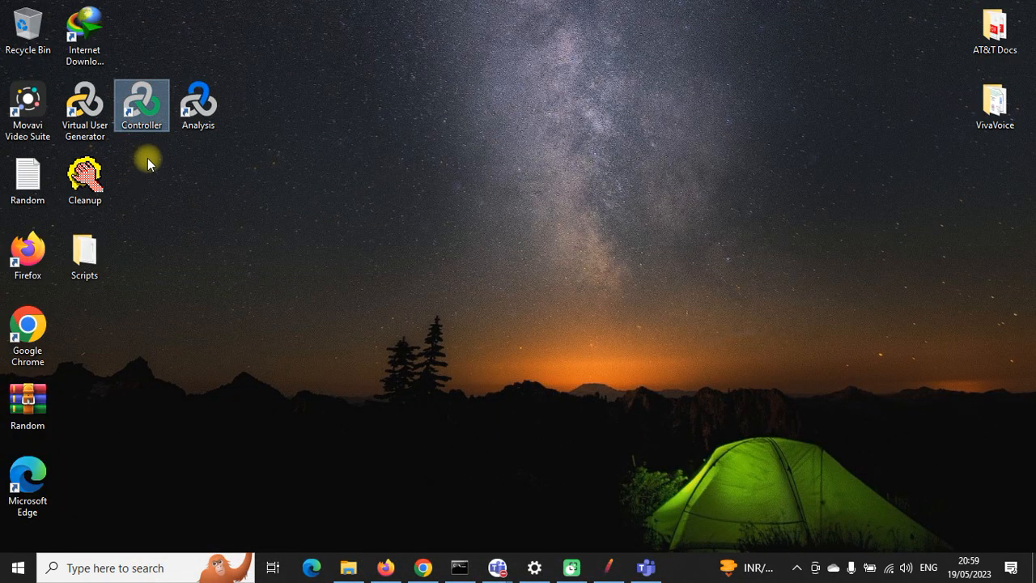
double_click(144, 126)
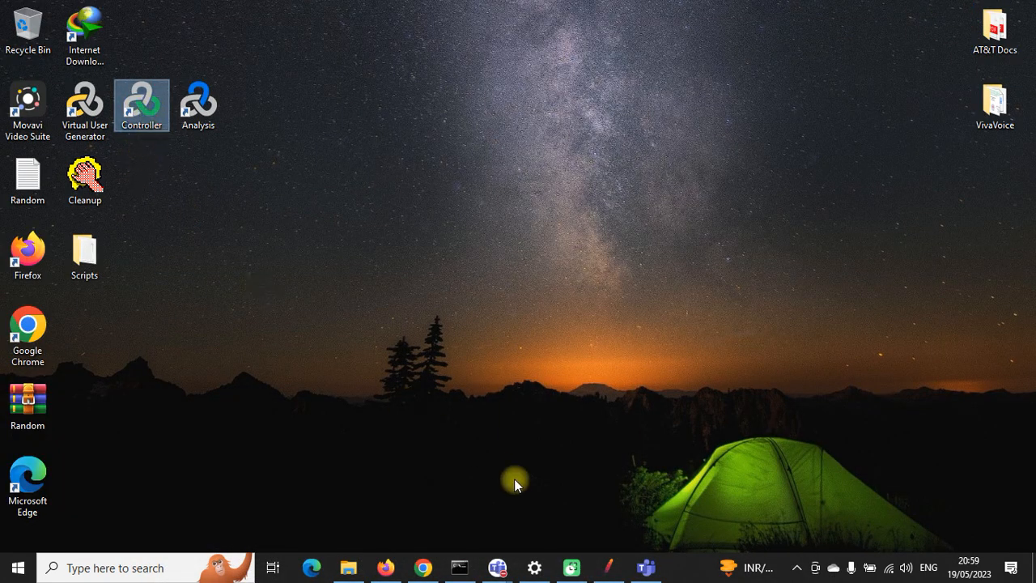
click(607, 565)
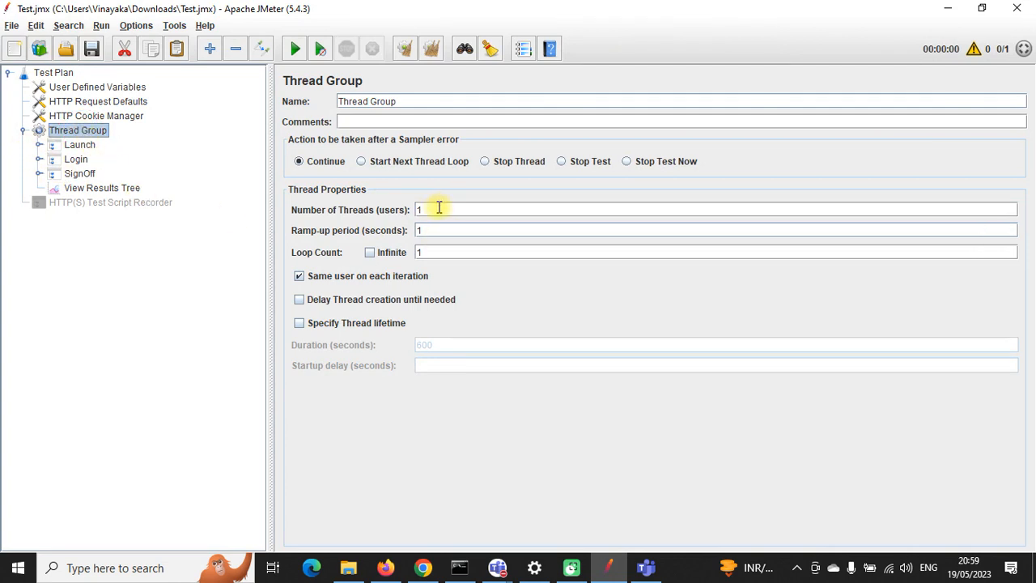
Step: Toggle the 600-second thread lifetime on and back off, then show View Results Tree
drag(438, 207, 414, 253)
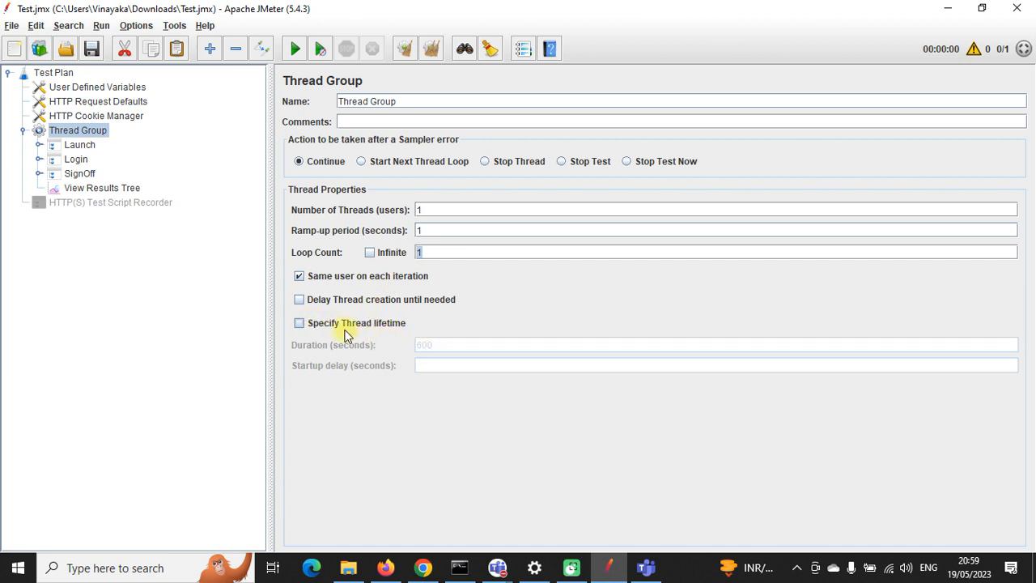
click(300, 325)
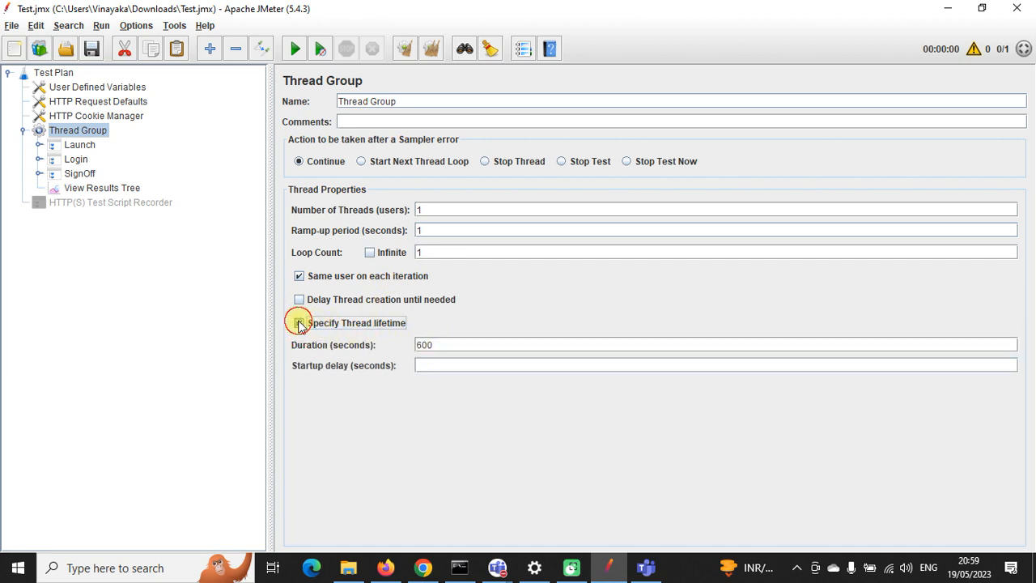
click(299, 323)
click(428, 345)
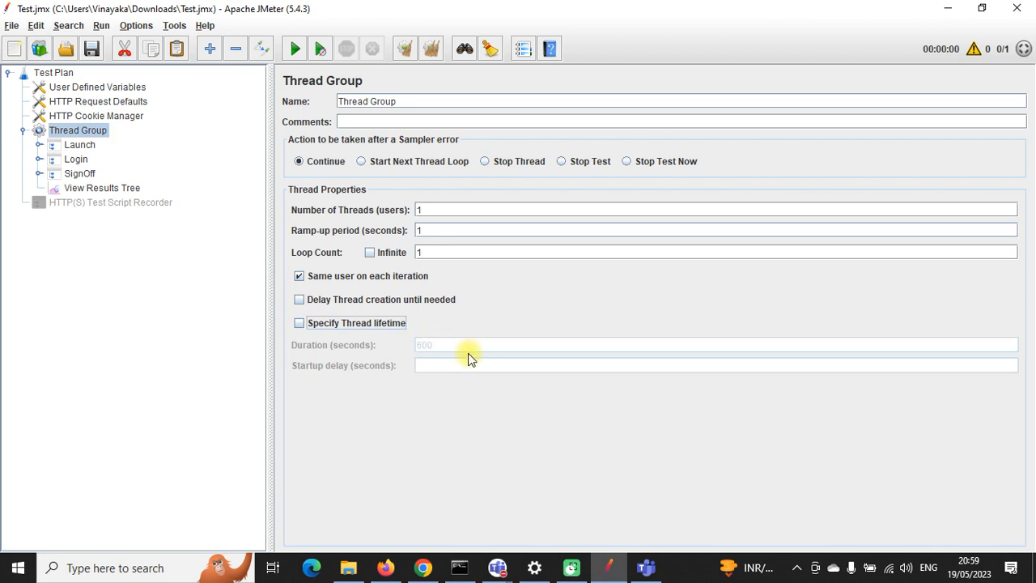
click(440, 340)
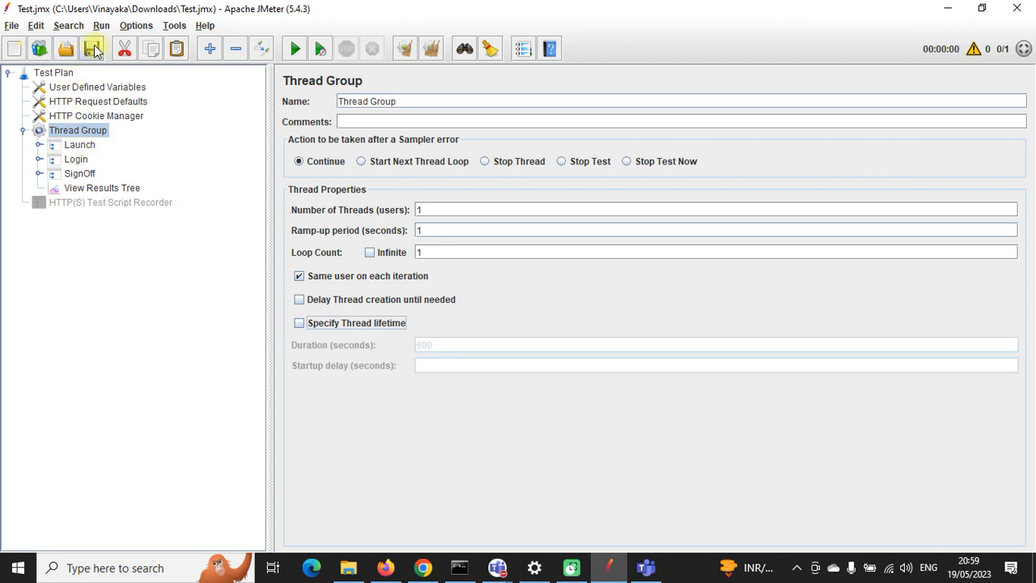
click(89, 192)
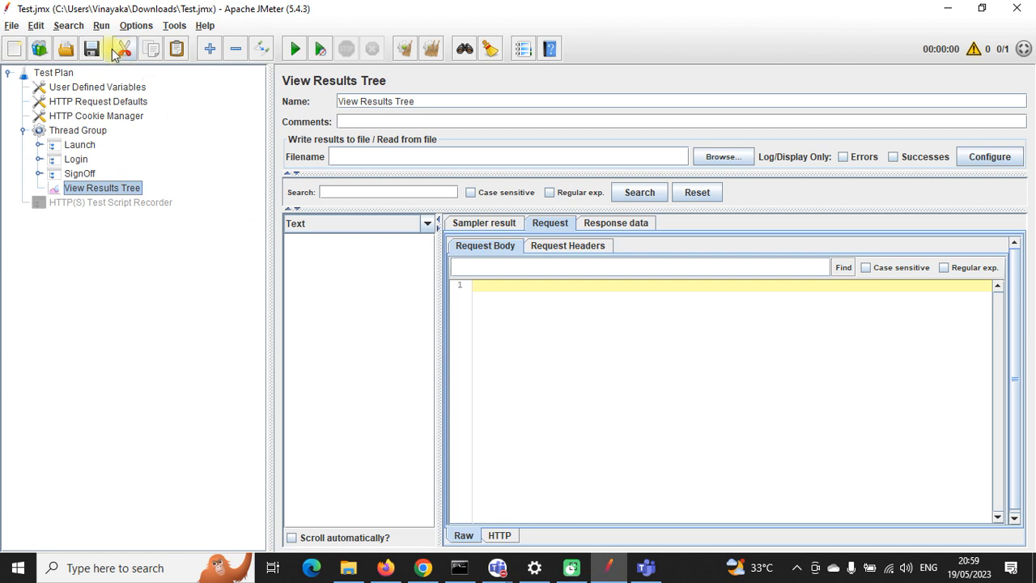
Step: Run the test and expand the Launch, Login and SignOff results, confirming the first sample returns 200
click(296, 48)
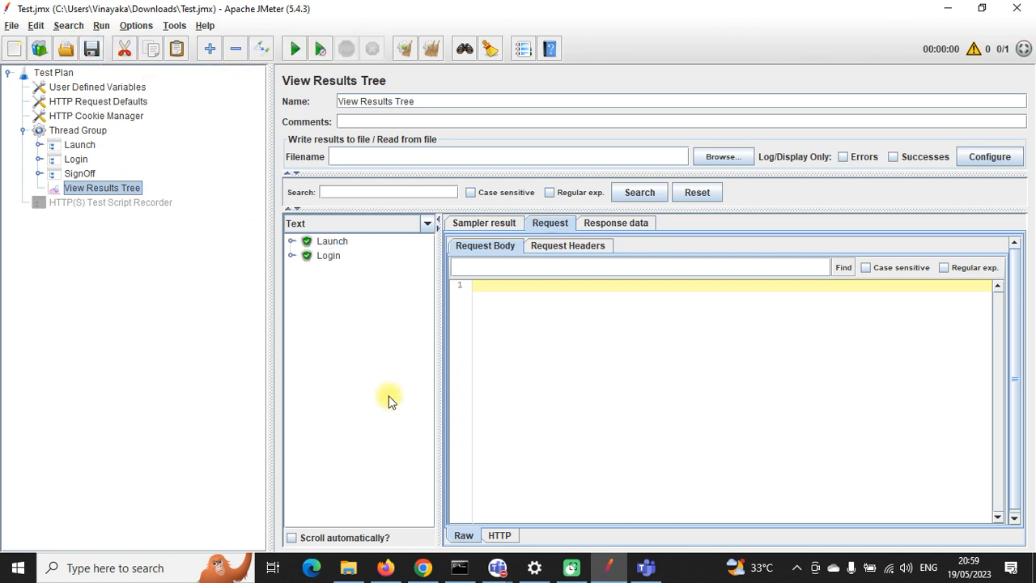
click(301, 242)
click(291, 241)
click(291, 270)
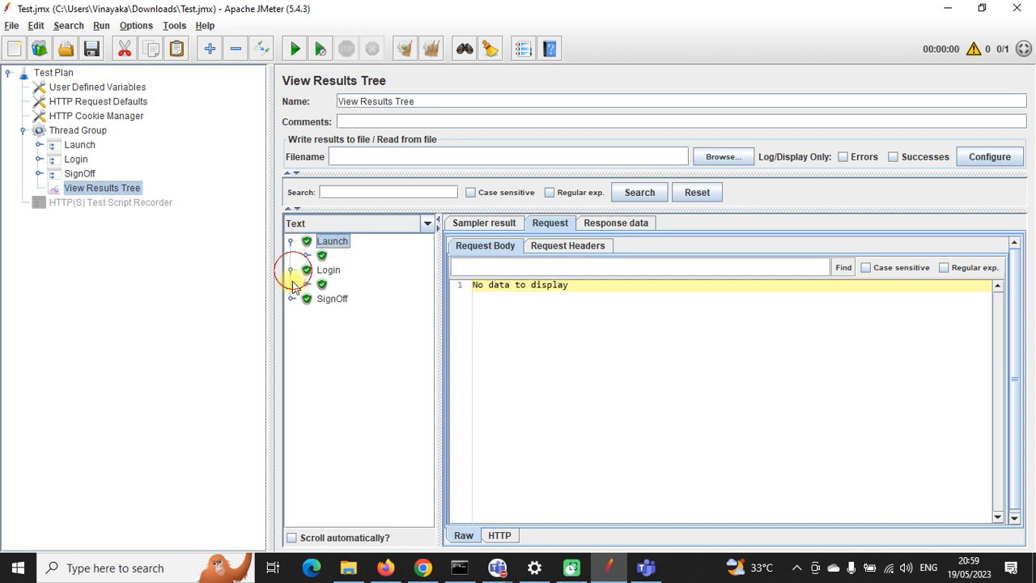
click(291, 299)
click(319, 258)
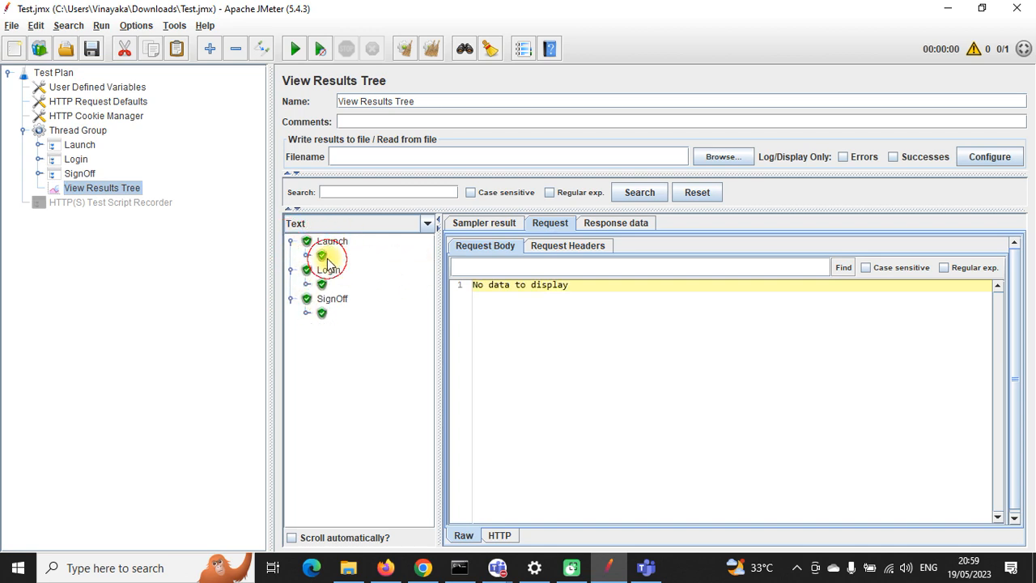
click(306, 256)
click(356, 270)
click(491, 223)
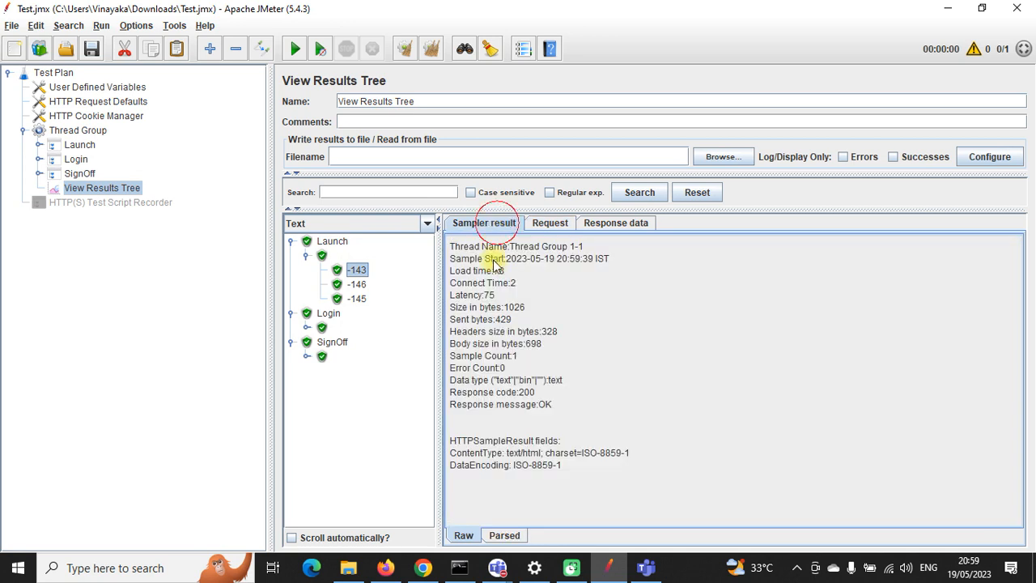
double_click(523, 394)
click(602, 230)
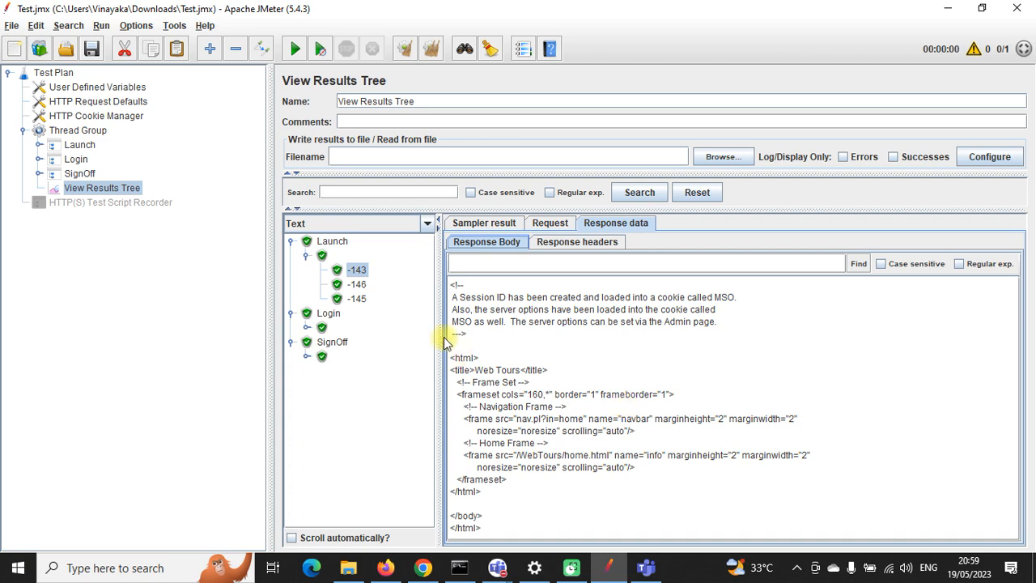
Step: Check the -146 and -145 responses, list the Login and SignOff samples, and save
click(356, 284)
scroll(702, 421, down, 10)
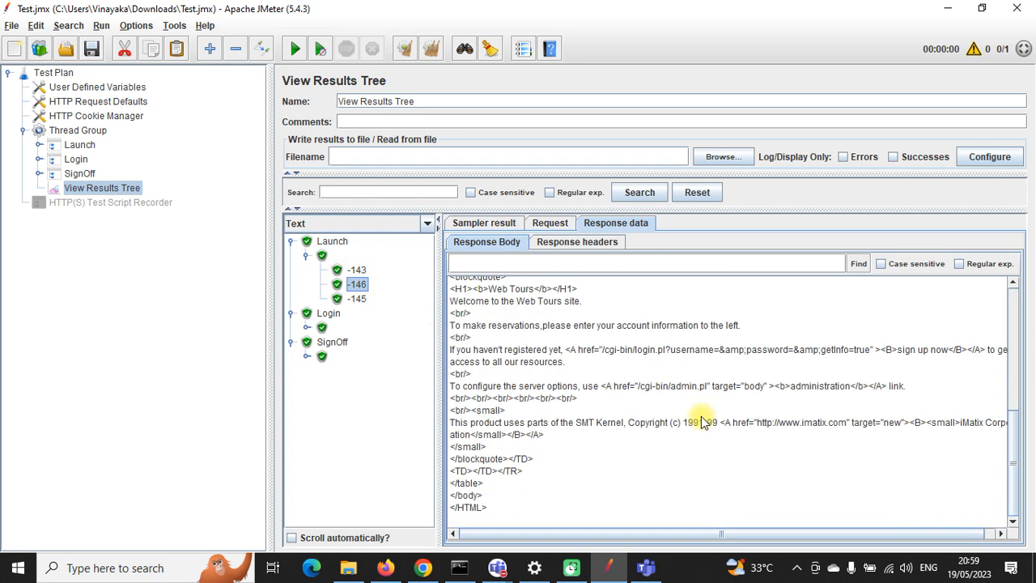
scroll(703, 422, up, 10)
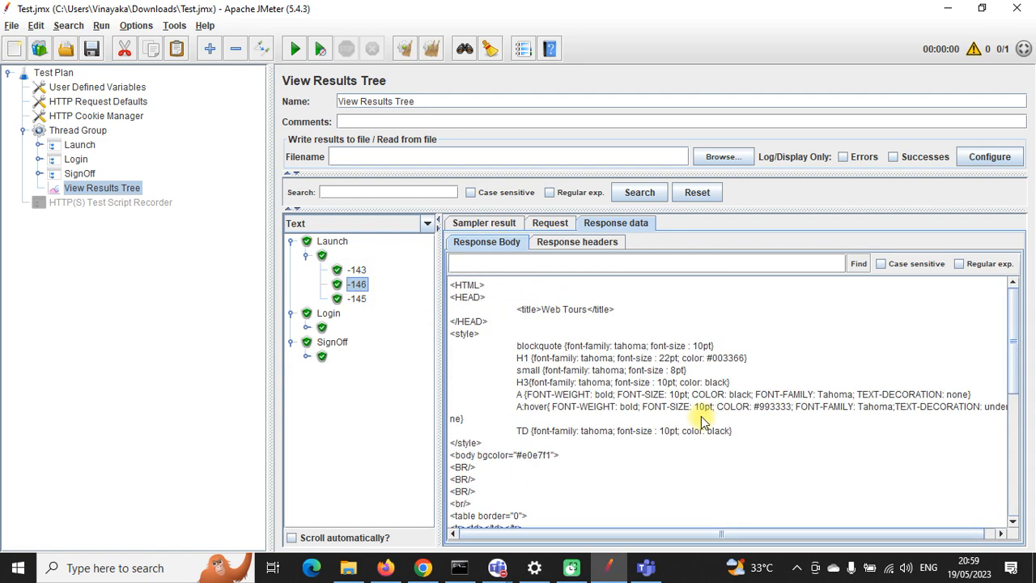
scroll(702, 422, down, 10)
click(357, 298)
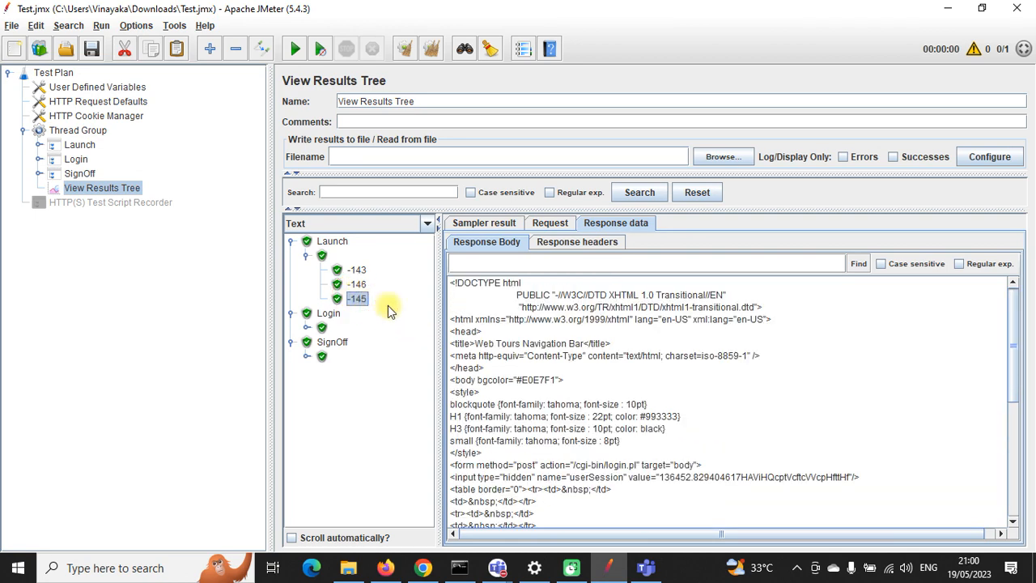
scroll(698, 379, down, 4)
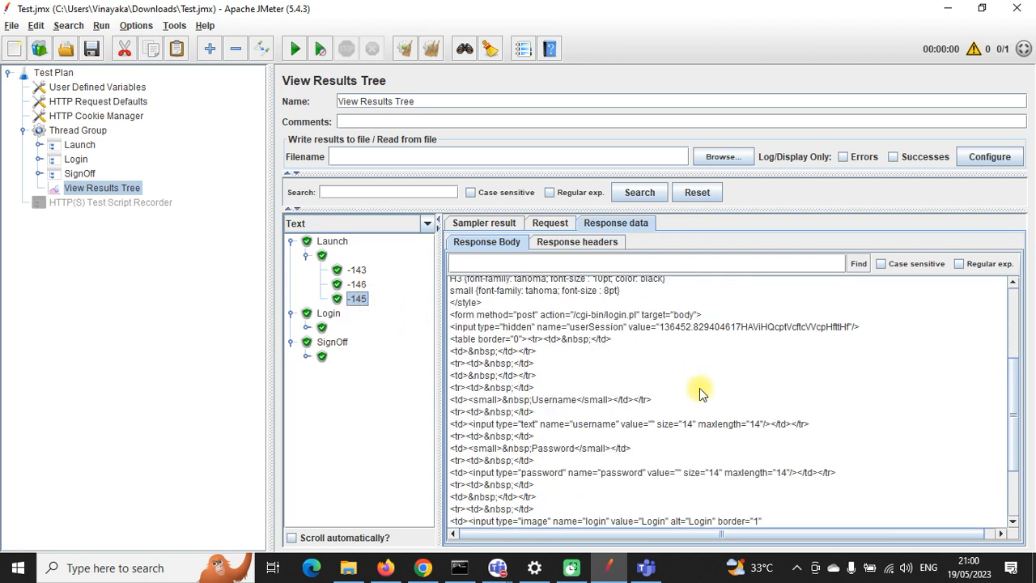
click(306, 327)
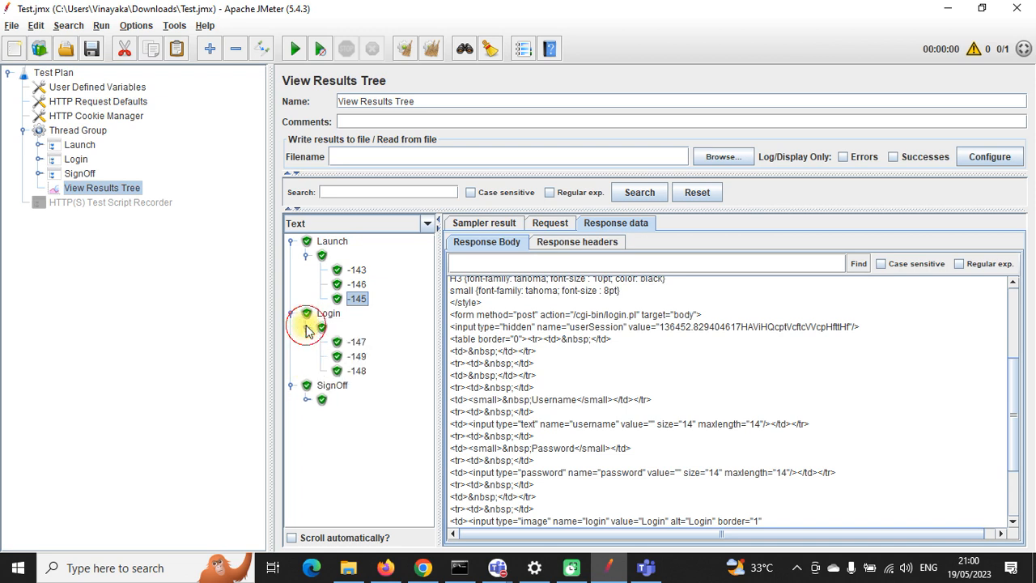
click(308, 399)
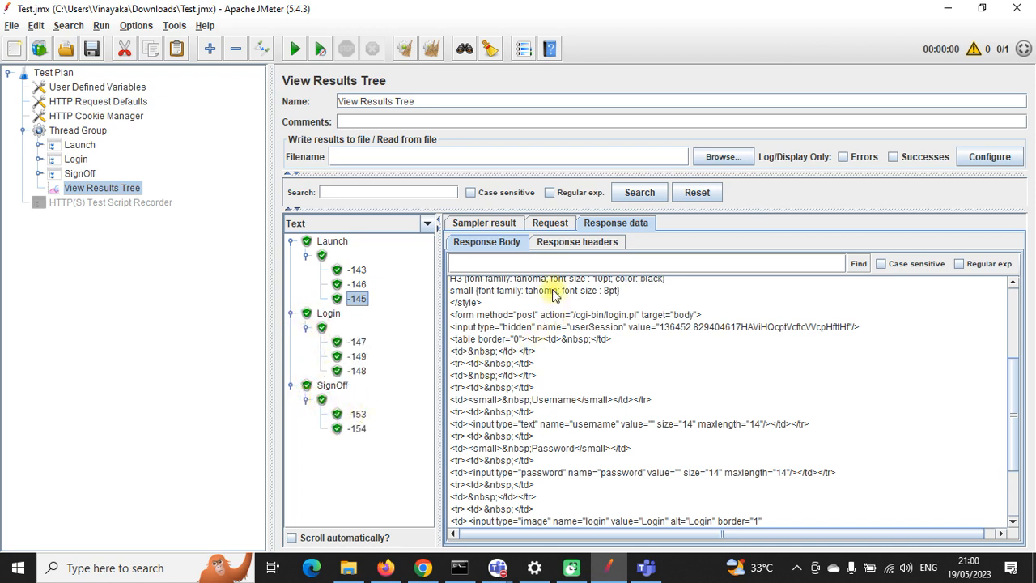
click(488, 225)
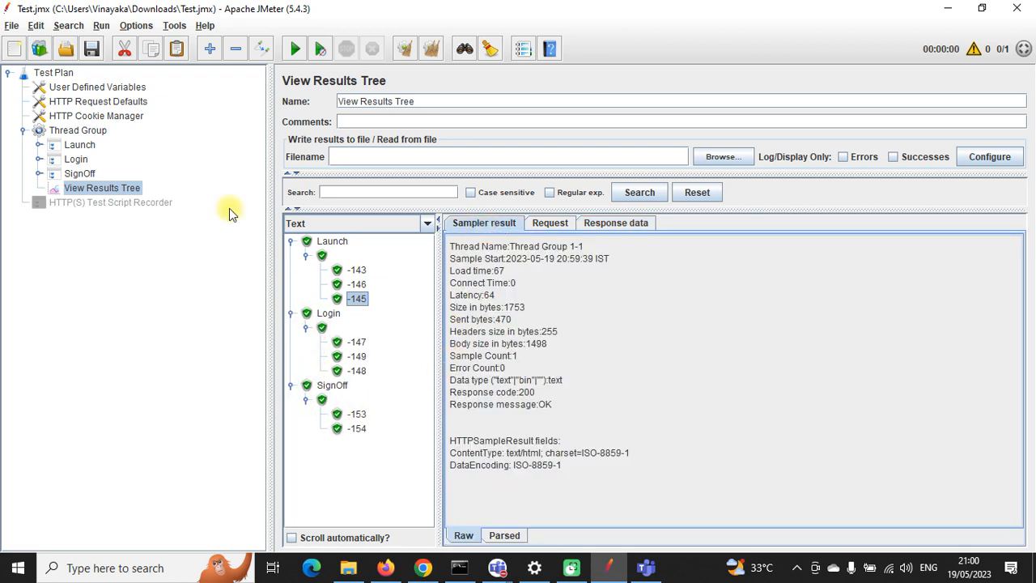
click(93, 49)
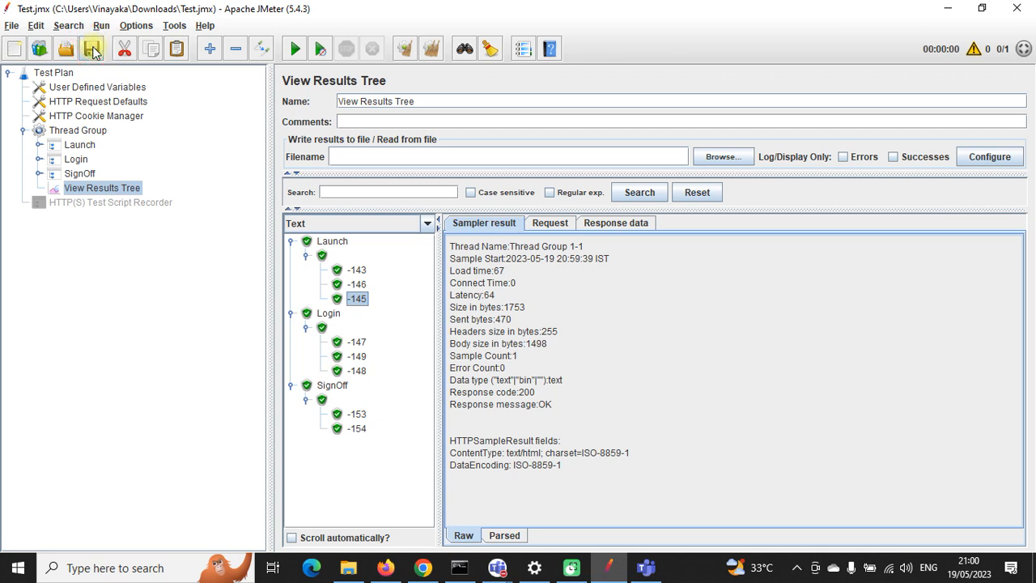
click(39, 159)
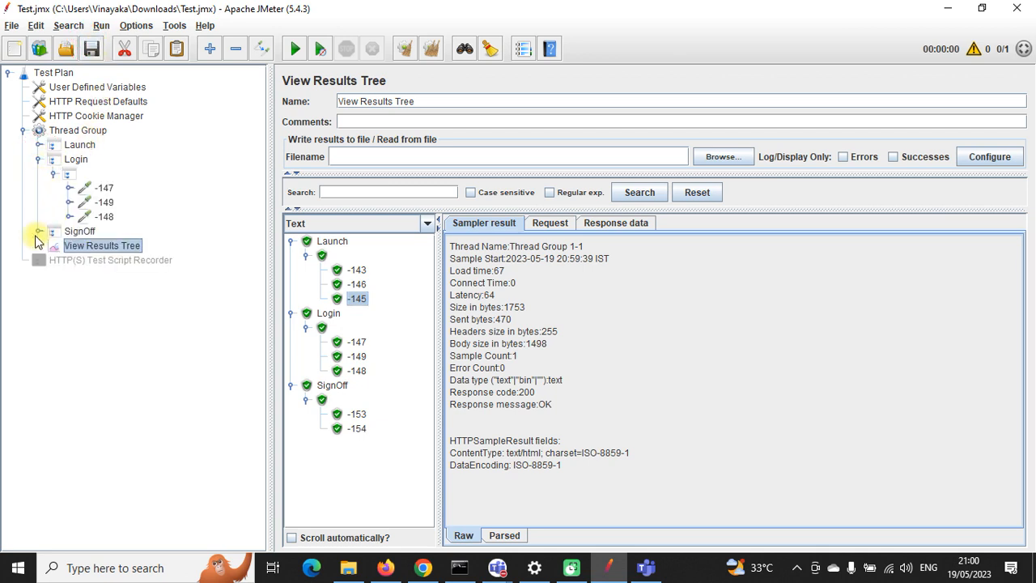
Step: Expand all three transactions in the tree and inspect request and response for result -143
click(37, 234)
click(38, 145)
click(101, 173)
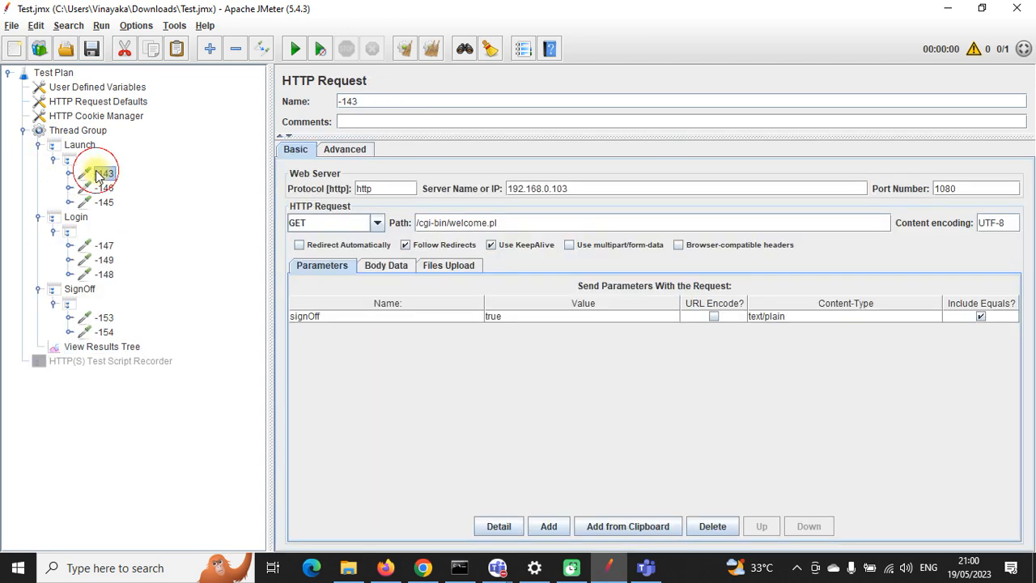
click(103, 188)
click(102, 201)
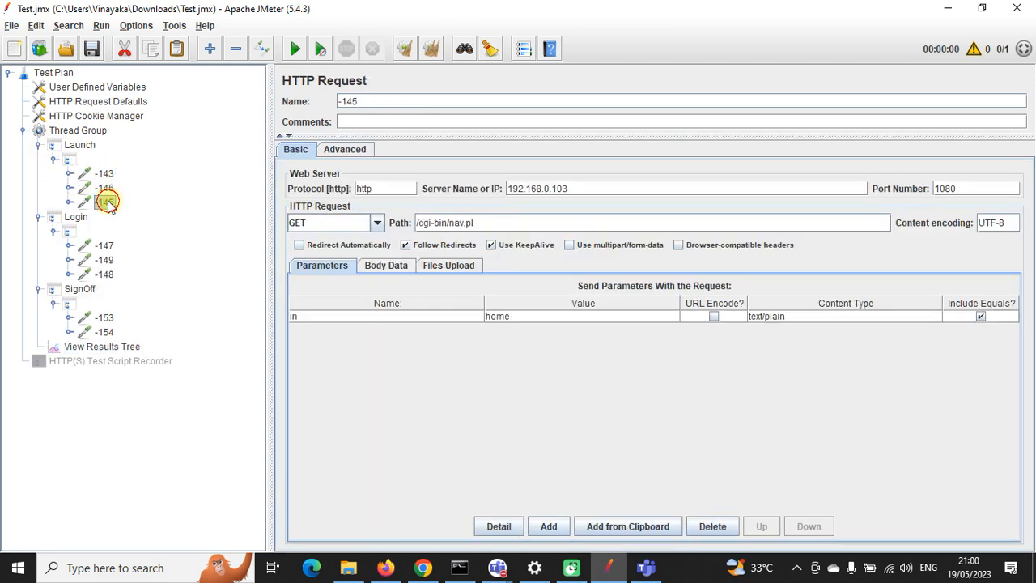
click(95, 348)
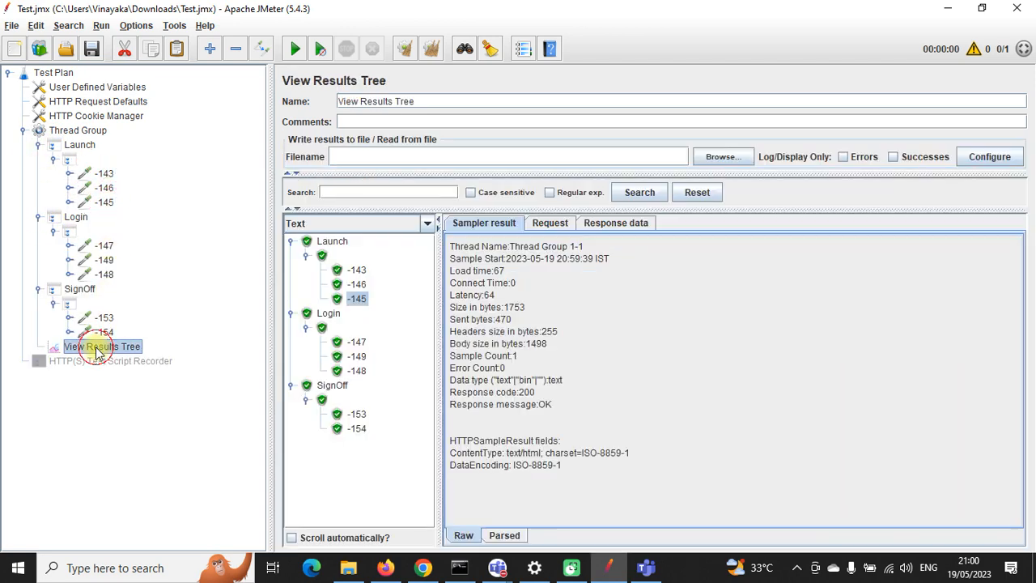
click(357, 269)
click(549, 224)
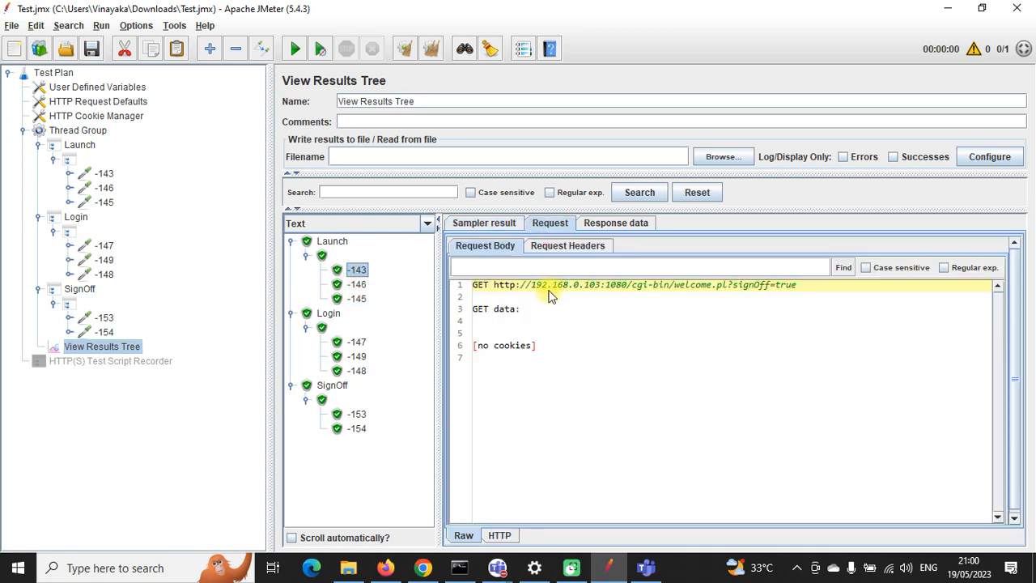
click(612, 223)
Step: Review the requests sent for results -147, -149, -148, -153, -154, -145 and -146
click(356, 341)
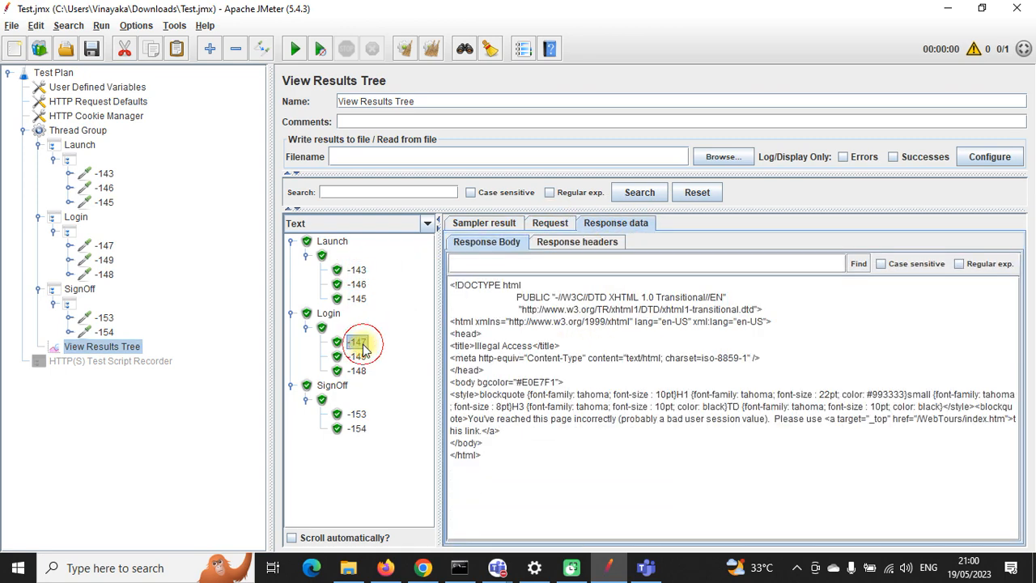
click(549, 223)
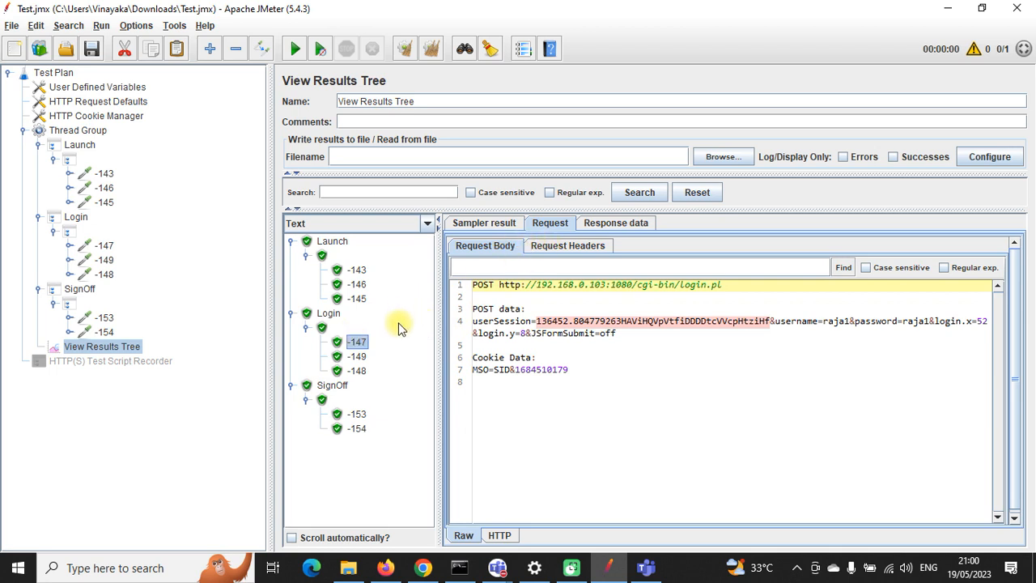
click(360, 357)
click(361, 372)
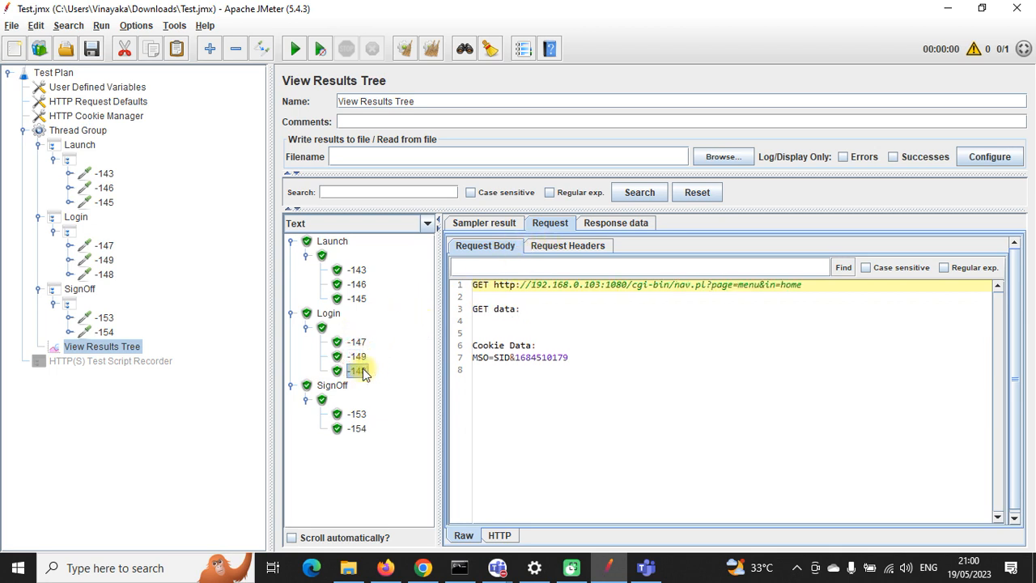
click(357, 413)
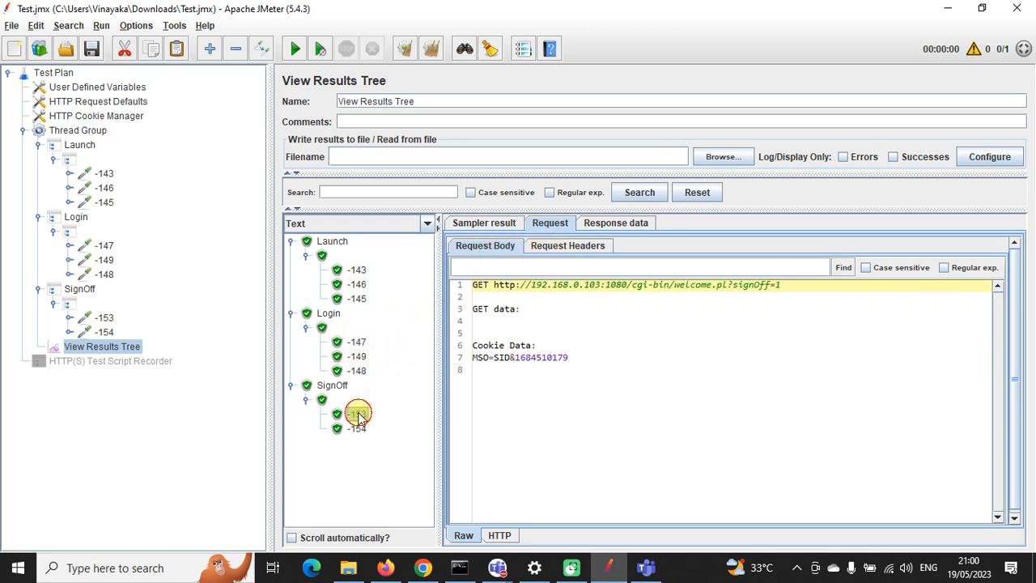
click(357, 428)
click(357, 299)
click(357, 284)
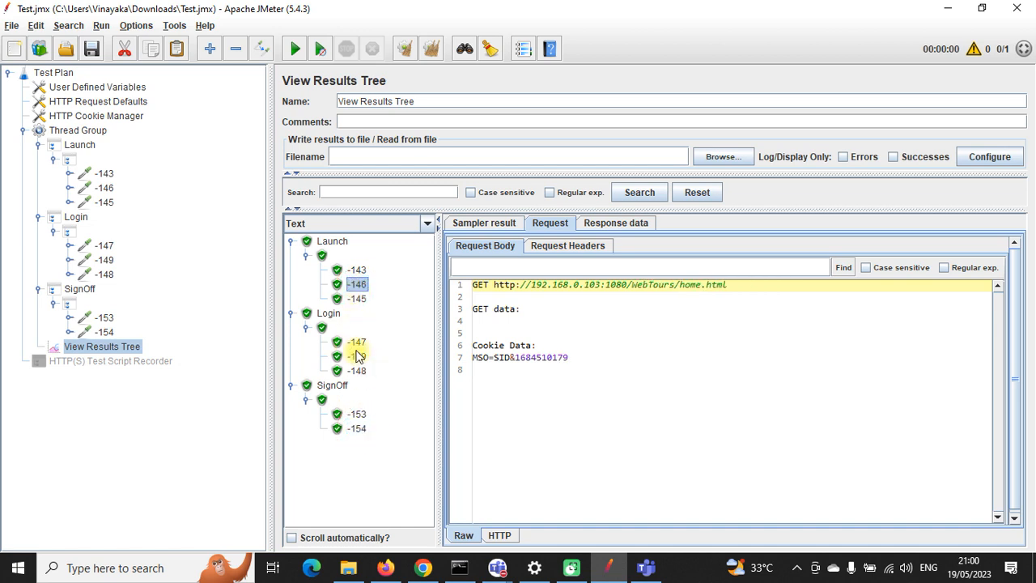
click(357, 342)
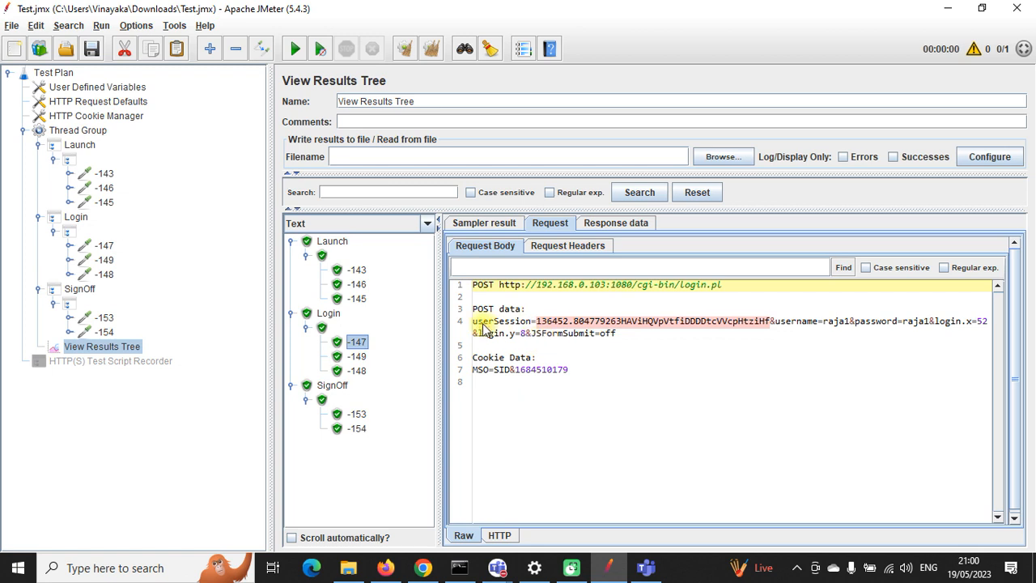
Step: Examine the userSession value in -147's POST data and its Illegal Access response
drag(483, 322, 981, 353)
click(525, 333)
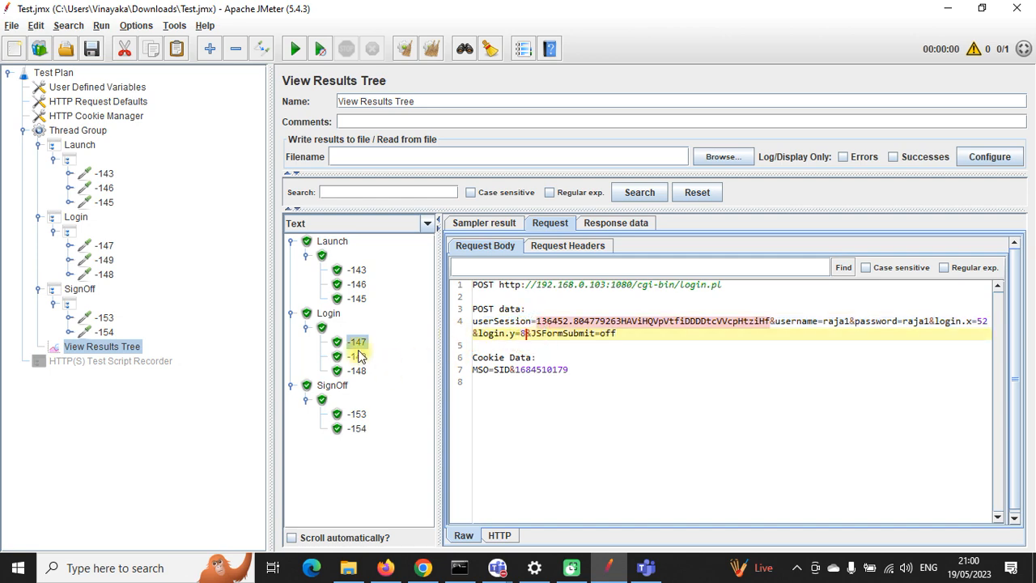
click(616, 224)
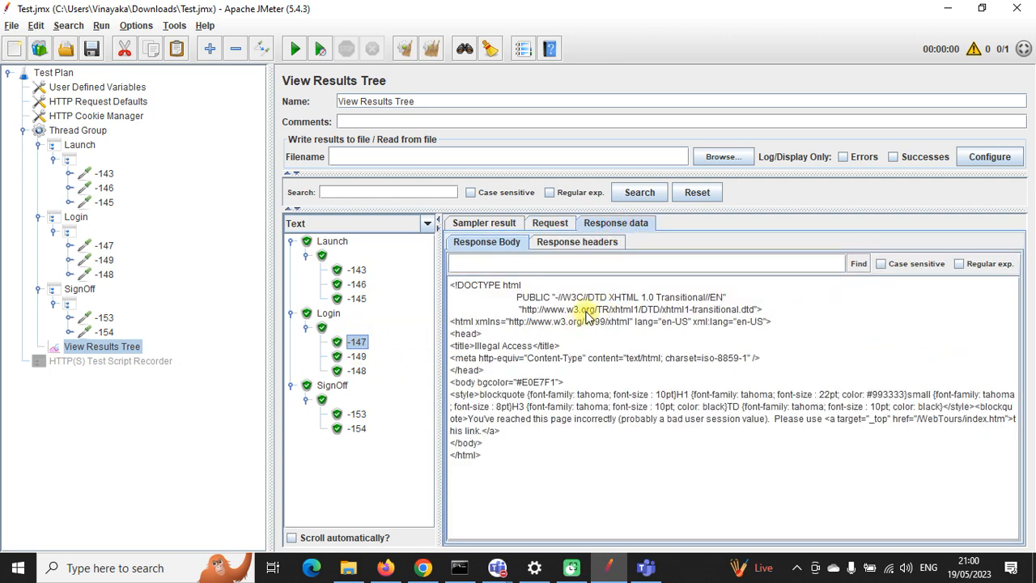
drag(585, 311, 699, 446)
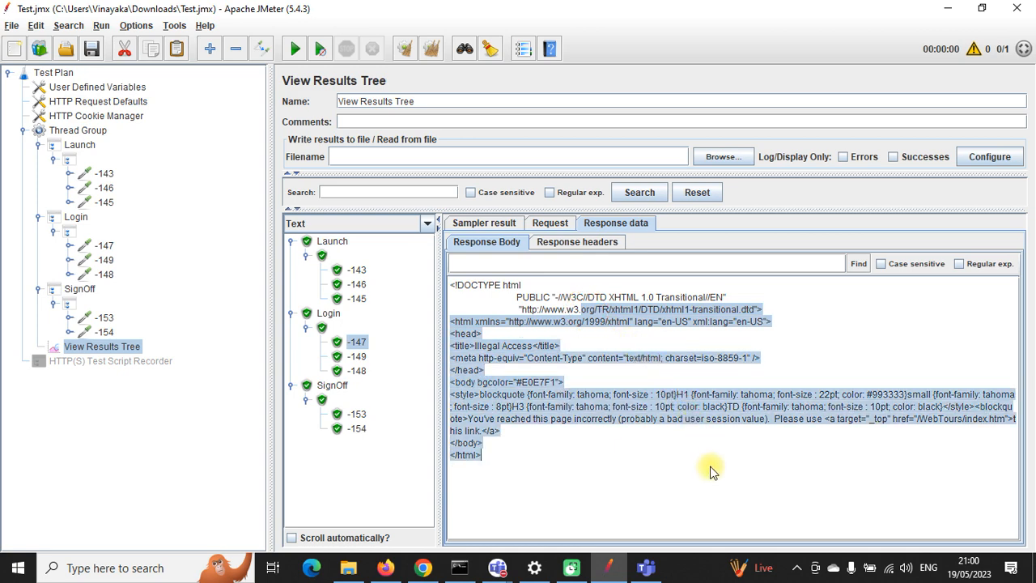
click(643, 382)
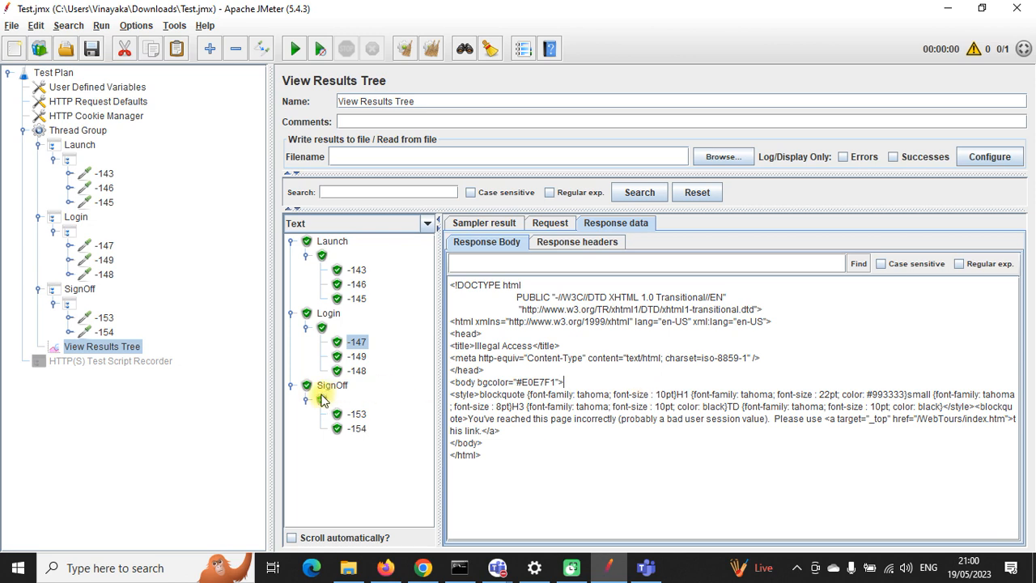
click(291, 386)
click(291, 314)
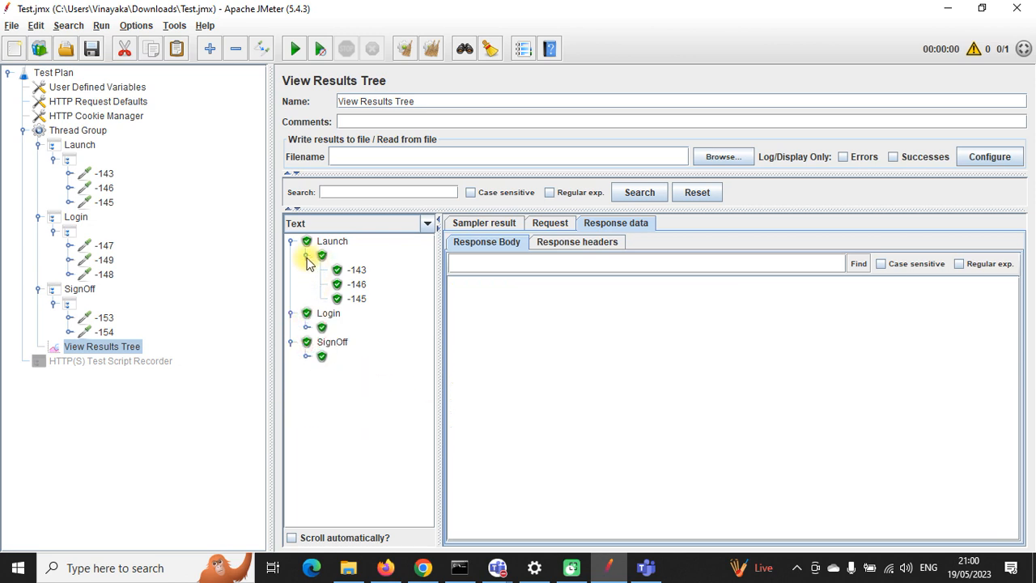
click(305, 257)
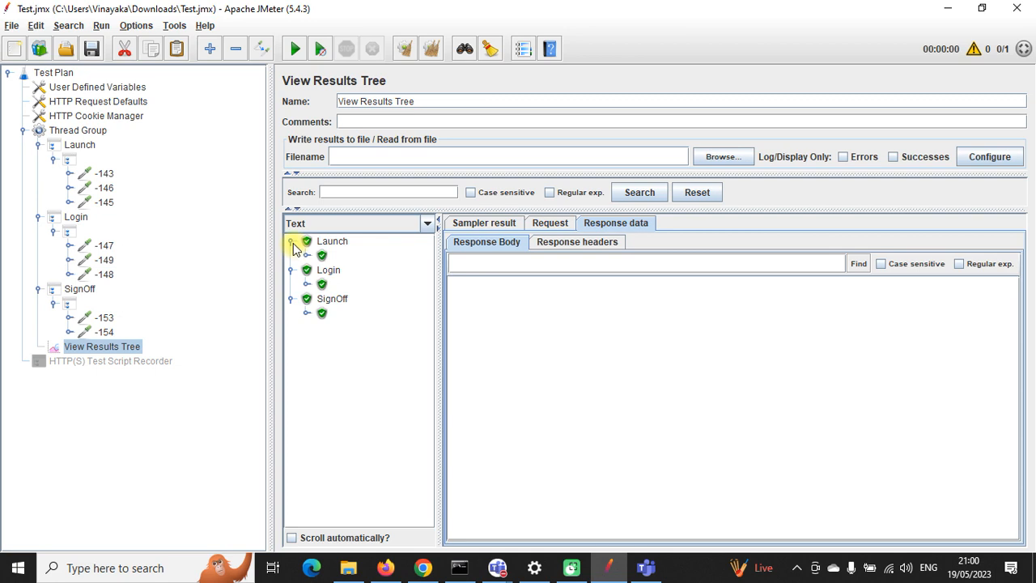
click(305, 256)
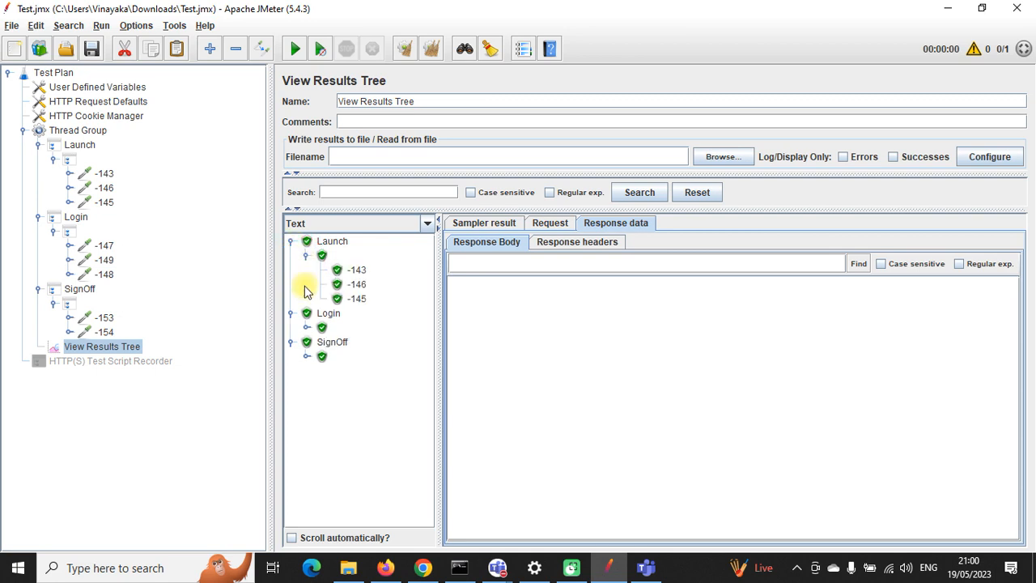
click(305, 328)
click(305, 399)
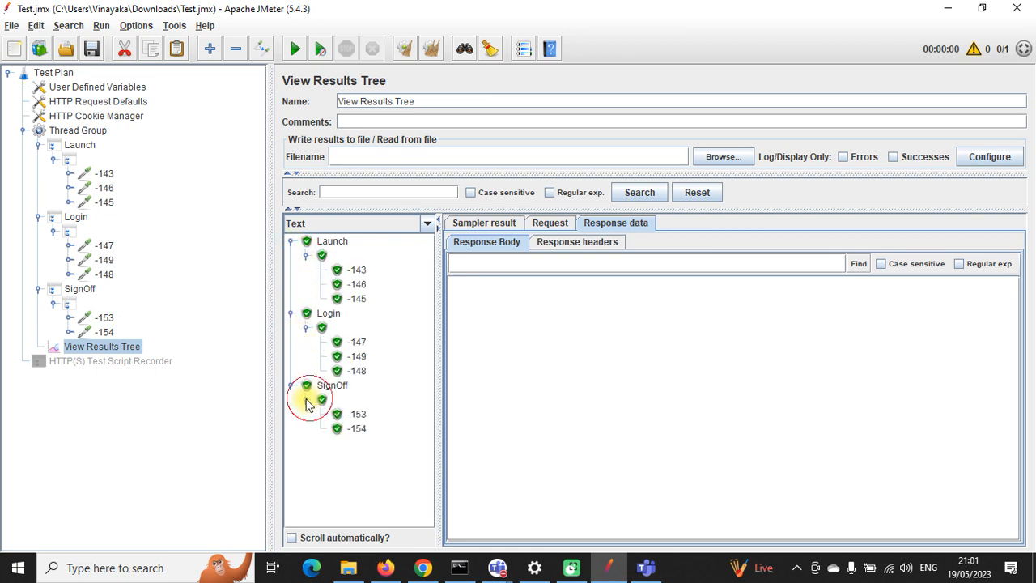
click(103, 188)
click(103, 203)
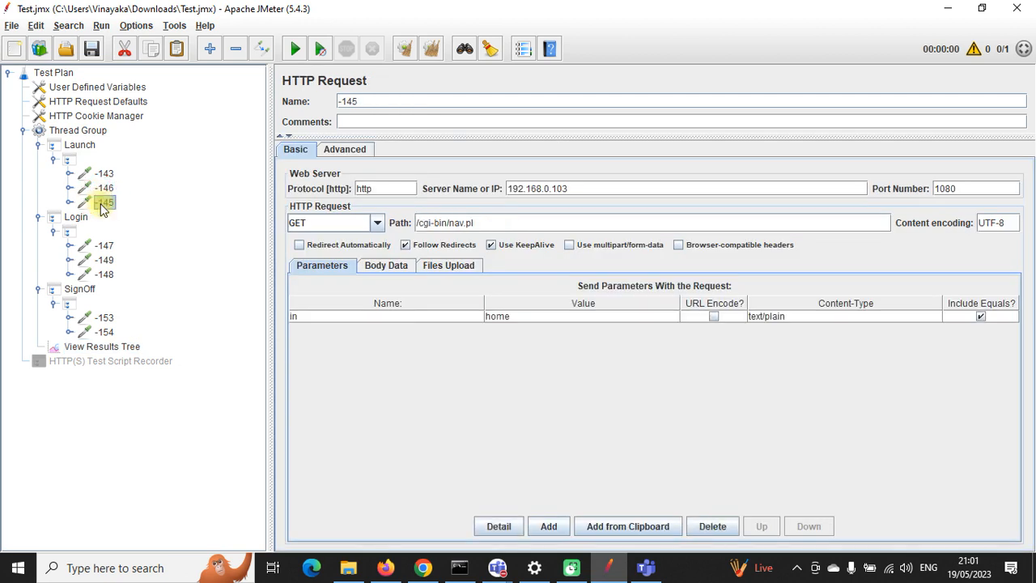
click(103, 246)
double_click(521, 317)
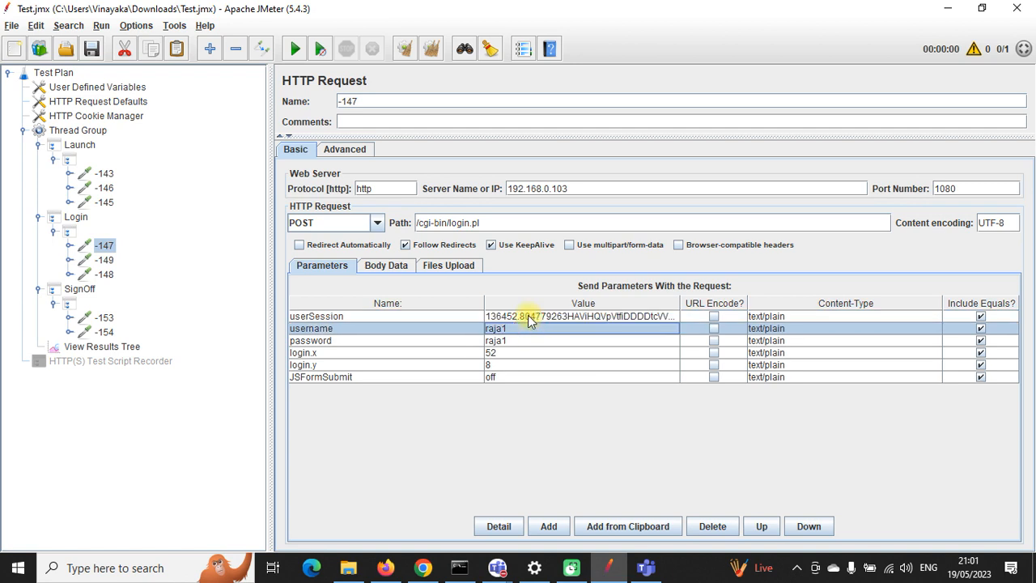
click(528, 316)
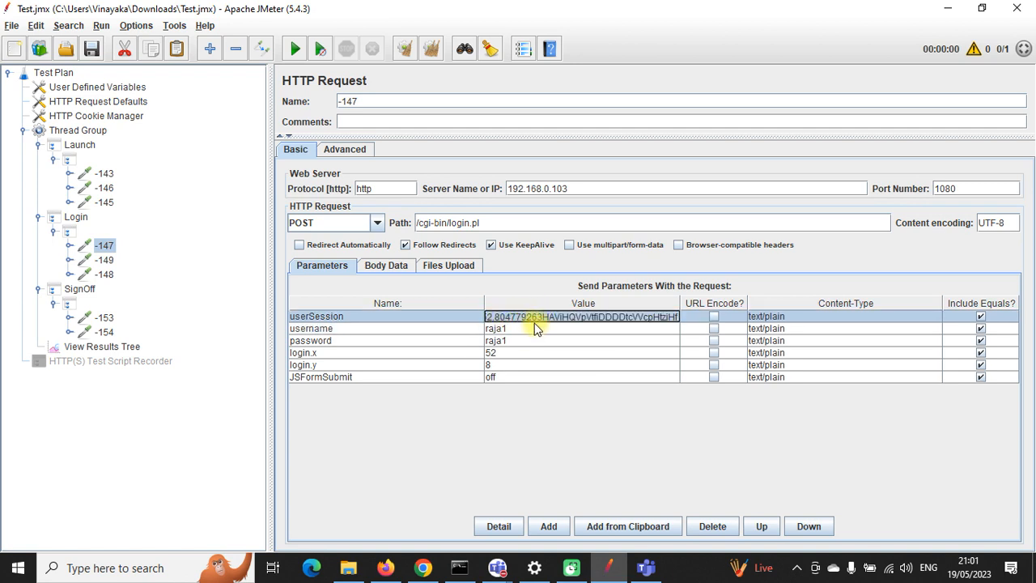
click(536, 326)
double_click(532, 314)
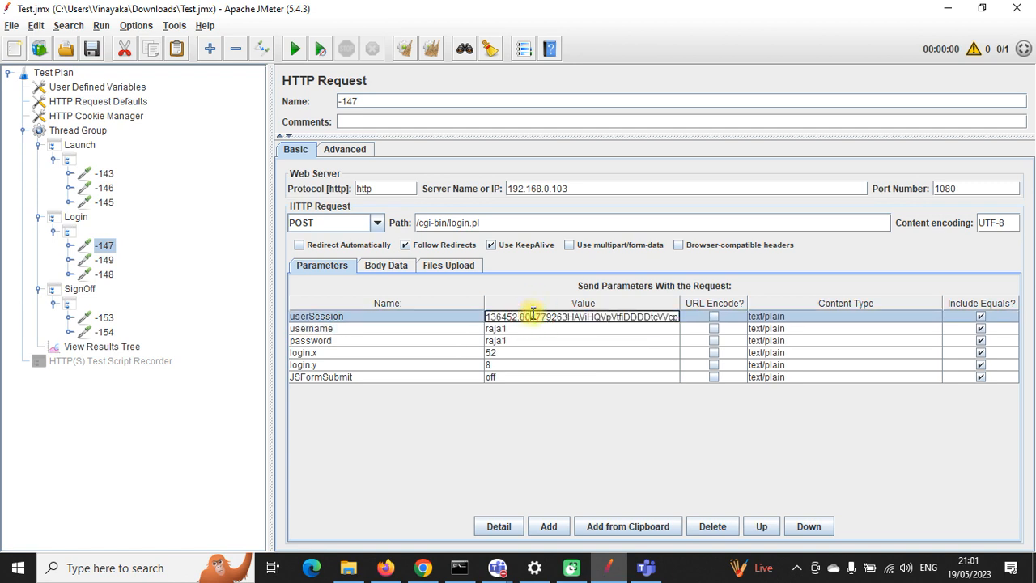
double_click(533, 314)
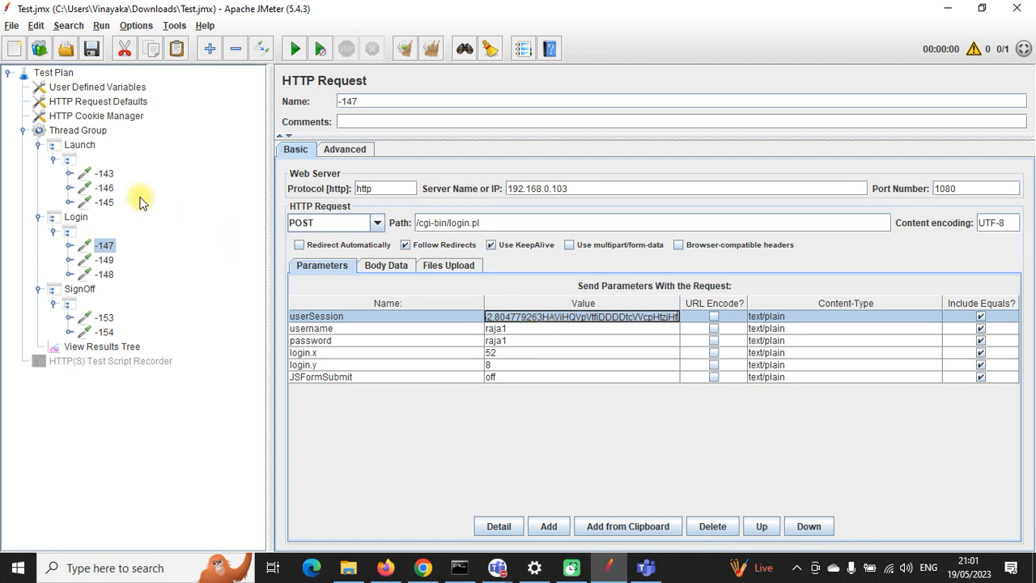
click(103, 173)
click(96, 348)
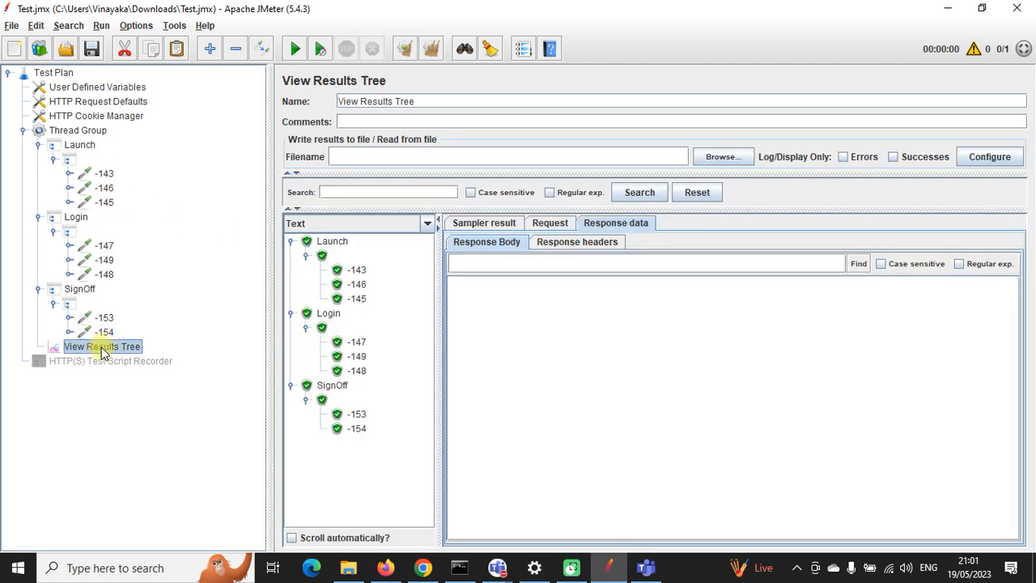
Step: Search the -143 and -146 response bodies for 'user'
click(358, 271)
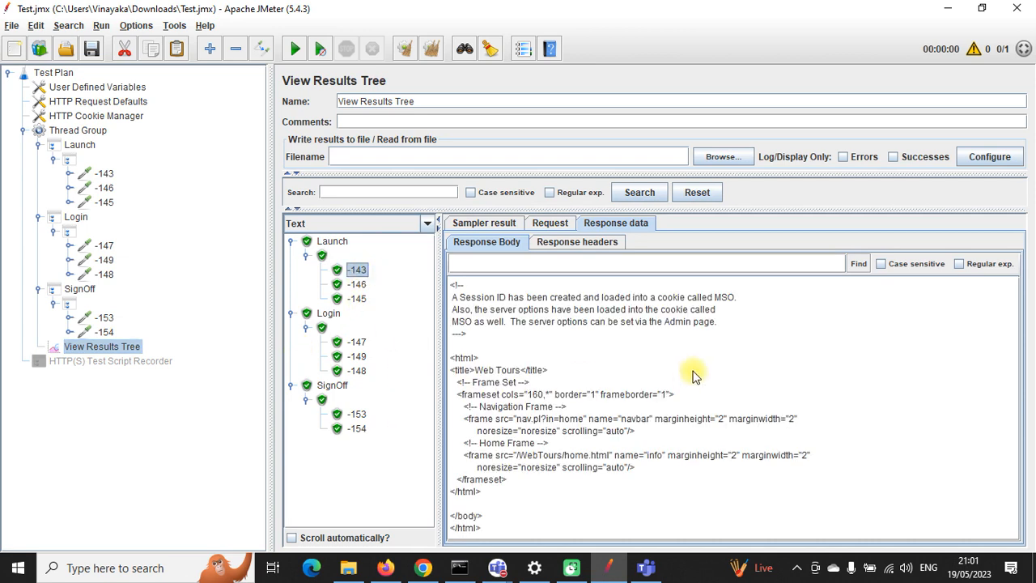
click(635, 441)
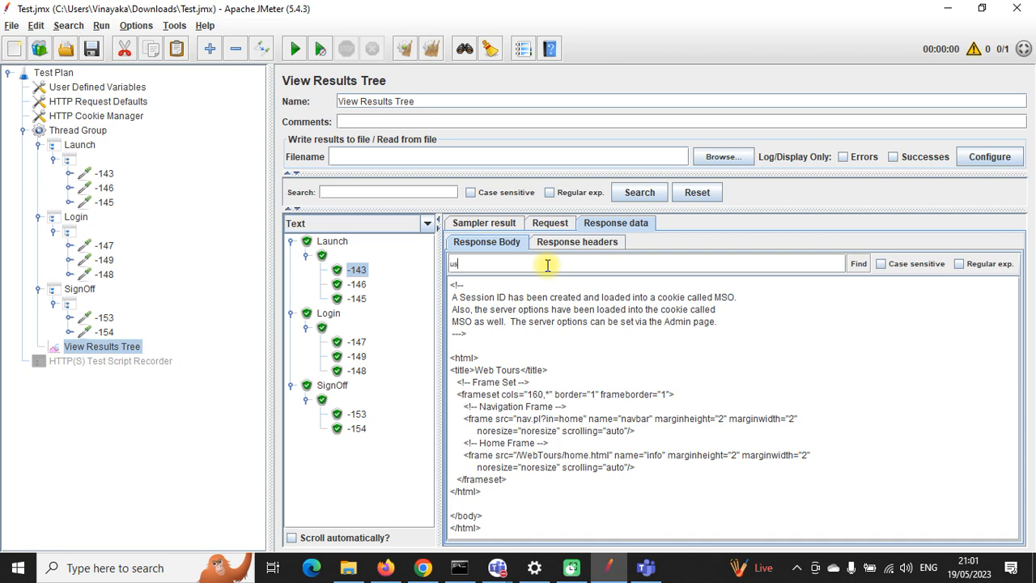
click(856, 266)
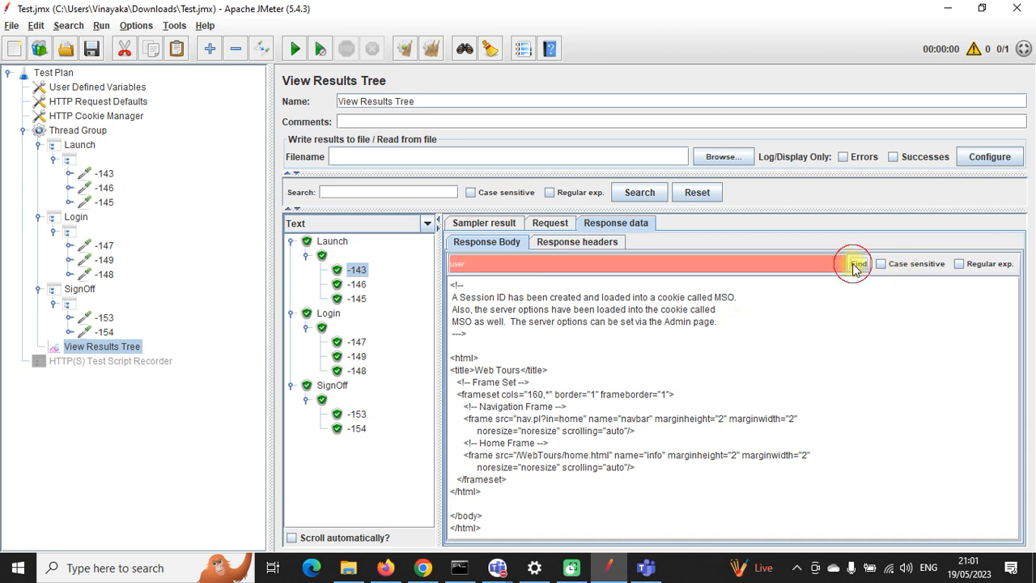
click(356, 284)
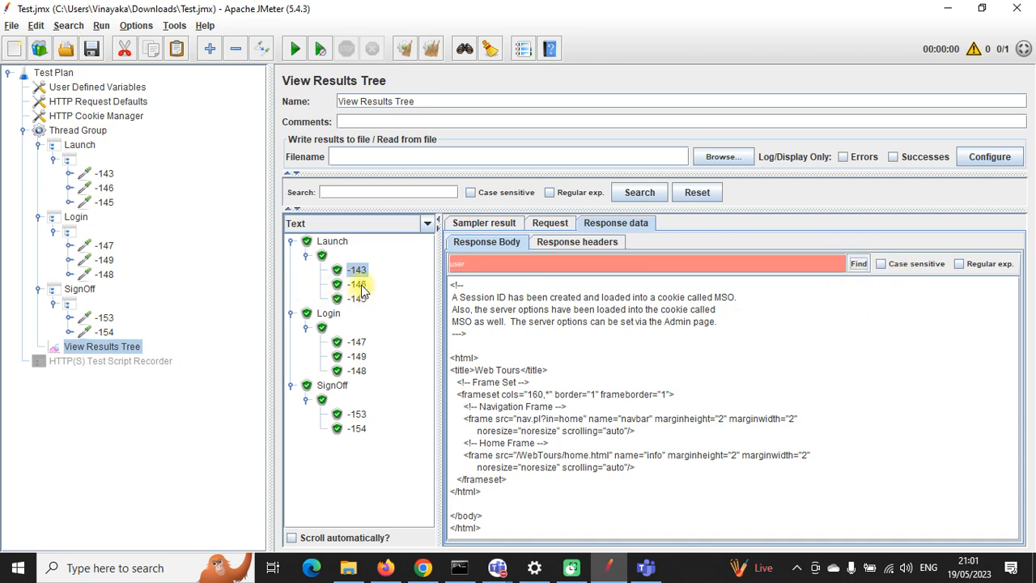
click(859, 266)
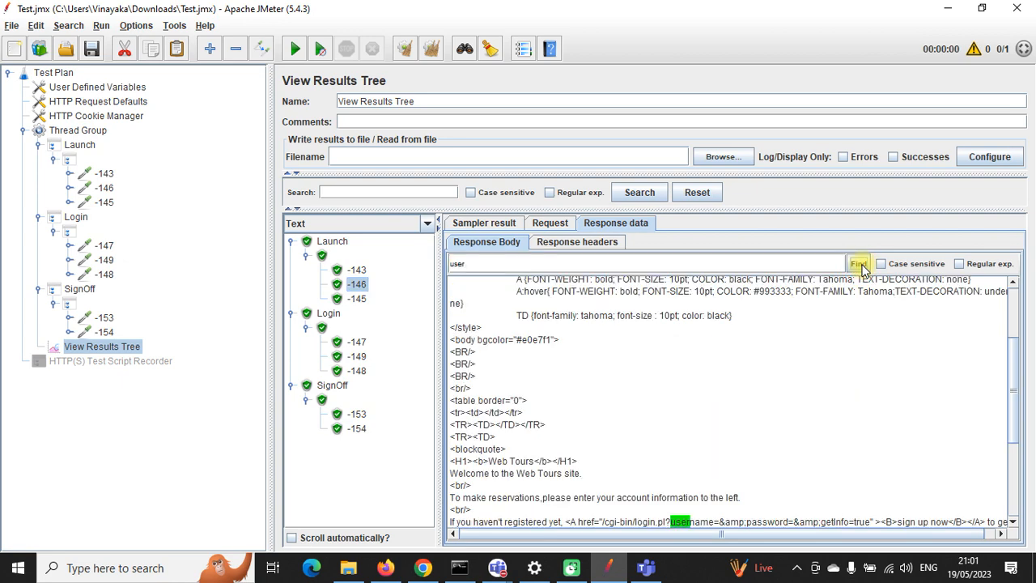
scroll(757, 412, down, 5)
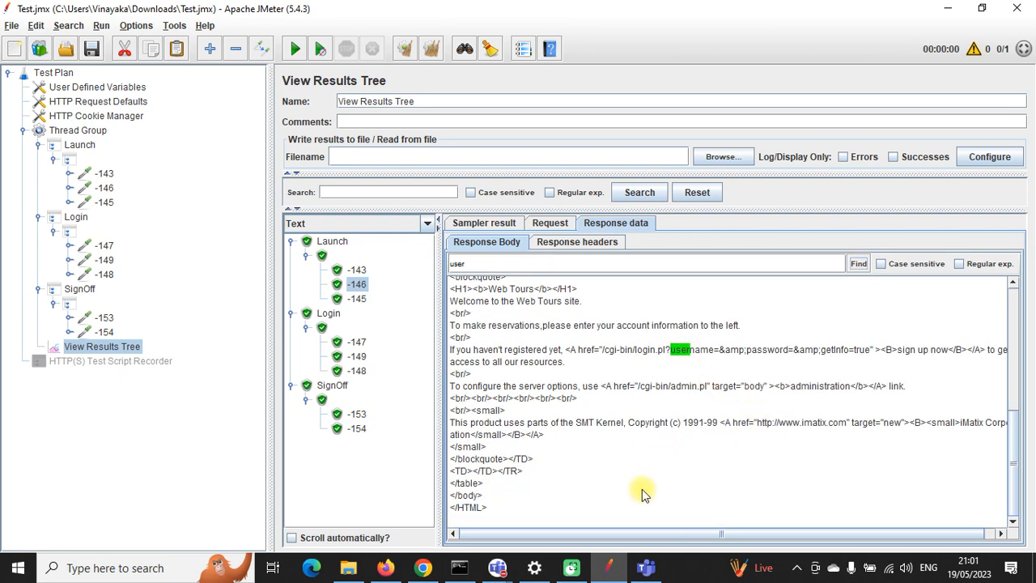
click(857, 265)
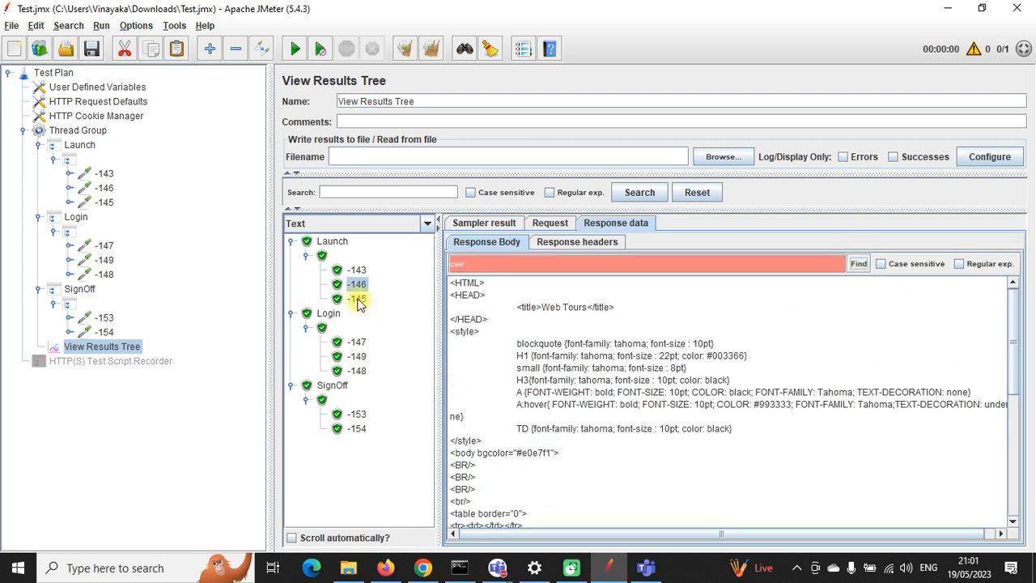
Step: Find 'user' in the -145 response and copy the hidden userSession input line
click(357, 299)
click(858, 264)
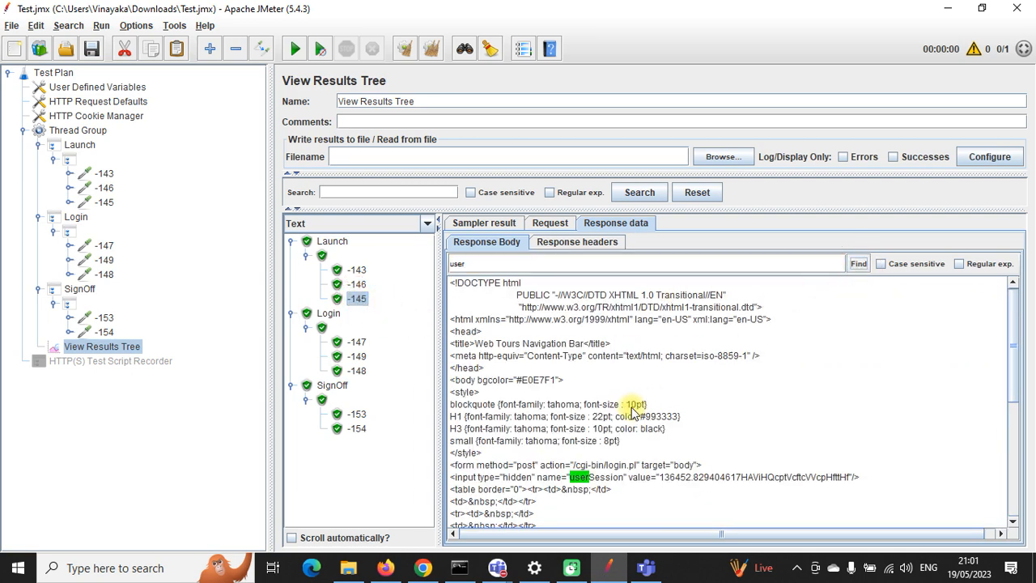
scroll(634, 411, down, 4)
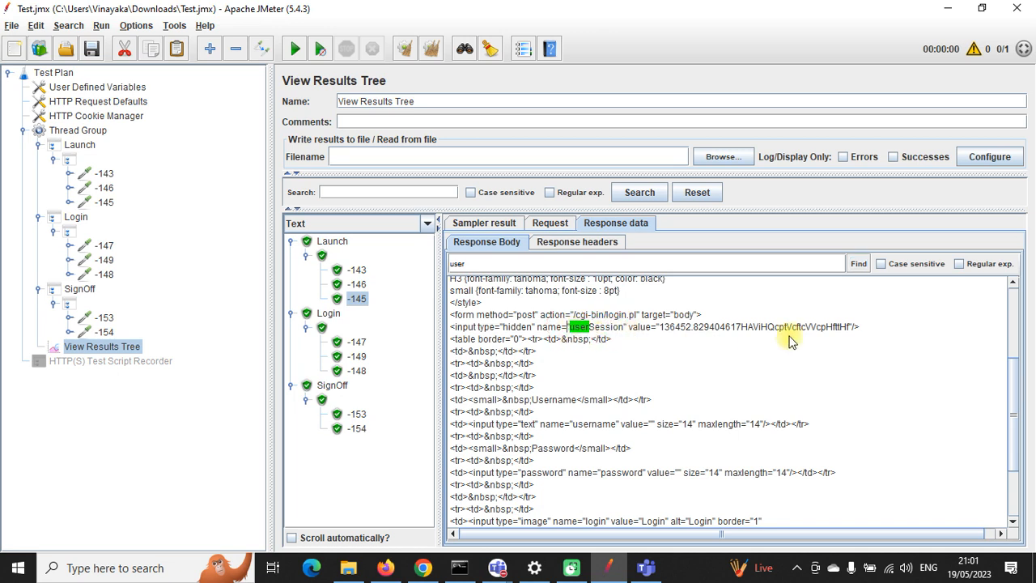
drag(860, 332, 441, 326)
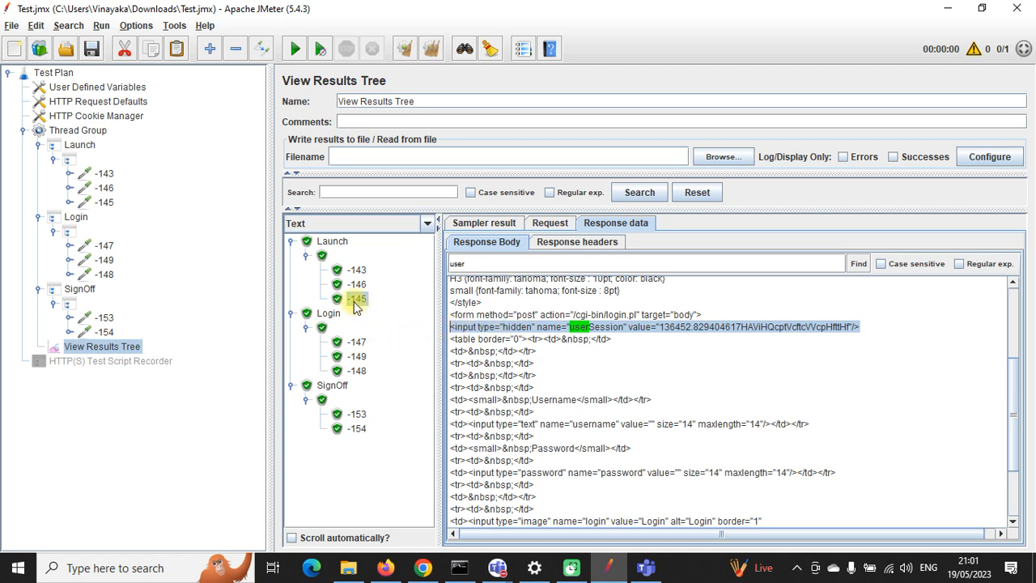
click(103, 202)
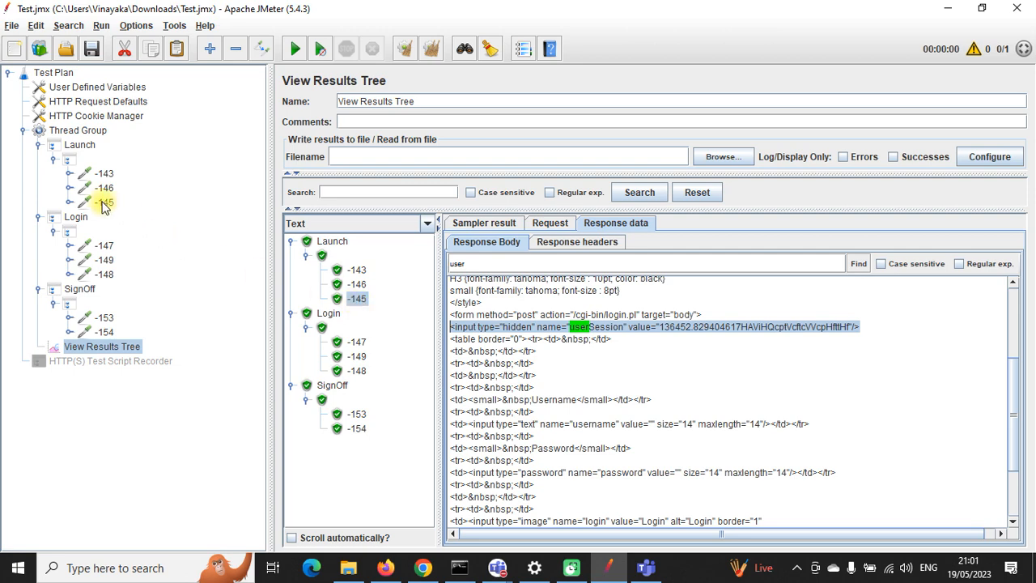
click(68, 203)
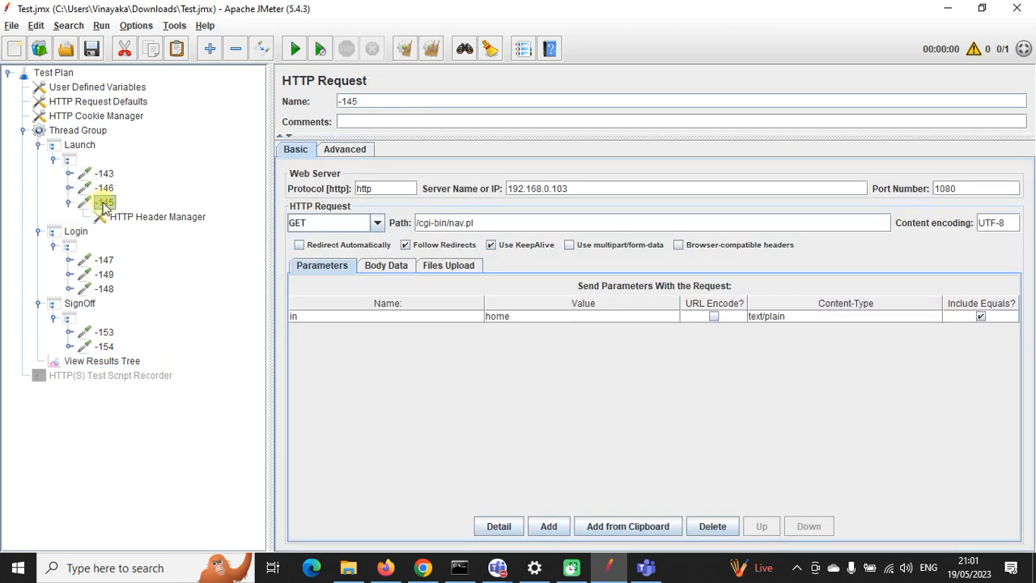
click(102, 361)
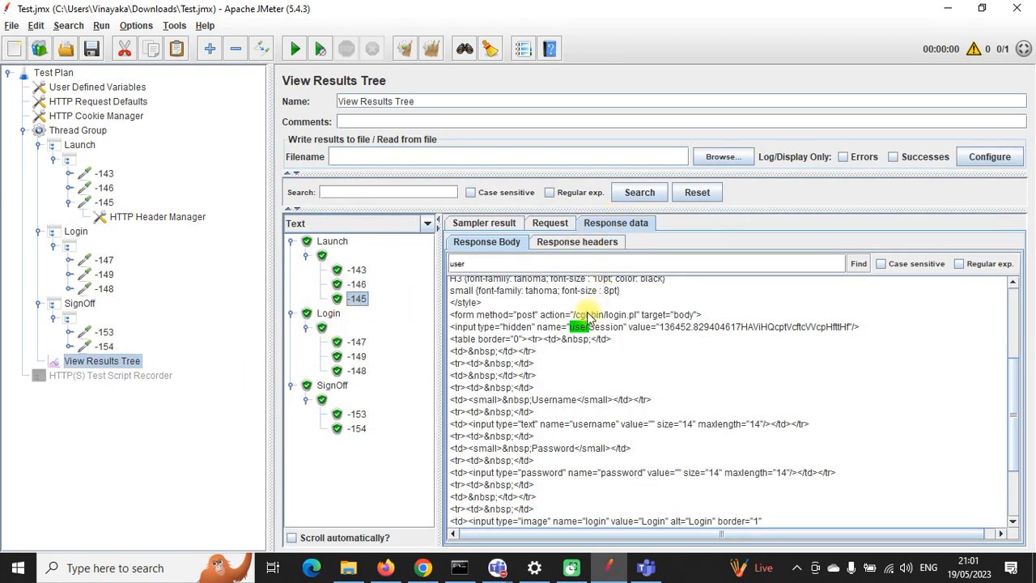
drag(864, 330, 448, 328)
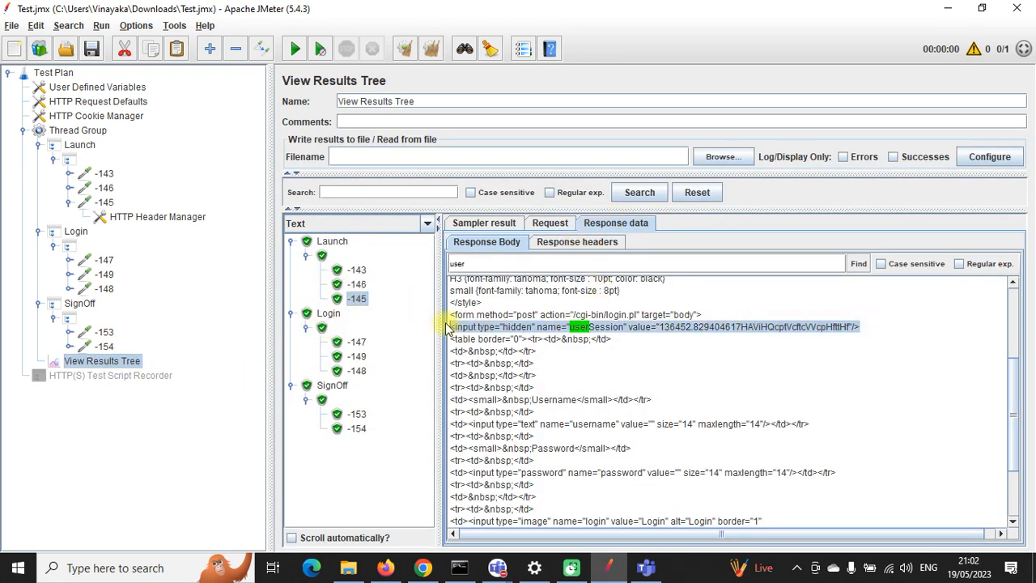
click(107, 202)
Step: Add a Regular Expression Extractor under request -145
right_click(106, 205)
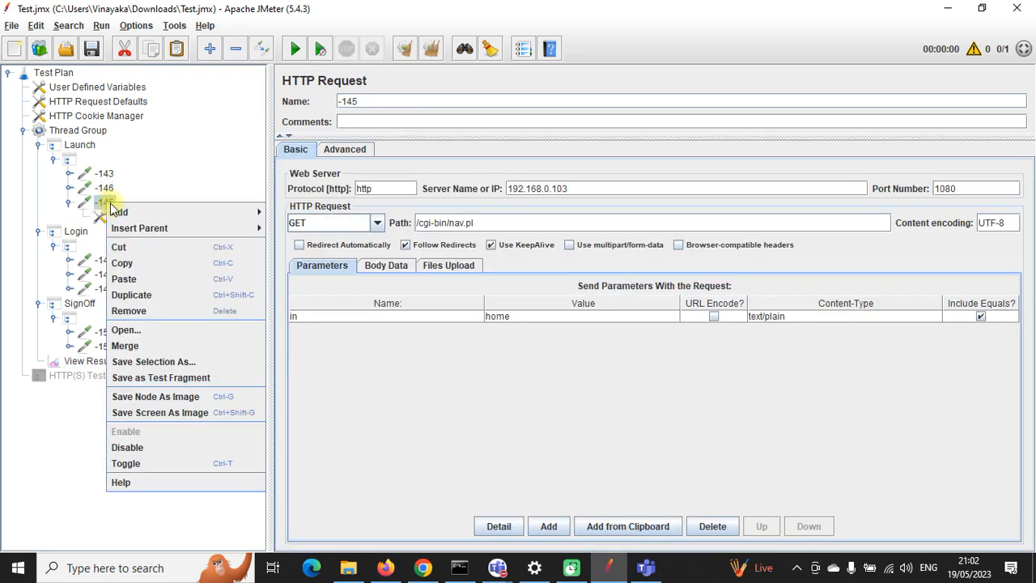
mouse_move(257, 212)
mouse_move(296, 223)
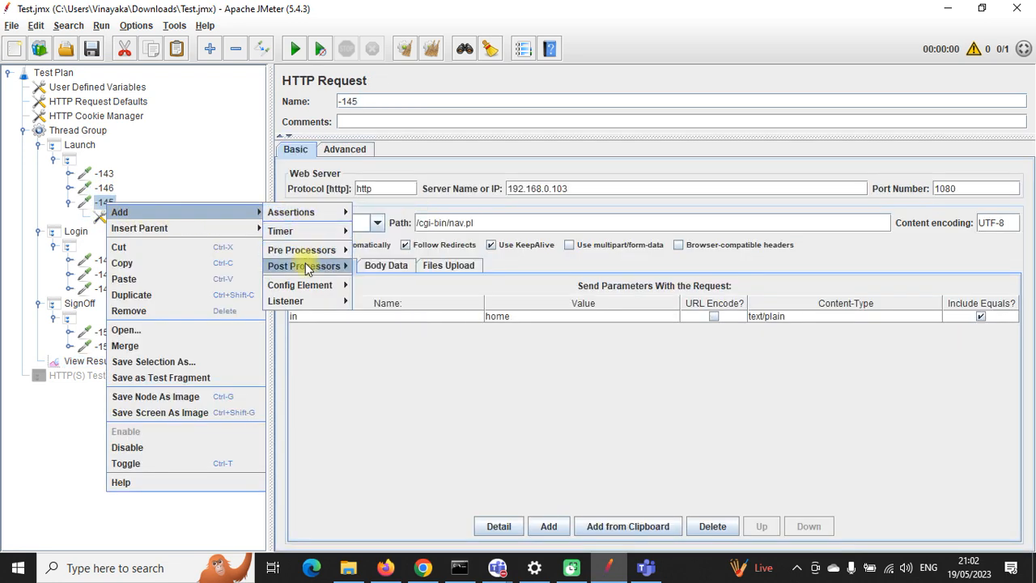
mouse_move(311, 266)
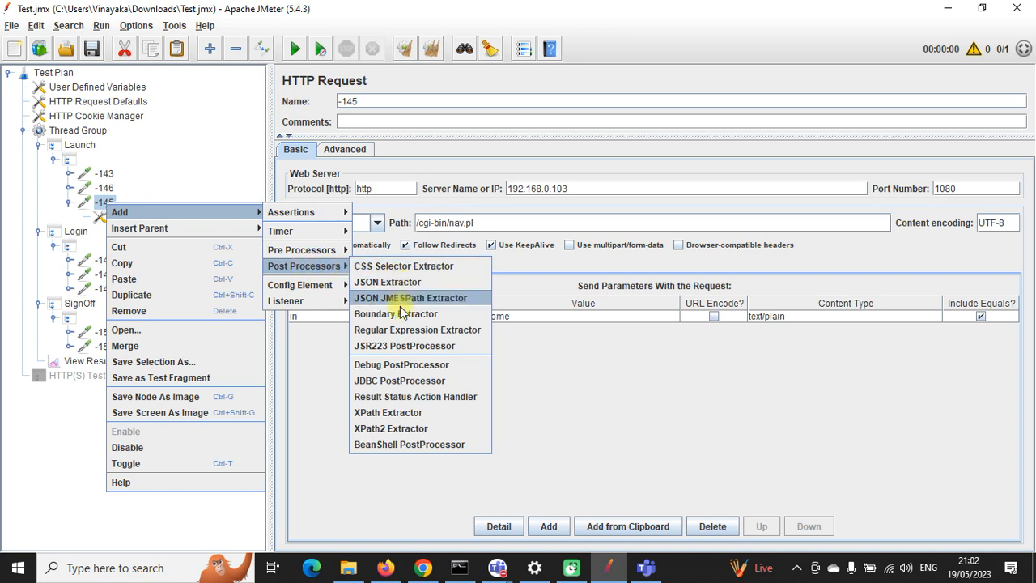
click(404, 337)
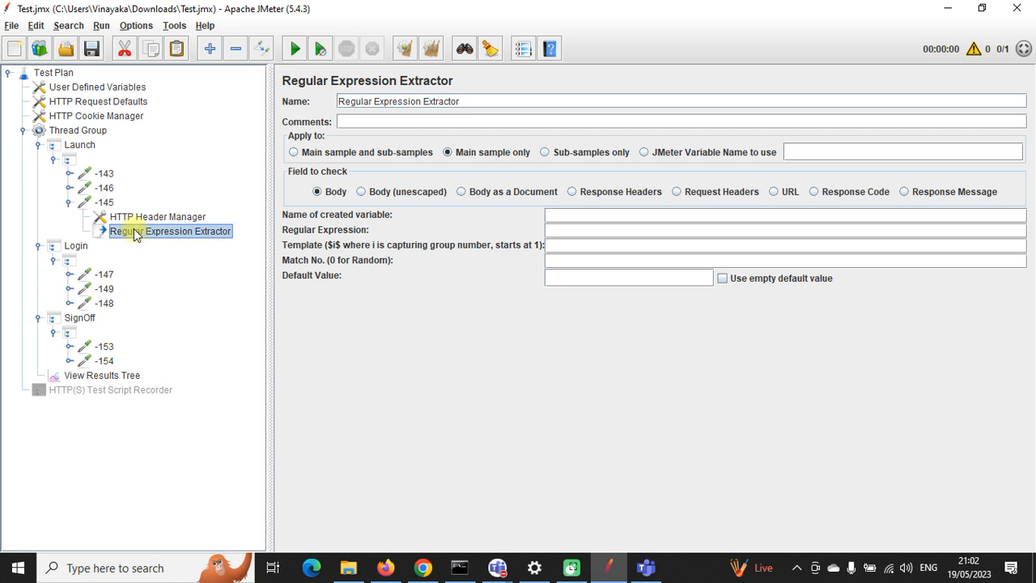
Step: Paste the userSession hidden input line as the regex and strip its hard-coded session value
click(589, 232)
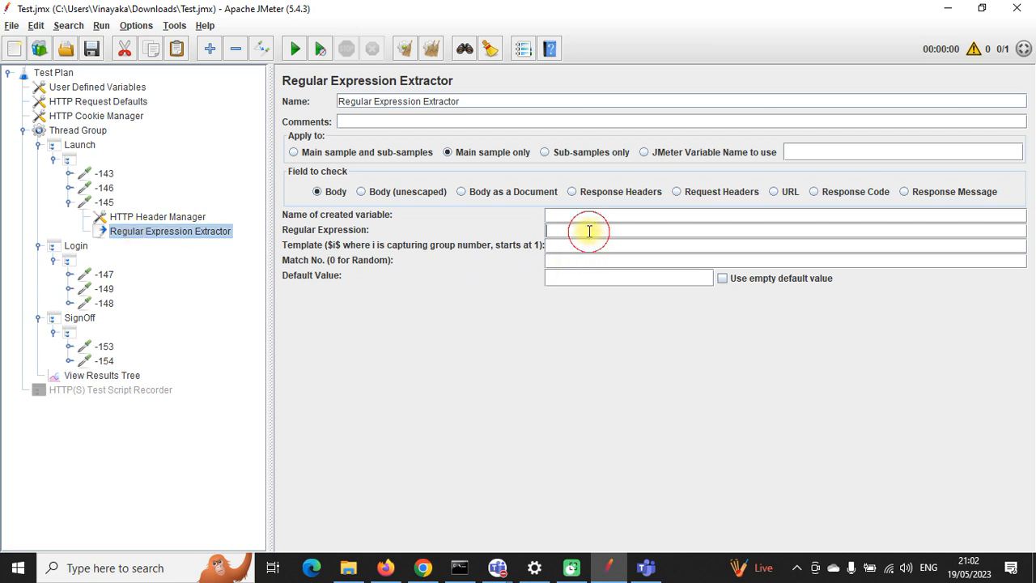
text(<input type="hidden" name="userSession" value="136452.829404617HAViHQcptVcftcVVcpHftIHf"/>)
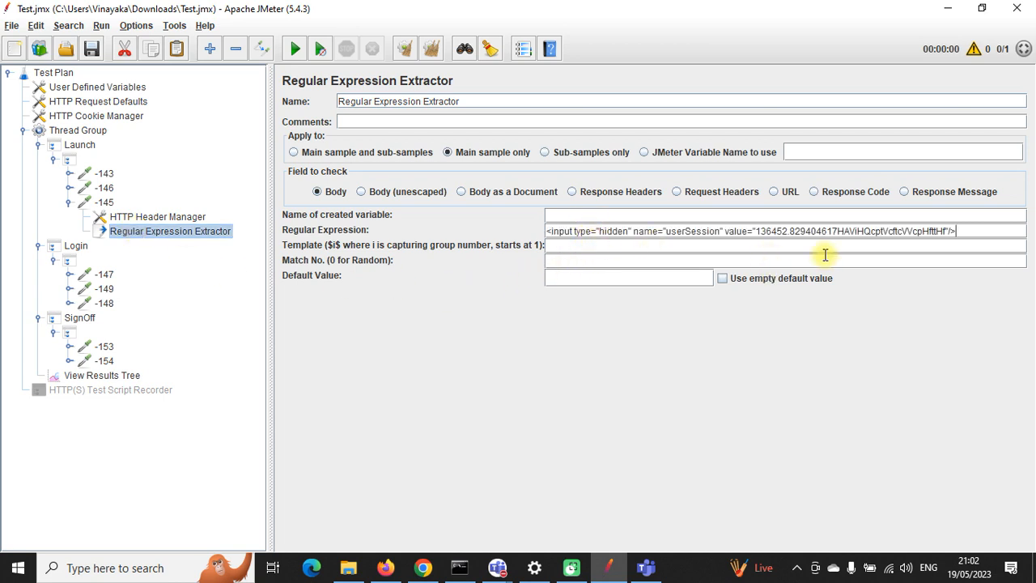
drag(945, 232, 758, 231)
key(BackSpace)
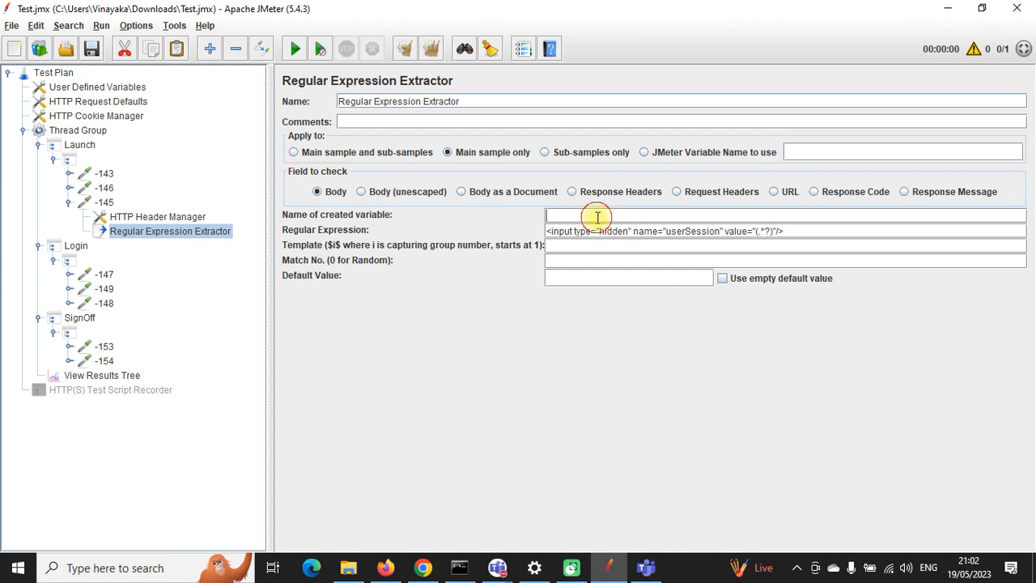
double_click(692, 231)
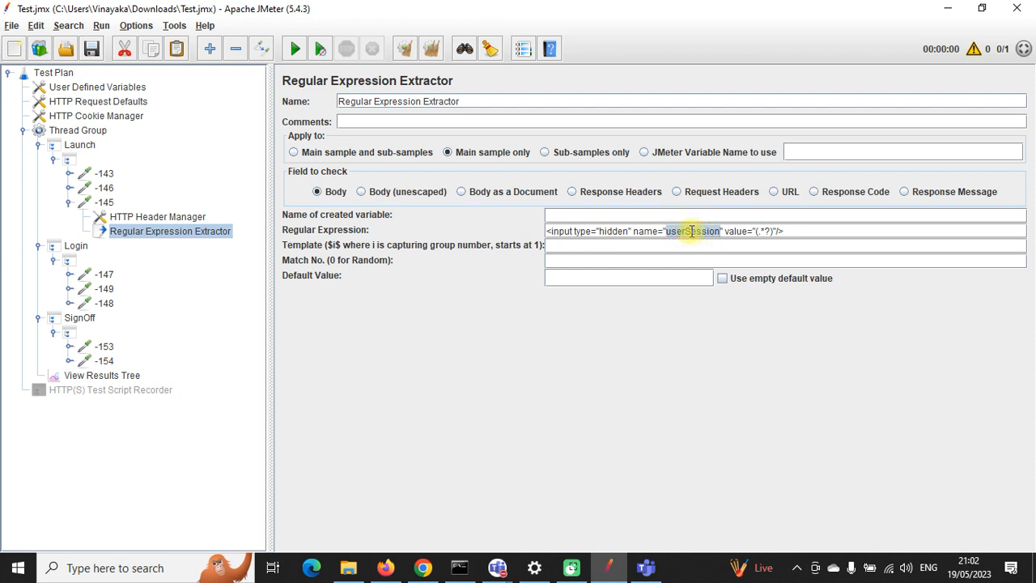
Step: Name the variable c_userSession, with template $1$, match number 0 and default NOTFound
click(577, 215)
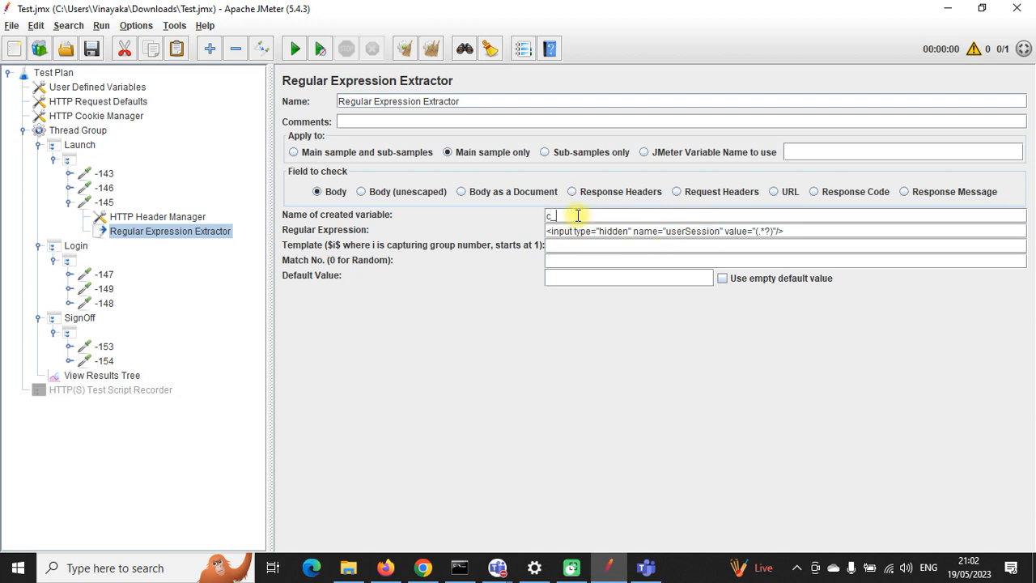
click(597, 247)
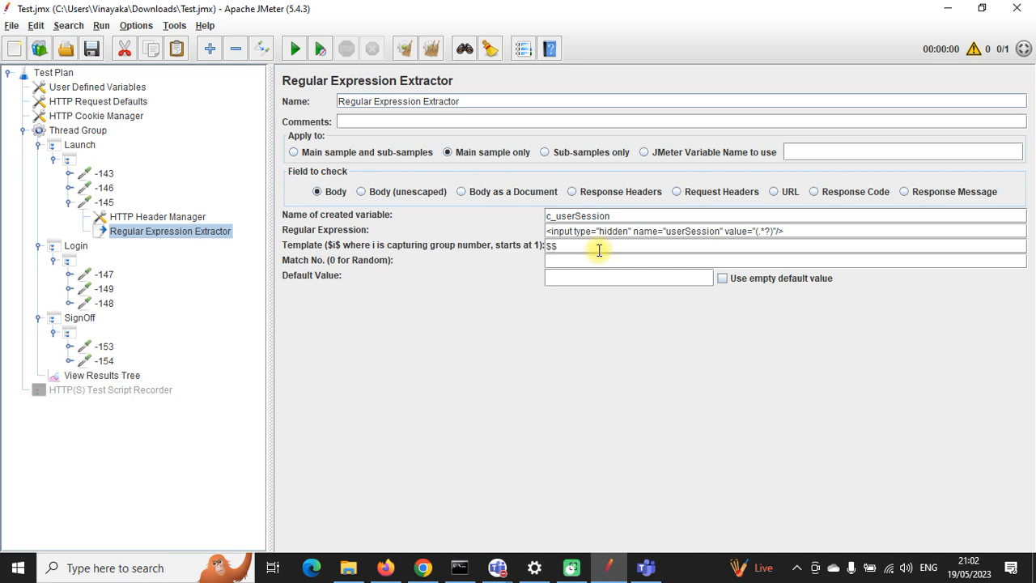
text($$)
text(1)
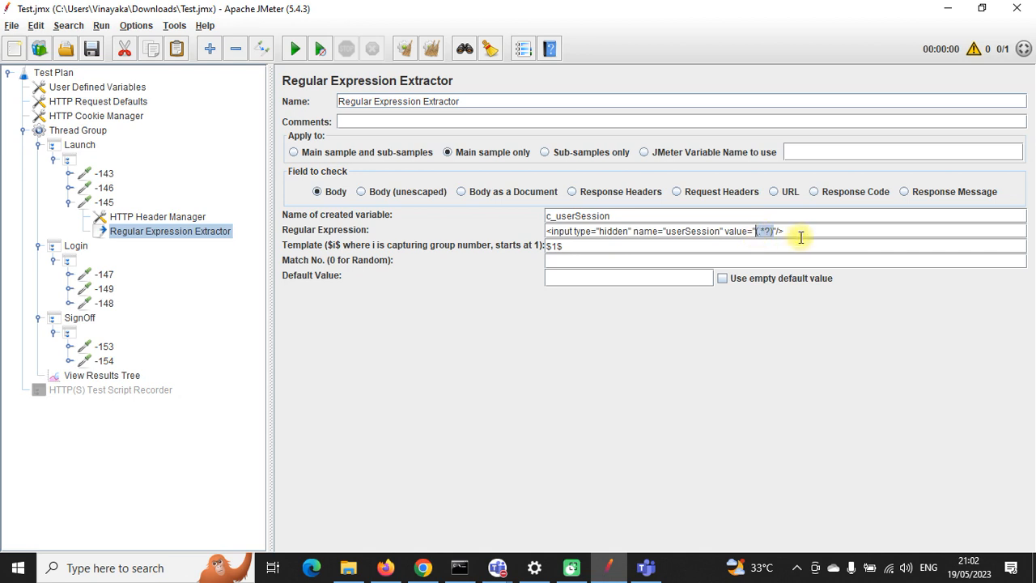
click(800, 229)
text((.*?))
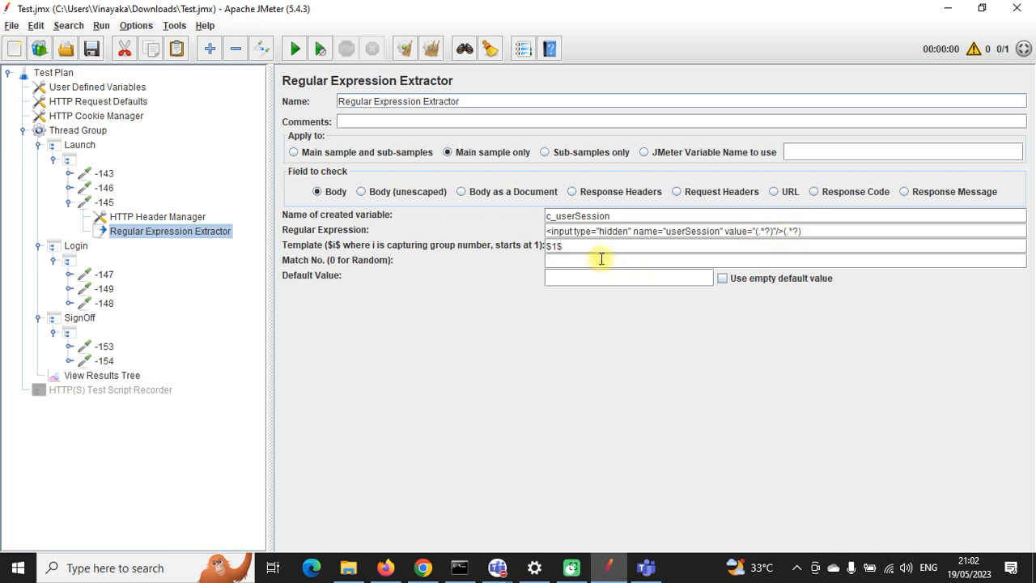
click(557, 246)
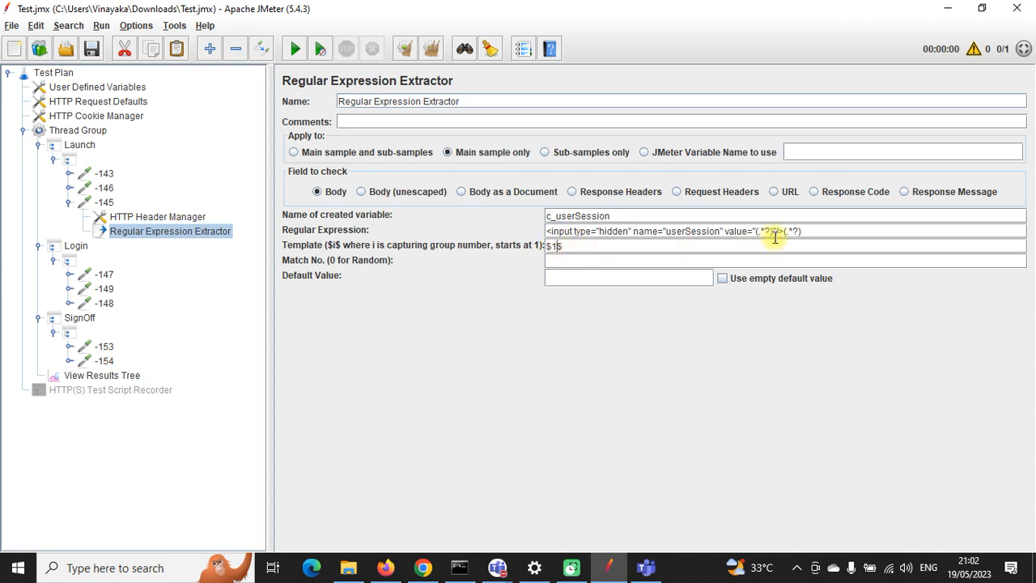
click(805, 231)
text(0)
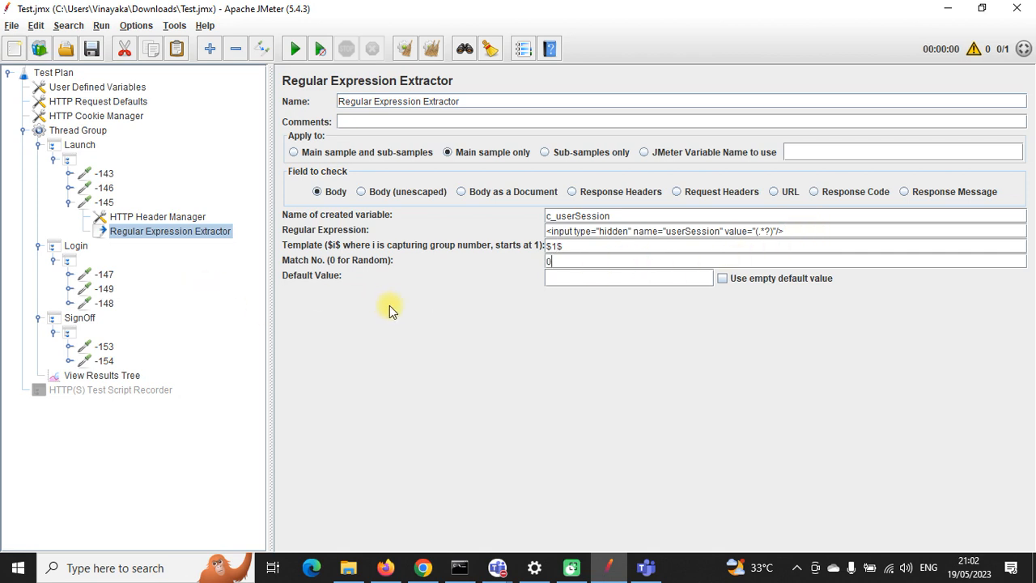
click(570, 276)
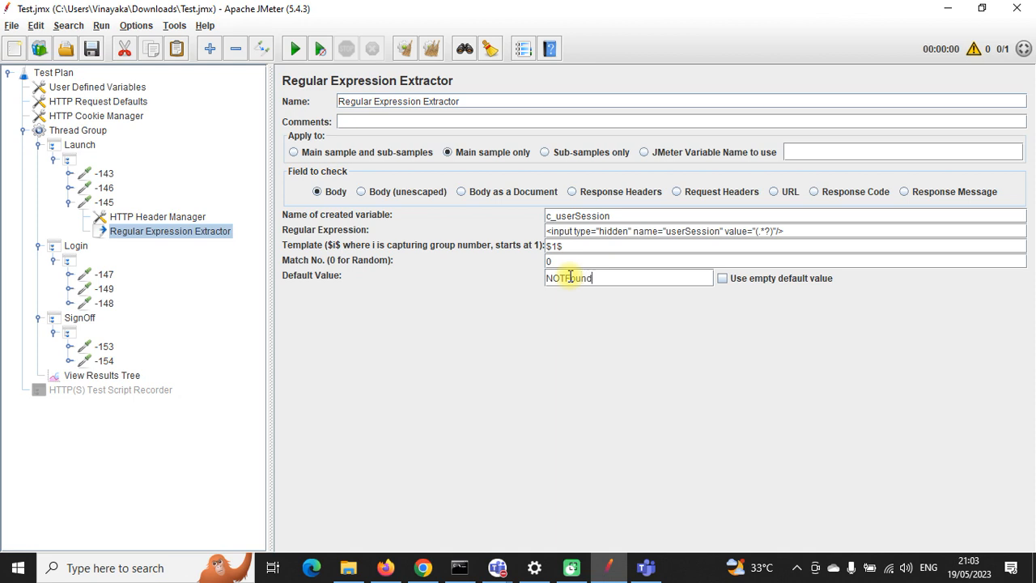
drag(612, 215, 550, 216)
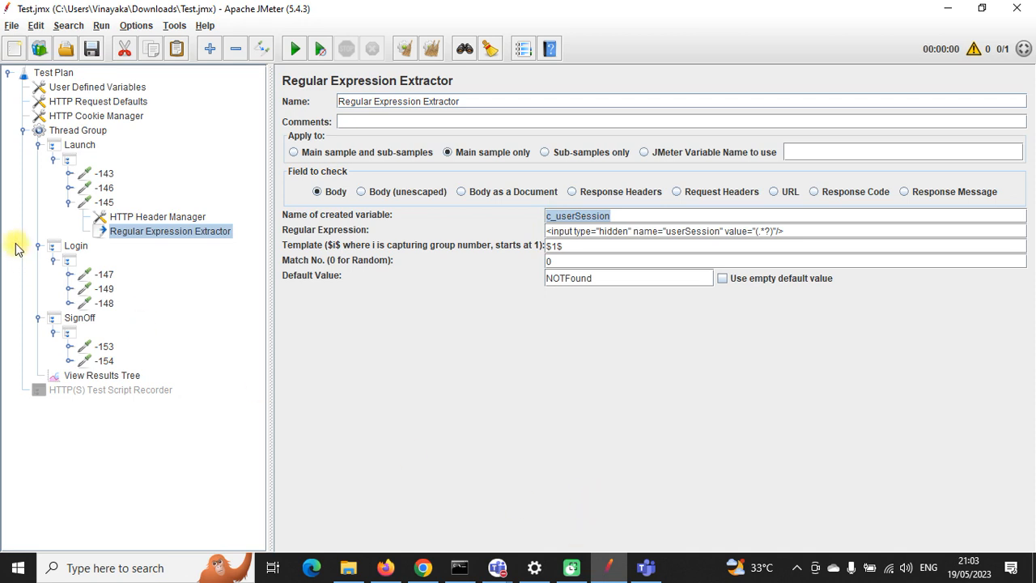
click(70, 203)
Step: Replace login request -147's userSession value with ${c_userSession} and save the test plan
click(95, 245)
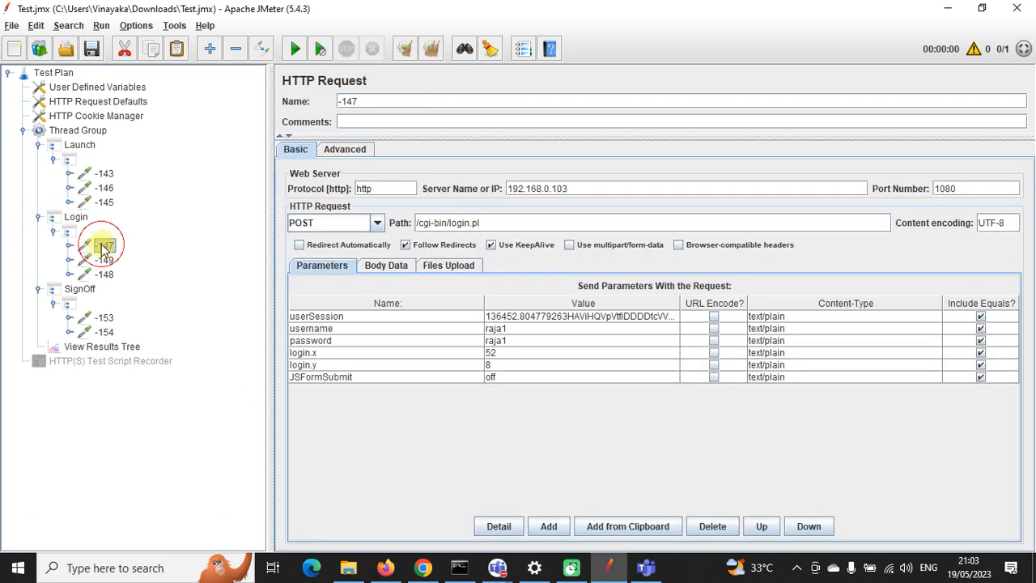
double_click(536, 316)
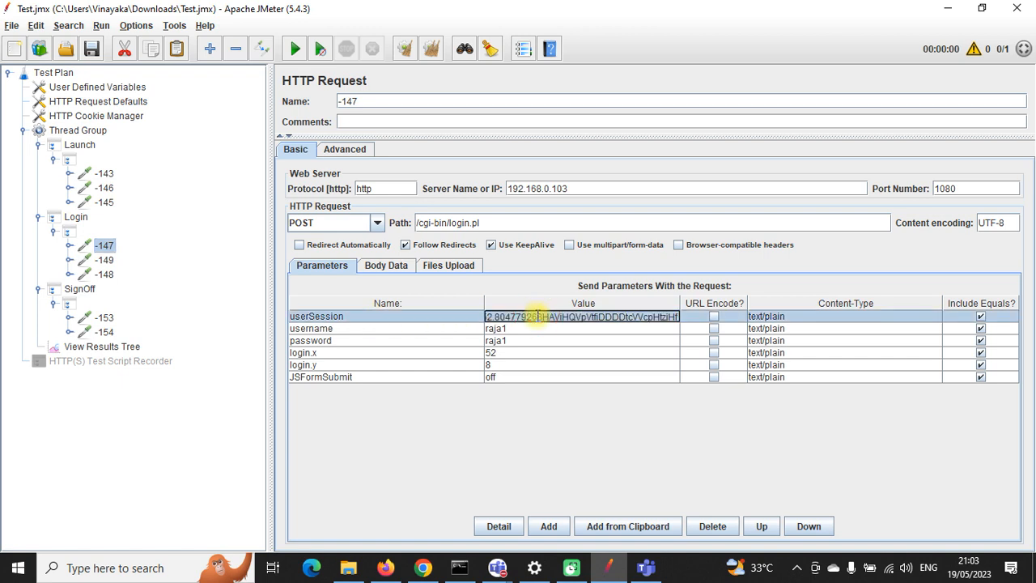
key(BackSpace)
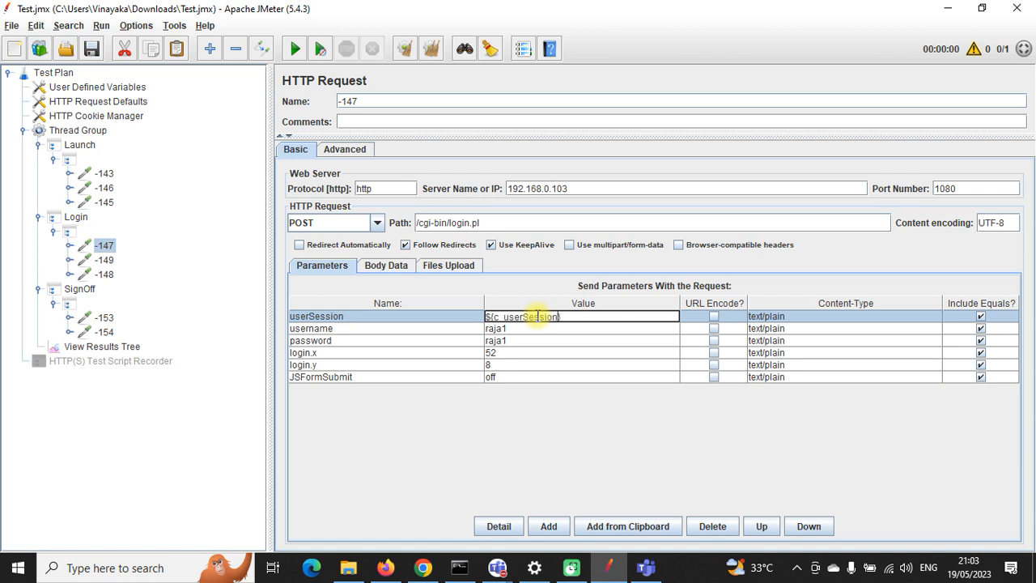
click(542, 330)
click(542, 319)
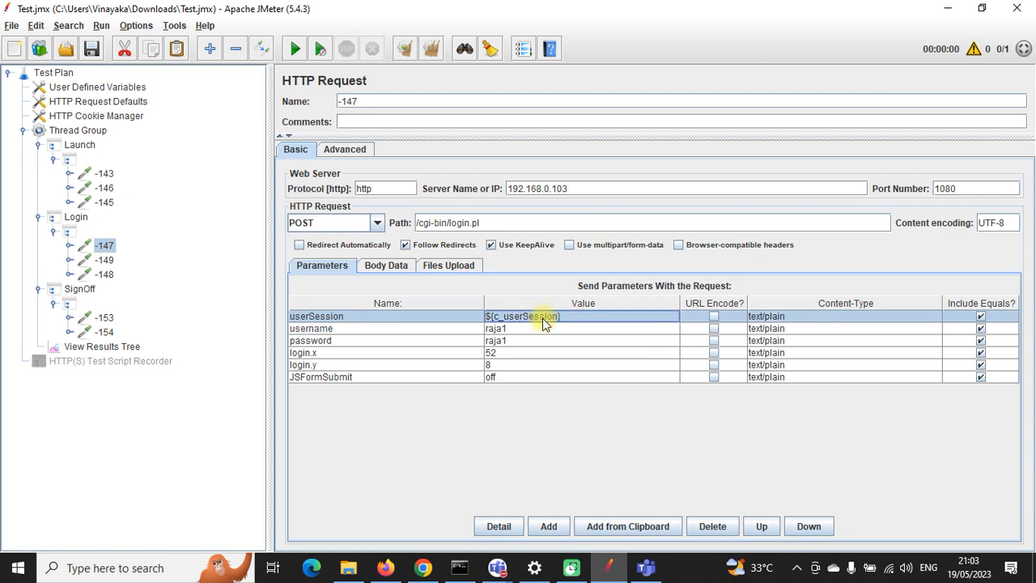
click(92, 49)
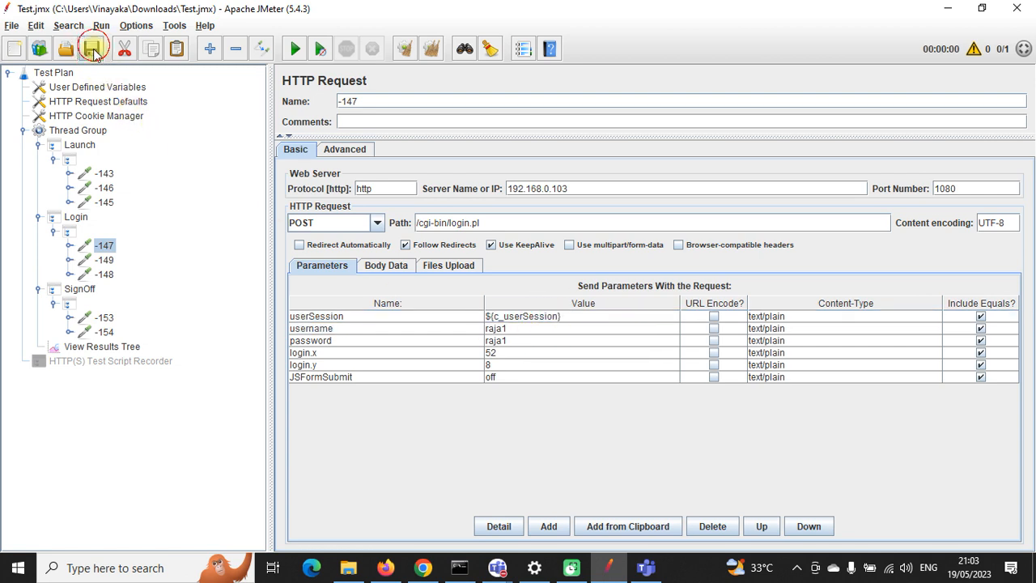
Step: Collapse the tree, save, then clear View Results Tree and start a new test run
click(53, 232)
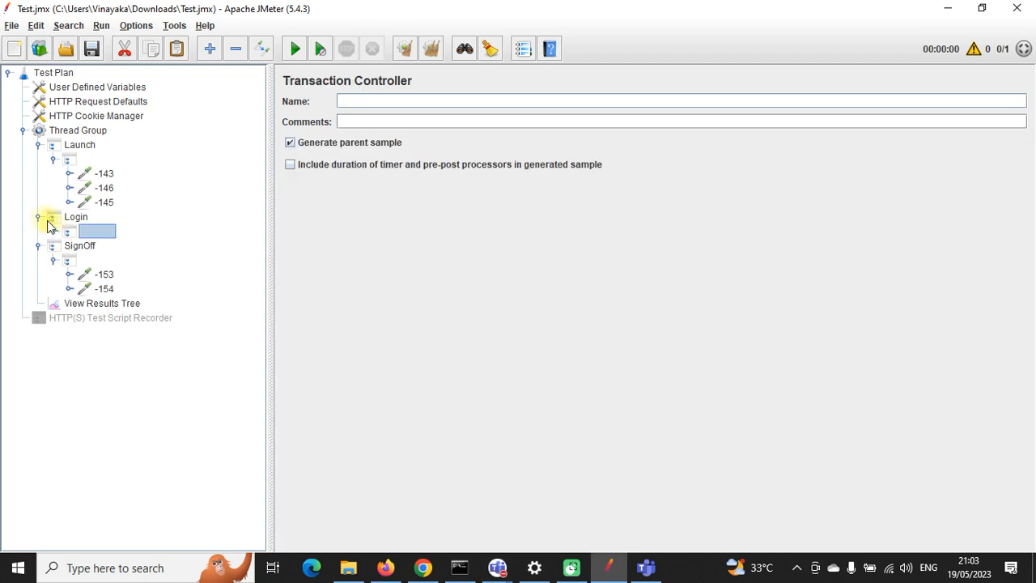
click(38, 217)
click(38, 232)
click(38, 146)
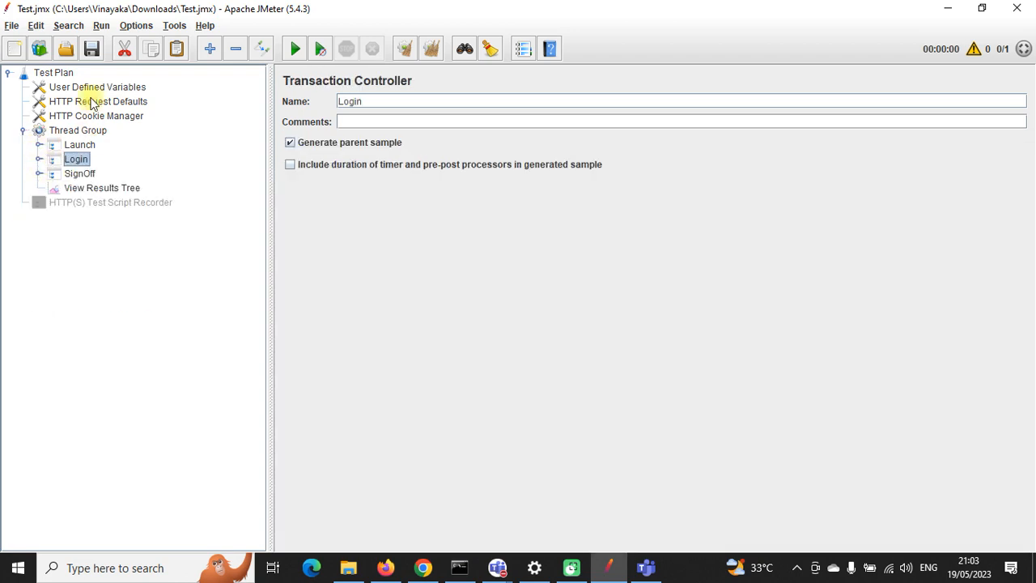
click(91, 50)
click(98, 190)
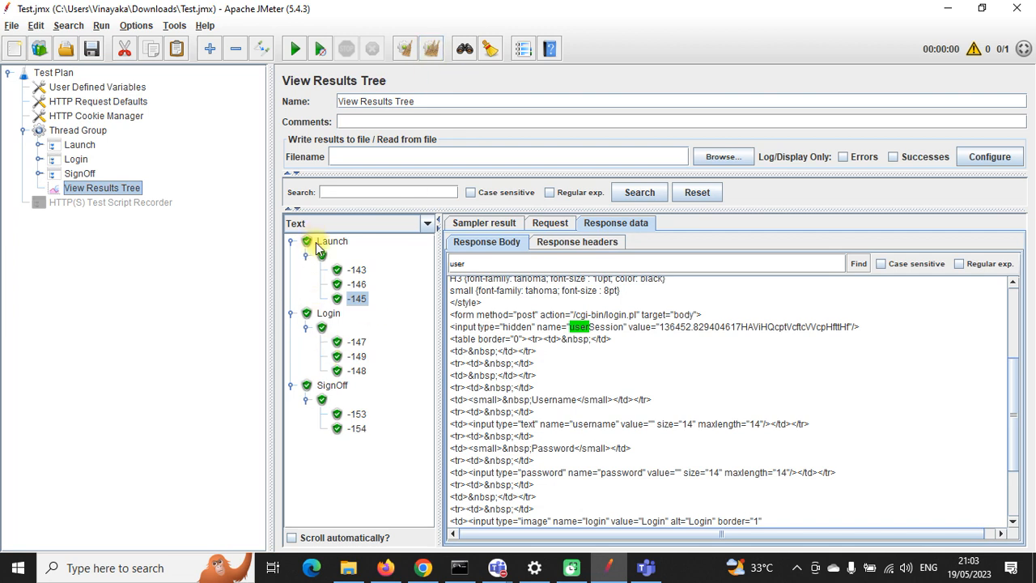
click(428, 51)
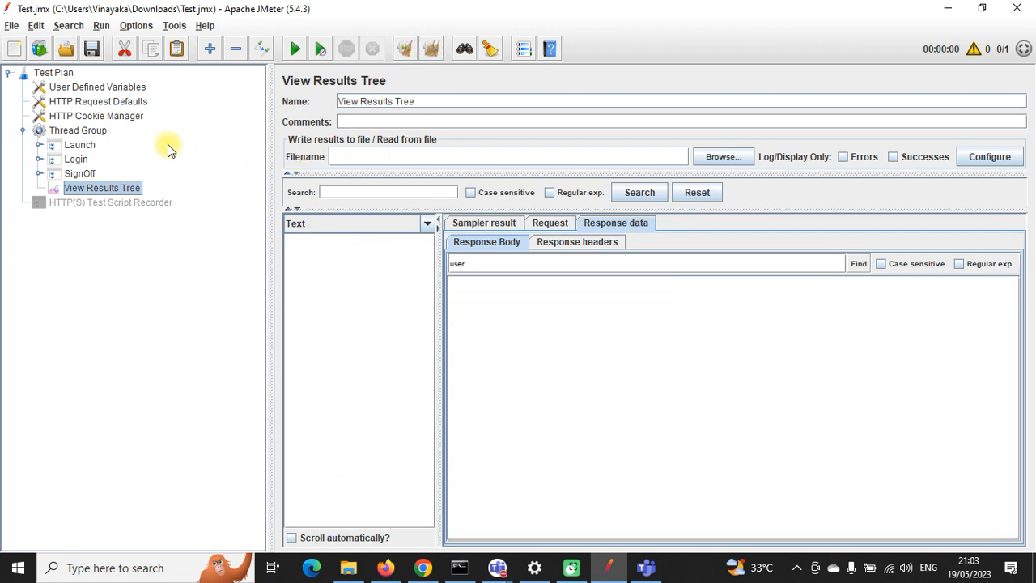
click(295, 49)
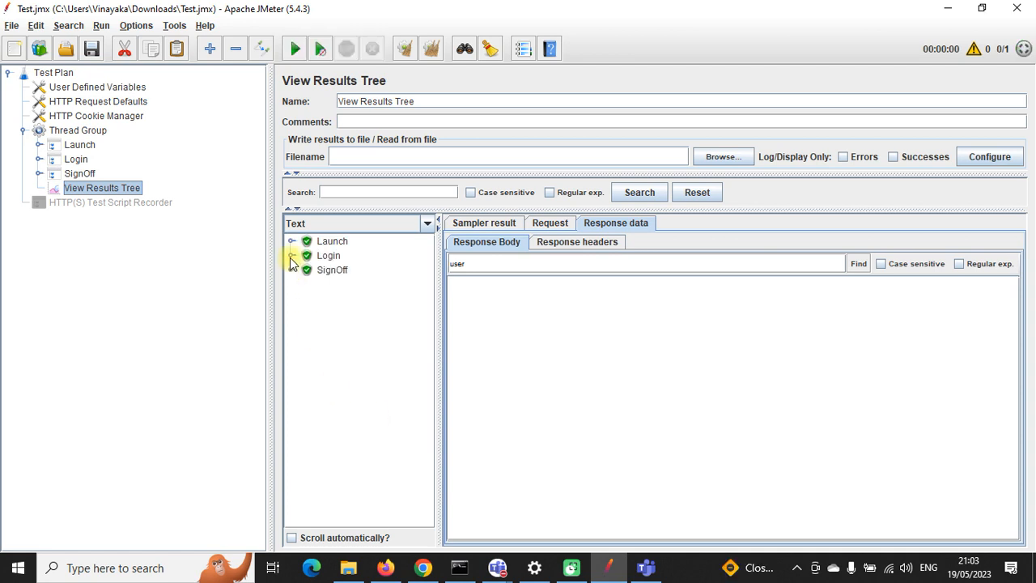
Step: Inspect the Login results -149 and the login POST request -147
click(291, 255)
click(305, 271)
click(357, 298)
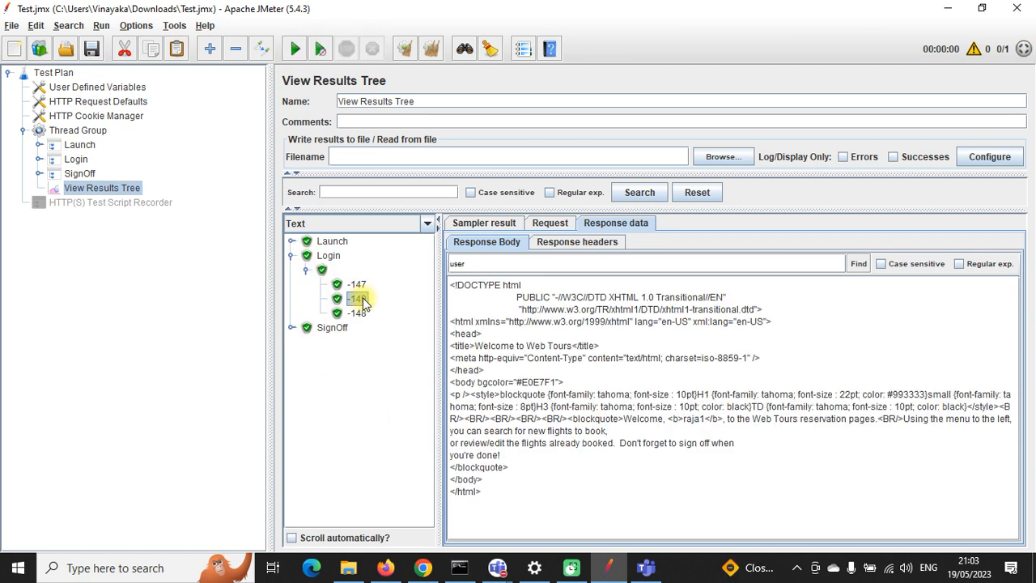
click(550, 222)
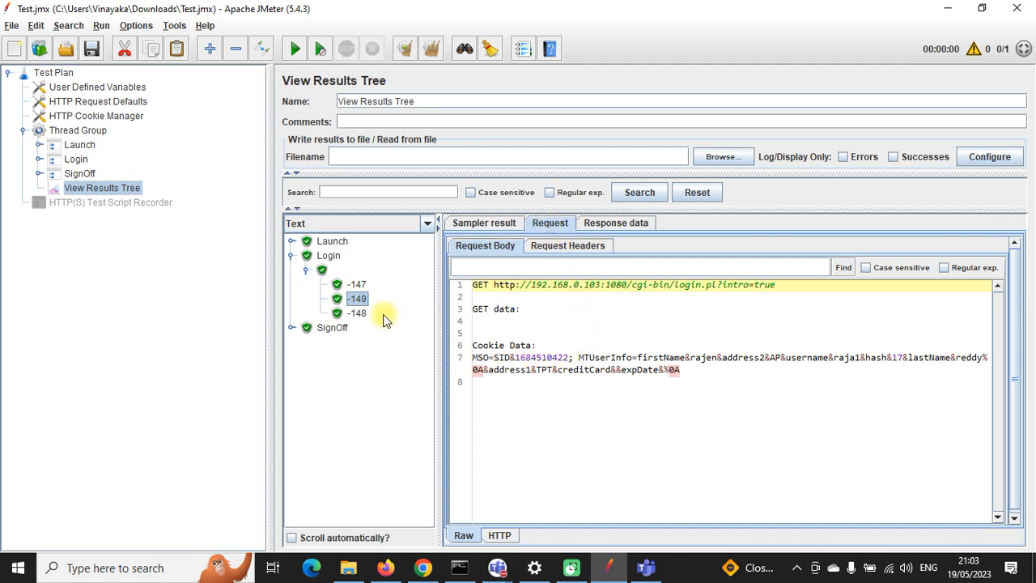
click(356, 285)
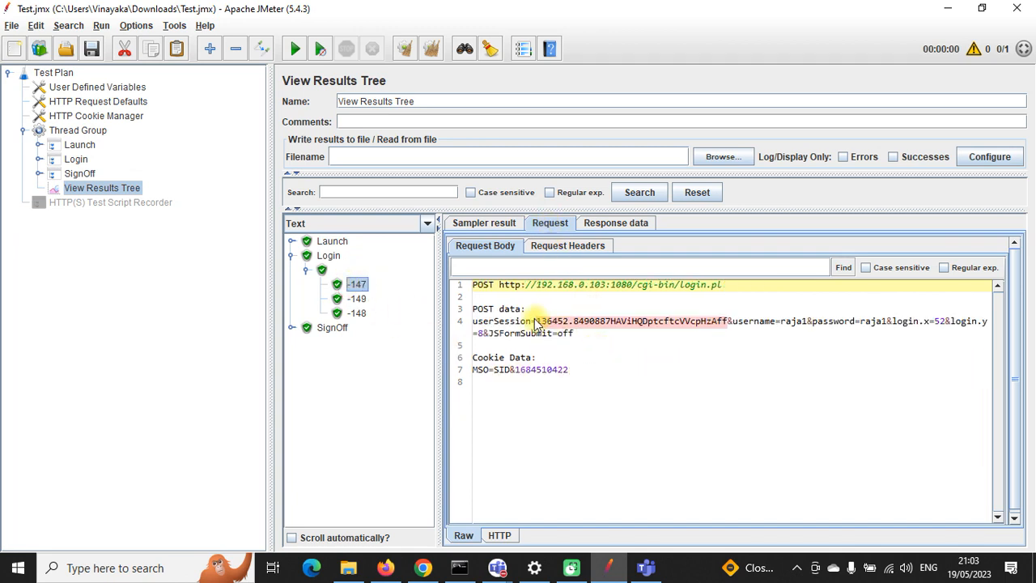
Step: Select the userSession value in the HTML returned by Launch result -145
click(291, 241)
click(306, 256)
click(357, 299)
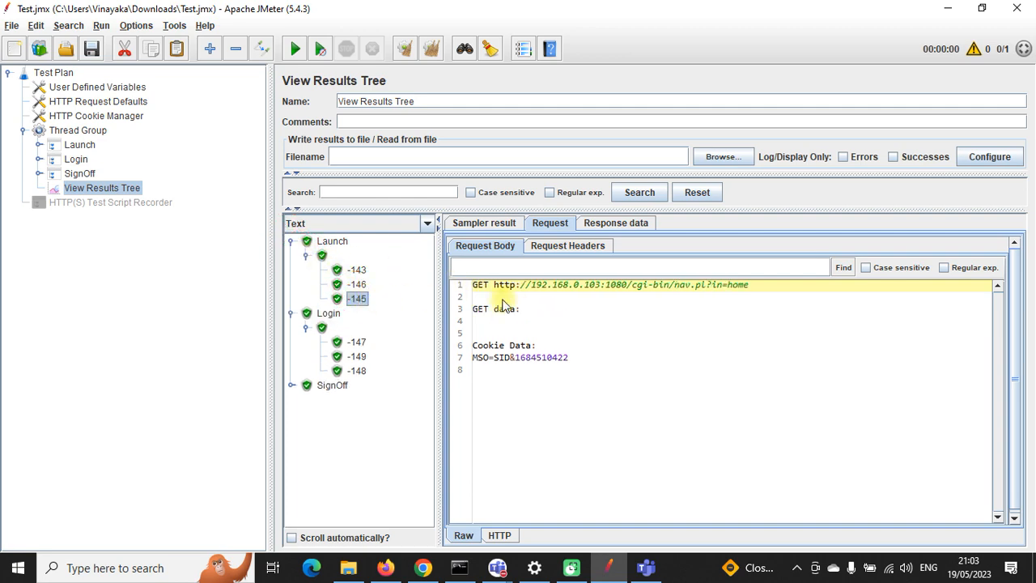
click(608, 224)
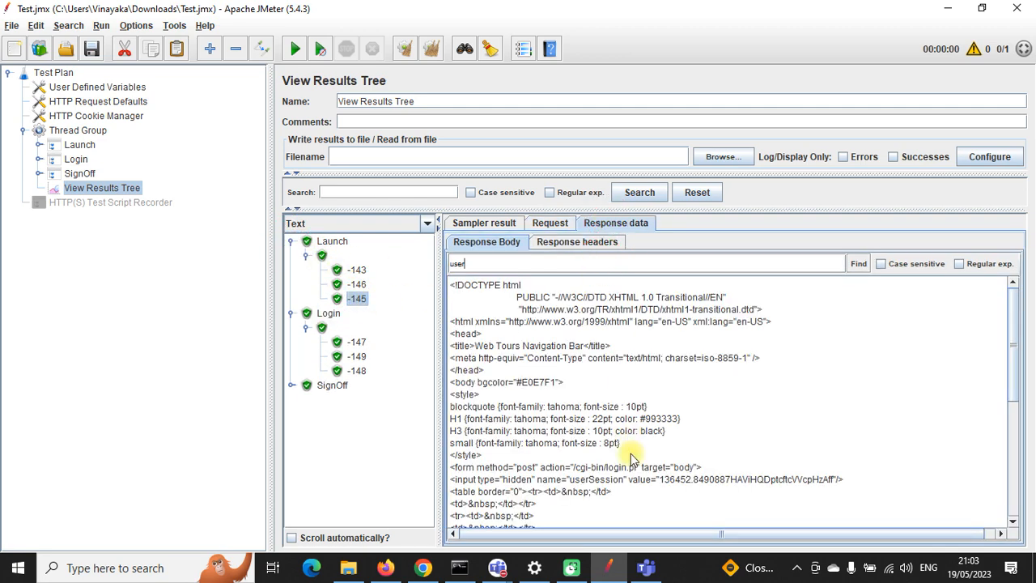
drag(662, 485, 833, 485)
key(ctrl+c)
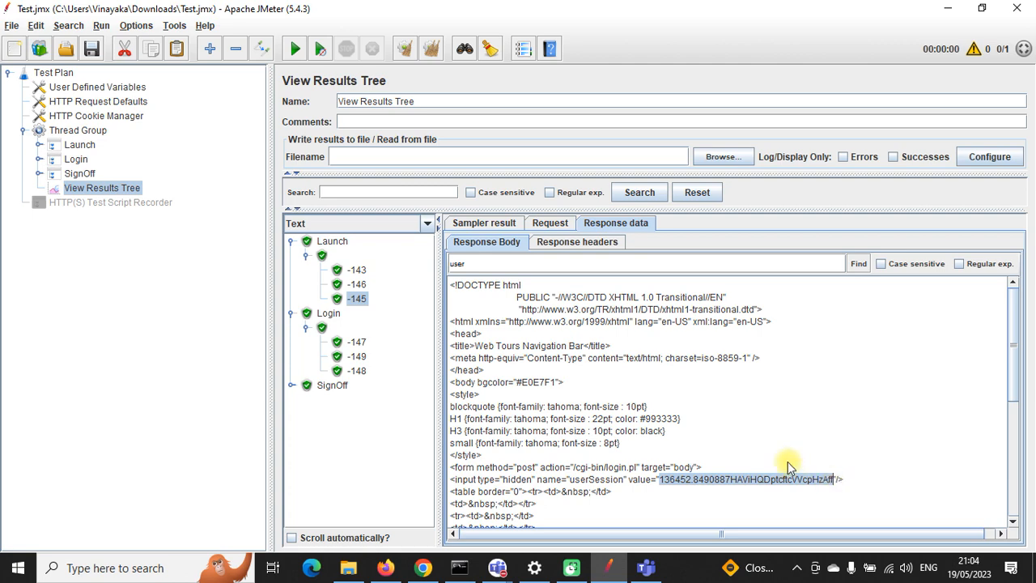
Step: Search login request -147's body for the copied session value to confirm it matches
click(357, 341)
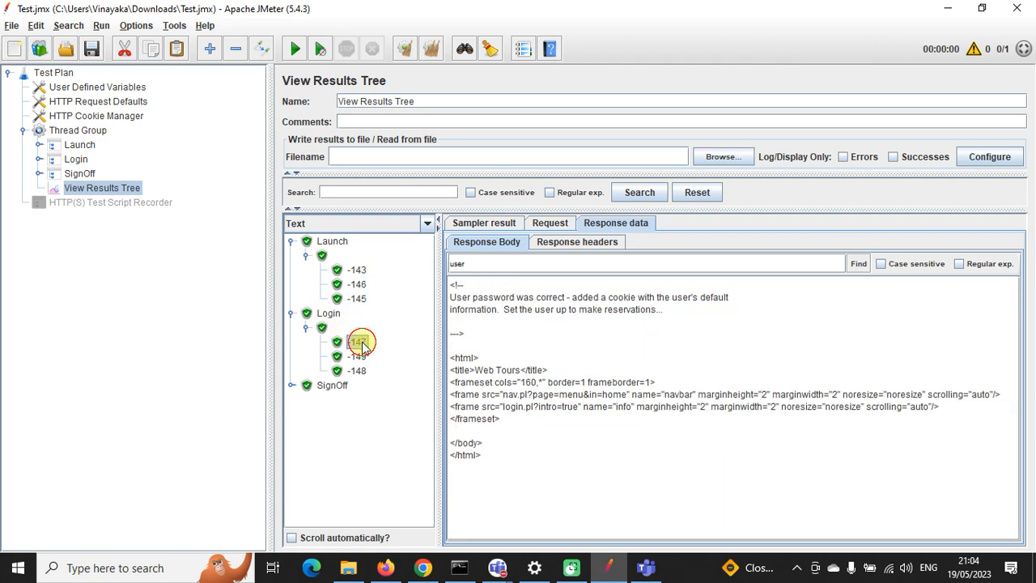
click(549, 223)
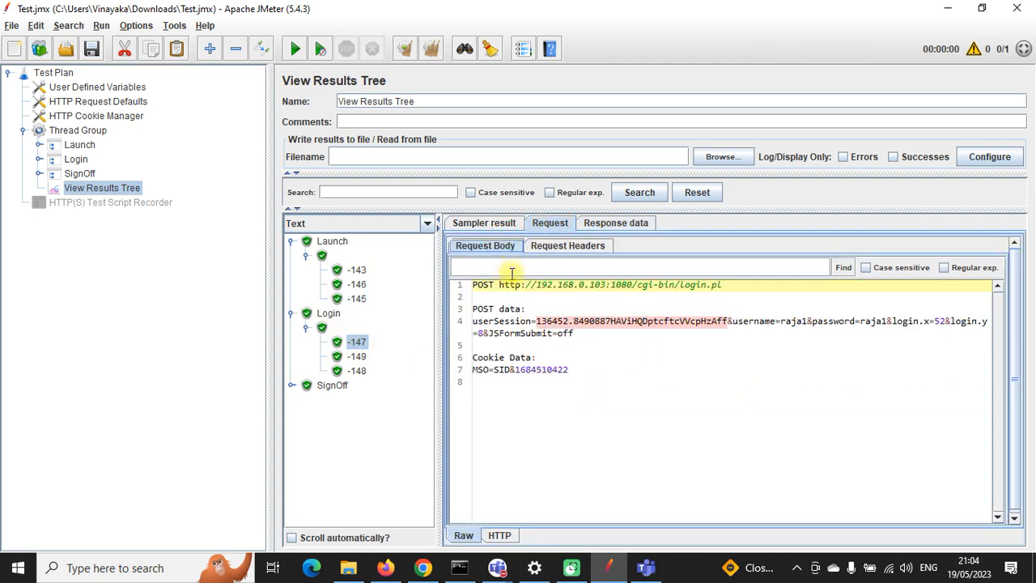
click(590, 270)
key(ctrl+v)
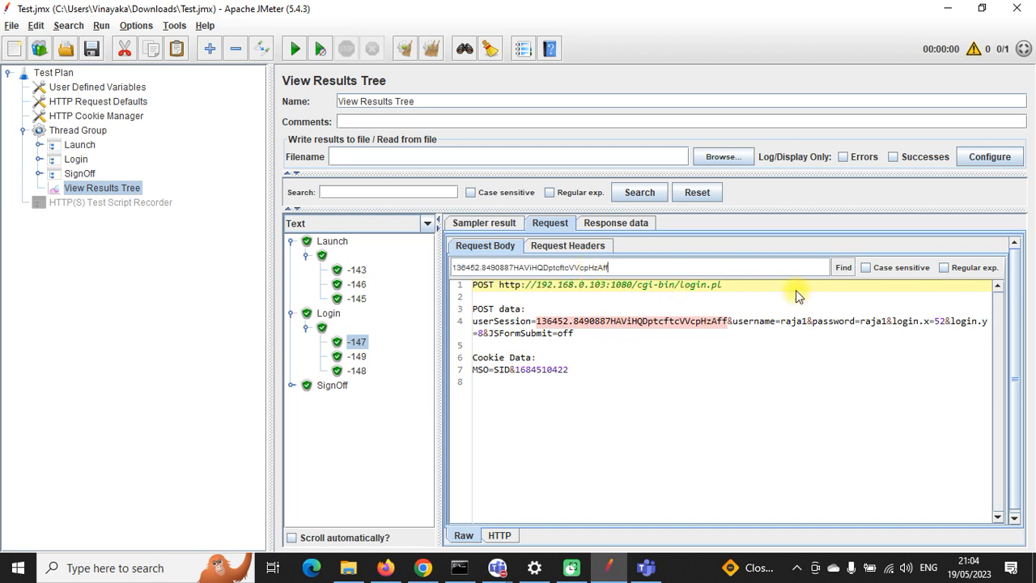
click(842, 268)
click(841, 268)
click(842, 268)
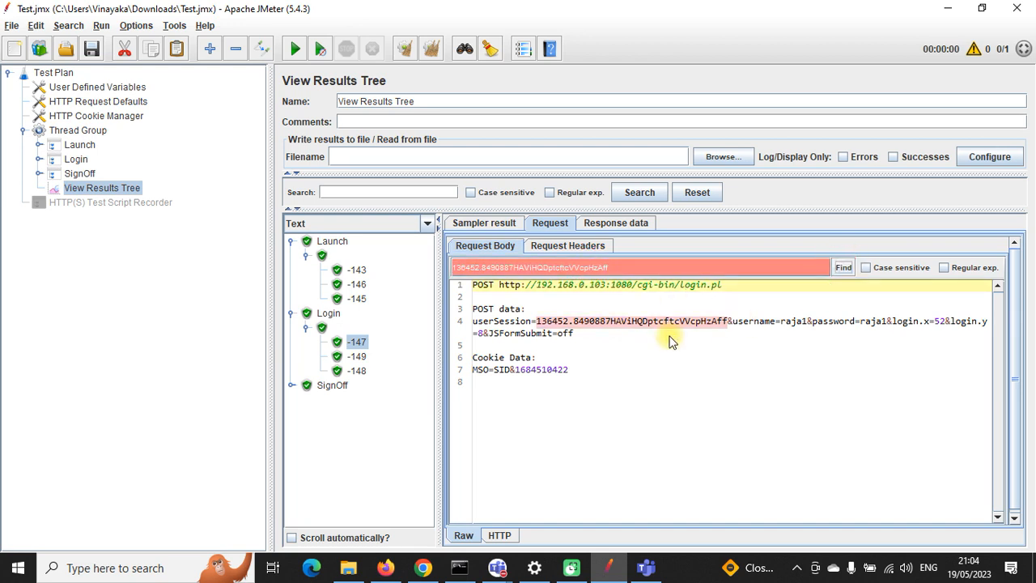
click(674, 321)
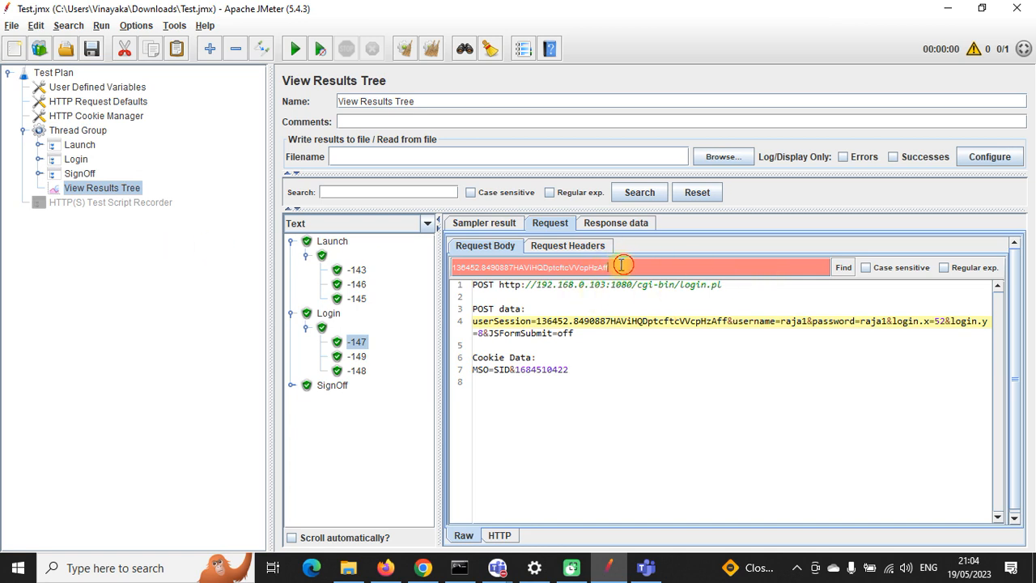
Step: Clear the search text and collapse the Login and Launch results
drag(621, 268, 451, 270)
key(BackSpace)
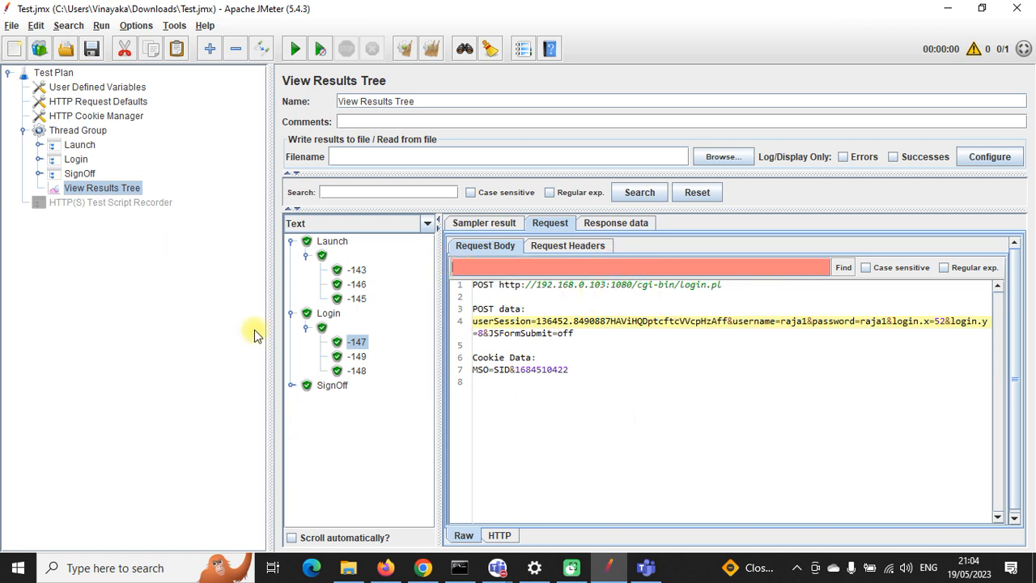
click(291, 314)
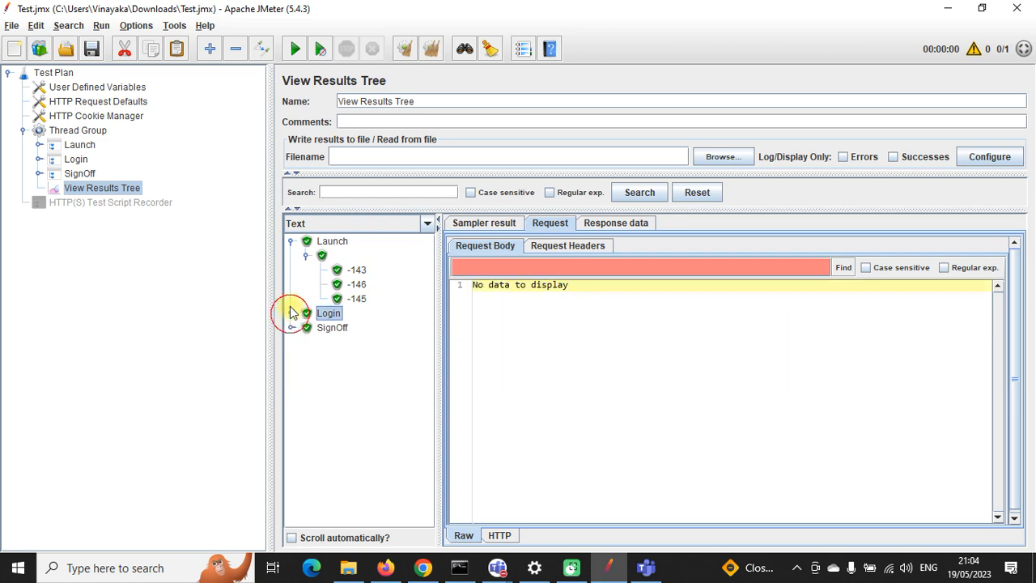
click(291, 241)
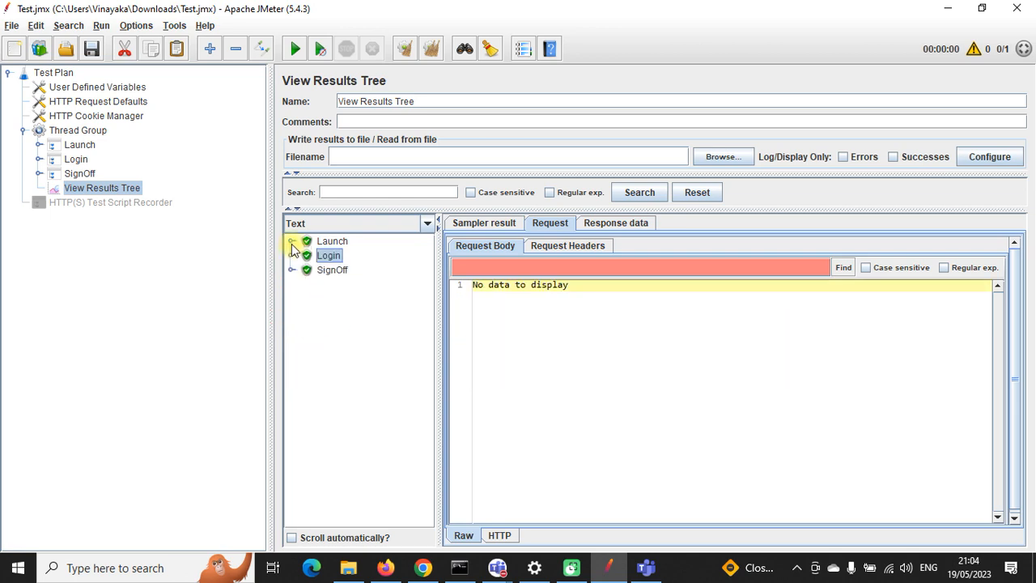
Step: Clear the results, save, and add a Debug Sampler to the Thread Group
click(430, 48)
click(92, 49)
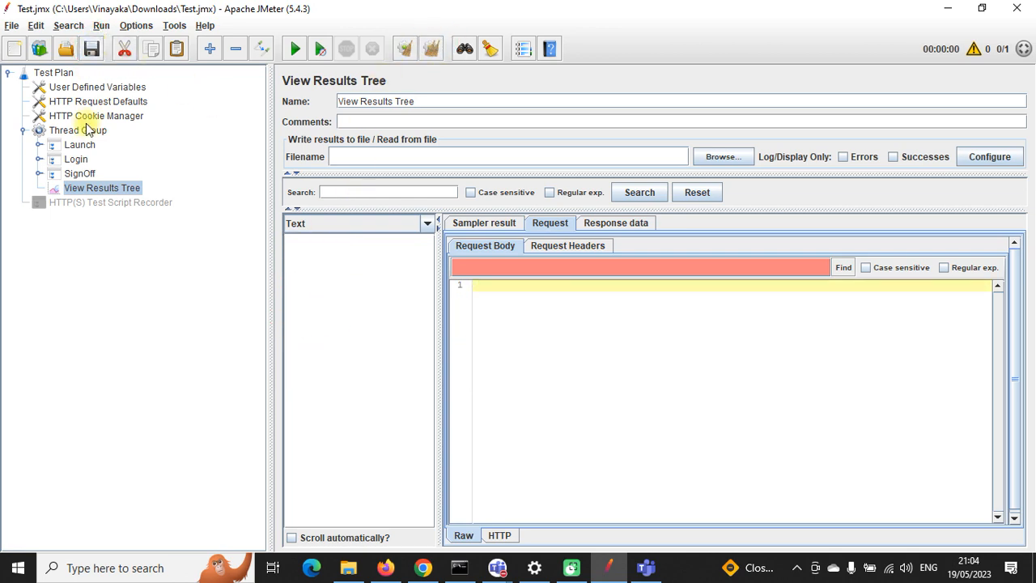
right_click(91, 135)
mouse_move(259, 139)
mouse_move(303, 139)
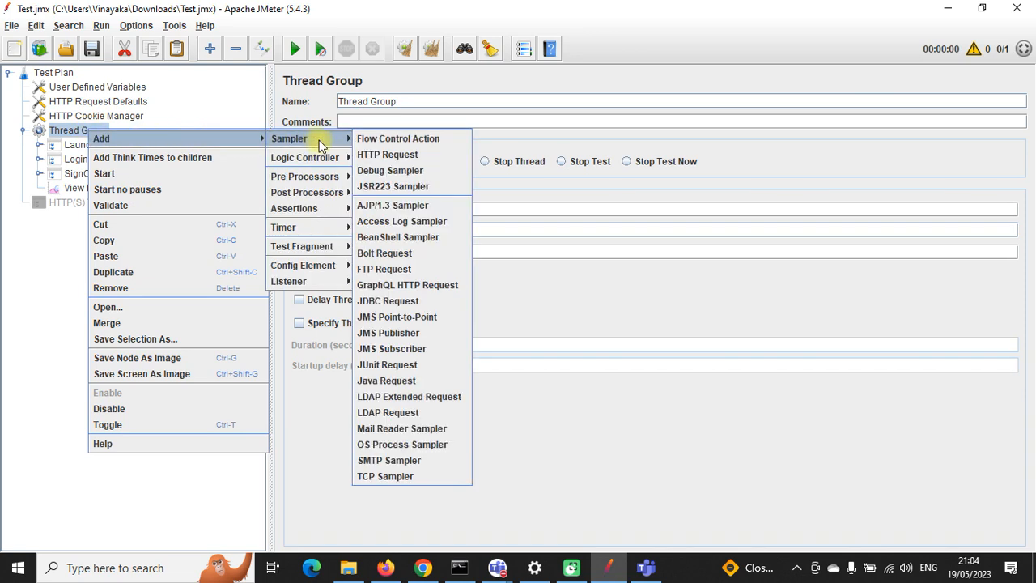
click(397, 170)
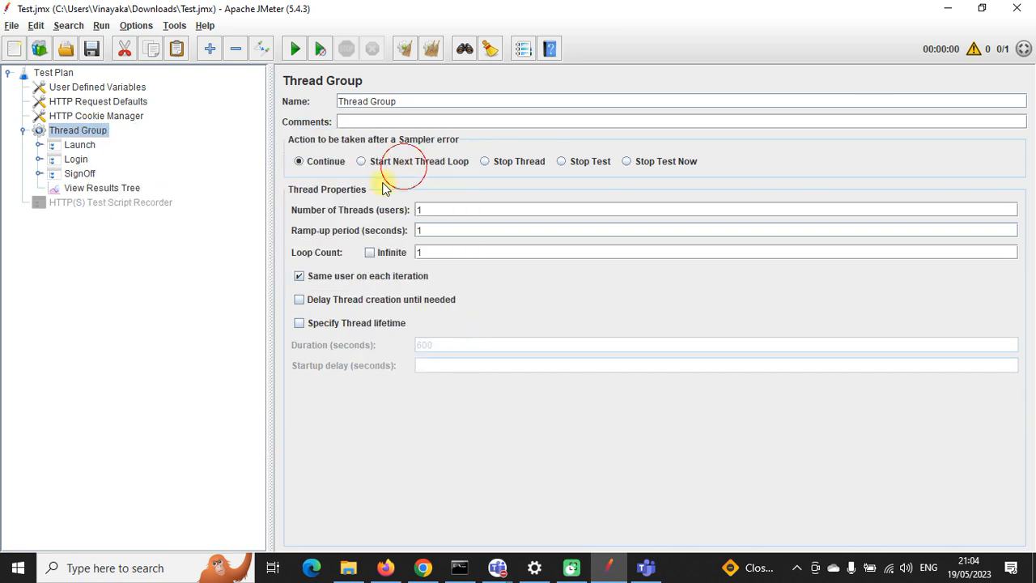
Step: Save, rerun the test, and show the Debug Sampler's result in View Results Tree
click(93, 52)
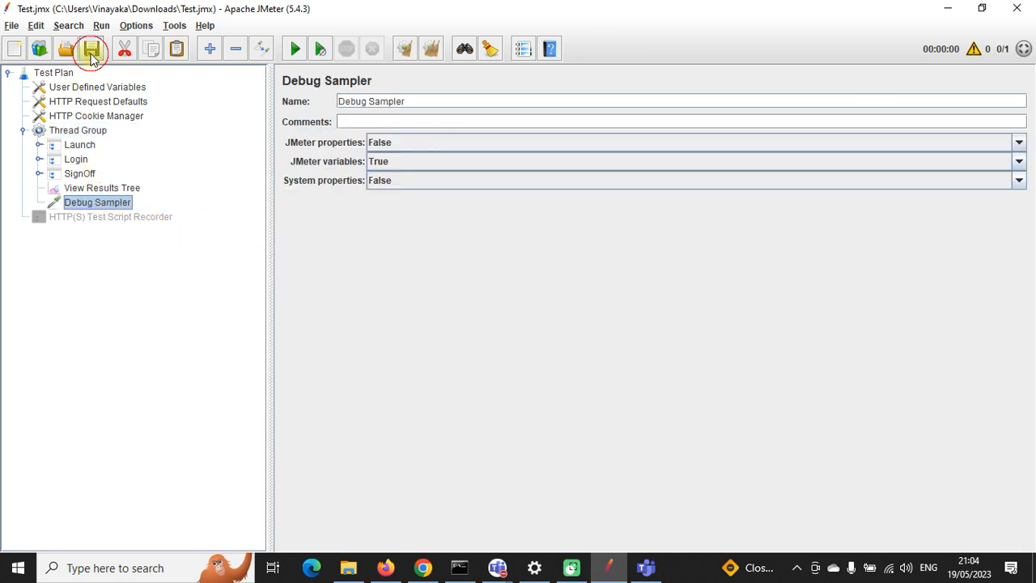
click(295, 49)
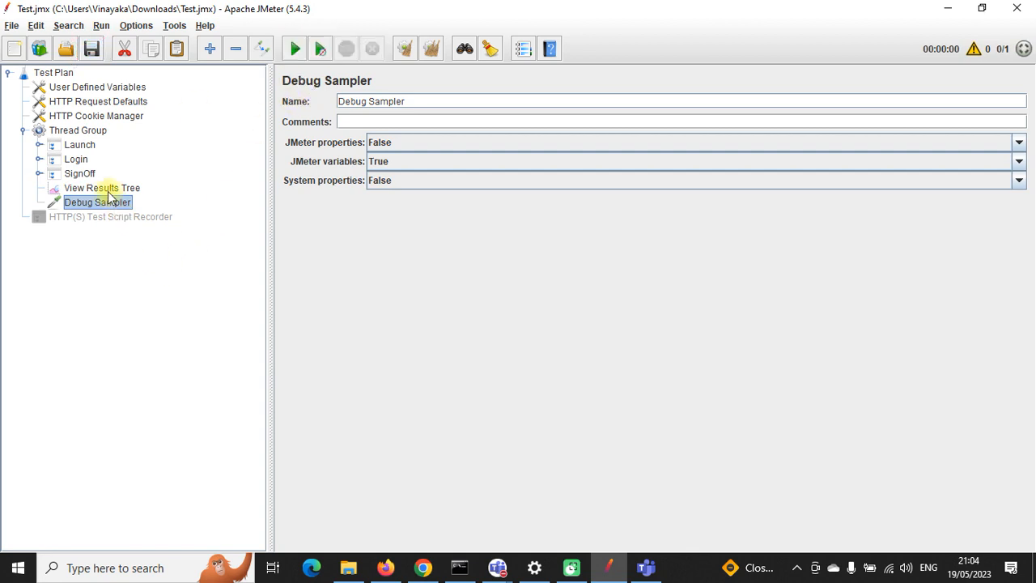
click(105, 191)
click(348, 284)
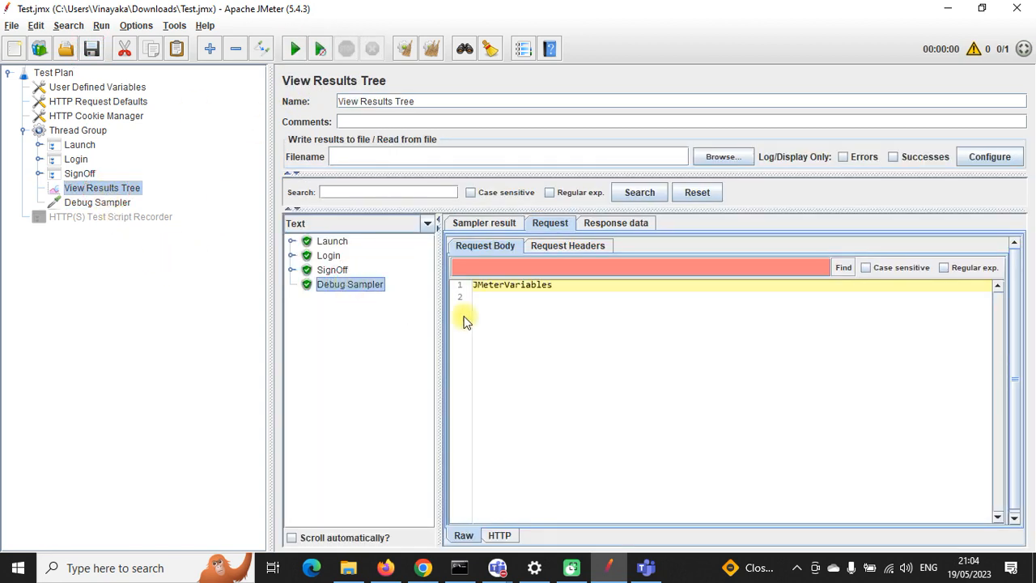
Step: Copy the Debug Sampler's c_userSession_g1 value into line 13 of the Notepad++ 'new 5' note
click(616, 222)
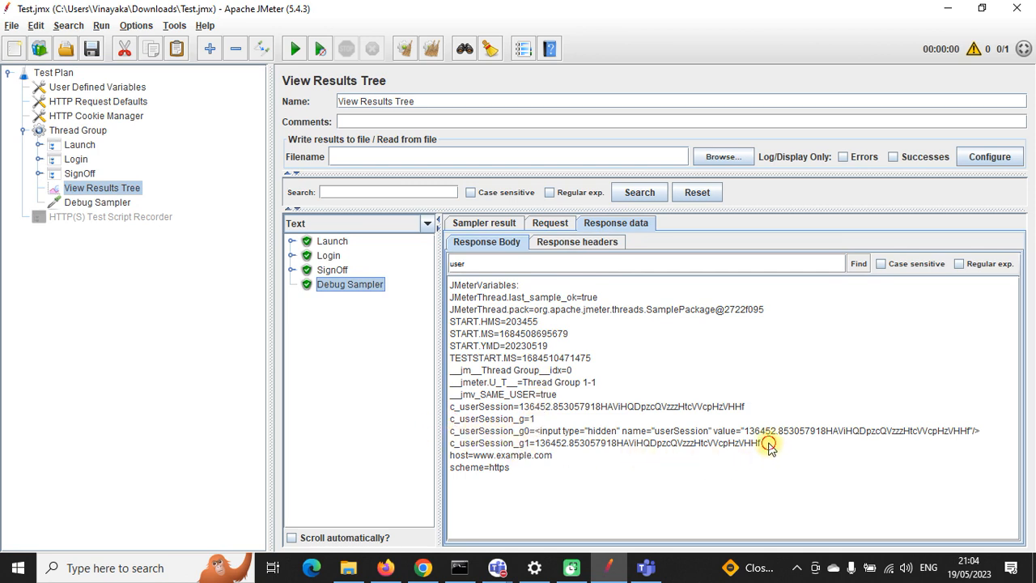
drag(767, 445, 534, 444)
key(ctrl+c)
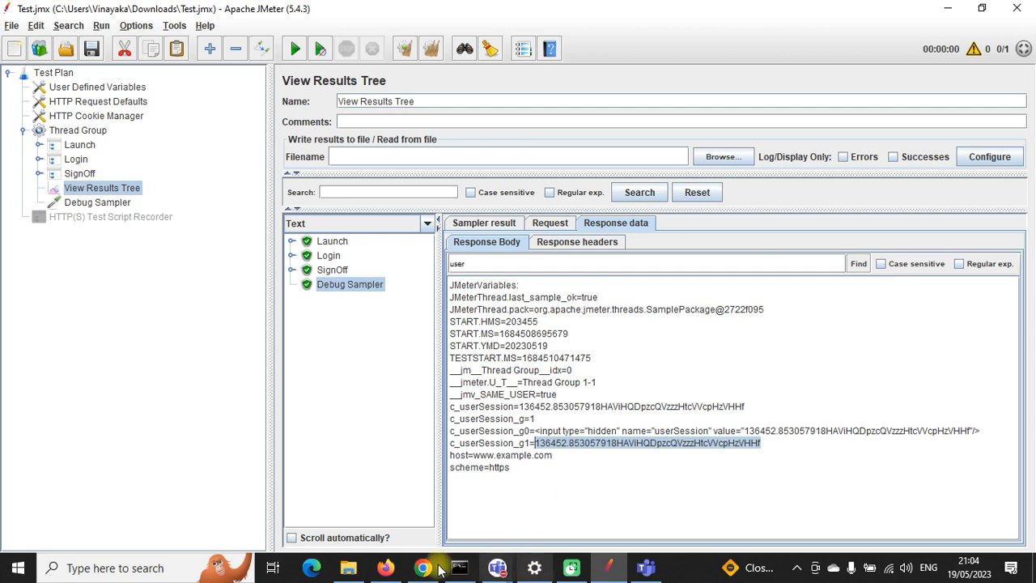
click(202, 573)
text(n)
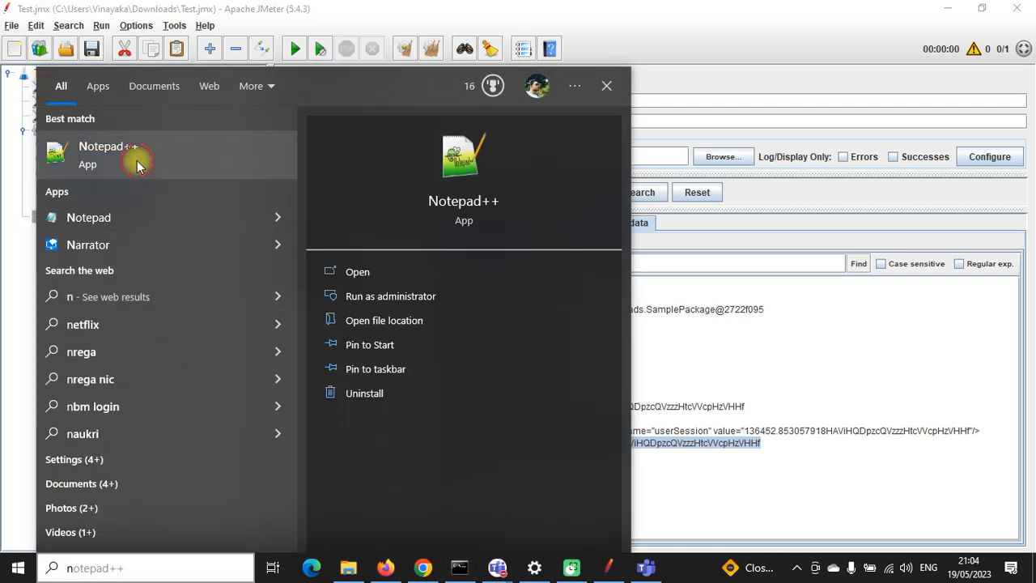
click(138, 165)
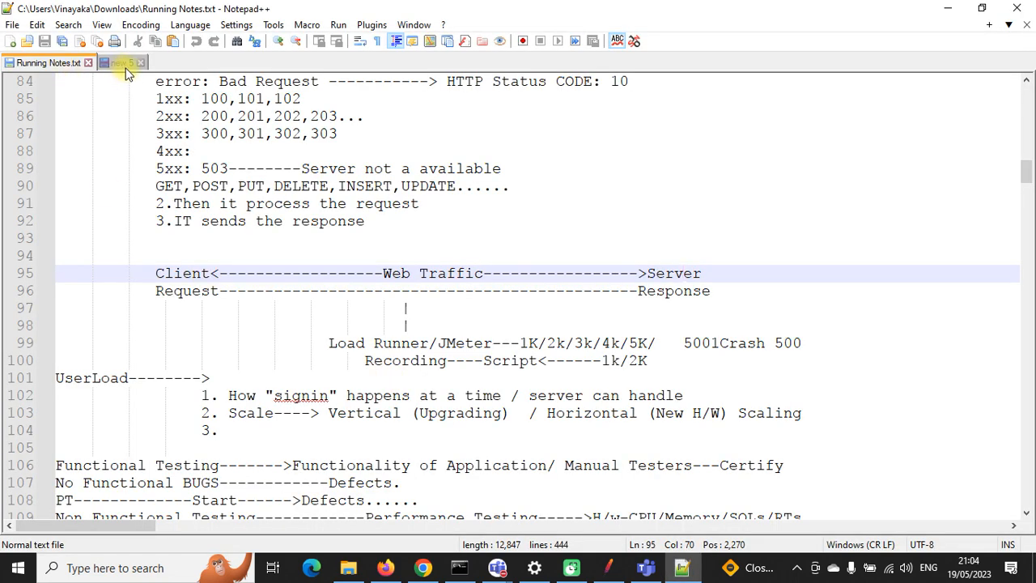
click(118, 63)
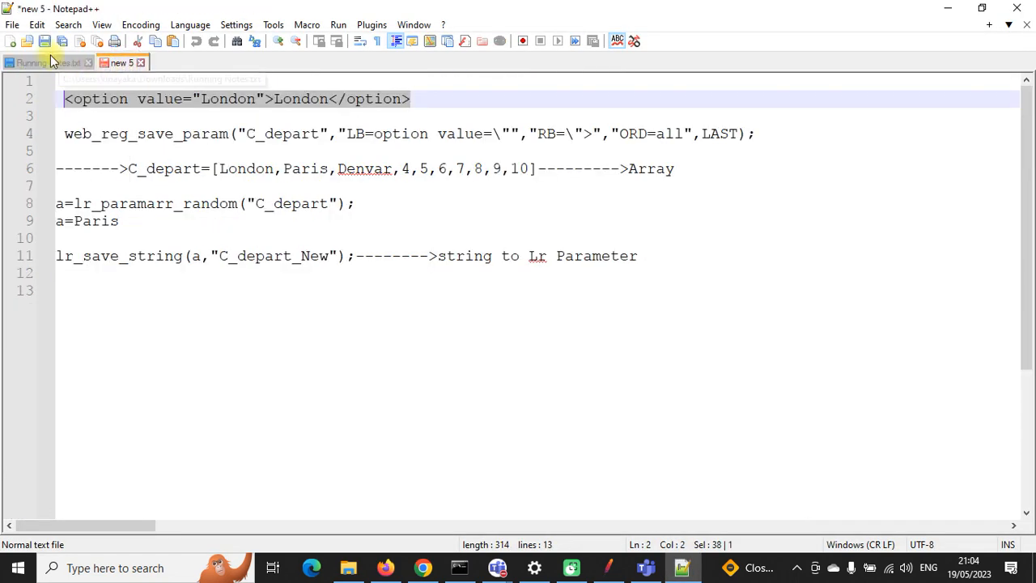
click(167, 351)
key(ctrl+v)
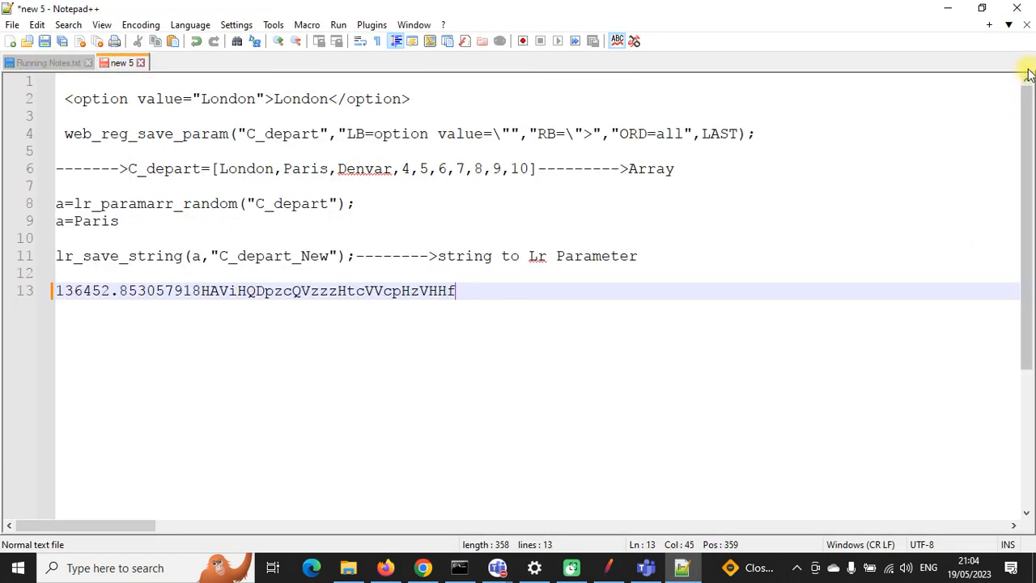
click(947, 8)
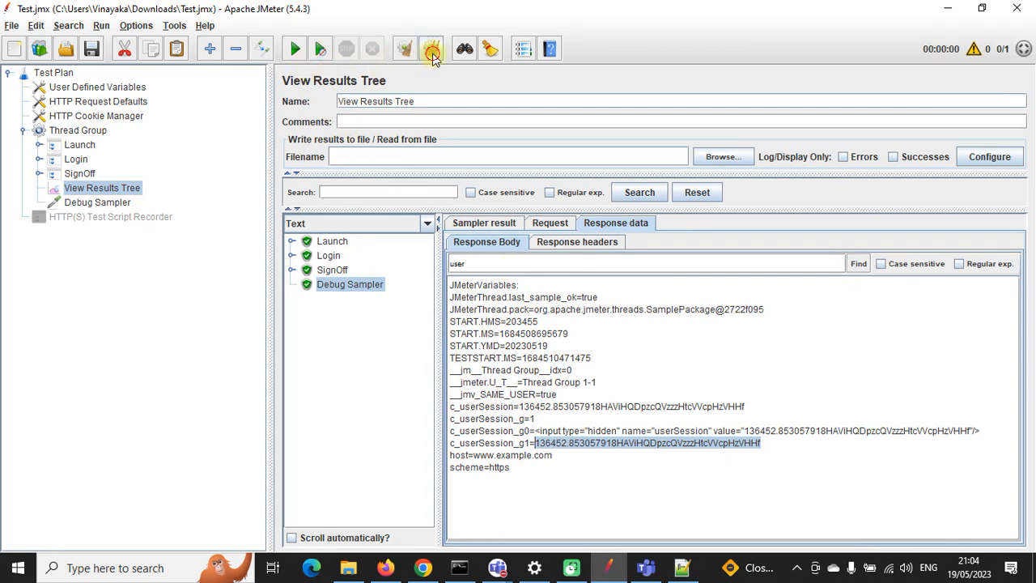
Step: Clear results, rerun, and select the new c_userSession_g1 value in the Debug Sampler output
click(430, 48)
click(295, 49)
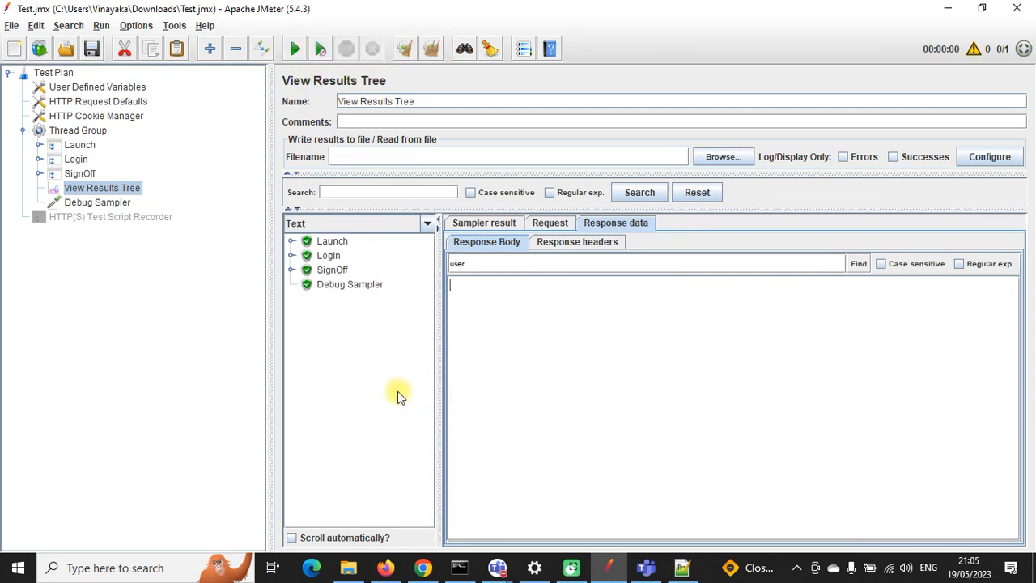
click(338, 287)
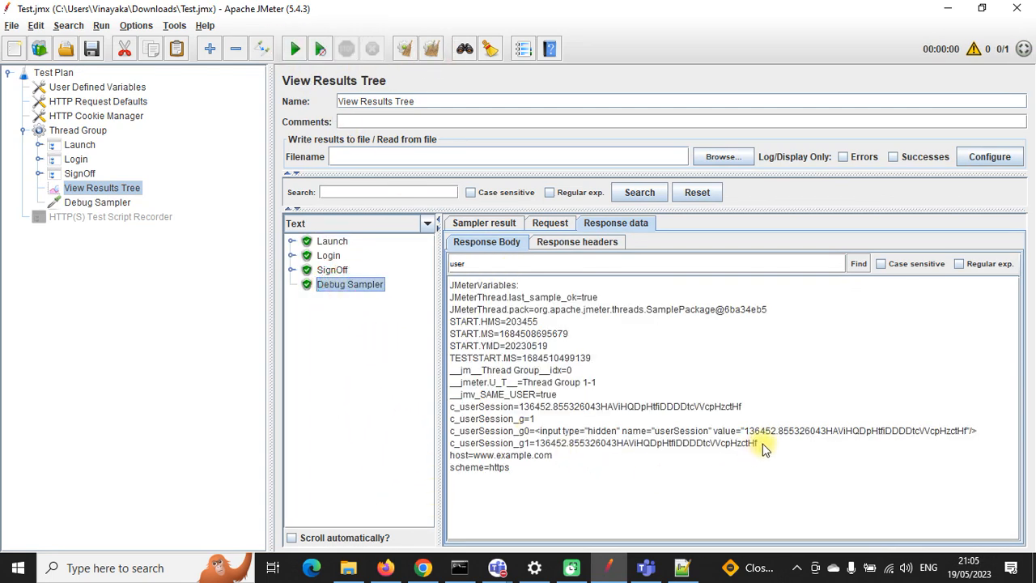
drag(762, 443, 538, 447)
key(ctrl+c)
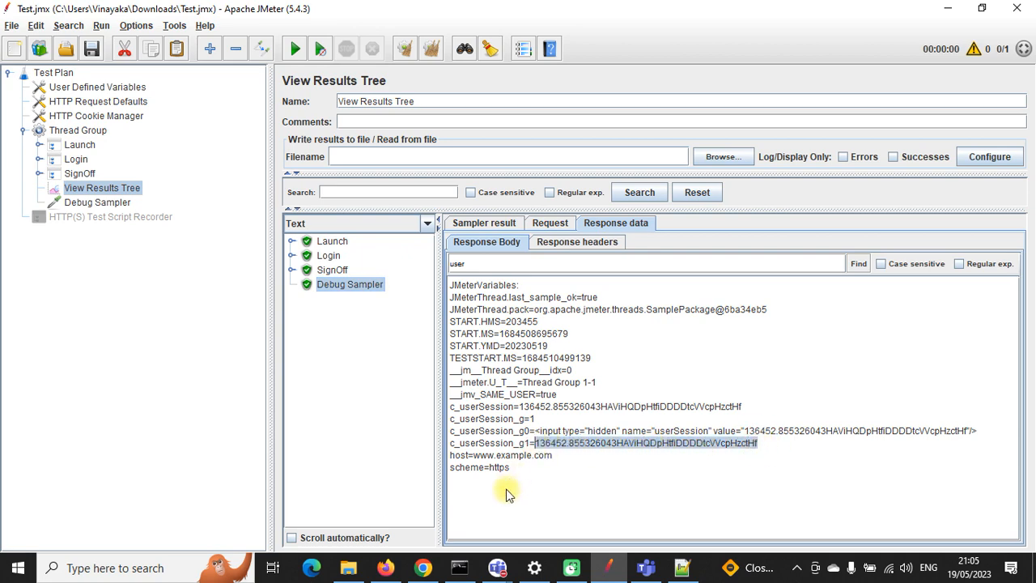
Step: Paste the second session value on line 14 and compare it with line 13's value
click(682, 567)
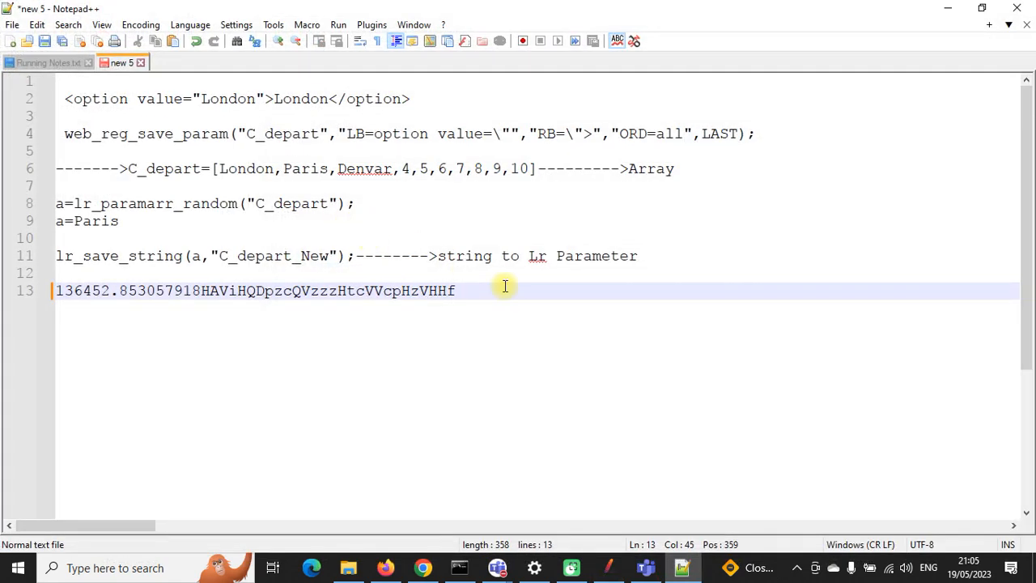
key(Return)
key(ctrl+v)
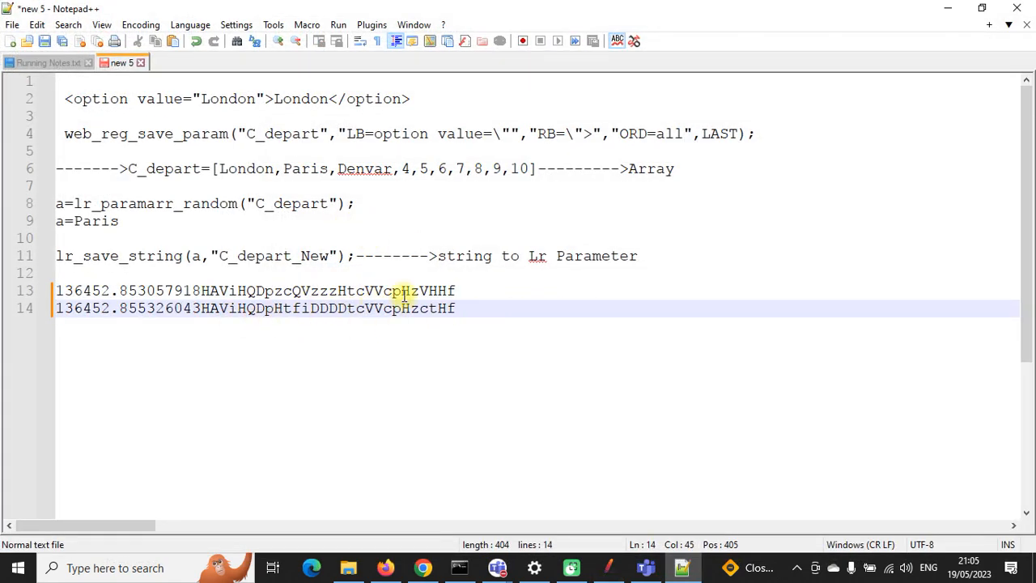
drag(467, 290, 63, 291)
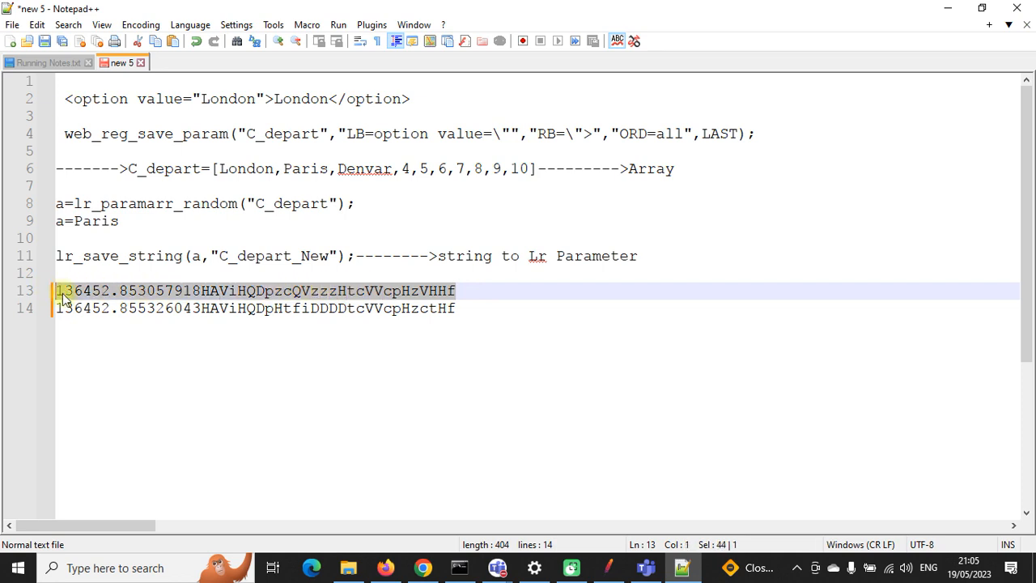
drag(470, 308, 65, 309)
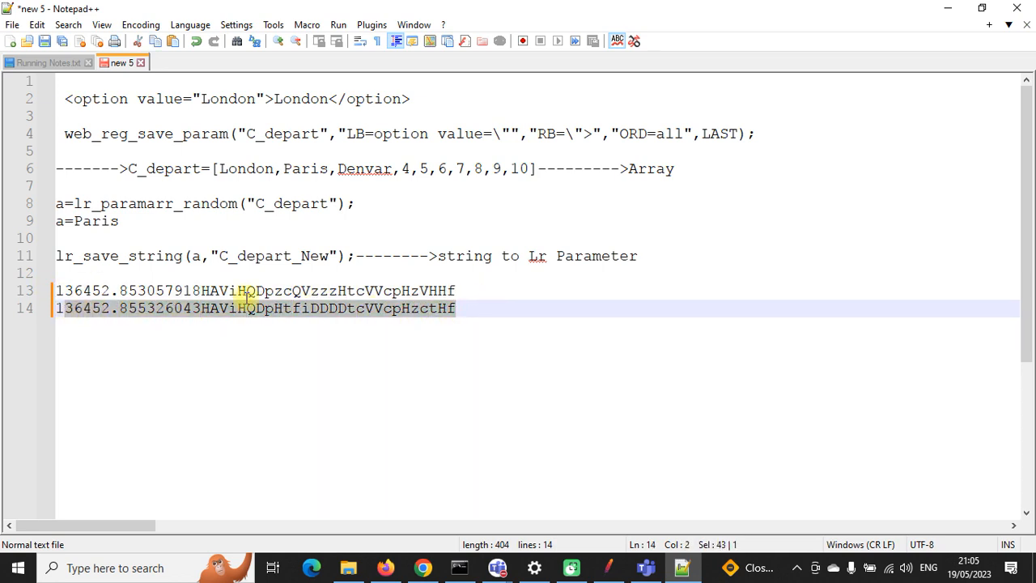
mouse_move(292, 289)
mouse_down()
mouse_move(365, 293)
mouse_move(300, 308)
mouse_up()
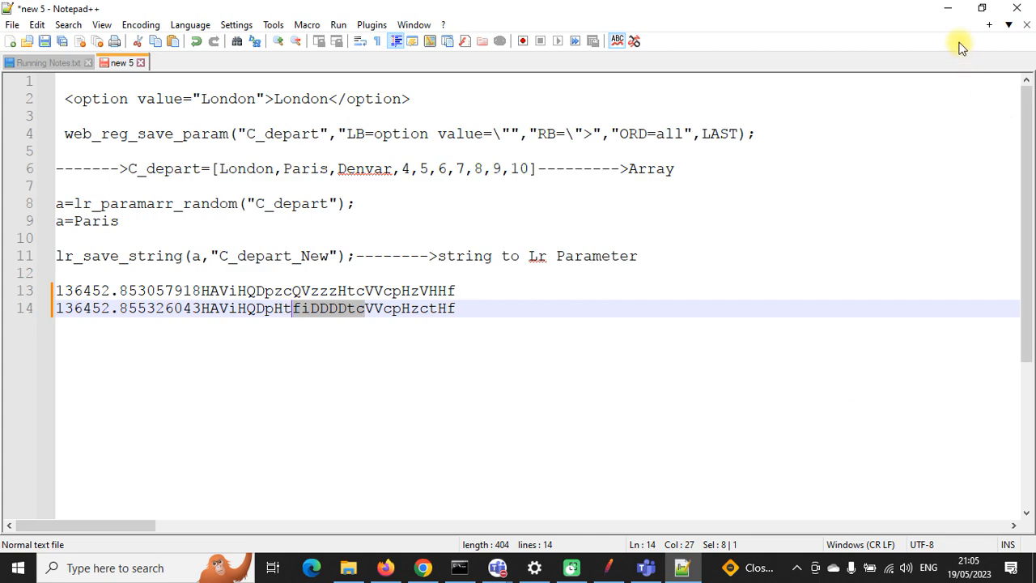
click(948, 8)
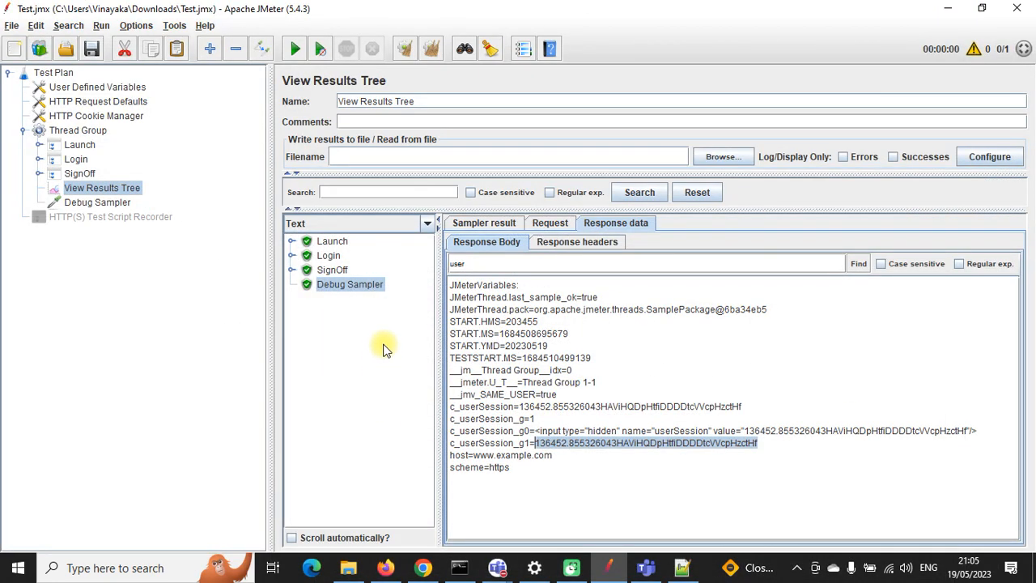
Step: Expand Launch, Login and SignOff results down to their requests, then select the HTTP(S) Test Script Recorder
click(330, 270)
click(292, 269)
click(292, 256)
click(290, 241)
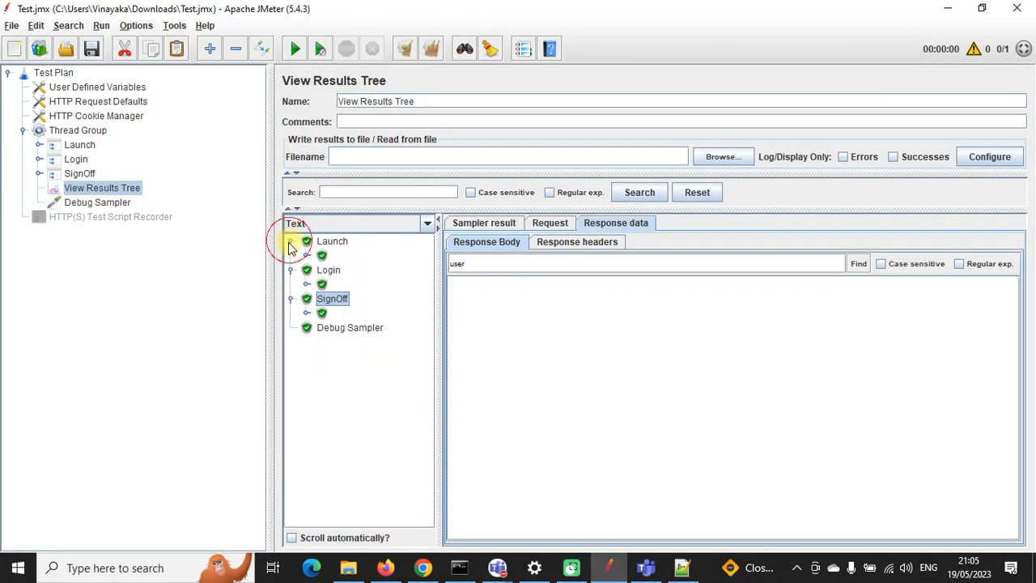
click(306, 256)
click(306, 327)
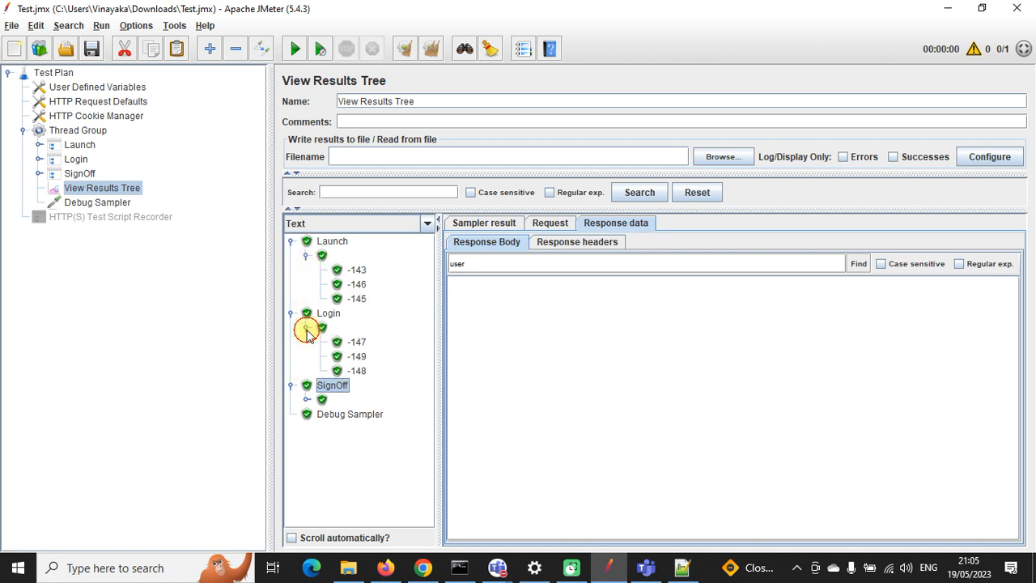
click(306, 400)
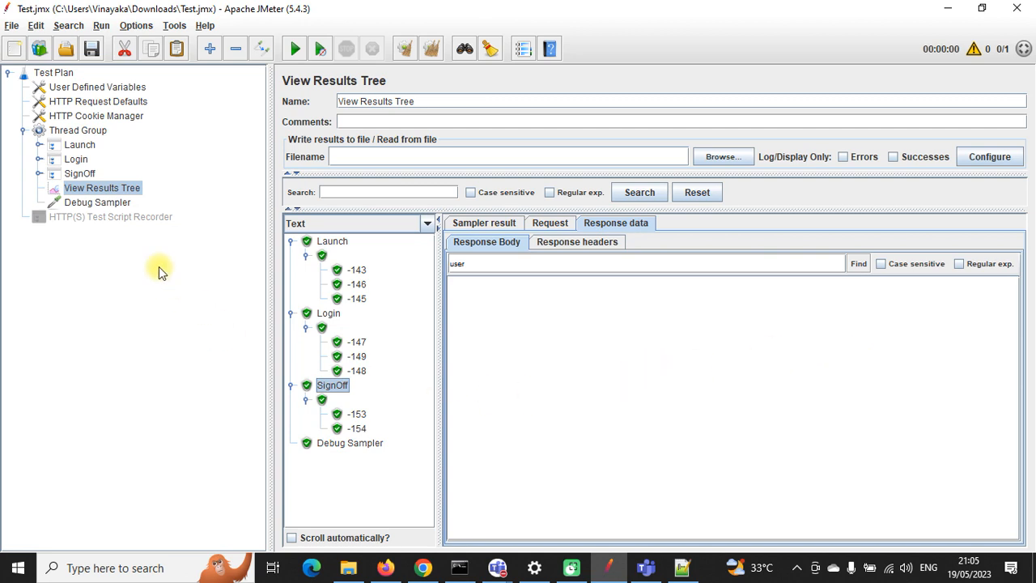
click(129, 218)
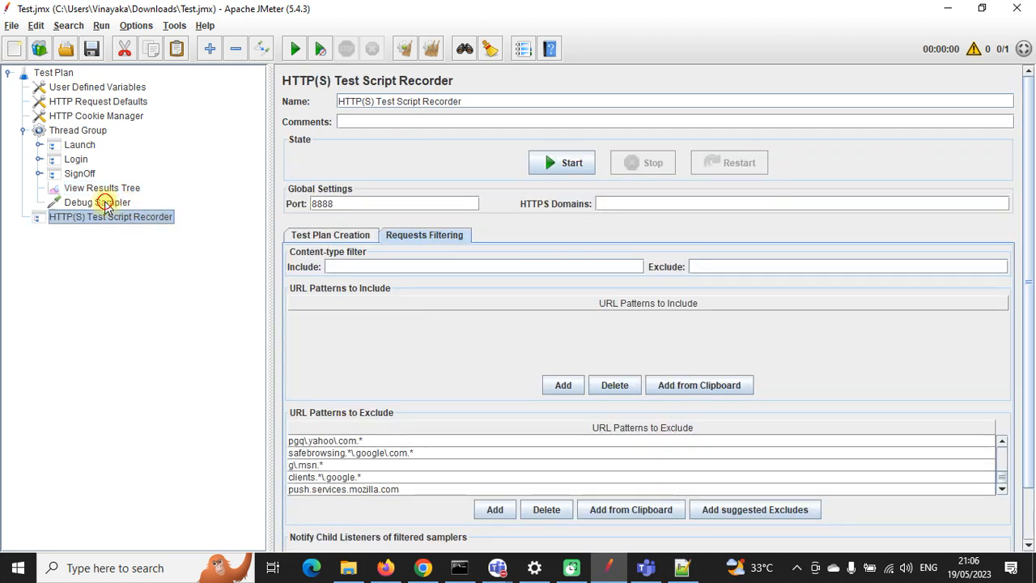
click(100, 202)
click(79, 145)
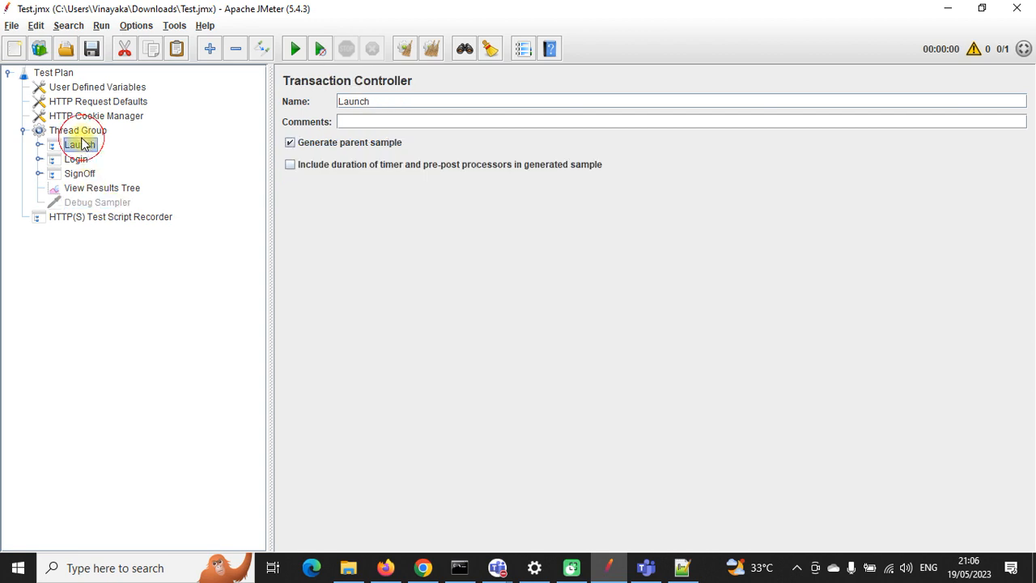
key(ctrl+t)
click(81, 159)
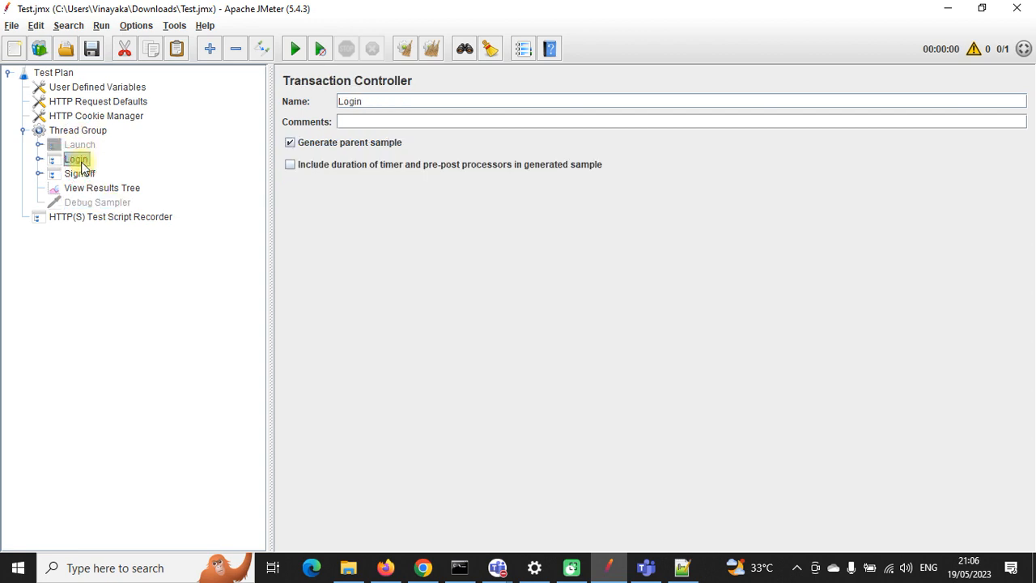
key(ctrl+t)
click(81, 173)
key(ctrl+t)
click(92, 50)
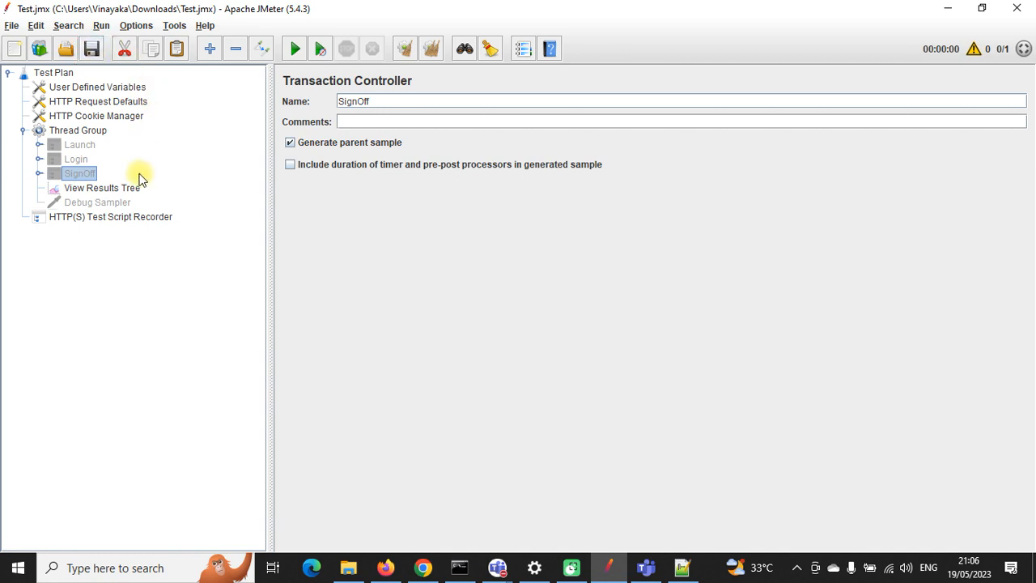
click(110, 218)
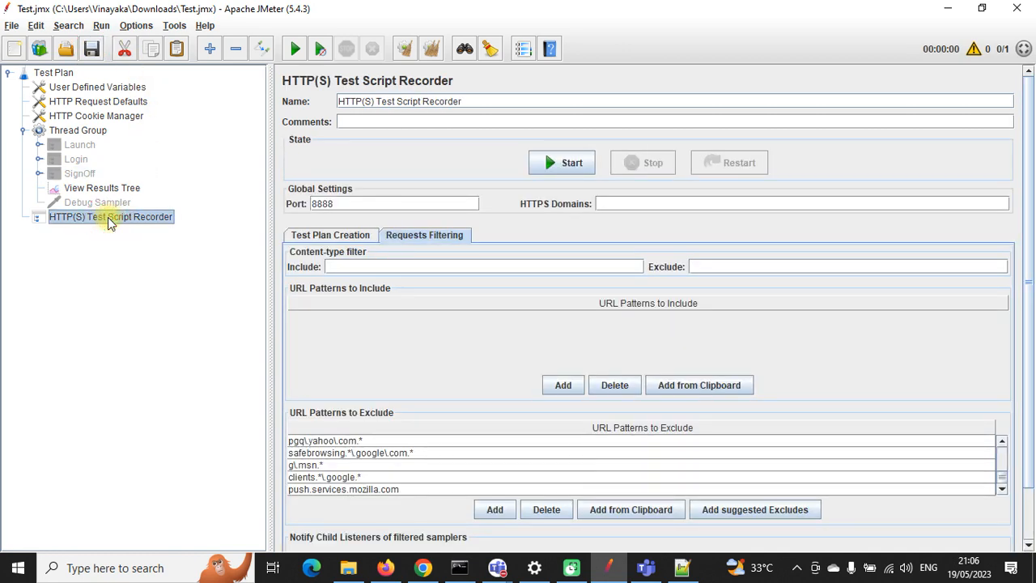
click(323, 234)
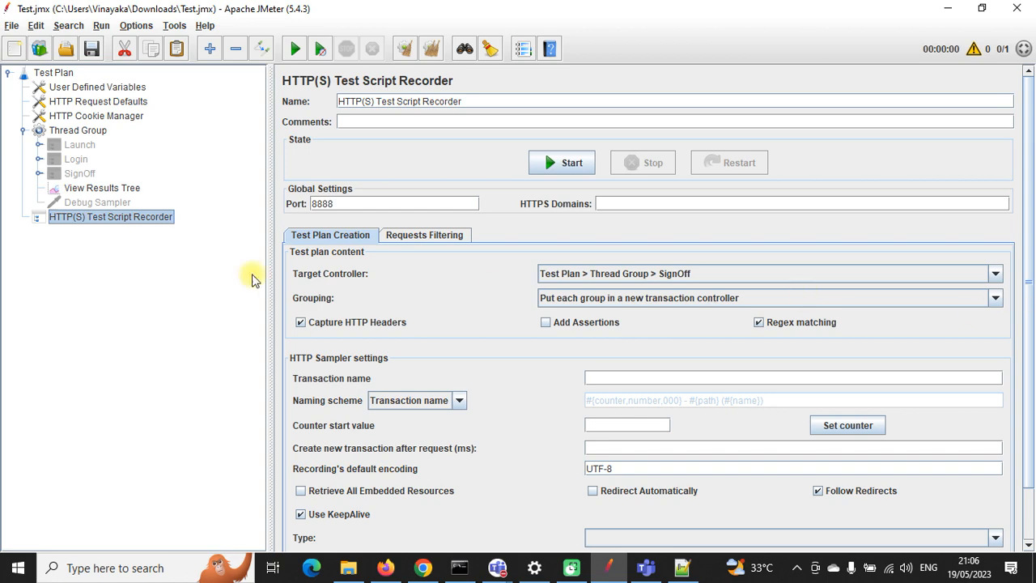
click(81, 144)
click(81, 175)
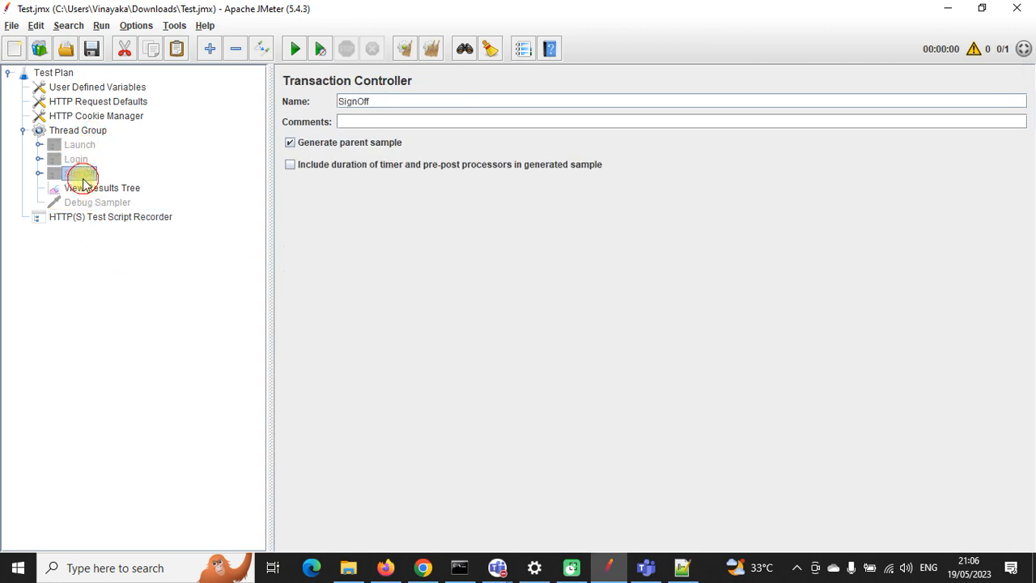
click(105, 217)
click(996, 274)
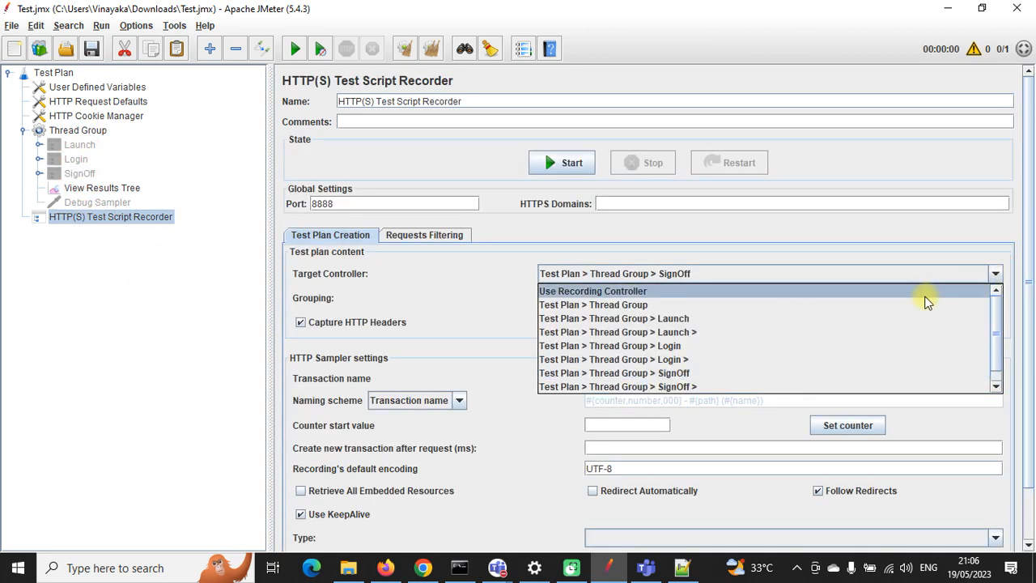
scroll(802, 335, down, 1)
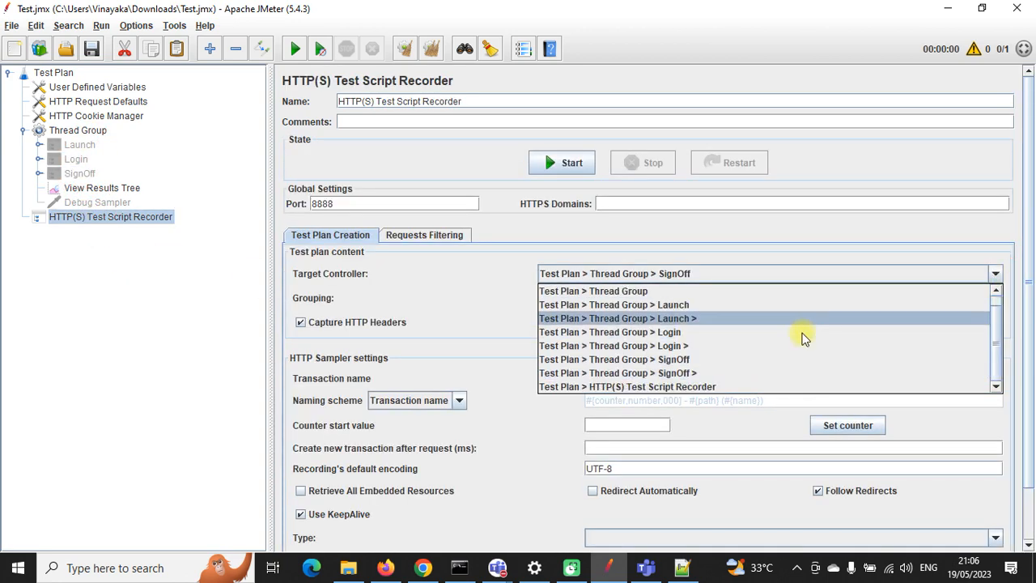
click(601, 386)
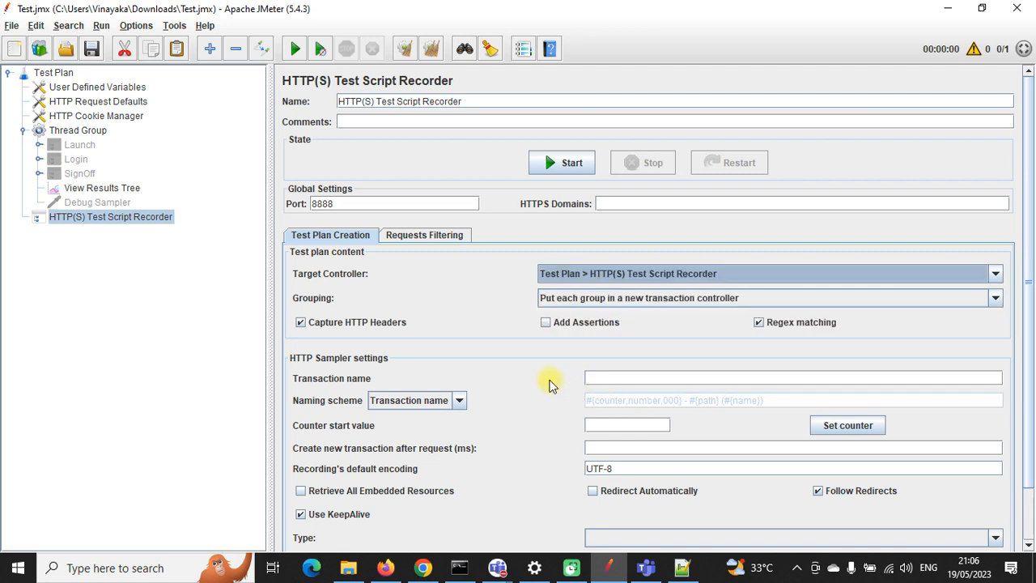
click(797, 567)
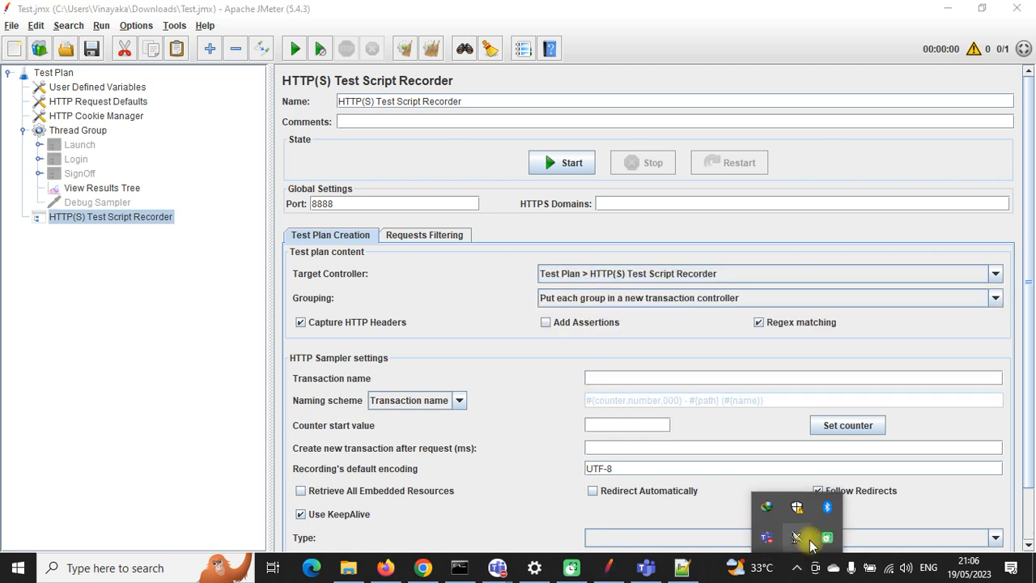
right_click(826, 536)
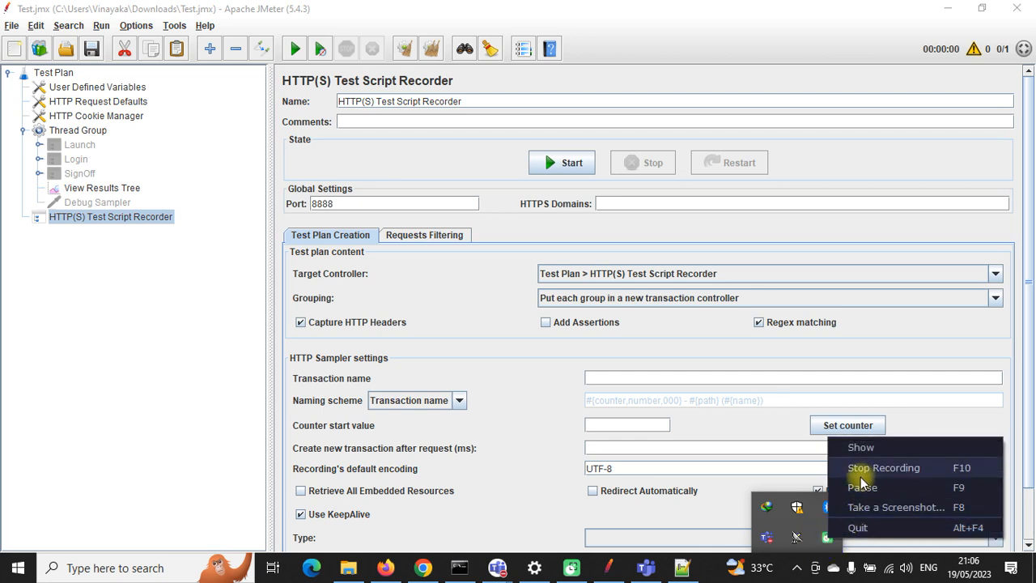
click(157, 427)
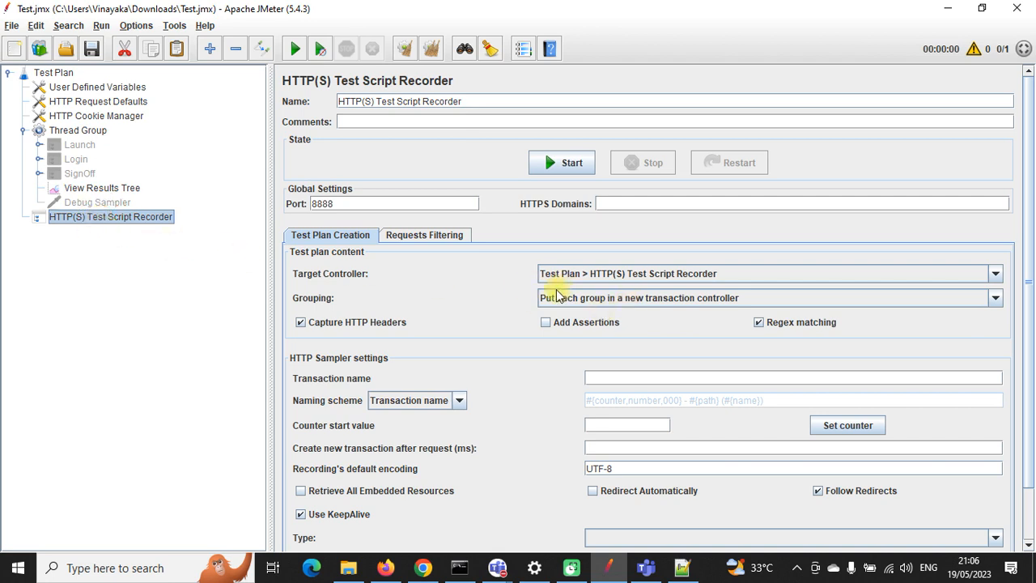
click(650, 281)
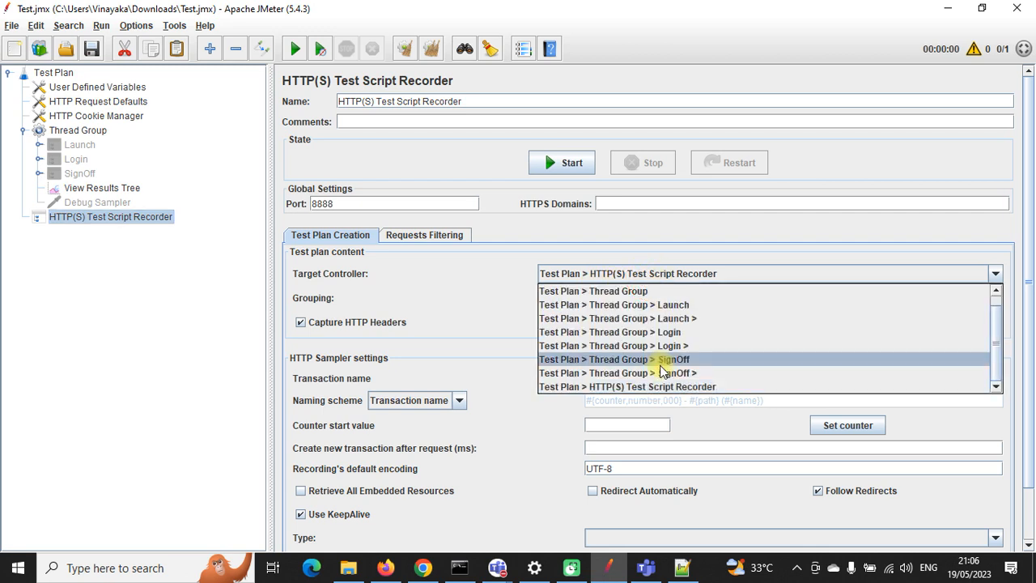
click(664, 386)
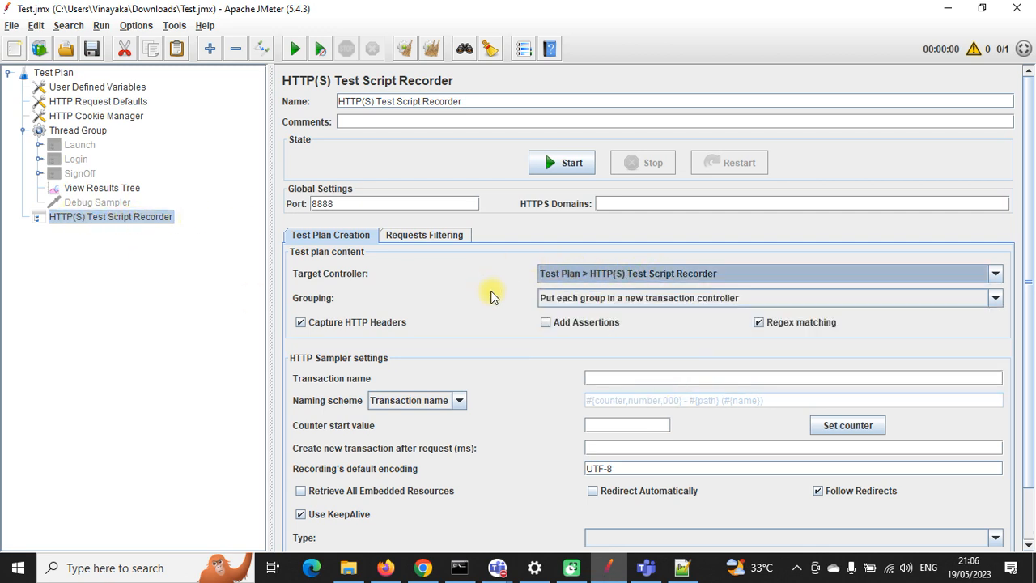
Step: Open a fresh Firefox tab and start the JMeter recording proxy, dismissing the certificate notice
click(385, 567)
click(381, 49)
key(ctrl+c)
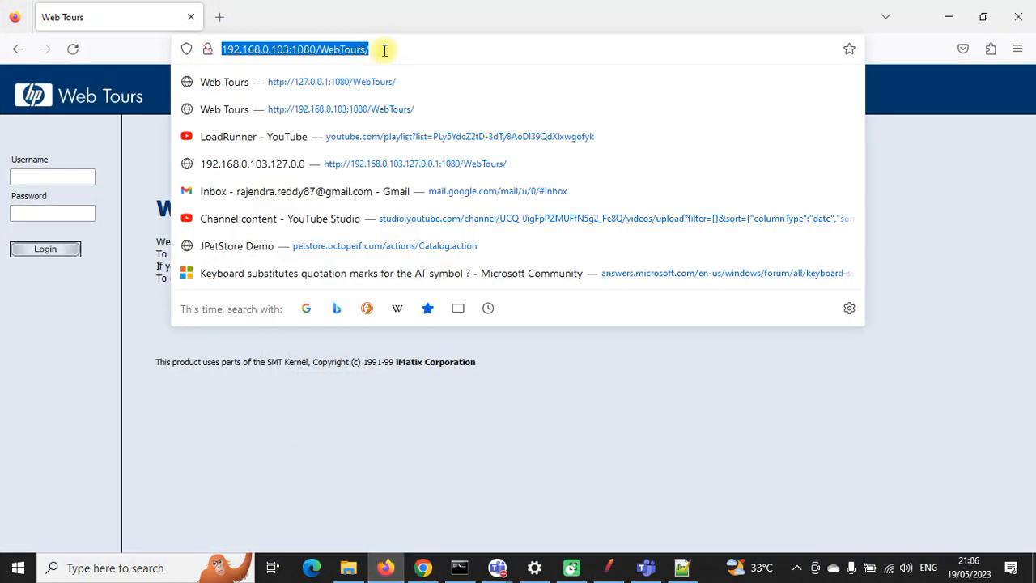
click(221, 17)
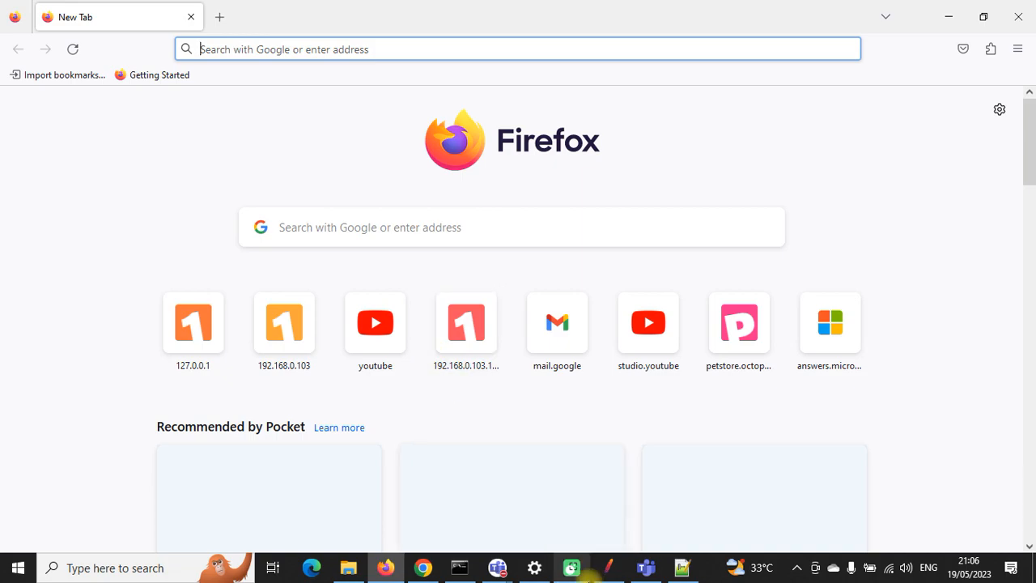
click(608, 567)
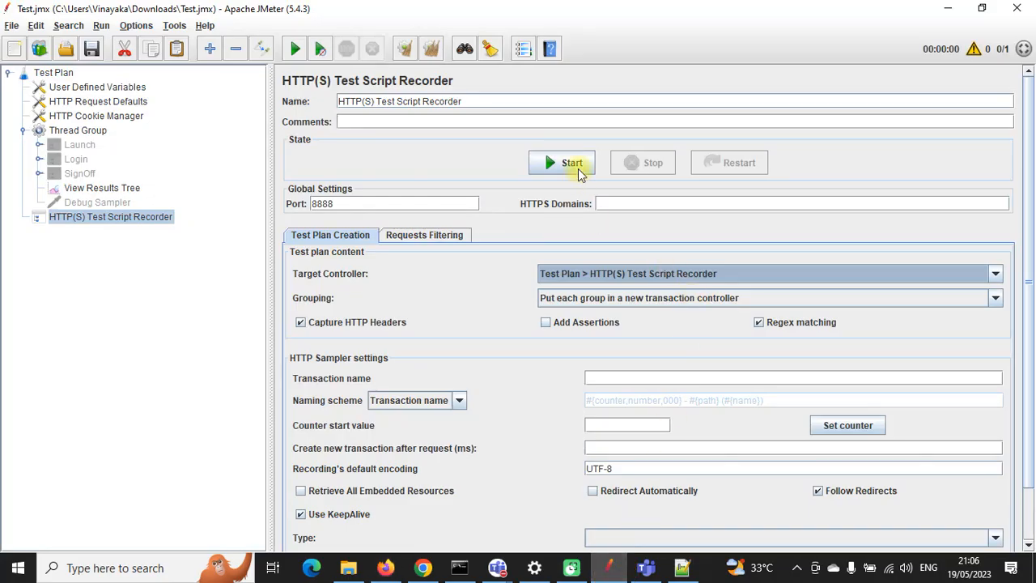
click(567, 162)
click(643, 424)
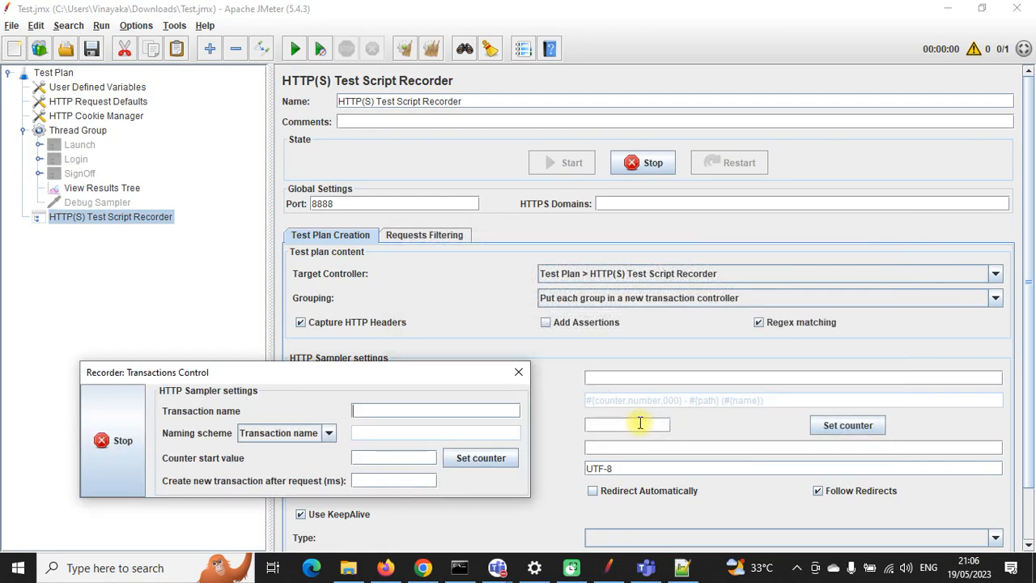
Step: Load Web Tours, log in with the username and password, sign off, and stop the recording
click(385, 567)
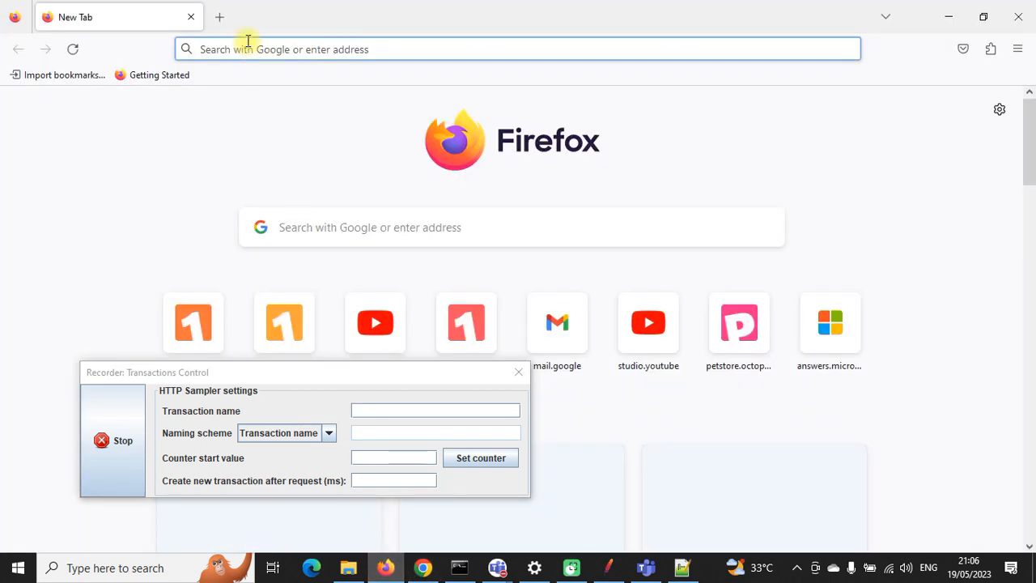
key(ctrl+v)
key(Return)
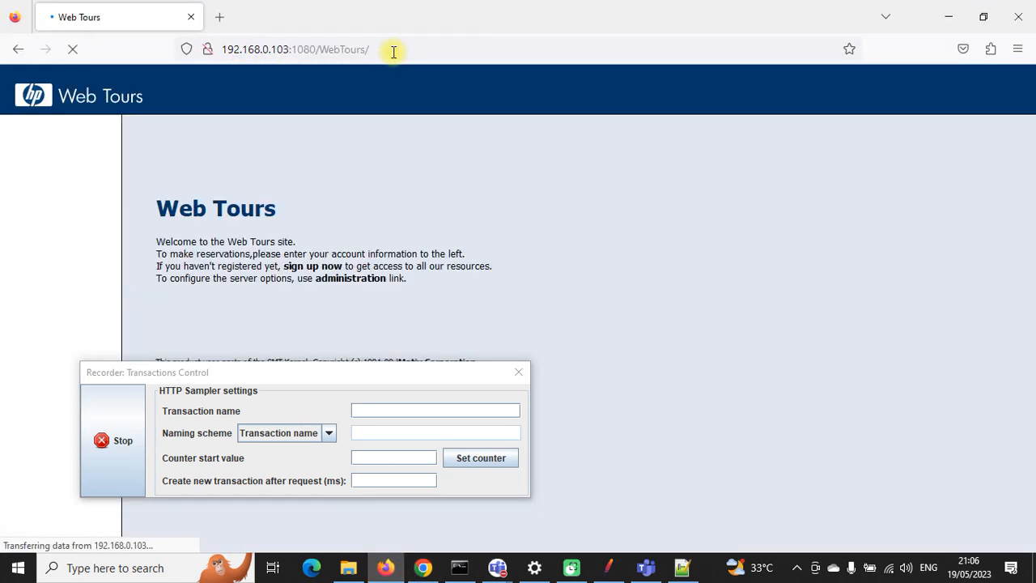
click(61, 175)
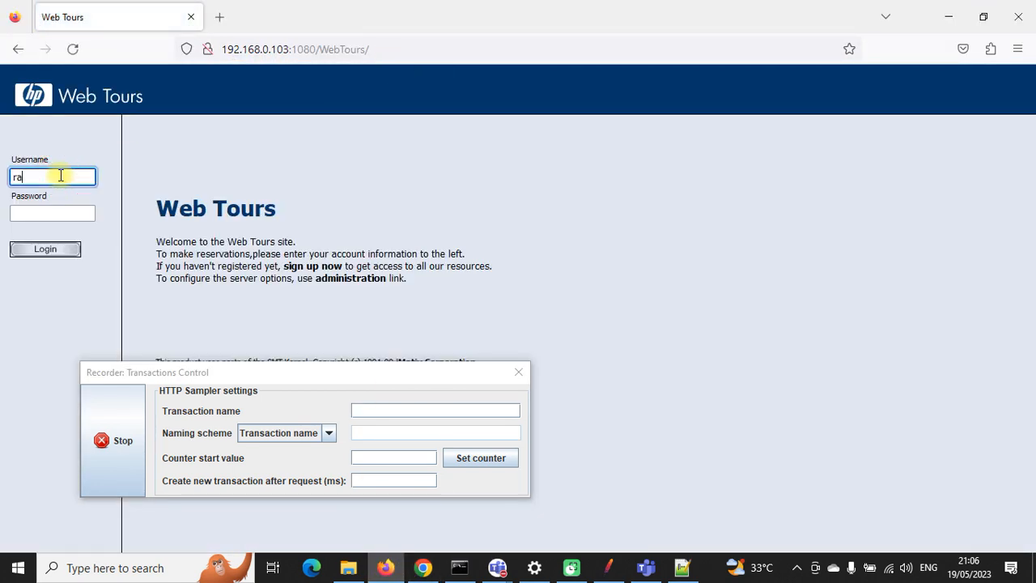
click(46, 213)
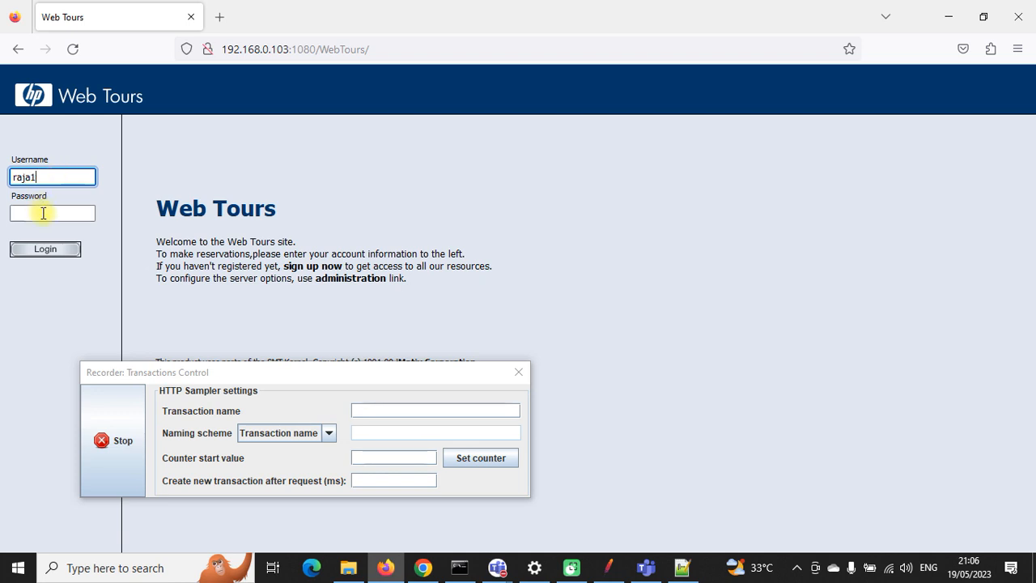
text(r)
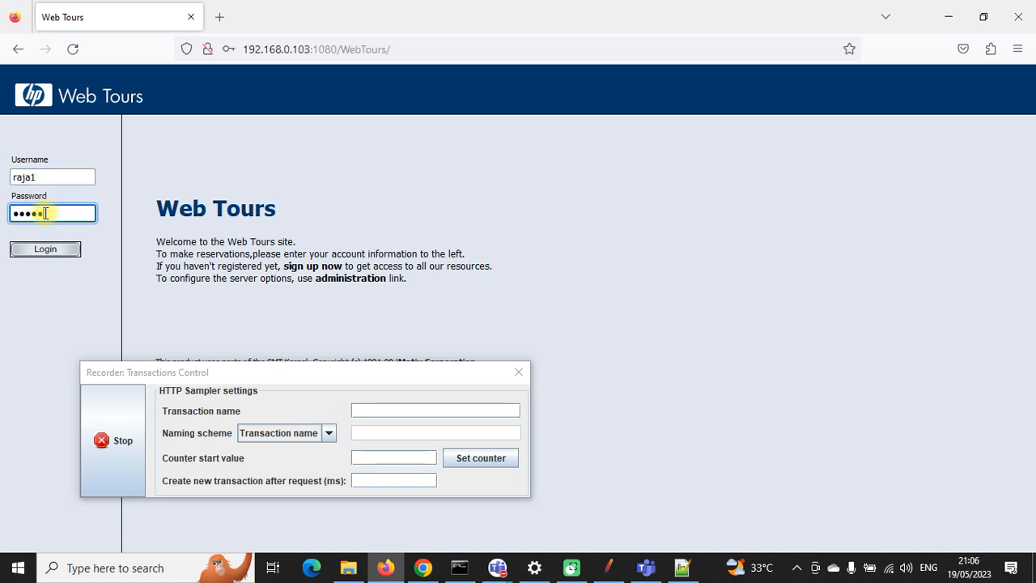
click(61, 248)
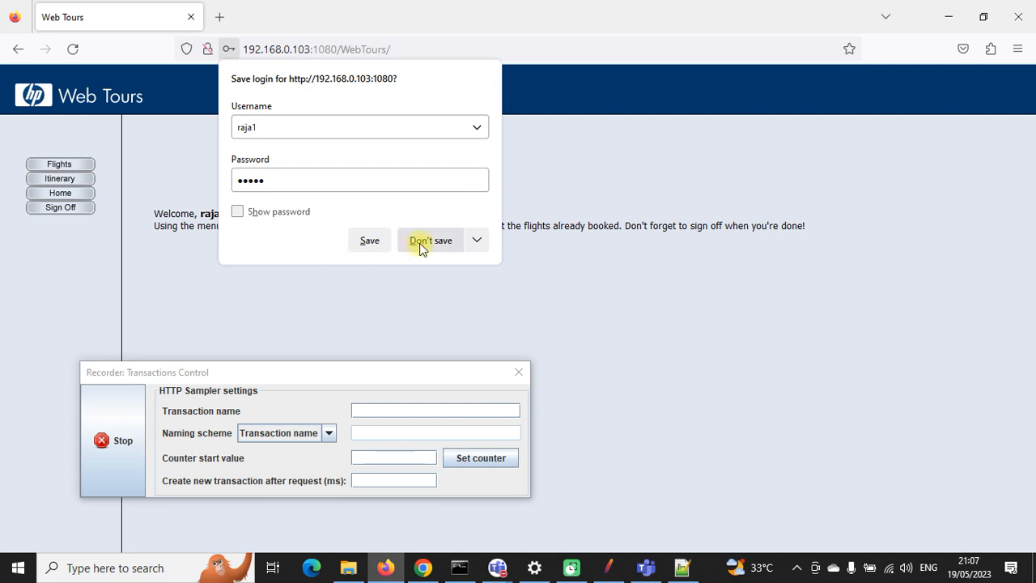
click(444, 240)
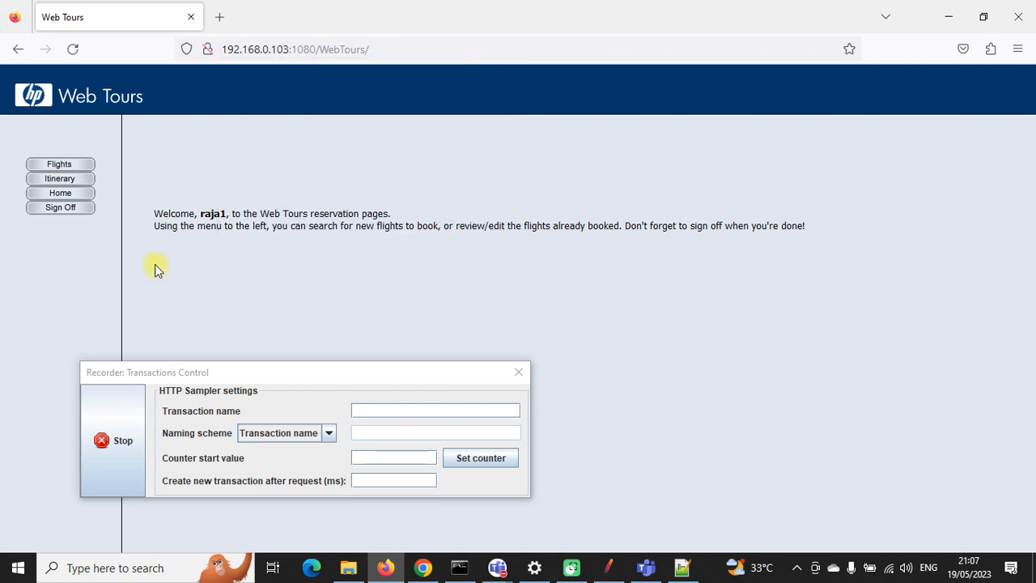
click(62, 208)
click(103, 438)
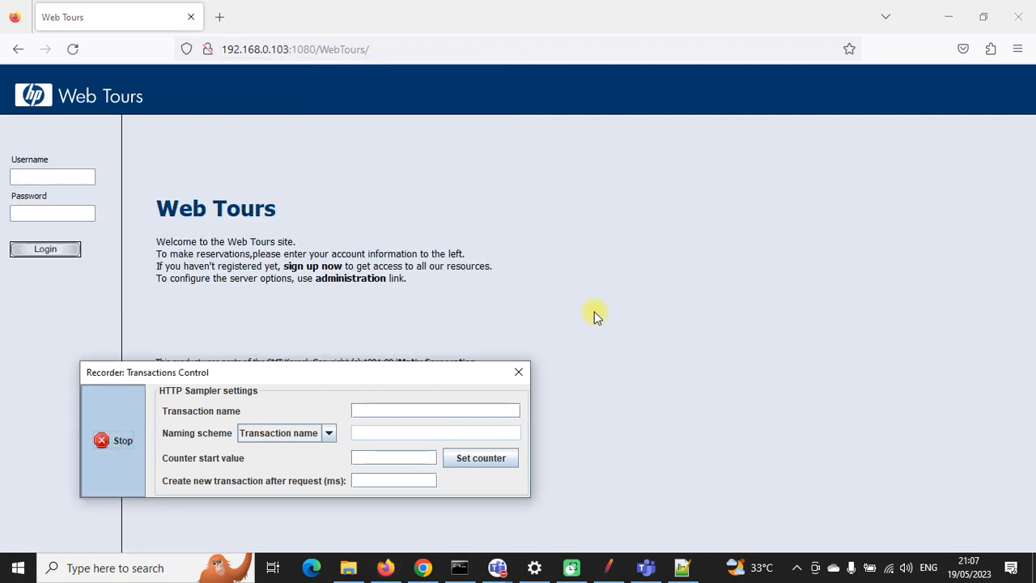
click(608, 566)
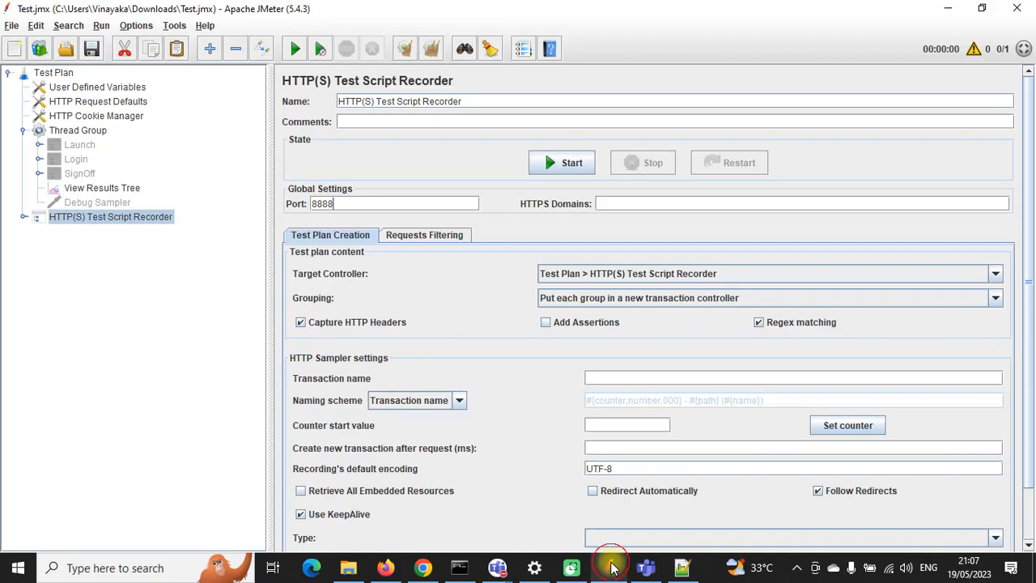
Step: Expand the recorder node and both recorded transaction groups, viewing request -163
click(23, 217)
click(39, 232)
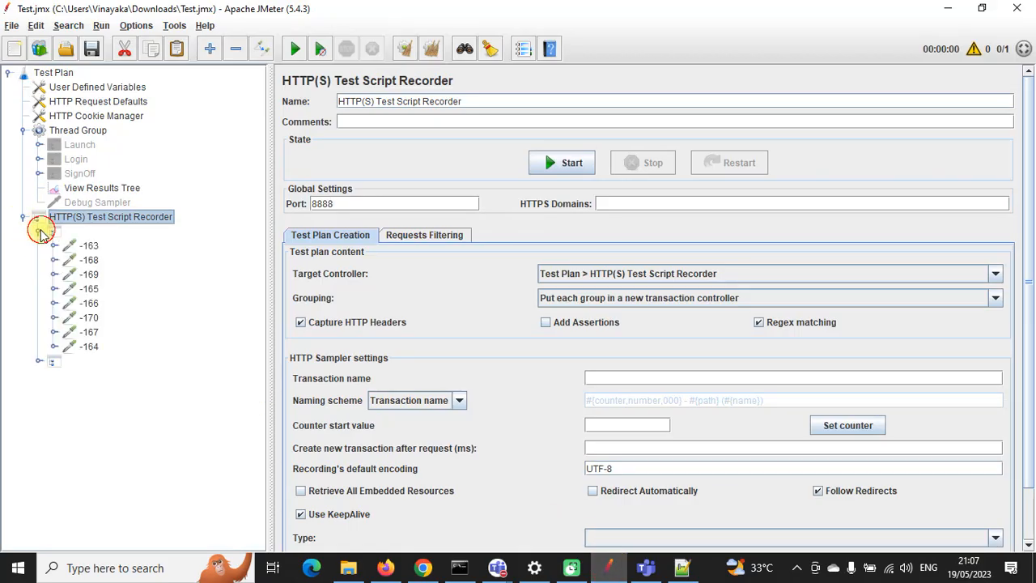
click(39, 361)
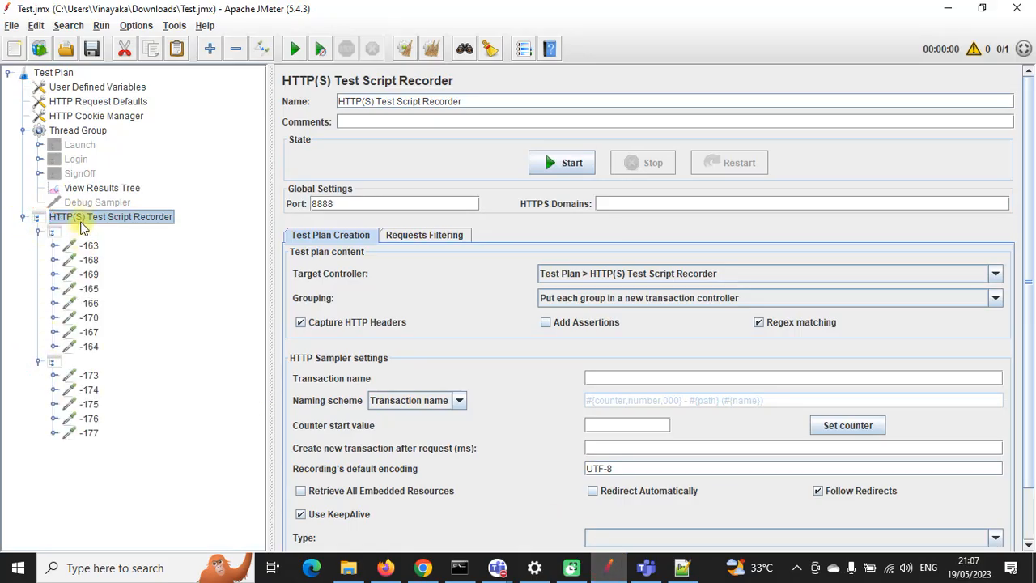
click(89, 246)
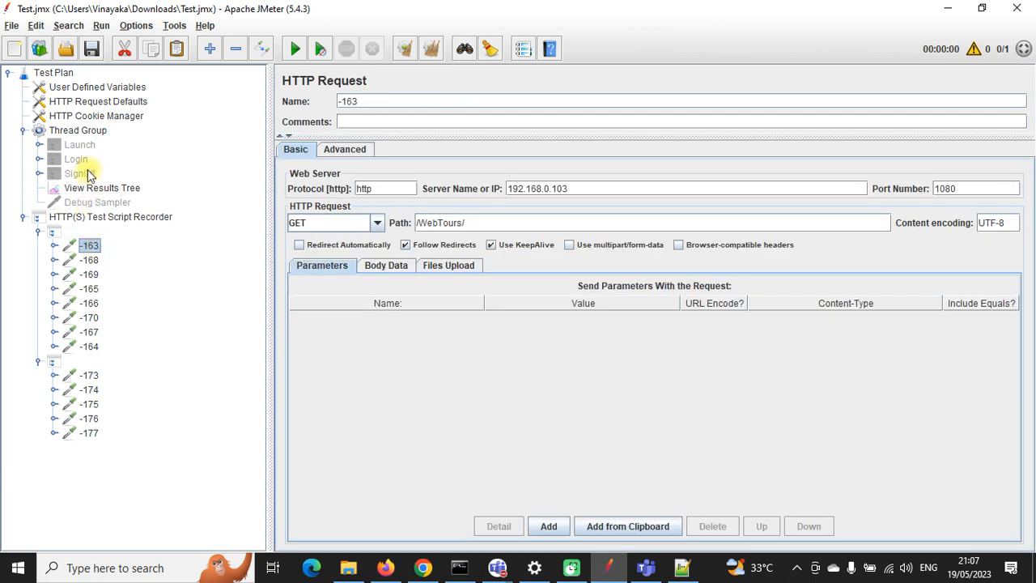
Step: Check the recorder's target controller list, leaving the target unchanged
click(120, 217)
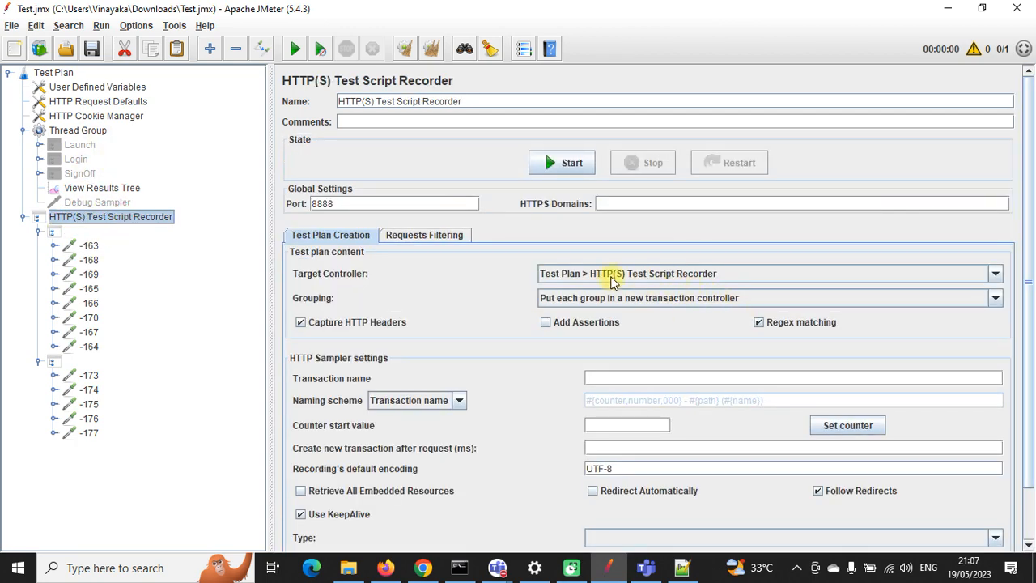
click(589, 273)
click(633, 382)
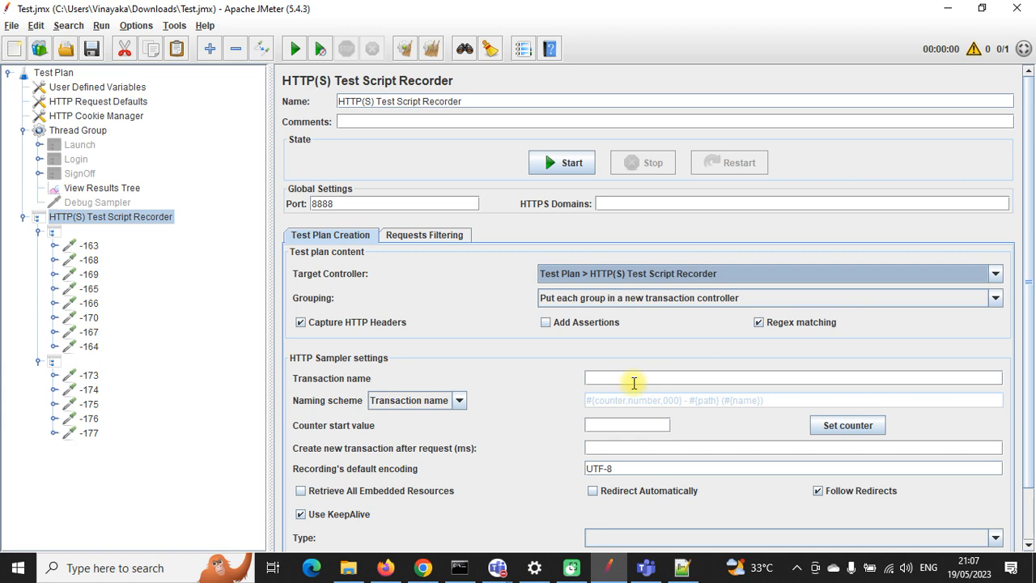
Step: Review recorded requests -163 (/WebTours/), -168 (header.html), sign-off -169 and telemetry -165
click(90, 246)
click(91, 260)
click(89, 274)
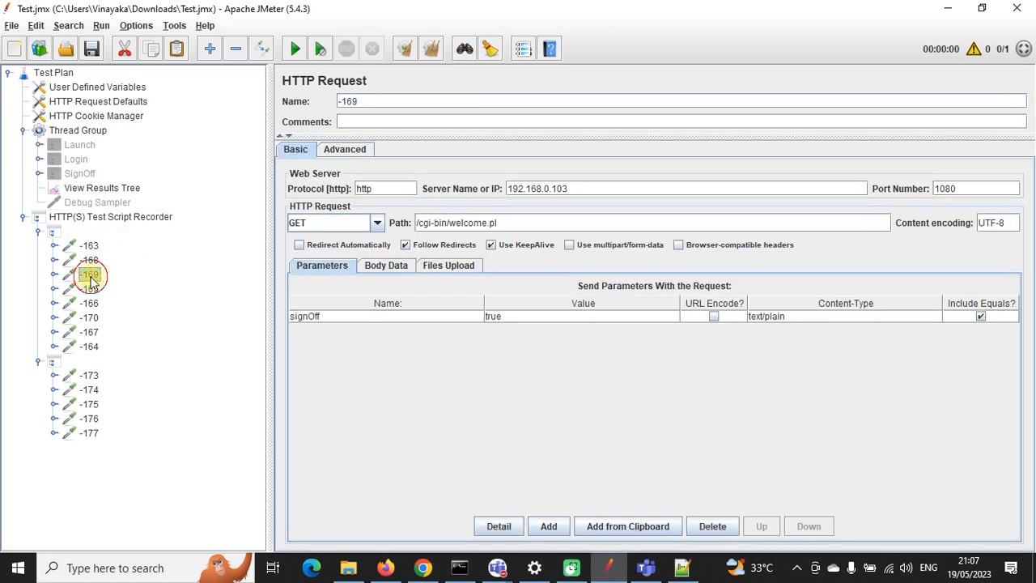
click(90, 248)
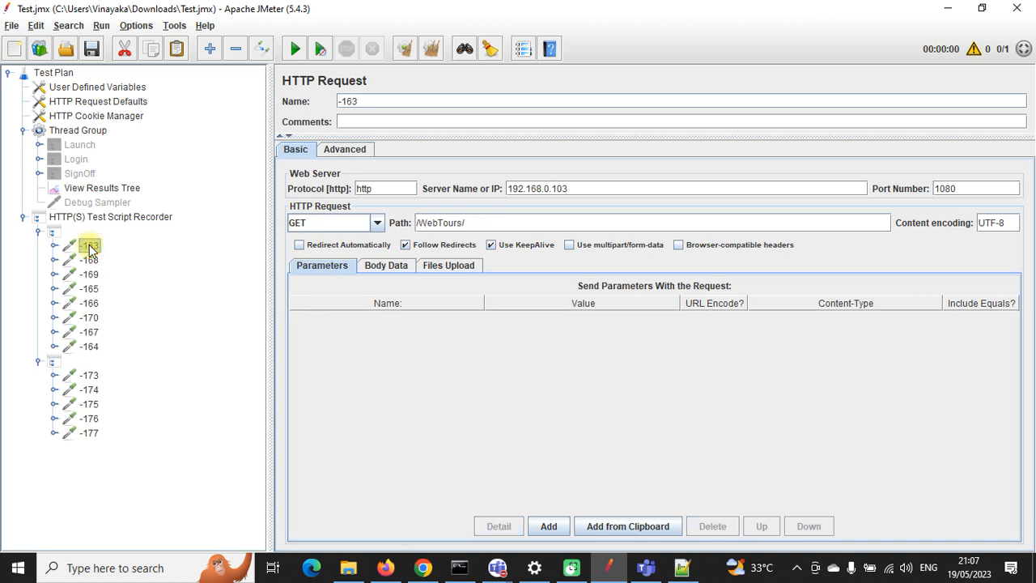
click(90, 260)
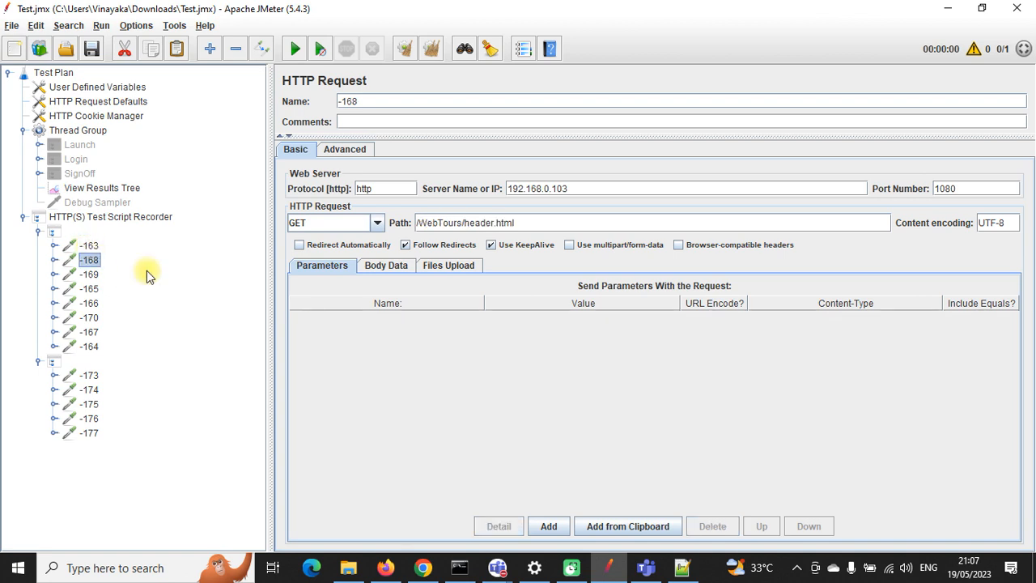
drag(578, 191, 471, 197)
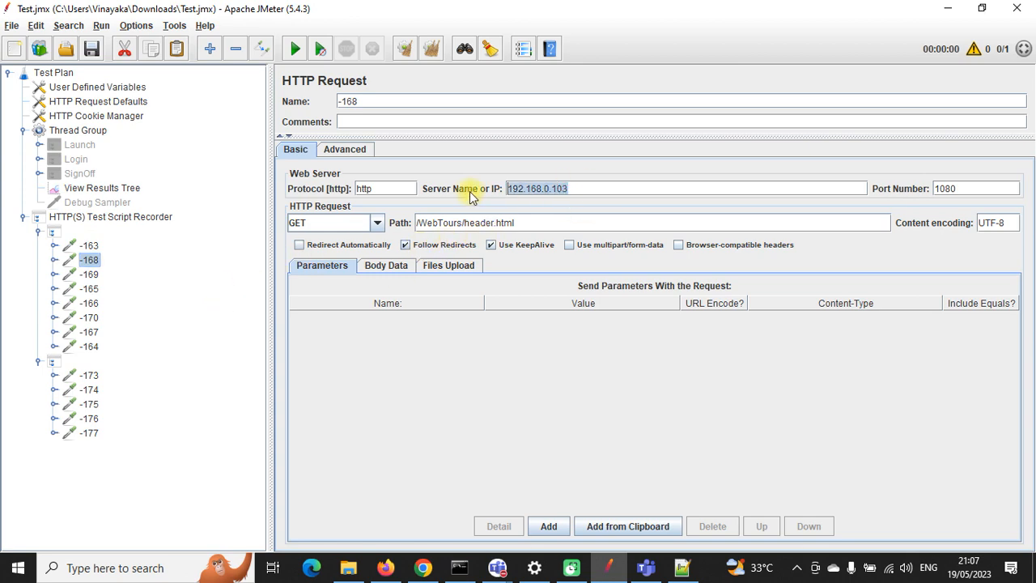
click(89, 275)
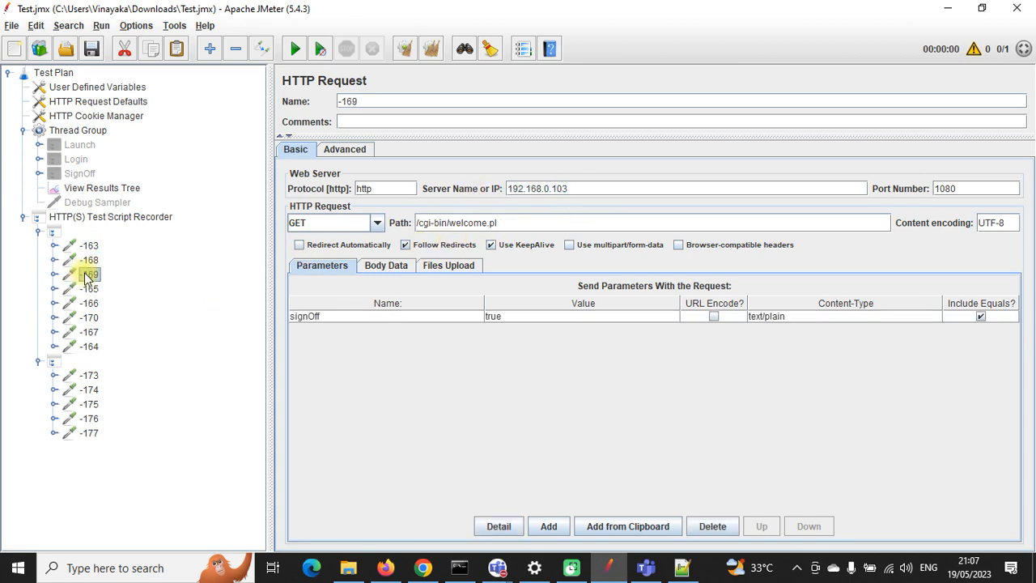
click(89, 289)
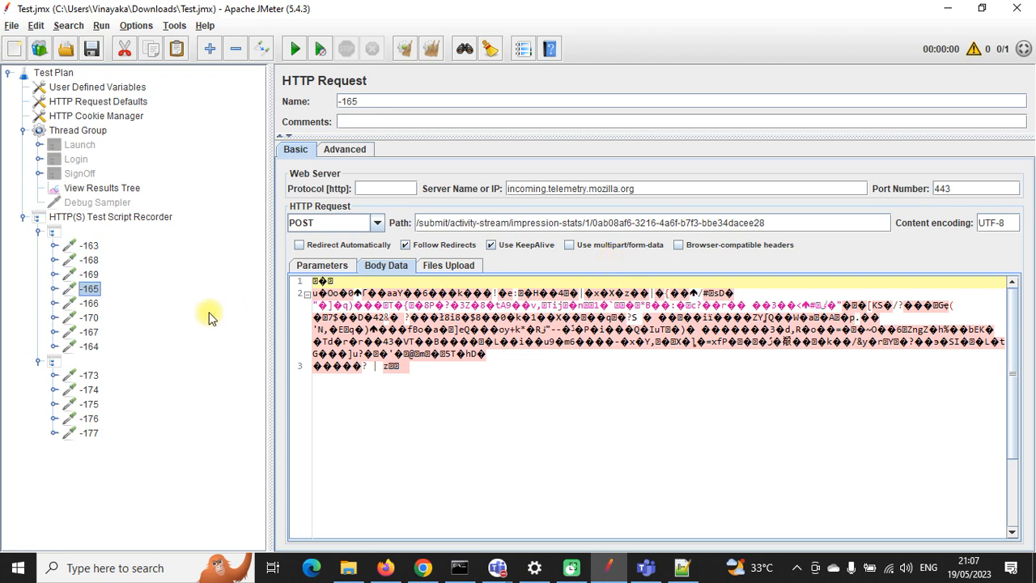
Step: Remove the telemetry samplers -165 and -166, confirming each deletion
right_click(91, 291)
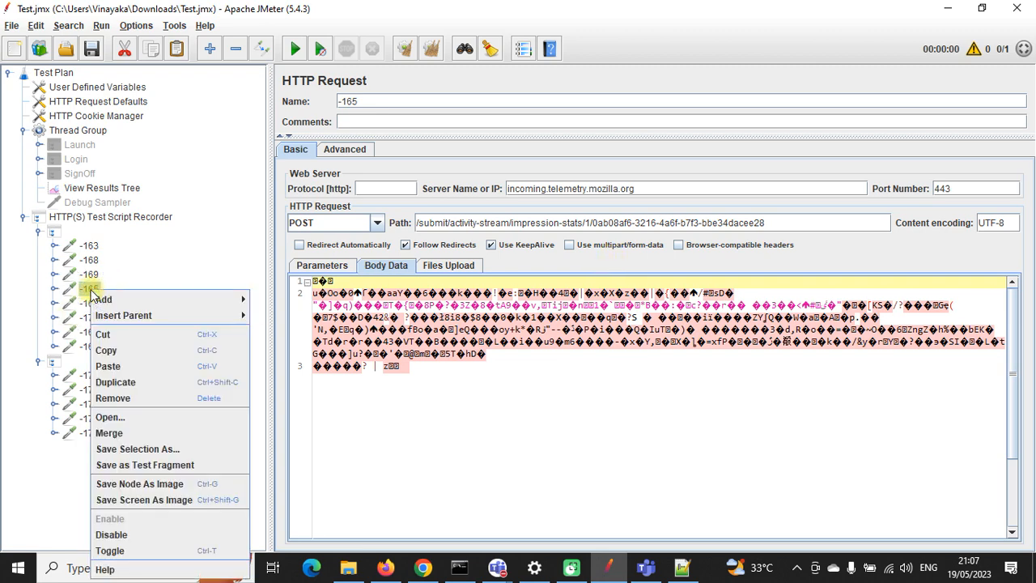
click(112, 397)
click(498, 299)
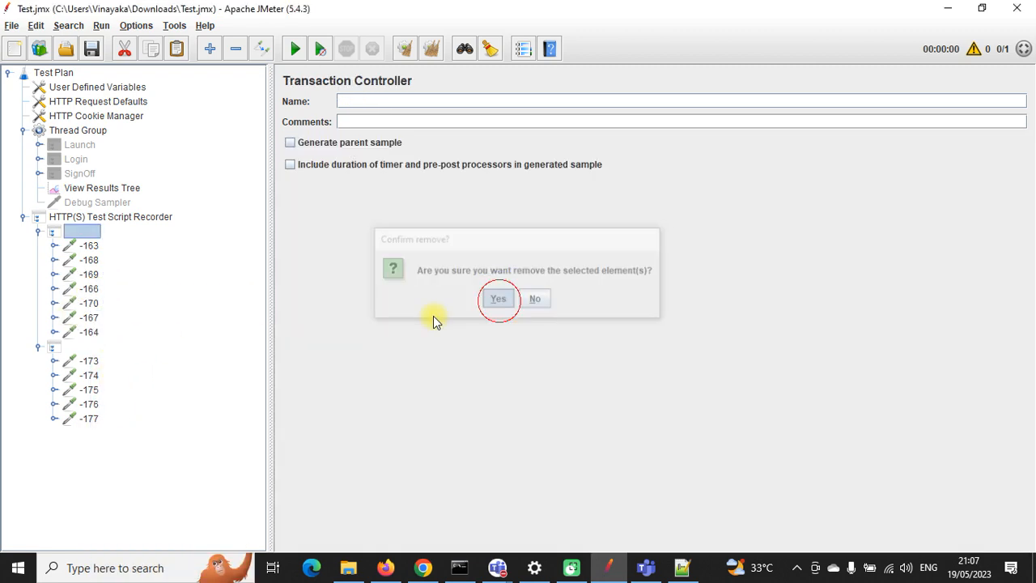
click(91, 276)
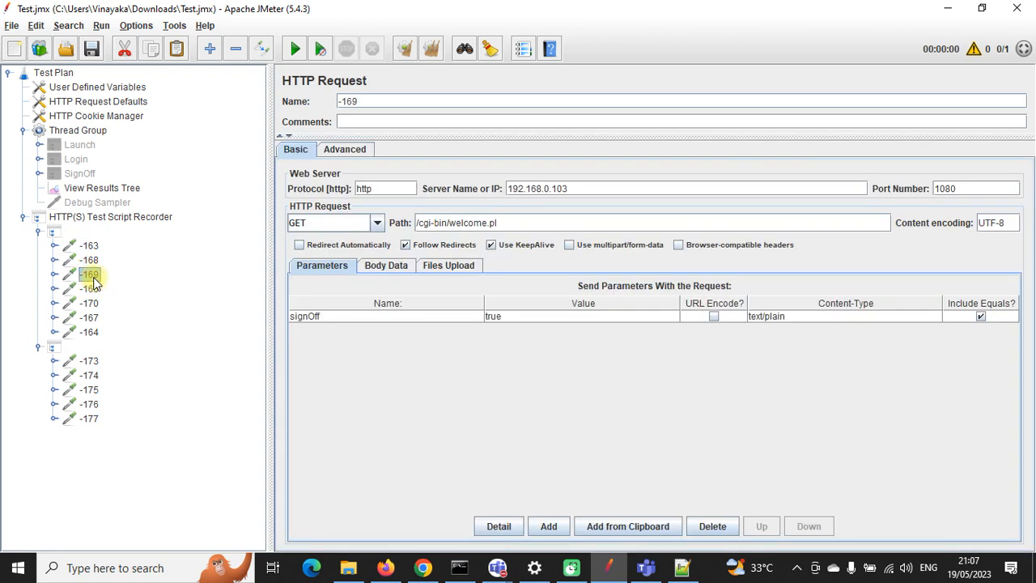
click(94, 284)
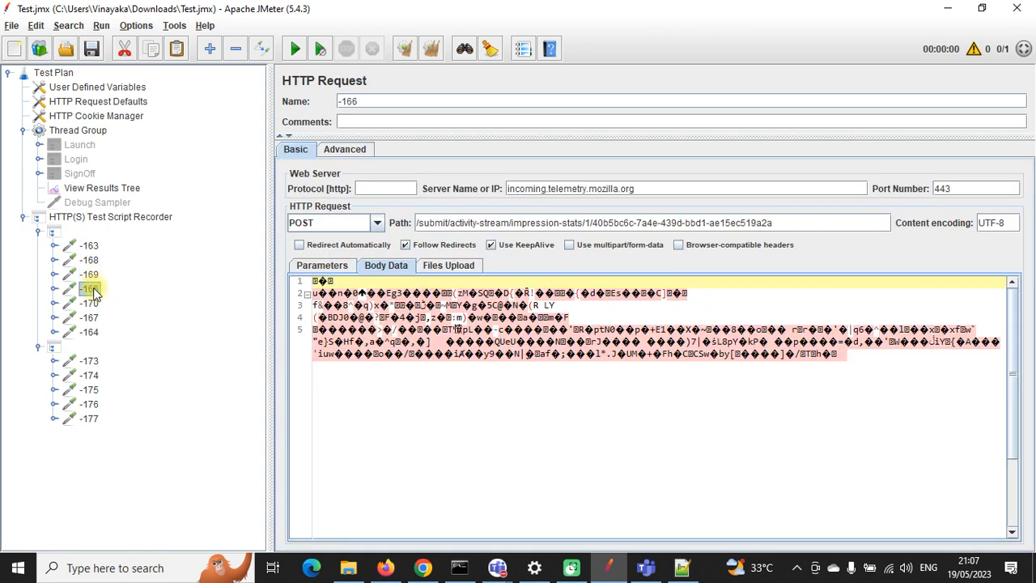
right_click(94, 291)
click(132, 396)
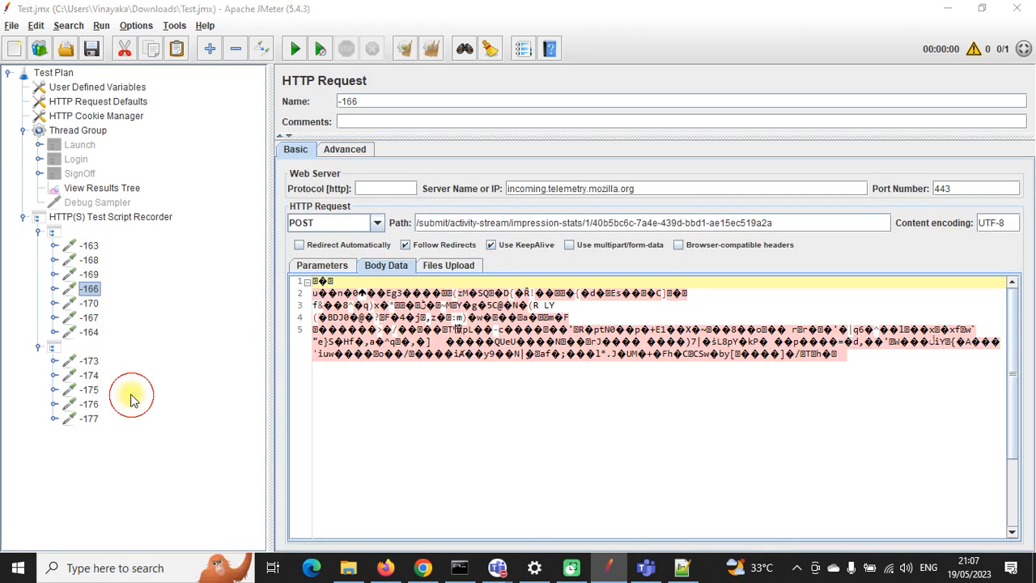
click(493, 298)
Step: Remove samplers -167 and -164, confirming each deletion
click(94, 290)
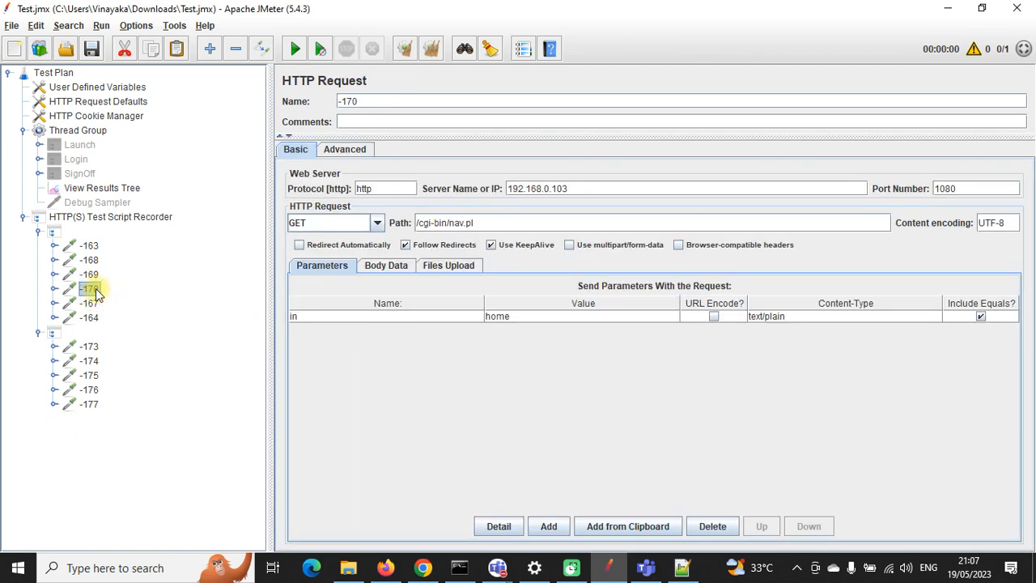
click(92, 303)
right_click(92, 306)
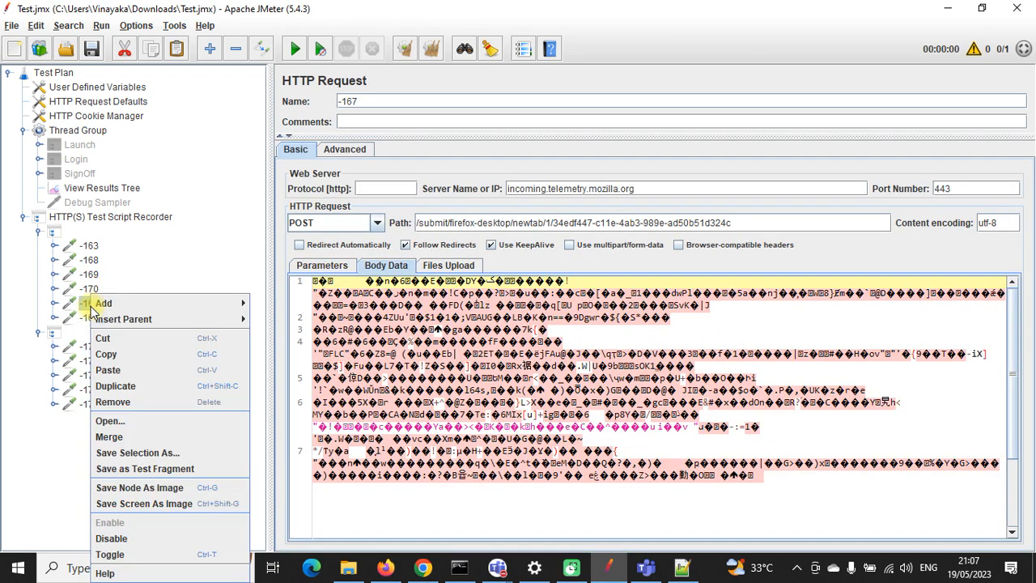
click(127, 400)
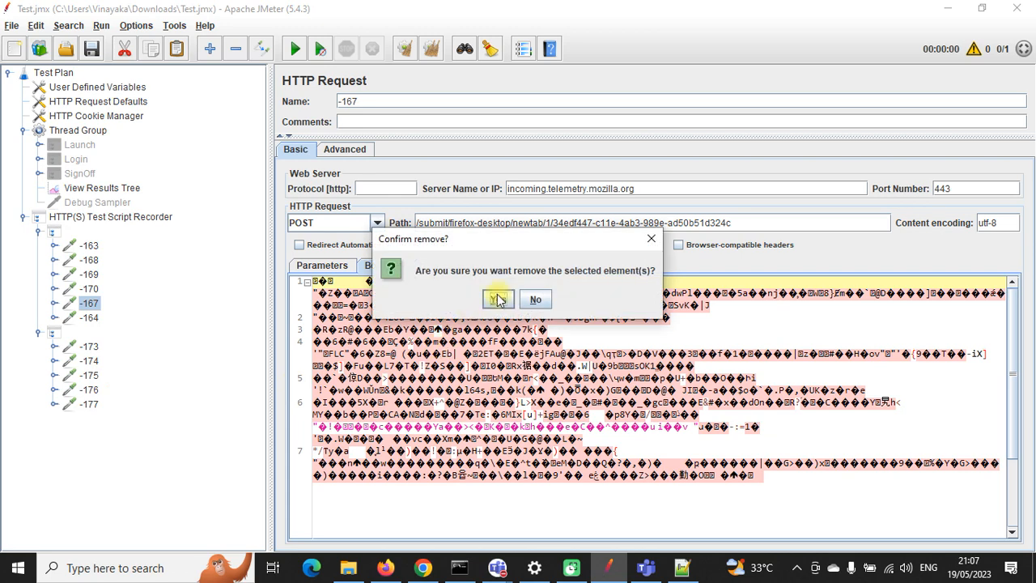
click(498, 298)
click(97, 303)
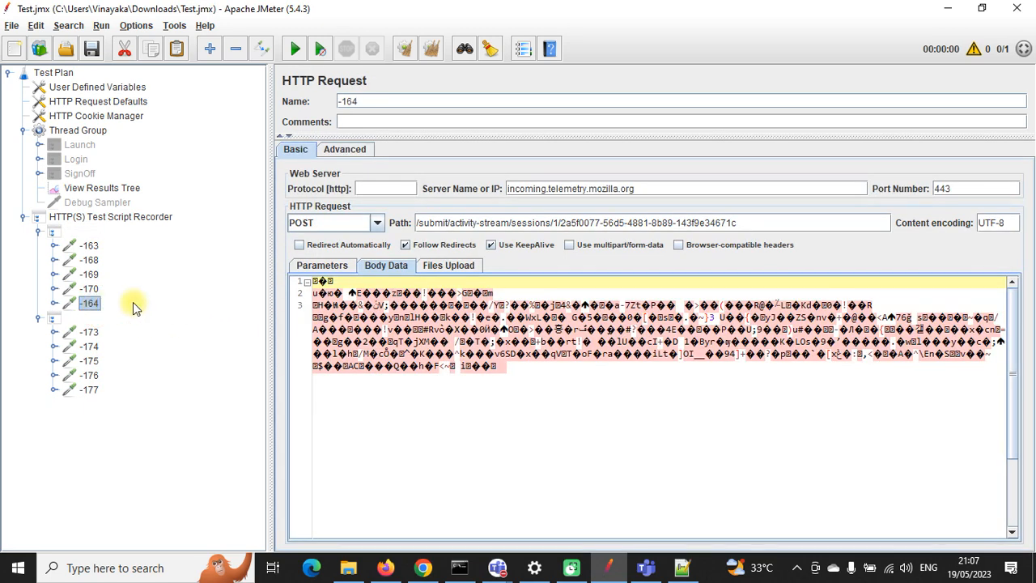
right_click(91, 299)
click(114, 401)
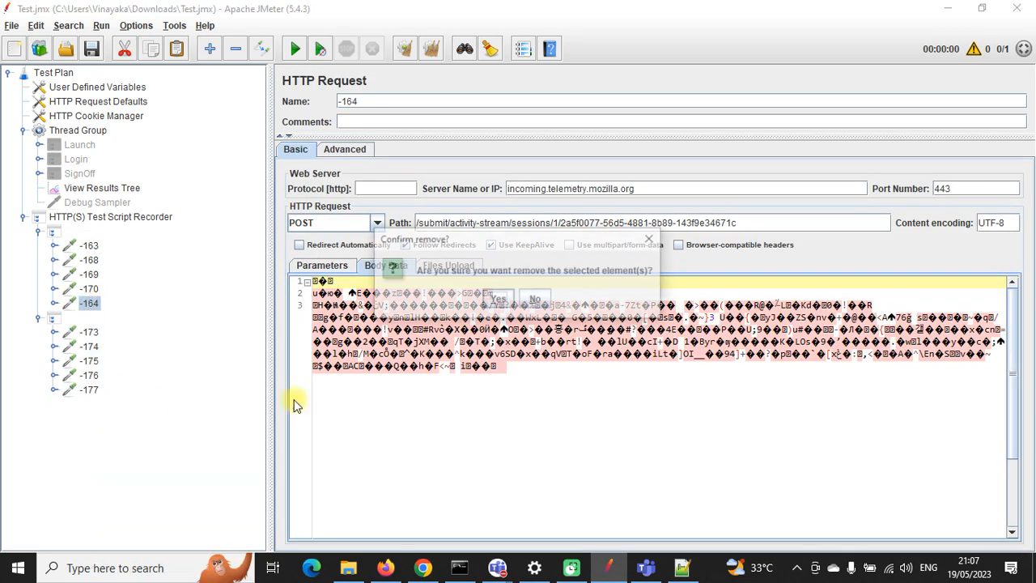
click(492, 296)
Step: Review the second group's recorded samplers -173 through -177
click(89, 317)
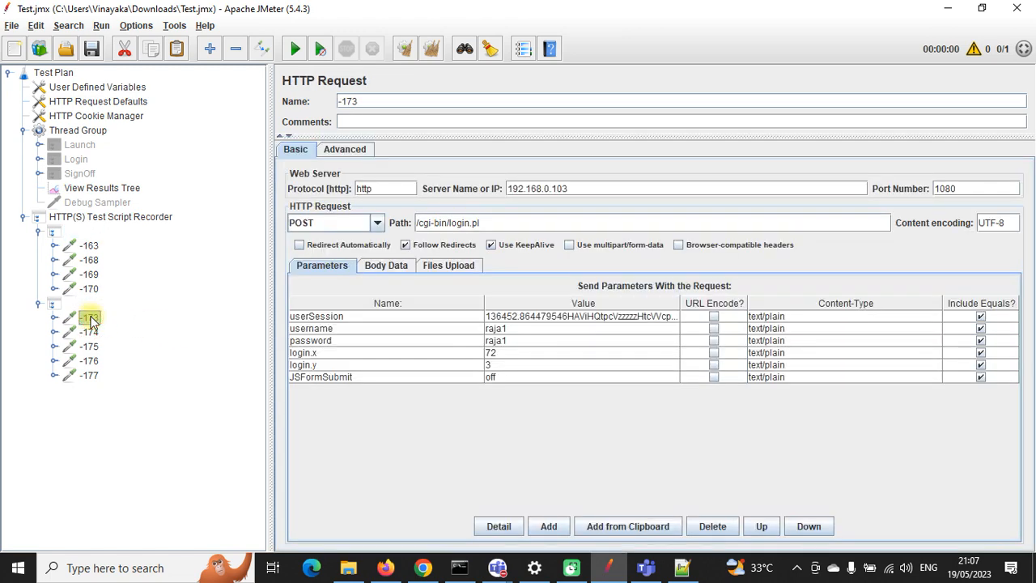
click(89, 332)
click(89, 346)
click(89, 360)
click(91, 375)
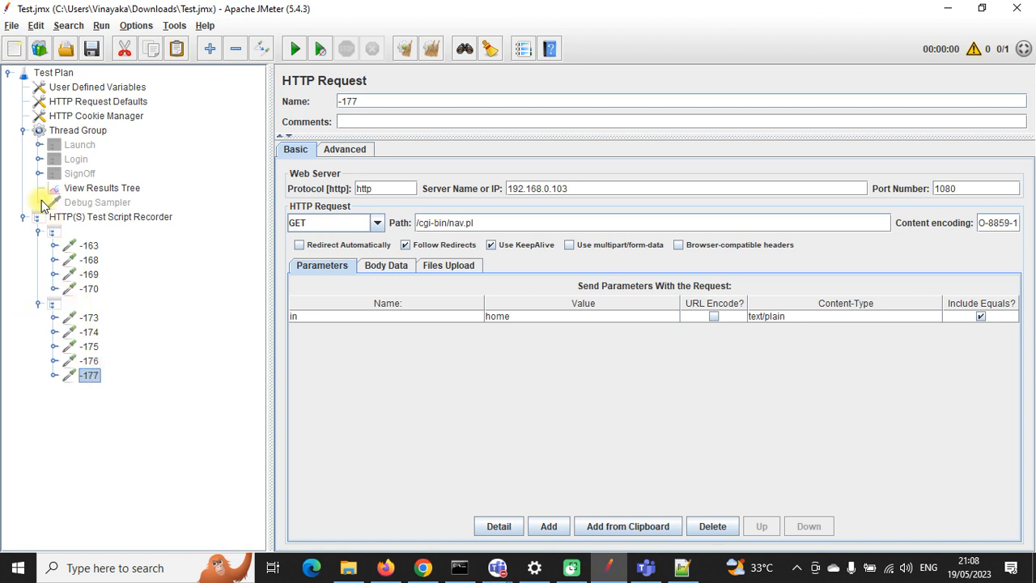
Step: Expand Launch, Login and SignOff, and review recorded samplers -163, -168, -169 and -170
click(39, 144)
click(39, 216)
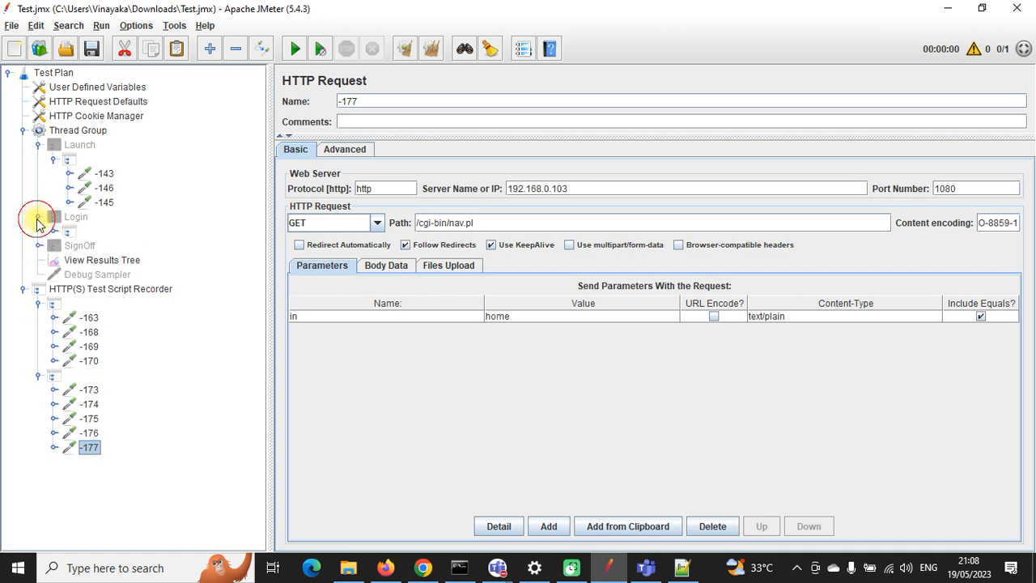
click(39, 245)
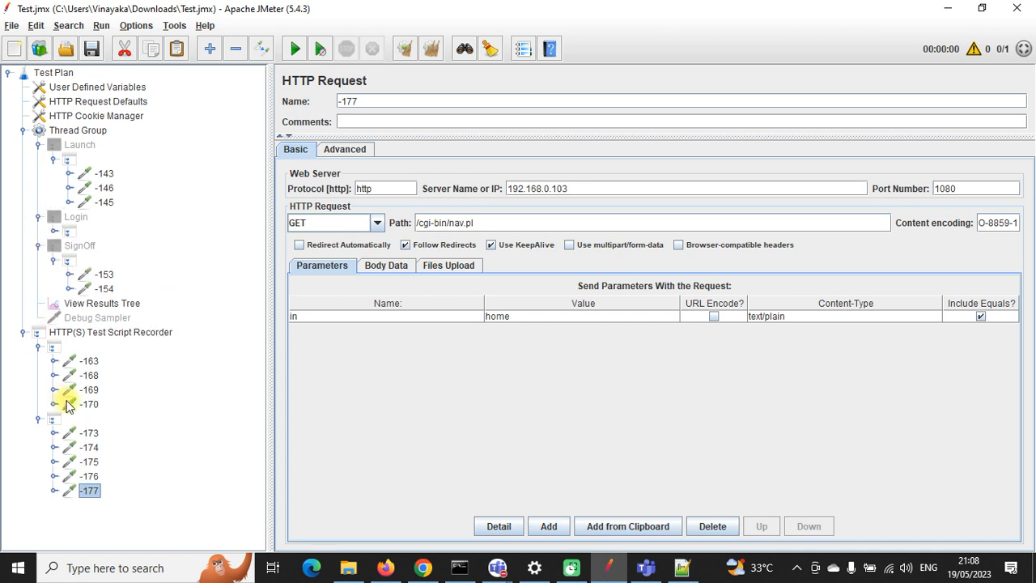
click(96, 362)
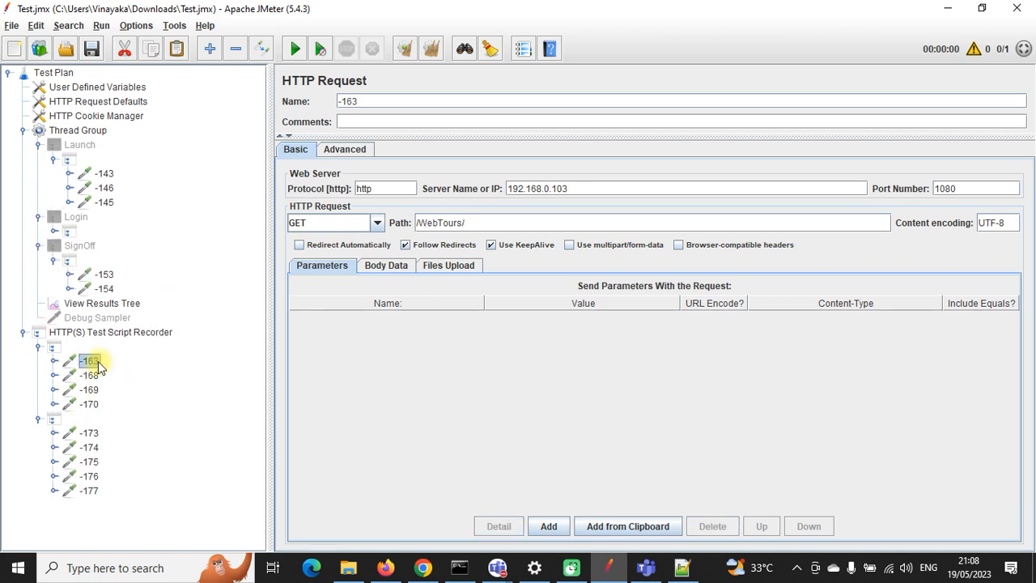
click(91, 375)
click(91, 390)
click(93, 405)
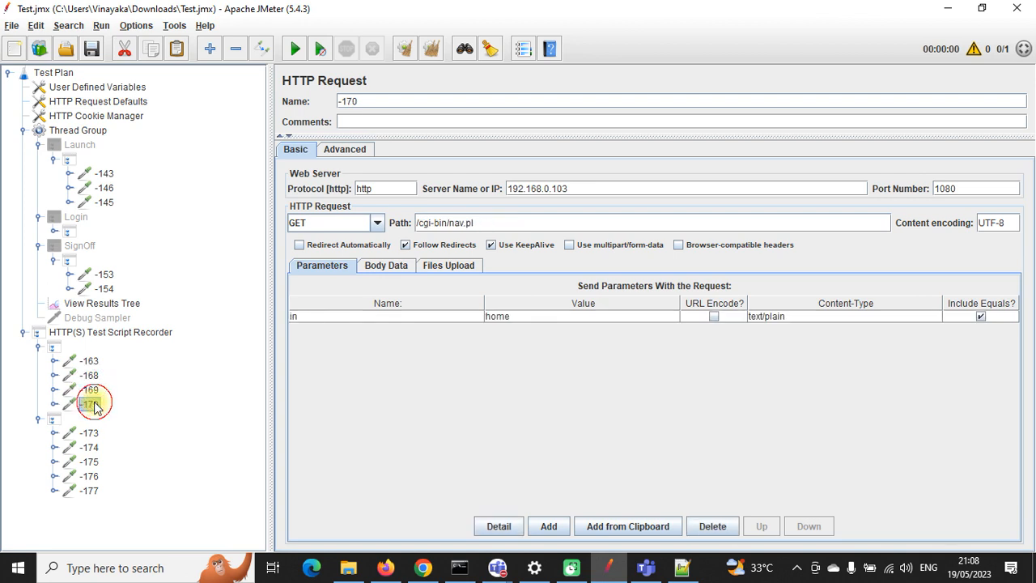
Step: Inspect login request -173's username, password and login.x parameters
click(89, 433)
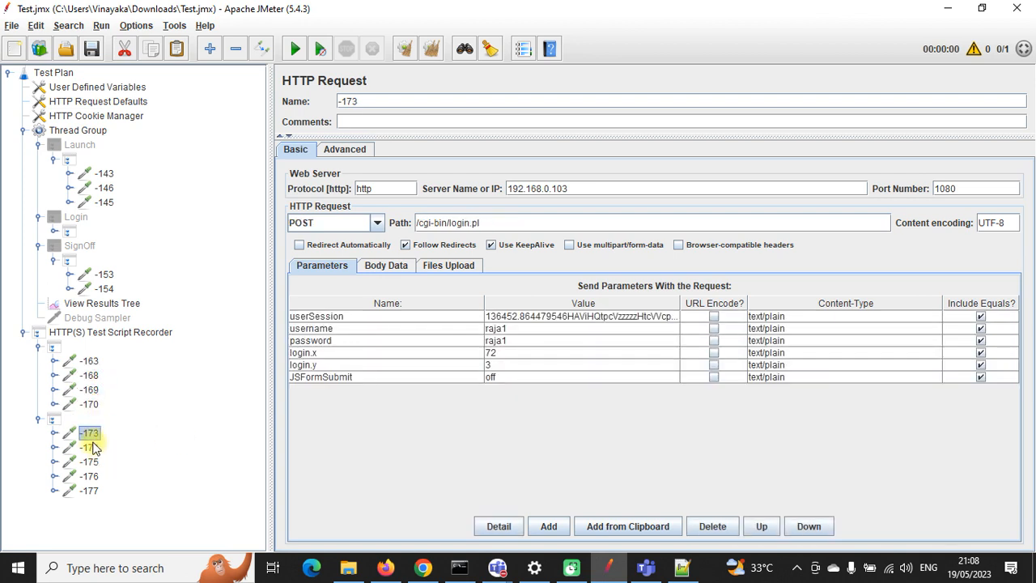
click(501, 329)
click(502, 341)
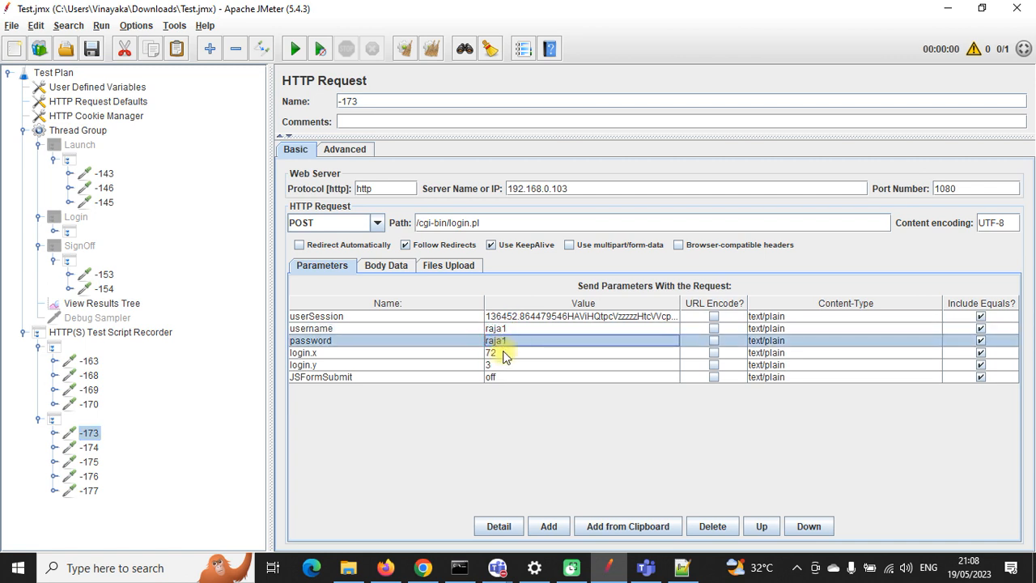
click(503, 330)
click(504, 340)
click(506, 353)
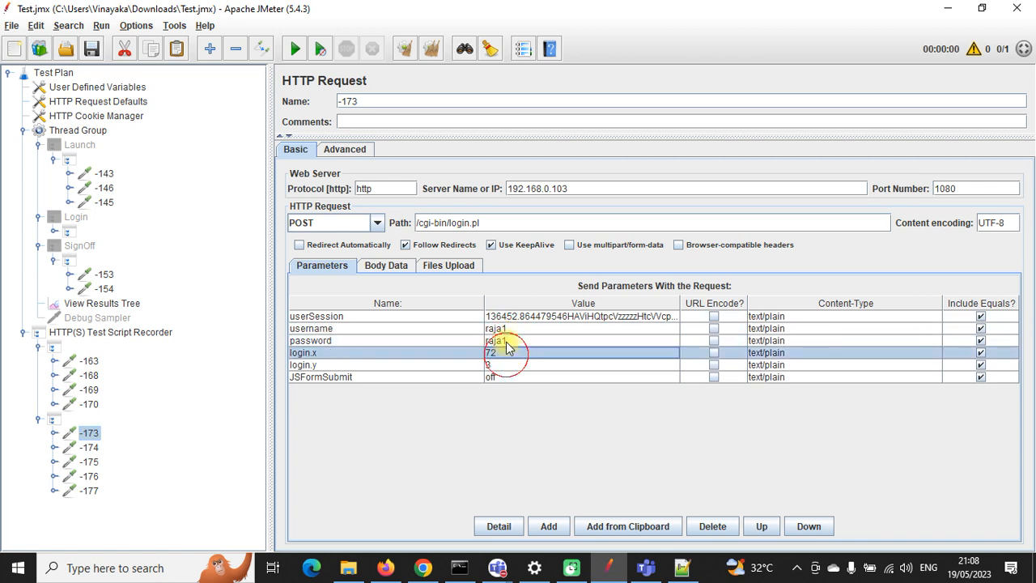
click(507, 342)
click(506, 330)
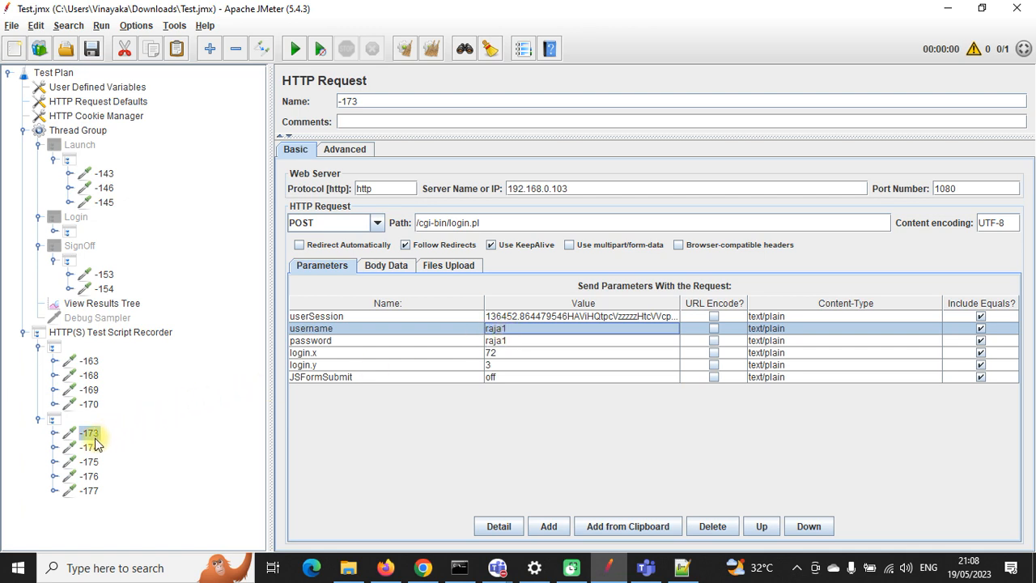
Step: Review samplers -176, -177, -175, -173, -168 and -163 again
click(89, 477)
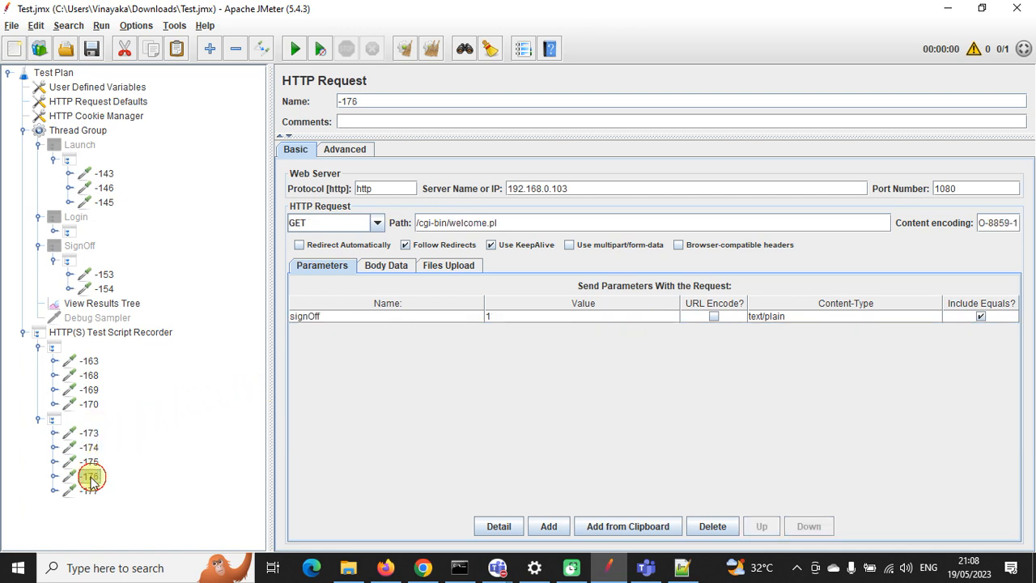
click(89, 489)
click(89, 461)
click(89, 433)
click(89, 376)
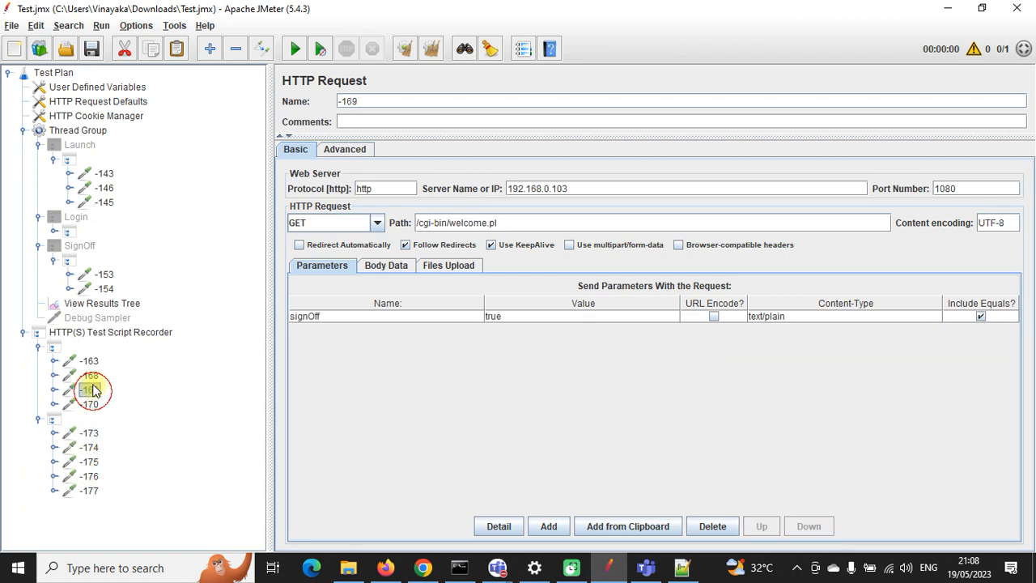
click(89, 360)
Step: Re-expand the two recorded transaction controllers and review samplers -163 to -170
click(38, 347)
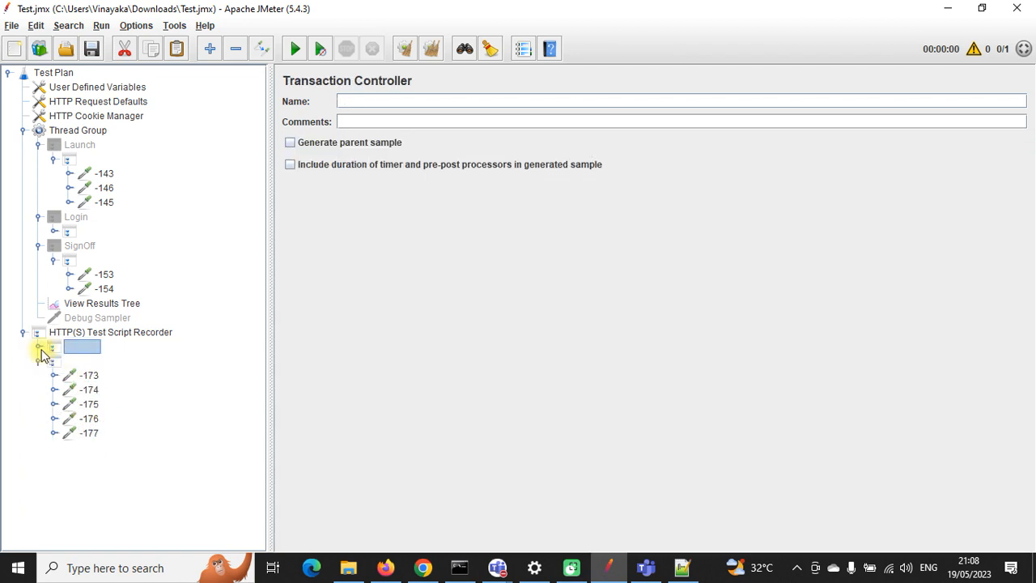
click(38, 361)
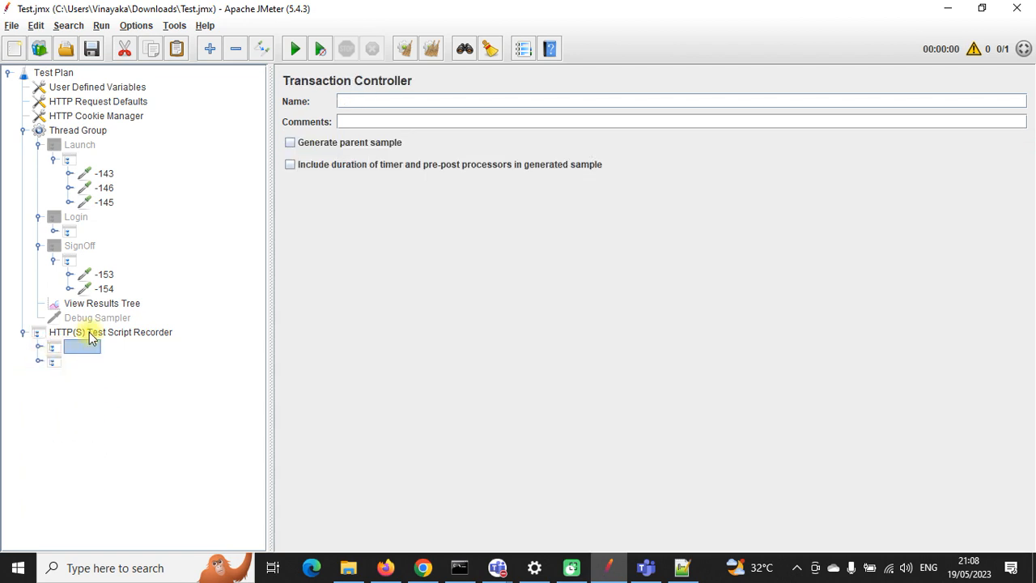
click(38, 346)
click(39, 418)
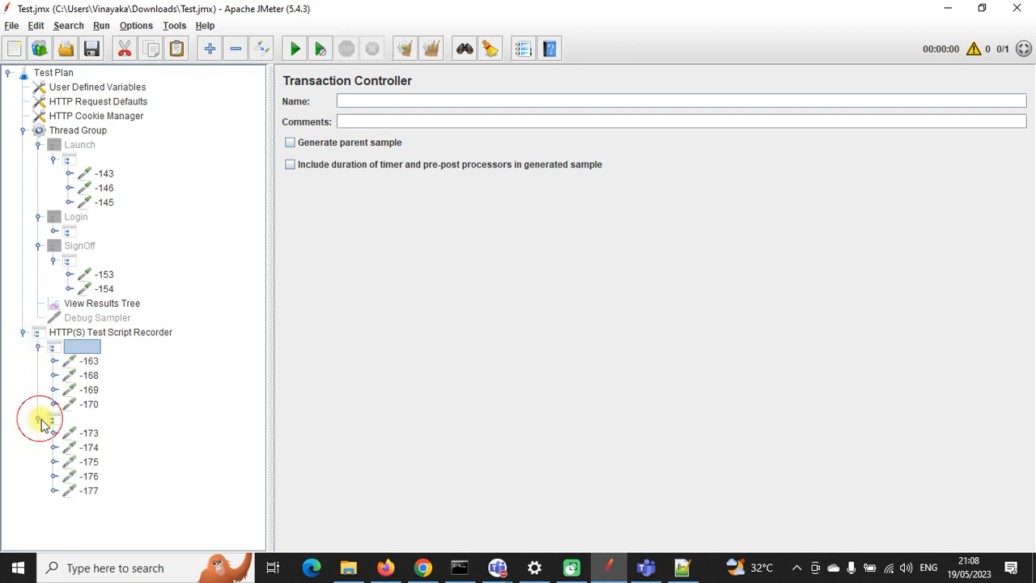
click(88, 361)
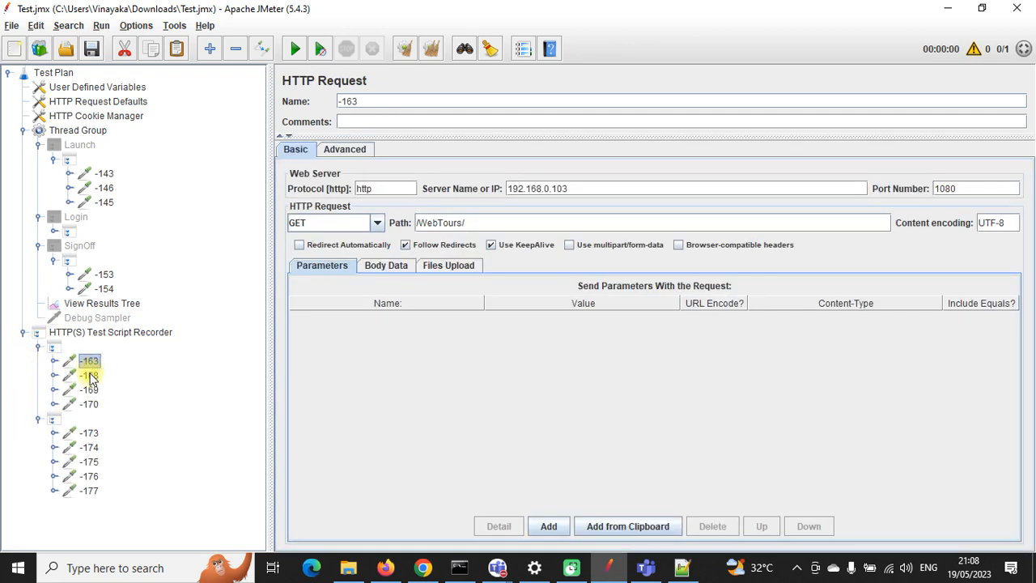
click(87, 376)
click(89, 390)
click(91, 403)
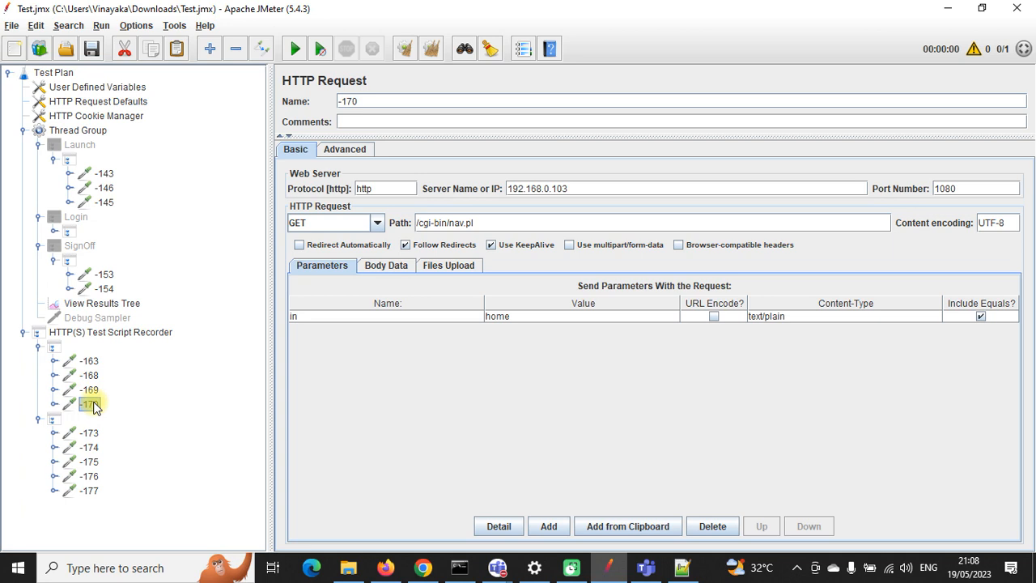
Step: Collapse both recorded transaction controllers, then Launch, Login and SignOff
click(38, 346)
click(38, 361)
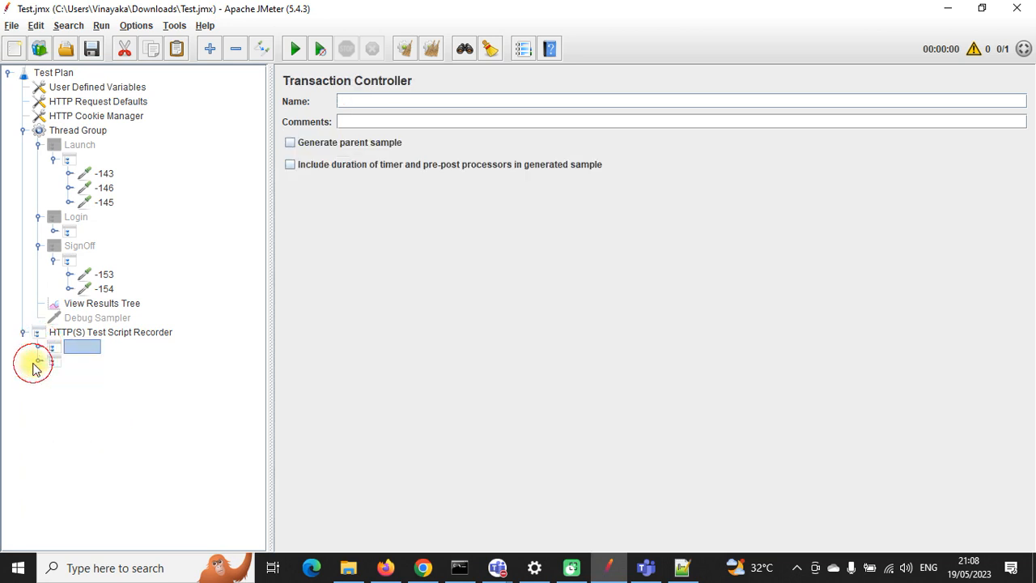
click(53, 161)
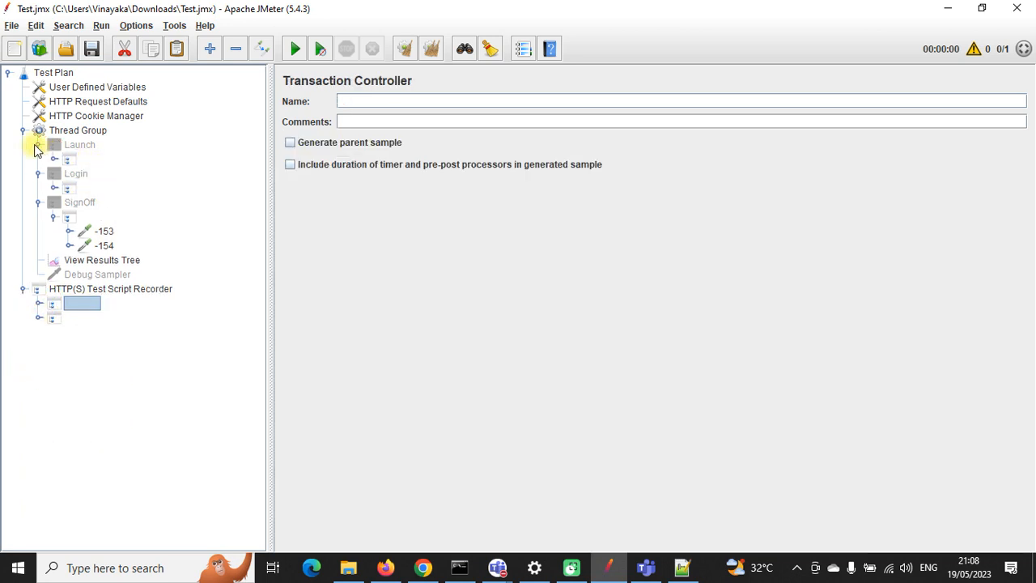
click(38, 146)
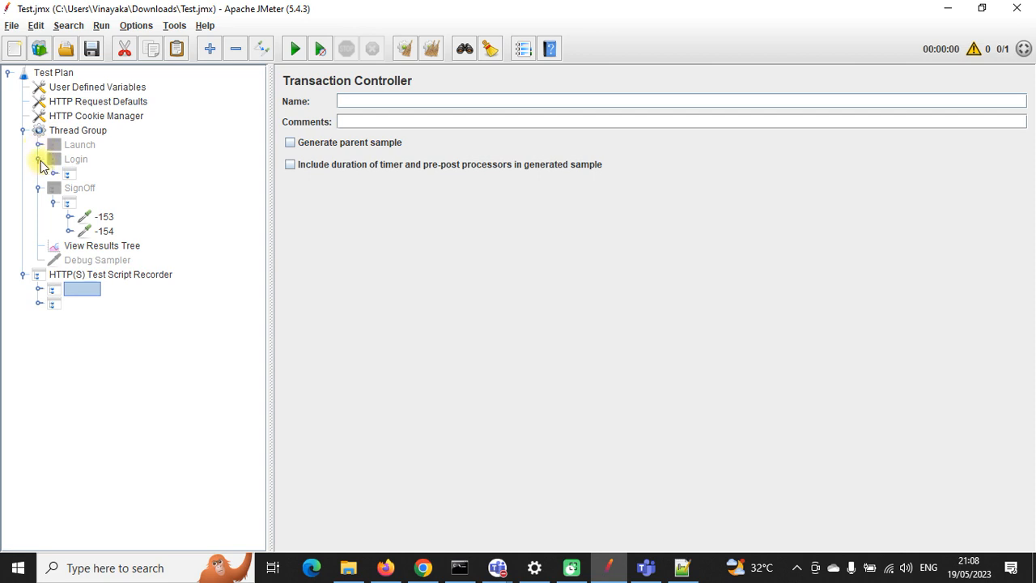
click(39, 160)
click(38, 173)
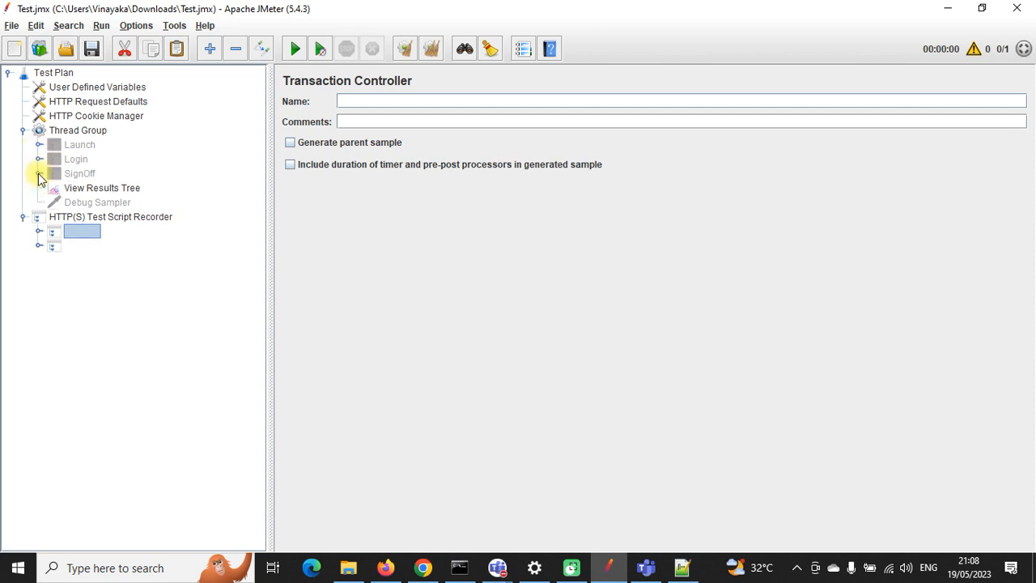
Step: Add a Transaction Controller named FlightBOOKING under Thread Group, placed after SignOff
right_click(83, 136)
mouse_move(138, 141)
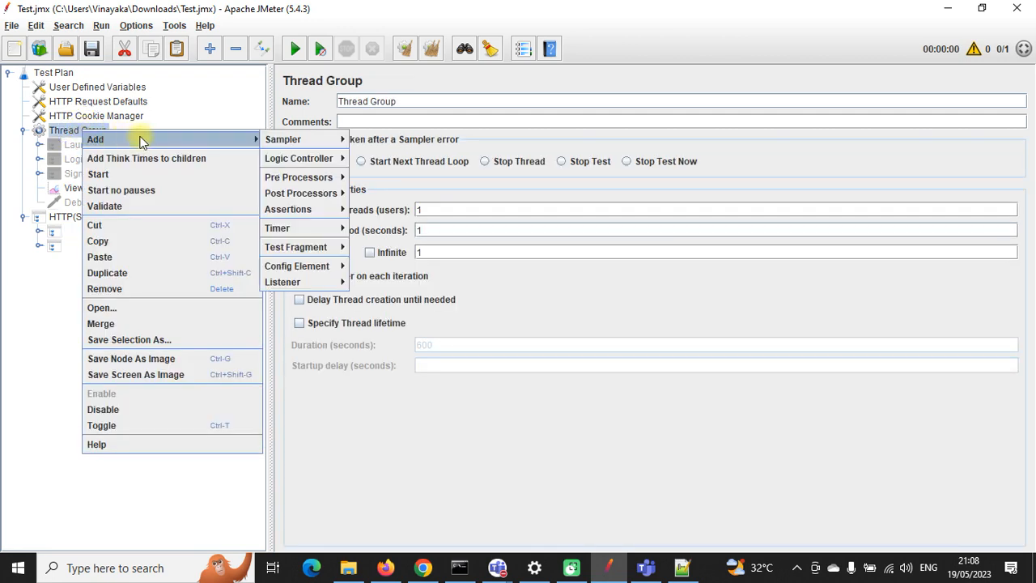
mouse_move(284, 142)
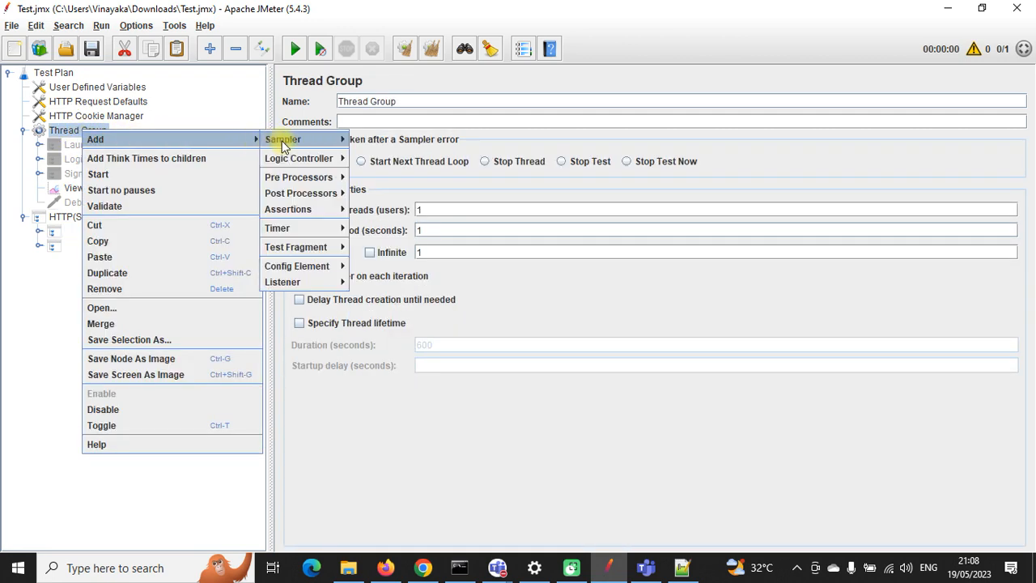
mouse_move(298, 160)
click(392, 174)
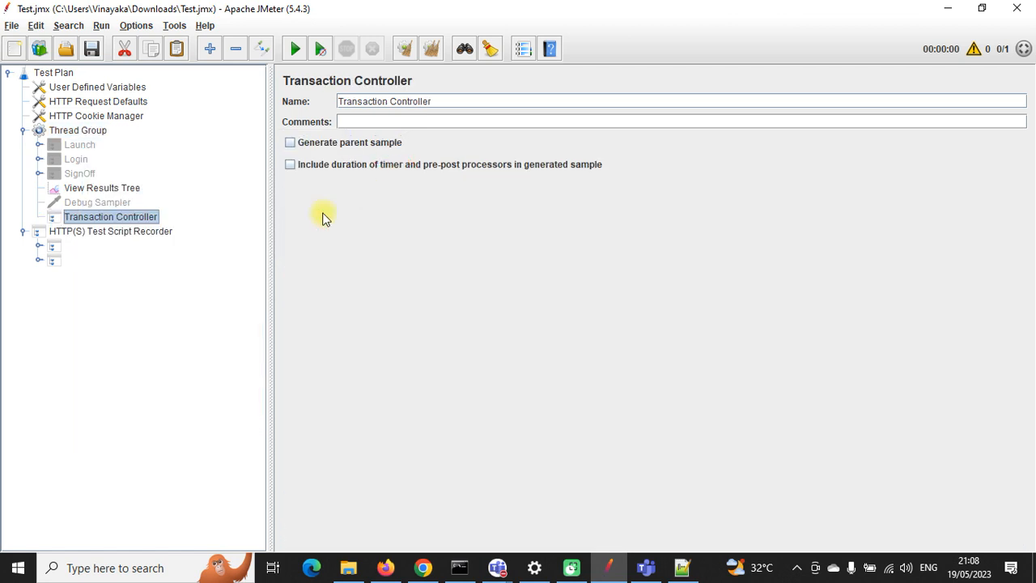
drag(96, 204, 92, 188)
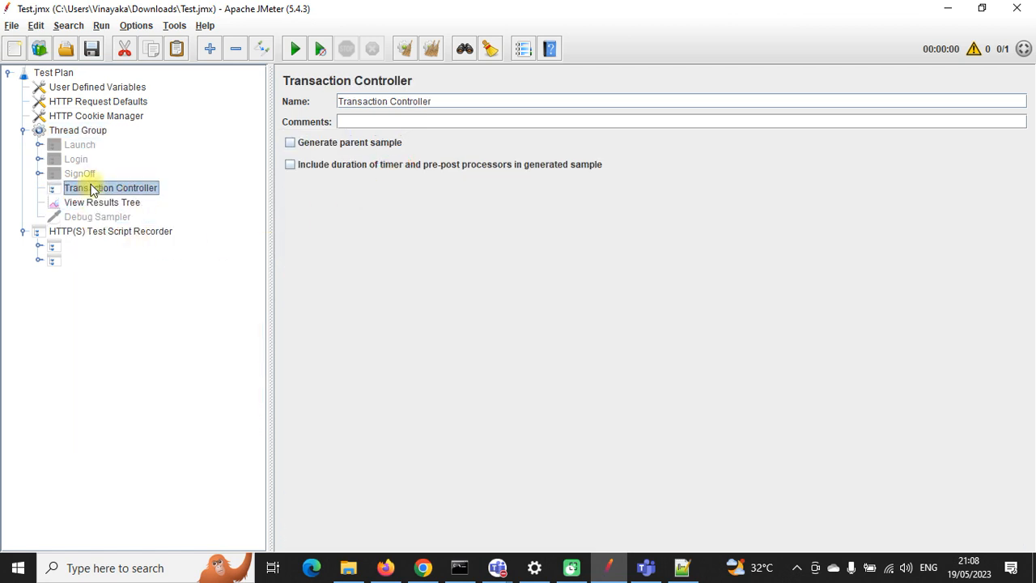
drag(436, 102, 336, 101)
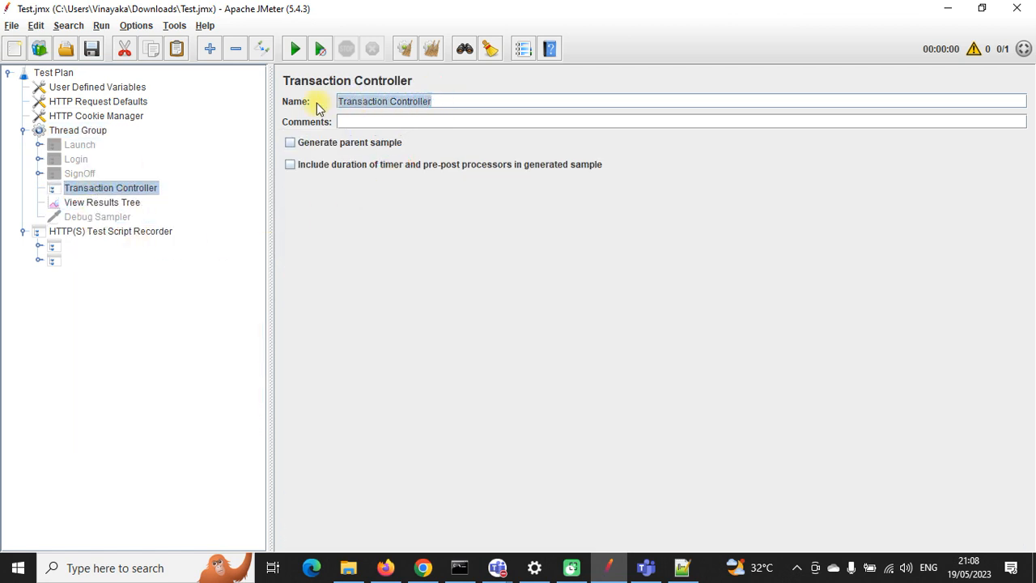
text(Flig)
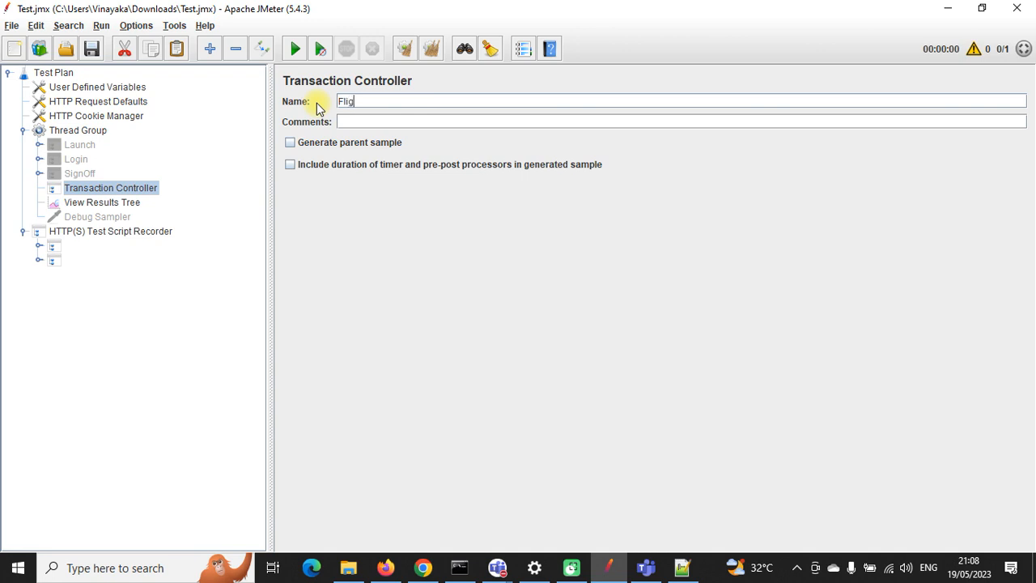
text(htBOOKING)
click(77, 202)
click(89, 191)
Step: Clear all View Results Tree results and delete the two unnamed recorder child nodes
click(85, 205)
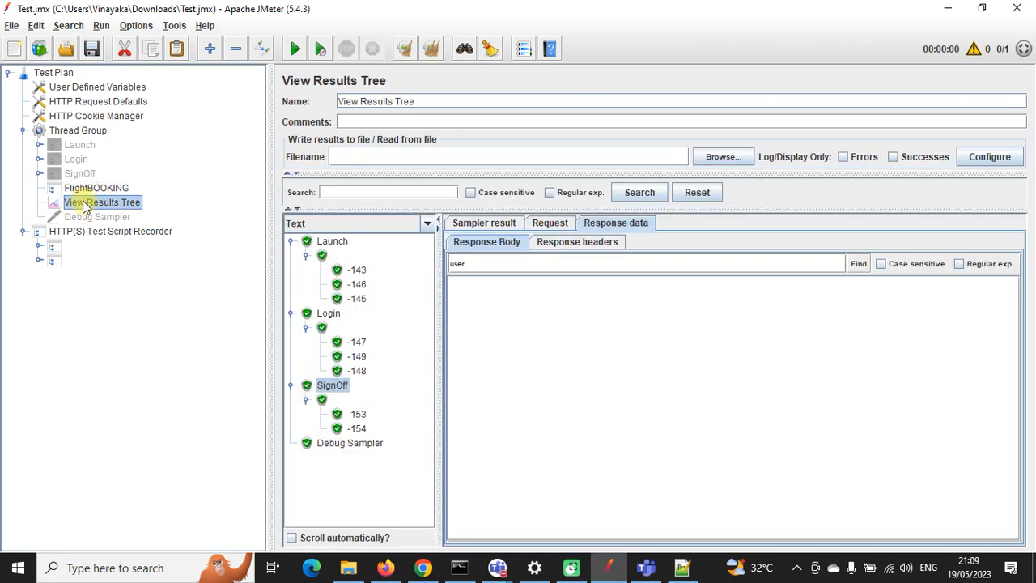
click(429, 48)
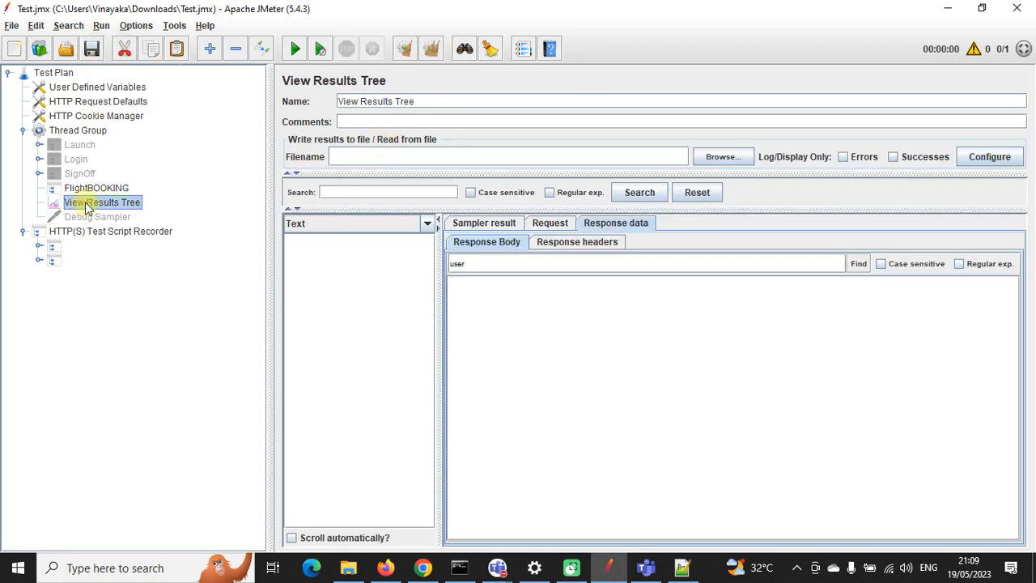
click(55, 247)
shift+click(55, 260)
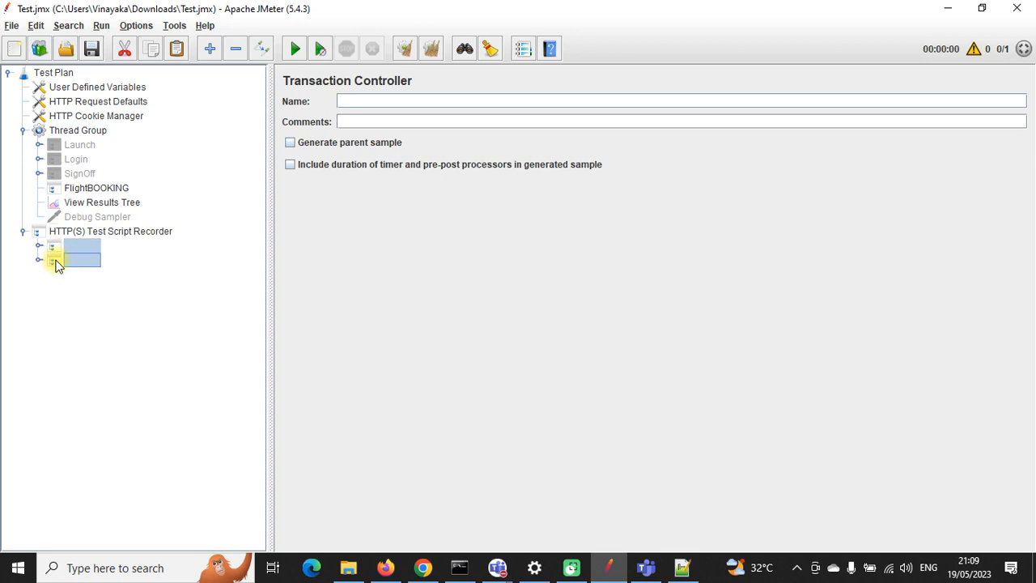
key(Delete)
click(496, 300)
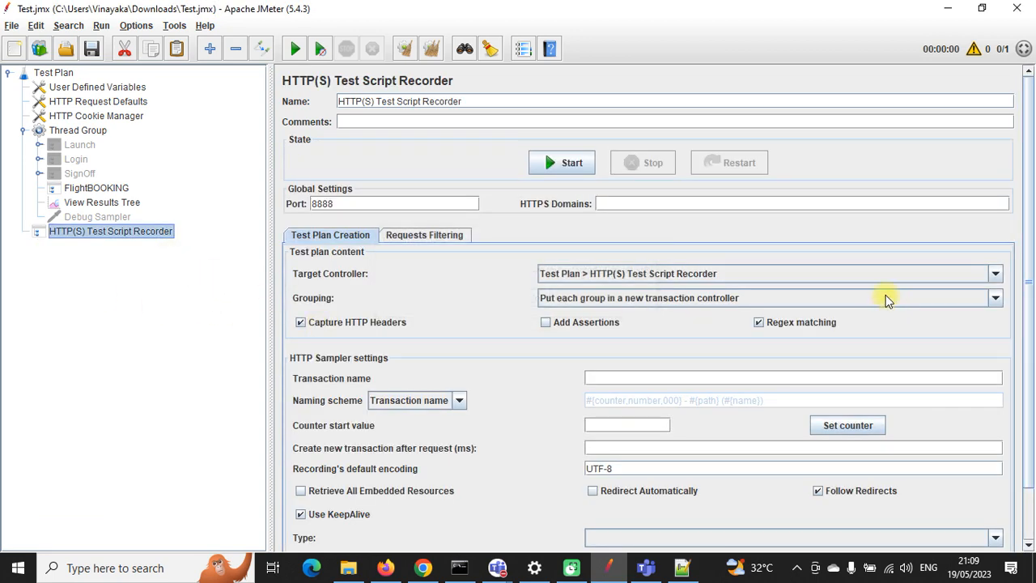
Step: Start the recorder, acknowledge the root certificate notice, and switch to Web Tours in Firefox
click(567, 162)
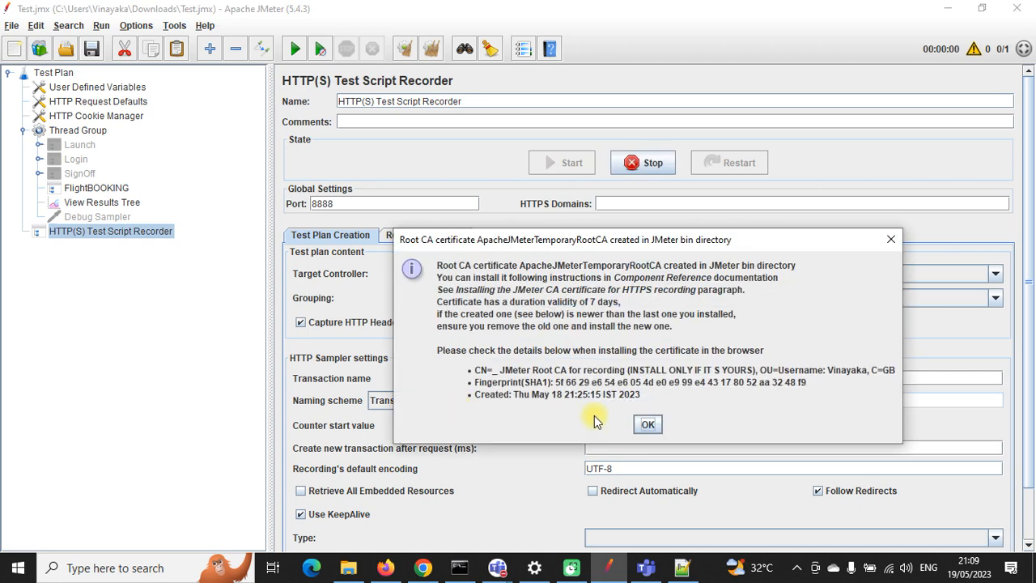
click(648, 423)
click(387, 568)
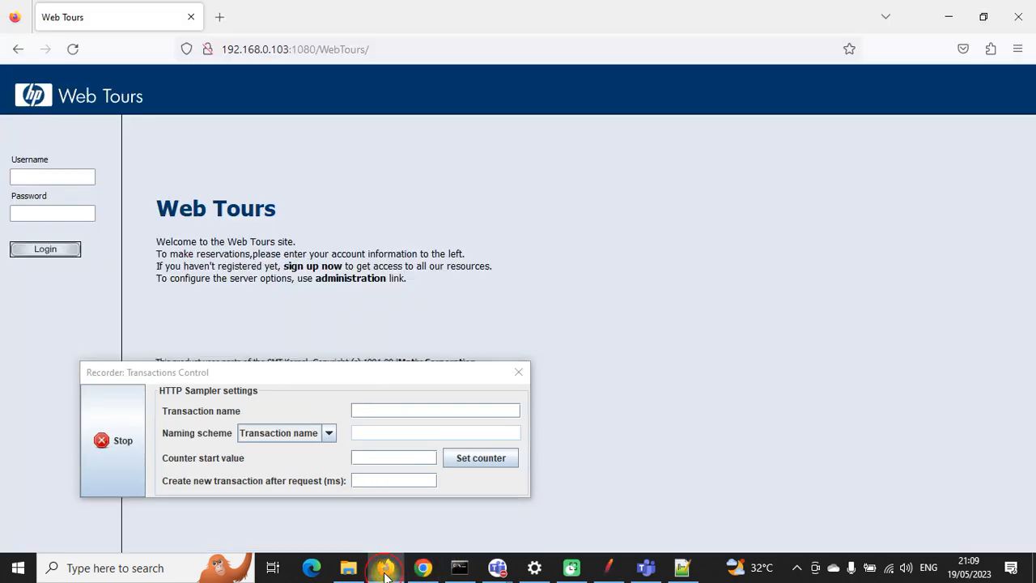
Step: Reload Web Tours and log in with the account's username and password, declining to save the login
click(73, 49)
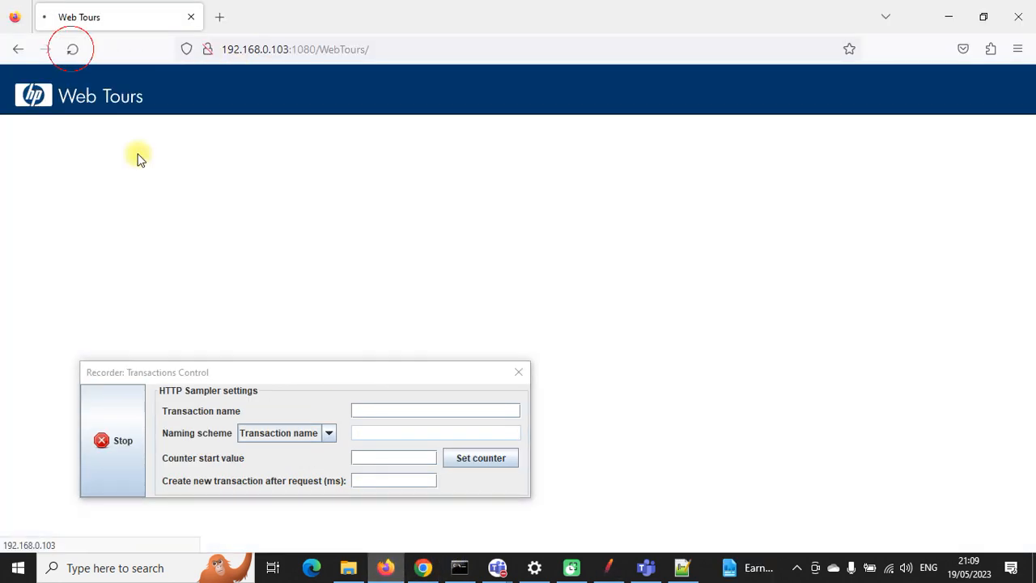
click(58, 176)
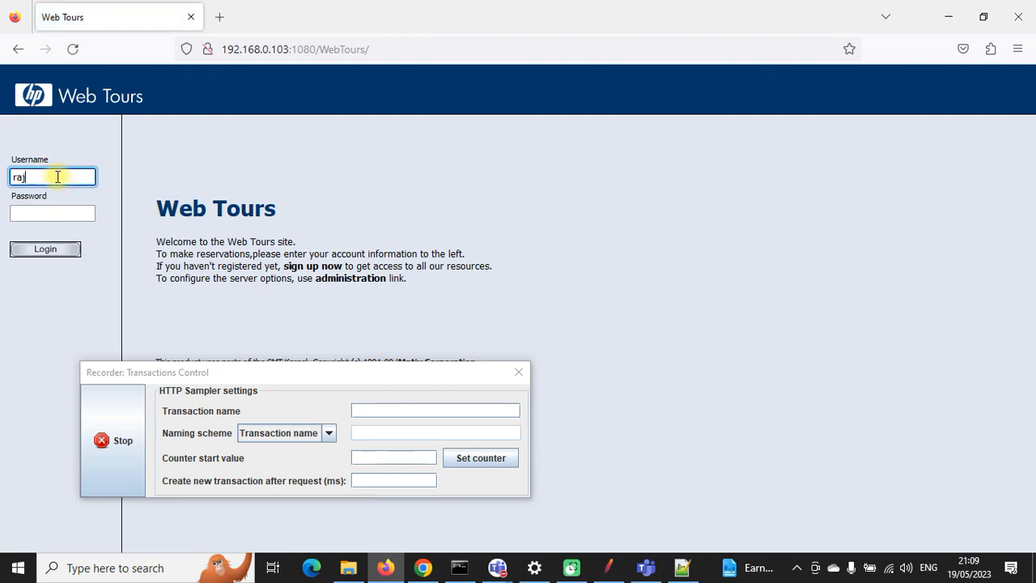
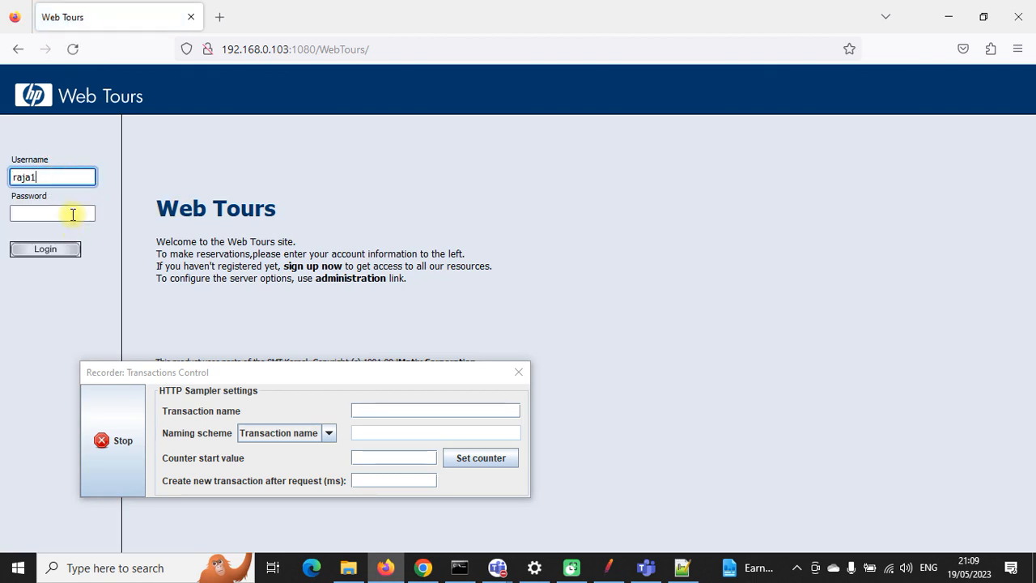
click(72, 212)
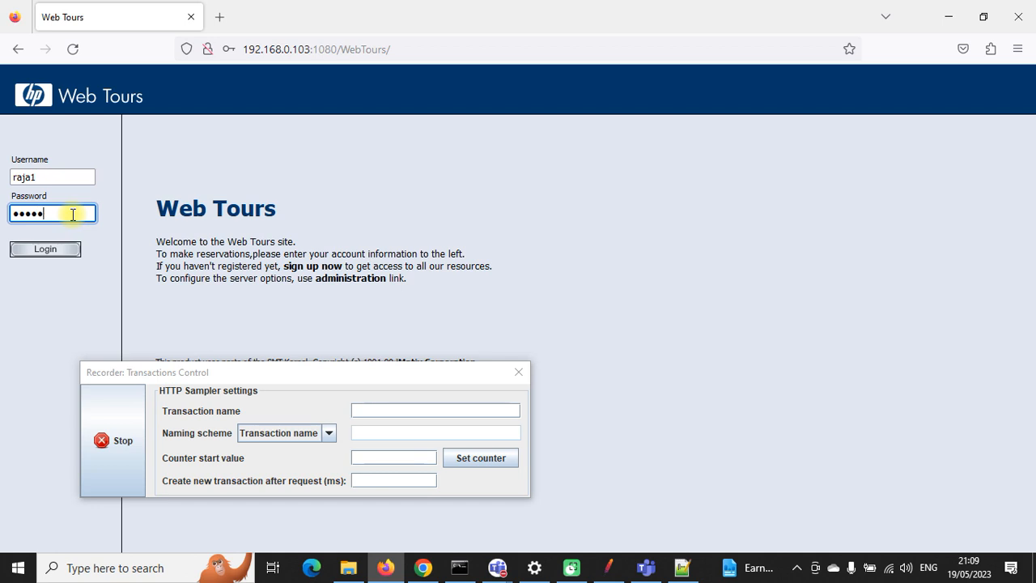
click(59, 249)
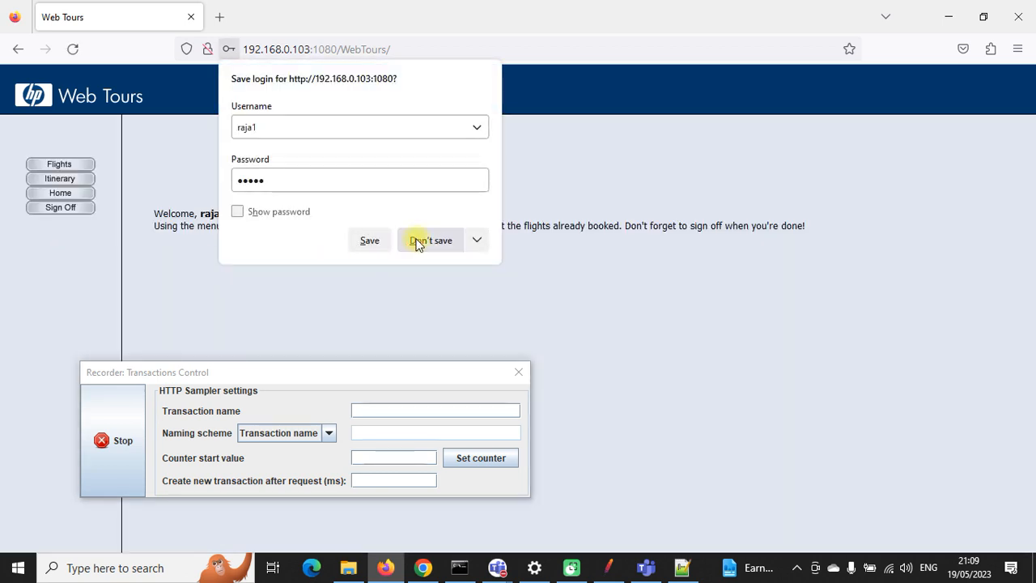
click(418, 243)
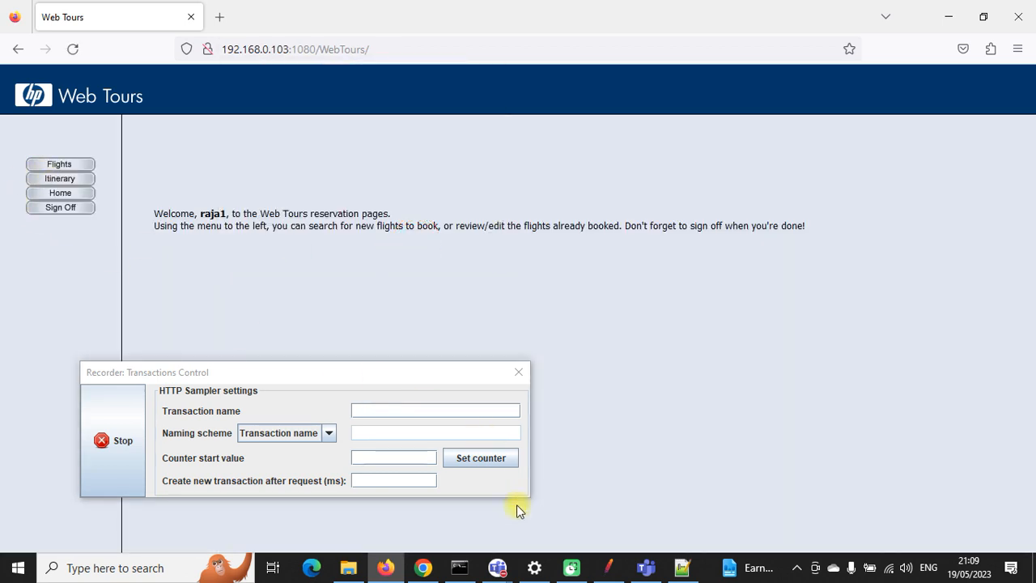
click(608, 566)
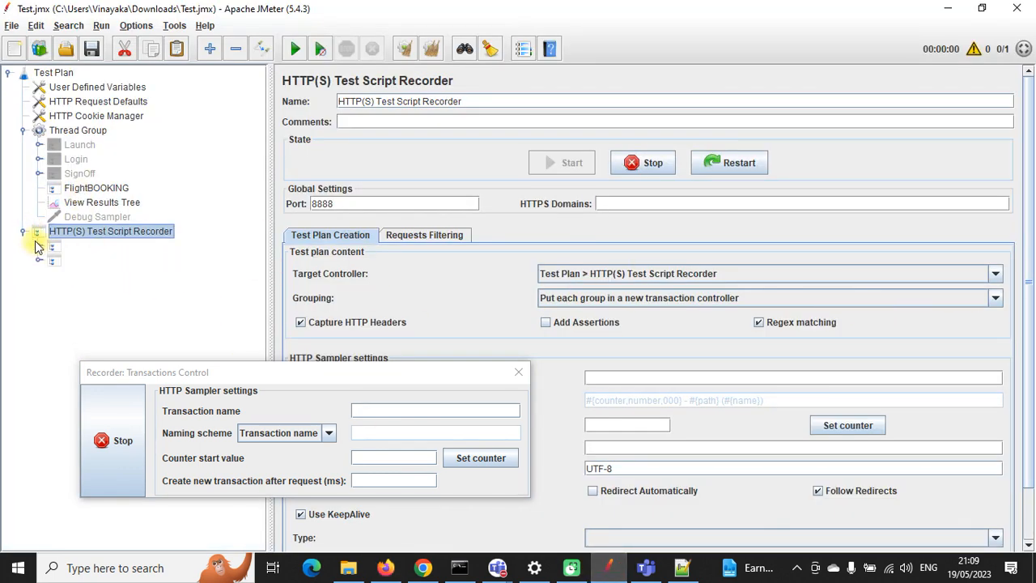
Step: Collapse the HTTP(S) Test Script Recorder node and show the Target Controller dropdown options
click(24, 232)
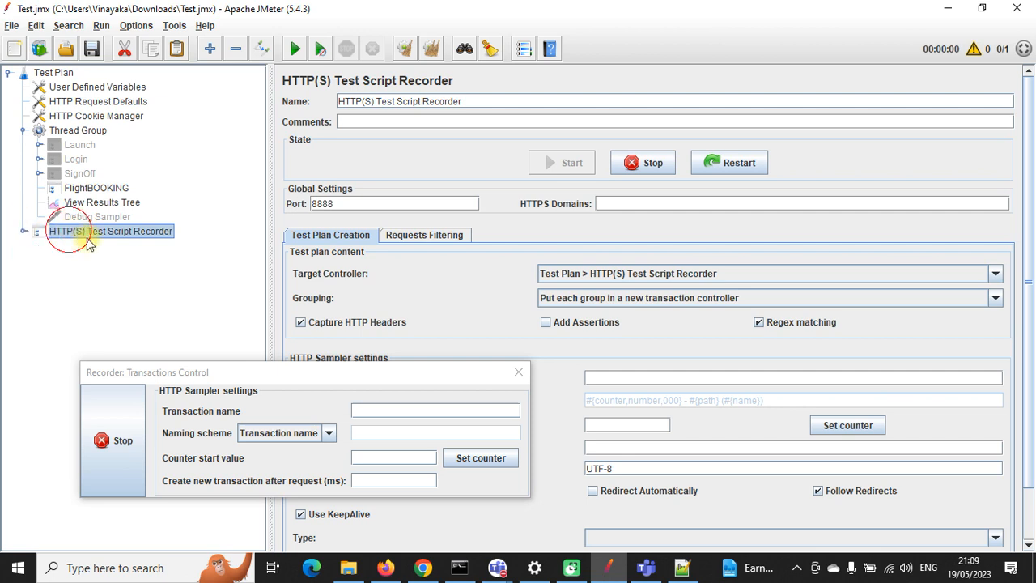
click(994, 274)
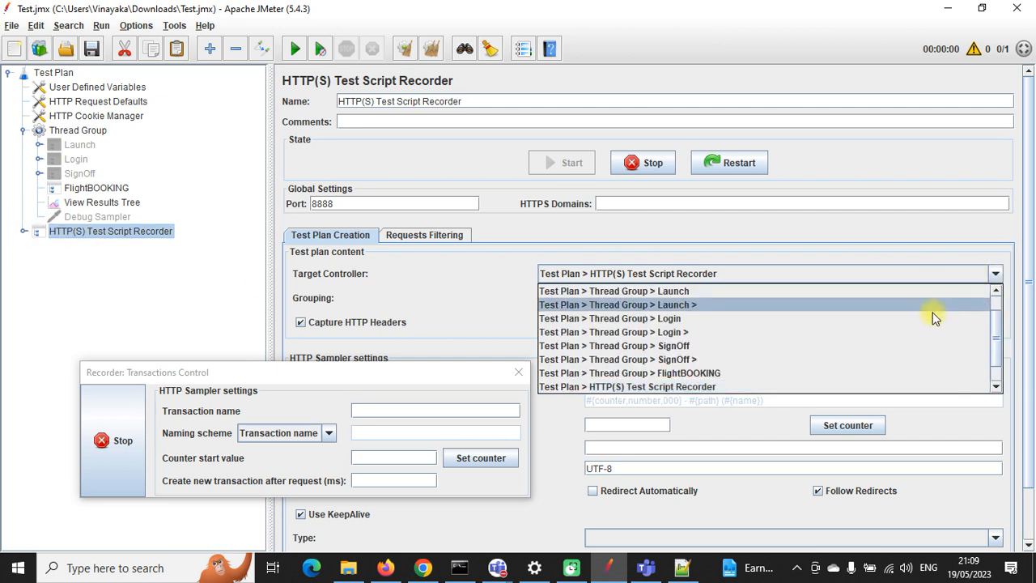
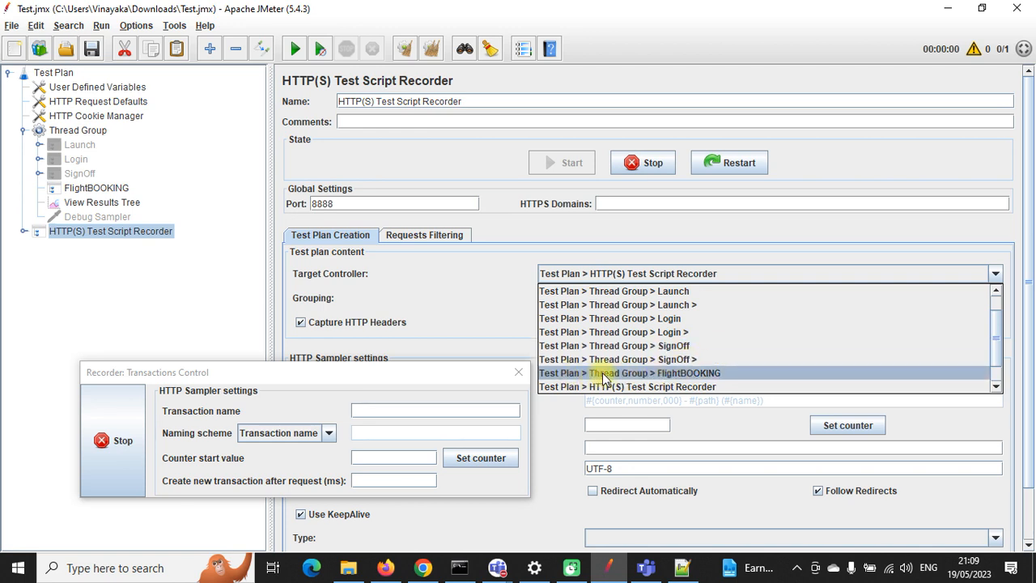
Step: Point the recorder's Target Controller at Thread Group > FlightBOOKING and bring up Web Tours
click(681, 372)
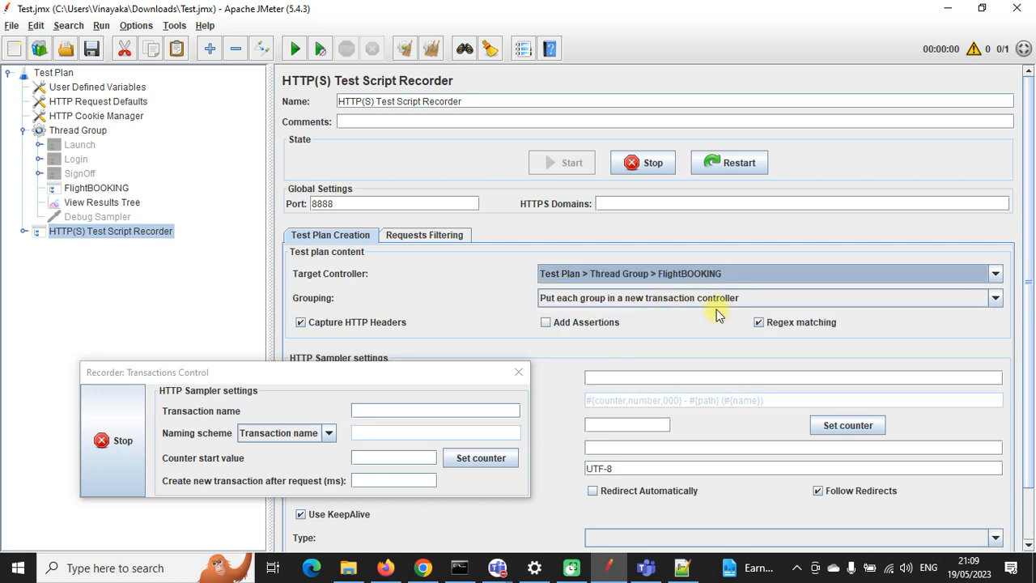
click(385, 567)
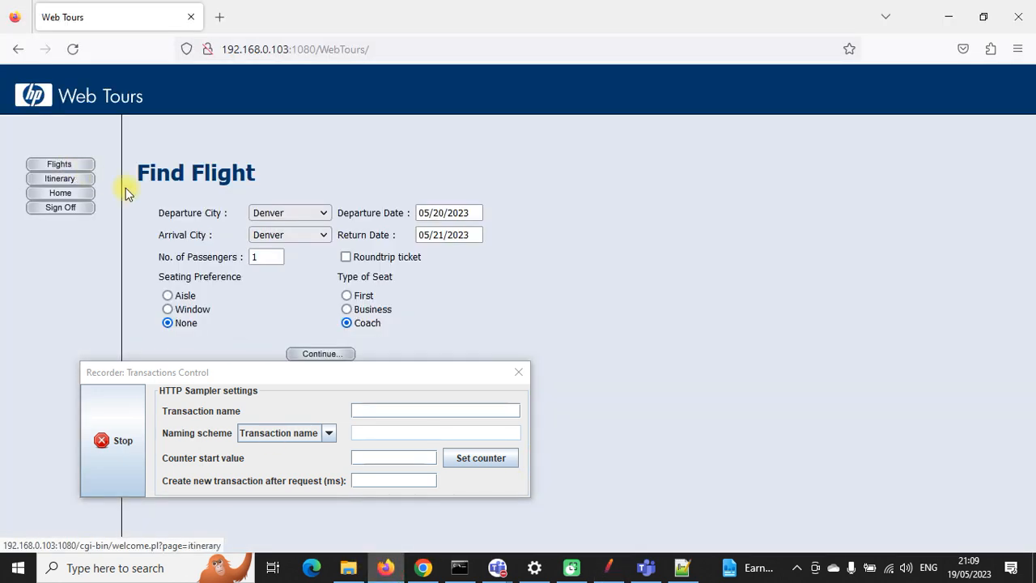
Step: Choose Frankfurt as the arrival city and search Denver-to-Frankfurt flights
click(299, 234)
click(296, 275)
drag(309, 372, 839, 173)
click(343, 354)
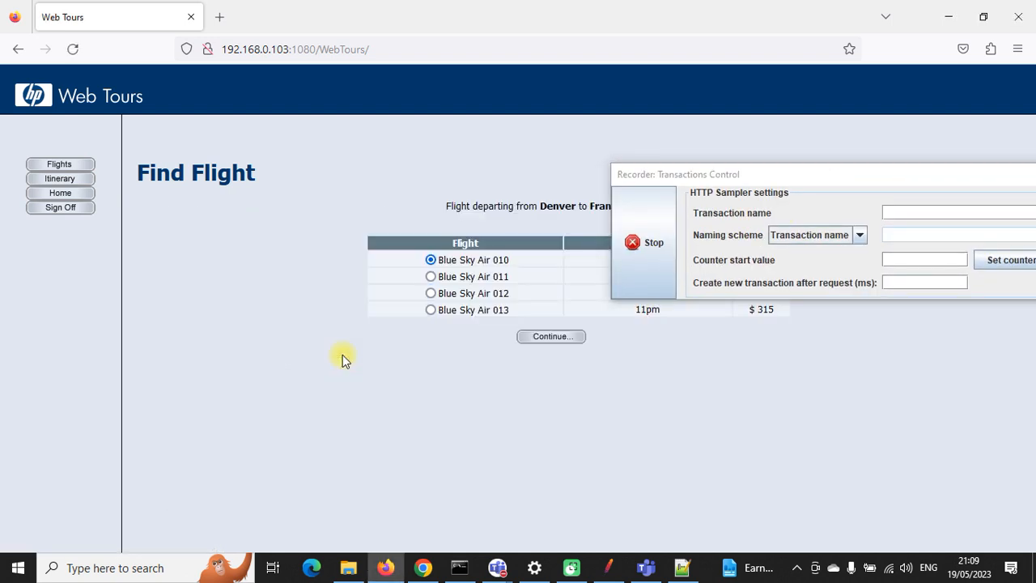
Step: Book Blue Sky Air flight 010 through to the $386 invoice, then stop recording
click(571, 336)
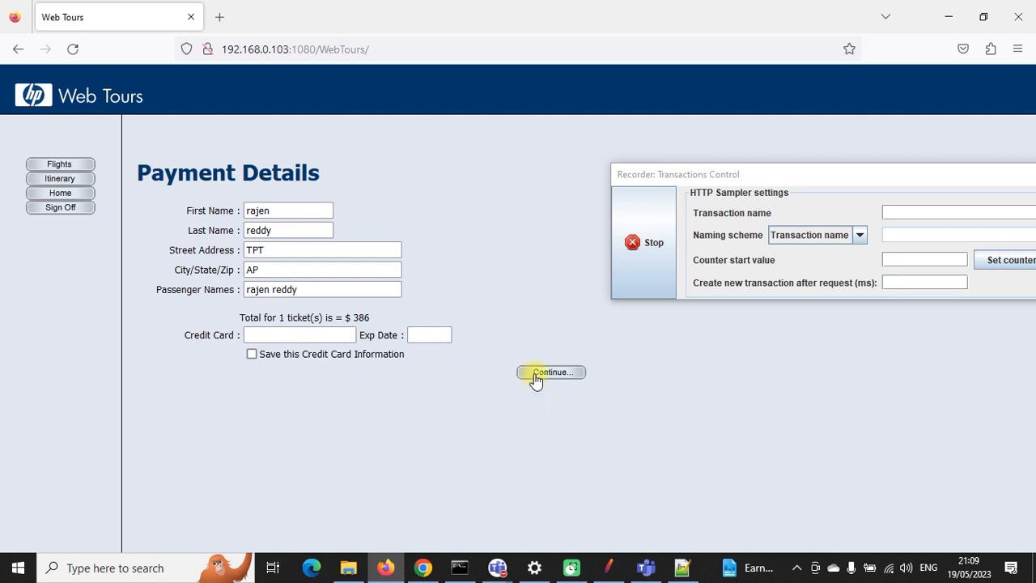
click(535, 377)
drag(963, 175, 653, 47)
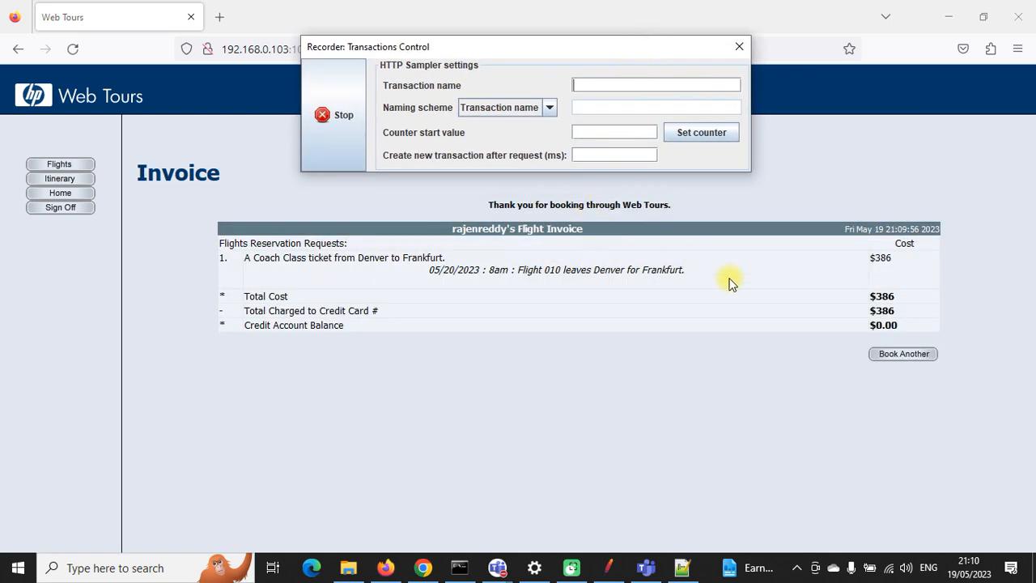
click(345, 157)
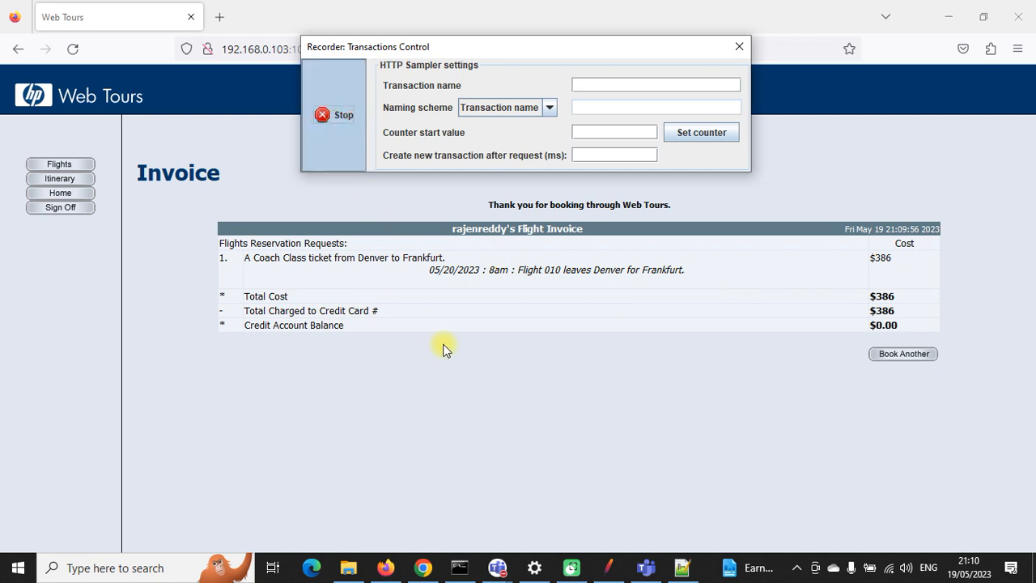
click(607, 566)
Step: Expand the recorded transaction and compare requests -185 and -186
click(49, 201)
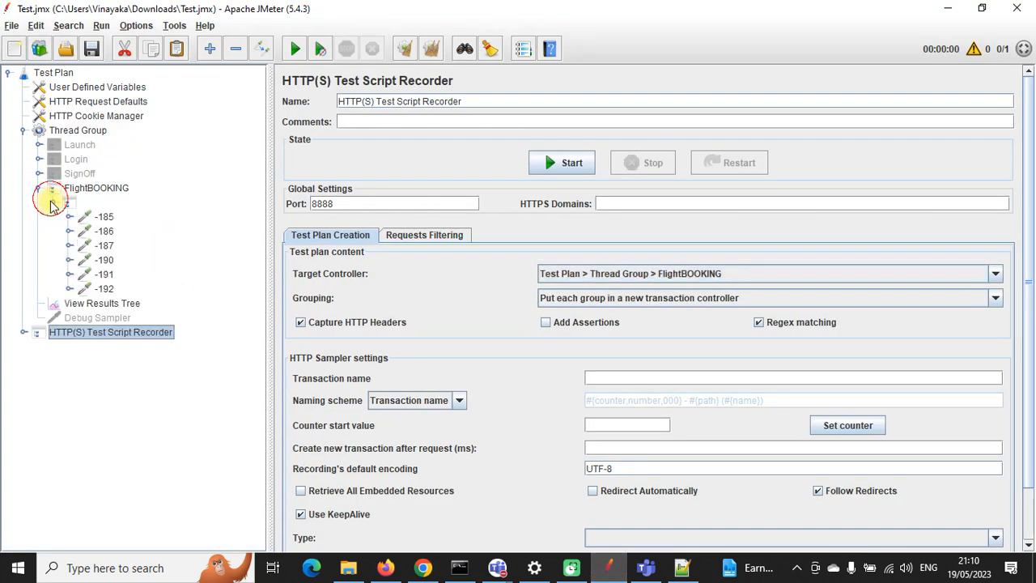
click(103, 216)
click(106, 232)
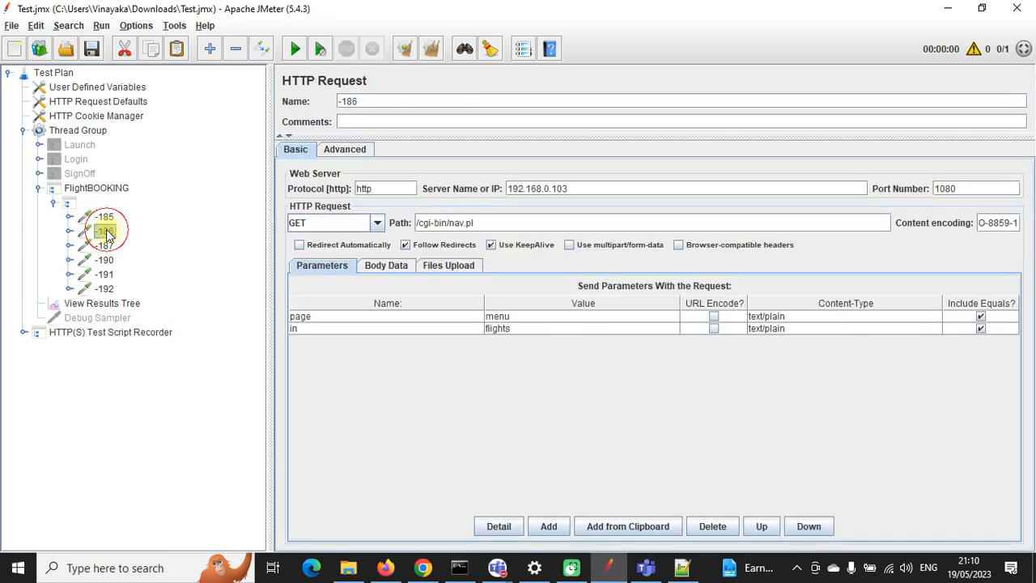
click(104, 217)
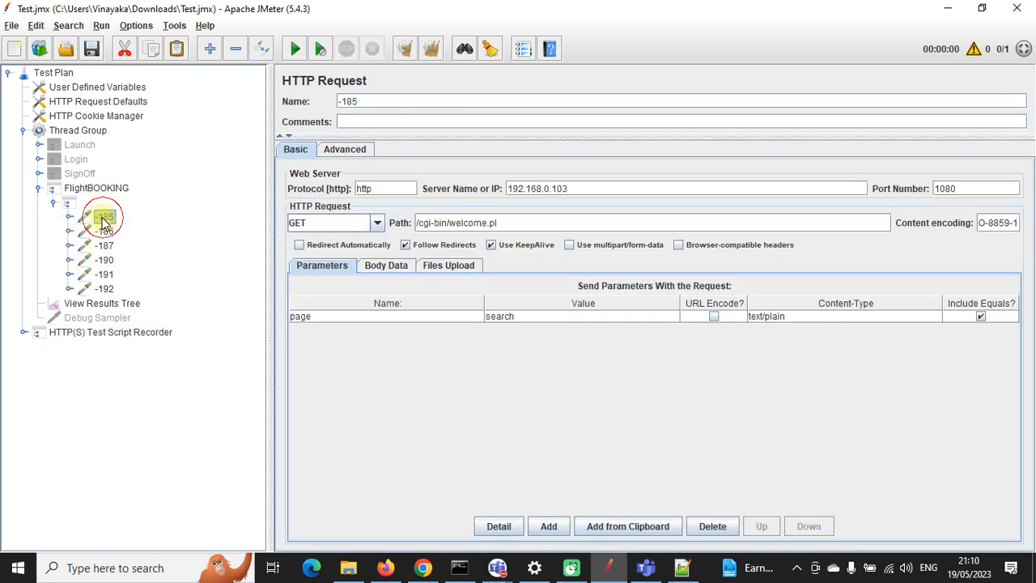
click(105, 232)
click(106, 218)
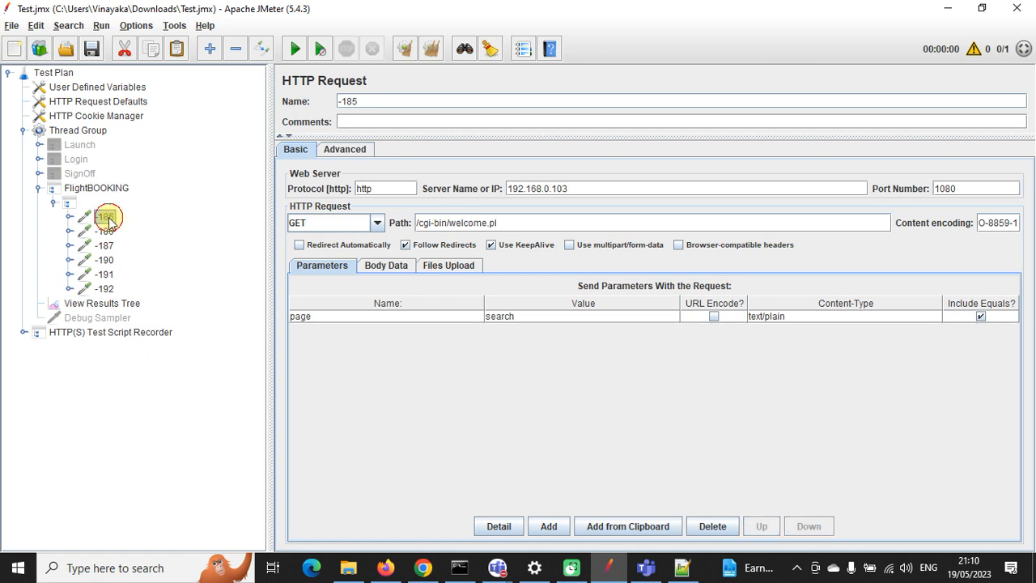
click(106, 231)
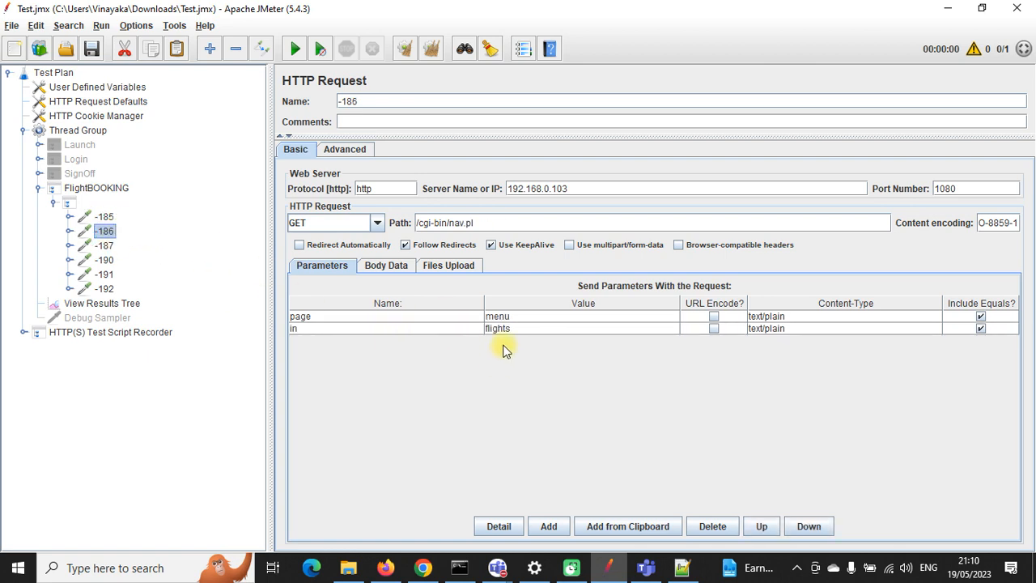
Step: Inspect request -187's page parameter and request -190's depart, arrive and other flight-search parameters
click(104, 246)
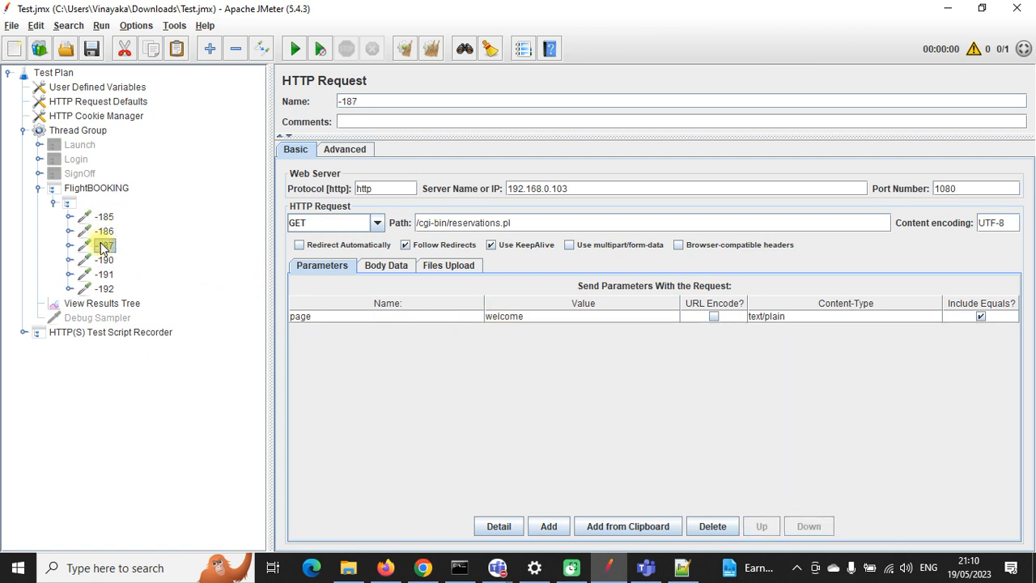
click(503, 321)
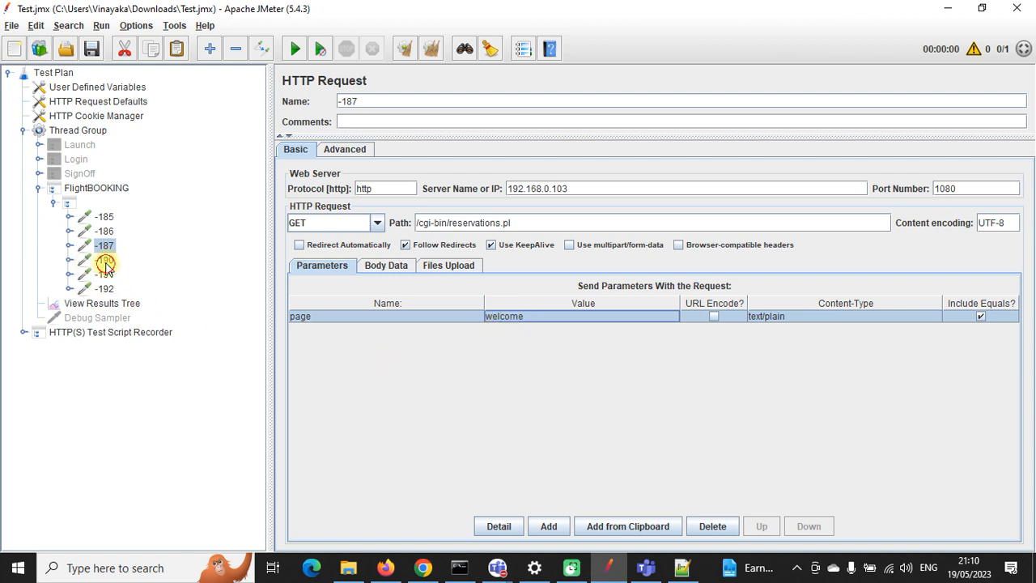
click(106, 263)
click(497, 329)
click(509, 354)
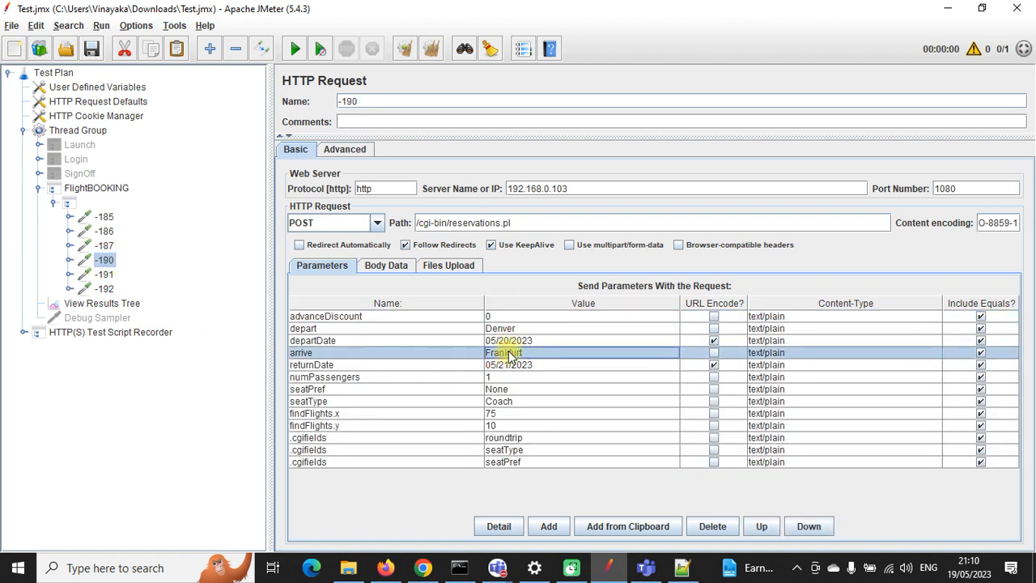
click(508, 341)
click(521, 377)
click(518, 389)
click(515, 414)
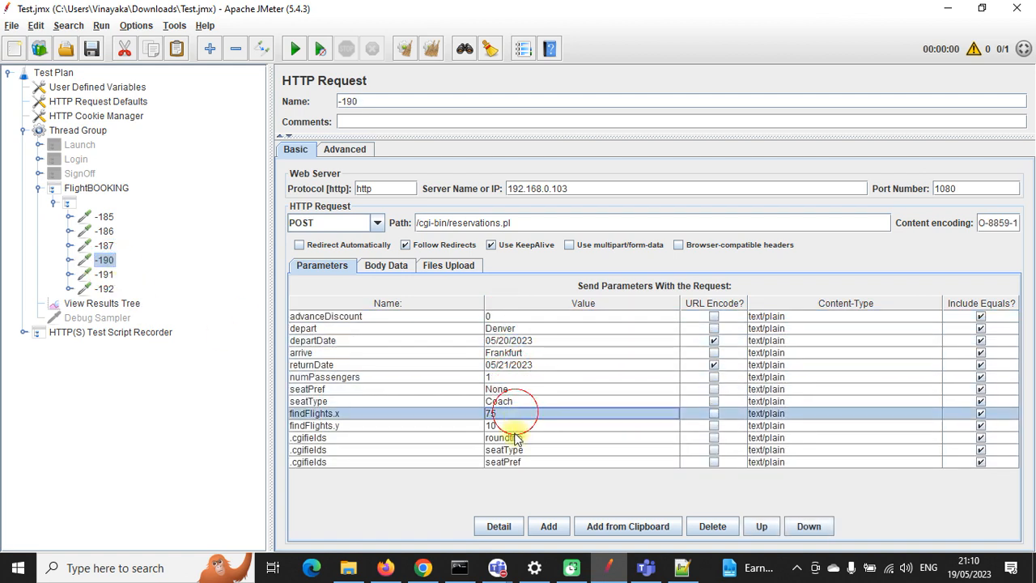
click(514, 436)
click(517, 450)
click(514, 462)
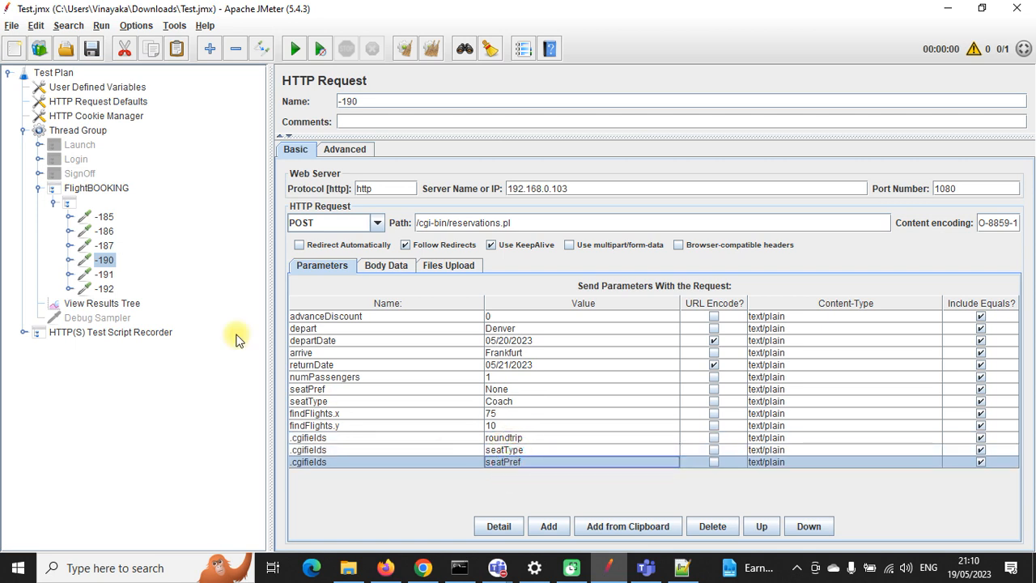
Step: Inspect request -191's outboundFlight and seat parameters and request -192's payment parameters
click(105, 276)
click(508, 319)
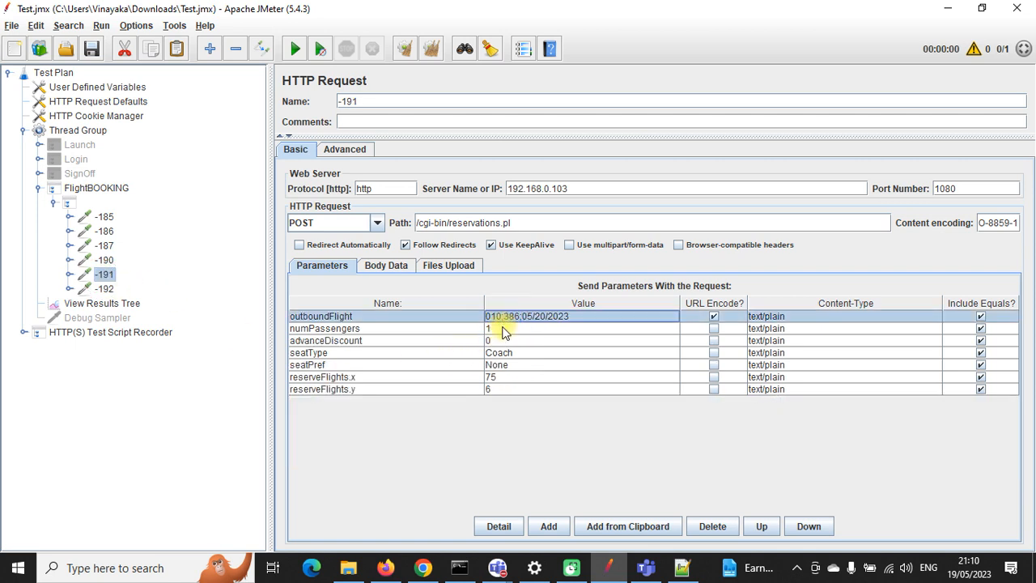
click(506, 329)
click(501, 353)
click(498, 365)
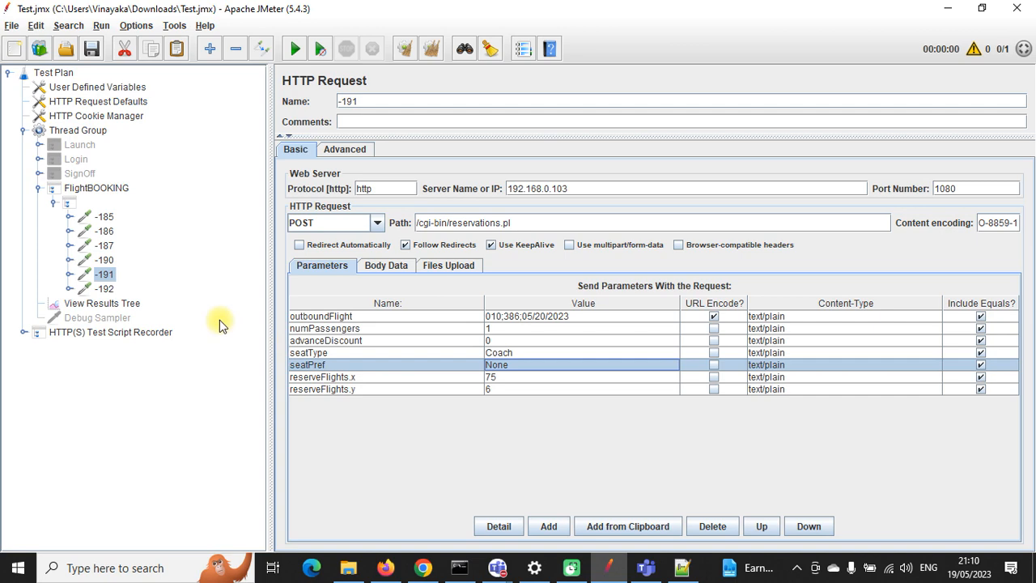
click(104, 288)
click(490, 319)
scroll(491, 375, down, 1)
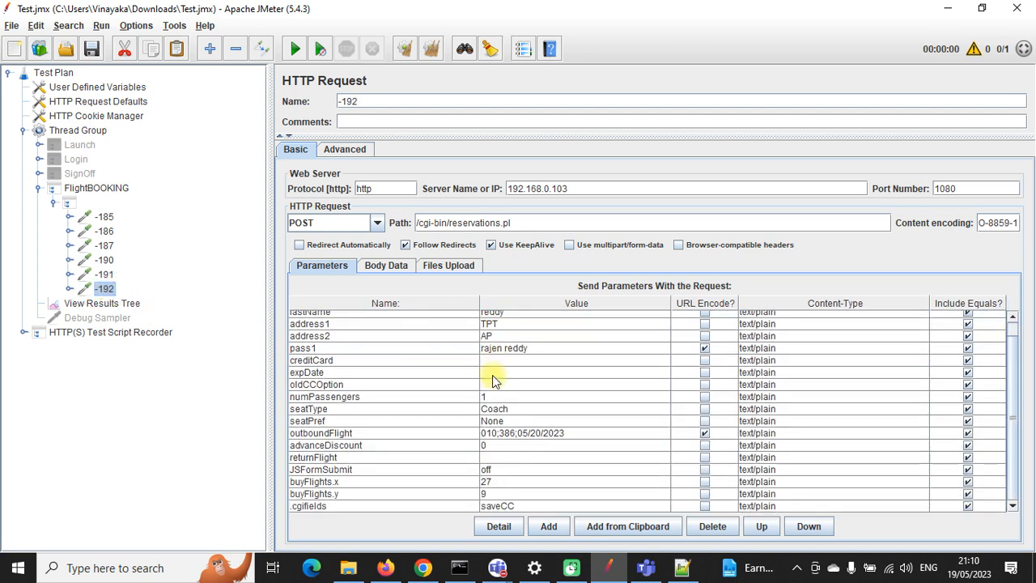
scroll(492, 375, up, 1)
scroll(492, 375, down, 1)
scroll(506, 450, up, 1)
Step: Check the FlightBOOKING settings, collapse its tree node, and bring up the browser
click(38, 188)
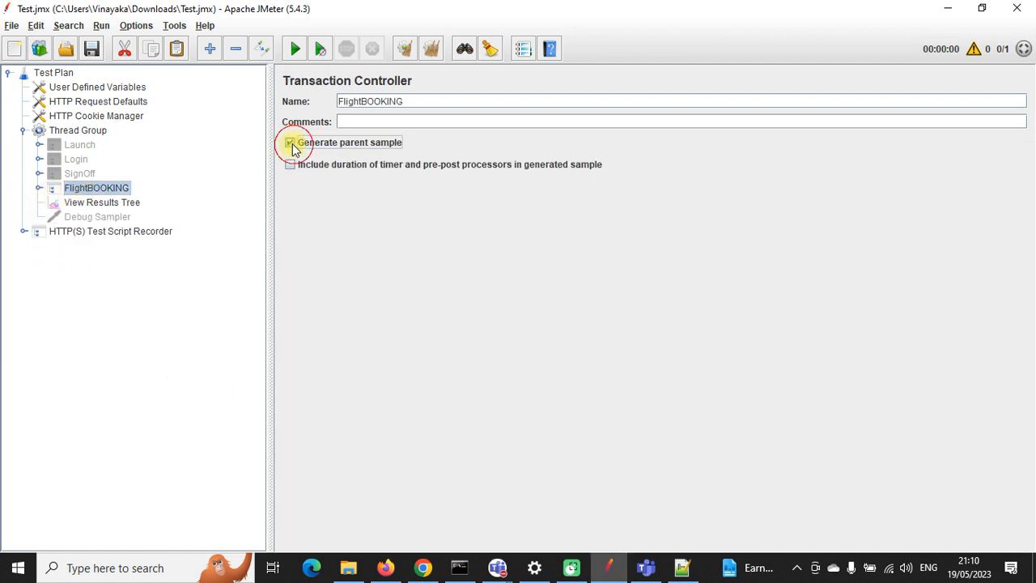
click(34, 188)
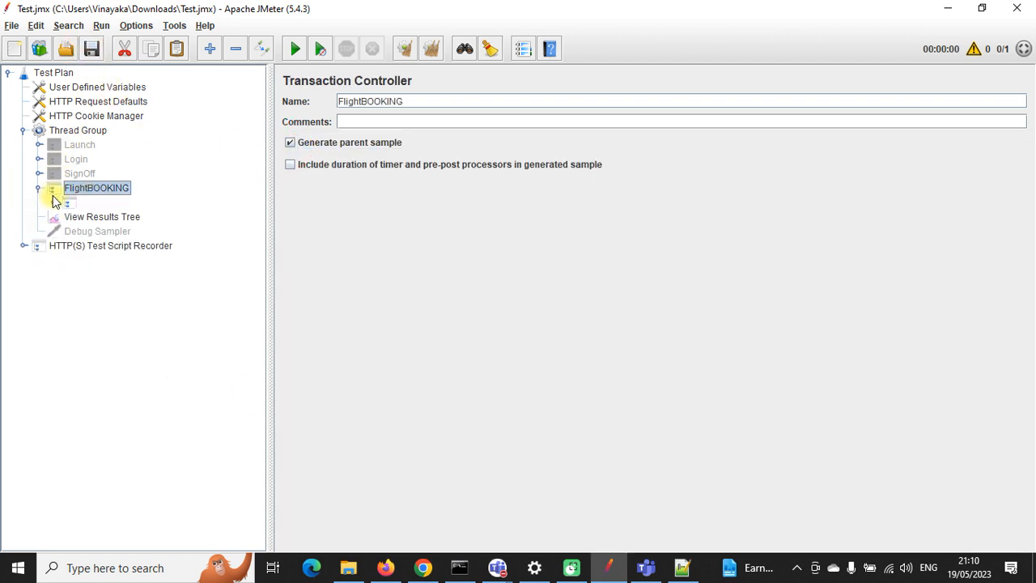
click(53, 202)
click(51, 201)
click(37, 189)
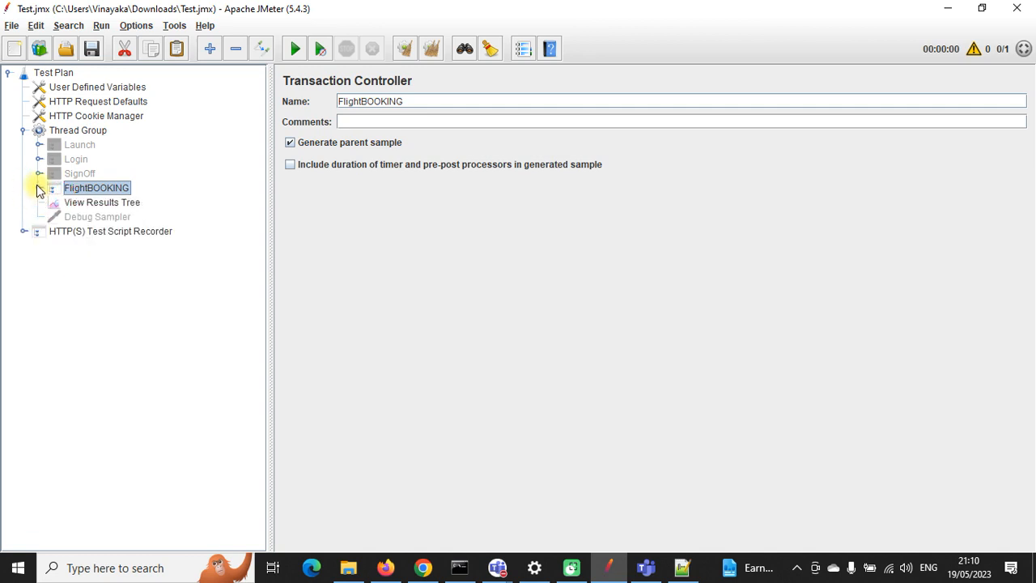
click(421, 567)
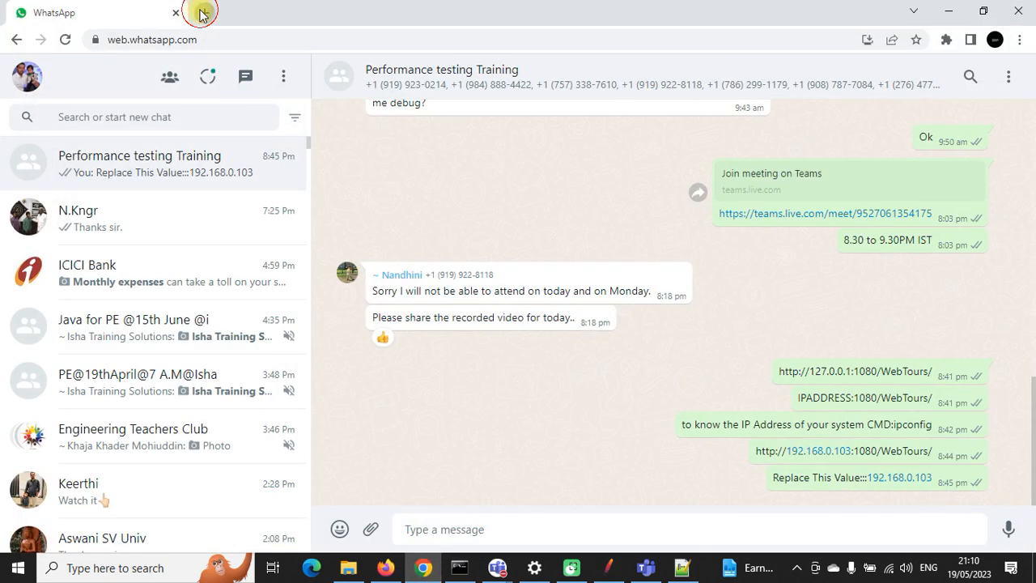
Step: Open Web Tours in a new tab and log in with the account's credentials
click(200, 13)
text(1)
key(Return)
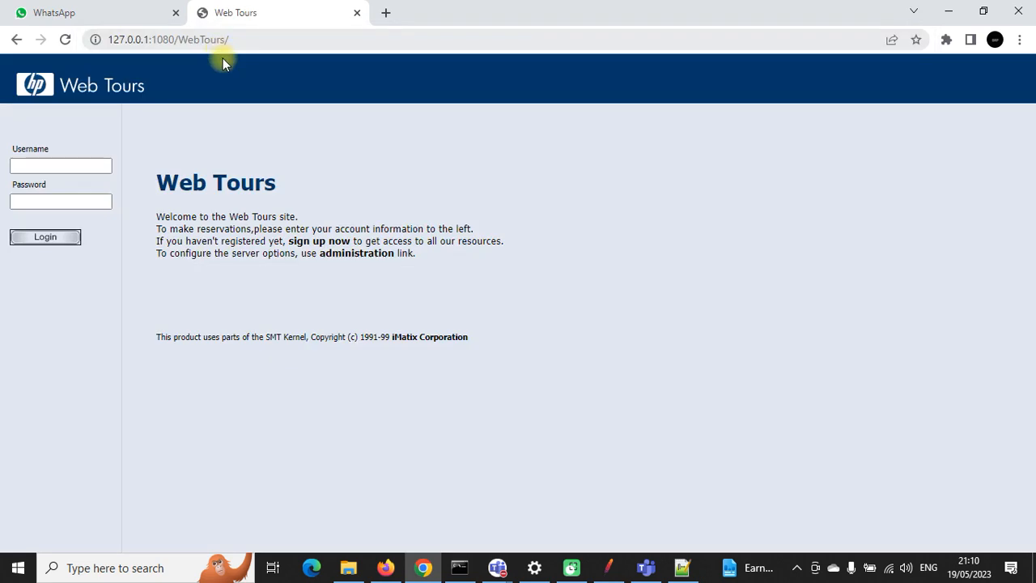
click(54, 164)
text(raja)
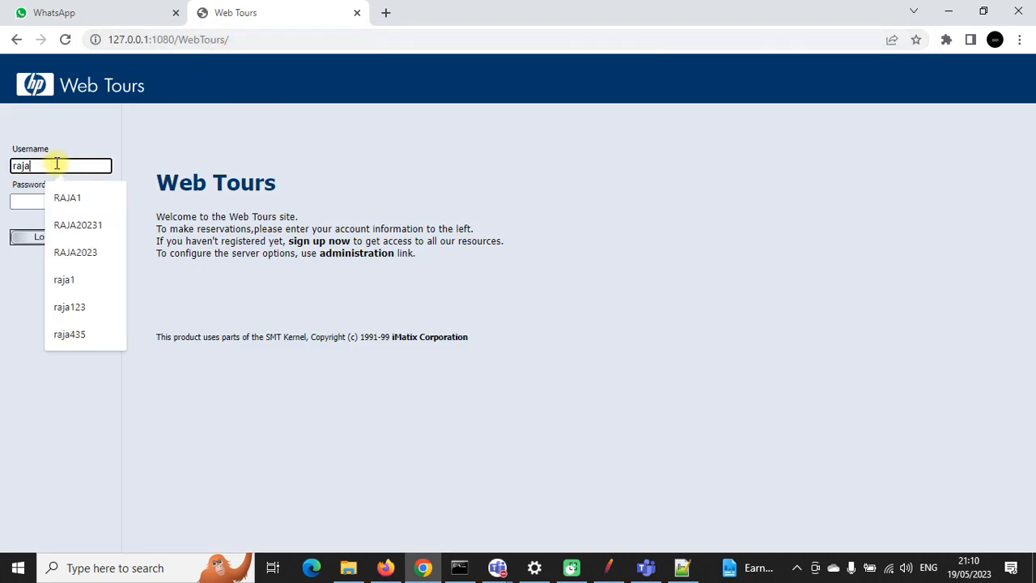
text(1)
key(Tab)
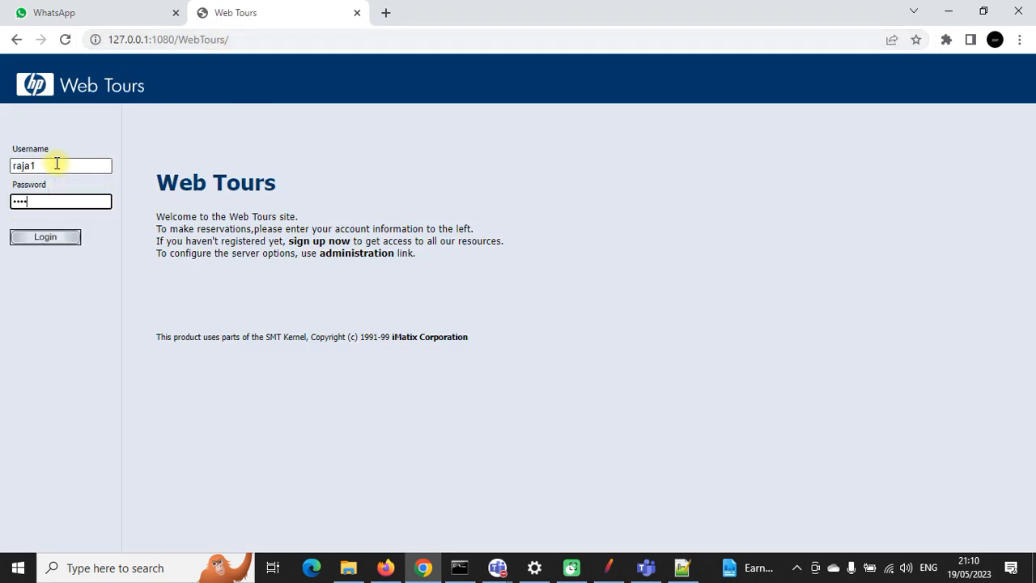
click(69, 236)
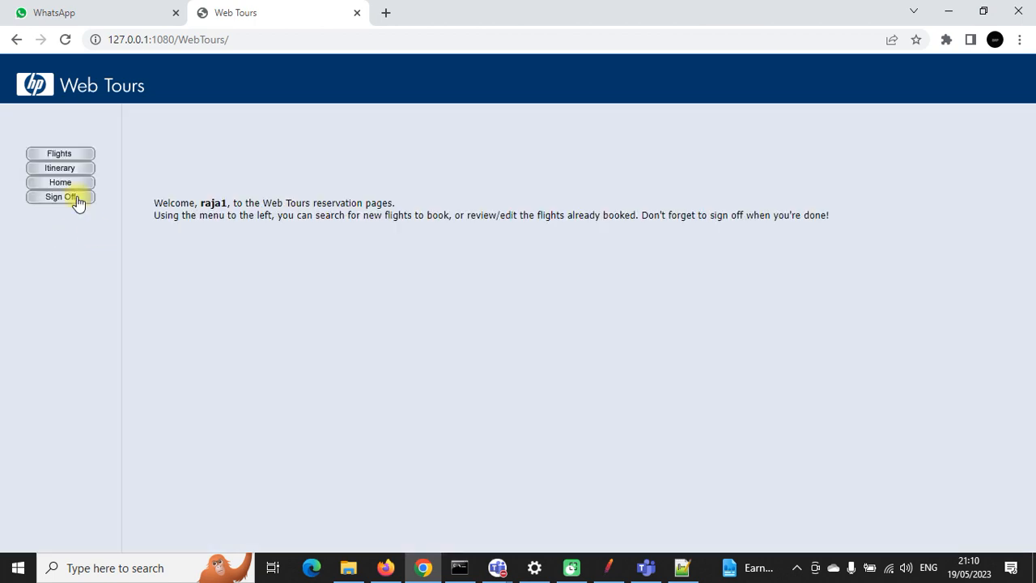
Step: Cancel all reserved flights from the Itinerary page
click(66, 169)
click(907, 431)
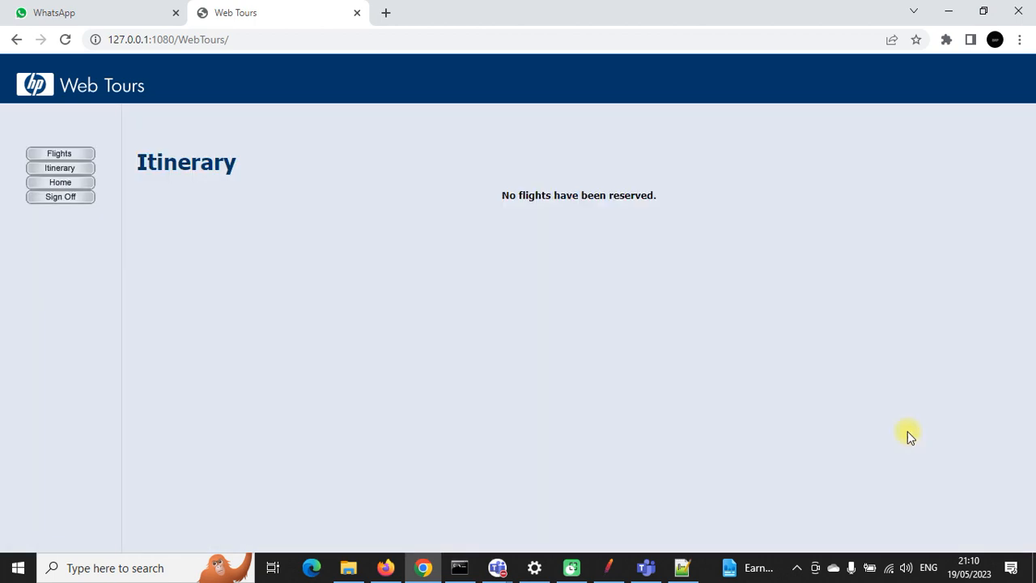
click(608, 566)
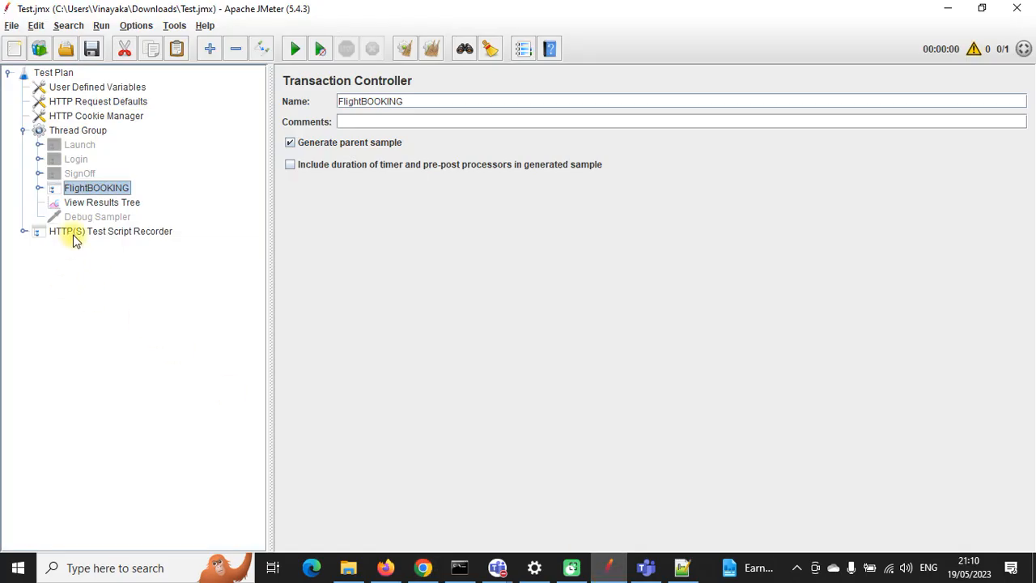
Step: Disable the HTTP(S) Test Script Recorder and re-enable Launch, Login and SignOff with Ctrl+T
click(82, 233)
right_click(81, 233)
click(113, 458)
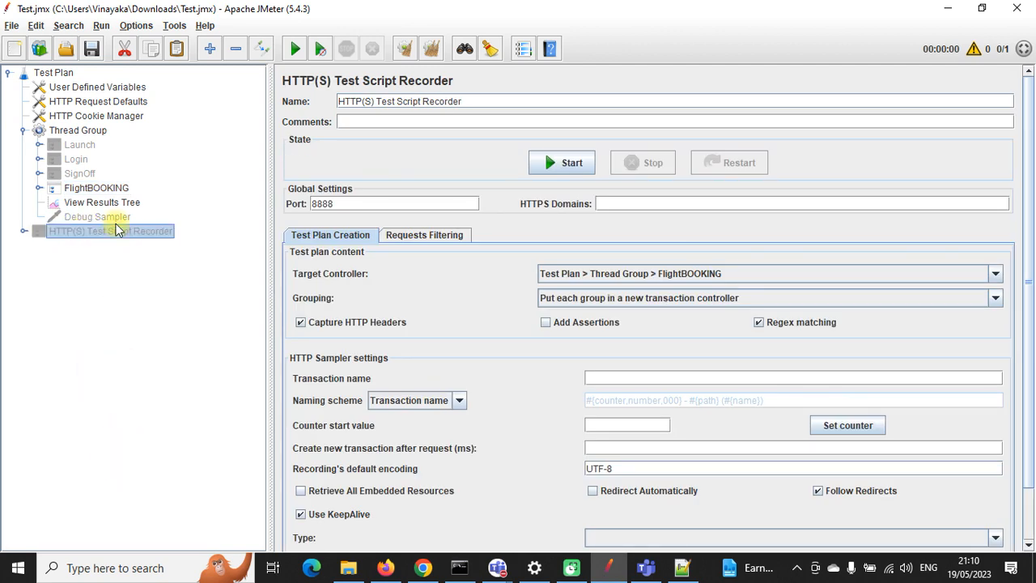
click(77, 145)
ctrl+click(77, 160)
ctrl+click(84, 175)
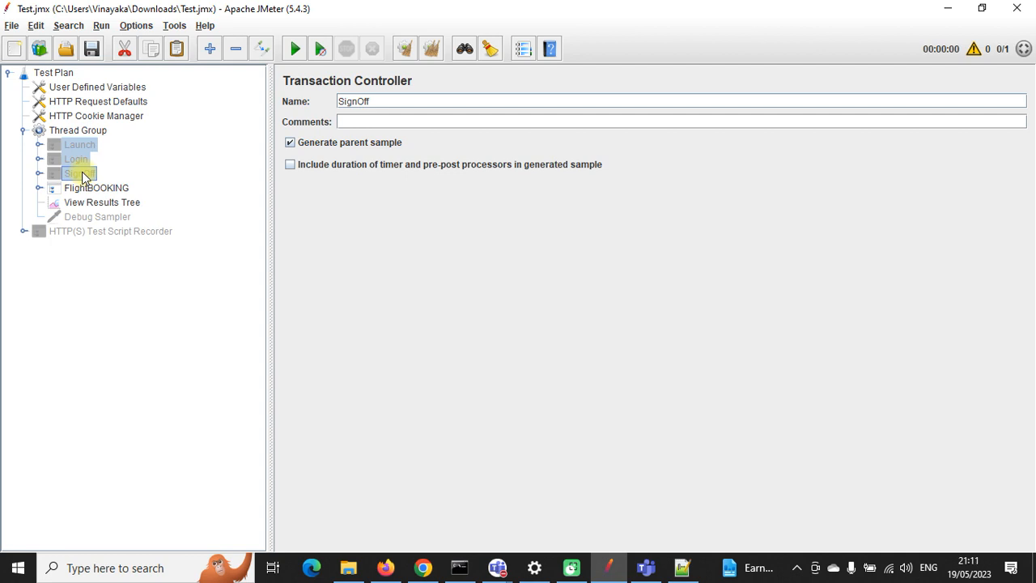
key(ctrl+t)
Step: Drag FlightBOOKING up the Thread Group tree toward Login
click(76, 160)
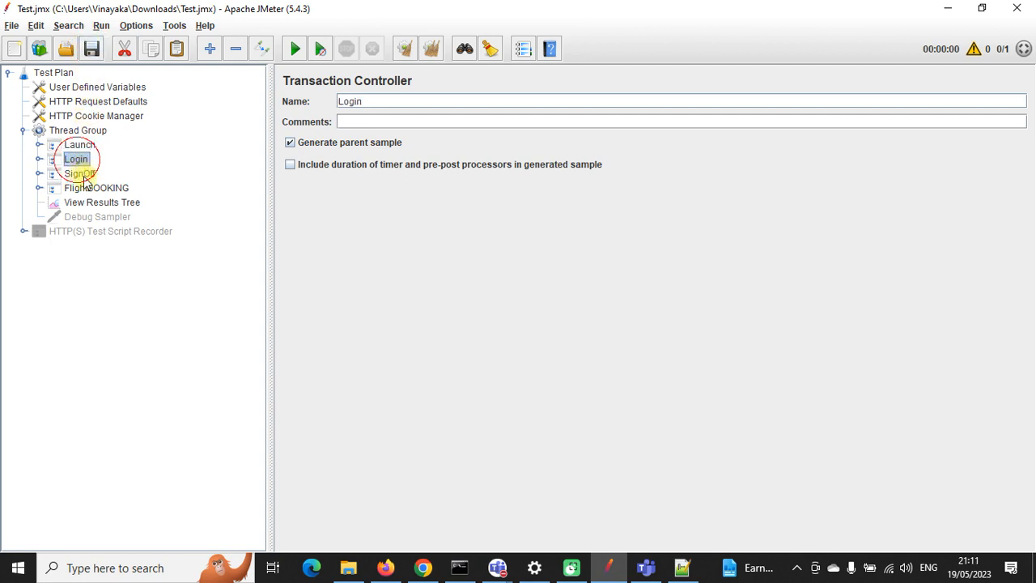
click(90, 191)
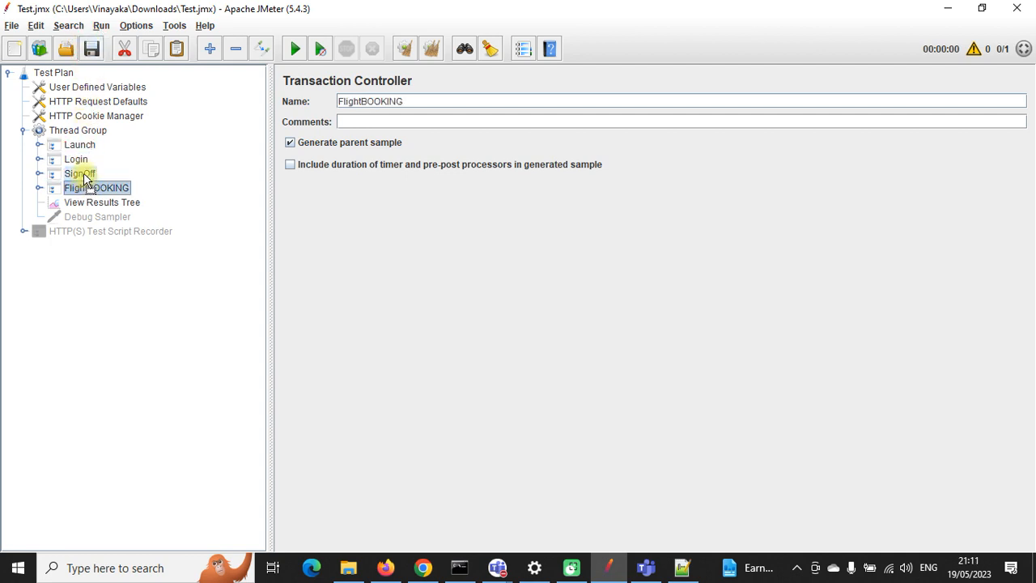
drag(84, 166, 90, 189)
click(98, 202)
click(87, 175)
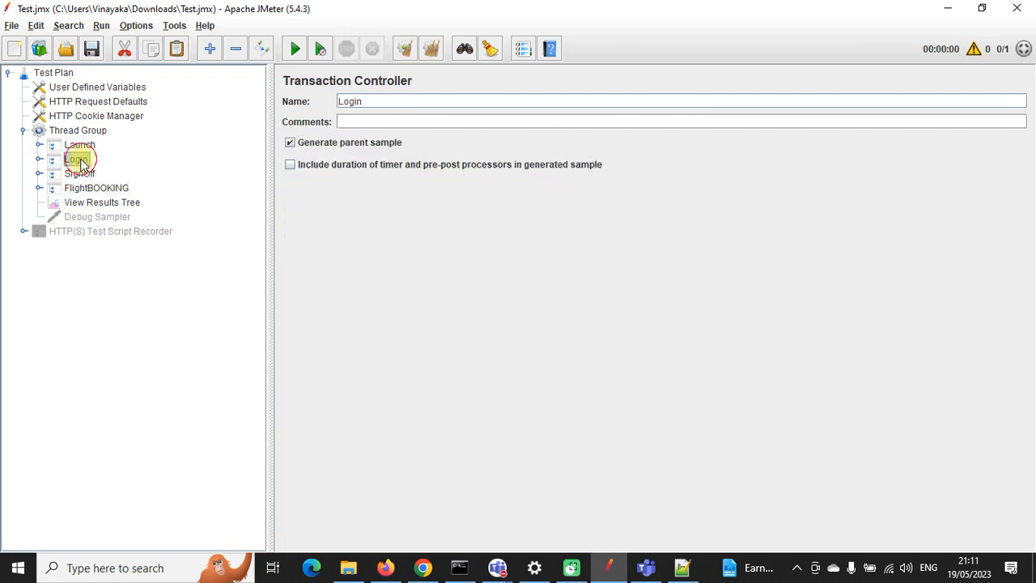
click(80, 145)
click(93, 190)
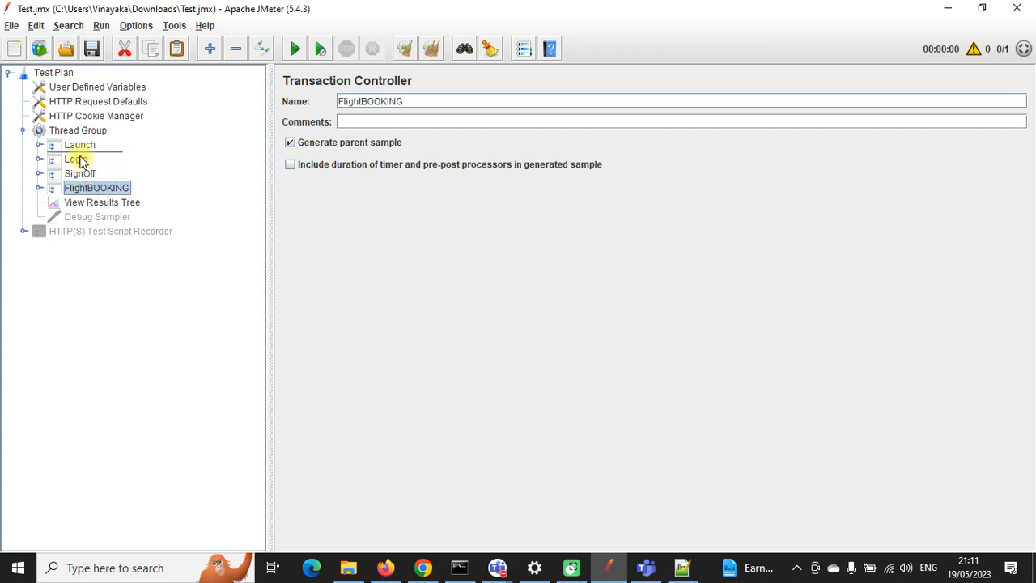
drag(79, 160, 79, 159)
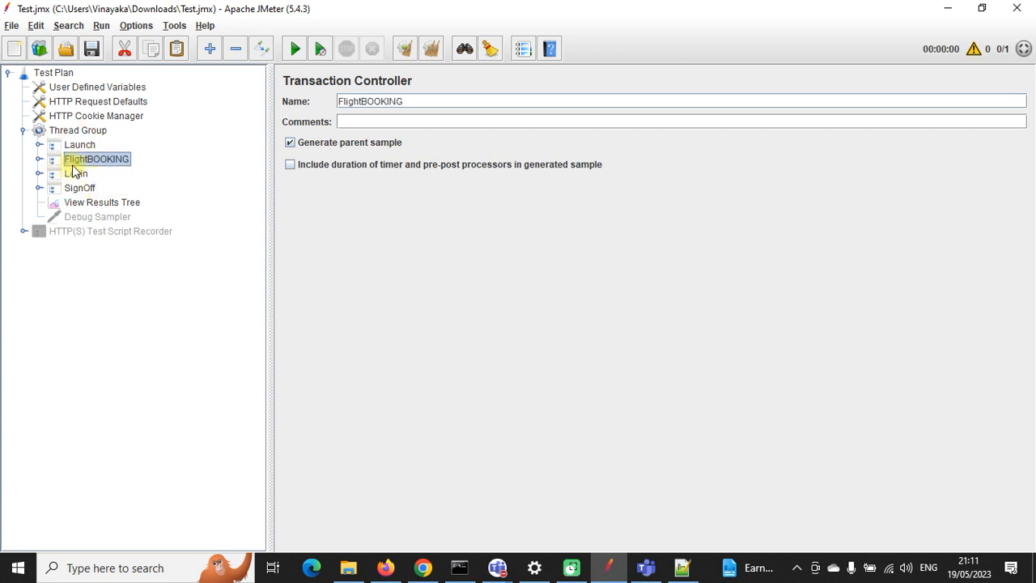
Step: Place FlightBOOKING right below Login, confirm the order ends with SignOff, and save the plan
click(79, 146)
click(79, 175)
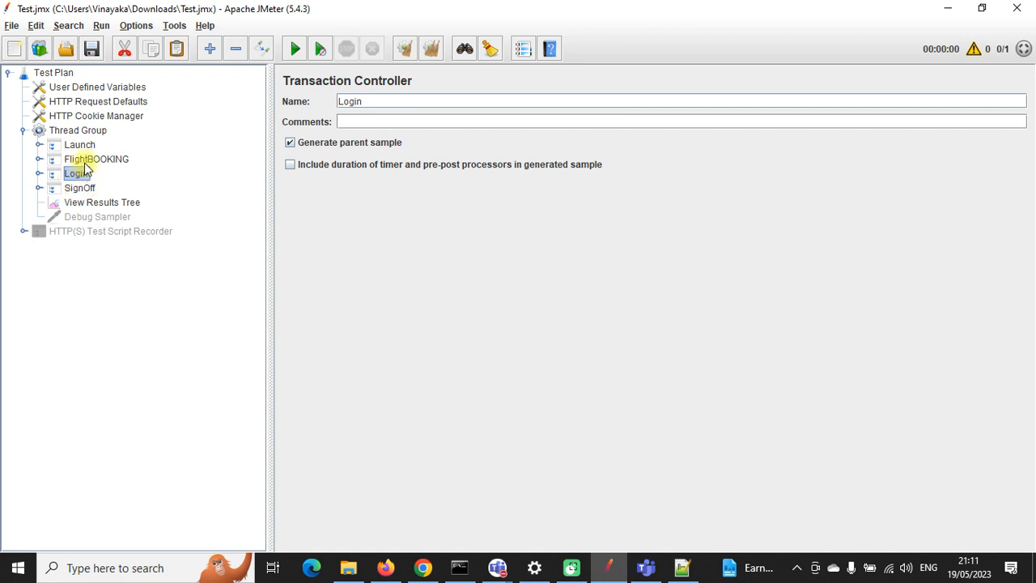
click(87, 161)
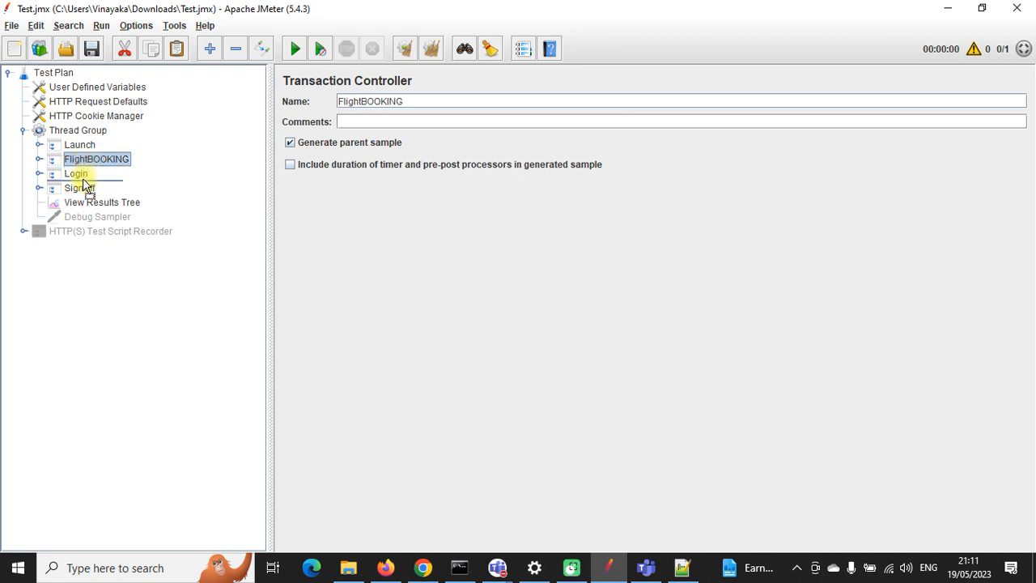
drag(85, 184, 85, 183)
click(80, 146)
click(78, 159)
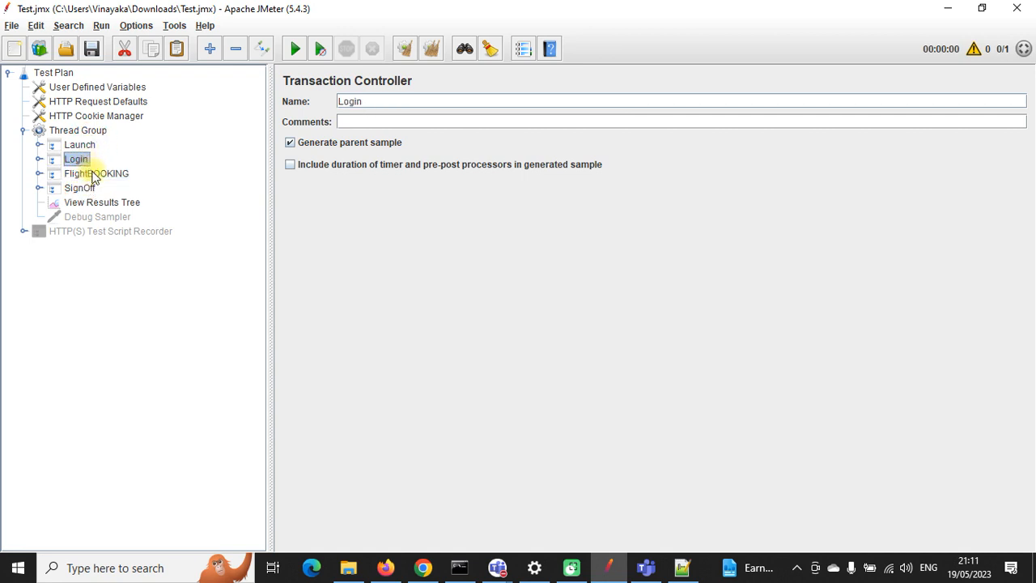
click(91, 174)
click(80, 187)
click(90, 50)
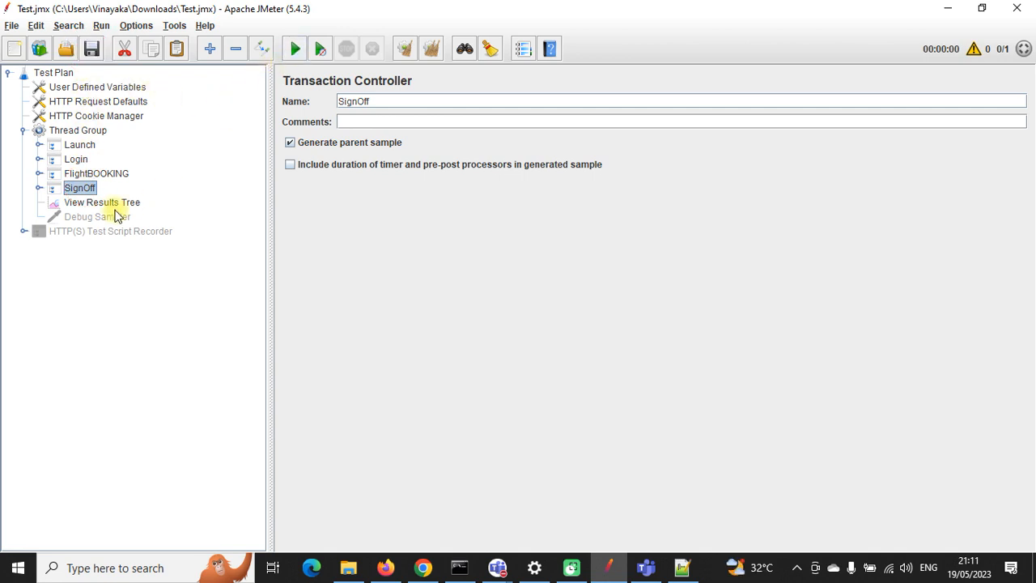
Step: Run the test plan and expand the Login and FlightBOOKING results in View Results Tree
click(87, 204)
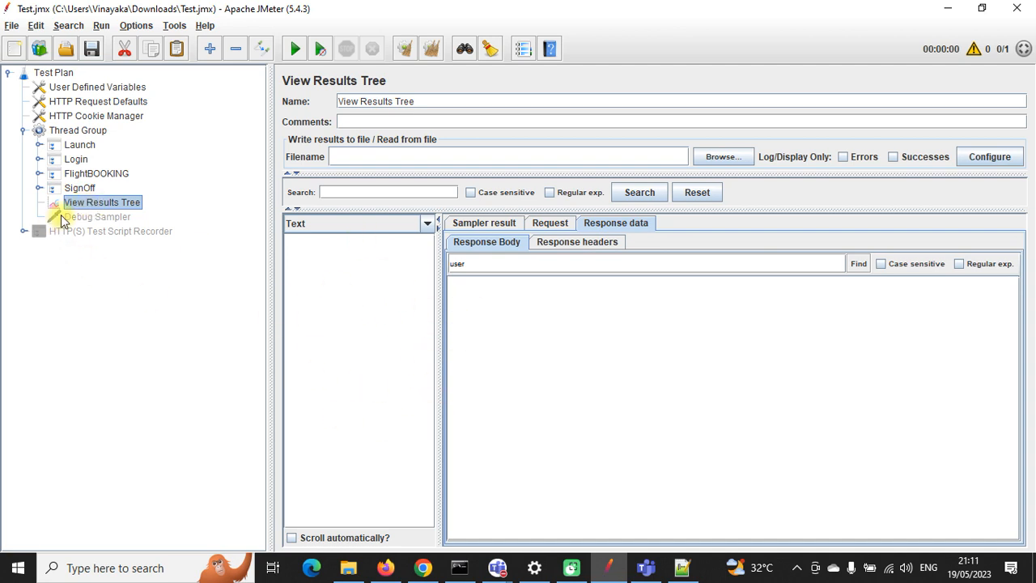
click(295, 48)
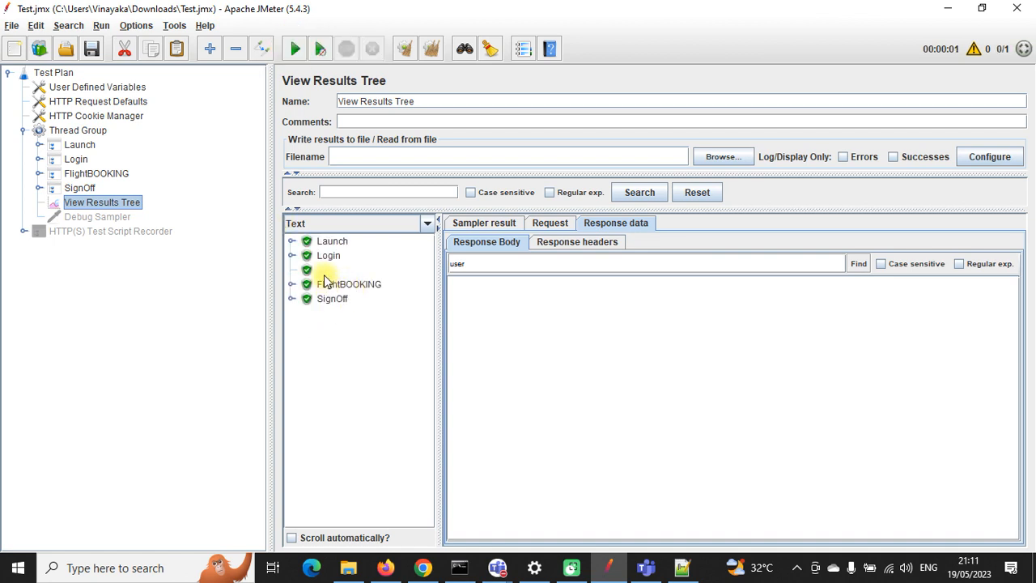
click(325, 257)
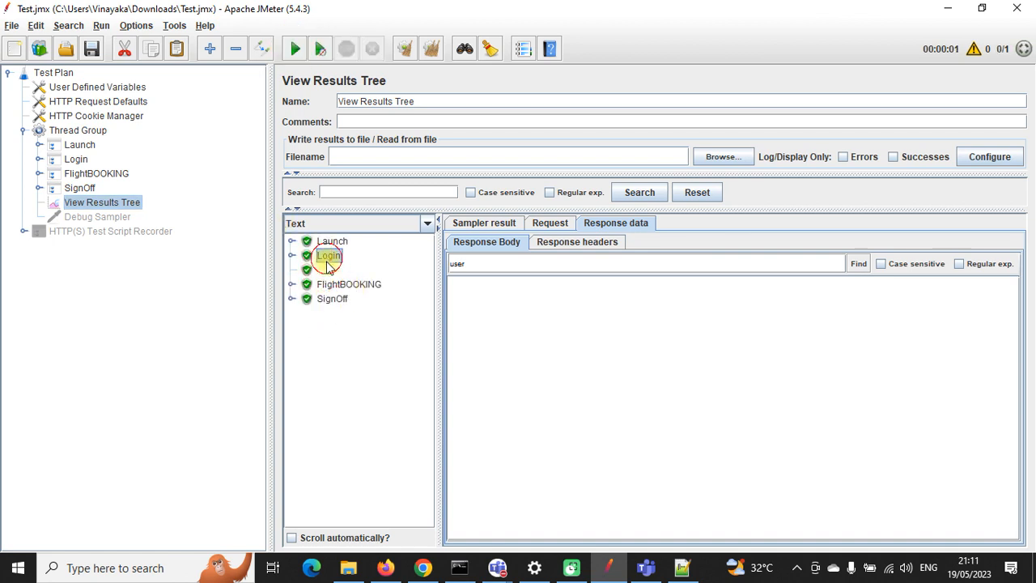
click(292, 255)
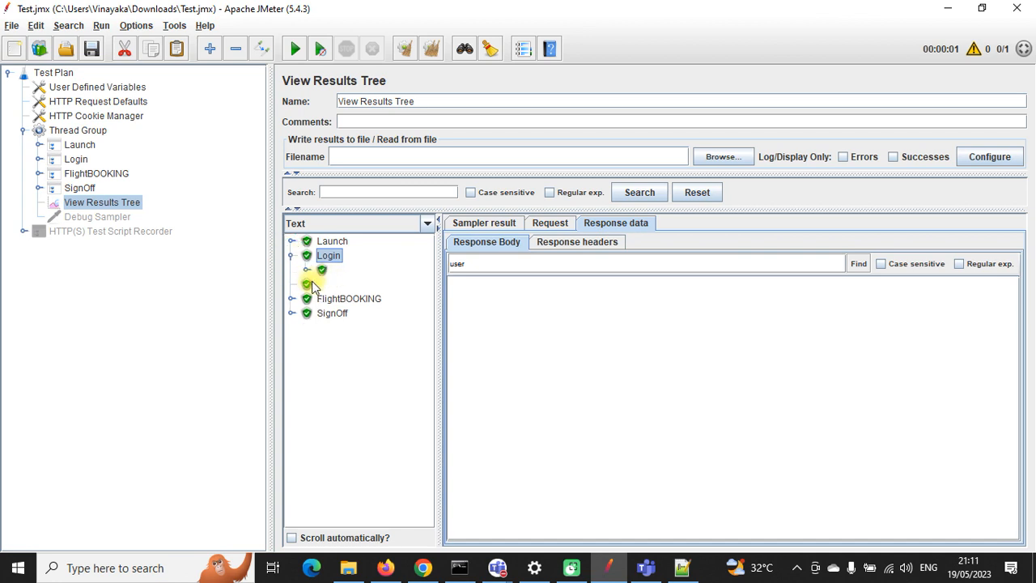
click(306, 299)
Step: Confirm the run's Denver-to-Frankfurt booking in the itinerary, then cancel all flights
click(291, 299)
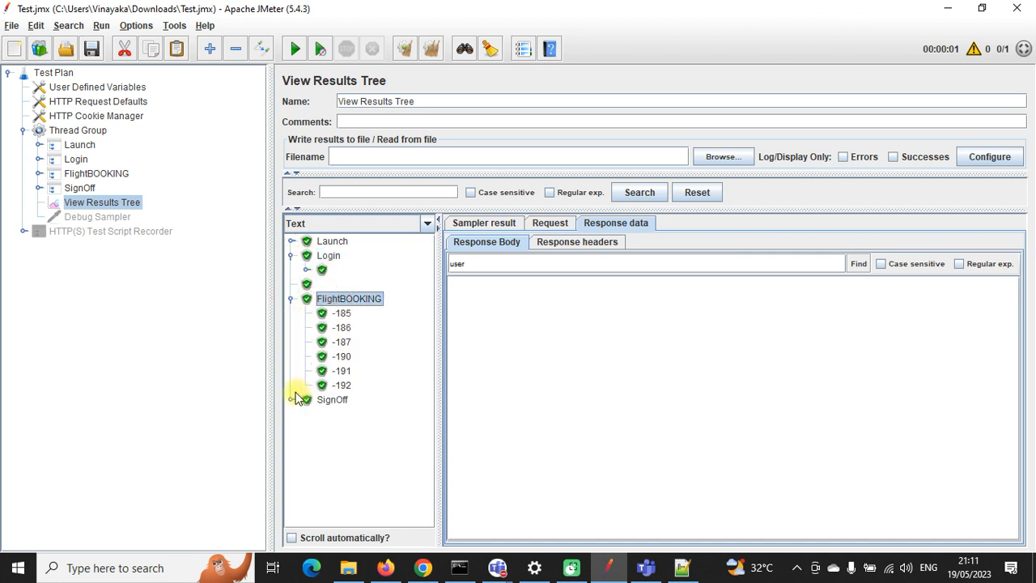
click(422, 566)
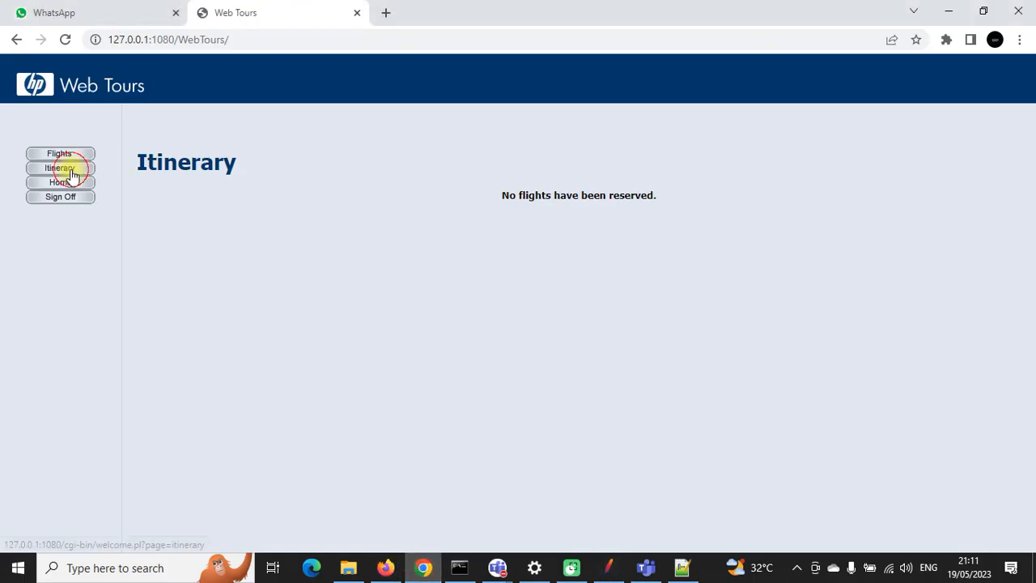
click(68, 168)
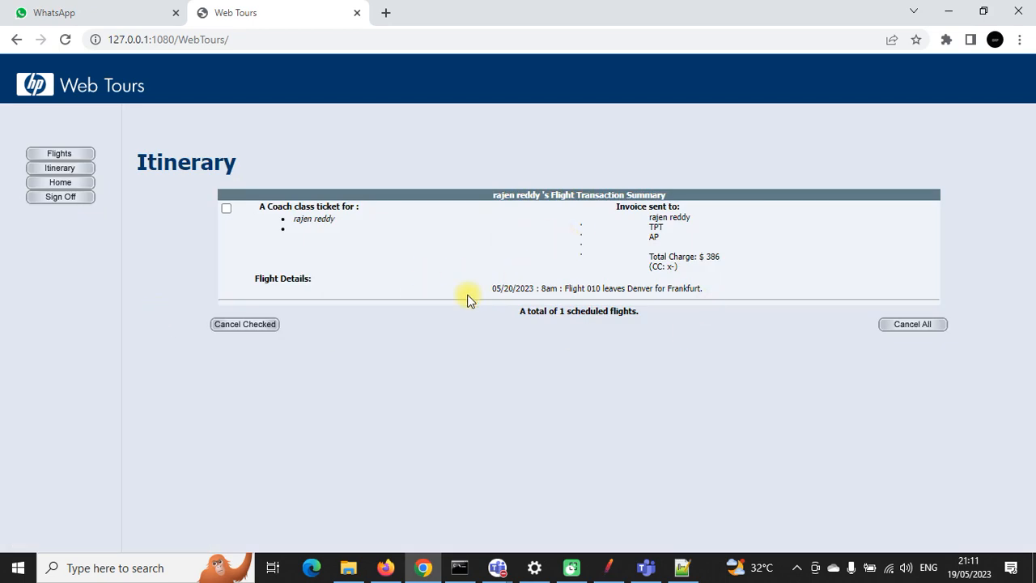
drag(626, 288, 716, 293)
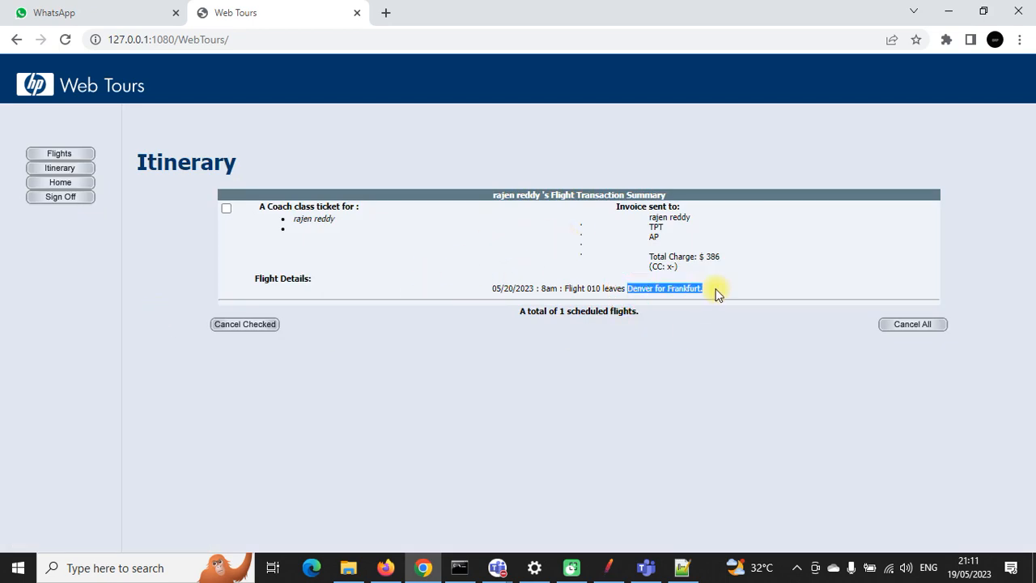
click(885, 327)
click(610, 564)
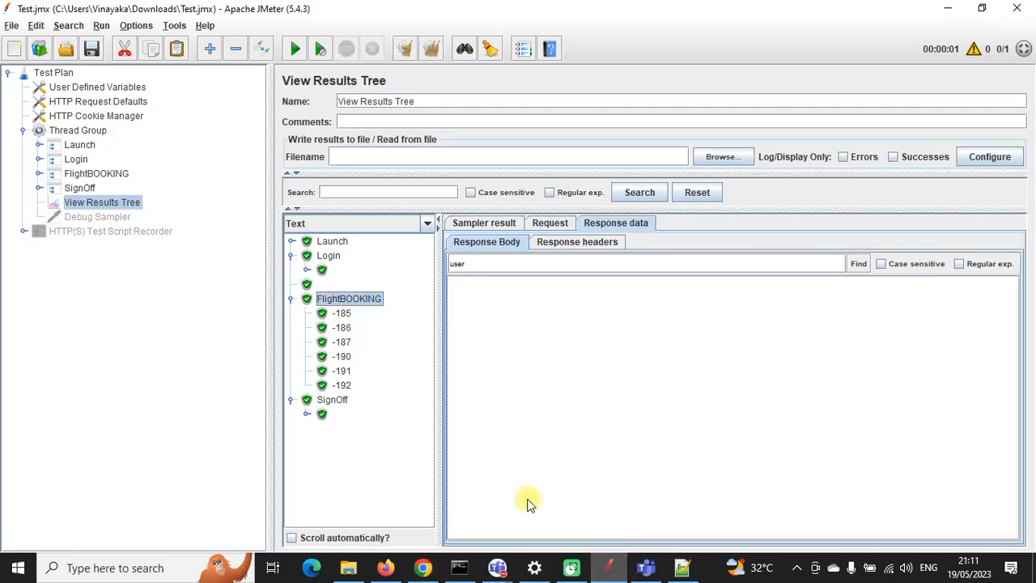
Step: Rerun the test plan and cancel its newly booked flight from the itinerary
click(293, 48)
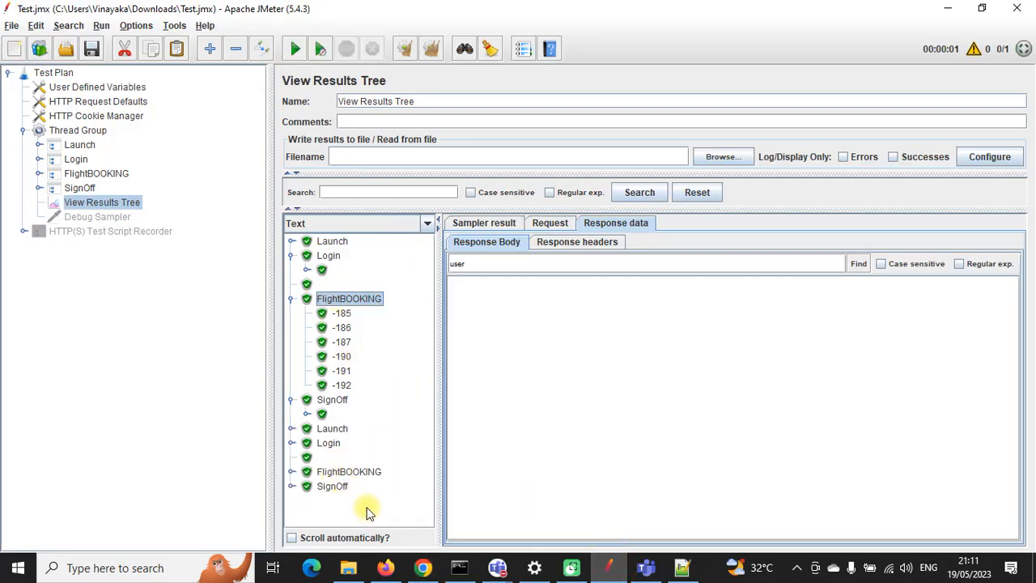
click(422, 568)
click(78, 172)
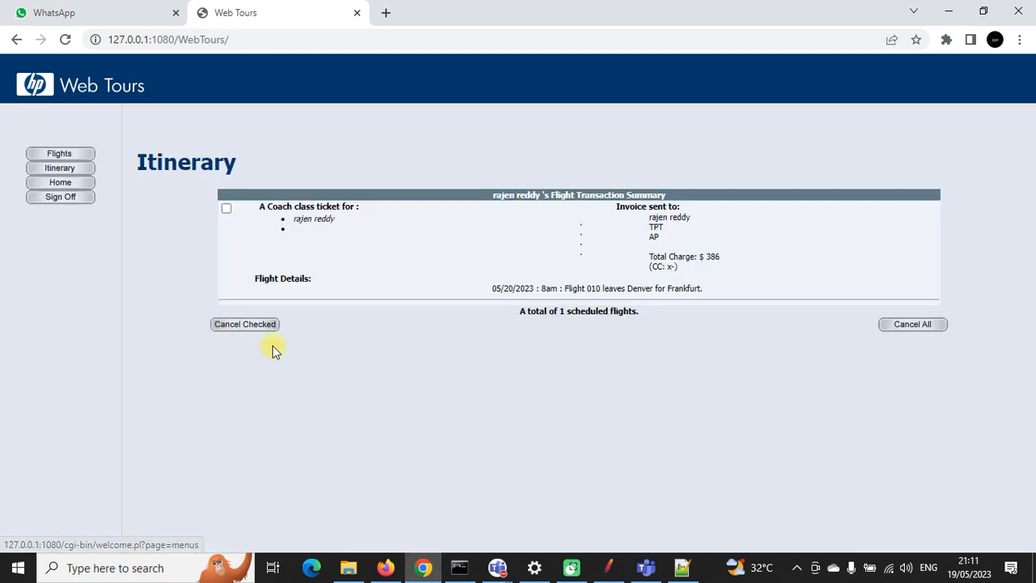
click(903, 325)
click(607, 567)
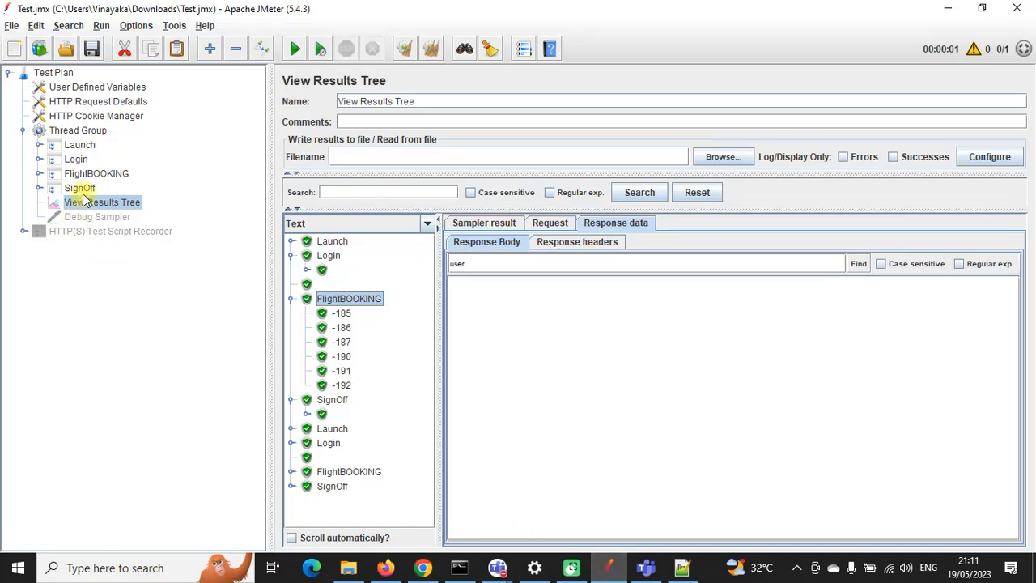
Step: Clear all previous results and set the Thread Group's Loop Count to 10
click(432, 48)
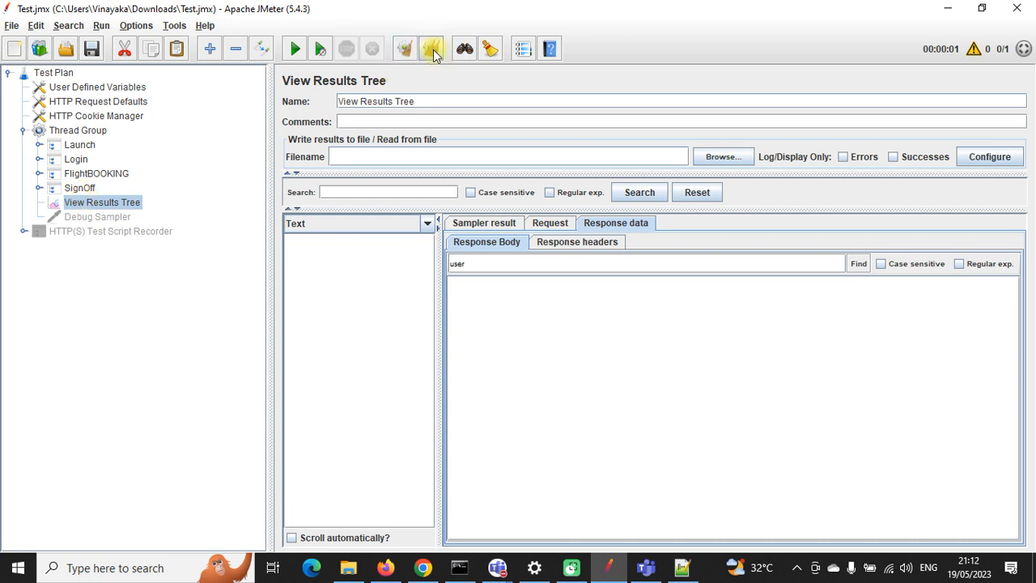
click(85, 131)
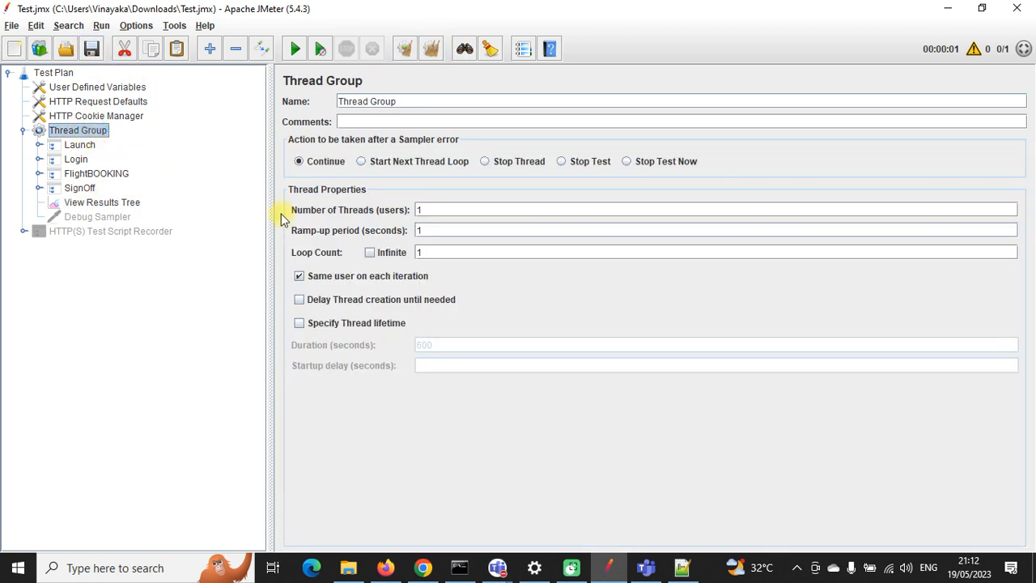
click(425, 255)
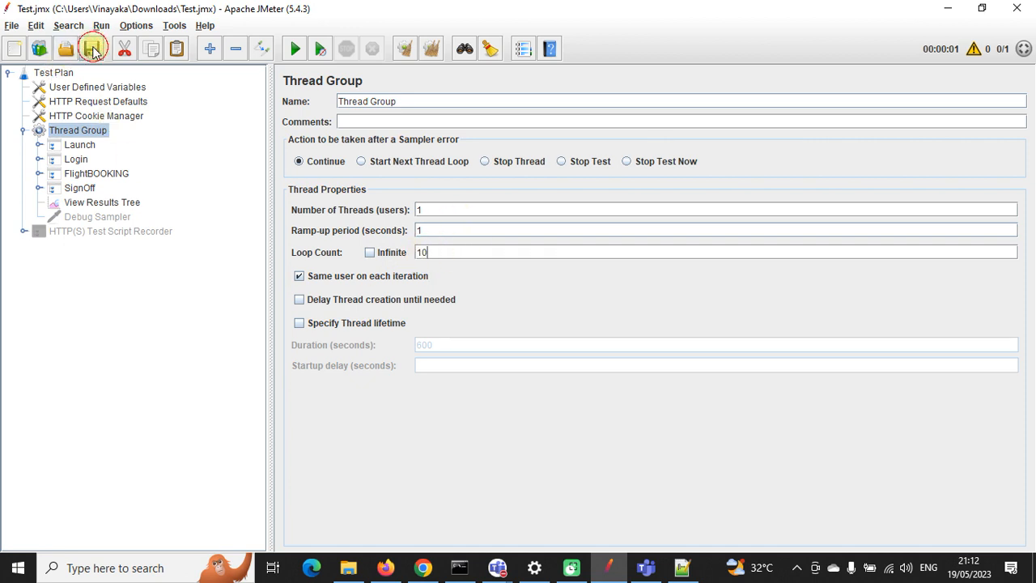
click(113, 202)
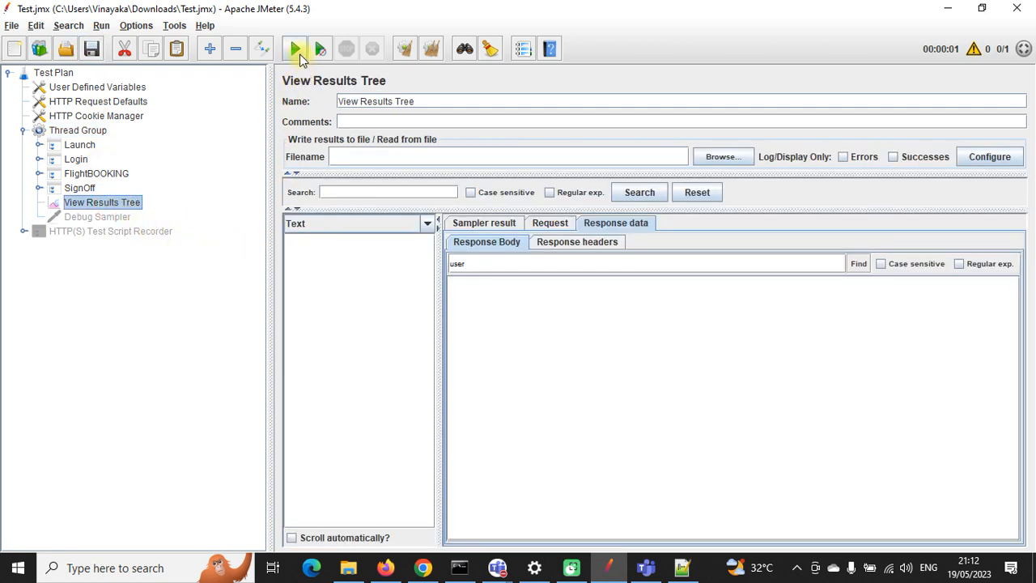
Step: Start the 10-loop run, stop it, and tick 'Scroll automatically?' in the results tree
click(295, 50)
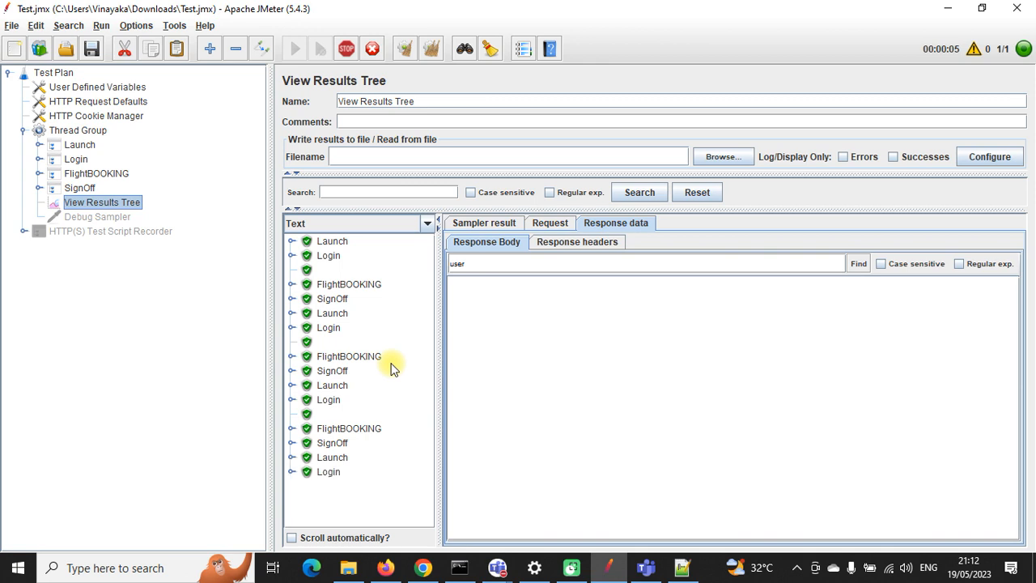
scroll(391, 368, down, 1)
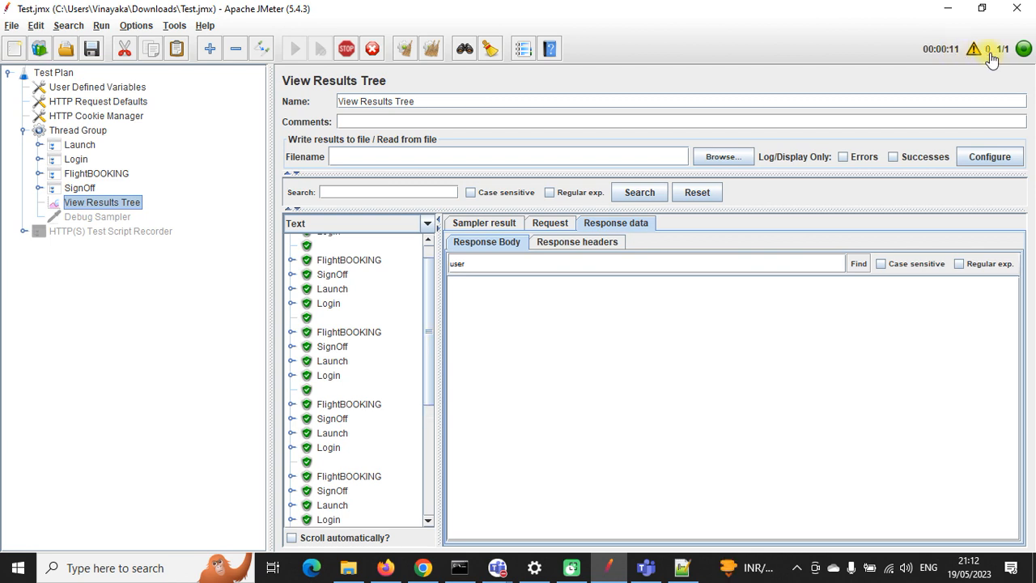
click(348, 52)
drag(430, 271, 430, 485)
click(291, 537)
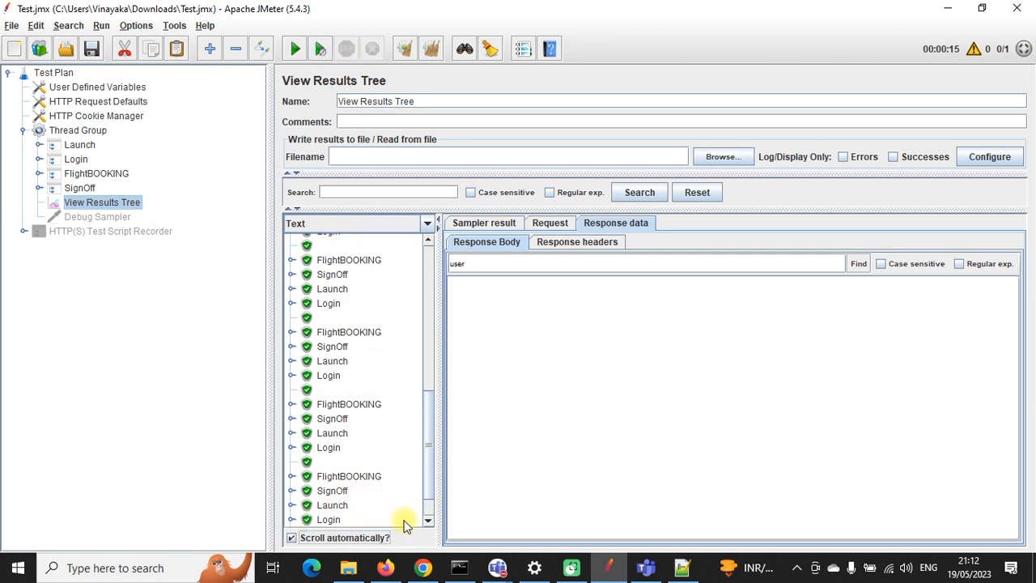
click(422, 567)
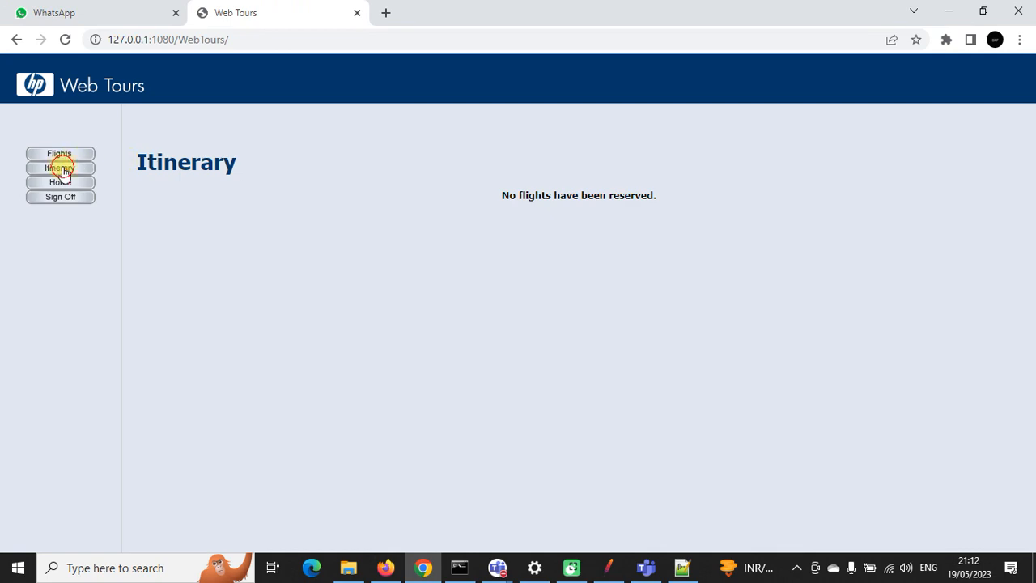
Step: Review the ten Denver-to-Frankfurt bookings in the itinerary and cancel them all
click(63, 171)
scroll(524, 312, down, 10)
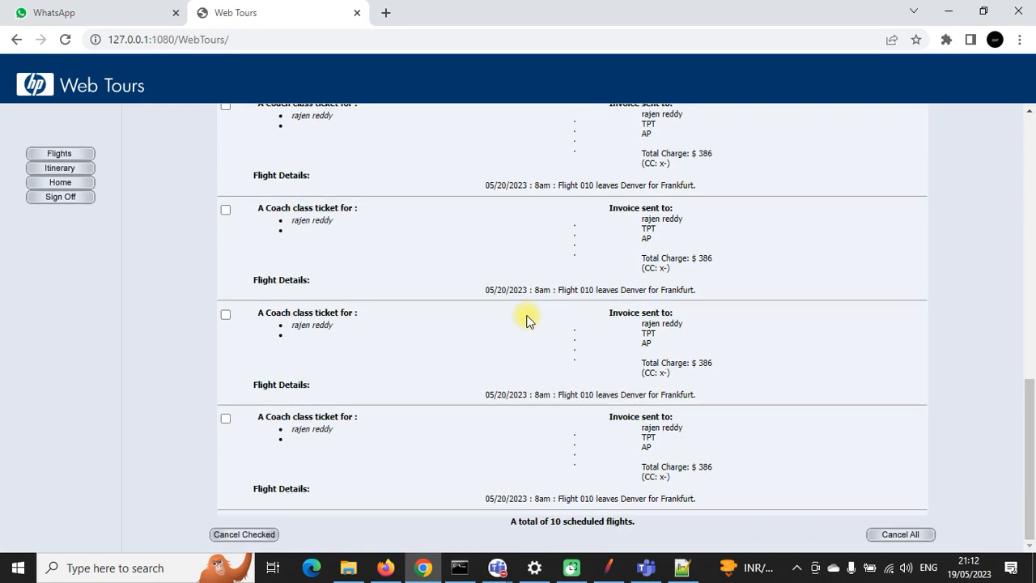
scroll(526, 320, up, 10)
scroll(526, 320, down, 10)
scroll(526, 320, up, 10)
scroll(526, 320, down, 10)
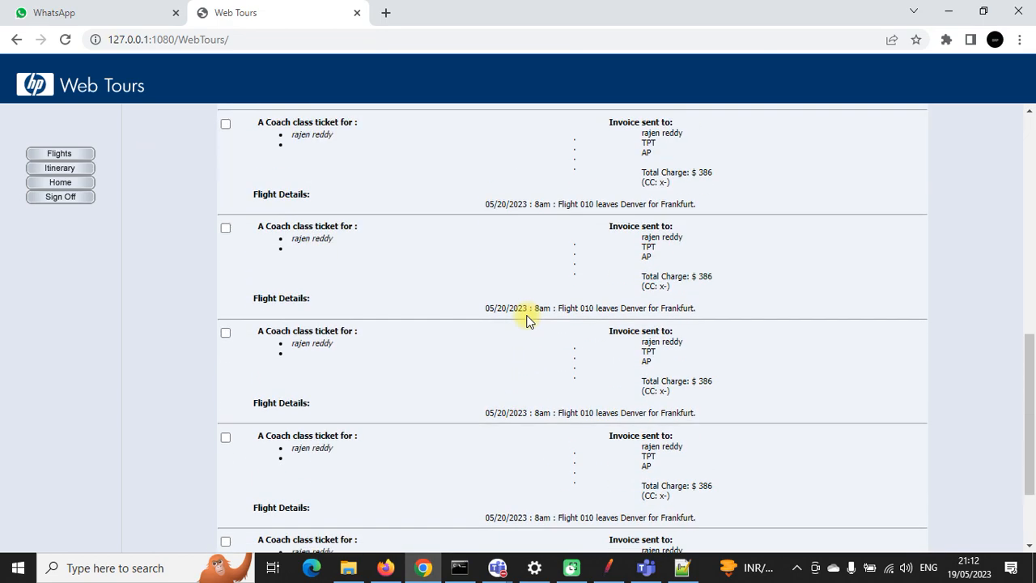
click(890, 538)
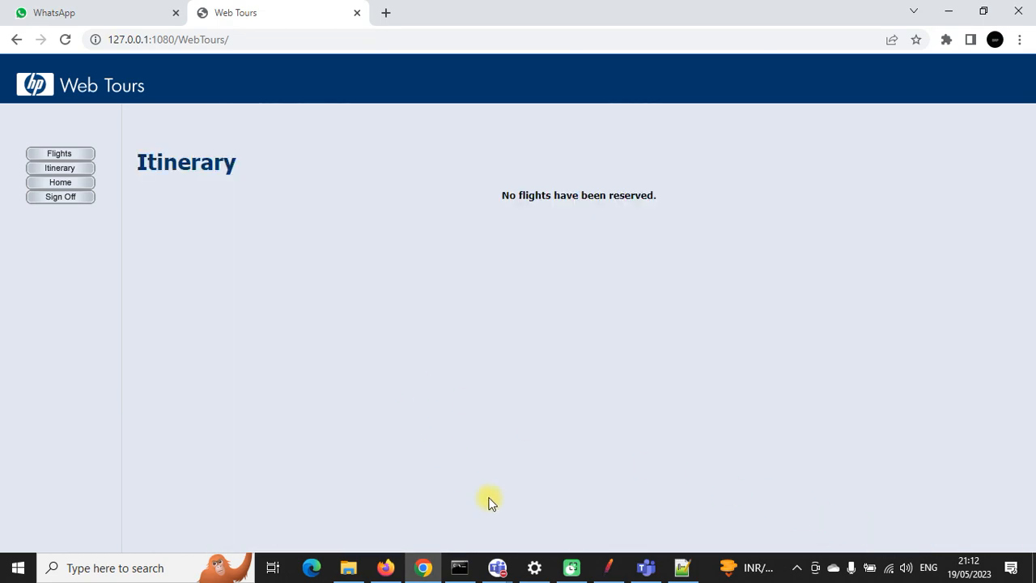
click(607, 566)
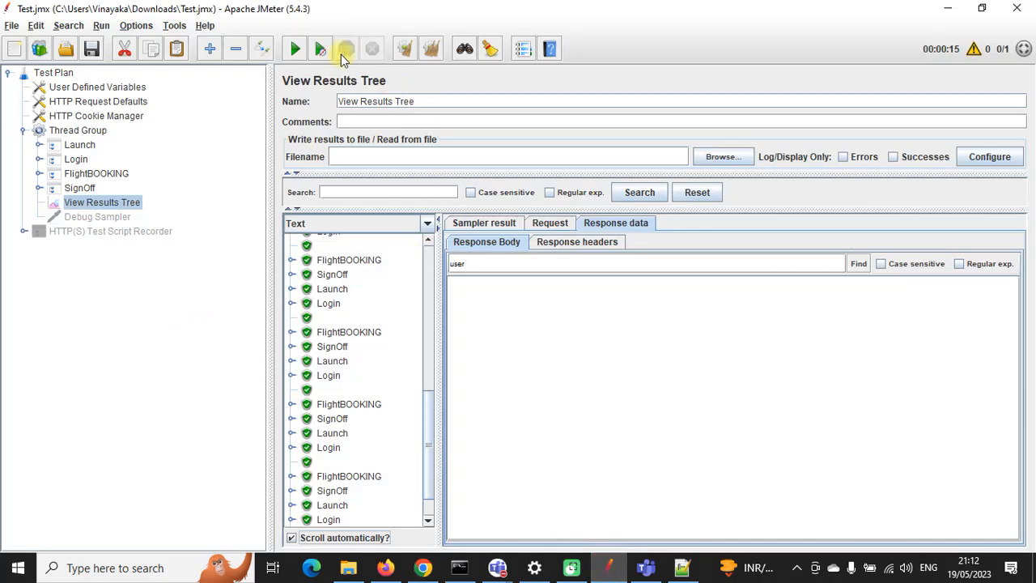
Step: Clear the old results and add an Aggregate Report listener to the Thread Group
click(431, 49)
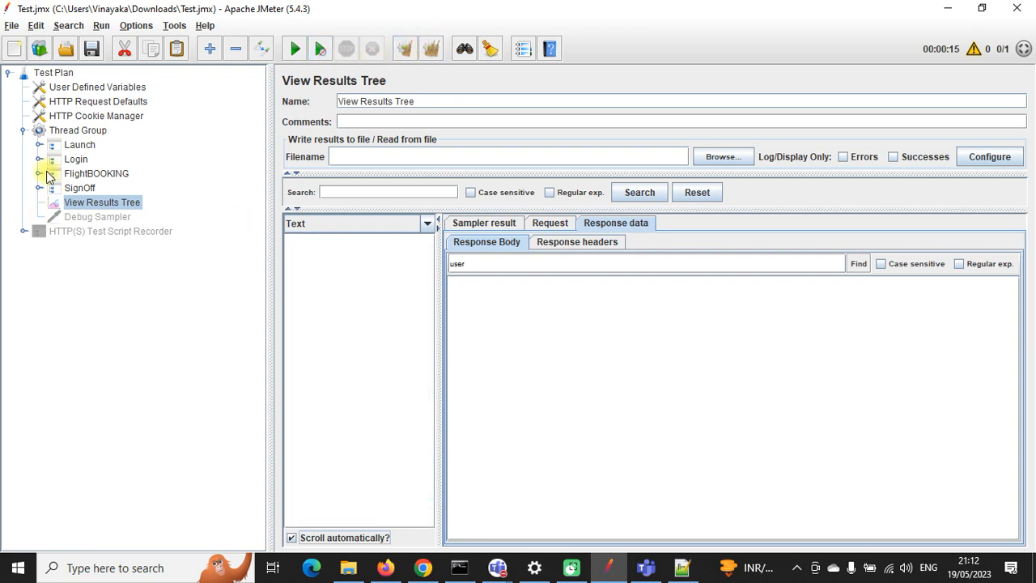
right_click(92, 136)
mouse_move(173, 140)
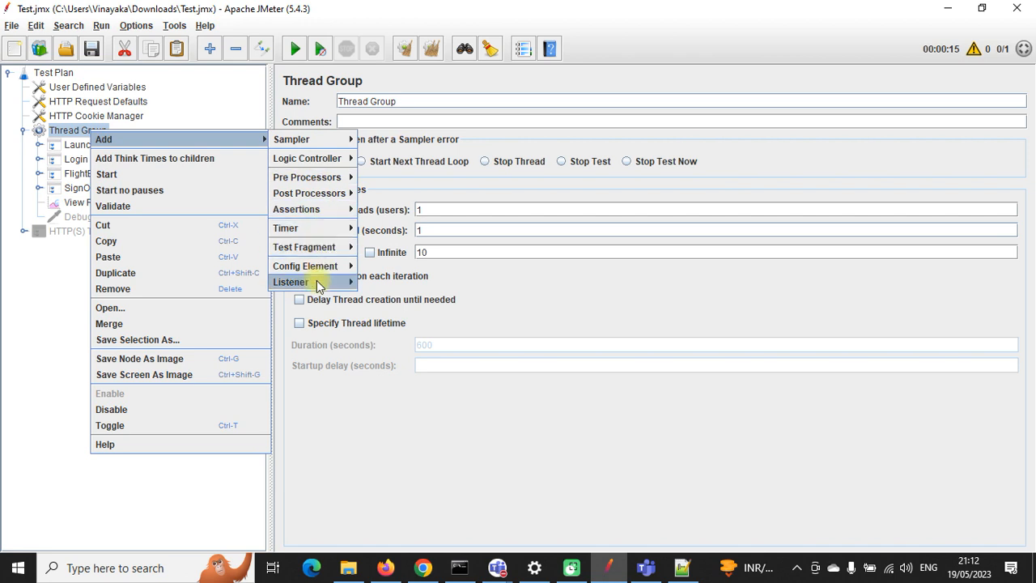
mouse_move(322, 289)
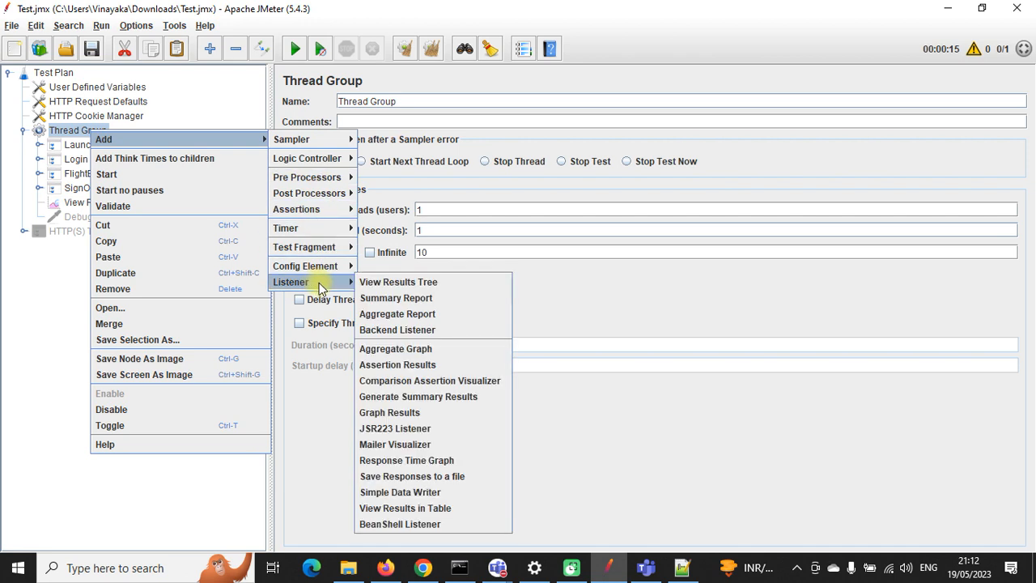
click(412, 314)
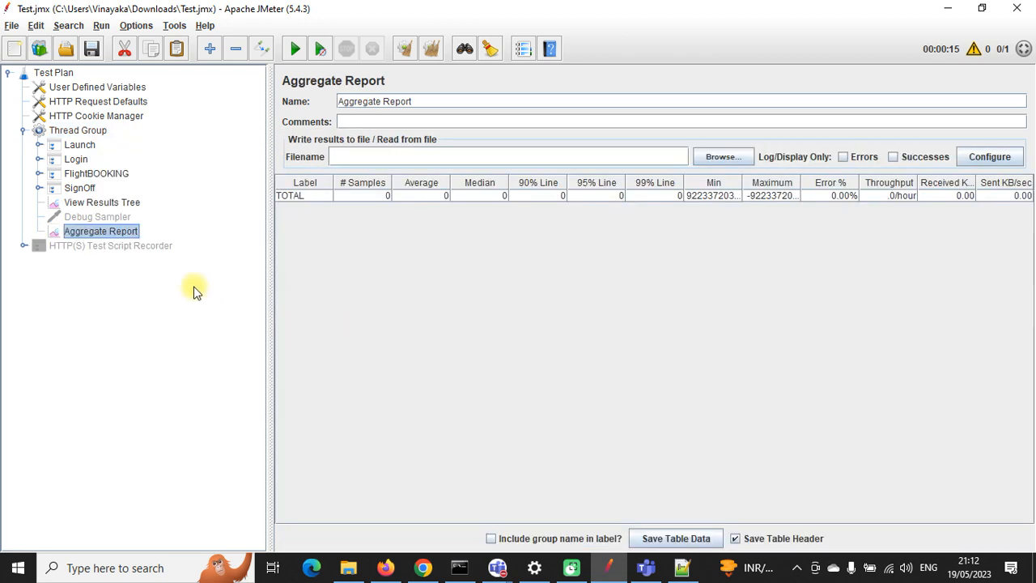
Step: Move the Aggregate Report above Debug Sampler, just after View Results Tree, and save the test plan
drag(115, 217, 113, 212)
click(111, 203)
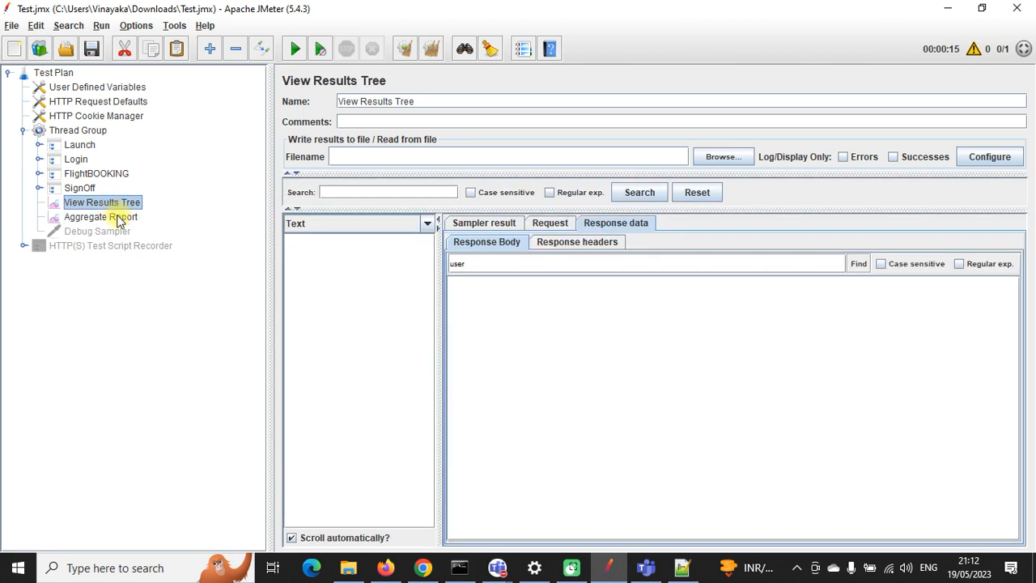
click(105, 217)
click(90, 50)
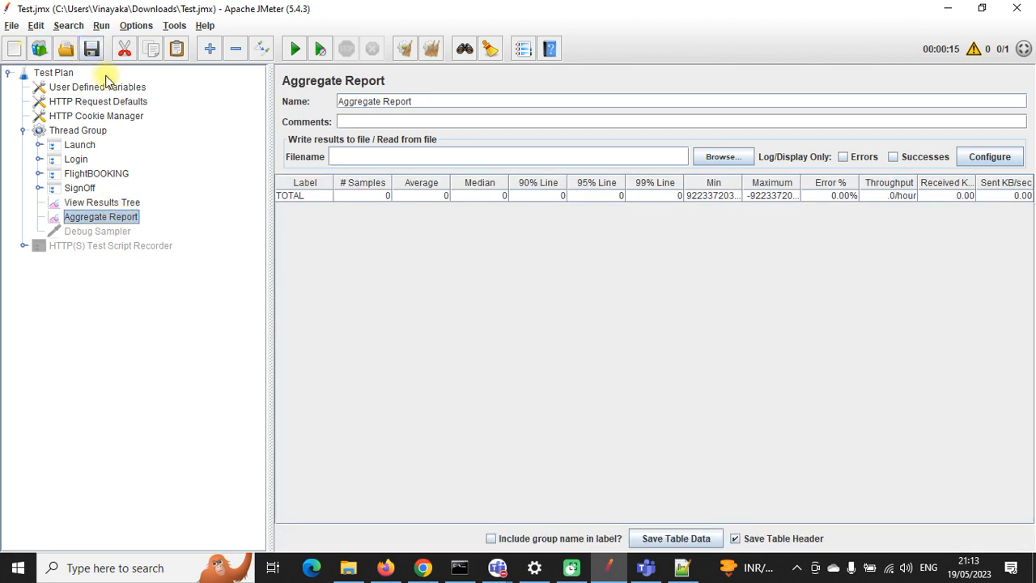
Step: Run the 10-loop test and review each Aggregate Report row's samples and 0.00% Error values
click(292, 50)
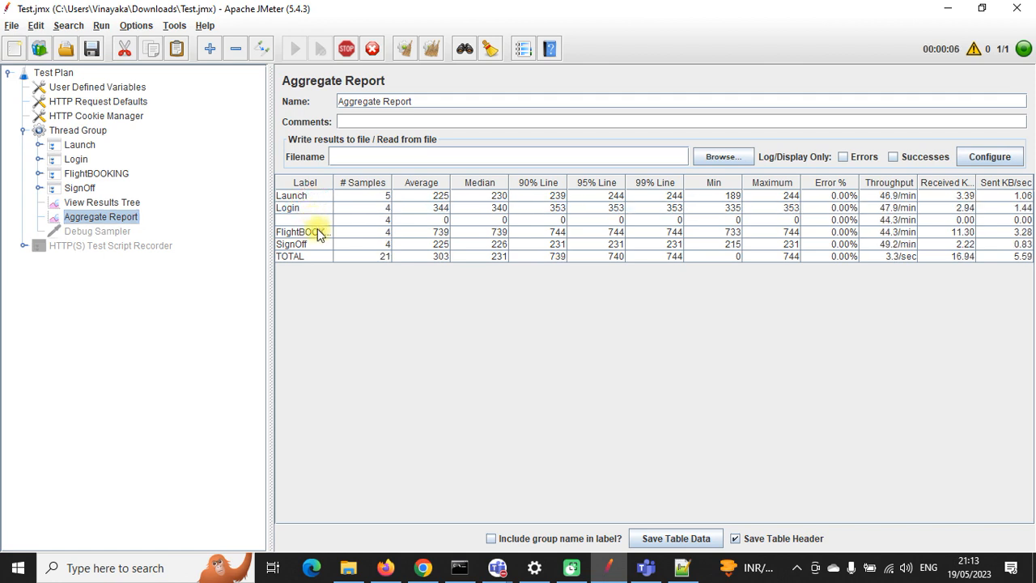
click(320, 235)
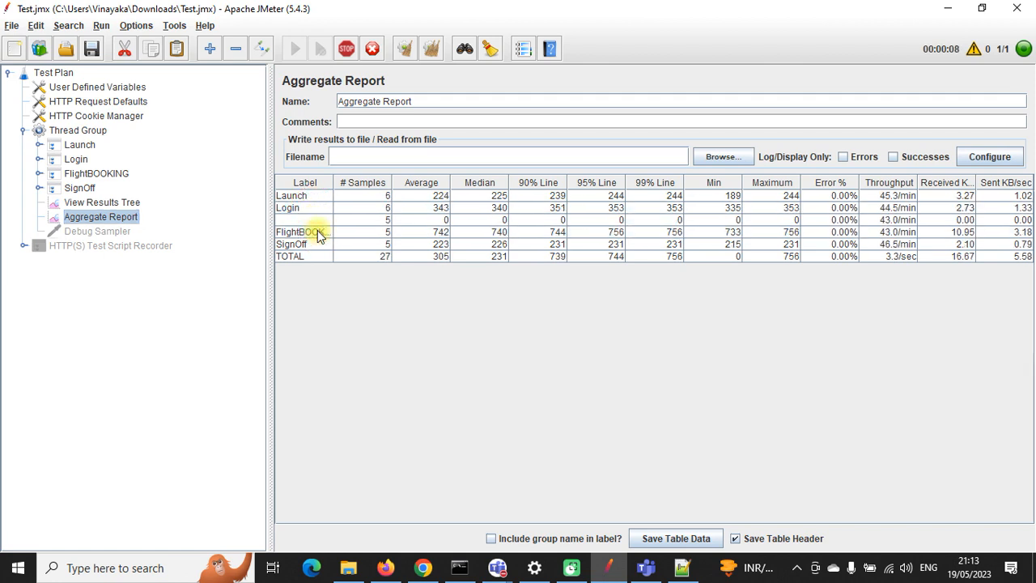
click(317, 244)
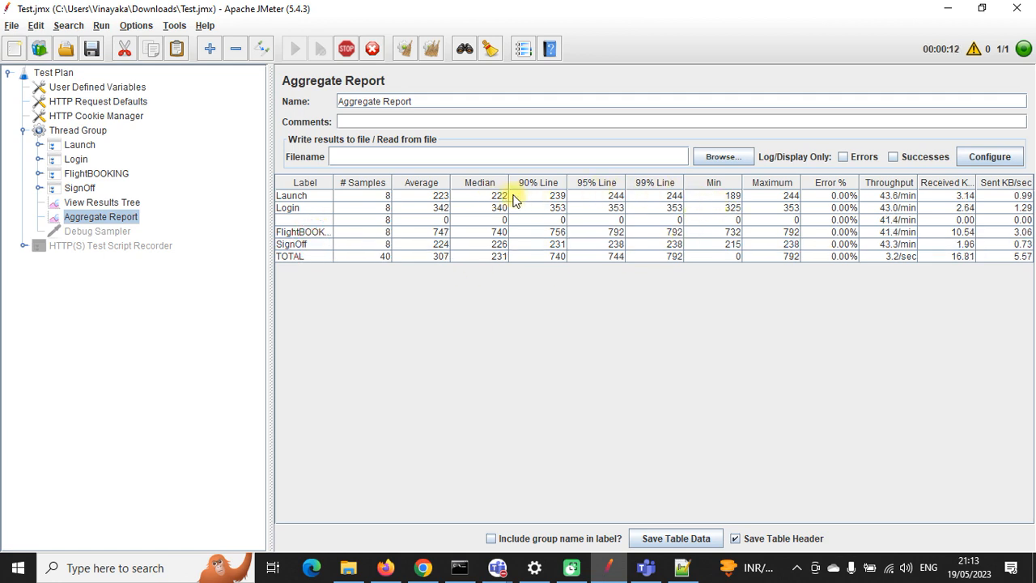
click(841, 197)
click(835, 243)
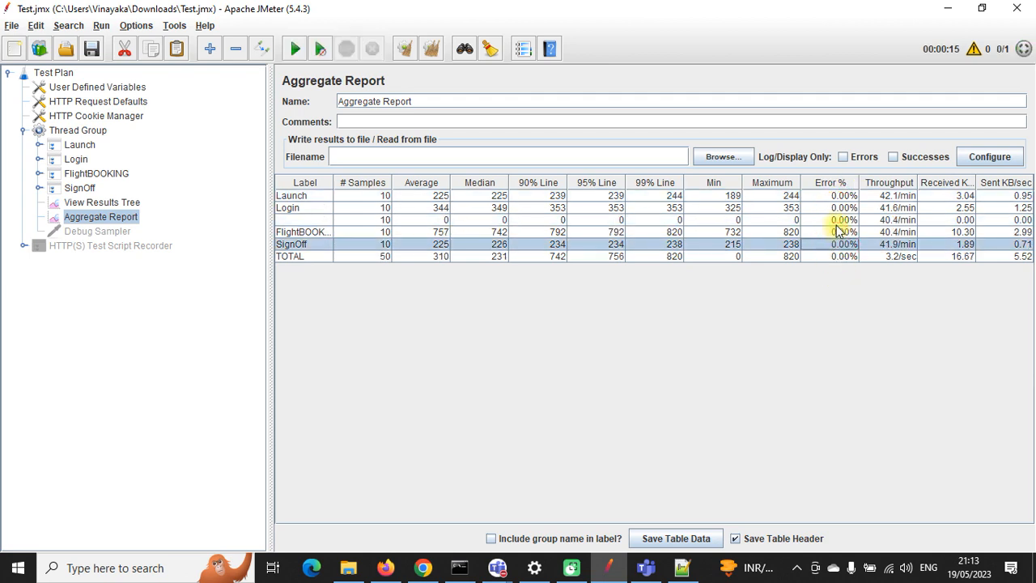
click(841, 220)
click(842, 221)
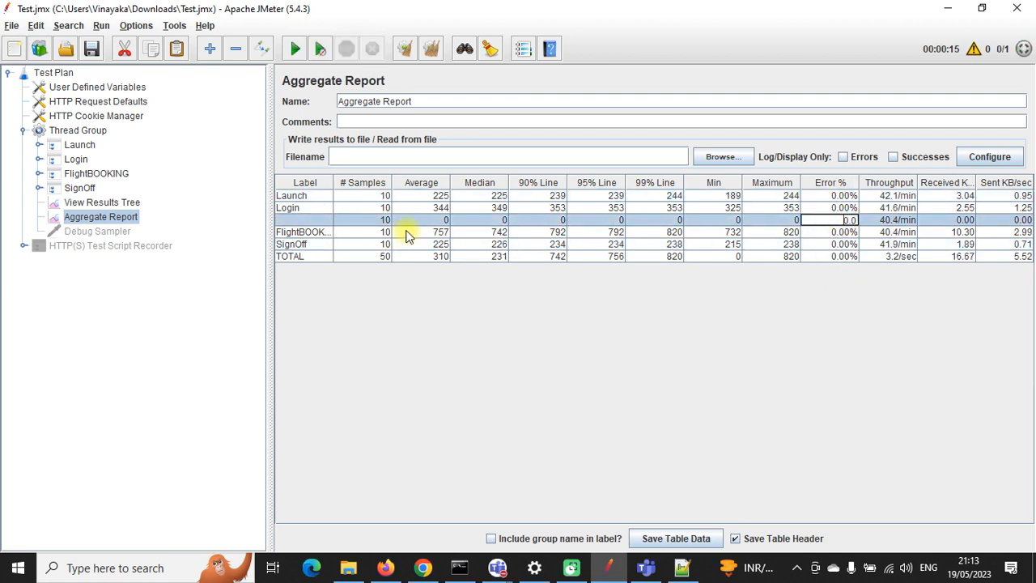
click(355, 222)
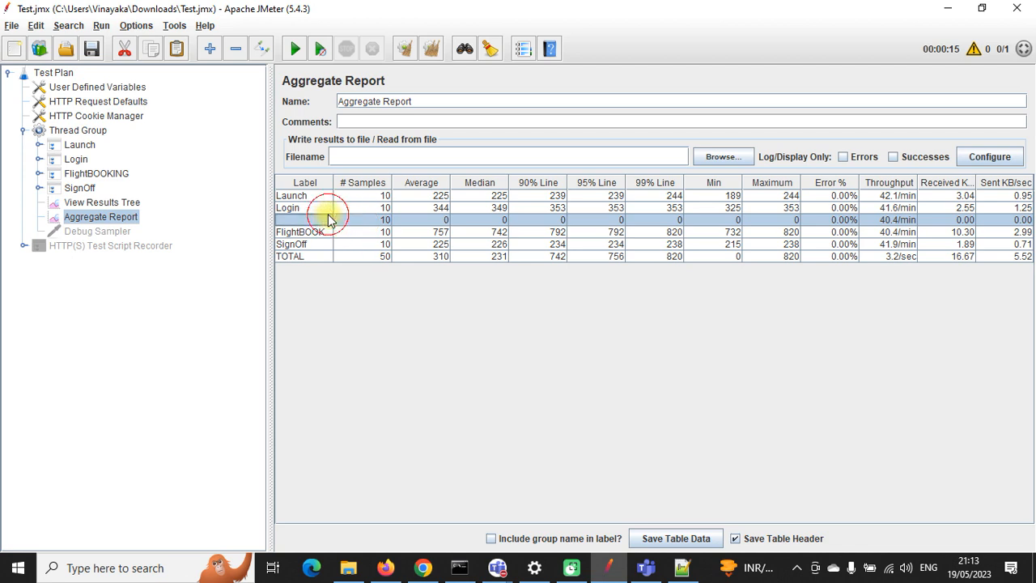
click(38, 159)
Step: Look over the Login transaction and its unnamed child, then expand FlightBOOKING
click(54, 173)
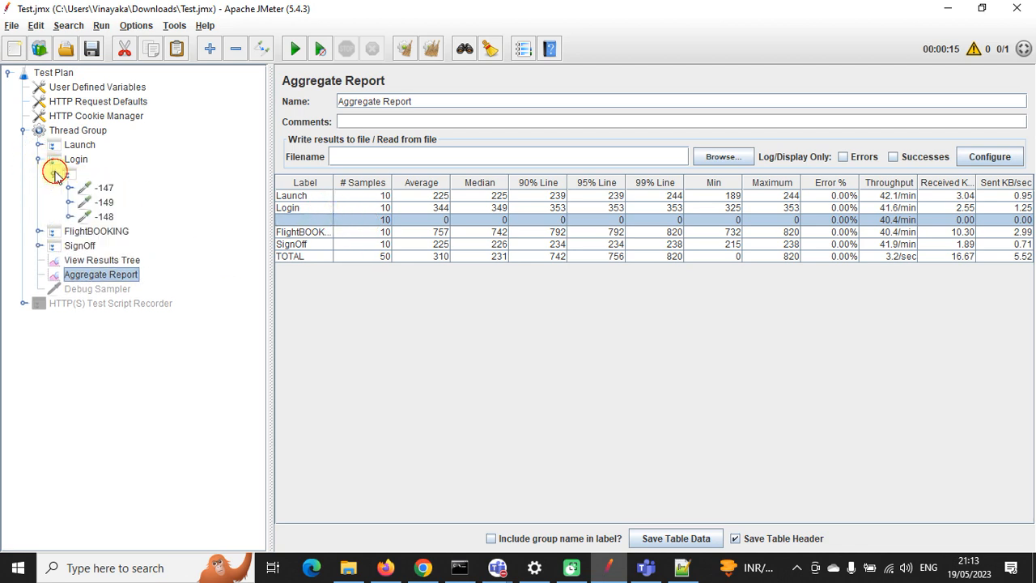
click(54, 173)
click(75, 160)
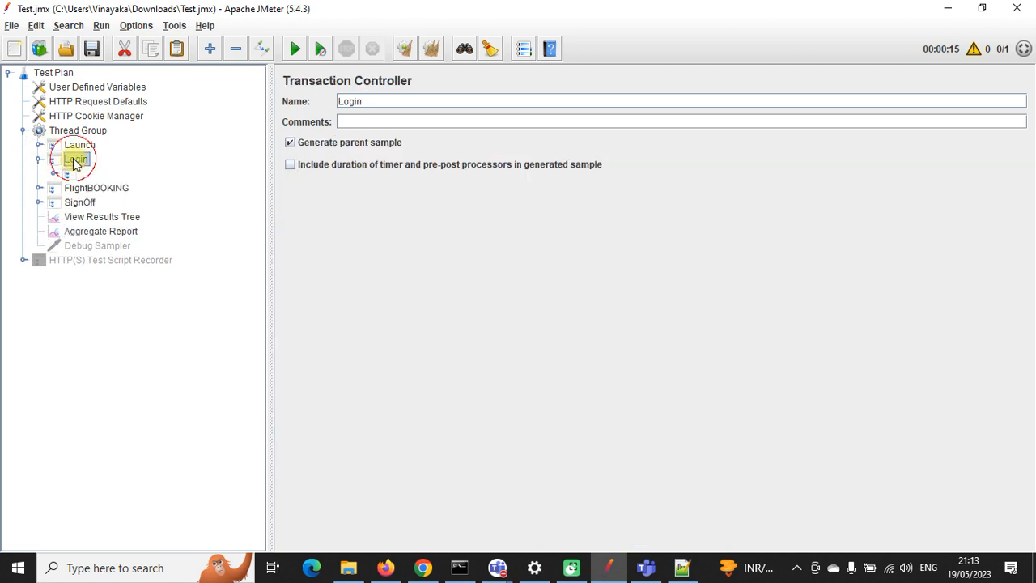
click(69, 174)
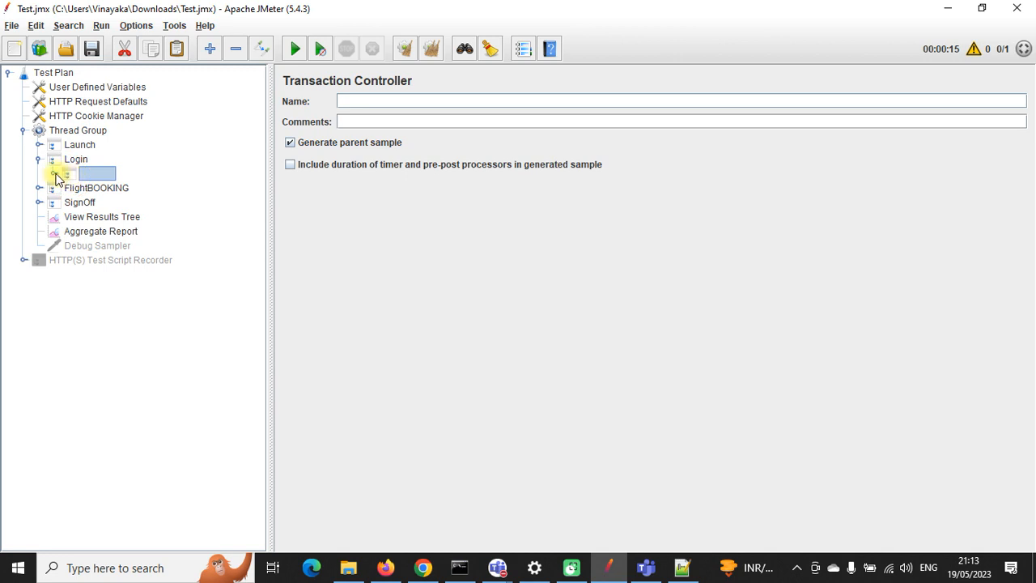
click(39, 159)
click(39, 173)
Step: Tick 'Generate parent sample' on FlightBOOKING's unnamed transaction, save, and reselect Aggregate Report
click(64, 188)
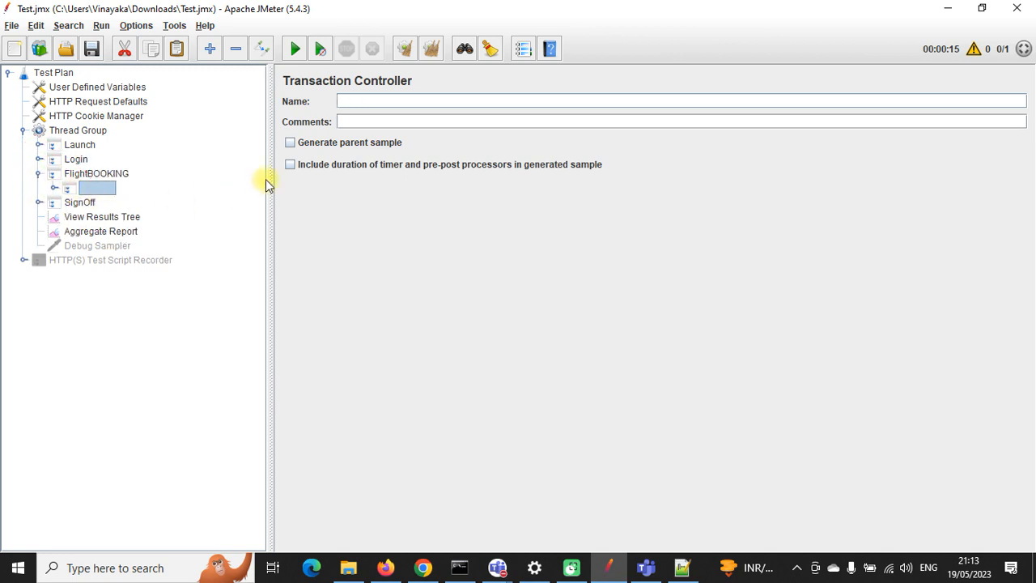
click(291, 143)
click(91, 50)
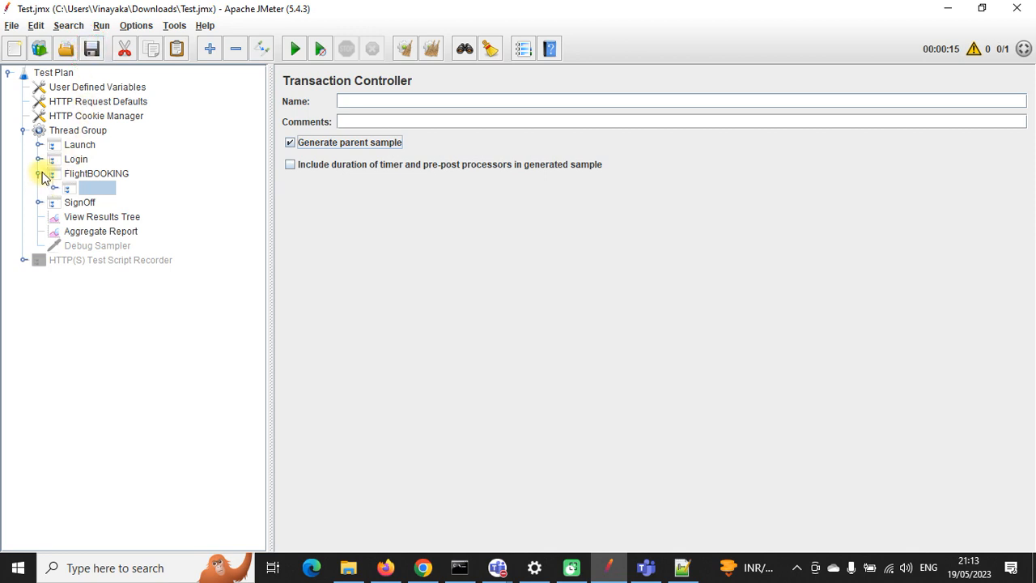
click(41, 175)
click(91, 48)
click(123, 221)
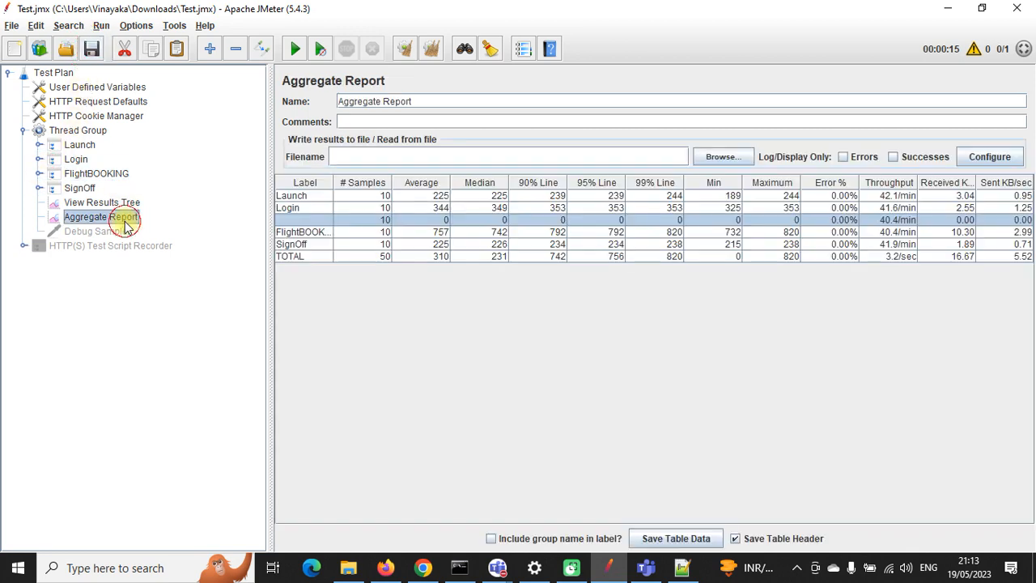
Step: Review the Launch, Login, FlightBOOKING and SignOff rows in the Aggregate Report
click(307, 197)
click(308, 208)
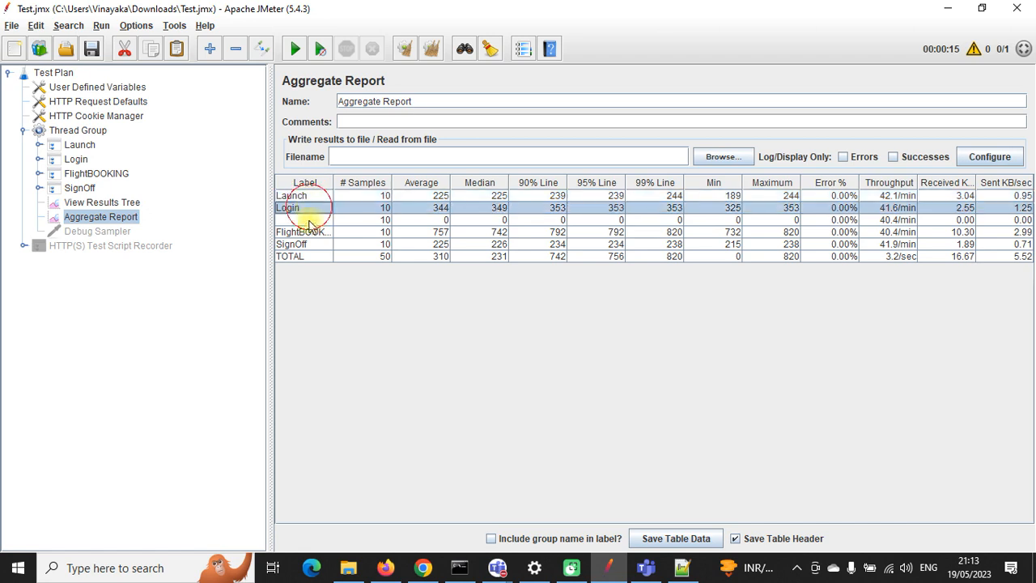
click(308, 232)
click(309, 244)
click(314, 198)
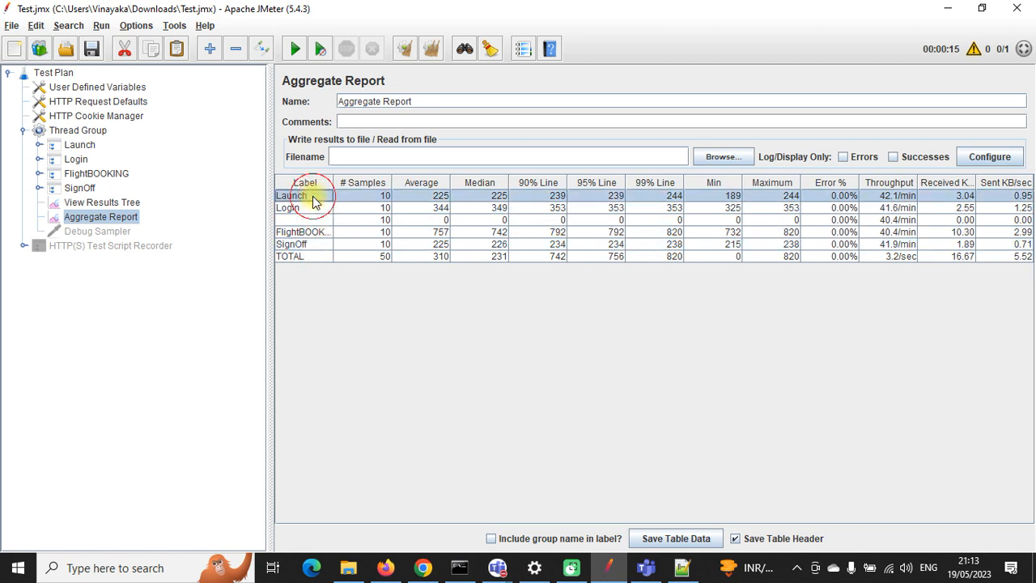
Step: Check the Launch row's statistics from sample count through throughput, then clear all results
click(377, 196)
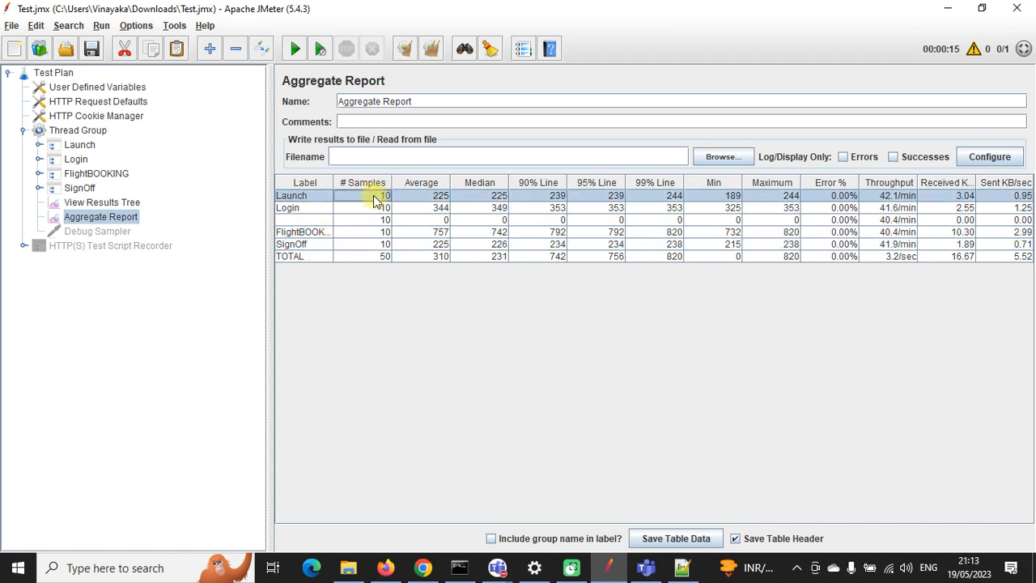
click(435, 197)
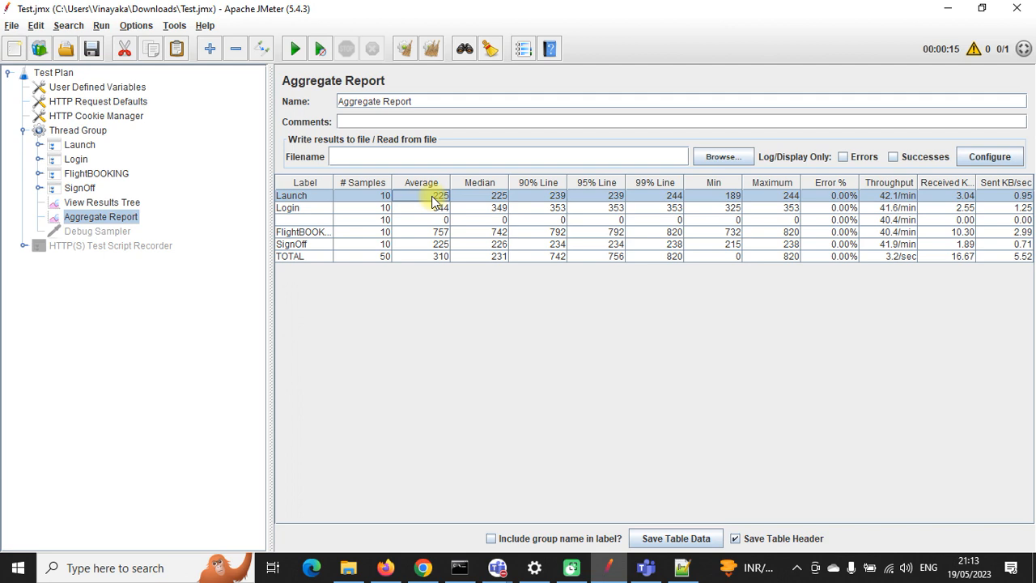
click(481, 197)
click(553, 199)
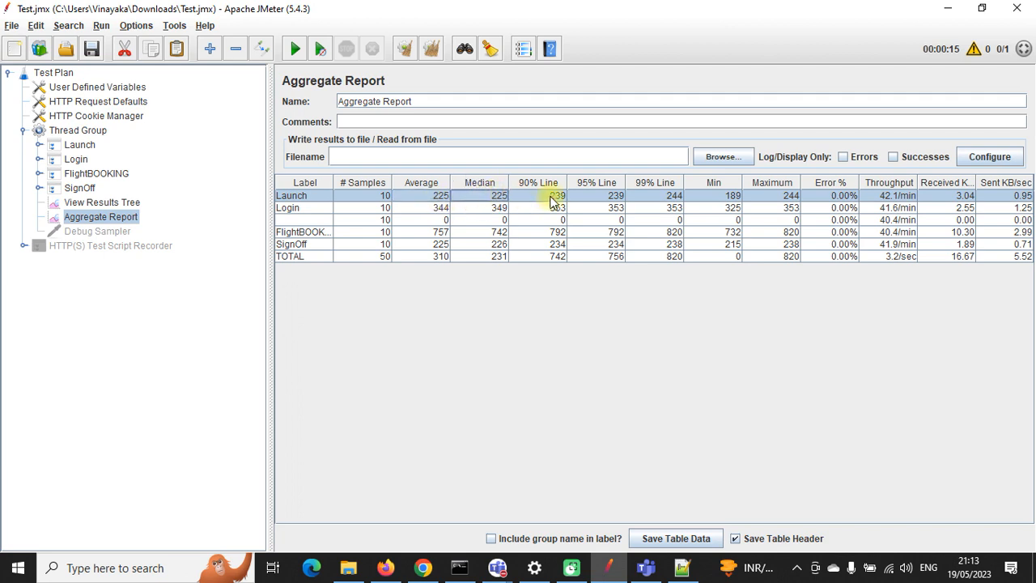
click(606, 207)
click(657, 197)
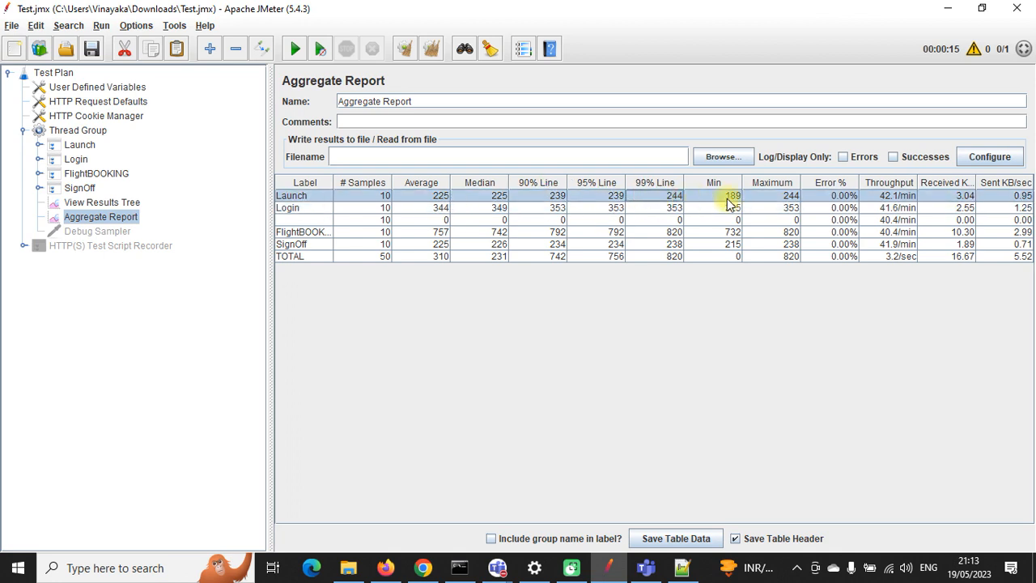
click(727, 198)
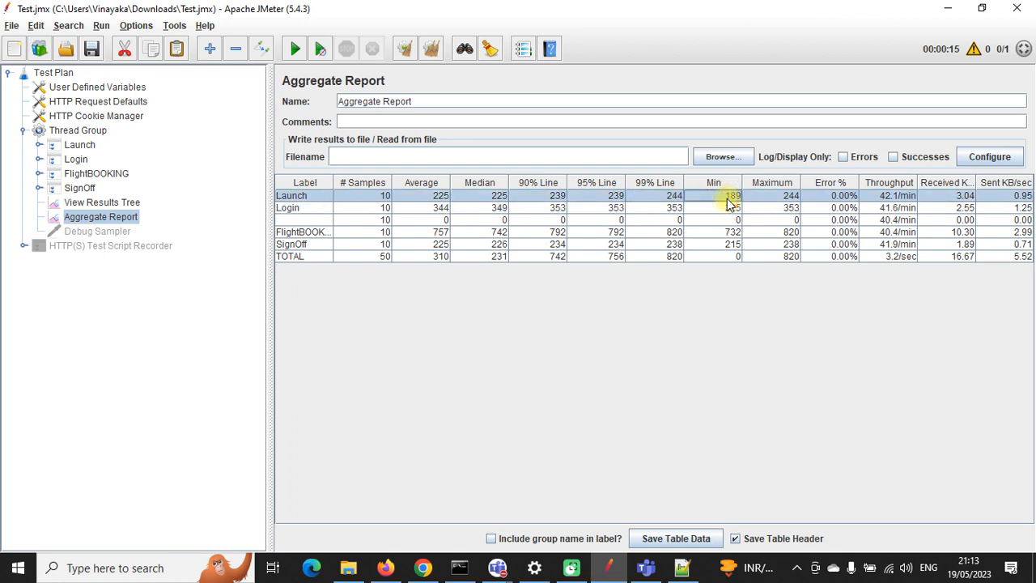
click(788, 196)
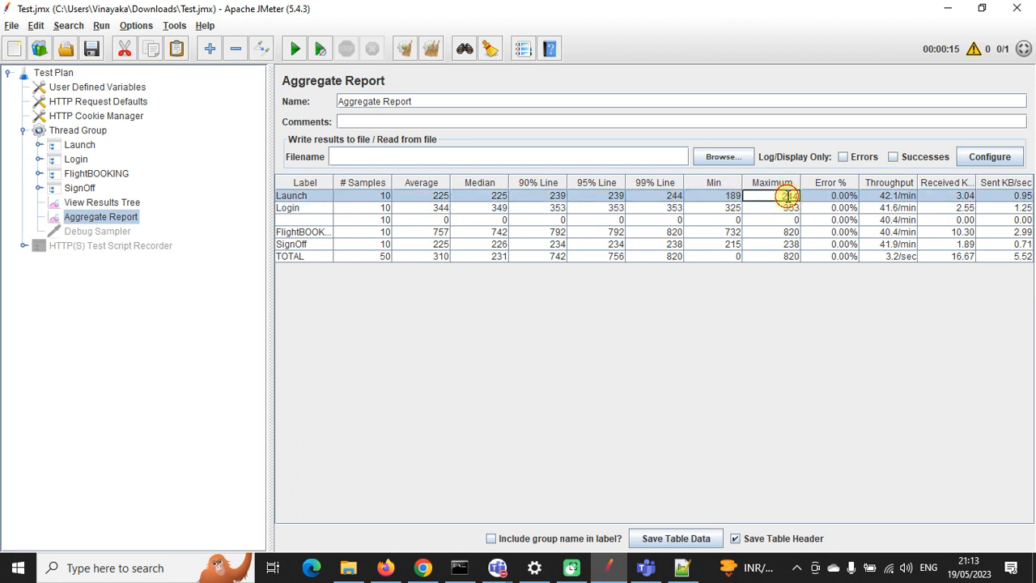
click(833, 196)
click(887, 196)
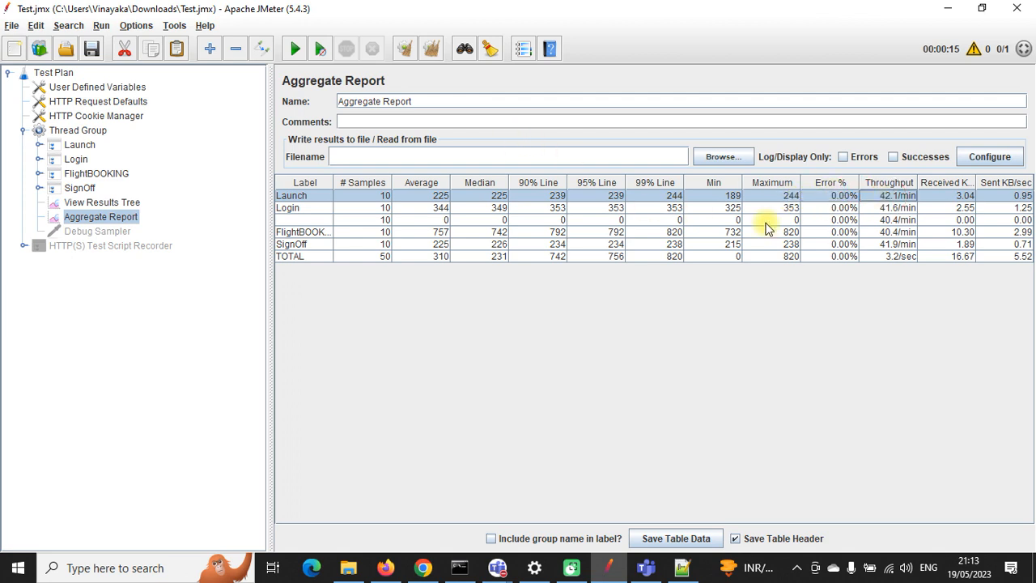
click(428, 50)
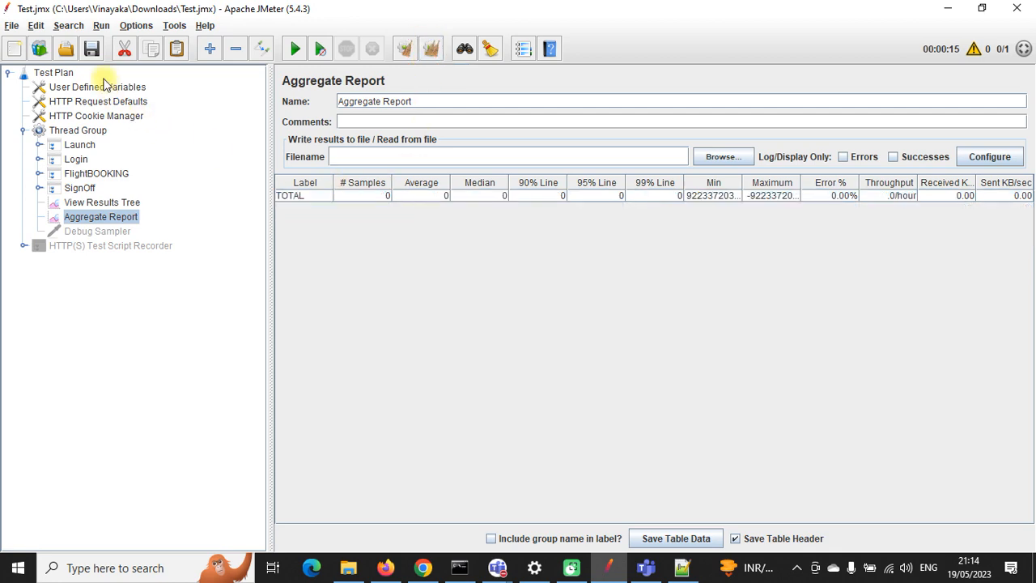
Step: Reload the HP Web Tours itinerary in Chrome and scroll through the booked flights
click(423, 567)
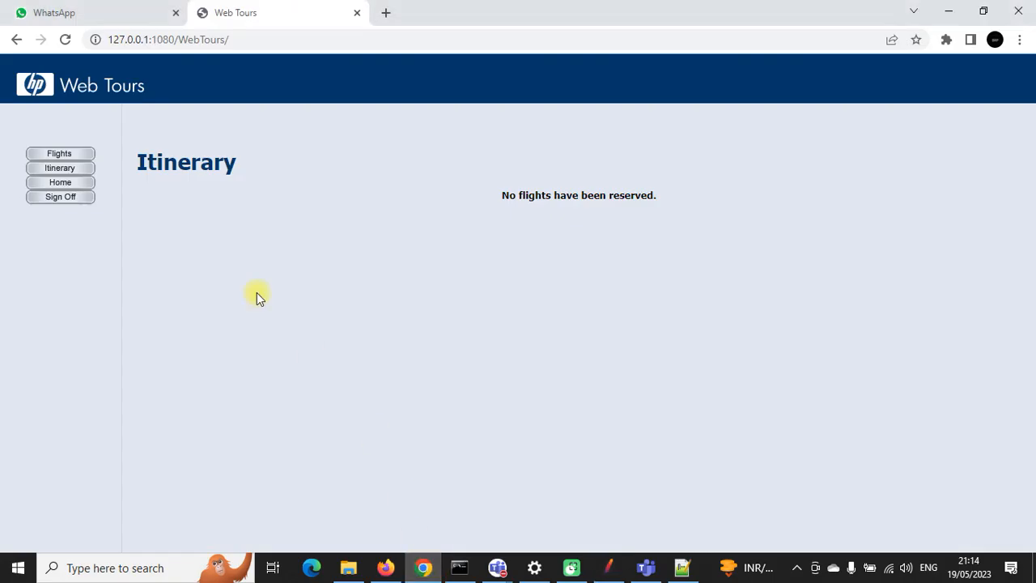
click(78, 173)
scroll(439, 314, down, 12)
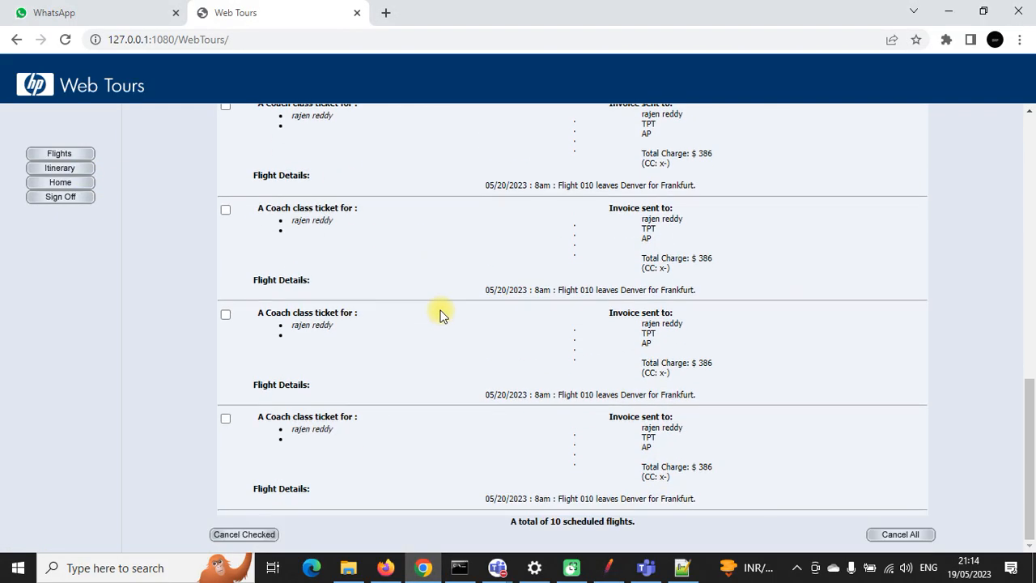
scroll(441, 315, up, 9)
scroll(444, 322, down, 9)
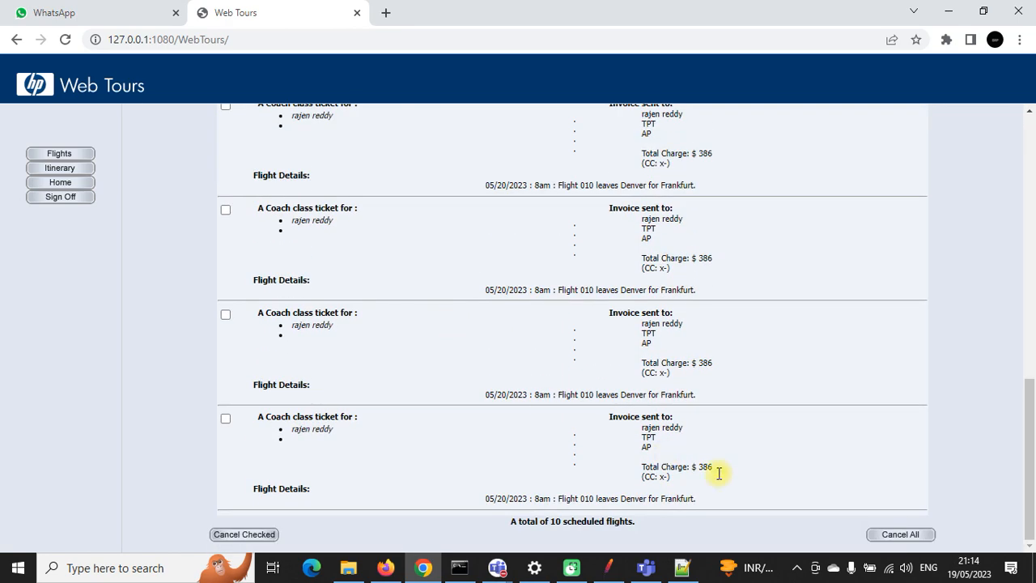
Step: Cancel all ten flights and confirm the itinerary shows no reservations
click(878, 535)
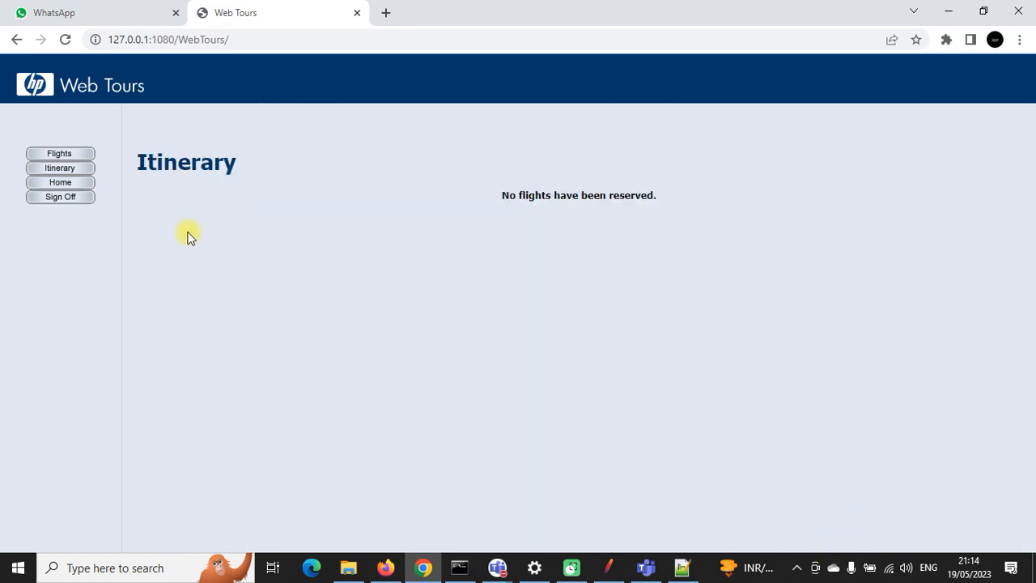
click(73, 168)
click(75, 170)
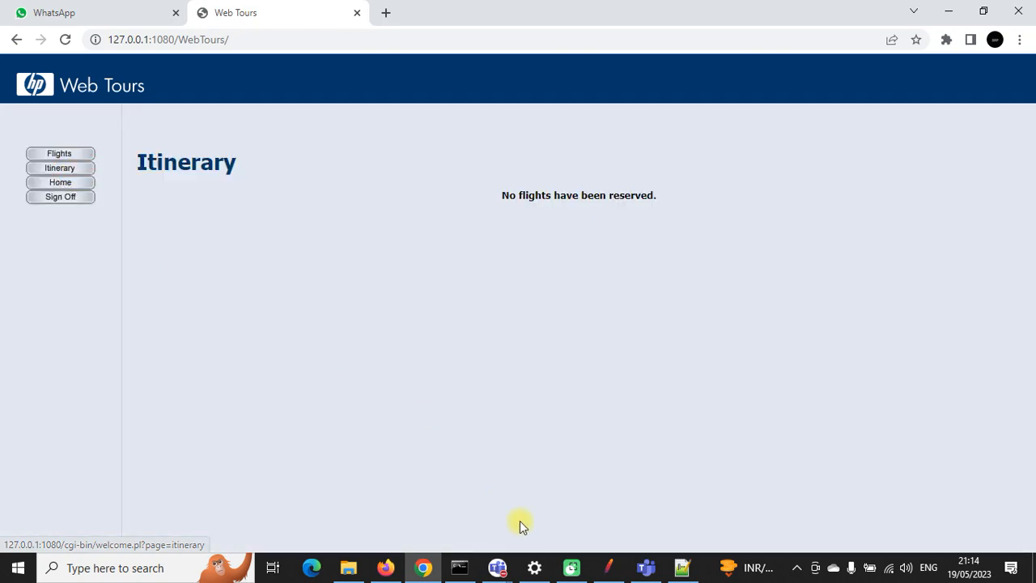
click(606, 568)
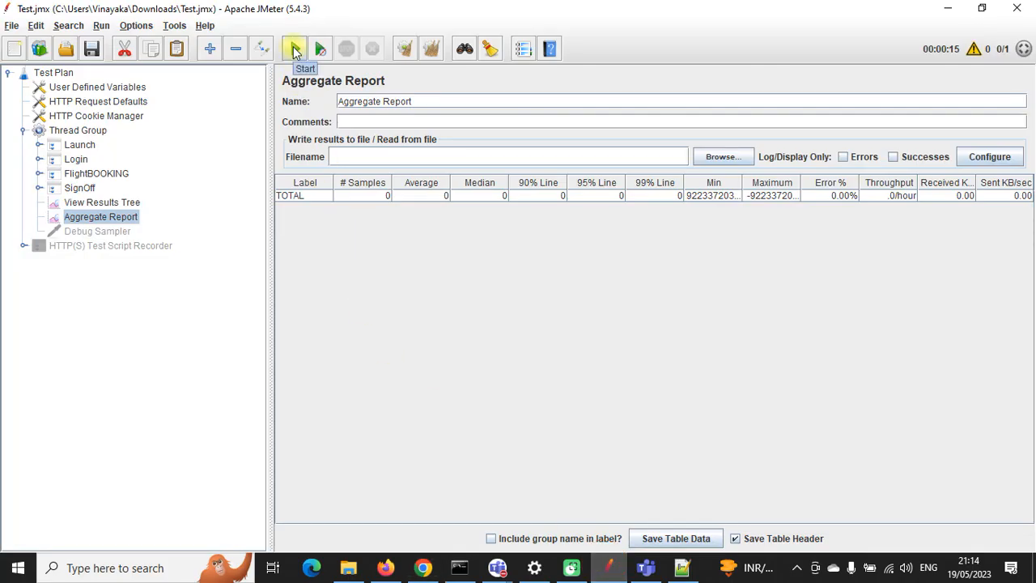
Step: Rerun the test plan, check the results tree, then select all Aggregate Report rows (40 samples)
click(294, 51)
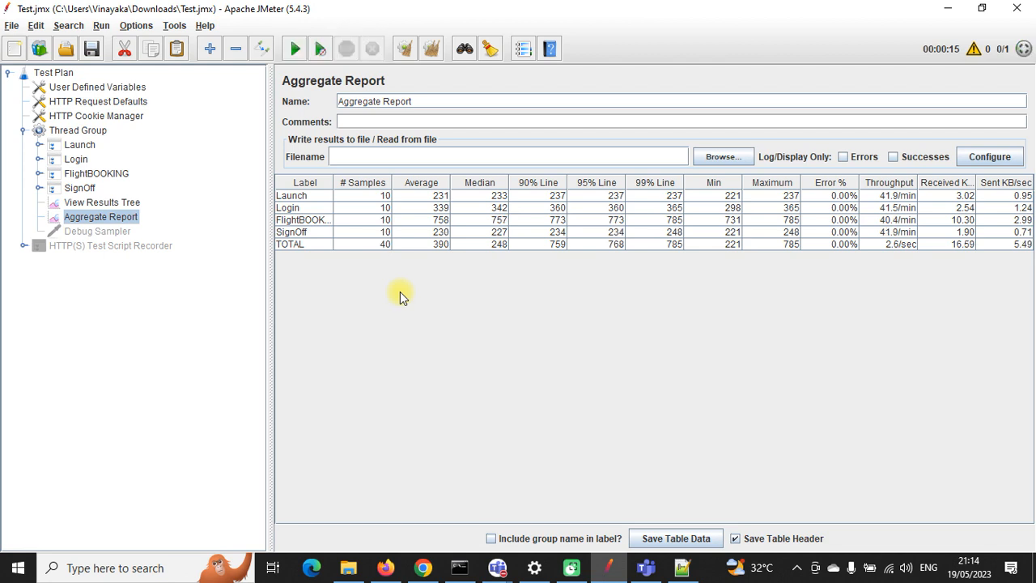
click(130, 202)
scroll(363, 326, up, 5)
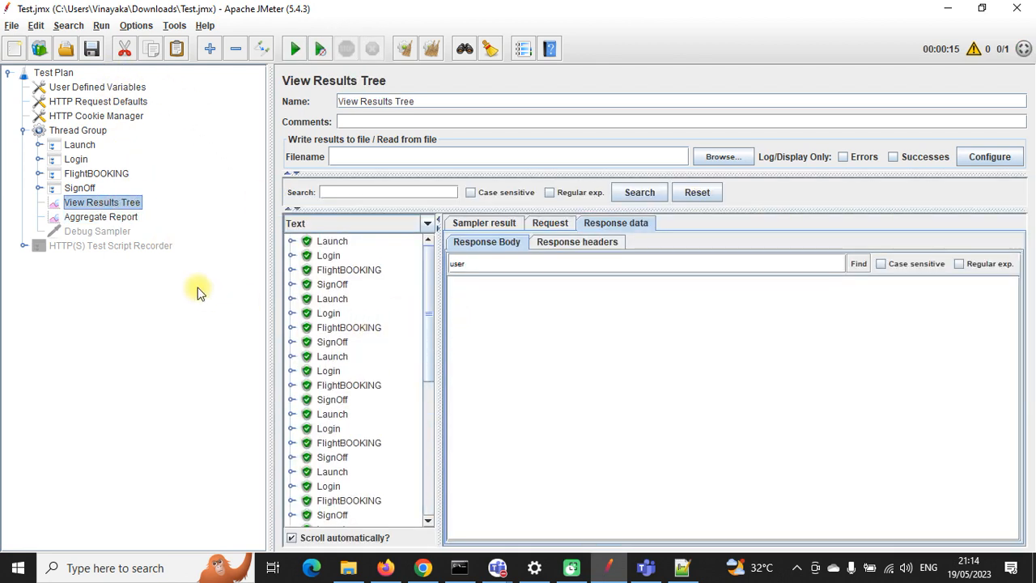
click(115, 218)
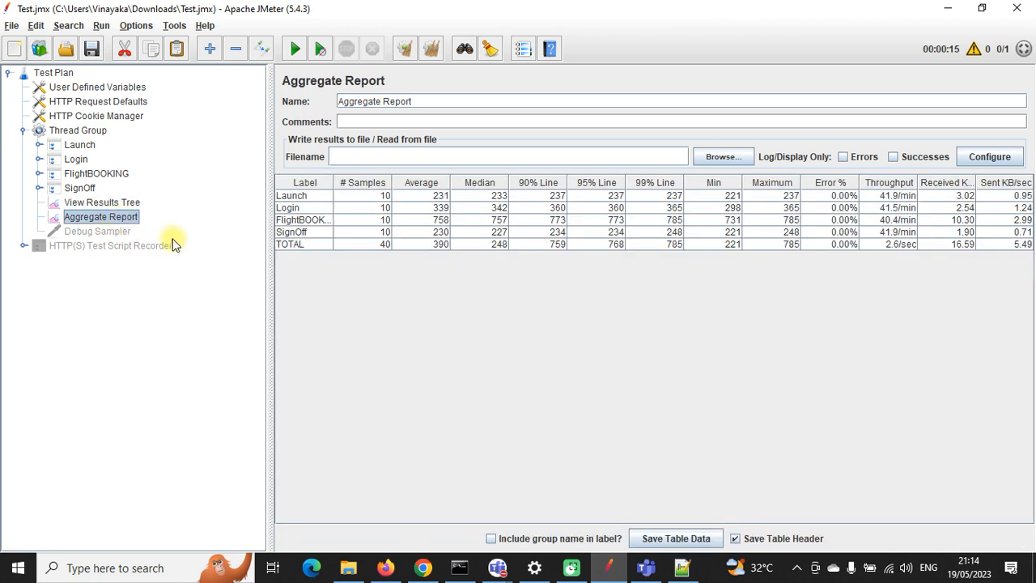
click(437, 196)
drag(452, 204, 858, 258)
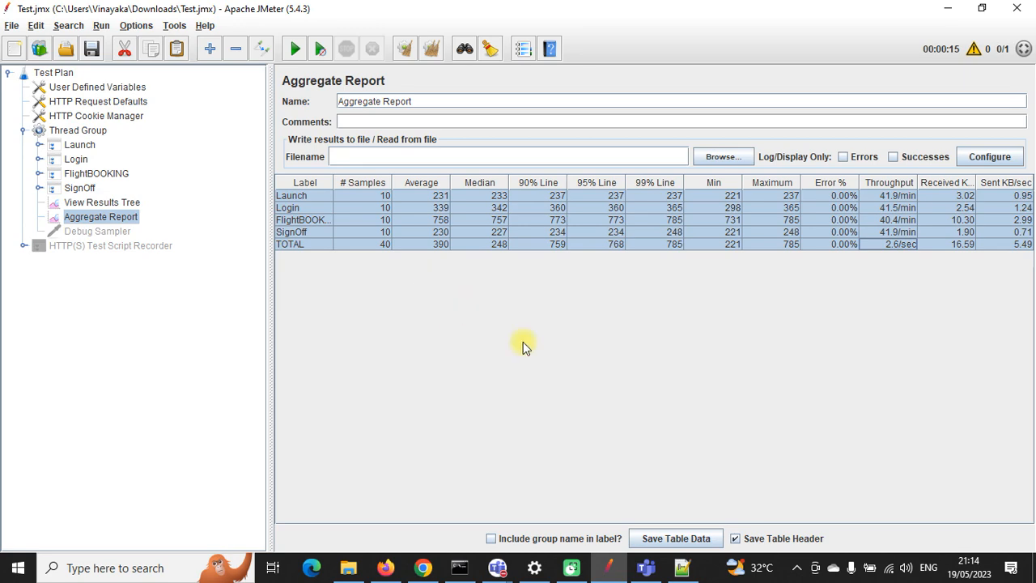
Step: Save the Aggregate Report table data under the name result.csv
click(692, 539)
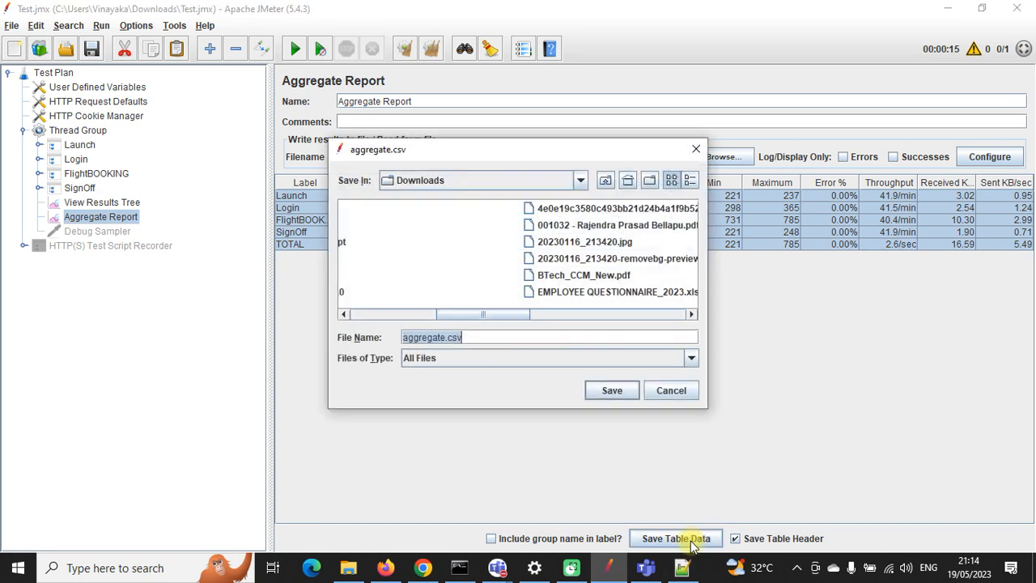
click(431, 338)
drag(431, 338, 393, 336)
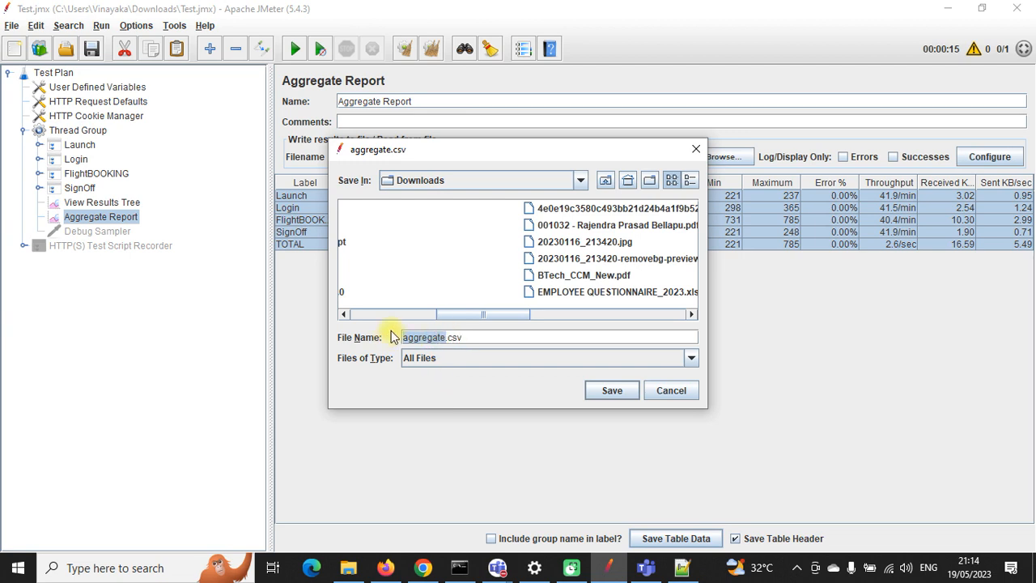
text(resul)
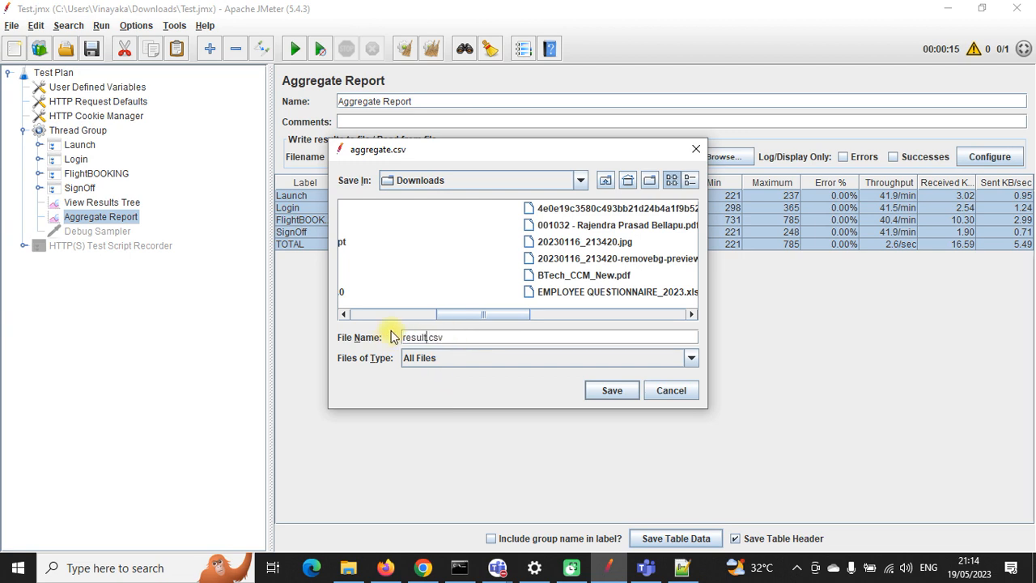
click(633, 390)
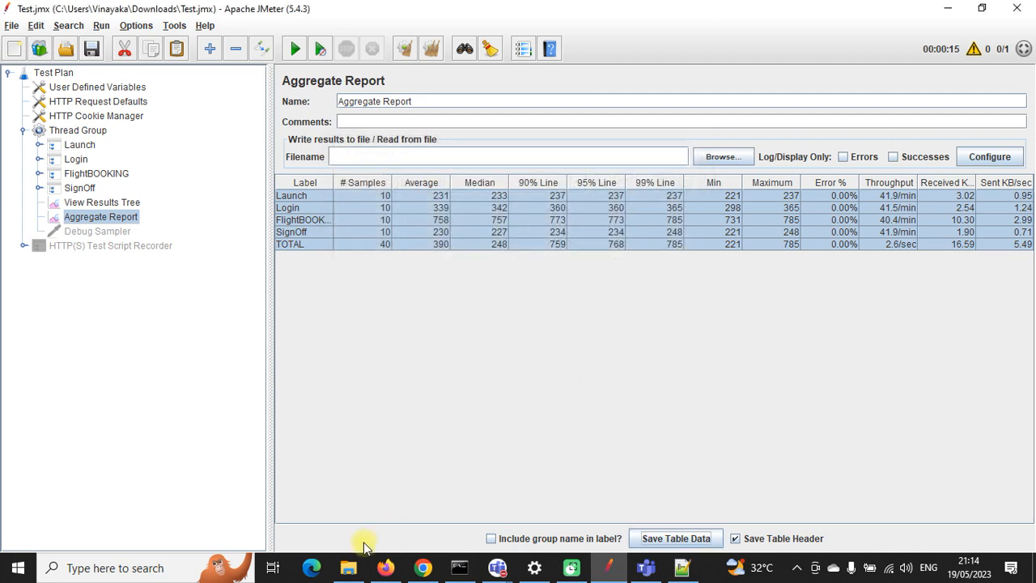
Step: Open result.csv from the Downloads folder in File Explorer
click(347, 566)
click(74, 198)
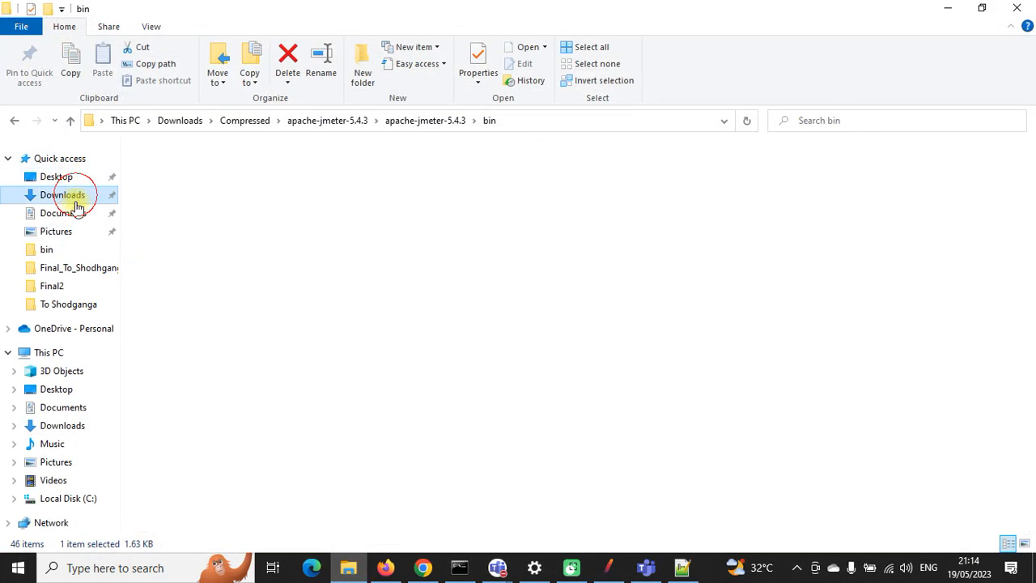
click(190, 213)
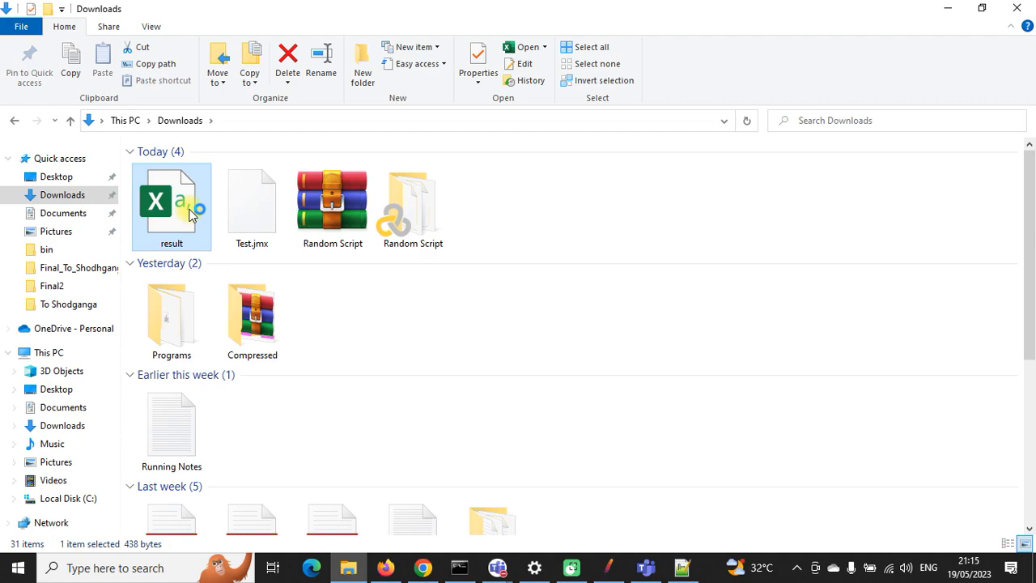
double_click(191, 213)
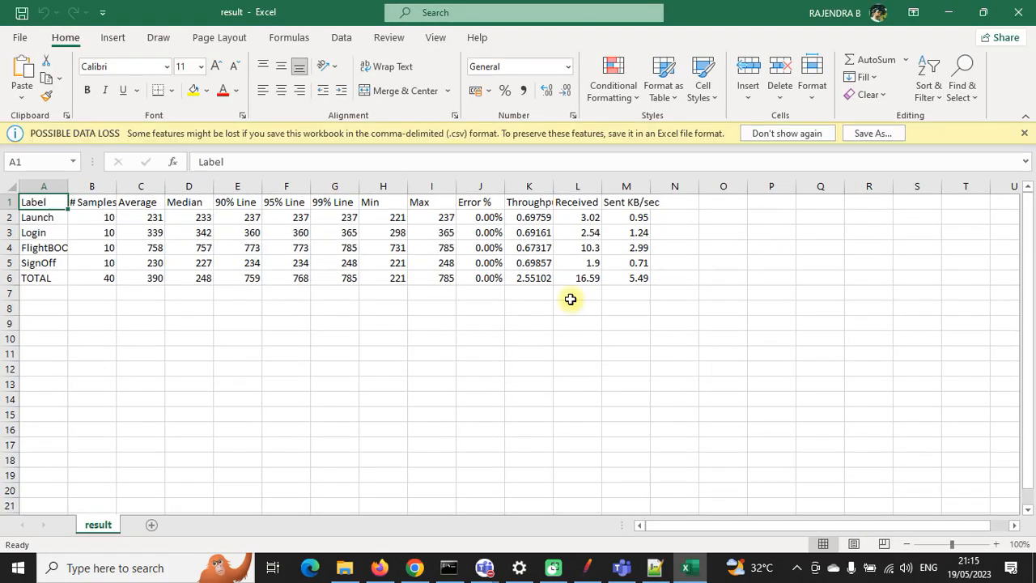
Step: In Excel, widen column A and review the Launch row values across the A1:M6 table
double_click(68, 186)
click(48, 218)
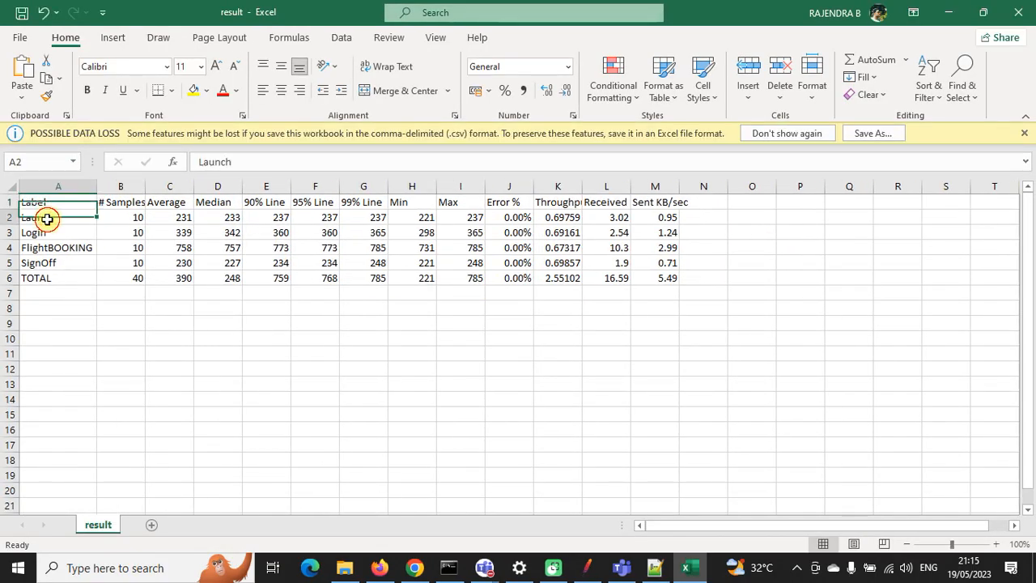
click(124, 218)
click(178, 219)
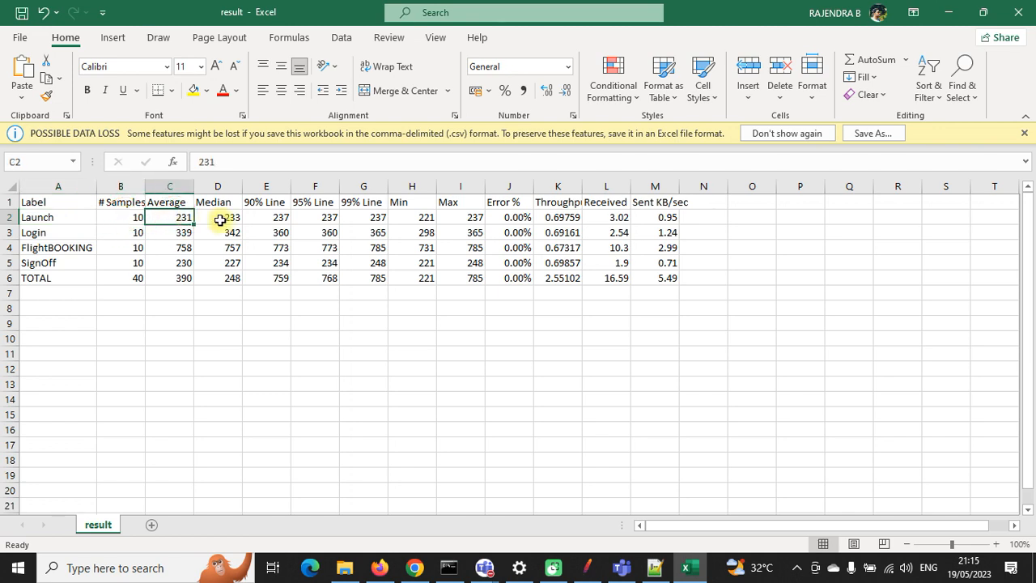
click(220, 218)
click(258, 215)
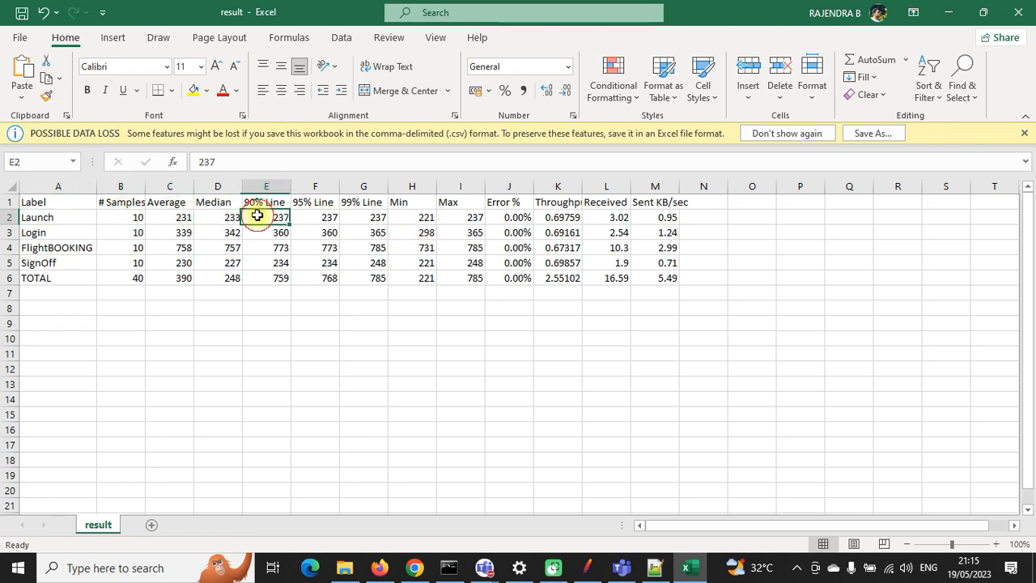
click(316, 217)
click(365, 218)
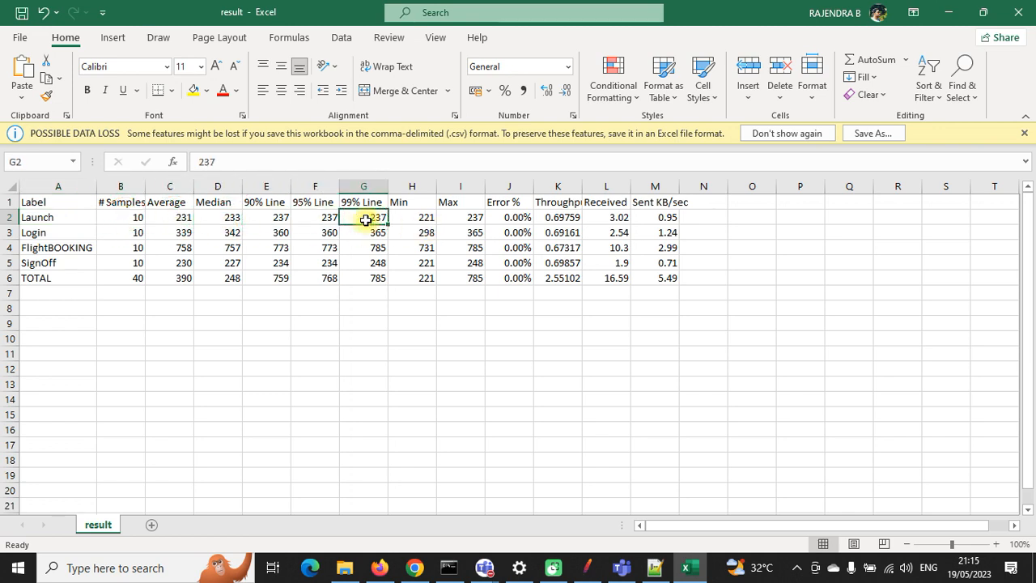
click(408, 217)
click(458, 217)
click(523, 217)
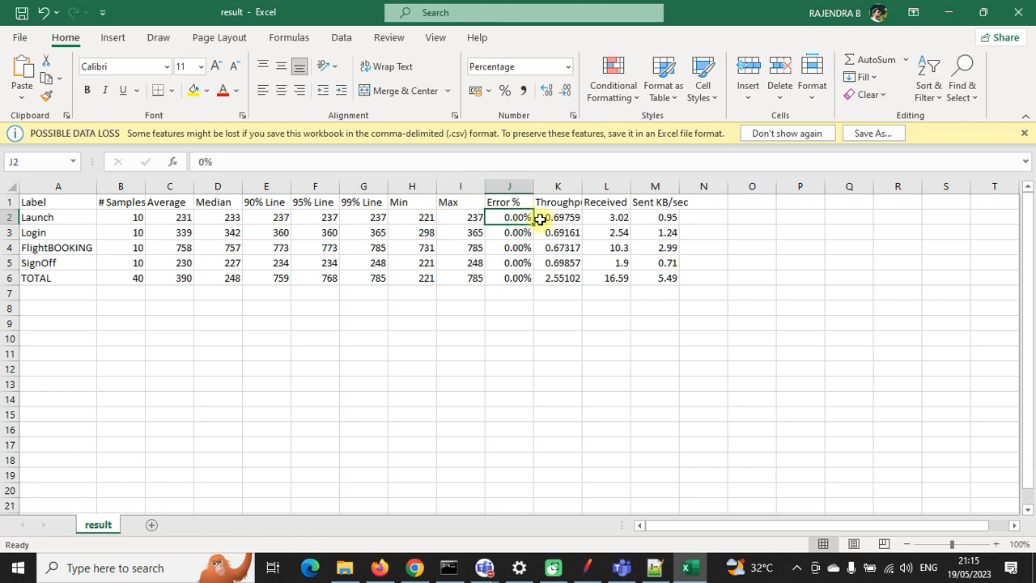
click(544, 219)
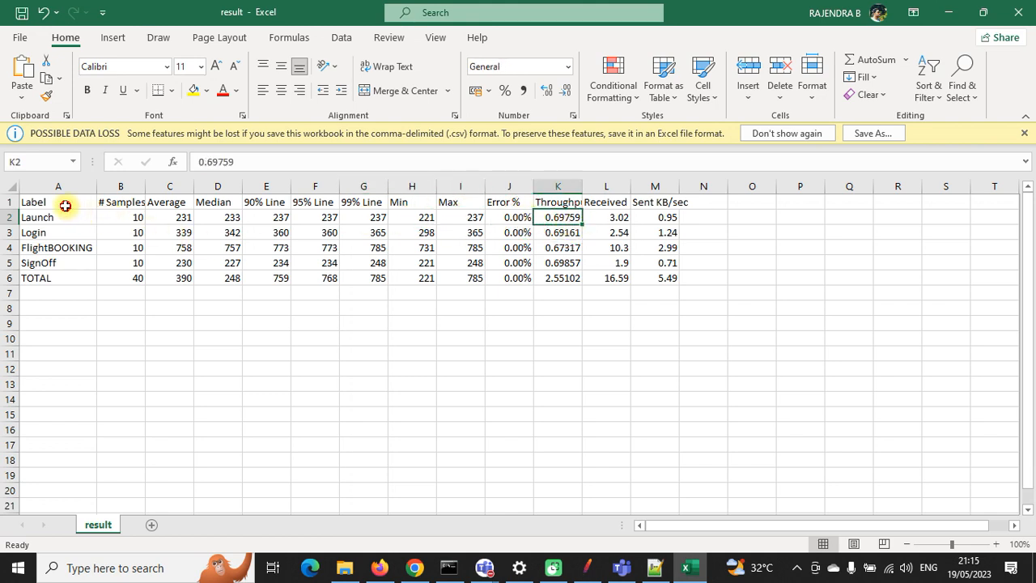
drag(65, 205, 670, 278)
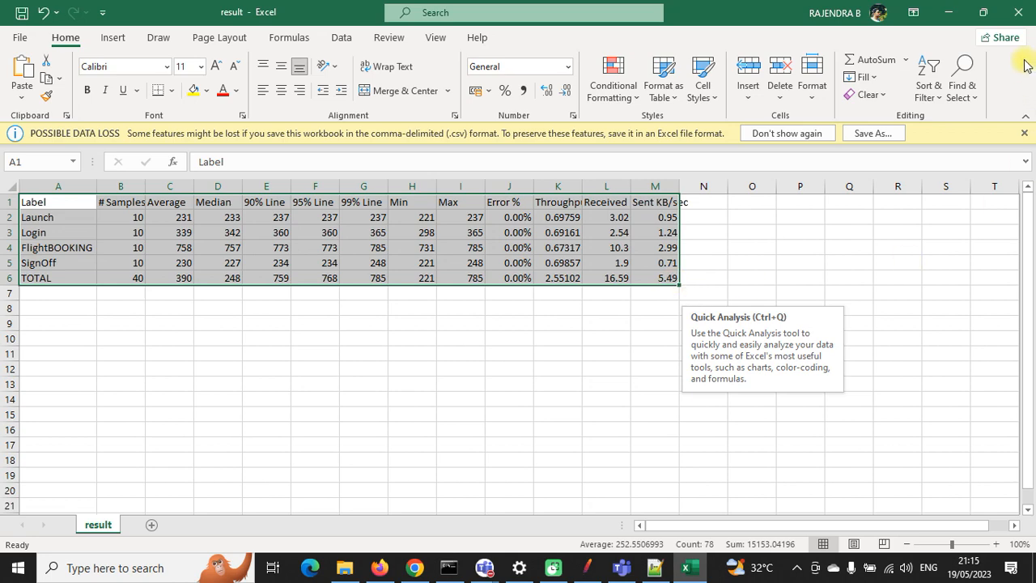
Step: Close the workbook without saving, delete result.csv from Downloads, and return to JMeter
click(1017, 12)
click(506, 304)
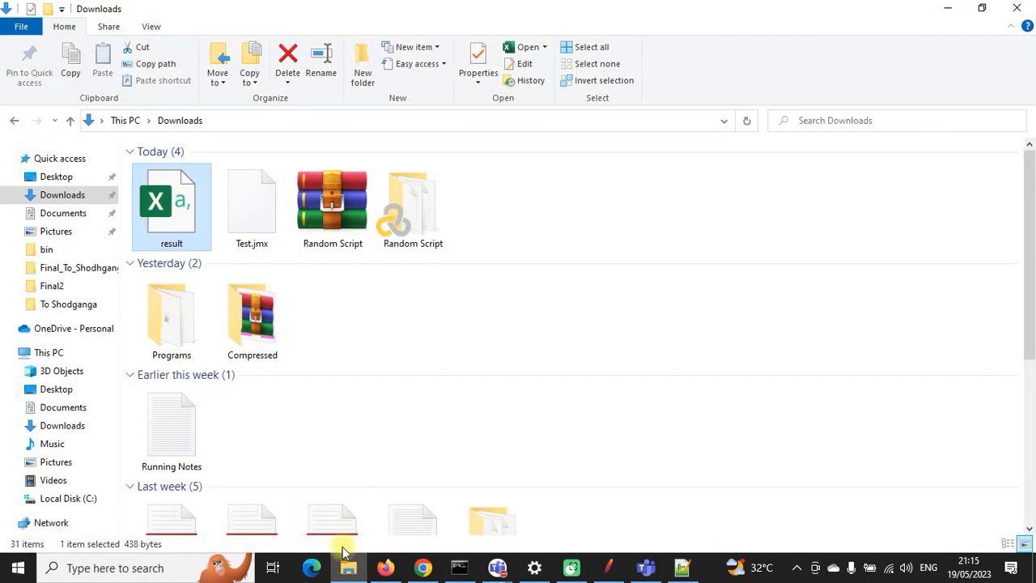
click(560, 182)
click(163, 208)
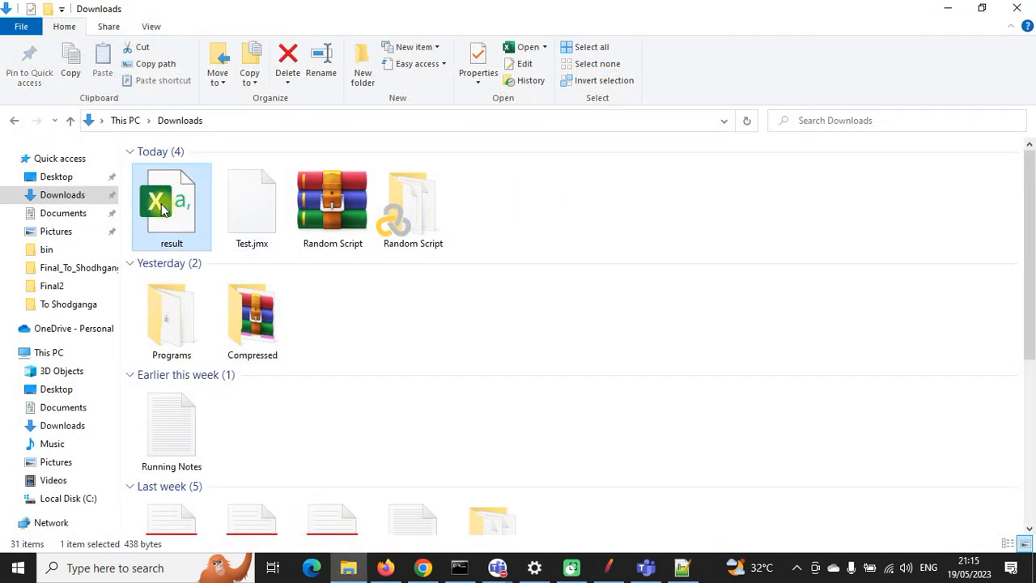
key(Delete)
click(610, 569)
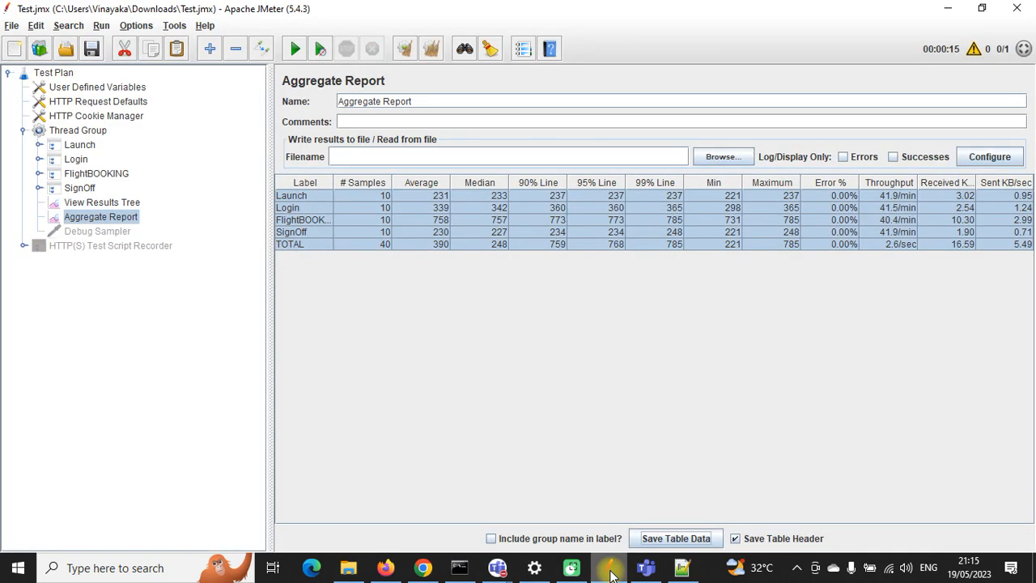
Step: Clear results, change the Thread Group Loop Count from 10 to 1, run, and view results tree
click(436, 49)
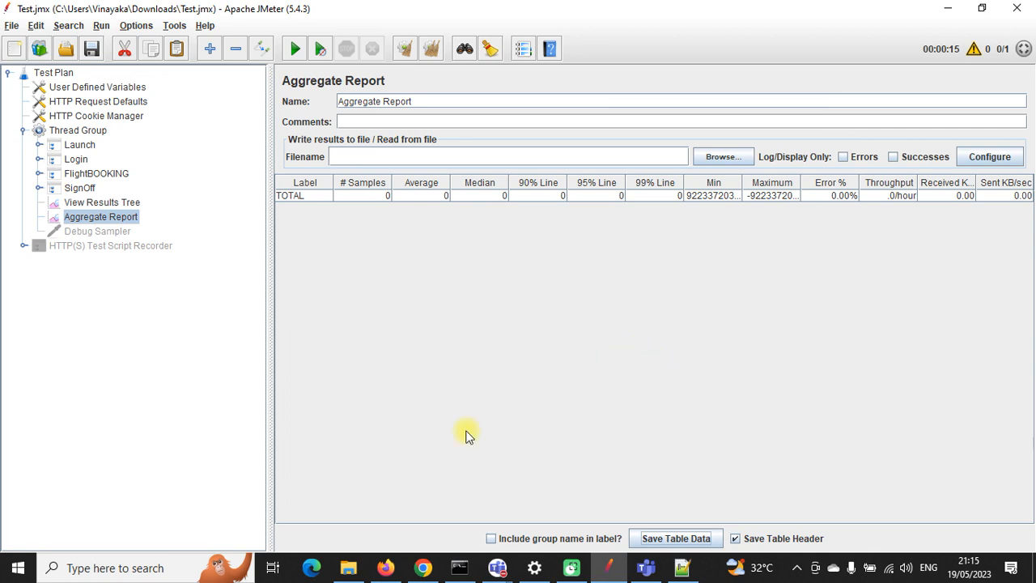
click(39, 158)
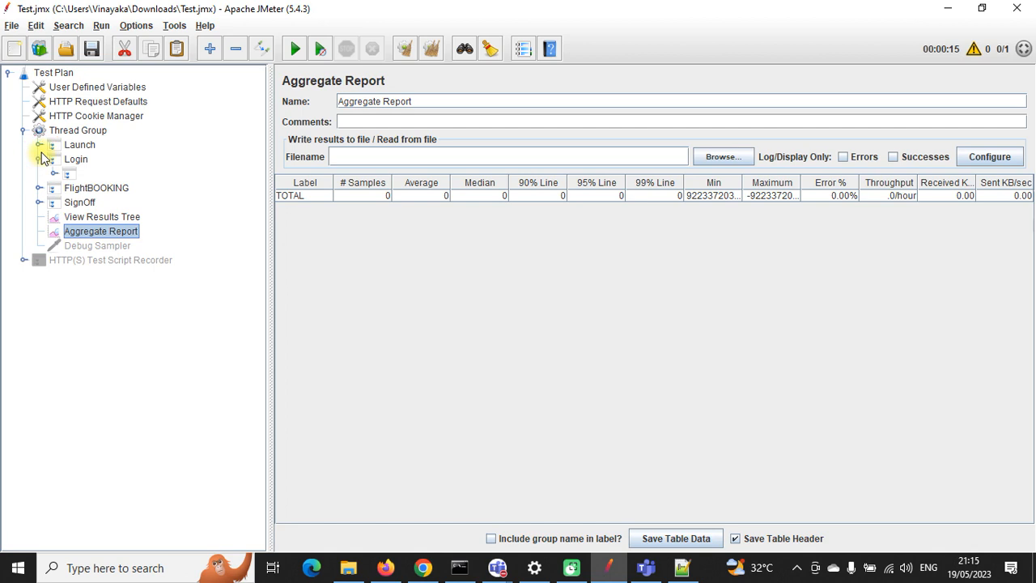
click(74, 131)
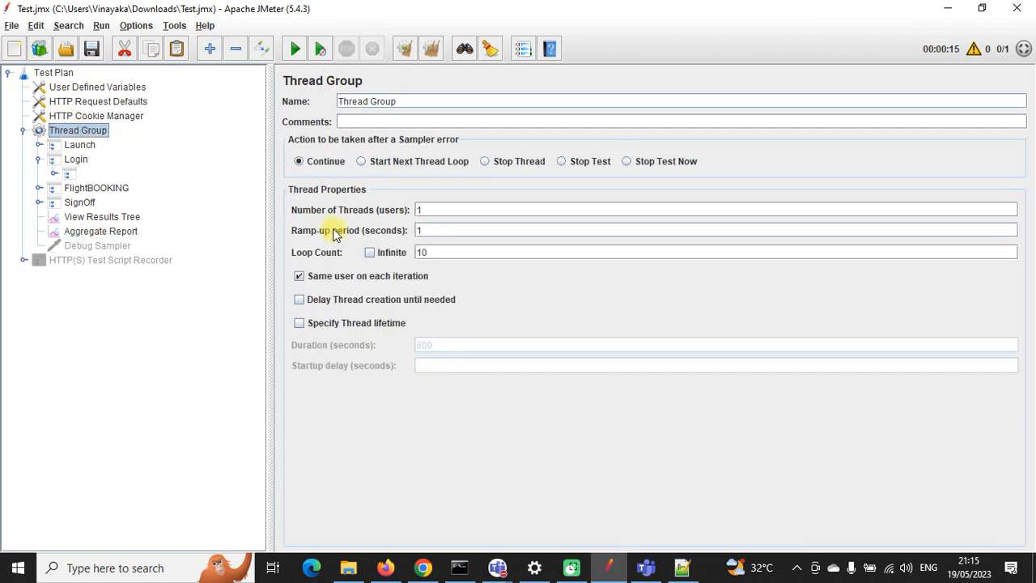
click(447, 254)
key(BackSpace)
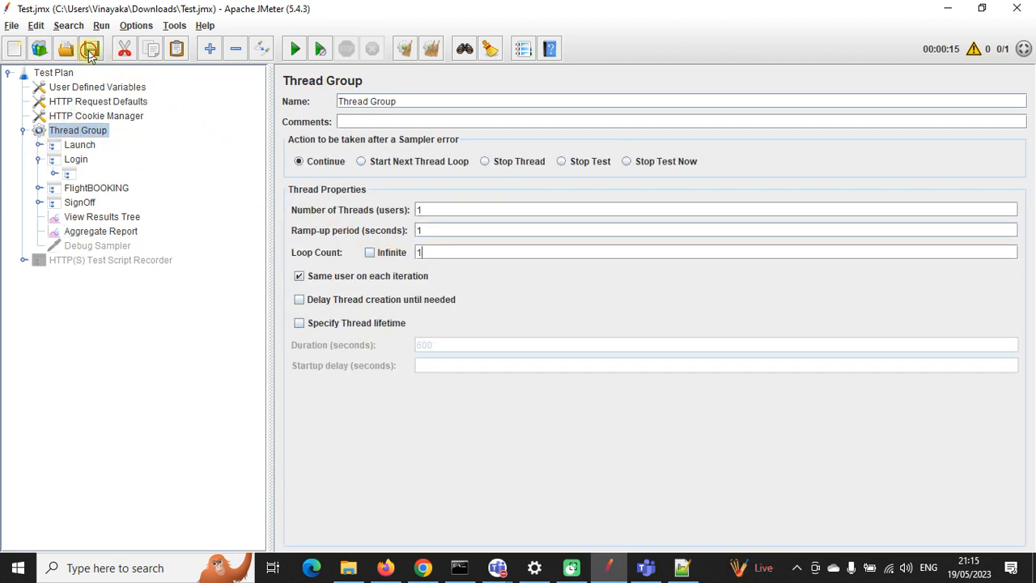
click(295, 49)
click(100, 217)
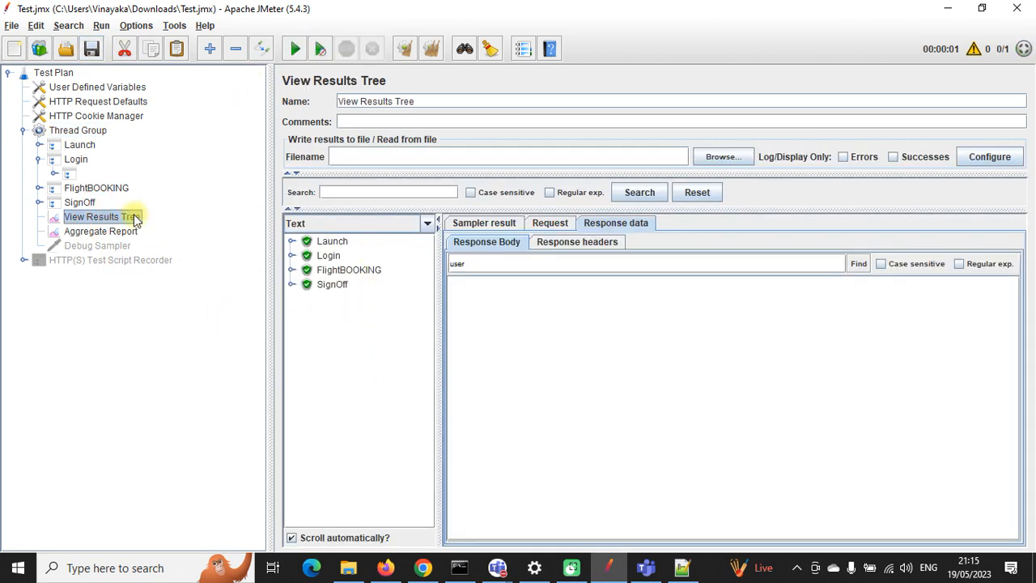
Step: Open Login request -147 and examine its userSession value ${c_userSession}
click(38, 159)
click(38, 159)
click(53, 174)
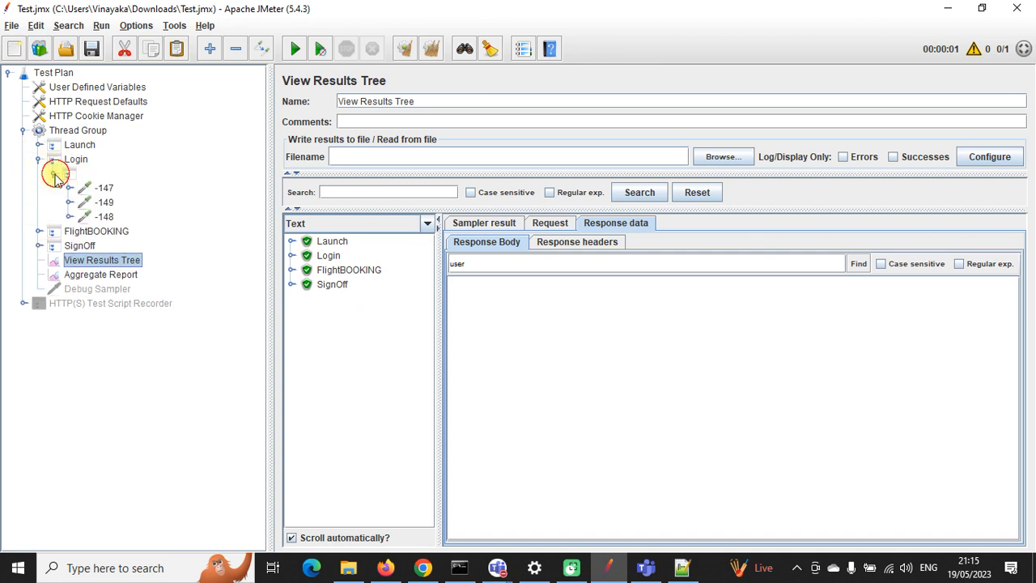
click(104, 188)
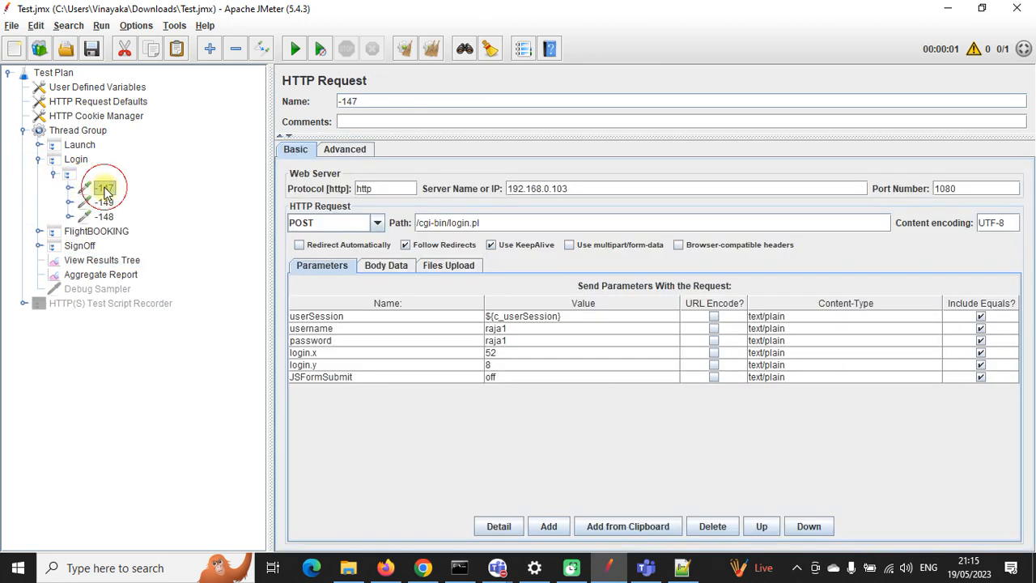
click(541, 316)
click(568, 317)
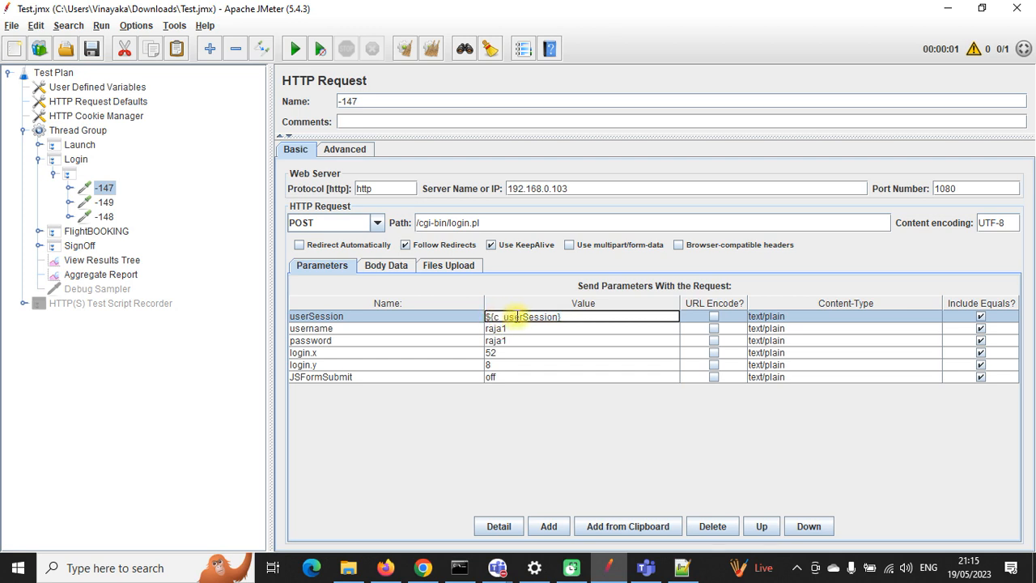
drag(496, 318, 556, 318)
click(556, 318)
click(570, 329)
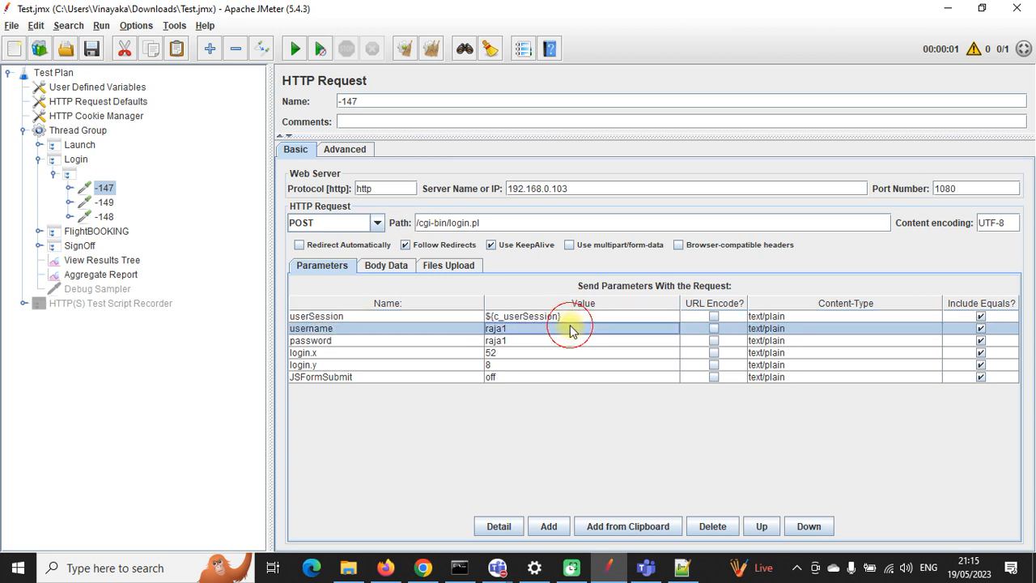
click(560, 316)
Step: Expand Launch and open the Regular Expression Extractor under request -145
click(38, 145)
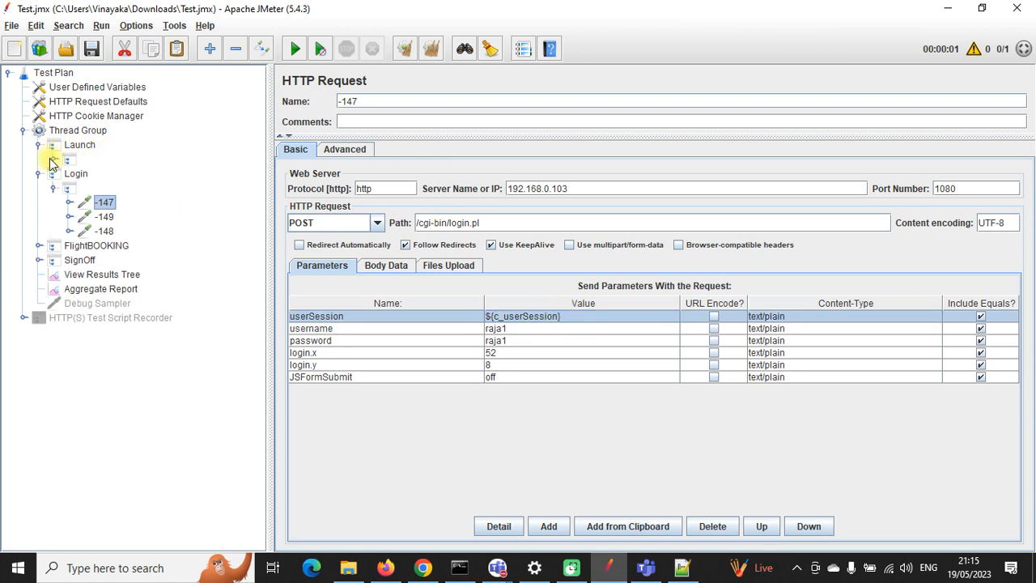
click(53, 159)
click(69, 187)
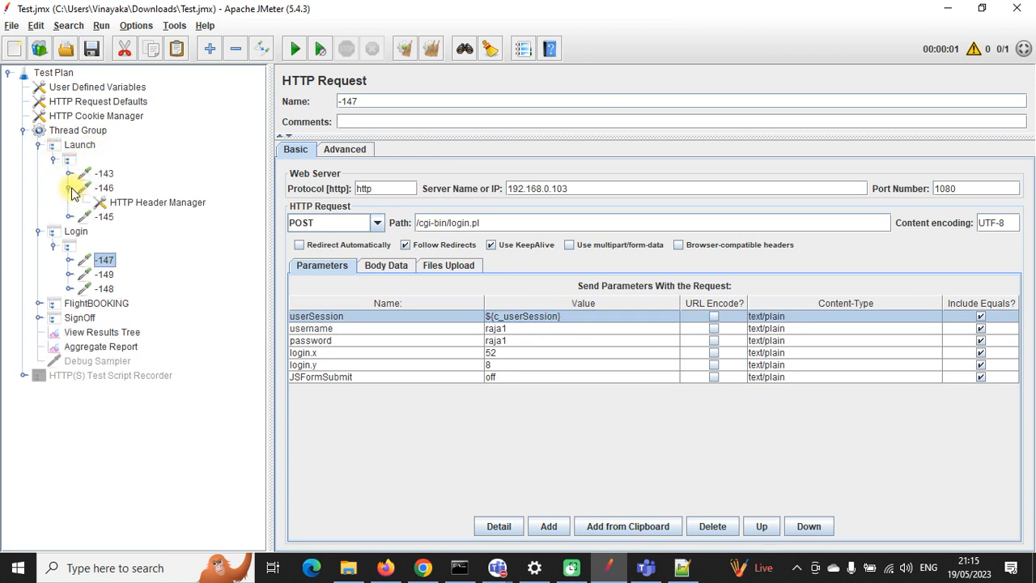
click(69, 188)
click(70, 202)
click(142, 232)
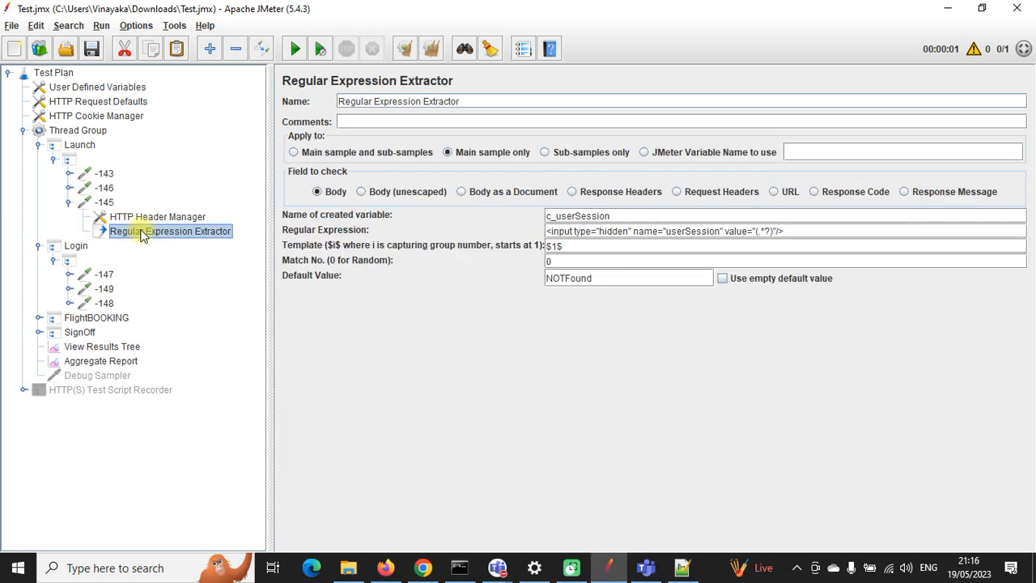
click(105, 202)
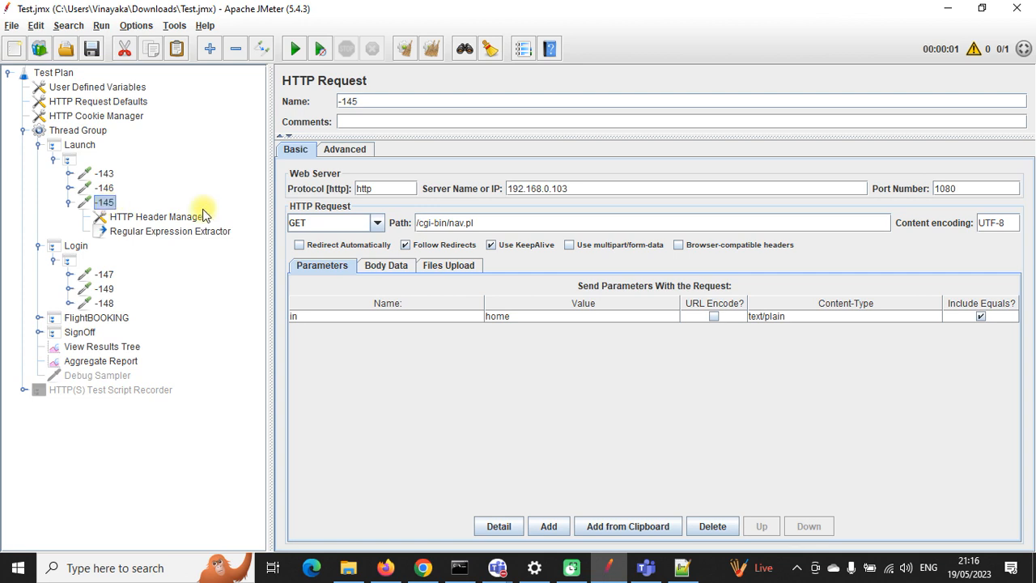
click(143, 233)
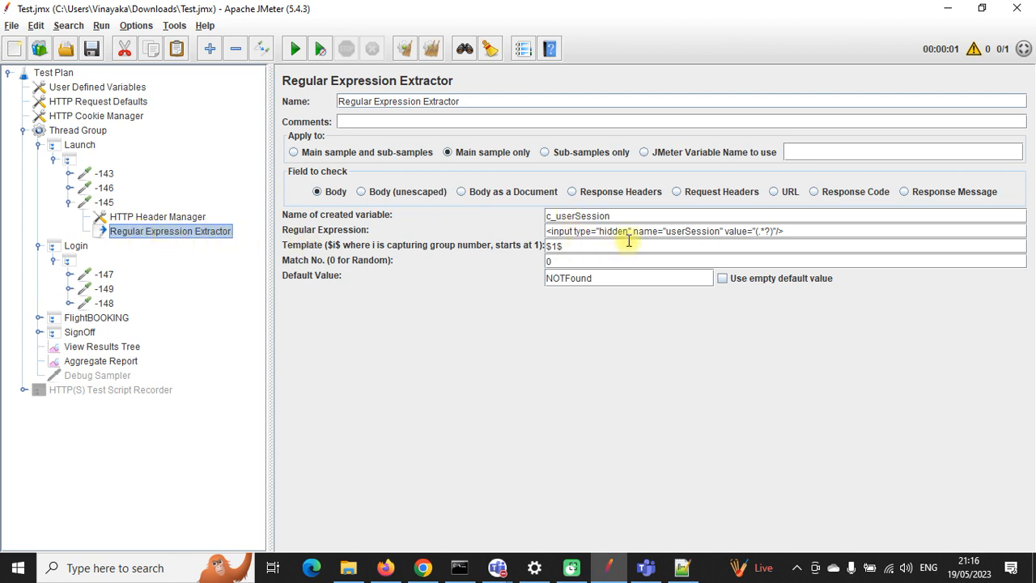
Step: Highlight the extractor's c_userSession name, then recheck -147's ${c_userSession} reference
drag(612, 216, 545, 215)
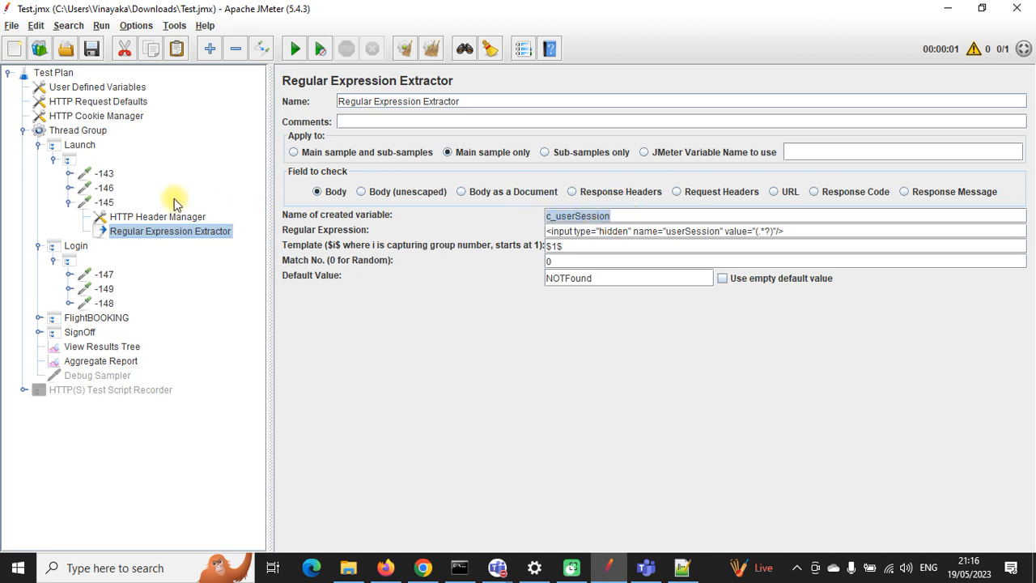
click(102, 275)
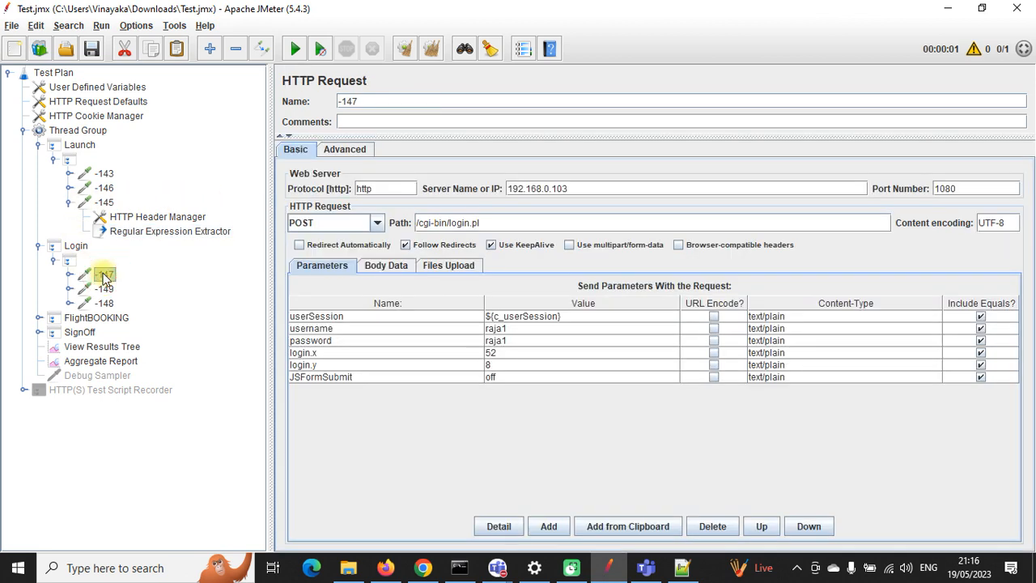
double_click(545, 315)
triple_click(544, 316)
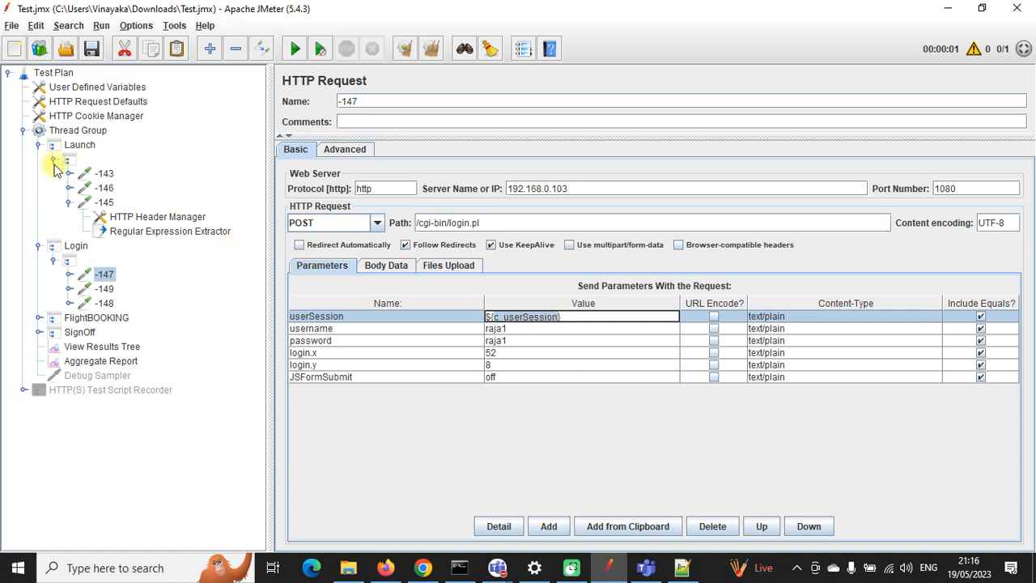
click(38, 144)
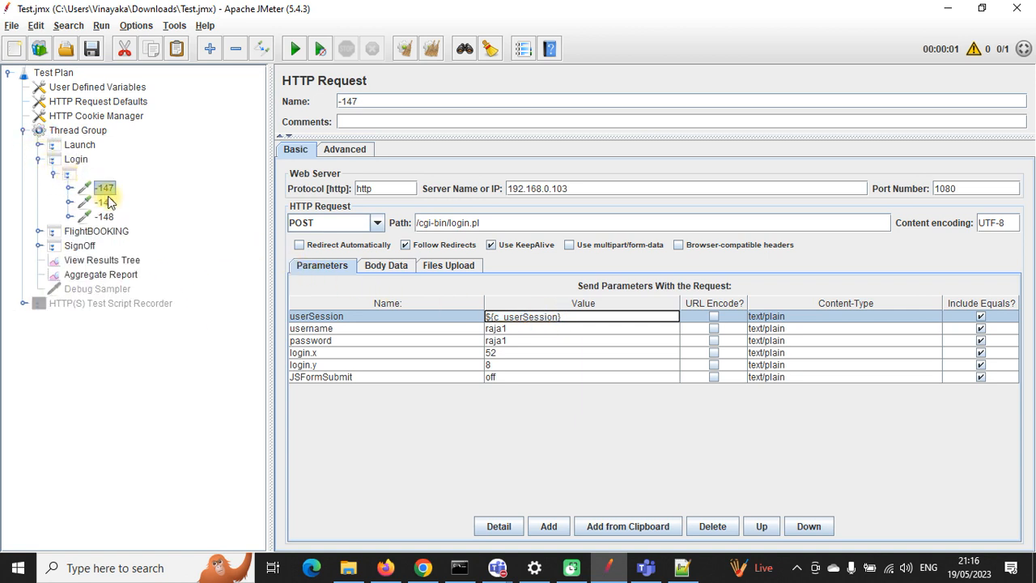
Step: Expand FlightBOOKING and show request -185's response in View Results Tree
click(38, 160)
click(38, 173)
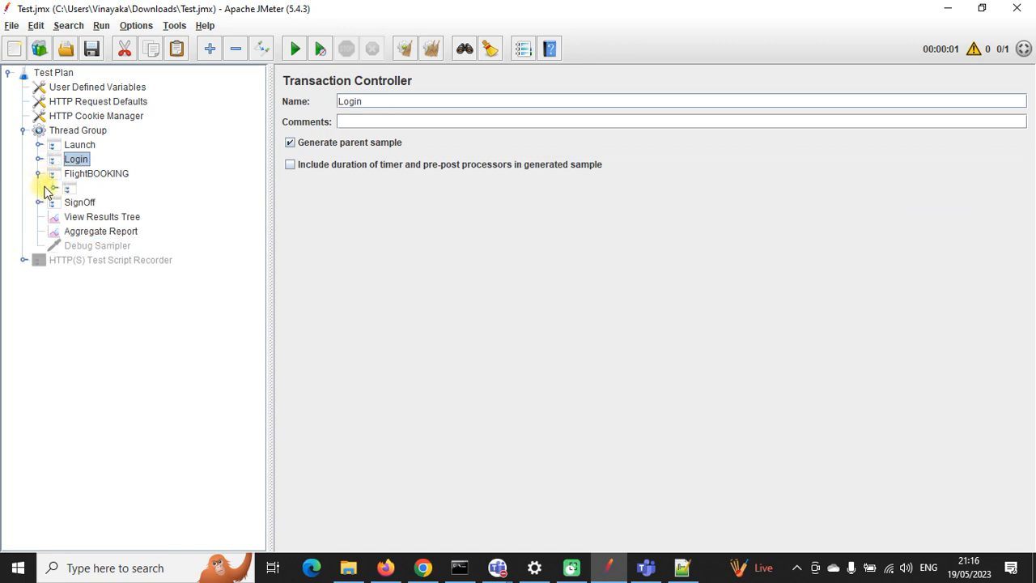
click(53, 187)
click(111, 304)
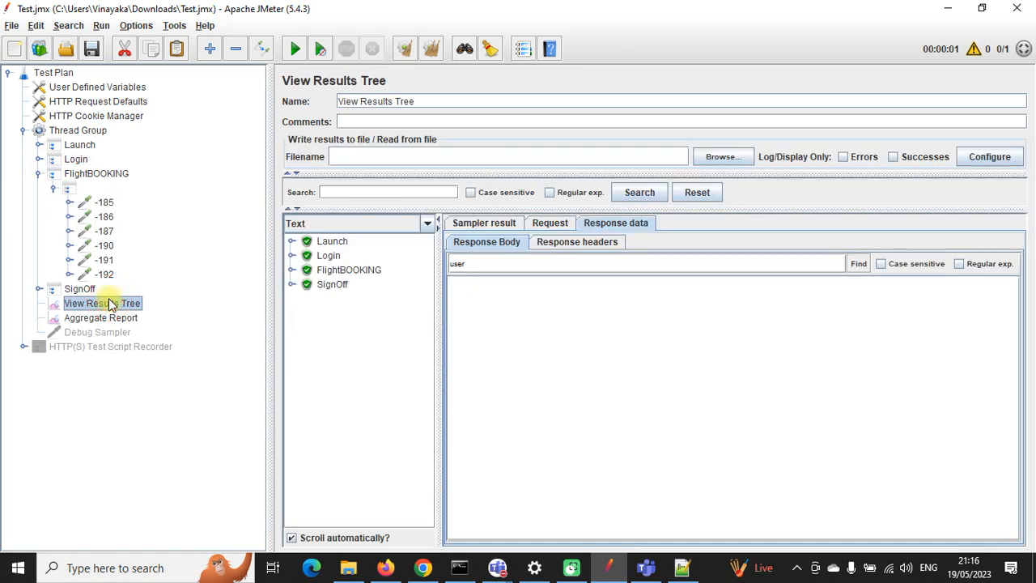
click(292, 269)
click(307, 285)
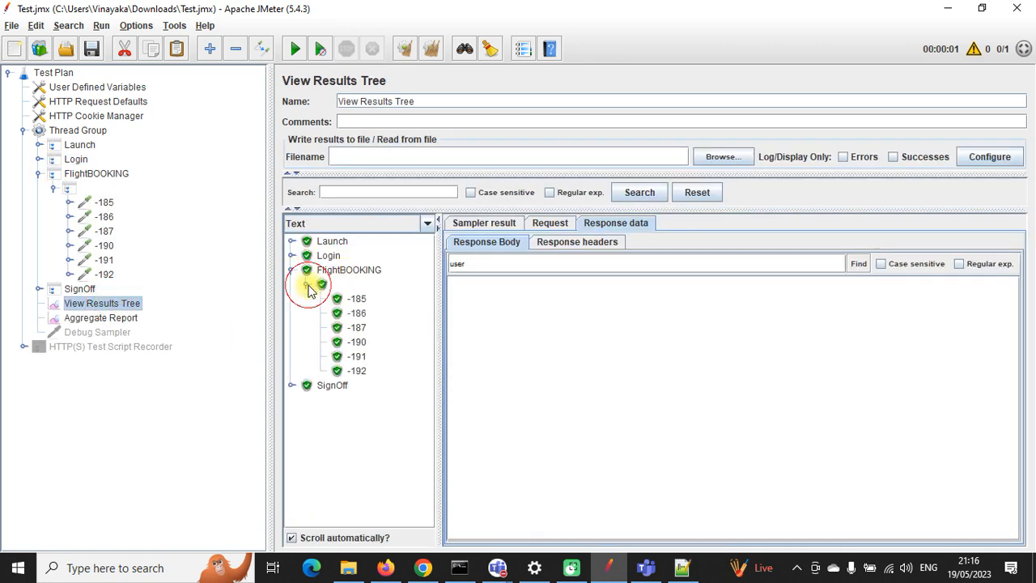
click(356, 298)
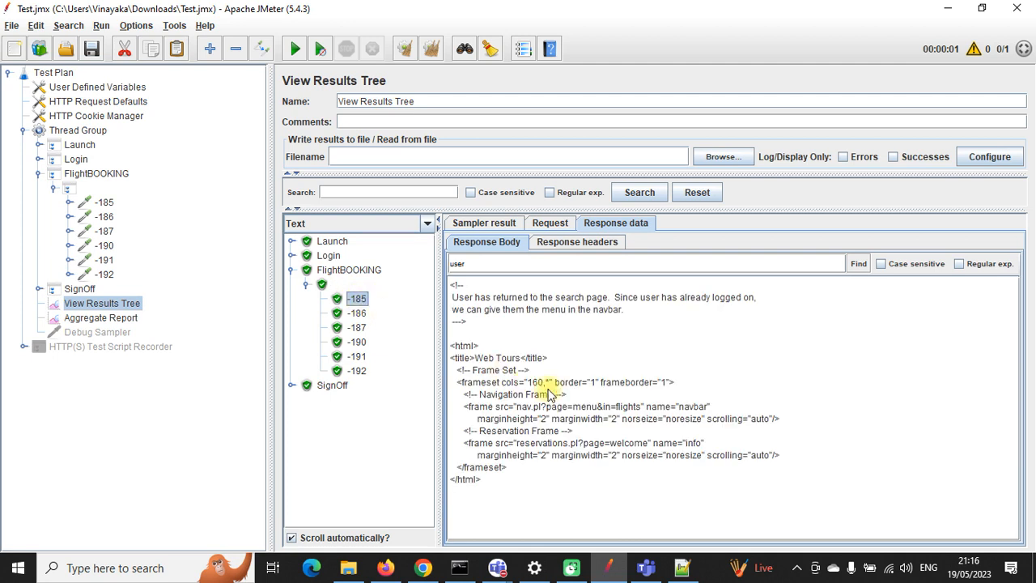
Step: Browse the response bodies of requests -186 and -187, ending back on -186
click(356, 313)
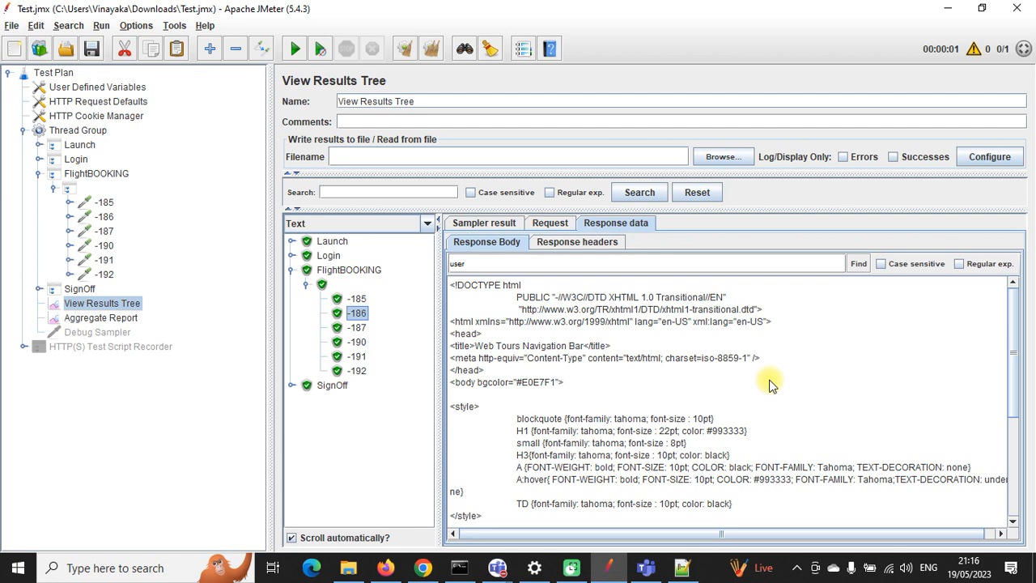
scroll(769, 385, down, 5)
scroll(769, 390, up, 5)
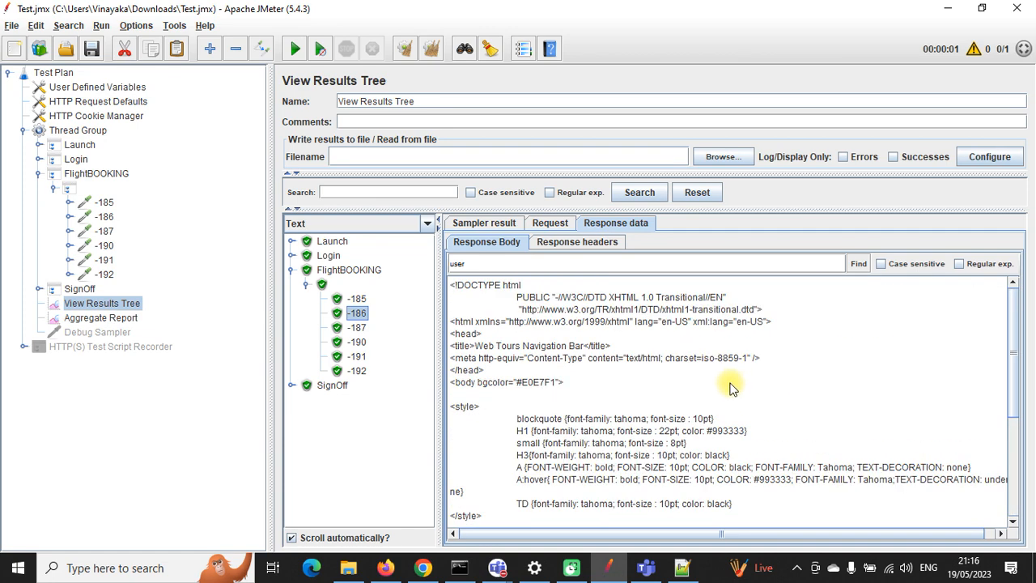
scroll(729, 389, down, 5)
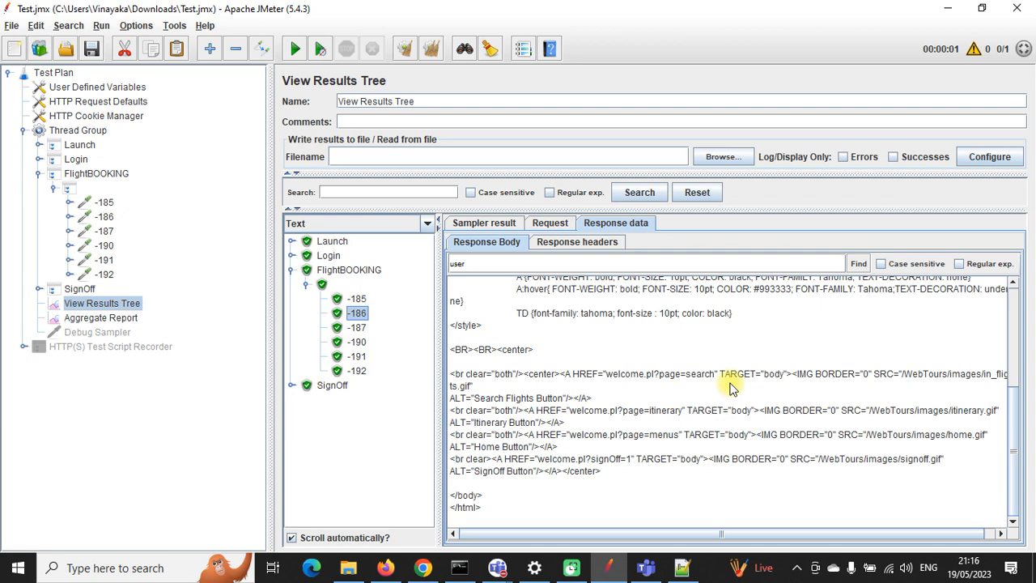
click(356, 327)
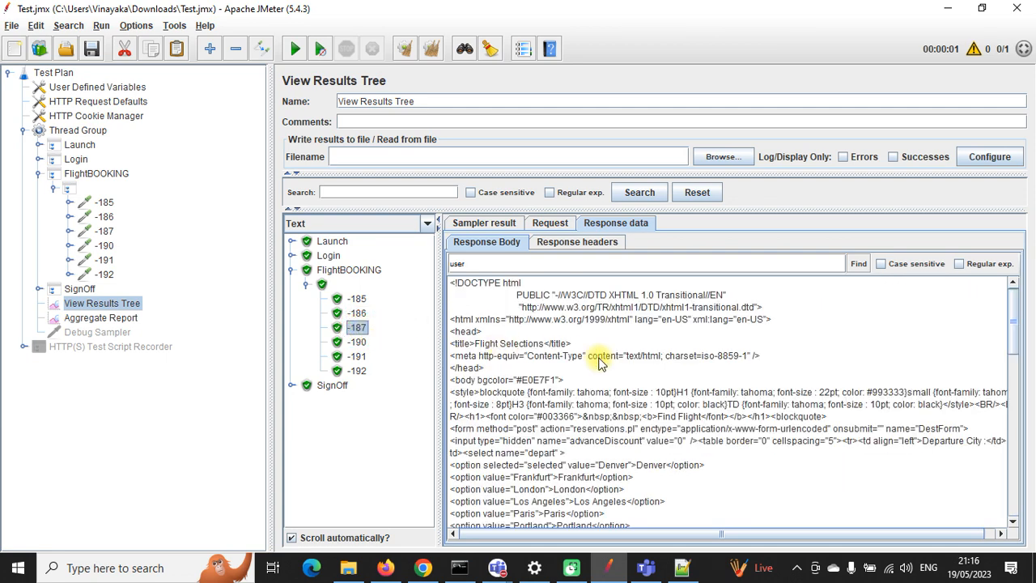
scroll(599, 362, down, 5)
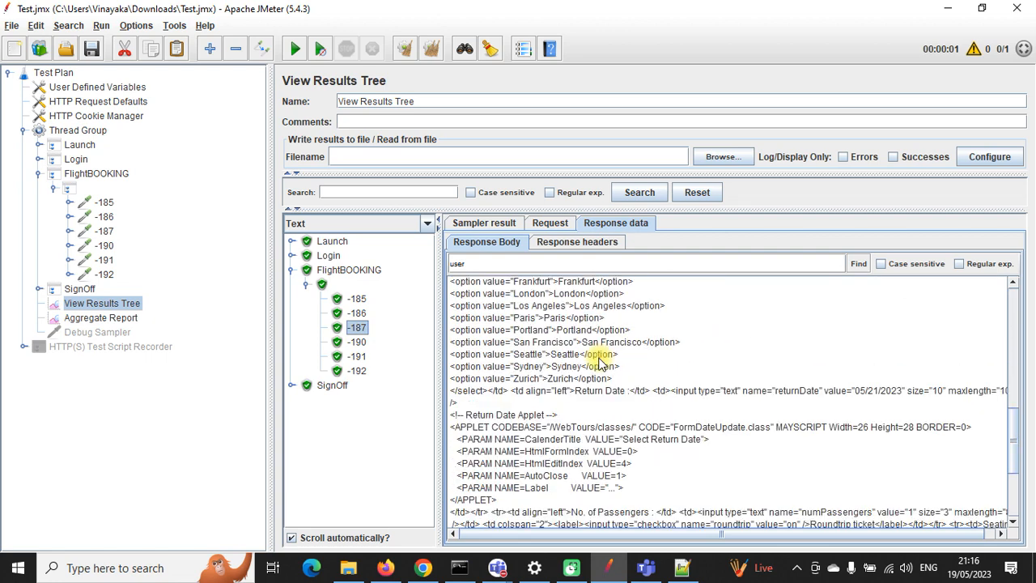
scroll(599, 362, up, 4)
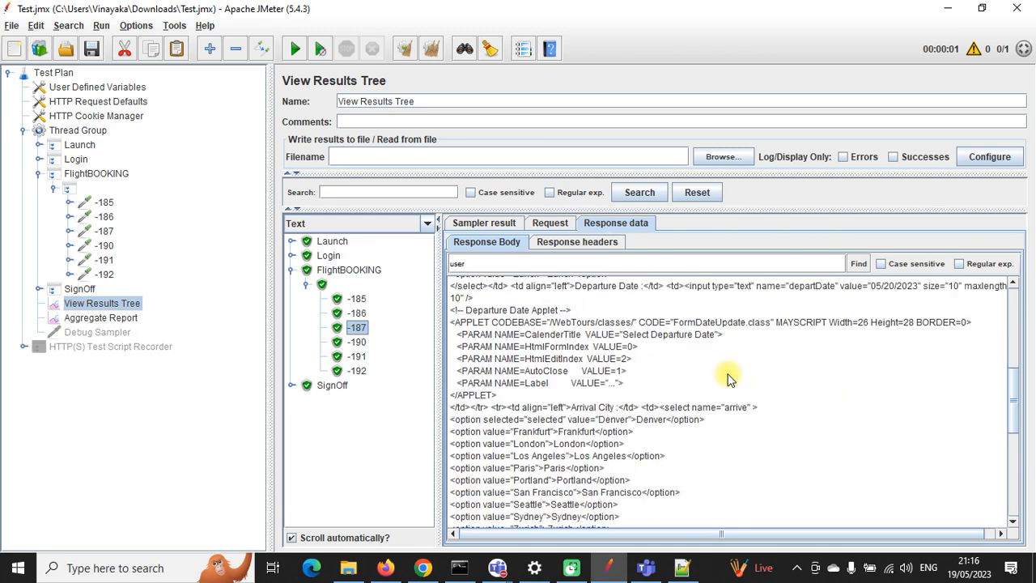
scroll(727, 379, down, 2)
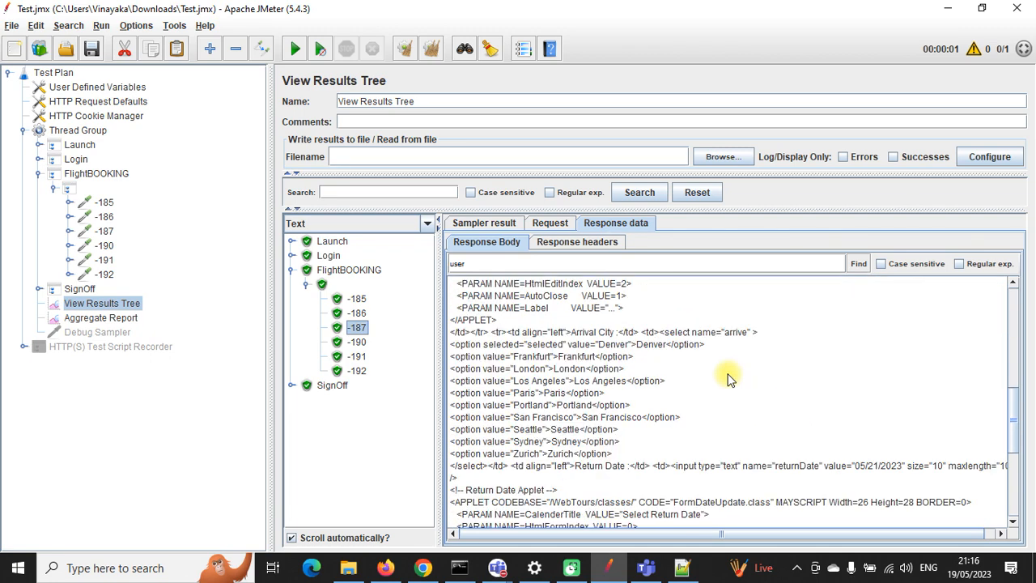
click(358, 315)
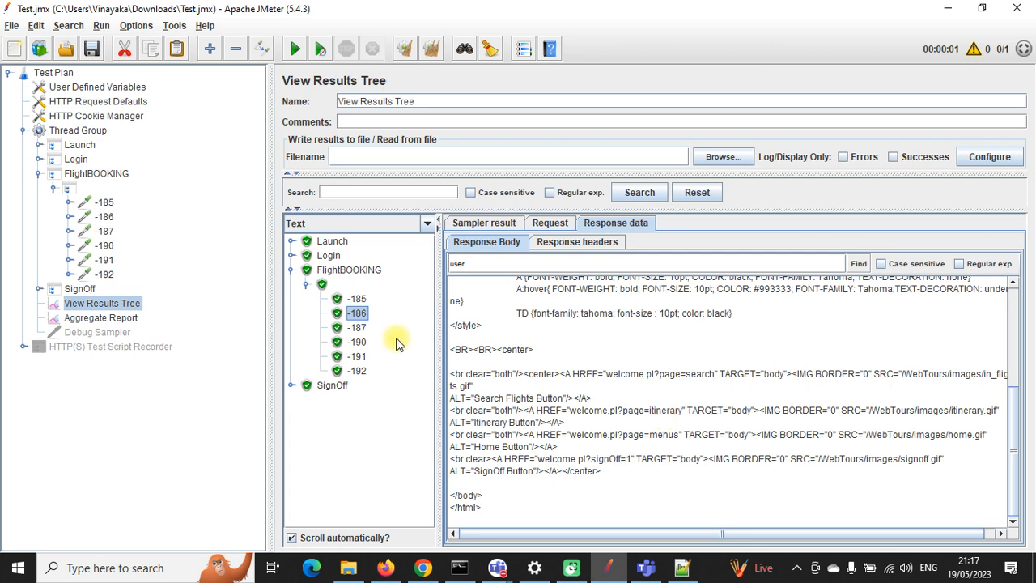
Step: In request -187's response, locate the Denver option line and select the word Denver
click(357, 327)
scroll(568, 415, down, 2)
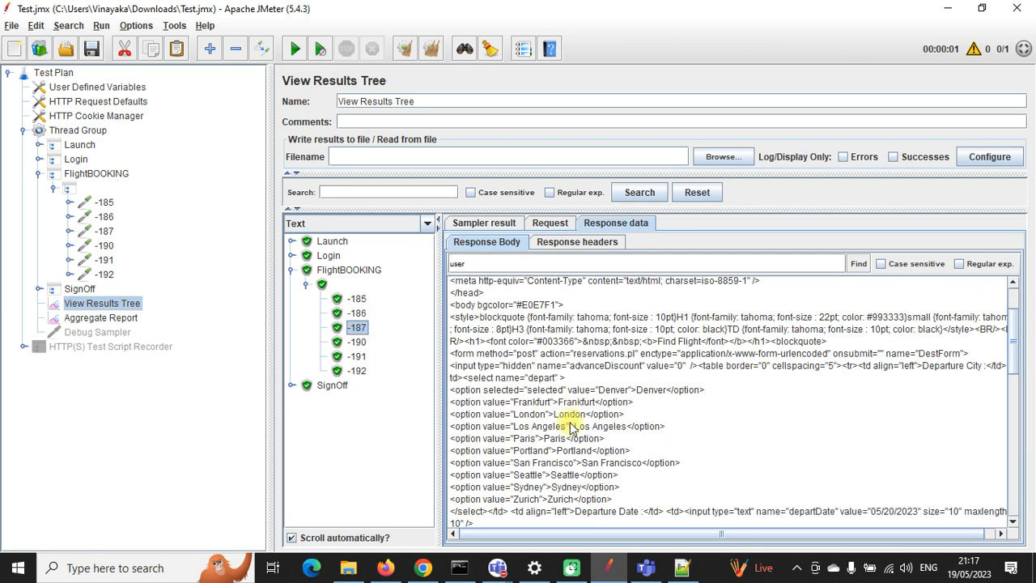
drag(452, 391, 719, 495)
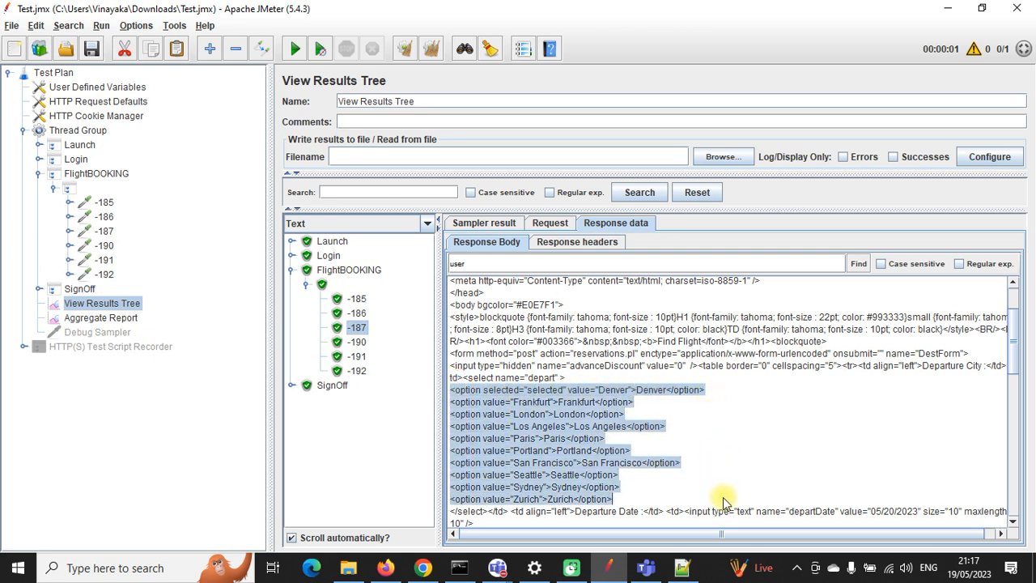
click(616, 425)
drag(720, 391, 456, 395)
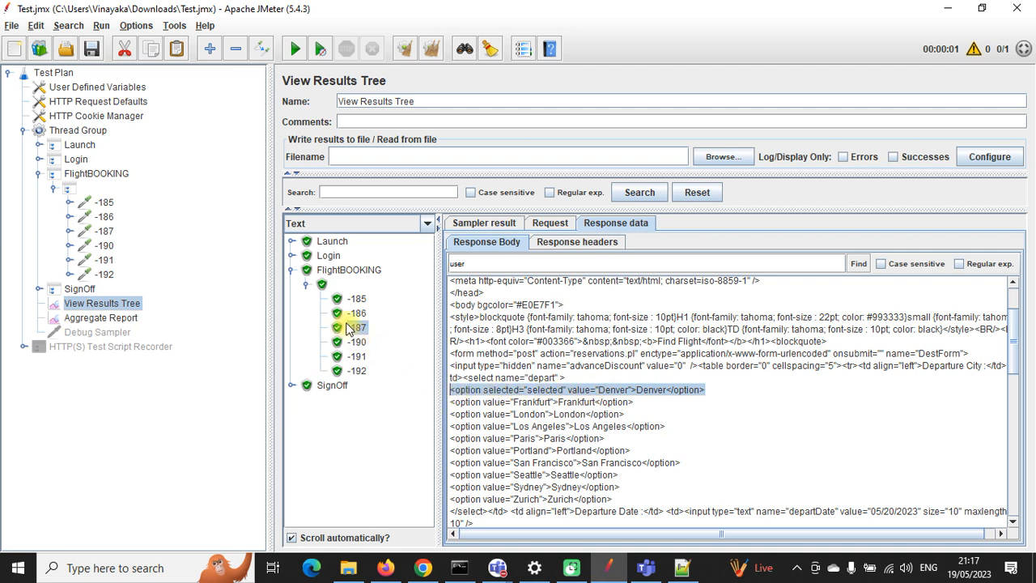
click(522, 390)
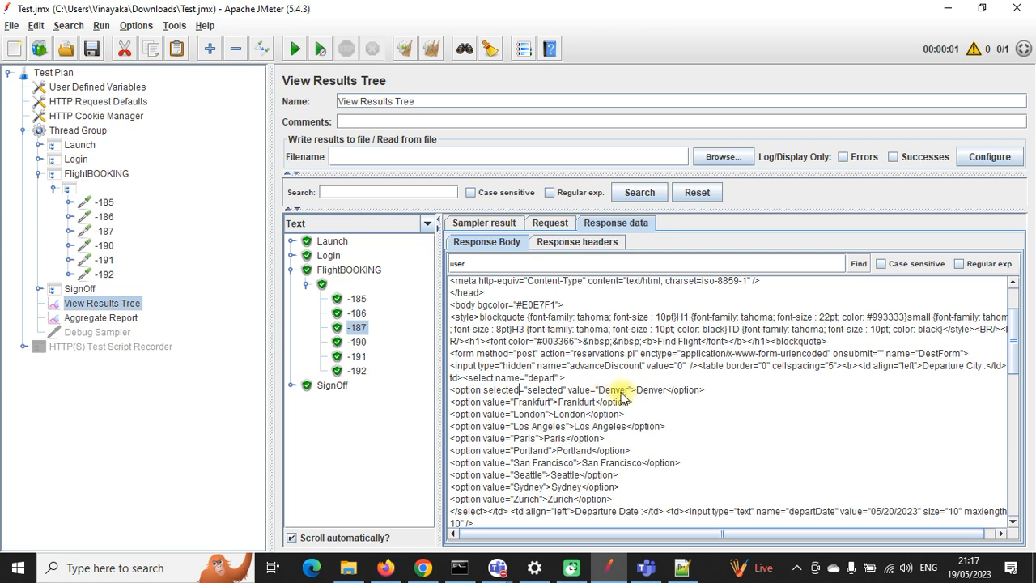
double_click(609, 391)
key(ctrl+c)
Step: Search the responses of requests -185, -186 and -187 for Denver
click(354, 300)
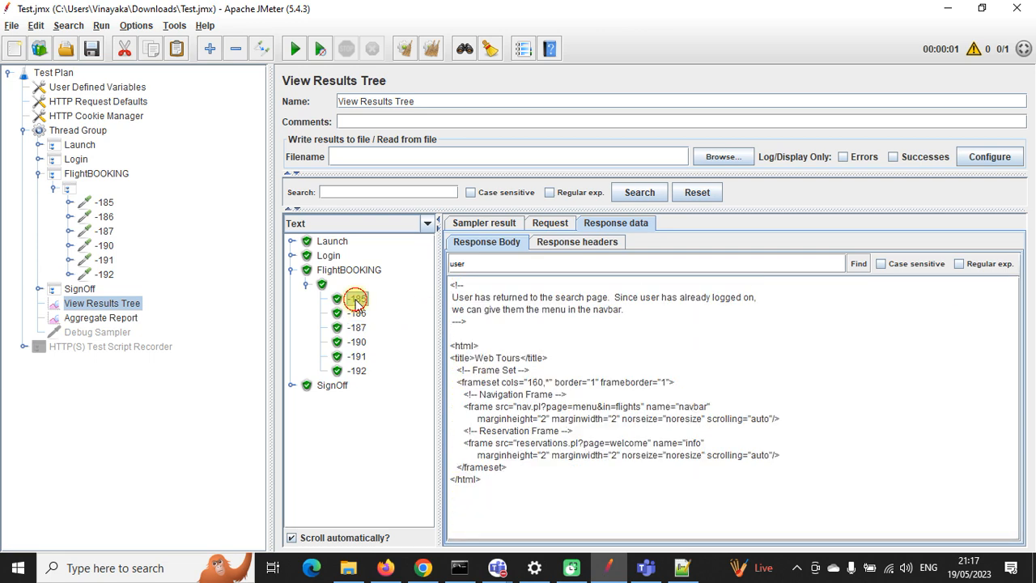
drag(484, 265, 430, 263)
key(ctrl+v)
click(858, 263)
click(358, 314)
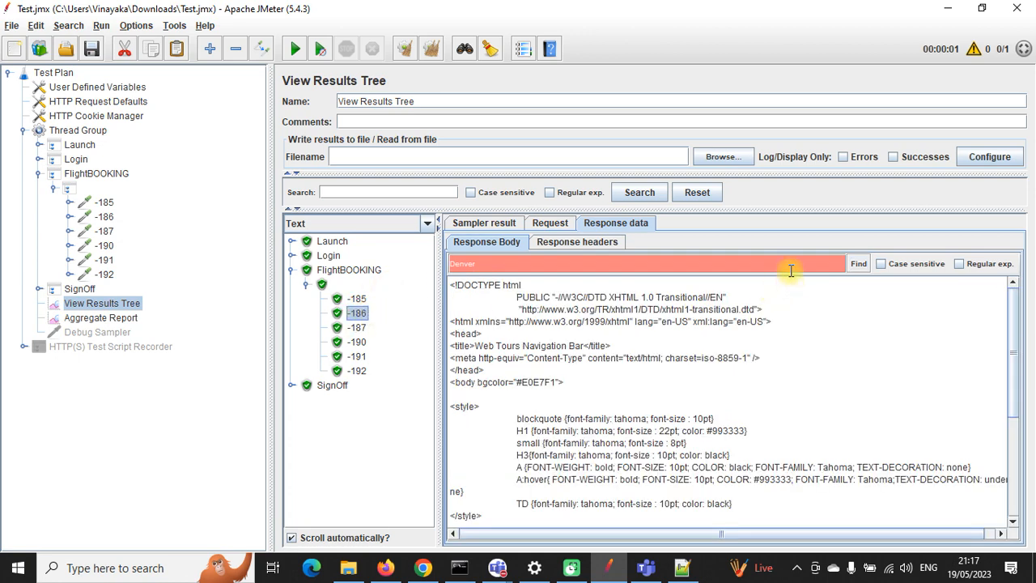
click(858, 264)
click(358, 328)
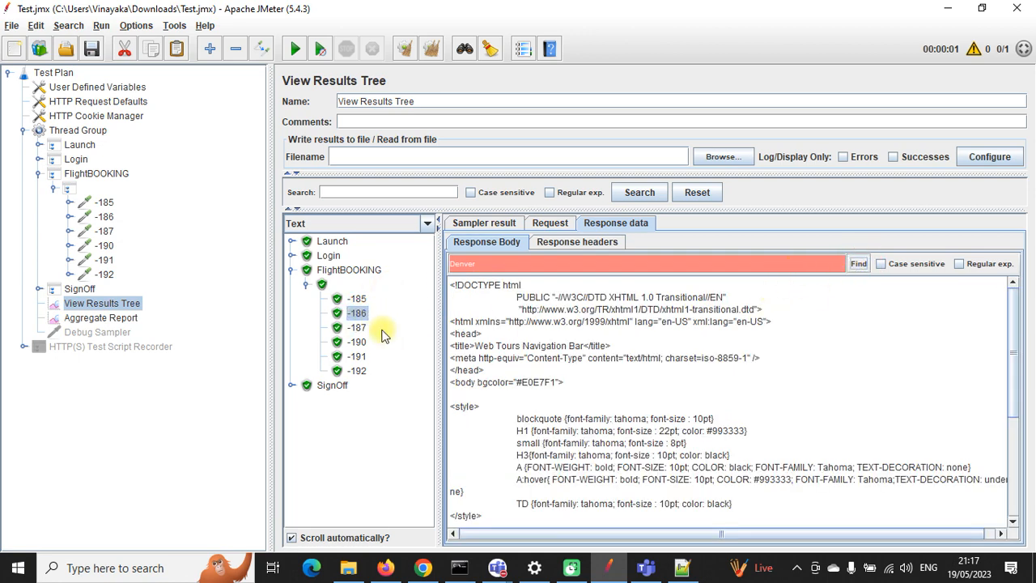
click(859, 264)
Step: Highlight the Denver option line in -187's response, then go to request -187 in the plan
scroll(670, 393, down, 4)
drag(709, 322, 453, 321)
key(ctrl+c)
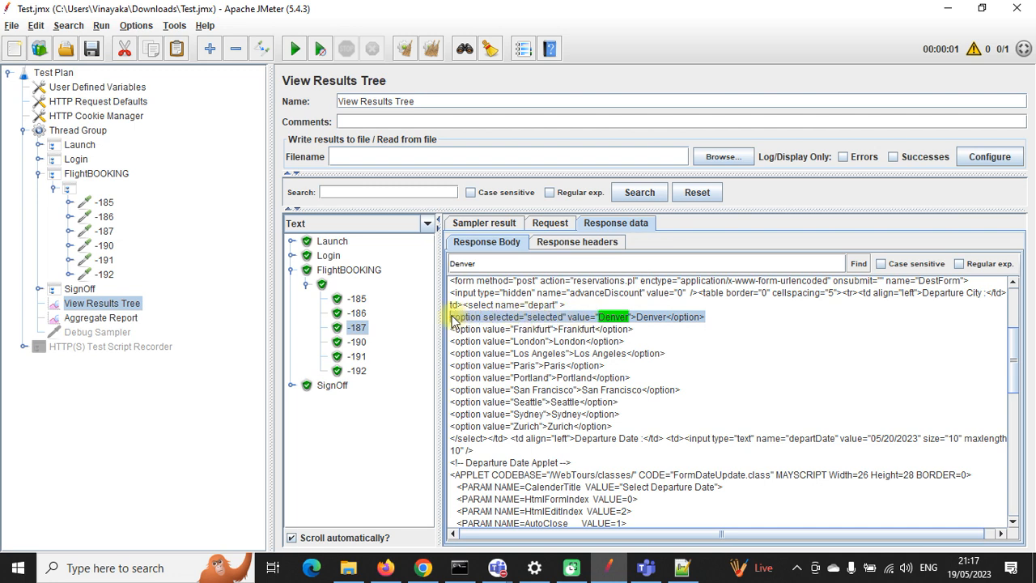
click(499, 329)
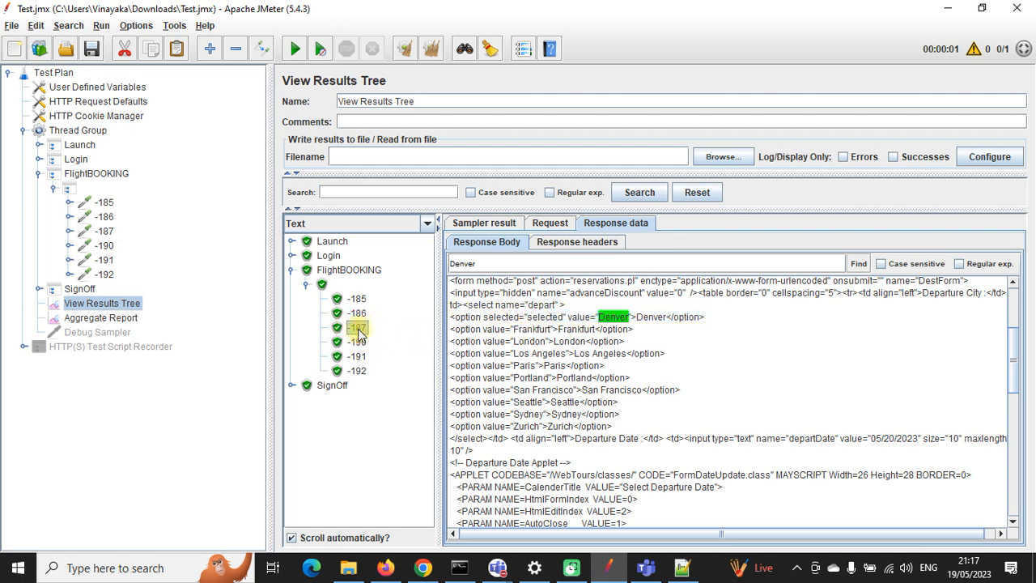
click(583, 319)
click(362, 328)
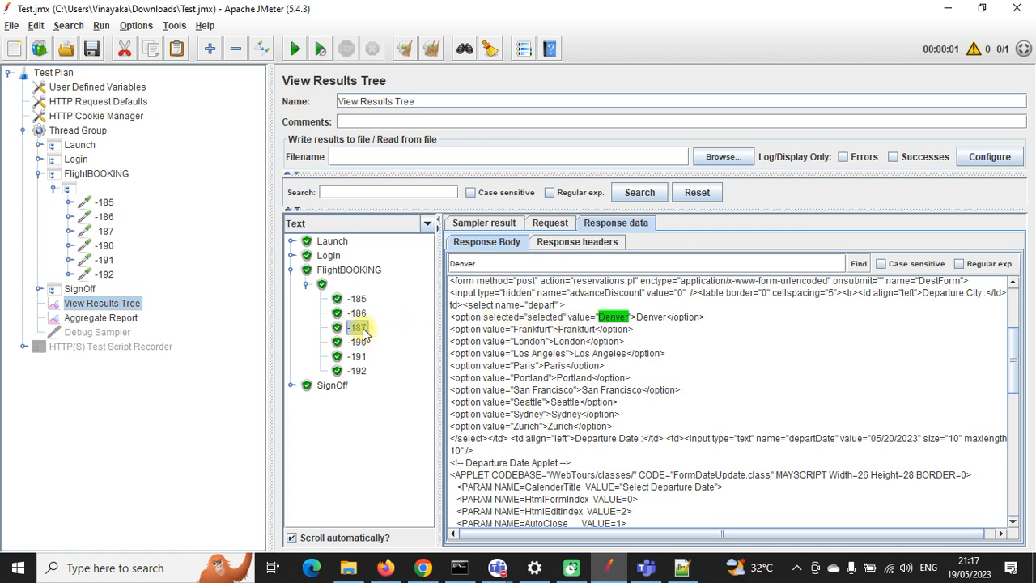
click(112, 233)
Step: Add a Regular Expression Extractor post-processor to request -187
click(70, 231)
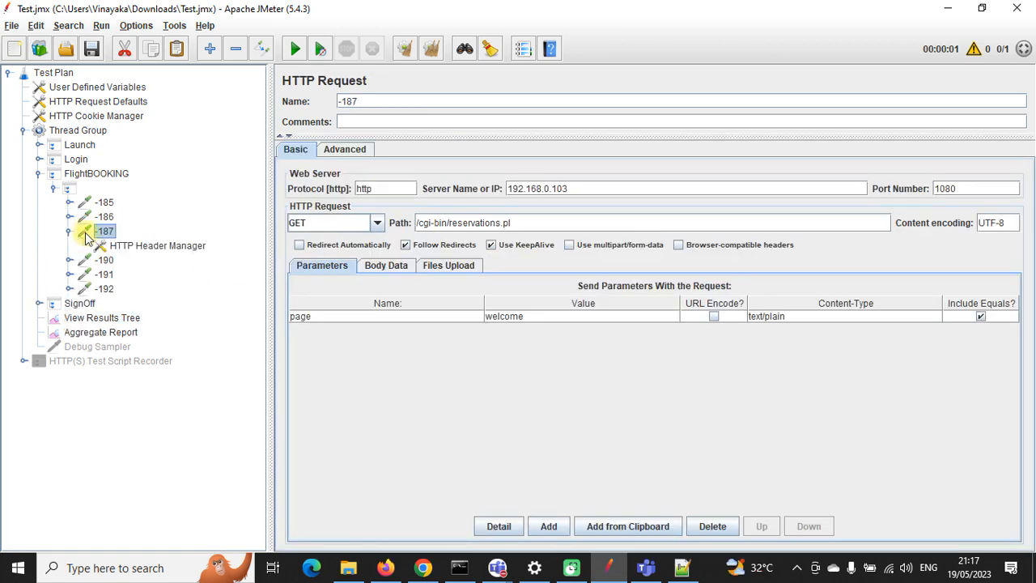
right_click(104, 234)
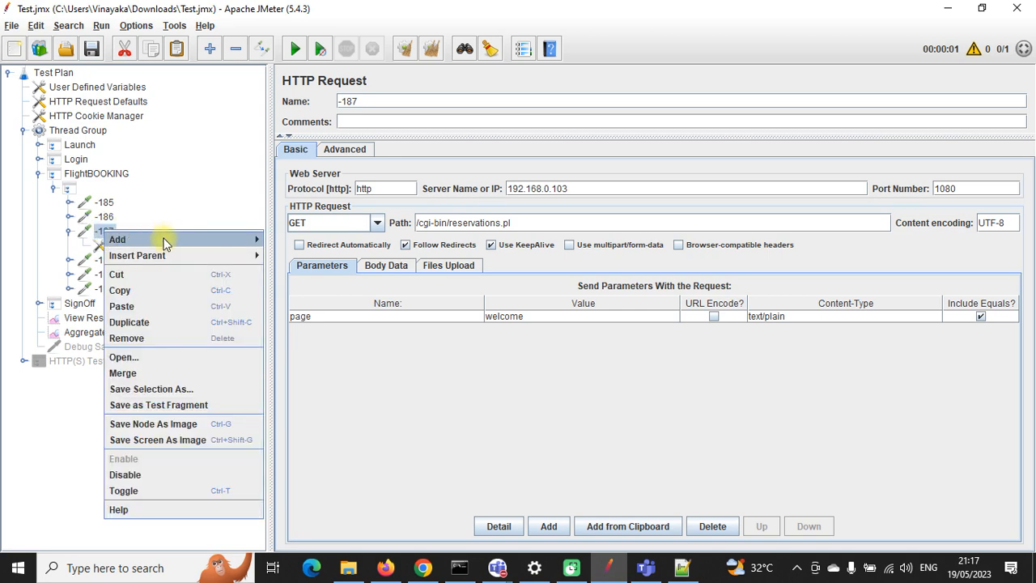
mouse_move(213, 240)
mouse_move(300, 292)
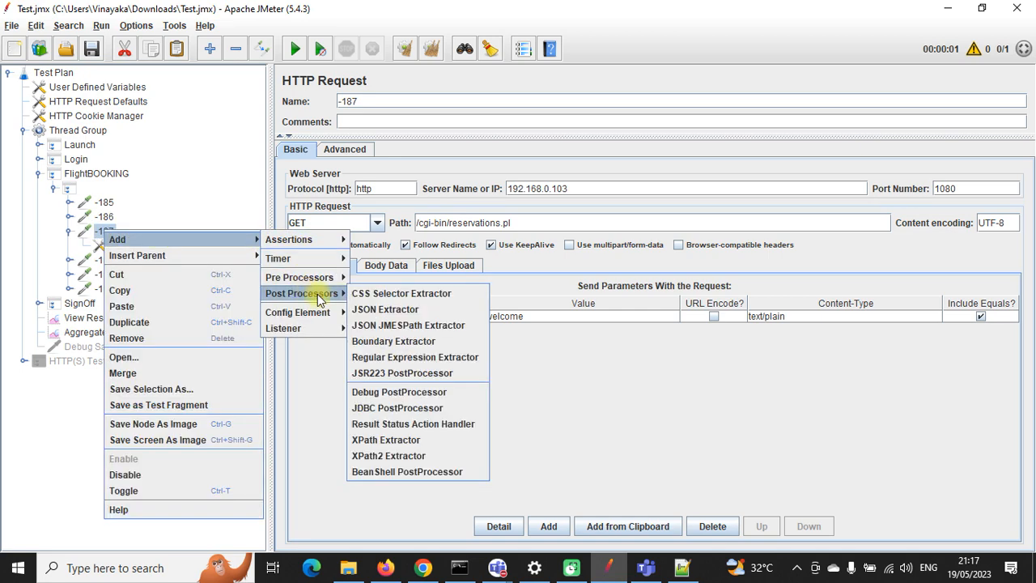
click(423, 356)
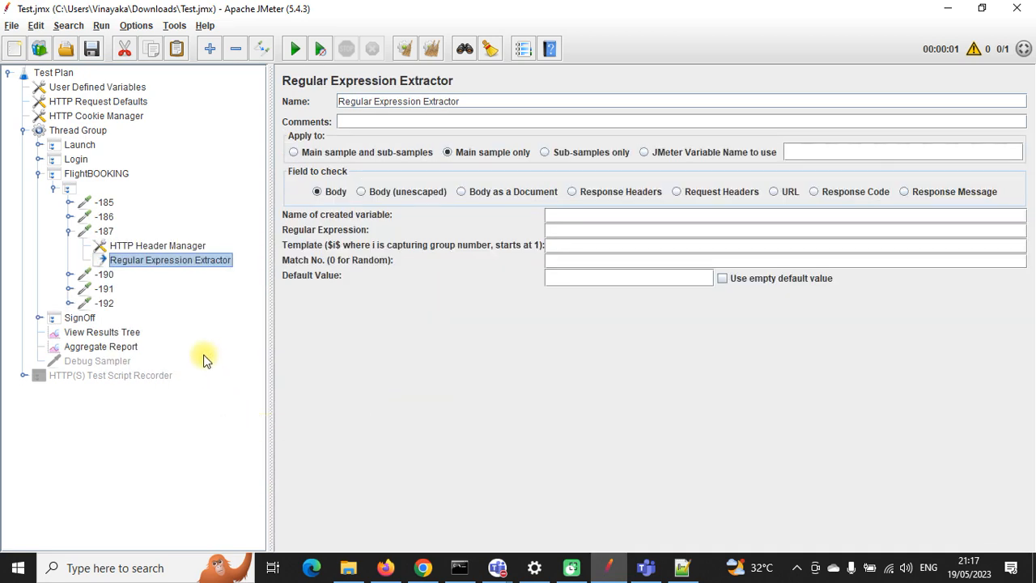
Step: Paste the Denver option line as the regex, replacing Denver with (.*?), with variable c_ArriCity and default NOTFound
click(560, 230)
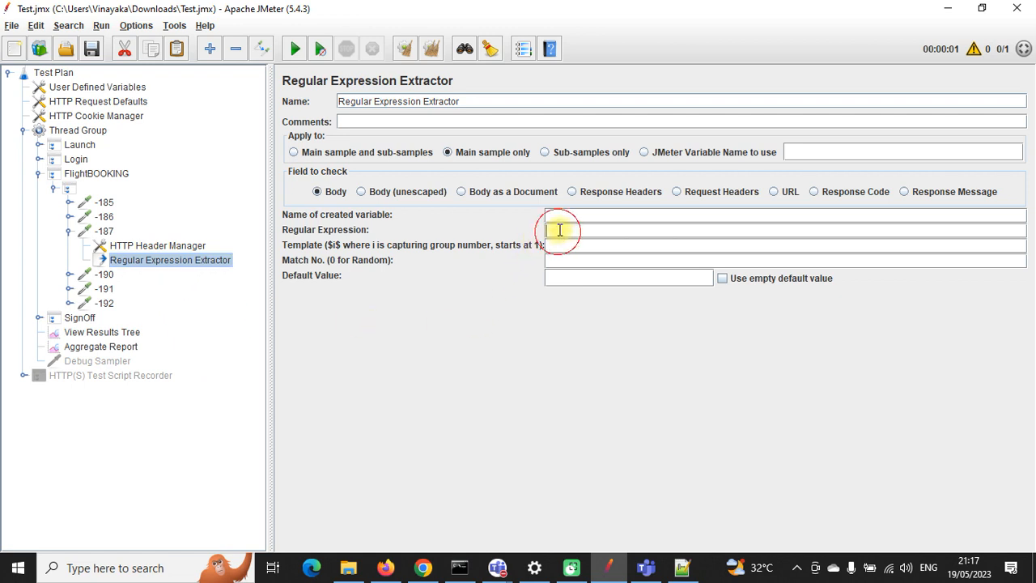
key(ctrl+v)
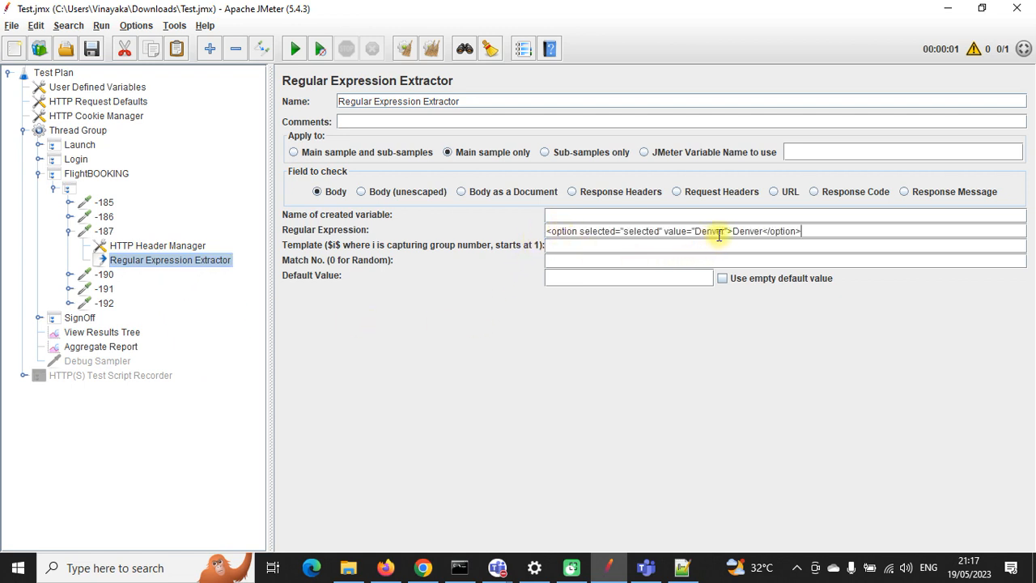
drag(725, 231, 696, 232)
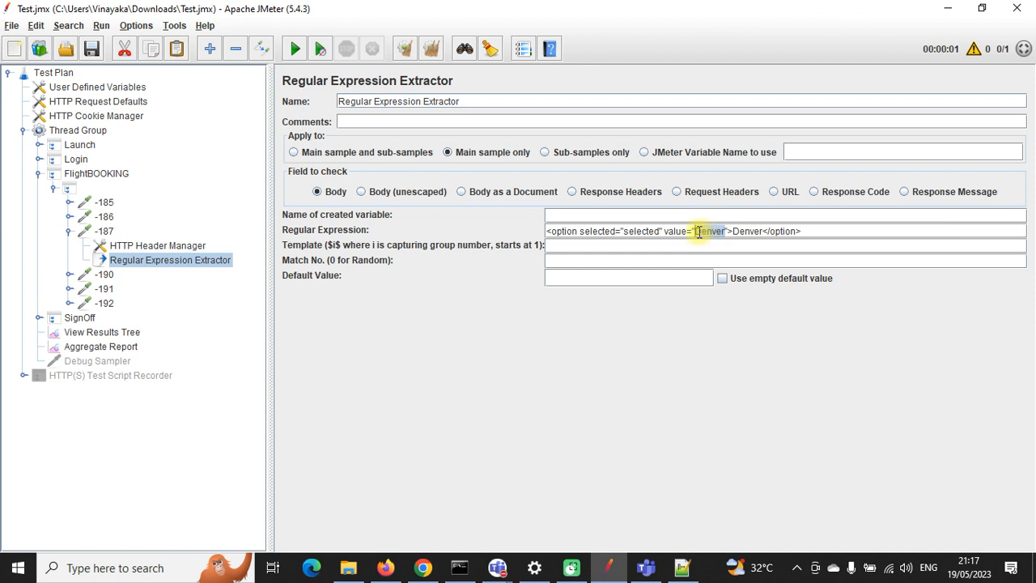
text(())
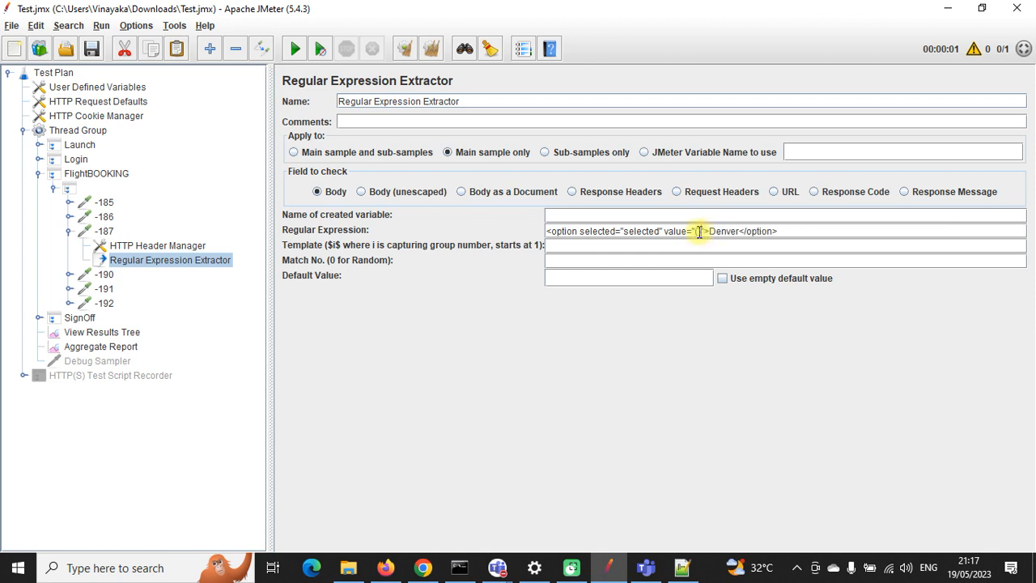
text(.*?)
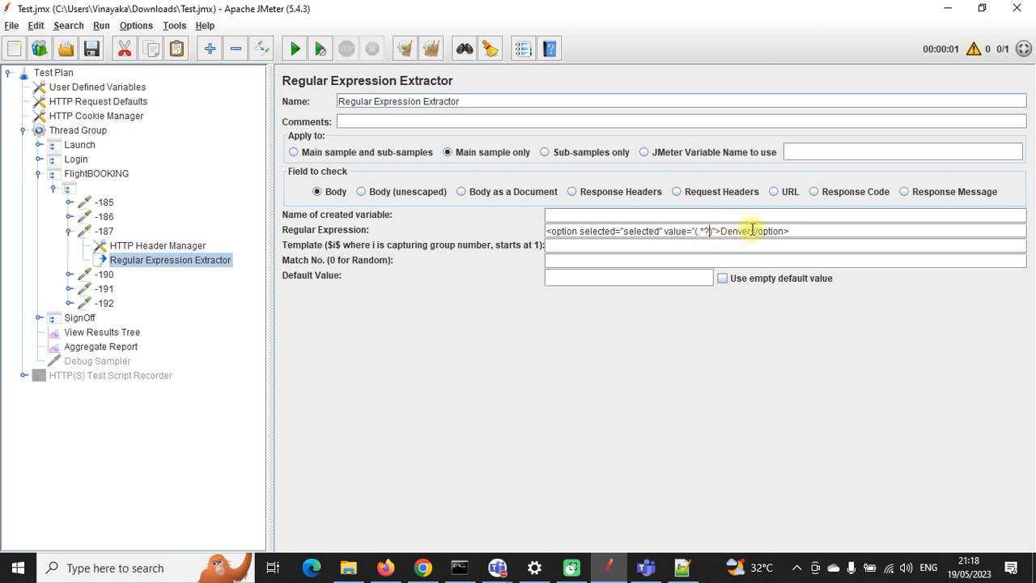
drag(750, 229, 734, 230)
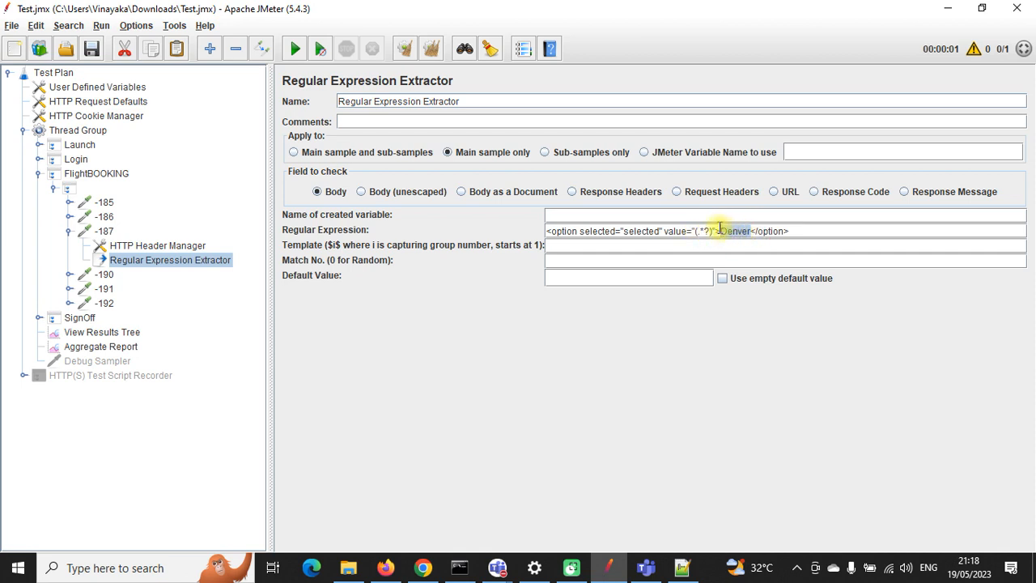
text(()
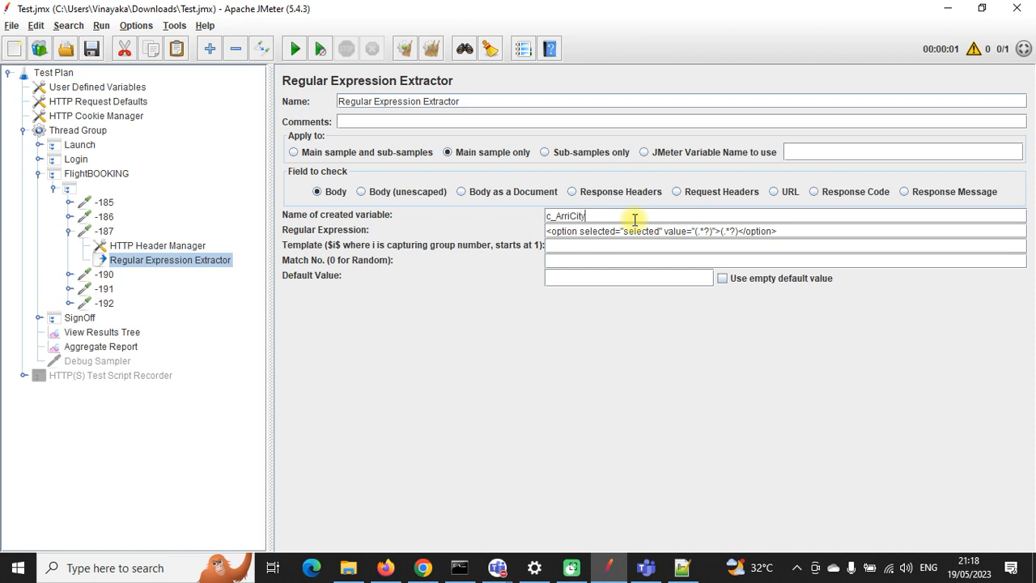
click(634, 217)
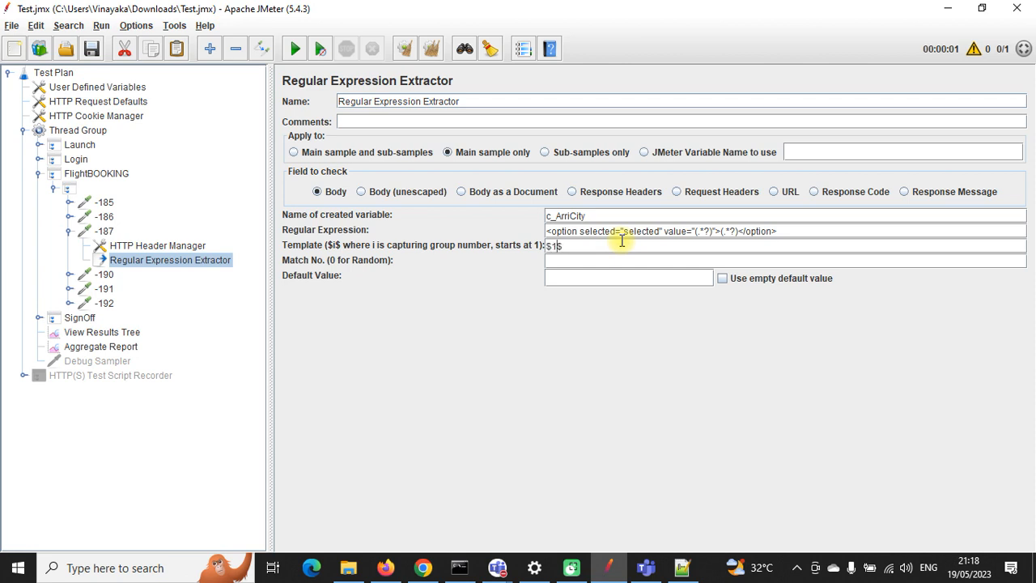
click(592, 279)
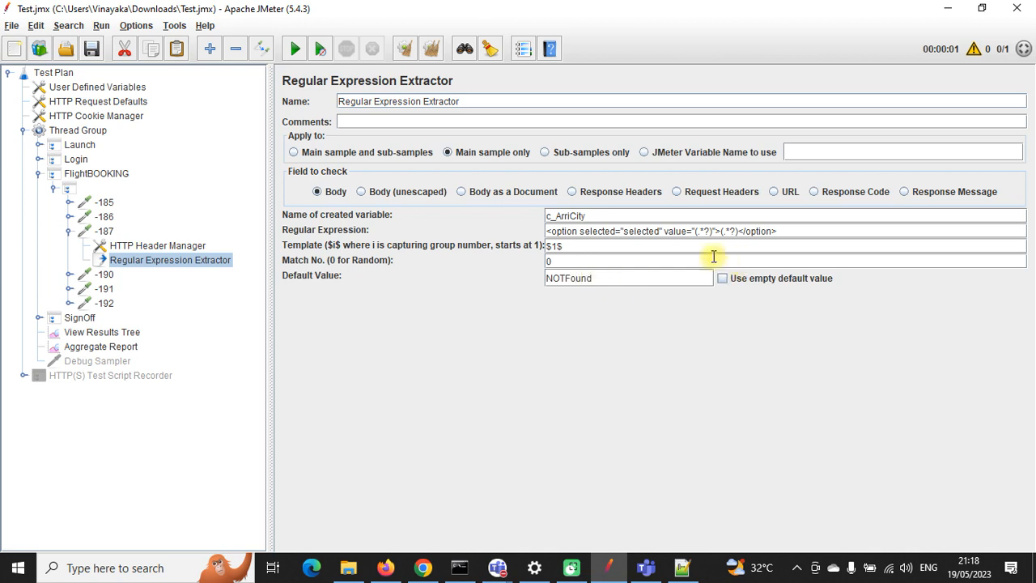
drag(599, 216, 550, 215)
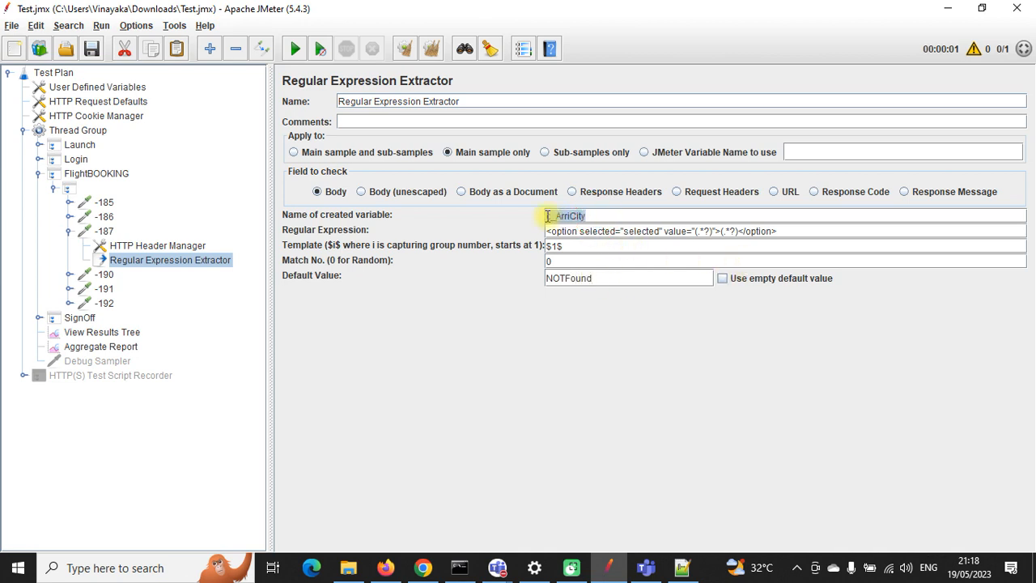
click(136, 246)
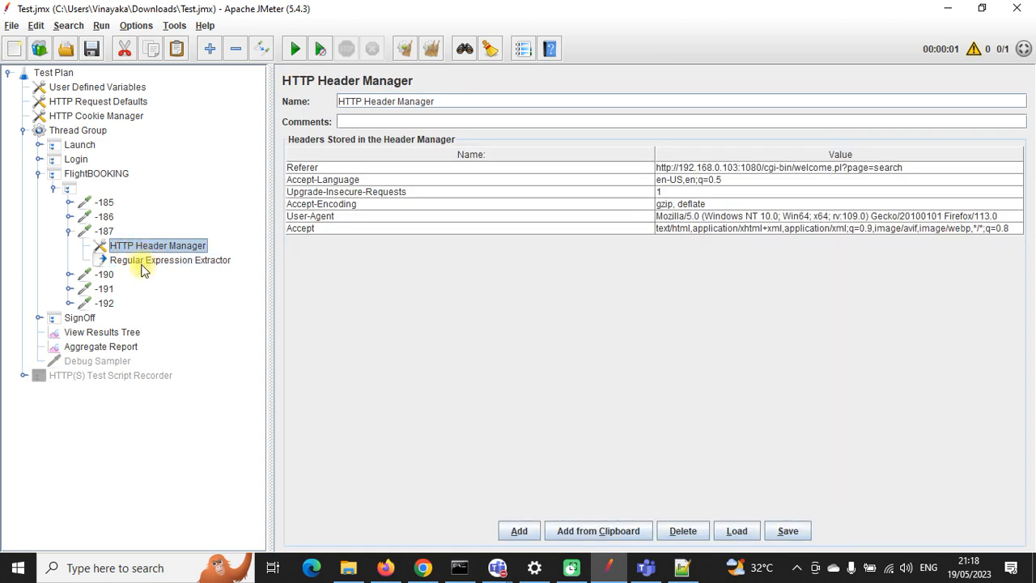
Step: In request -190's parameters, replace depart Denver with ${c_DepCity} and arrive Frankfurt with ${c_ArriCity}
click(143, 262)
click(70, 231)
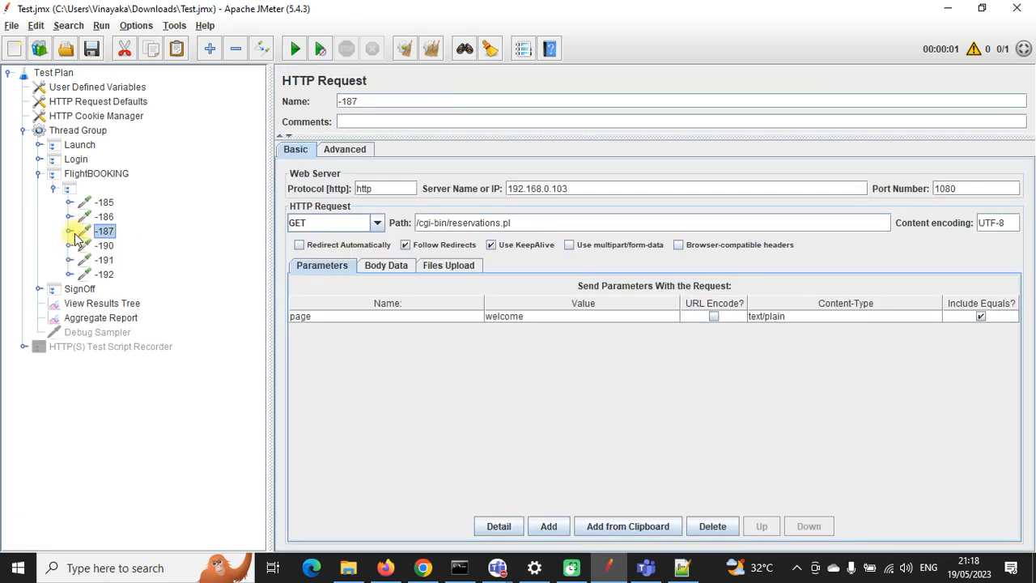
click(102, 245)
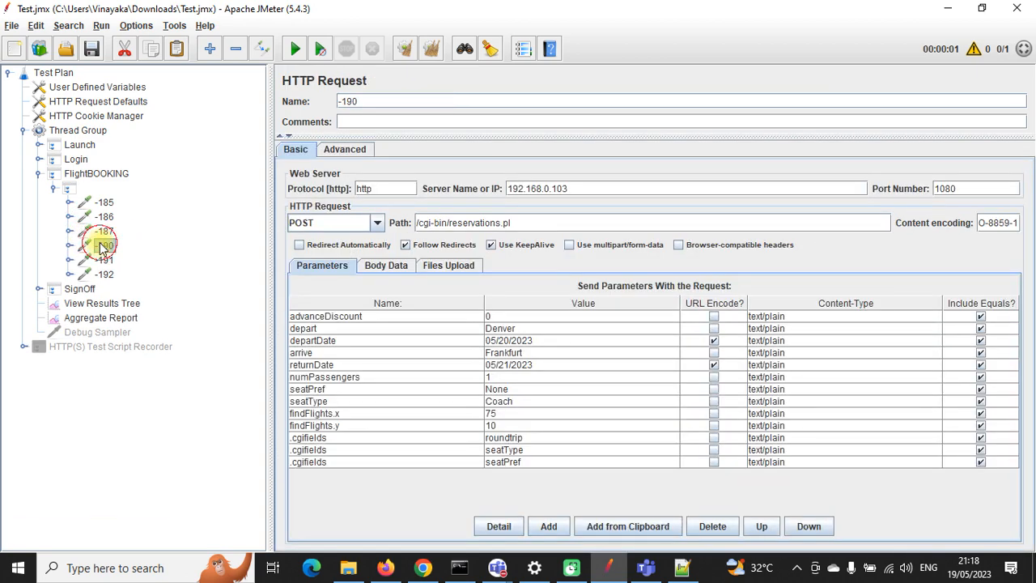
double_click(498, 330)
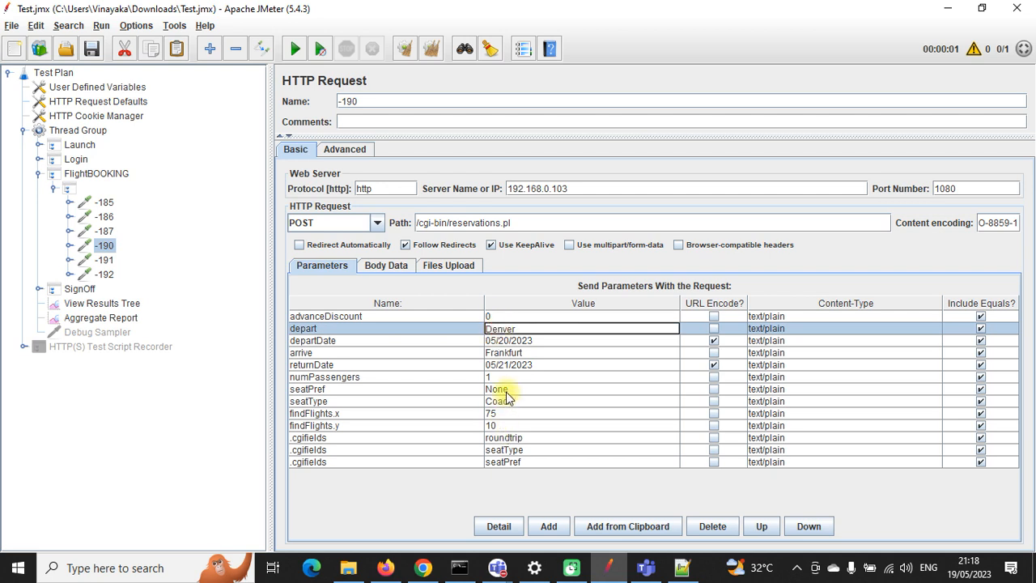
double_click(516, 353)
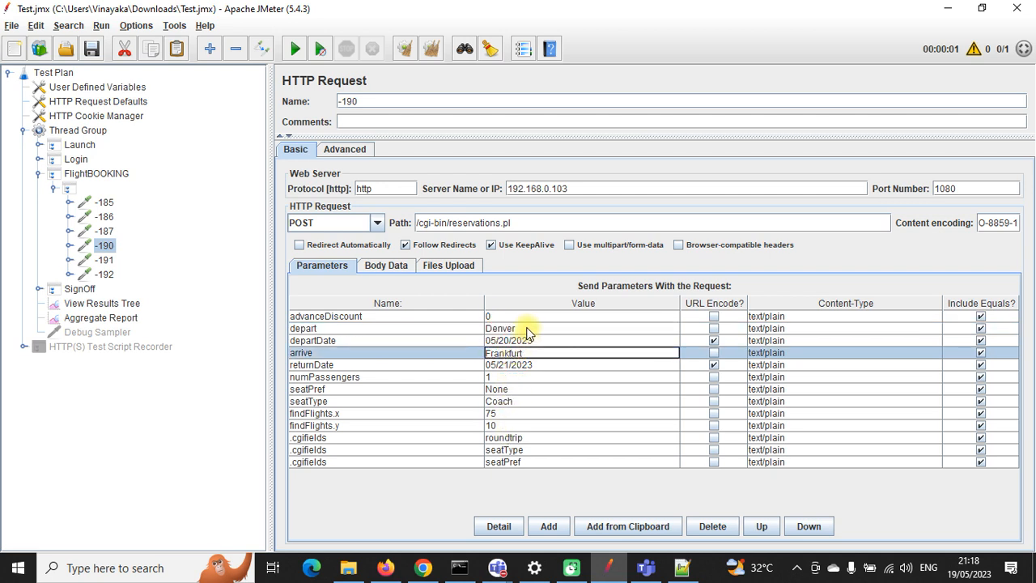
double_click(528, 328)
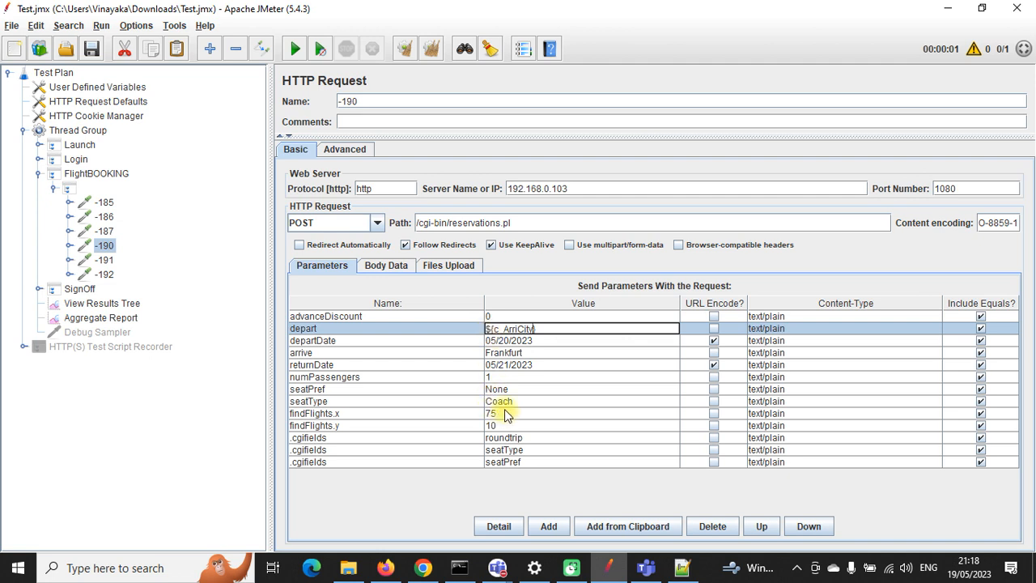
double_click(520, 353)
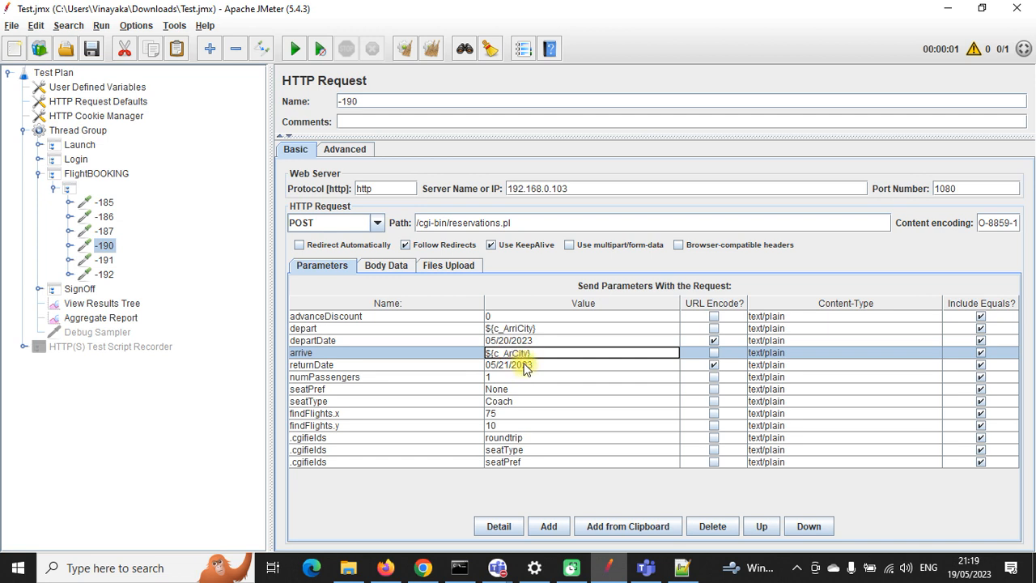
click(520, 328)
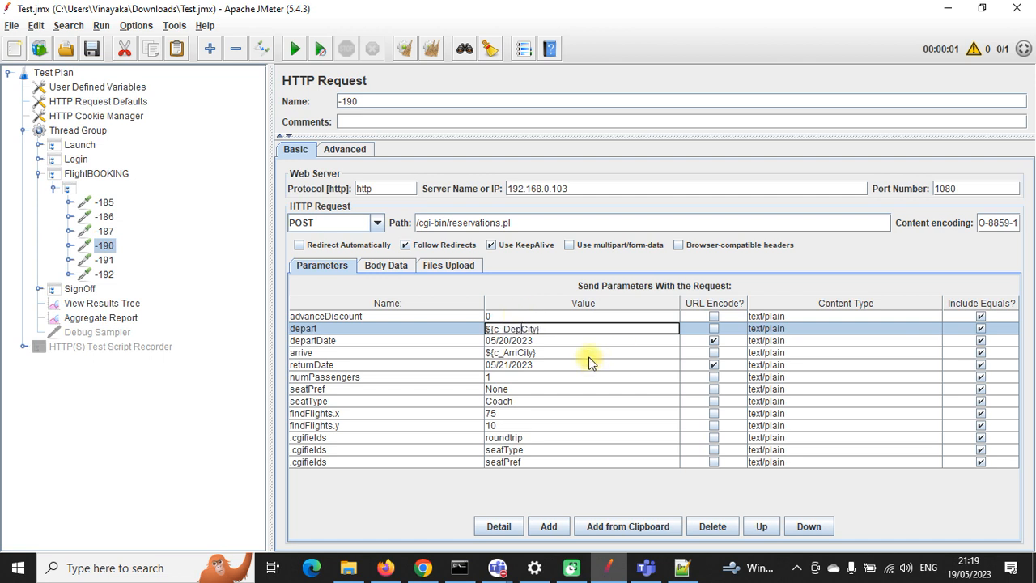
click(494, 435)
click(524, 329)
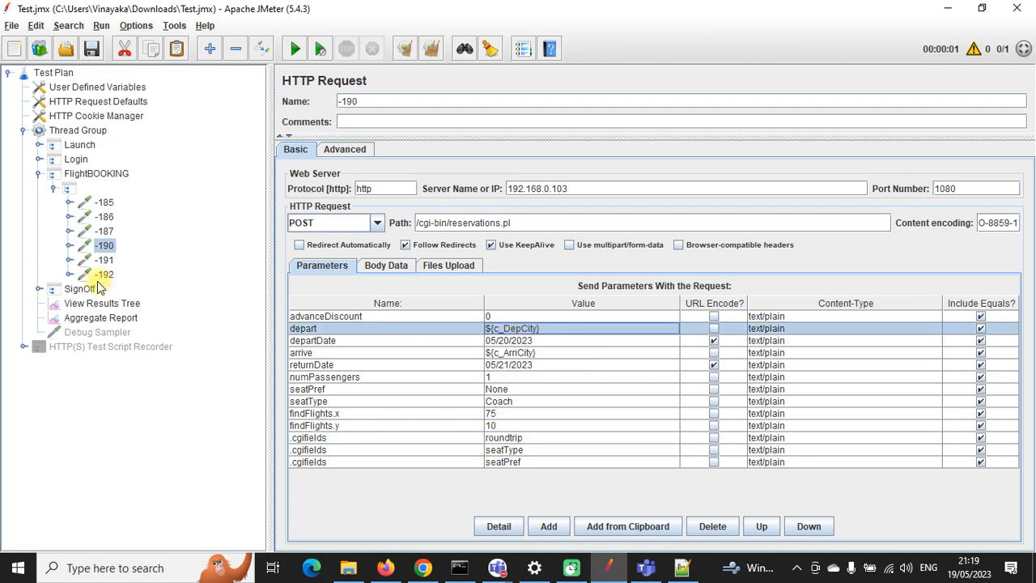
click(69, 216)
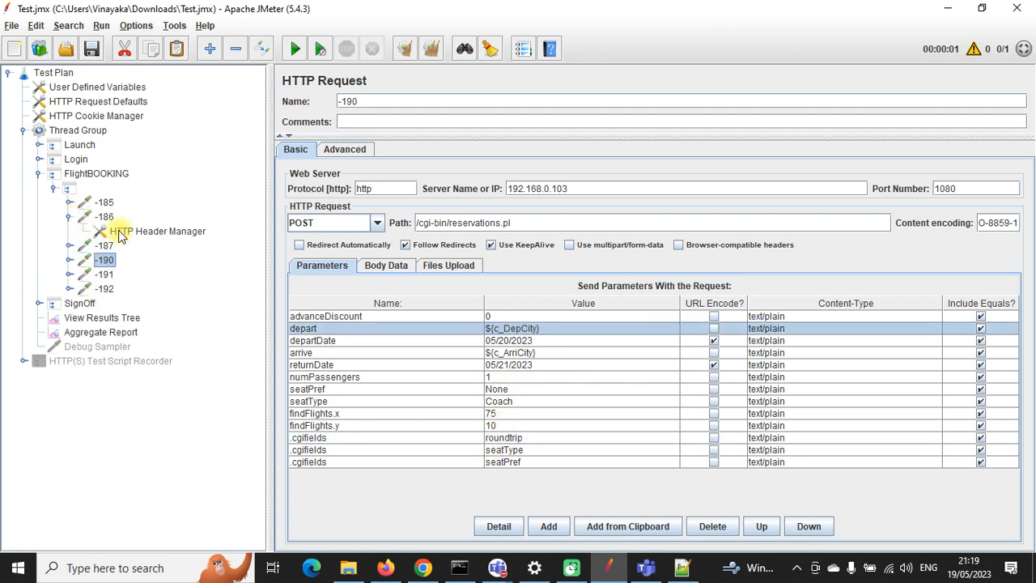
click(67, 245)
Step: Rename the Regular Expression Extractor under -187 to ARRIVAL
click(117, 274)
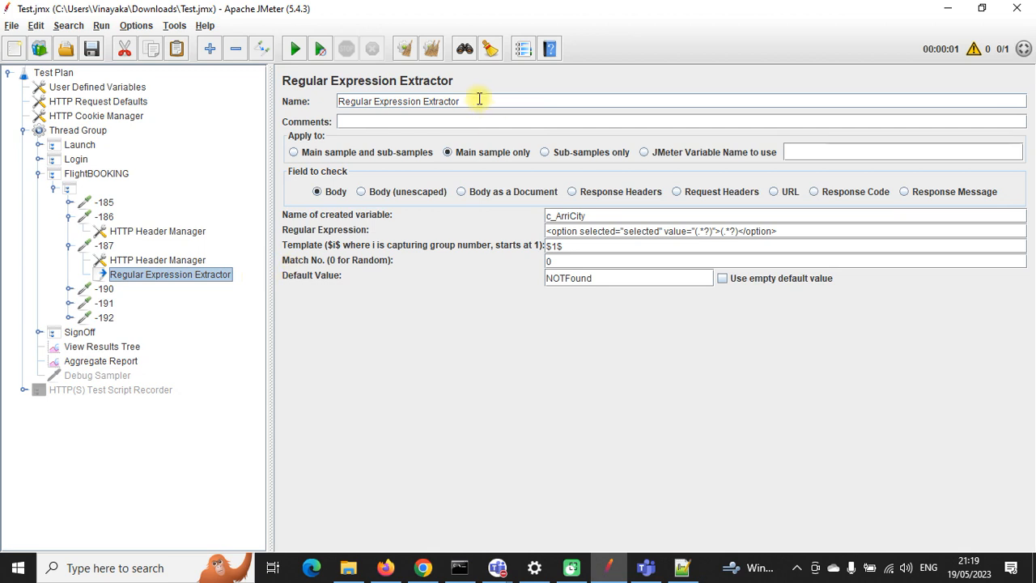
drag(478, 99, 331, 97)
text(ARRIVAL)
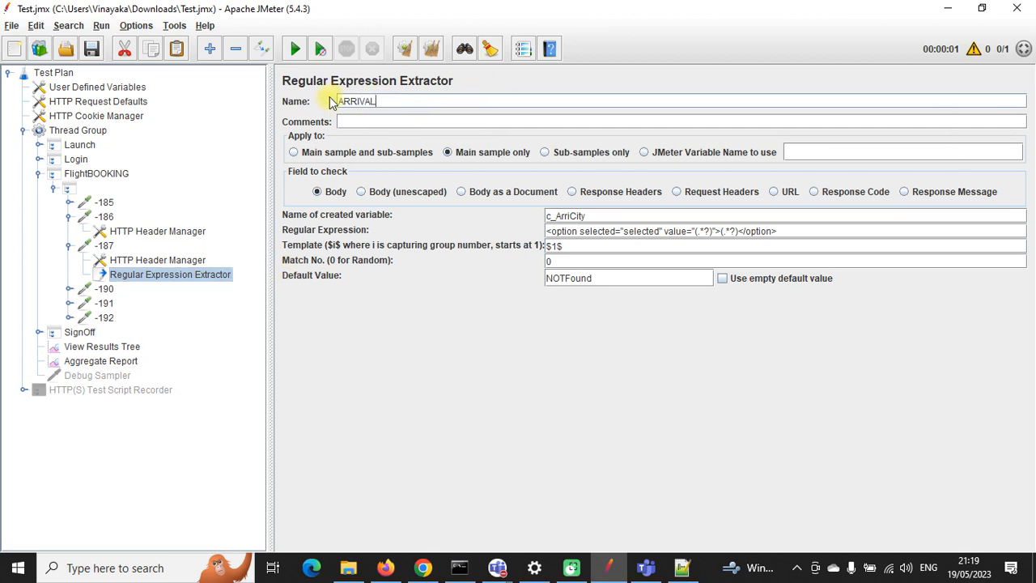
click(174, 259)
click(133, 276)
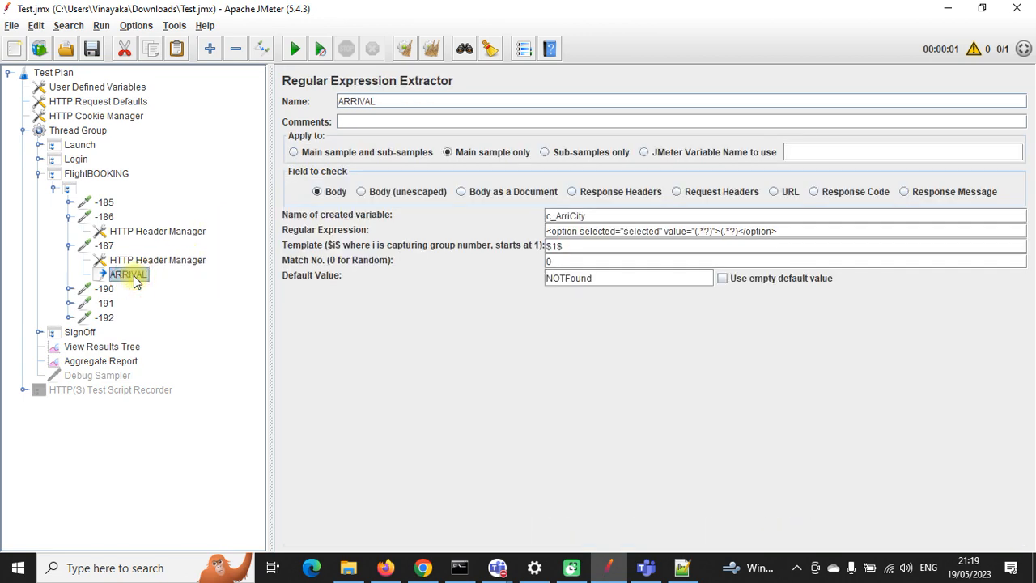
Step: Paste a copy of the extractor under request -187 and name it Departure
click(108, 246)
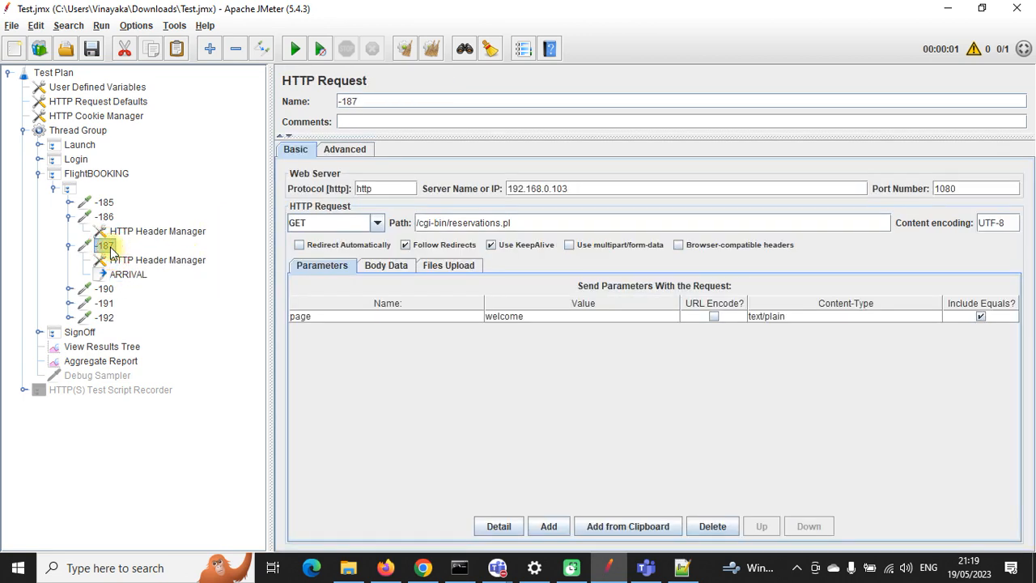
key(ctrl+v)
click(128, 288)
drag(398, 101, 338, 101)
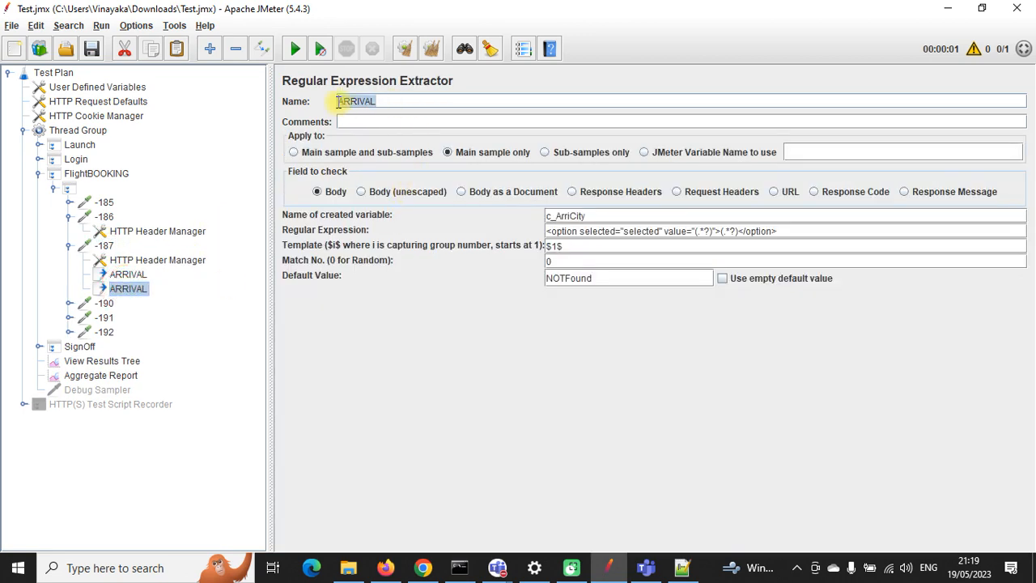
key(BackSpace)
click(121, 275)
Step: Change the first extractor's name from ARRIVAL to Arrival
click(385, 100)
drag(365, 100, 346, 101)
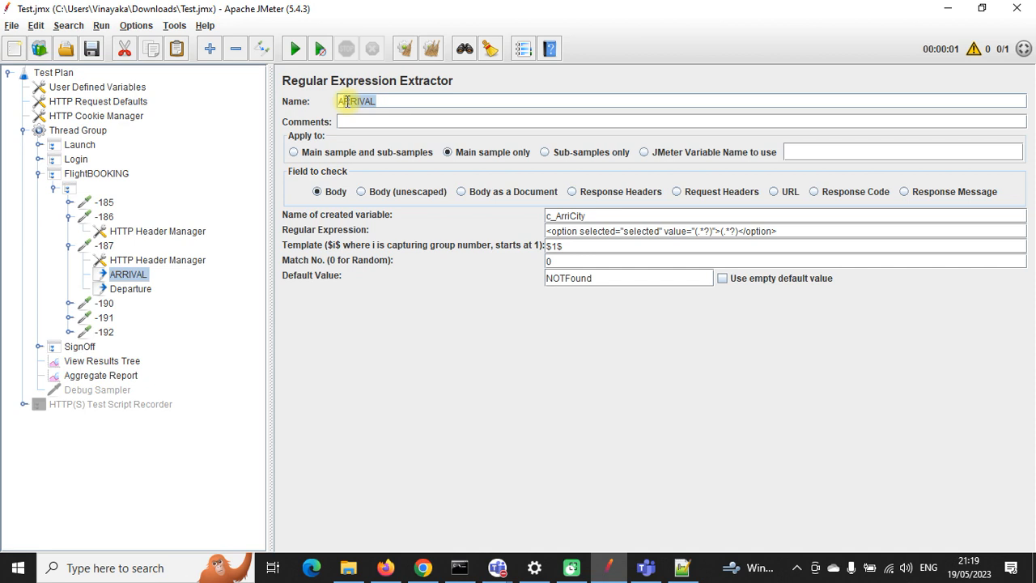
text(Arrival)
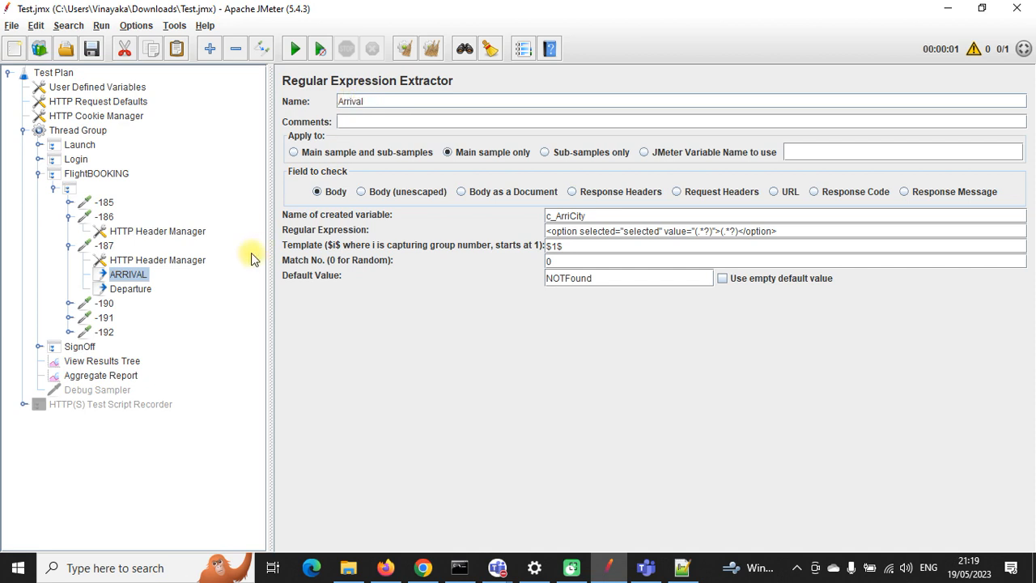
click(130, 288)
click(124, 275)
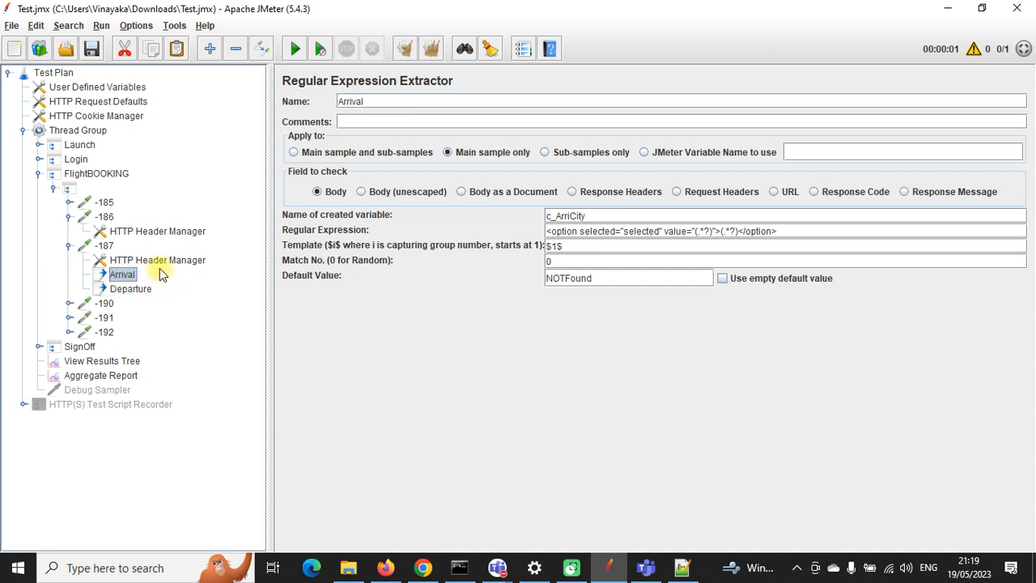
Step: Set the Departure extractor's variable name to c_DepCity and check request -190's parameters
click(130, 288)
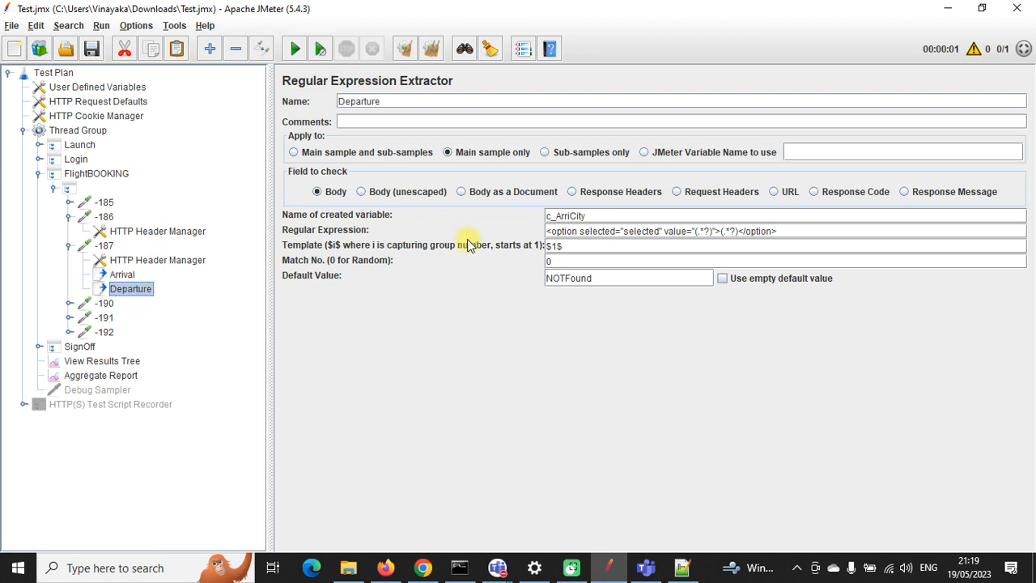
click(571, 216)
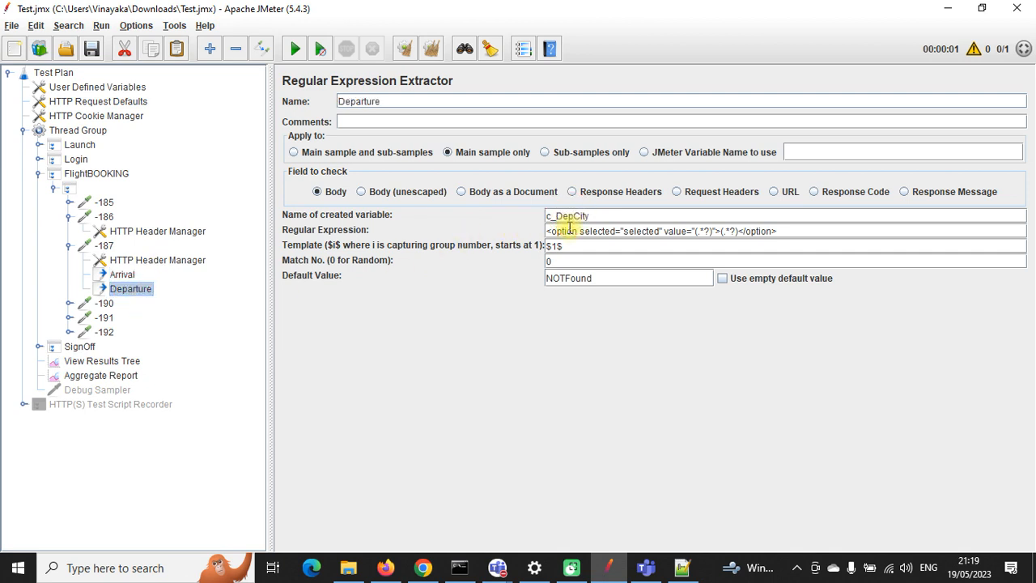
click(71, 306)
click(104, 303)
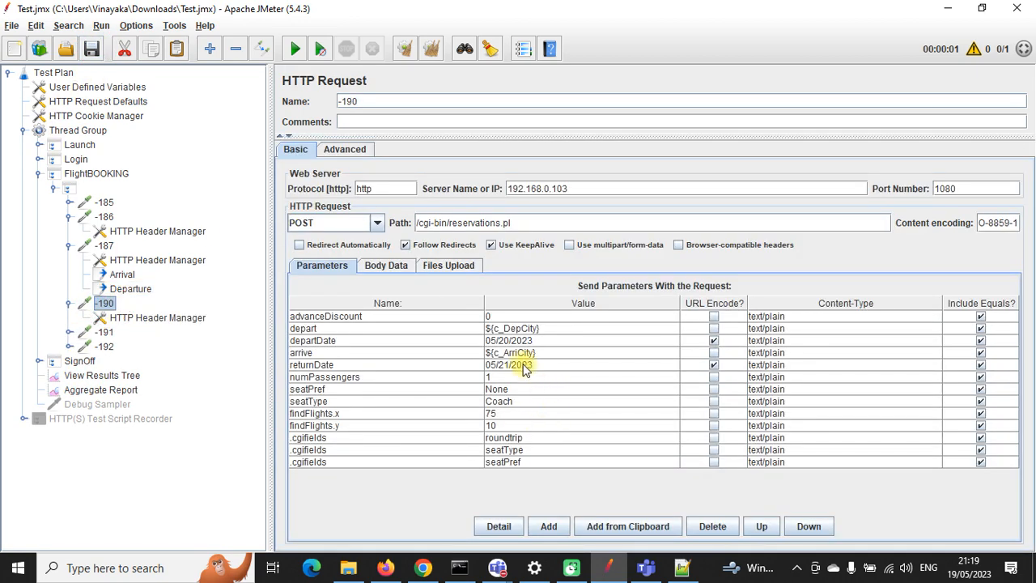
Step: Verify -190 uses ${c_DepCity} and ${c_ArriCity}, save the test plan, and review the Debug Sampler
click(520, 328)
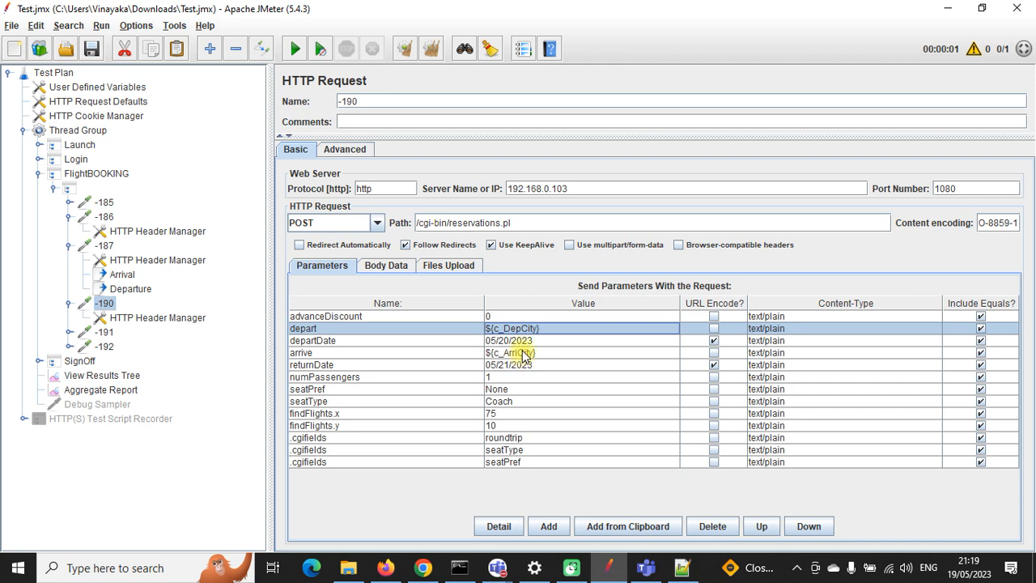
click(522, 354)
click(88, 50)
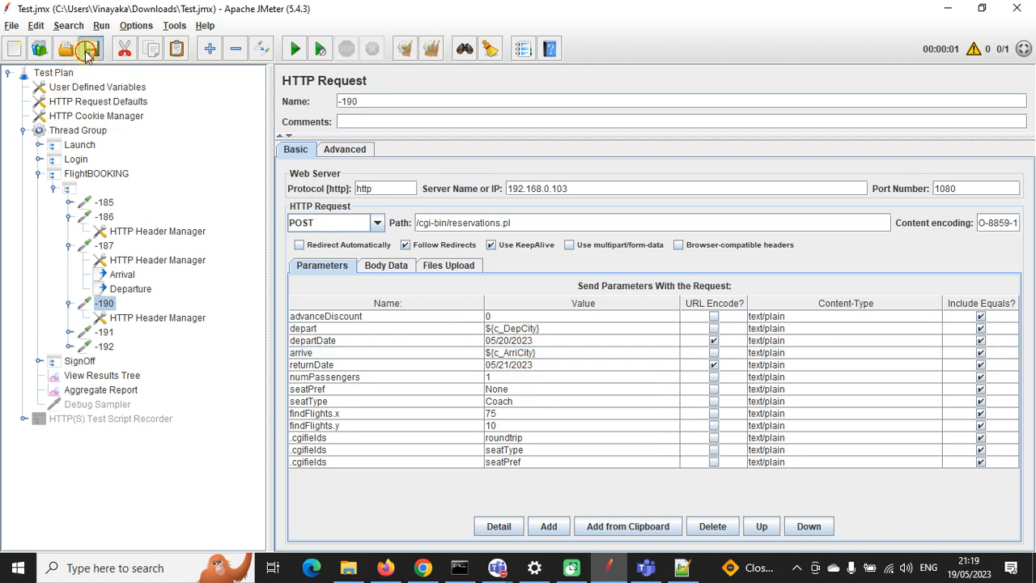
click(54, 188)
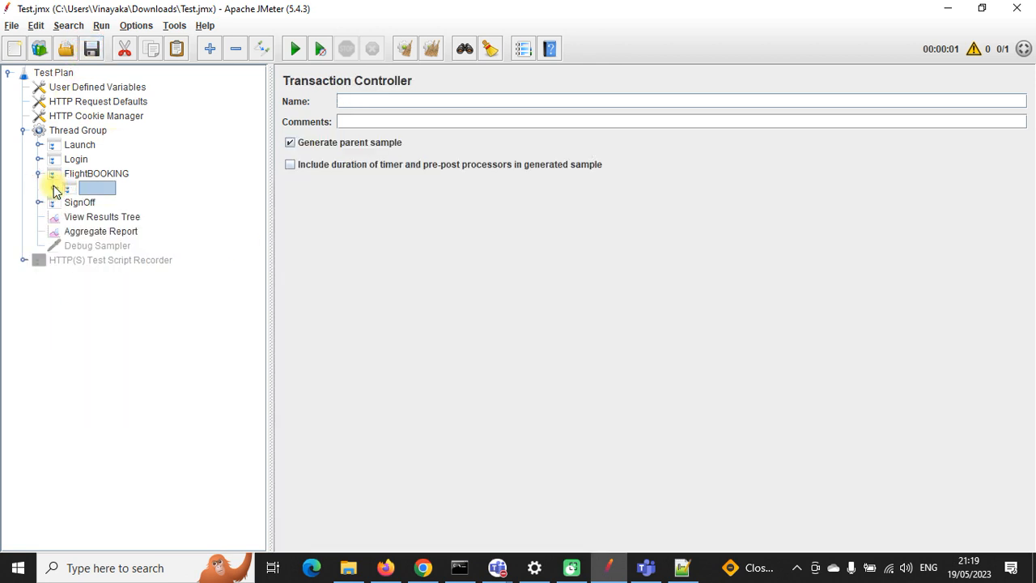
click(38, 174)
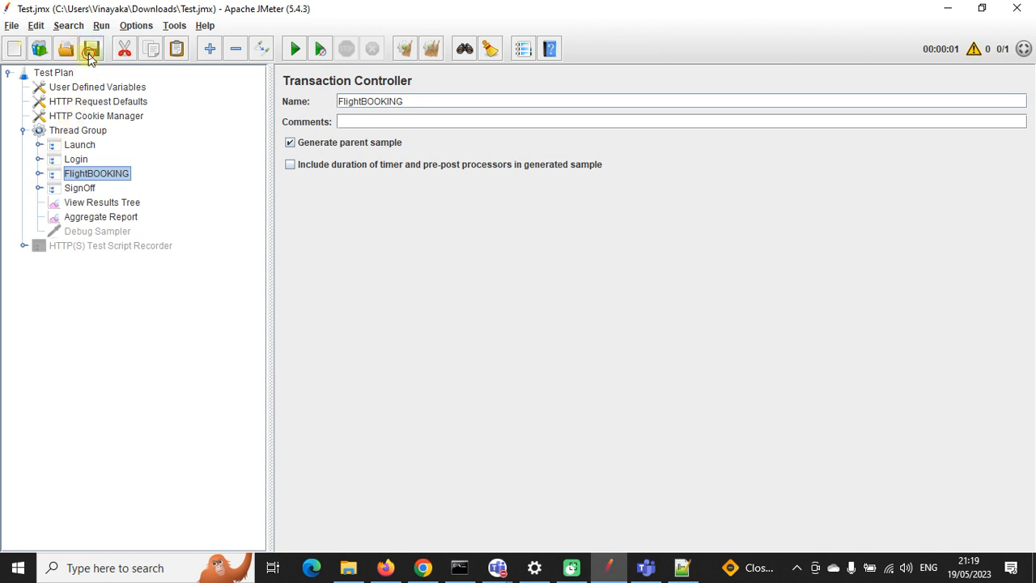
click(88, 205)
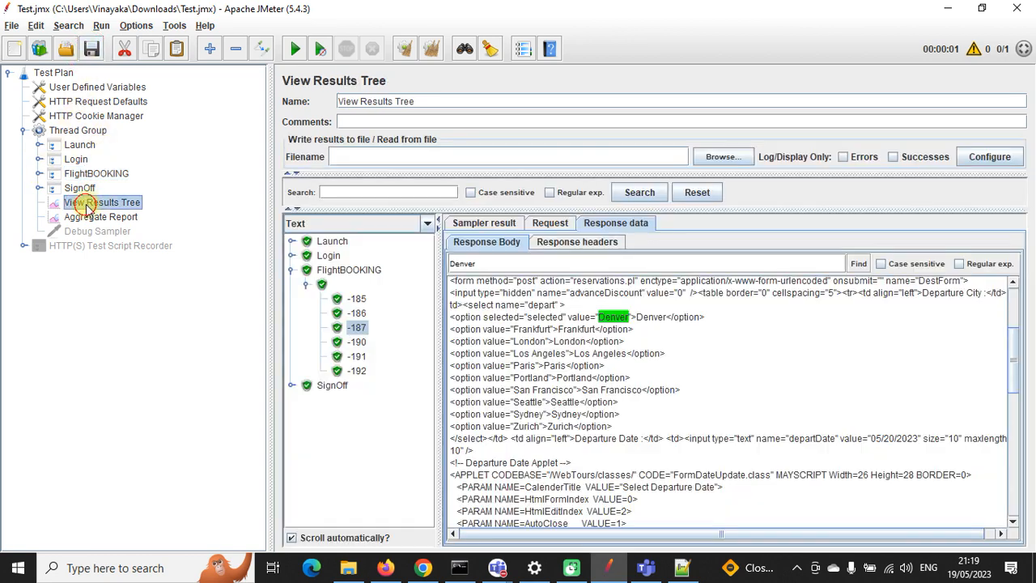
click(97, 232)
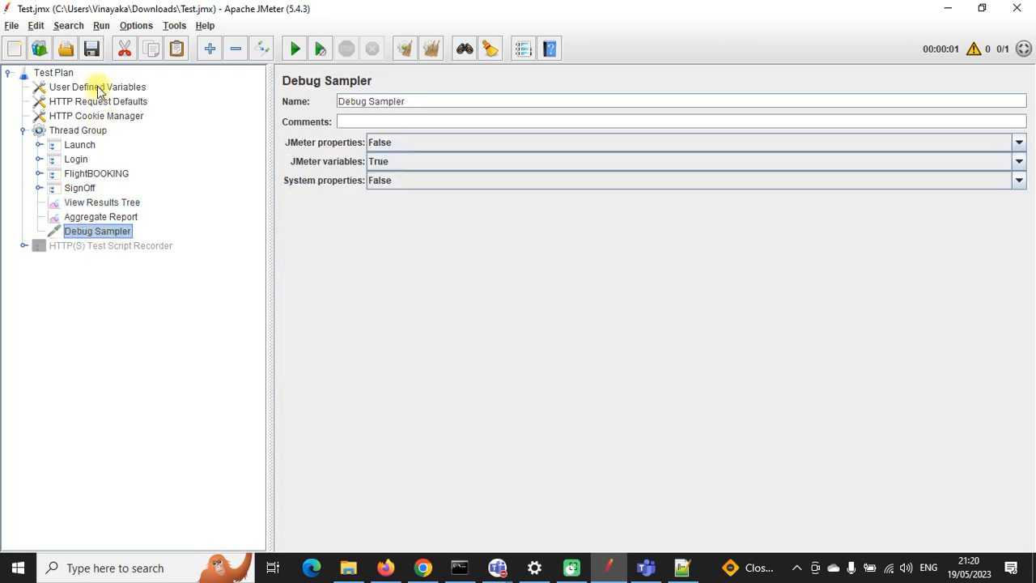
click(87, 132)
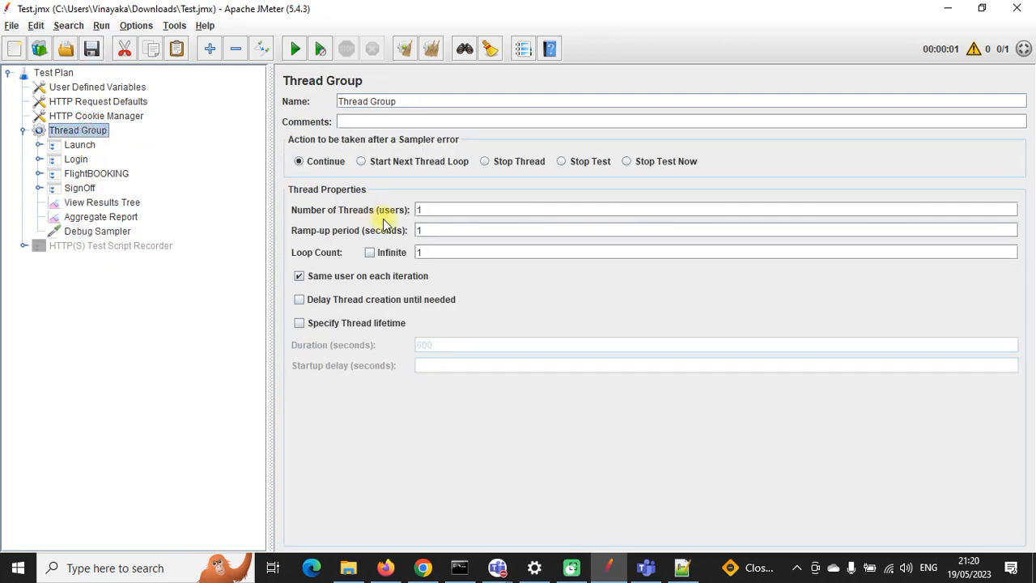
Step: Clear old results, rerun the test plan, and show the Debug Sampler's variables
click(296, 52)
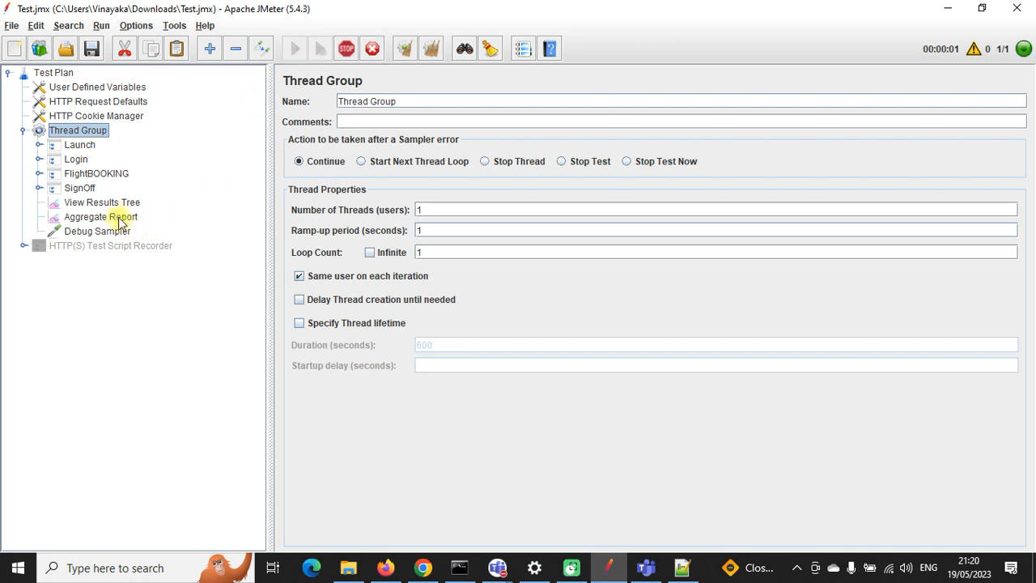
click(104, 202)
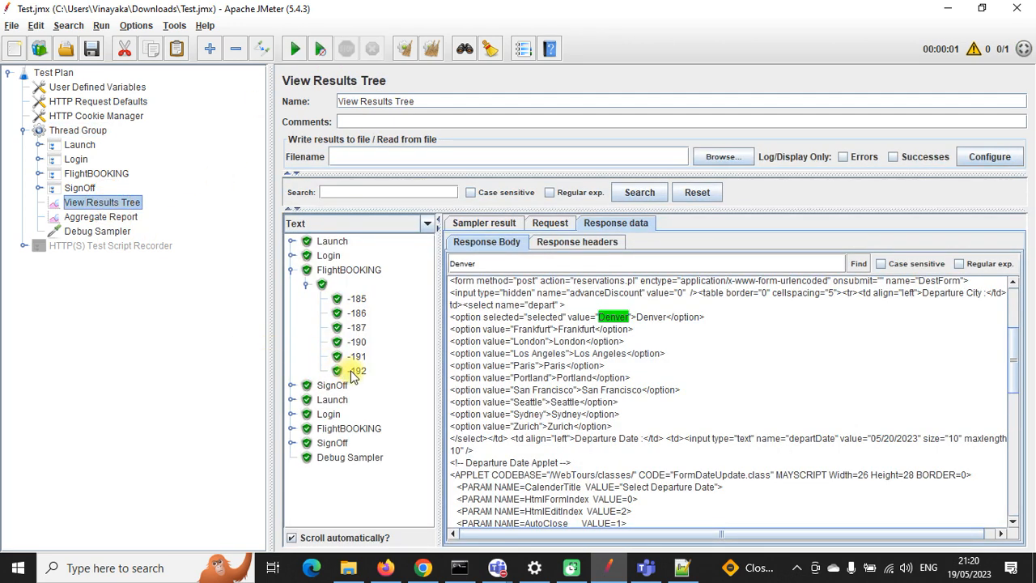
click(429, 49)
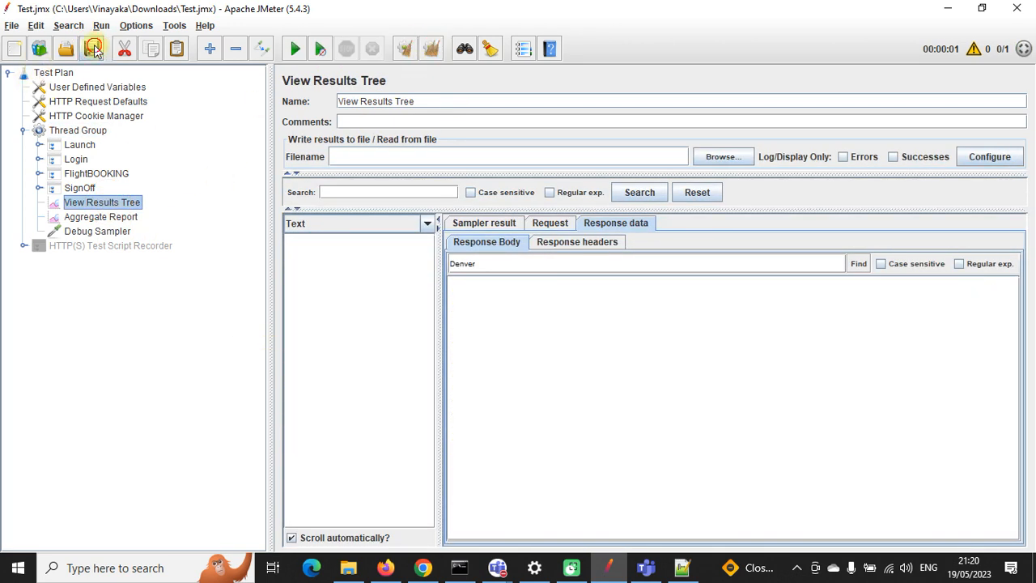
click(294, 49)
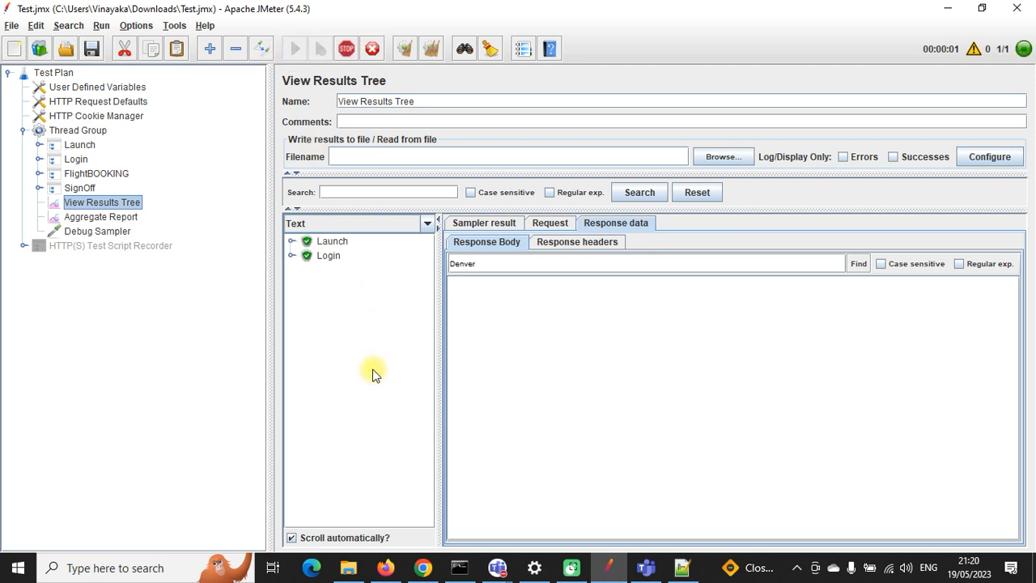
click(344, 301)
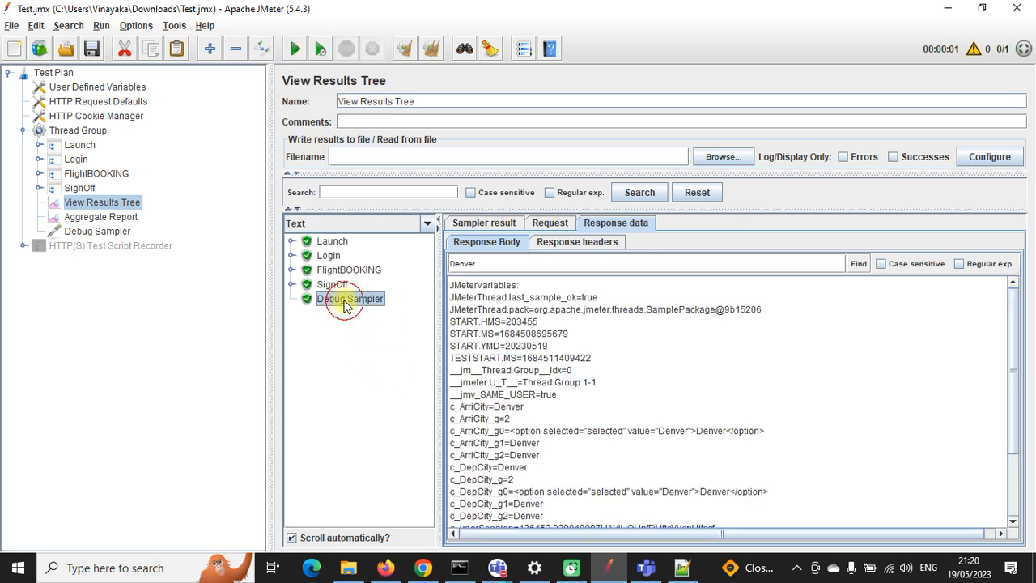
Step: Highlight the c_ArriCity=Denver and c_DepCity=Denver lines in the Debug Sampler output
scroll(571, 382, down, 3)
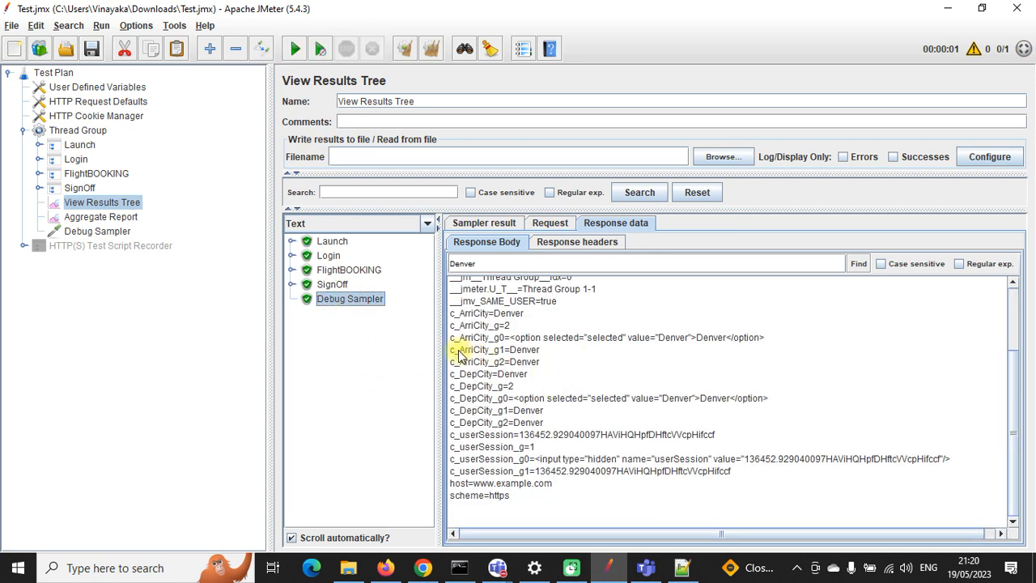
drag(450, 350, 540, 357)
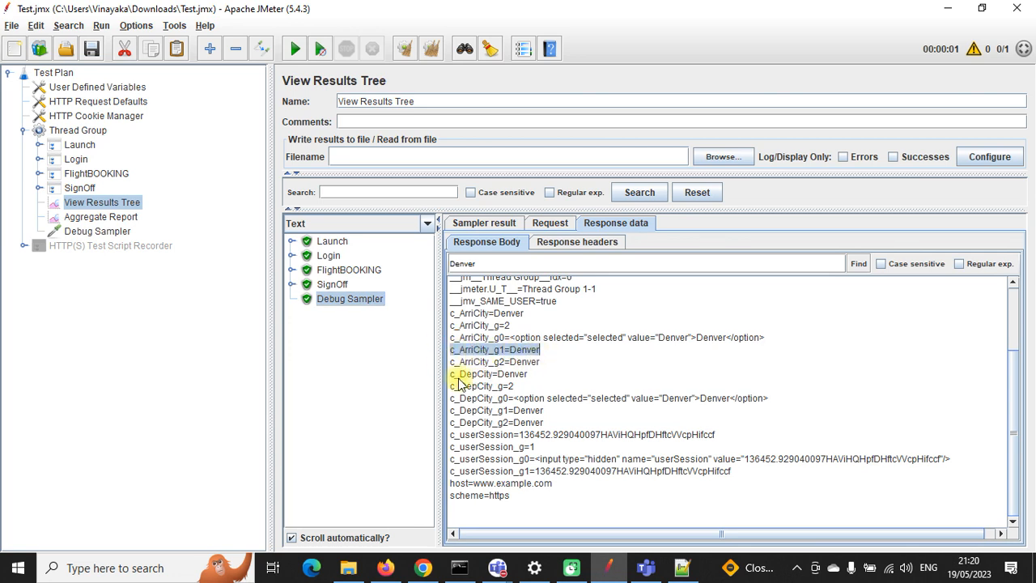
drag(450, 375, 527, 375)
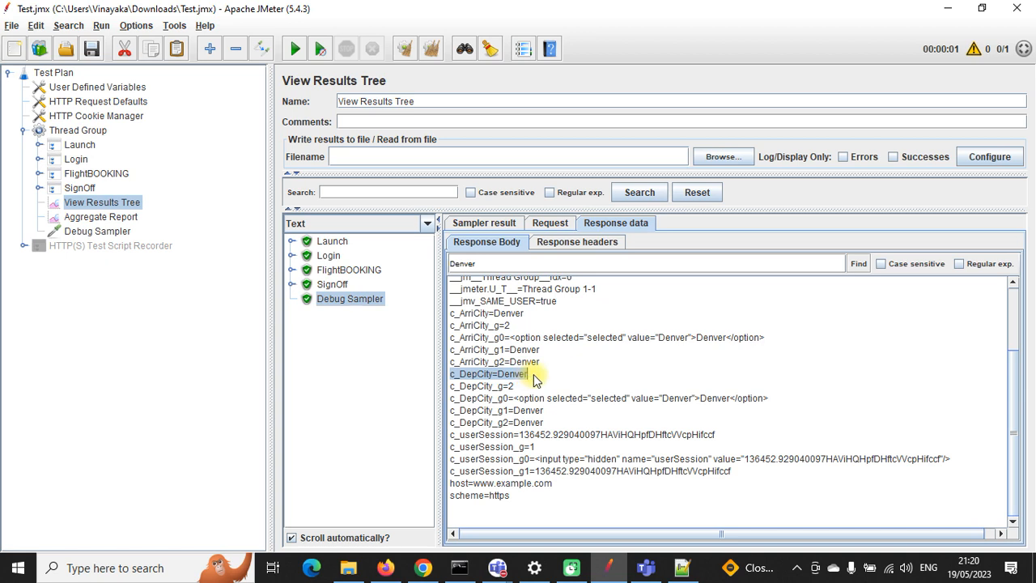
Step: Review the Departure and Arrival extractor settings under request -187
click(39, 173)
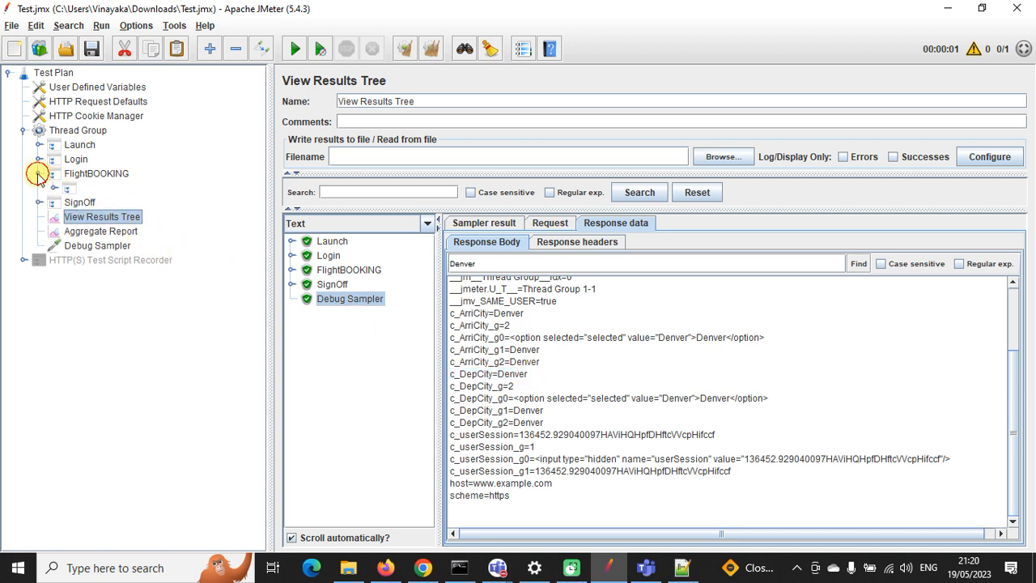
click(53, 188)
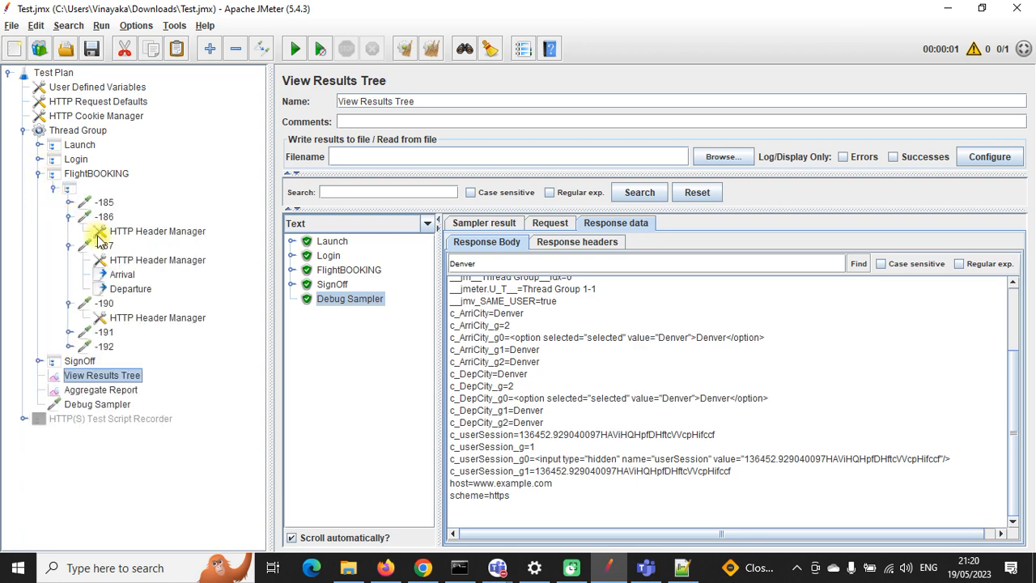
click(128, 293)
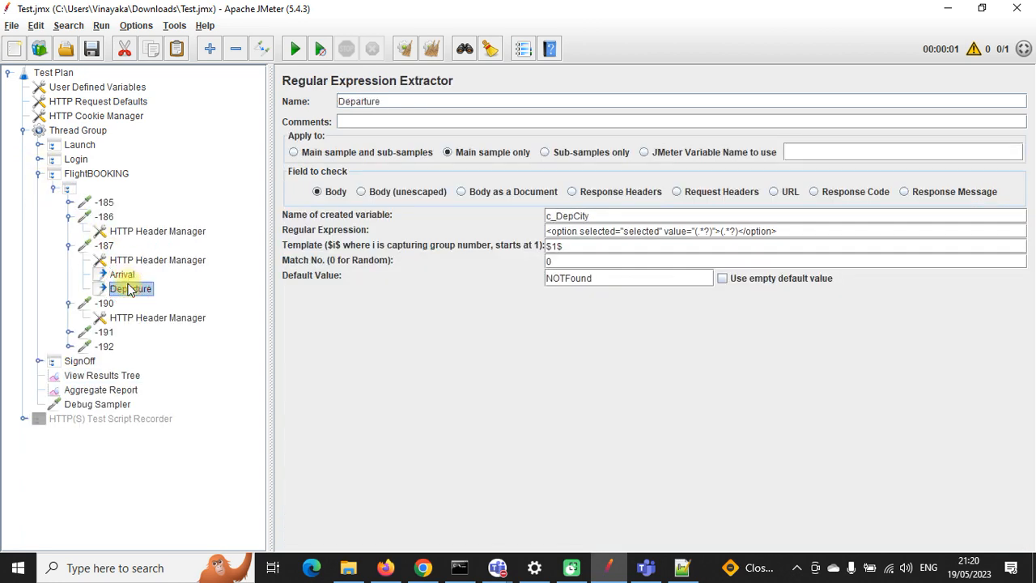
click(123, 275)
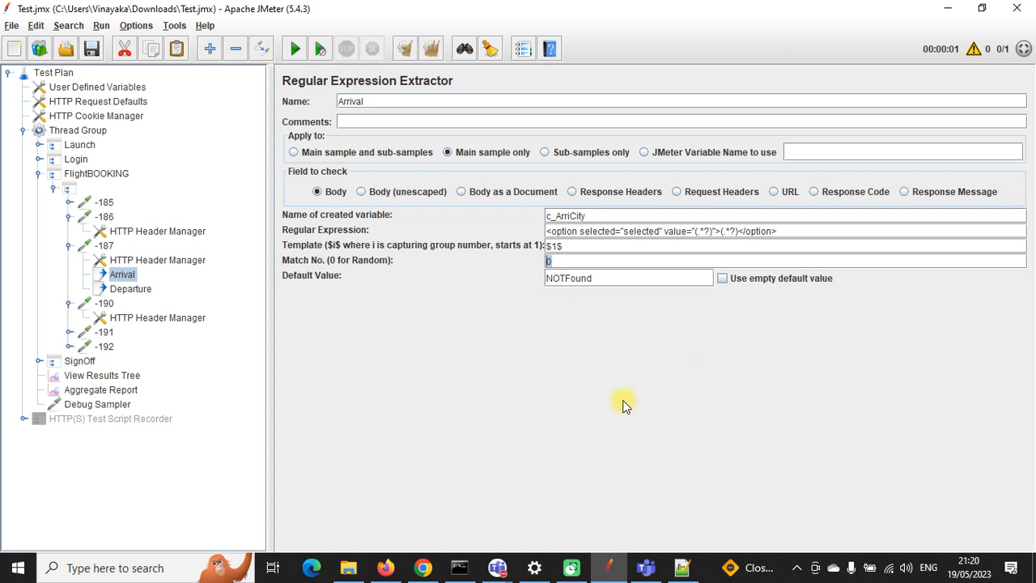
click(125, 291)
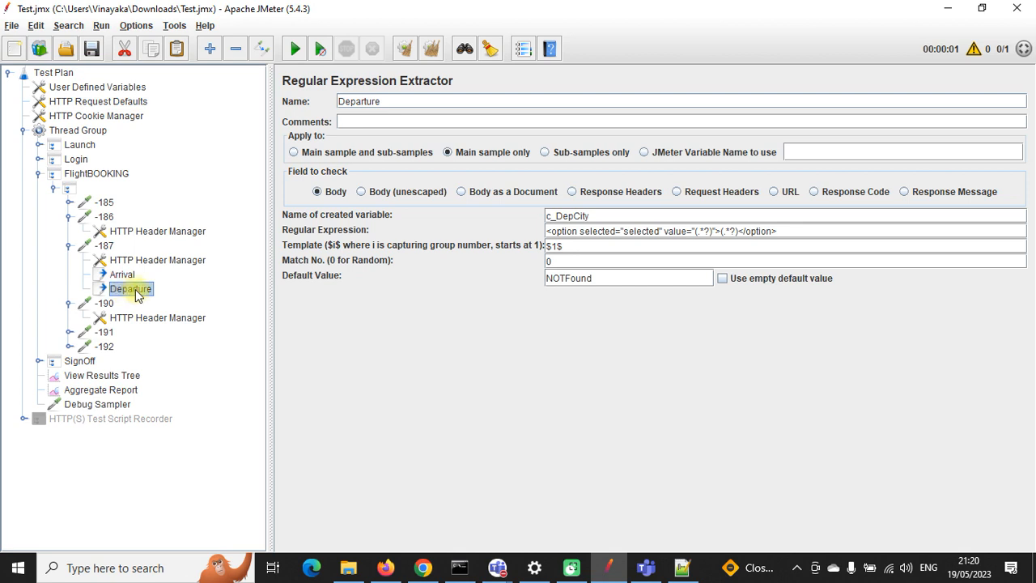
click(551, 260)
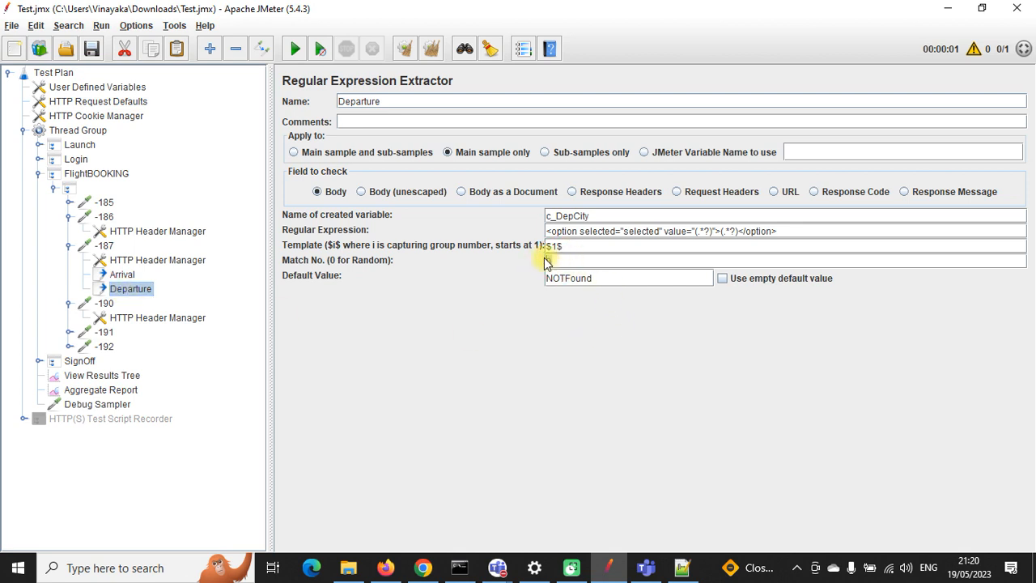
Step: Collapse the child elements of requests -187, -186 and -190 in the test plan tree
click(70, 245)
click(70, 260)
click(69, 247)
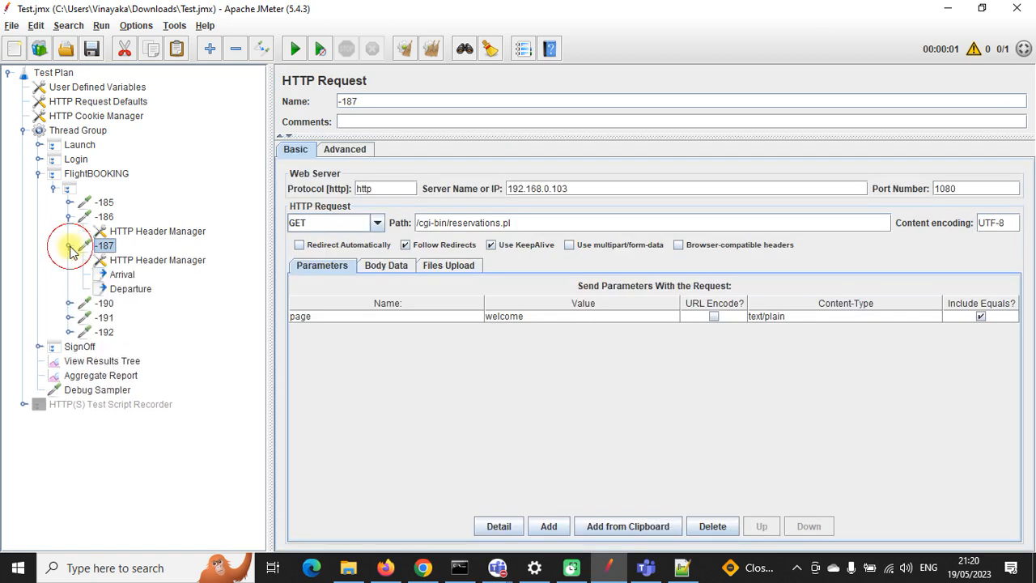
click(70, 247)
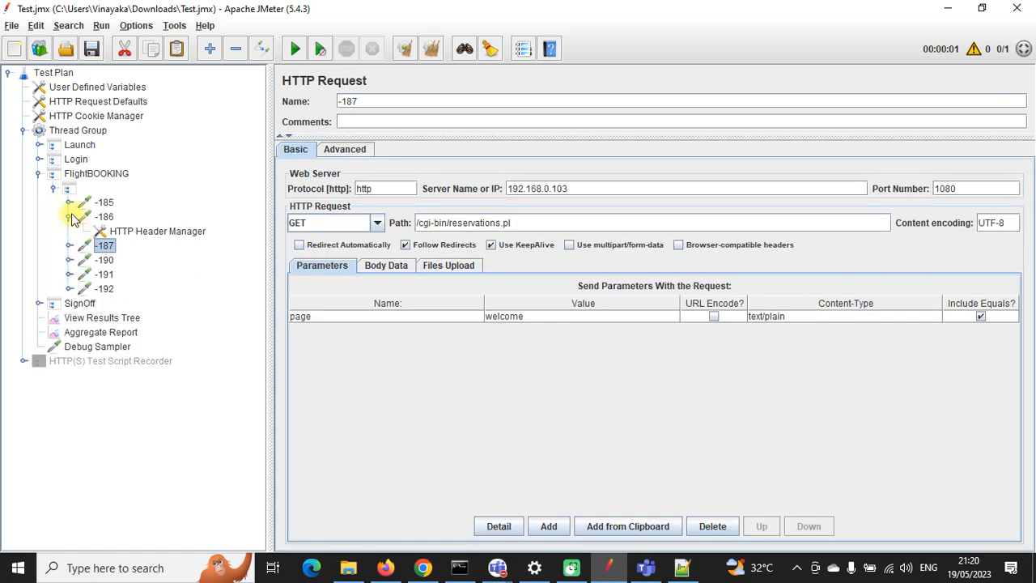
click(69, 217)
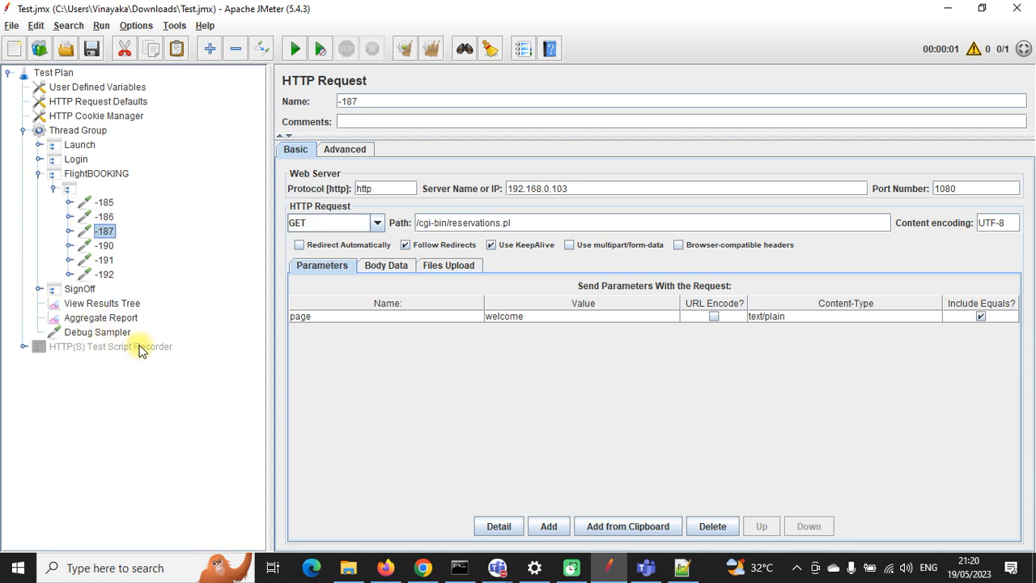
click(70, 246)
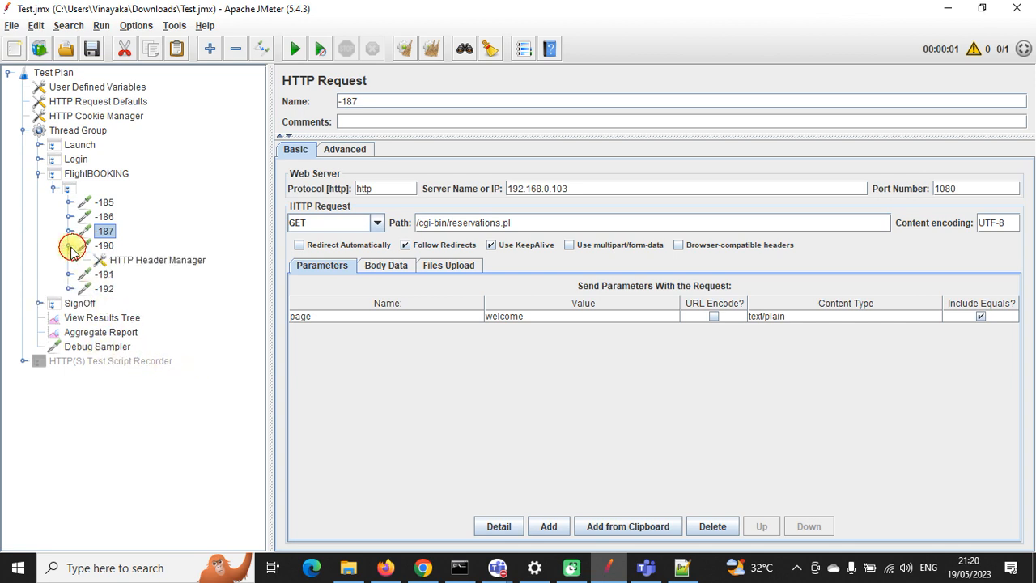
click(69, 246)
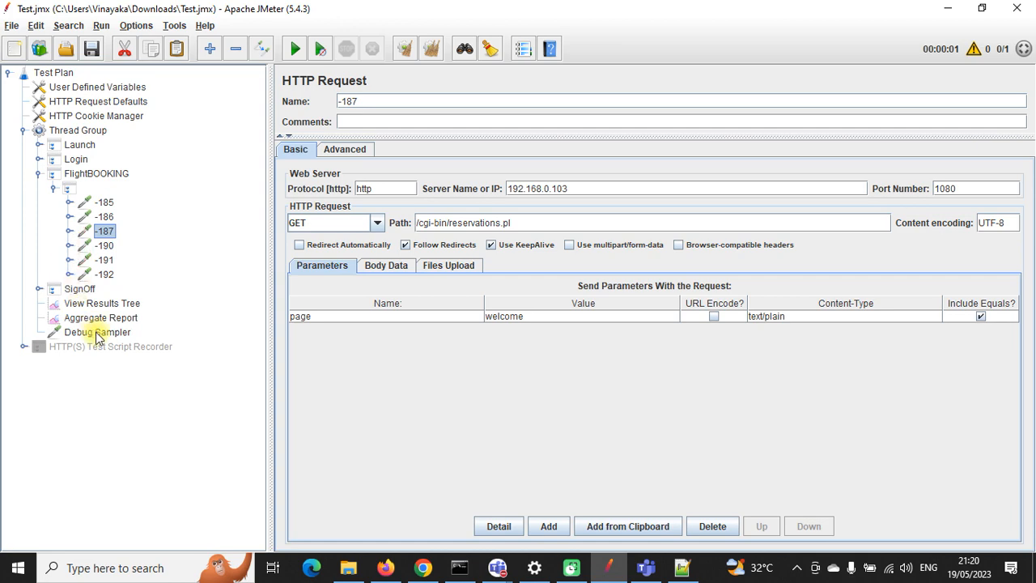
Step: Highlight the c_ArriCity_g0 and c_DepCity_g0 values, then show sample -187's response body
click(100, 303)
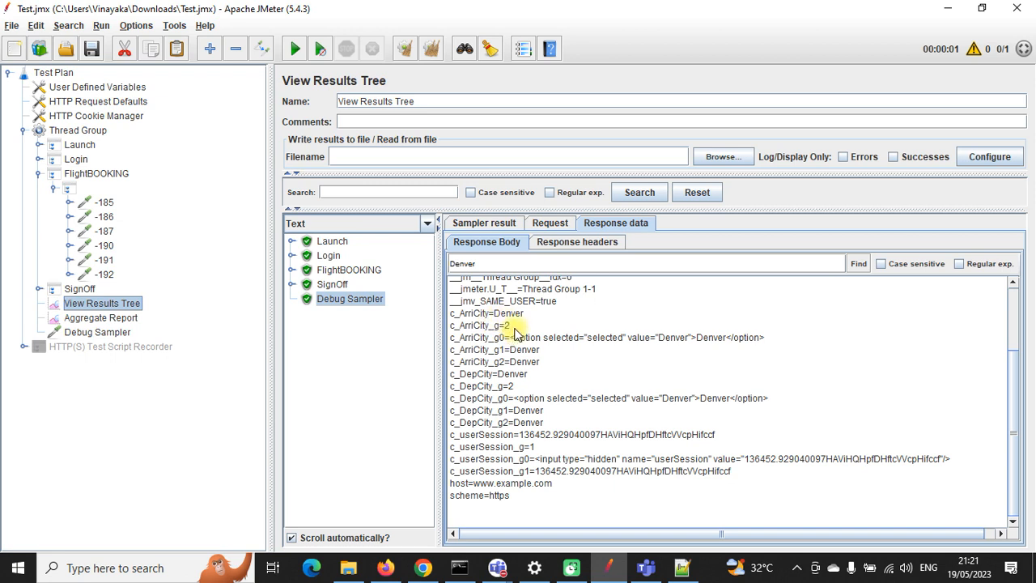
drag(515, 336, 766, 338)
drag(768, 397, 513, 398)
click(534, 417)
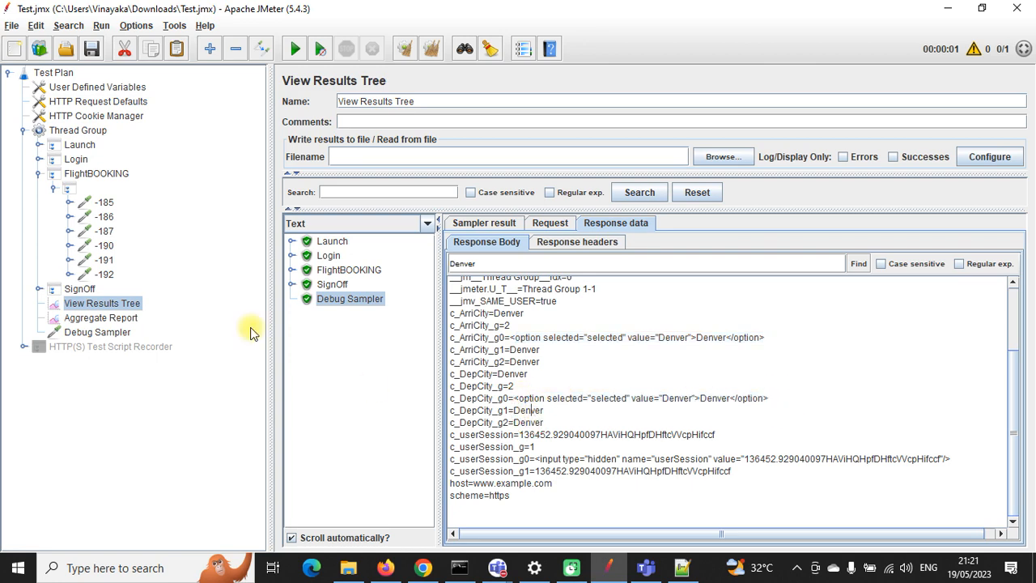
click(292, 271)
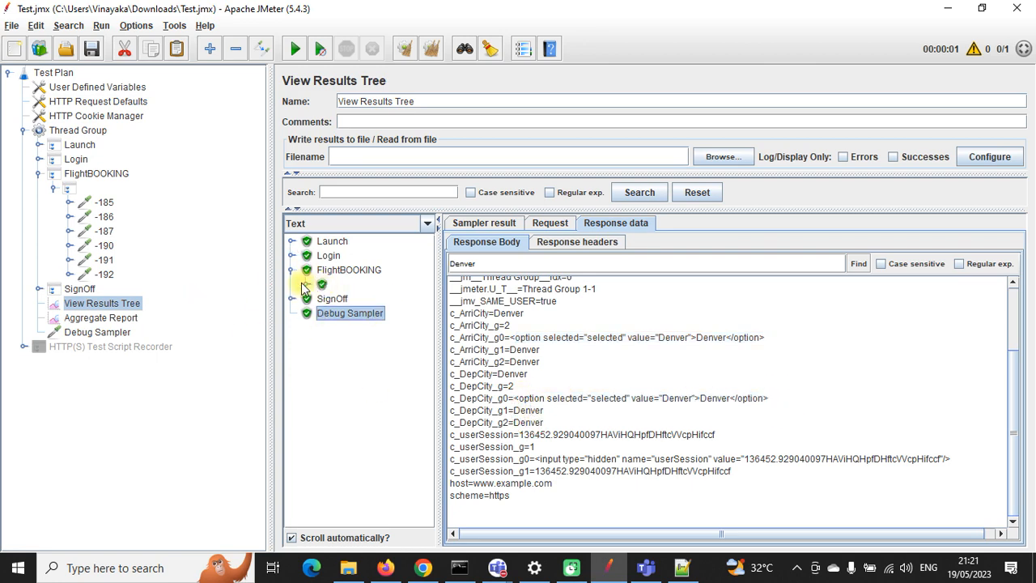
click(306, 284)
click(357, 314)
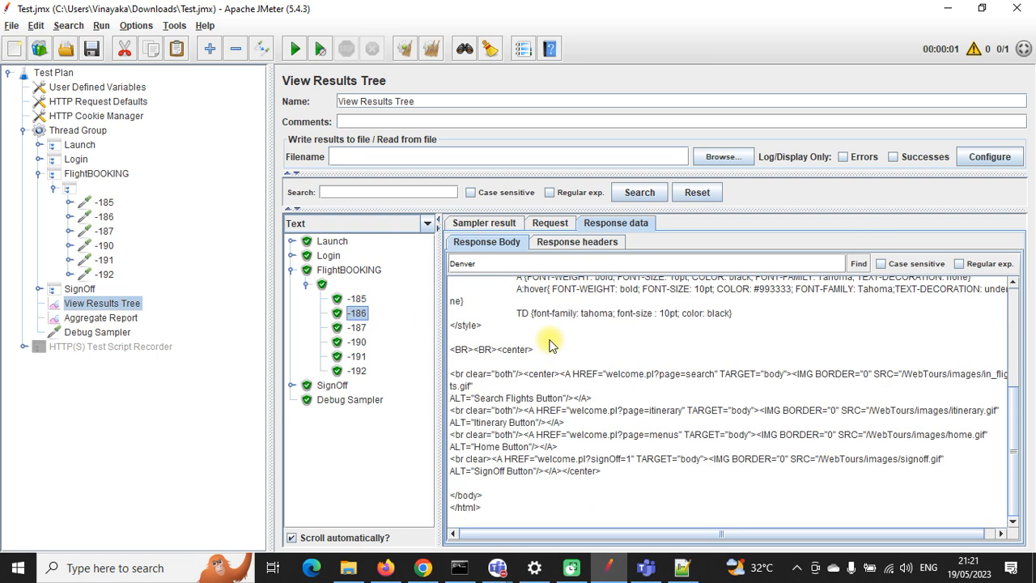
click(356, 327)
scroll(746, 403, down, 10)
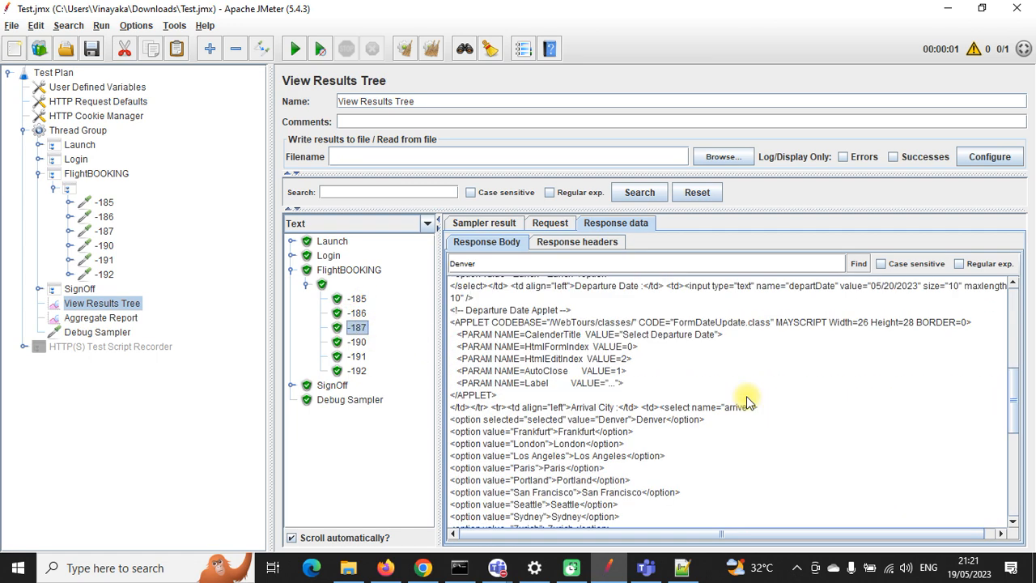
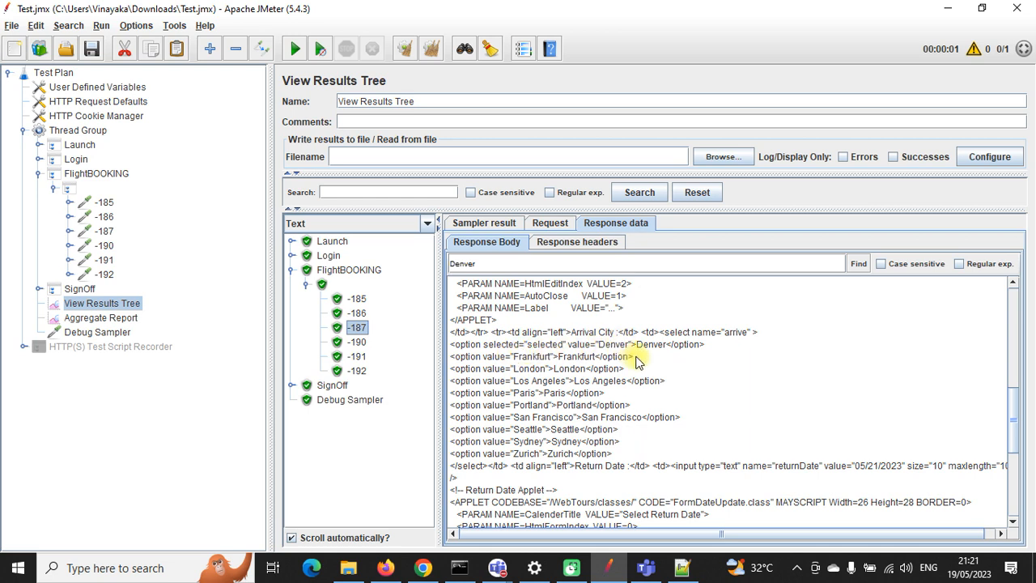
Step: Copy the Denver-to-Zurich option lines from the -187 response body and go to the end of the Notepad++ notes
drag(450, 343, 619, 457)
key(ctrl+c)
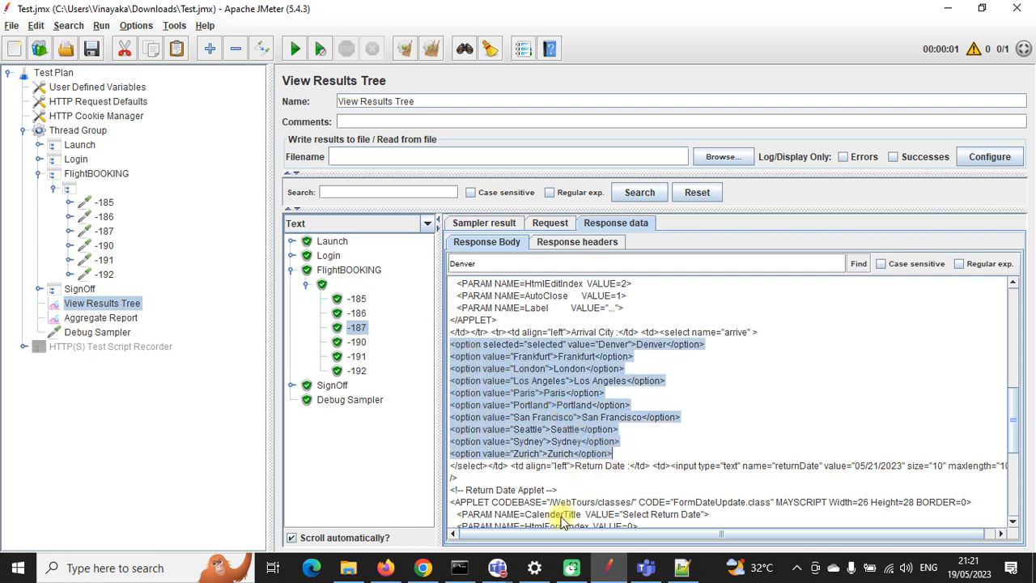
click(682, 567)
click(478, 311)
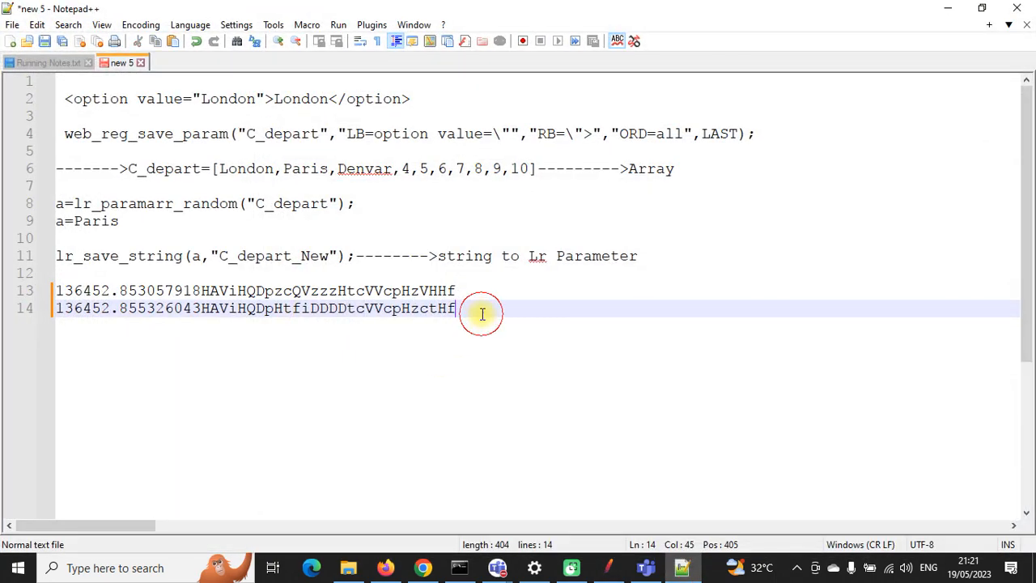
Step: Paste the ten city option lines below the two session values in the notes
key(Return)
key(Return)
key(ctrl+v)
scroll(402, 309, down, 1)
scroll(402, 308, down, 1)
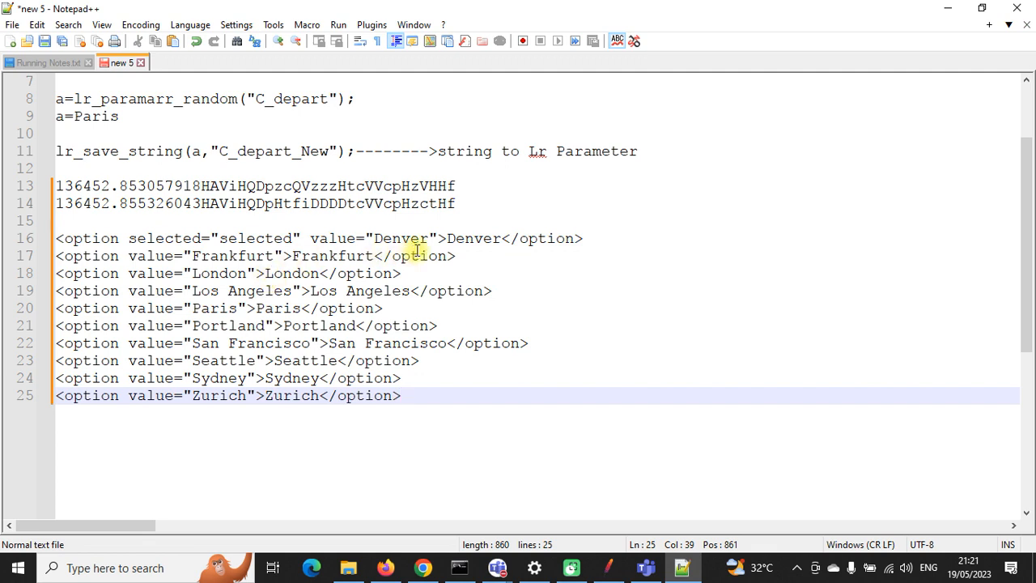
Step: Review the pasted Denver and Frankfurt option lines, then return to JMeter
drag(468, 255, 59, 255)
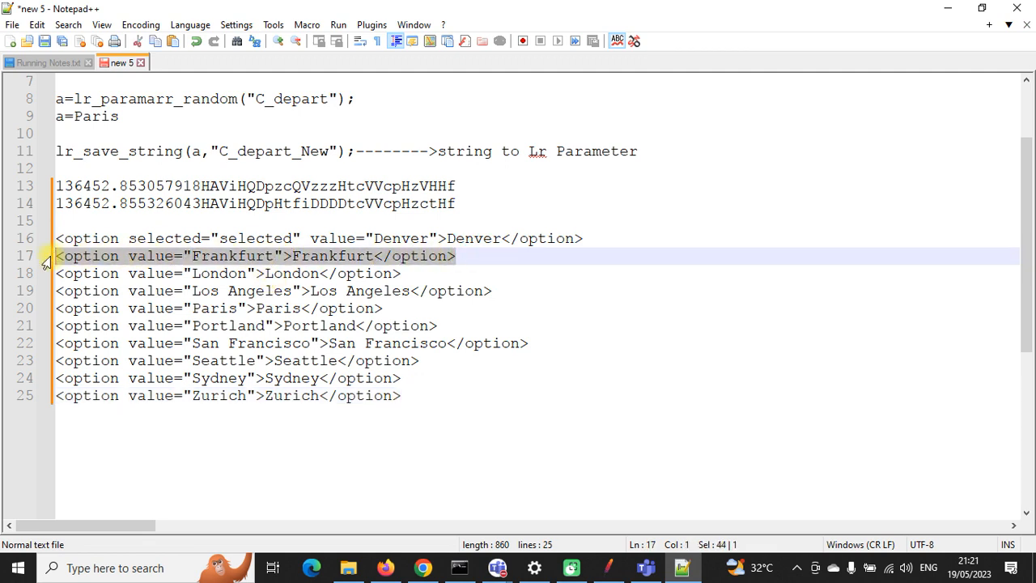
click(155, 237)
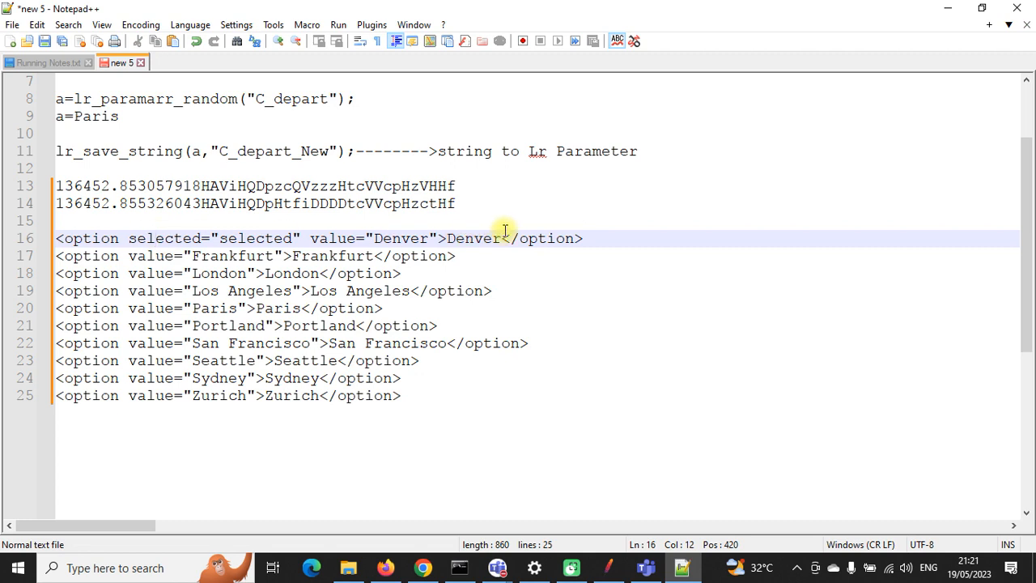
drag(596, 241, 55, 238)
click(121, 236)
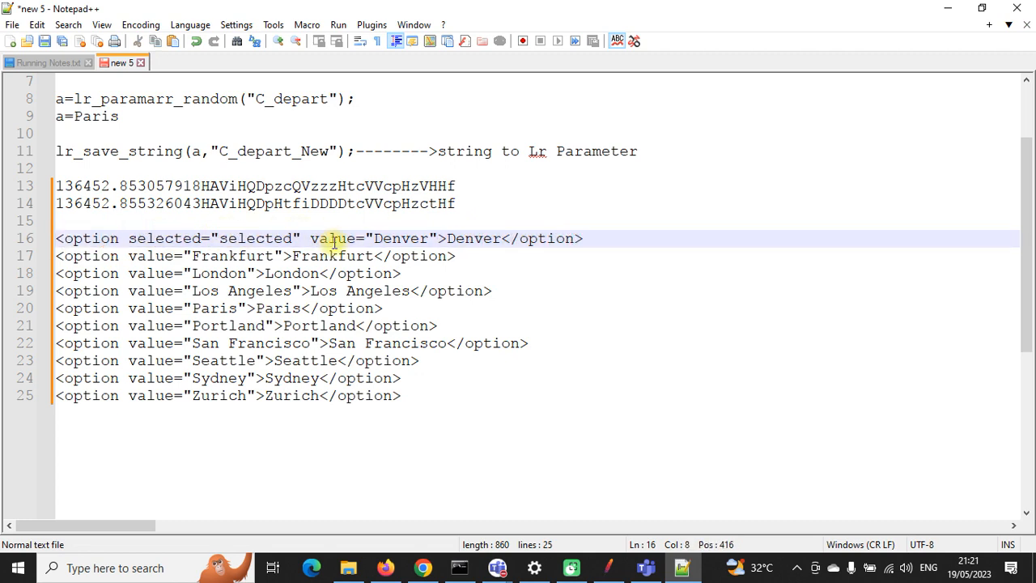
click(592, 237)
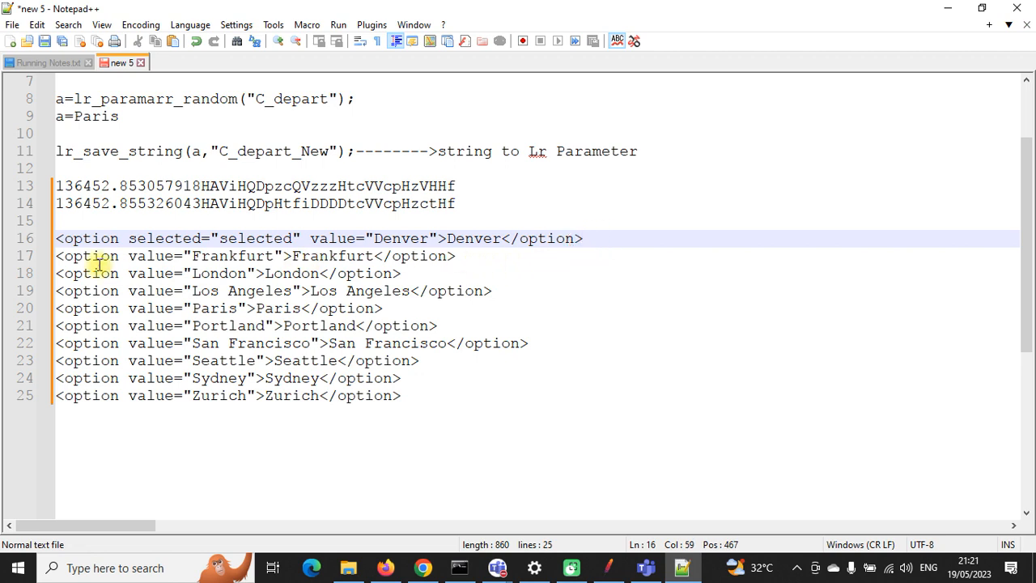
drag(57, 256, 407, 395)
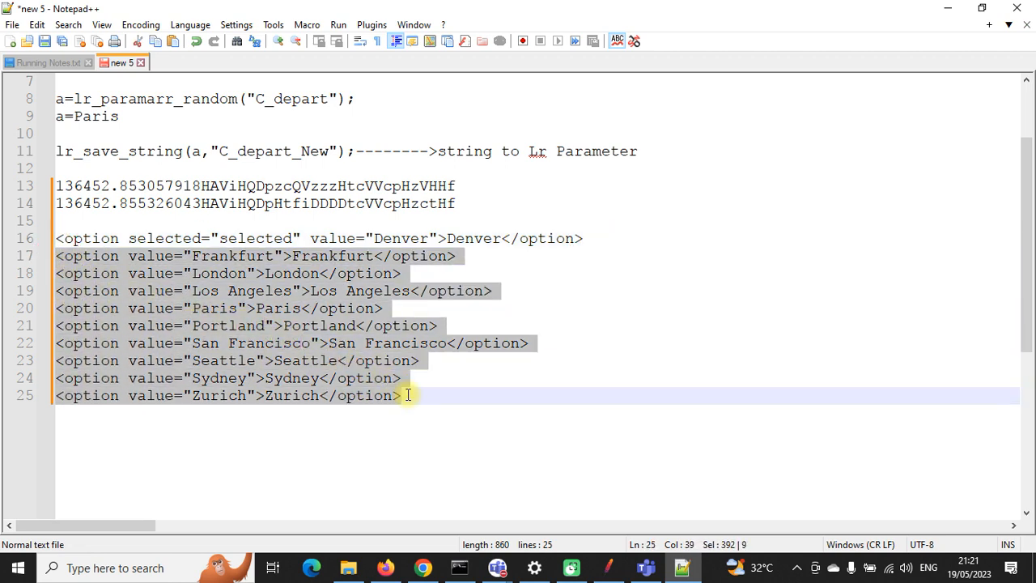
click(149, 258)
click(154, 292)
click(158, 326)
click(165, 379)
drag(467, 257, 59, 257)
key(ctrl+c)
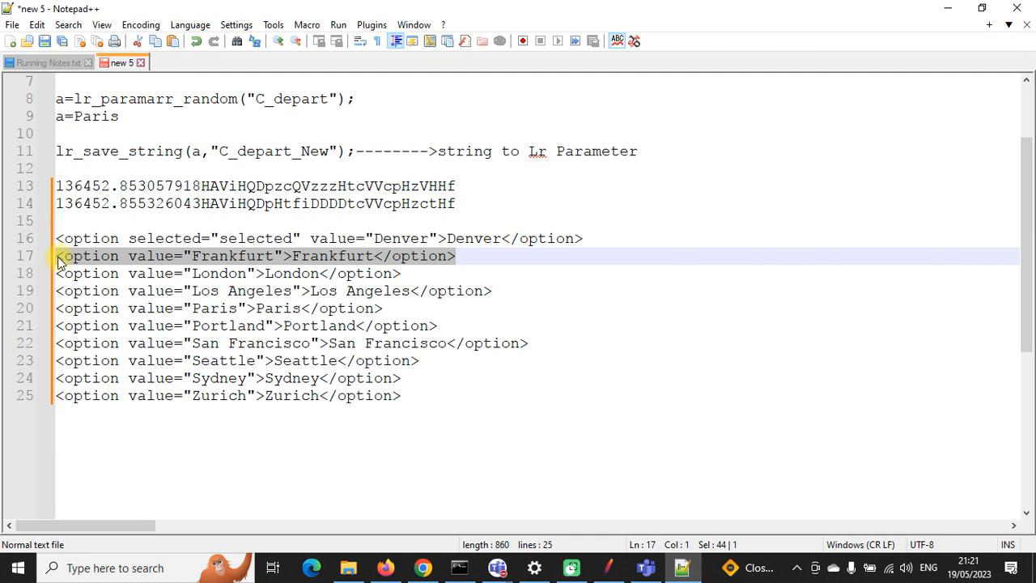
click(607, 567)
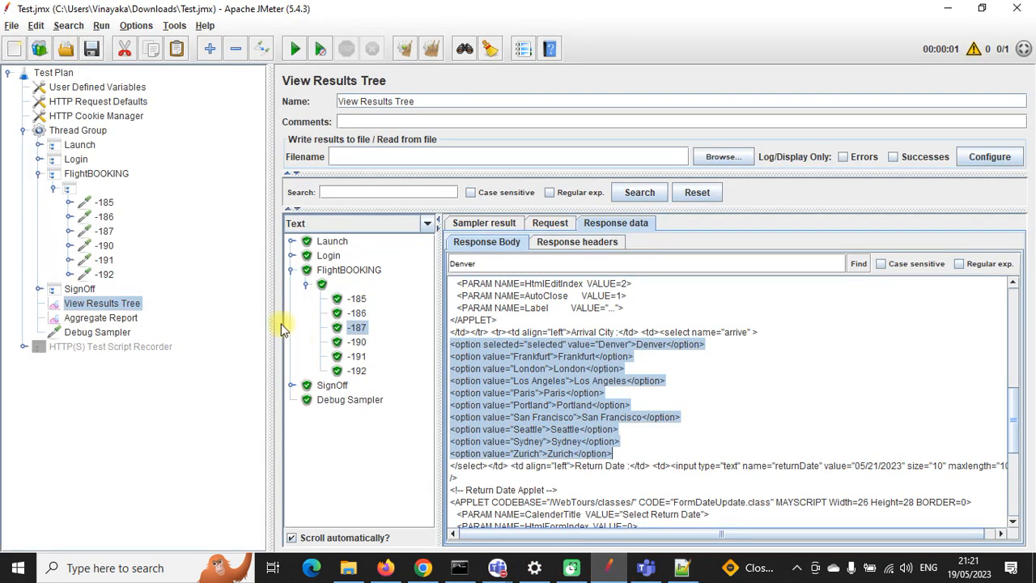
Step: Change the Arrival extractor's regular expression to <option value="(.*?)">(.*?)</option>
click(70, 232)
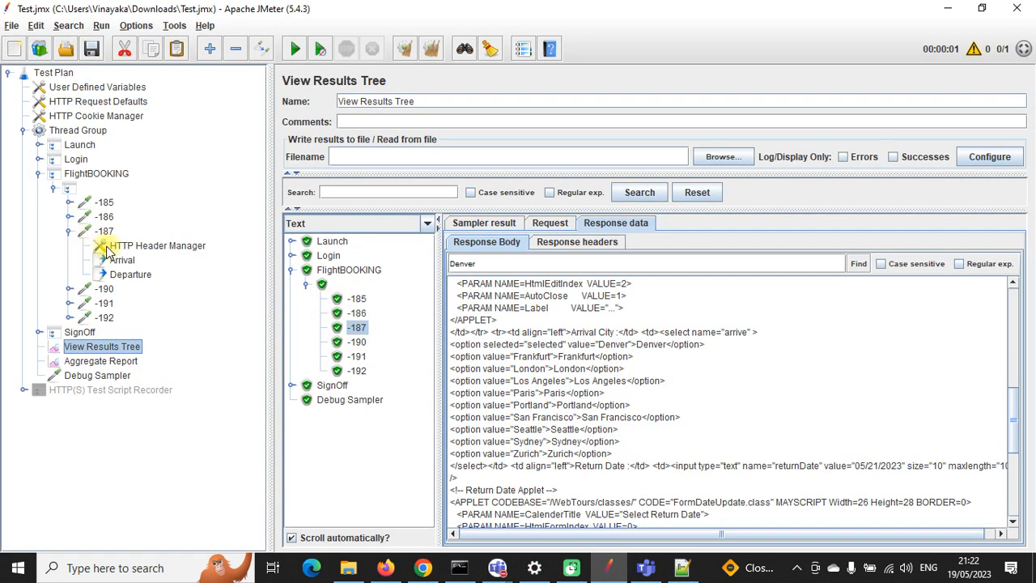
click(113, 259)
drag(782, 231, 542, 227)
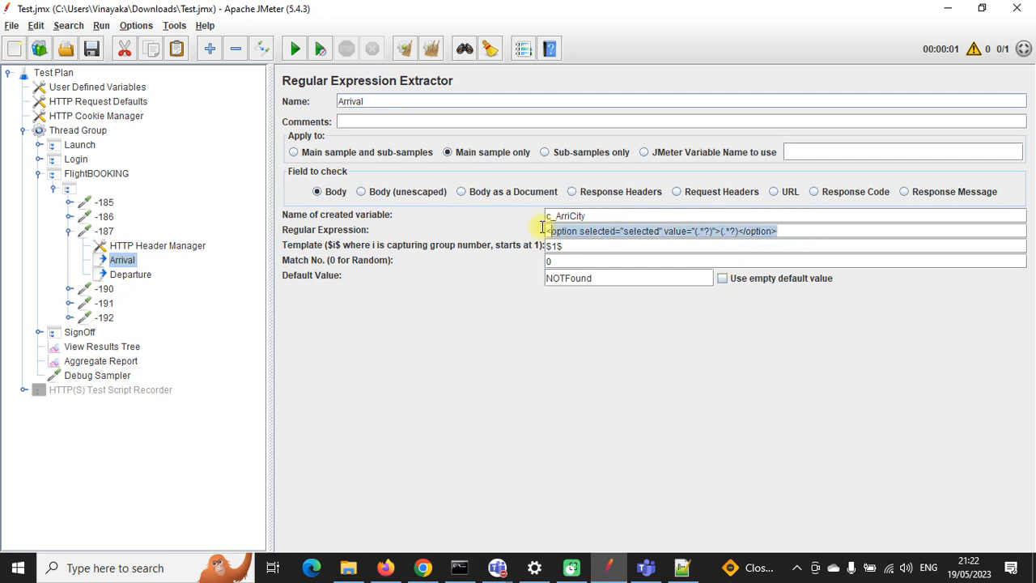
key(ctrl+v)
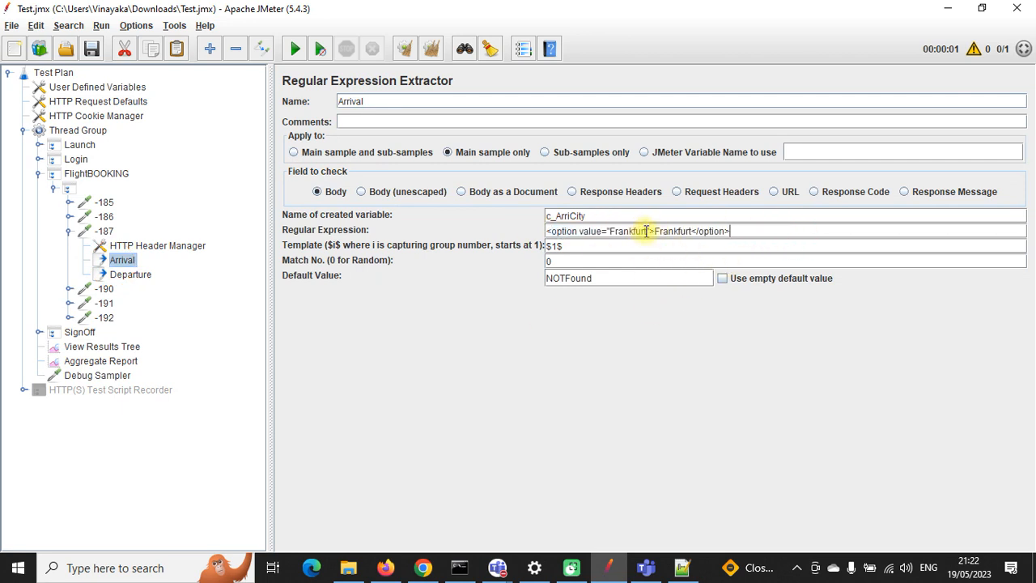
key(BackSpace)
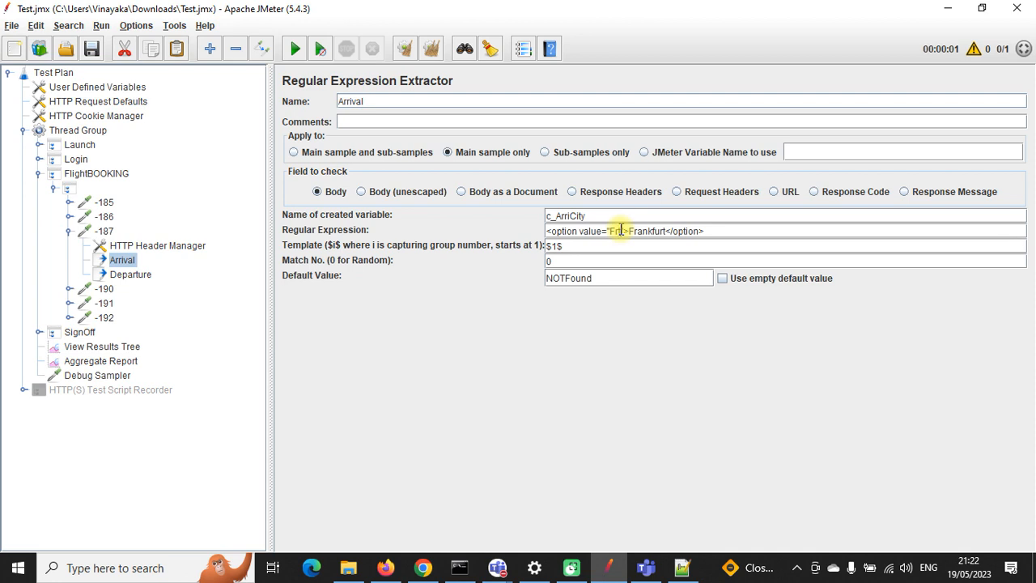
key(BackSpace)
key(BackSpace)
text(())
text(.)
text(*)
text(?)
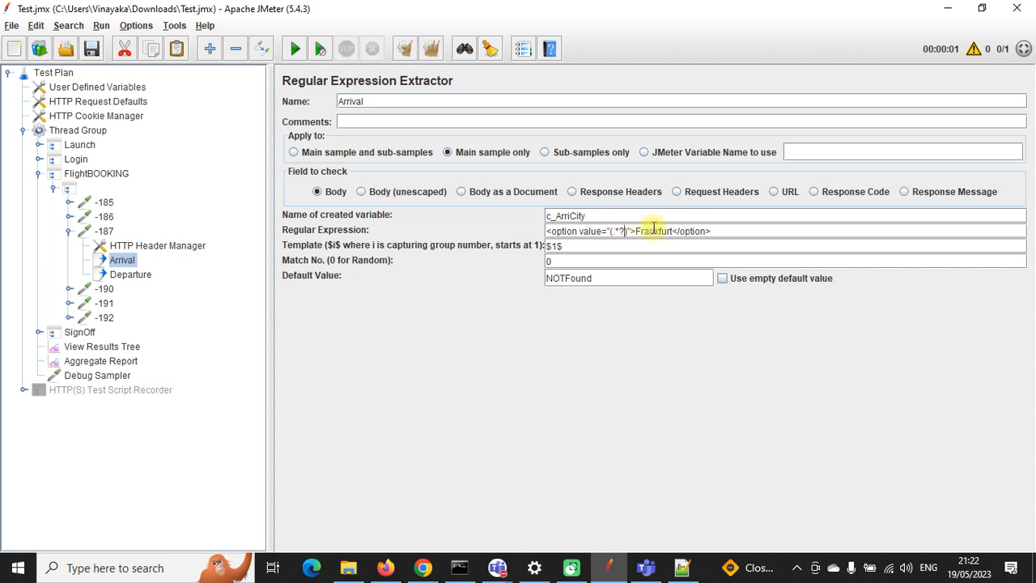
drag(673, 230, 655, 231)
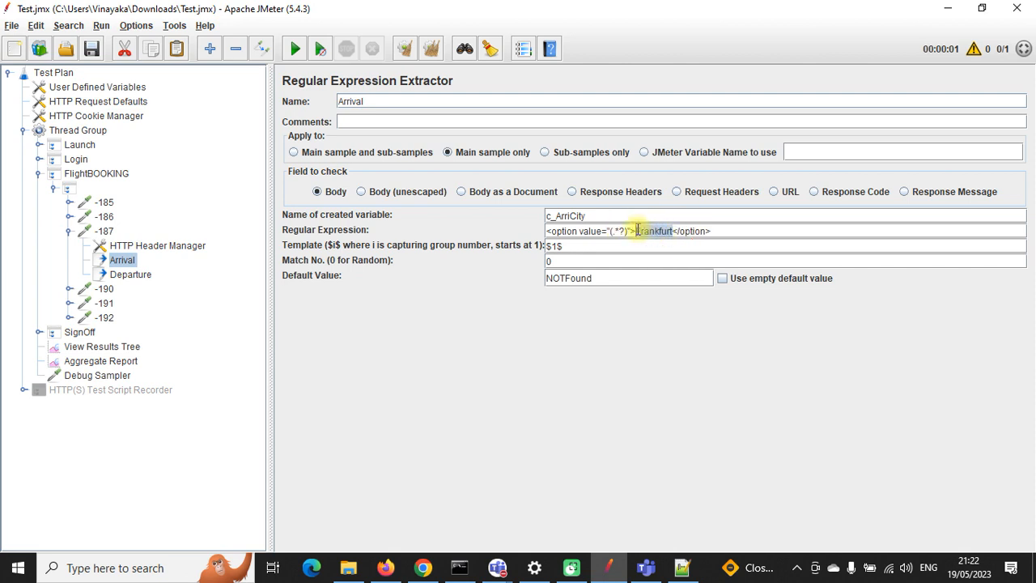
key(BackSpace)
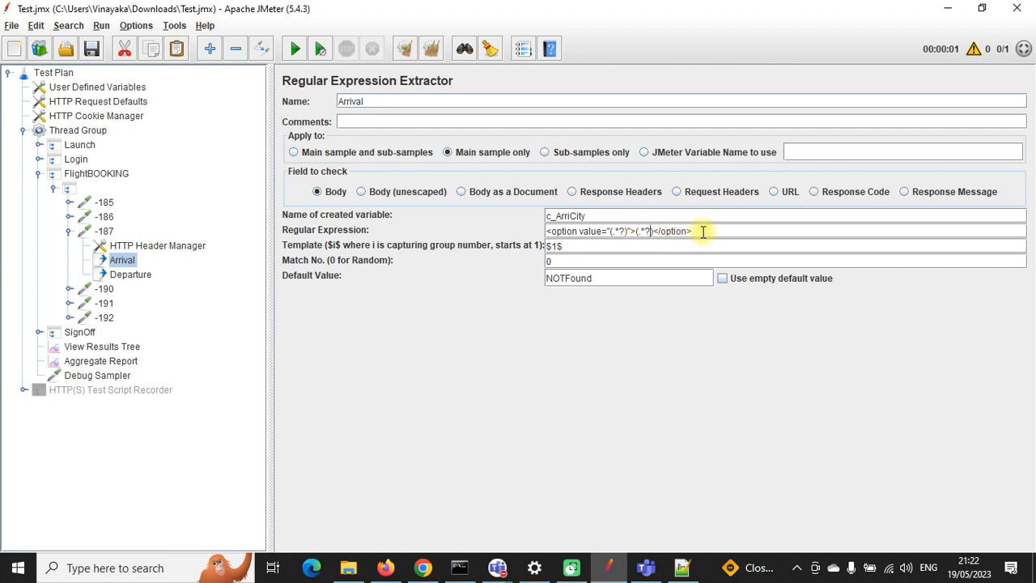
drag(701, 230, 562, 230)
key(ctrl+c)
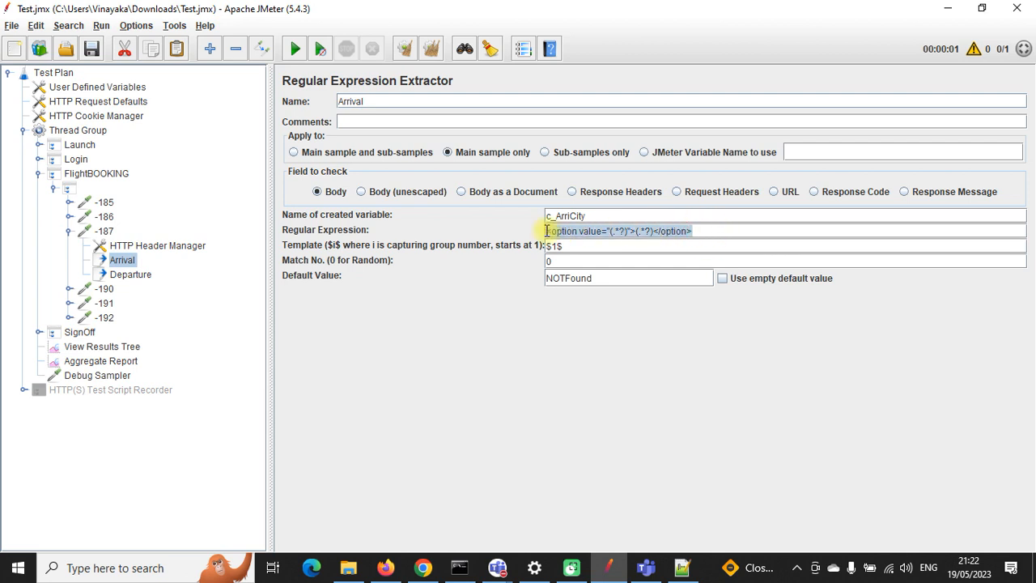
Step: Paste the same expression into the Departure extractor and save the test plan
click(125, 275)
drag(792, 231, 535, 232)
key(ctrl+v)
click(90, 50)
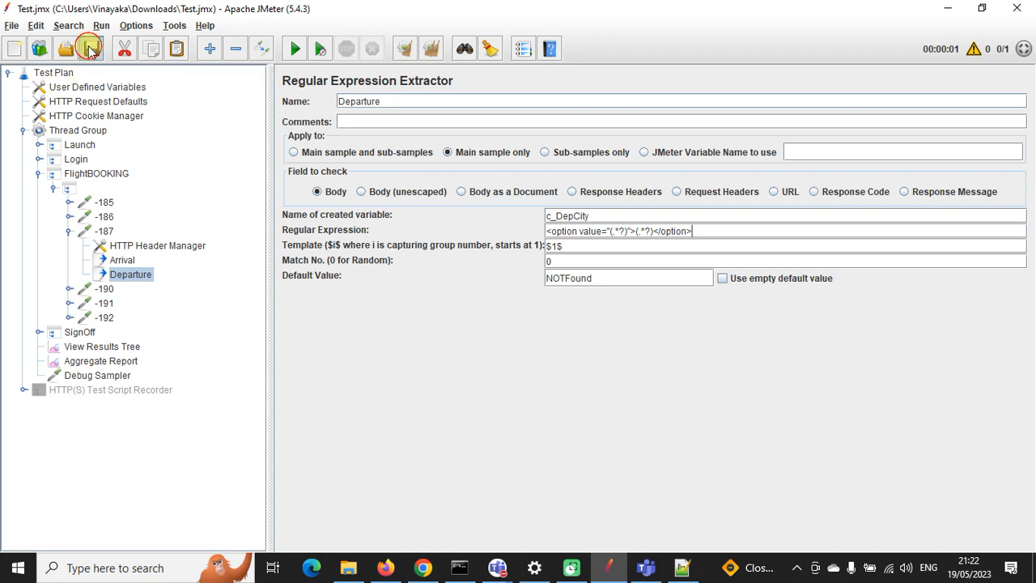
click(101, 348)
Step: Clear the results, run the plan, and view the Debug Sampler's captured variables
click(430, 51)
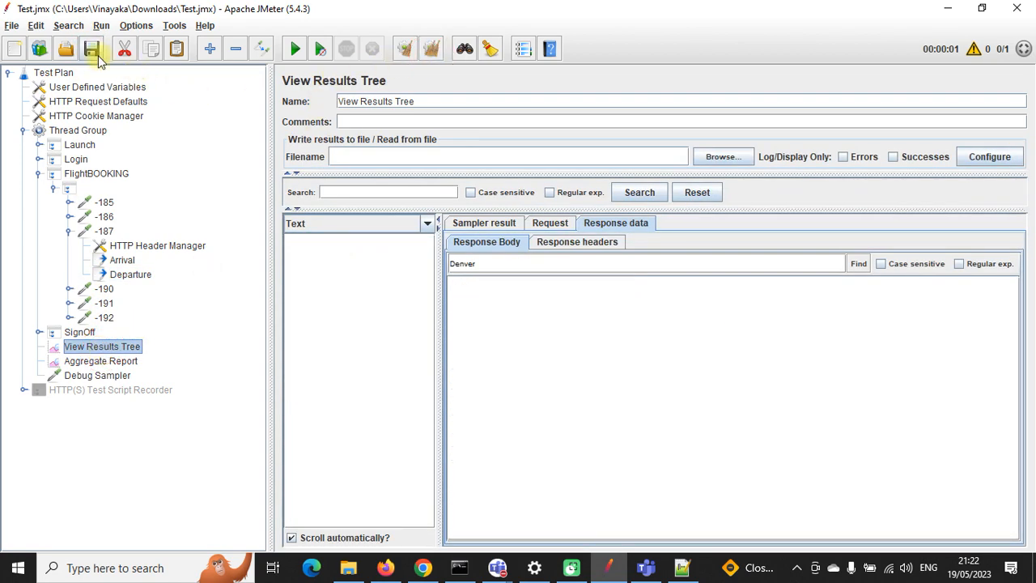
click(295, 48)
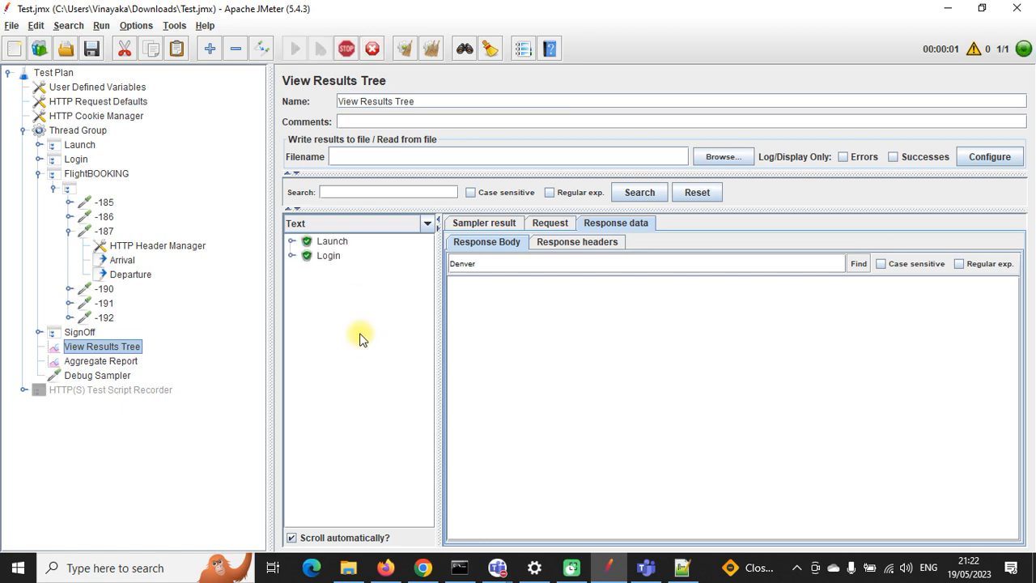
click(341, 301)
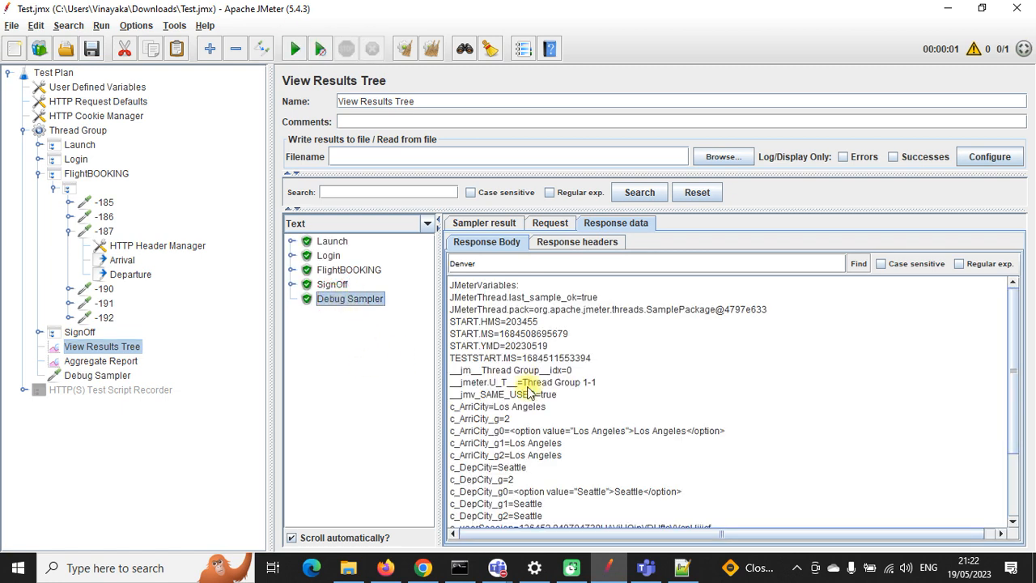
scroll(629, 372, down, 3)
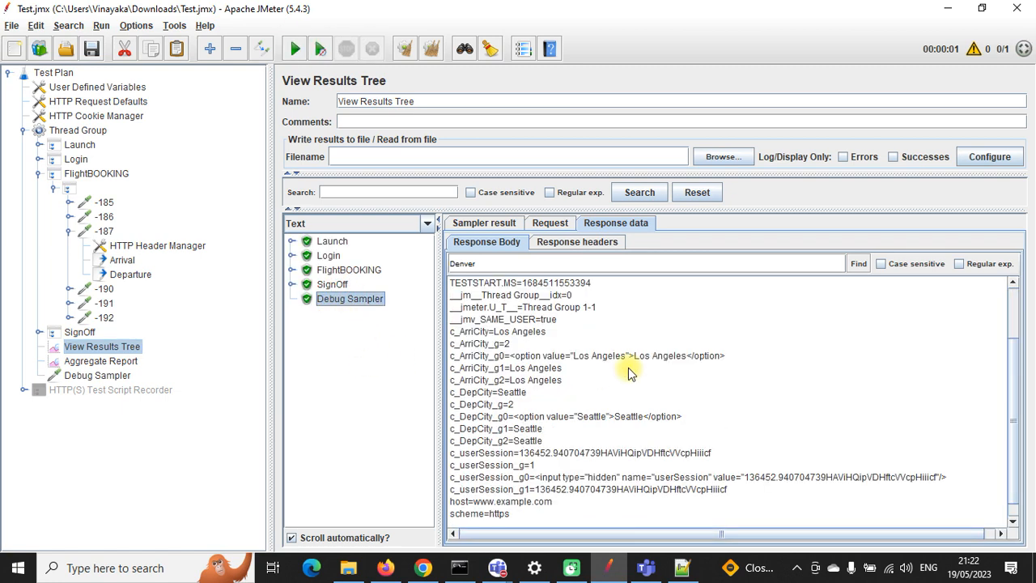
Step: Compare the extractors' match numbers with the extracted arrival Los Angeles and departure Seattle
click(124, 258)
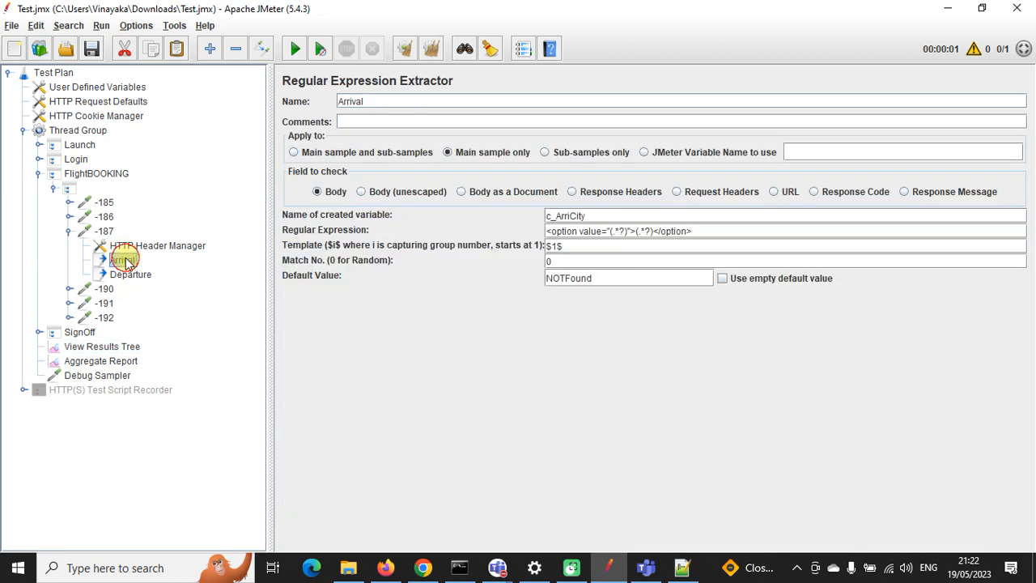
double_click(564, 262)
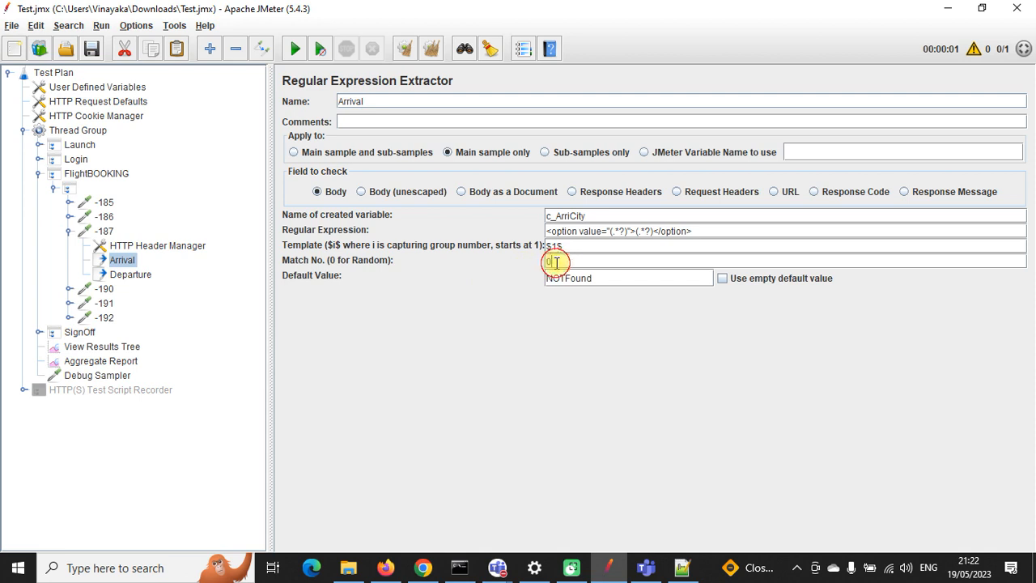
click(129, 275)
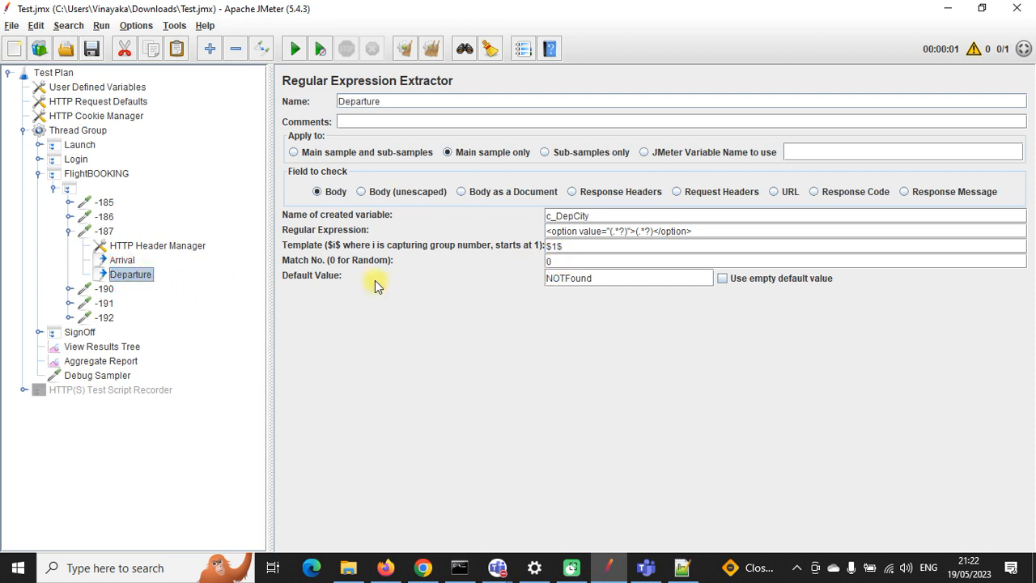
click(554, 264)
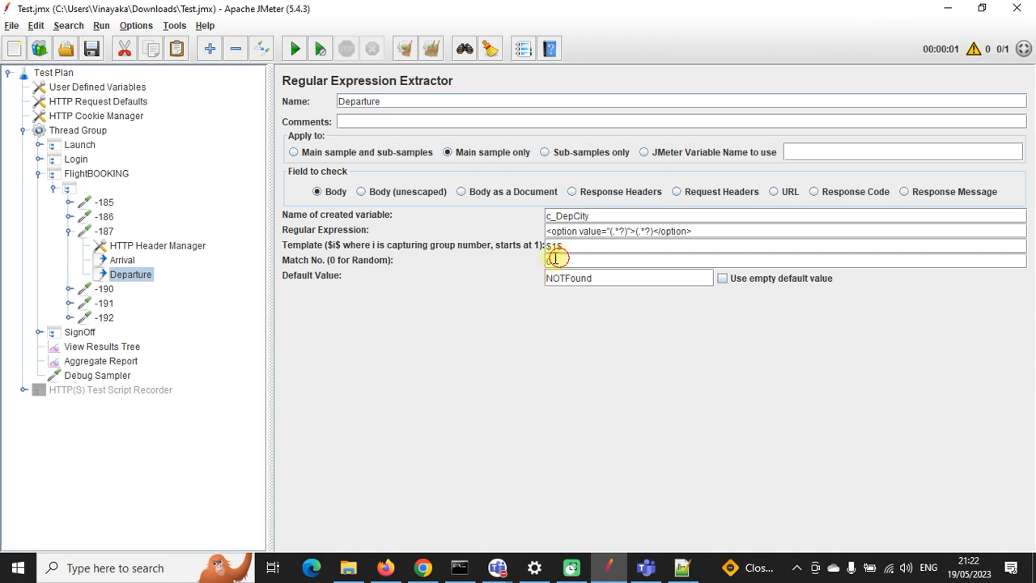
click(88, 375)
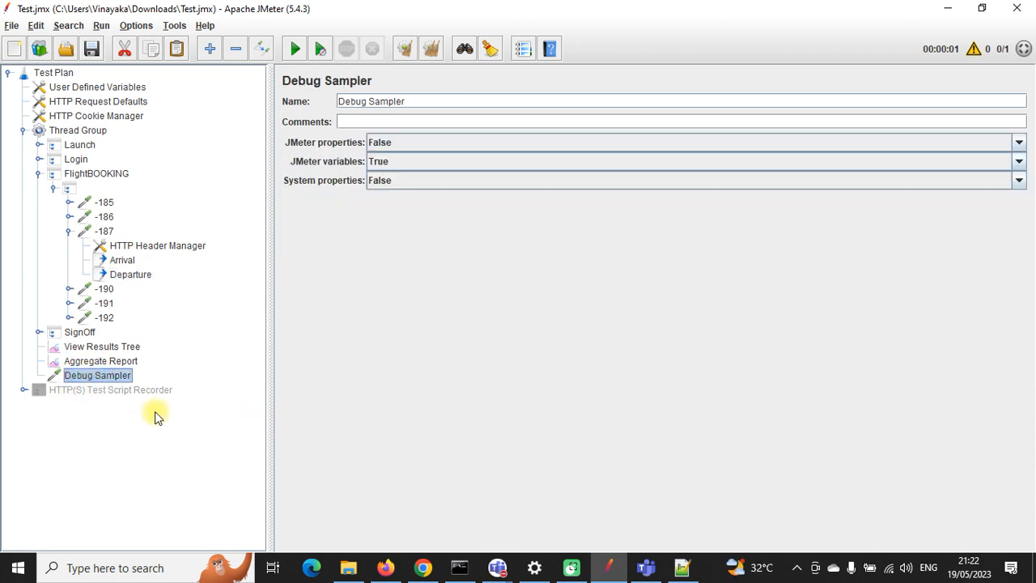
click(97, 346)
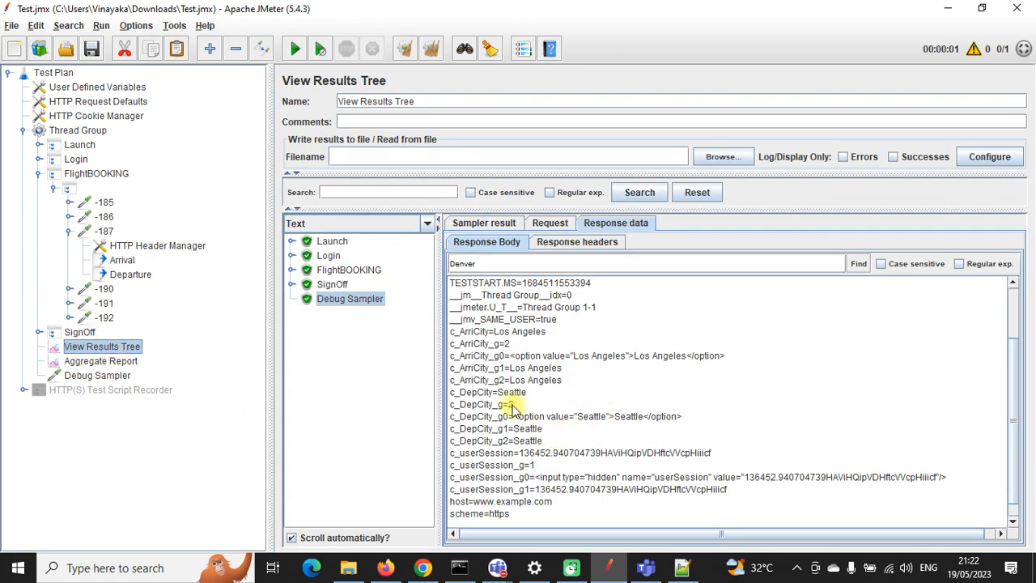
drag(564, 369, 512, 370)
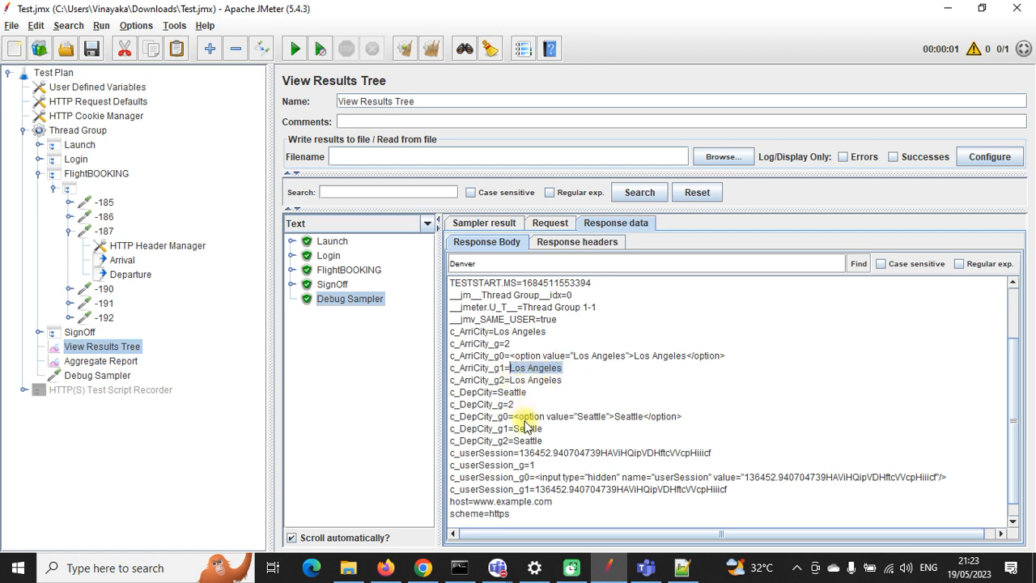
drag(544, 429, 516, 428)
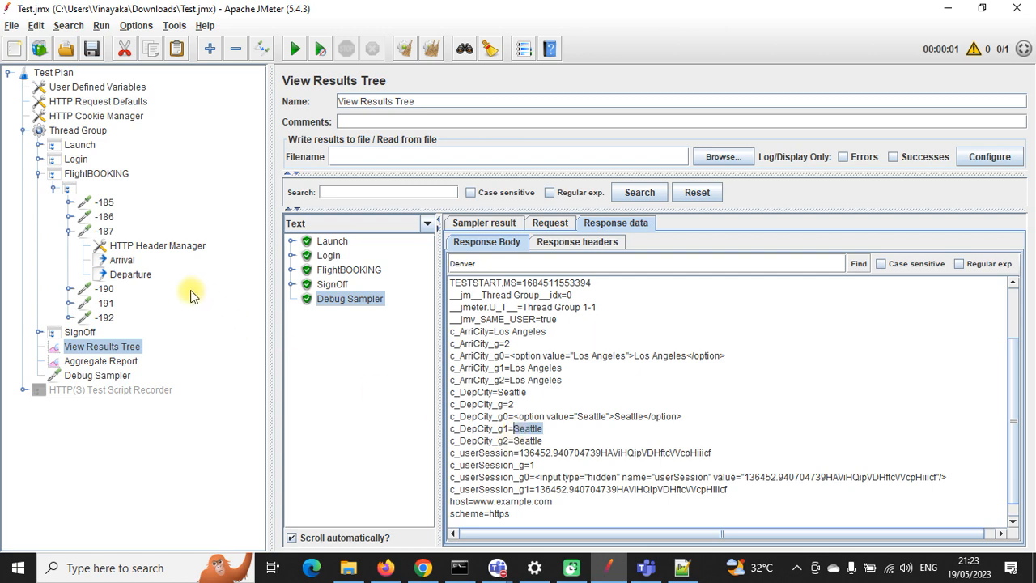
Step: Set the Departure extractor's Match No. to 1 and rerun the test
click(122, 260)
drag(561, 264, 534, 267)
click(130, 274)
text(1)
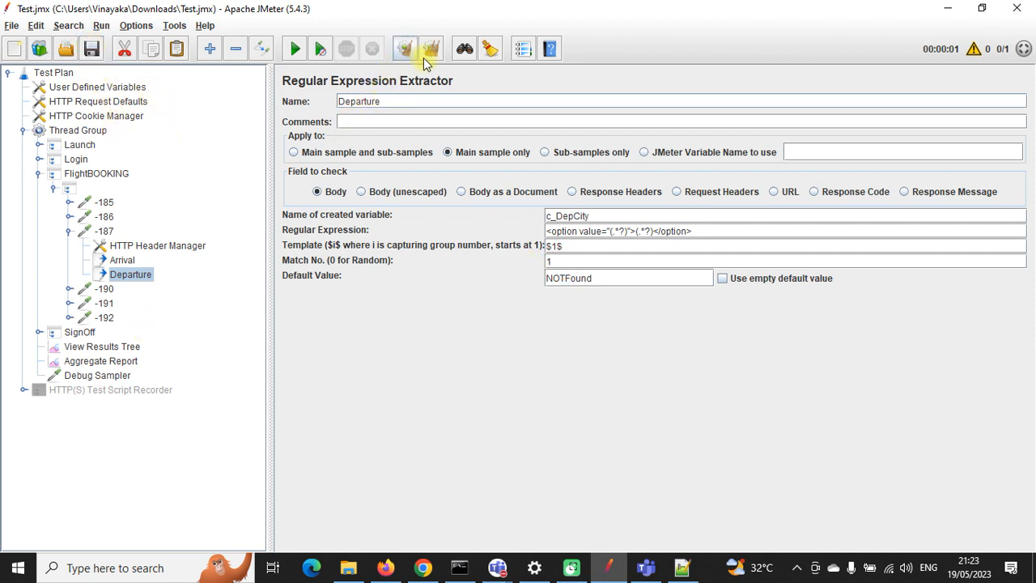
click(295, 48)
Step: Check the Debug Sampler output, which now shows Frankfurt as the departure city
click(122, 347)
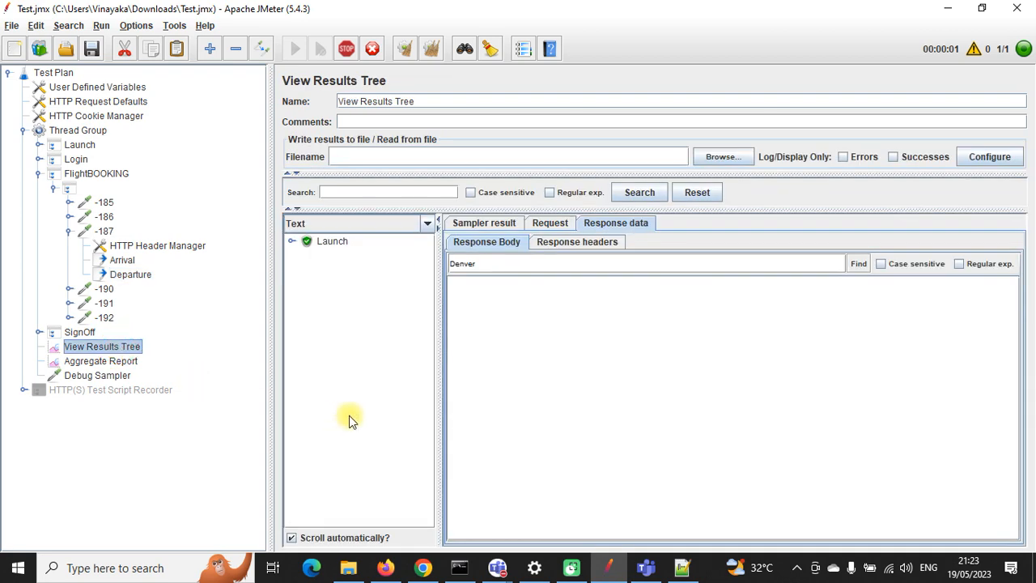
click(334, 304)
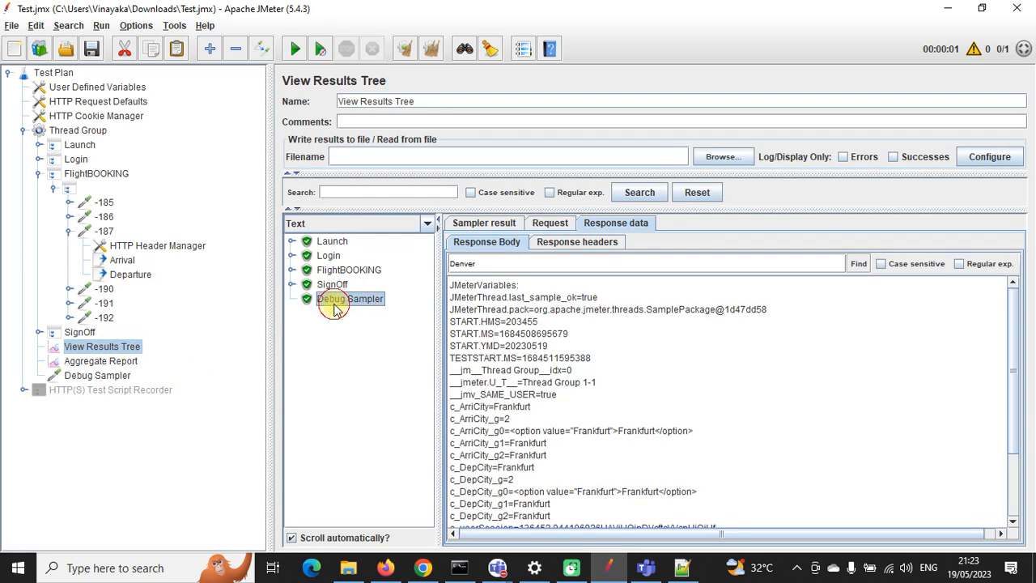
scroll(526, 405, down, 3)
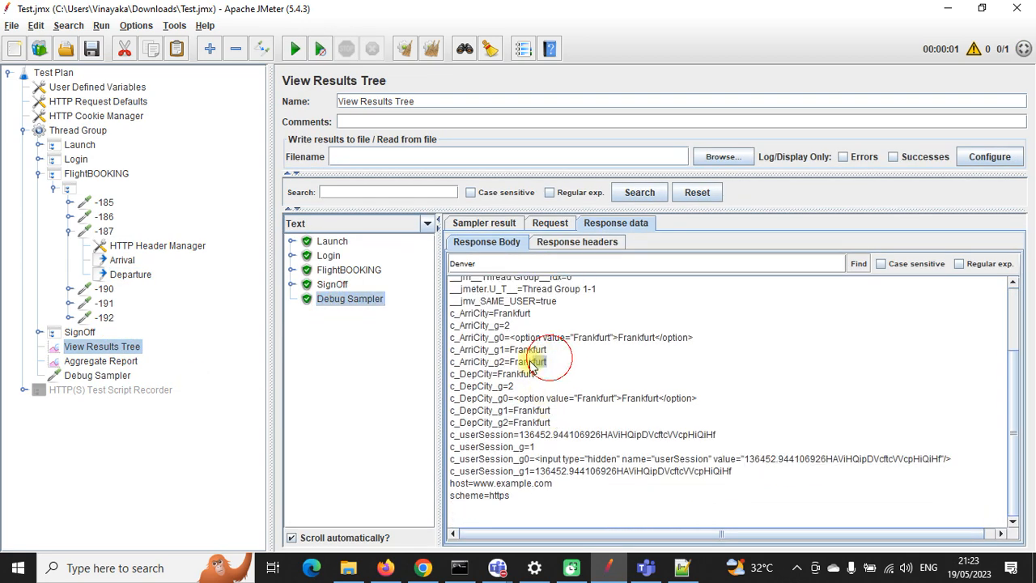
double_click(520, 422)
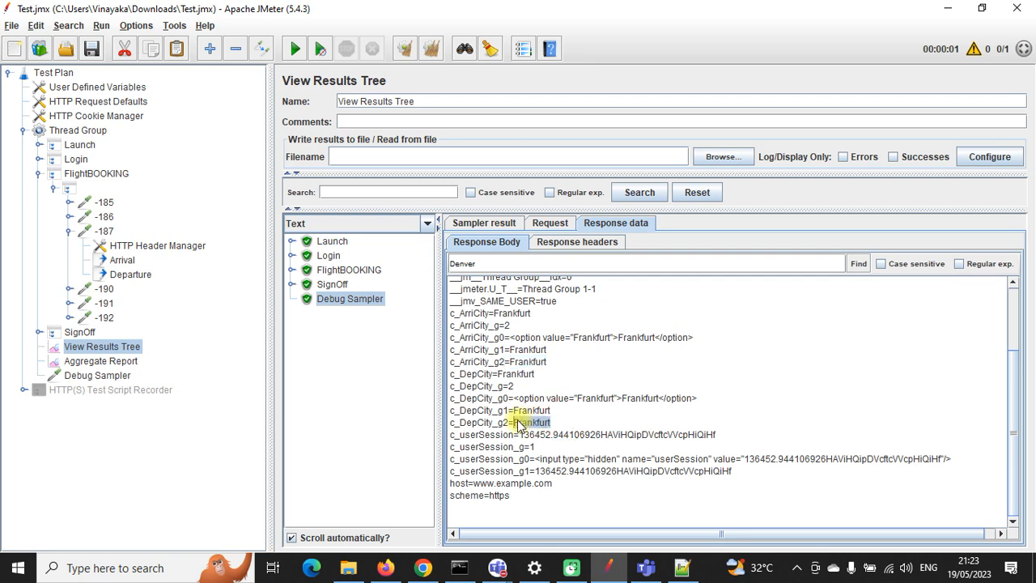
Step: Change the Departure extractor's Match No. from 1 to 2
click(122, 260)
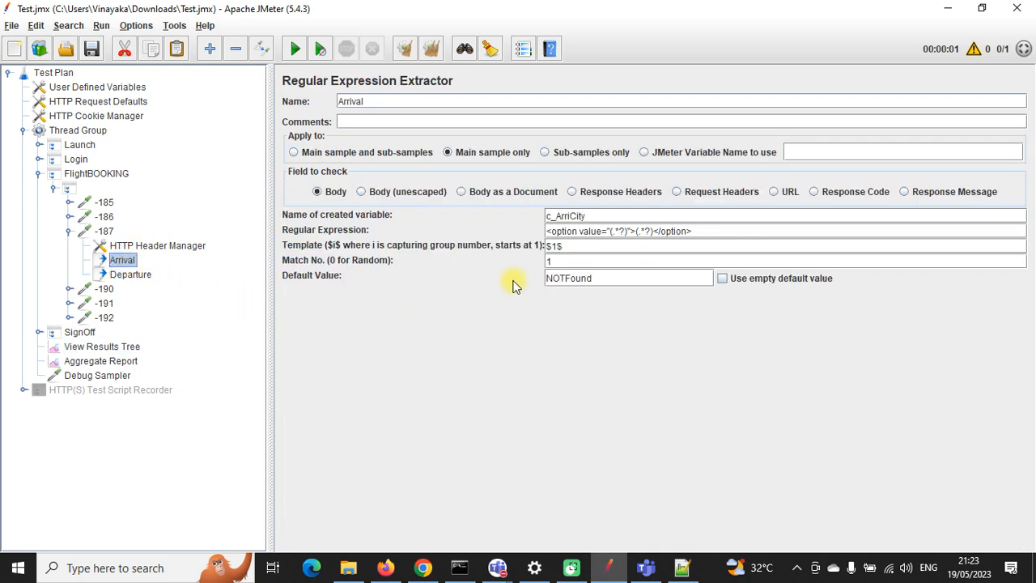
click(133, 274)
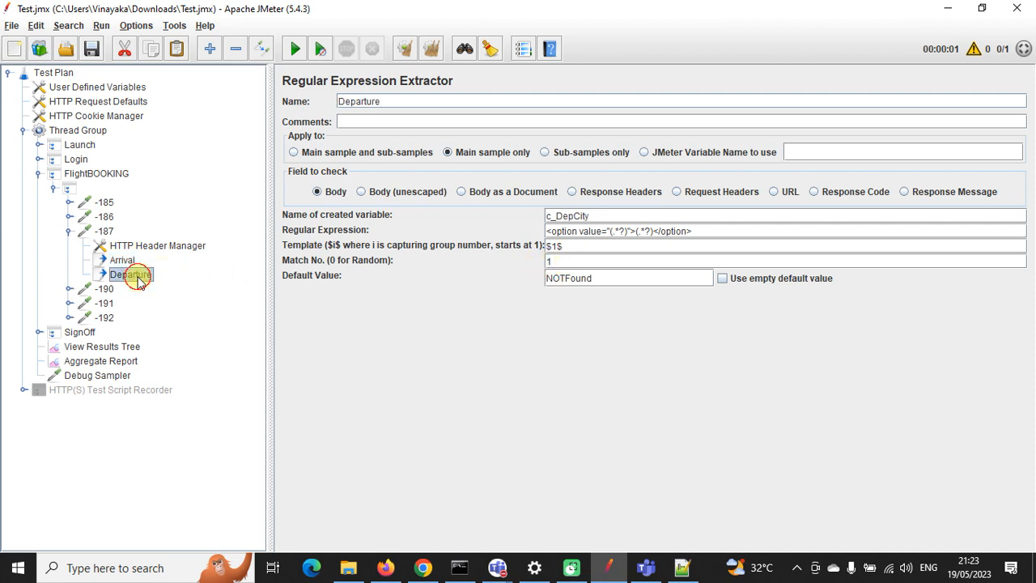
drag(554, 263, 544, 266)
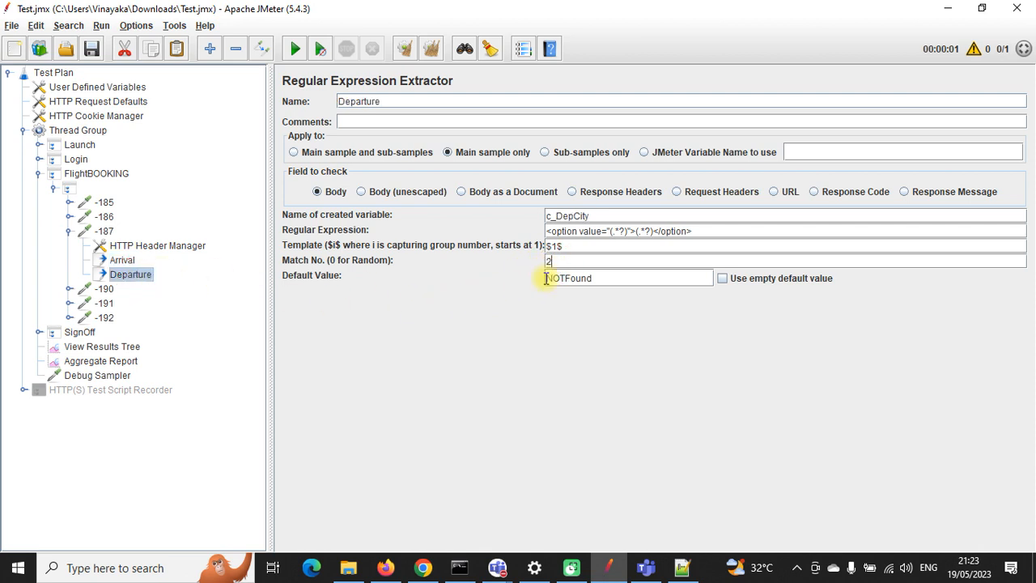
click(125, 261)
click(553, 263)
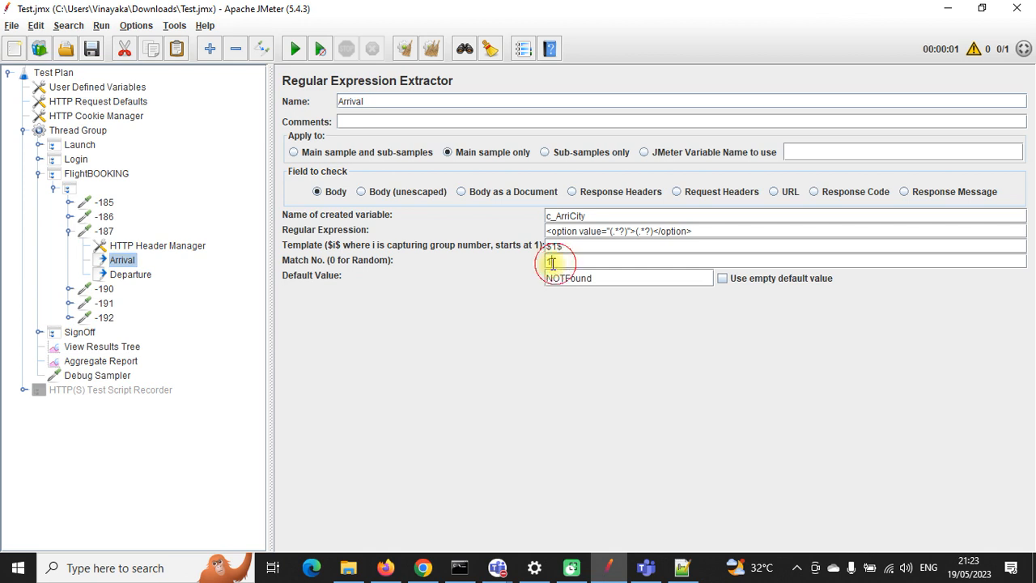
click(128, 275)
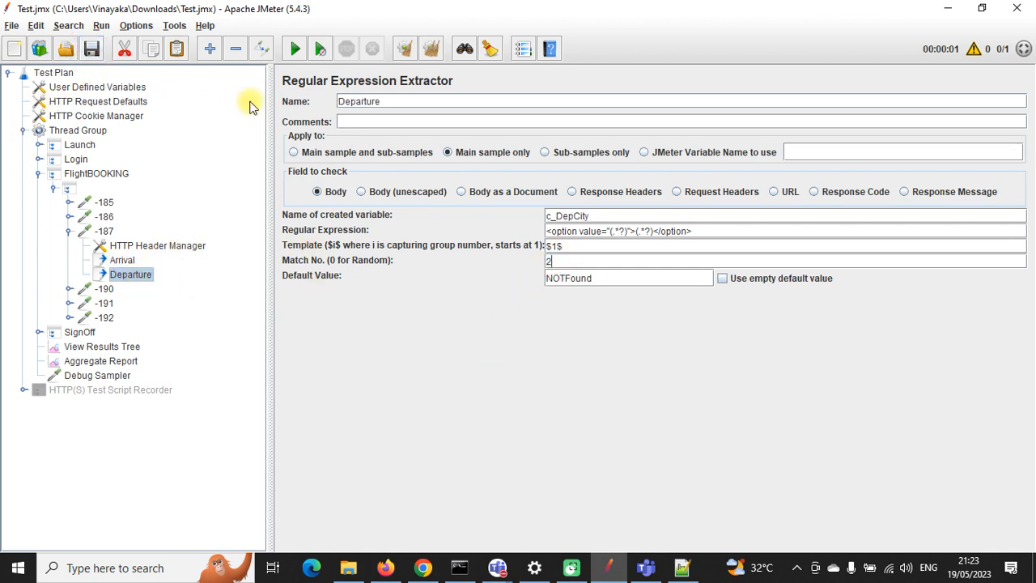
Step: Clear the results, rerun, and confirm arrival Frankfurt and departure London in the Debug Sampler
click(431, 54)
click(130, 340)
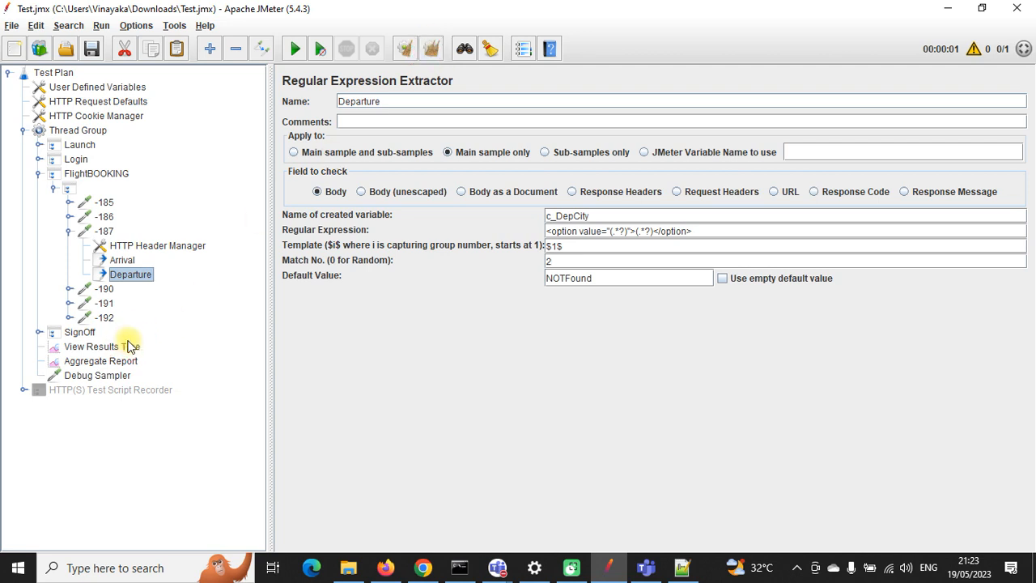
click(295, 48)
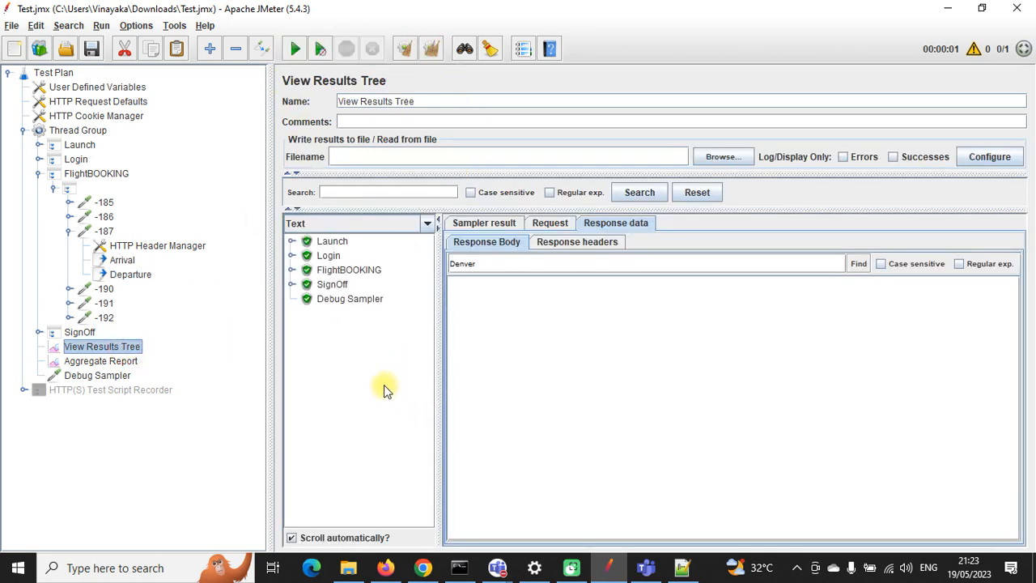
click(349, 299)
scroll(603, 400, down, 3)
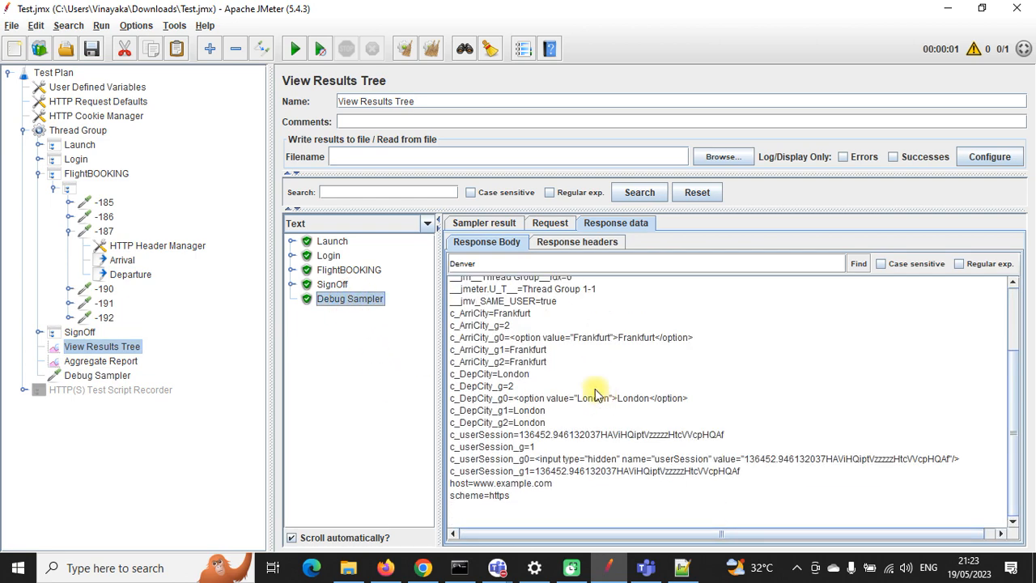
drag(547, 350, 509, 349)
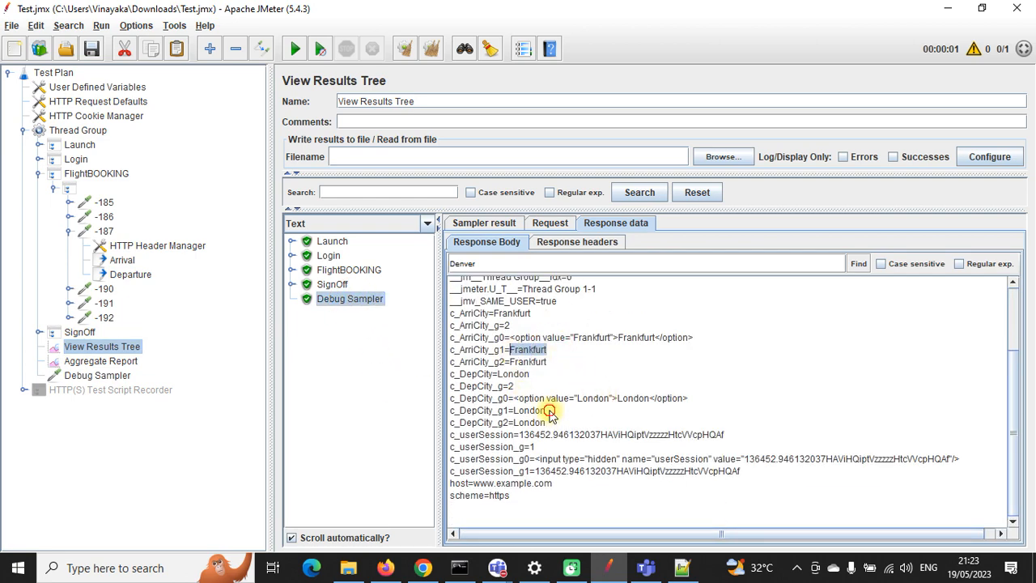
drag(546, 411, 511, 410)
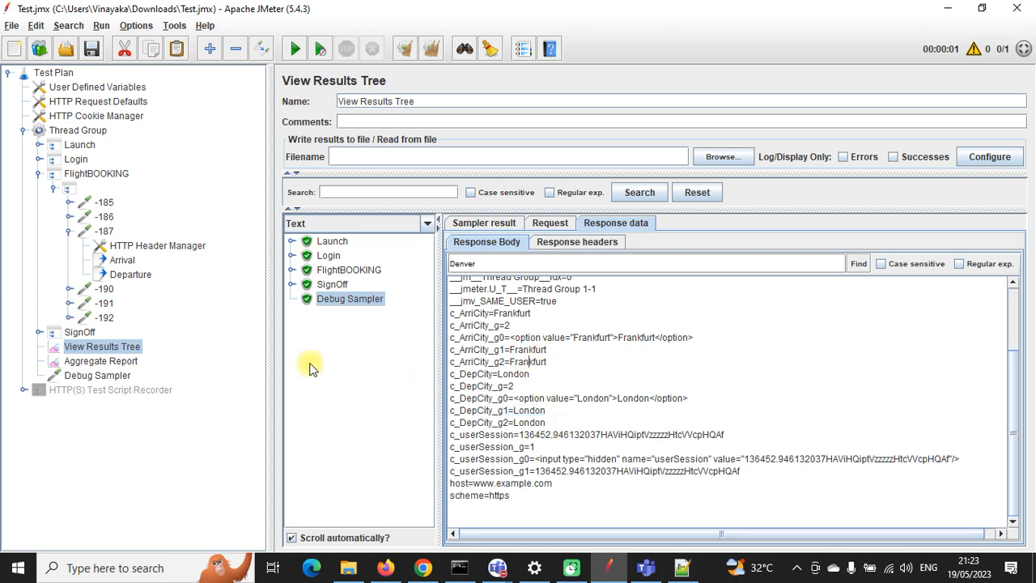
click(130, 275)
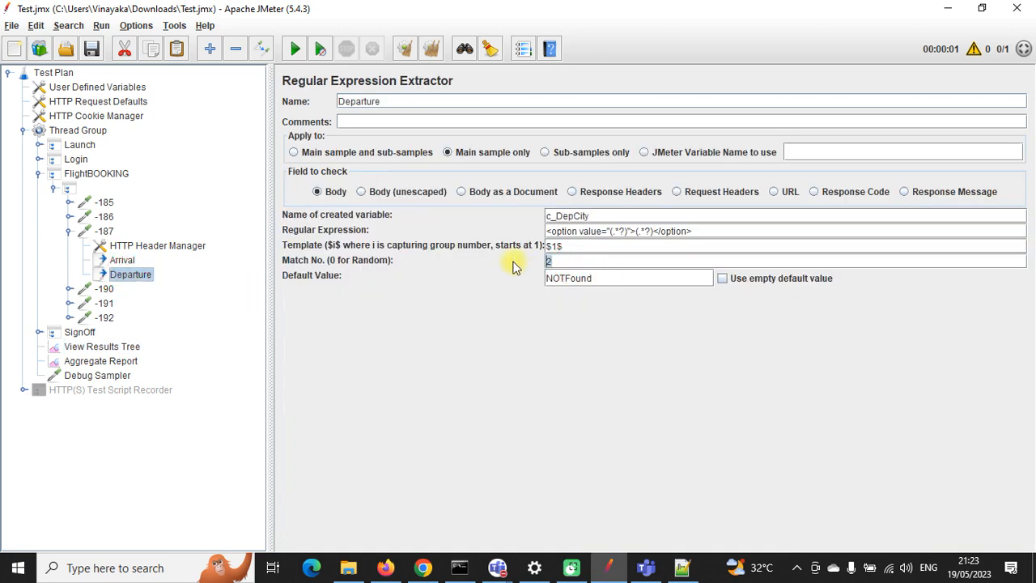
Step: Change Arrival's Match No. from 1 to 0 and Departure's from 2 to 0
click(128, 260)
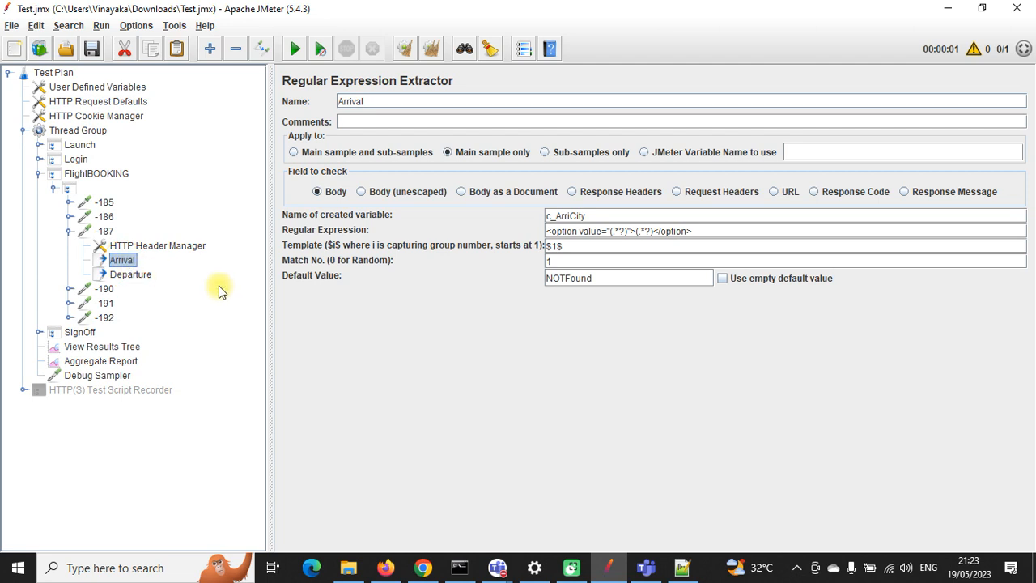
click(558, 261)
key(BackSpace)
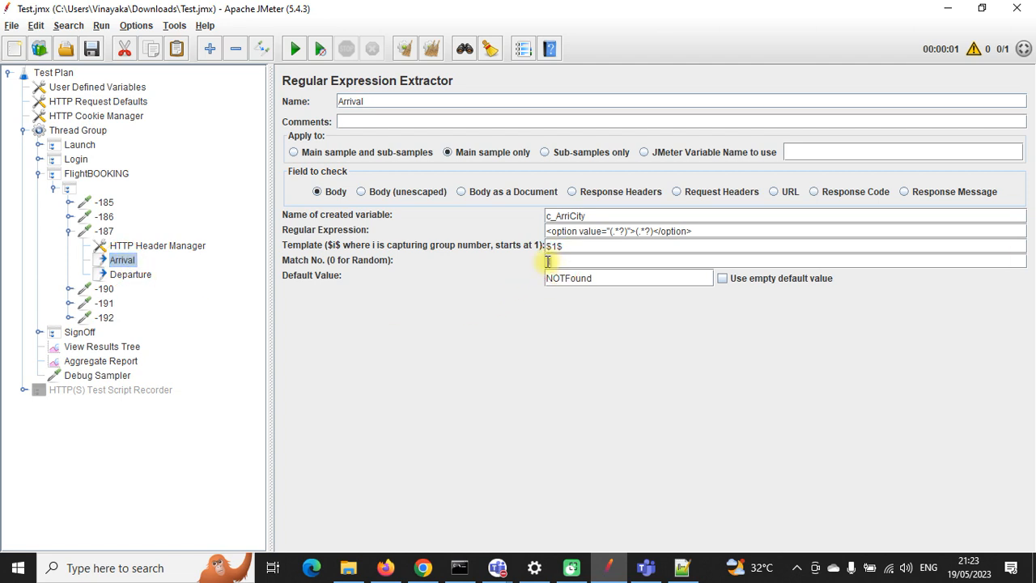
click(195, 277)
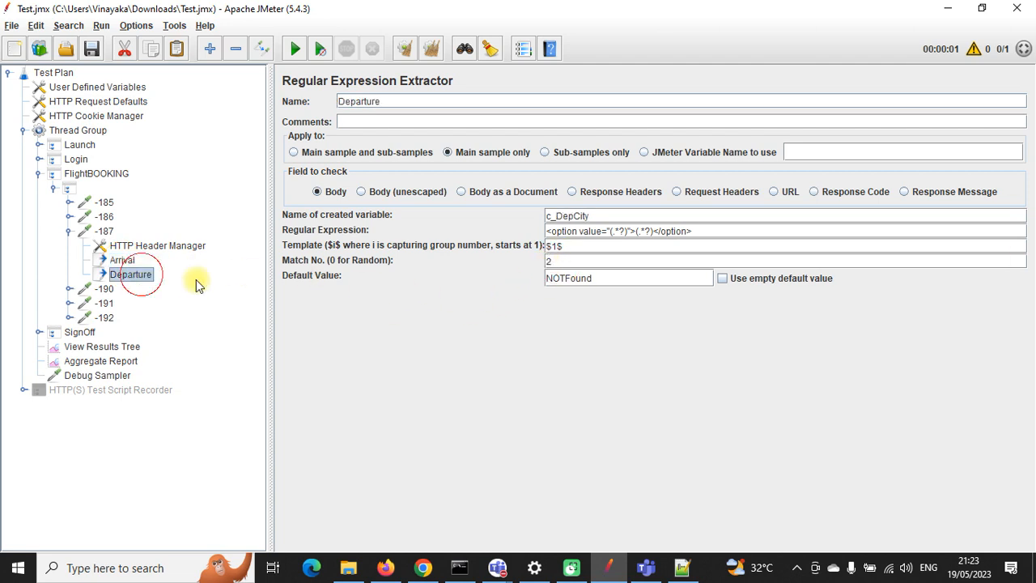
drag(585, 261, 527, 267)
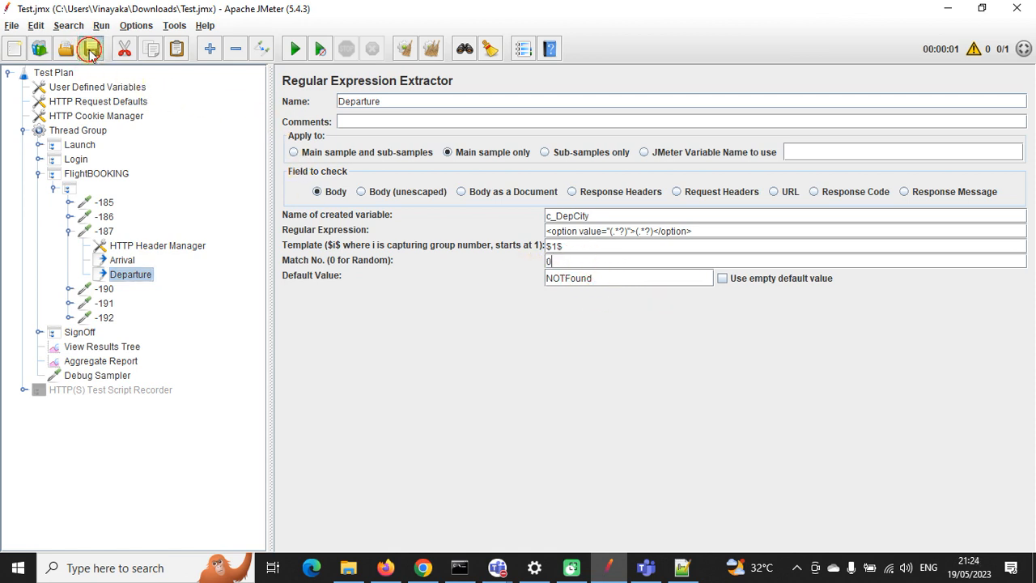
click(122, 260)
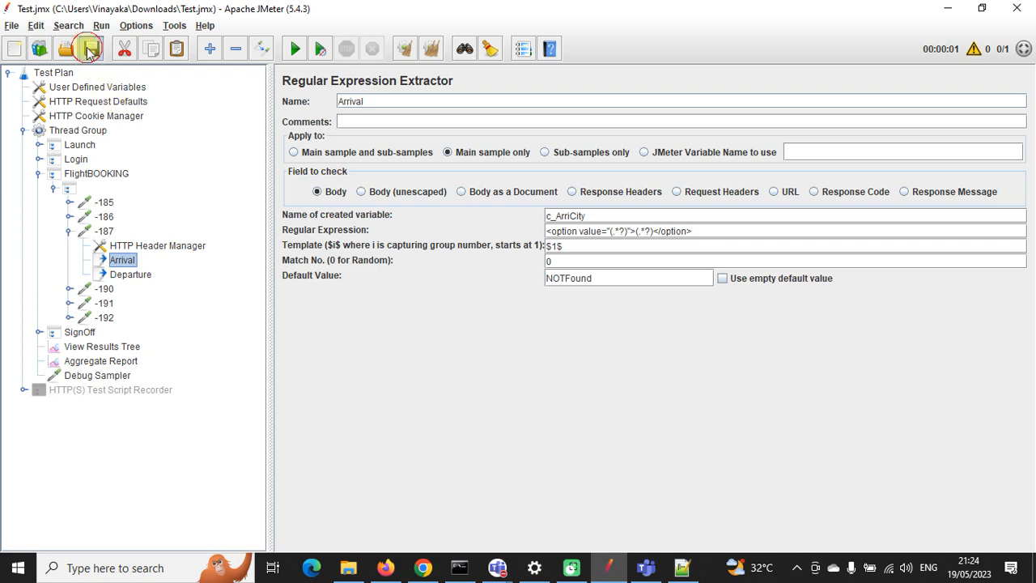
click(103, 346)
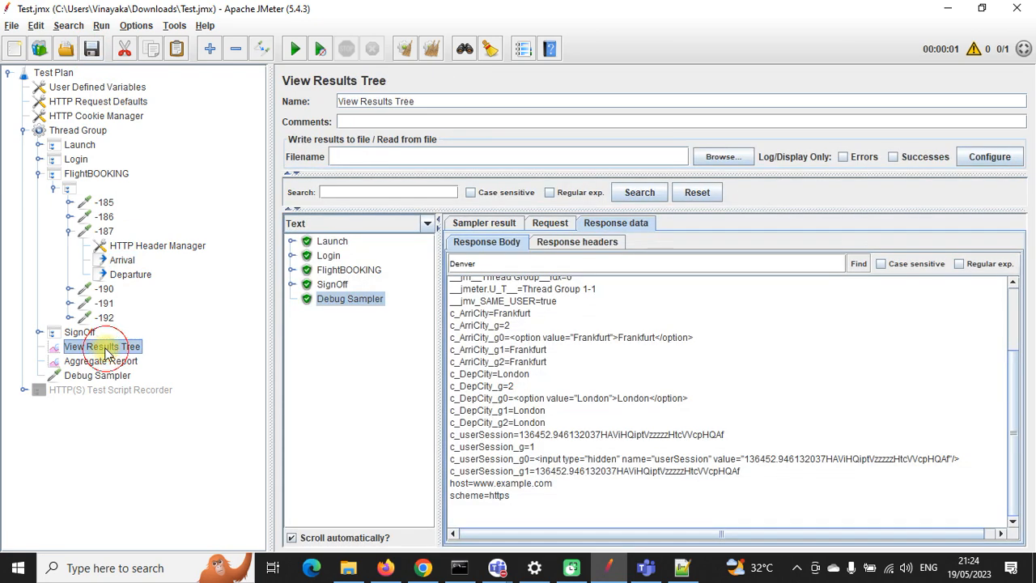
Step: Clear and rerun, confirming random arrival Sydney and departure San Francisco in the Debug Sampler
click(431, 48)
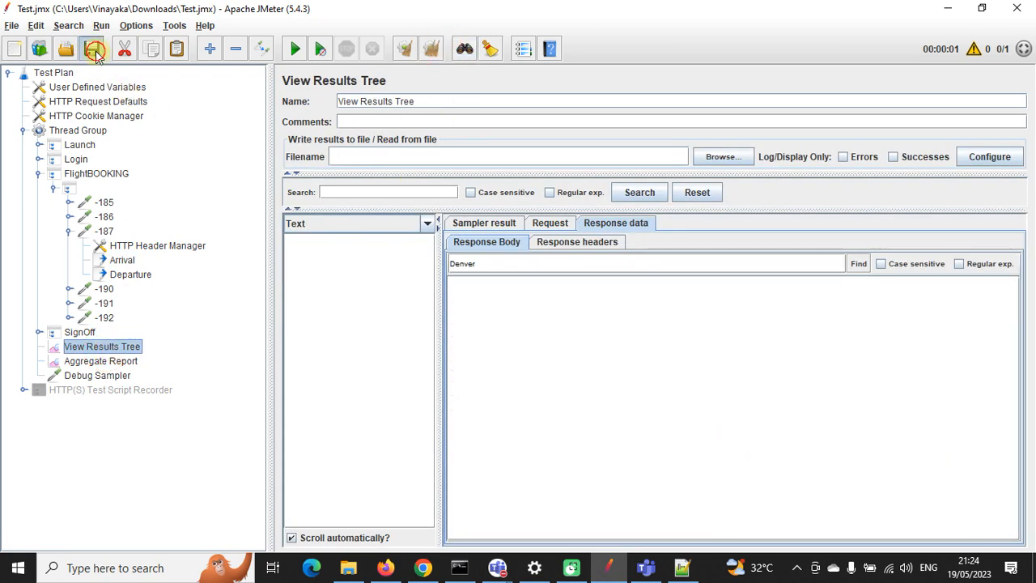
click(295, 49)
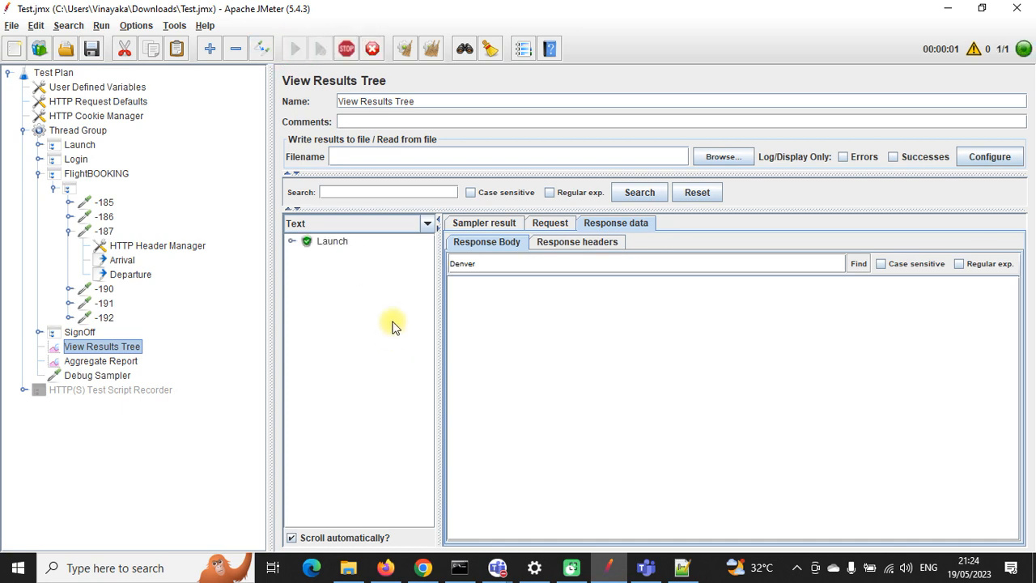
click(356, 300)
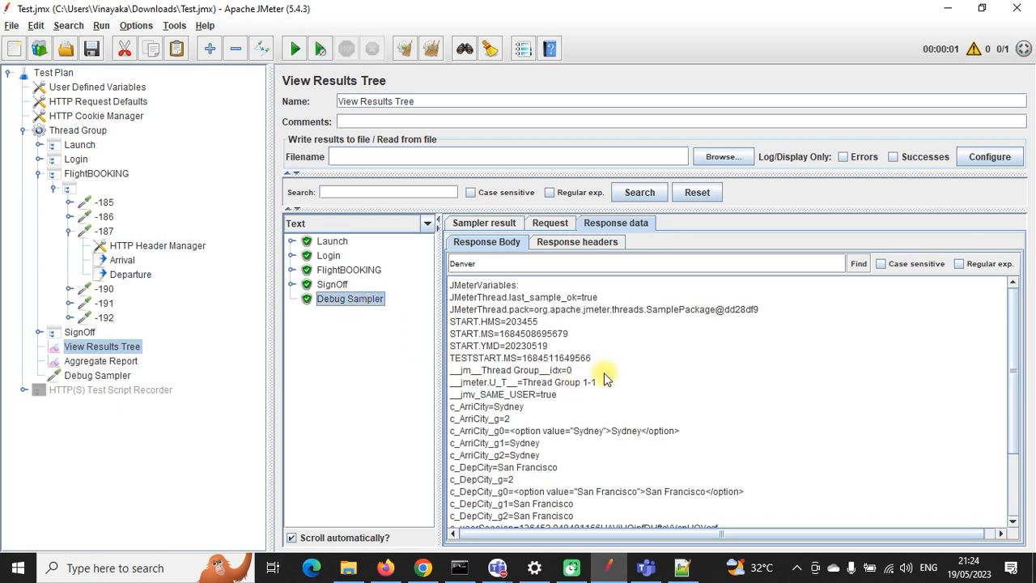
scroll(609, 375, down, 5)
drag(540, 350, 510, 349)
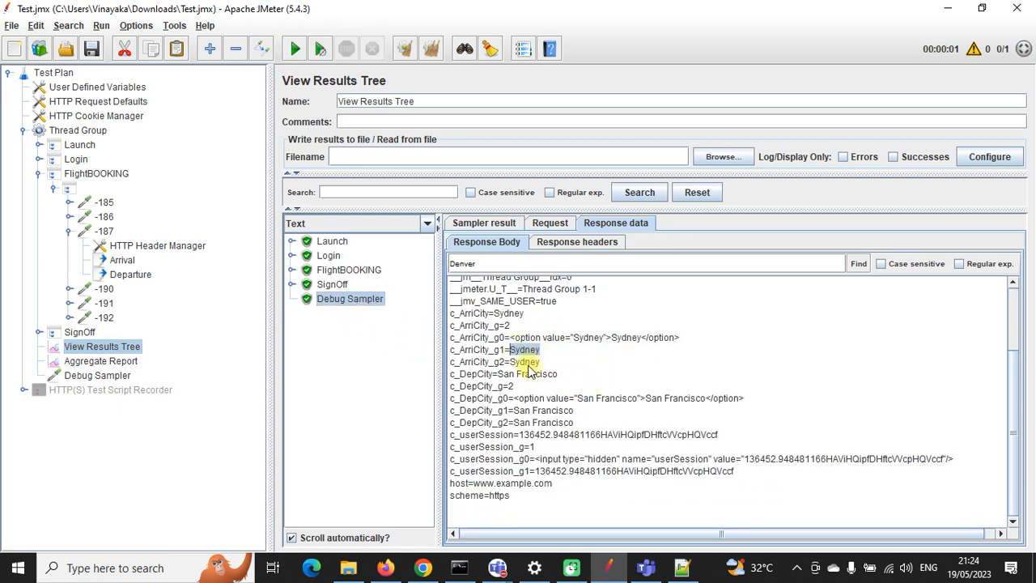
drag(574, 410, 509, 411)
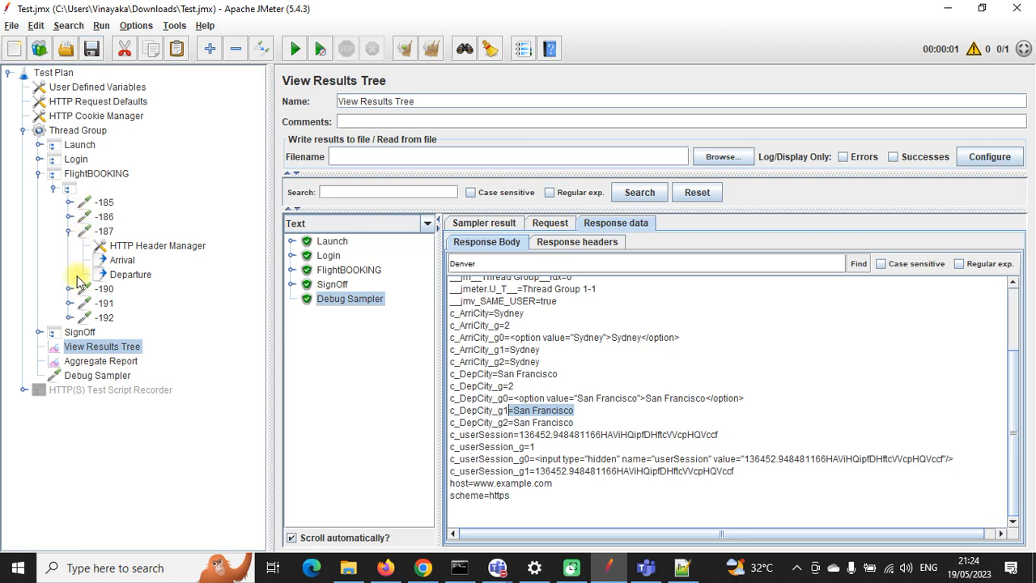
Step: Step through the FlightBOOKING sample responses to -190, then collapse FlightBOOKING in the plan
click(293, 271)
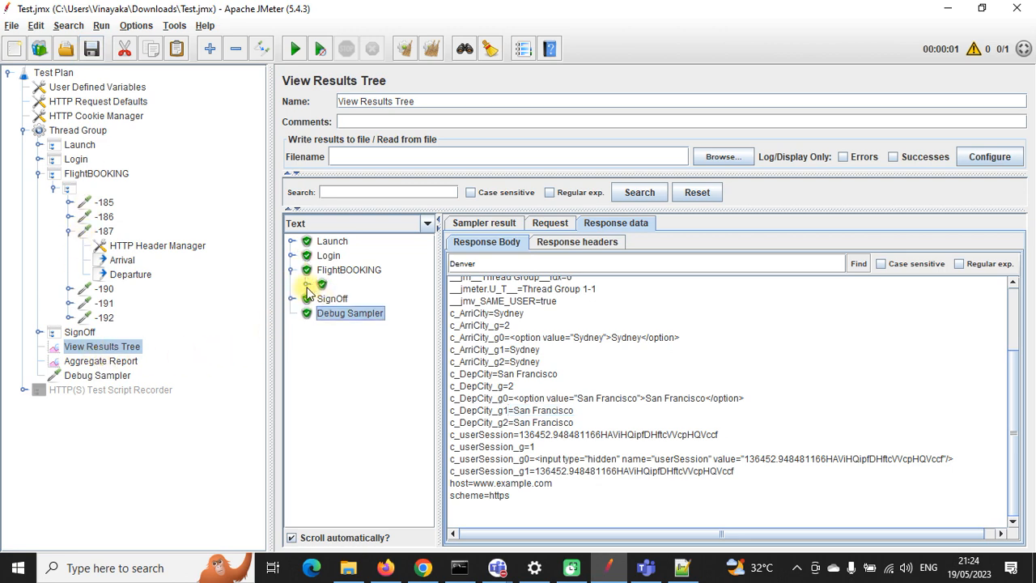
click(306, 285)
click(350, 299)
click(359, 314)
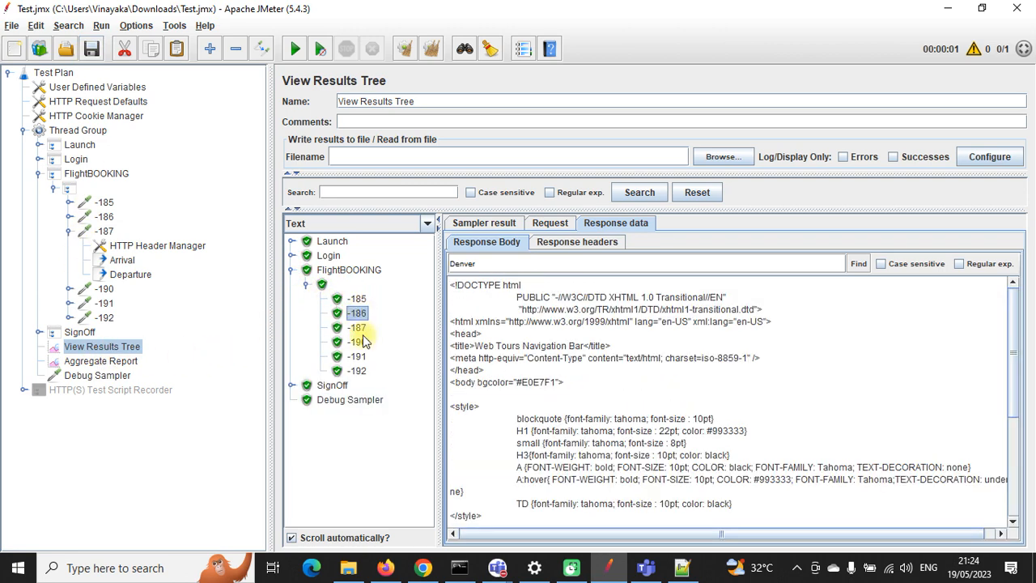
click(359, 328)
click(359, 342)
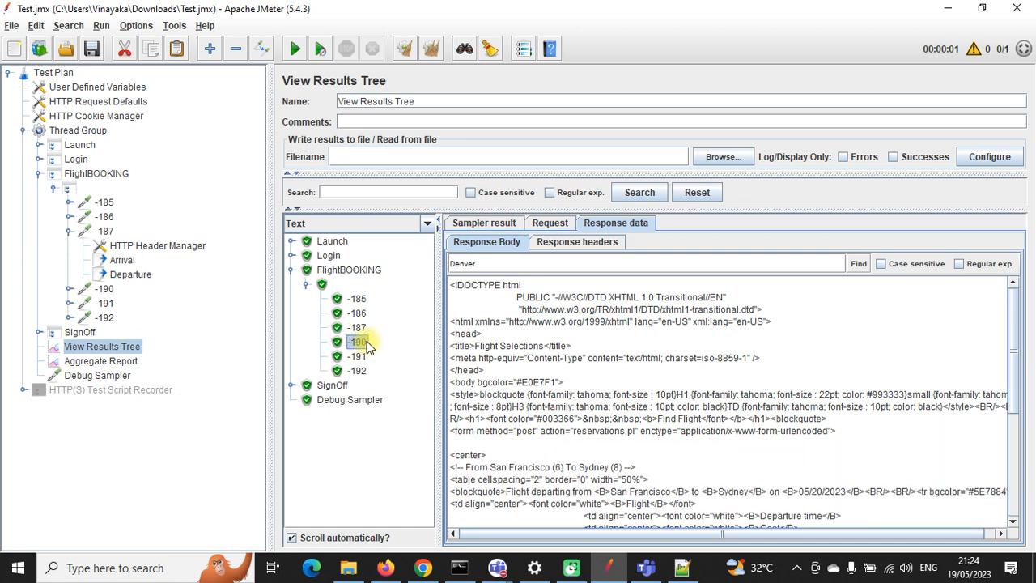
click(38, 173)
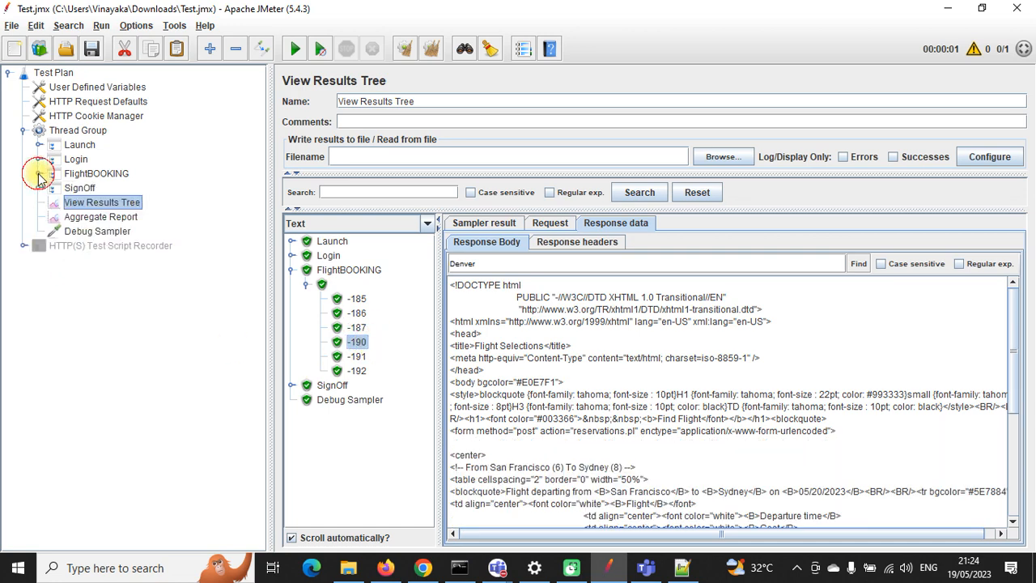
Step: Inspect the HTTP(S) Test Script Recorder and the Launch transaction controller
click(77, 245)
click(23, 246)
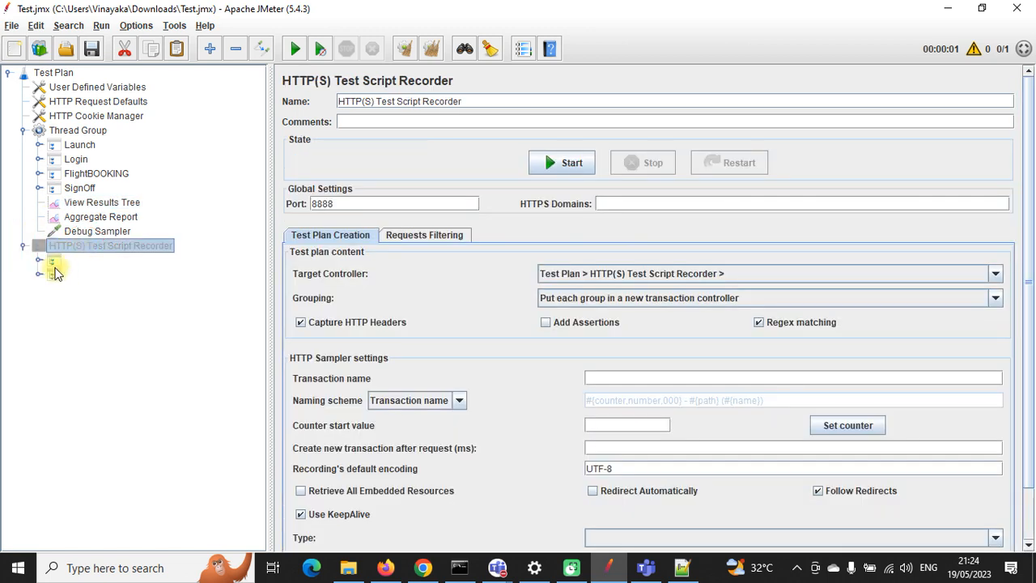
click(24, 246)
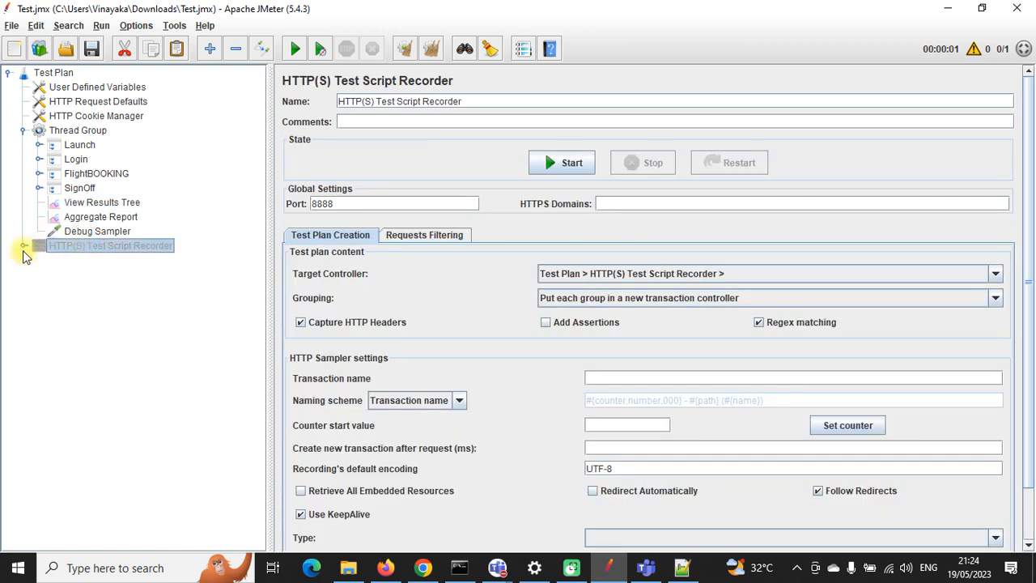
click(79, 145)
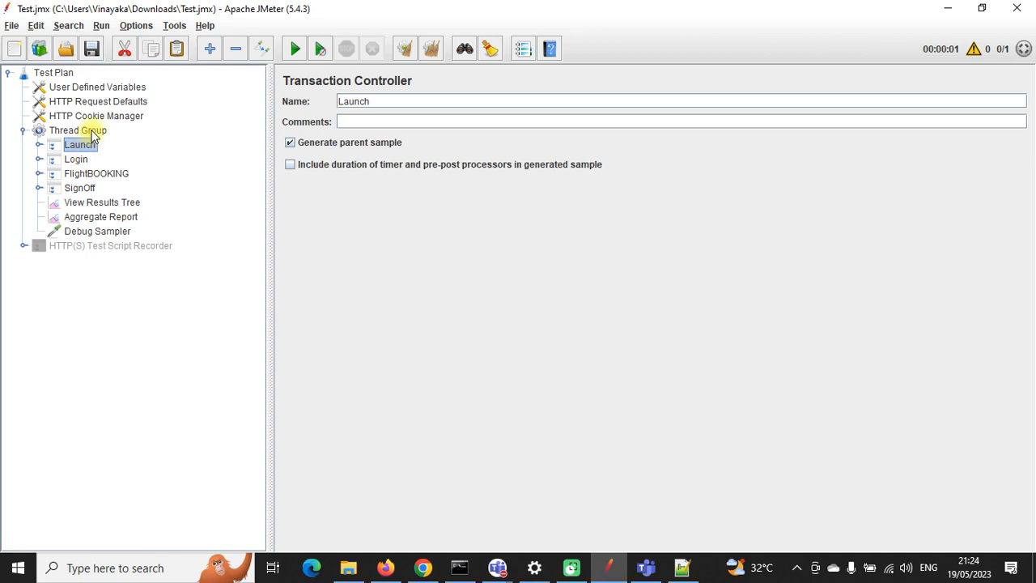
Step: Add a test Transaction Controller named 'fewrg' under Thread Group, then delete it
right_click(91, 131)
mouse_move(149, 140)
mouse_move(294, 159)
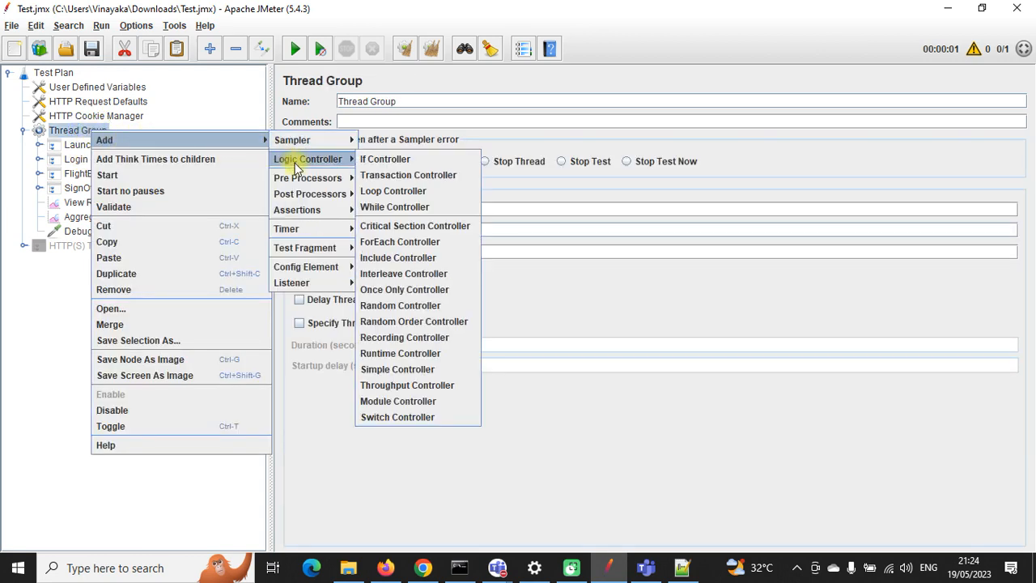
click(394, 172)
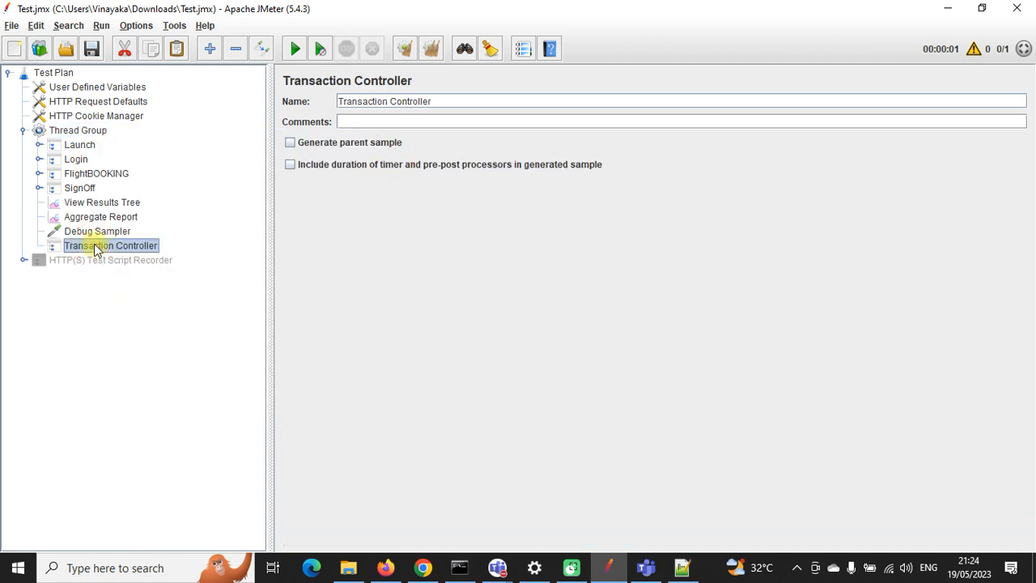
drag(453, 101, 347, 100)
text(fewrg)
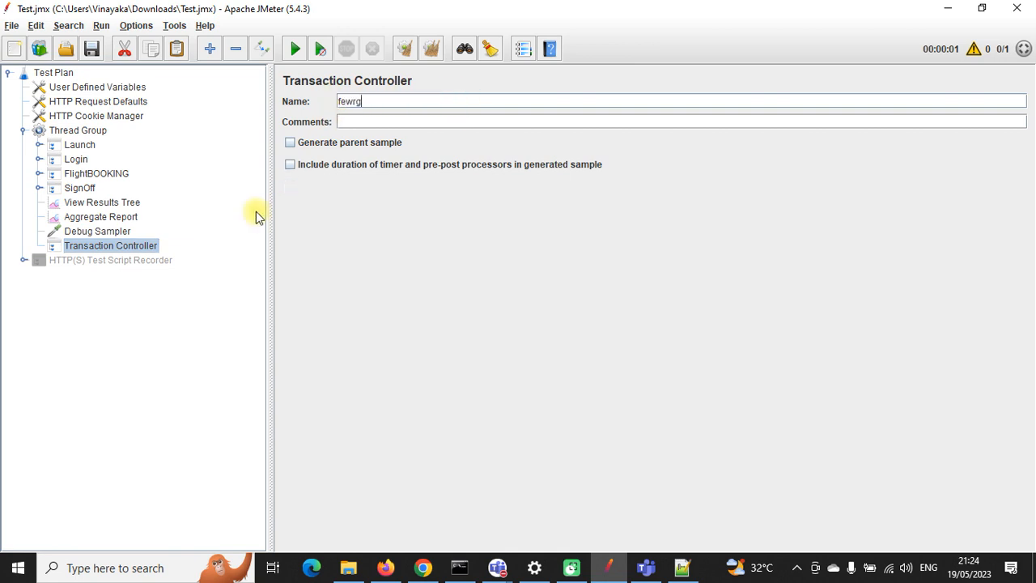
click(154, 267)
click(66, 246)
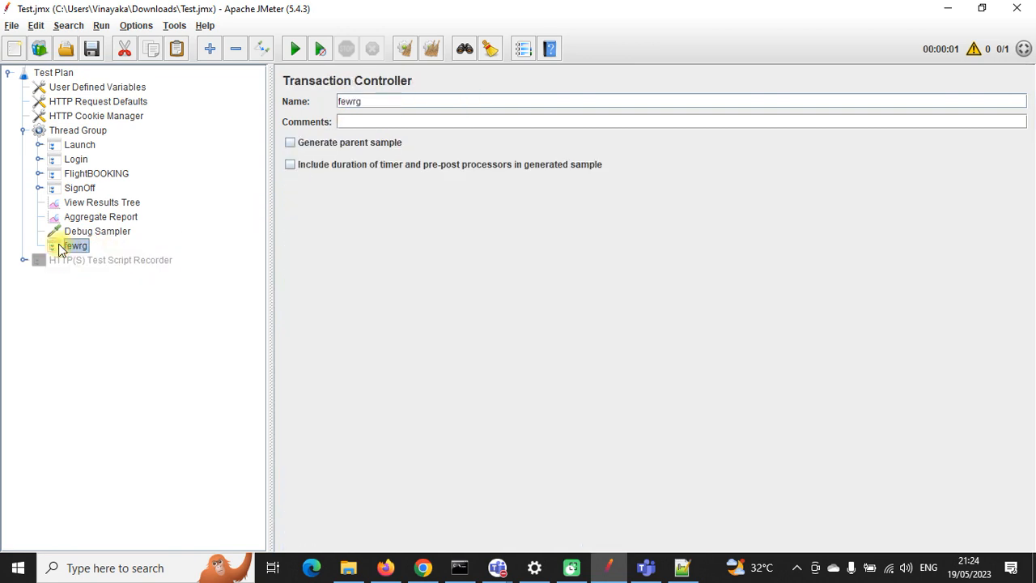
key(Delete)
click(497, 298)
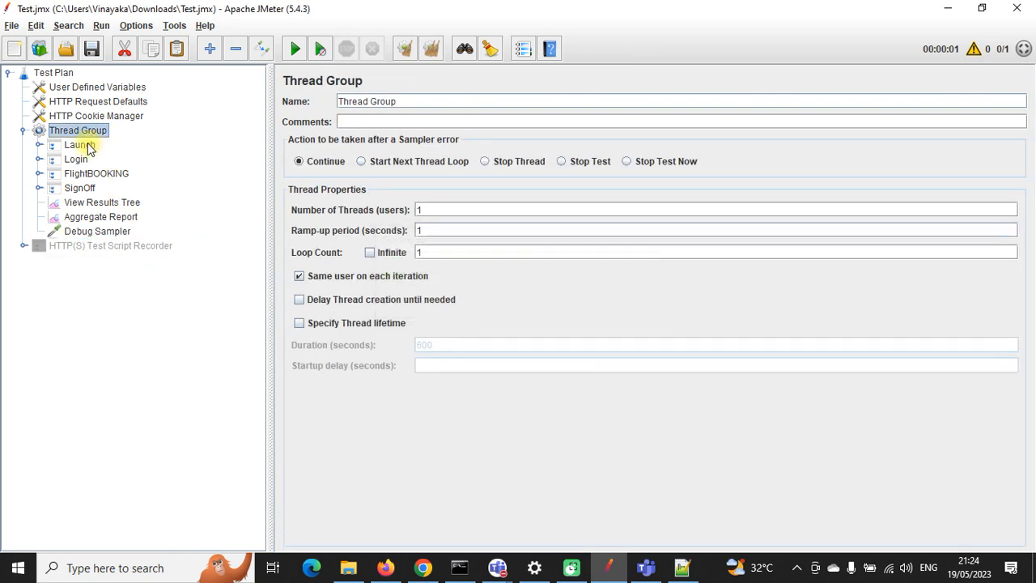
Step: Review the Launch, Login, FlightBOOKING and SignOff controllers and the recorder's Target Controller choices
click(84, 147)
click(78, 160)
click(84, 175)
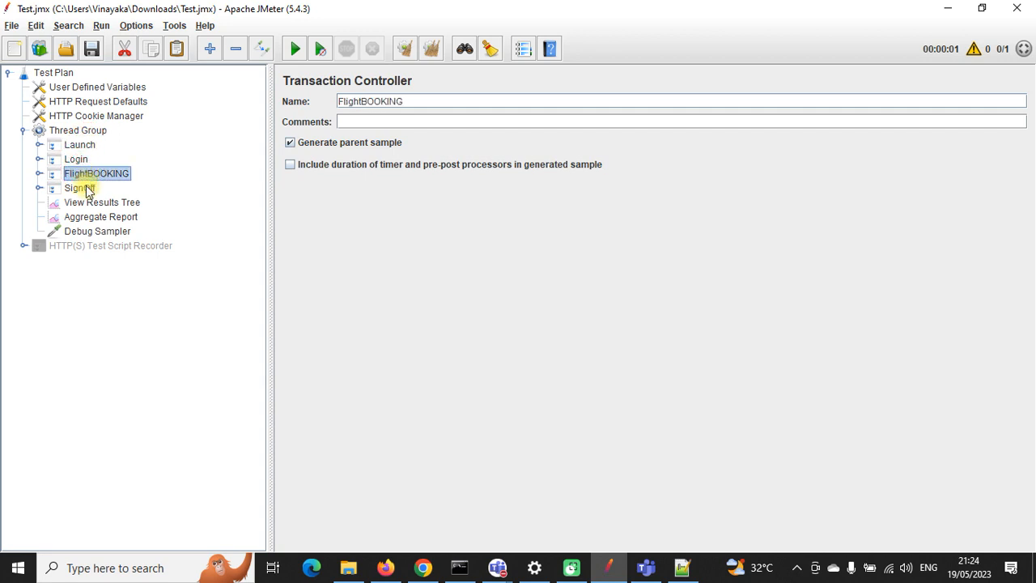
click(88, 190)
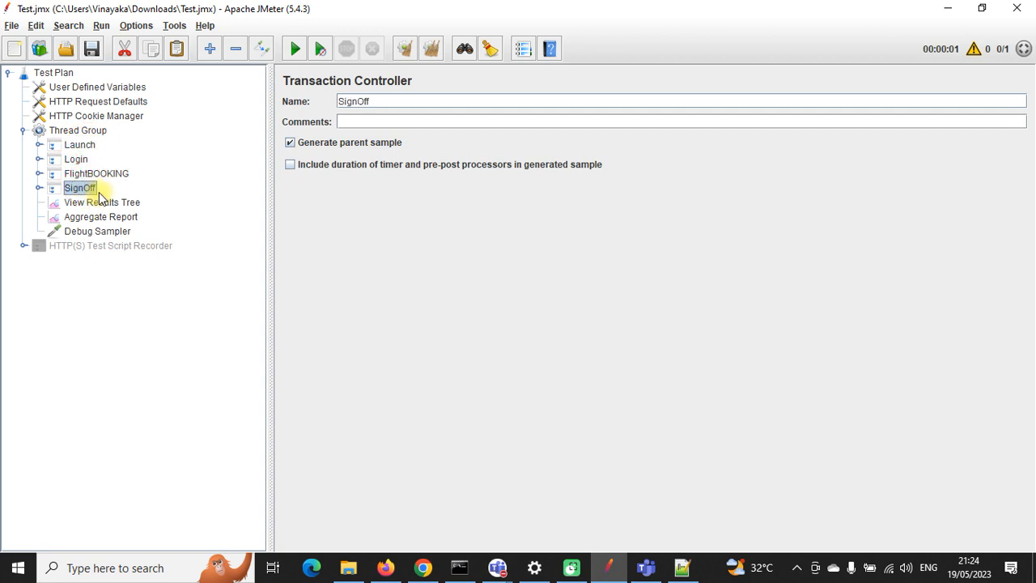
click(104, 246)
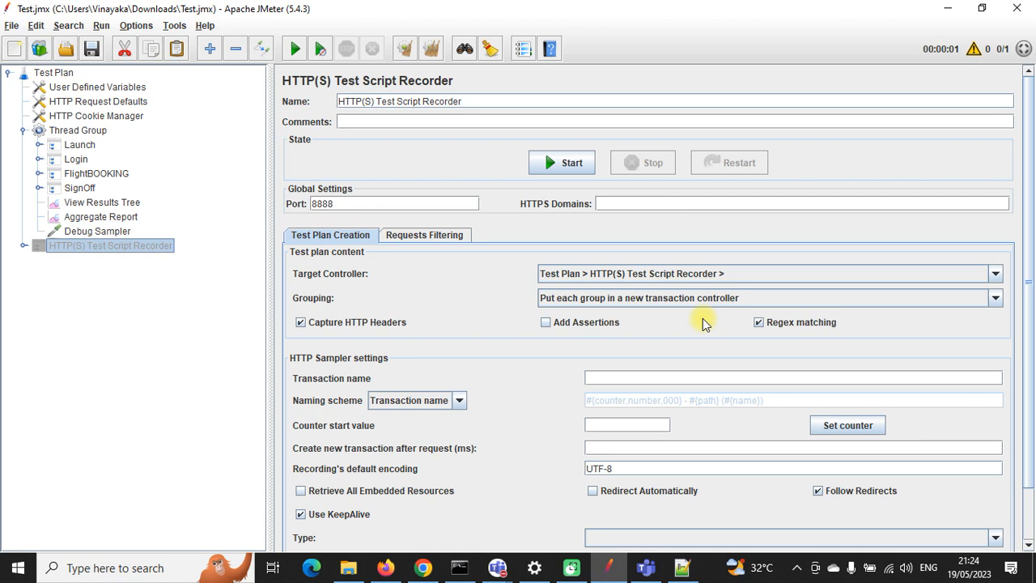
click(996, 275)
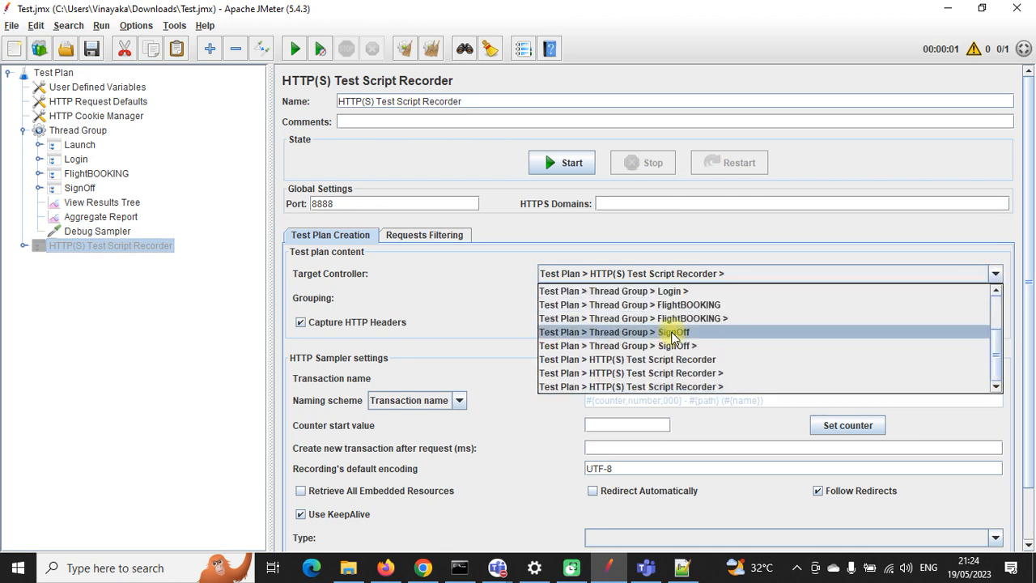
click(472, 302)
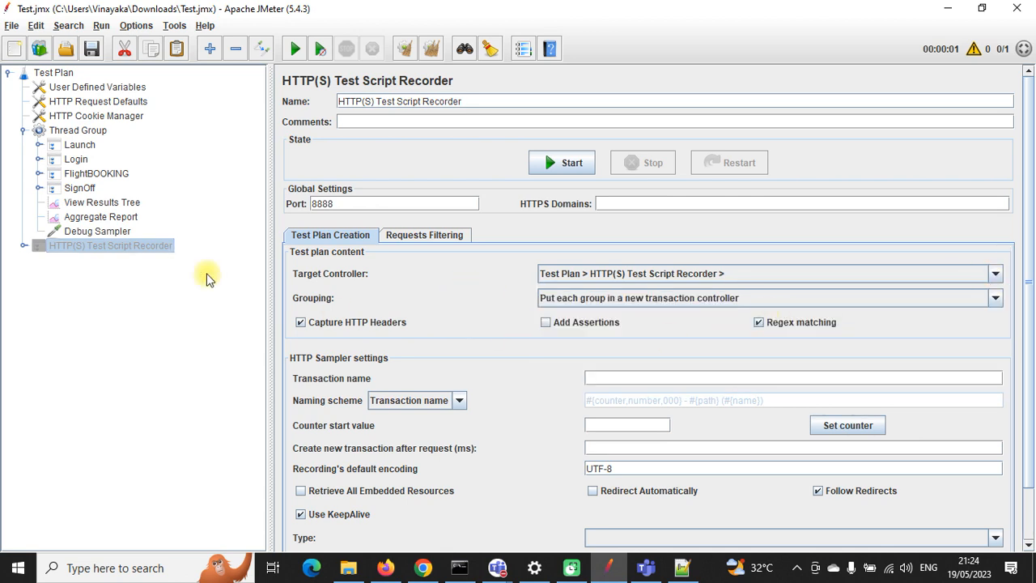
click(81, 146)
click(76, 159)
click(85, 173)
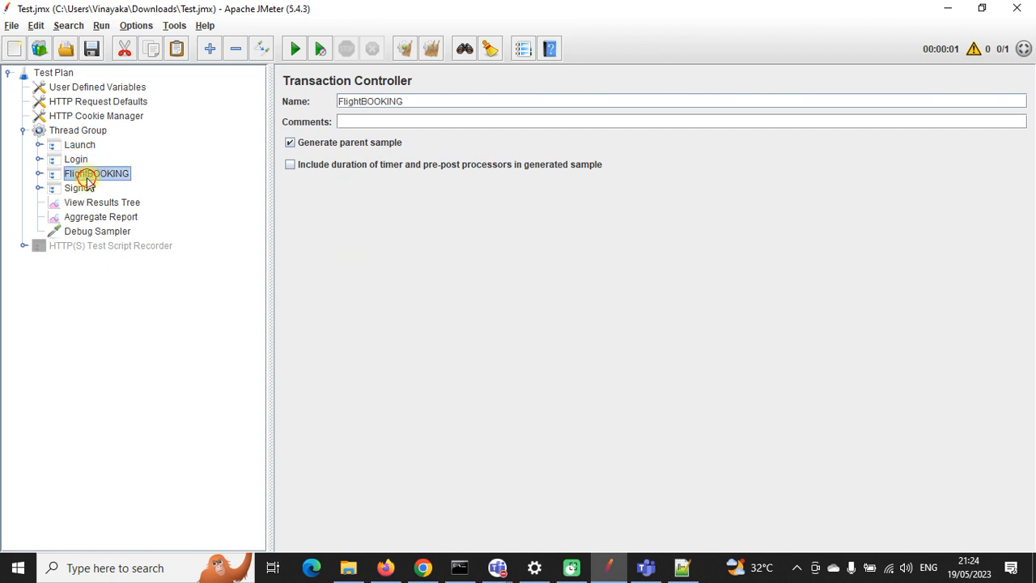
click(85, 187)
Step: Scroll to the outboundFlight options at the end of the -190 response, then go to Chrome
click(38, 174)
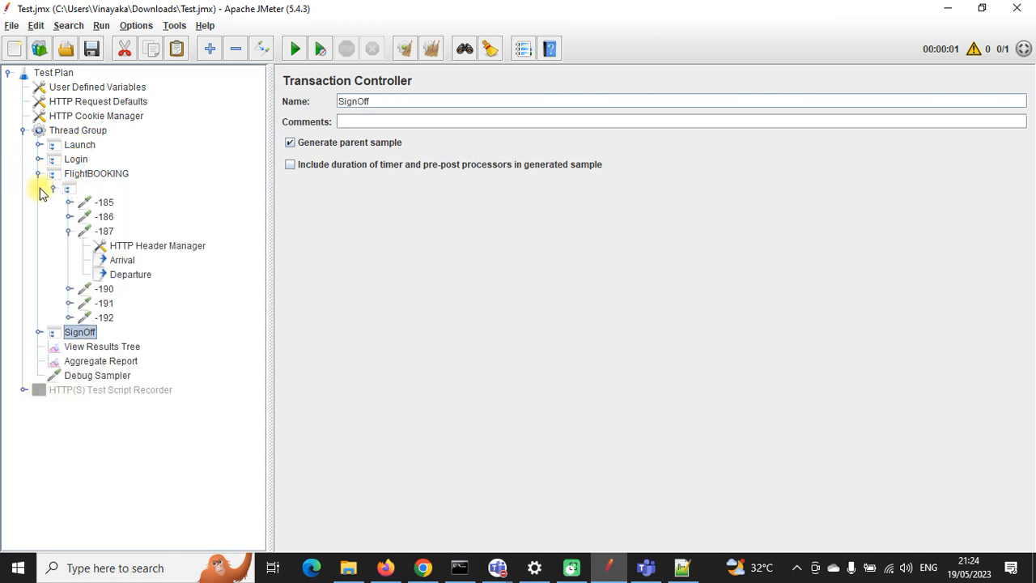
click(103, 349)
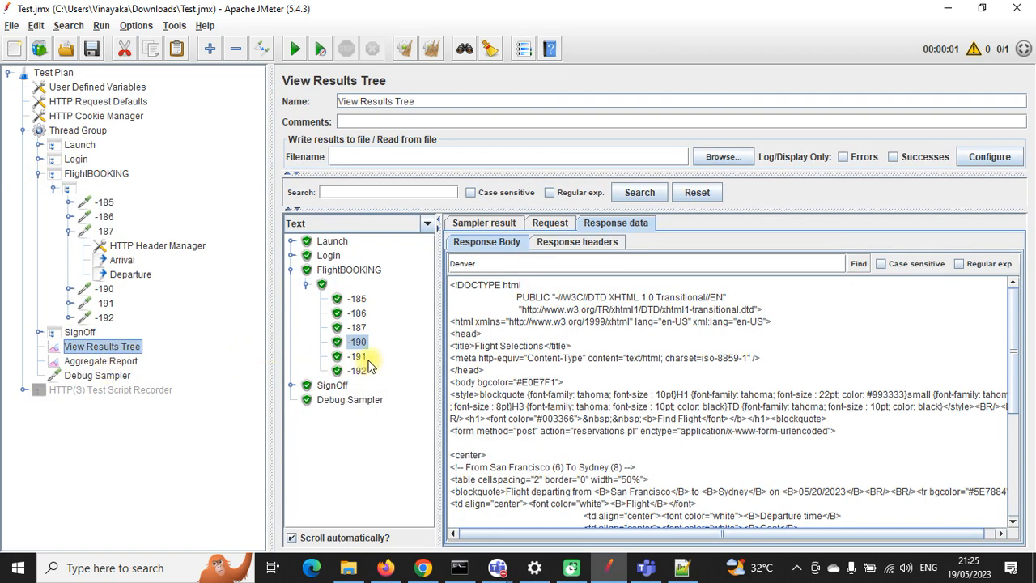
scroll(678, 391, down, 5)
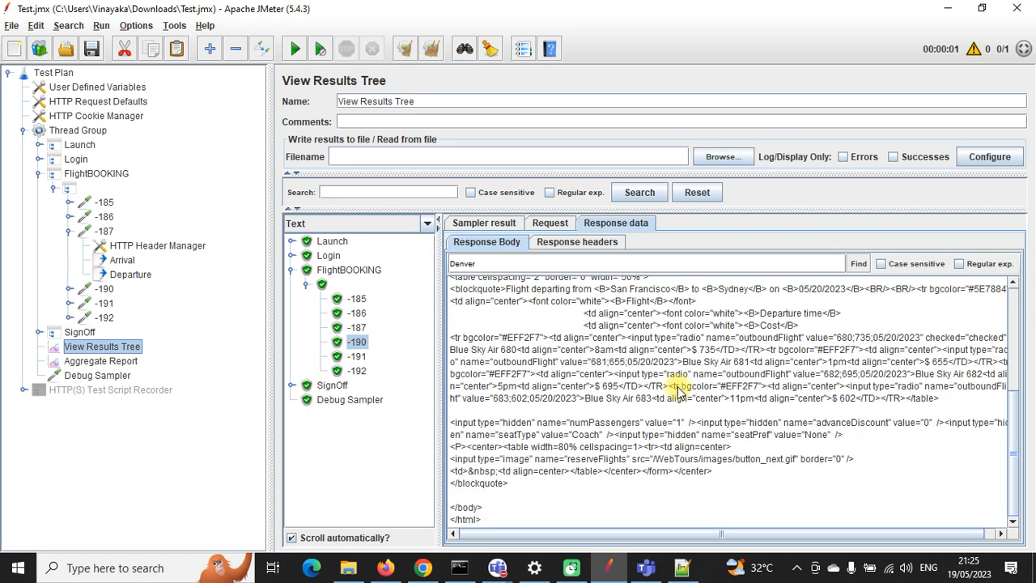
click(422, 567)
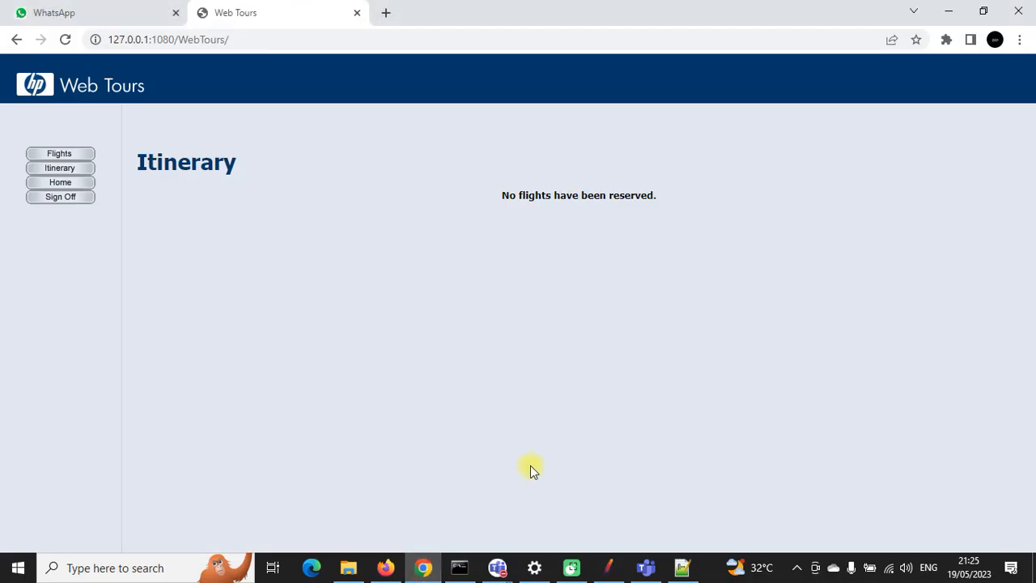
Step: Review the booked Denver-to-Frankfurt flights on the Itinerary page and cancel them all
click(78, 168)
scroll(652, 328, down, 2)
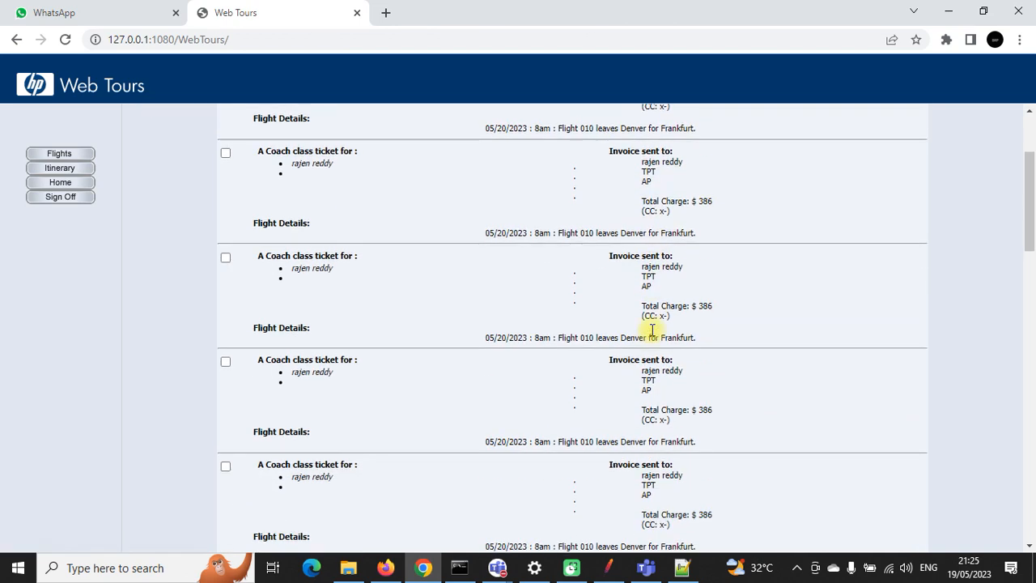
scroll(620, 275, down, 1)
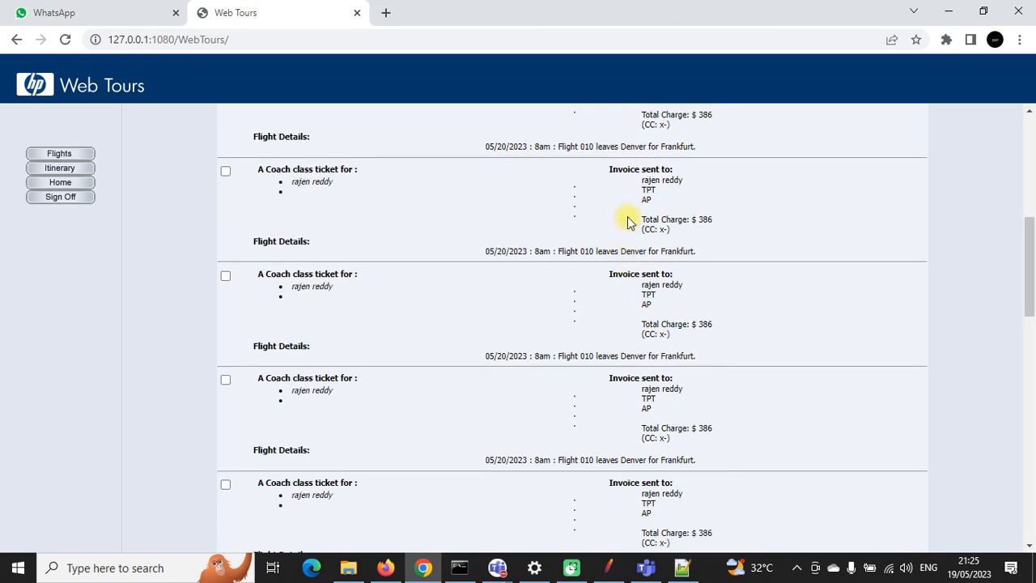
drag(622, 146, 693, 145)
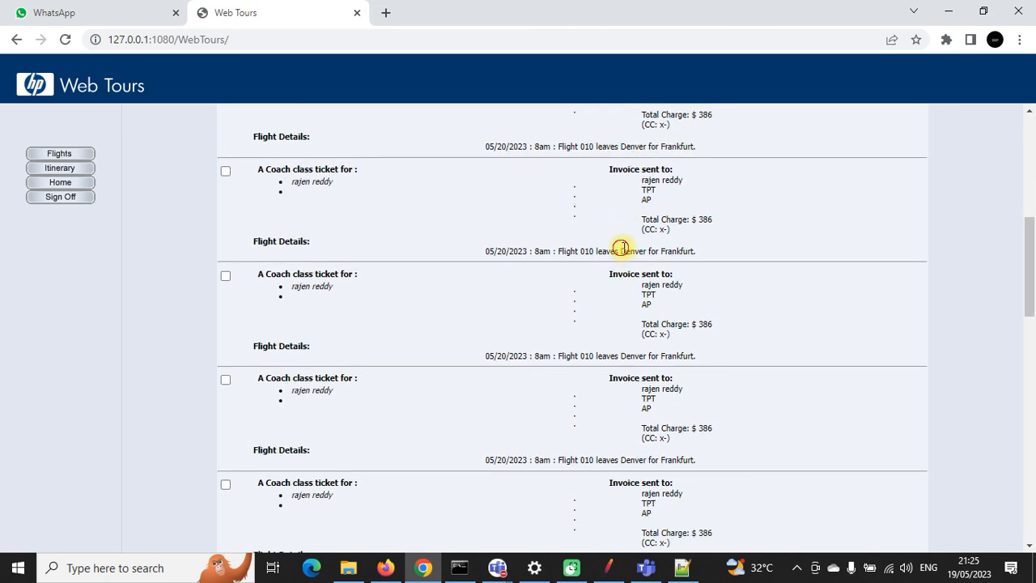
drag(620, 249, 695, 250)
scroll(689, 339, down, 10)
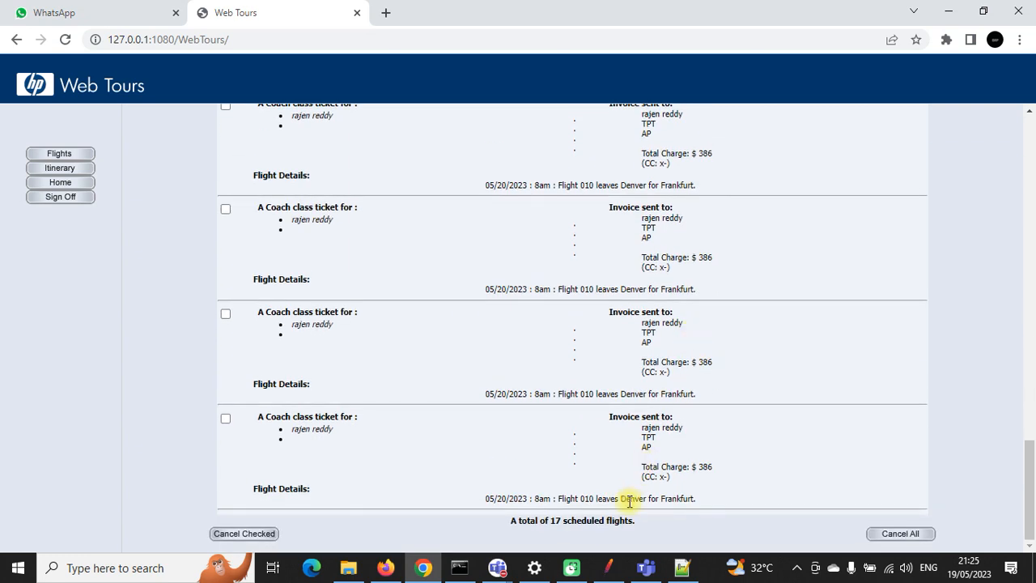
drag(626, 501, 706, 481)
drag(623, 394, 708, 395)
drag(705, 291, 631, 275)
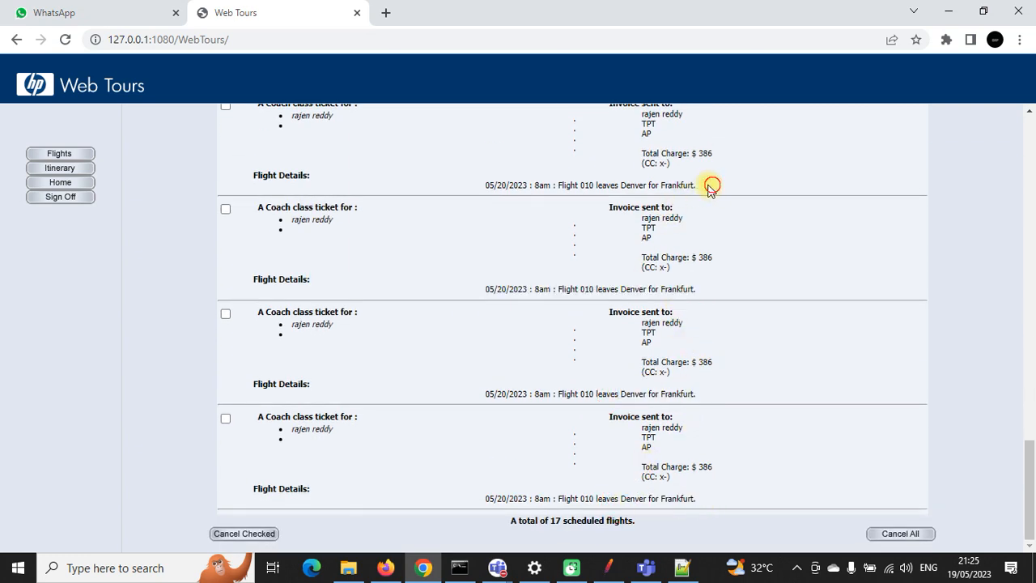
drag(709, 183, 596, 183)
click(896, 534)
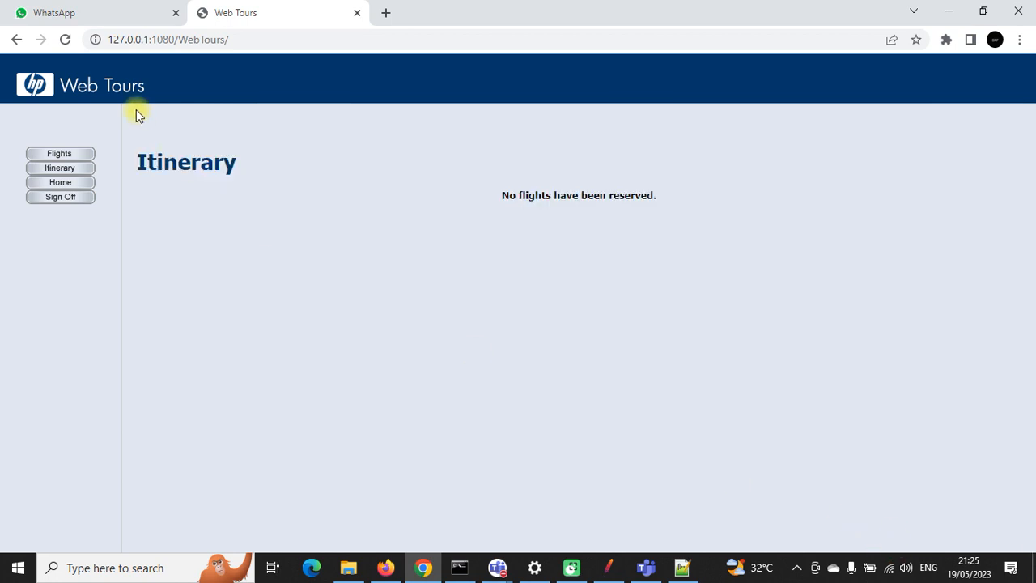
click(607, 566)
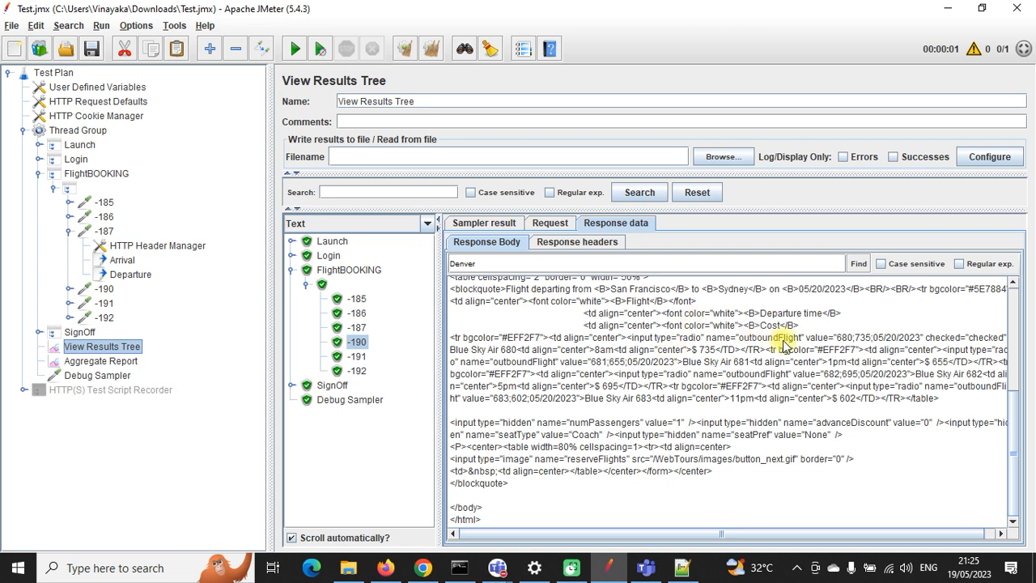
Step: Search the -187 and then the -190 sample response bodies for 'outbound'
click(358, 326)
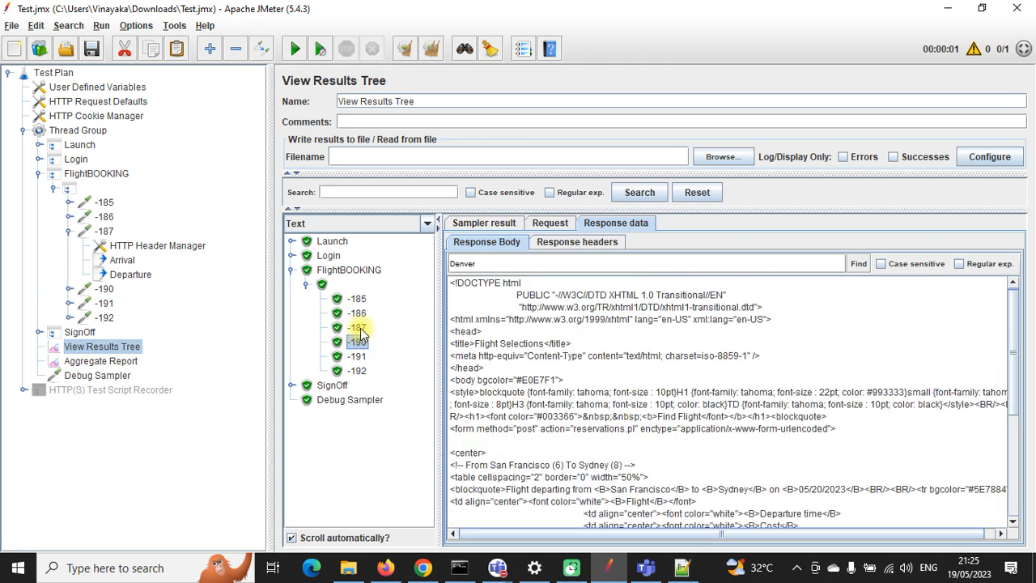
click(357, 327)
drag(490, 265, 435, 267)
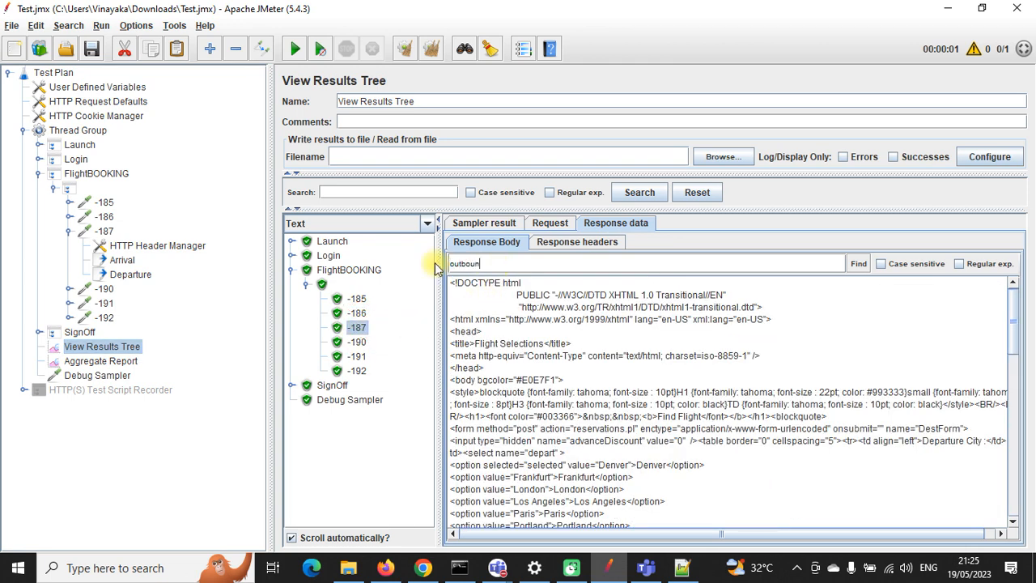
text(outbound)
click(858, 263)
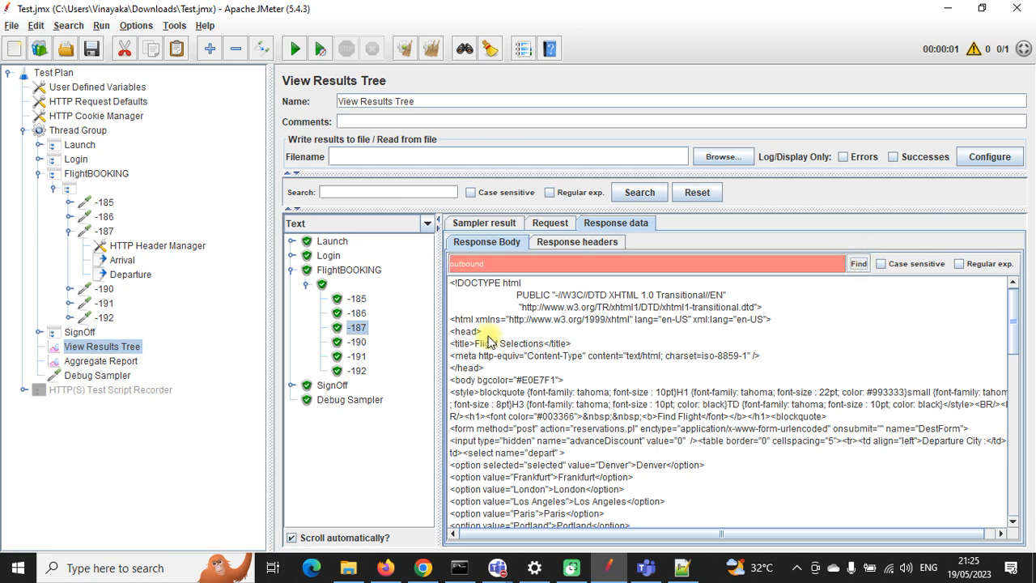
click(358, 341)
click(858, 262)
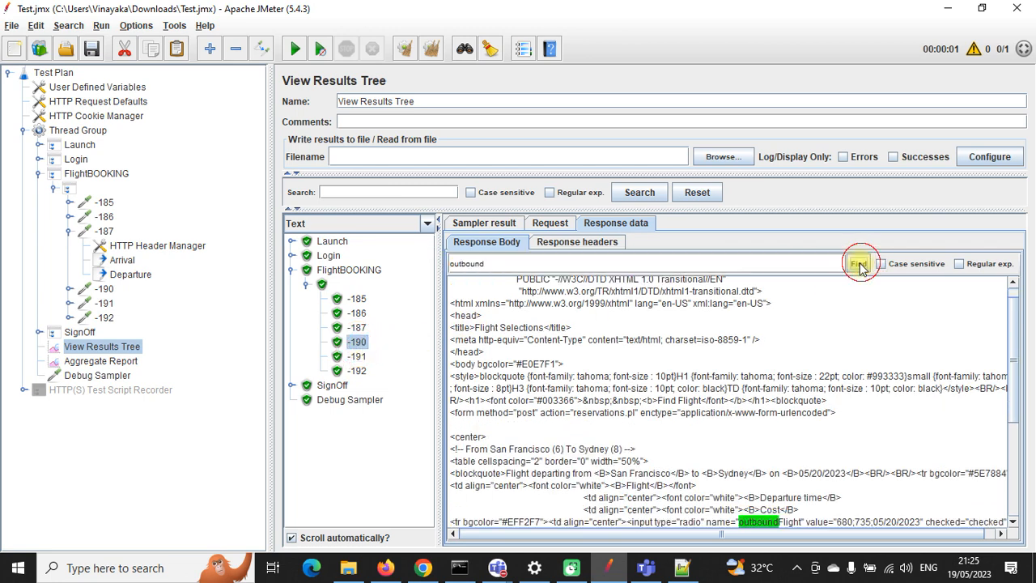
Step: Step through every outbound match in the -190 response body
scroll(807, 427, down, 7)
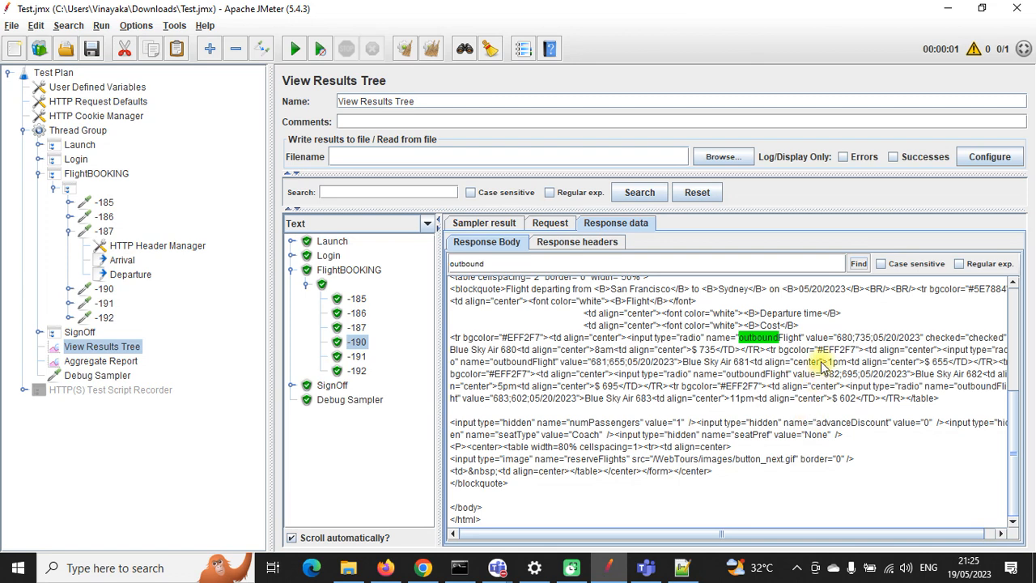
scroll(818, 363, up, 4)
click(849, 414)
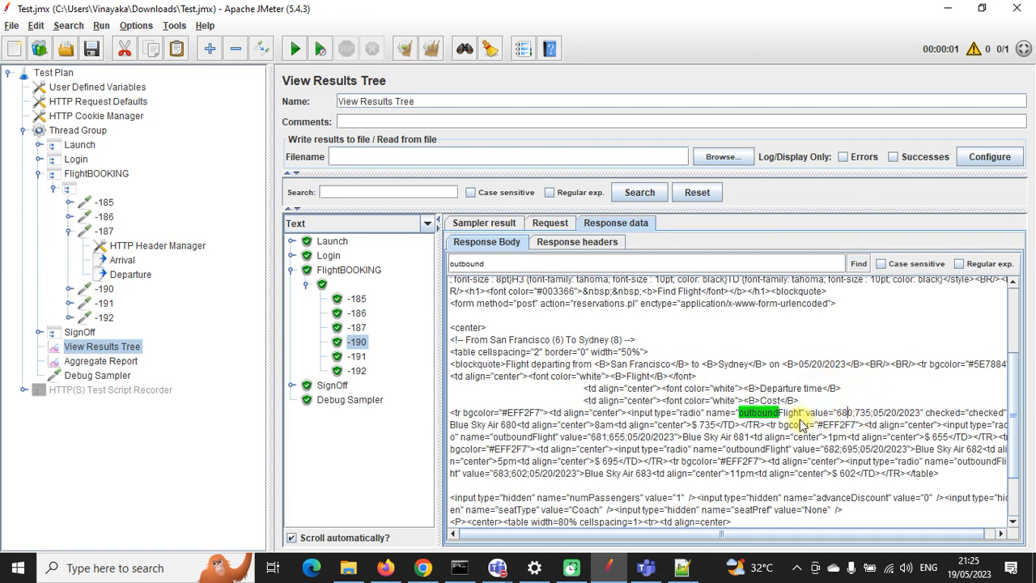
click(858, 265)
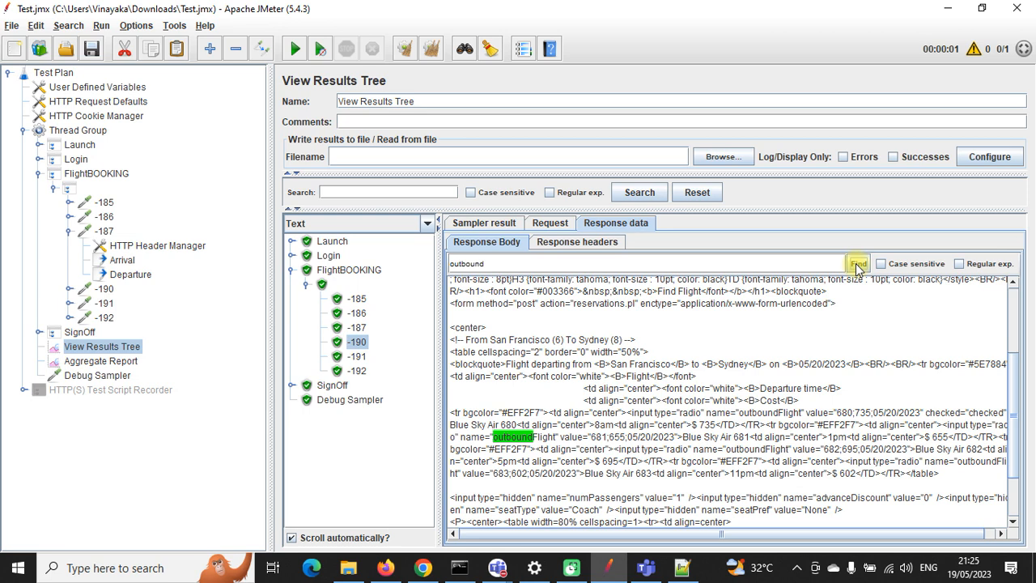
click(857, 266)
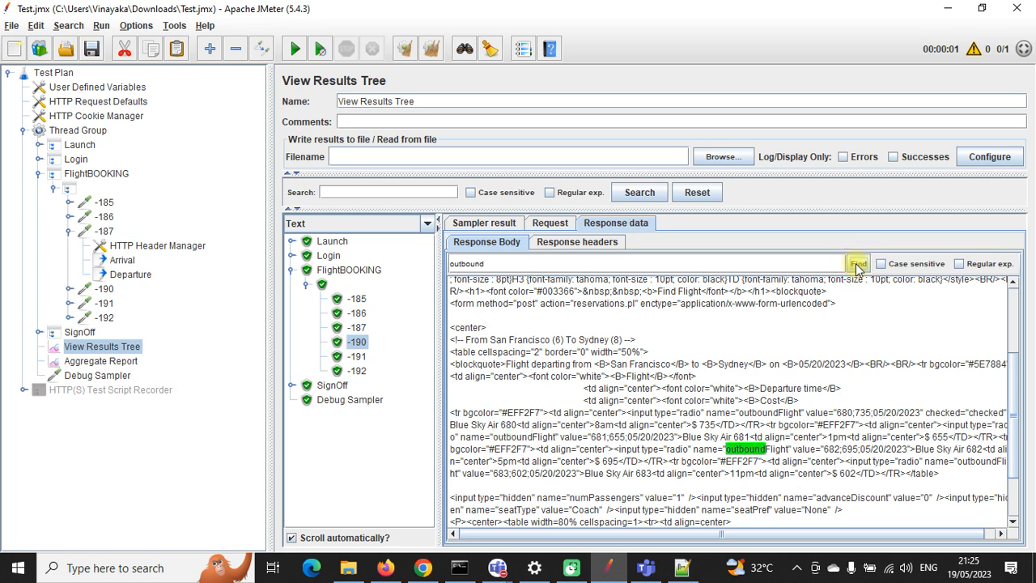
click(858, 265)
click(858, 266)
click(858, 265)
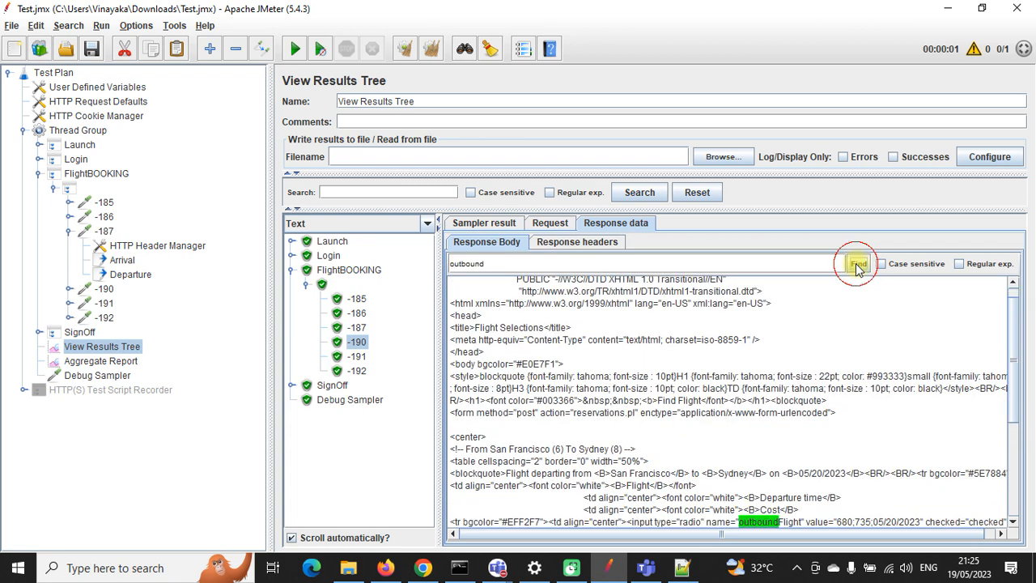
click(858, 266)
scroll(767, 360, down, 4)
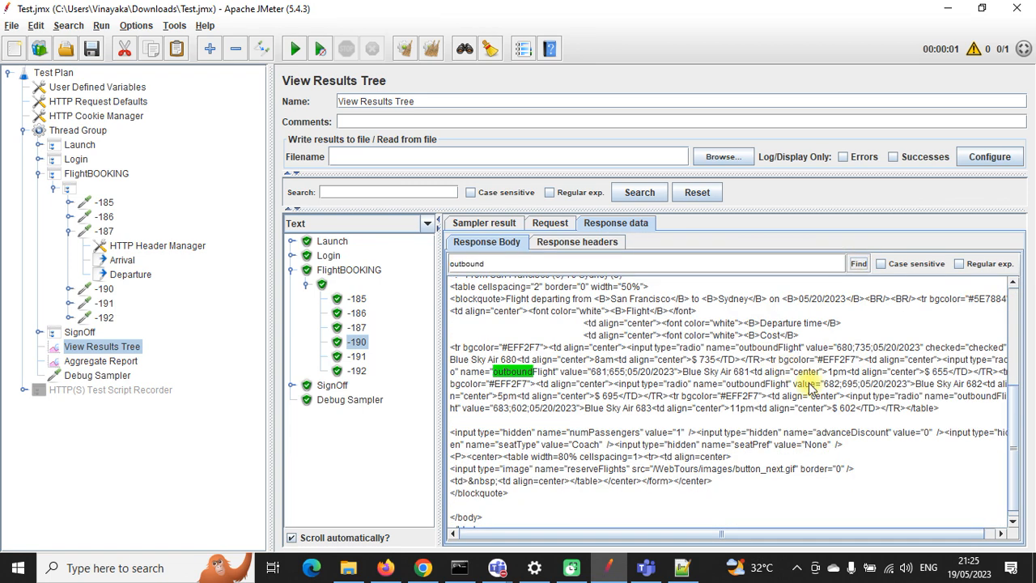
click(857, 266)
click(858, 265)
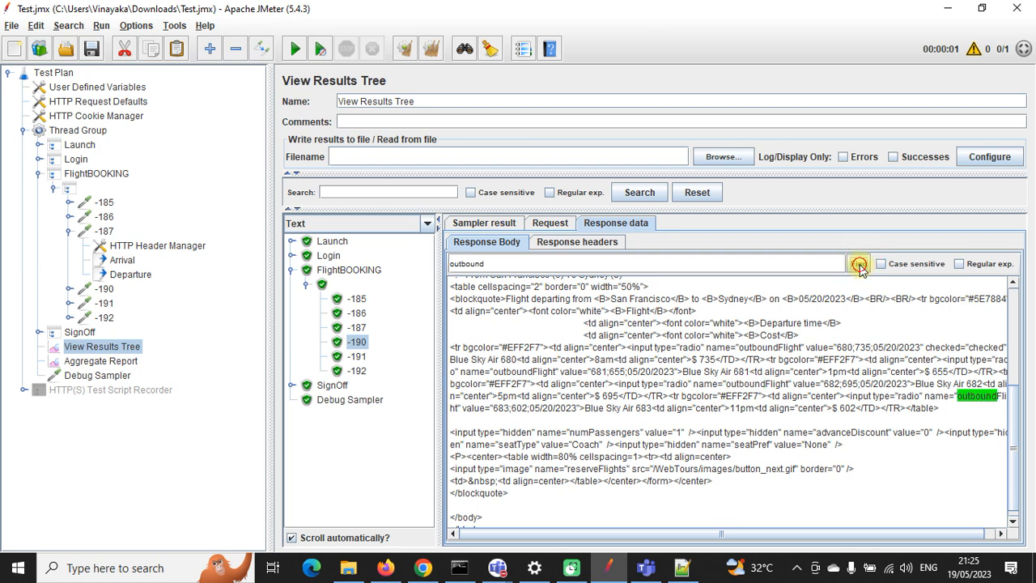
click(857, 265)
click(858, 266)
scroll(775, 356, down, 4)
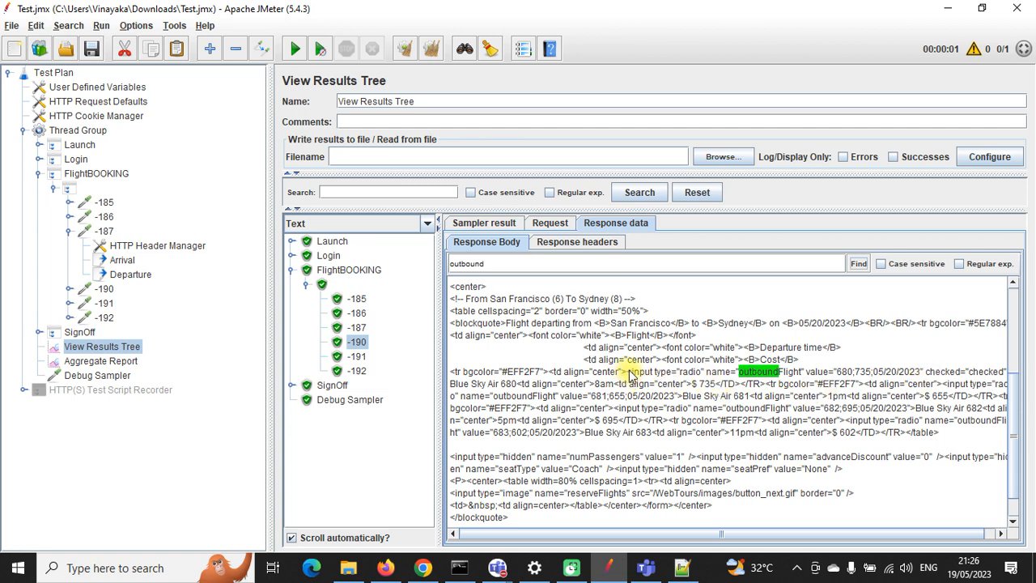
Step: Select and copy all four outboundFlight radio option inputs, then switch to Notepad++
drag(627, 372, 593, 437)
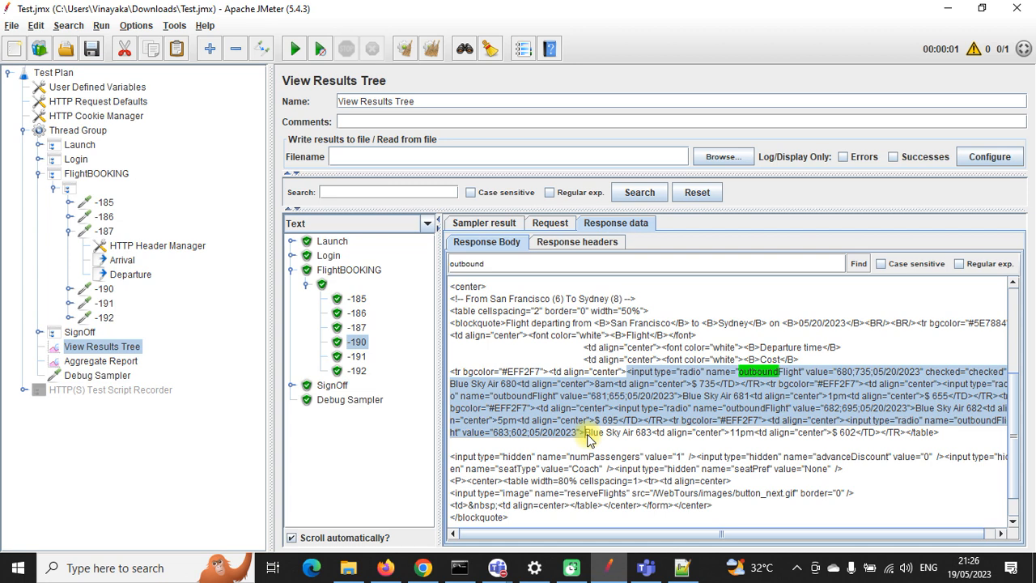
click(626, 408)
drag(627, 373, 732, 438)
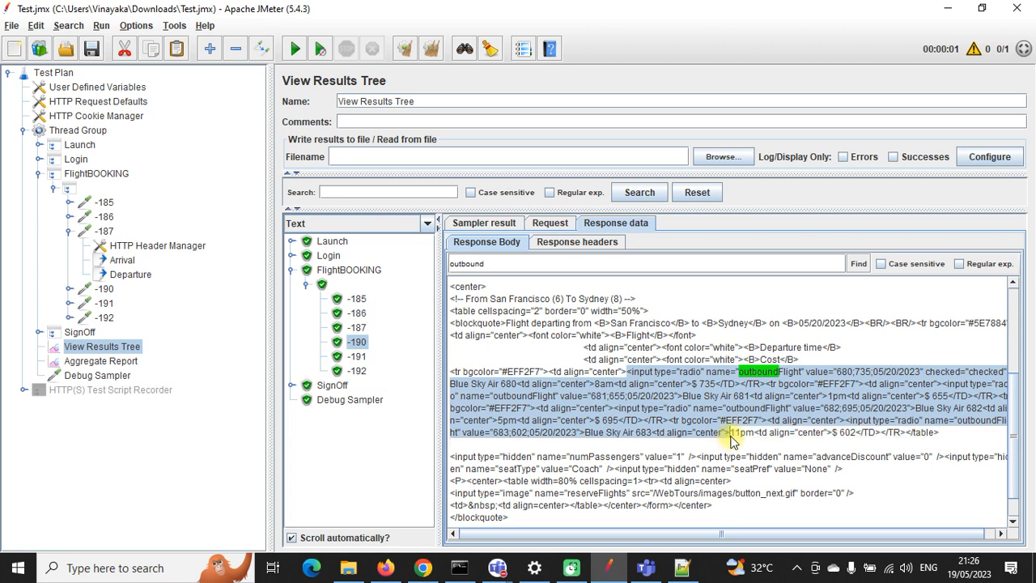
click(682, 567)
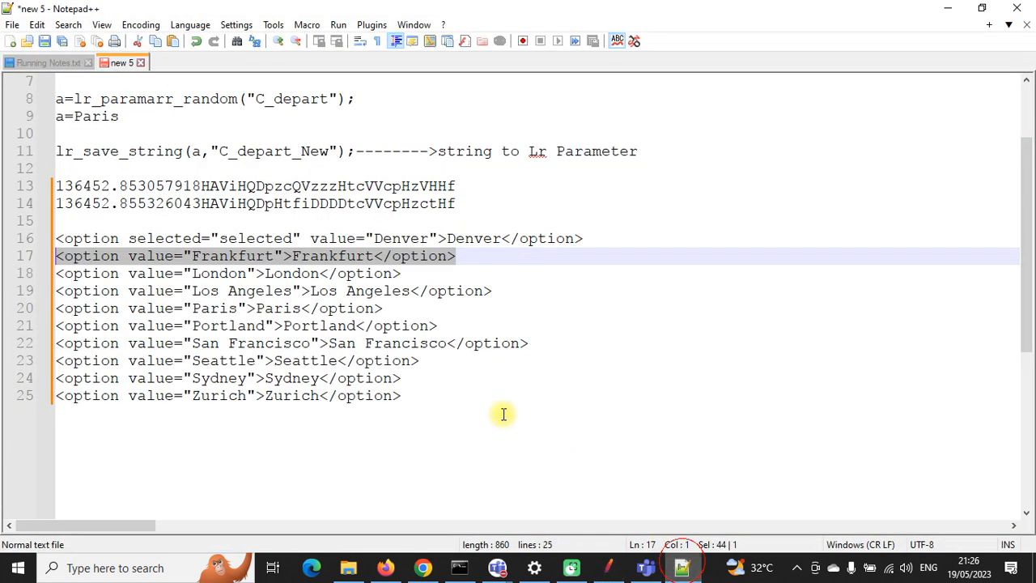
Step: Paste the copied outboundFlight markup into a new document with word wrap turned on
click(11, 41)
key(ctrl+v)
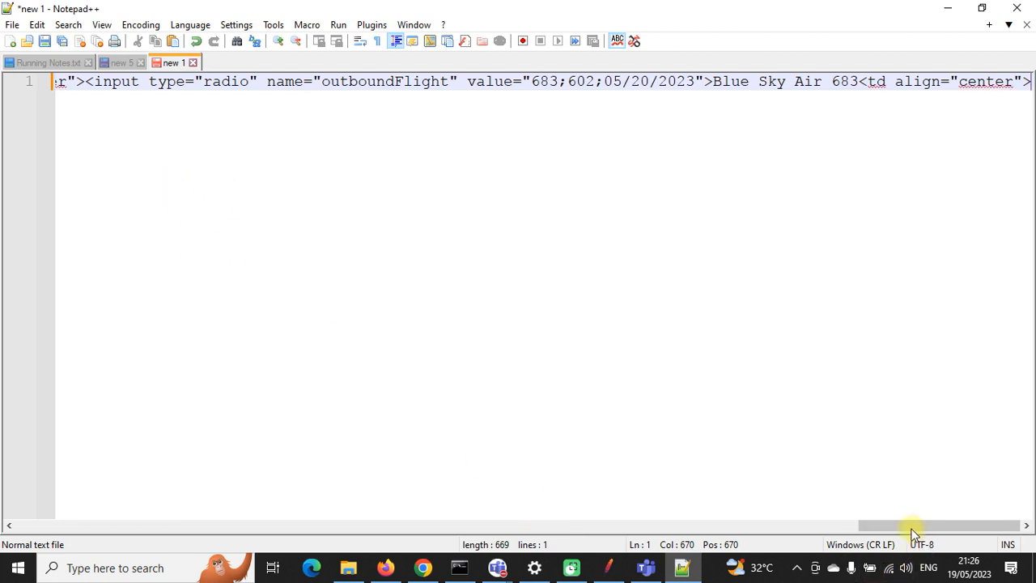
drag(914, 526, 87, 522)
click(362, 41)
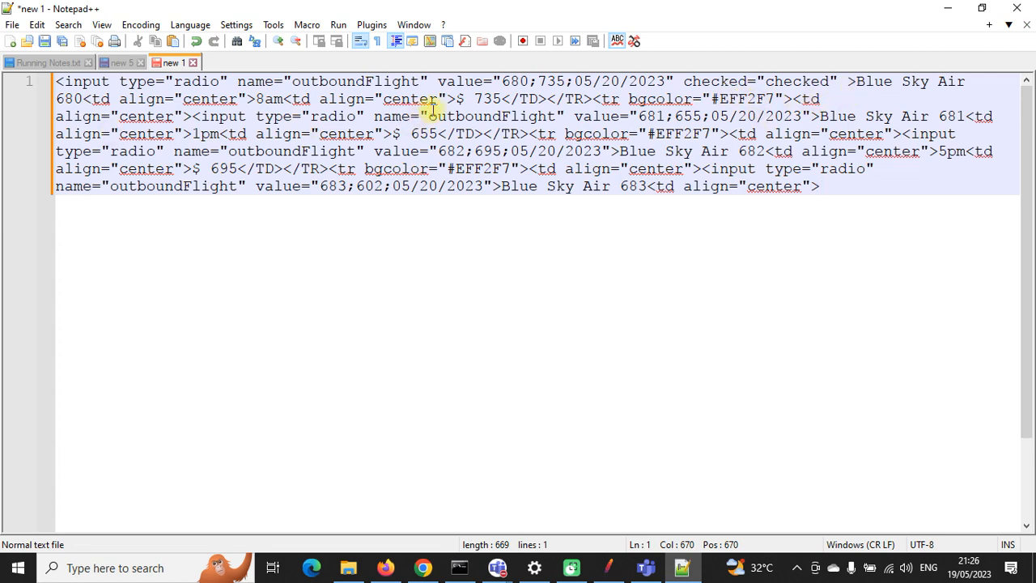
Step: Break the line before the 681, 682 and 683 options so each sits on its own line
click(195, 115)
key(Return)
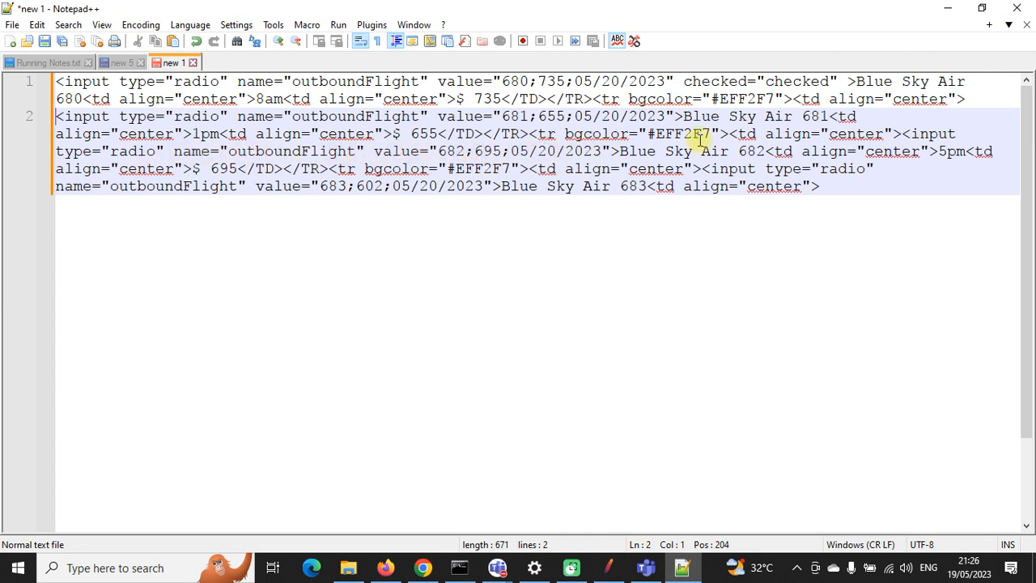
click(900, 133)
key(Return)
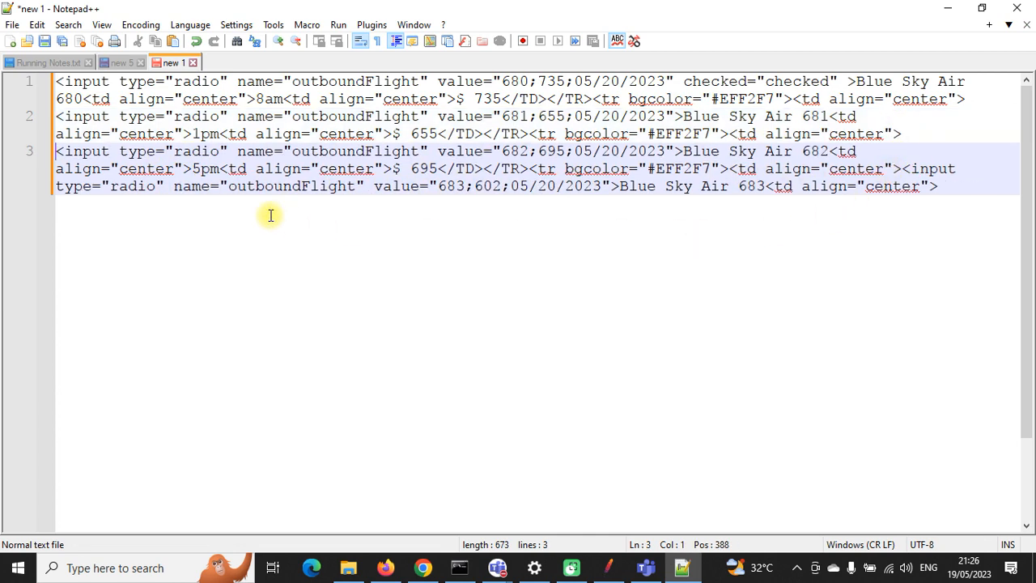
click(900, 168)
key(Return)
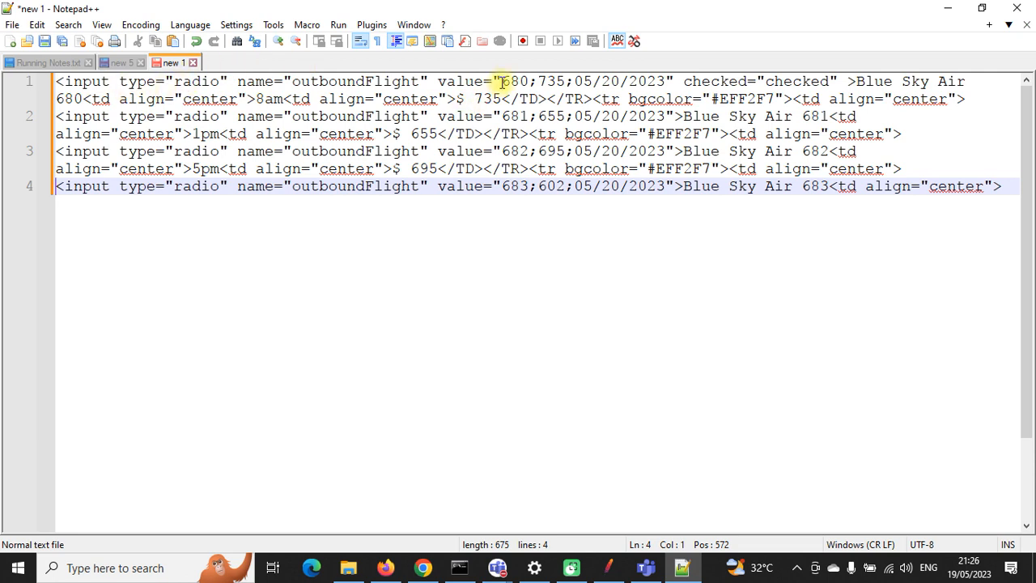
Step: Compare the value attributes of options 680–683 and the first option's checked attribute
drag(506, 81, 661, 80)
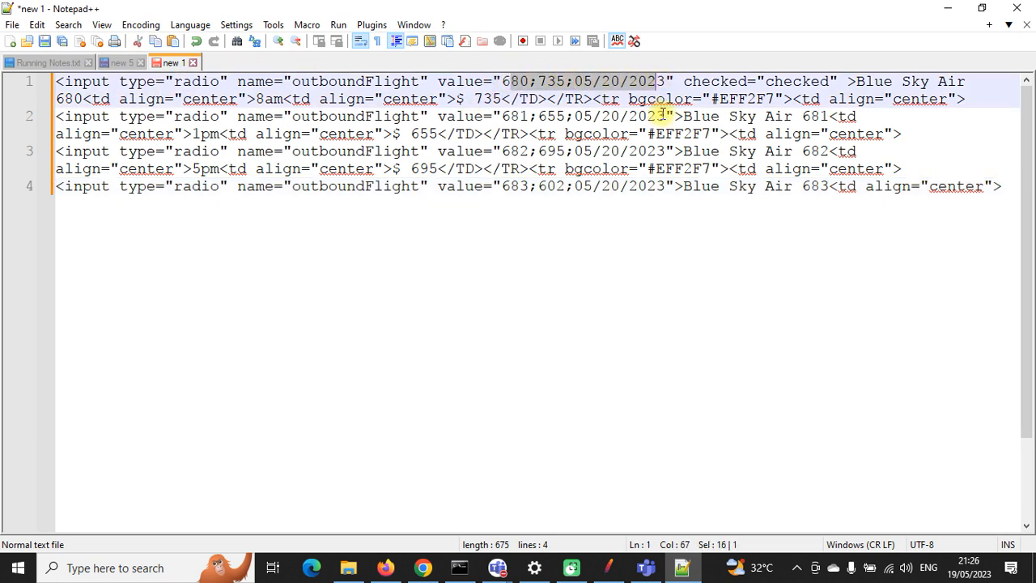
drag(664, 117, 508, 117)
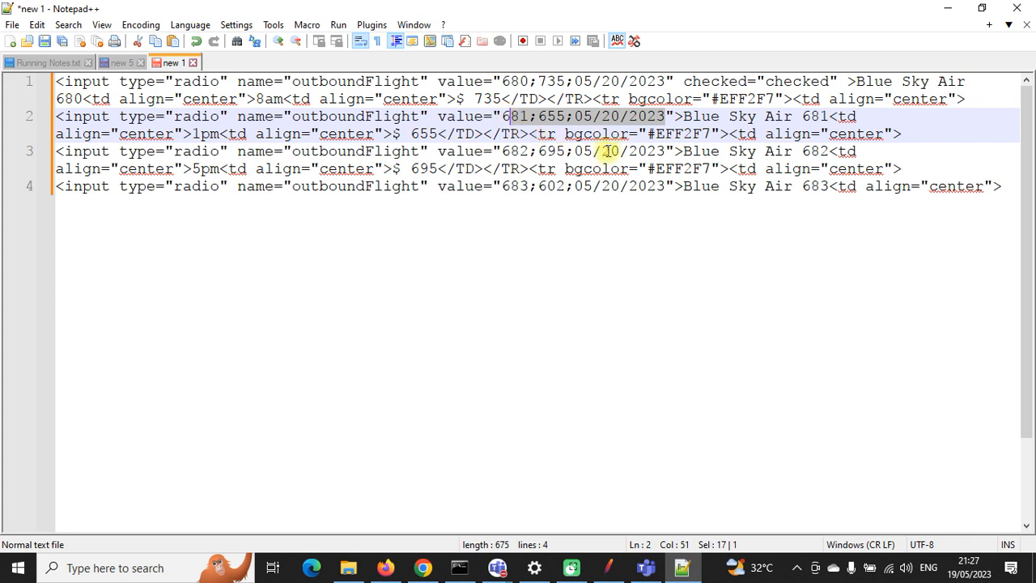
drag(619, 151, 507, 151)
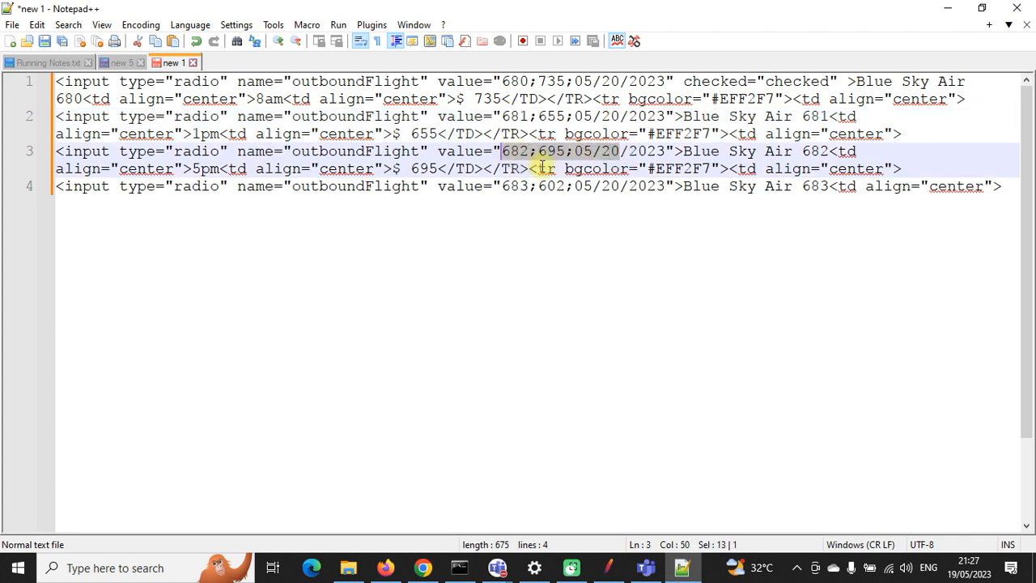
drag(666, 185, 511, 186)
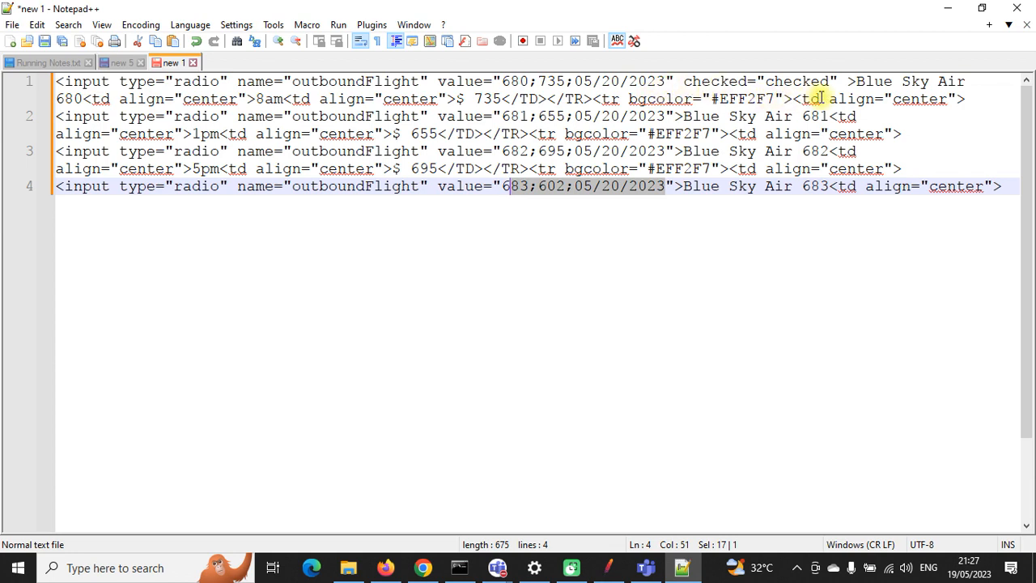
drag(836, 81, 411, 84)
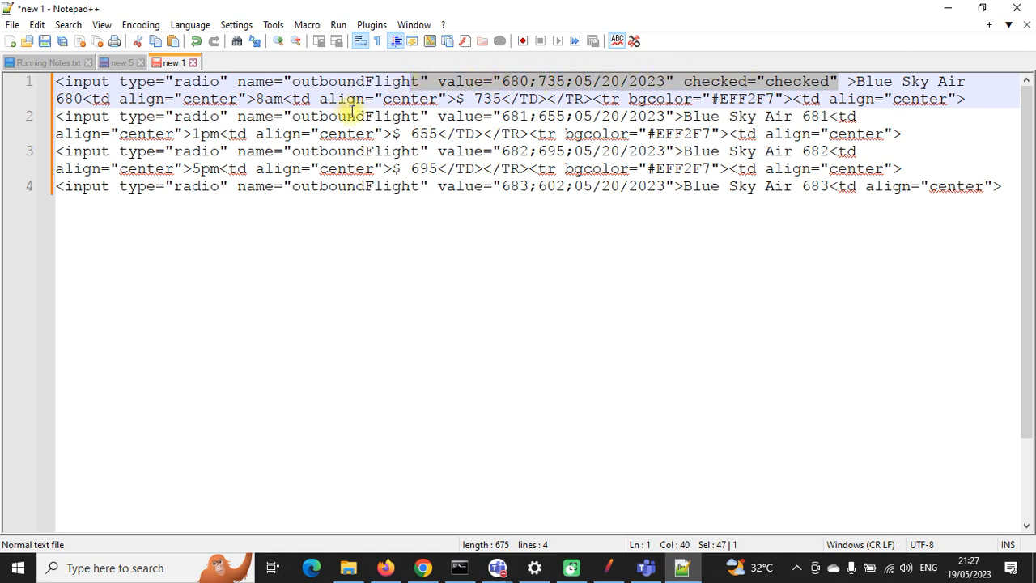
Step: Highlight the text following each option's value, such as Blue Sky Air after 681
click(352, 111)
click(660, 132)
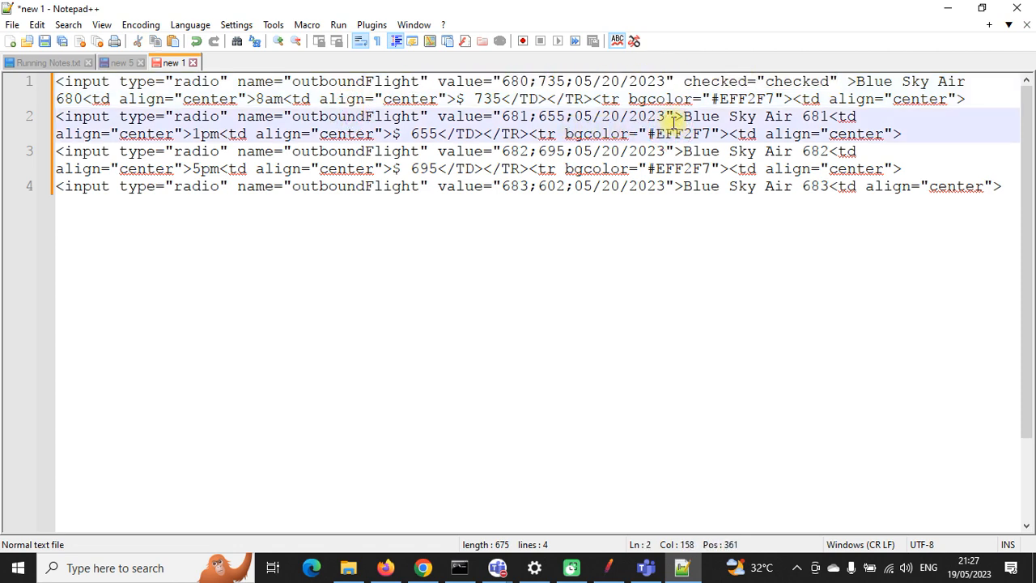
drag(682, 116, 788, 116)
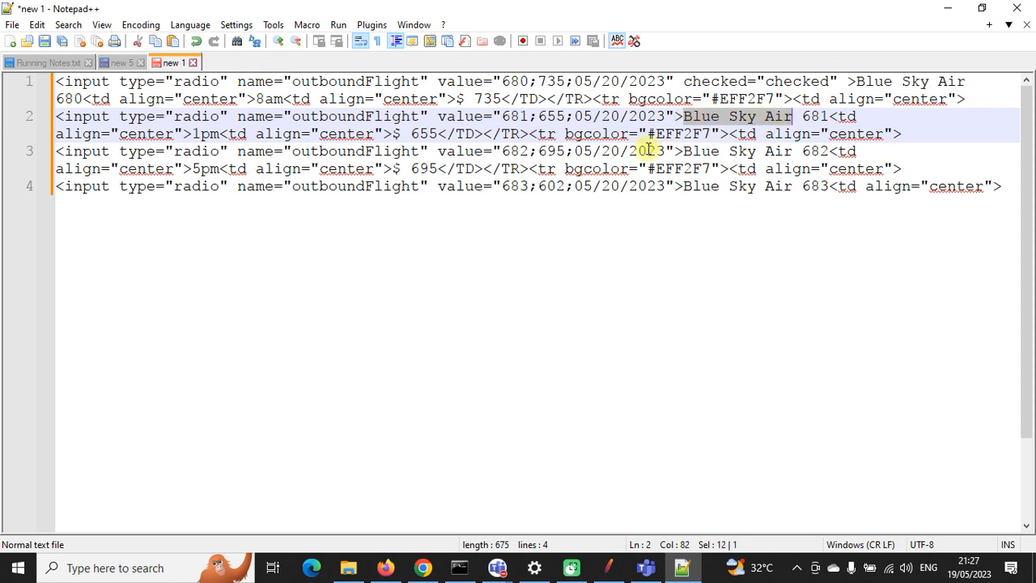
drag(668, 152, 822, 152)
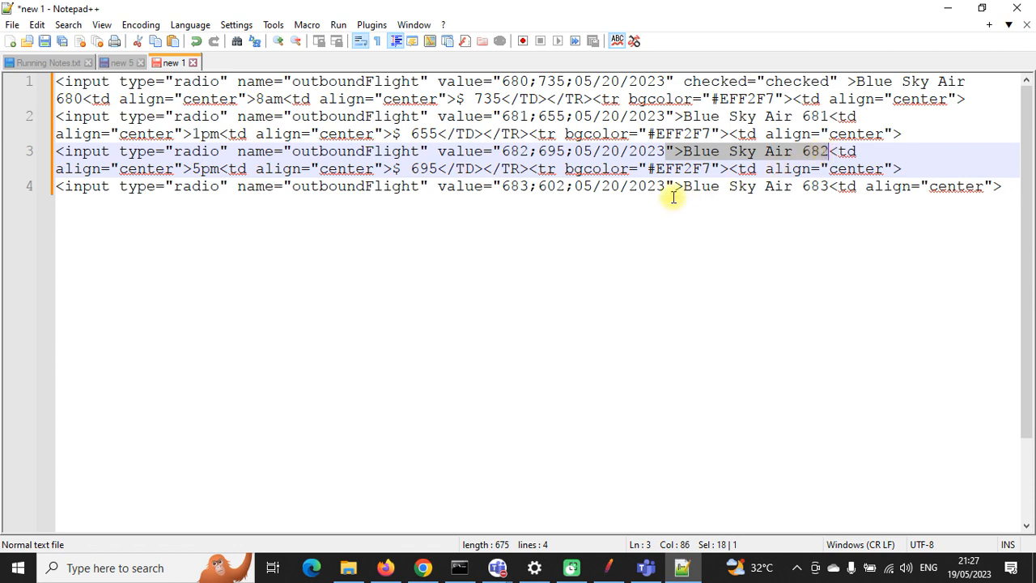
drag(671, 187, 833, 185)
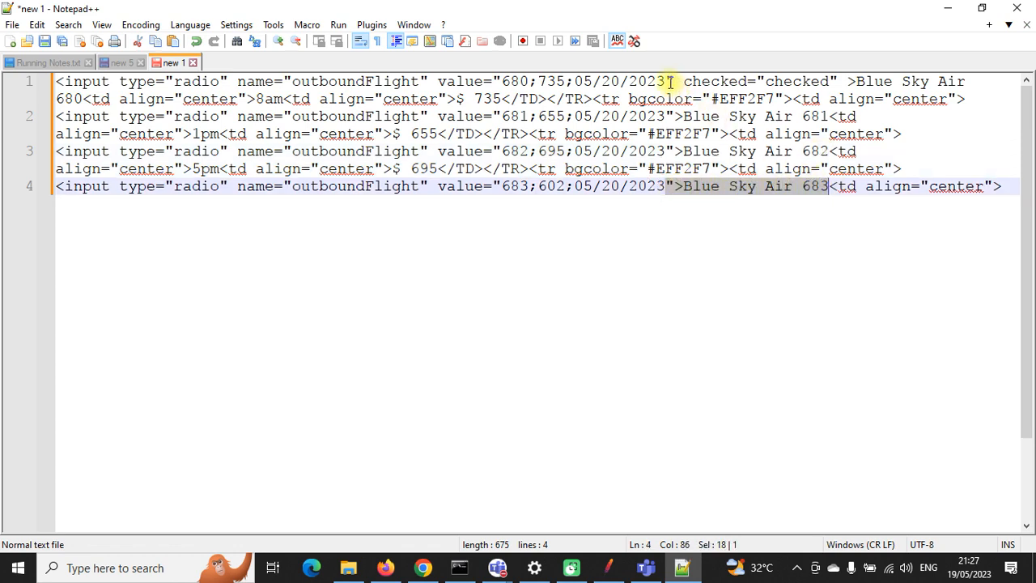
drag(668, 80, 853, 81)
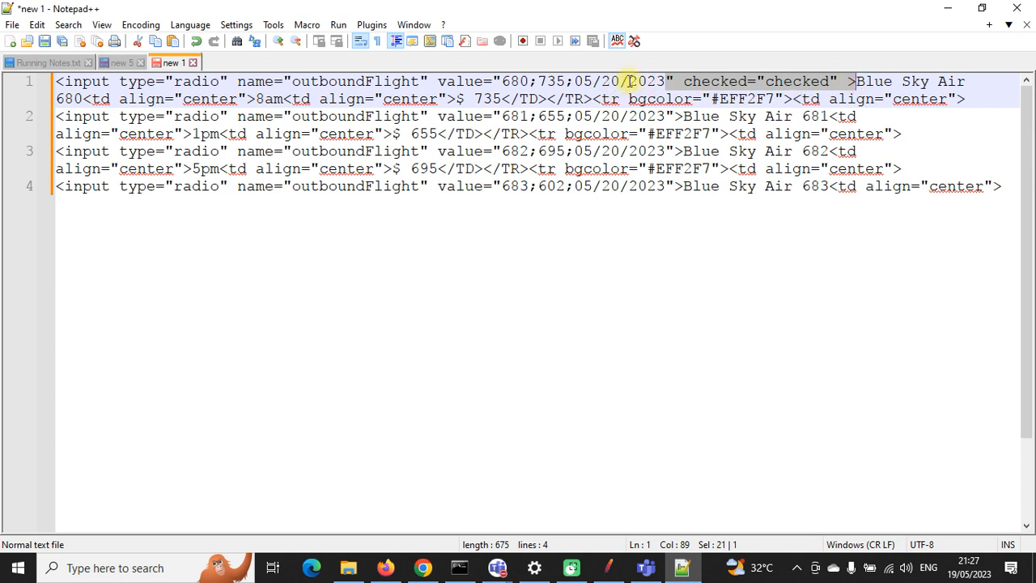
Step: Examine the end of the 680 value and the 681 markup up to its year, then return to JMeter
drag(669, 81, 512, 82)
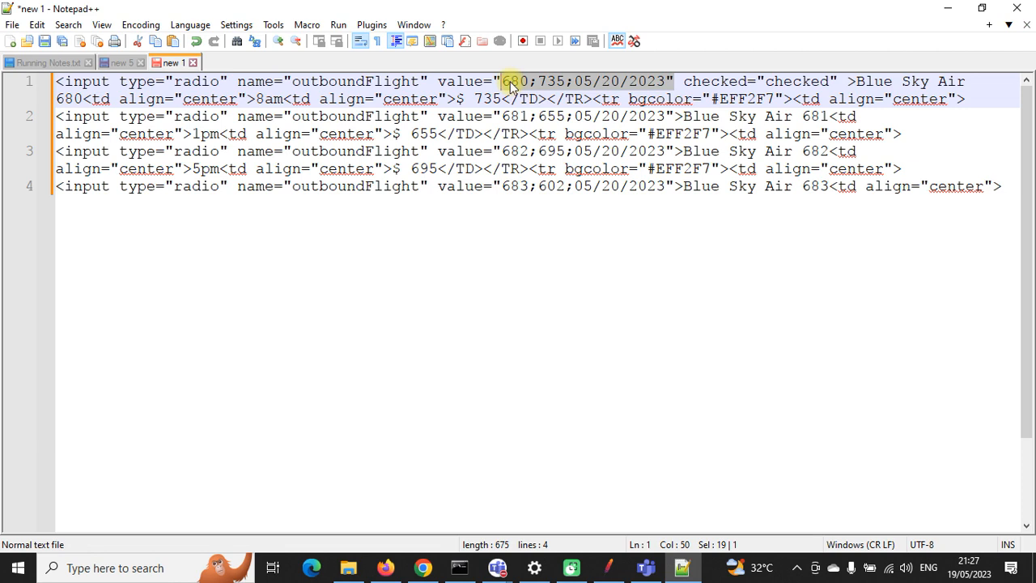
drag(630, 116, 506, 109)
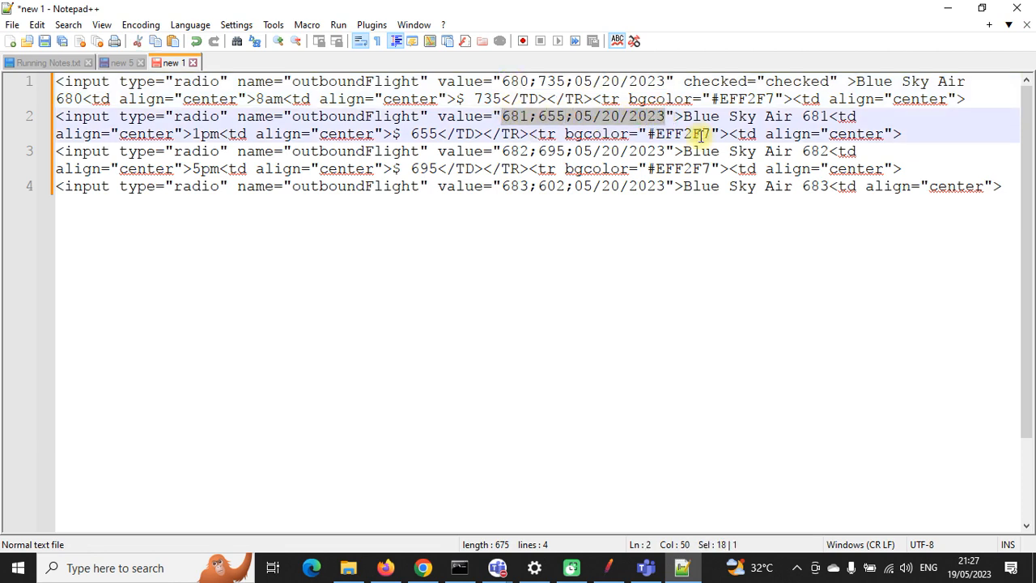
drag(682, 116, 60, 117)
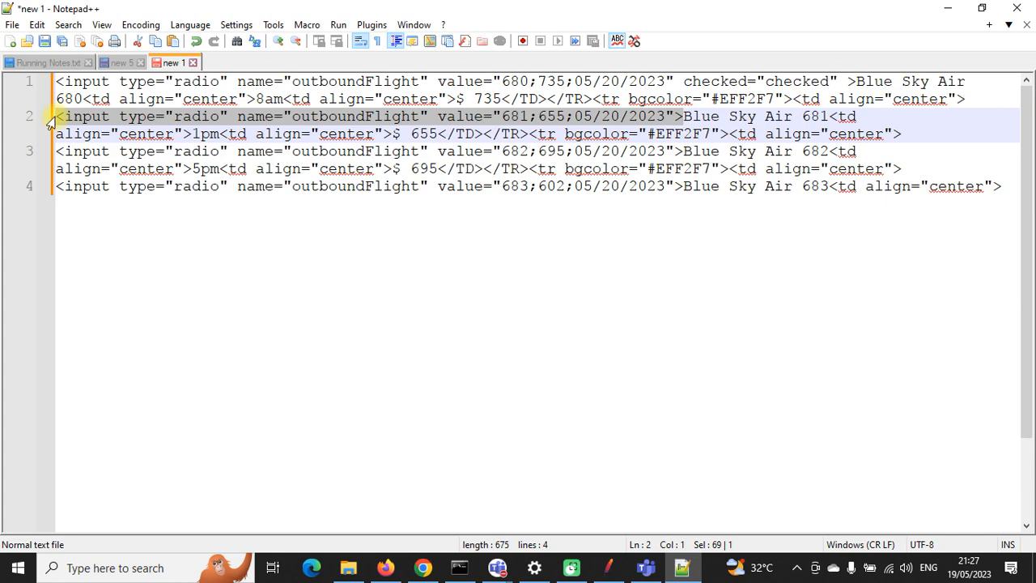
click(608, 567)
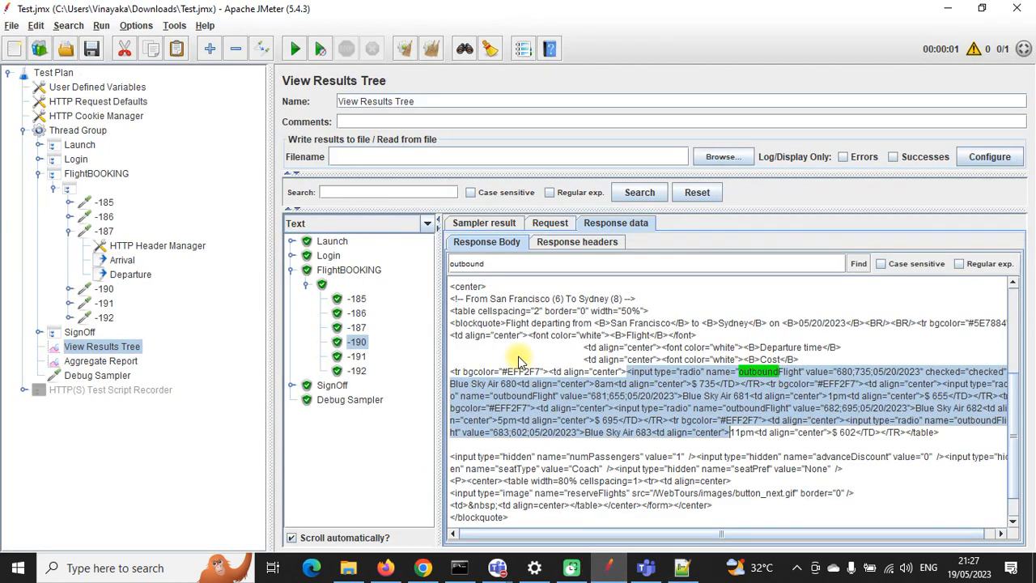
Step: Expand the -190 request and attach a Regular Expression Extractor via Add > Post Processors
double_click(102, 291)
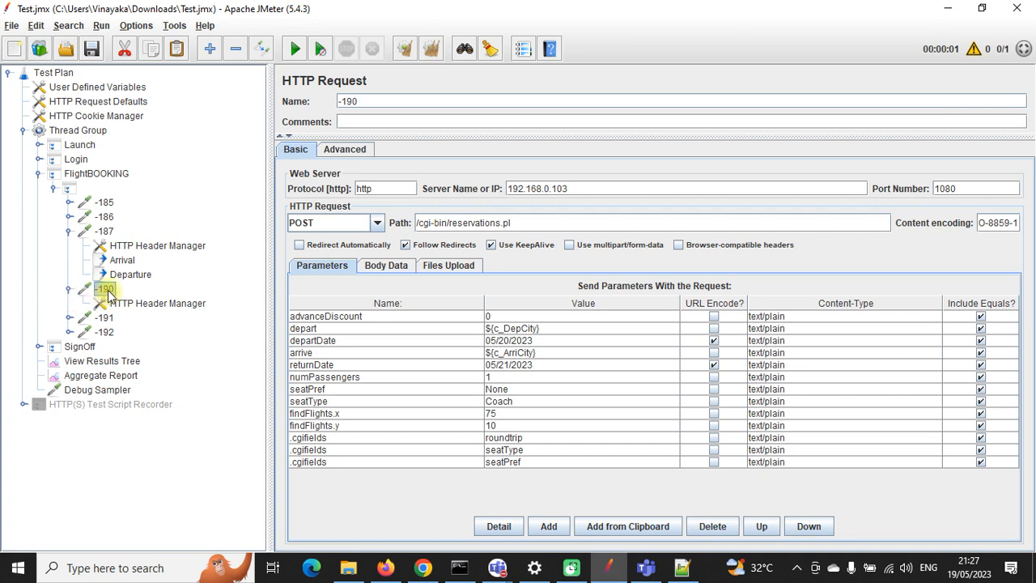
right_click(107, 293)
mouse_move(194, 298)
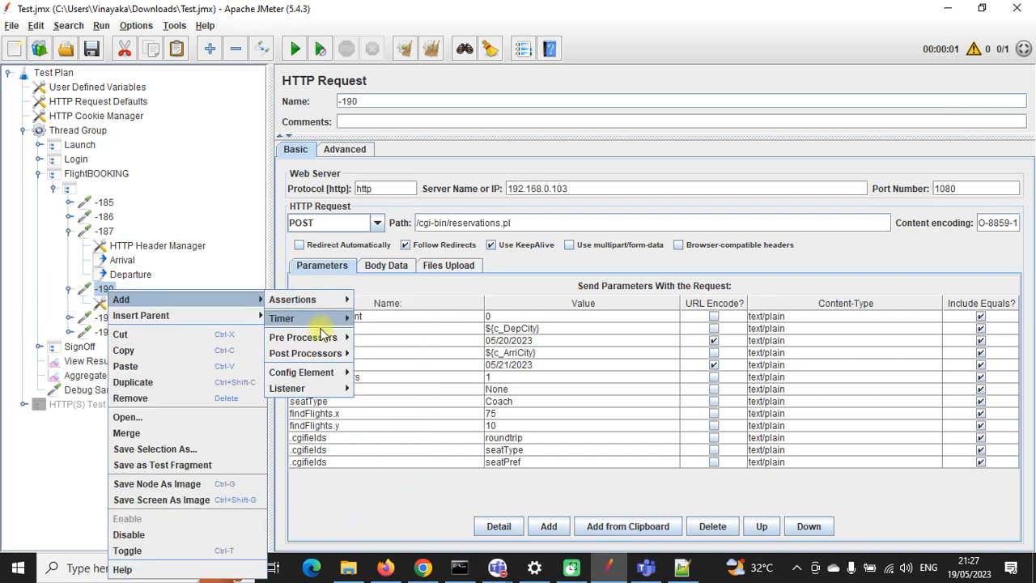
mouse_move(316, 357)
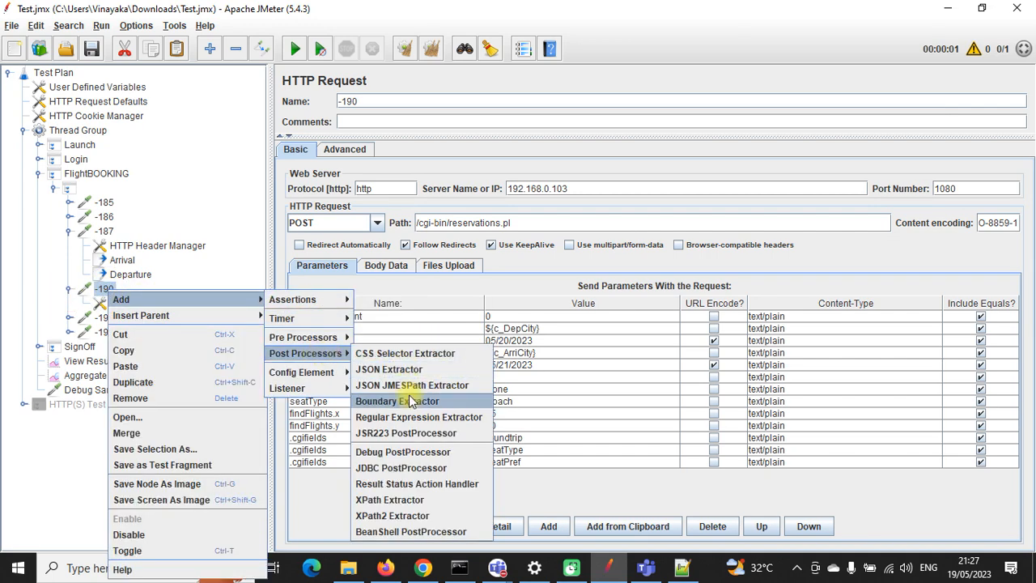
click(397, 416)
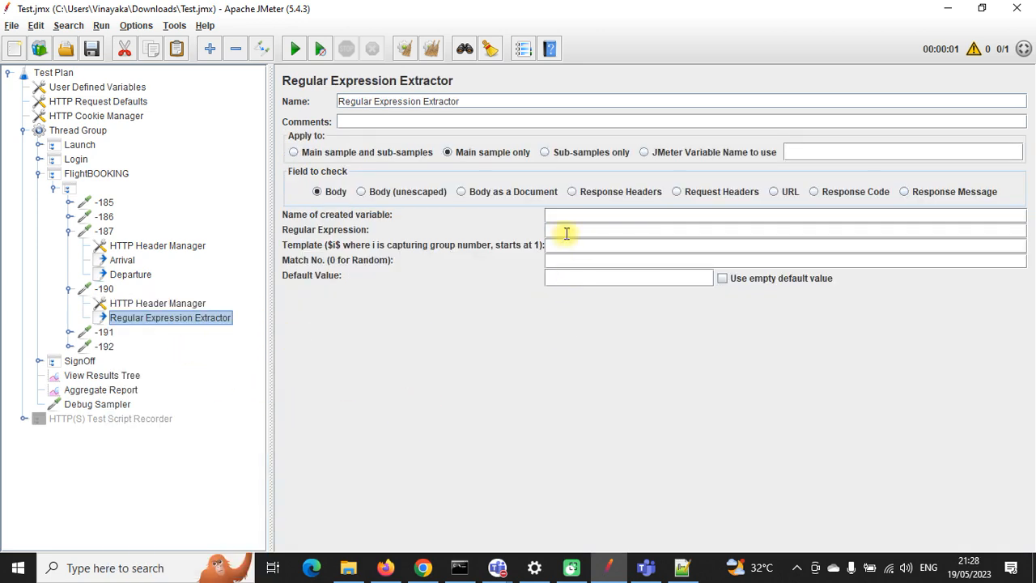
Step: Paste the outboundFlight input tag as the regular expression, replacing its recorded value with a (.*?) capture group
click(564, 230)
text(<input type="radio" name="outboundFlight" value="681;655;05/20/2023">)
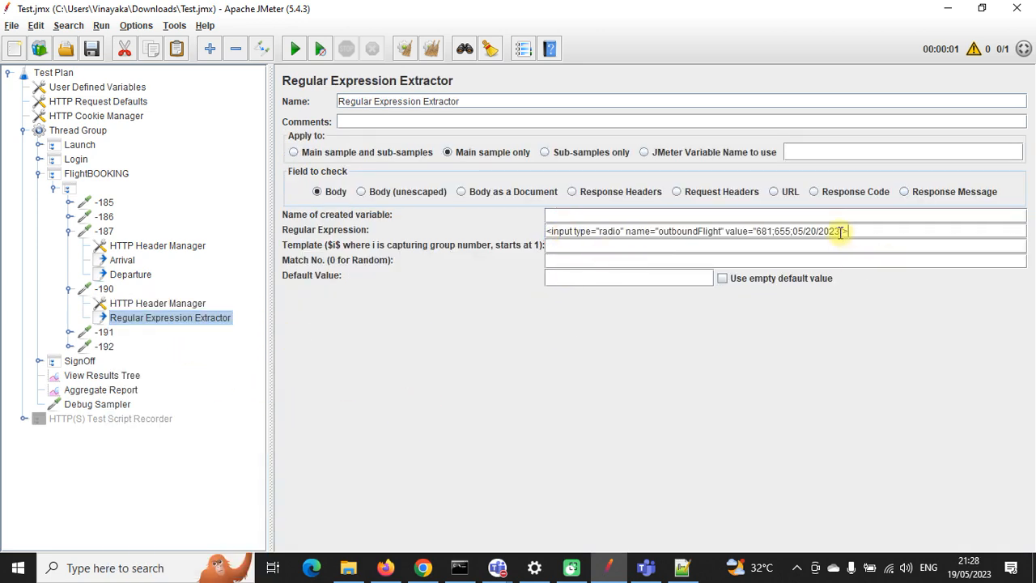
drag(840, 232, 767, 228)
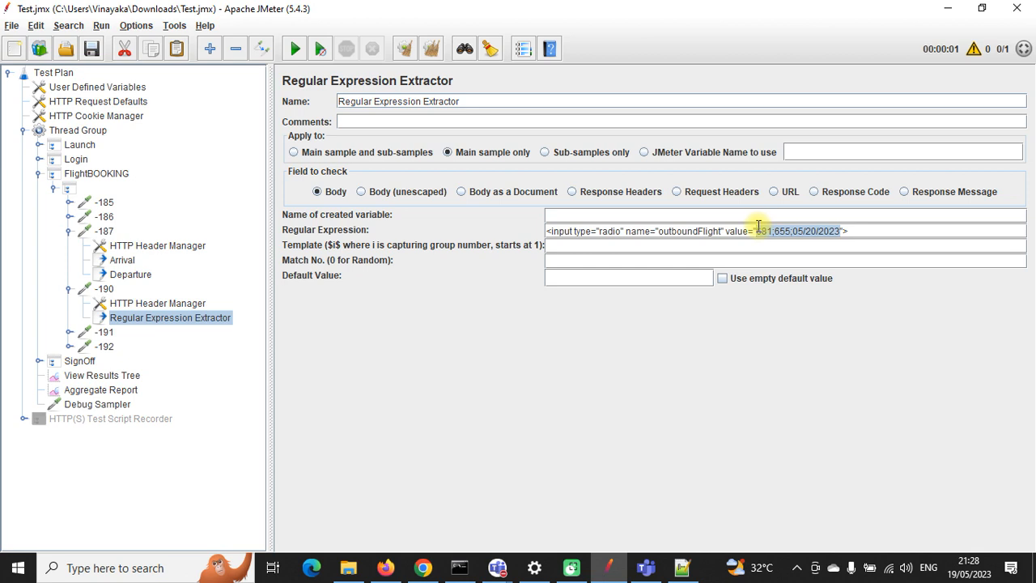
text(())
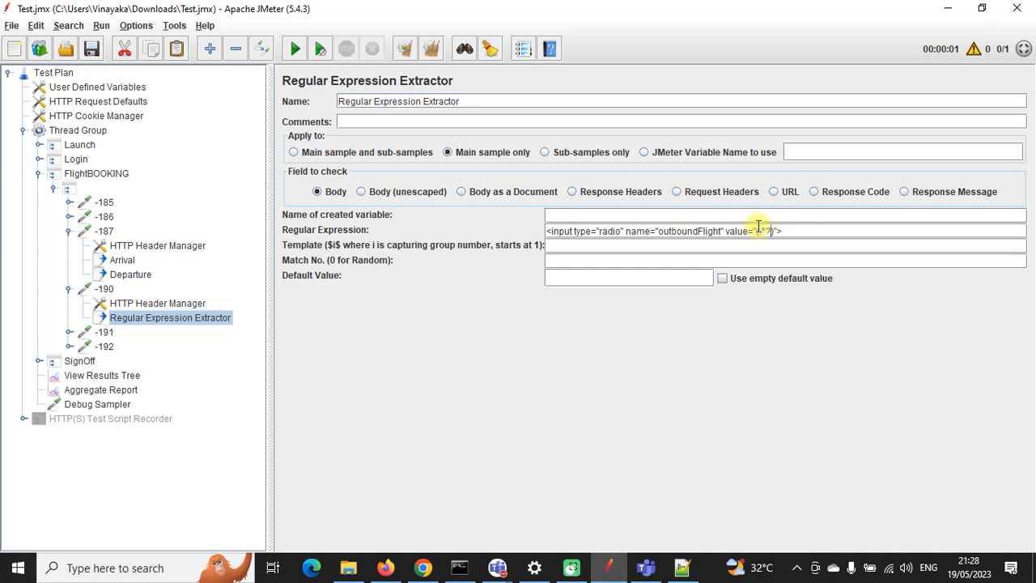
double_click(680, 232)
key(ctrl+c)
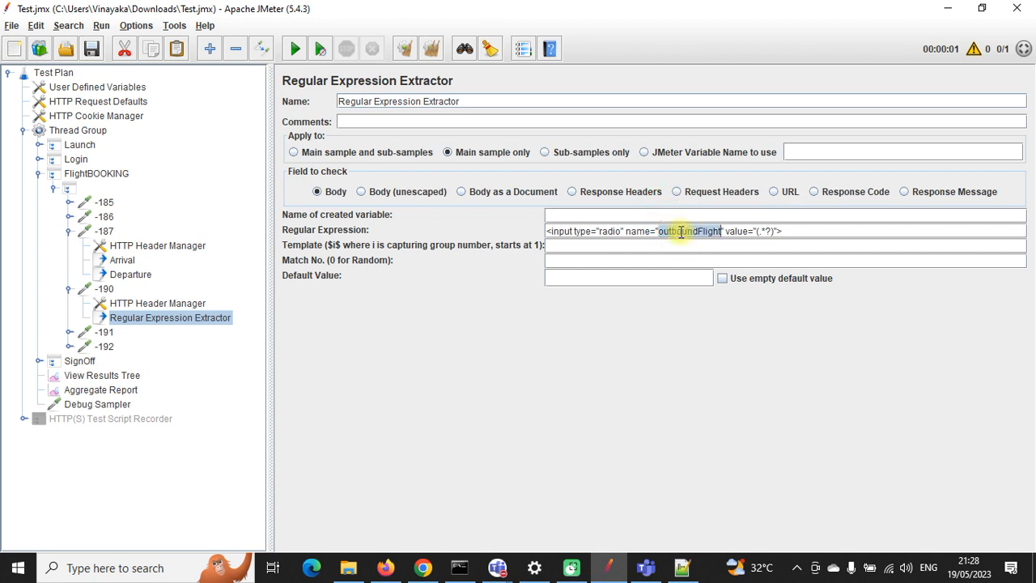
Step: Name the variable c_outboundFlight with template $1$, match 0 and default NOTFOUND
click(589, 211)
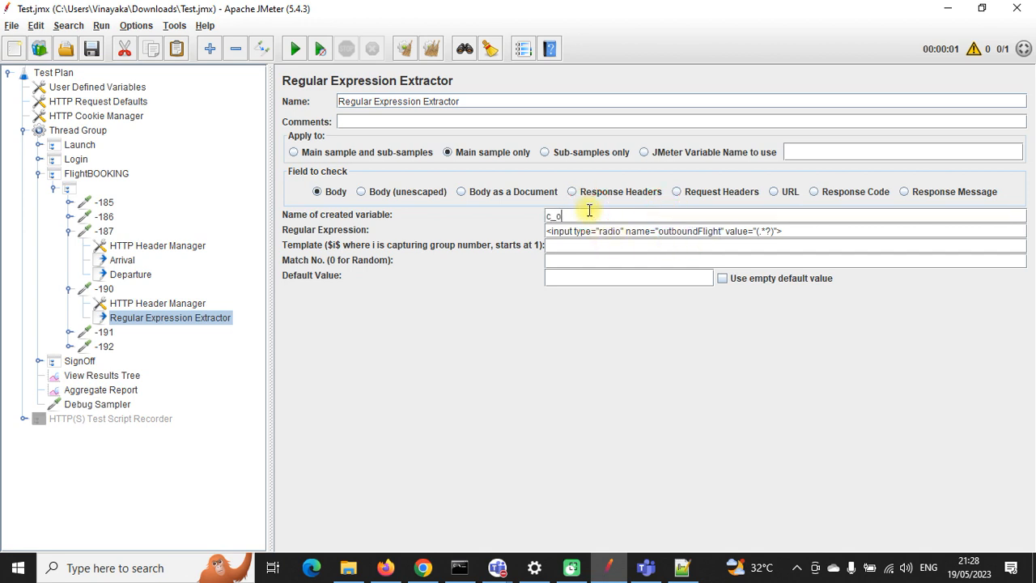
text(c_)
key(ctrl+v)
click(609, 262)
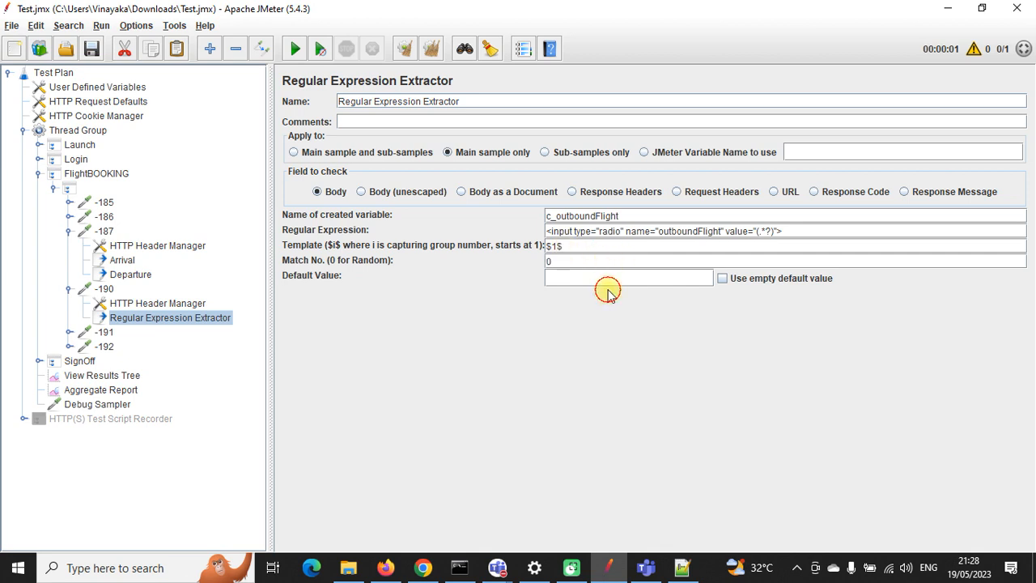
click(611, 280)
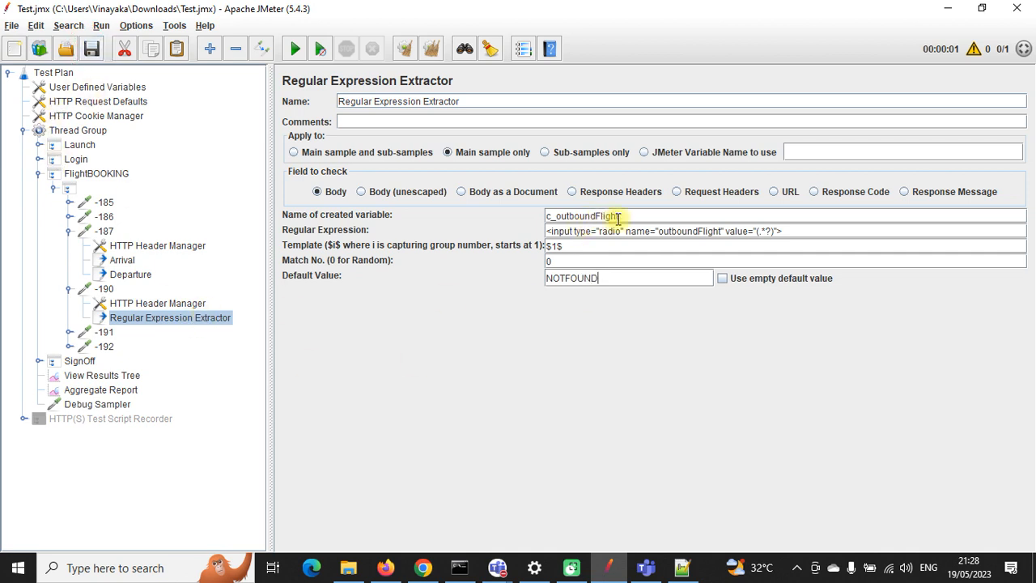
drag(619, 216, 547, 216)
key(ctrl+c)
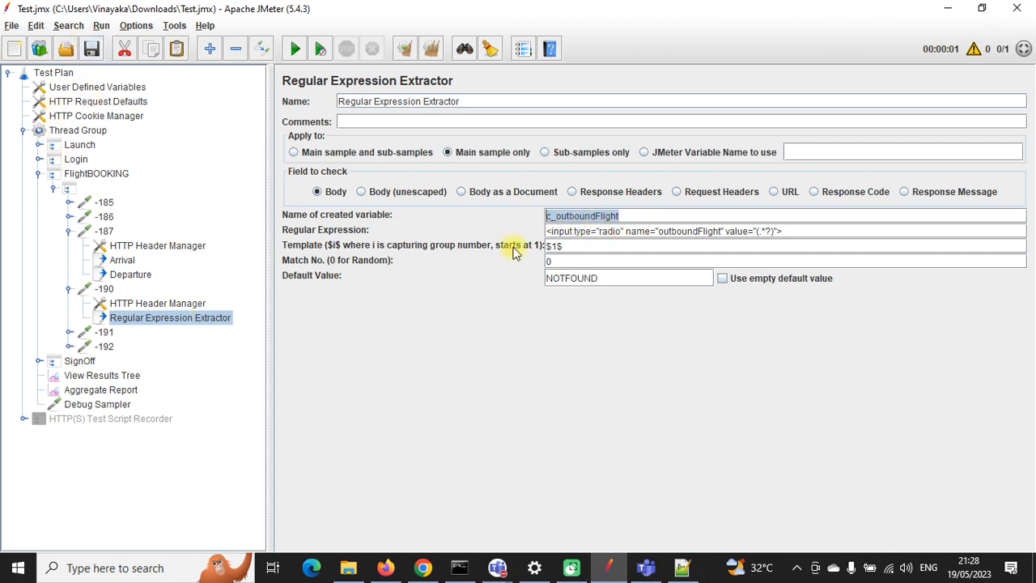
click(69, 332)
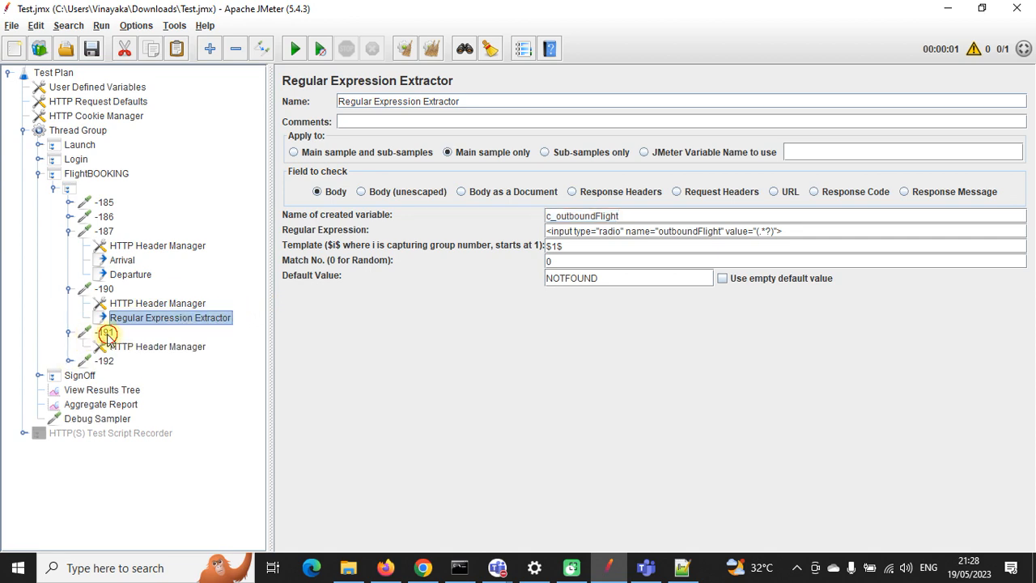
Step: Replace the recorded outboundFlight parameter value in -191 with ${c_outboundFlight}
click(104, 331)
double_click(527, 324)
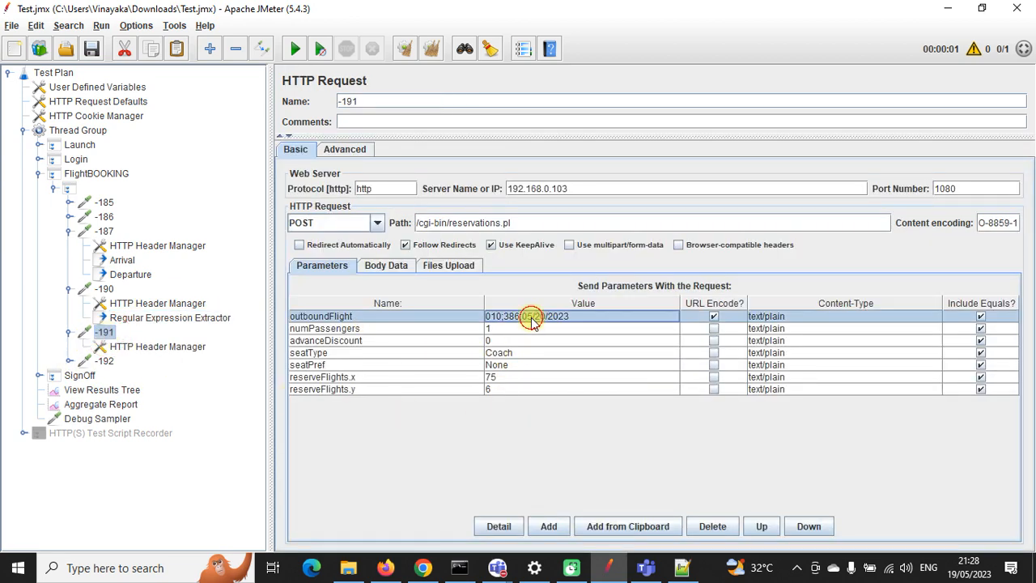
drag(578, 315, 478, 321)
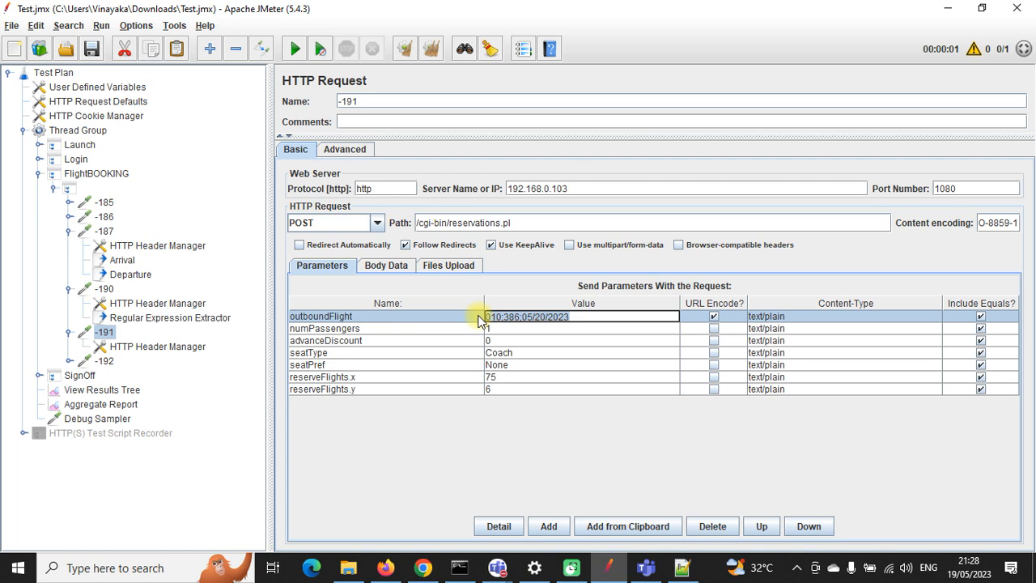
text($)
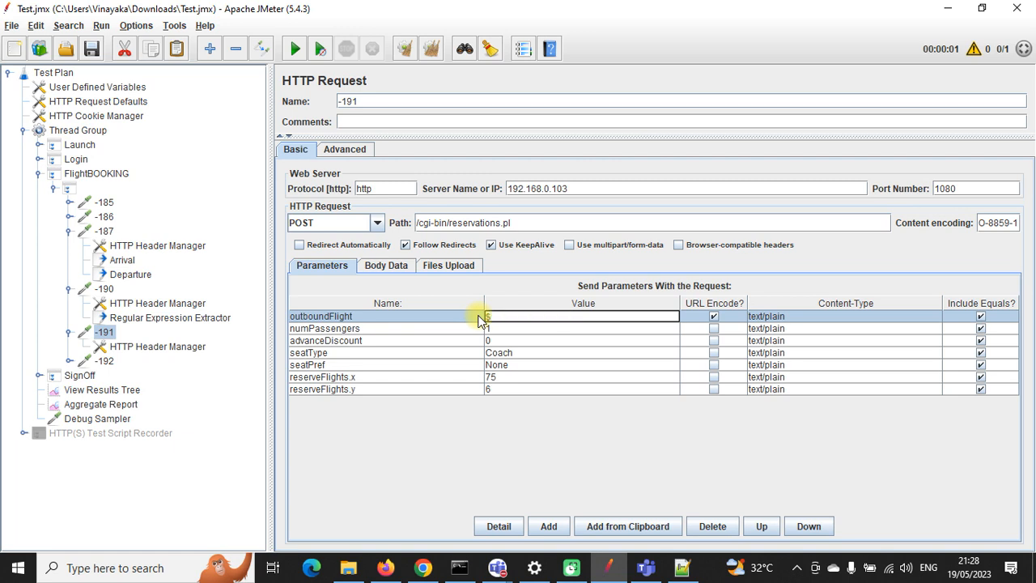
text({)
key(ctrl+v)
Step: Replace the outboundFlight parameter value in -192 with ${c_outboundFlight} as well
click(68, 361)
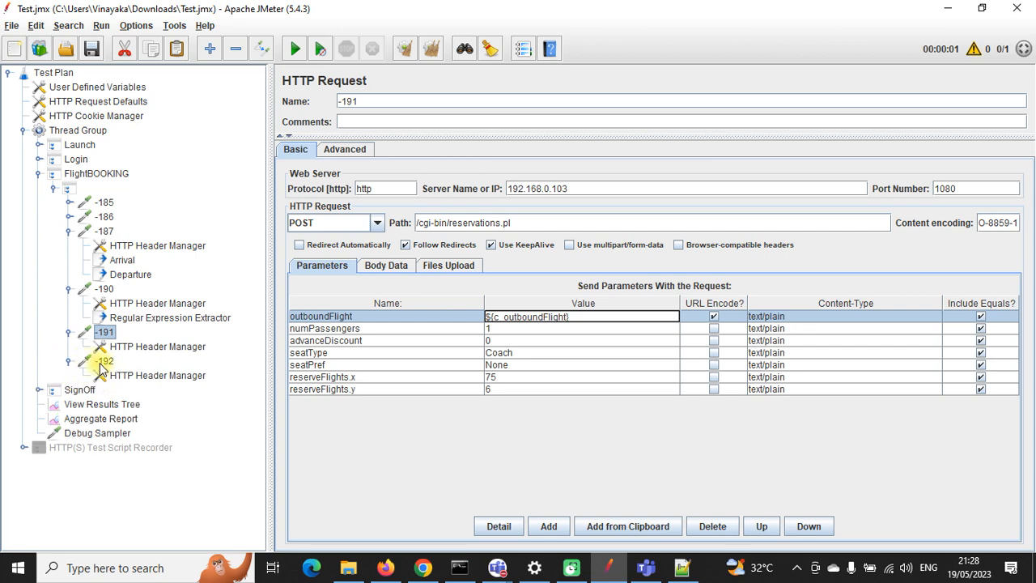
click(102, 362)
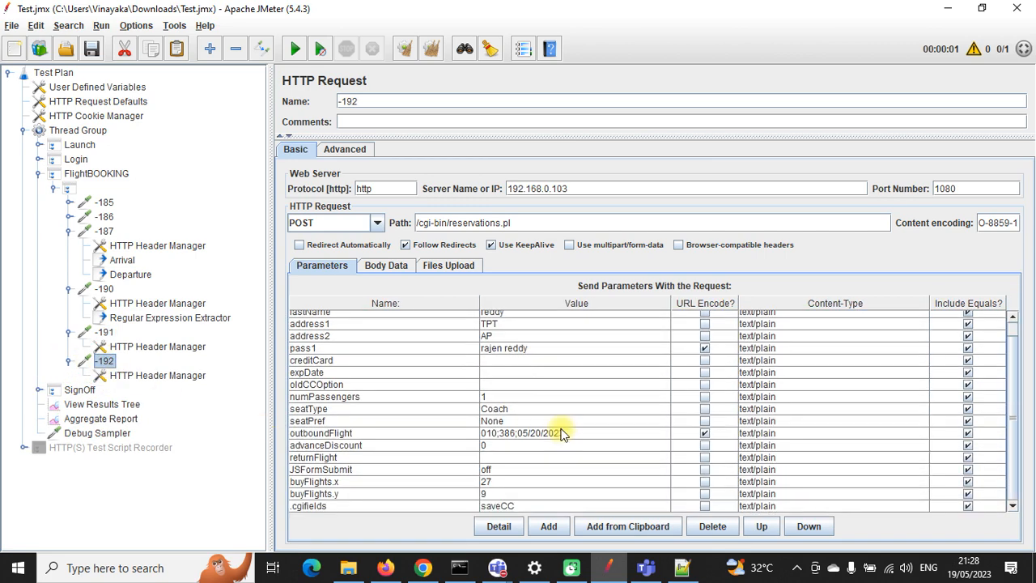
double_click(513, 435)
drag(575, 435, 476, 437)
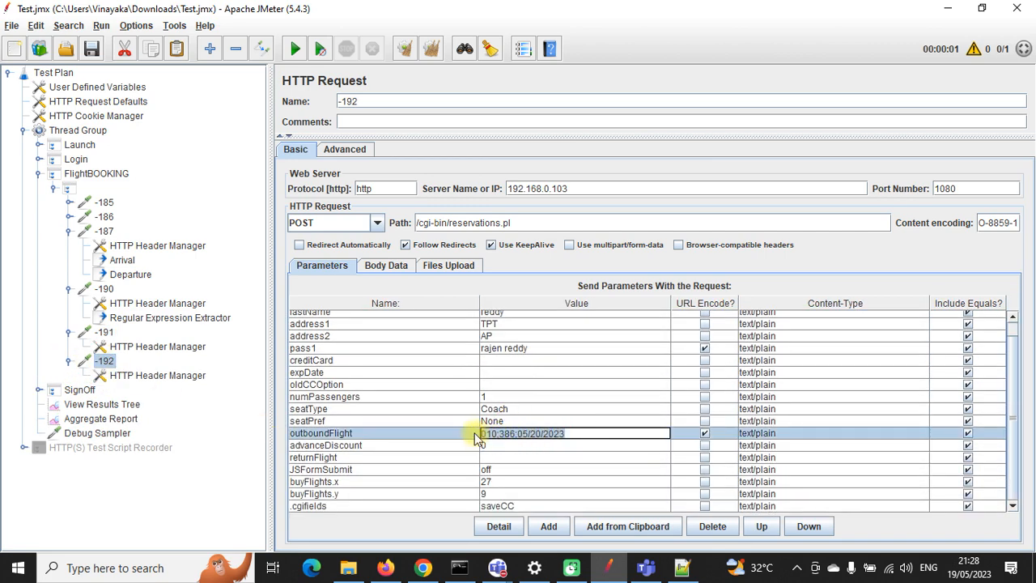
text(${c_outboundFlight)
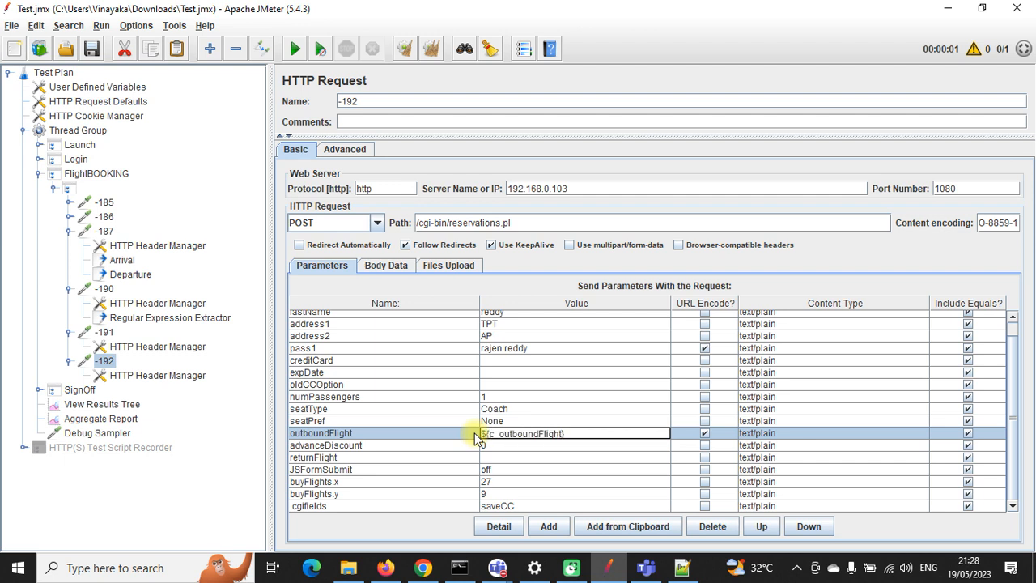
click(91, 48)
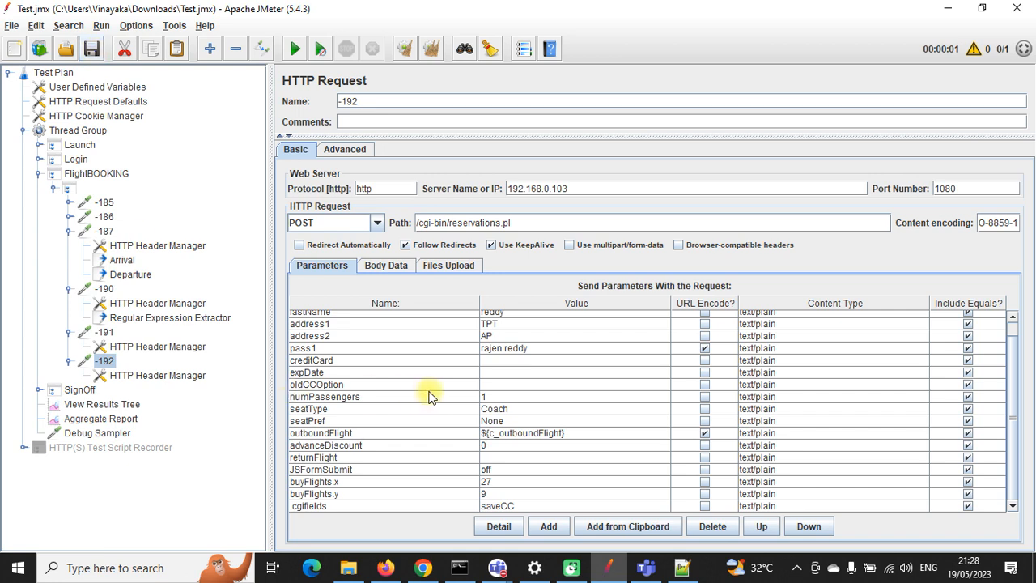
Step: Review SignOff requests -153 and -154, collapse the tree, and open the Web Tours itinerary
scroll(474, 397, up, 1)
scroll(474, 397, down, 1)
click(39, 389)
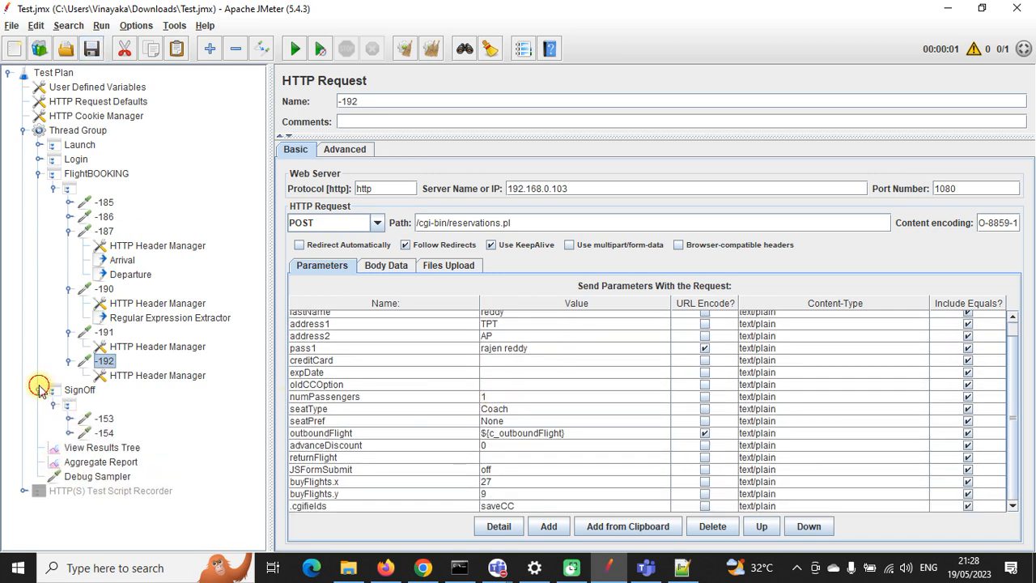
click(106, 419)
click(105, 433)
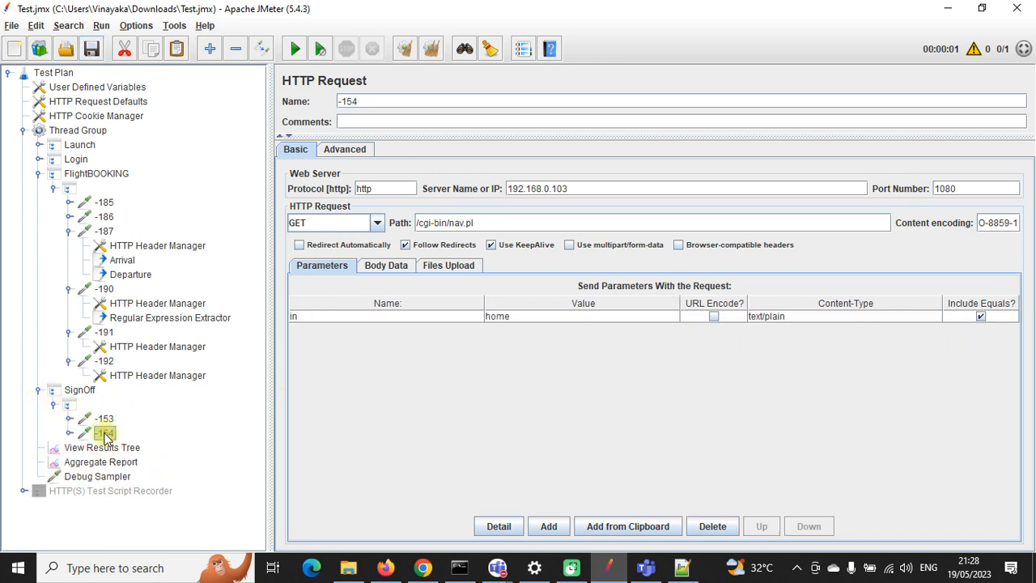
click(39, 173)
click(39, 188)
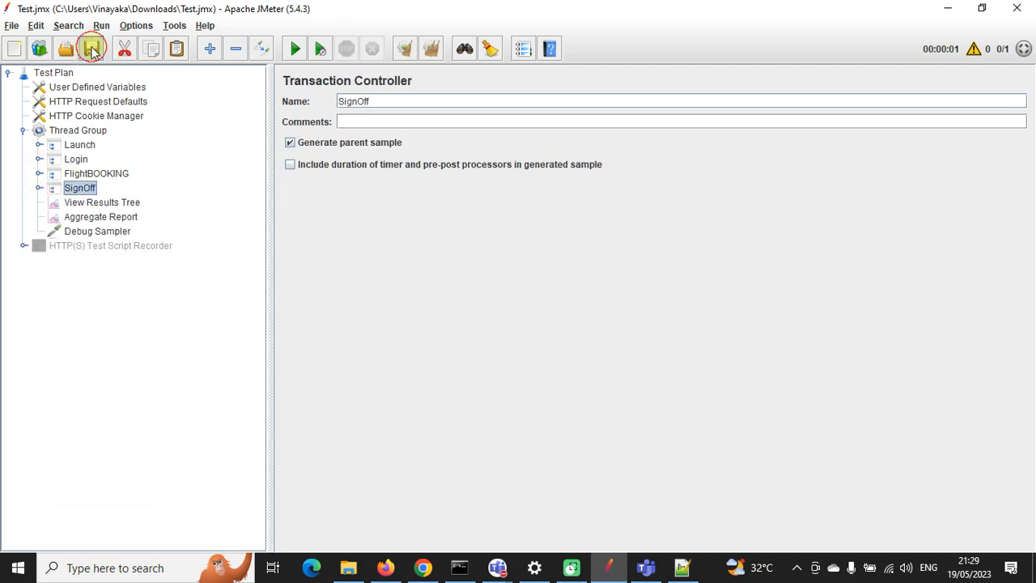
click(422, 567)
click(72, 170)
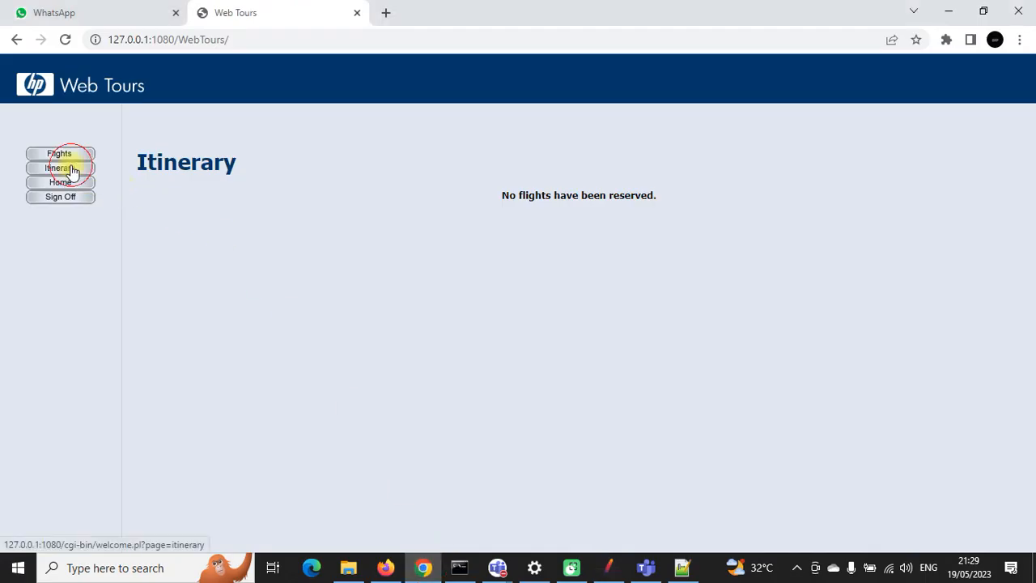
Step: Clear the results, run the test, and confirm the Frankfurt-to-Sydney booking in the itinerary
click(605, 563)
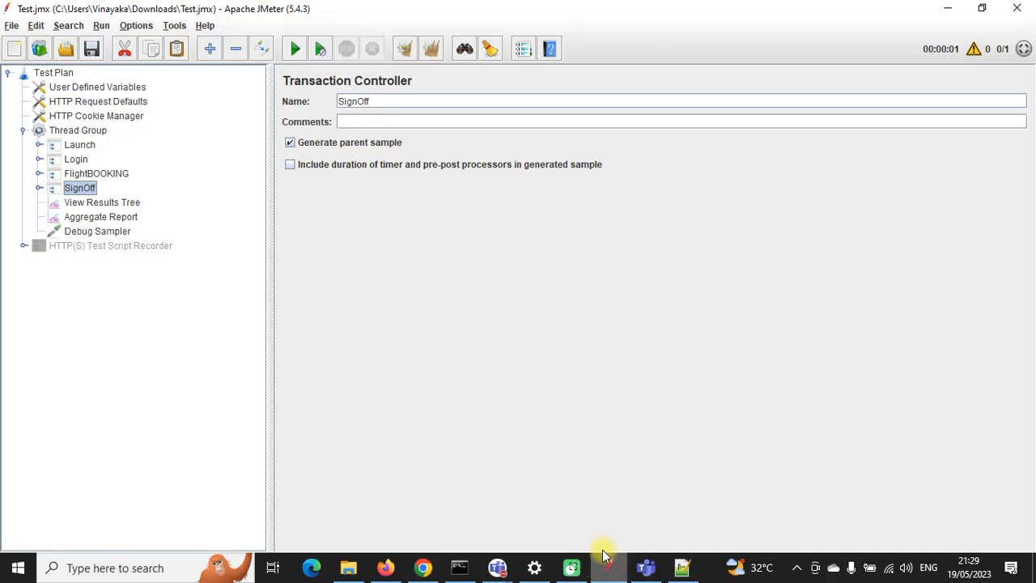
click(104, 232)
click(134, 203)
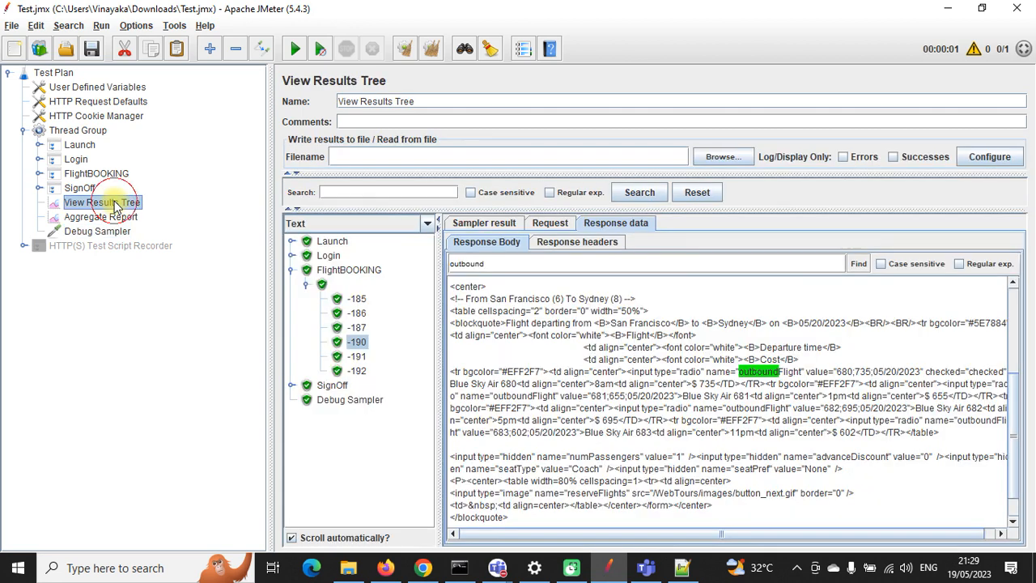
click(433, 49)
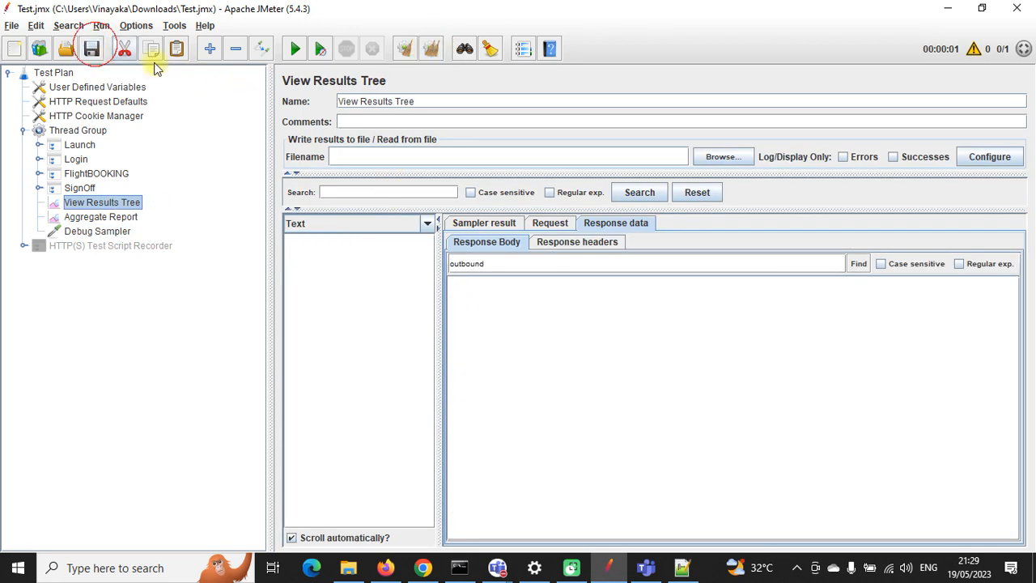
click(295, 48)
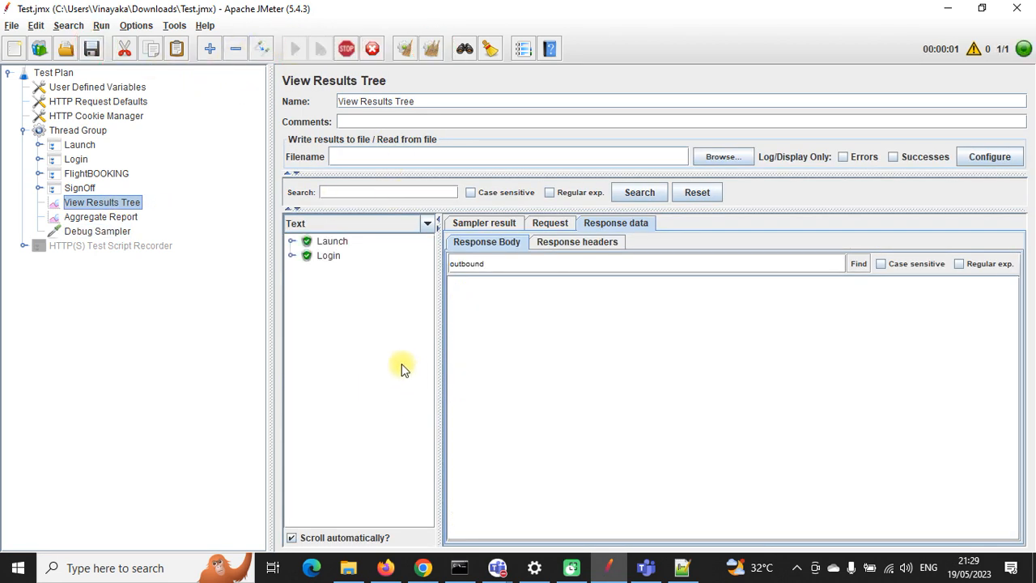
click(423, 567)
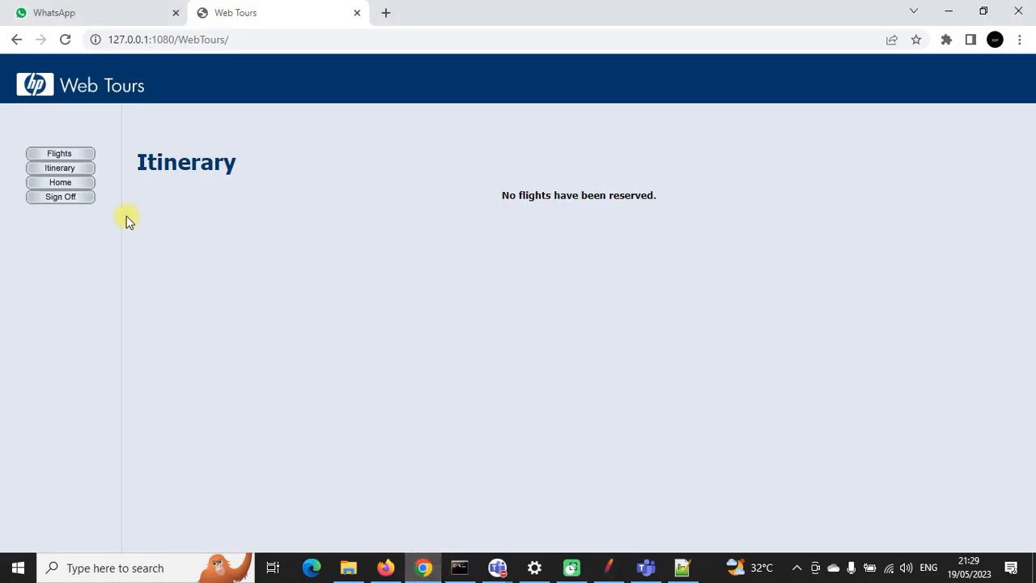
click(60, 167)
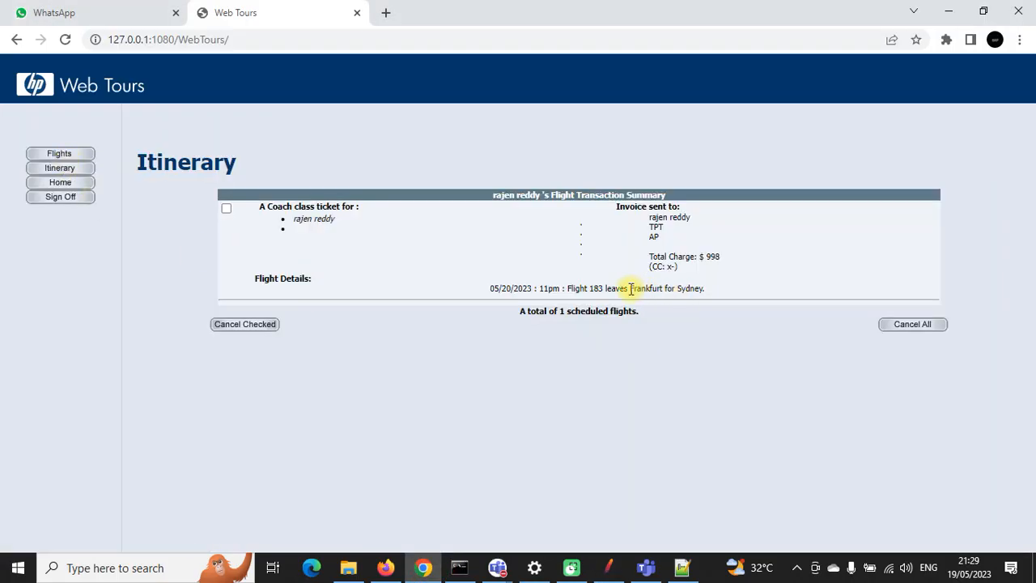
drag(630, 288, 686, 289)
Step: Run the test again and confirm the new London-to-Seattle booking
click(608, 567)
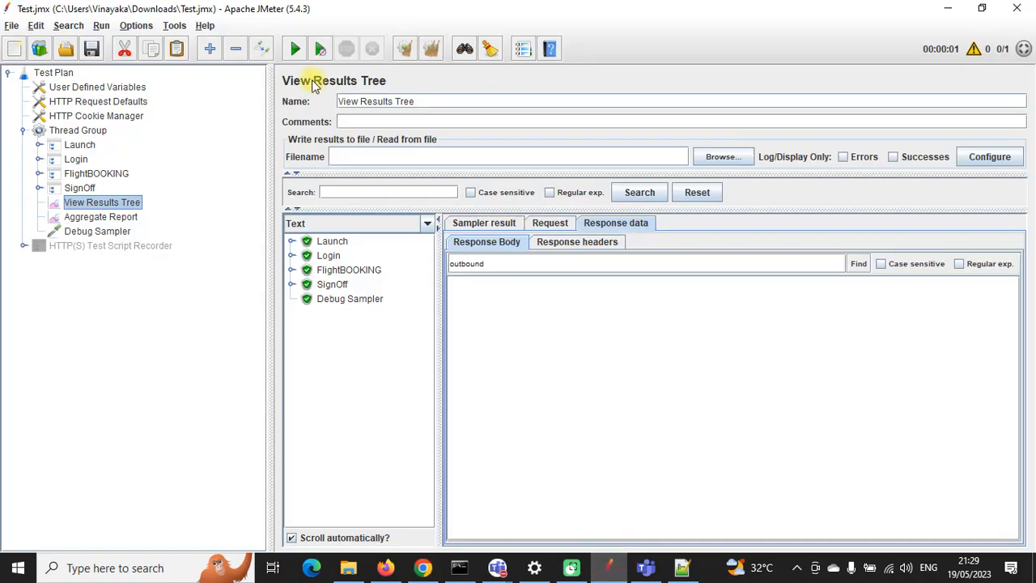
click(295, 48)
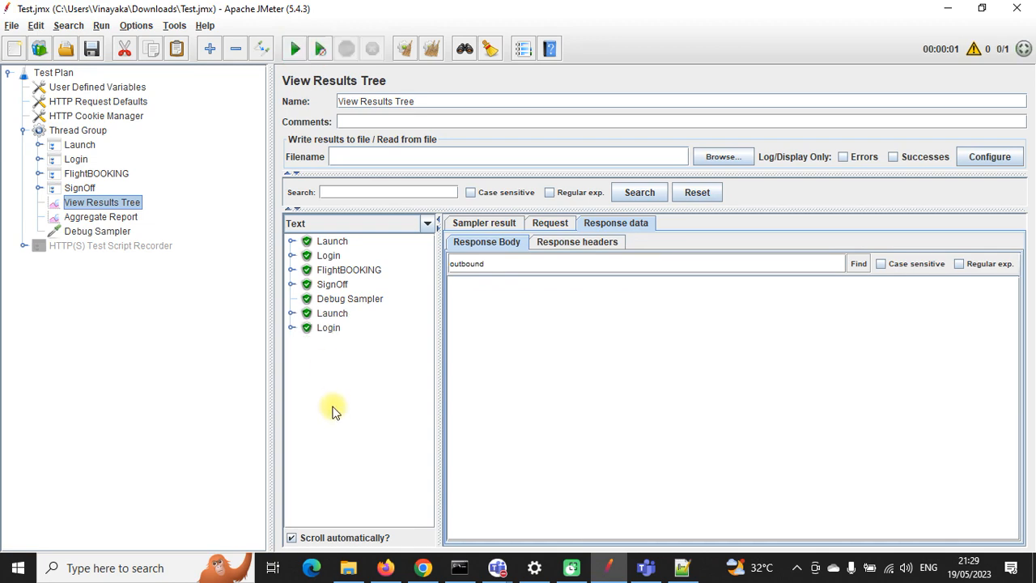
click(423, 567)
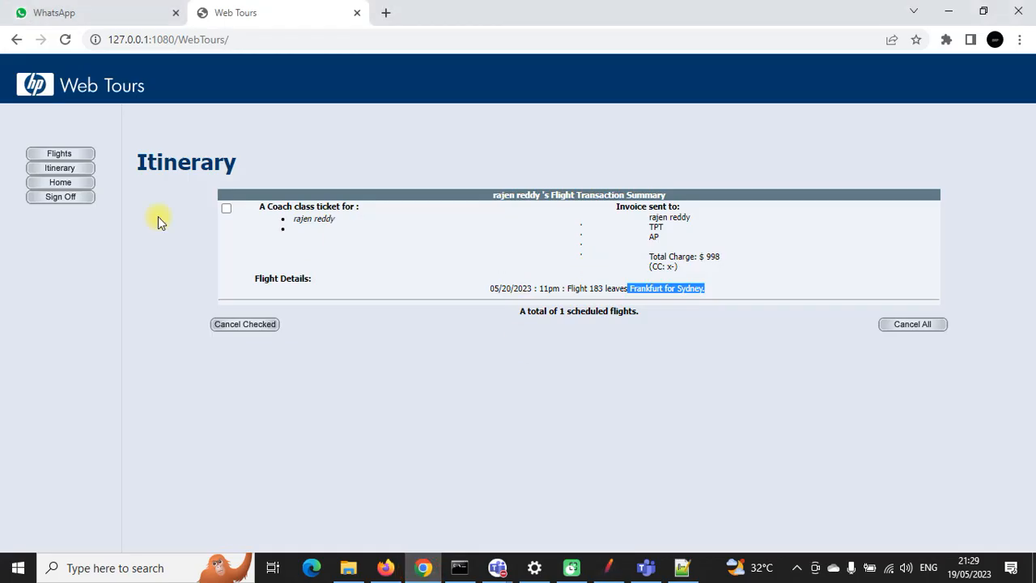
click(79, 170)
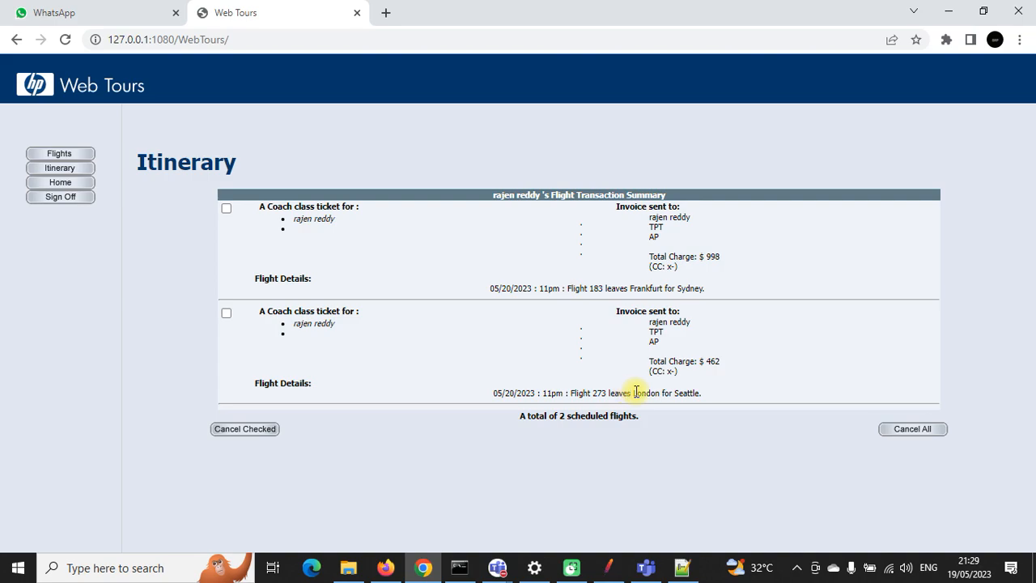
drag(634, 392, 708, 393)
Step: Run the test a third time and confirm the Zurich-to-Portland booking
click(609, 568)
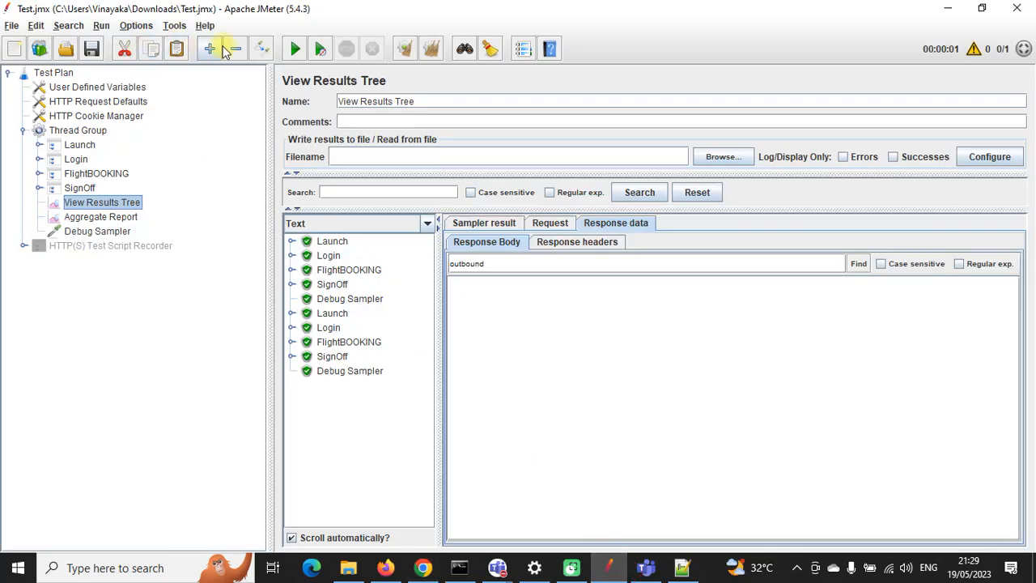
click(295, 47)
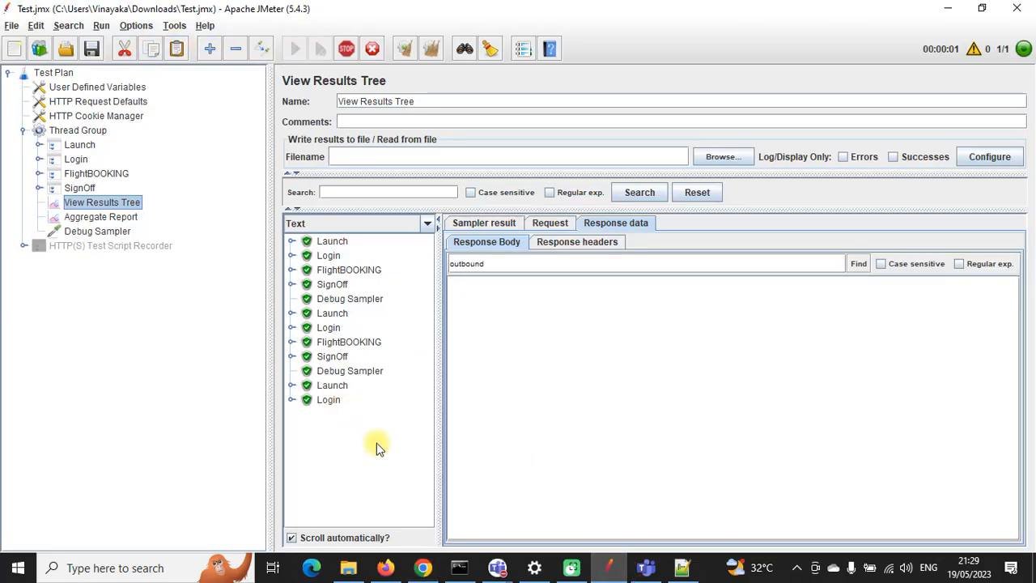
click(422, 568)
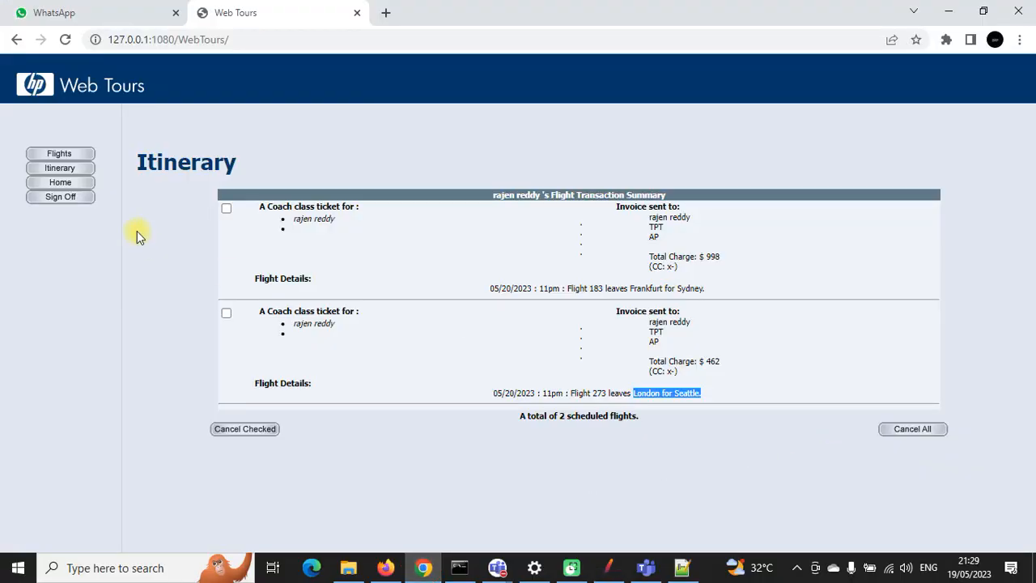
click(84, 170)
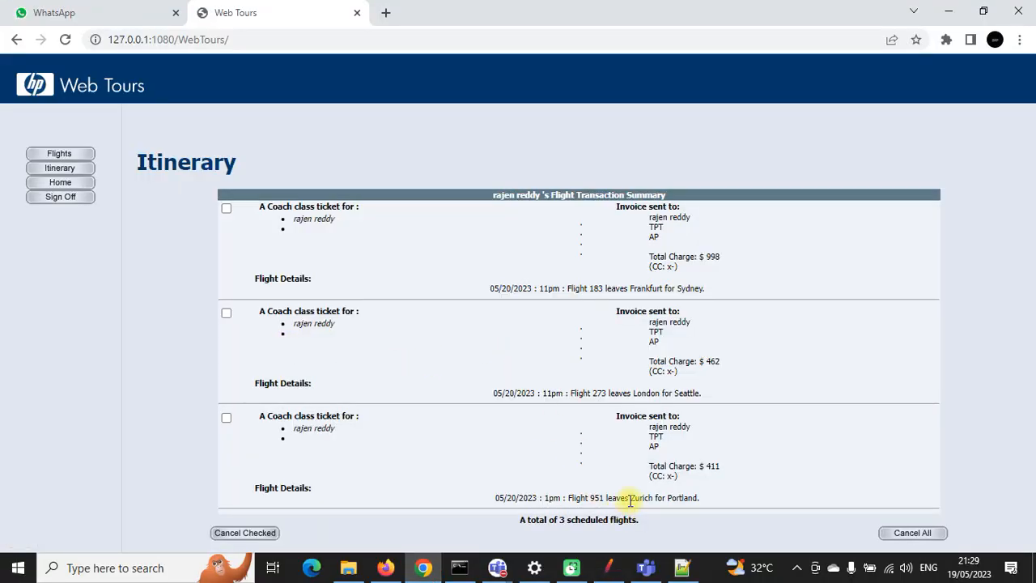
drag(630, 500, 697, 495)
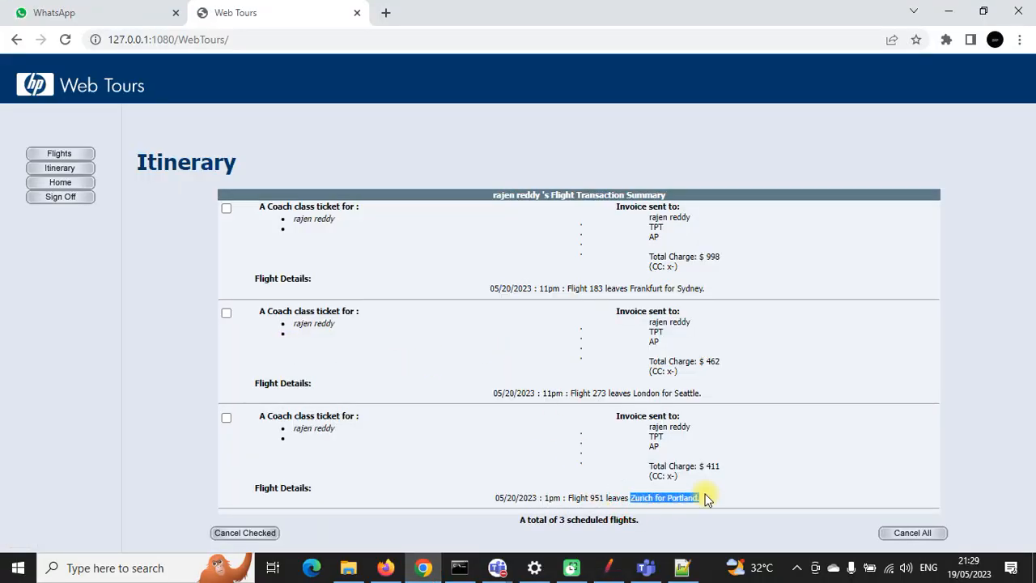
Step: Check the JMeter results, then cancel all three reserved flights in Web Tours
click(608, 567)
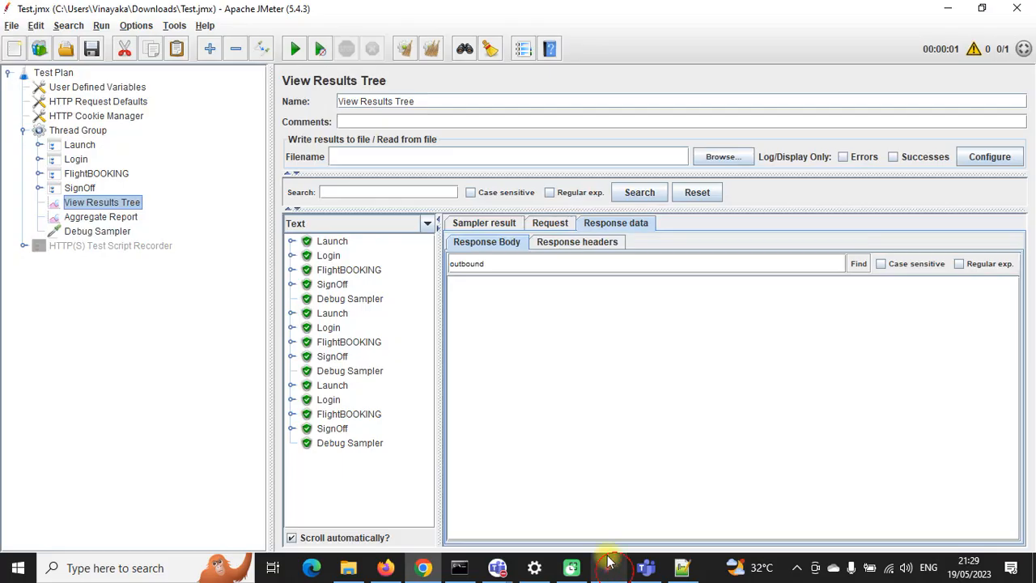
click(422, 567)
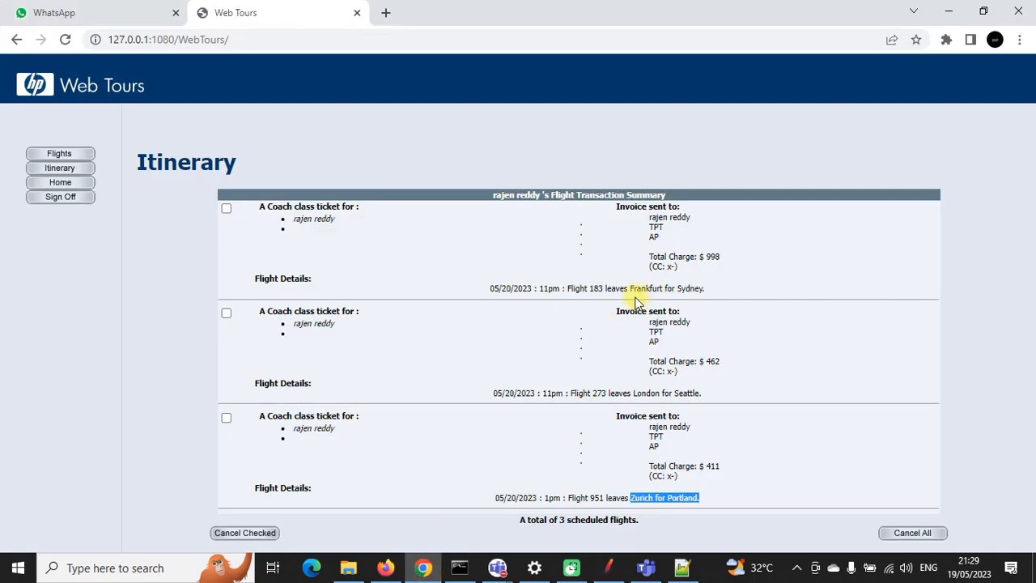
drag(630, 289, 700, 287)
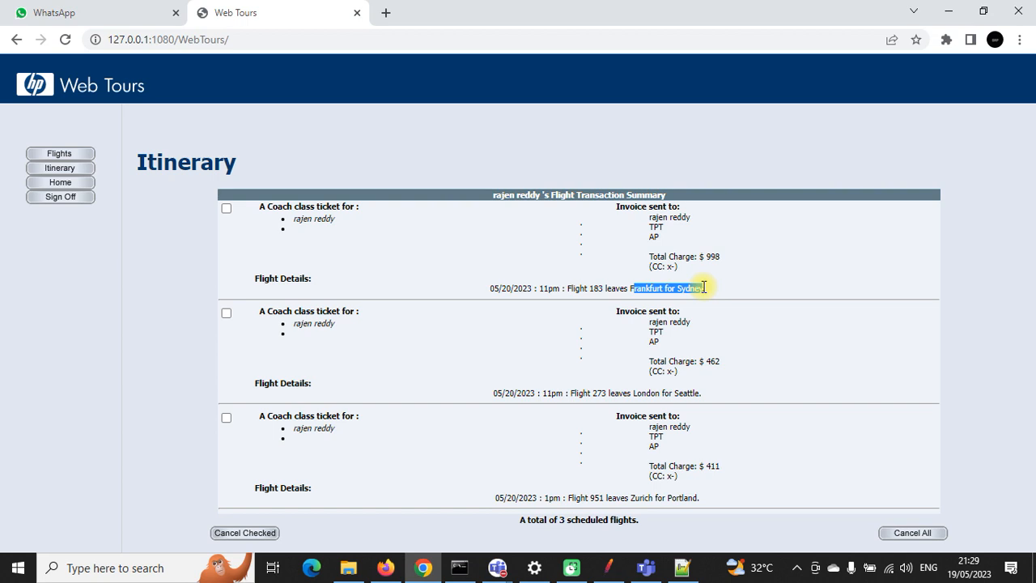
click(703, 286)
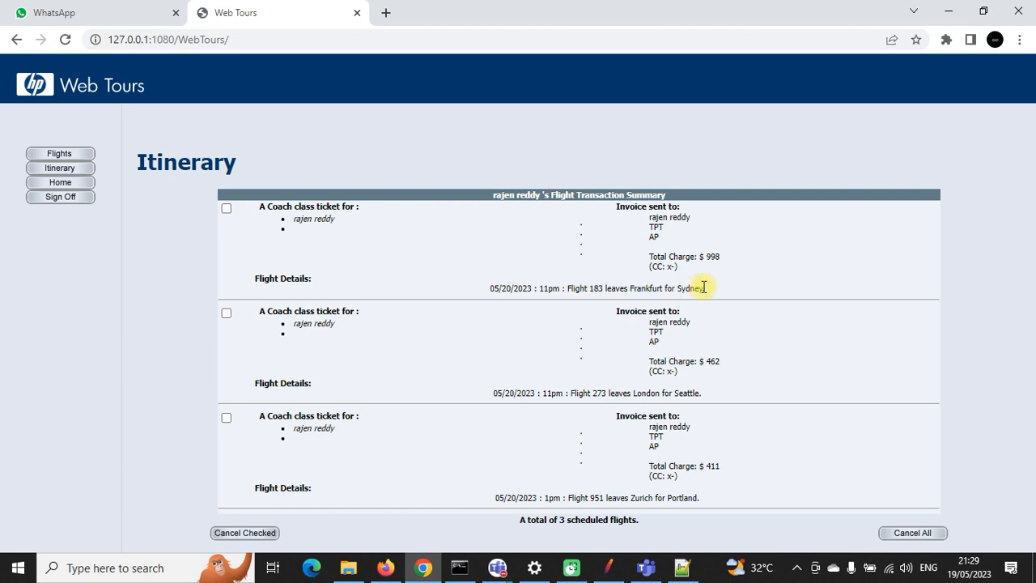
click(910, 533)
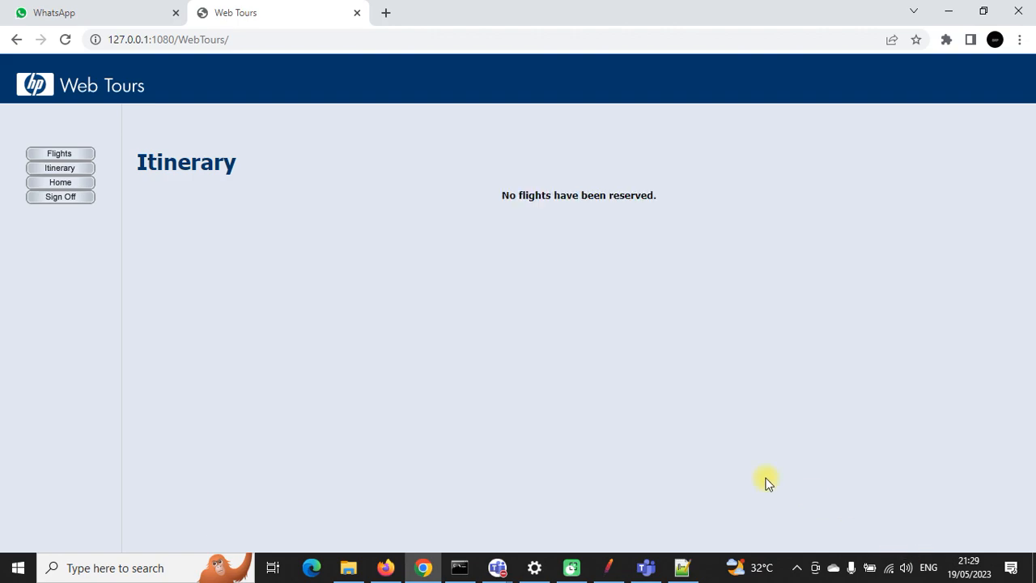
click(608, 567)
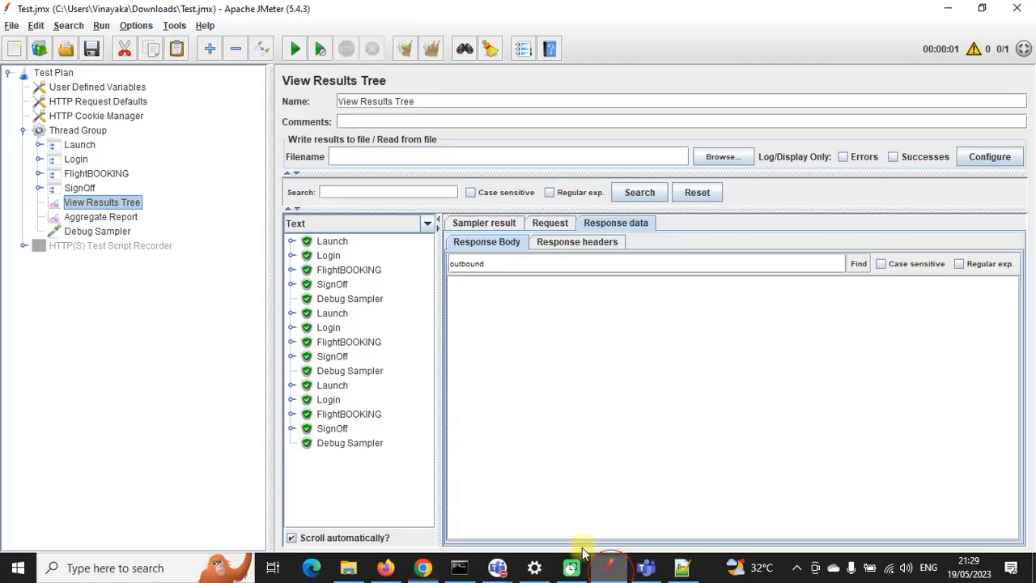
Step: Expand the SignOff result, view responses -153 and -154, and search -154 for 'outbound', finding nothing
click(95, 232)
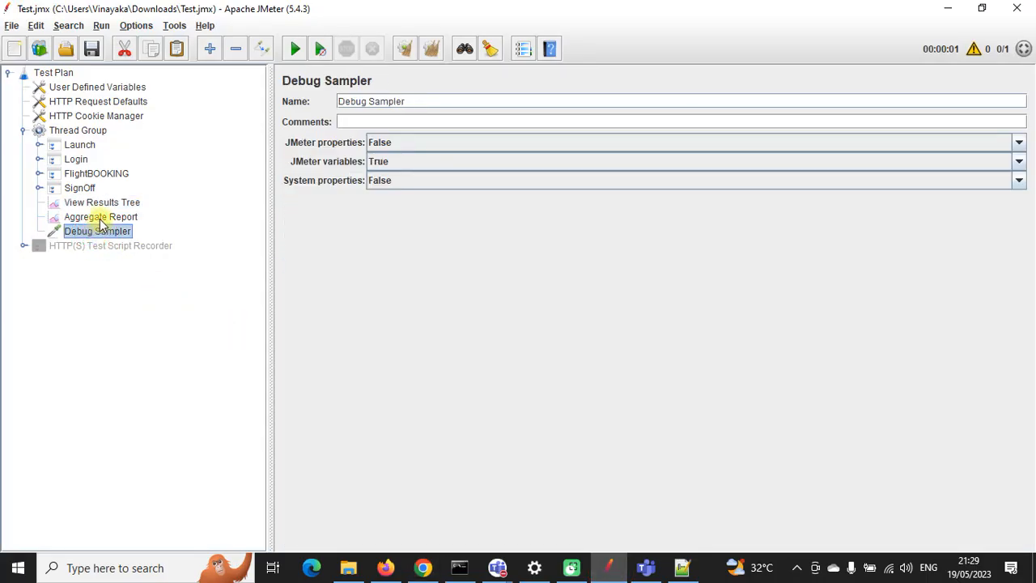
click(106, 202)
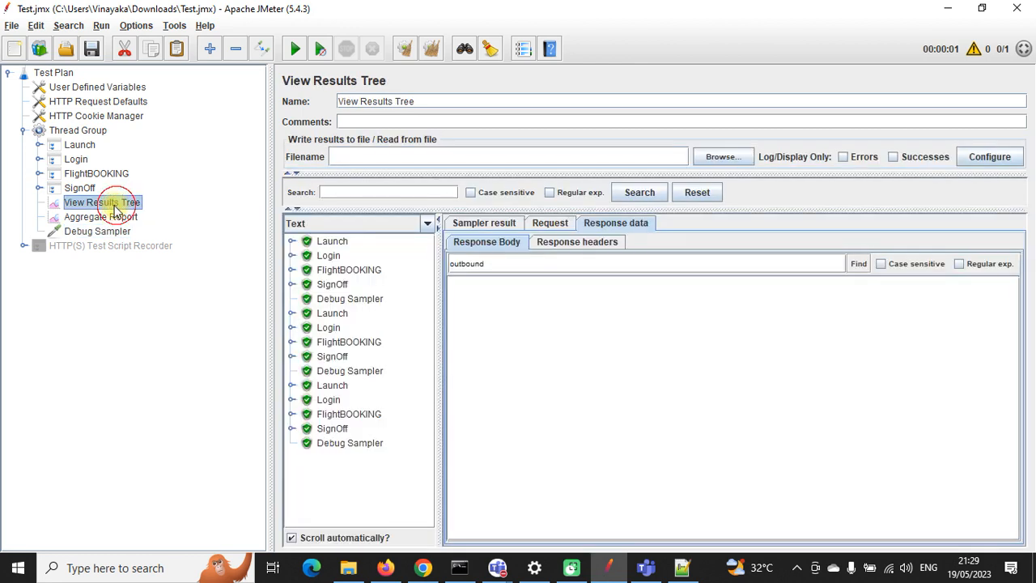
click(291, 284)
click(306, 298)
click(356, 313)
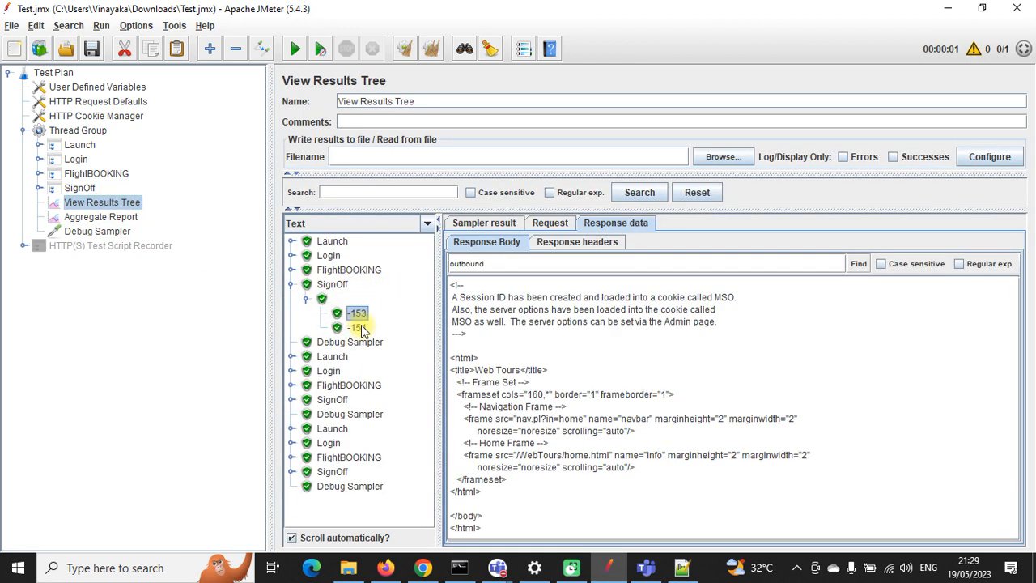
click(358, 328)
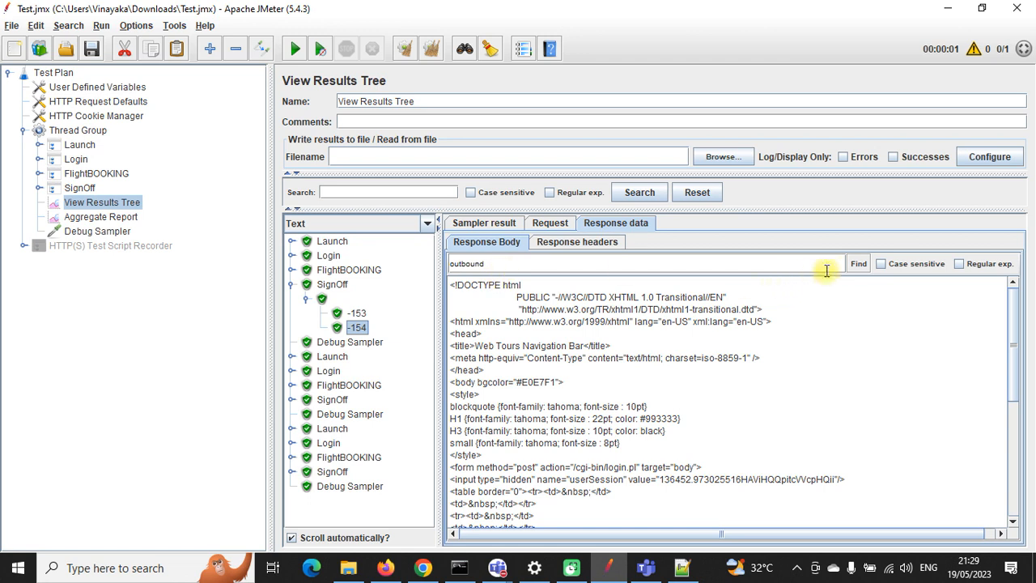
click(857, 265)
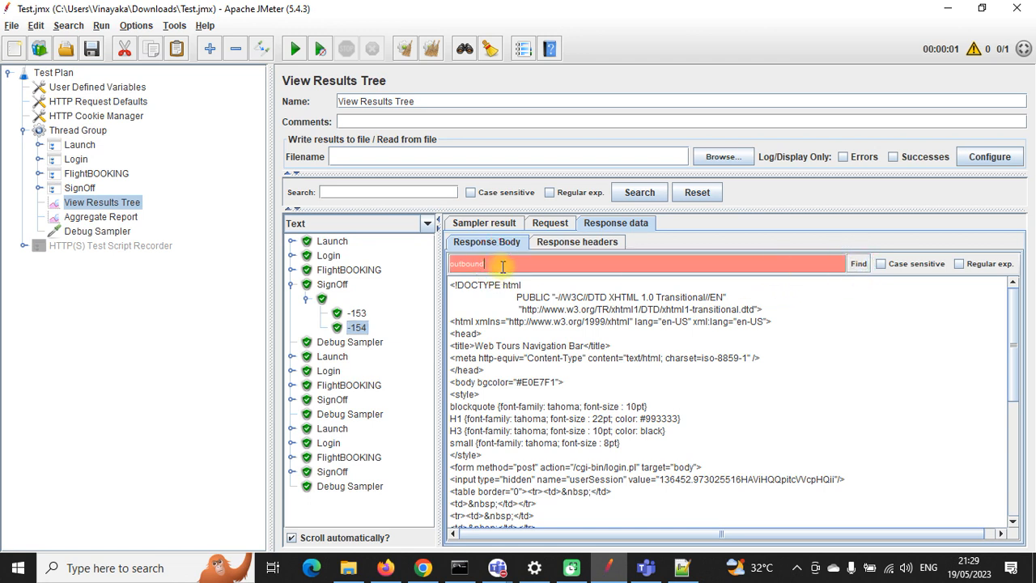
drag(503, 267, 436, 265)
key(ctrl+c)
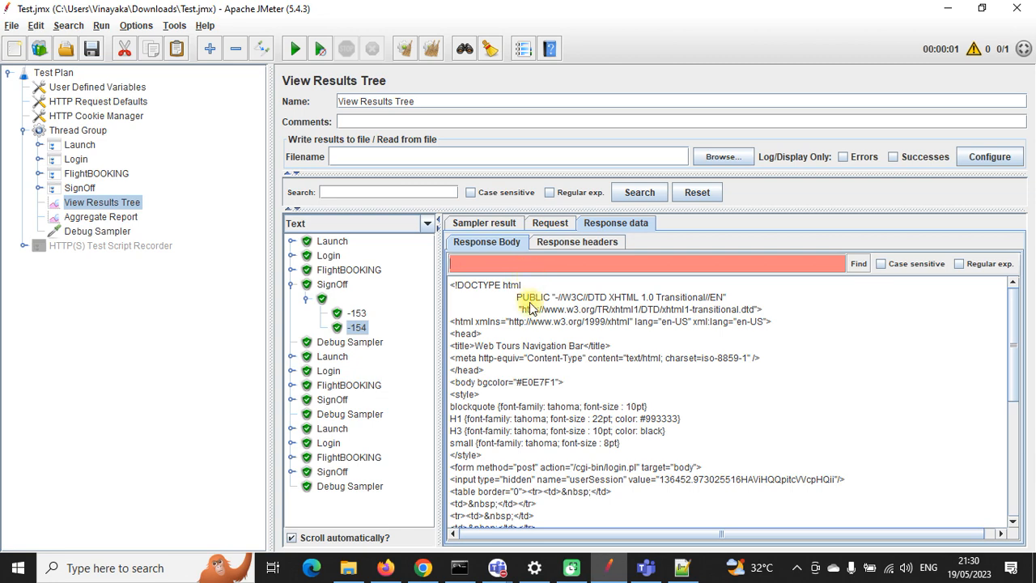
Step: Search the whole test-plan tree for 'outbound' with Search All
key(ctrl+f)
key(ctrl+v)
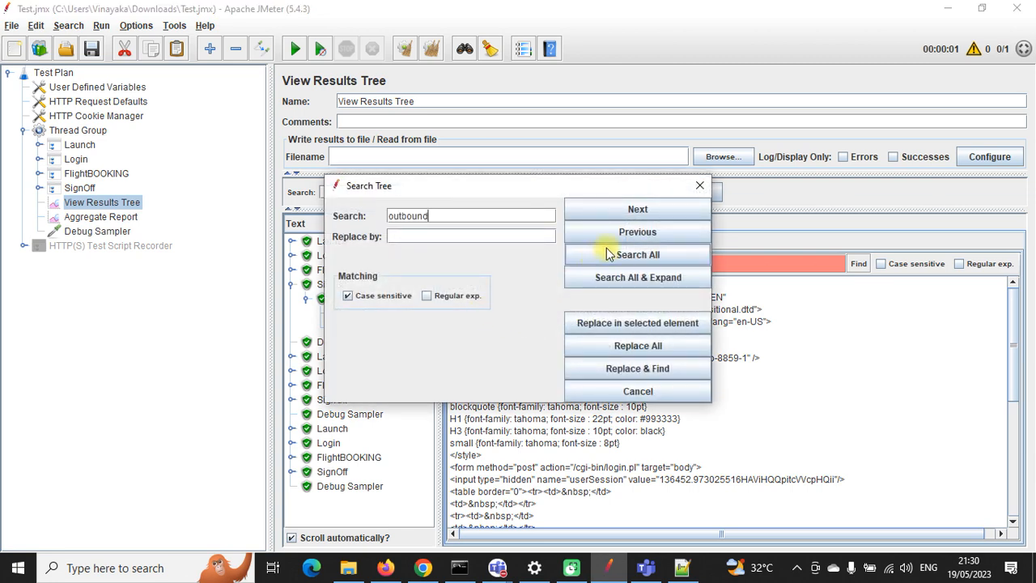
click(627, 254)
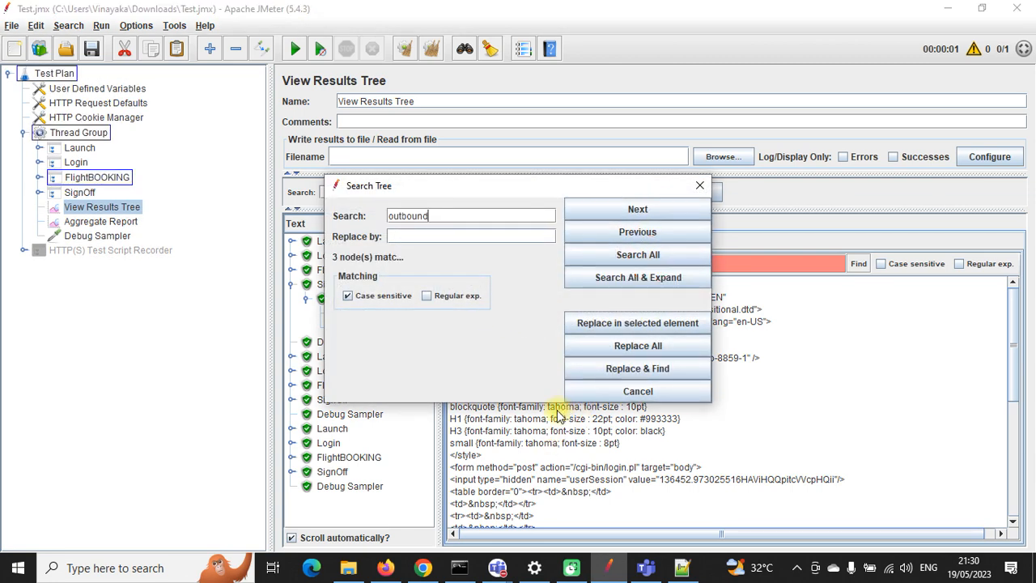
click(699, 185)
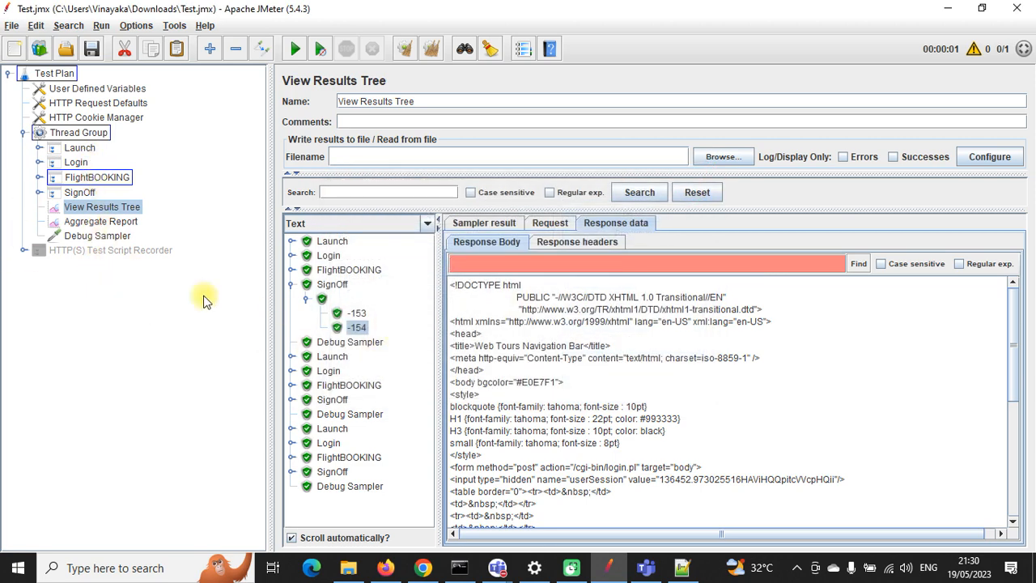
Step: Review the -190 Regular Expression Extractor, then the Test Plan, Thread Group and Transaction Controller settings
click(38, 177)
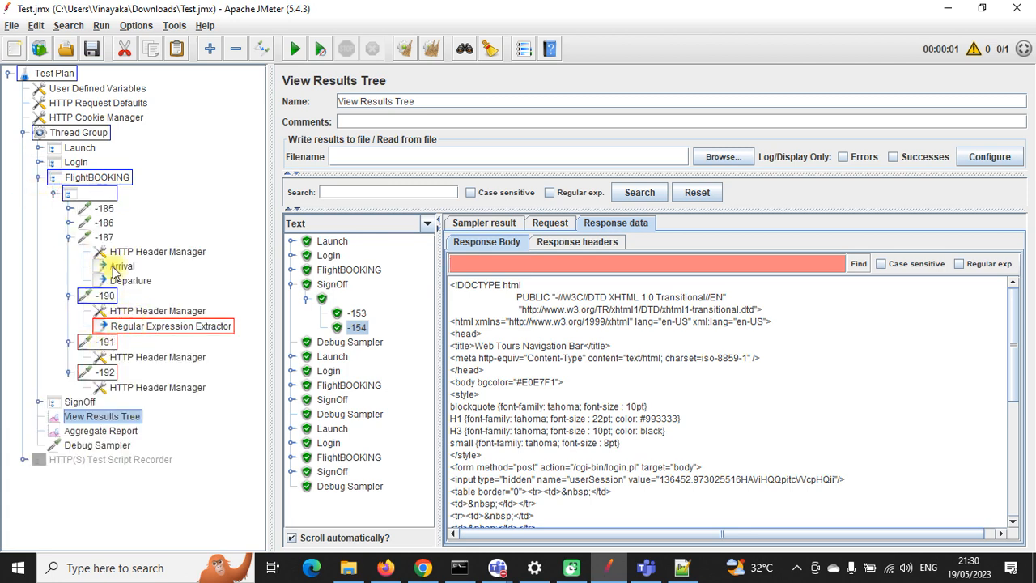
click(161, 332)
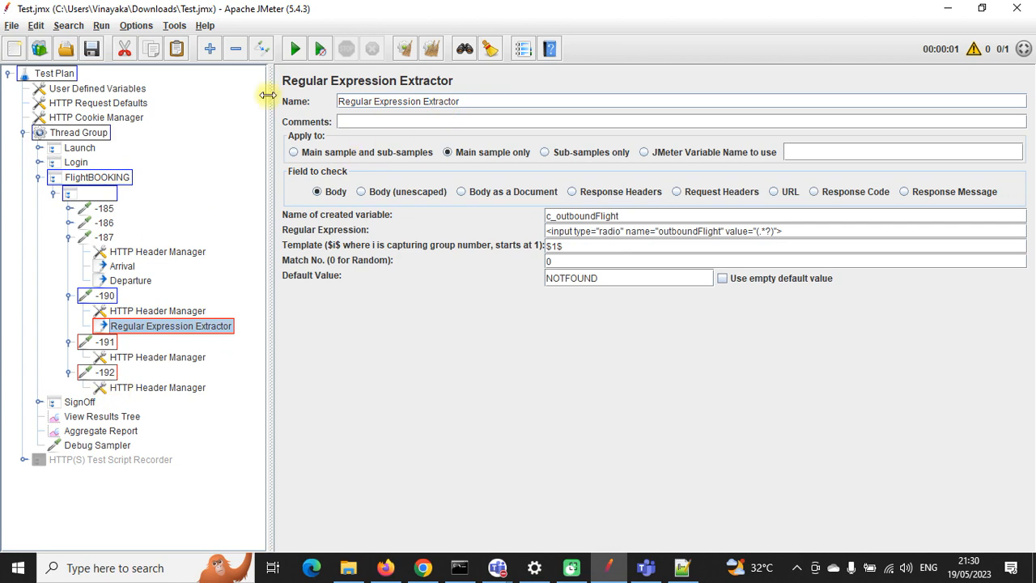
click(55, 75)
click(73, 133)
click(89, 195)
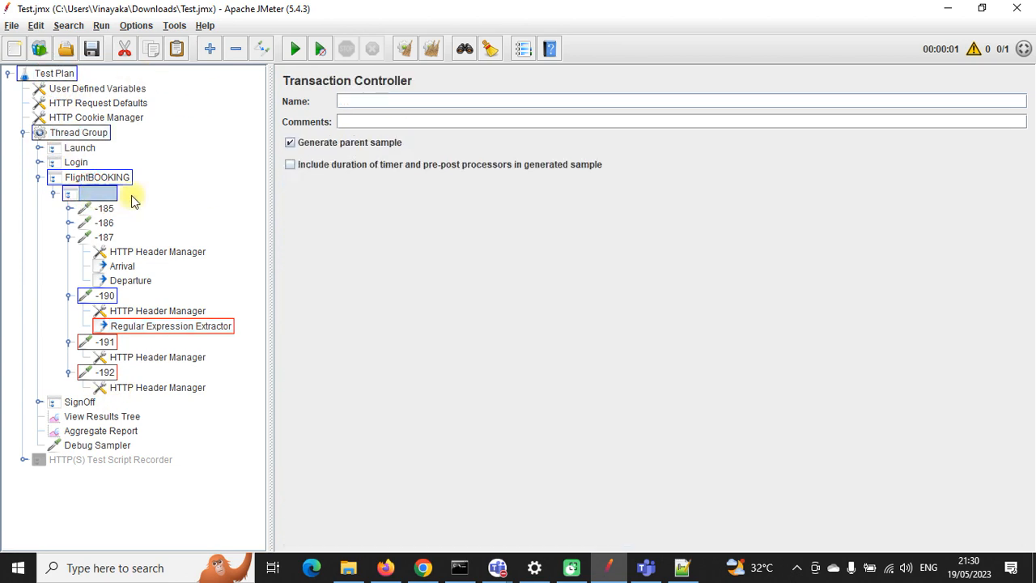
Step: Clear the search markers, save the test plan, and collapse the FlightBOOKING and SignOff controllers
click(490, 50)
click(92, 50)
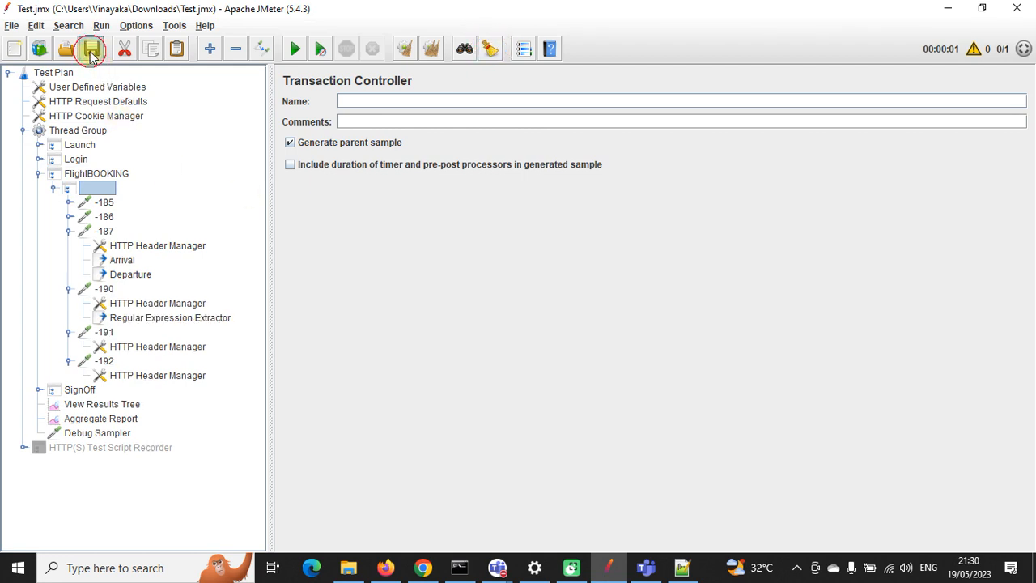
click(53, 188)
click(38, 173)
click(38, 187)
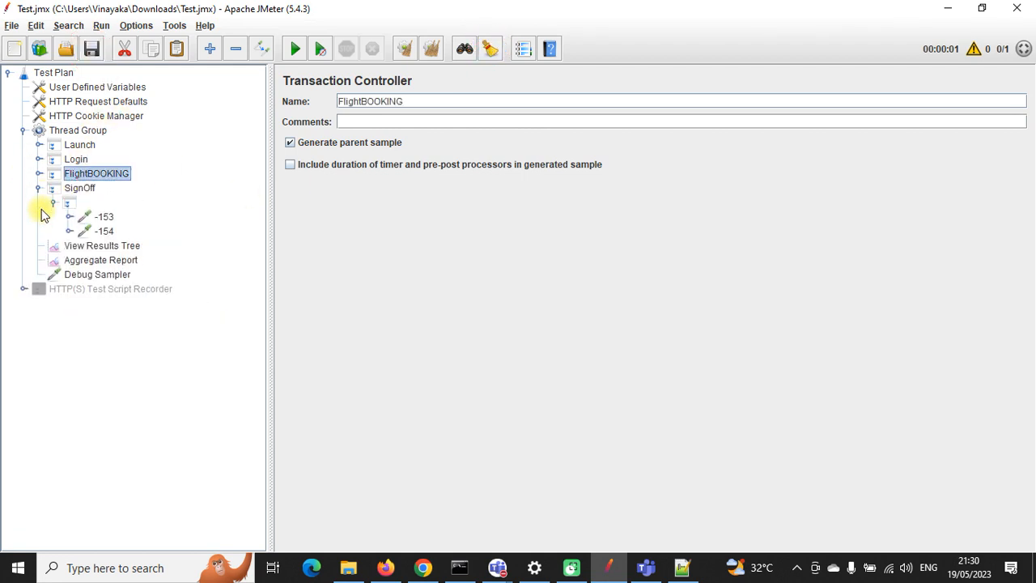
click(51, 203)
click(38, 187)
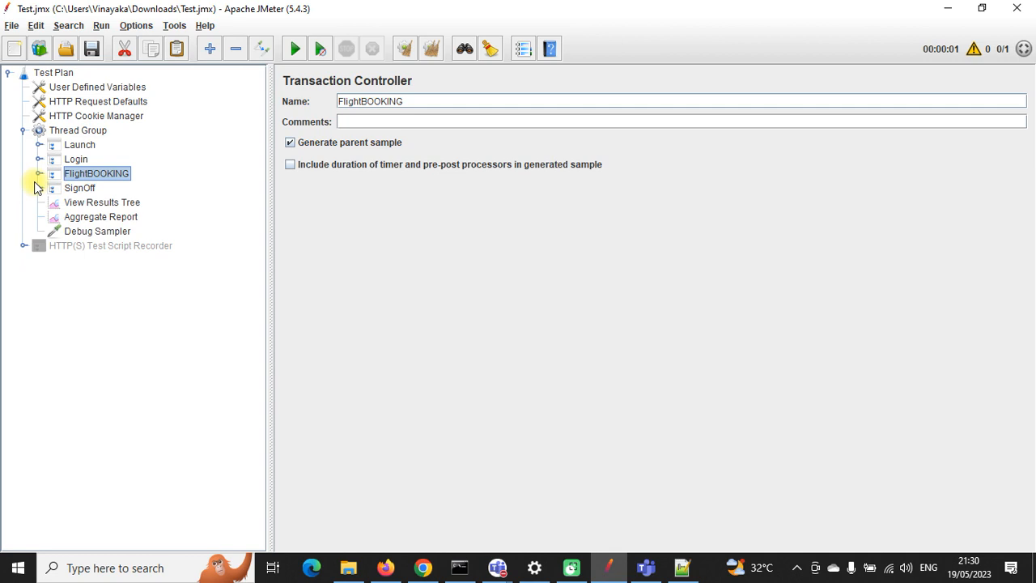
click(78, 146)
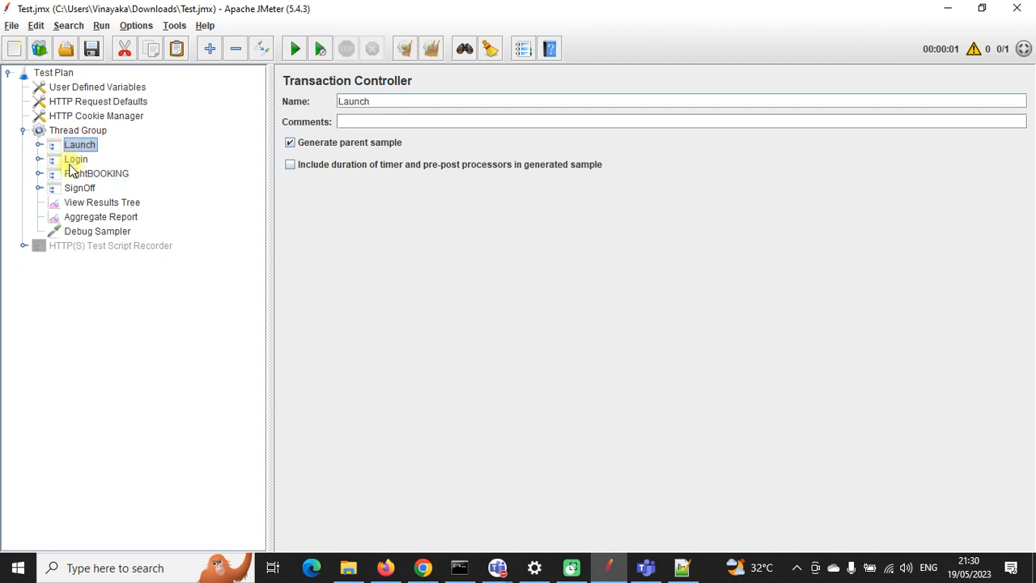
Step: Expand FlightBOOKING's child controller, open request -192 and inspect its firstName value
click(38, 173)
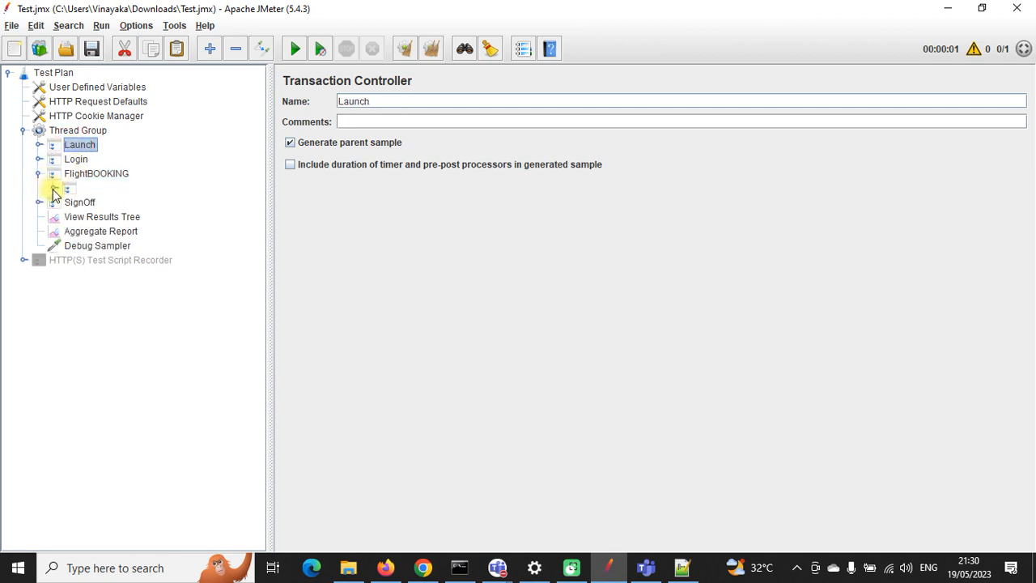
click(52, 188)
click(70, 231)
click(70, 245)
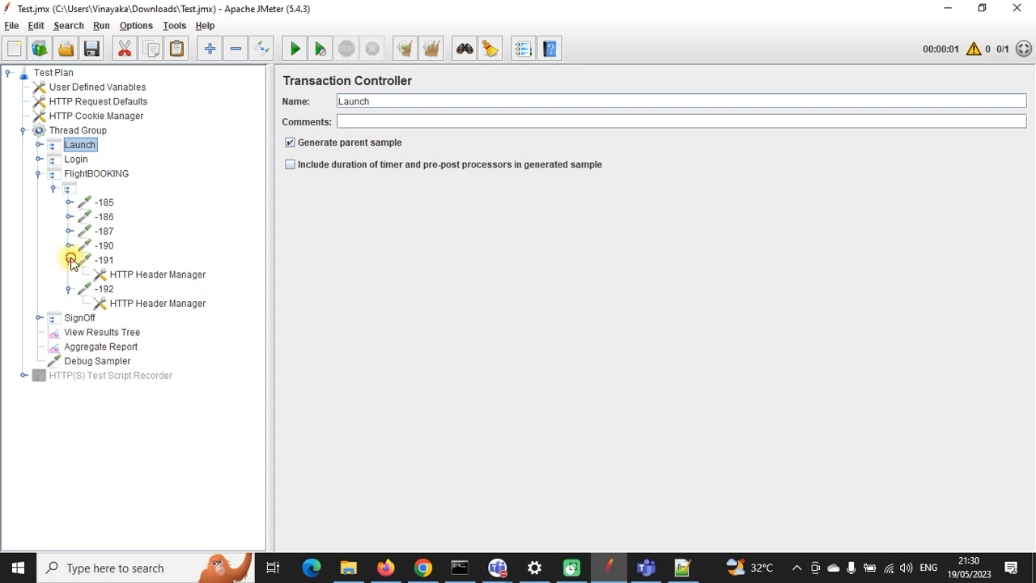
click(71, 259)
click(70, 274)
click(103, 274)
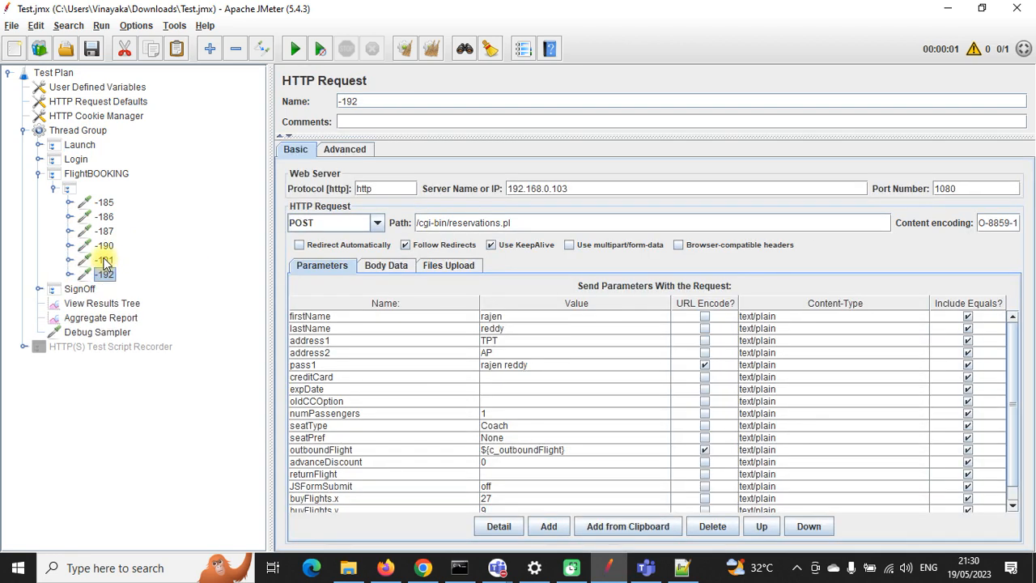
double_click(514, 318)
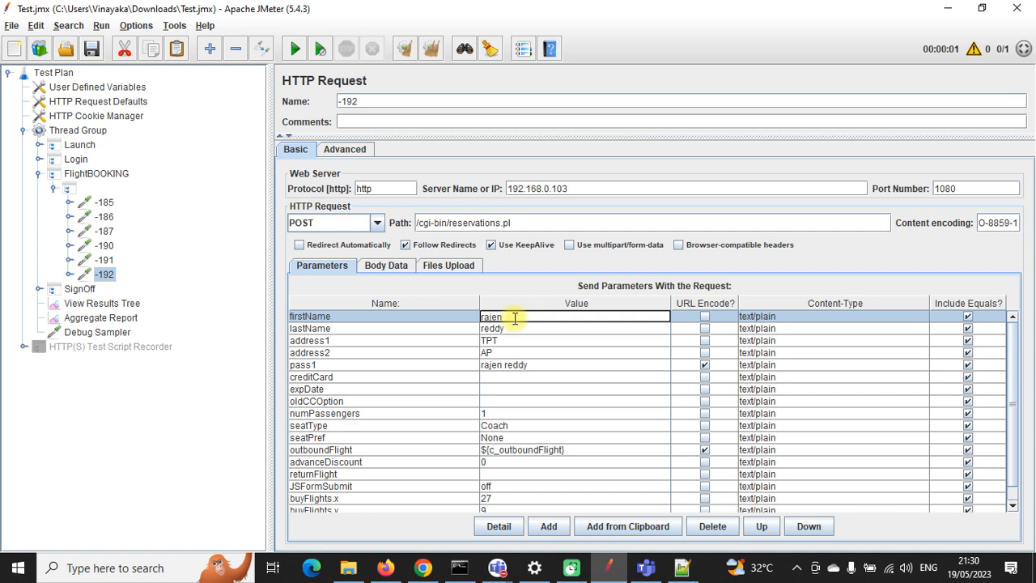
click(78, 292)
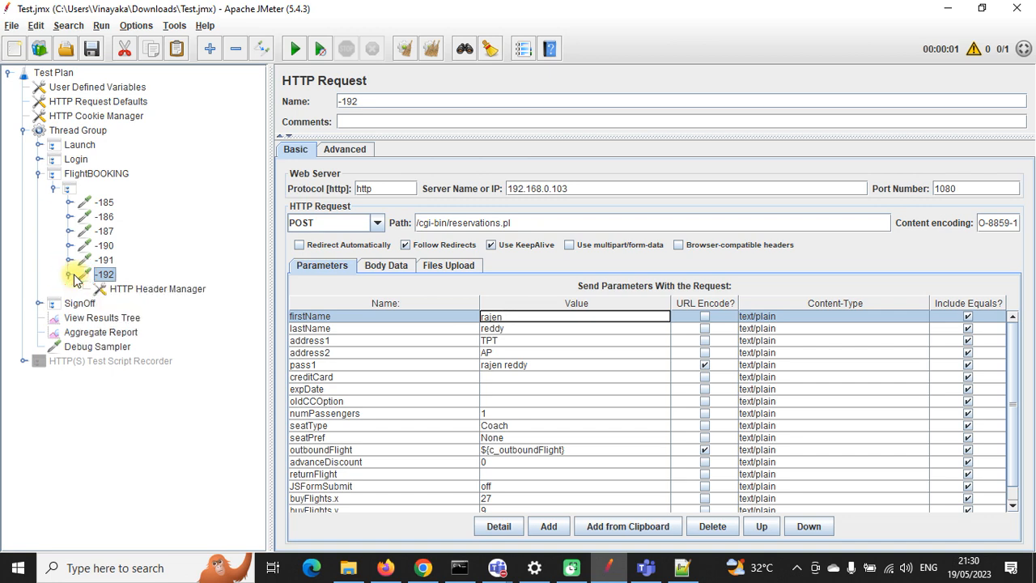
right_click(106, 273)
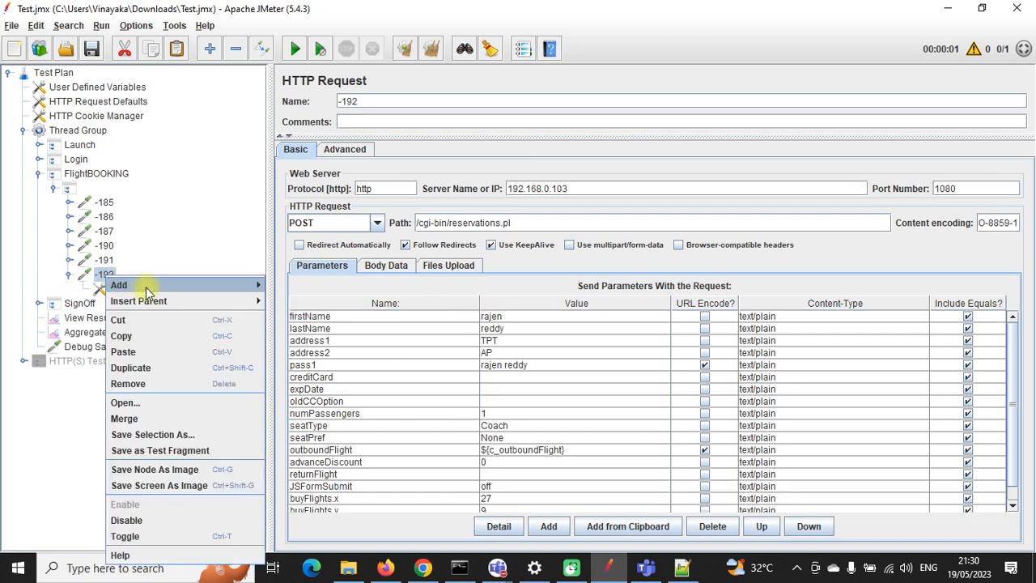
Step: Add a CSV Data Set Config under request -192, then switch to Notepad++
mouse_move(242, 284)
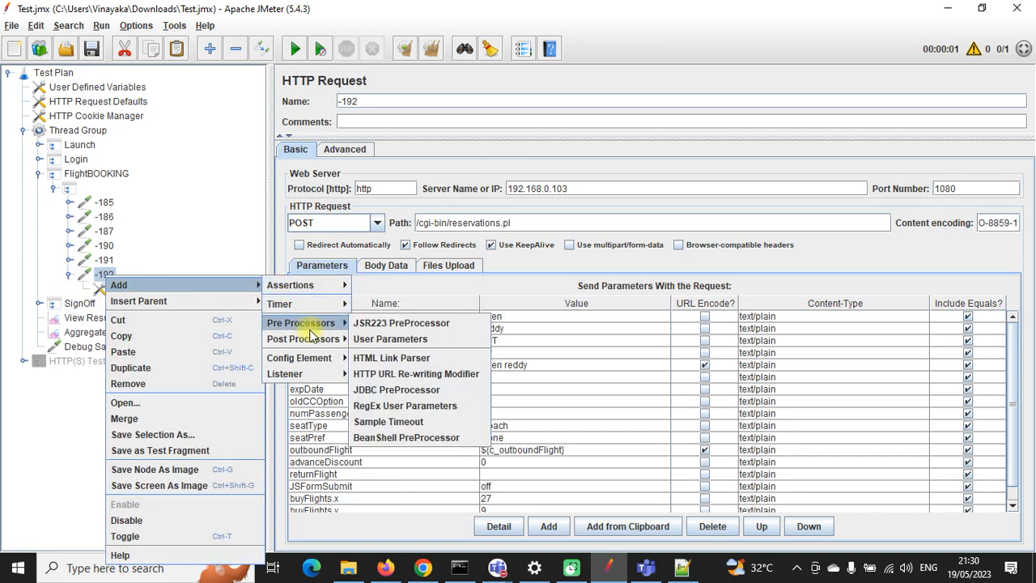
mouse_move(315, 342)
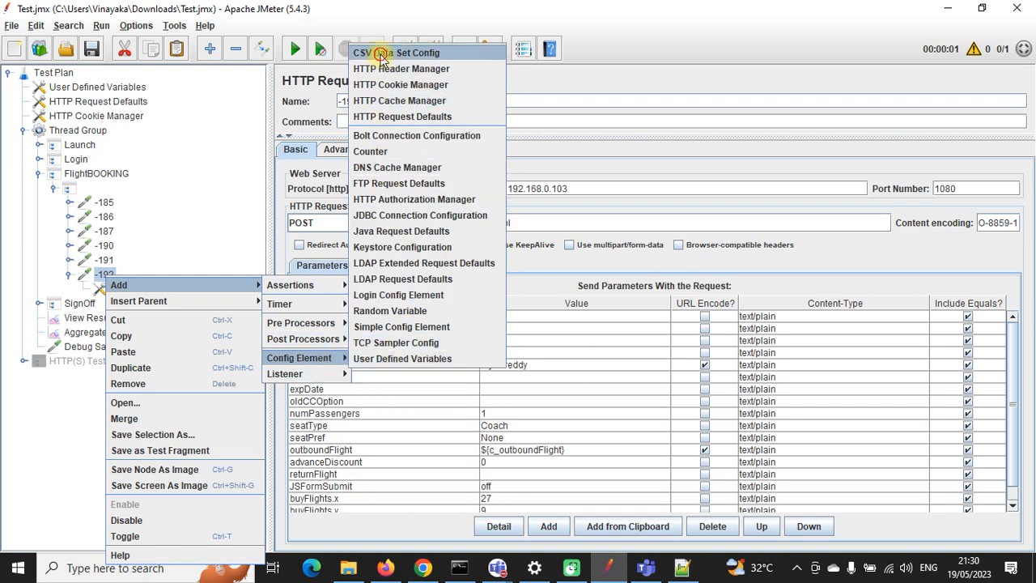
click(382, 53)
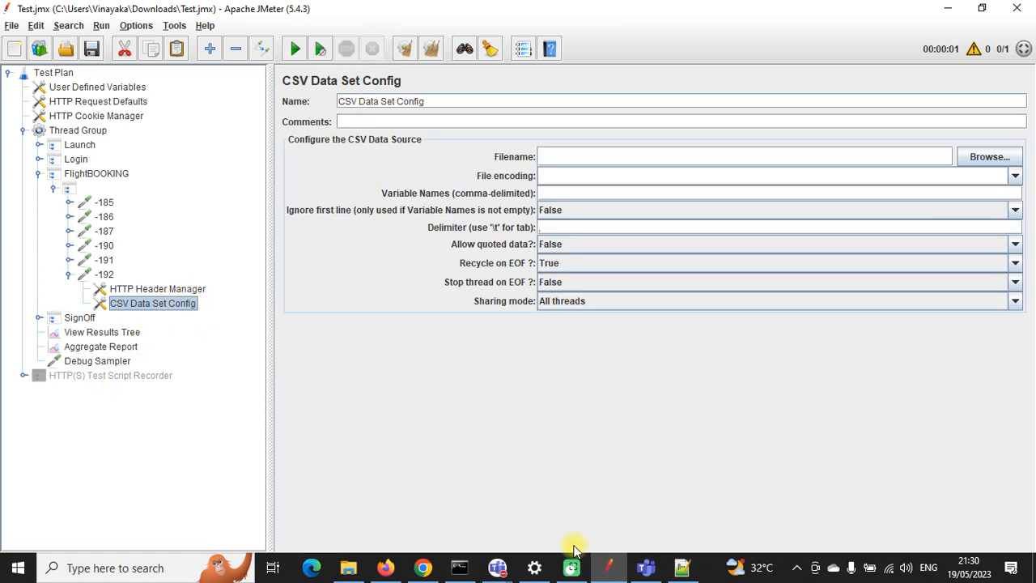
click(682, 567)
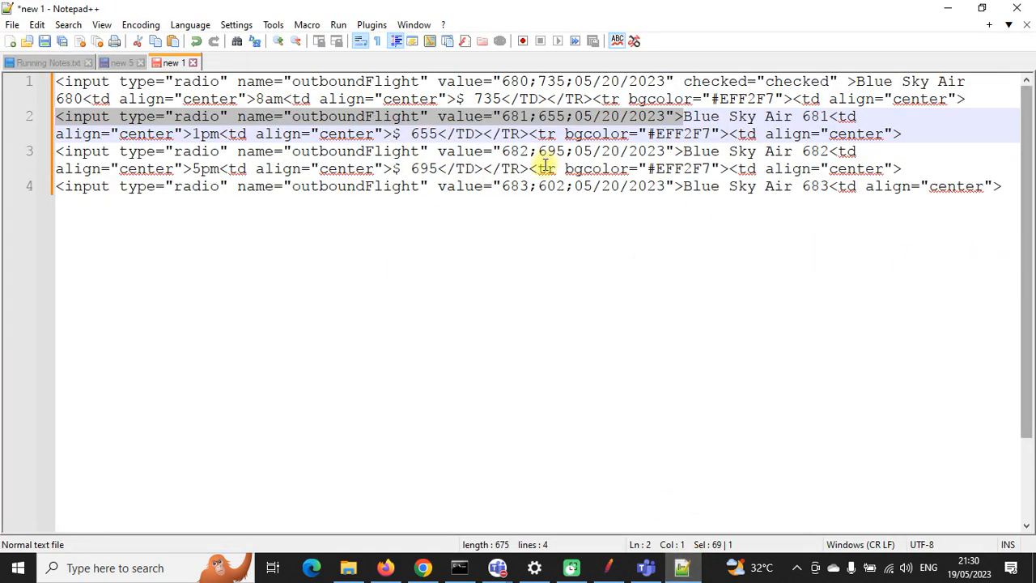
Step: In a new file, type a first-name,last-name row numbered 1 and paste it onto two more lines
click(10, 41)
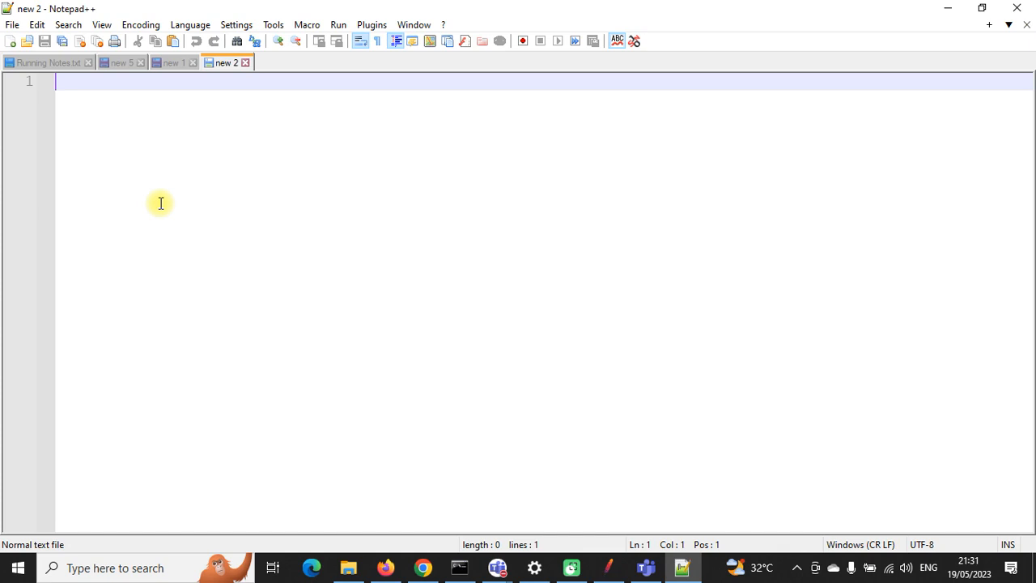
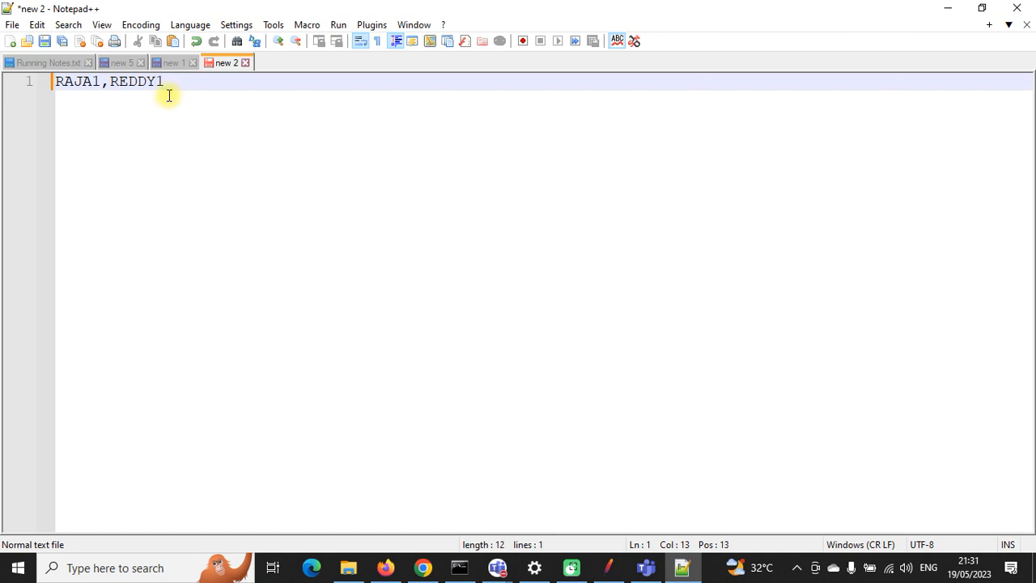
drag(166, 83, 51, 81)
key(ctrl+c)
click(208, 83)
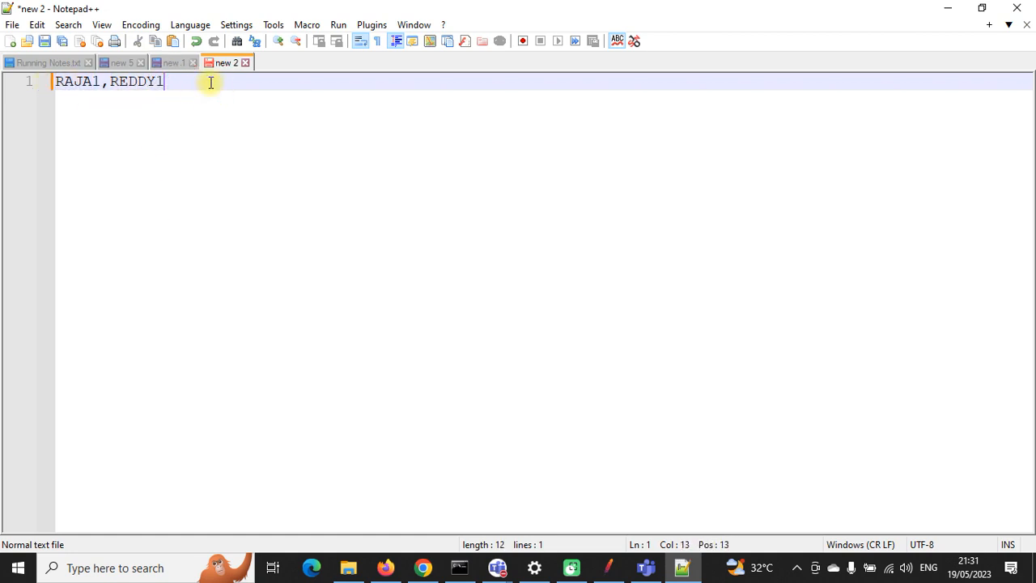
key(Return)
key(ctrl+v)
key(Return)
key(ctrl+v)
text(RAJA1,REDDY1RAJA1)
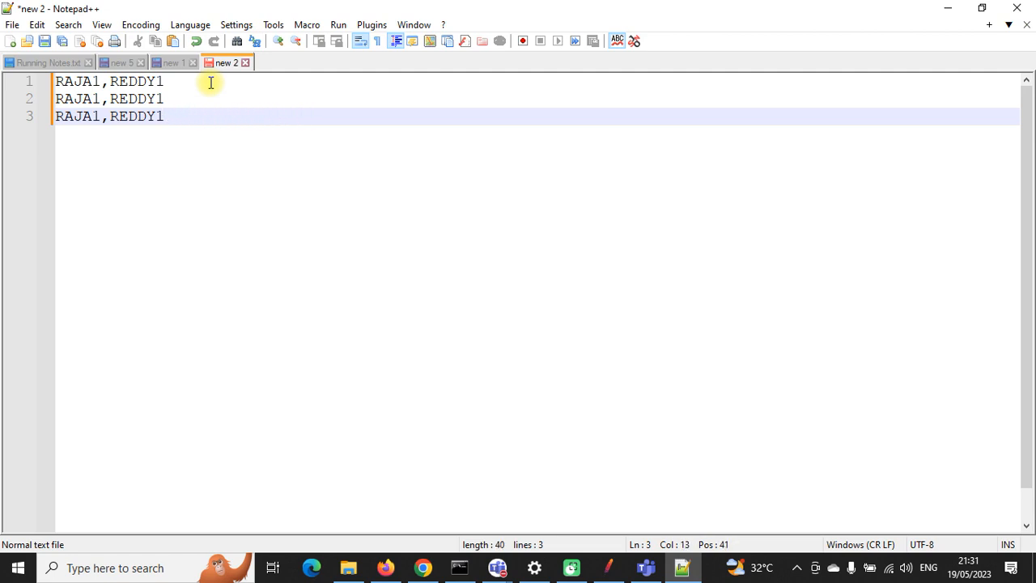
Step: Renumber the second and third rows to 2 and 3, then start saving the file
click(102, 98)
key(BackSpace)
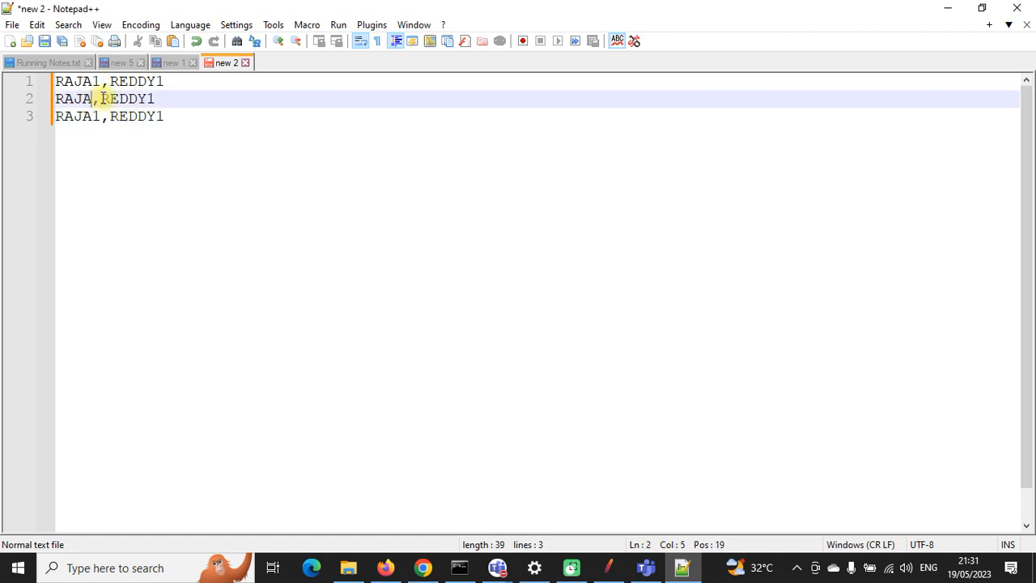
text(2)
click(161, 97)
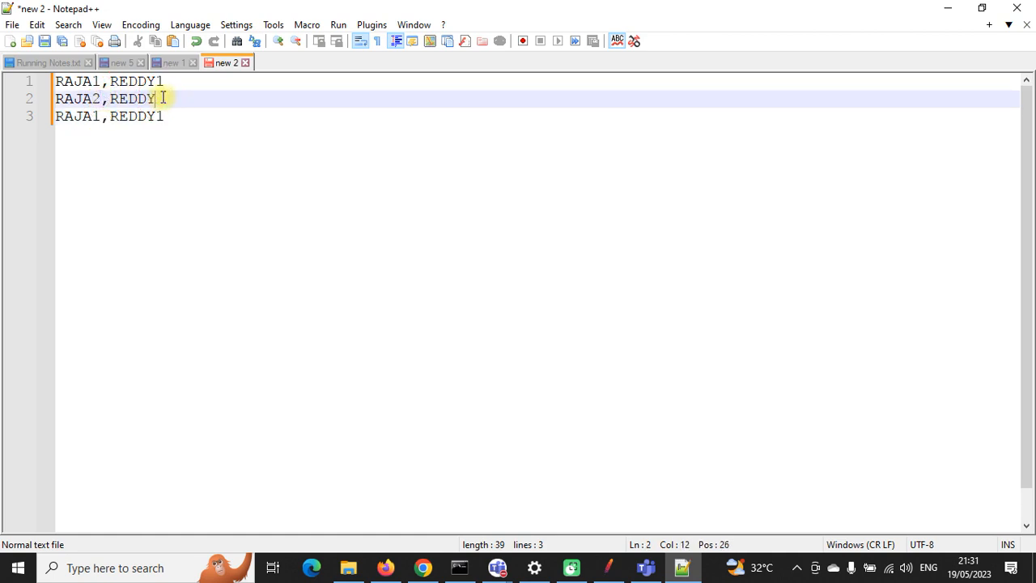
click(98, 116)
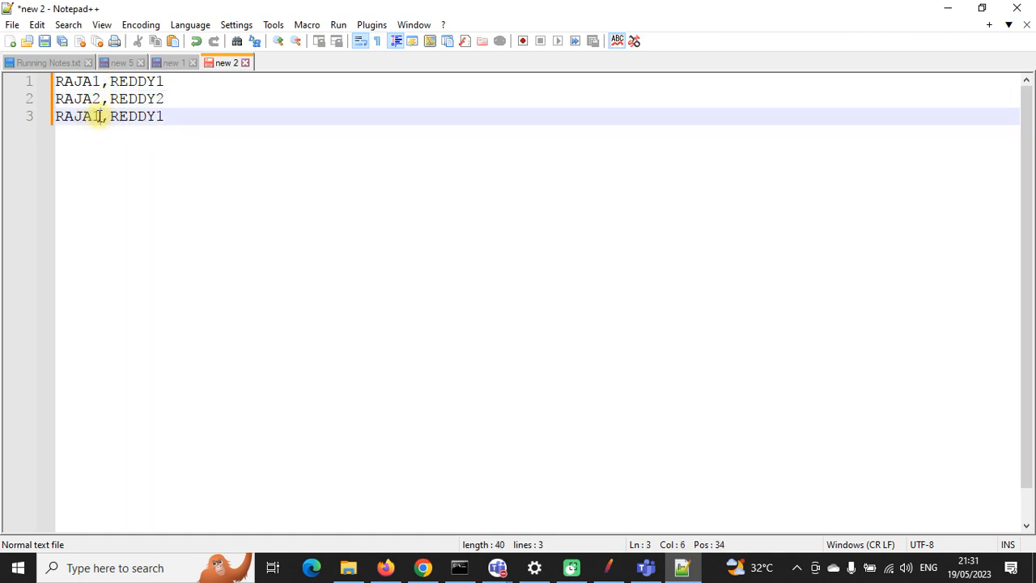
key(BackSpace)
text(3)
click(166, 117)
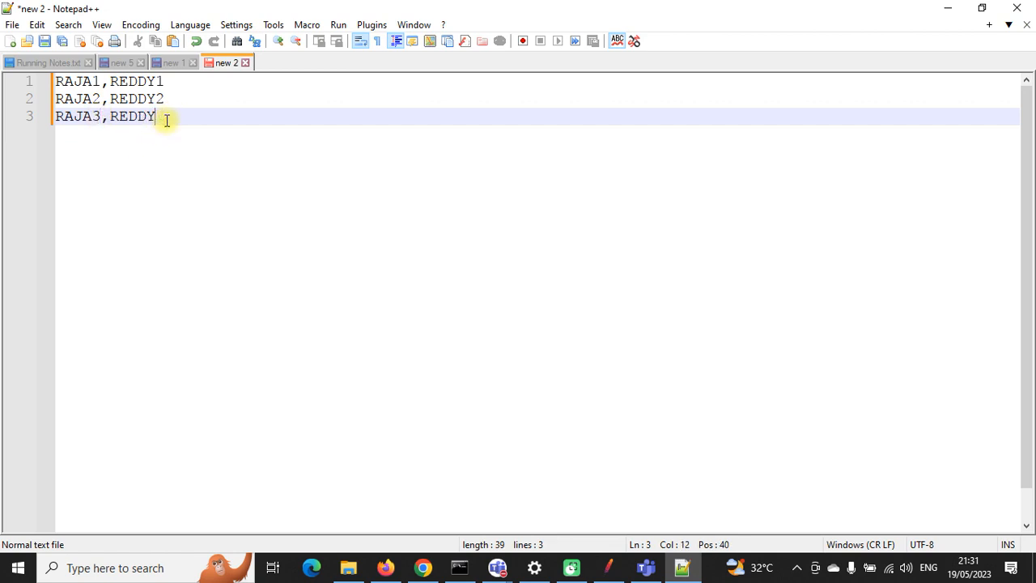
click(45, 41)
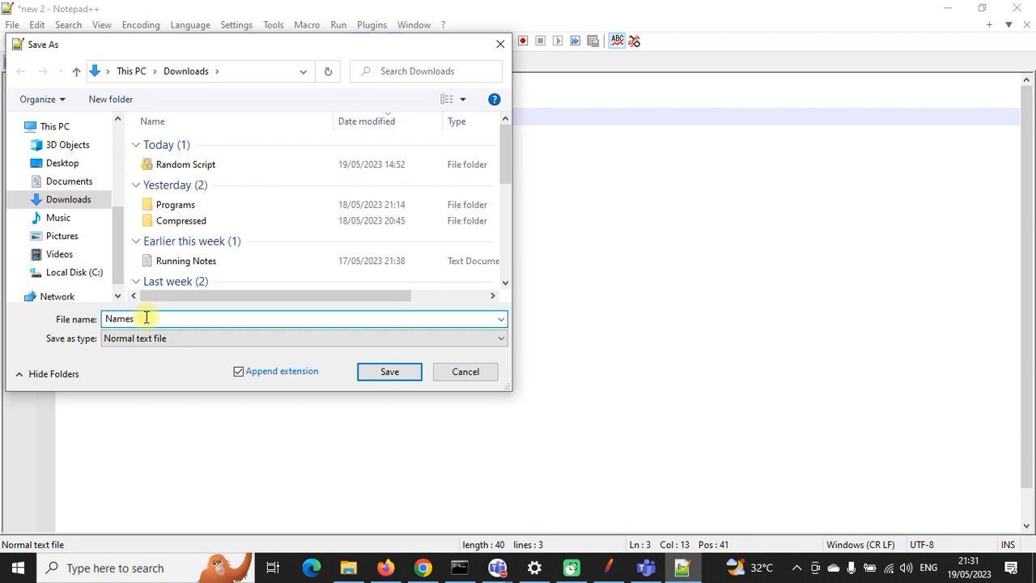
Step: Look through the Save as type list for a CSV file type
click(162, 338)
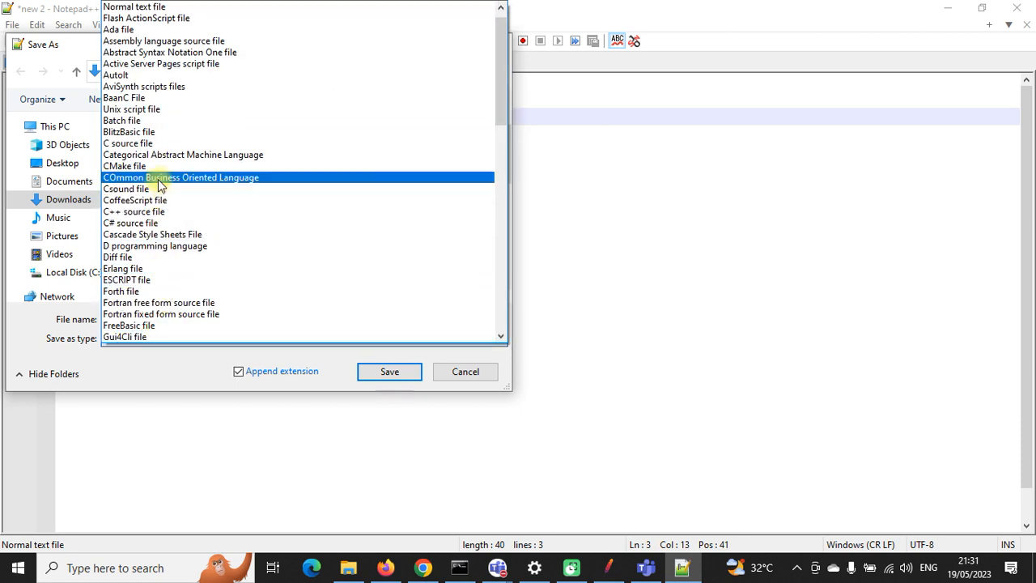
scroll(166, 162, down, 5)
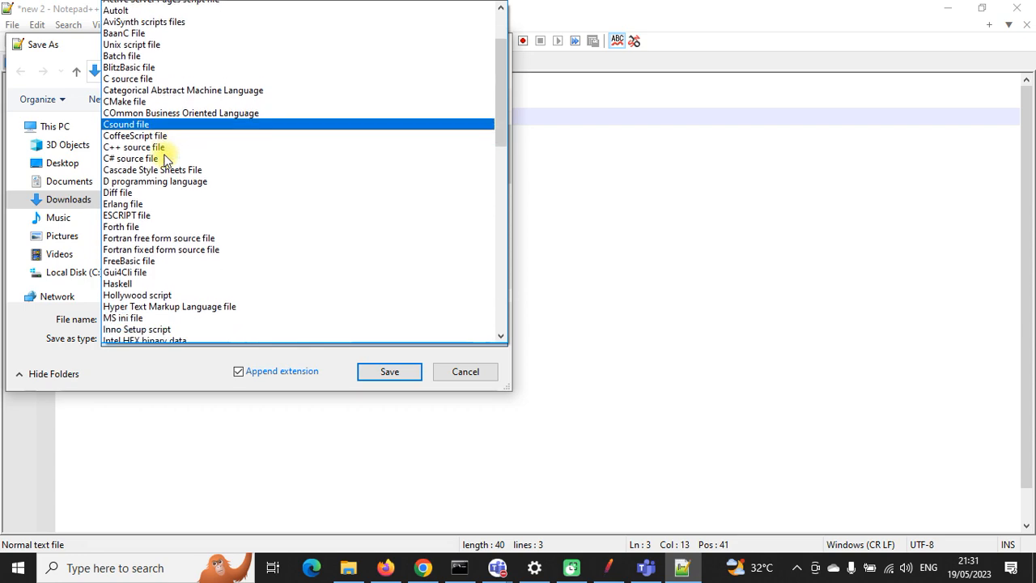
scroll(178, 243, down, 5)
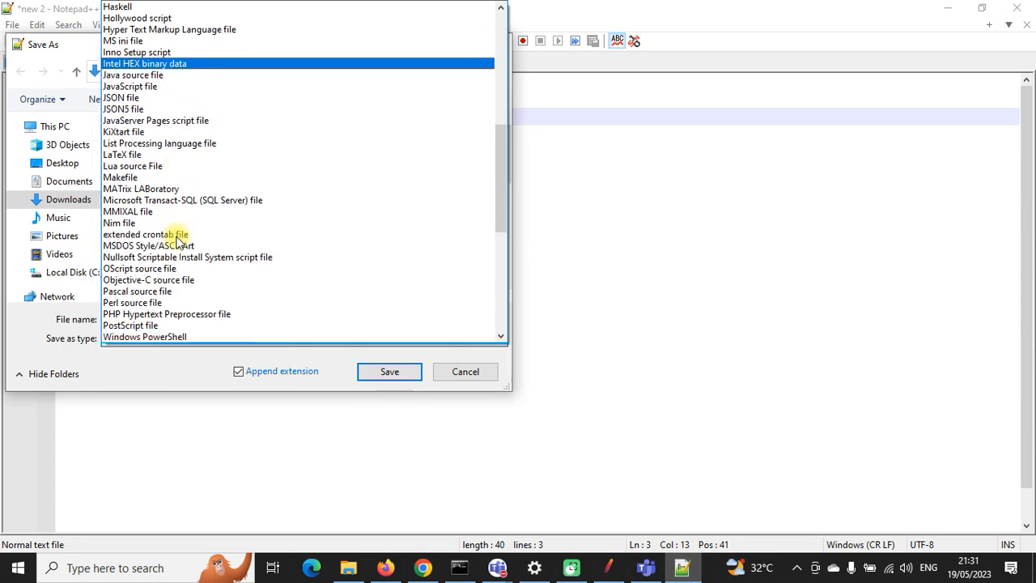
scroll(178, 243, up, 10)
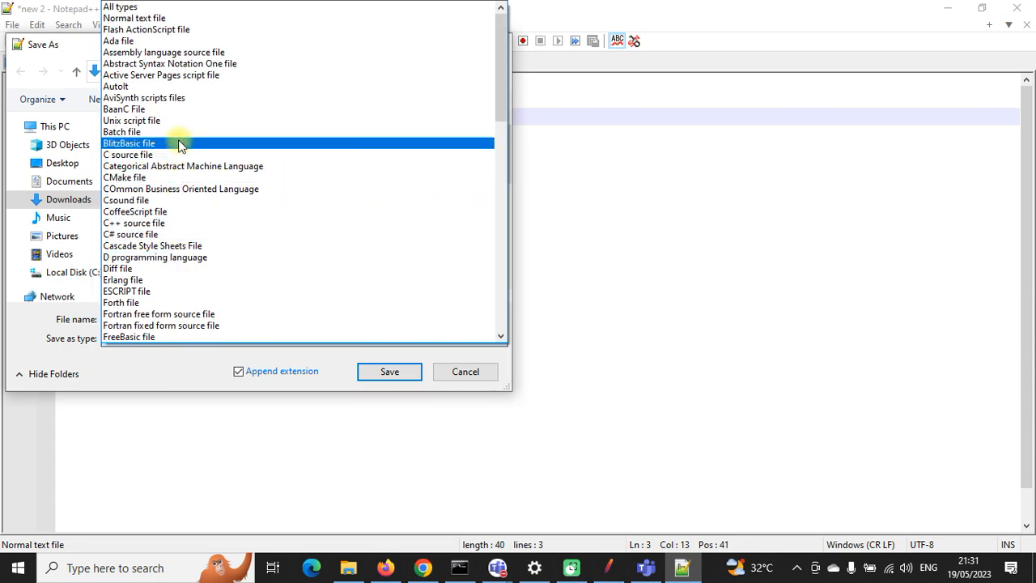
scroll(197, 187, down, 1)
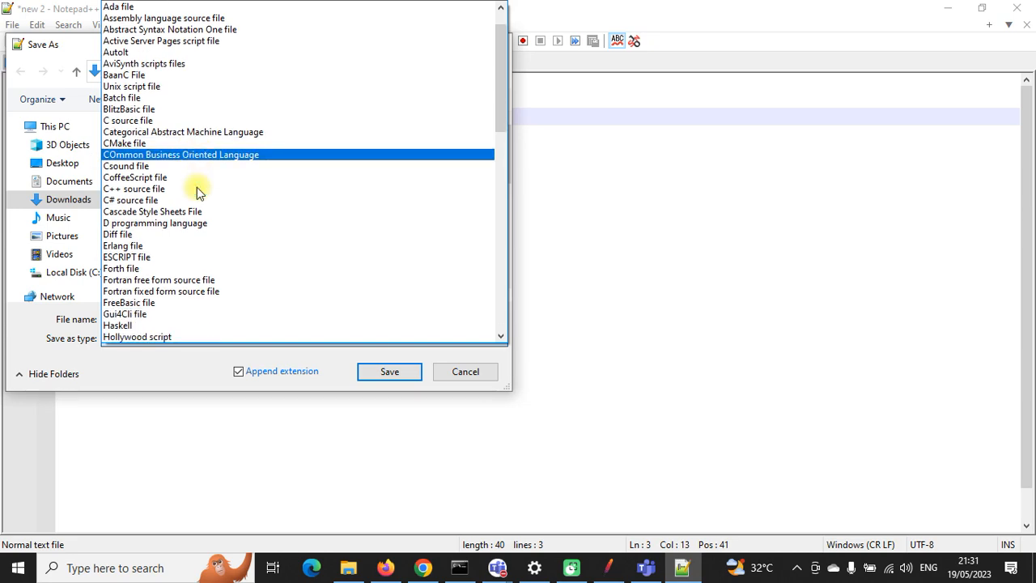
scroll(180, 279, down, 4)
scroll(181, 279, down, 9)
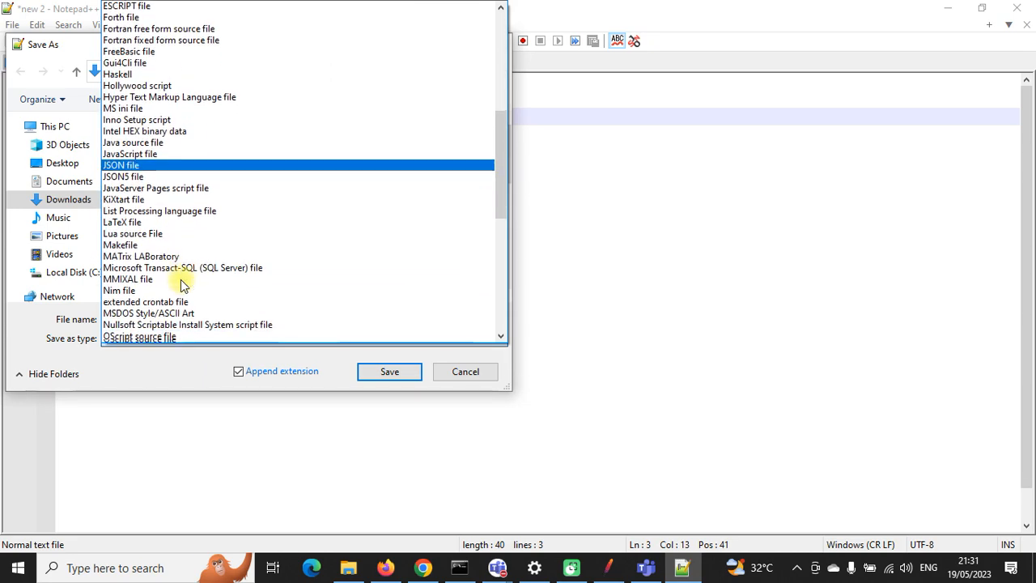
scroll(181, 281, down, 6)
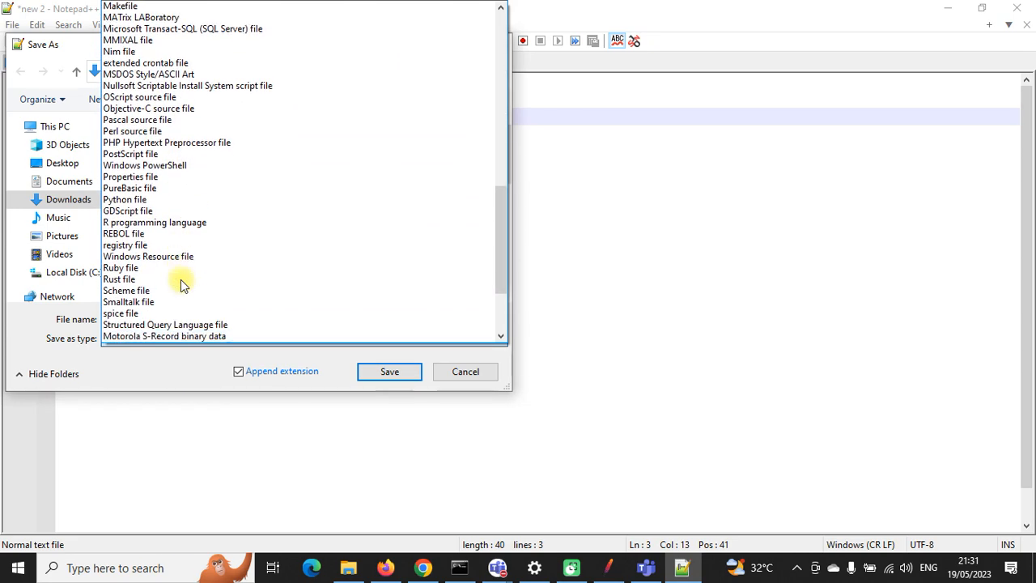
scroll(180, 282, up, 19)
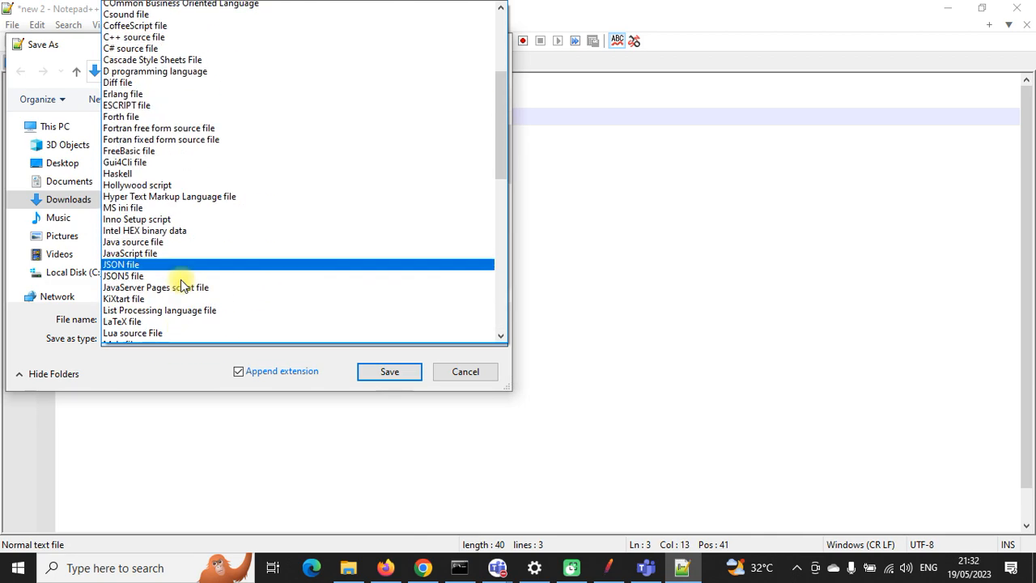
click(151, 57)
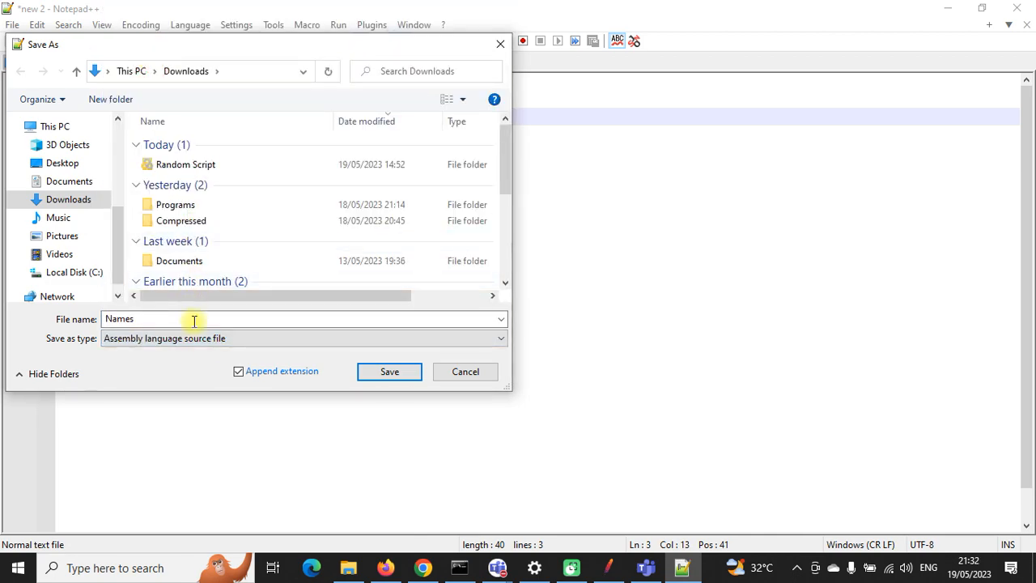
click(215, 338)
key(c)
key(c)
key(c)
key(c)
key(c)
key(c)
key(c)
key(c)
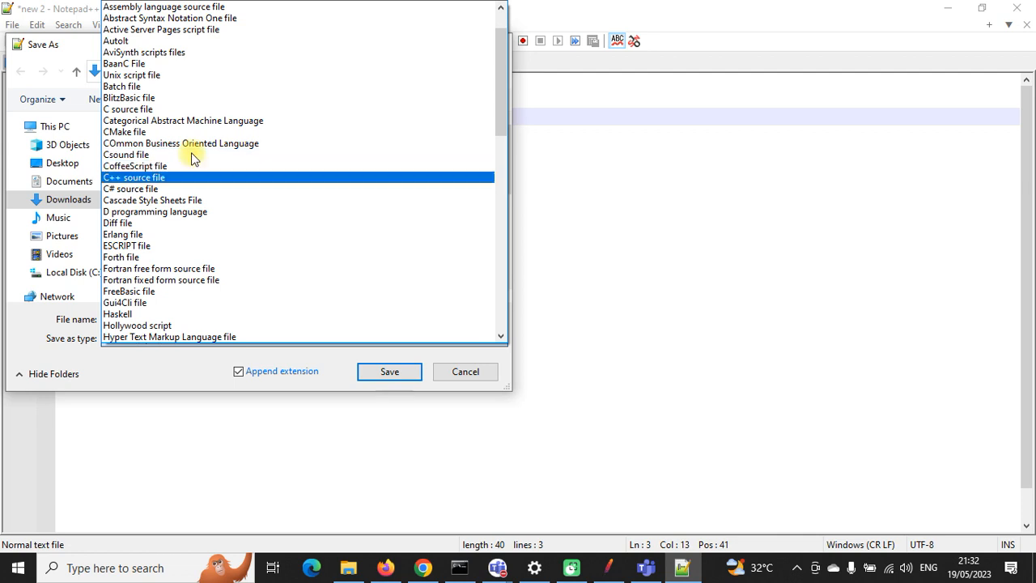
key(c)
key(c)
key(c)
key(c)
key(c)
key(c)
key(c)
key(c)
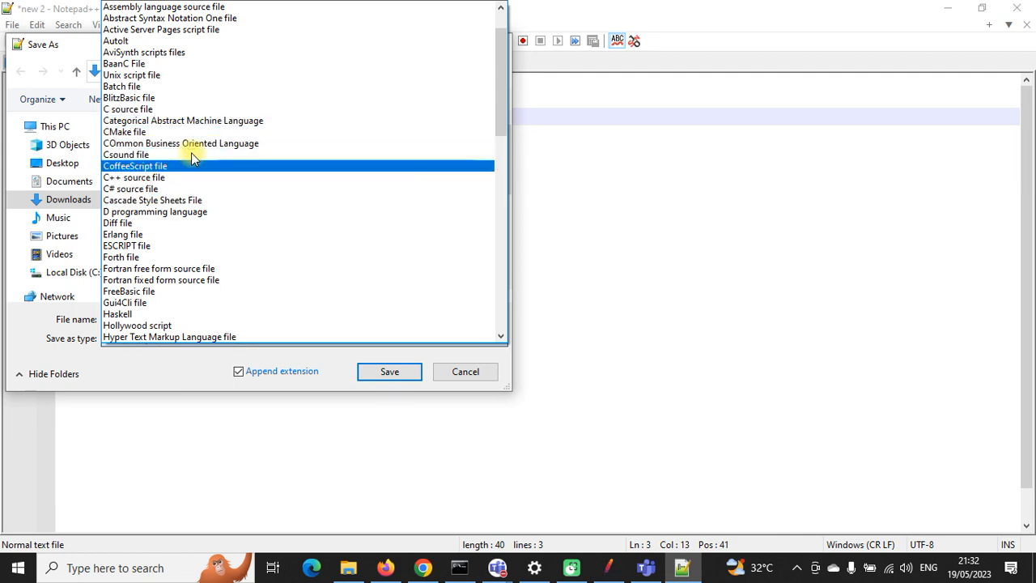
key(c)
key(c)
key(c)
key(c)
key(c)
key(c)
key(c)
key(c)
key(c)
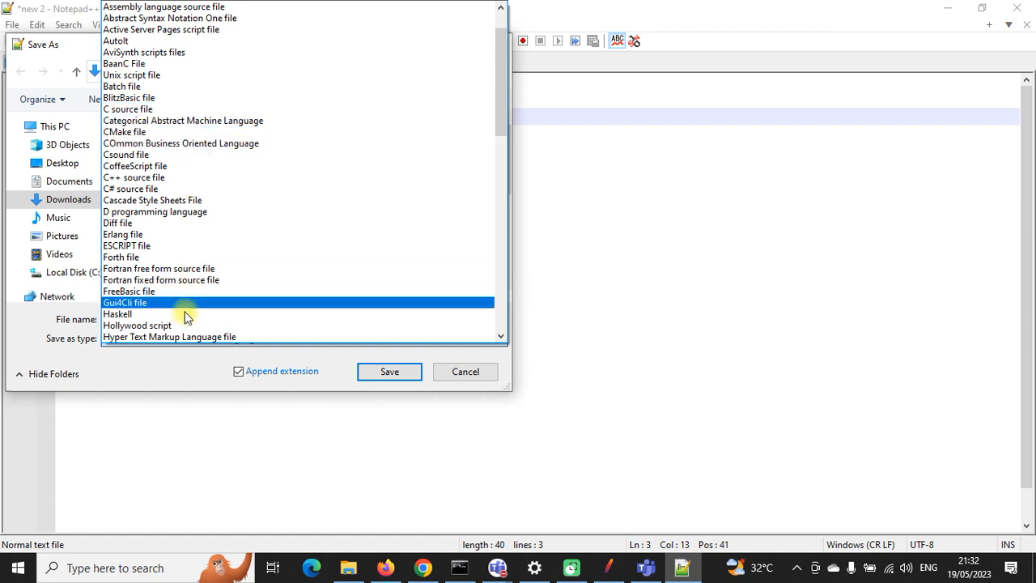
click(194, 364)
Step: Save the file as Names.csv in Downloads with Save as type set to All types
click(192, 323)
click(196, 324)
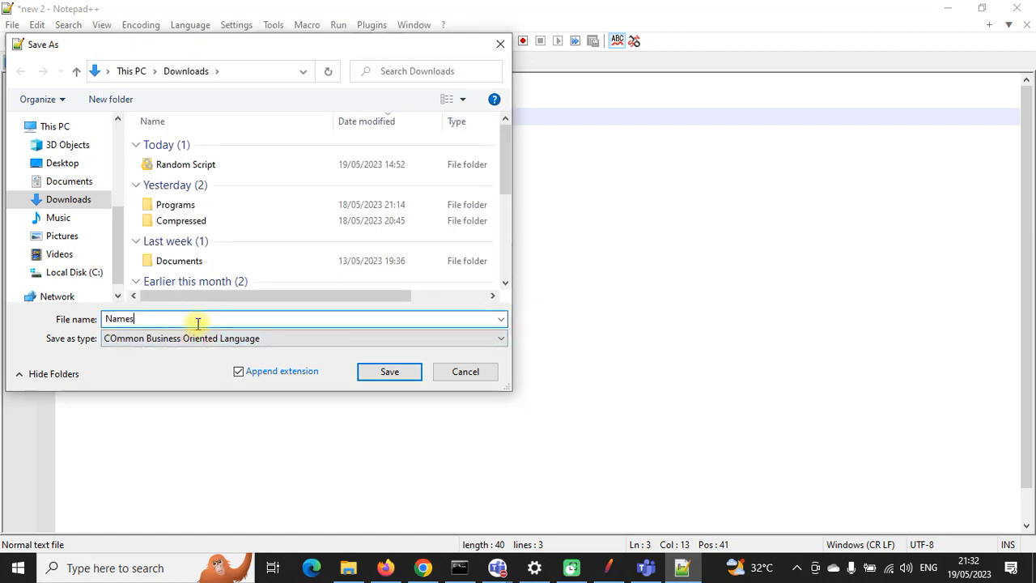
text(.csv)
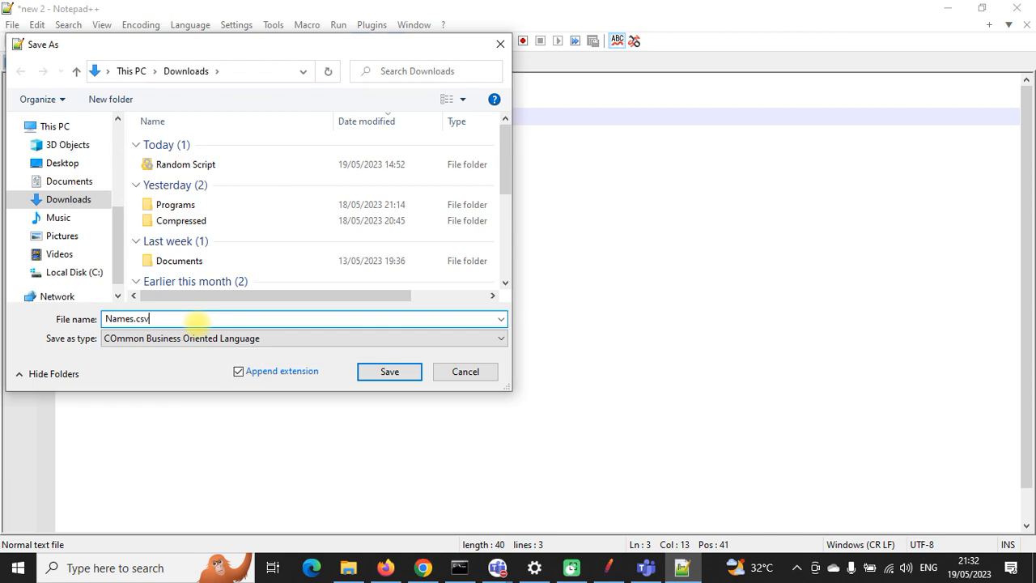
click(248, 340)
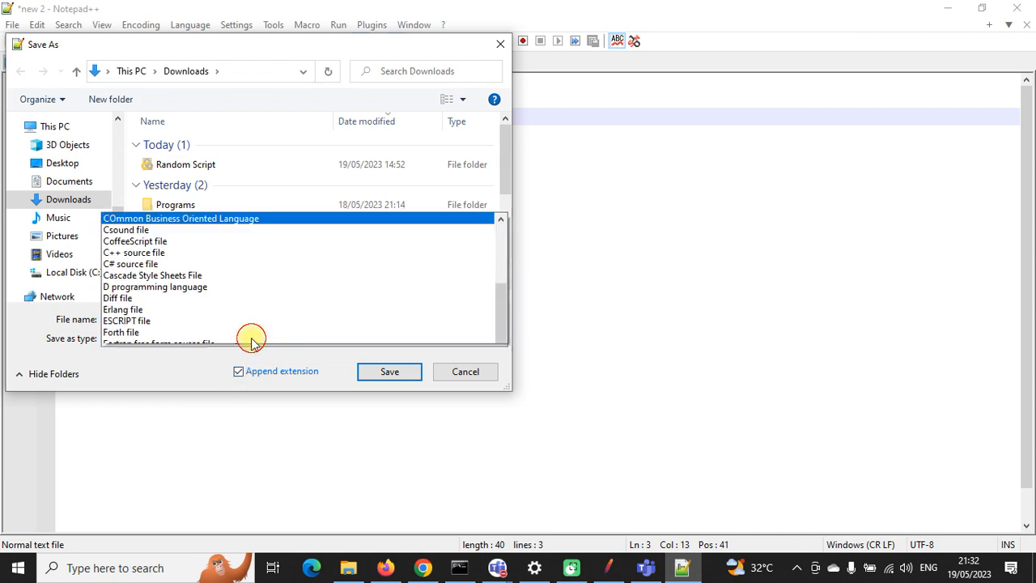
scroll(206, 230, up, 5)
click(146, 7)
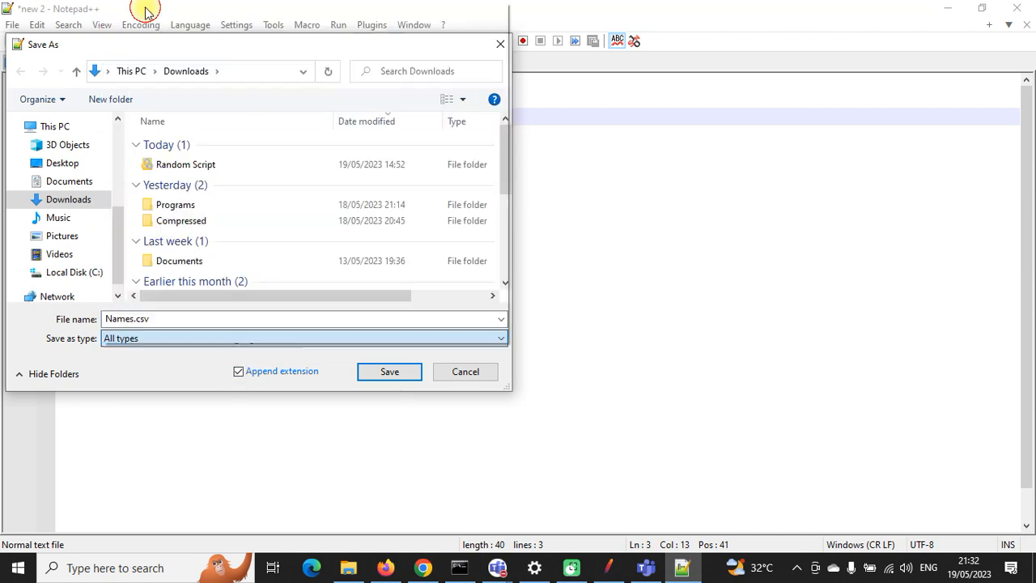
click(361, 372)
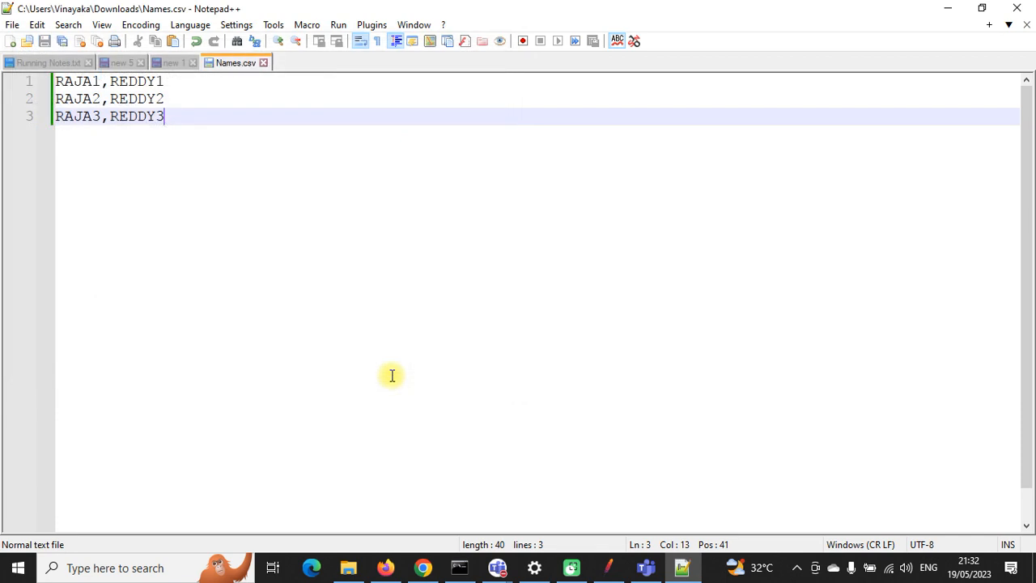
Step: Confirm Names.csv exists in Downloads, close it in Notepad++, and return to JMeter
click(348, 567)
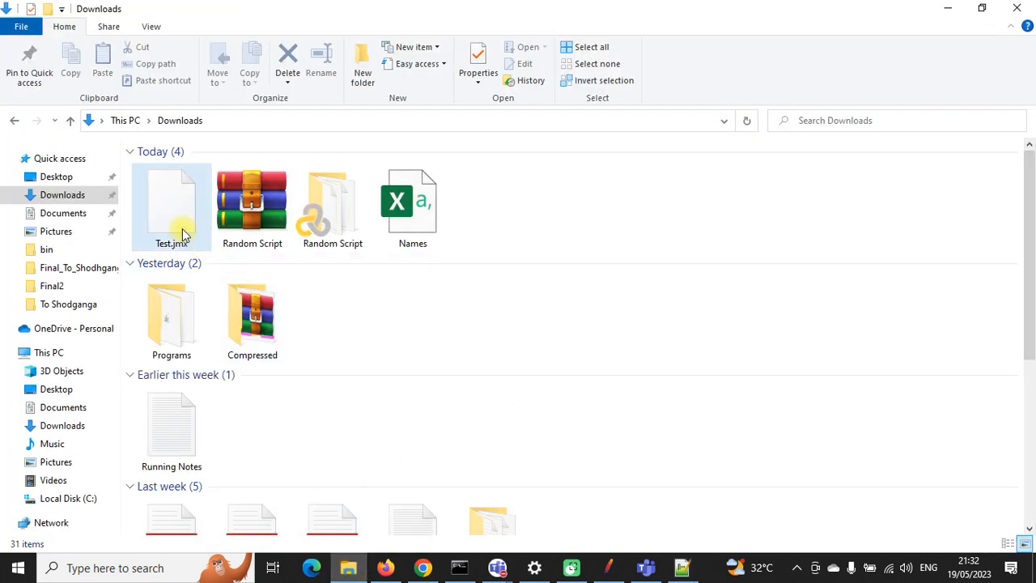
click(400, 219)
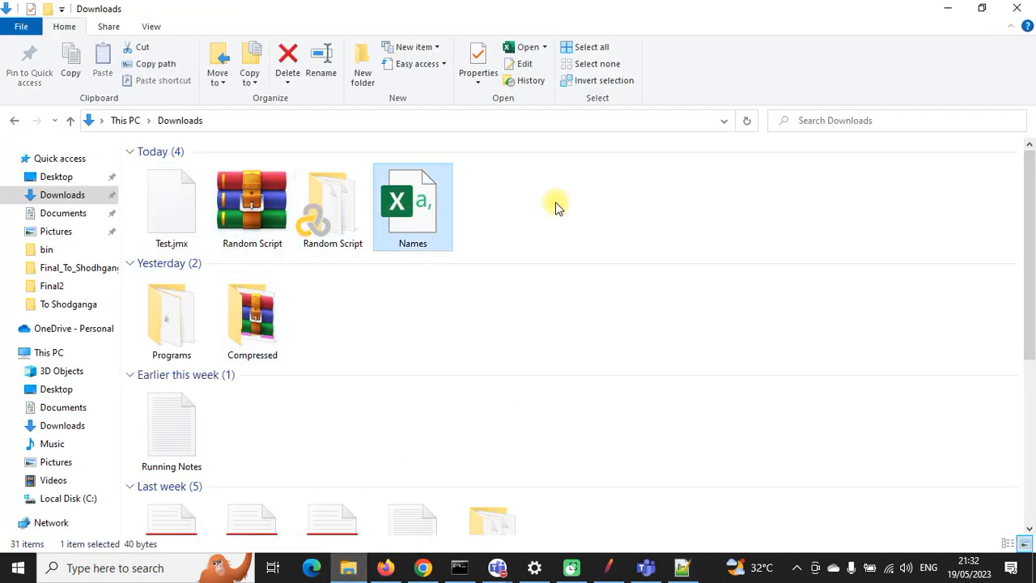
click(684, 568)
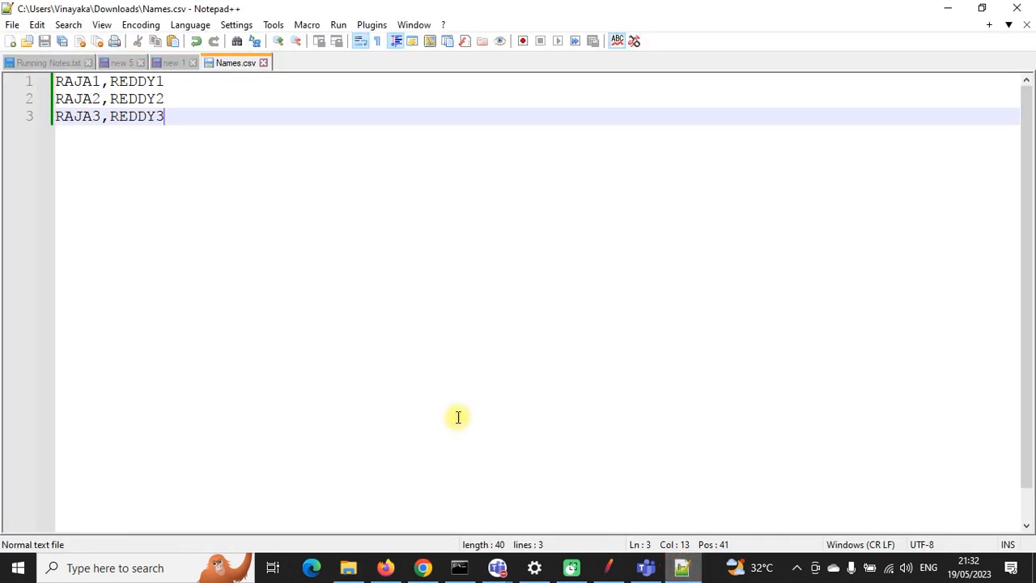
click(263, 63)
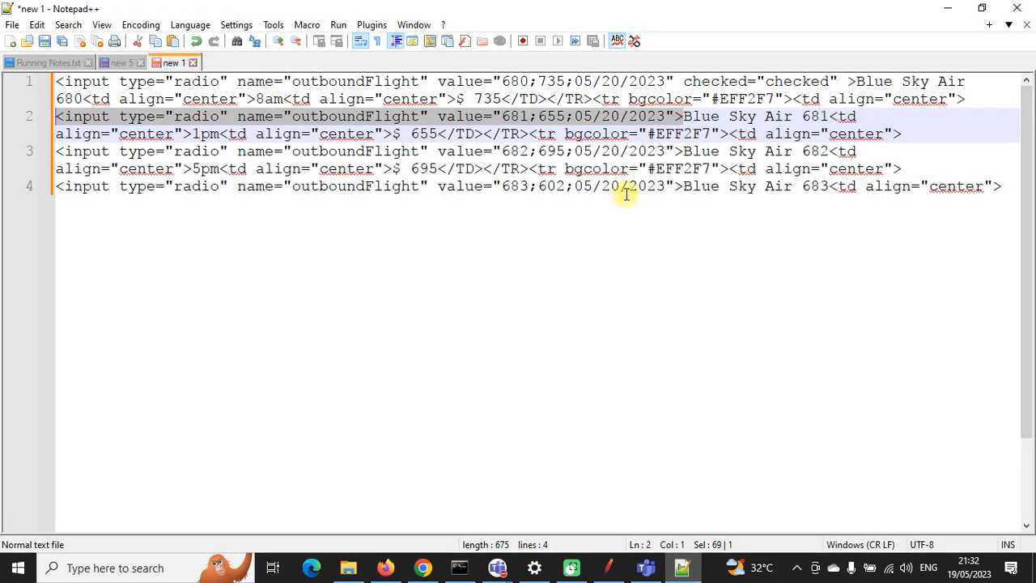
click(947, 8)
click(611, 568)
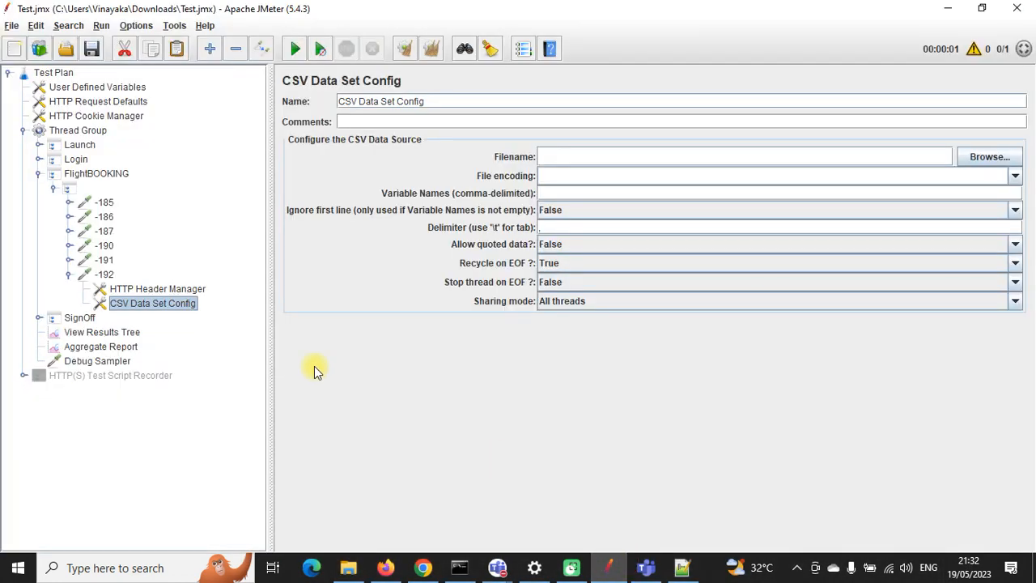
Step: Point the CSV Data Set Config at Downloads\Names.csv with UTF-8 file encoding
click(1009, 165)
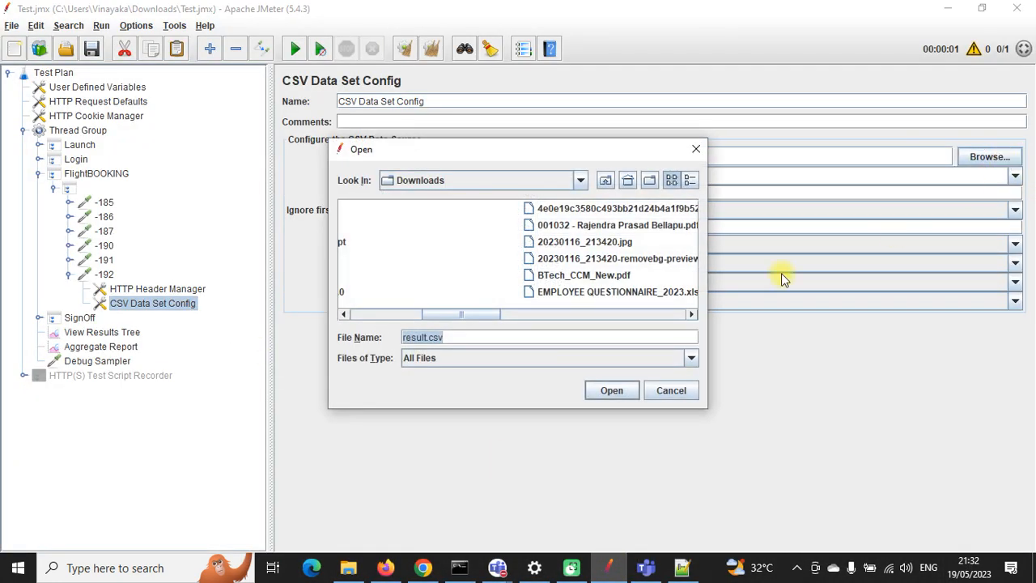
drag(474, 315, 341, 317)
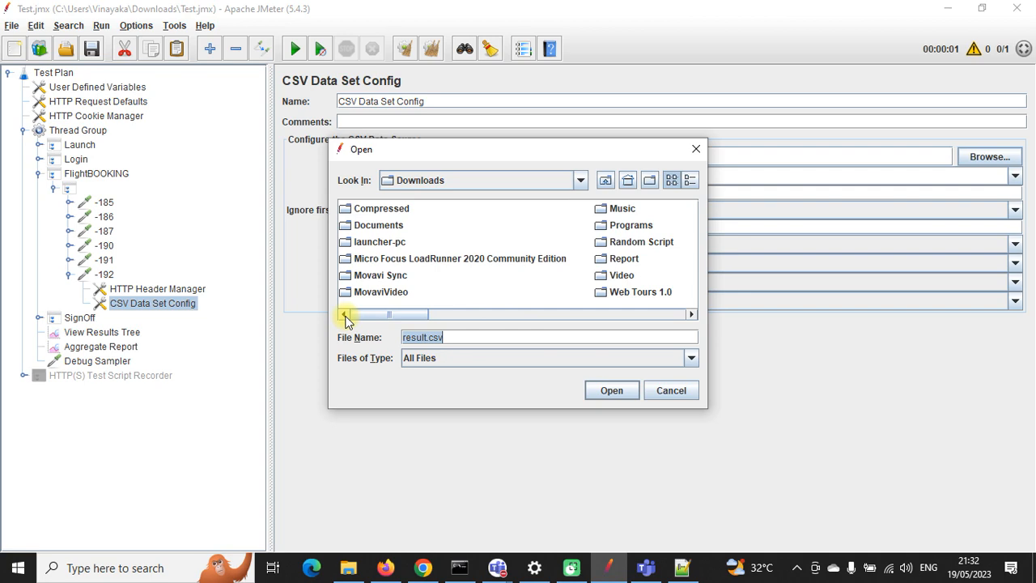
click(390, 277)
key(n)
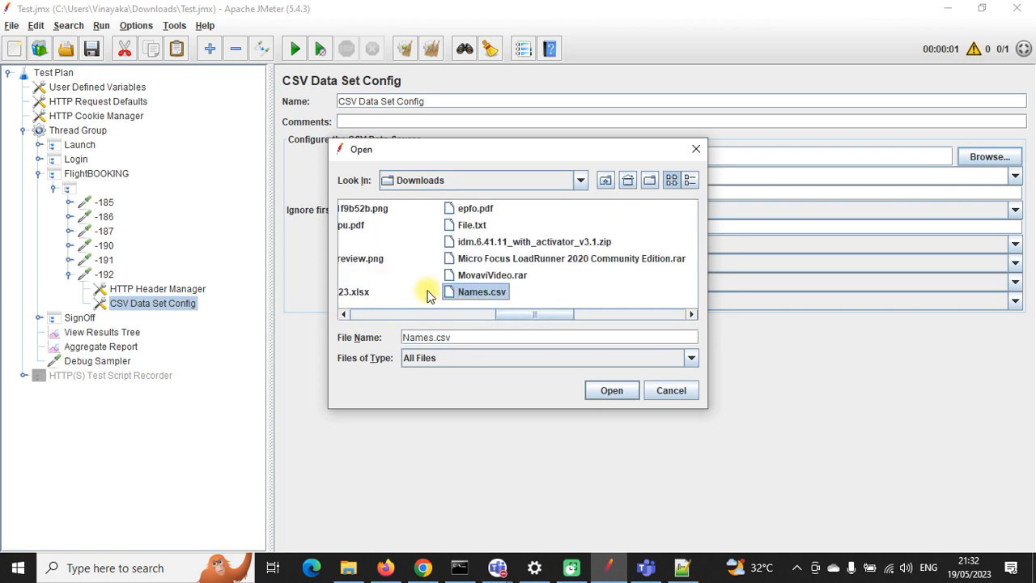
click(607, 391)
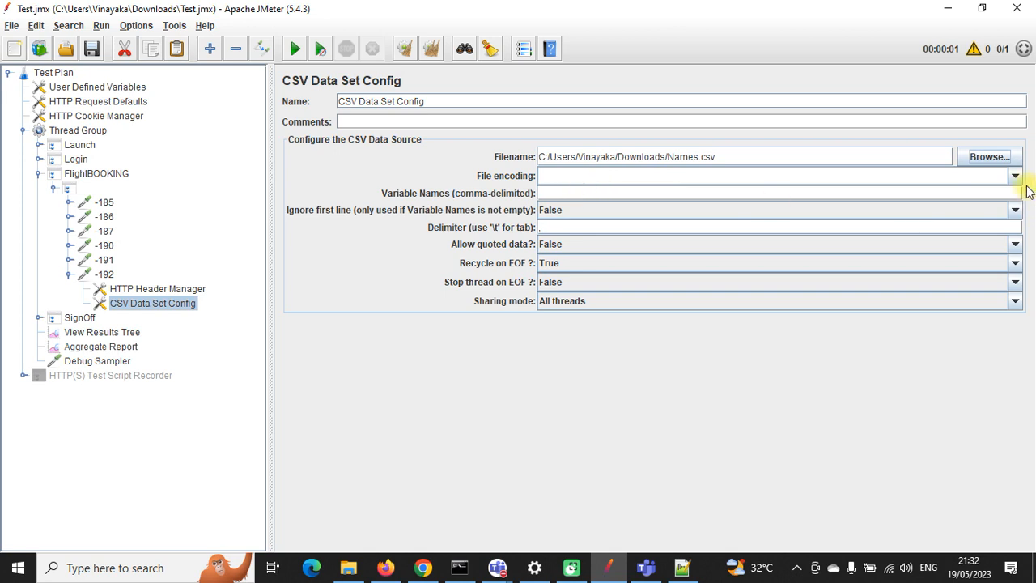
click(1016, 176)
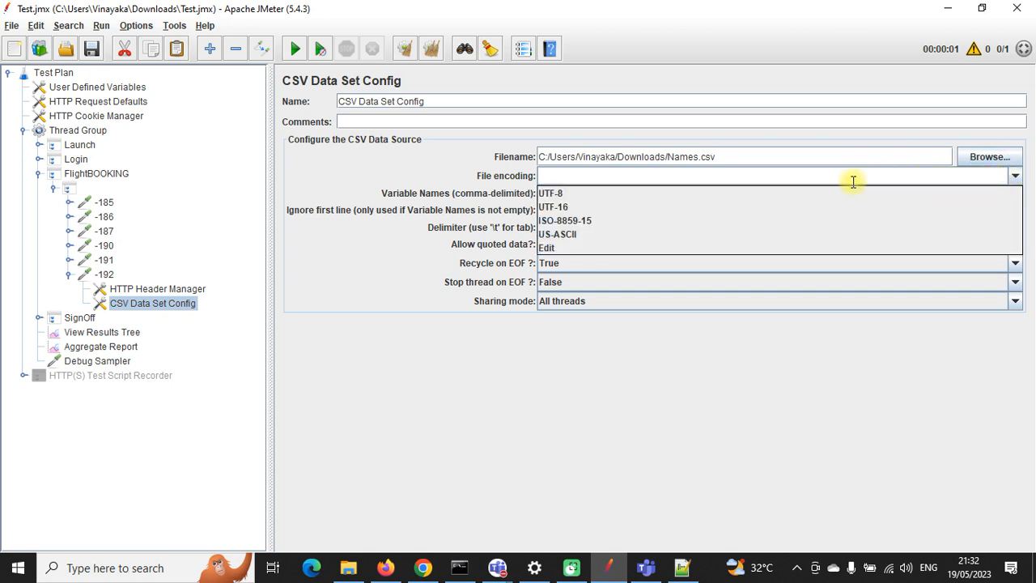
click(765, 193)
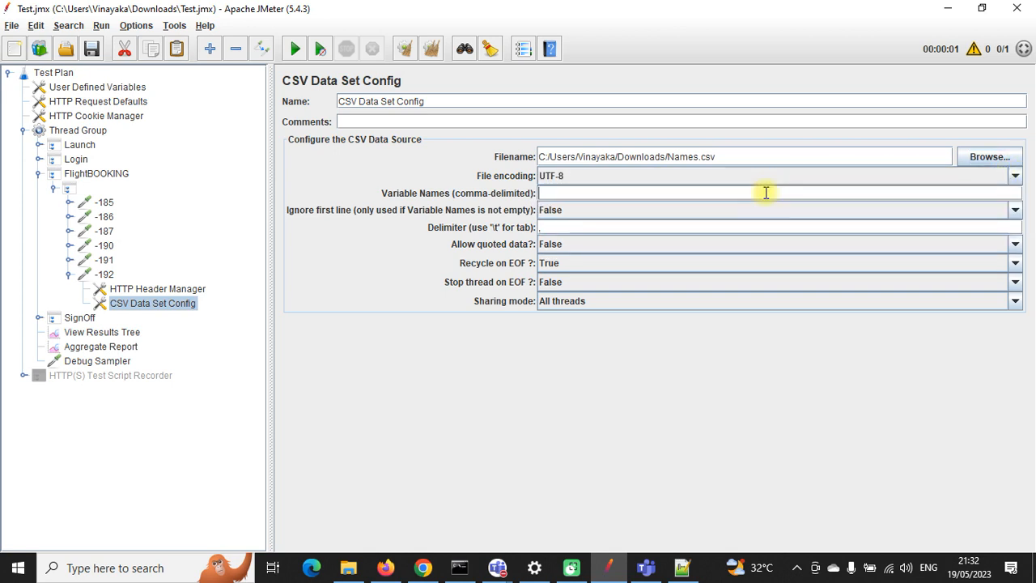
Step: Focus the Variable Names field and briefly check the flight response in the editor
click(573, 188)
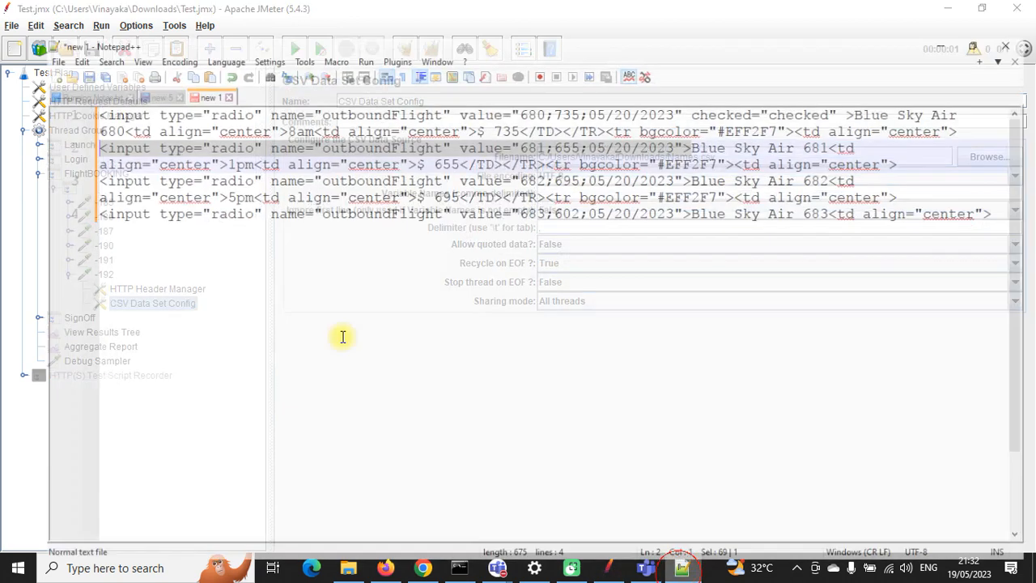
key(alt+Tab)
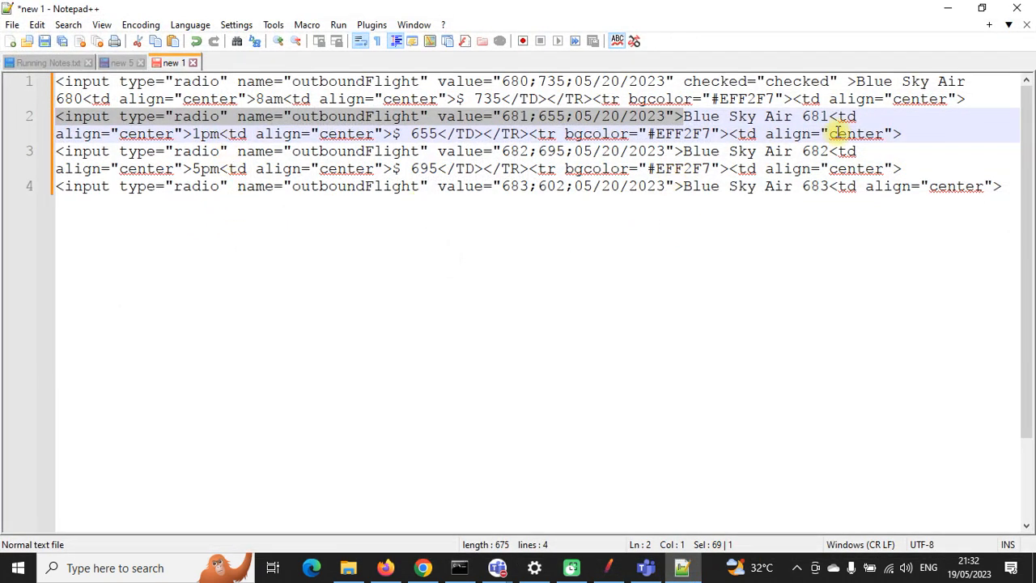
click(948, 10)
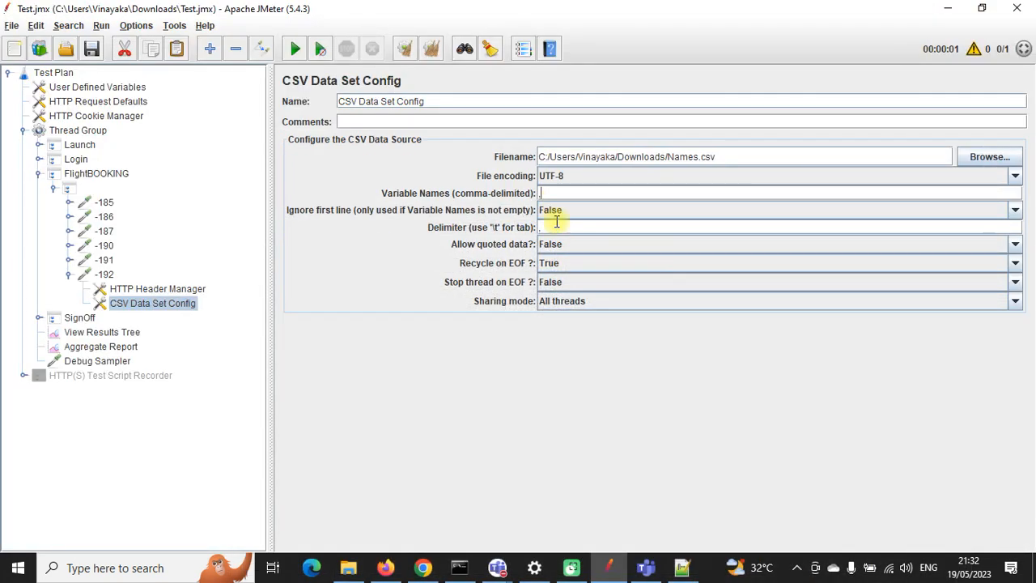
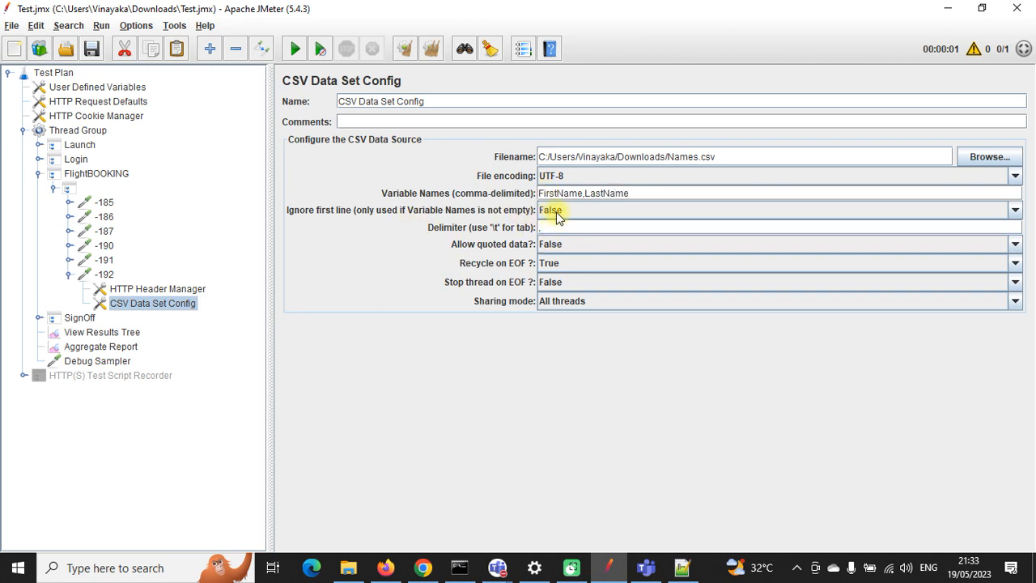
Step: Toggle the CSV config's Ignore first line option to True and back to False
click(556, 214)
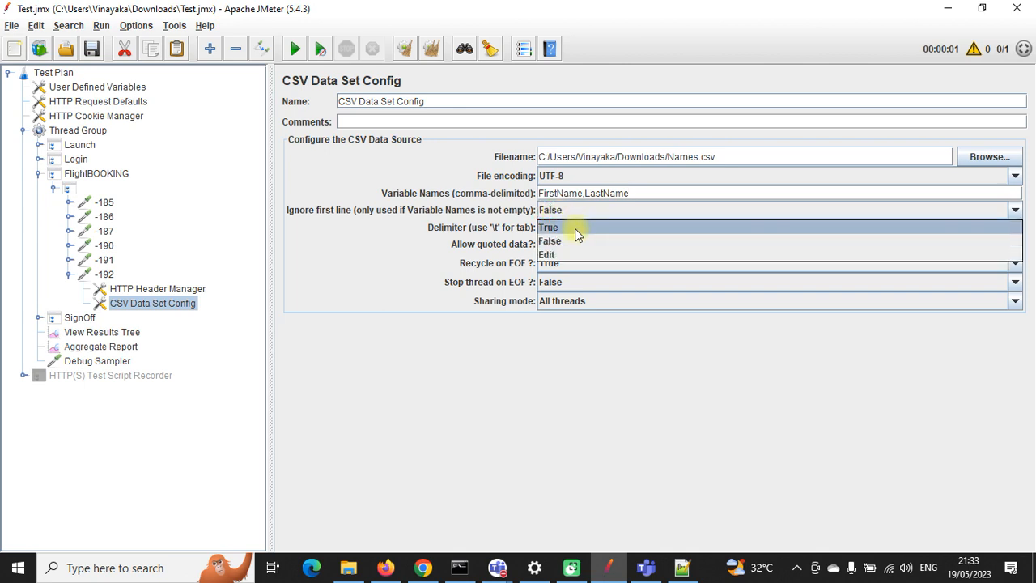
click(575, 226)
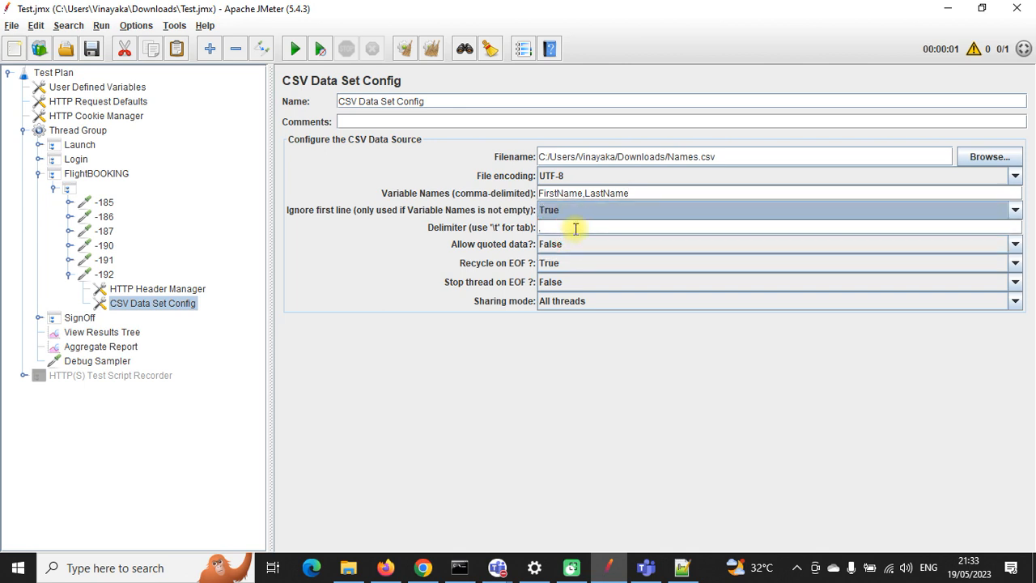
click(574, 213)
click(573, 240)
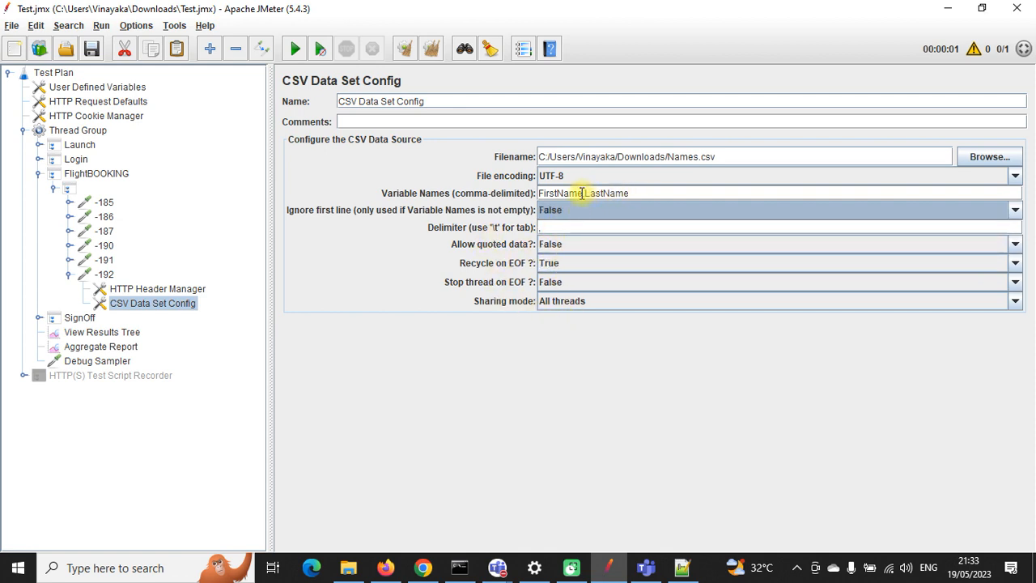
Step: Replace request -192's firstName value with ${FirstName} from the CSV variables
drag(582, 193, 540, 193)
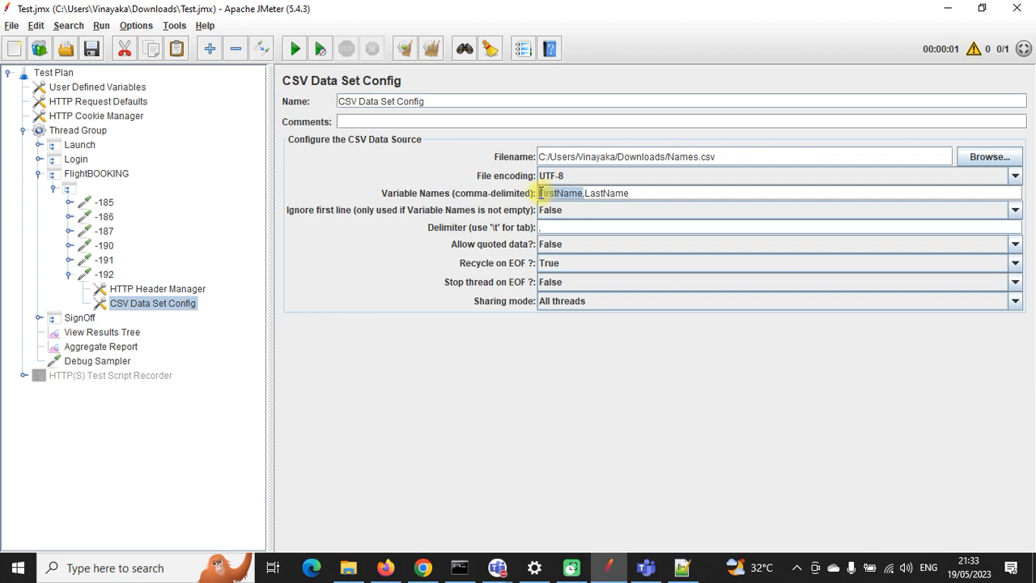
click(107, 276)
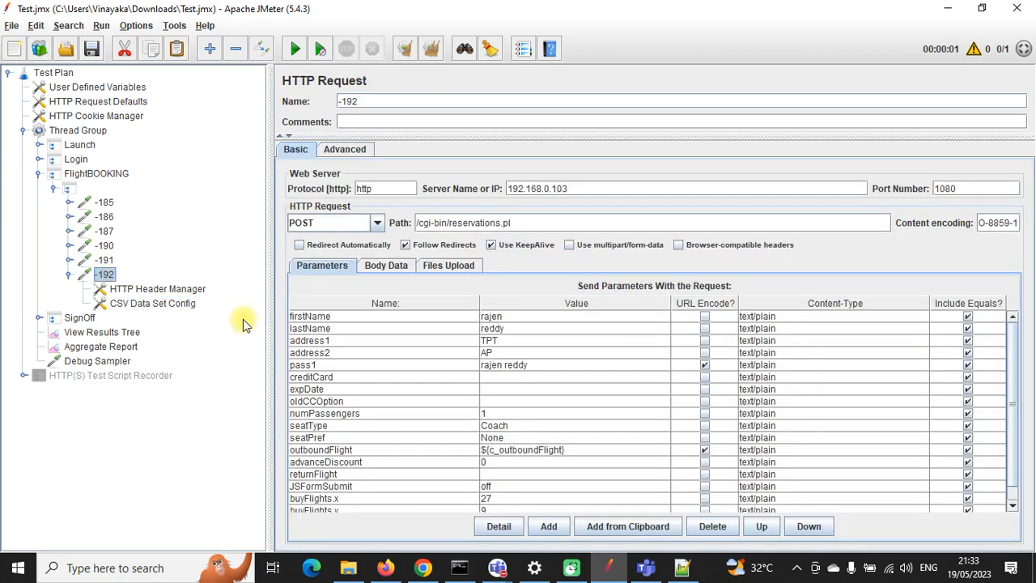
double_click(508, 316)
drag(510, 315, 471, 316)
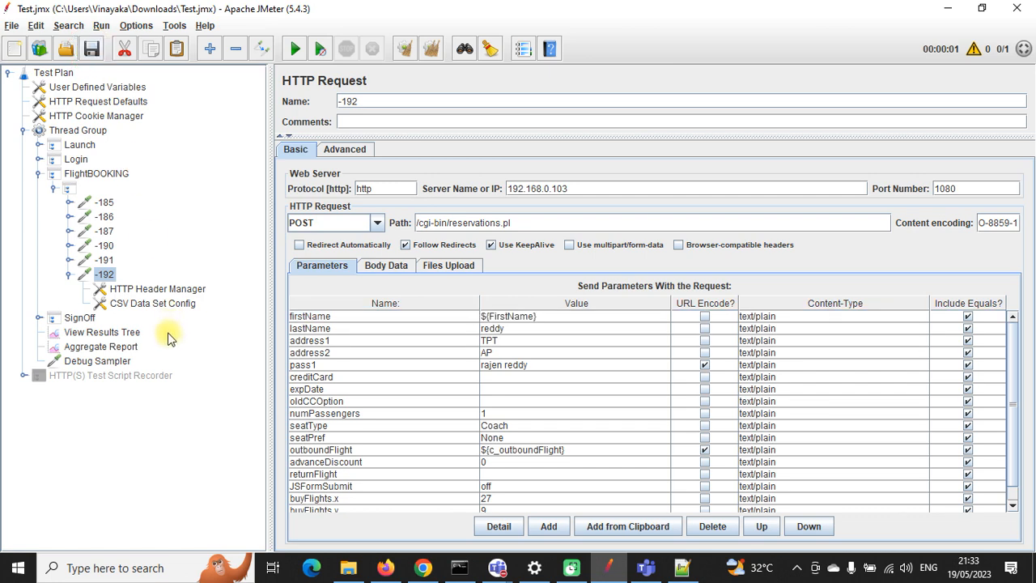
Step: Replace the lastName value with ${LastName}, save the test plan, and review the config elements
click(154, 305)
drag(635, 193, 602, 193)
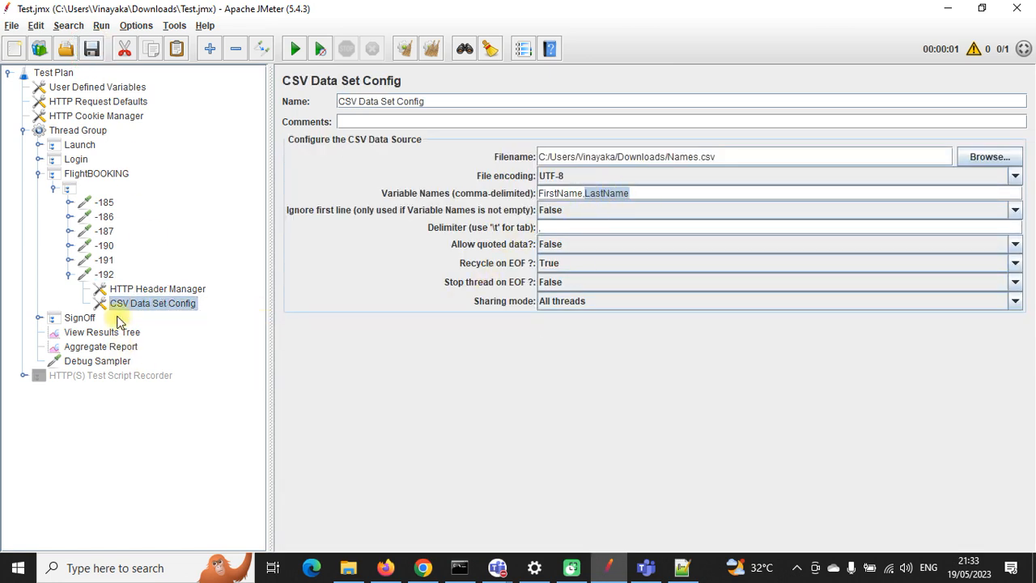
click(110, 275)
double_click(513, 327)
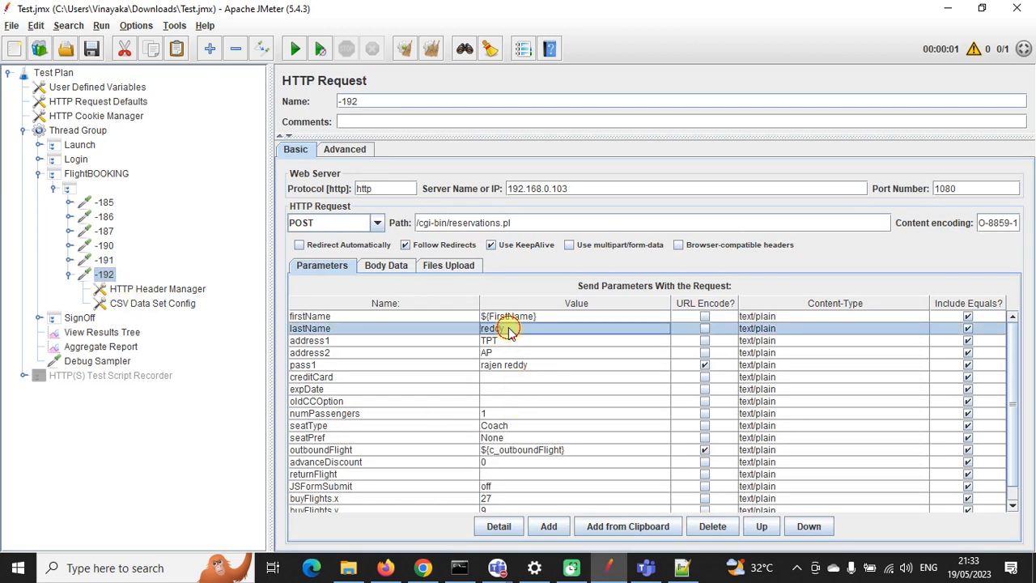
drag(513, 328, 478, 335)
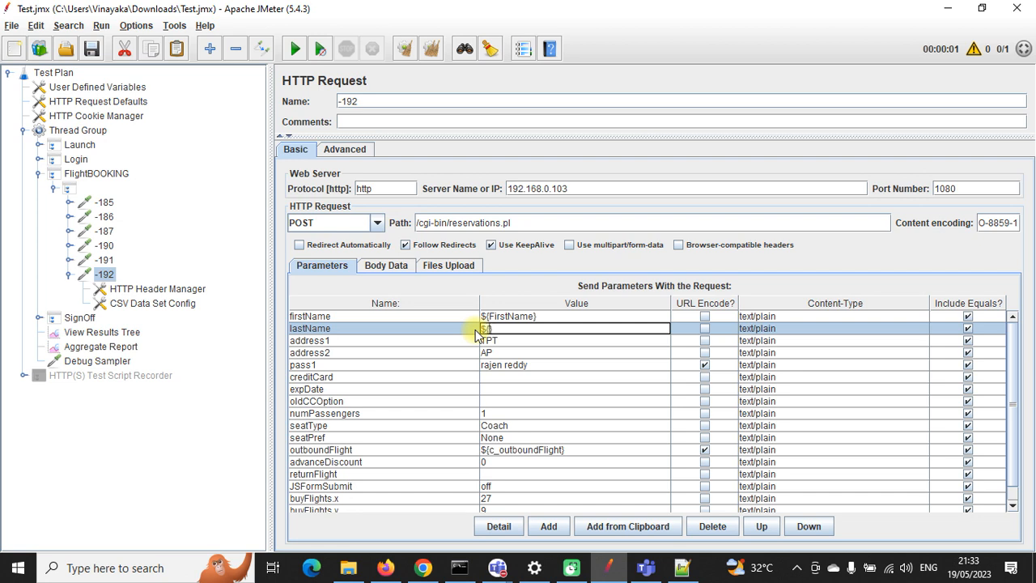
click(93, 50)
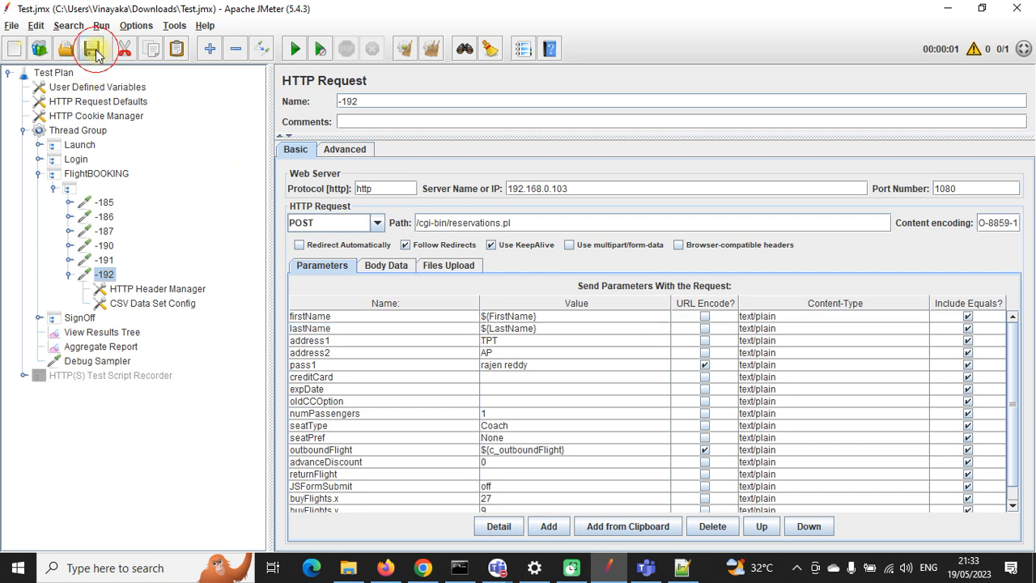
click(133, 290)
click(142, 307)
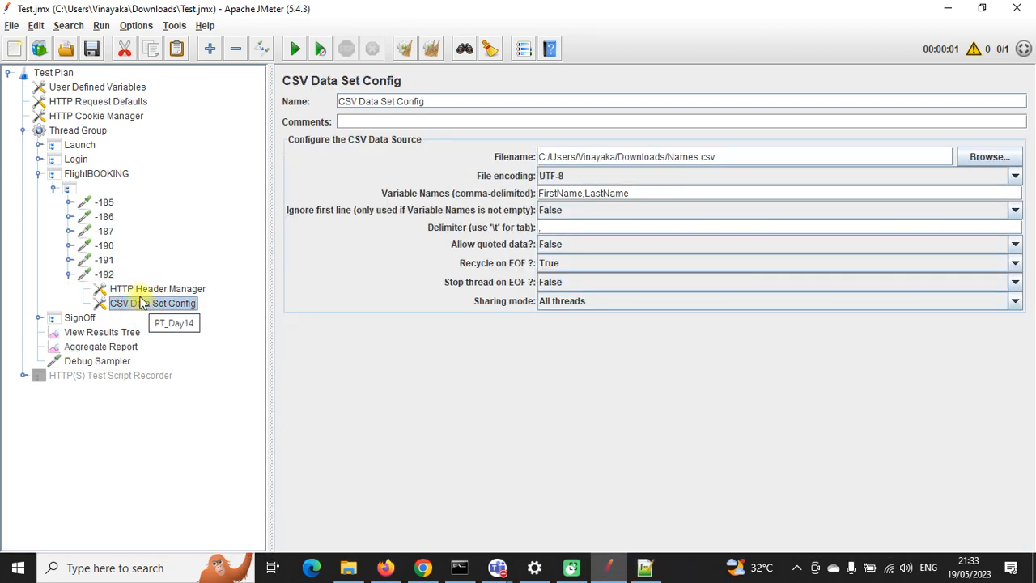
Step: Close the PT_DAY19 Teams meeting window and bring JMeter back to the front
mouse_move(496, 567)
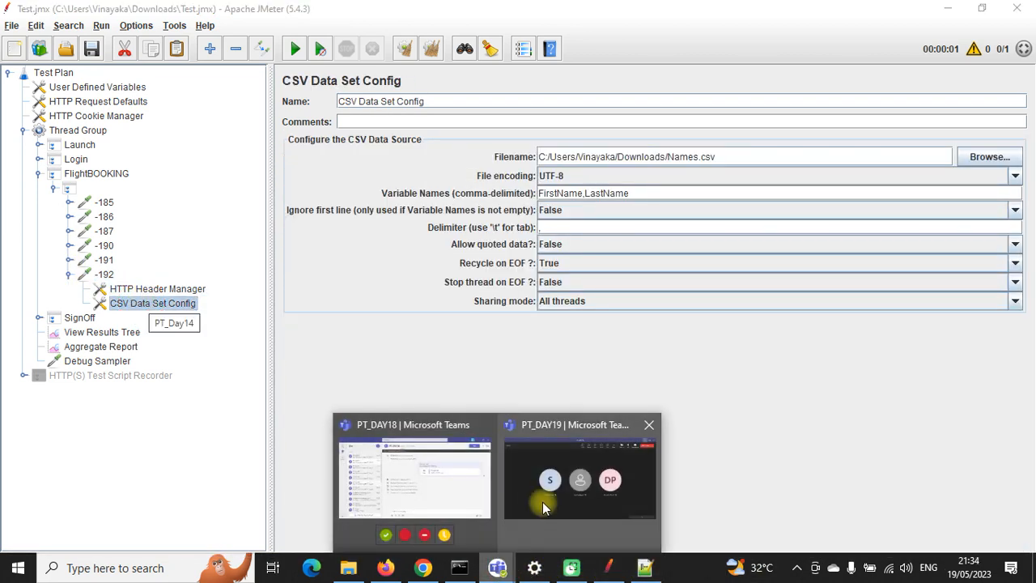
click(542, 503)
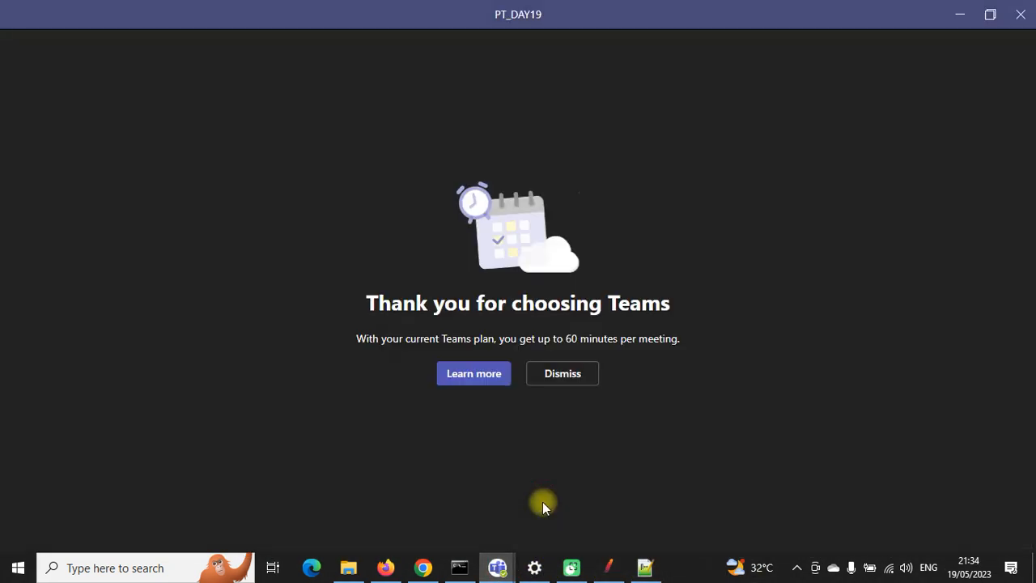
click(1020, 16)
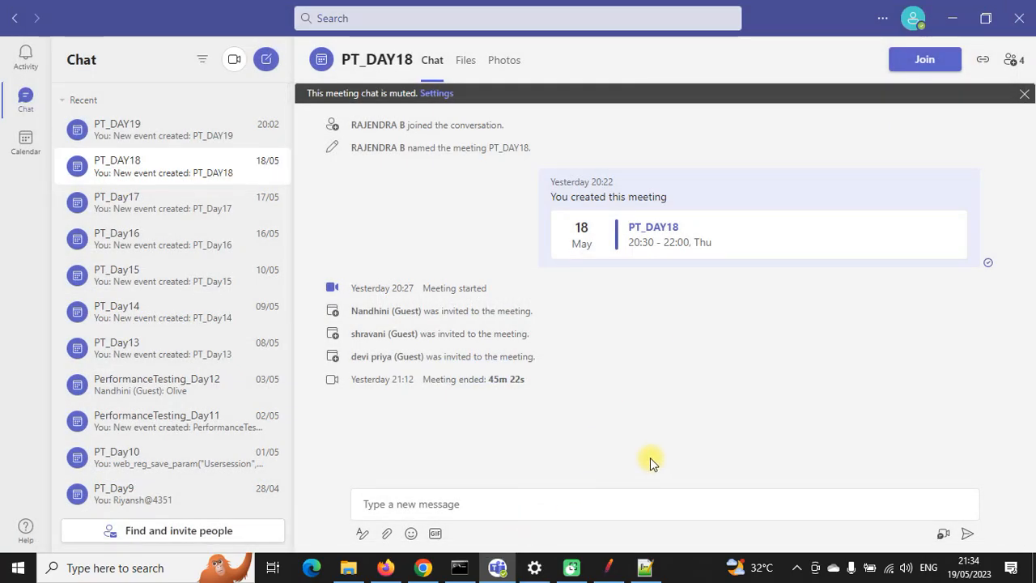
click(608, 567)
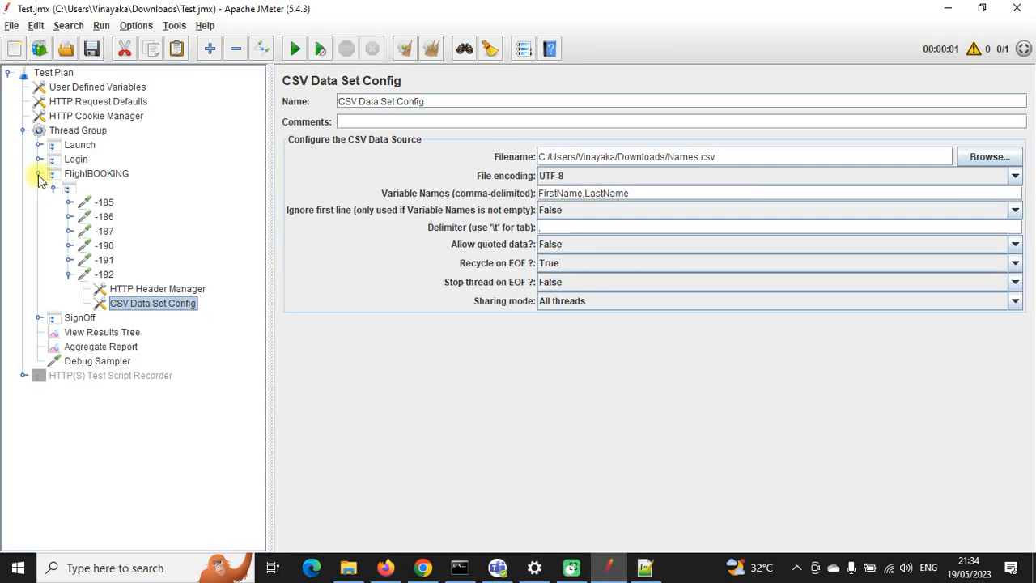
Step: Set the Thread Group loop count to 3, run the plan, and check the View Results Tree
click(38, 175)
click(54, 131)
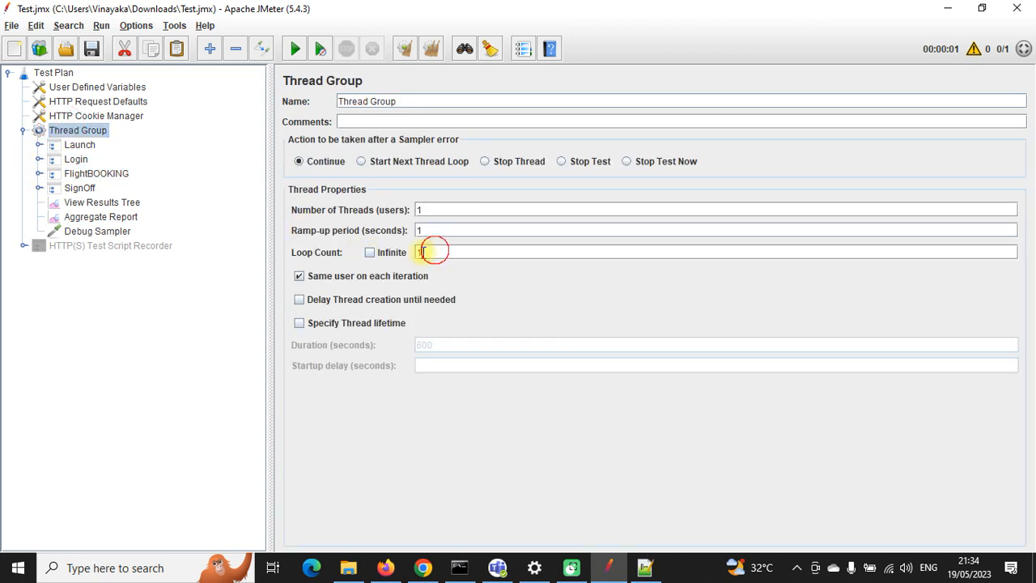
click(419, 252)
text(3)
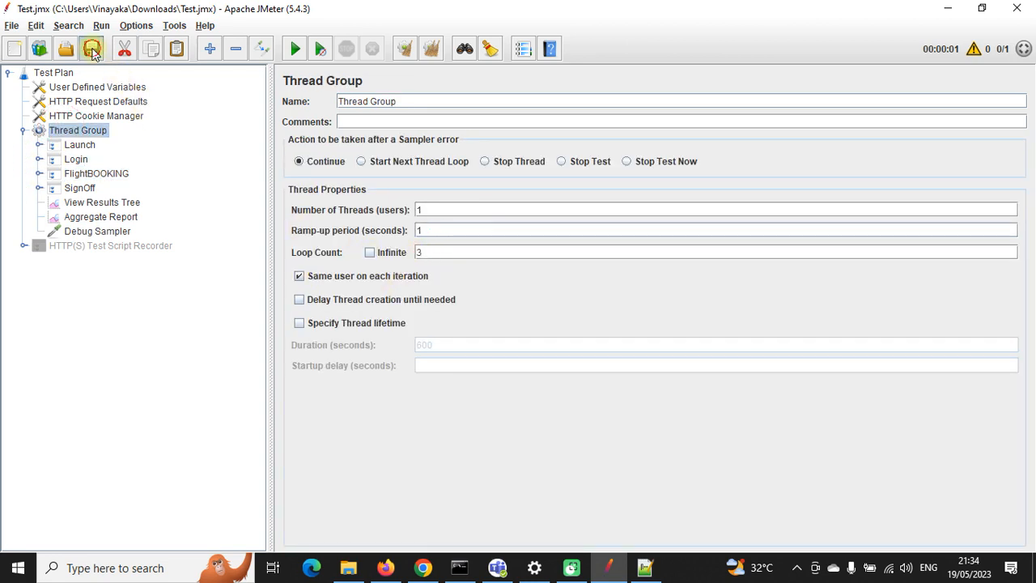
click(295, 48)
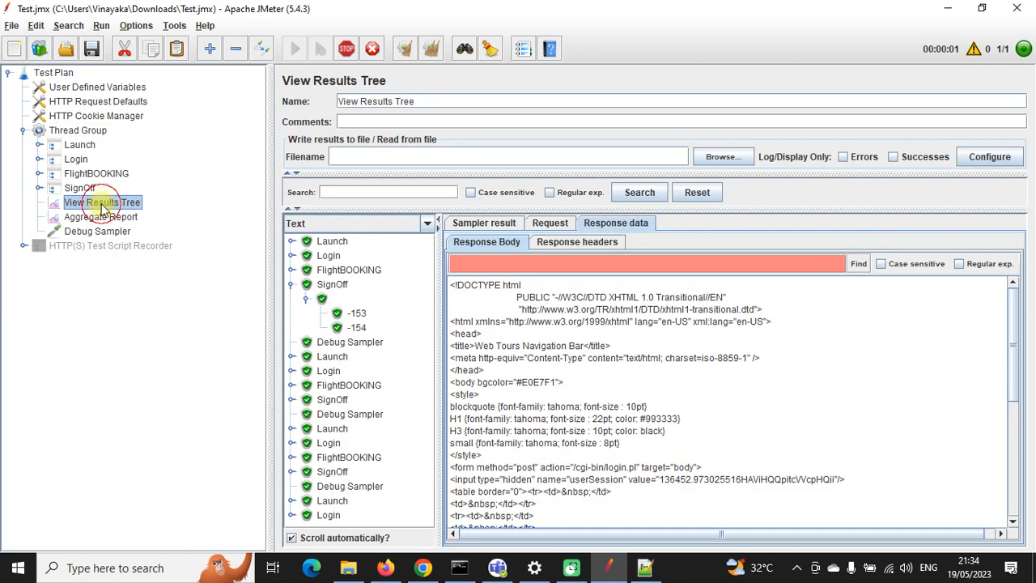
click(97, 202)
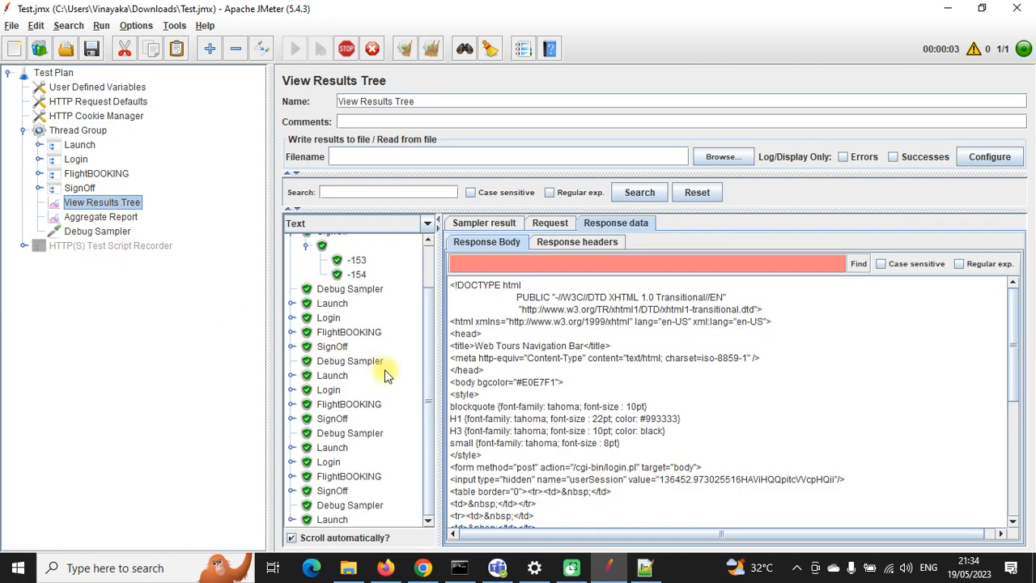
click(422, 568)
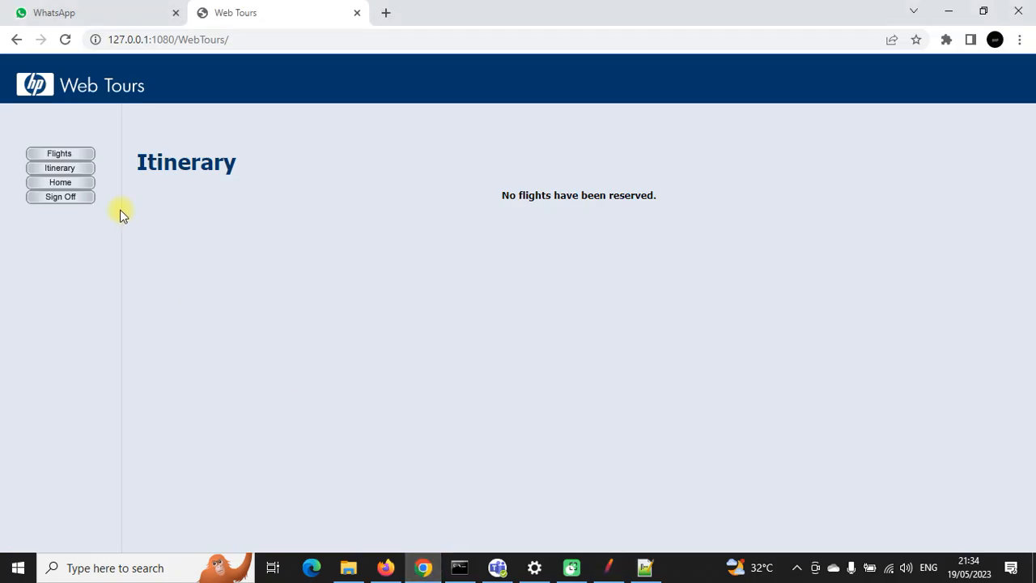
Step: Reload the Web Tours itinerary, cancel all three booked flights, and return to JMeter
click(76, 169)
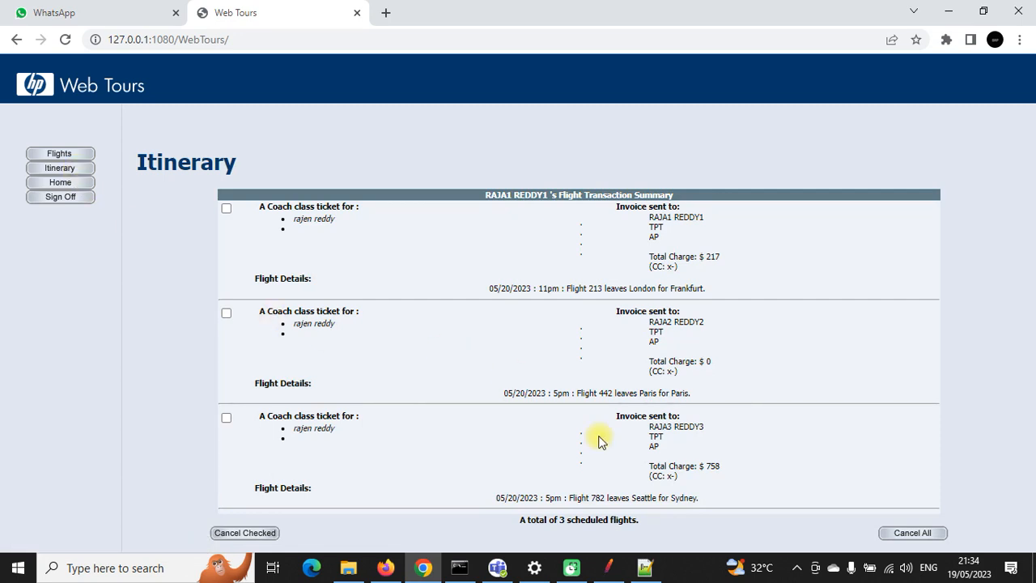
click(910, 532)
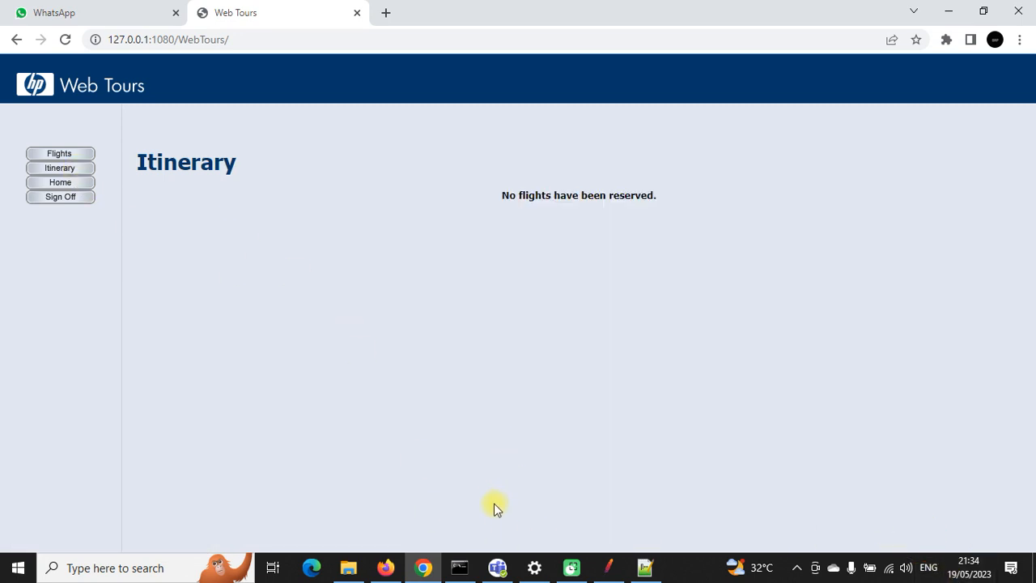
click(608, 567)
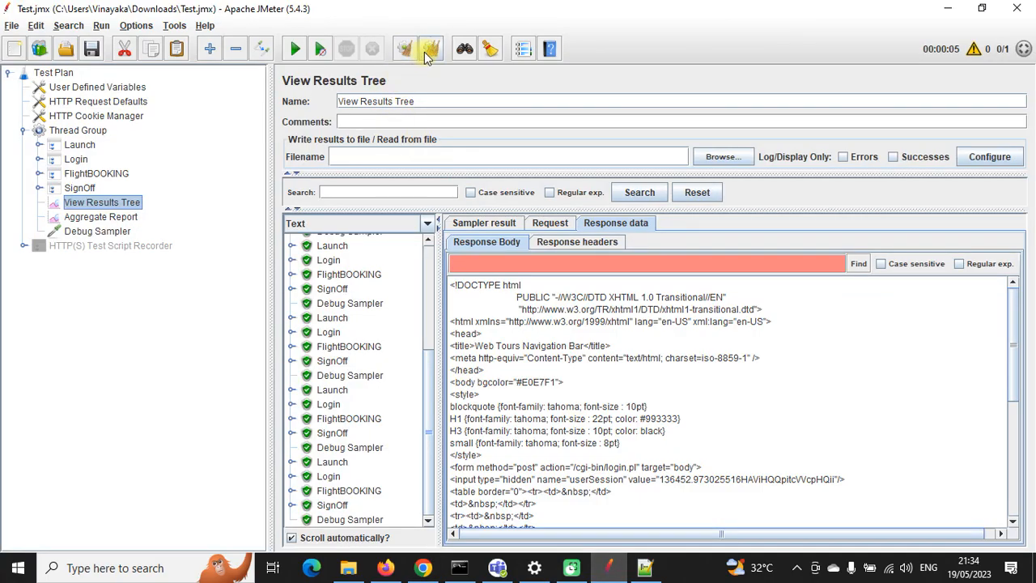
Step: Clear all previous JMeter results and briefly operate the Teams window from the taskbar
click(427, 53)
click(498, 567)
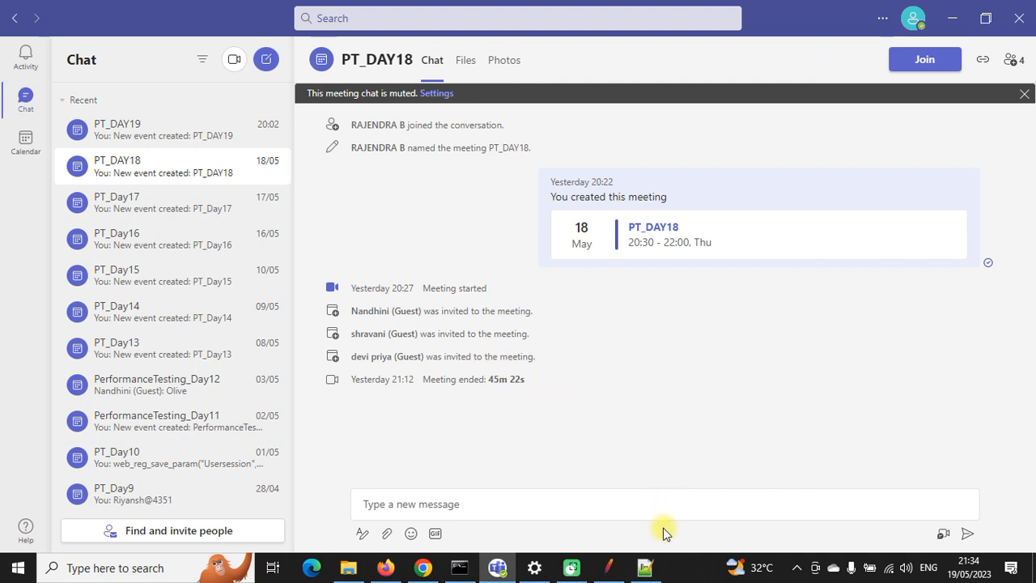
click(793, 570)
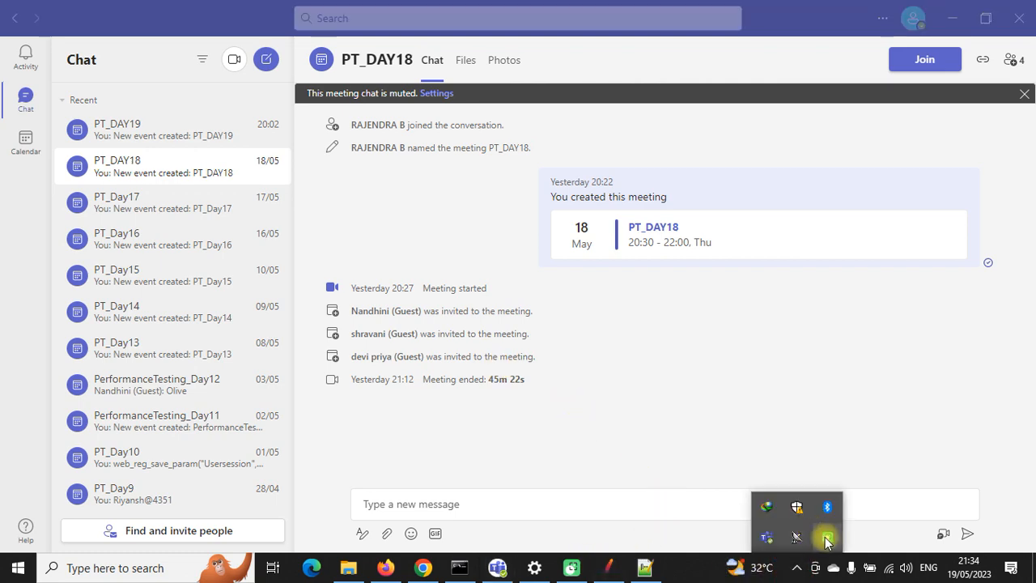
right_click(825, 536)
click(851, 486)
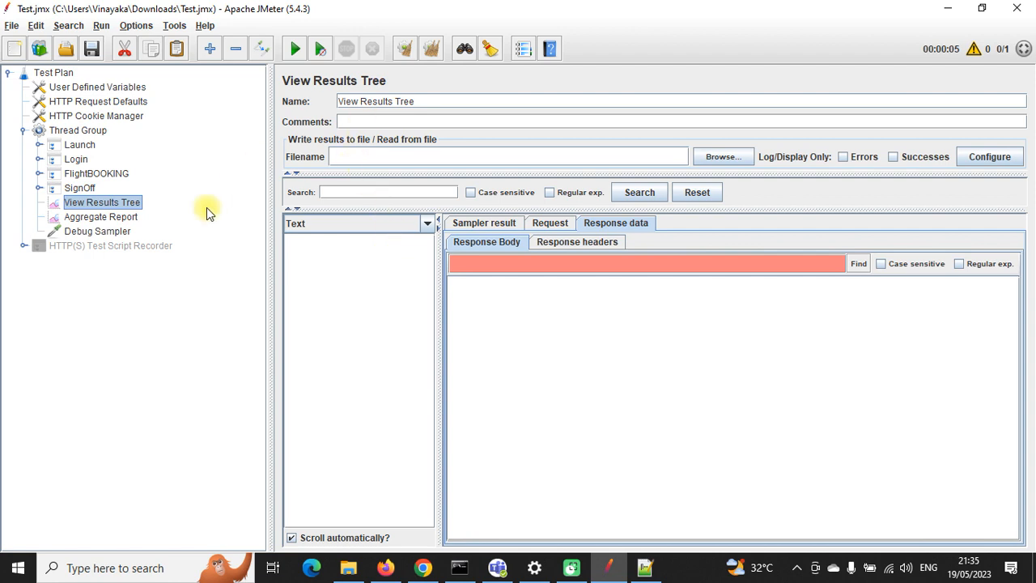
Step: Rerun the three-loop test and review the Aggregate Report: 15 samples, 0.00% errors
click(101, 217)
click(97, 202)
click(295, 48)
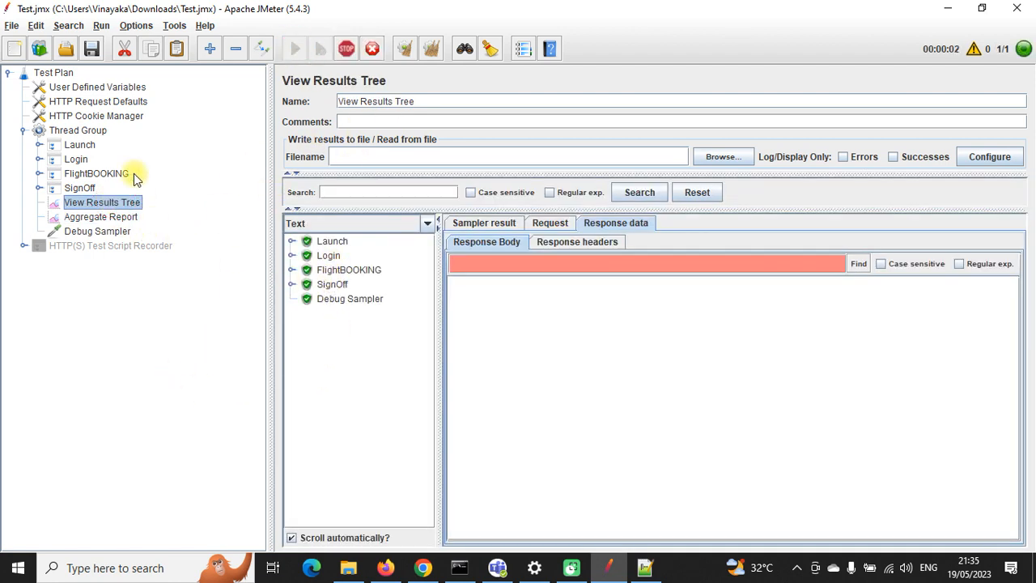
click(98, 132)
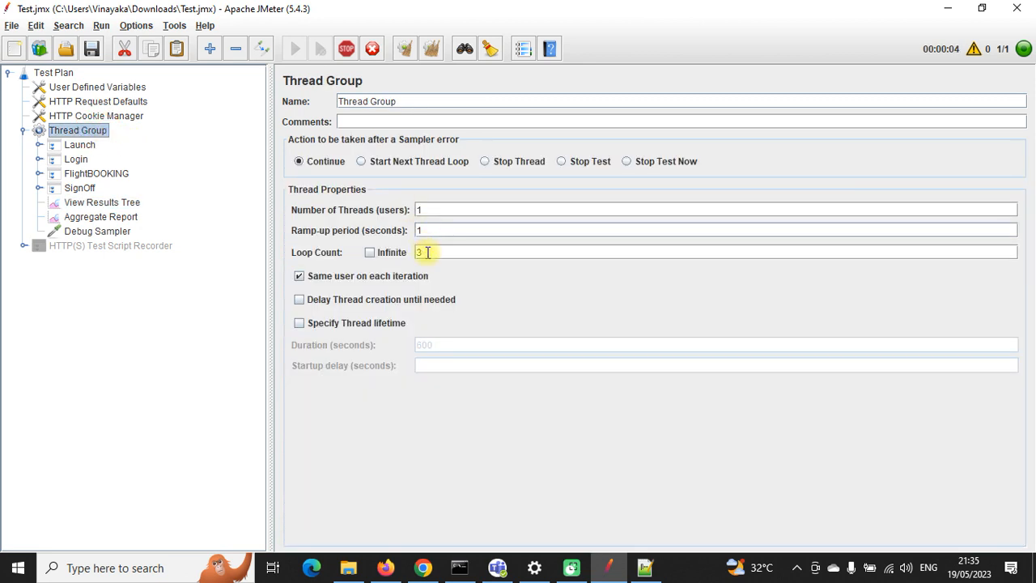
click(104, 203)
click(130, 219)
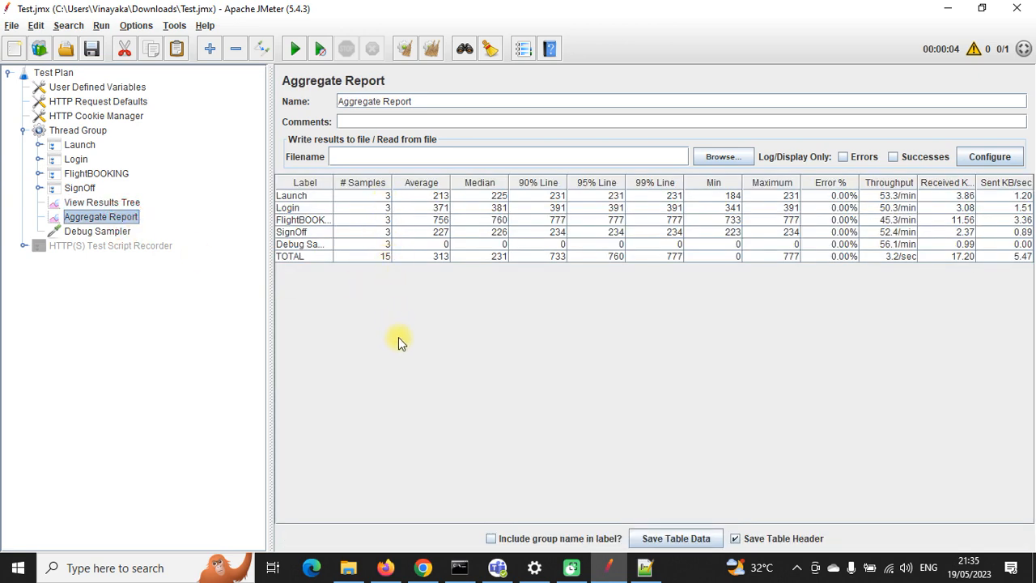
click(422, 566)
click(230, 15)
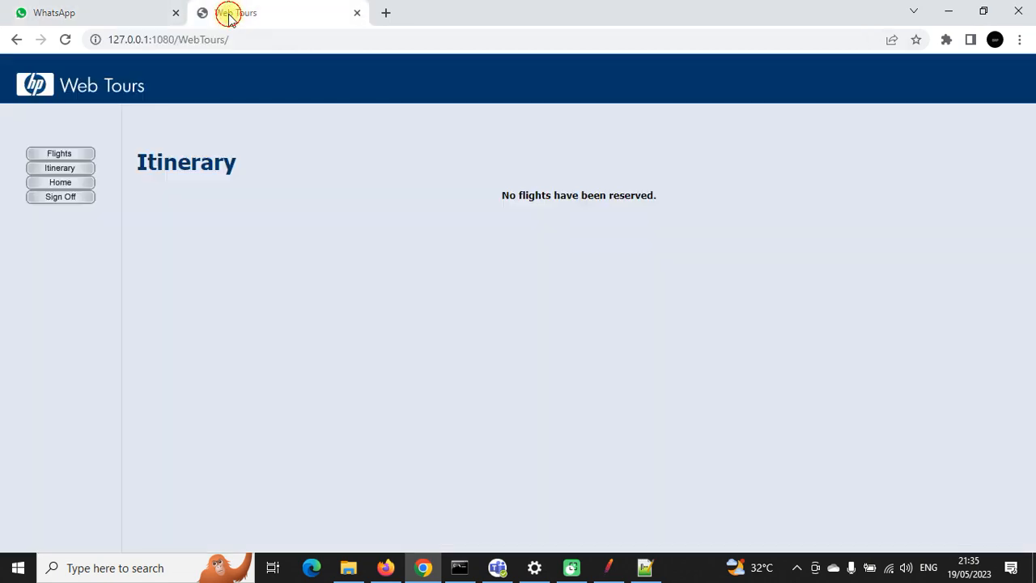
Step: Reload the itinerary, verify the three invoices carry the CSV names, and cancel all flights
click(61, 167)
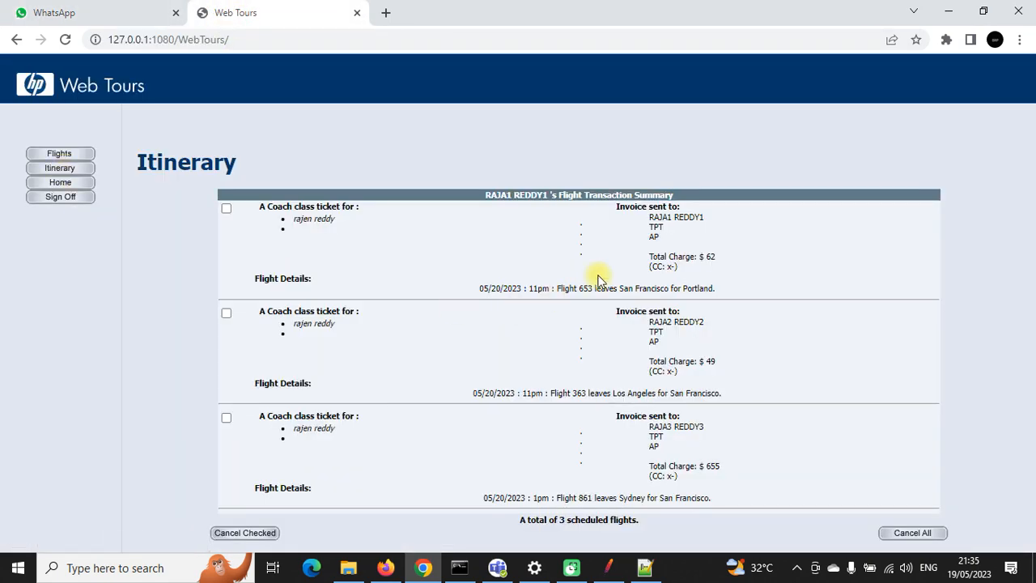
drag(649, 217, 684, 214)
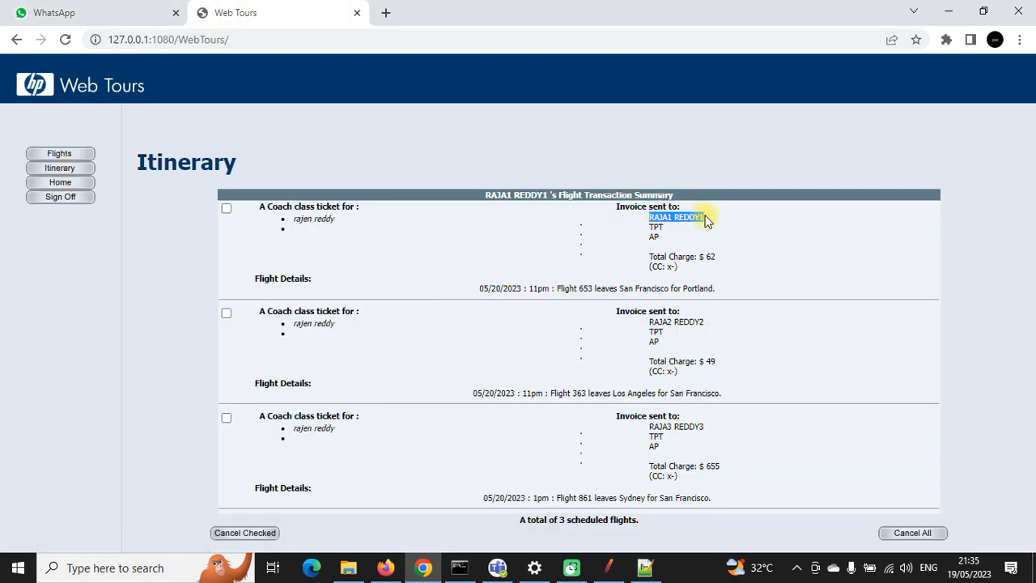
drag(650, 320, 678, 316)
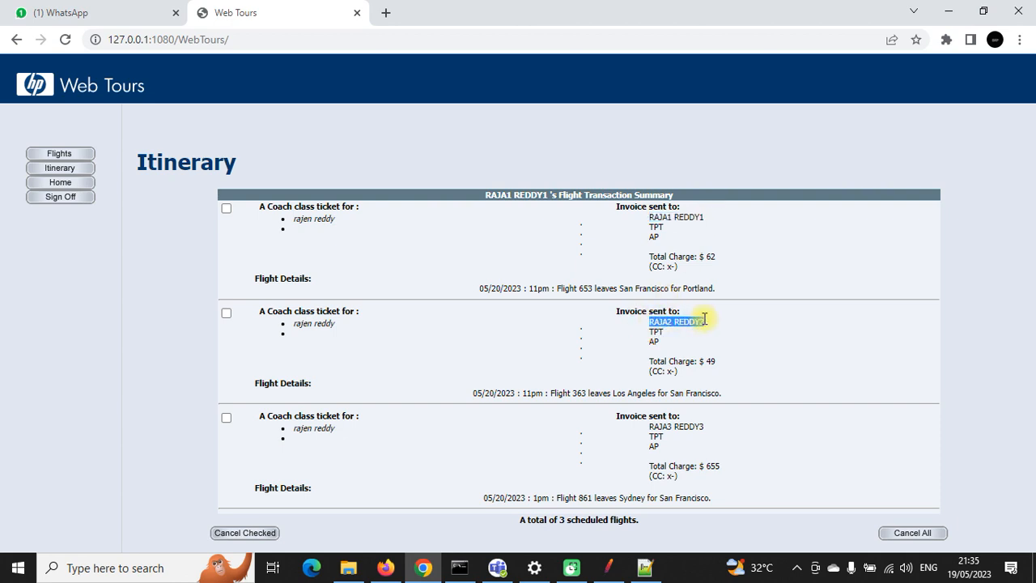
drag(651, 427, 703, 426)
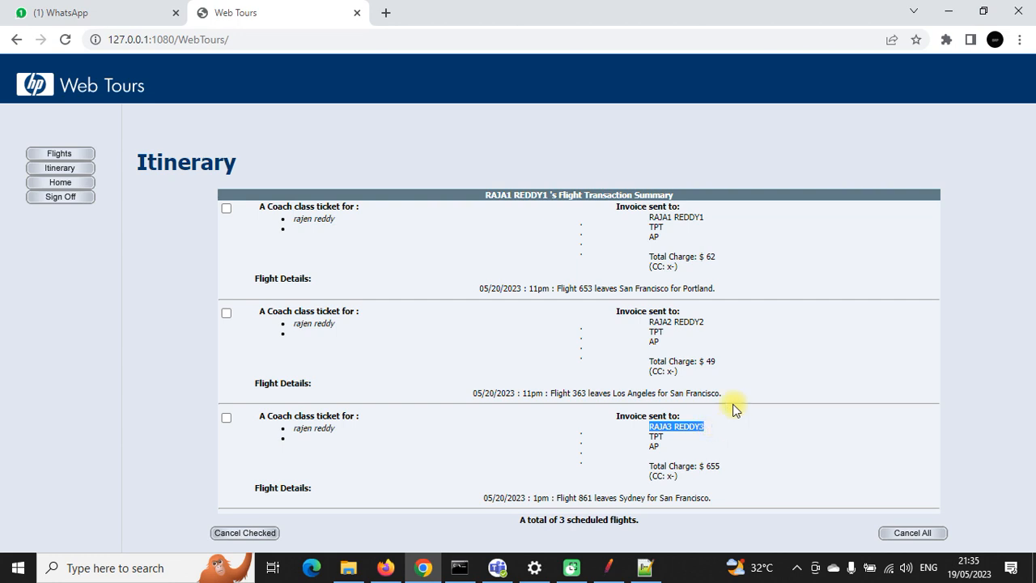
click(903, 534)
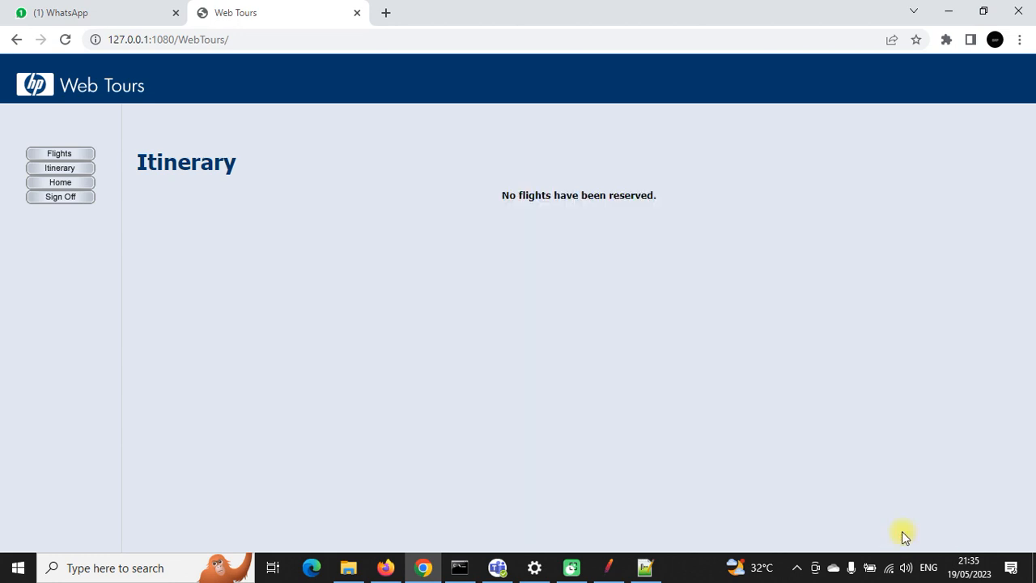
click(608, 567)
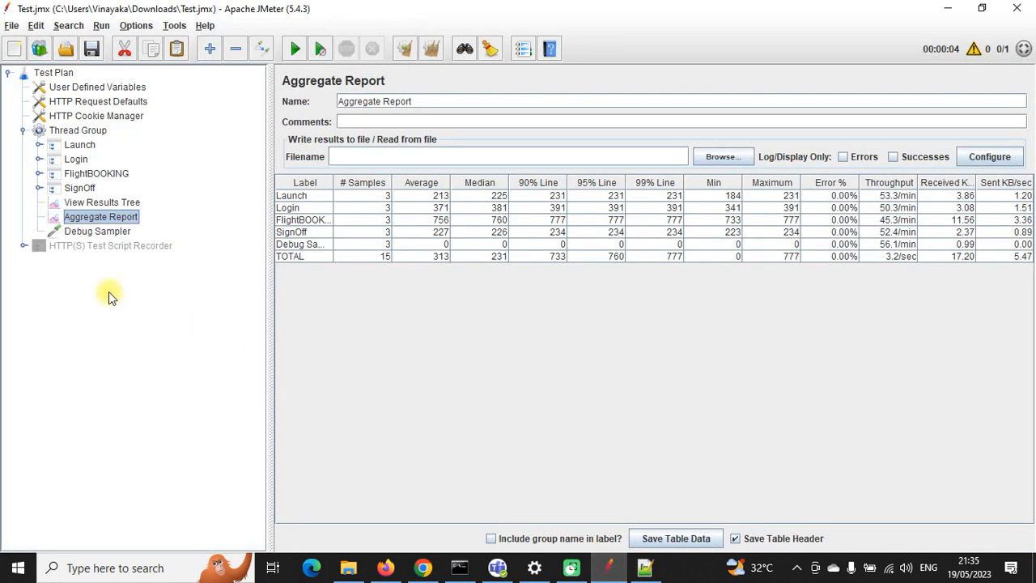
Step: Add a CSV Data Set Config under request -192, then remove the empty duplicate
click(39, 175)
click(70, 277)
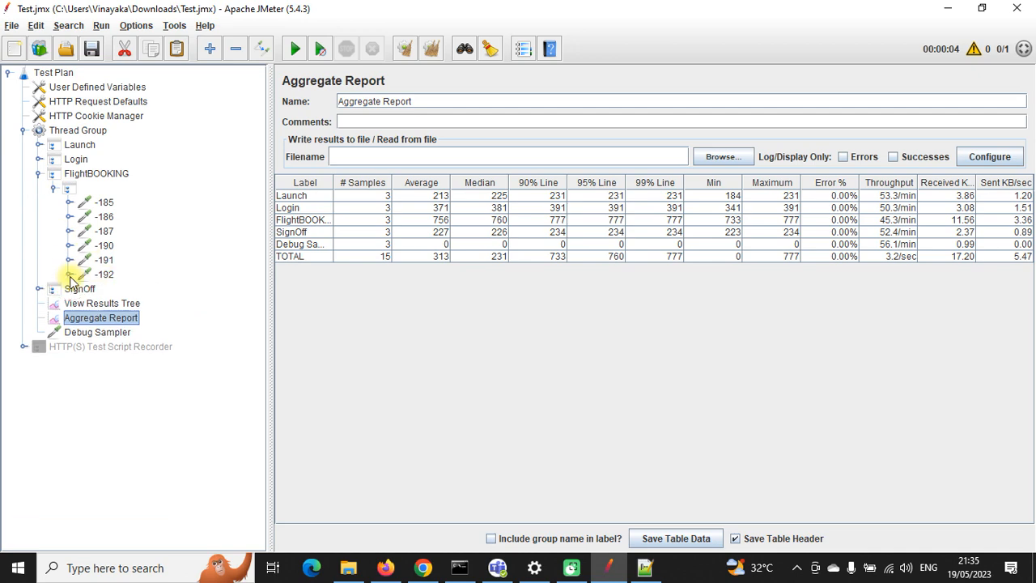
click(71, 276)
click(104, 275)
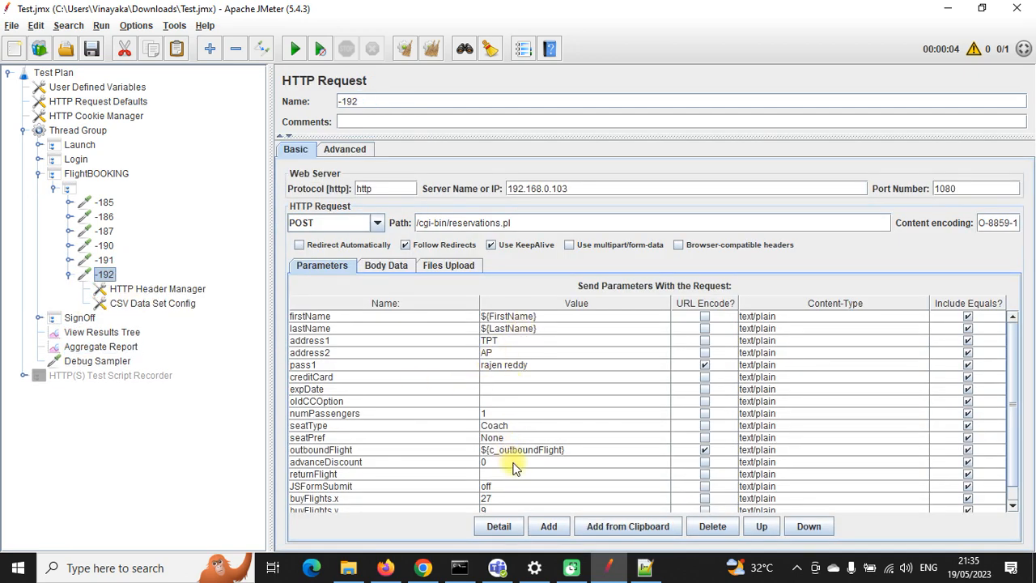
right_click(109, 277)
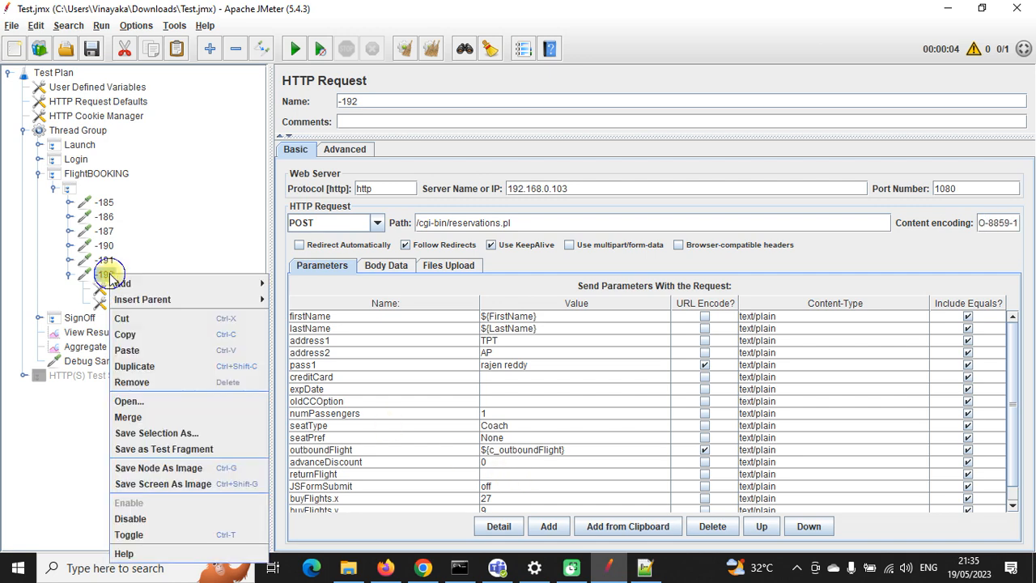
mouse_move(192, 289)
mouse_move(306, 360)
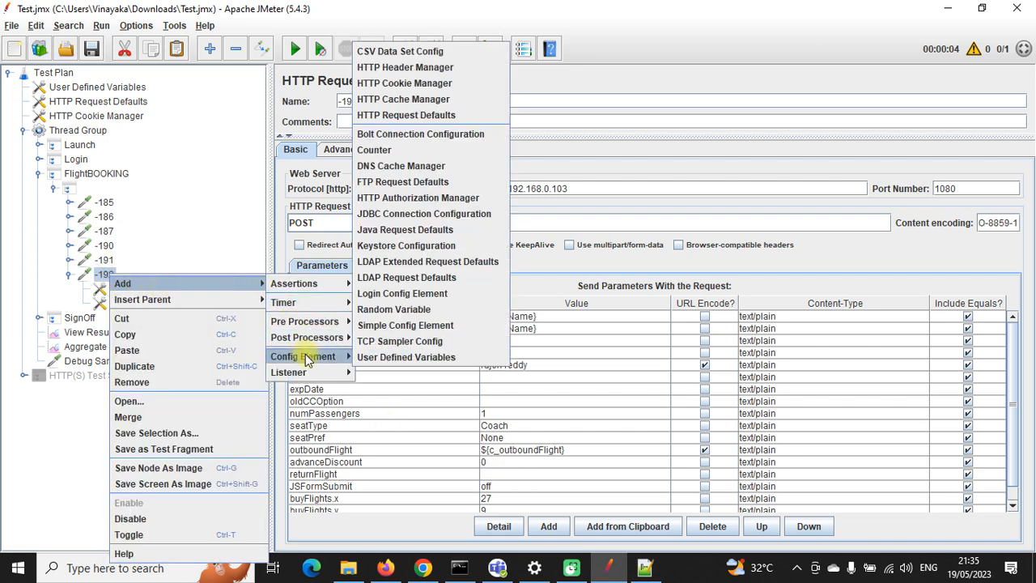
click(405, 51)
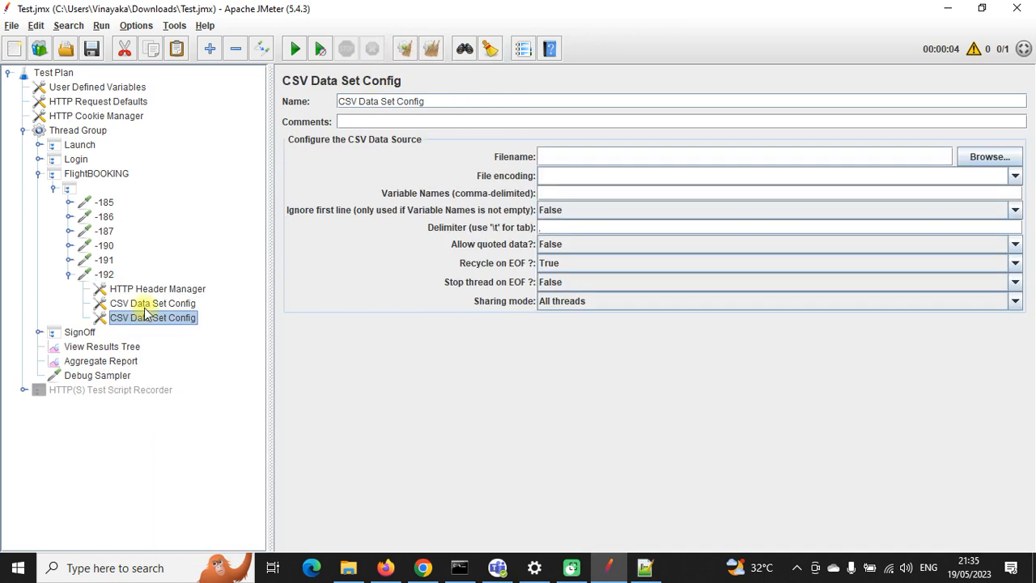
right_click(148, 320)
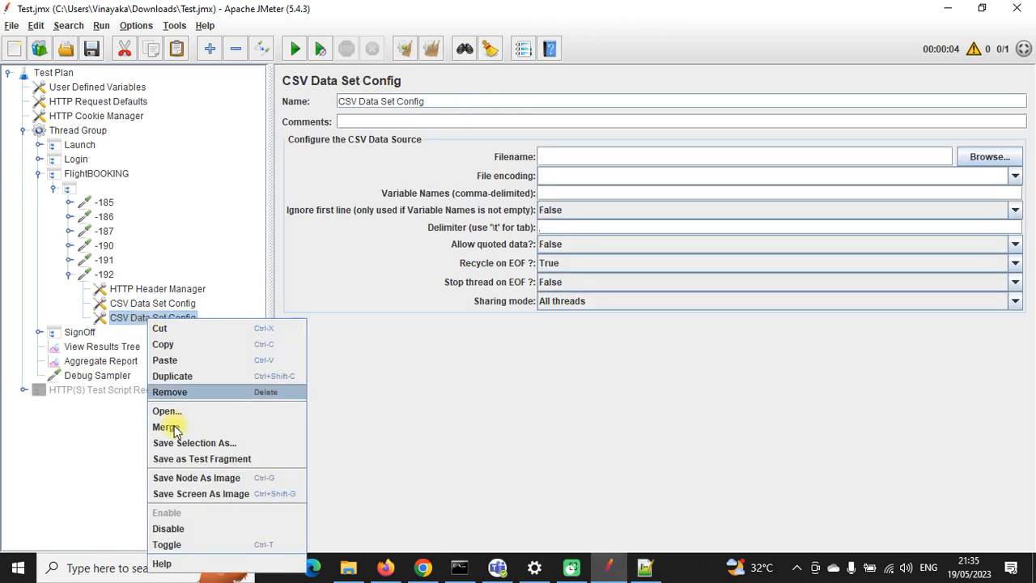
click(169, 392)
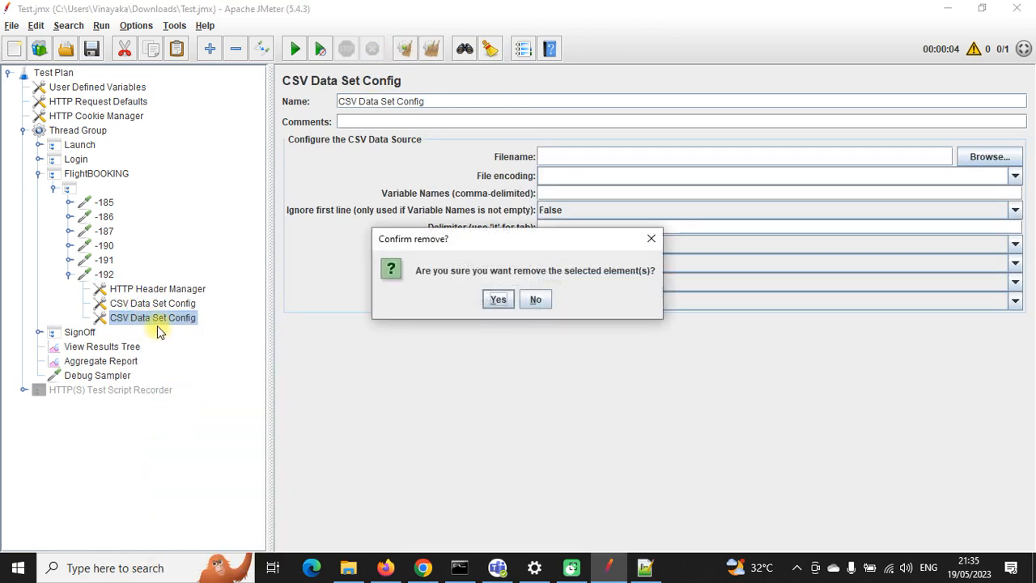
click(485, 306)
Step: Verify the existing CSV config reads Names.csv in UTF-8 into FirstName,LastName
click(173, 302)
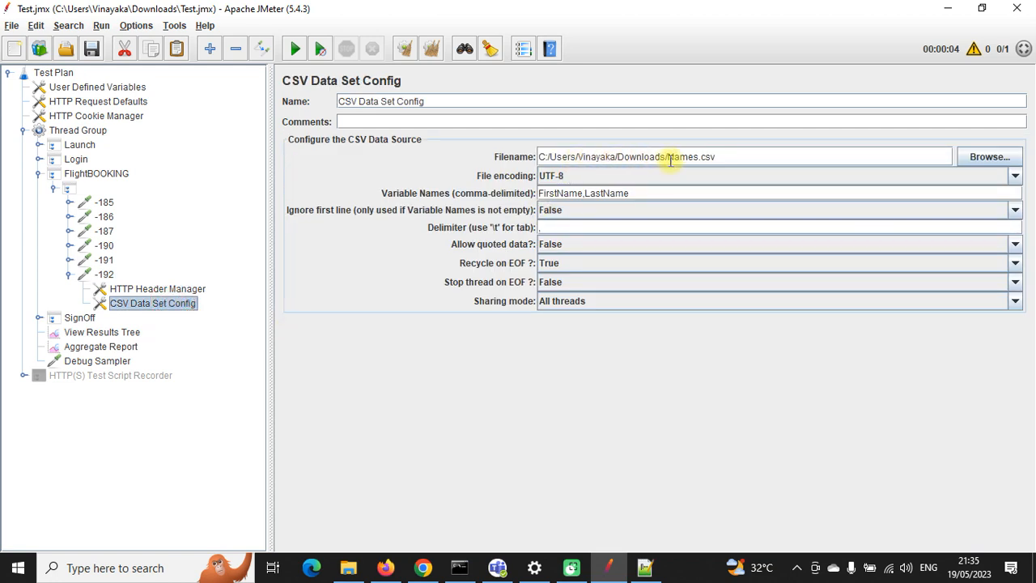
drag(670, 157, 723, 155)
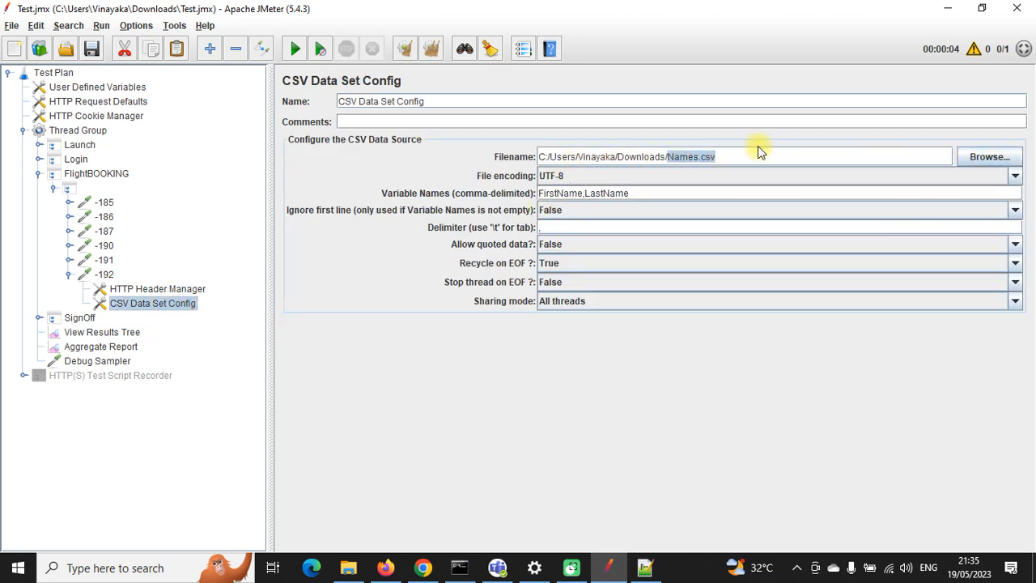
click(1010, 177)
click(613, 193)
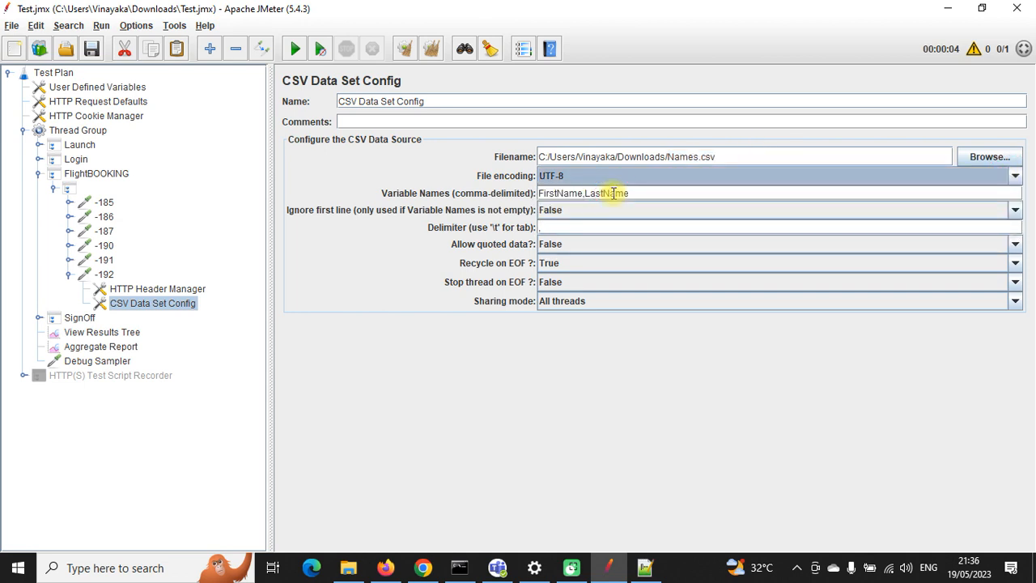
click(555, 193)
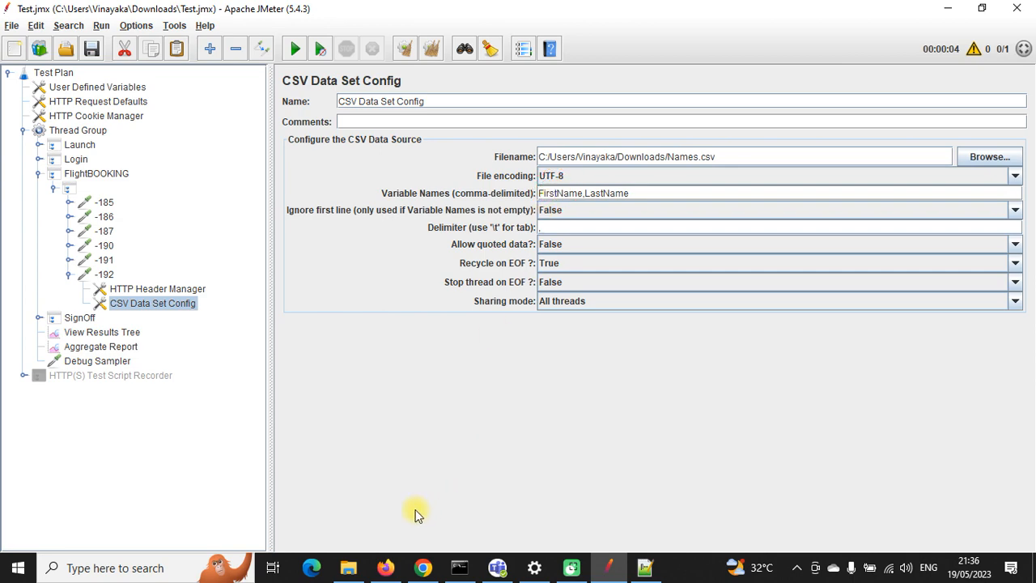
click(348, 567)
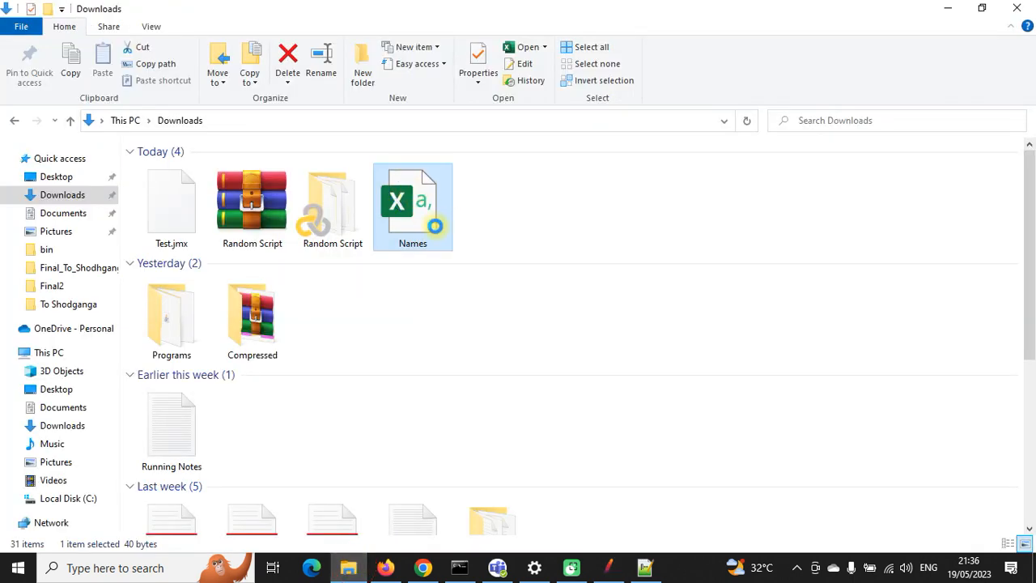
Step: Open Names.csv in Notepad++ and inspect the names on the first line
right_click(435, 225)
click(469, 229)
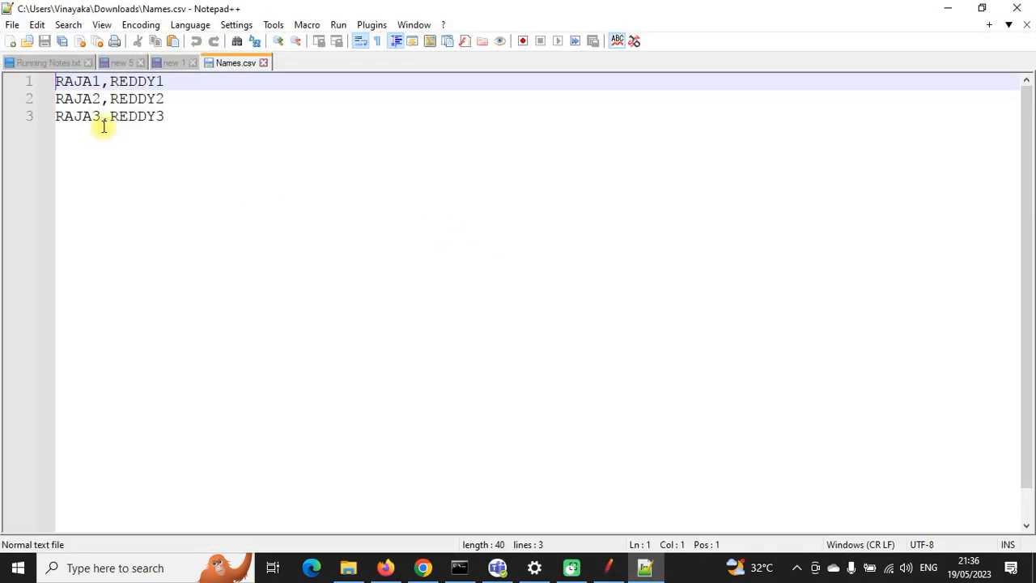
double_click(81, 81)
click(162, 81)
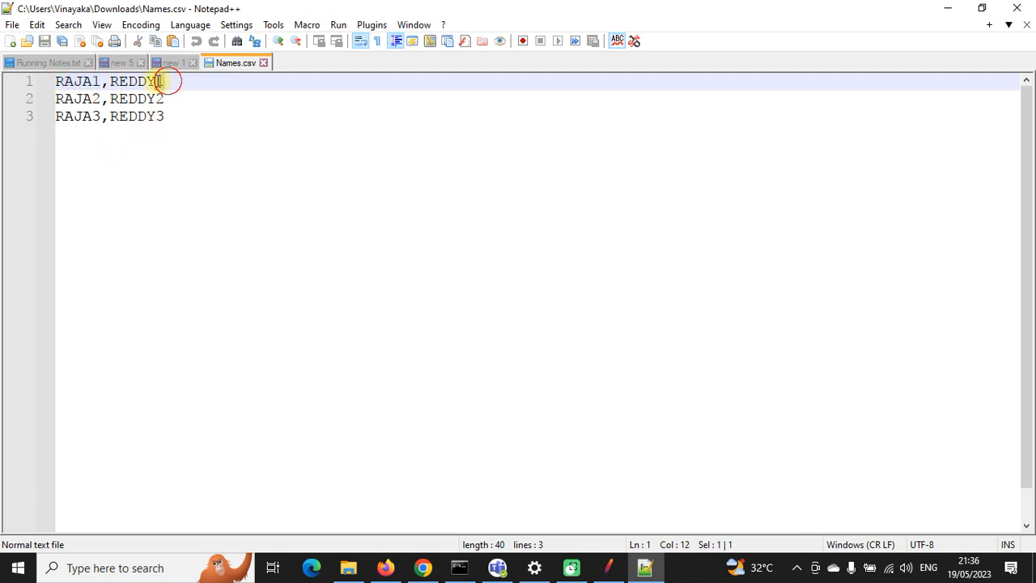
drag(161, 80, 111, 81)
Step: Recheck JMeter's variable names and -192's ${FirstName}/${LastName} values, then save the plan
click(608, 567)
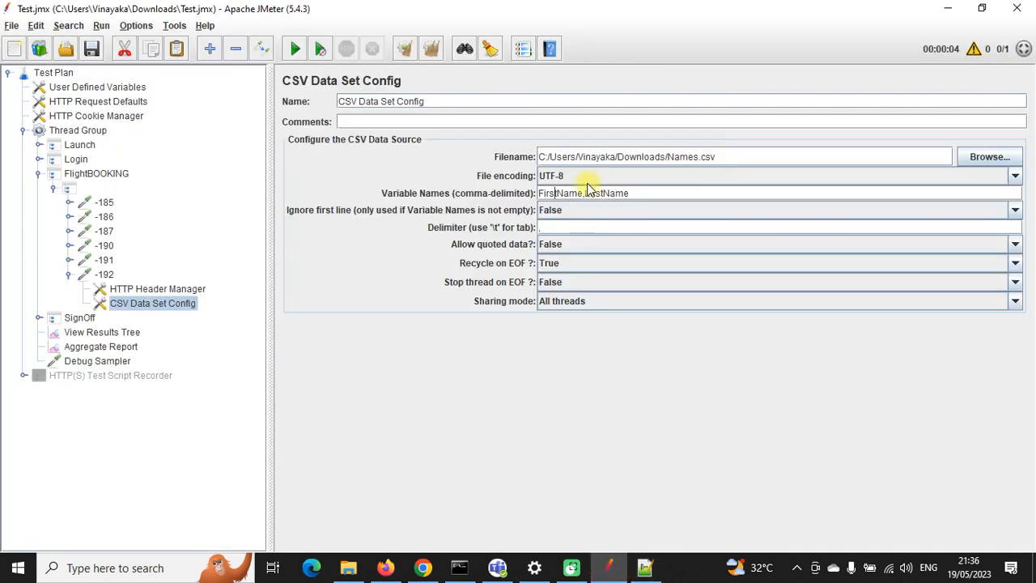
double_click(603, 192)
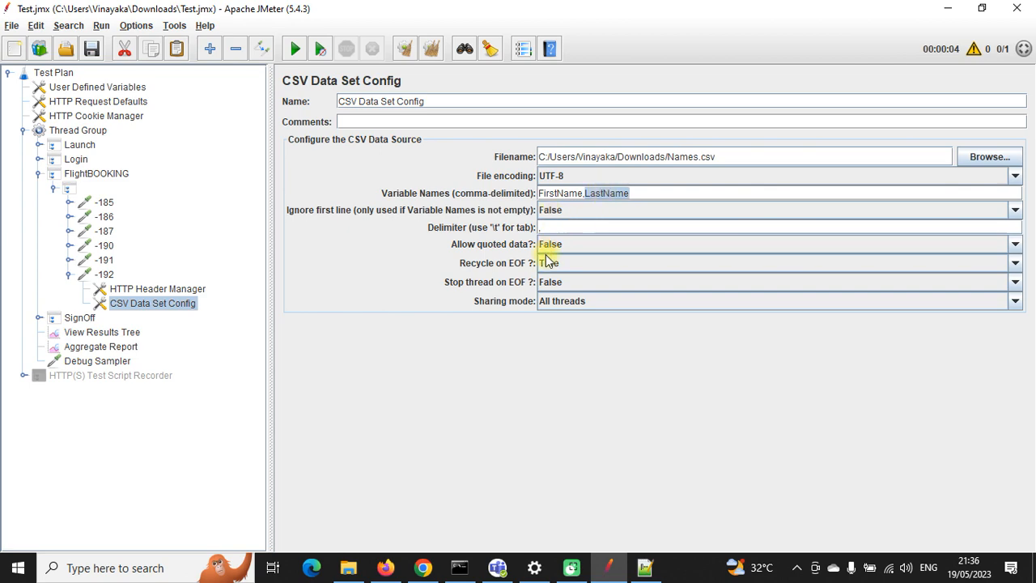
click(105, 275)
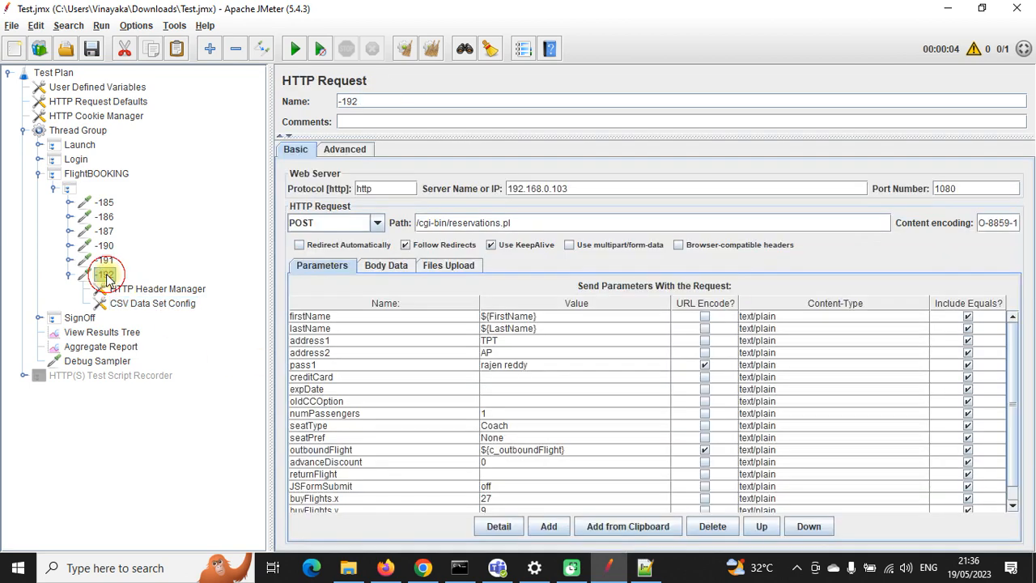
double_click(498, 316)
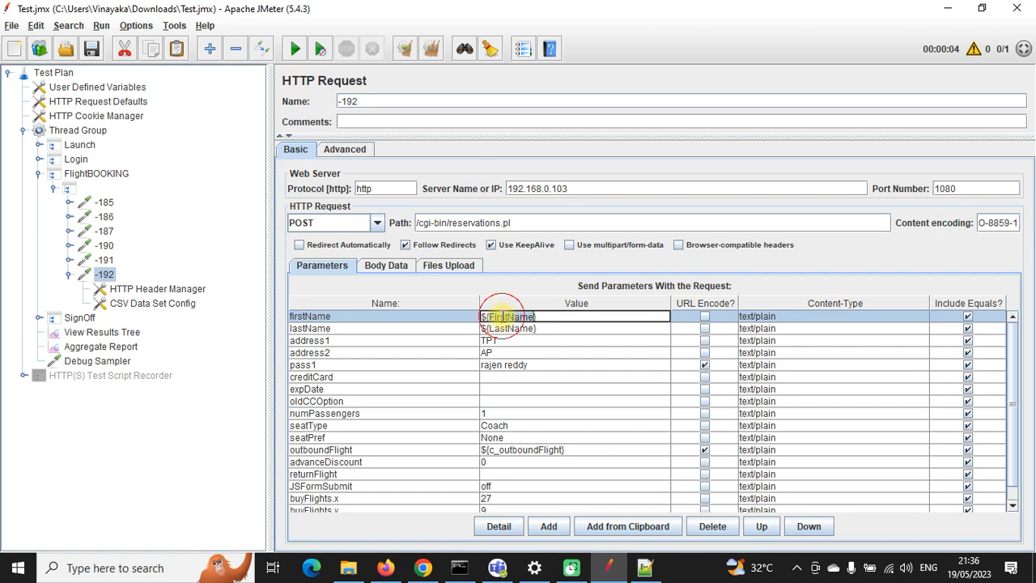
click(506, 328)
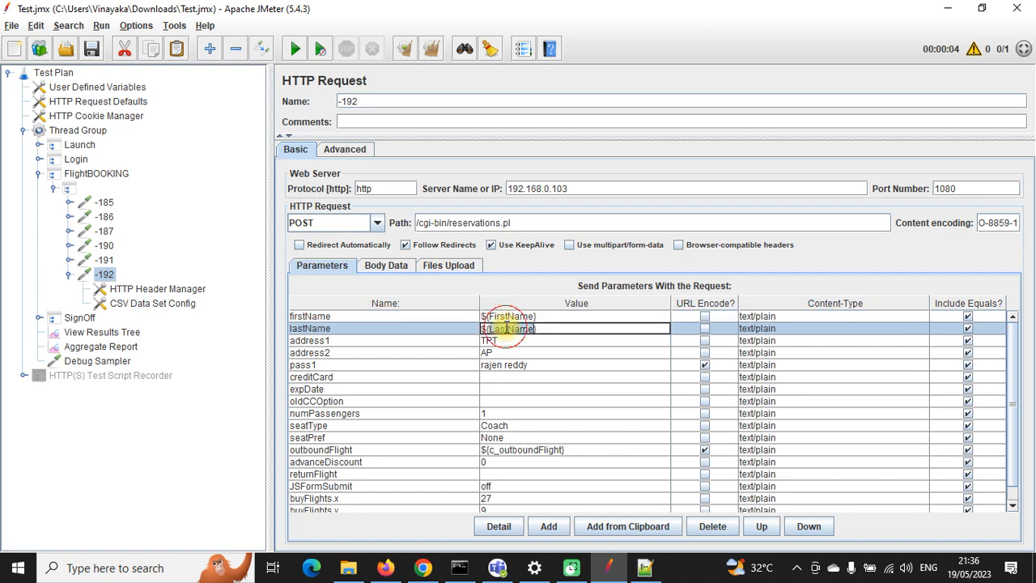
click(89, 50)
Step: Append 111 to both names on line 1 and 222 to both names on line 2
click(644, 567)
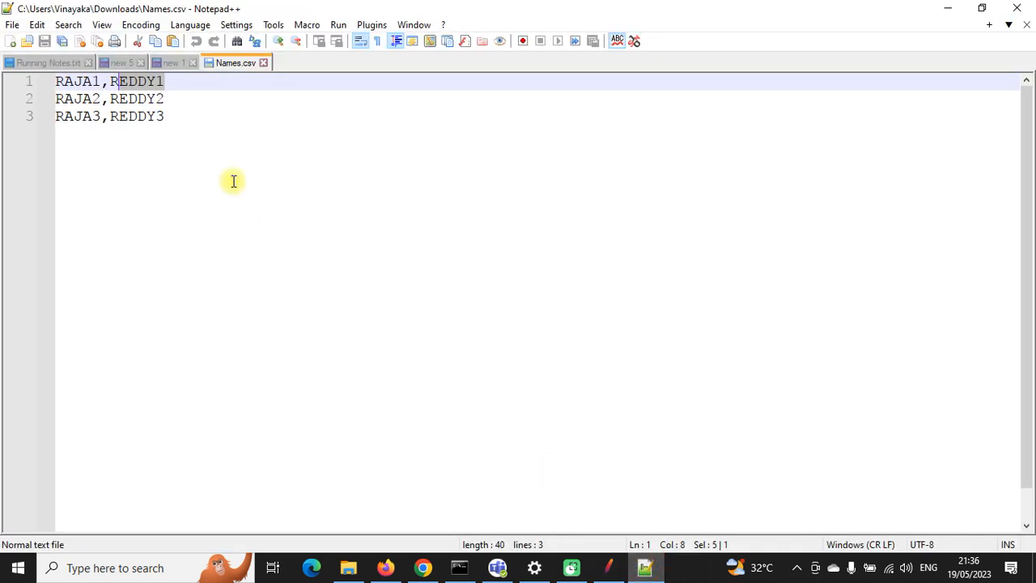
click(101, 83)
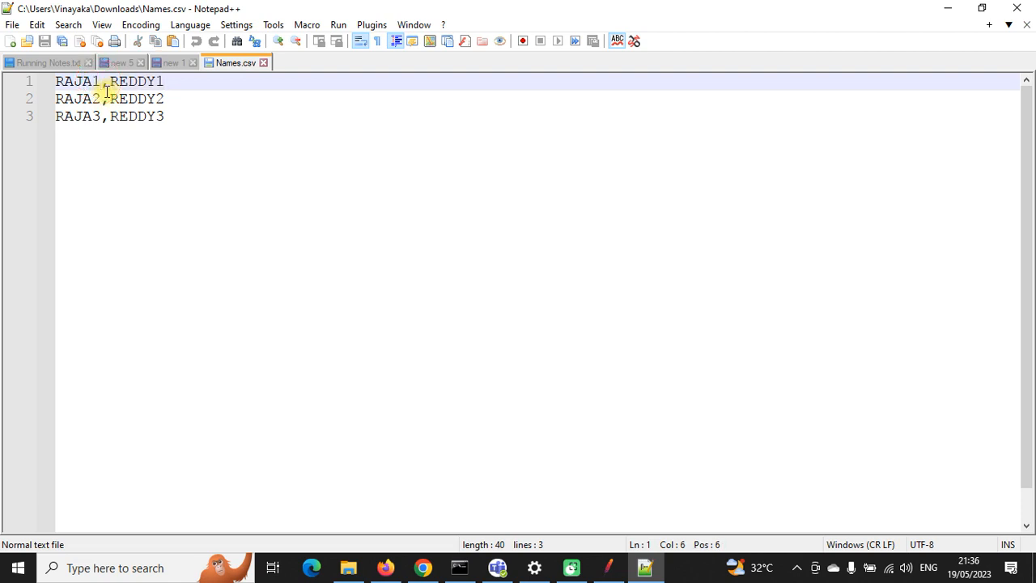
text(111)
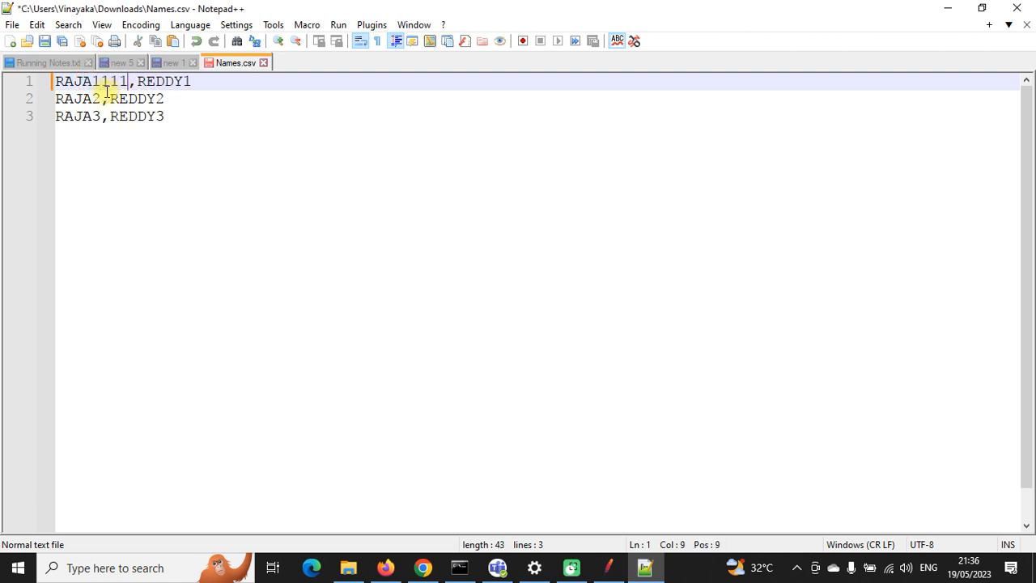
click(195, 82)
text(111)
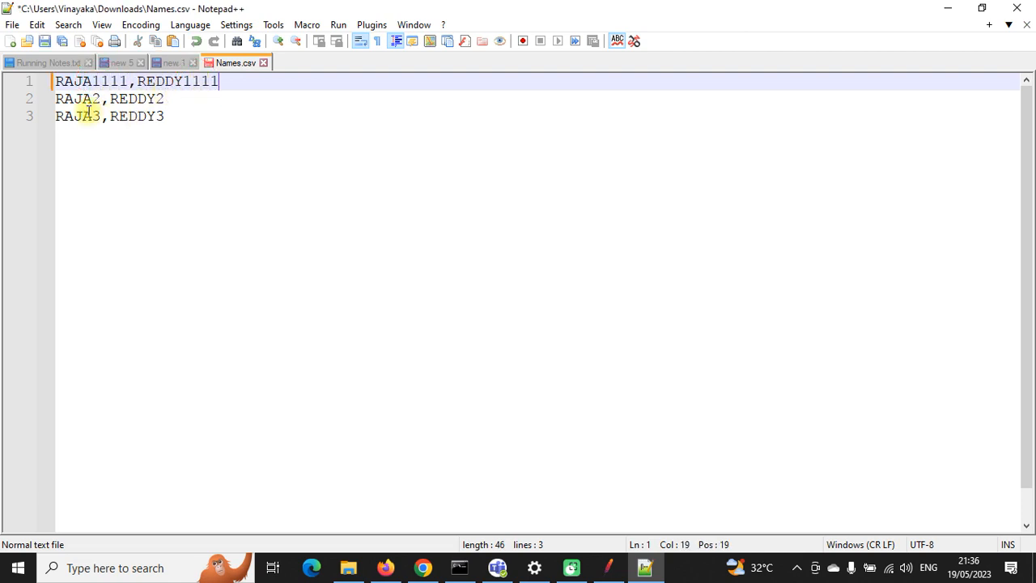
click(99, 98)
text(222)
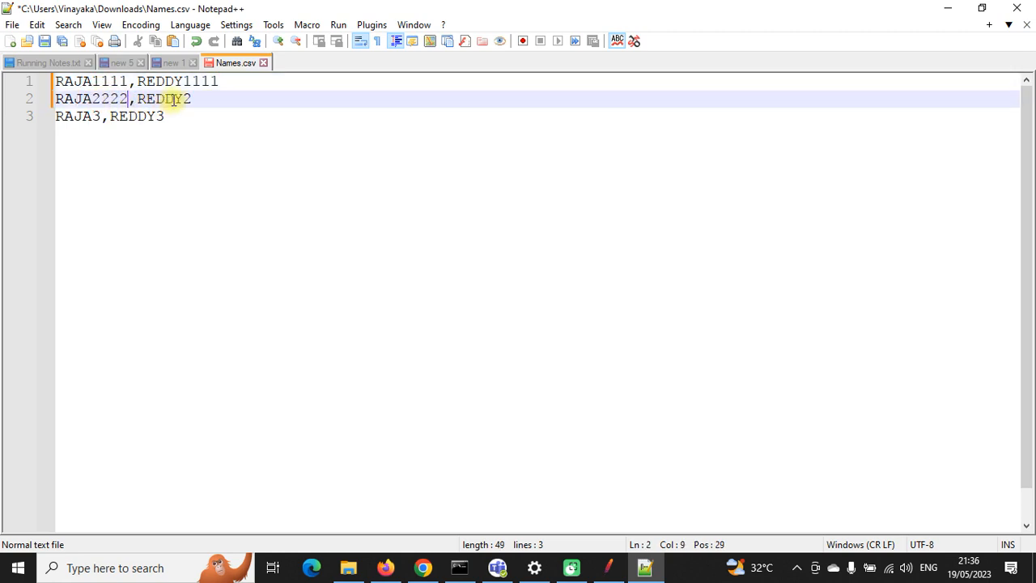
click(197, 98)
text(222)
Step: Append 333 to both names on line 3, fixing a typo, and save Names.csv
click(101, 116)
text(222)
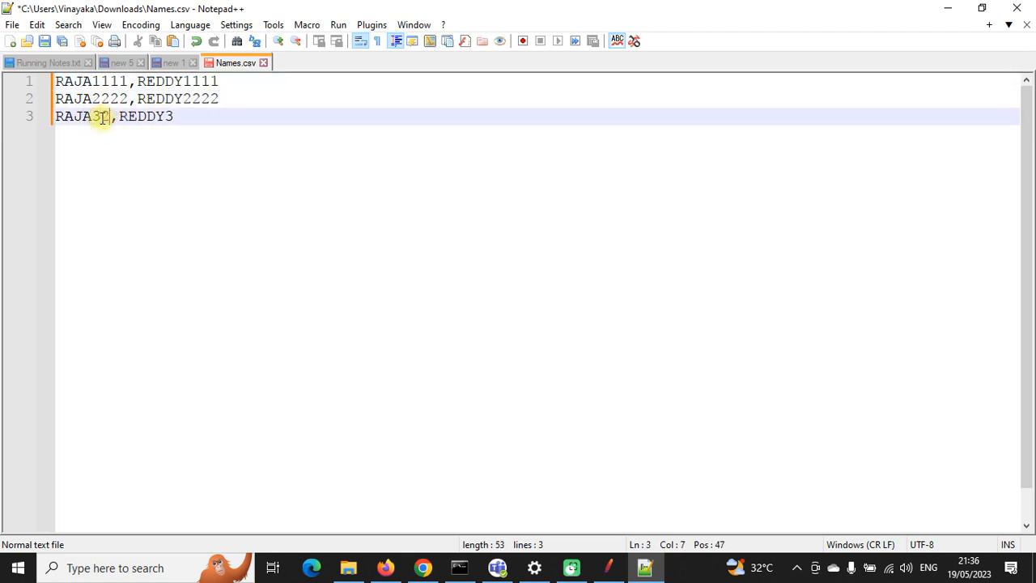
key(BackSpace)
key(BackSpace)
key(BackSpace)
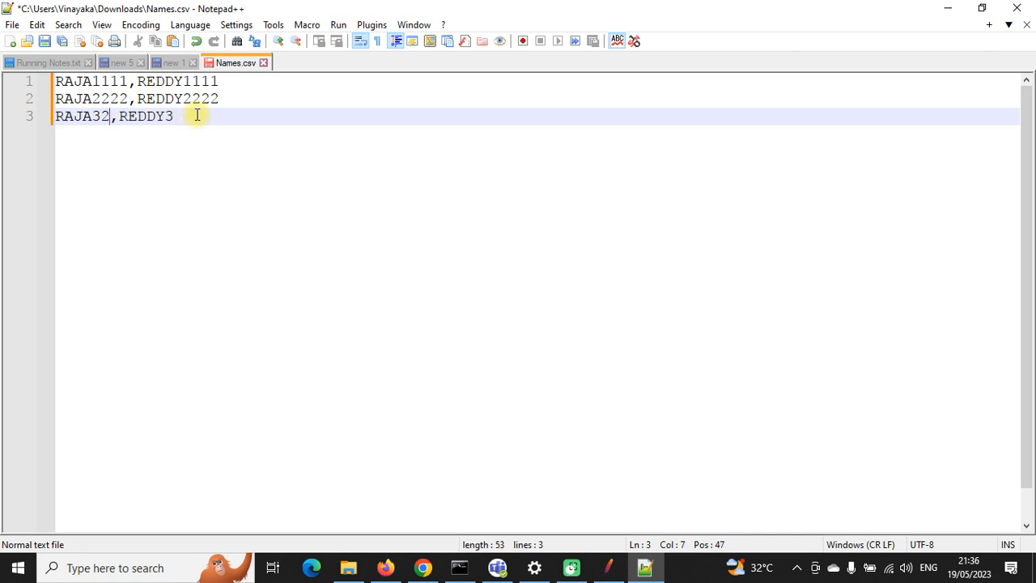
text(333)
click(202, 117)
text(333)
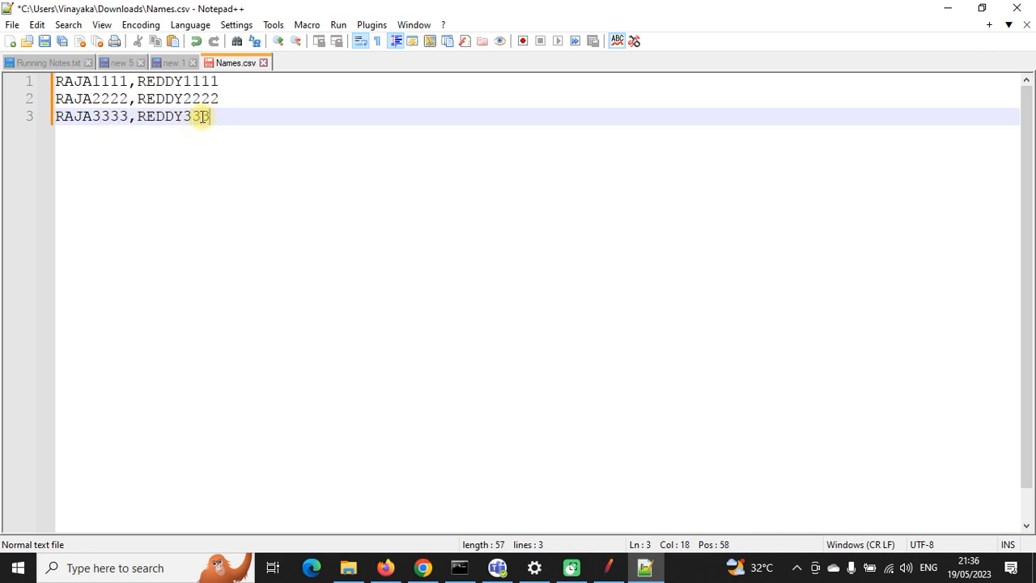
click(44, 42)
Step: Clear old JMeter results, confirm the itinerary is empty, then rerun and check the Aggregate Report
click(608, 567)
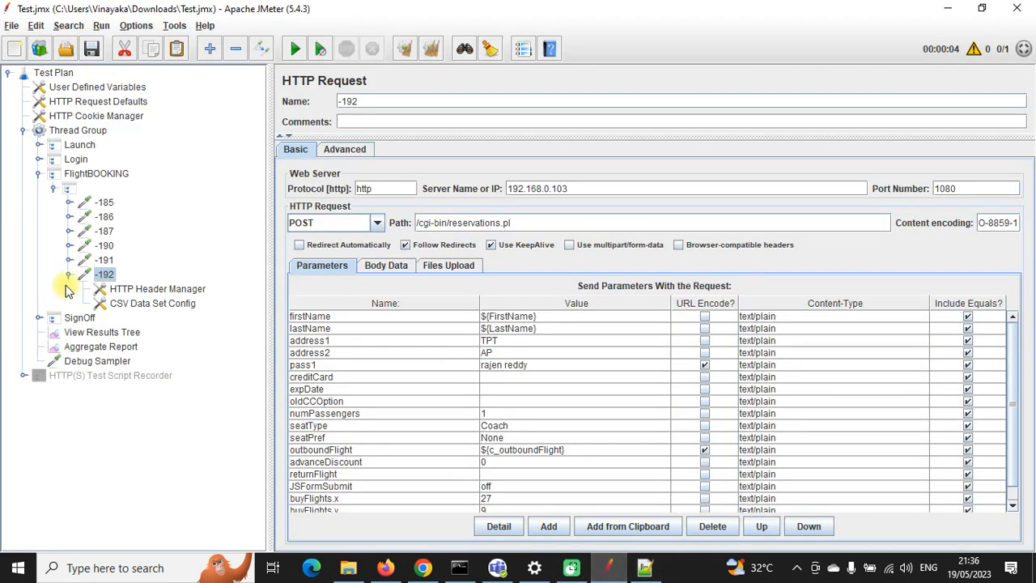
click(39, 173)
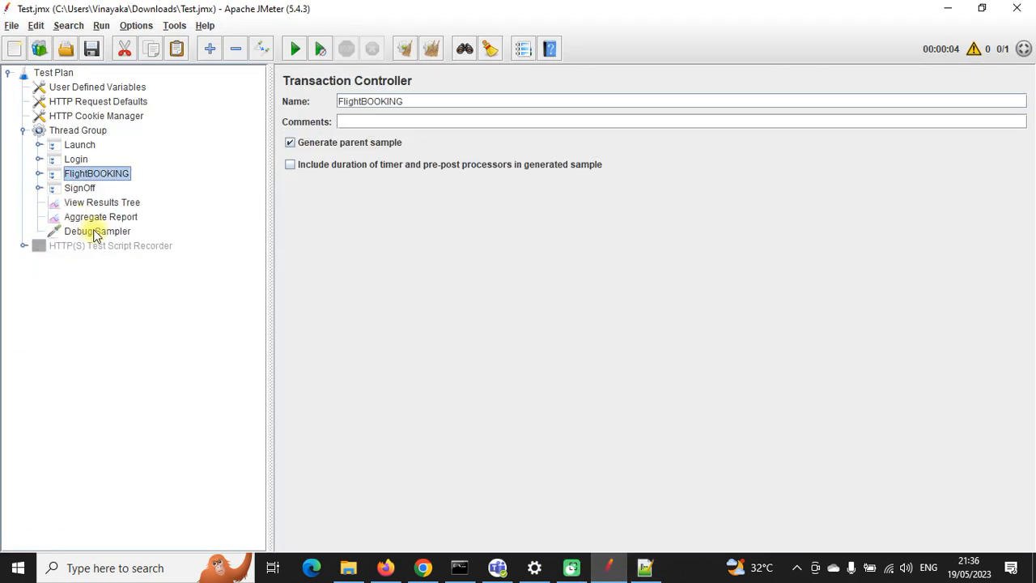
click(95, 231)
click(103, 202)
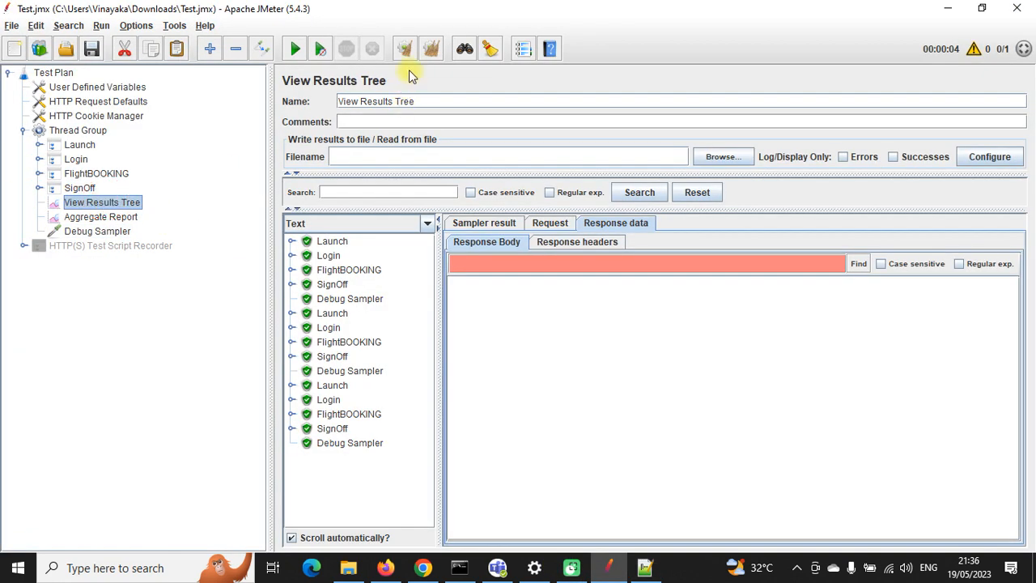
click(431, 48)
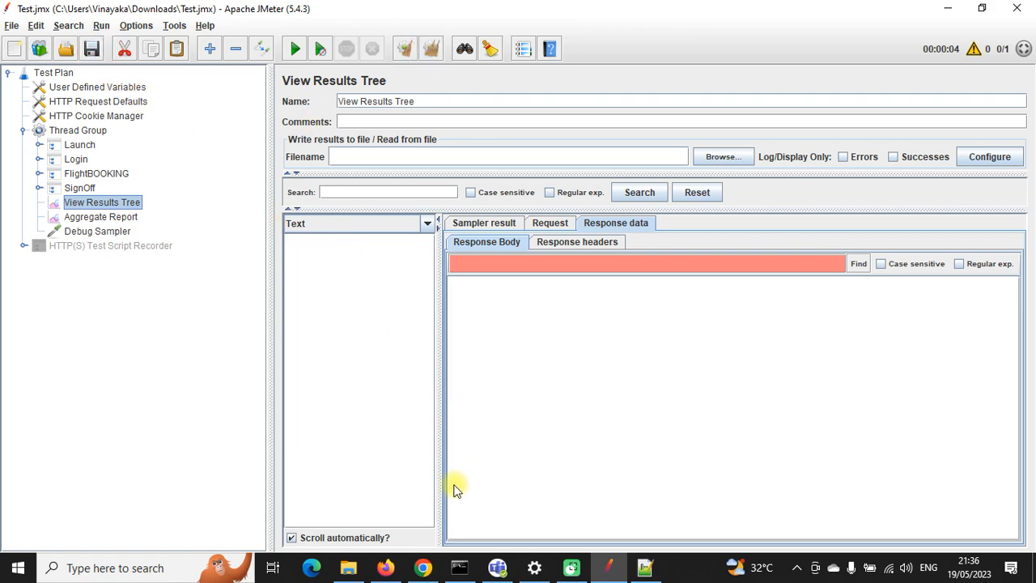
click(422, 567)
click(86, 170)
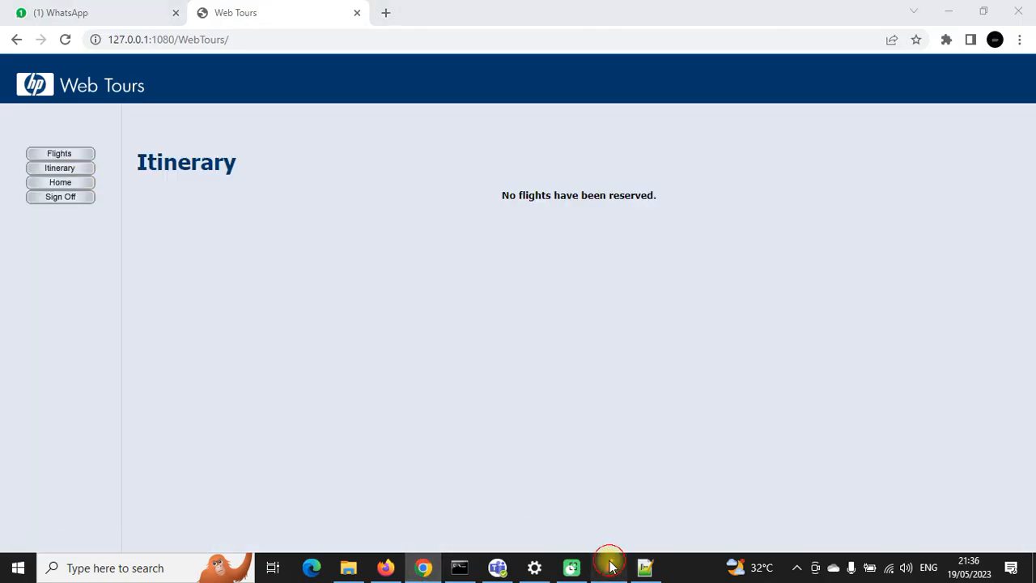
click(608, 567)
click(295, 48)
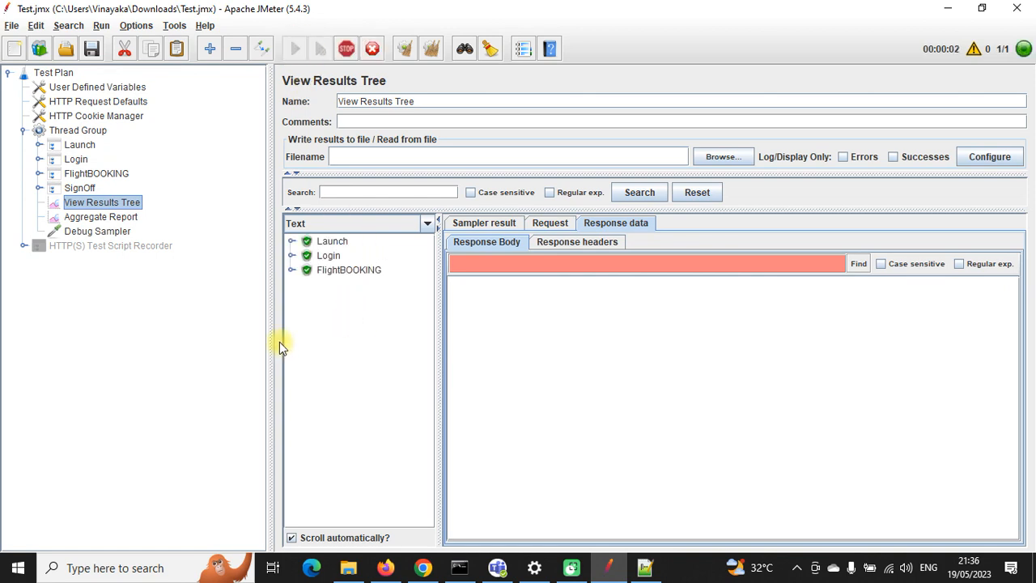
click(103, 217)
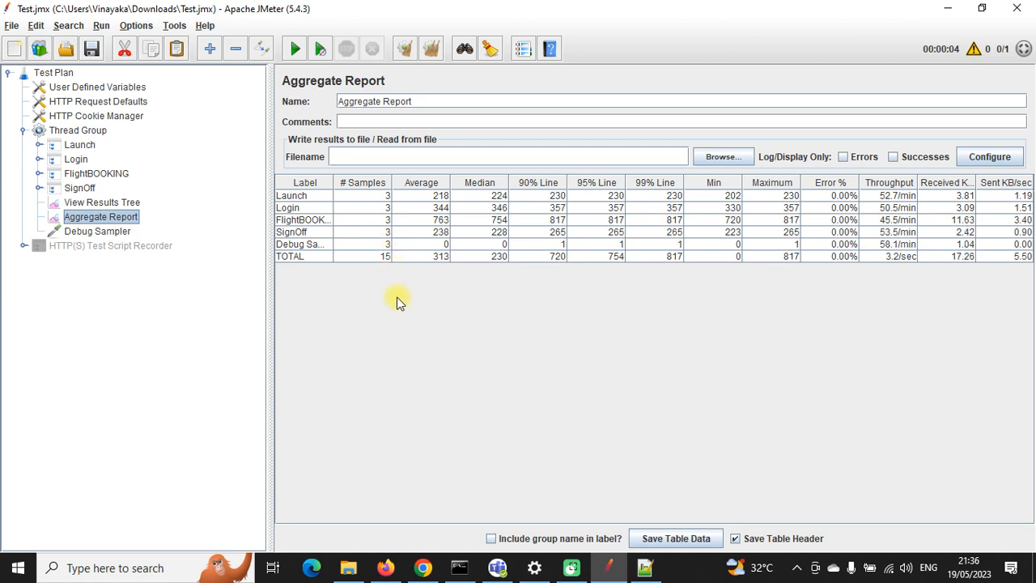
click(422, 568)
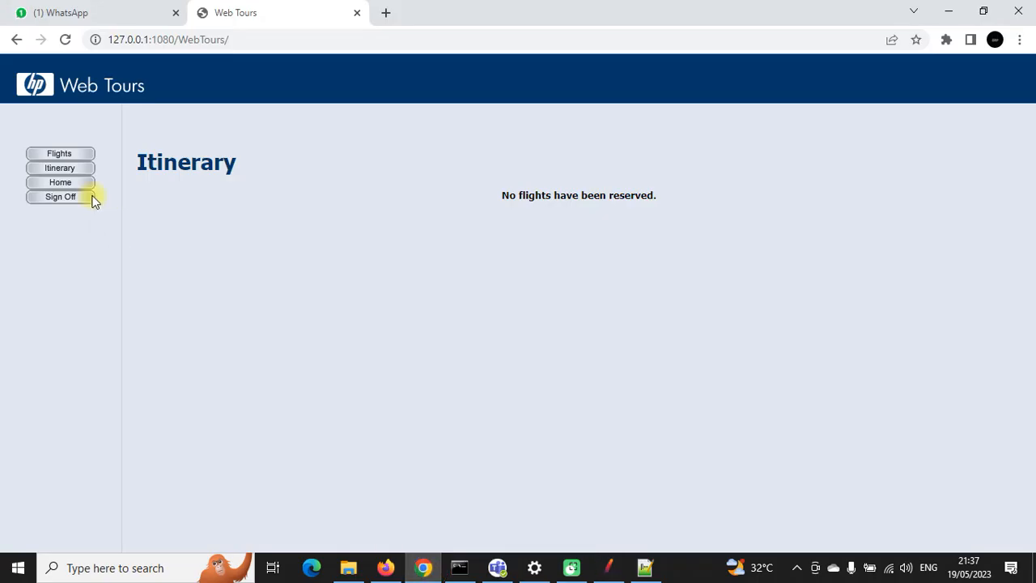
Step: Reload the itinerary and check the three invoices show the updated CSV names
click(71, 169)
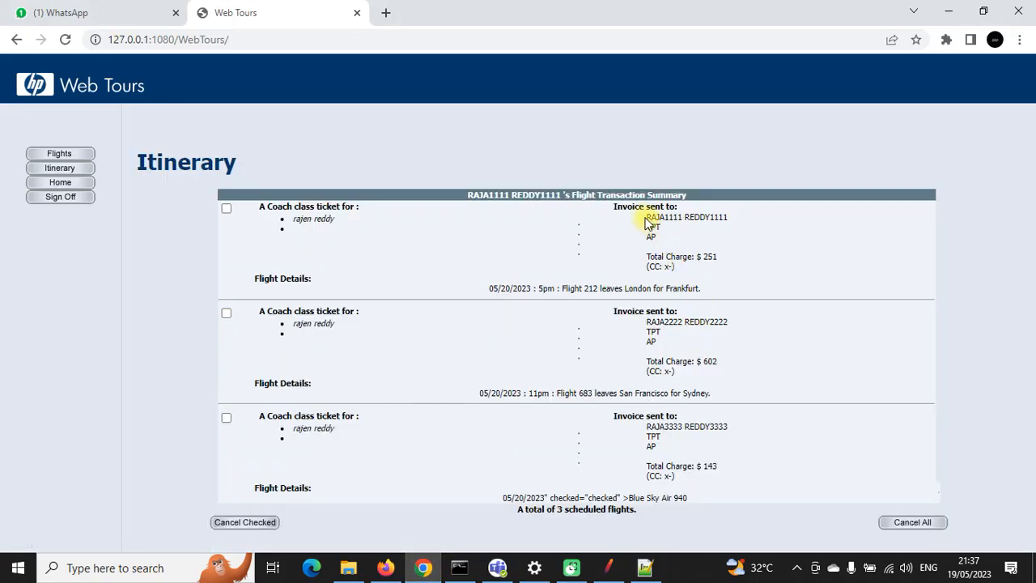
drag(645, 217, 727, 217)
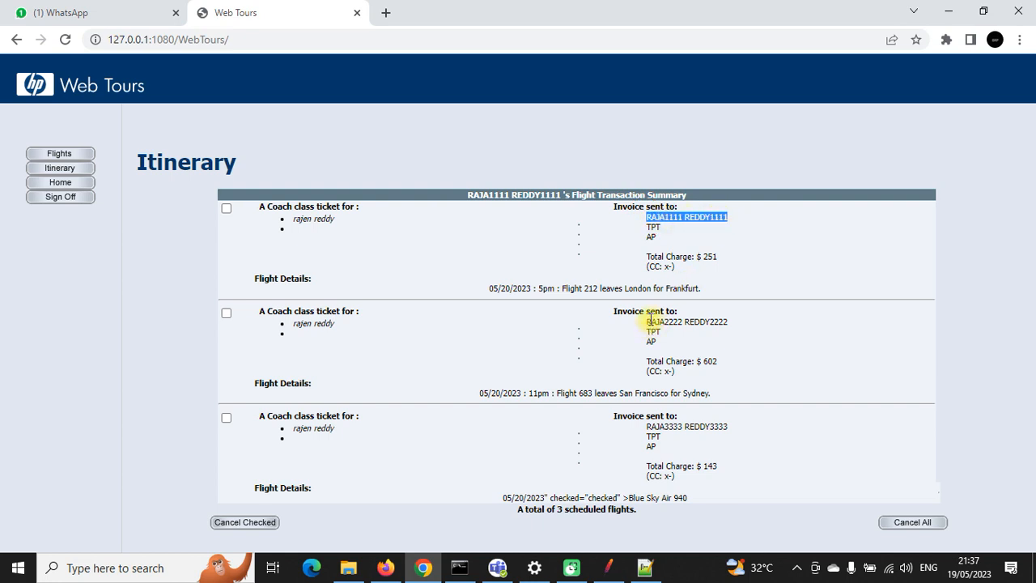
drag(647, 321, 729, 320)
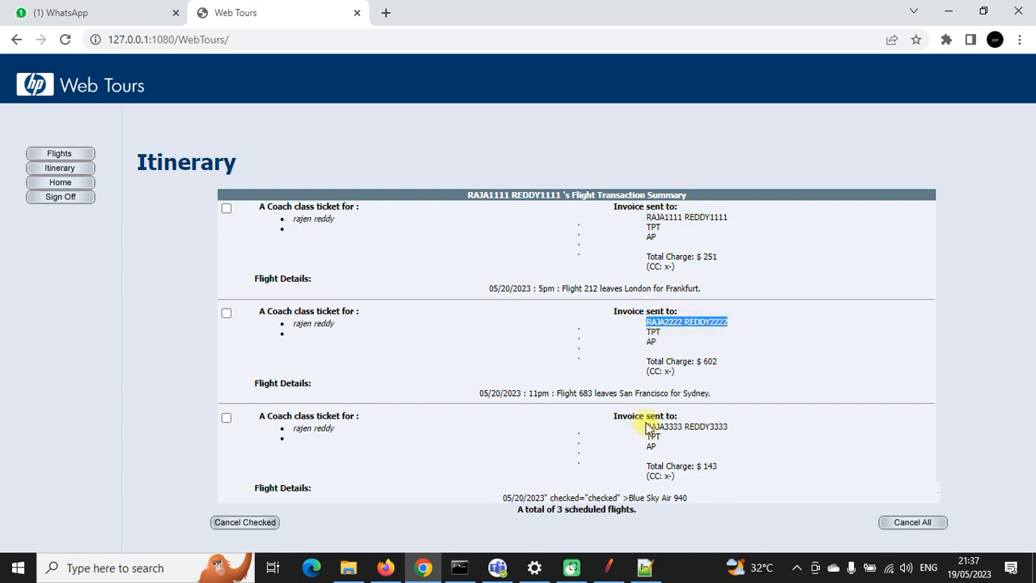
drag(645, 426, 728, 428)
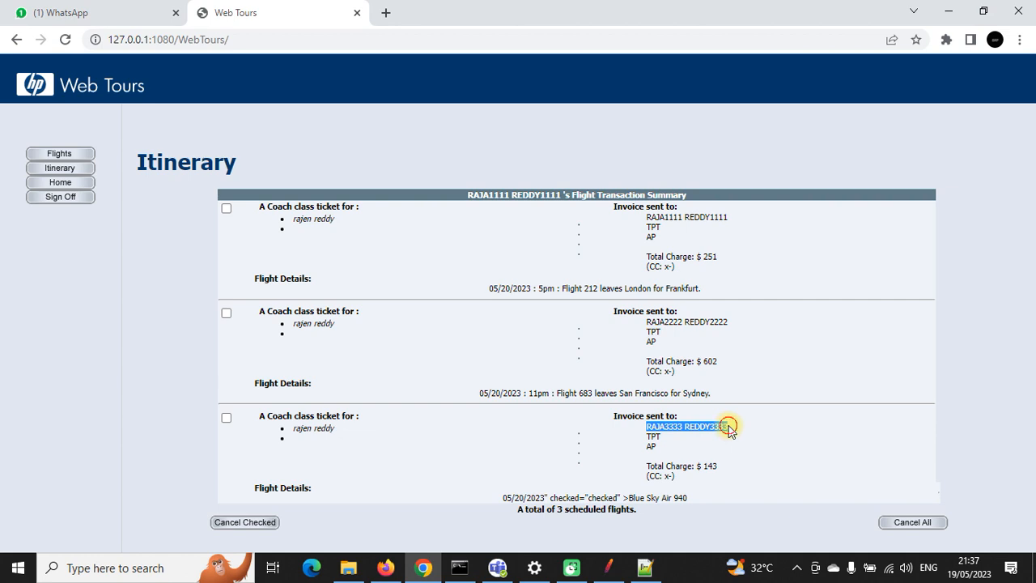
click(728, 427)
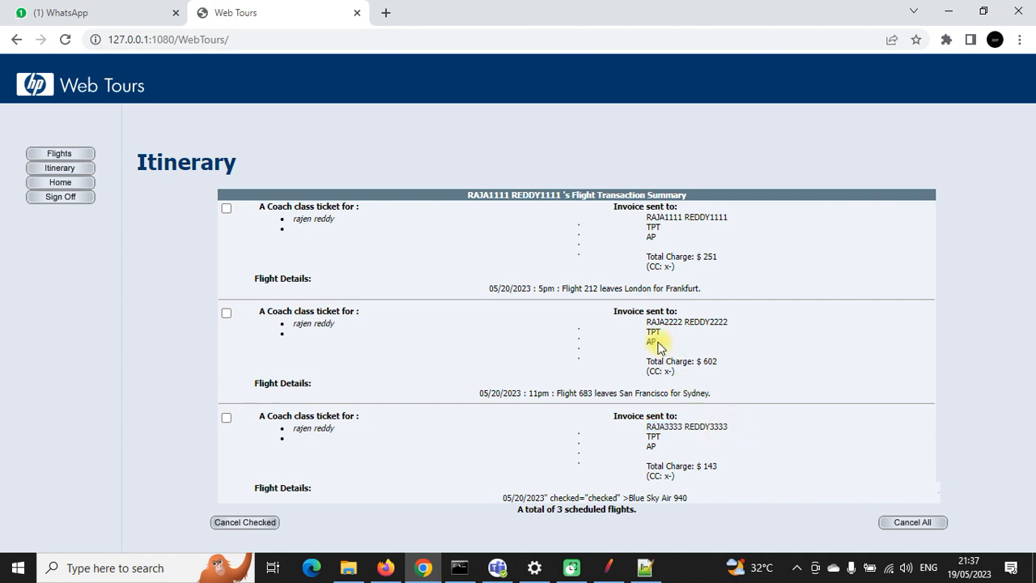
Step: Check the routes and details of the three booked flights ($251, $602, $143)
drag(624, 289, 702, 289)
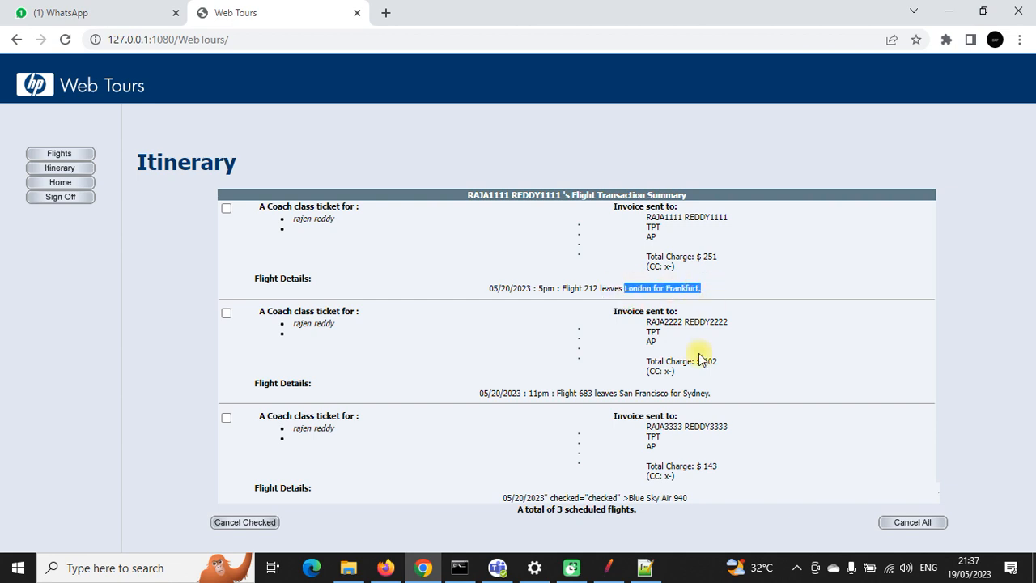
drag(621, 394, 699, 393)
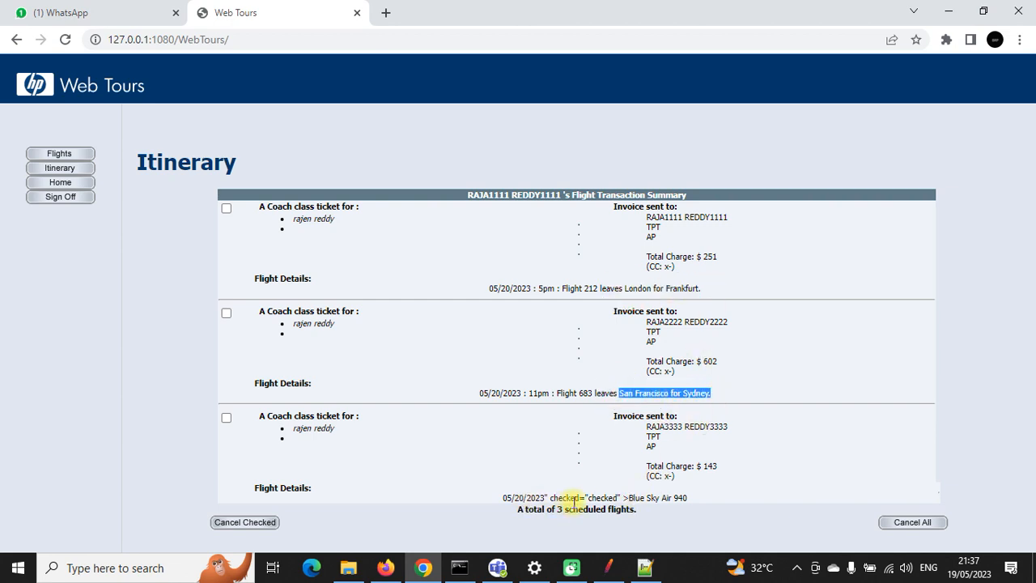
drag(548, 498, 690, 500)
click(690, 499)
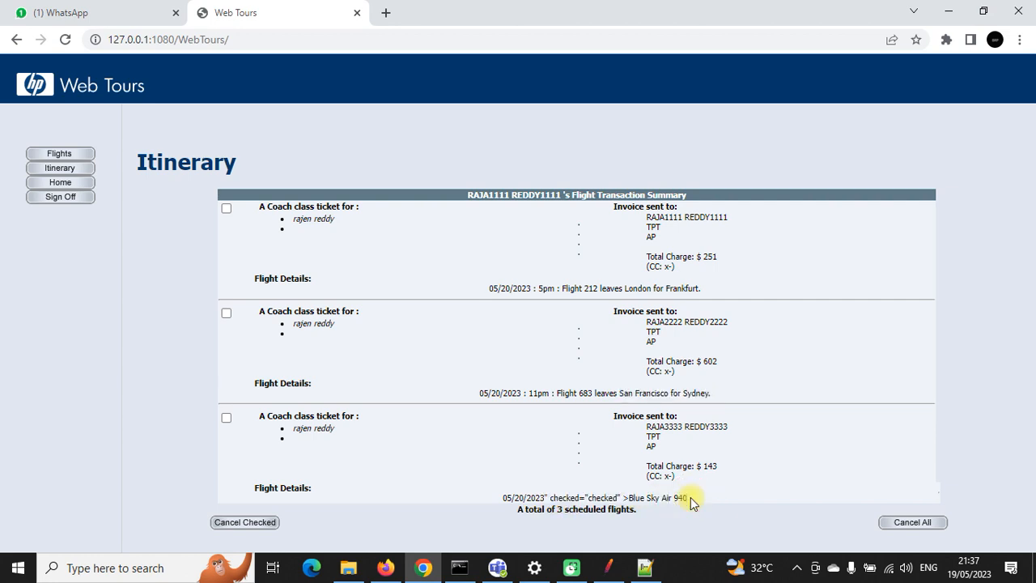
Step: Clear old results and rerun the booking plan; the Aggregate Report shows 11 samples with 0.00% errors
click(608, 566)
click(422, 53)
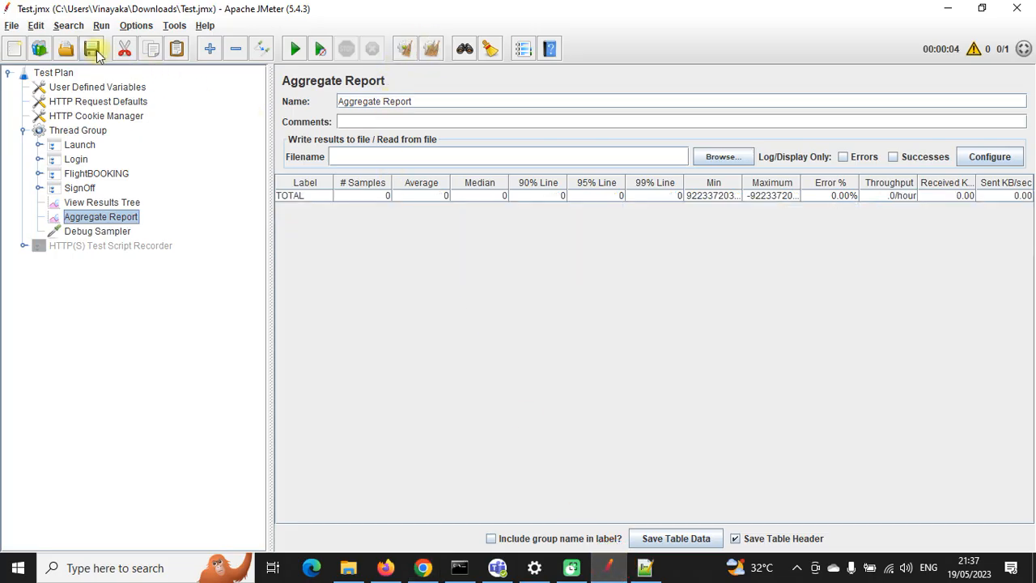
click(296, 49)
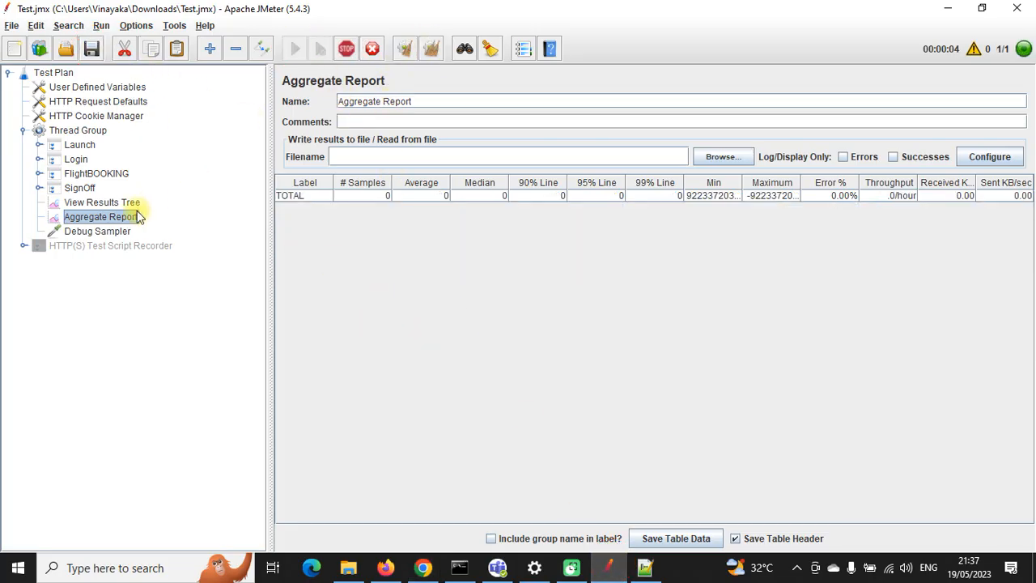
click(102, 202)
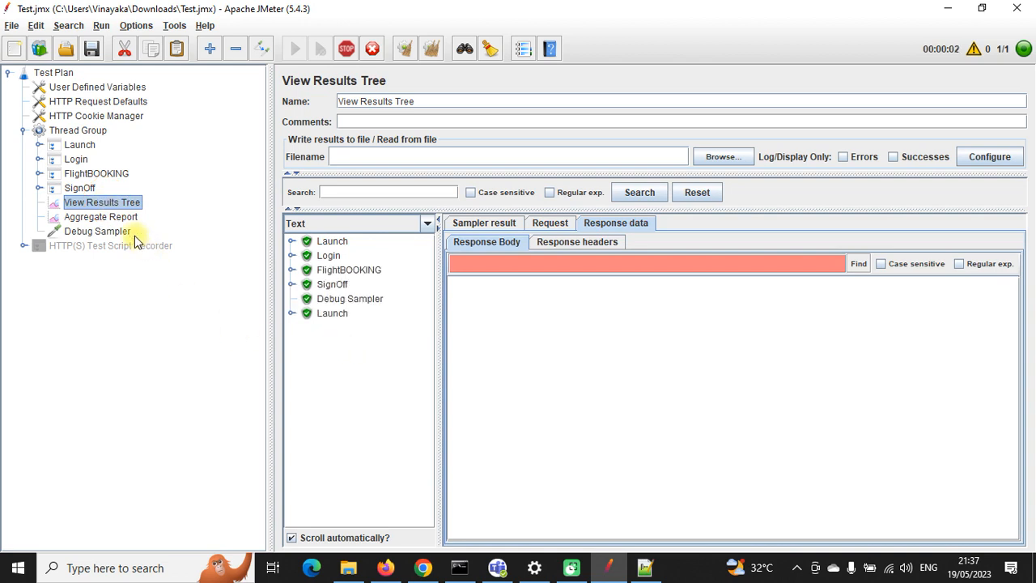
click(101, 217)
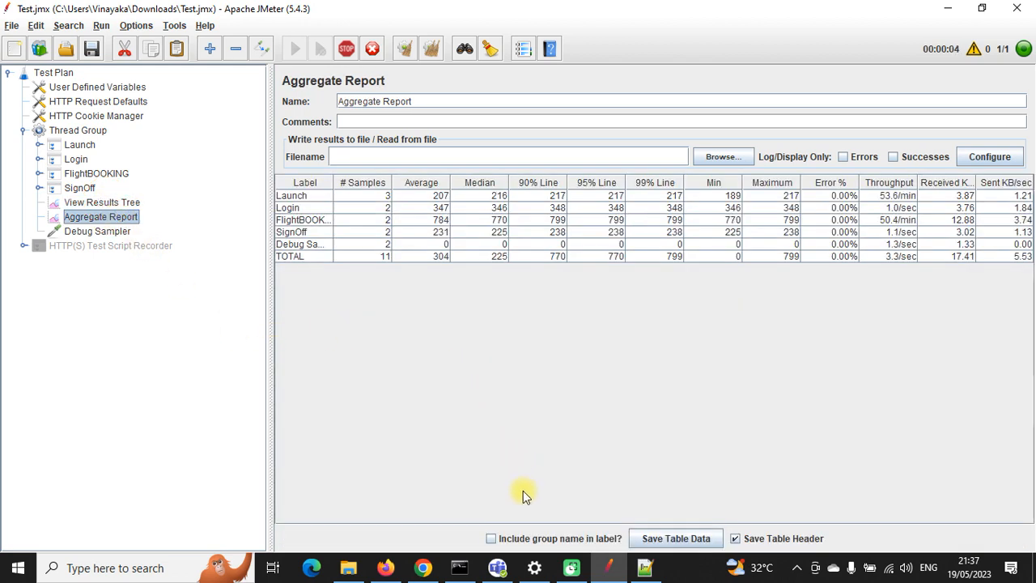
click(423, 567)
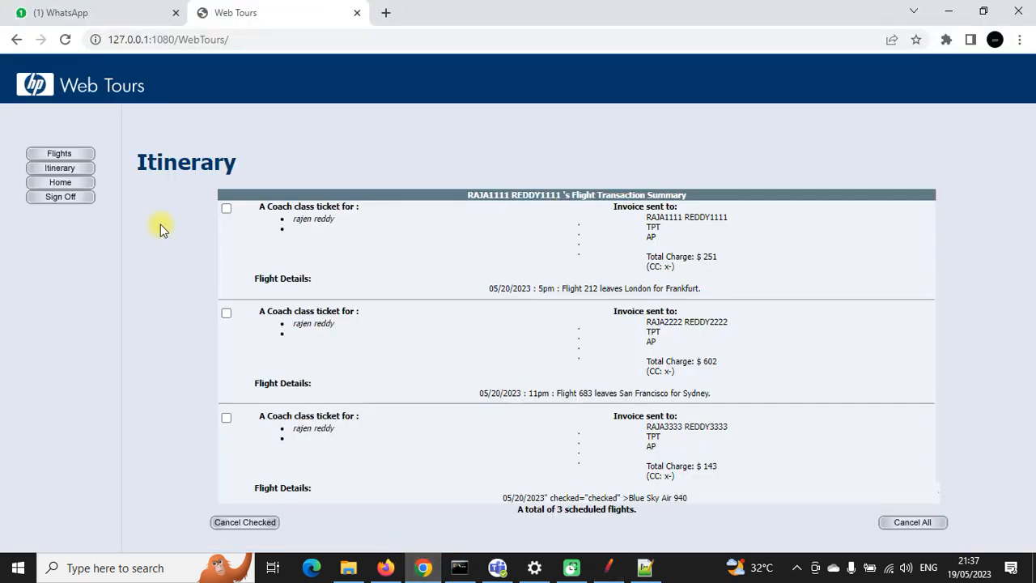
Step: Review the itinerary's new invoices: CSV passenger names and the San Francisco, Sydney and Zurich routes
click(60, 168)
scroll(671, 312, down, 4)
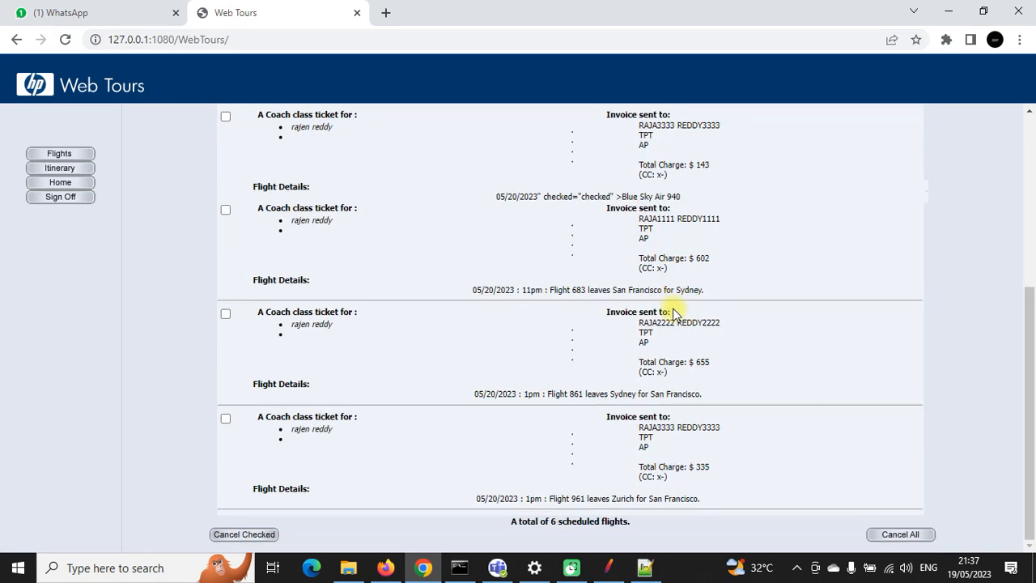
drag(640, 218, 730, 222)
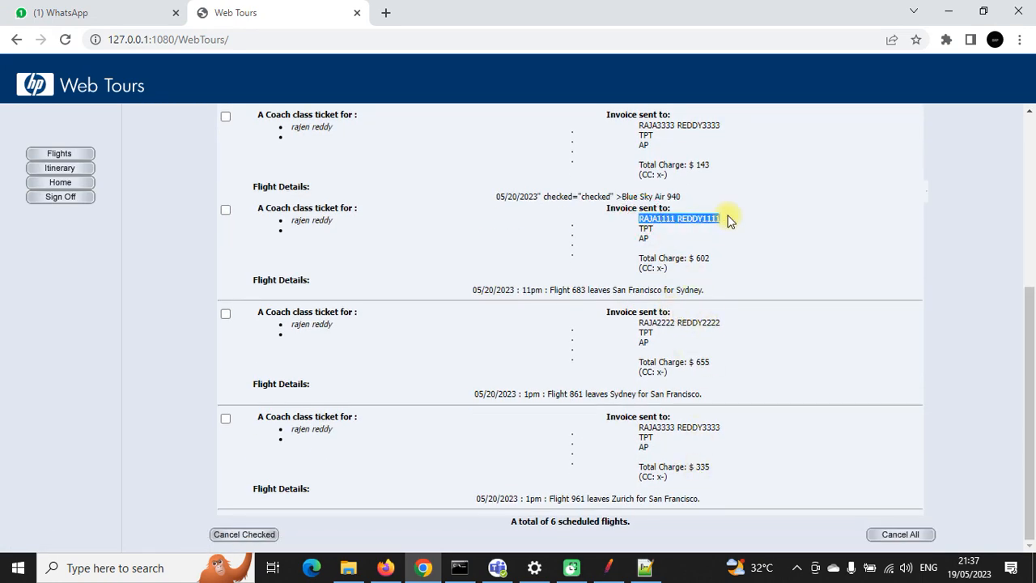
drag(727, 322, 636, 323)
drag(732, 373, 638, 375)
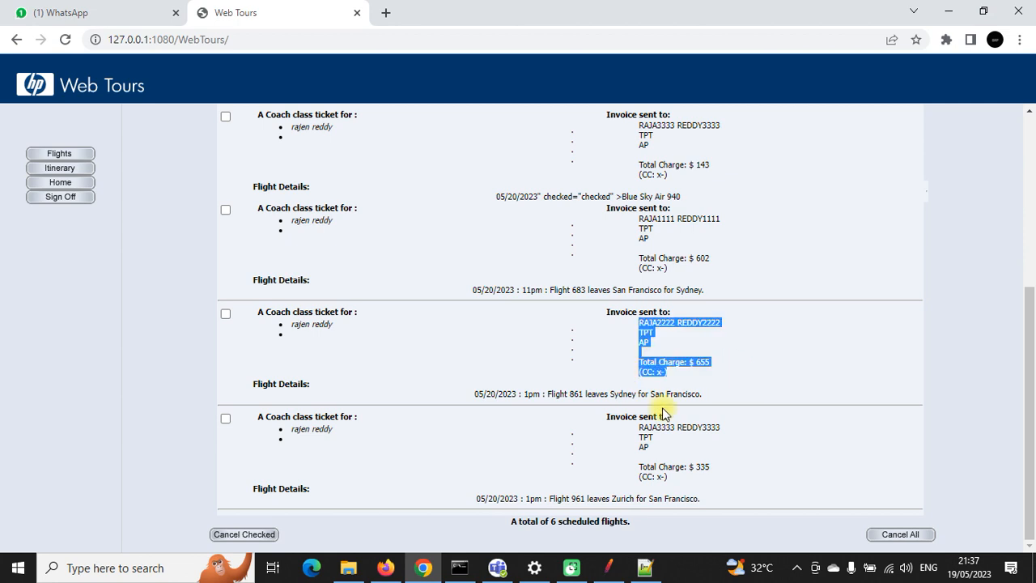
drag(747, 432, 648, 436)
drag(612, 288, 698, 290)
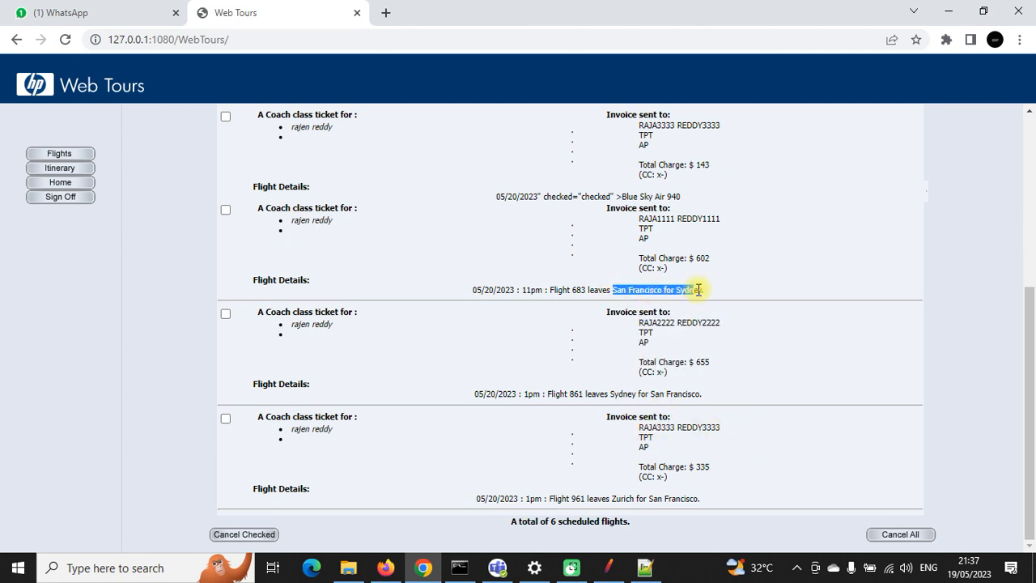
drag(612, 394, 701, 394)
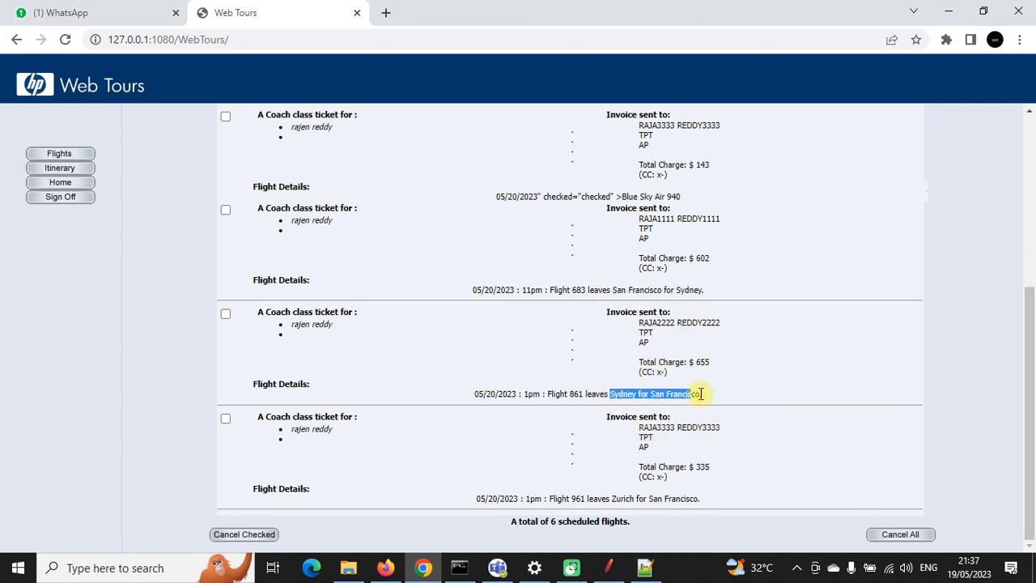
drag(612, 495, 699, 493)
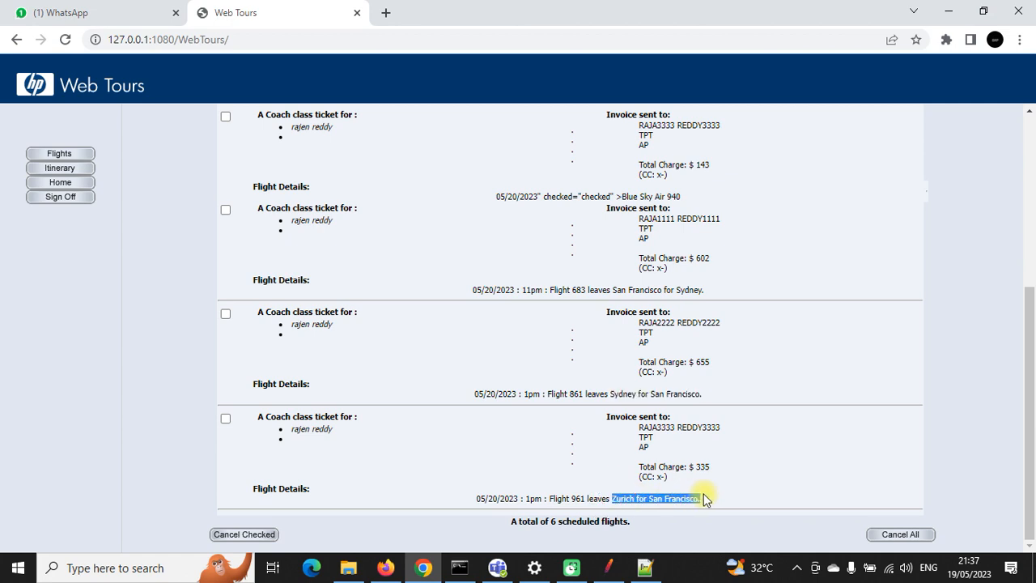
Step: Cancel all six reserved flights in Web Tours and close JMeter
click(890, 534)
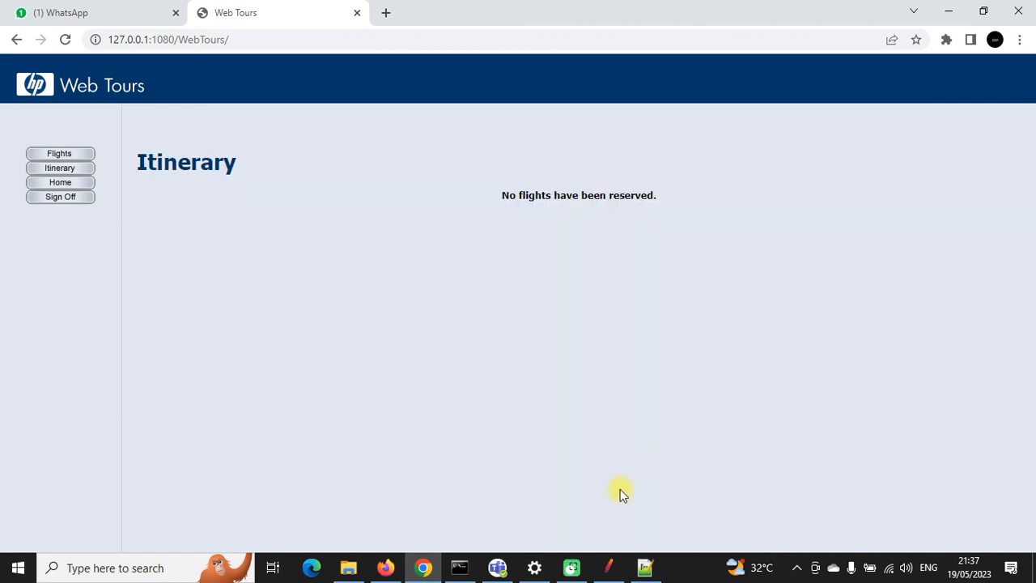
click(607, 567)
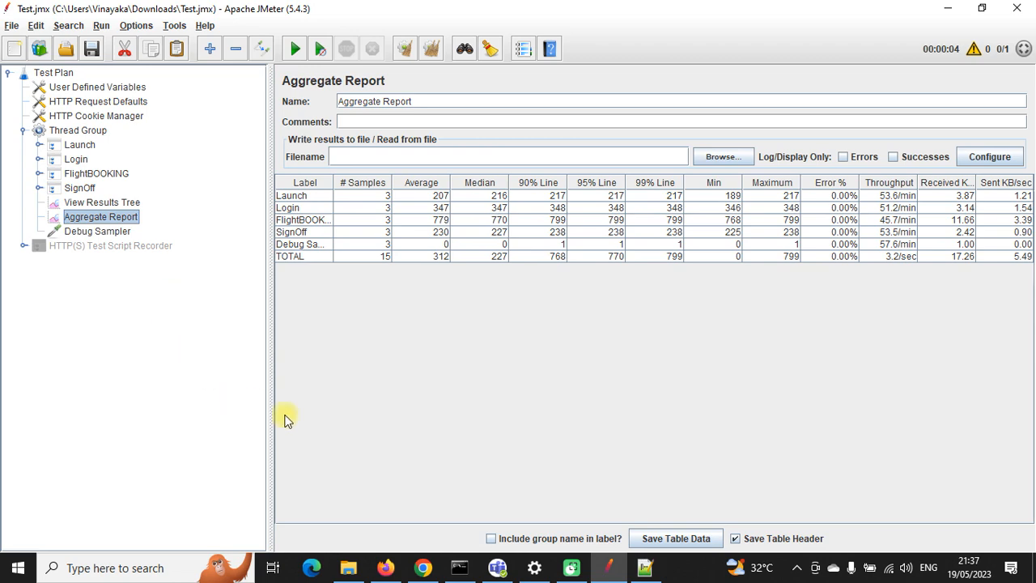
click(1016, 8)
click(797, 567)
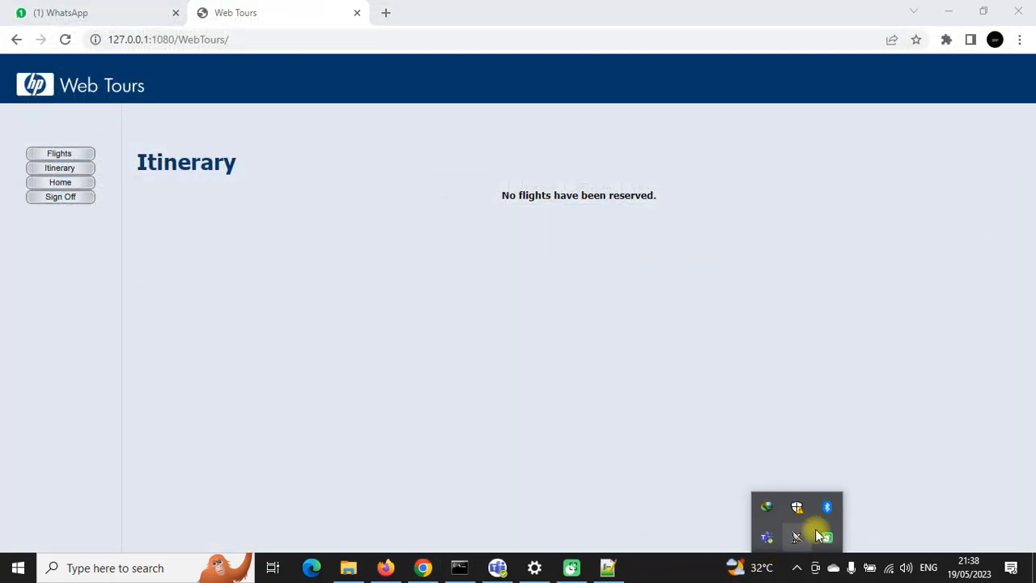